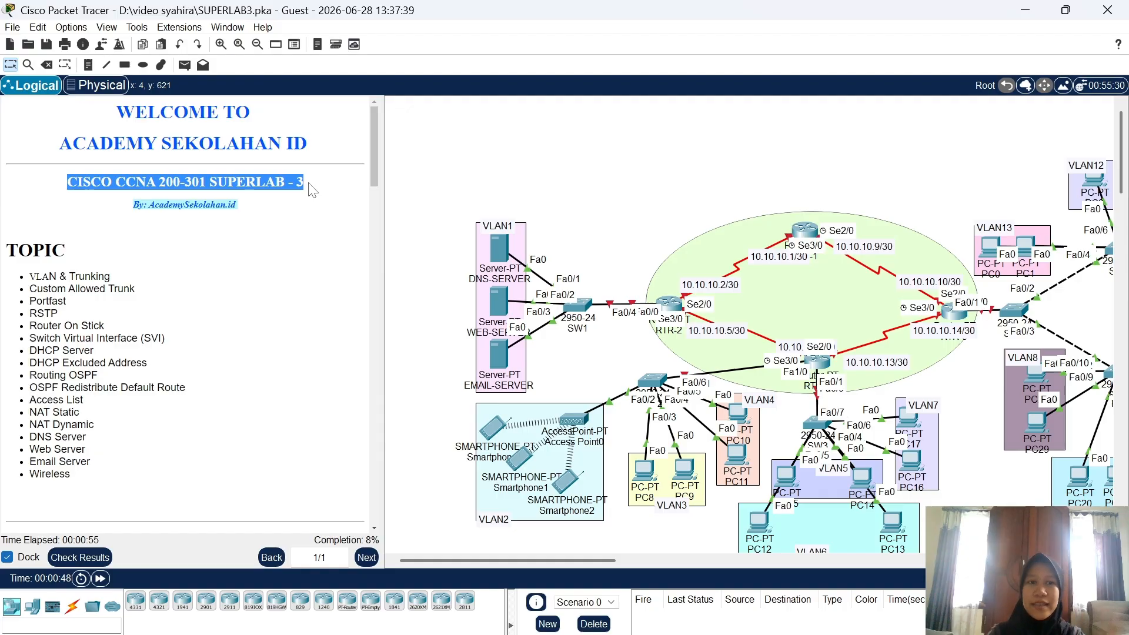
# Highlight the SUPERLAB3 lab title and the TOPIC list in the instructions
pyautogui.moveTo(308, 183); pyautogui.dragTo(284, 242)
pyautogui.click(283, 242)
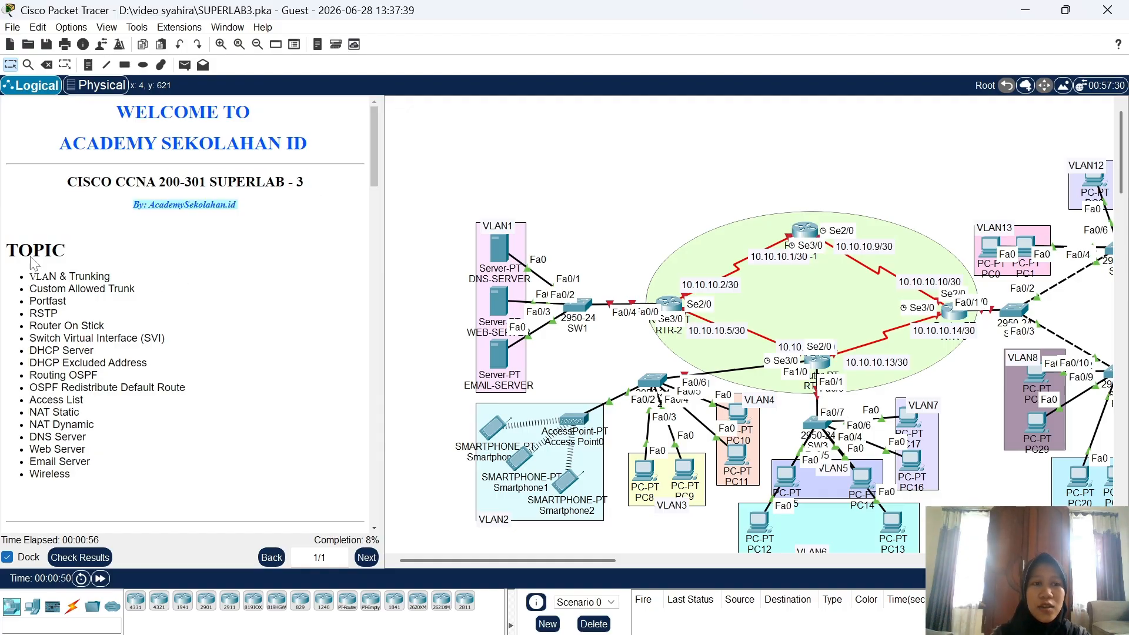
pyautogui.moveTo(7, 248); pyautogui.dragTo(177, 496)
pyautogui.click(176, 488)
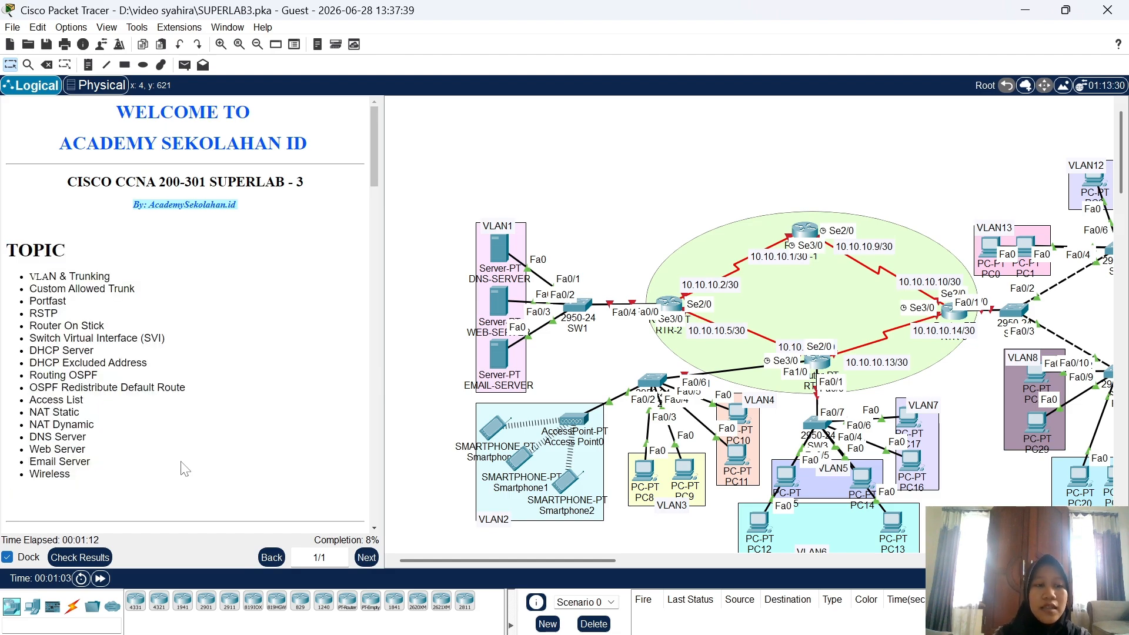
# Scroll through the instruction parts and return to Part 1 - Basic Configuration
pyautogui.scroll(-20, 185, 469)
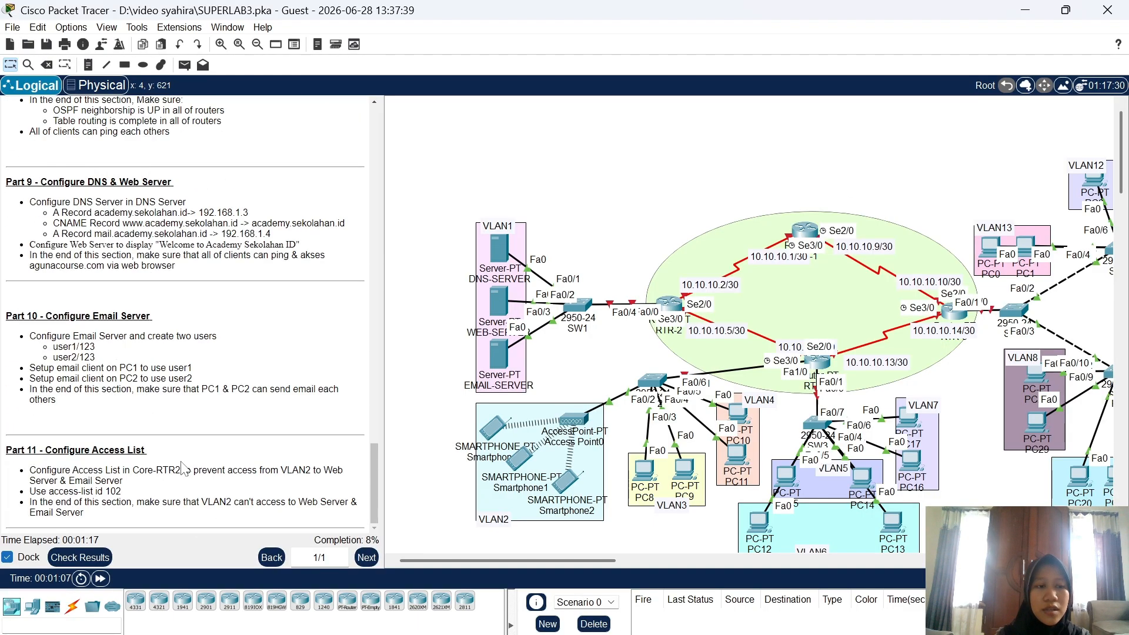
pyautogui.scroll(20, 184, 469)
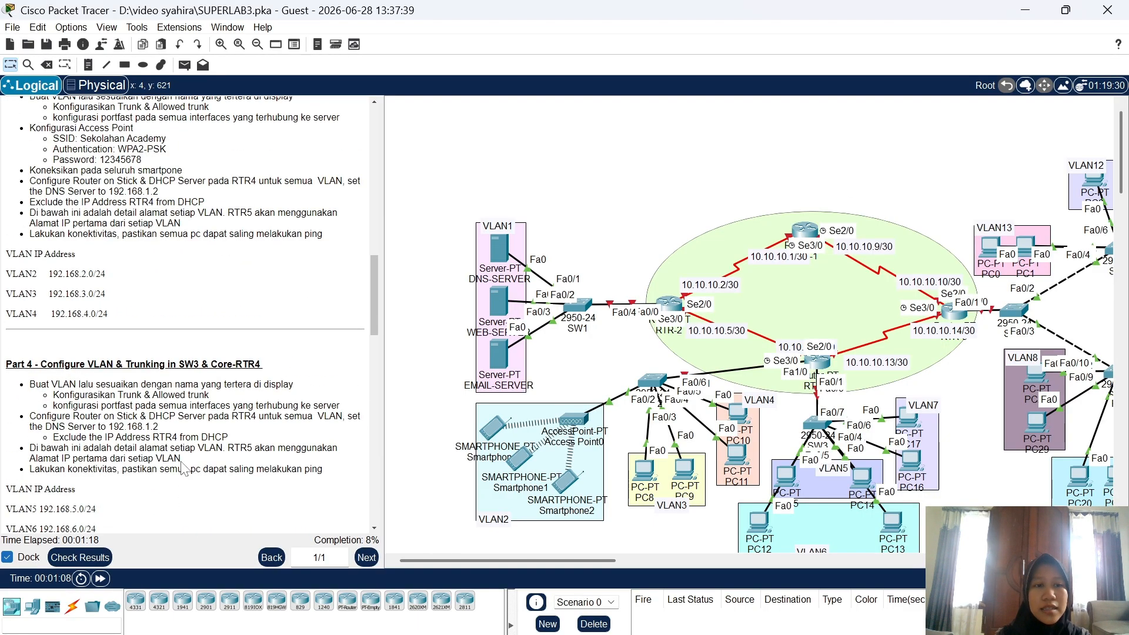
pyautogui.scroll(10, 185, 469)
pyautogui.scroll(-9, 184, 468)
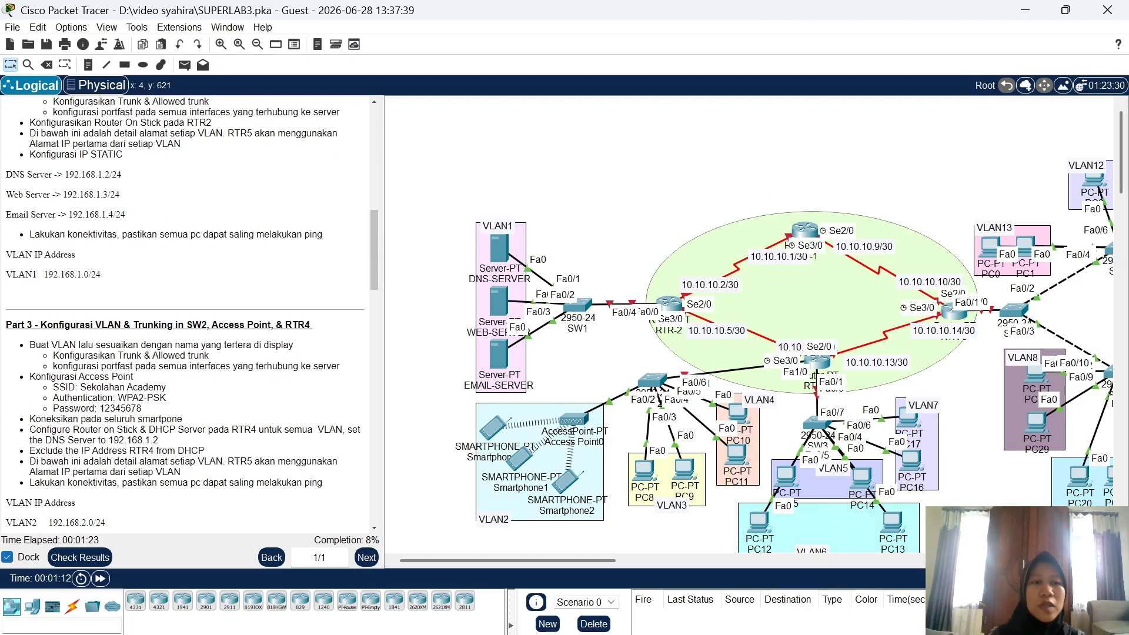
pyautogui.scroll(10, 185, 469)
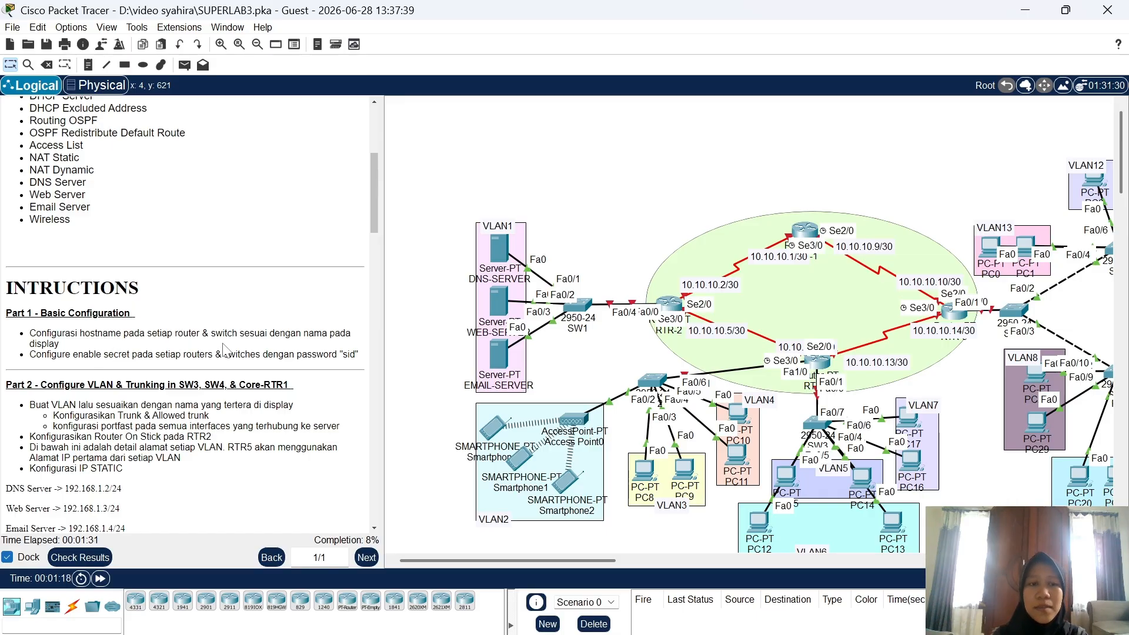
# Open SW1's command line and enter global configuration mode with en and conf t
pyautogui.click(579, 307)
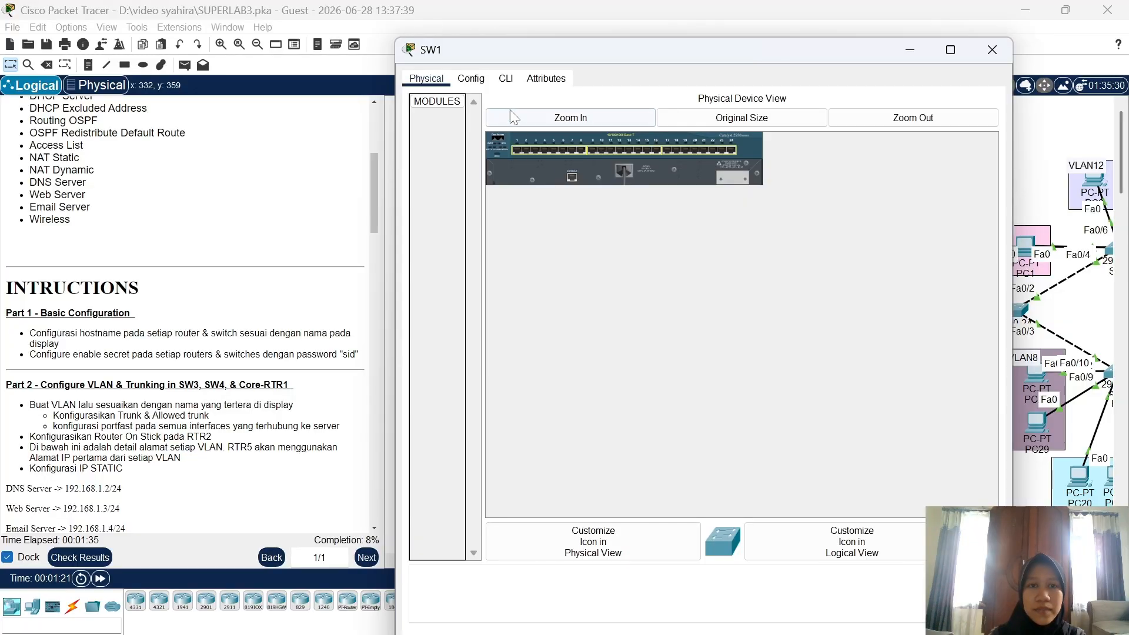
pyautogui.click(506, 78)
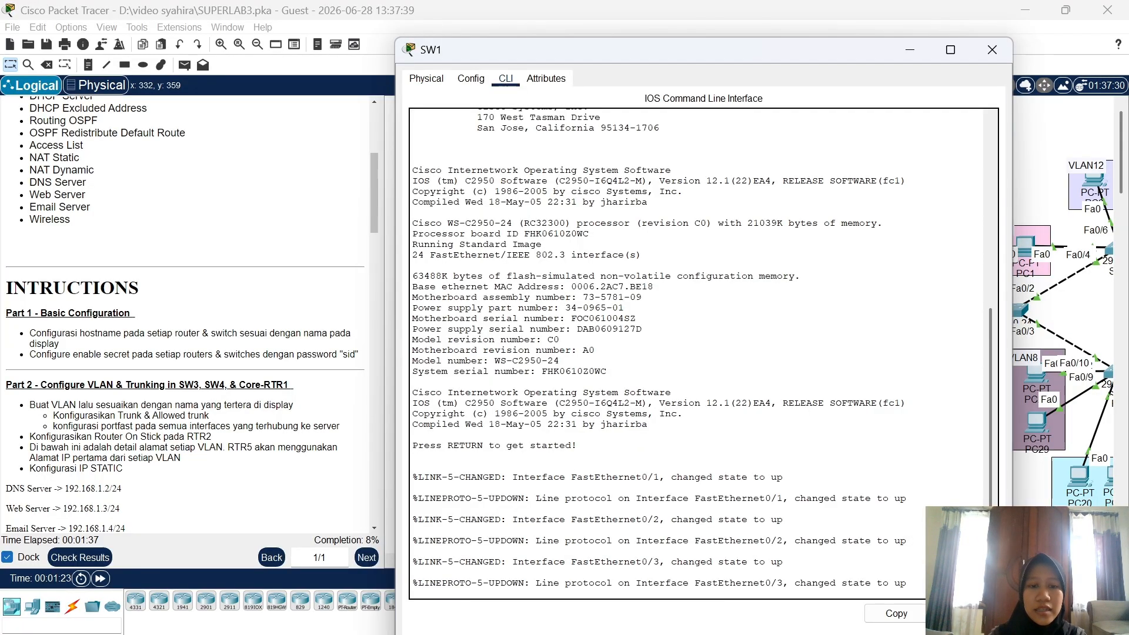
pyautogui.press('Return')
pyautogui.write('en')
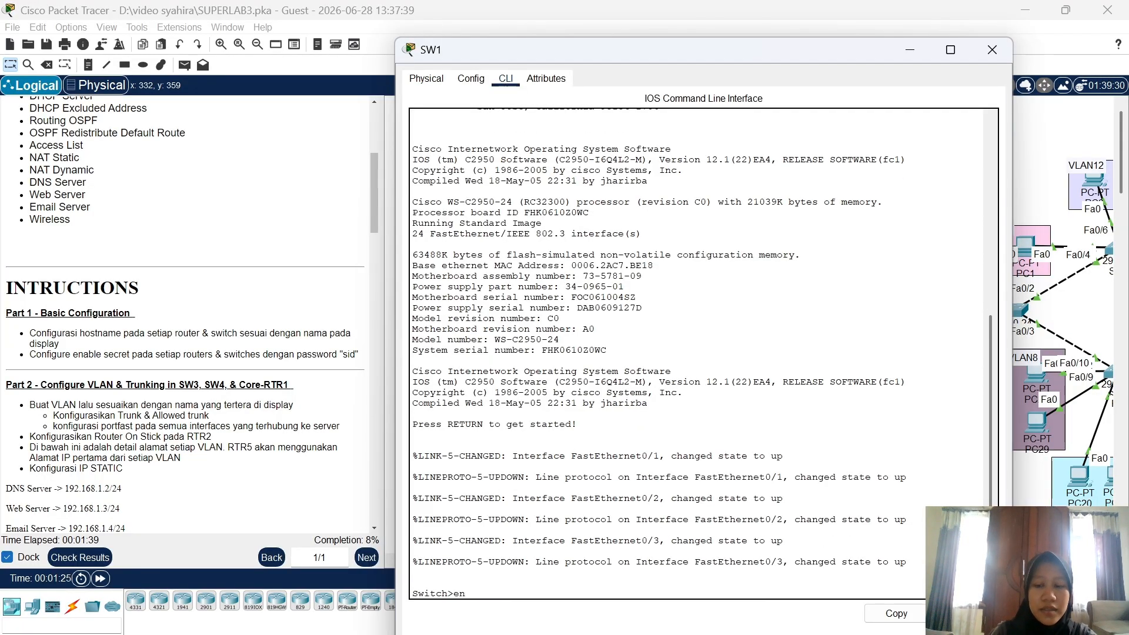
pyautogui.press('Return')
pyautogui.write('conf t')
pyautogui.press('Return')
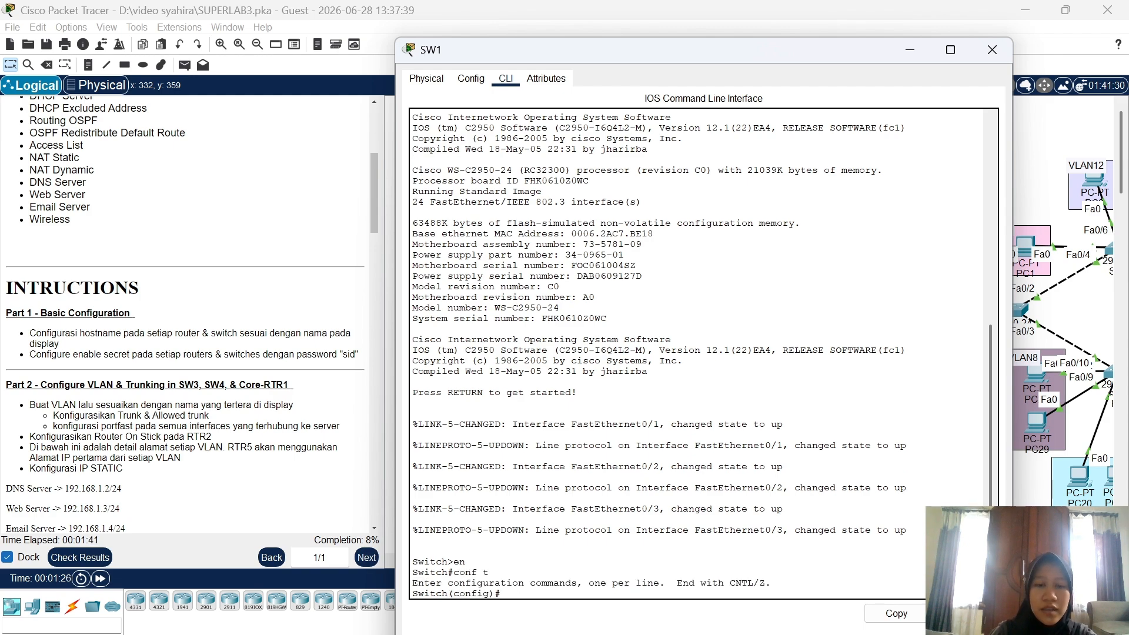
# Set hostname SW1 and the enable secret password, then close the window
pyautogui.write('host ')
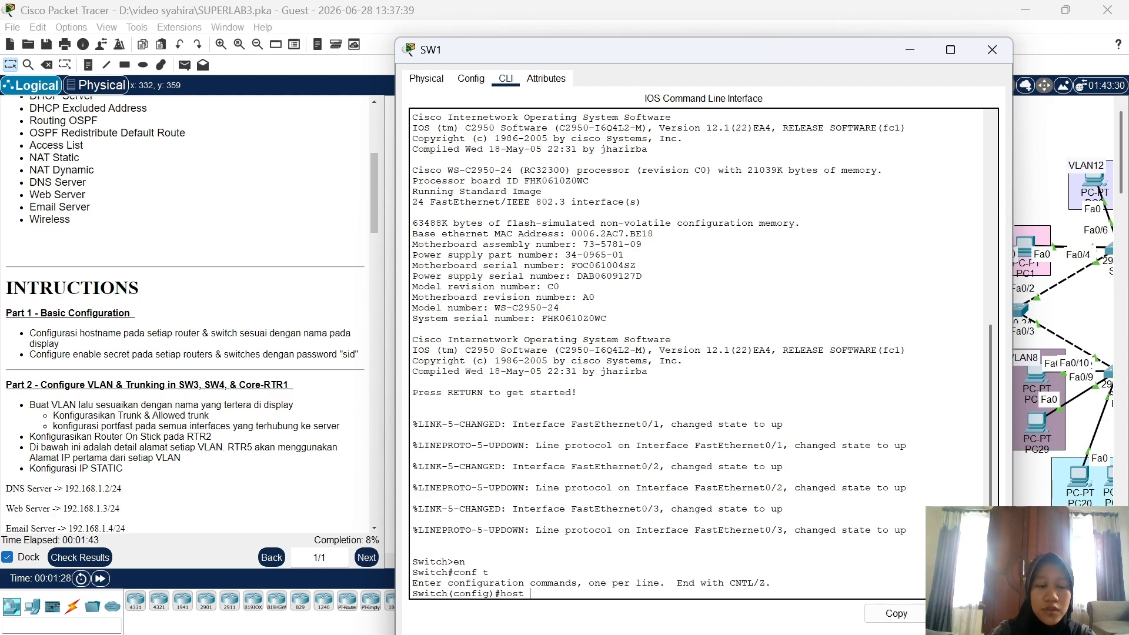
pyautogui.write('SW1')
pyautogui.press('Return')
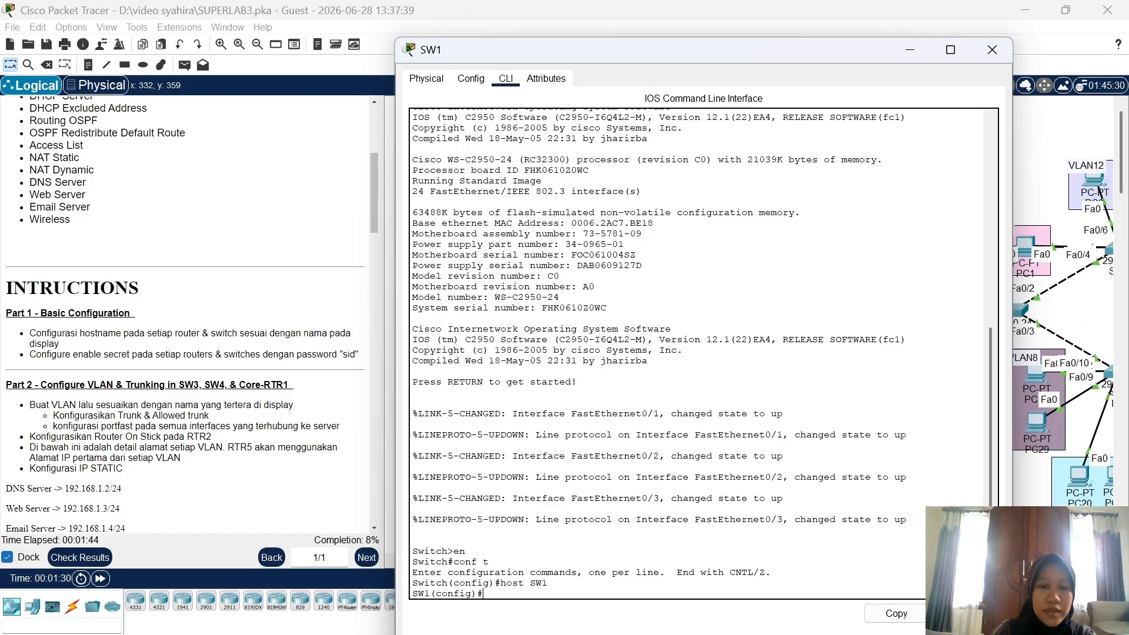
pyautogui.write('ena sec sid')
pyautogui.press('Return')
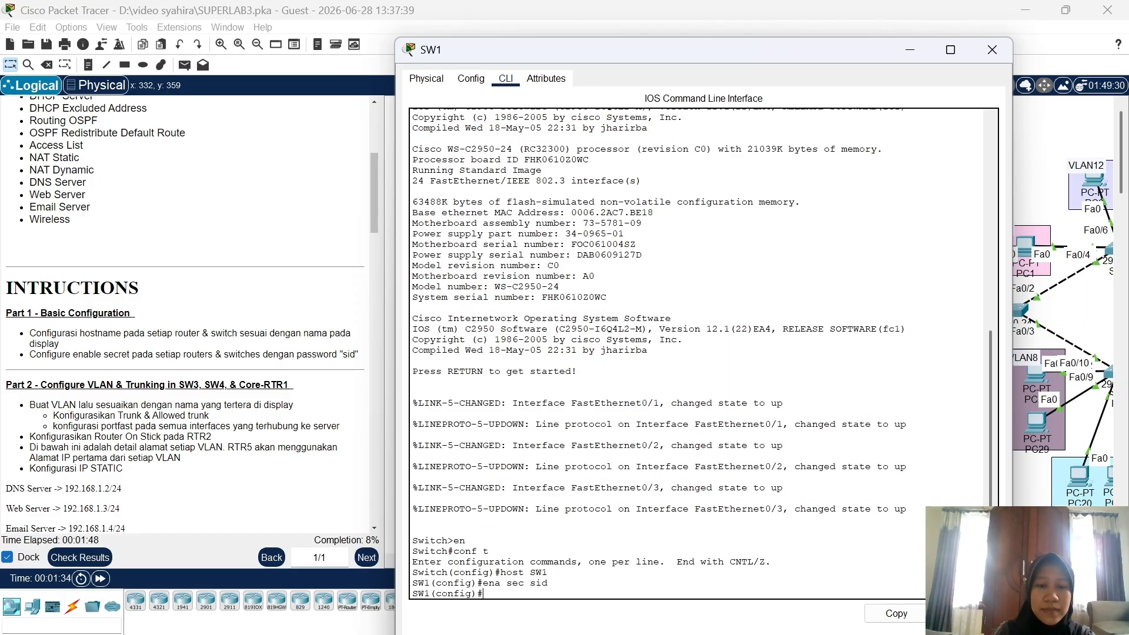
pyautogui.click(993, 49)
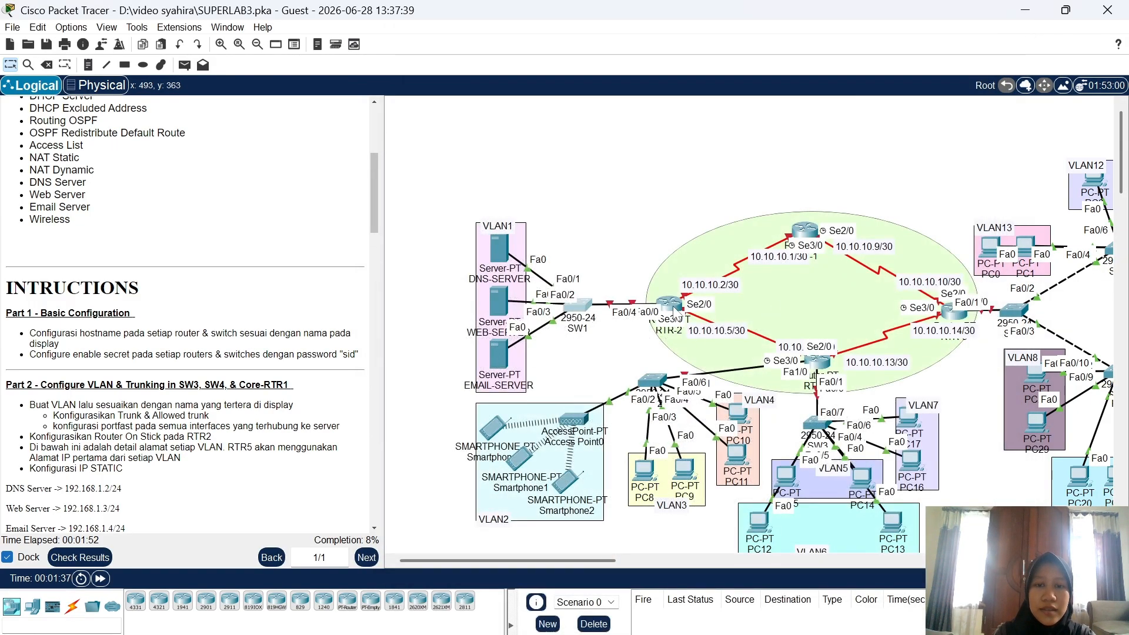
# Open RTR-2's command line and enter global configuration mode
pyautogui.click(673, 305)
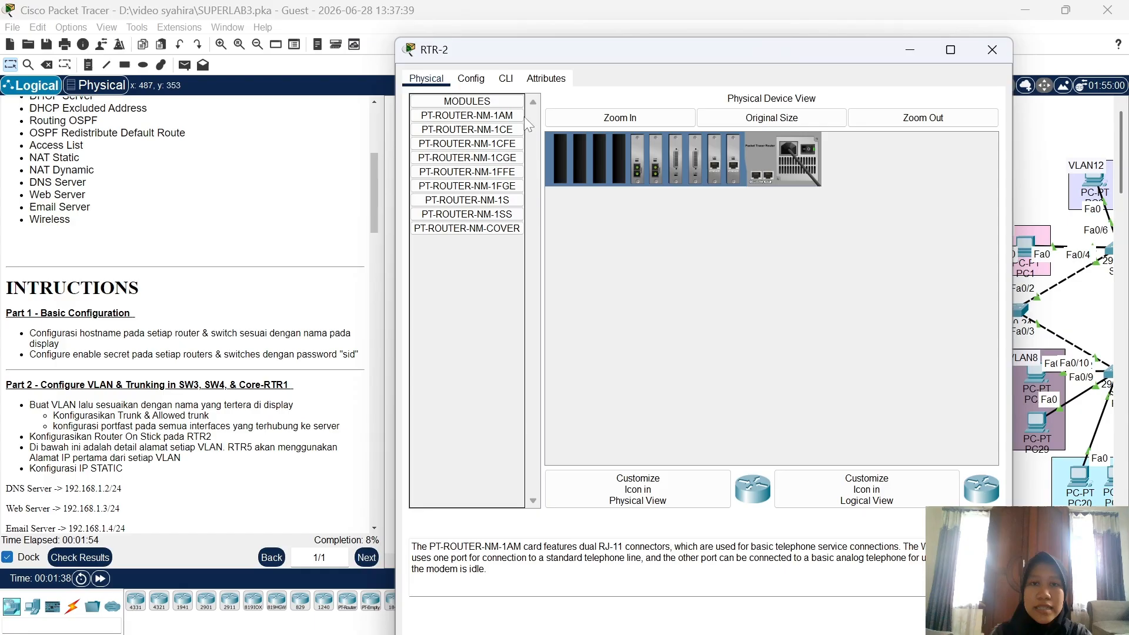
pyautogui.click(512, 83)
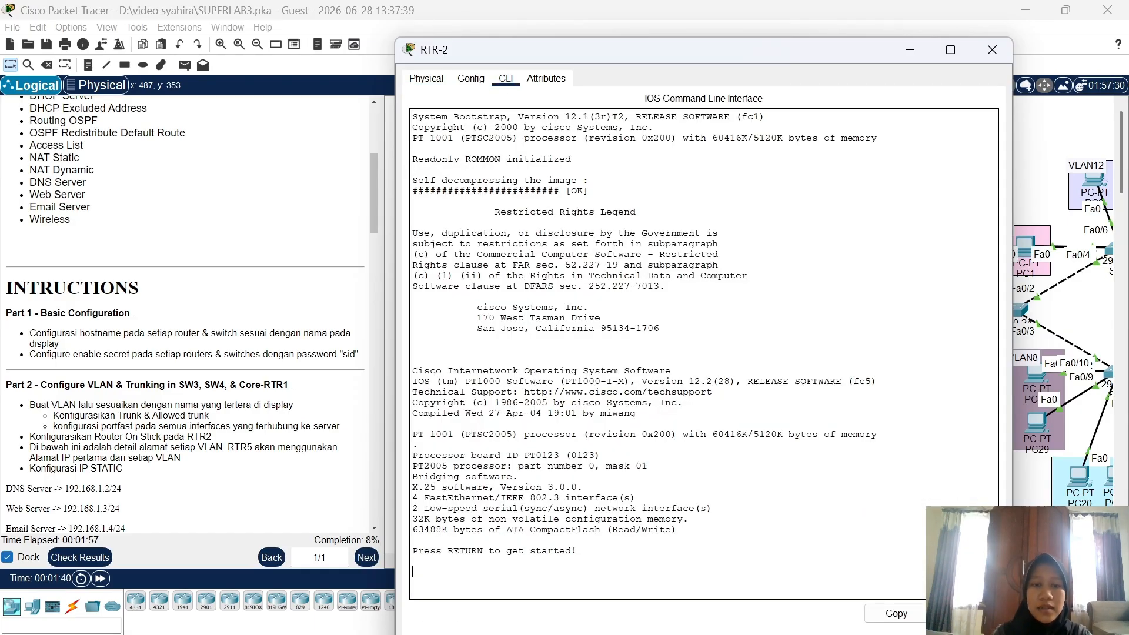
pyautogui.press('Return')
pyautogui.write('er>e')
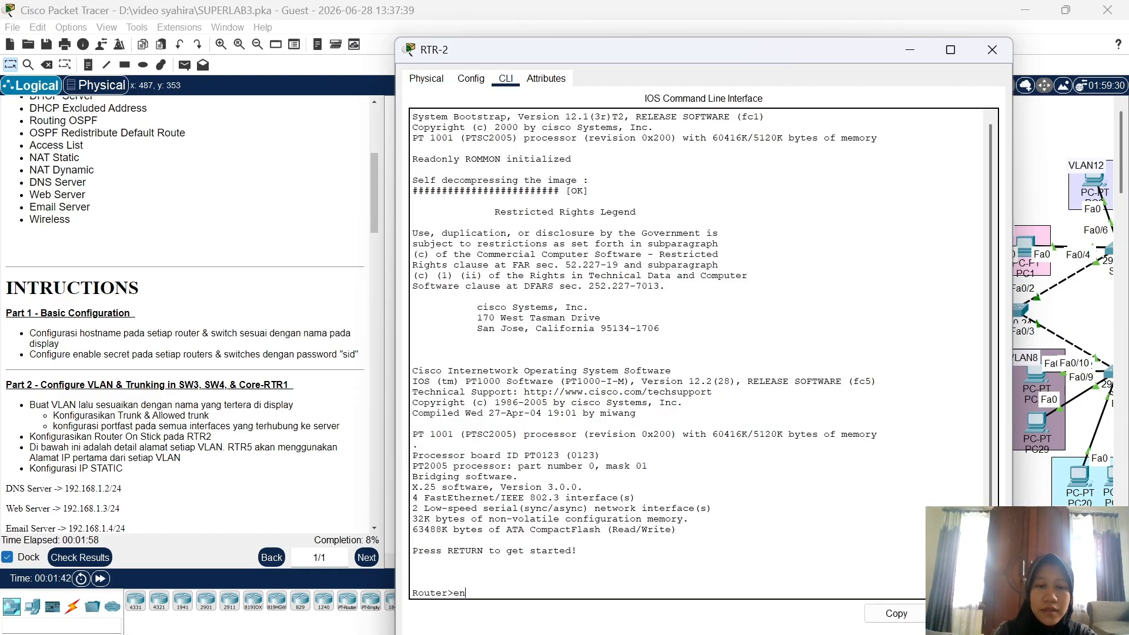
pyautogui.write('n')
pyautogui.press('Return')
pyautogui.write('conf')
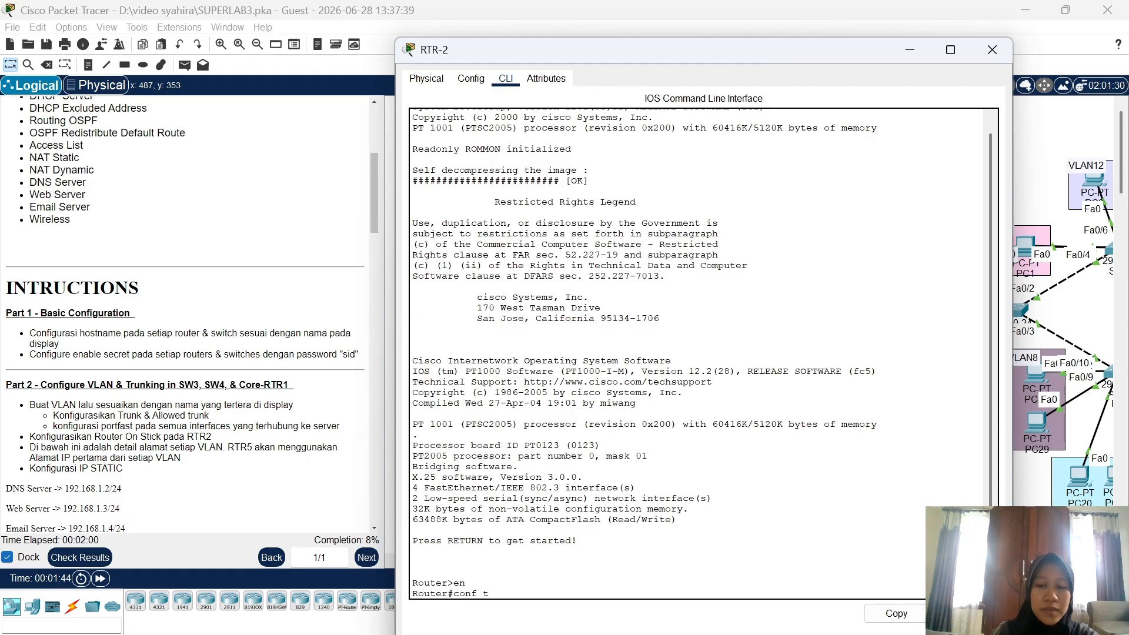
pyautogui.write(' t')
pyautogui.press('Return')
# Set hostname RTR-2 and the enable secret password, then close the window
pyautogui.write('host RTR-2')
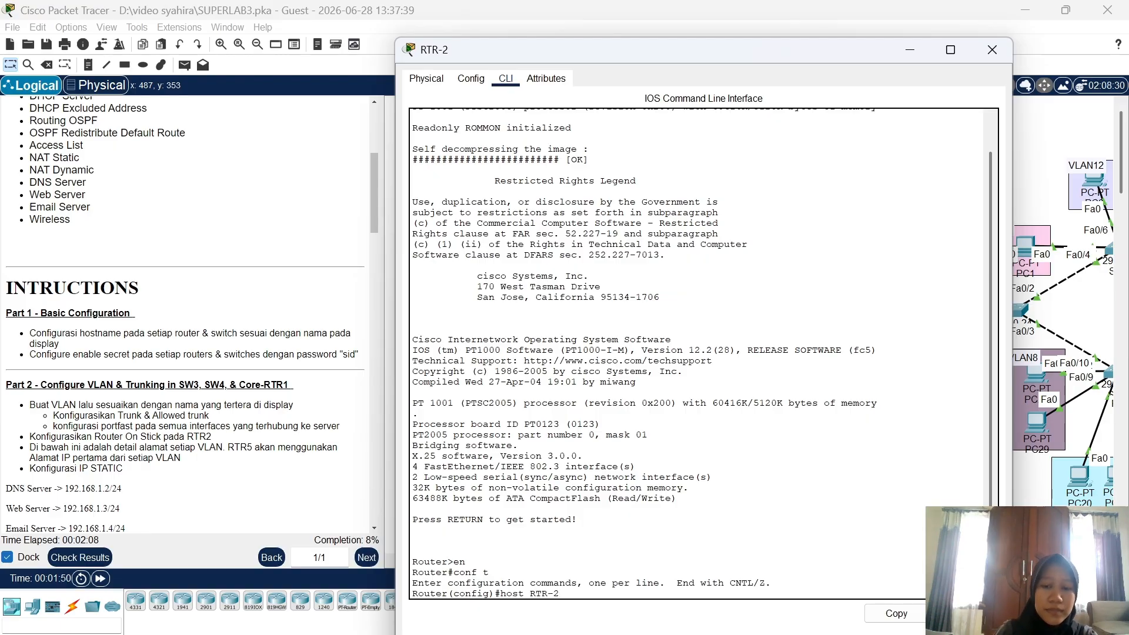
pyautogui.press('Return')
pyautogui.write('e')
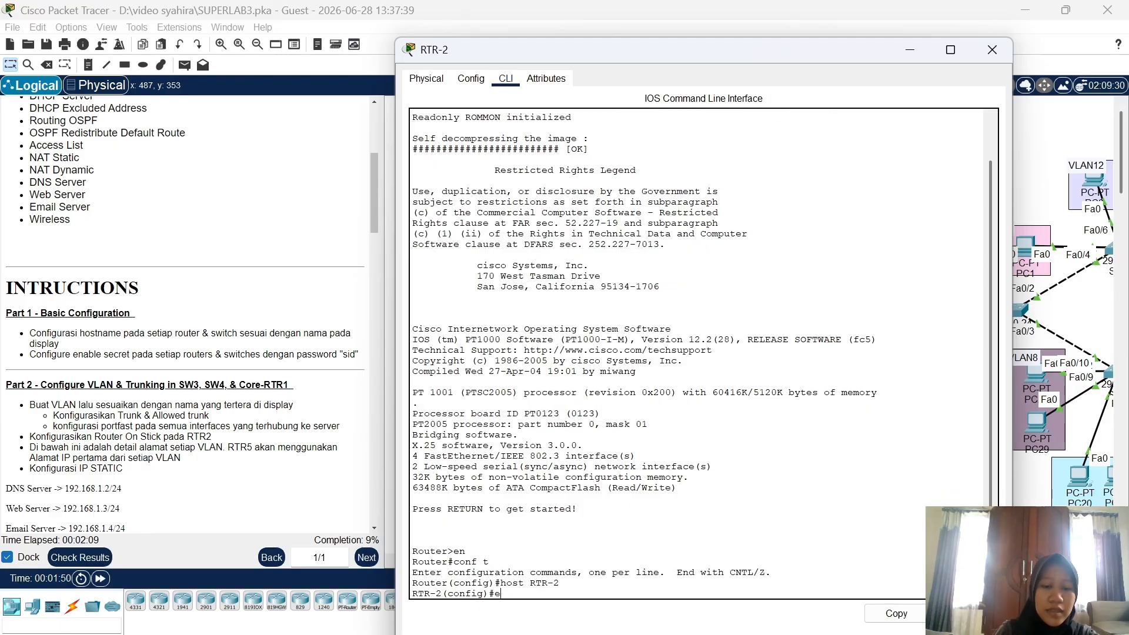
pyautogui.write('na sec s')
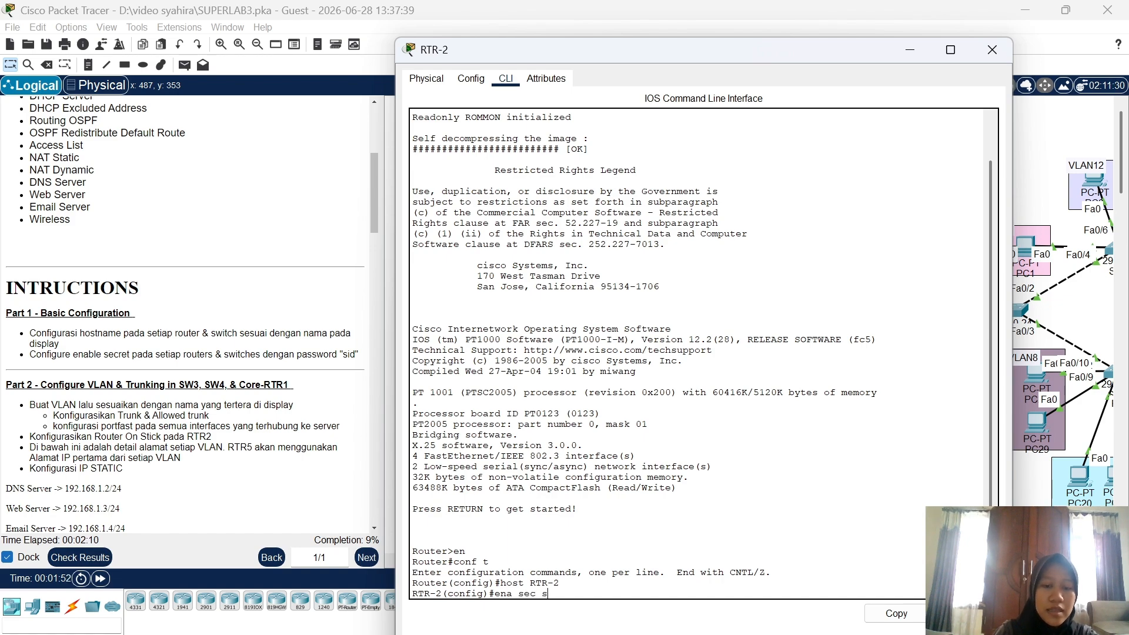
pyautogui.write('id')
pyautogui.press('Return')
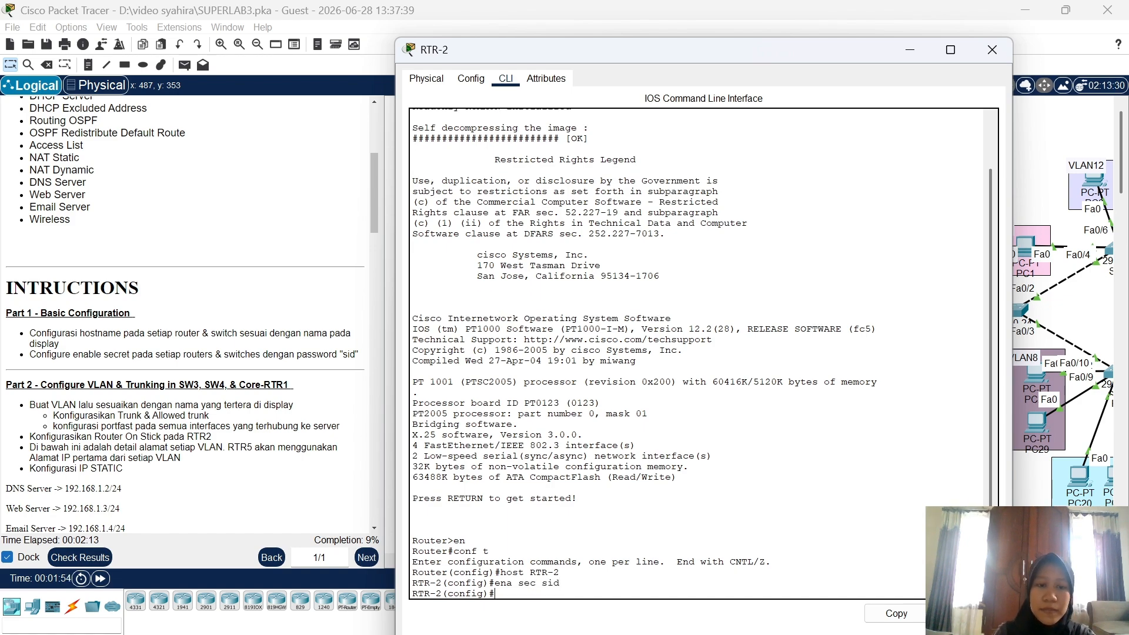
pyautogui.click(993, 49)
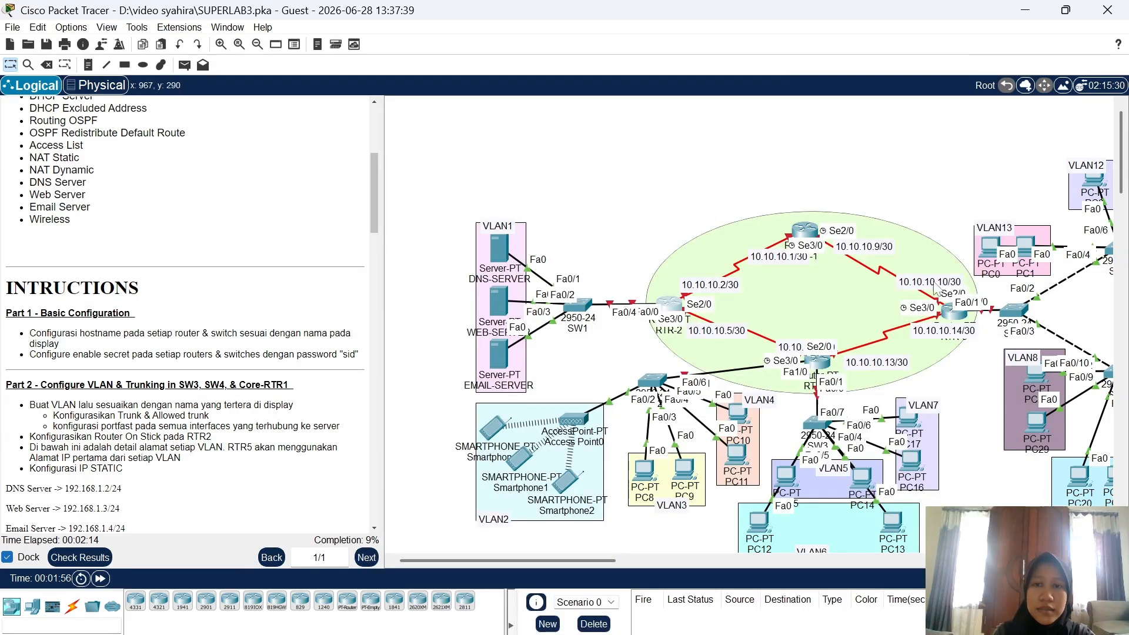
# Open RTR-1's command line and enter global configuration mode
pyautogui.click(812, 236)
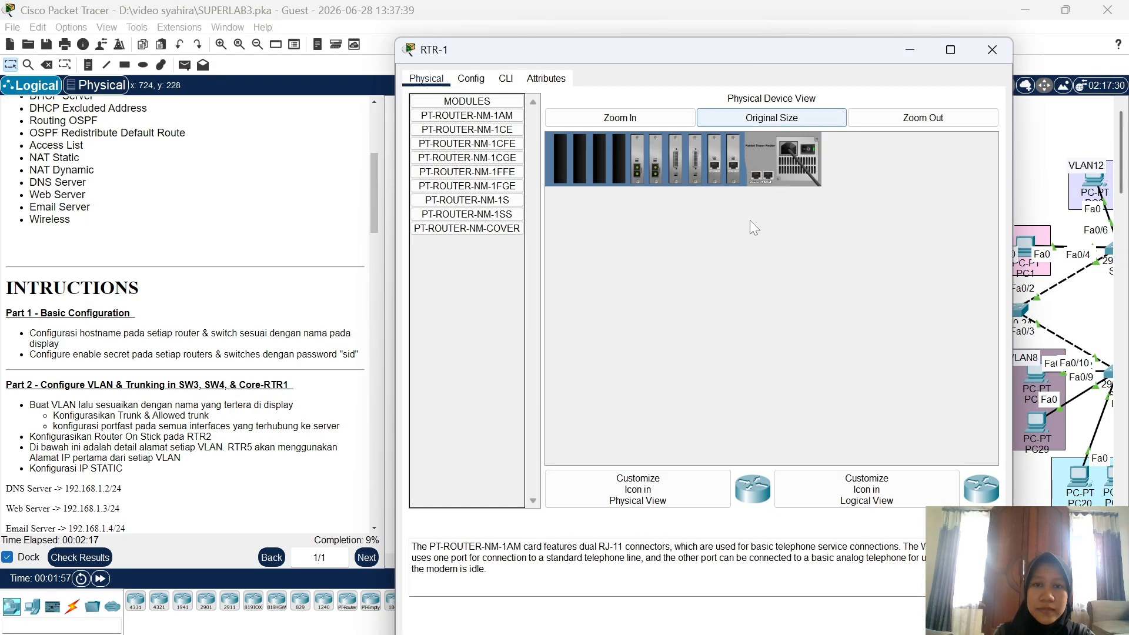
pyautogui.click(506, 78)
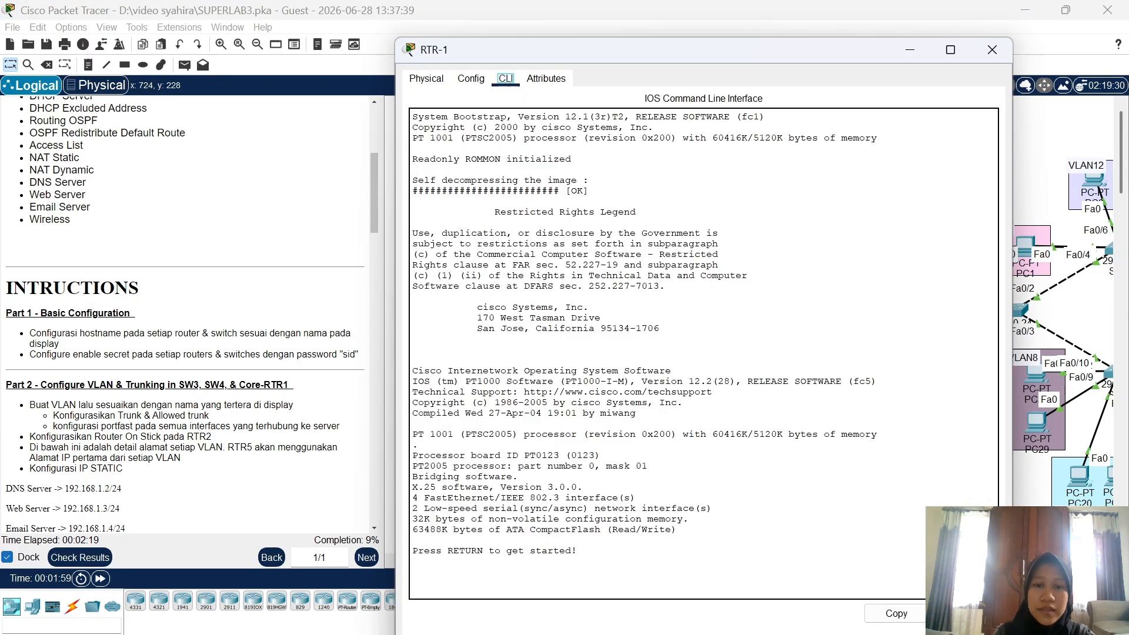
pyautogui.press('Return')
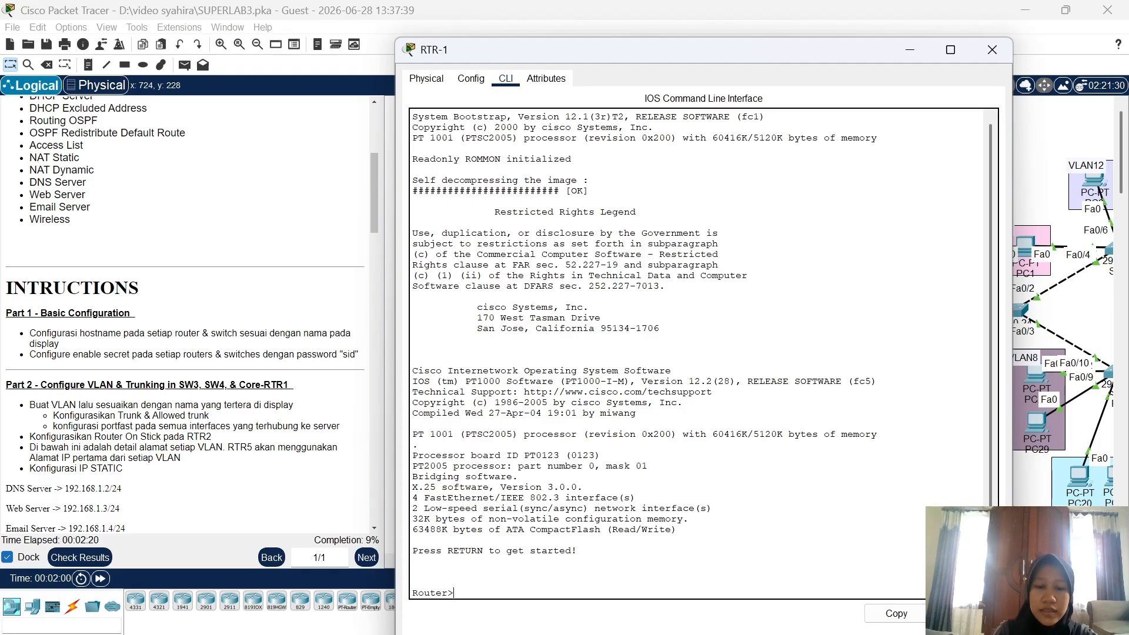
pyautogui.write('en')
pyautogui.press('Return')
pyautogui.write('conf t')
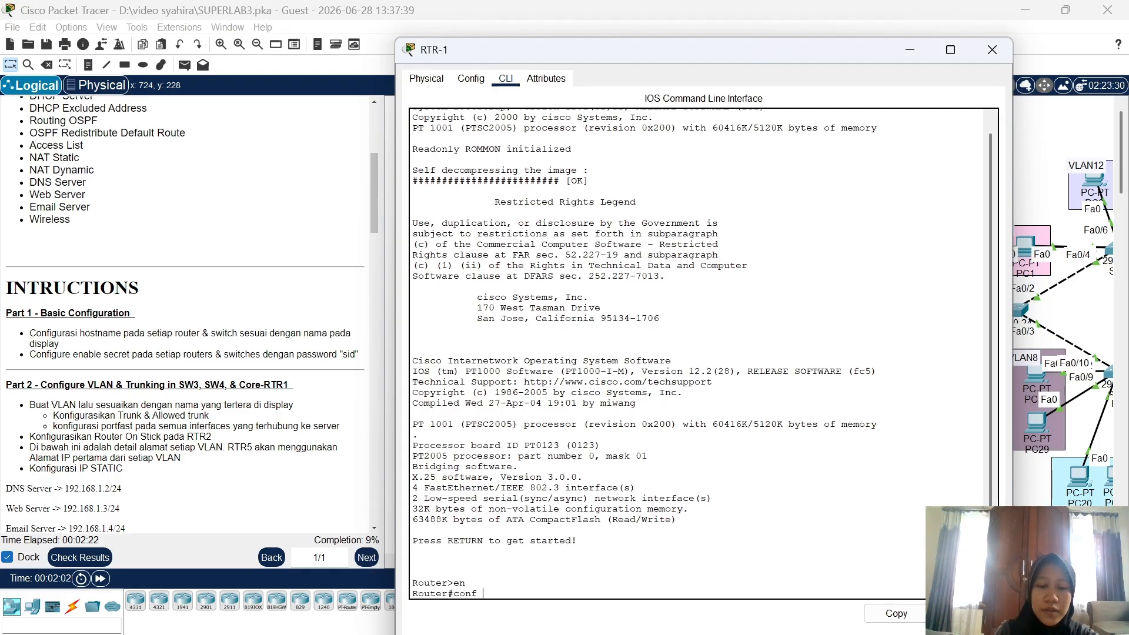
pyautogui.press('Return')
# Set hostname RTR-1, fixing the mistyped digit, plus the enable secret; close the window
pyautogui.write('host')
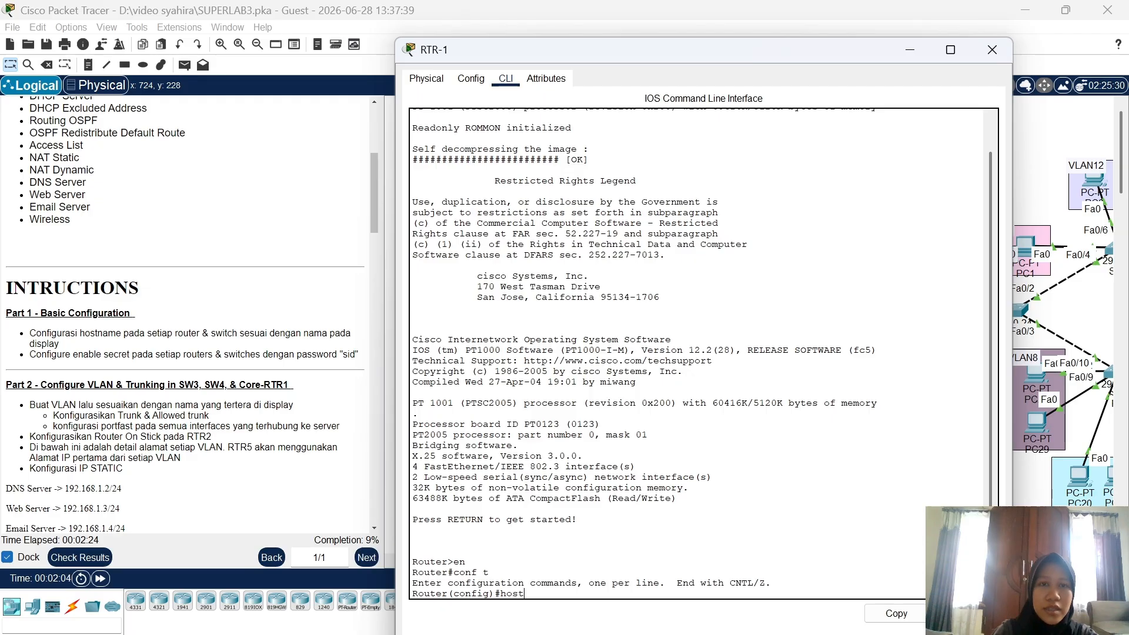
pyautogui.write(' RTR')
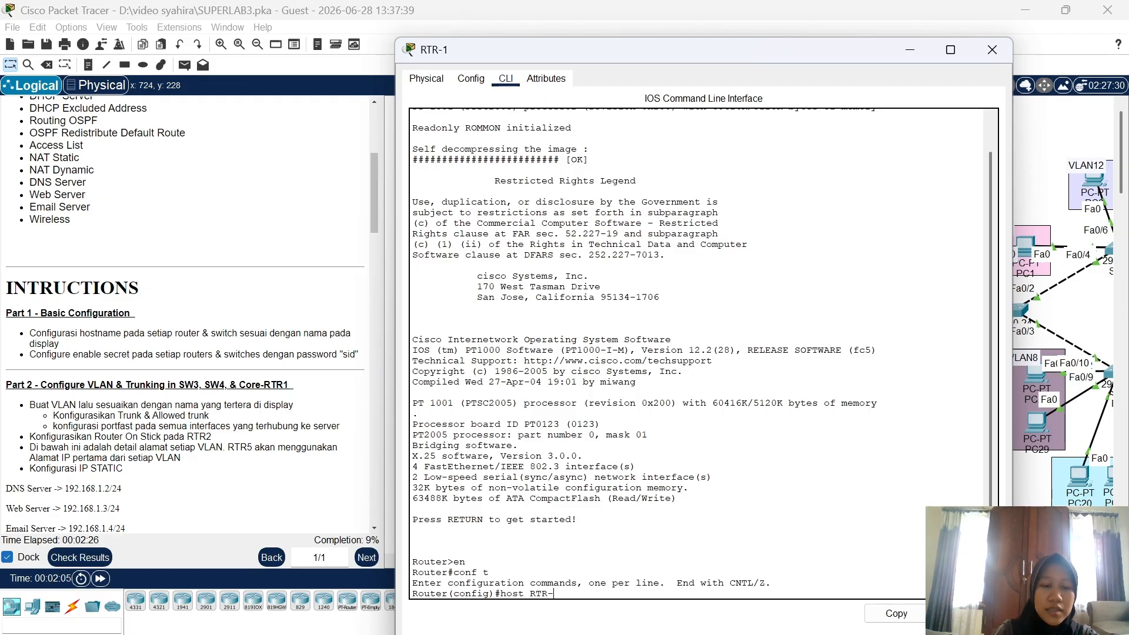
pyautogui.write('-2')
pyautogui.press('BackSpace')
pyautogui.write('1')
pyautogui.press('Return')
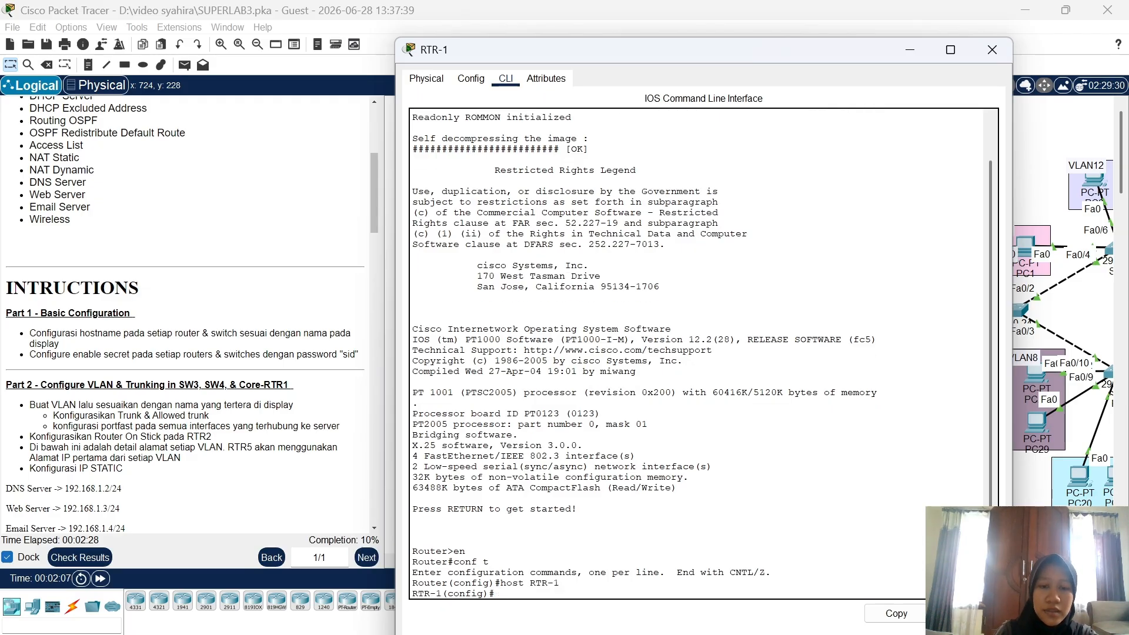
pyautogui.write('ena sec')
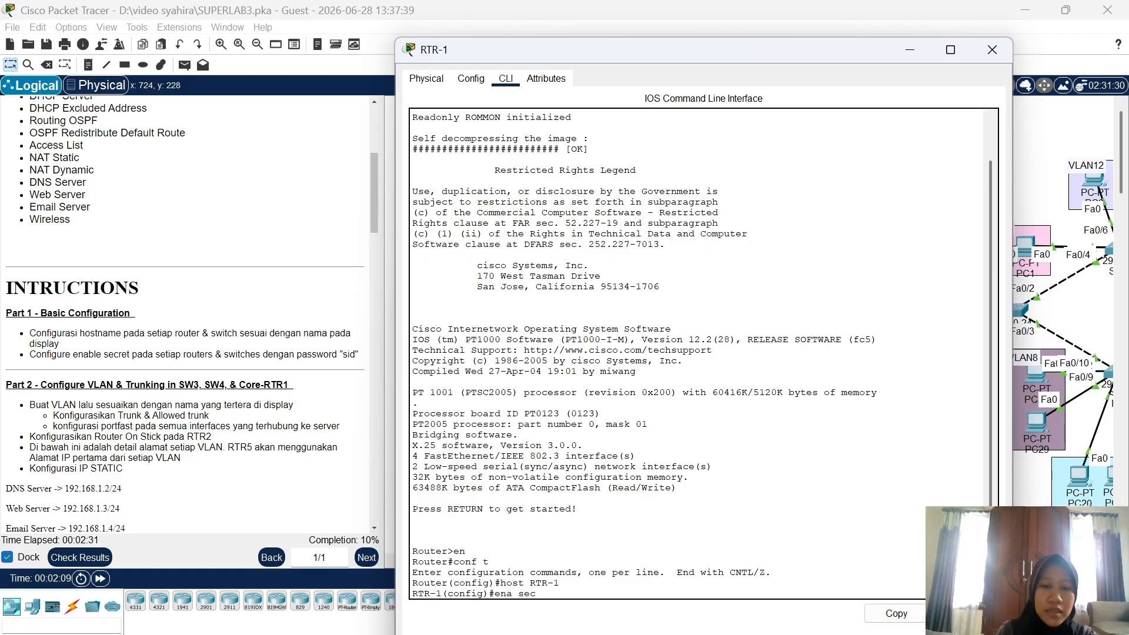
pyautogui.write(' sid')
pyautogui.press('Return')
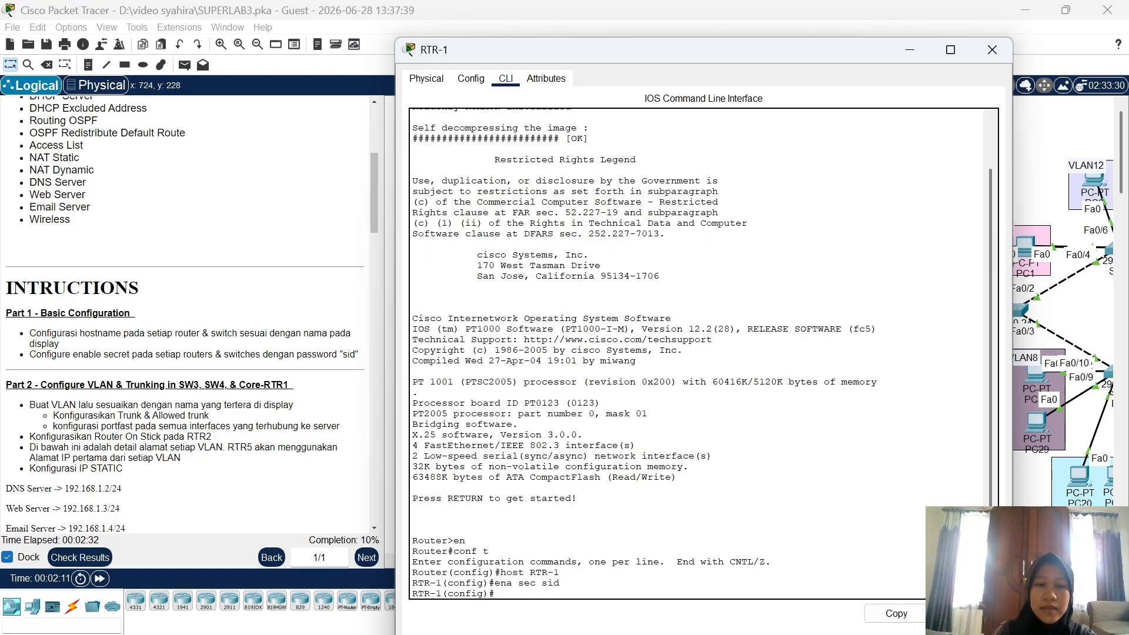
pyautogui.click(992, 50)
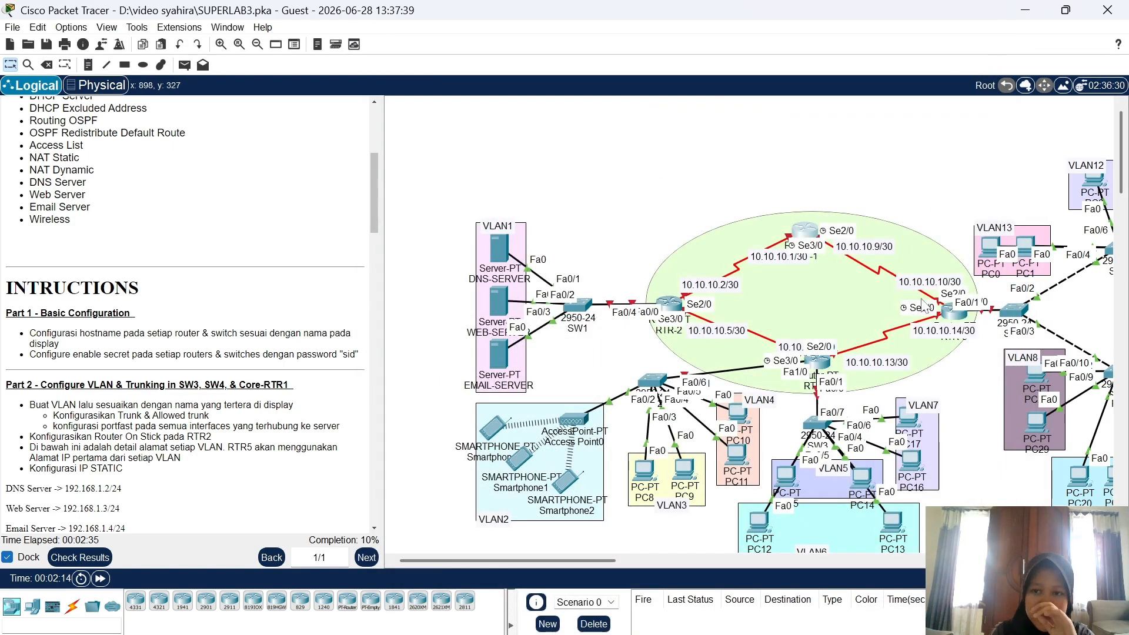
# Open RTR-4's command line and enter global configuration mode
pyautogui.click(816, 362)
pyautogui.click(506, 79)
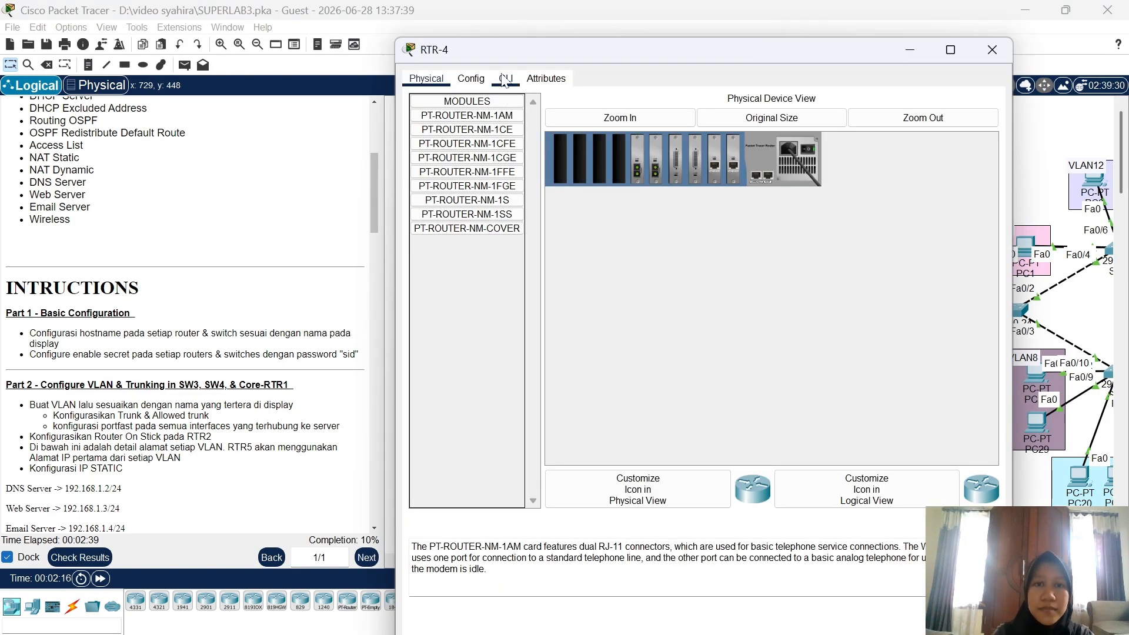
pyautogui.click(413, 571)
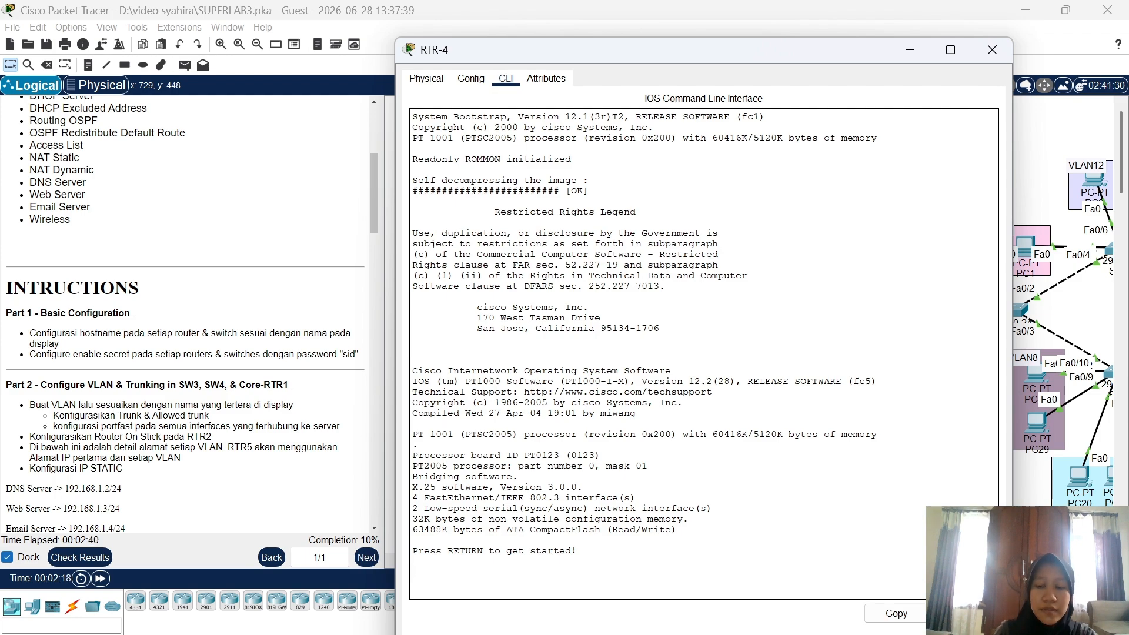
pyautogui.press('Return')
pyautogui.write('er>en')
pyautogui.press('Return')
pyautogui.write('c')
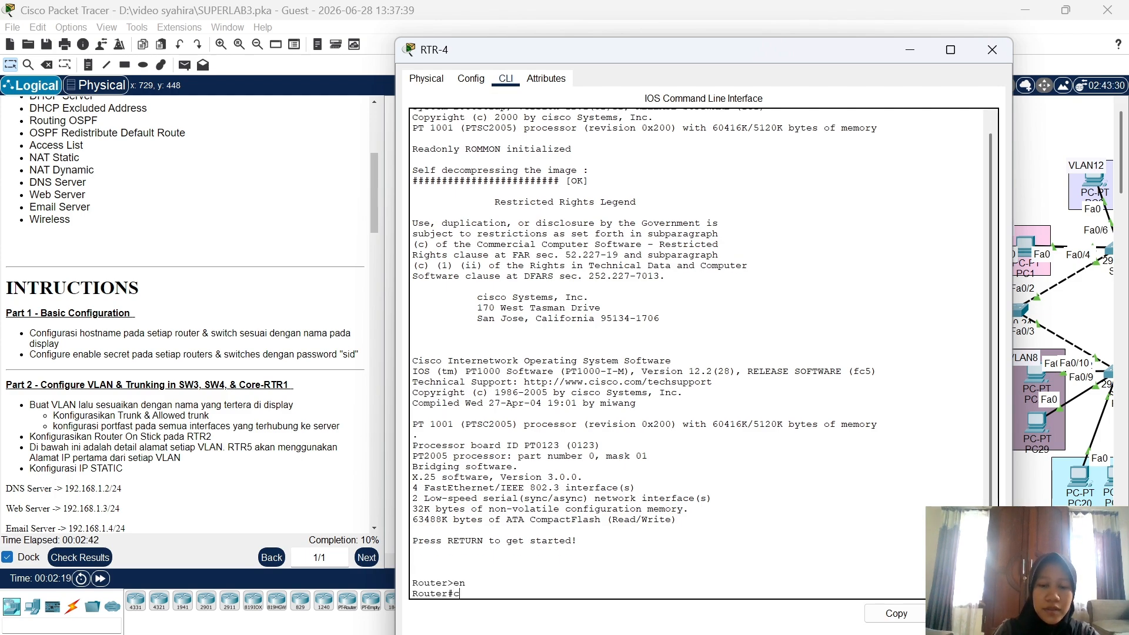
pyautogui.write('onf t')
pyautogui.press('Return')
# Set hostname RTR-4 and the enable secret password
pyautogui.write('h')
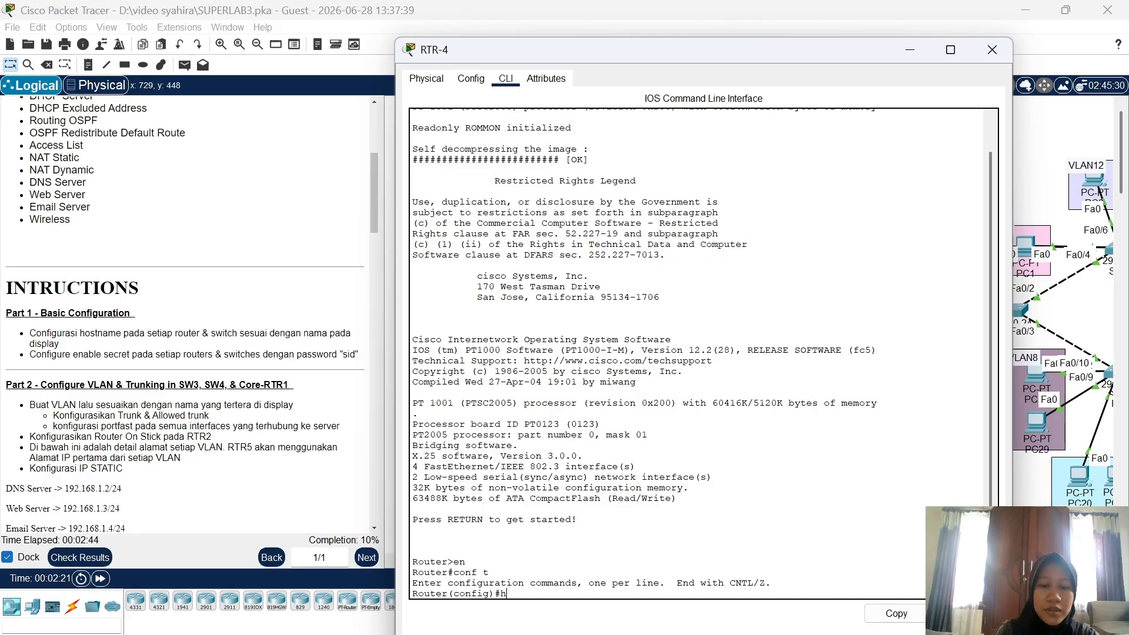
pyautogui.write('ost ')
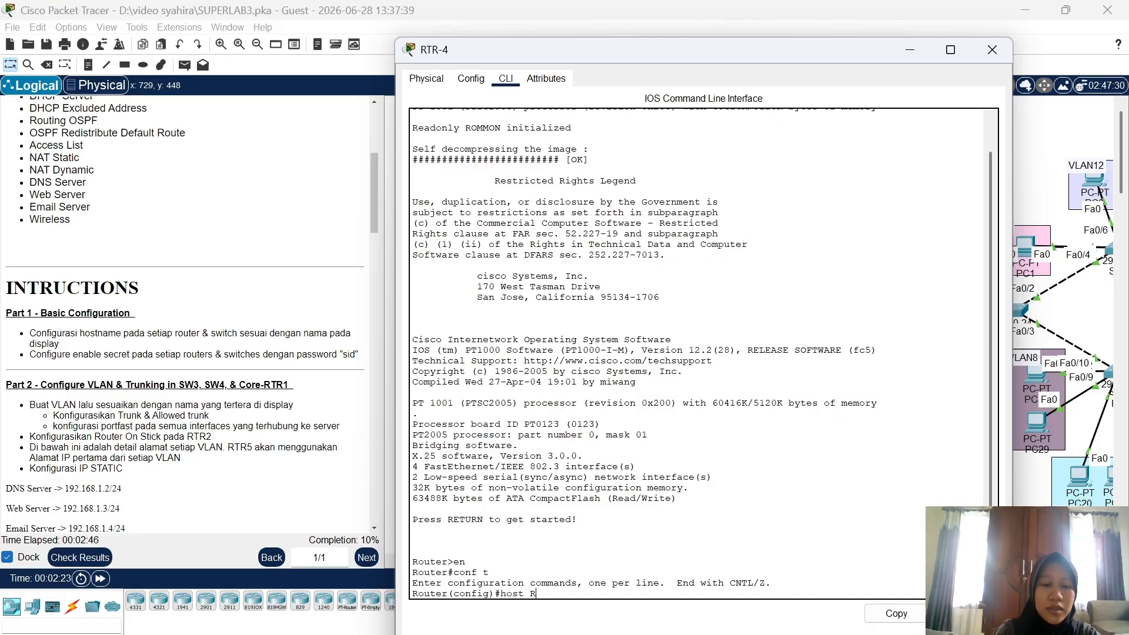
pyautogui.write('RTR-4')
pyautogui.press('Return')
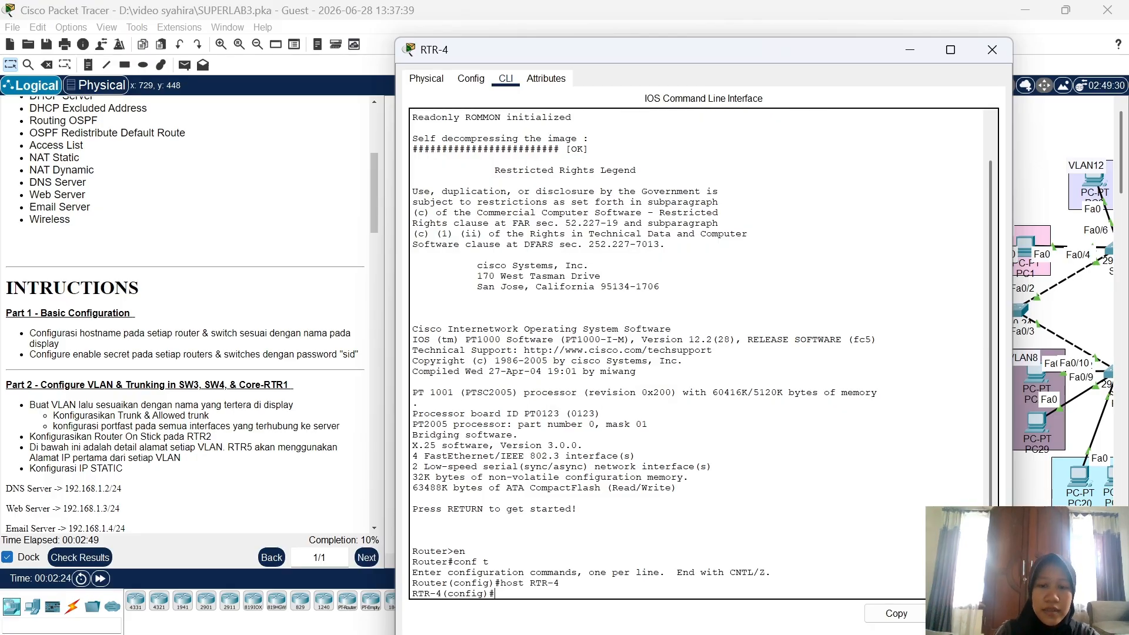
pyautogui.write('e')
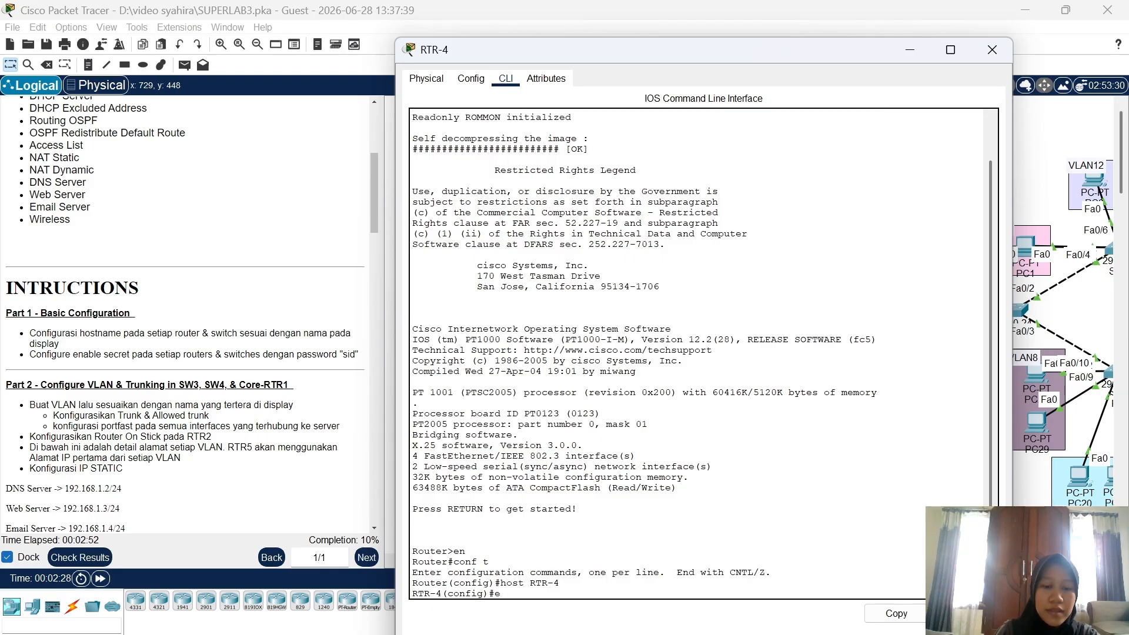
pyautogui.write('na sec sid')
pyautogui.press('Return')
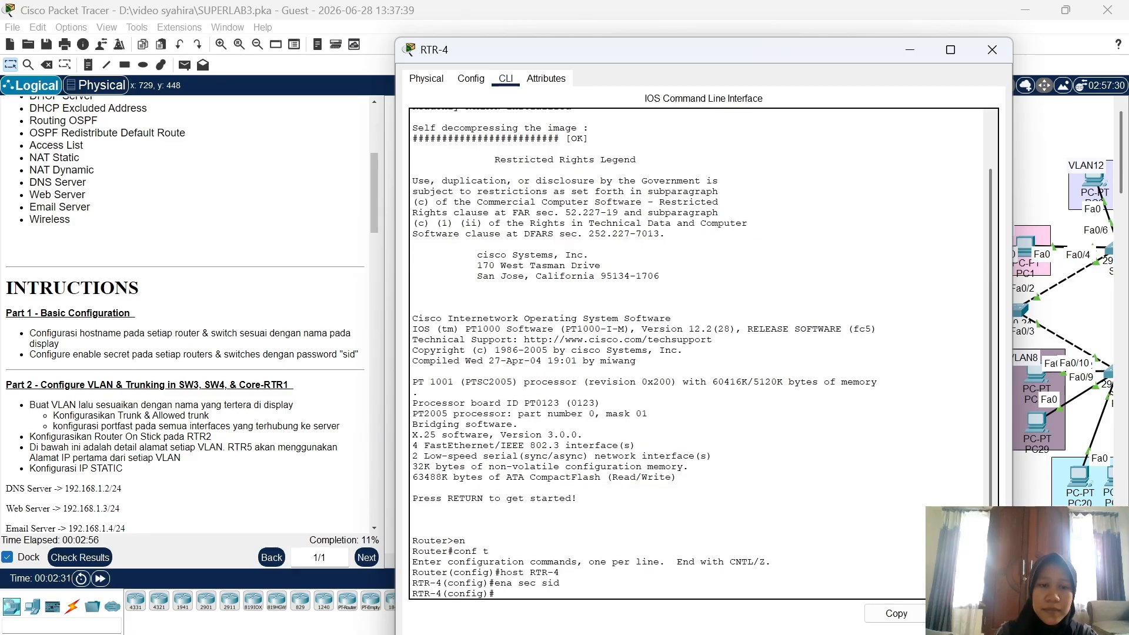
# Close RTR-4 and bring RTR-3's command line into global configuration mode
pyautogui.click(992, 51)
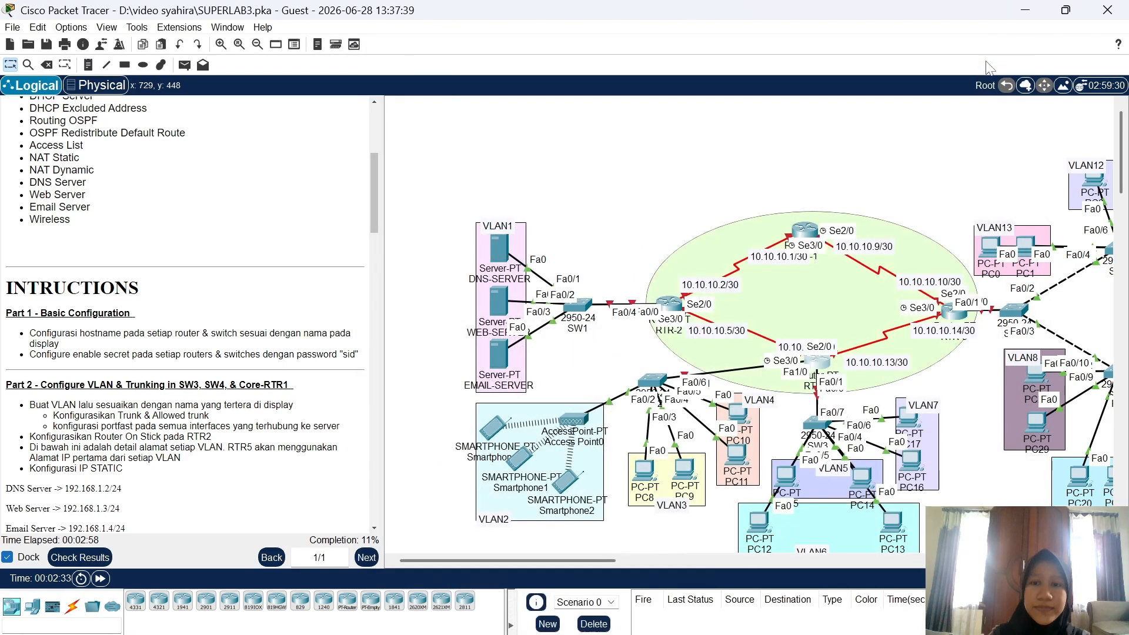
pyautogui.click(945, 315)
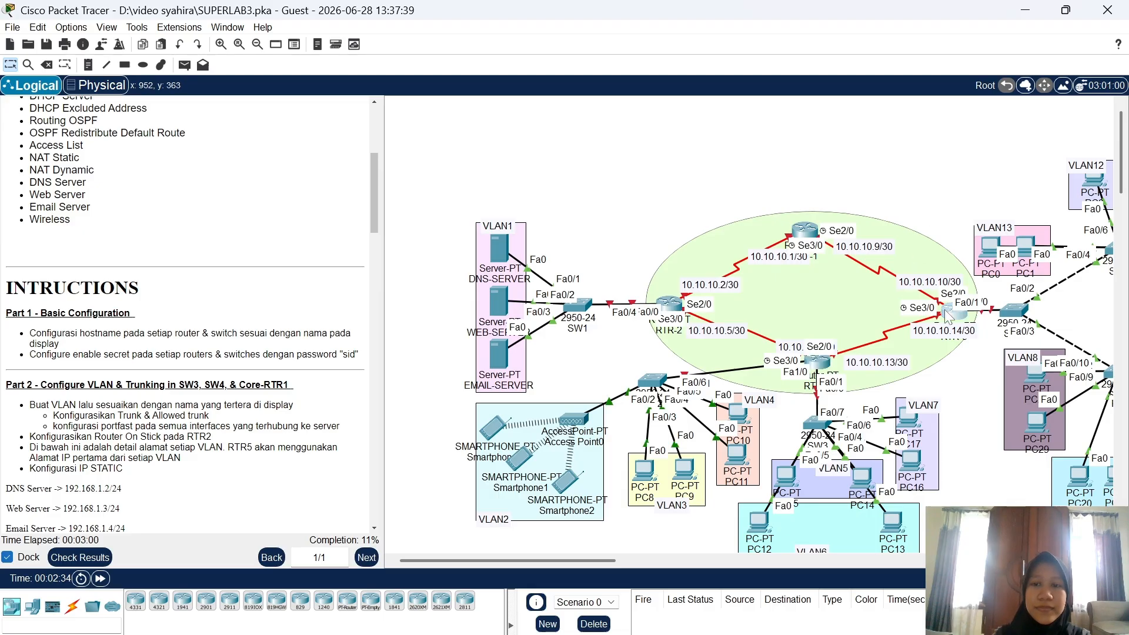
pyautogui.click(507, 79)
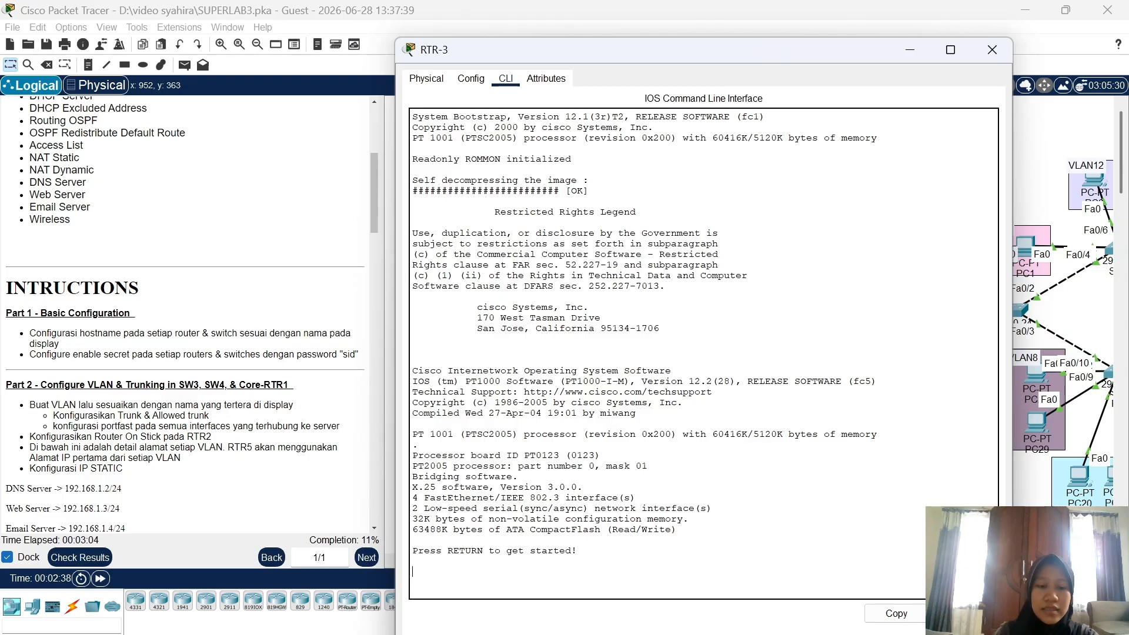
pyautogui.press('Return')
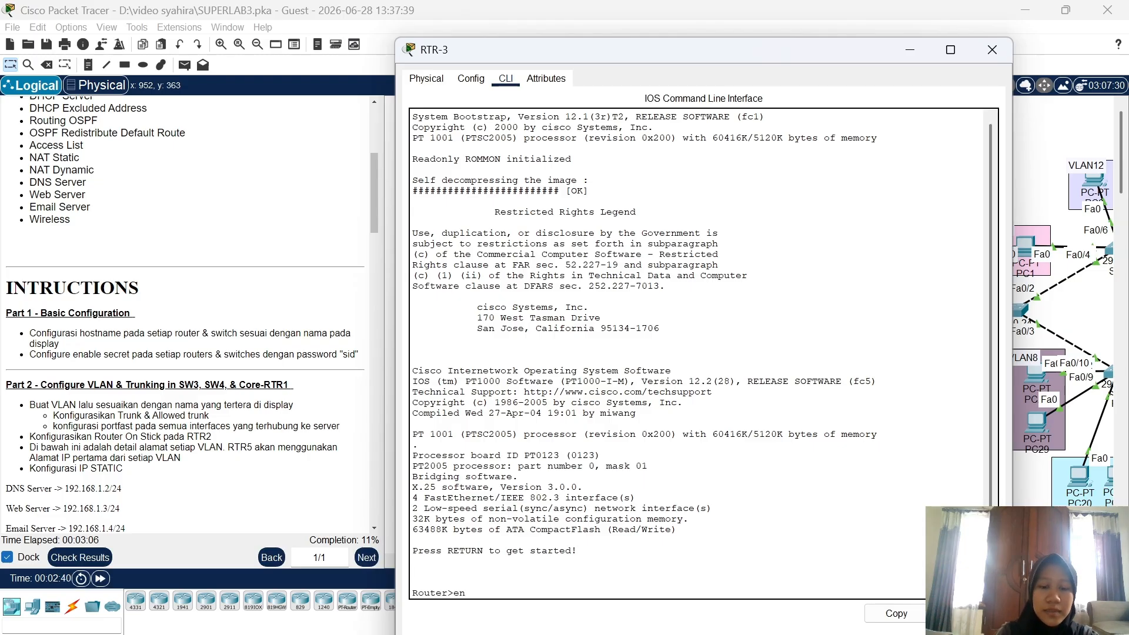
pyautogui.write('en')
pyautogui.press('Return')
pyautogui.write('conf t')
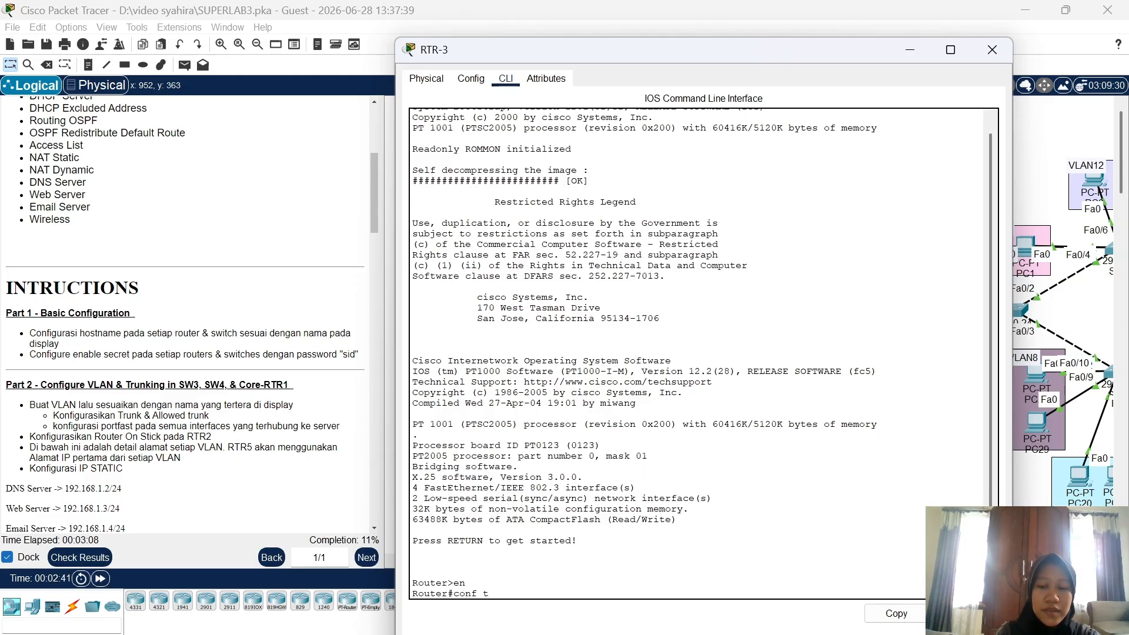
pyautogui.press('Return')
# Set hostname RTR-3 and the enable secret password
pyautogui.write('host ')
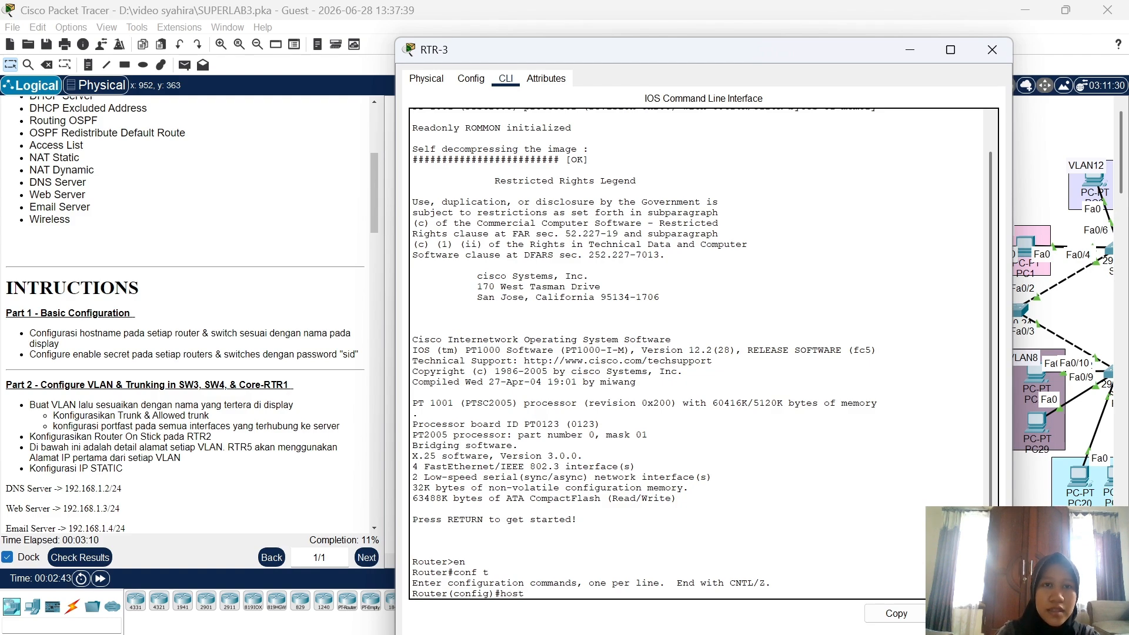
pyautogui.write('RTR-')
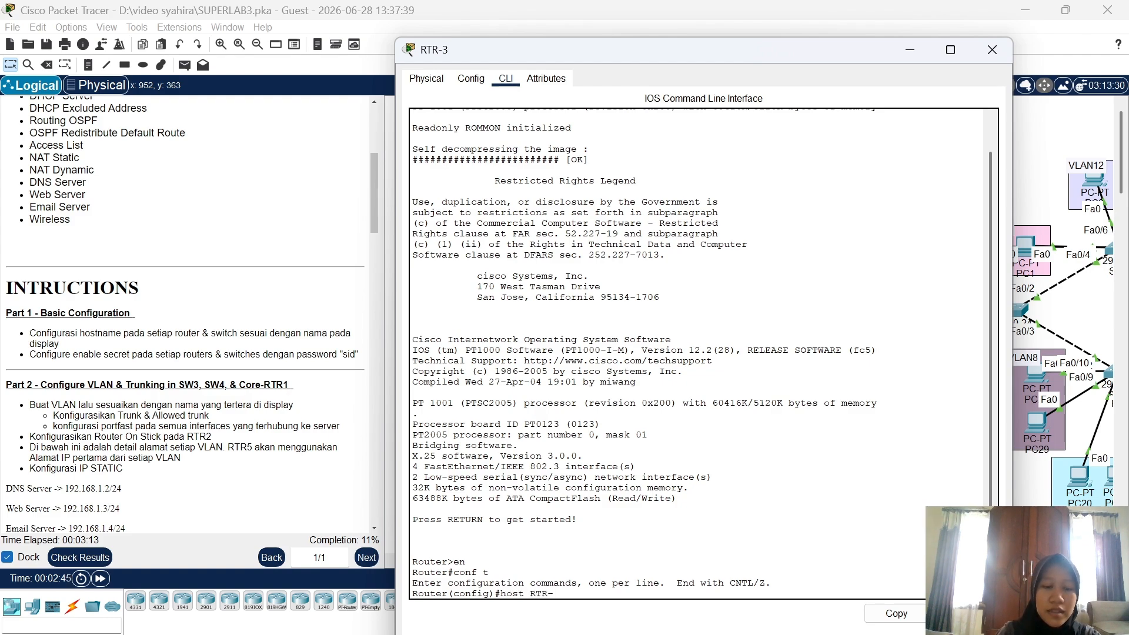
pyautogui.write('3')
pyautogui.press('Return')
pyautogui.write('ena s')
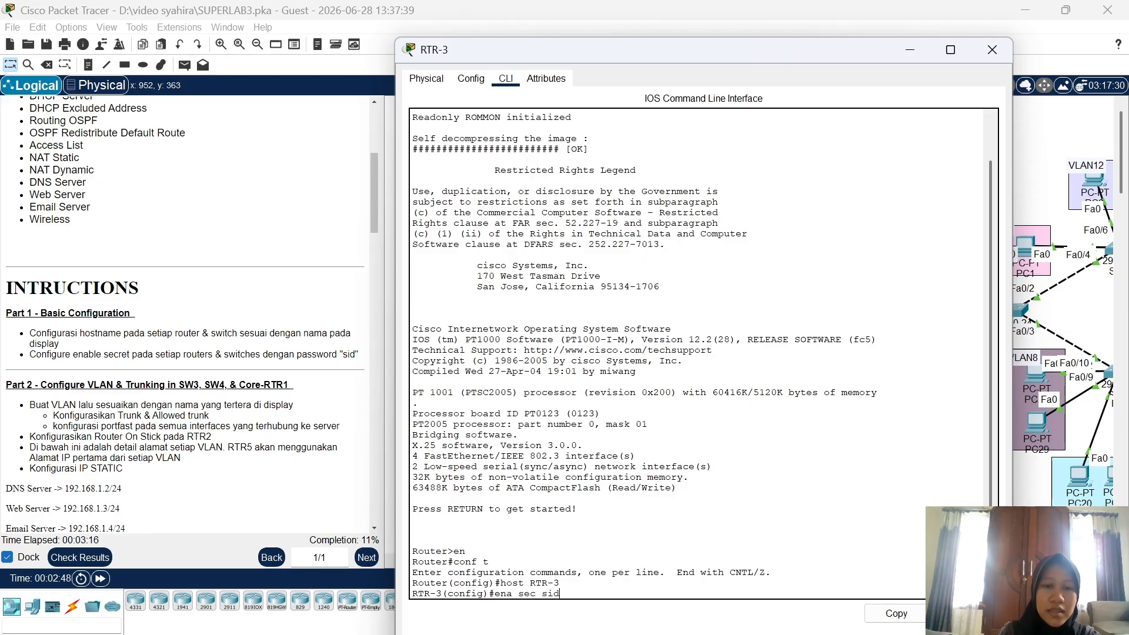
pyautogui.write('ec sid')
pyautogui.press('Return')
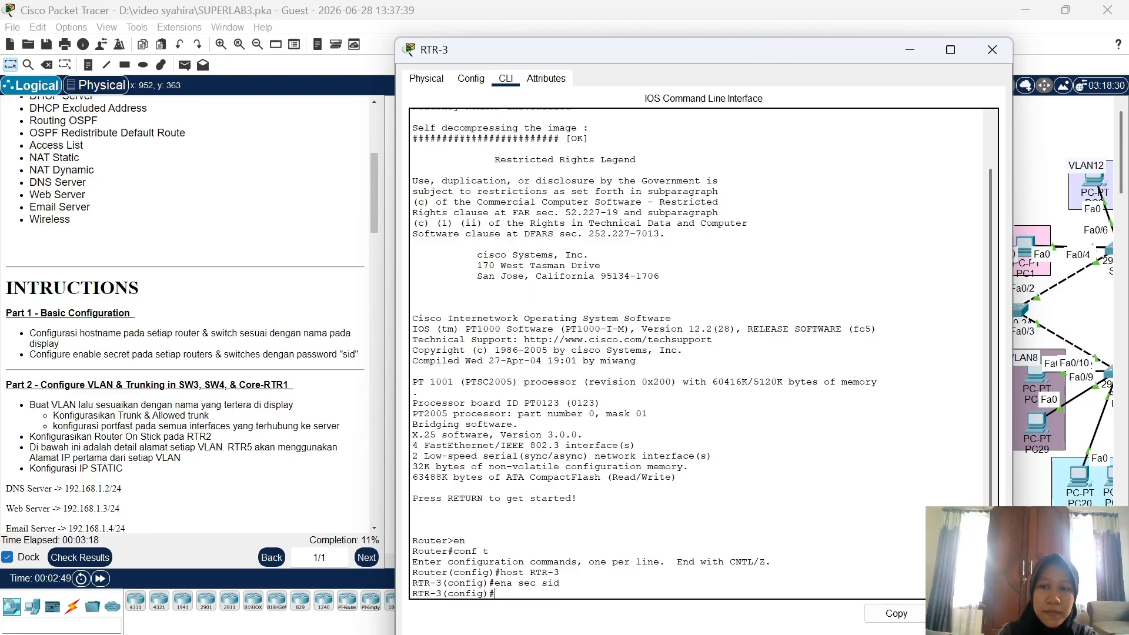
# Close RTR-3 and bring SW2's command line into global configuration mode
pyautogui.click(993, 50)
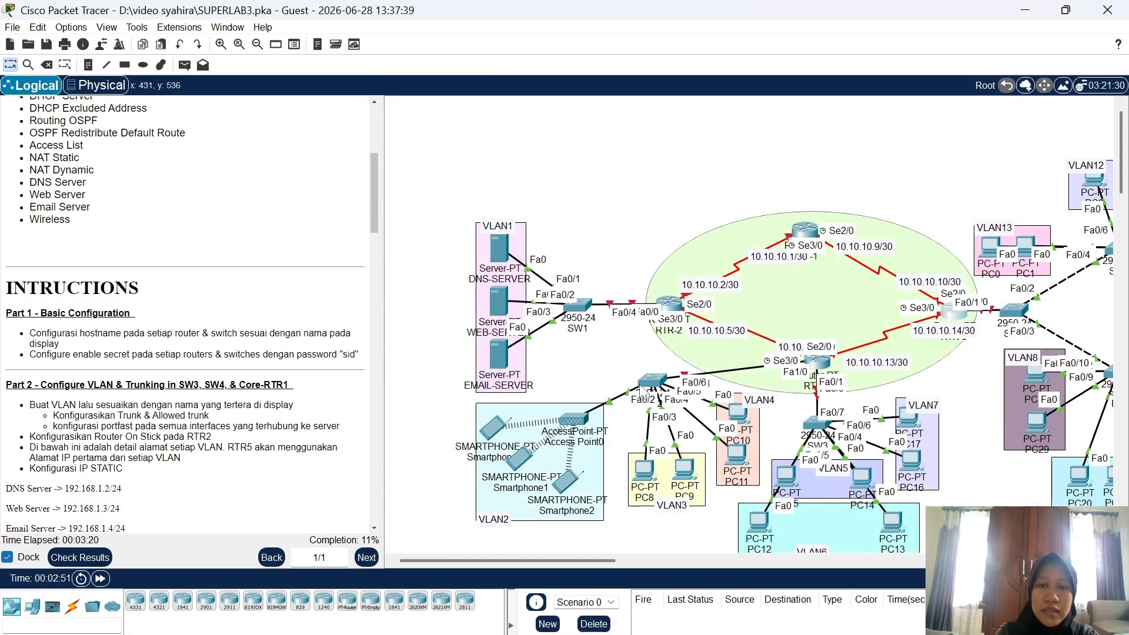
pyautogui.click(651, 382)
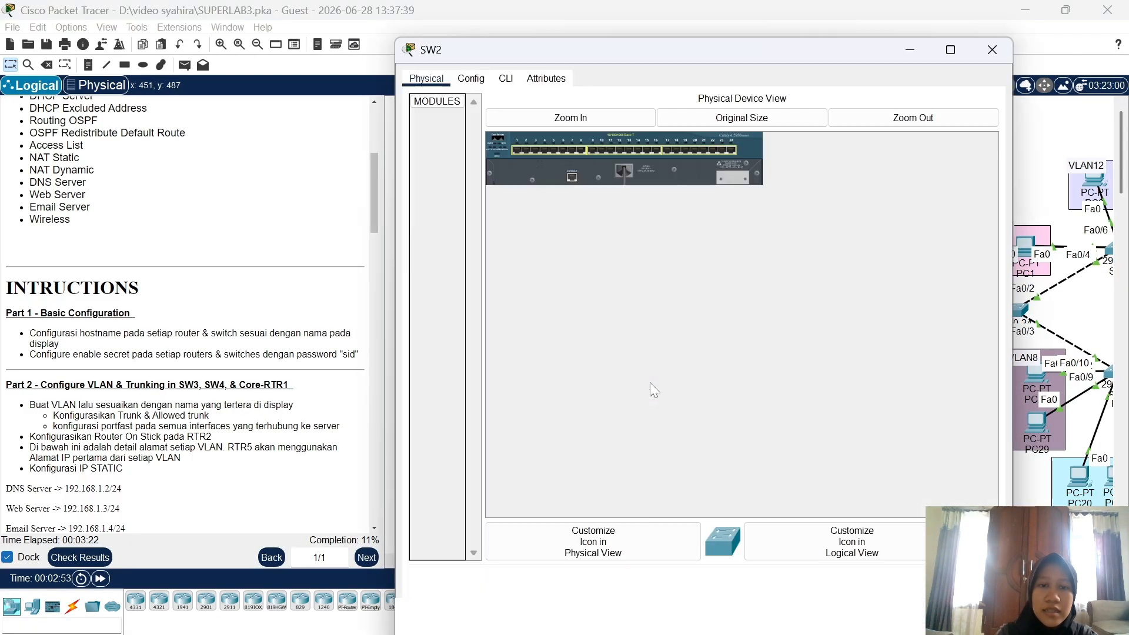
pyautogui.click(508, 81)
pyautogui.press('Return')
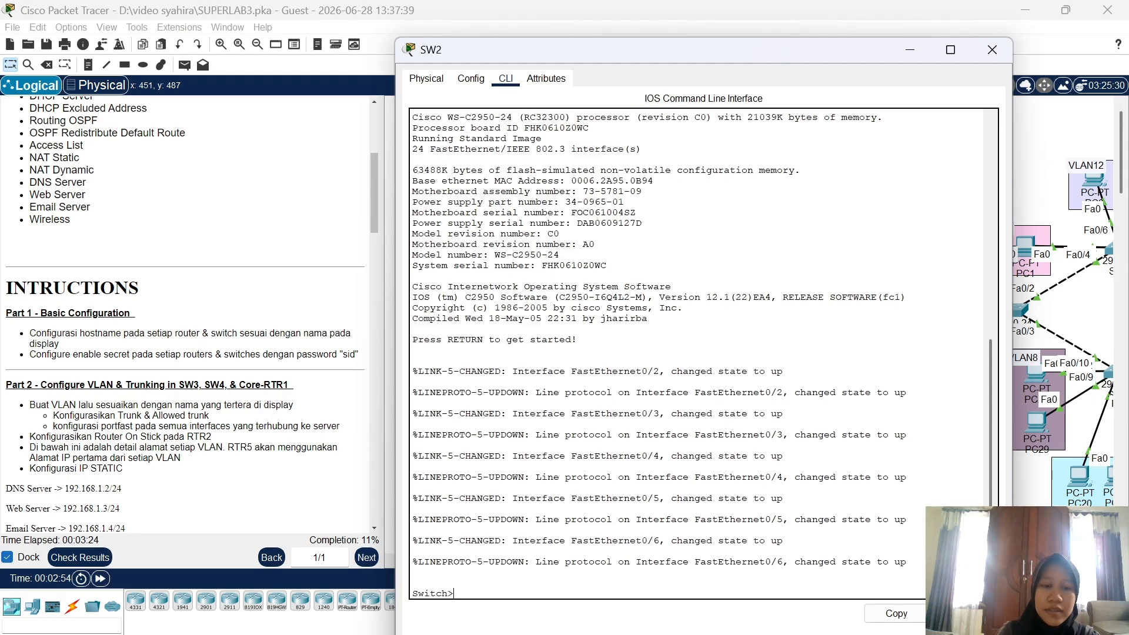
pyautogui.write('en')
pyautogui.press('Return')
pyautogui.write('conf ')
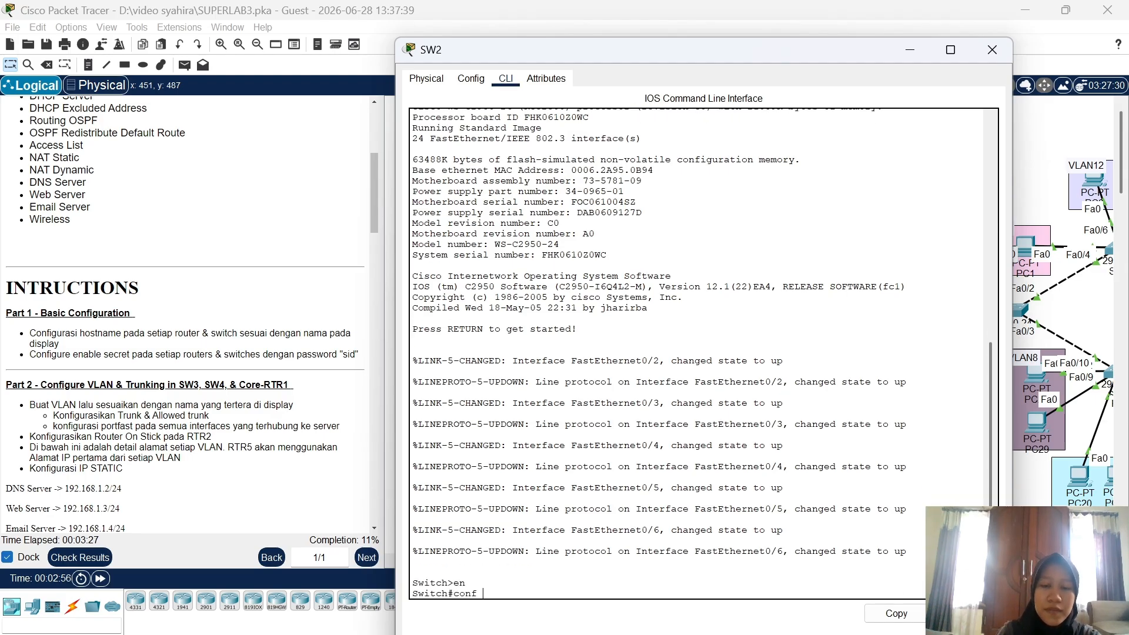
pyautogui.write('t')
pyautogui.press('Return')
# Set hostname SW2 and the enable secret password, then close the window
pyautogui.write('h(config)#host SW2')
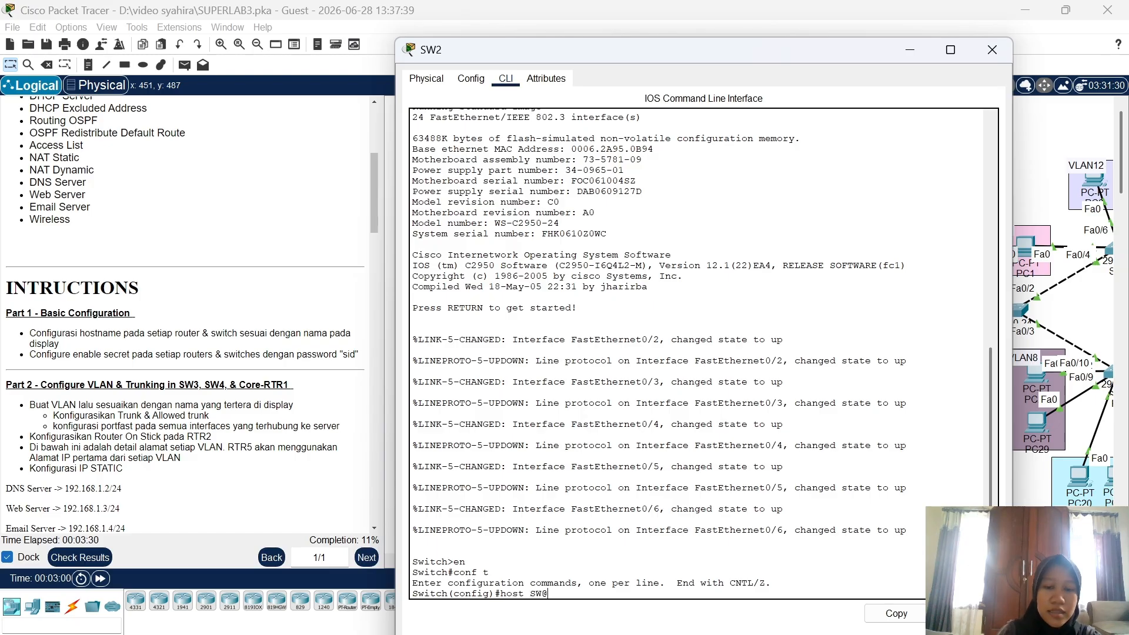
pyautogui.press('Return')
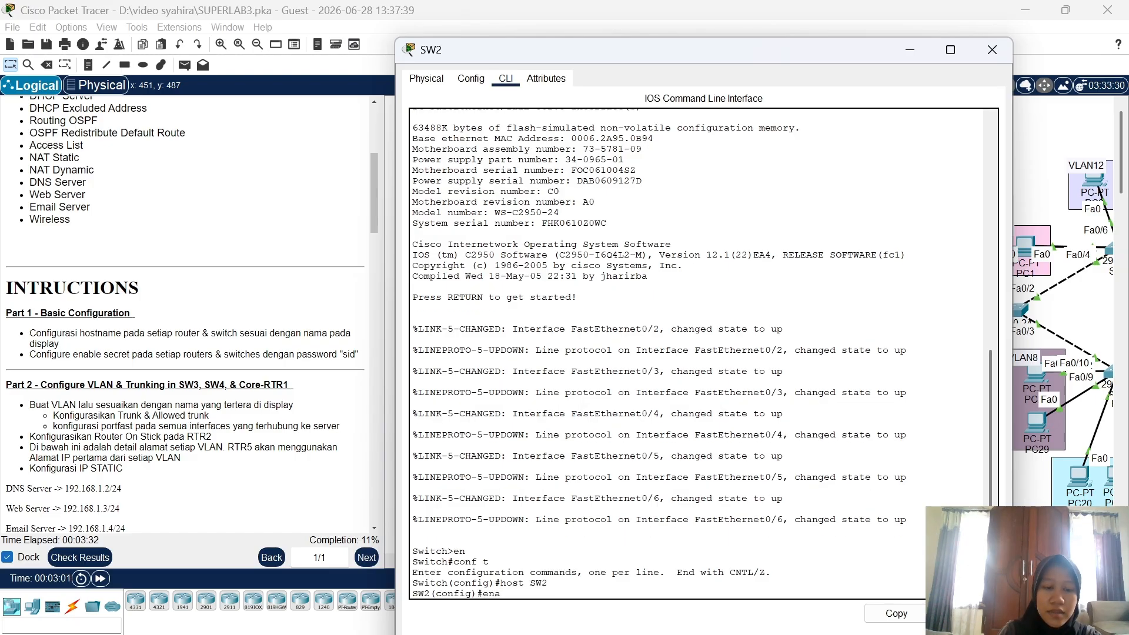
pyautogui.write('ena sec sid')
pyautogui.press('Return')
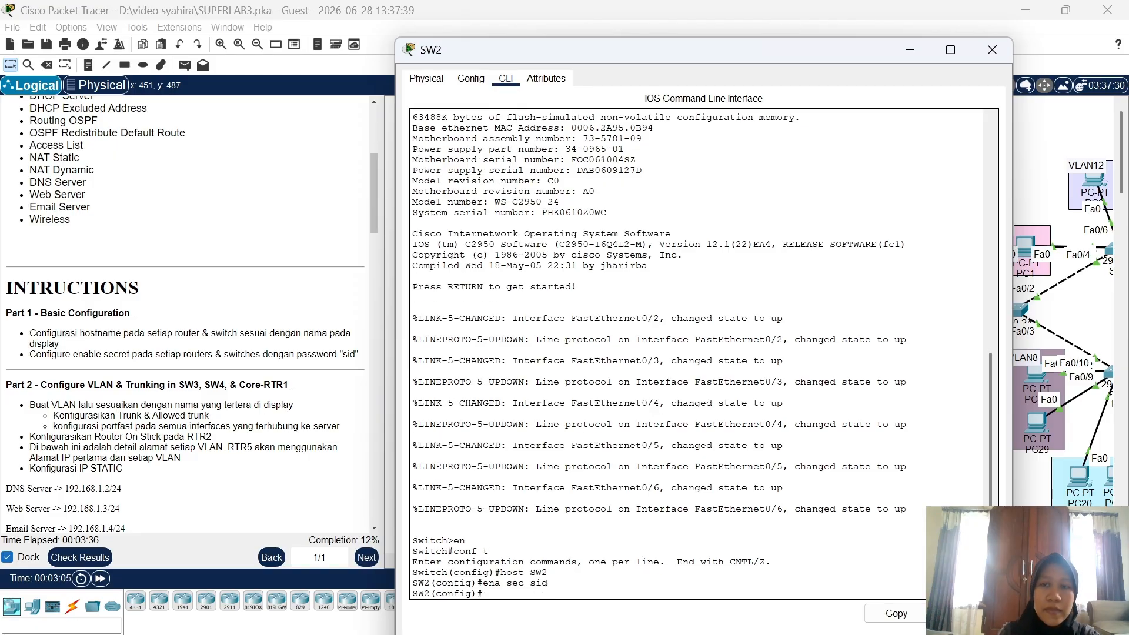
pyautogui.click(999, 50)
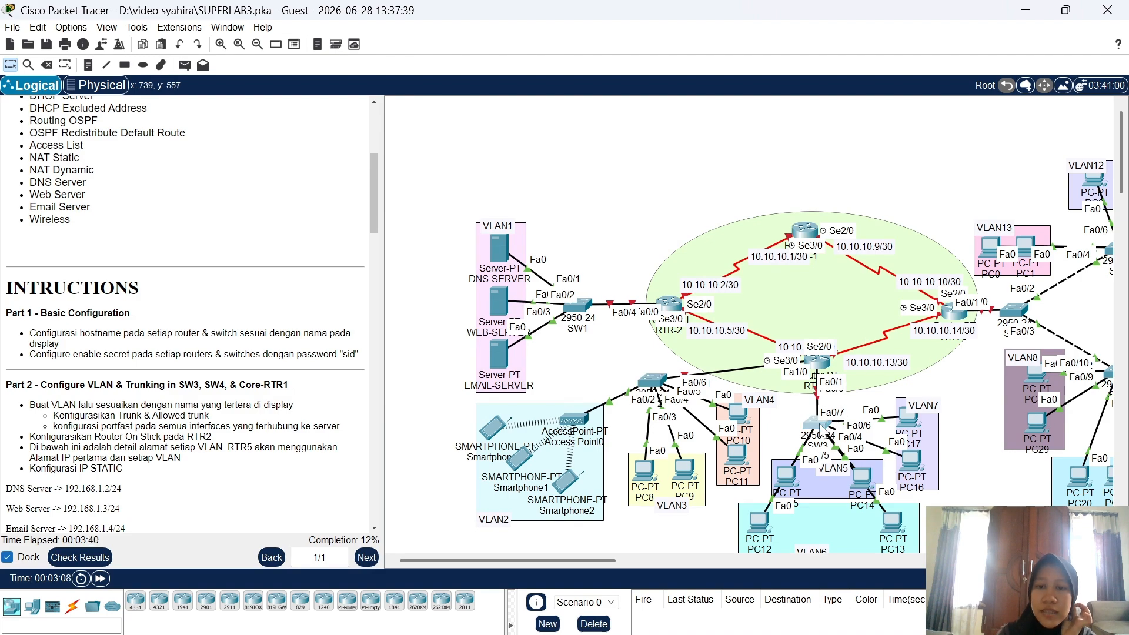
# Open SW3's command line and enter global configuration mode
pyautogui.click(821, 426)
pyautogui.click(506, 78)
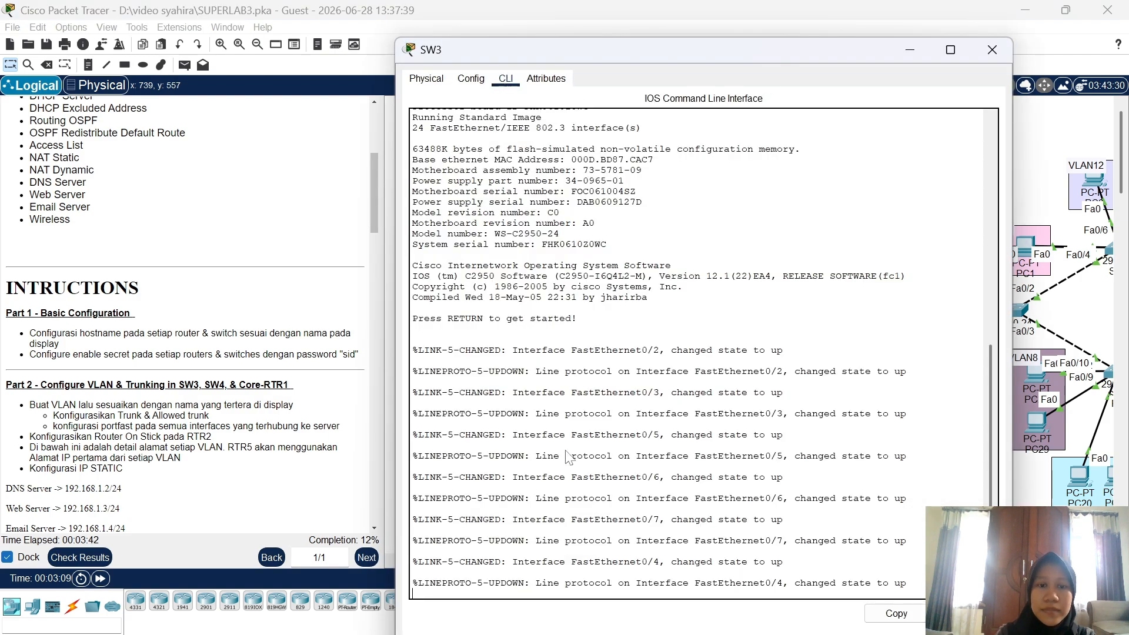
pyautogui.press('Return')
pyautogui.write('en')
pyautogui.press('Return')
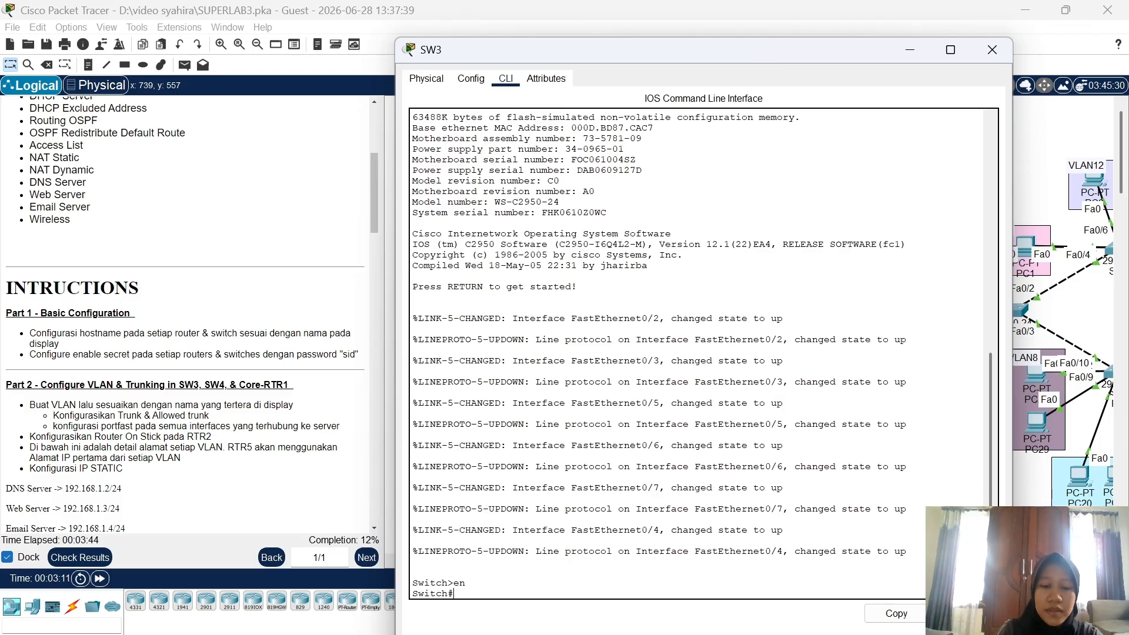
pyautogui.write('co')
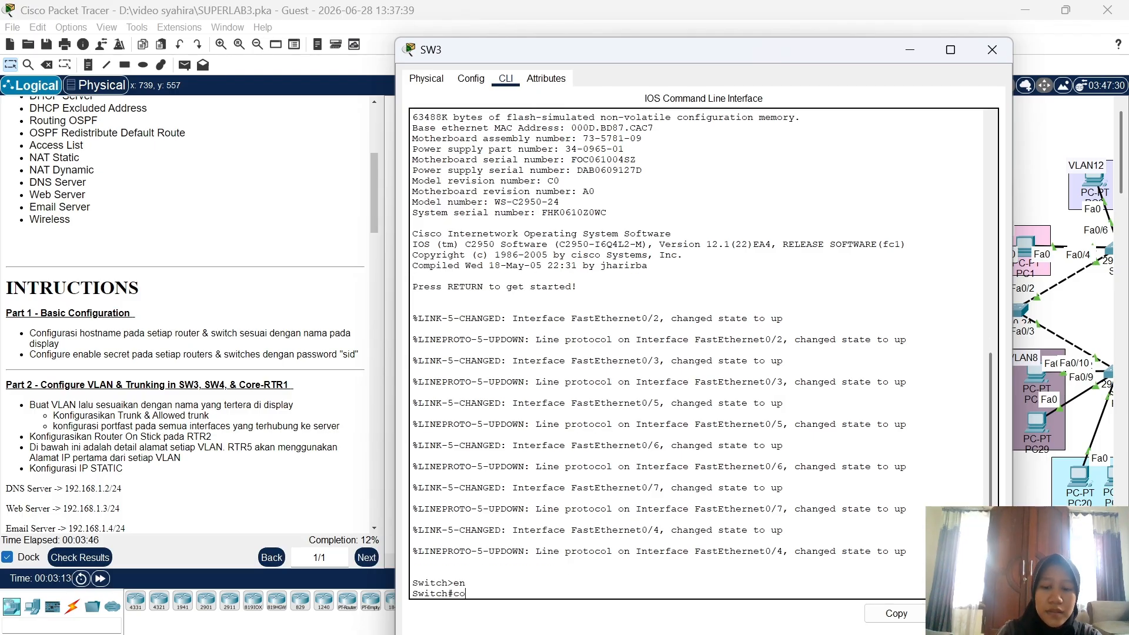
pyautogui.write('nf t')
pyautogui.press('Return')
# Set hostname SW3 and the enable secret password, then close the window
pyautogui.write('e')
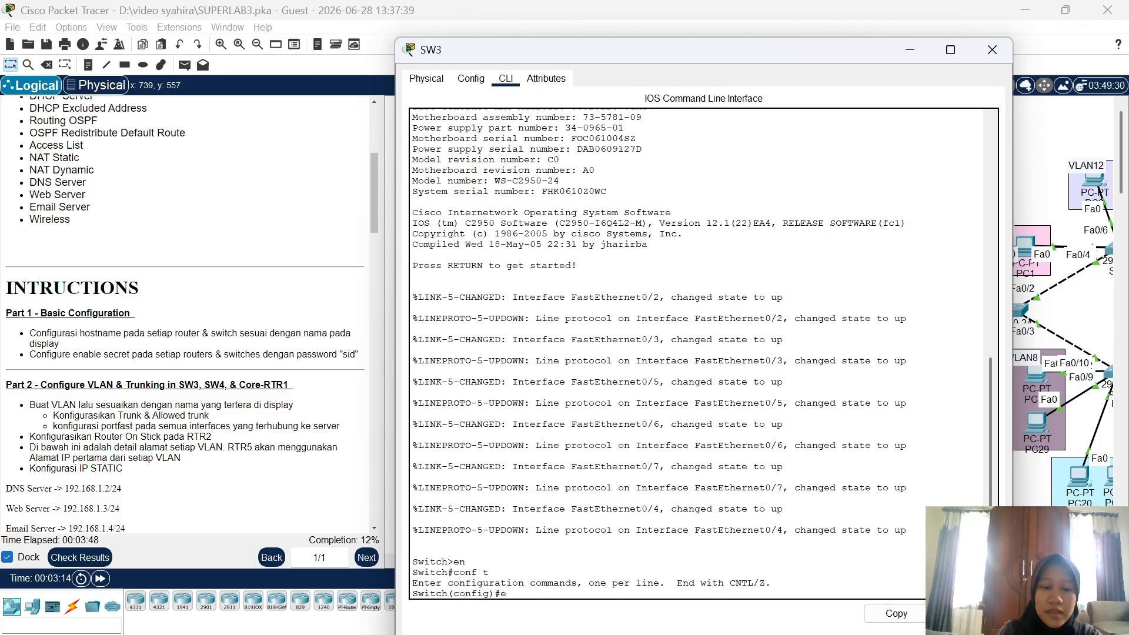
pyautogui.press('BackSpace')
pyautogui.write('ho')
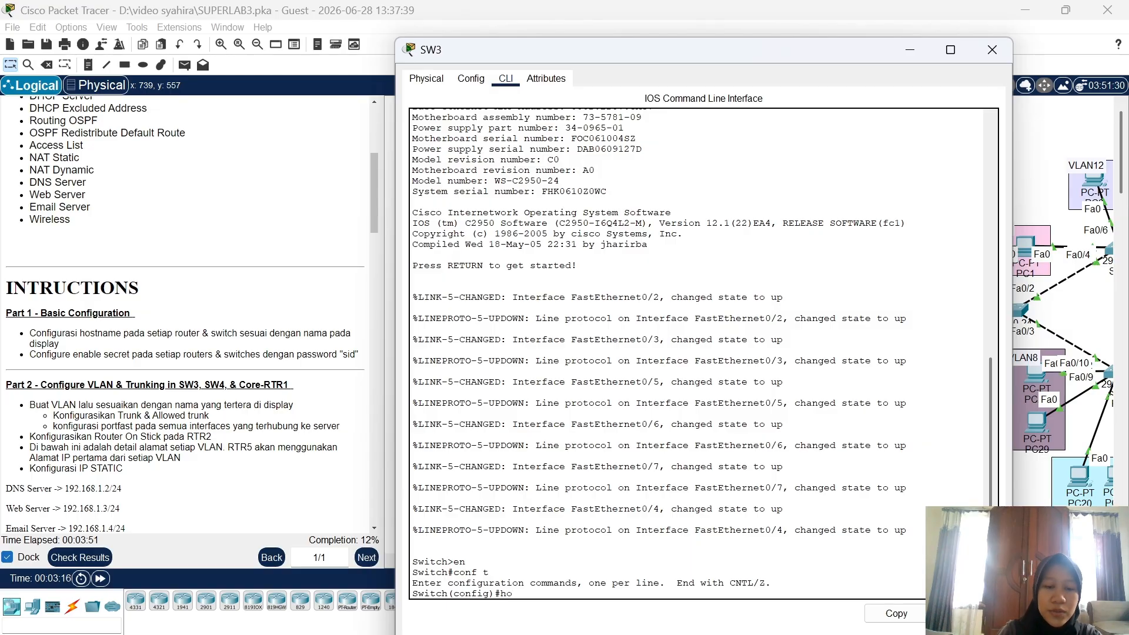
pyautogui.write('st')
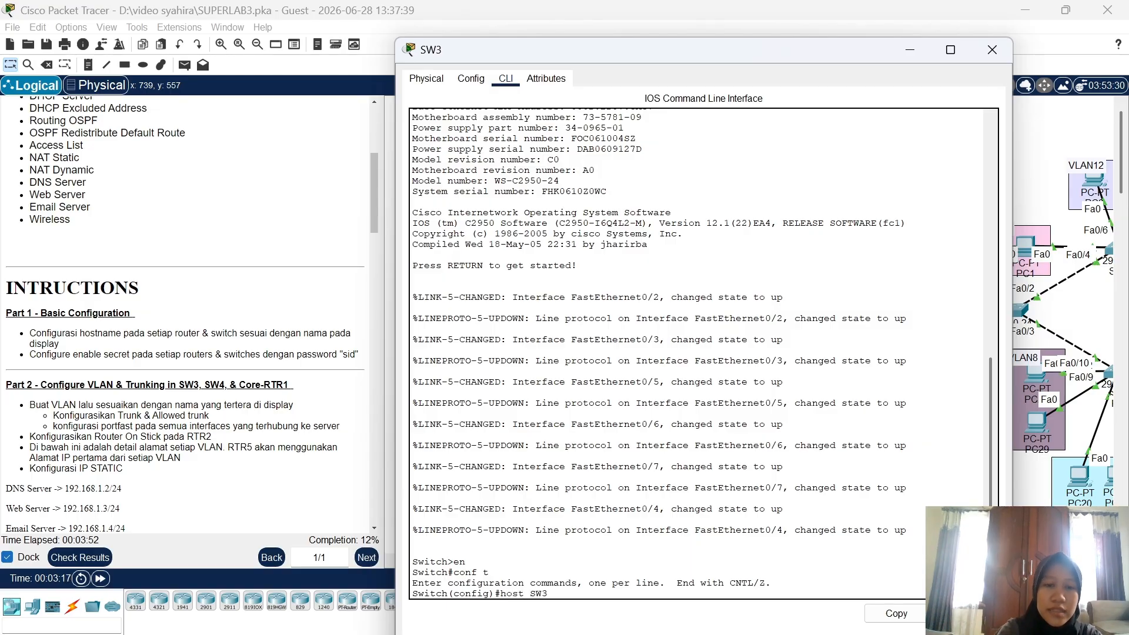
pyautogui.write(' SW3')
pyautogui.press('Return')
pyautogui.write('ena')
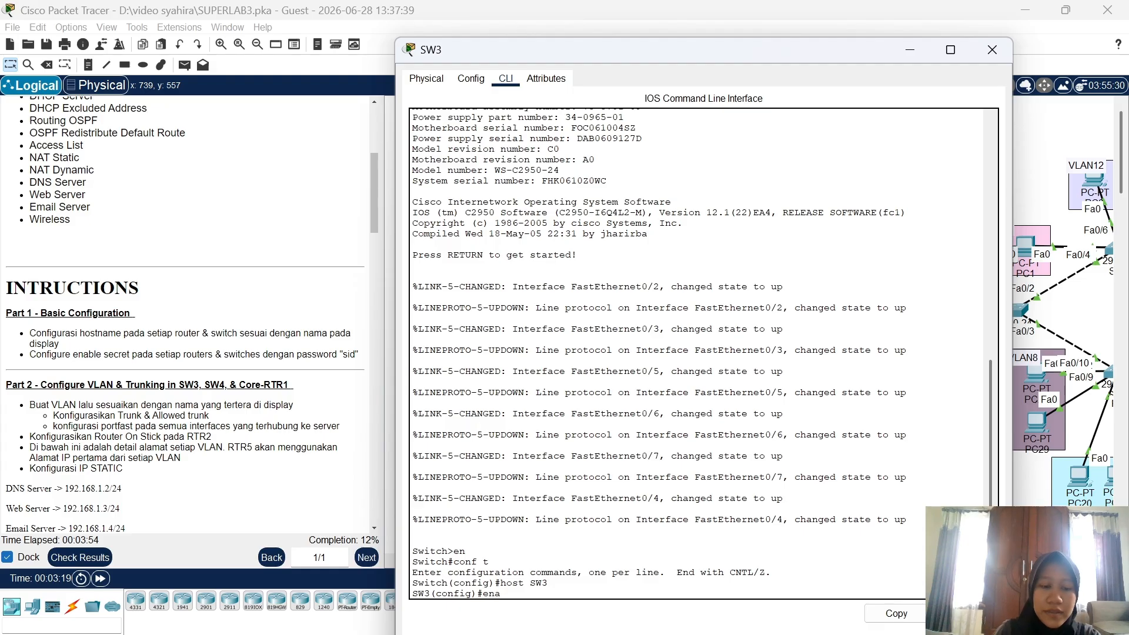
pyautogui.write(' sec sid')
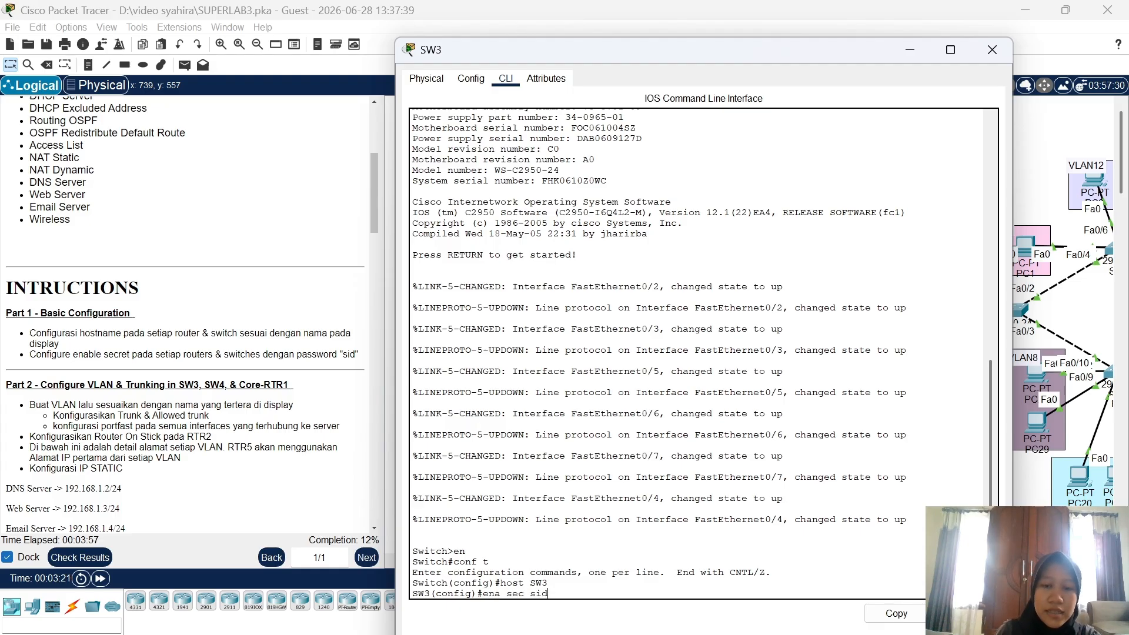
pyautogui.press('Return')
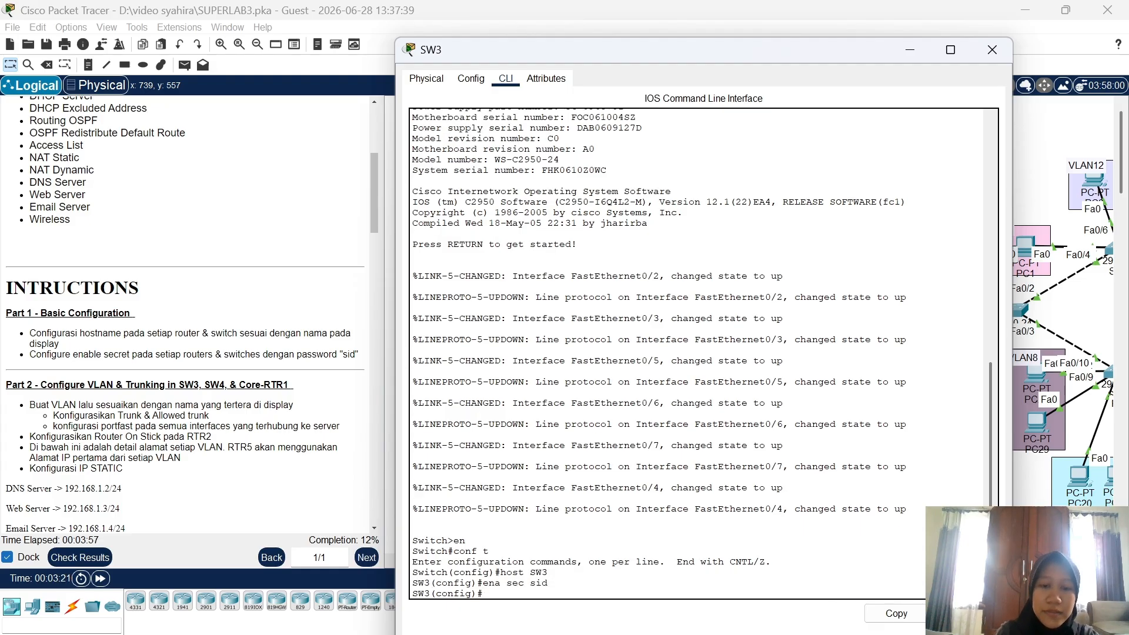
pyautogui.click(993, 49)
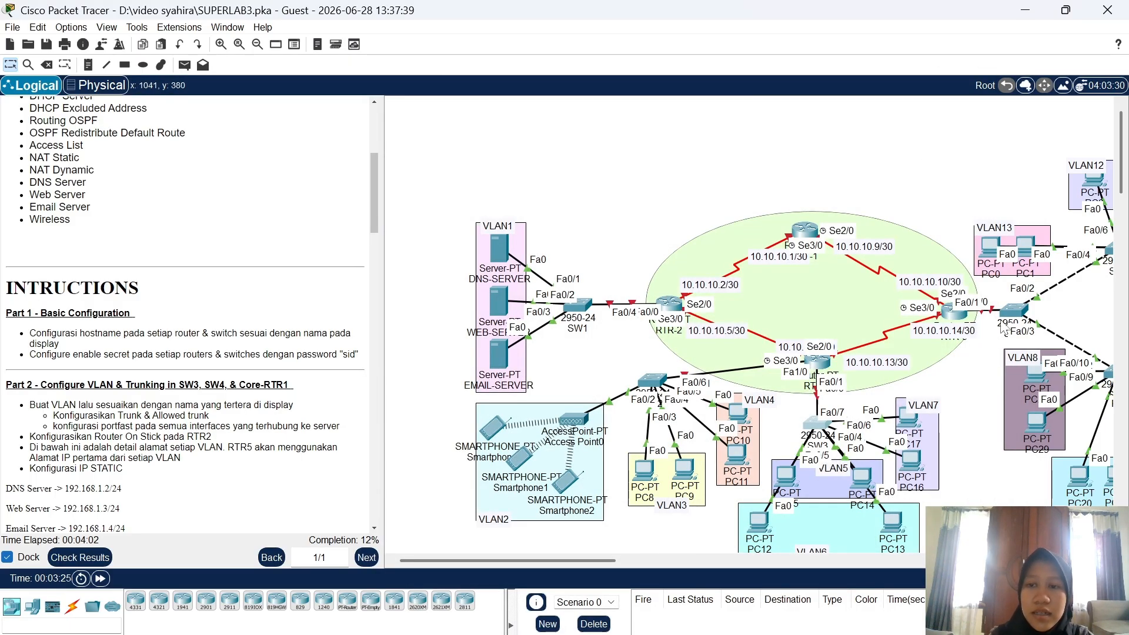
# Open SW4's command line, after backing out of RTR-3, and enter global configuration mode
pyautogui.click(959, 316)
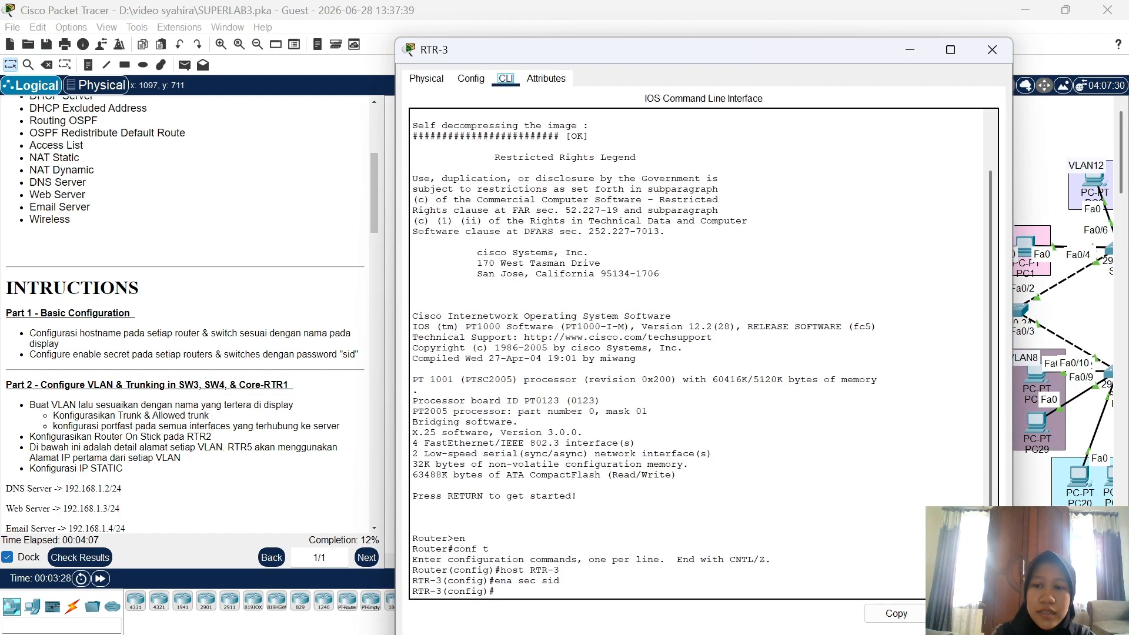
pyautogui.click(1029, 514)
pyautogui.click(1012, 312)
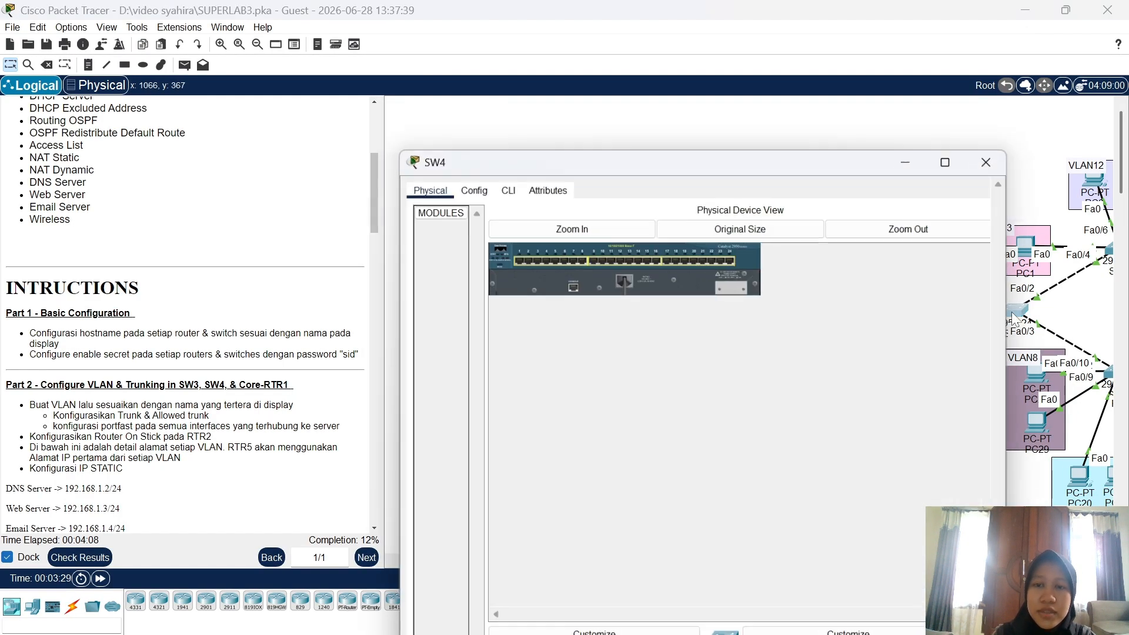
pyautogui.click(506, 78)
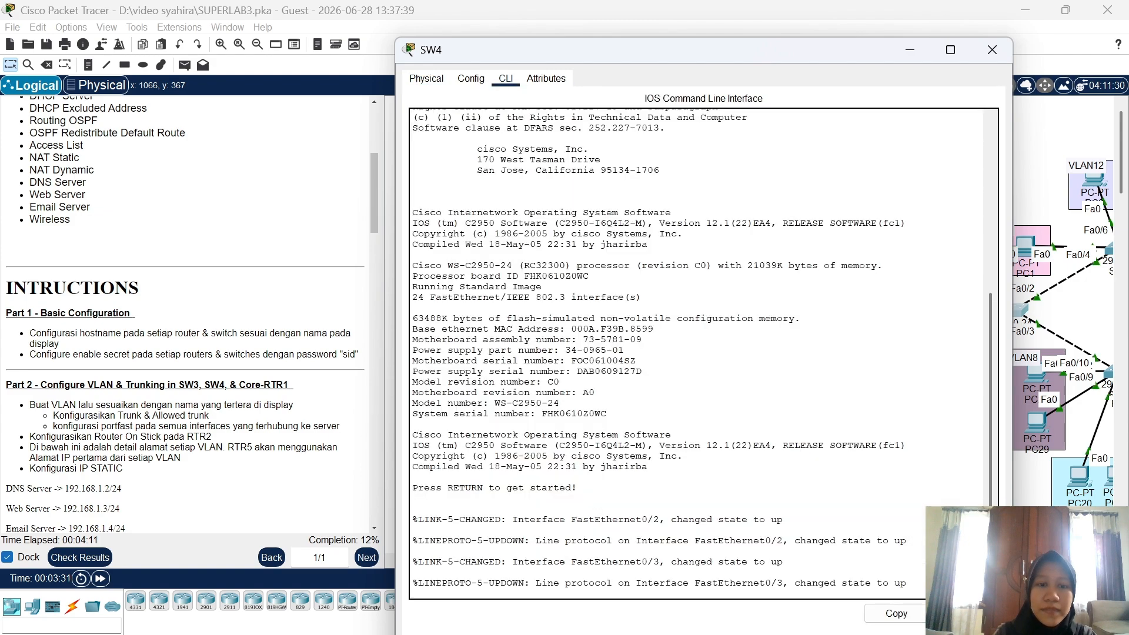
pyautogui.press('Return')
pyautogui.write('en')
pyautogui.press('Return')
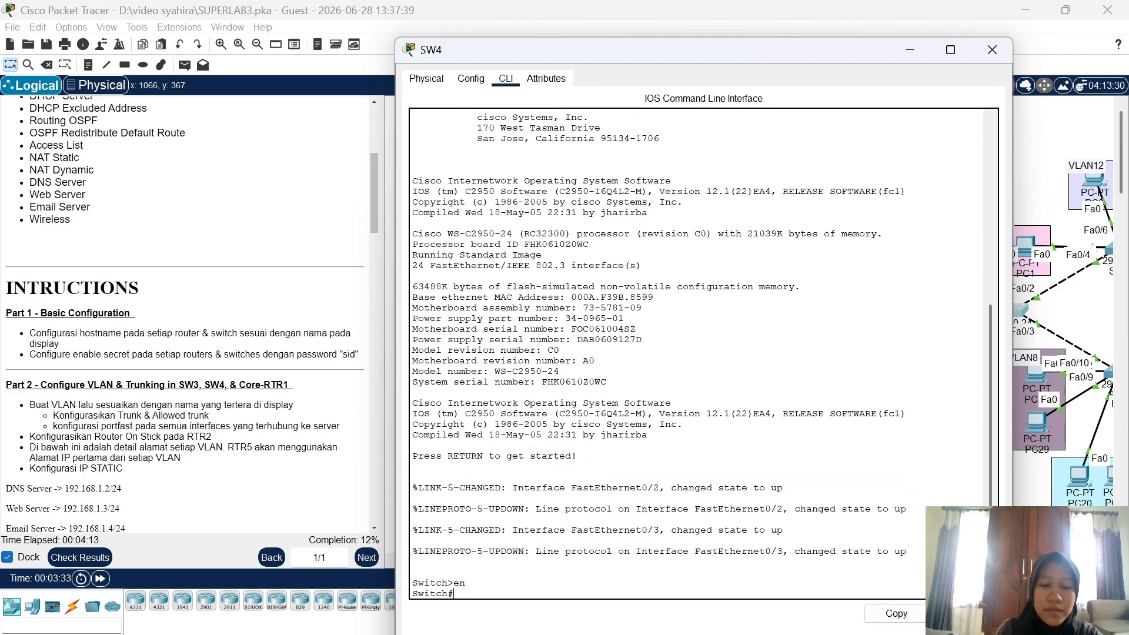
pyautogui.write('conf t')
pyautogui.press('Return')
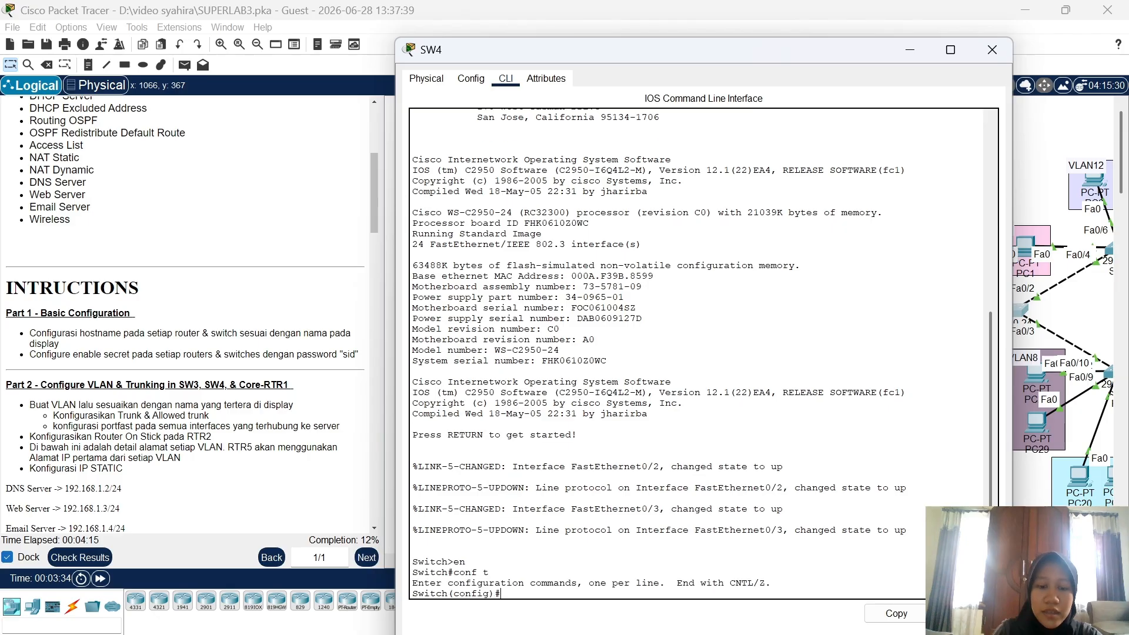
# Set hostname SW4 and the enable secret password, then close the window
pyautogui.write('host SW')
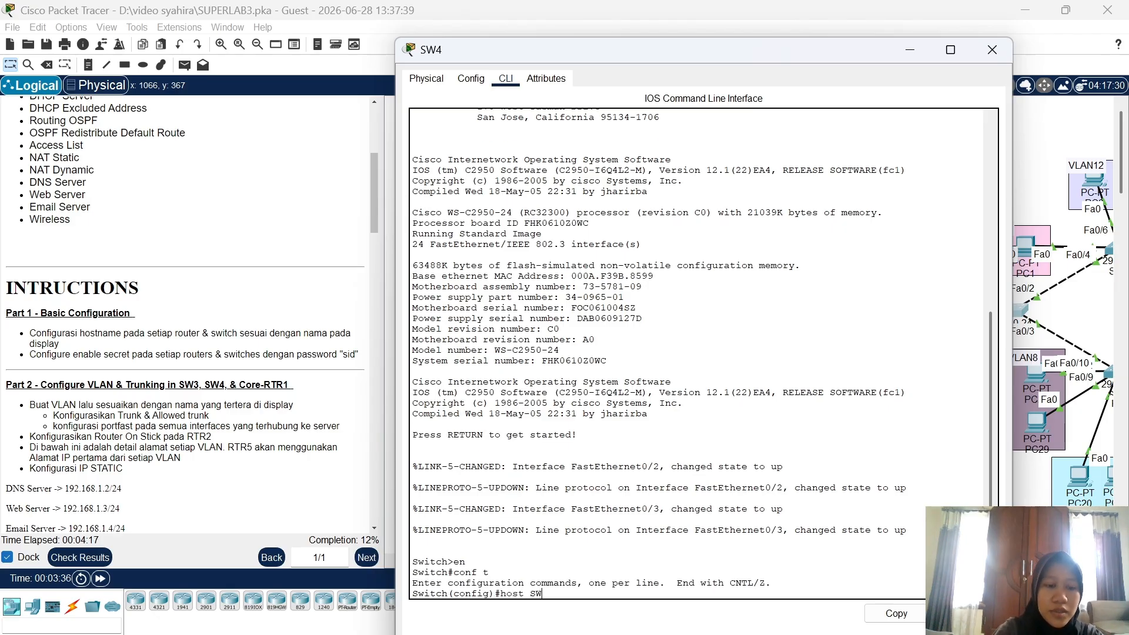
pyautogui.write('4')
pyautogui.press('Return')
pyautogui.write('en')
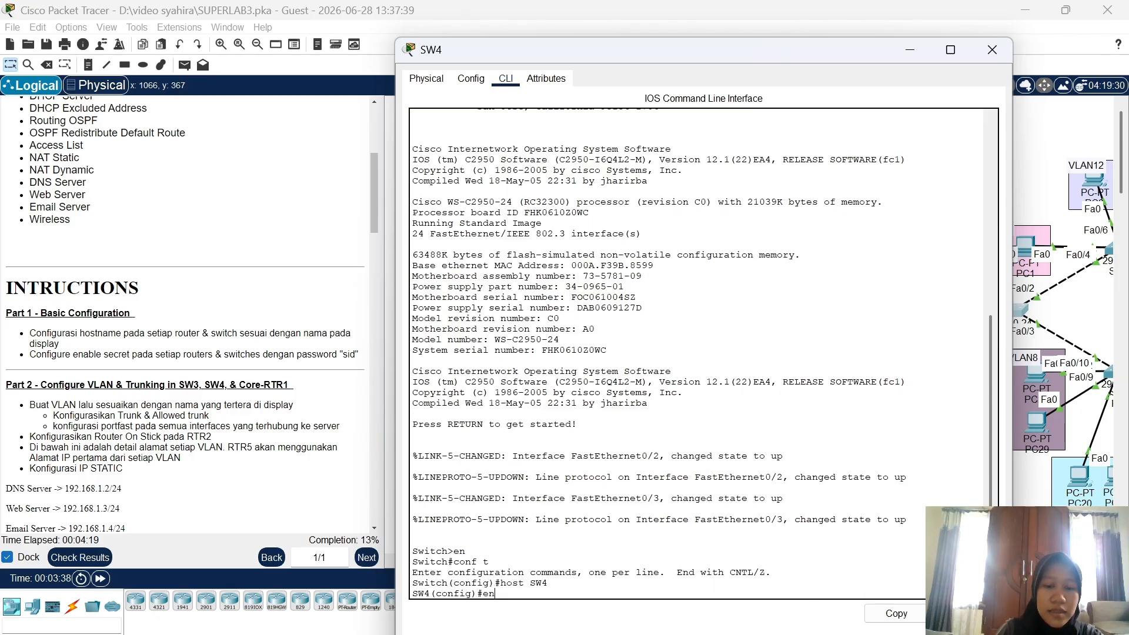
pyautogui.write('a sec sid')
pyautogui.press('Return')
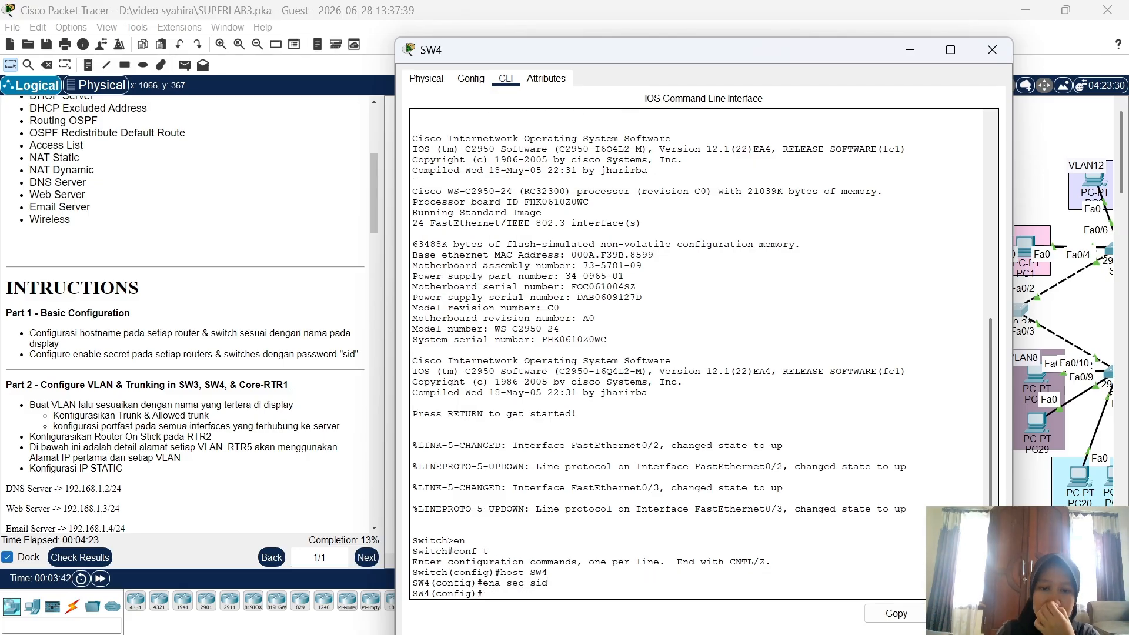
pyautogui.click(992, 50)
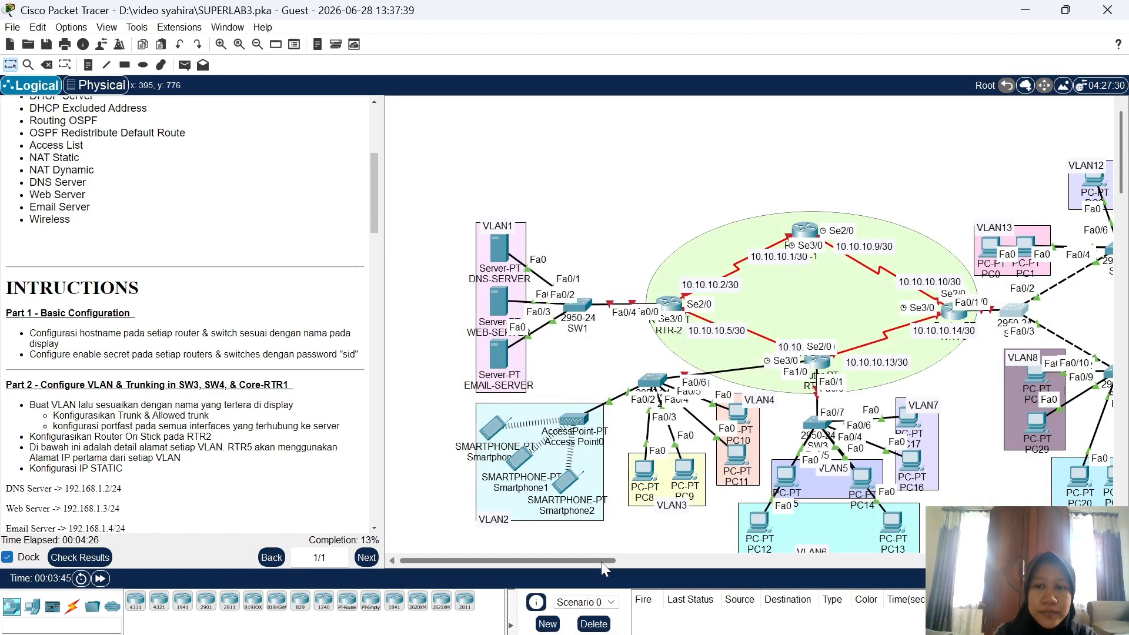
# Pan right, open SW5's command line and enter global configuration mode
pyautogui.moveTo(601, 562); pyautogui.dragTo(672, 562)
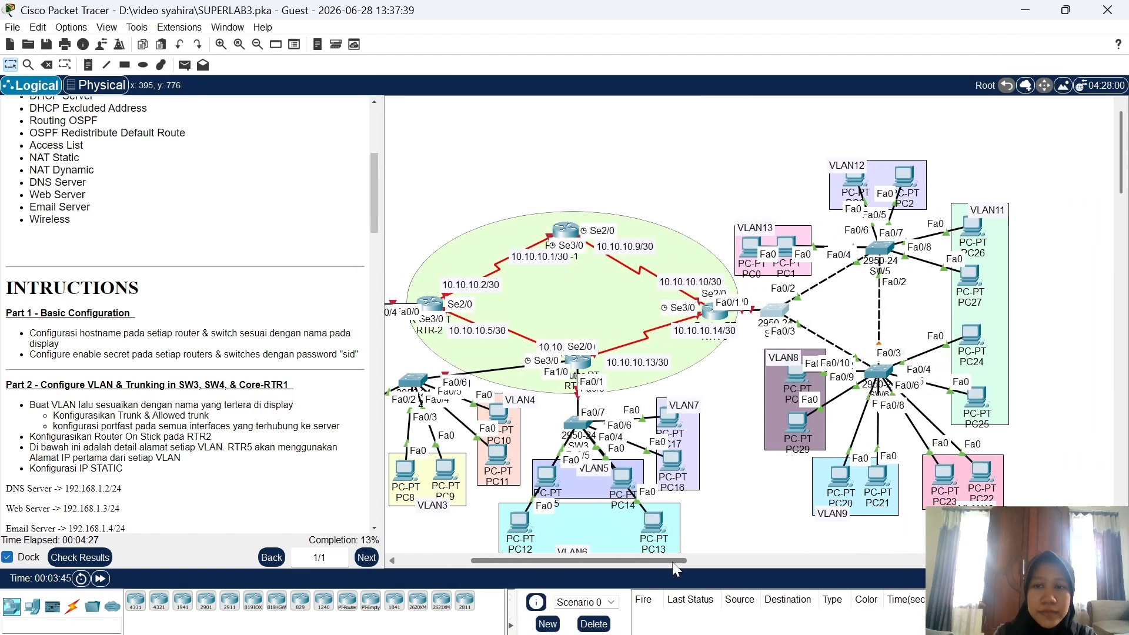
pyautogui.click(880, 252)
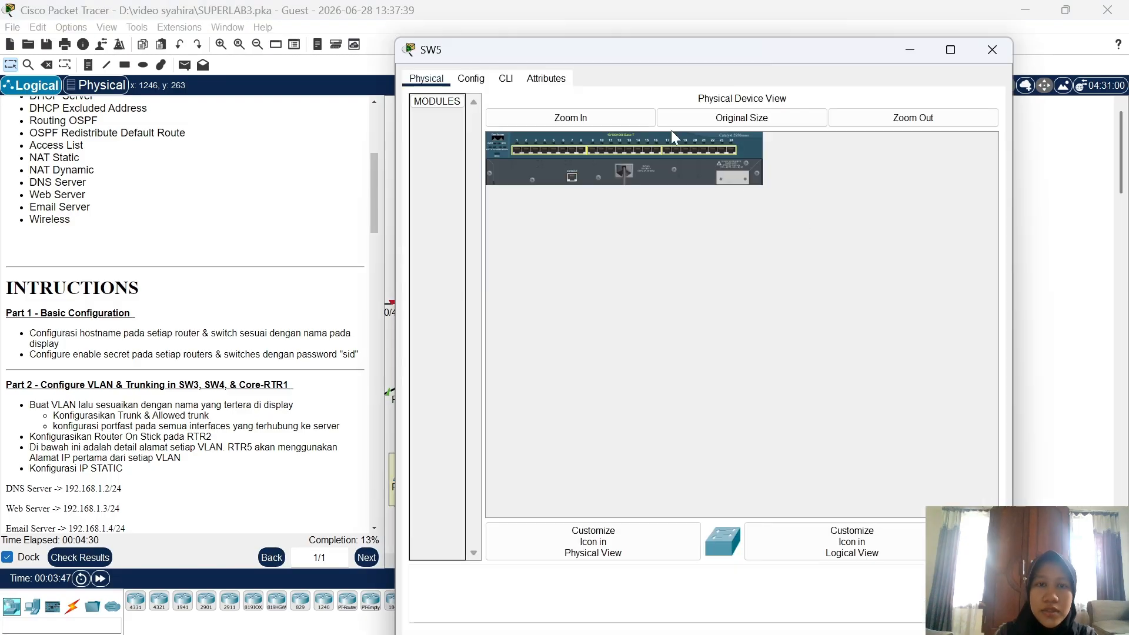
pyautogui.click(506, 78)
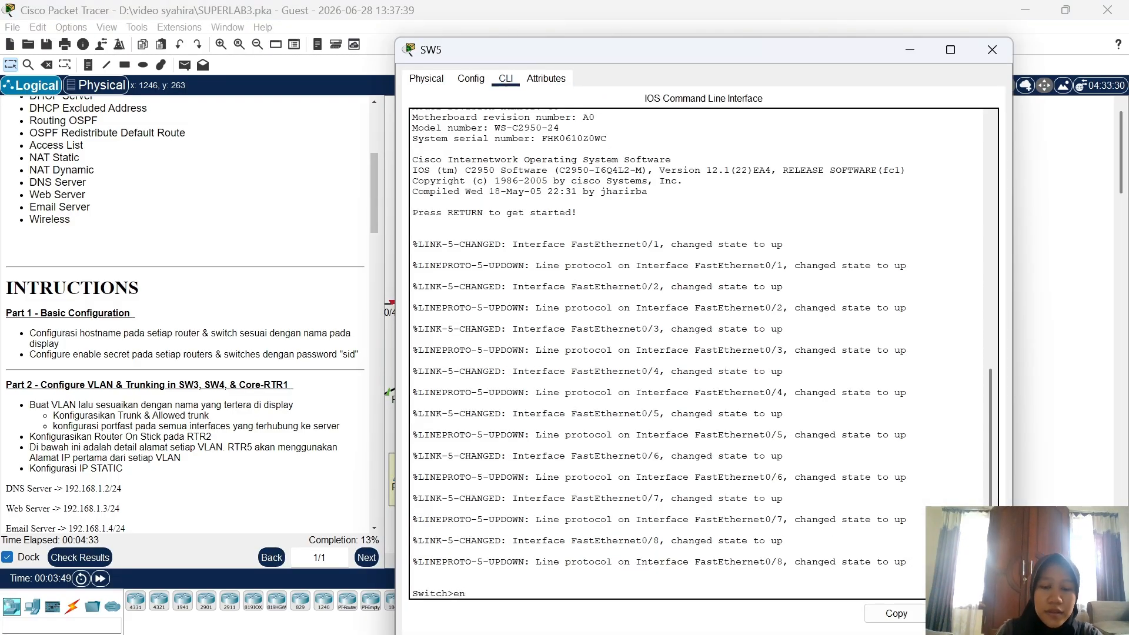
pyautogui.write('en')
pyautogui.press('Return')
pyautogui.write('conf t')
pyautogui.press('Return')
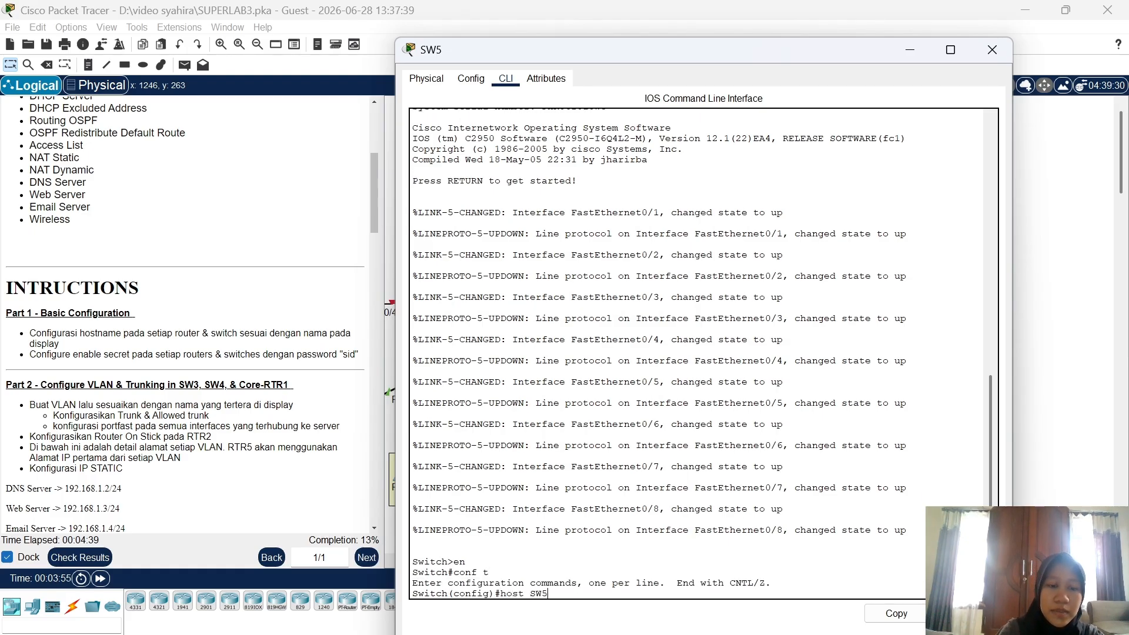
# Set hostname SW5 and the enable secret password, then close the window
pyautogui.press('Return')
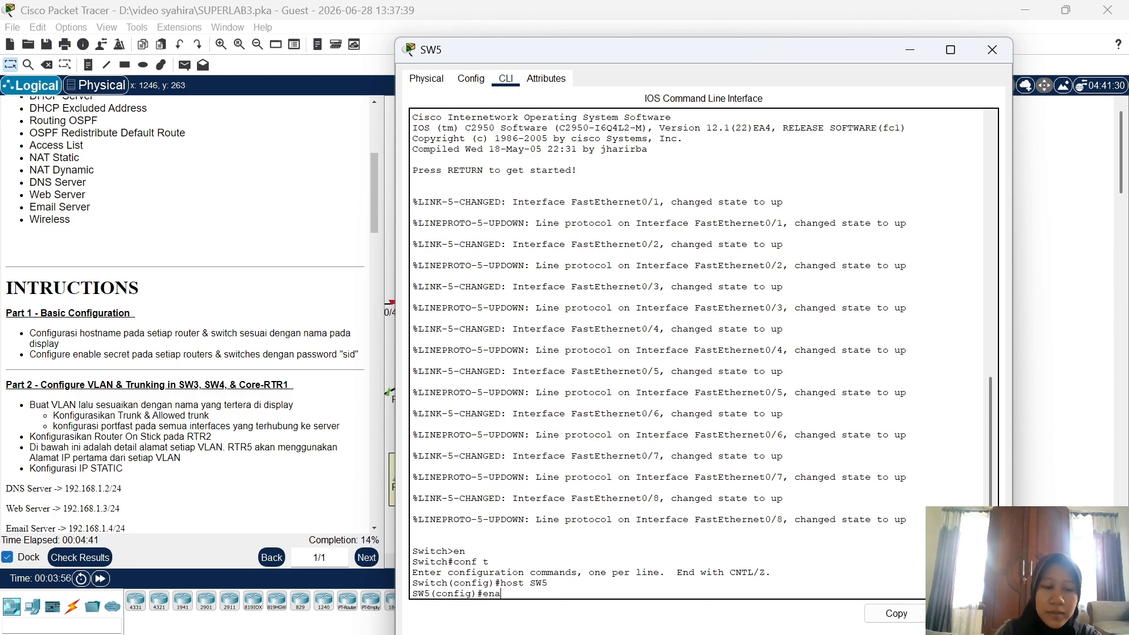
pyautogui.write('ena sec sid')
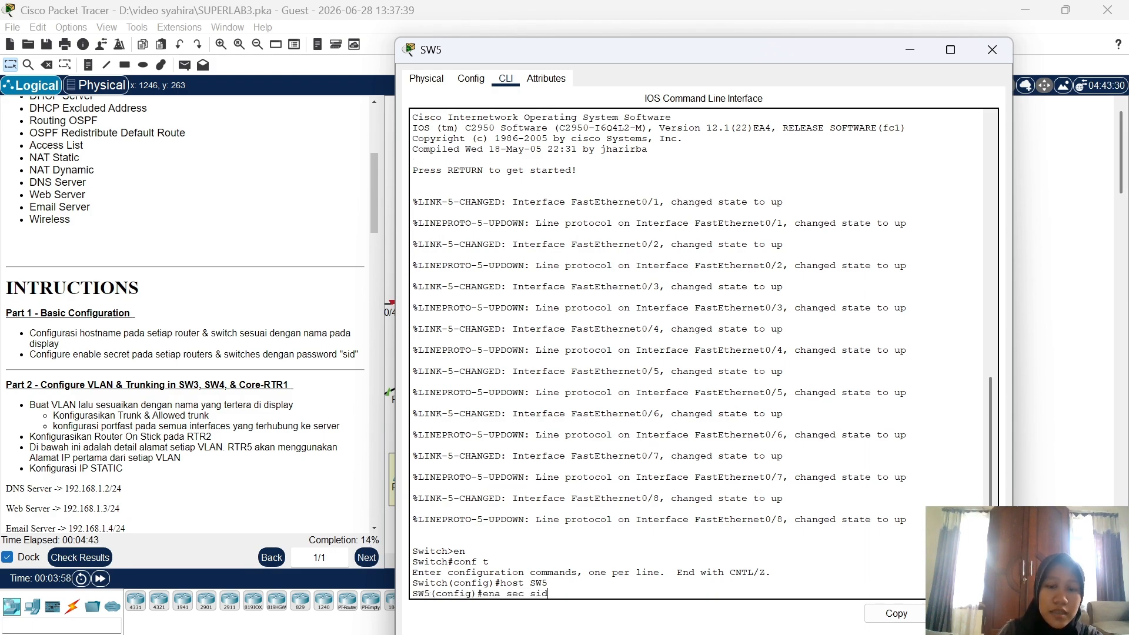
pyautogui.press('Return')
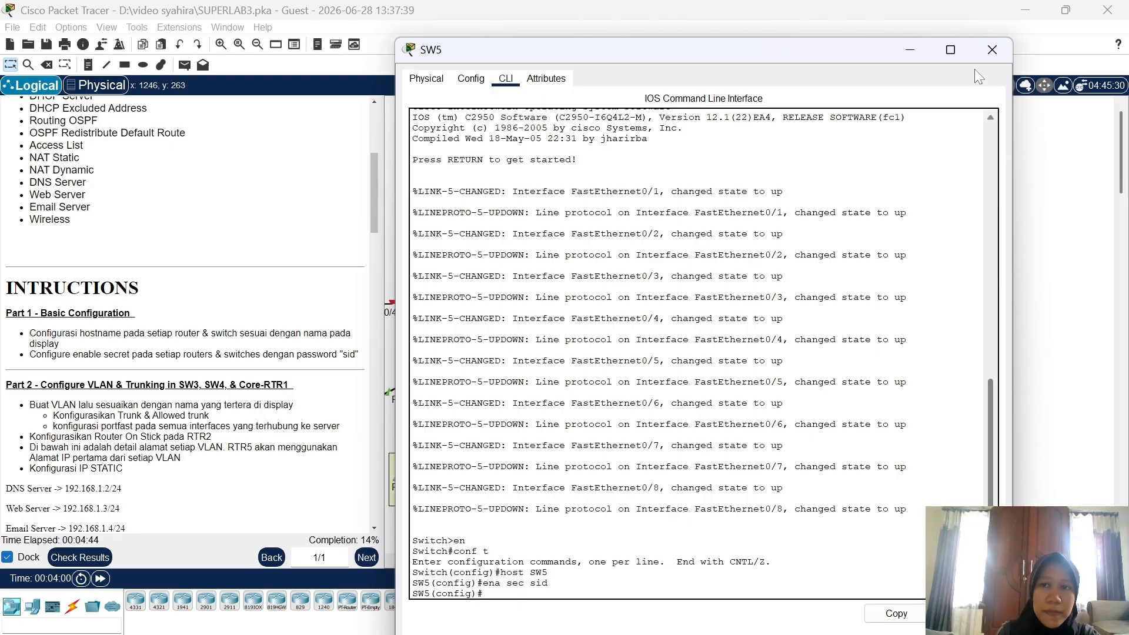
pyautogui.click(979, 53)
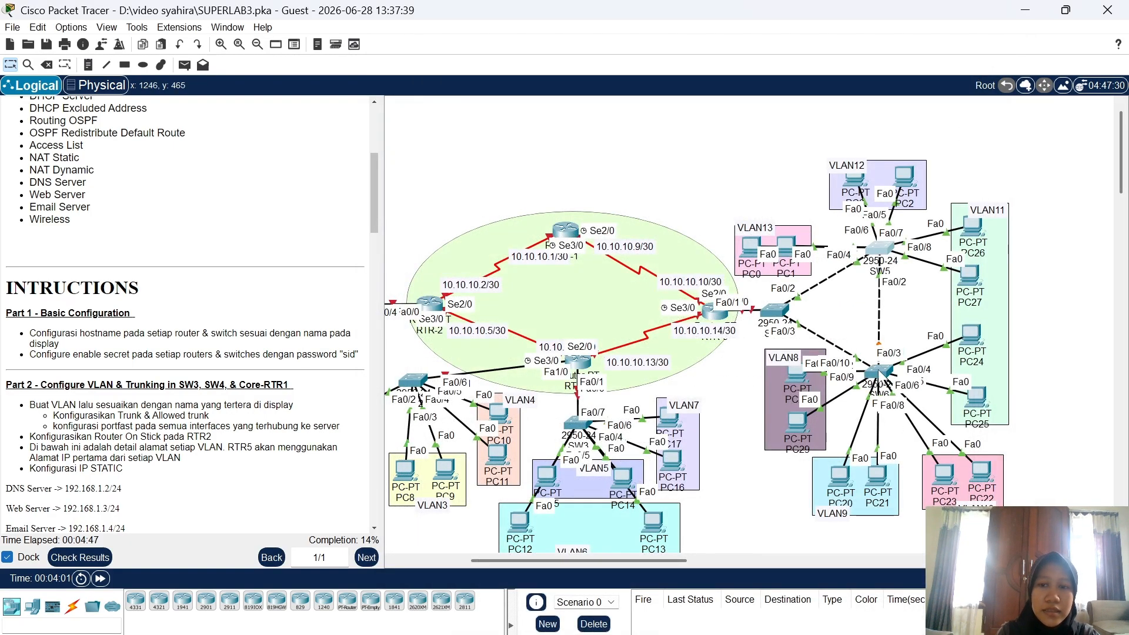
# On the switch's CLI, set hostname SW6 and the required enable secret, then close its window
pyautogui.click(878, 370)
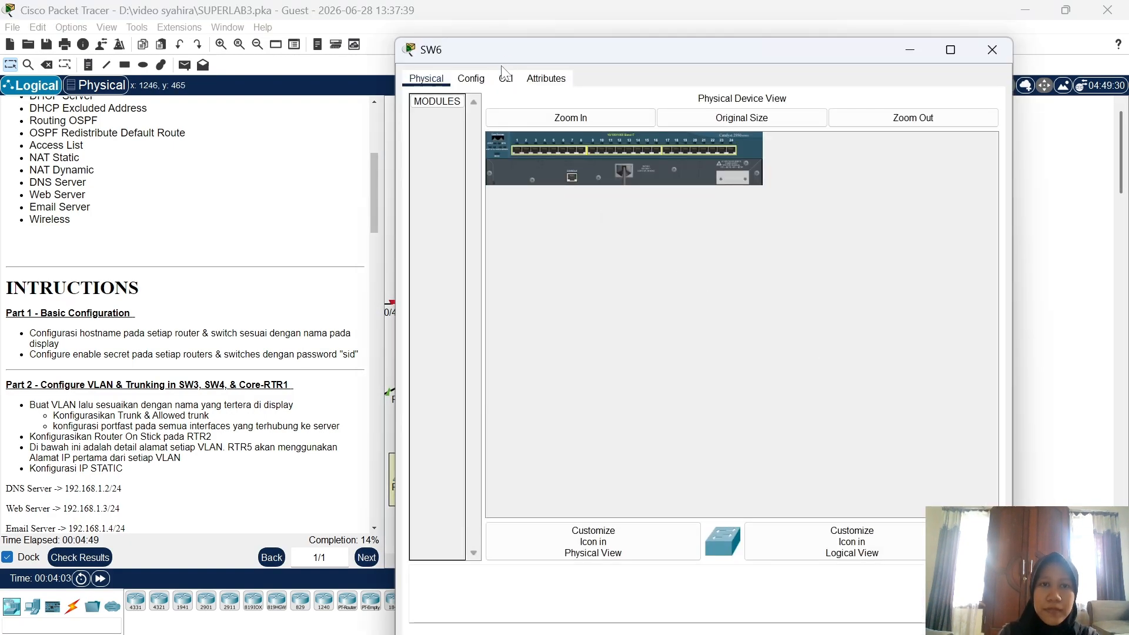
pyautogui.click(506, 78)
pyautogui.press('Return')
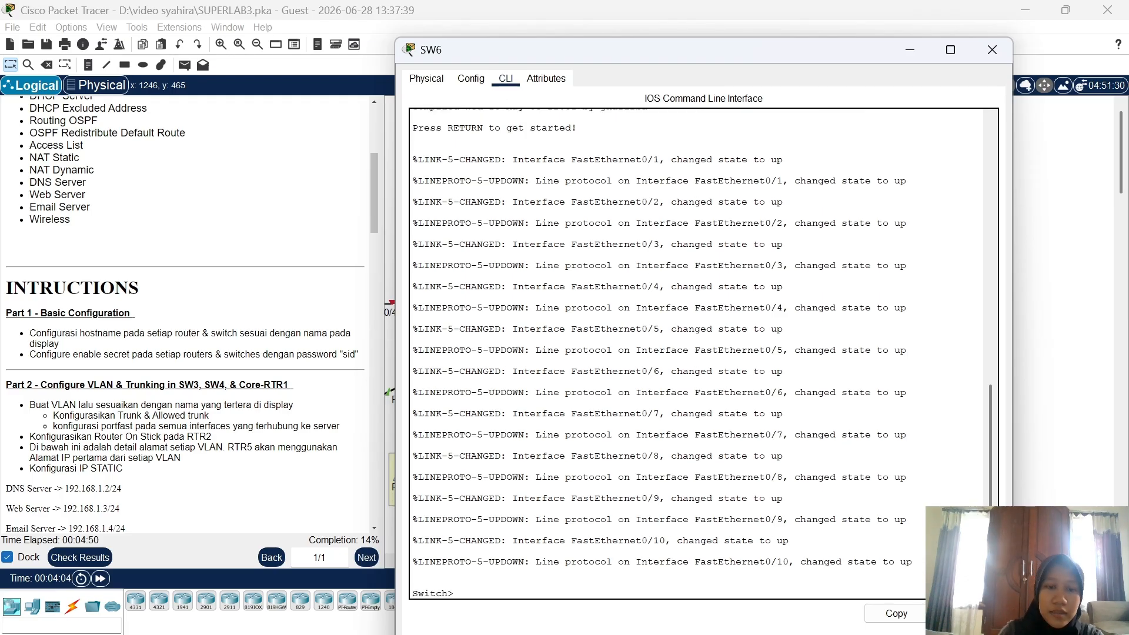
pyautogui.write('en')
pyautogui.press('Return')
pyautogui.write('co')
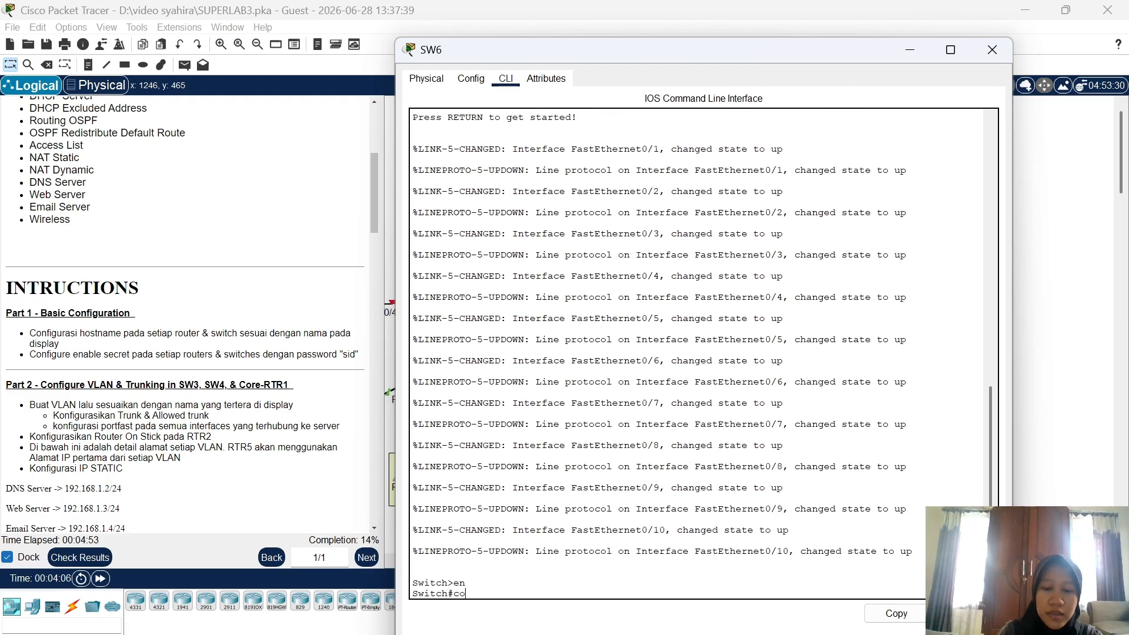
pyautogui.write('nf t')
pyautogui.press('Return')
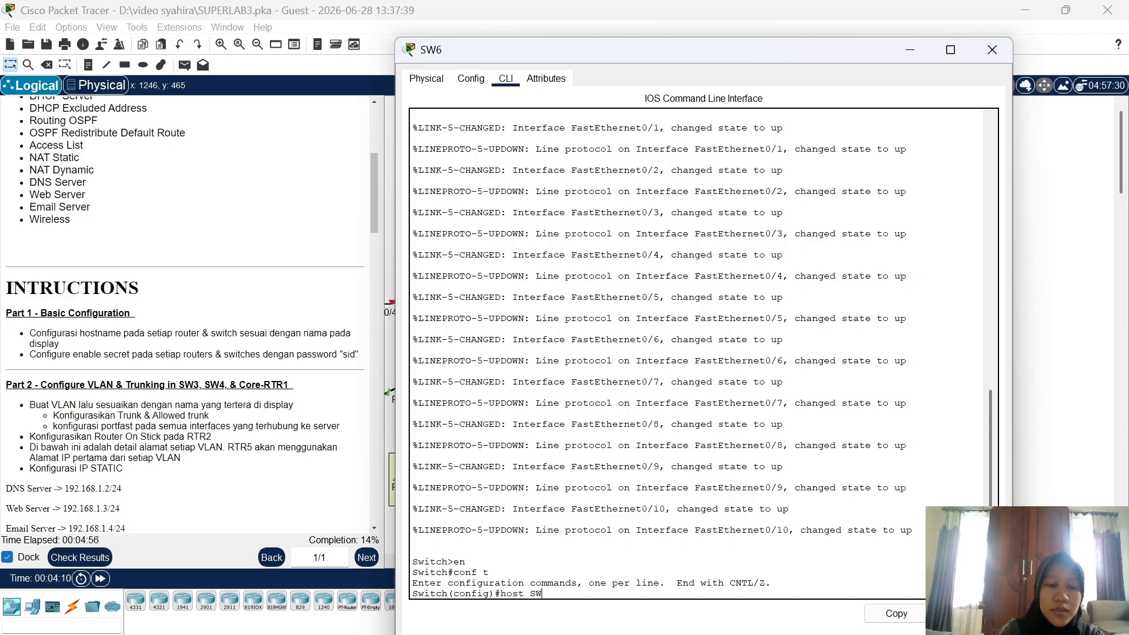
pyautogui.write('host SW6')
pyautogui.press('Return')
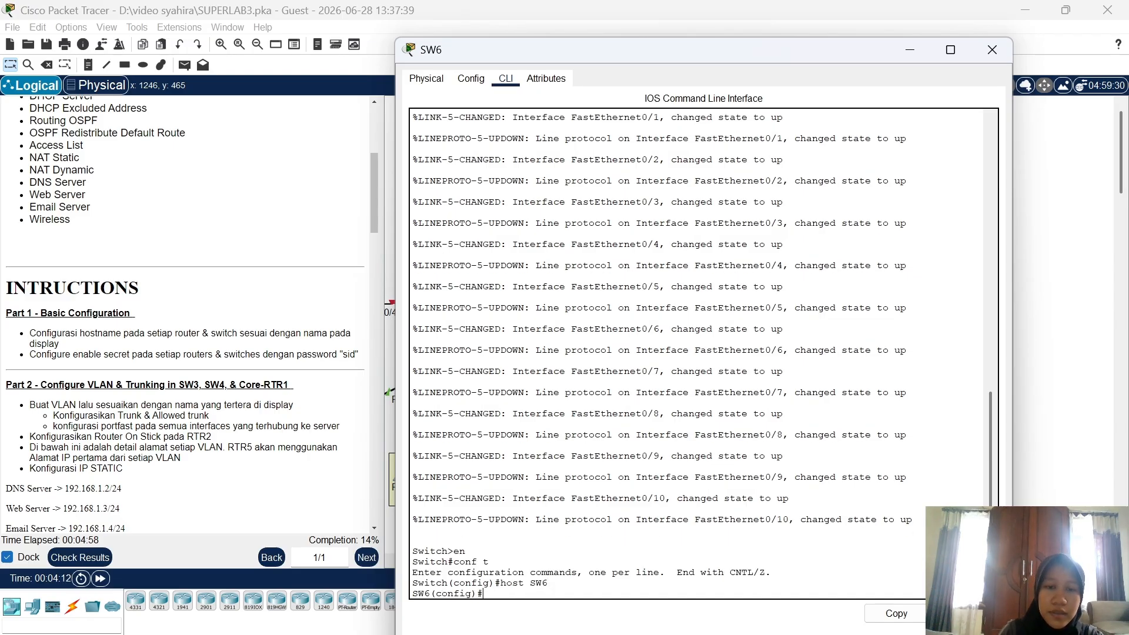
pyautogui.write('ena sec s')
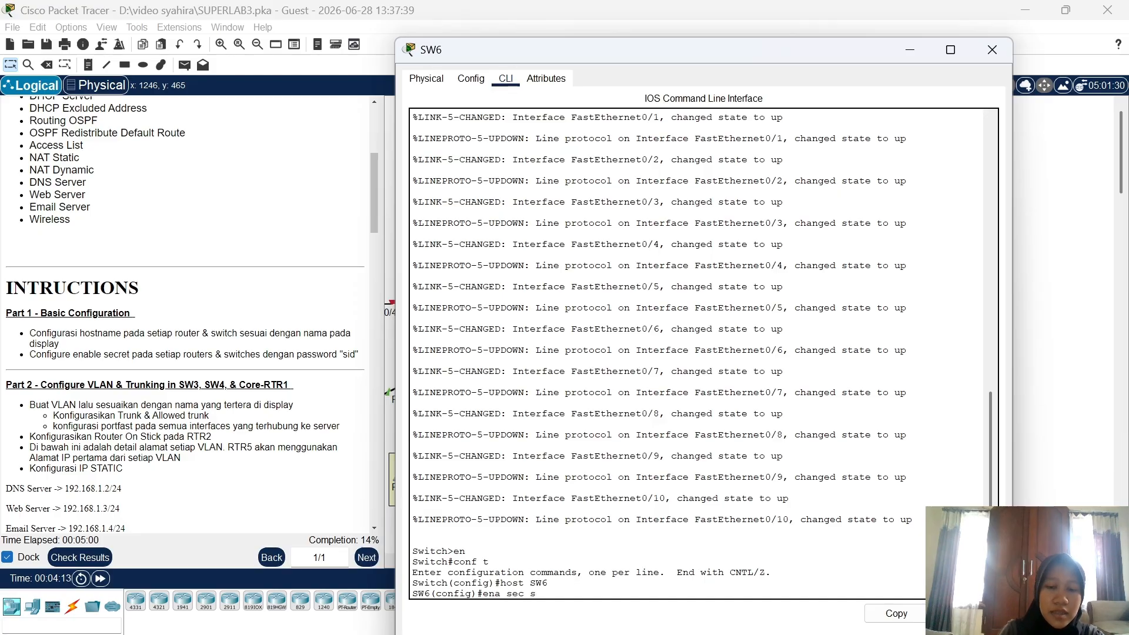
pyautogui.write('id')
pyautogui.press('Return')
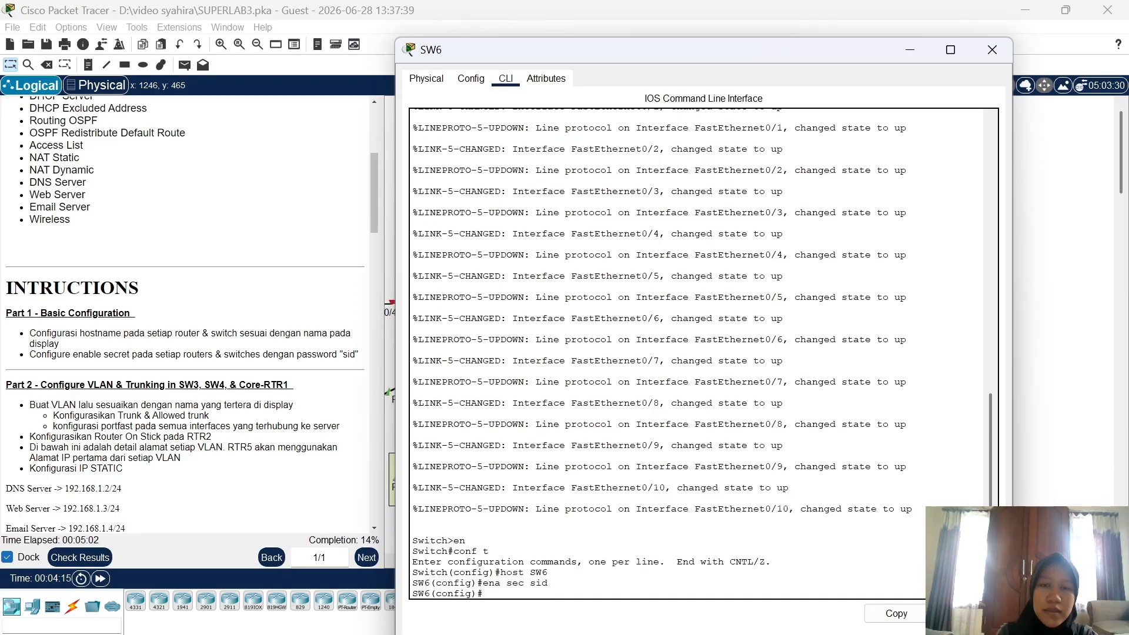
pyautogui.click(992, 51)
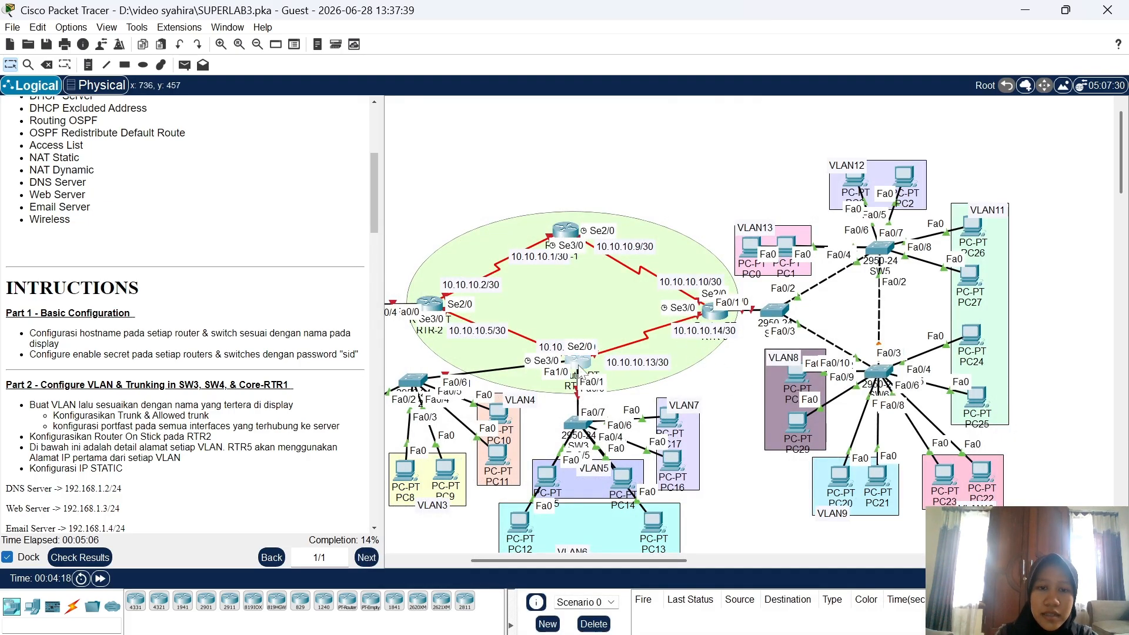
# Glance at RTR-4's console, then scroll the workspace left to bring SW1 into view
pyautogui.click(580, 362)
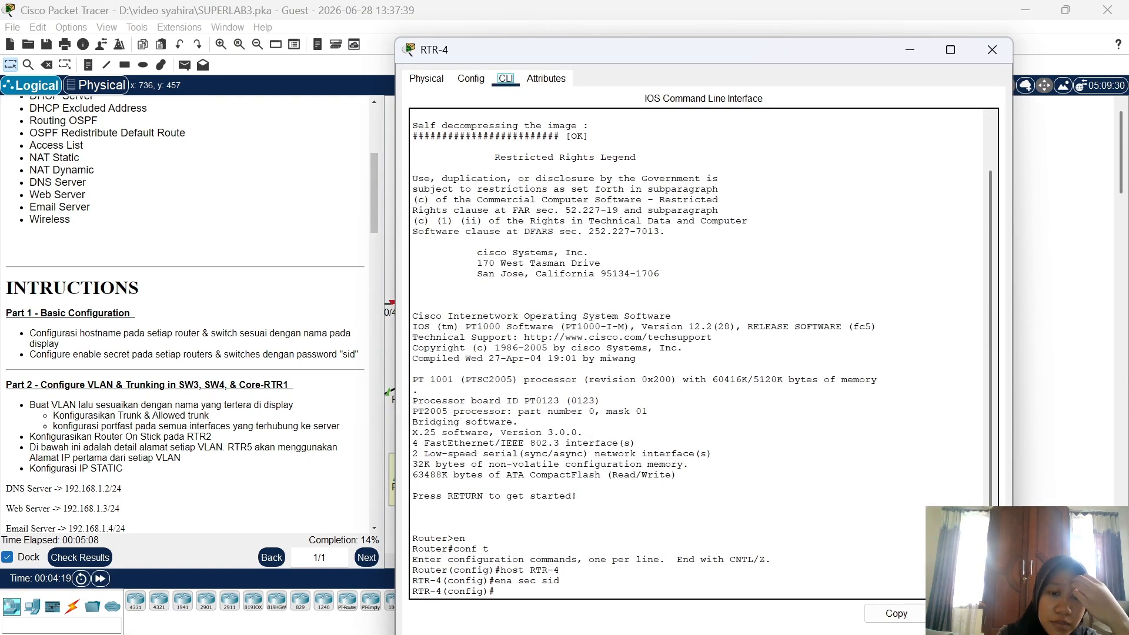
pyautogui.click(1050, 432)
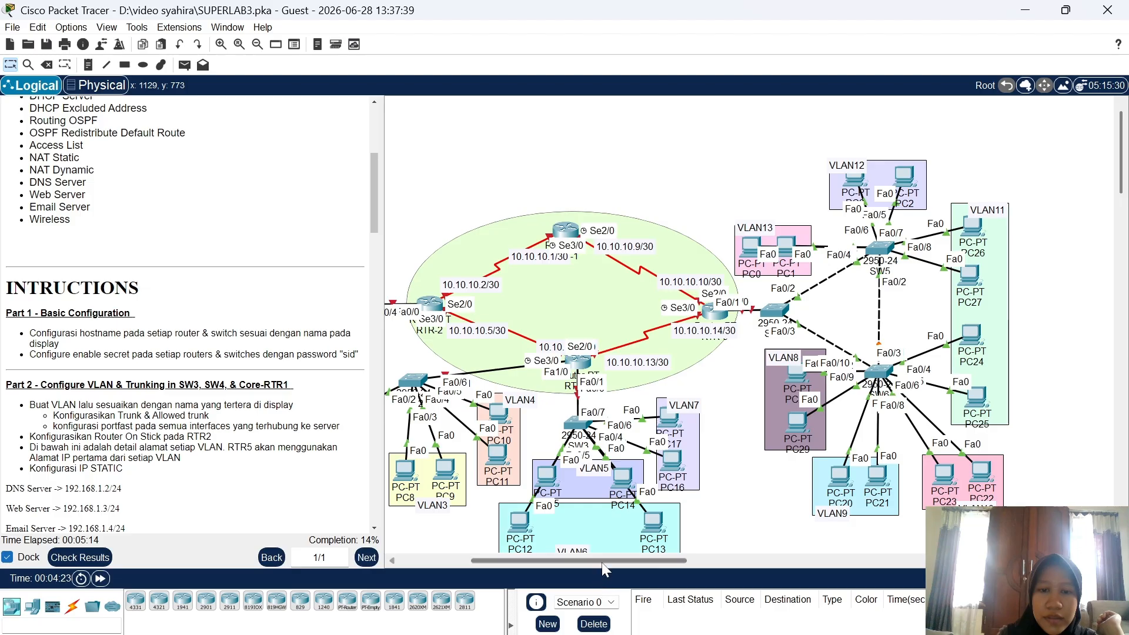
pyautogui.moveTo(602, 559); pyautogui.dragTo(507, 545)
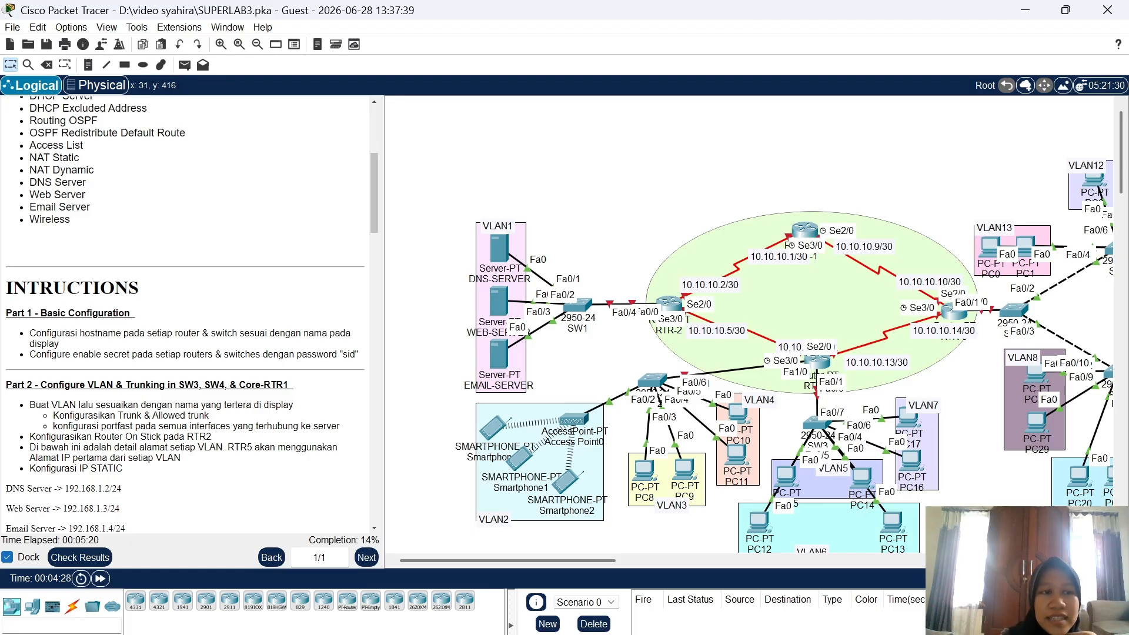
# Scroll the instructions panel down to the Part 2 heading
pyautogui.scroll(-5, 8, 397)
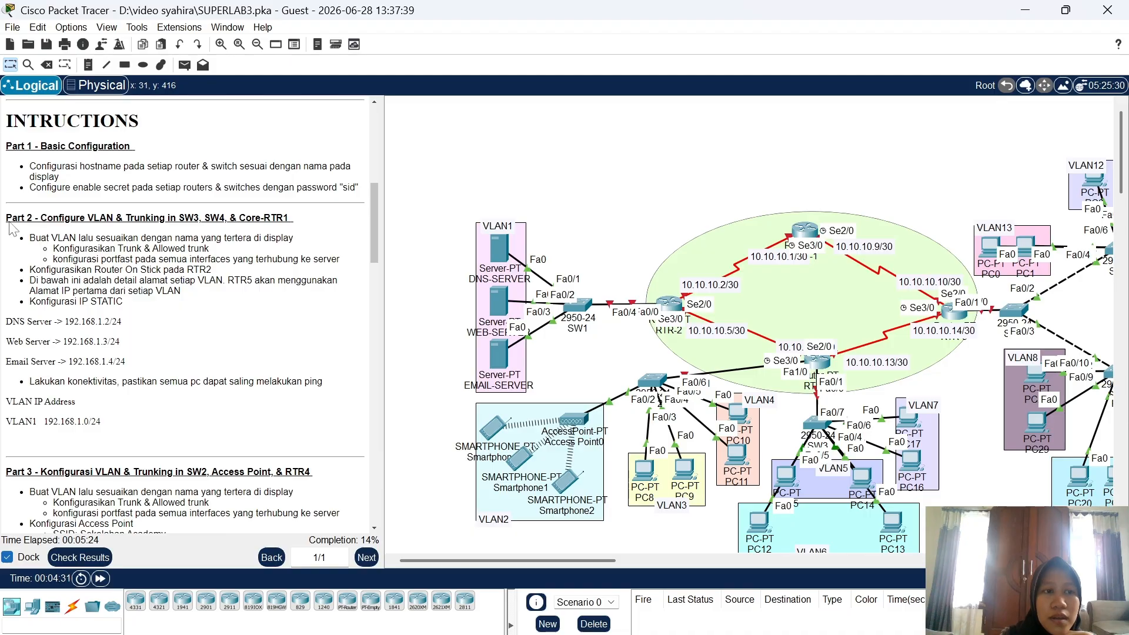
pyautogui.moveTo(10, 221); pyautogui.dragTo(296, 227)
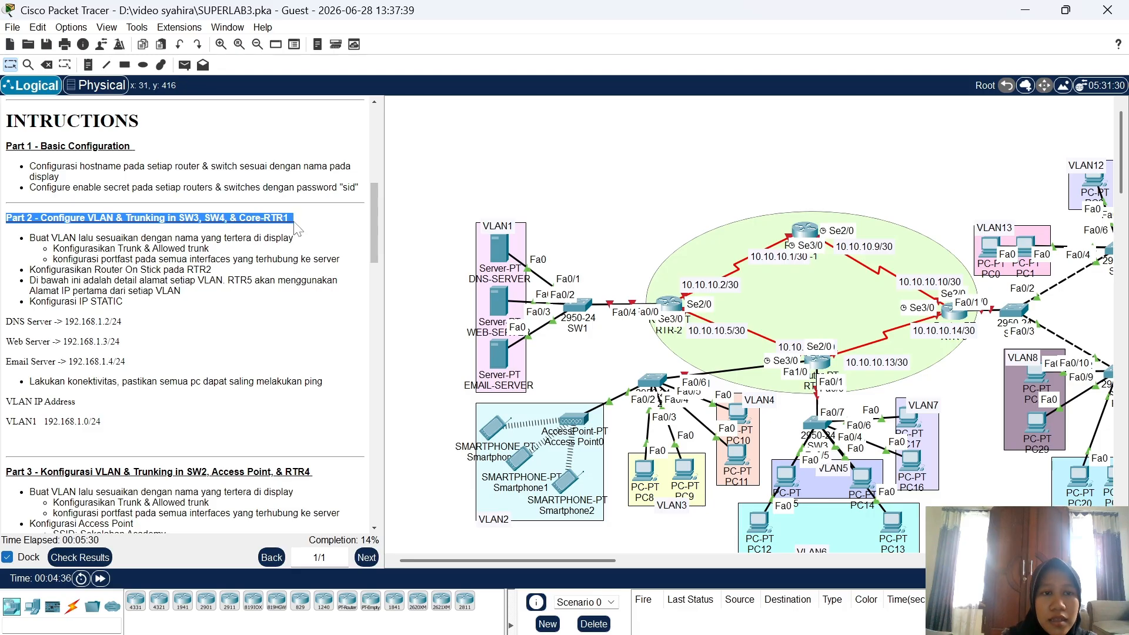
pyautogui.click(297, 230)
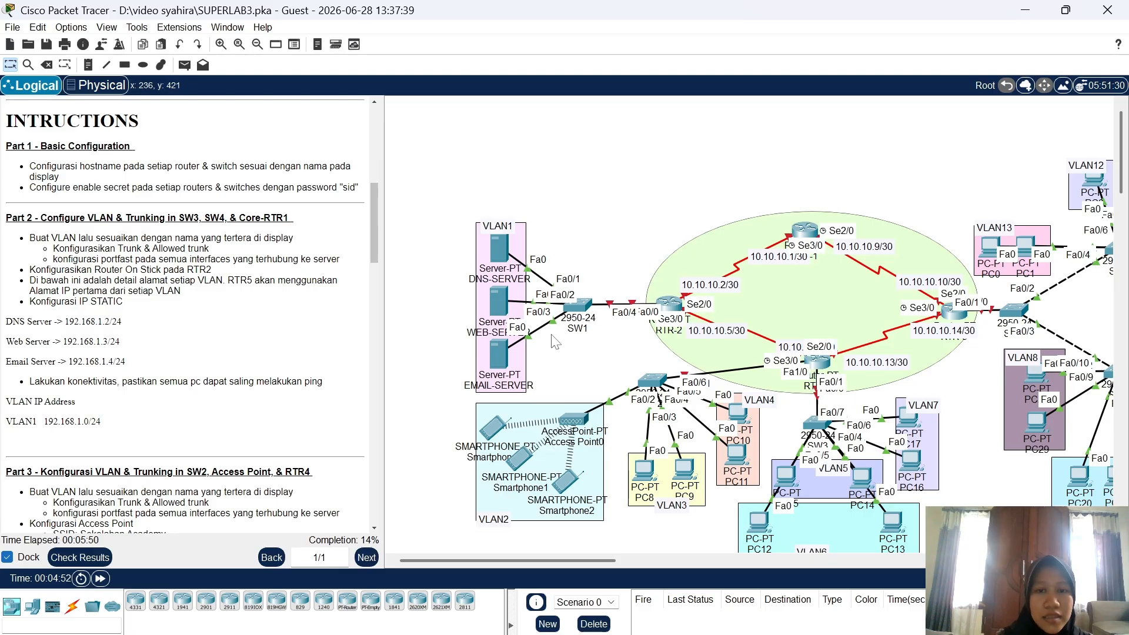
pyautogui.click(578, 307)
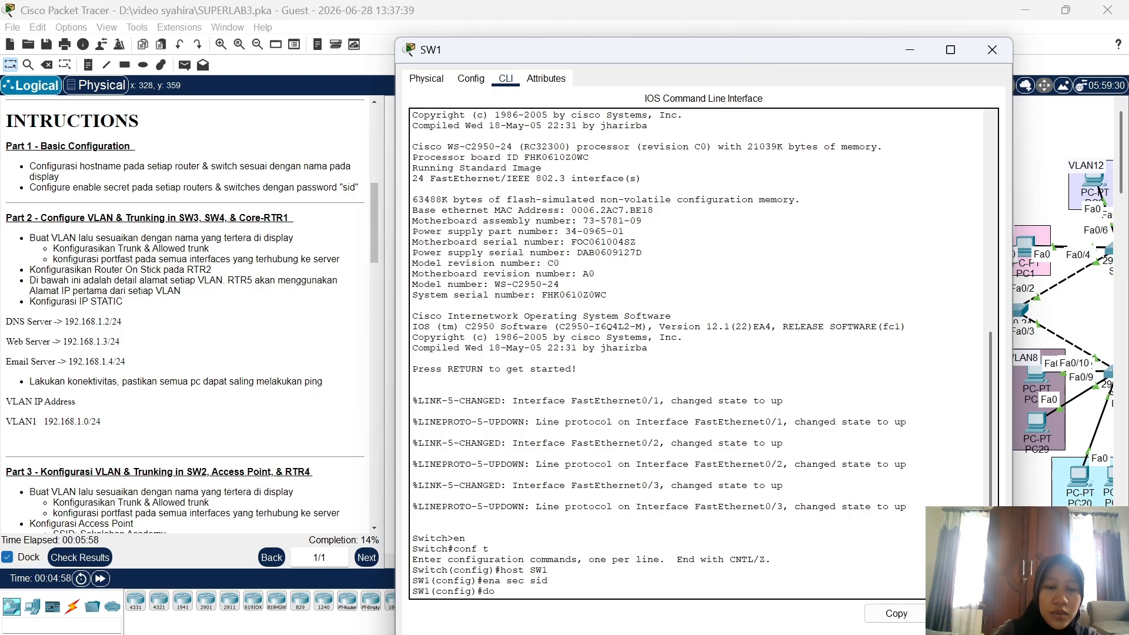
pyautogui.write('sh vl')
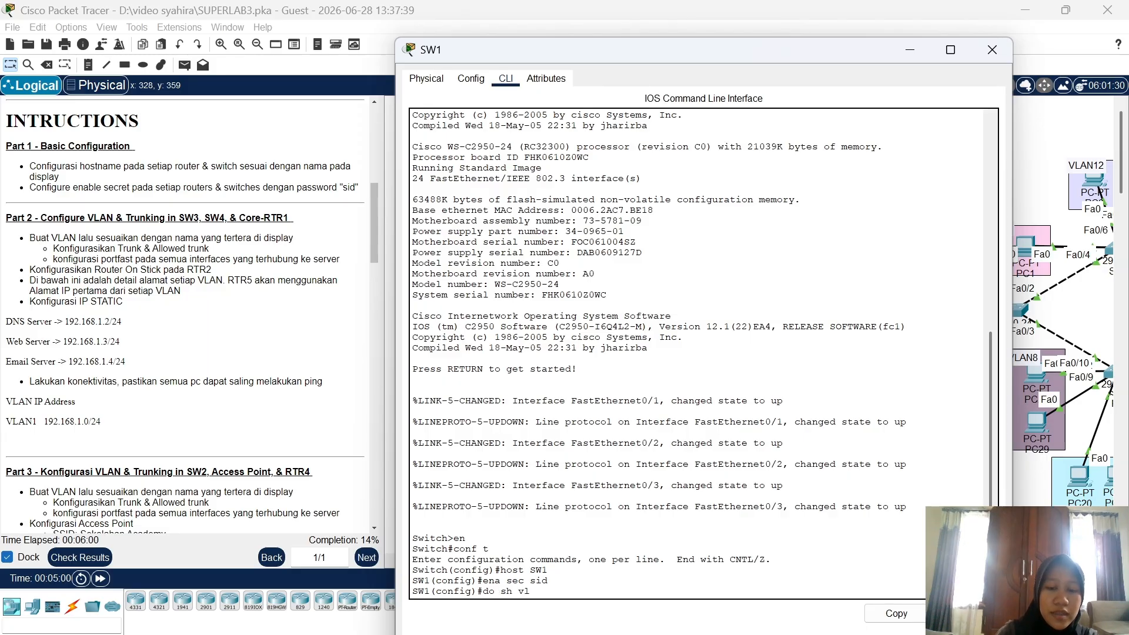
pyautogui.write(' br')
pyautogui.press('Return')
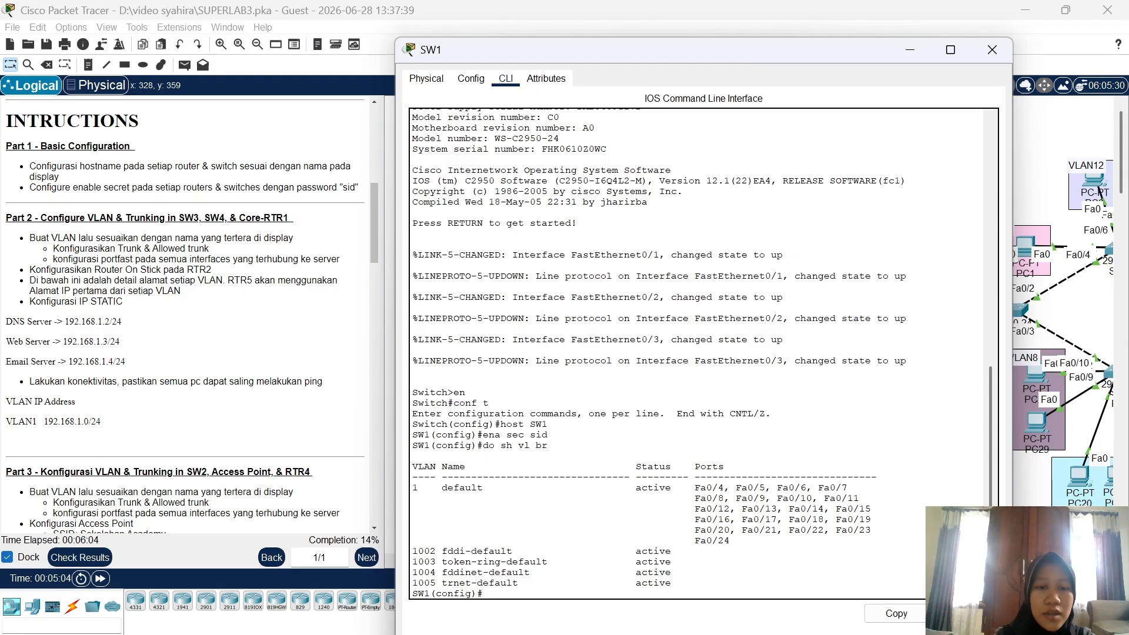
pyautogui.moveTo(413, 488); pyautogui.dragTo(730, 541)
pyautogui.click(695, 572)
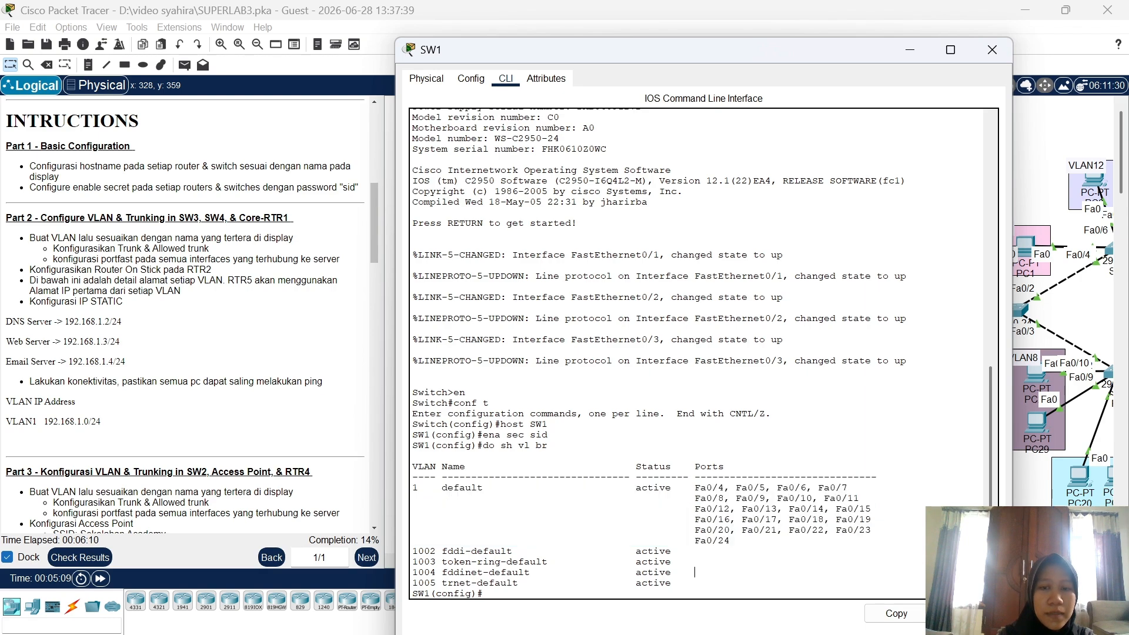
pyautogui.click(993, 49)
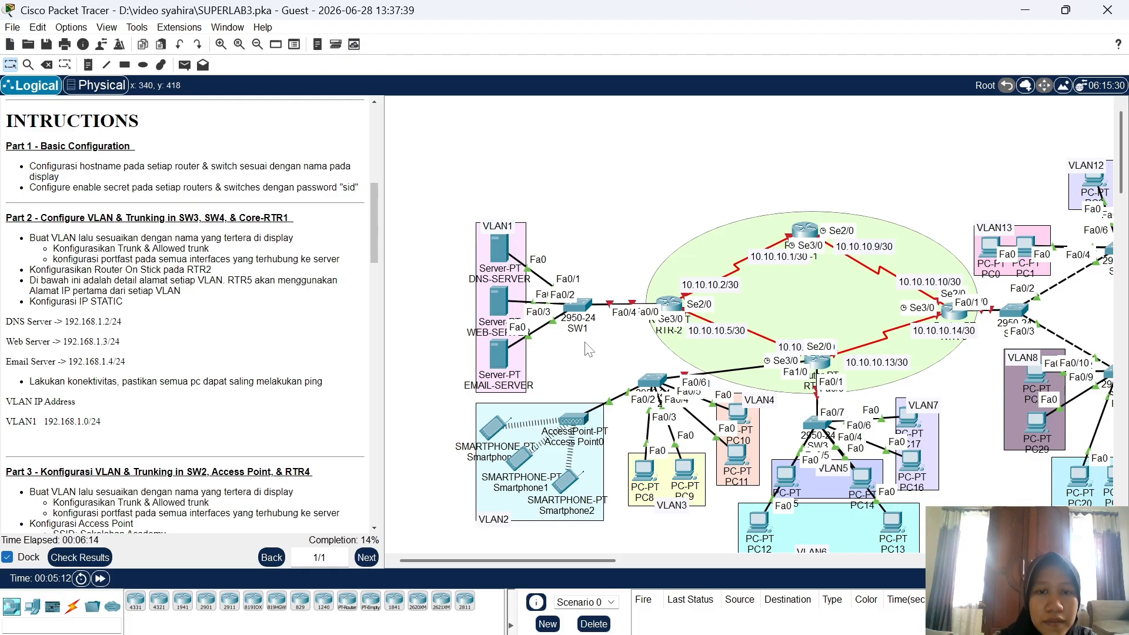
# On SW1, make interface range Fa0/1-3 access ports in VLAN 1 with spanning-tree portfast
pyautogui.click(580, 310)
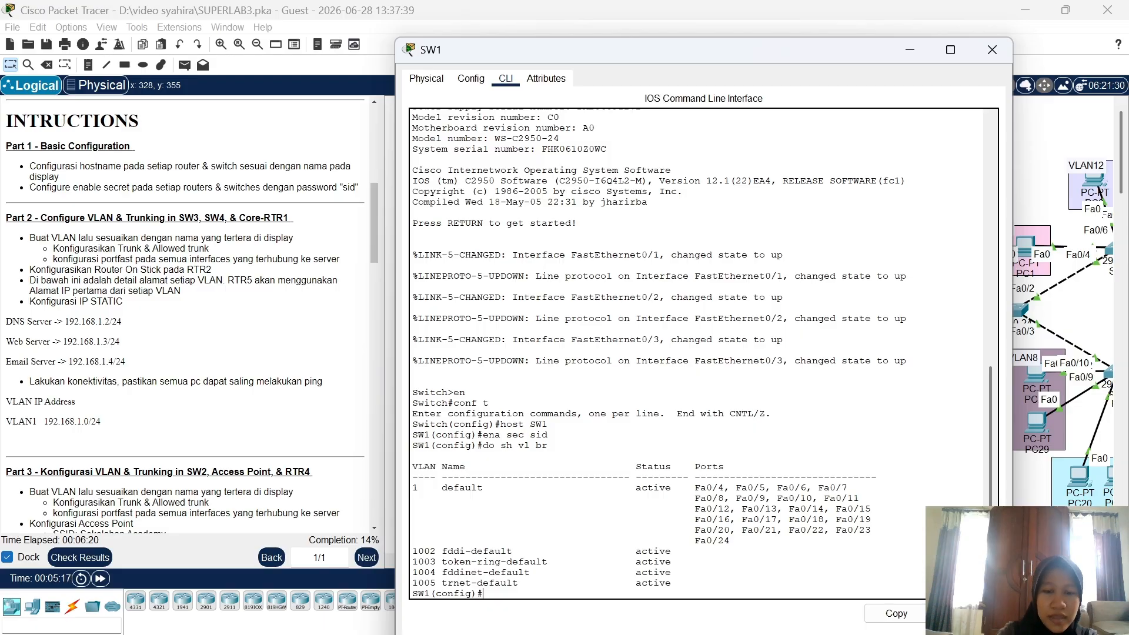
pyautogui.write('int ra fa0/1-')
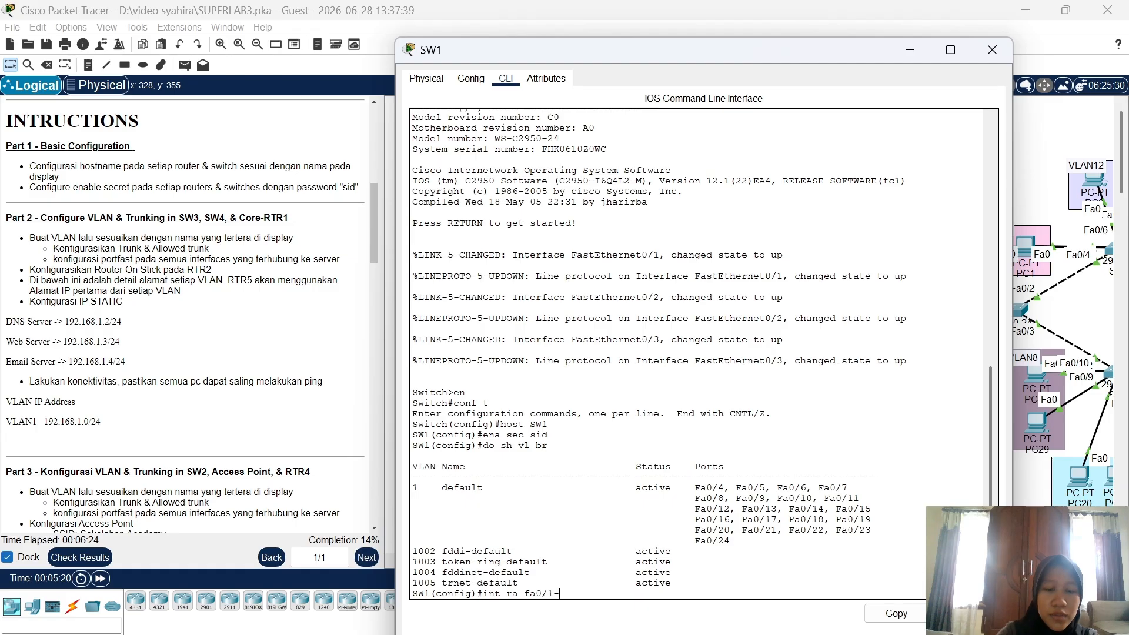
pyautogui.write('3')
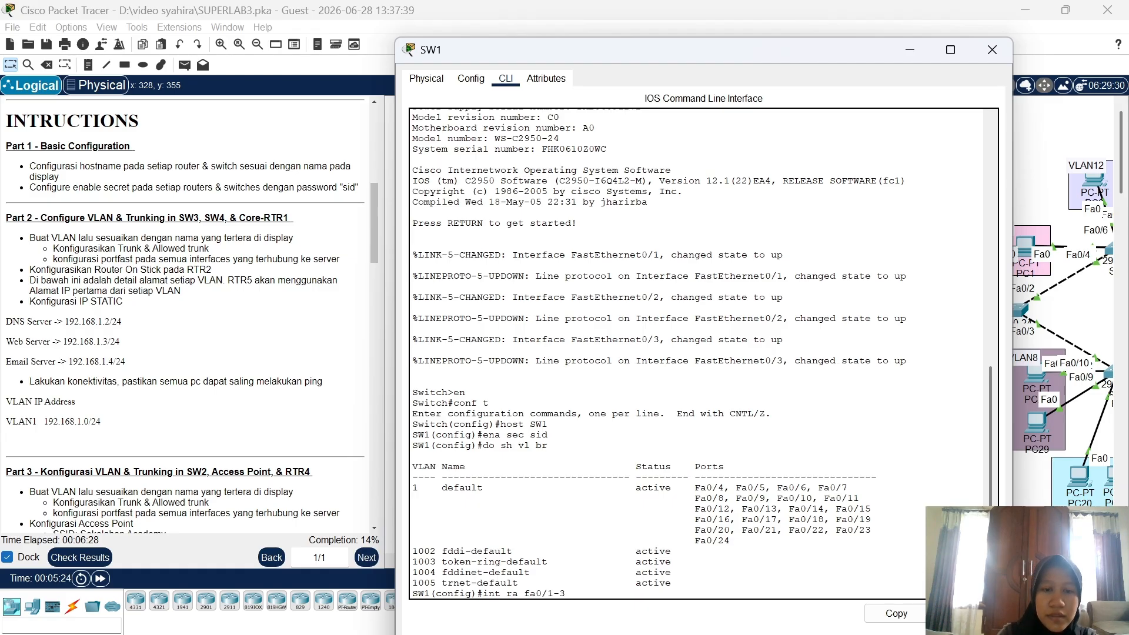
pyautogui.press('Return')
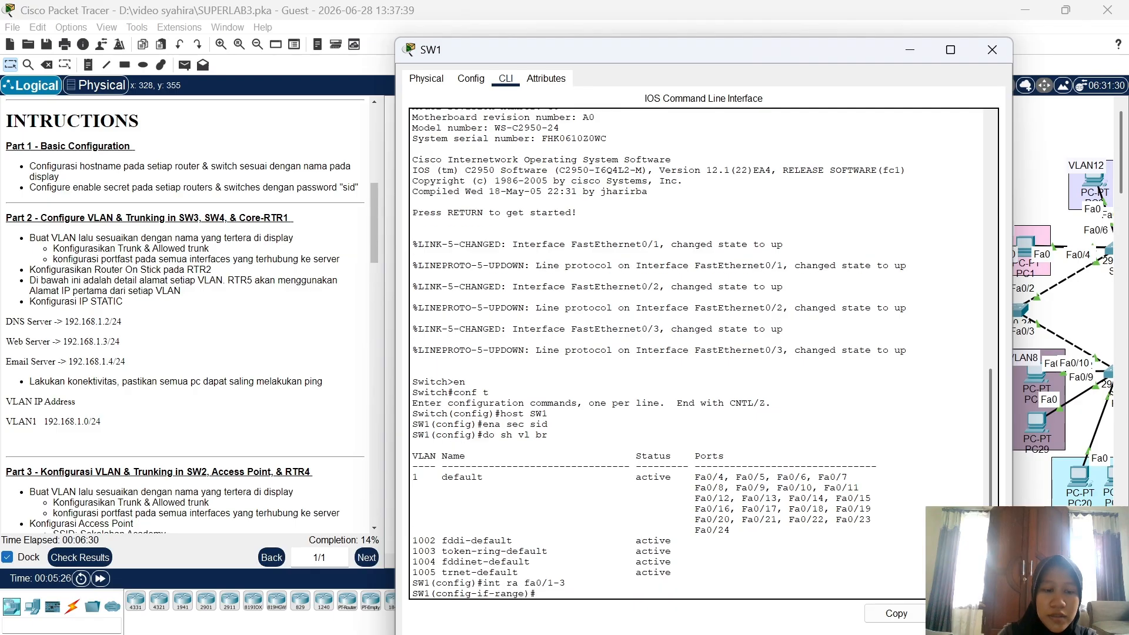
pyautogui.write('sw mo')
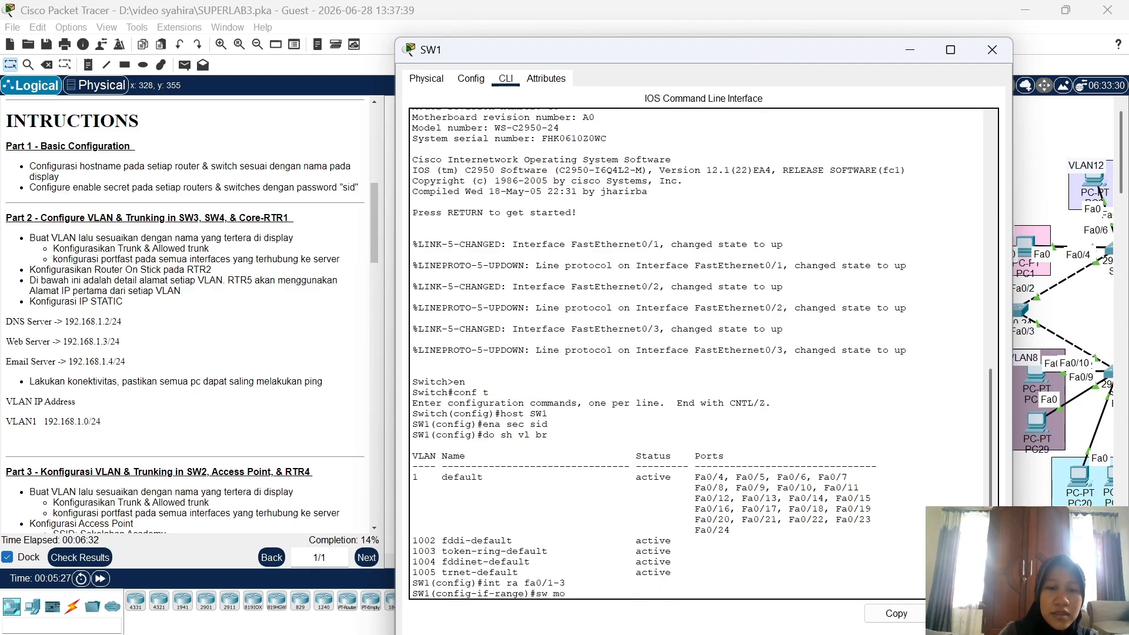
pyautogui.write(' acc')
pyautogui.press('Return')
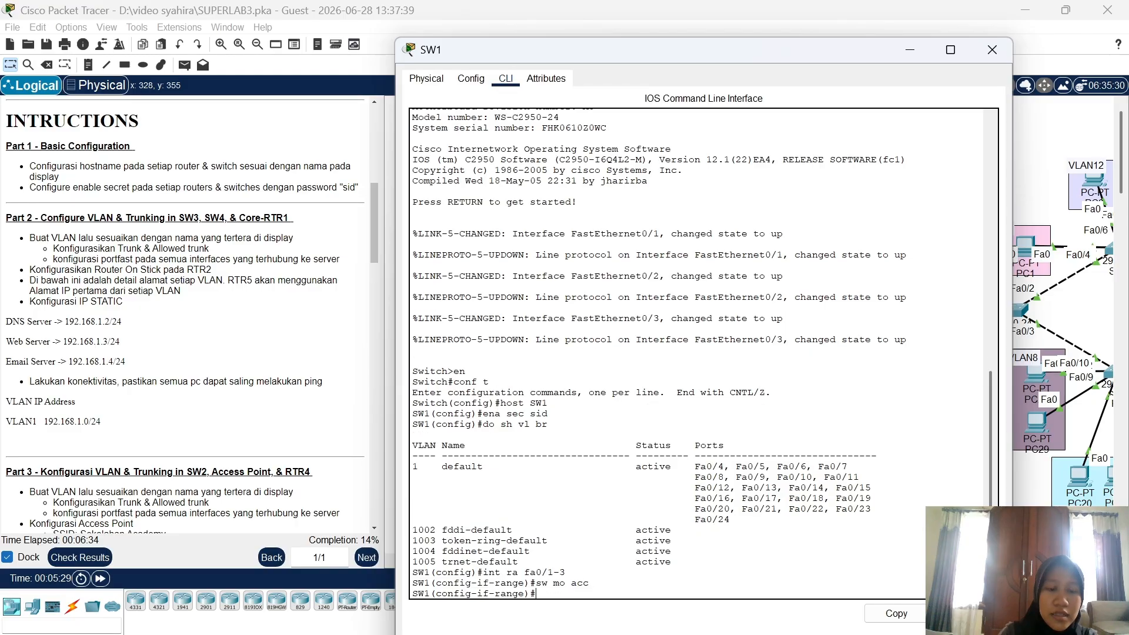
pyautogui.write('sw acc vlan 1')
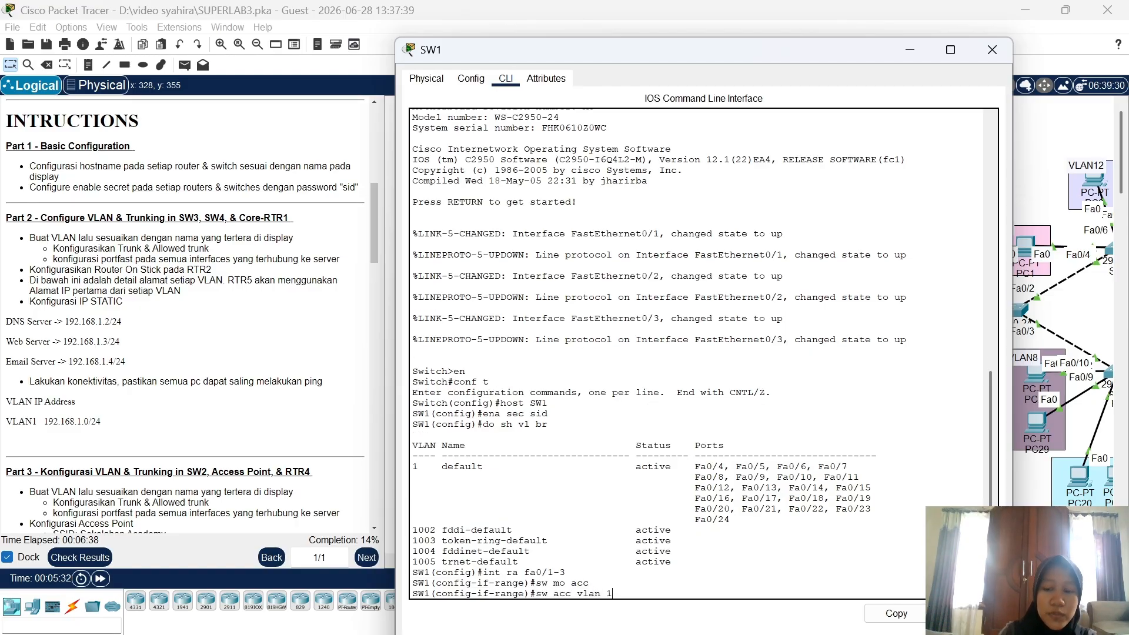
pyautogui.press('Return')
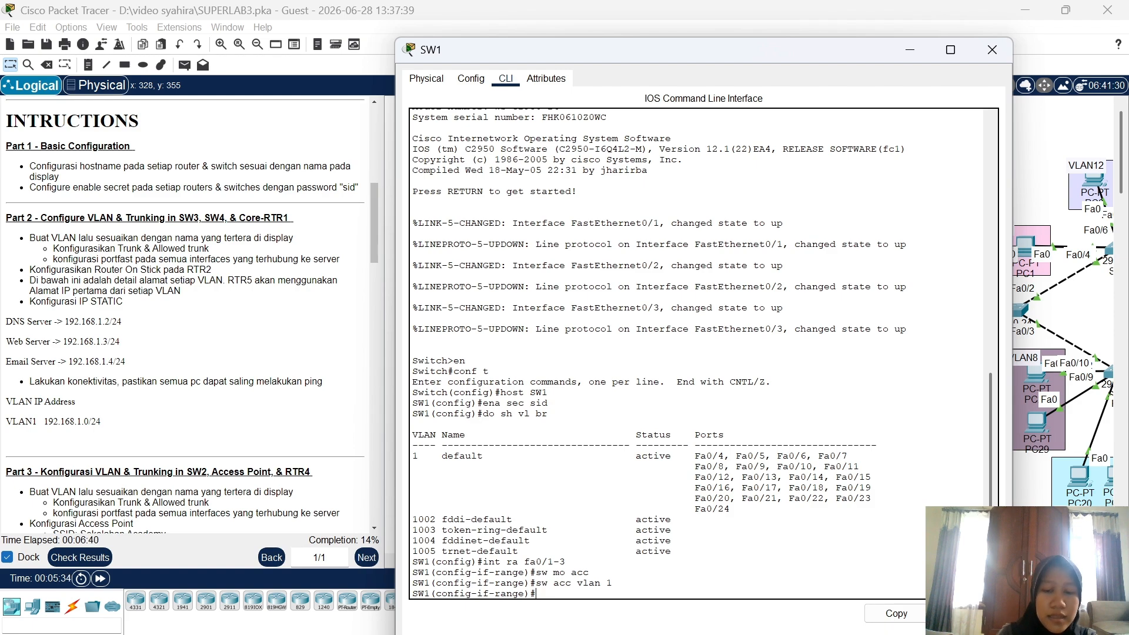
pyautogui.write('span')
pyautogui.press('Tab')
pyautogui.write('p')
pyautogui.press('Tab')
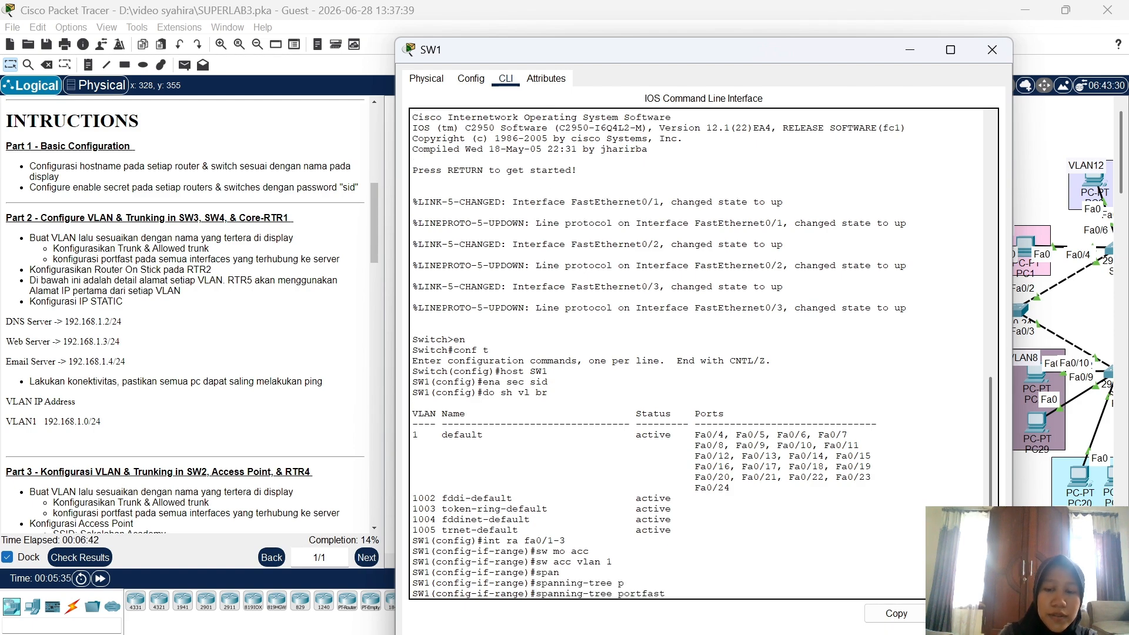
pyautogui.press('Return')
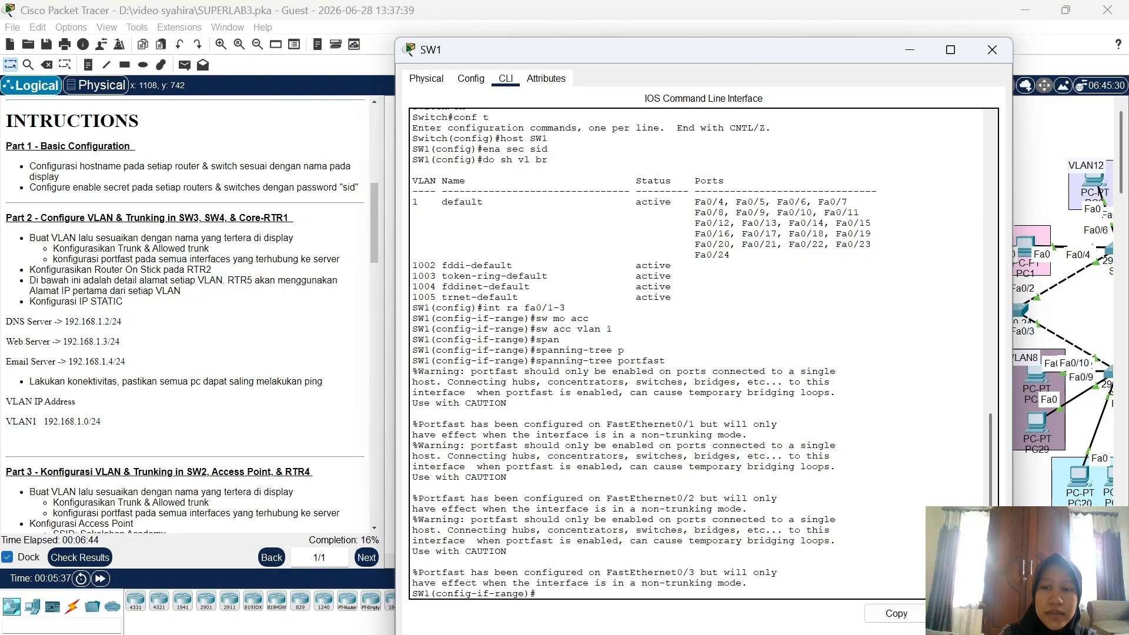
pyautogui.click(1053, 518)
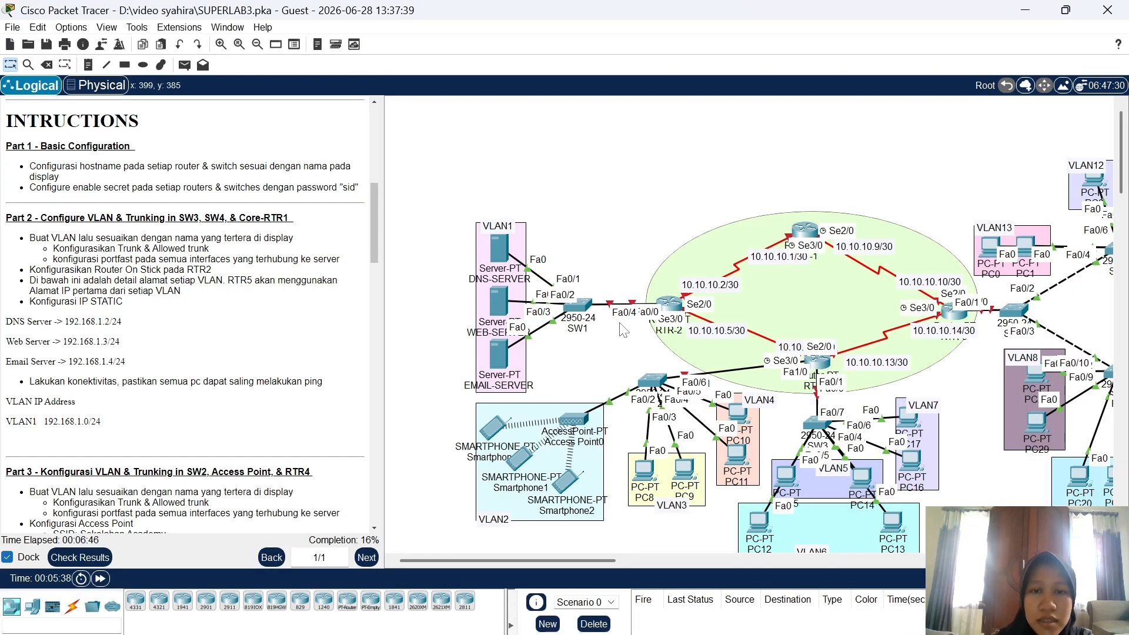
# Configure SW1's Fa0/4 as a trunk allowing only VLAN 1, then close the console
pyautogui.click(578, 305)
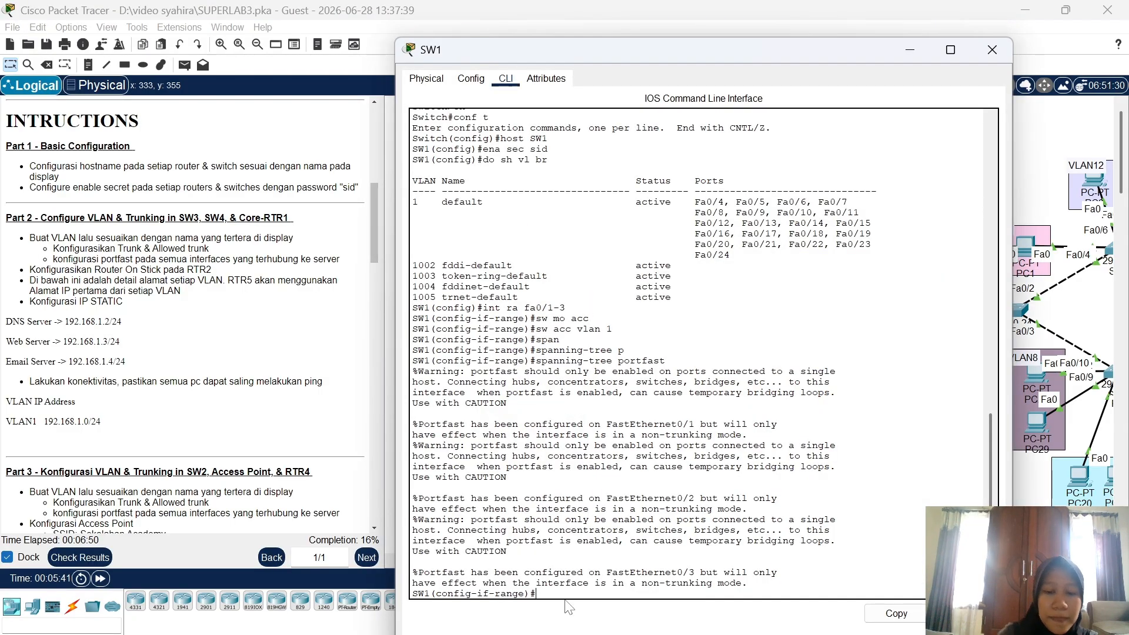
pyautogui.write('fa0')
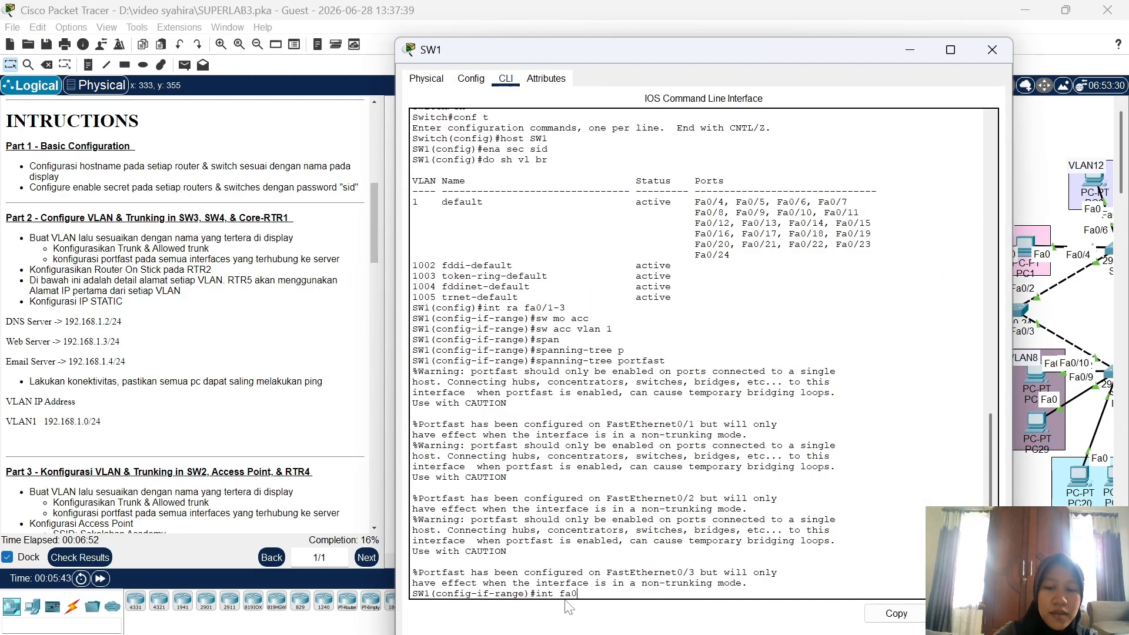
pyautogui.write('/4')
pyautogui.press('Return')
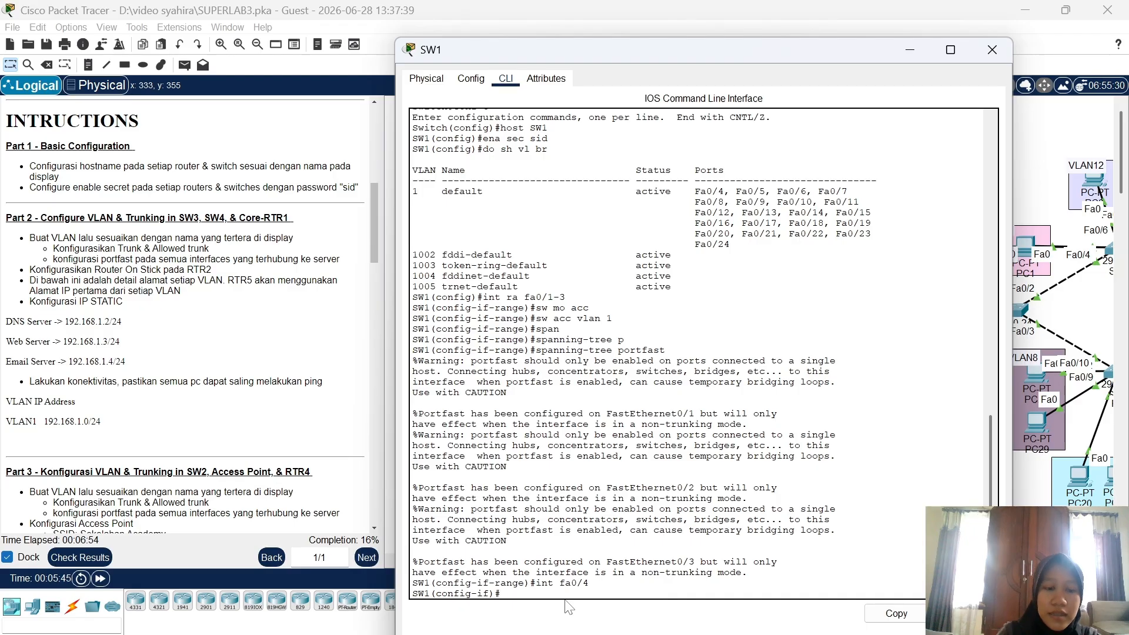
pyautogui.write('sw m tru')
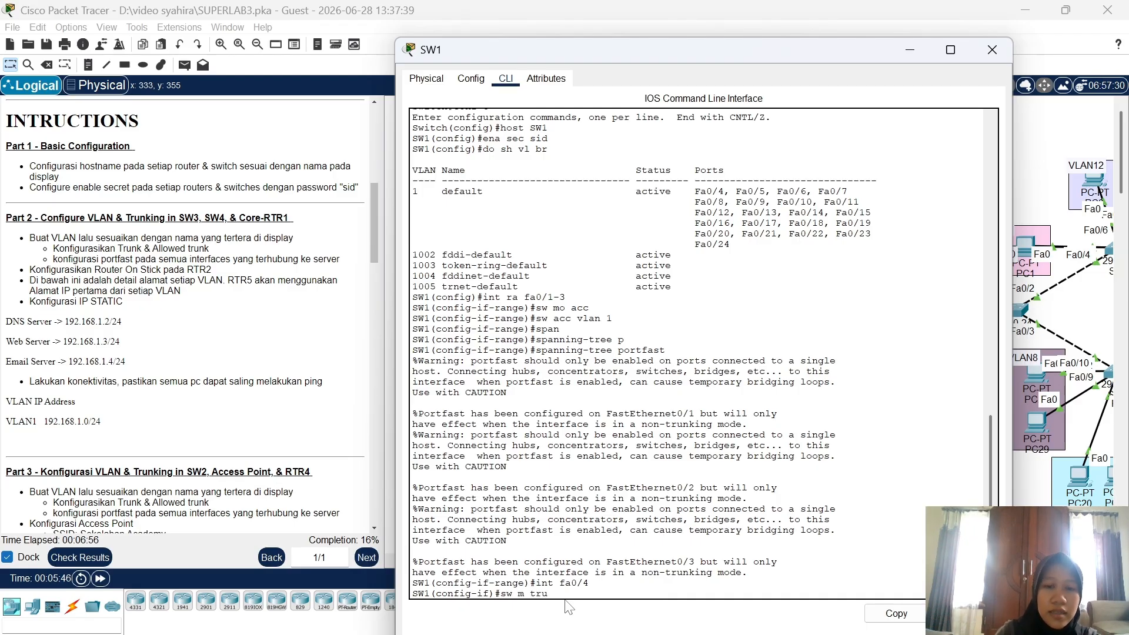
pyautogui.write('nk')
pyautogui.press('Return')
pyautogui.write('sw tru')
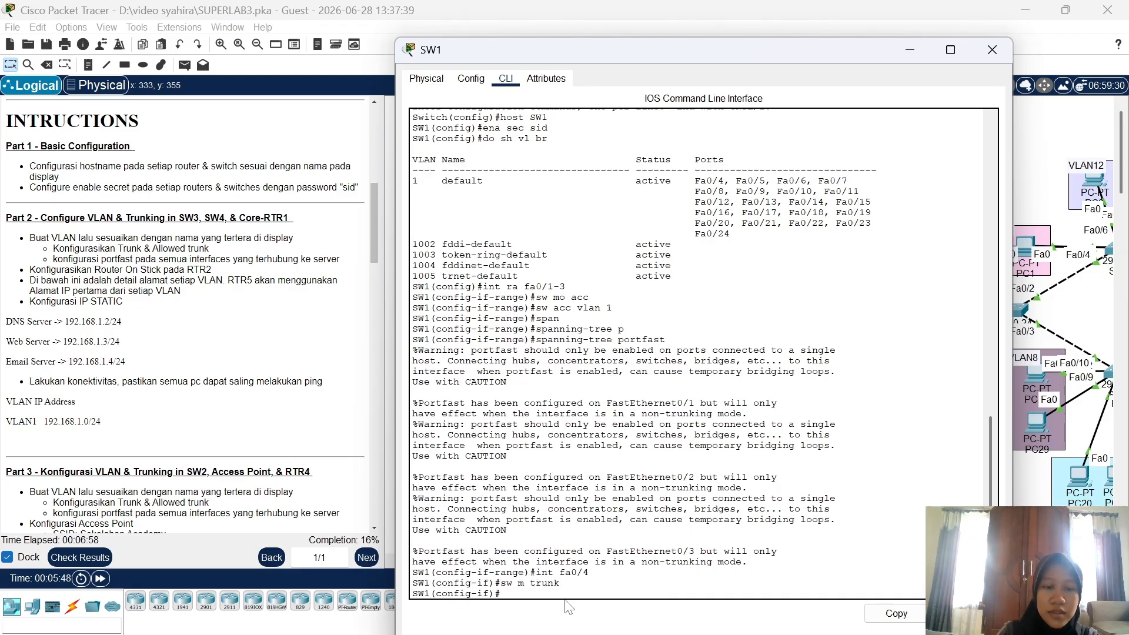
pyautogui.write('nk ')
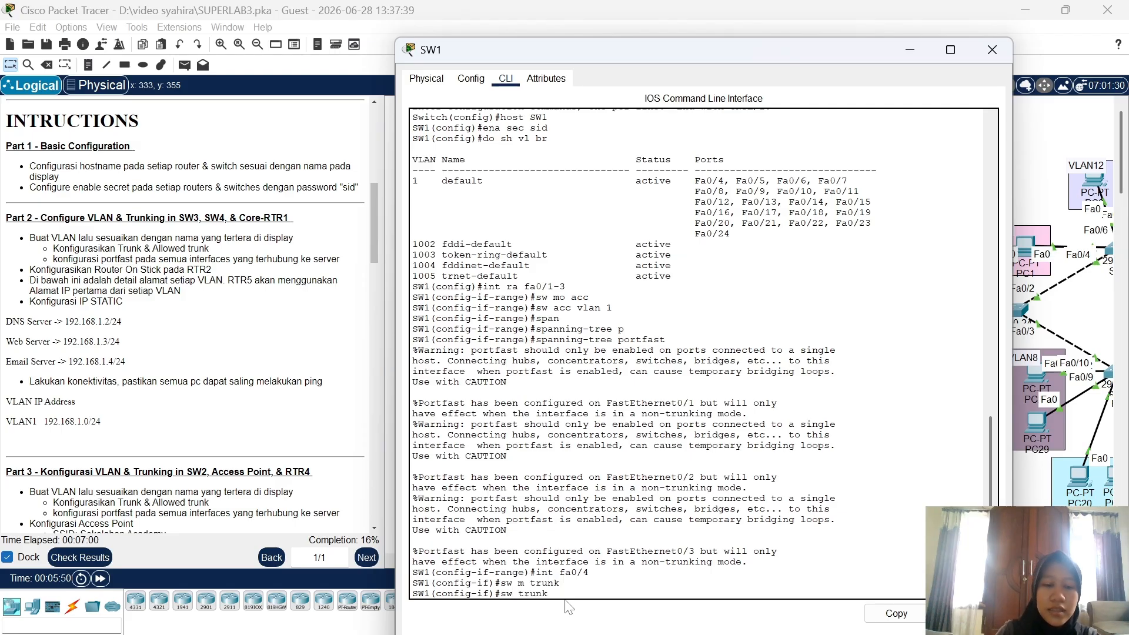
pyautogui.write('all vla')
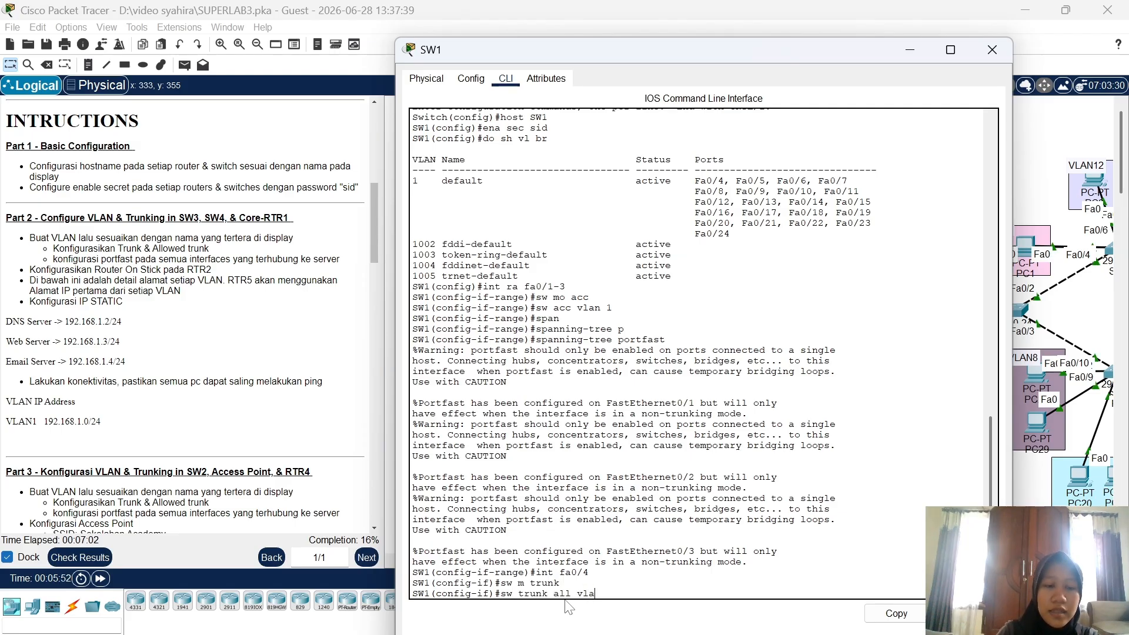
pyautogui.write('n 1')
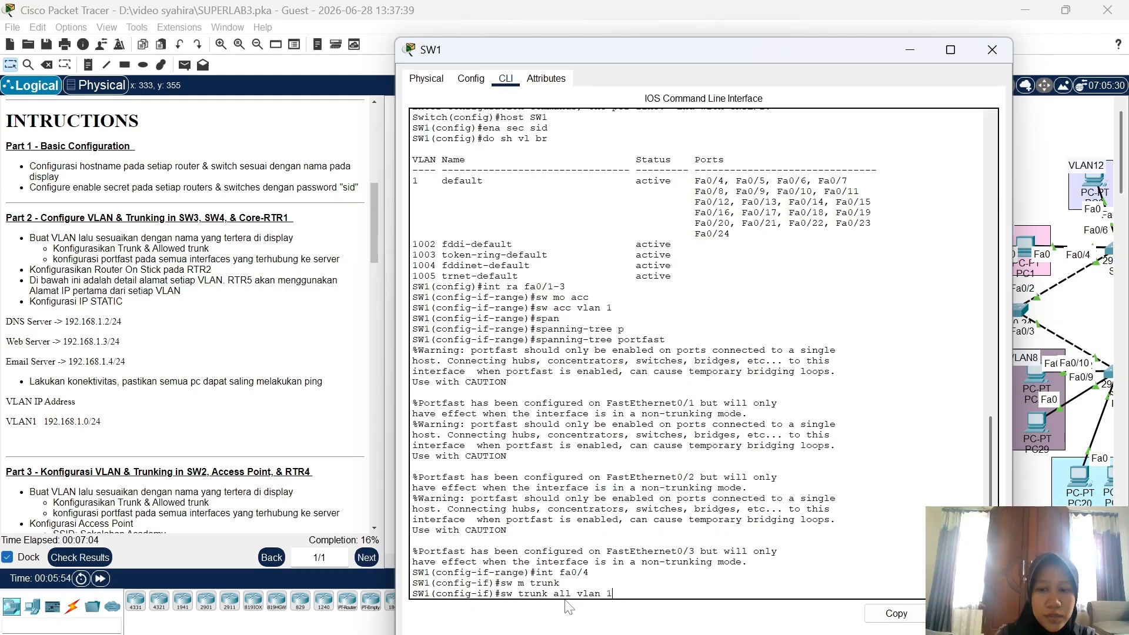
pyautogui.press('Return')
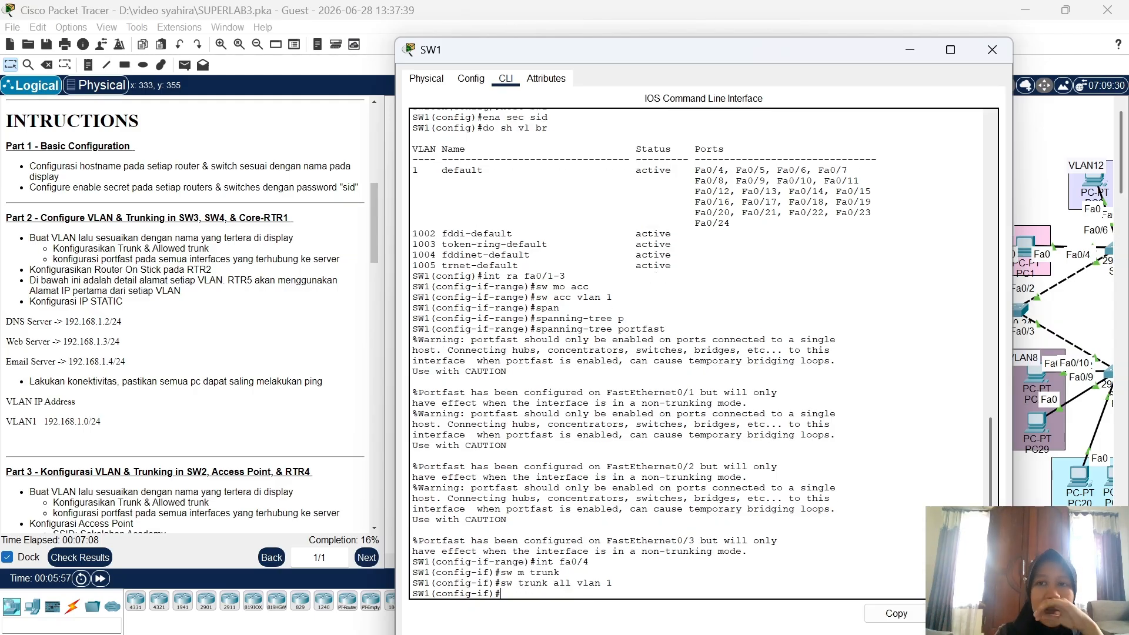
pyautogui.click(992, 49)
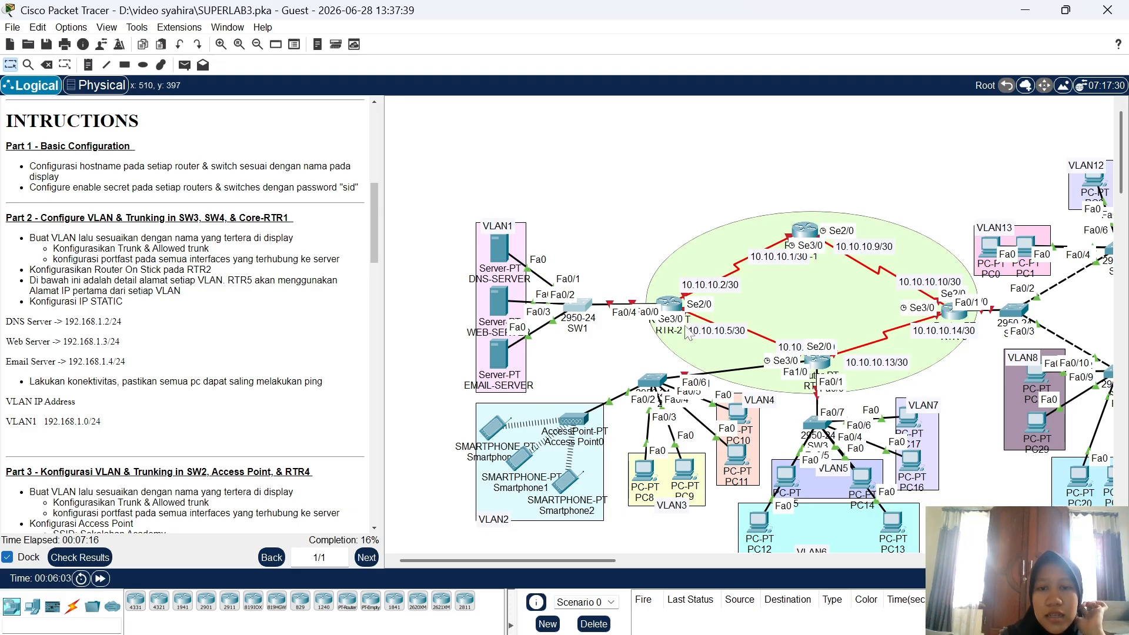
# Nudge the RTR-2 icon slightly up-left on the canvas and reopen RTR-2's CLI
pyautogui.click(676, 307)
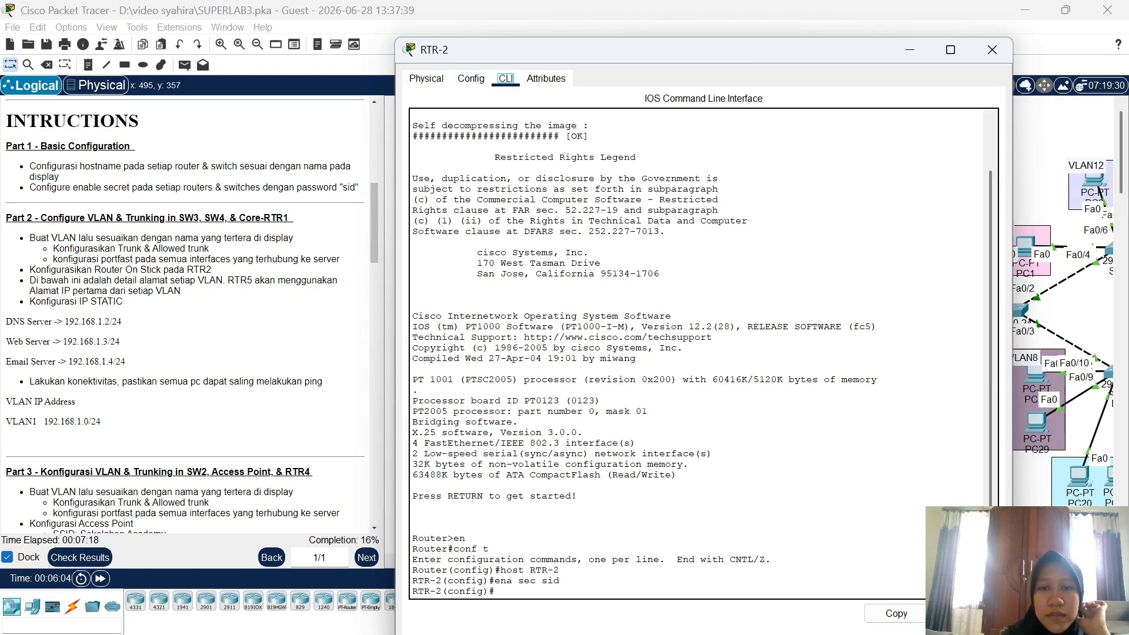
pyautogui.moveTo(764, 53); pyautogui.dragTo(432, 71)
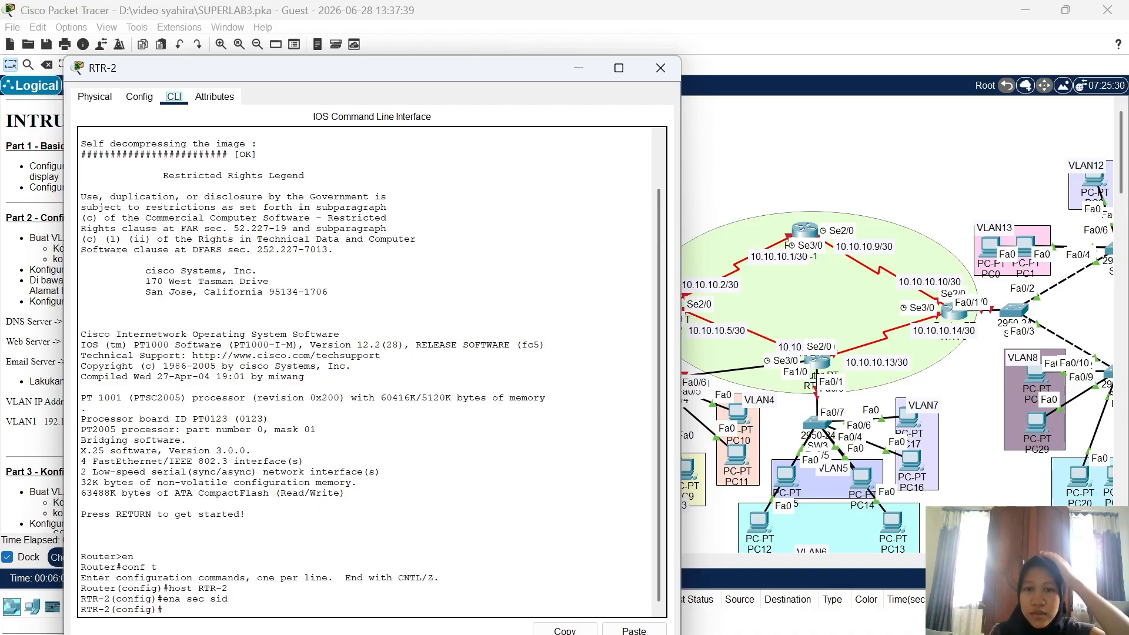
pyautogui.click(708, 518)
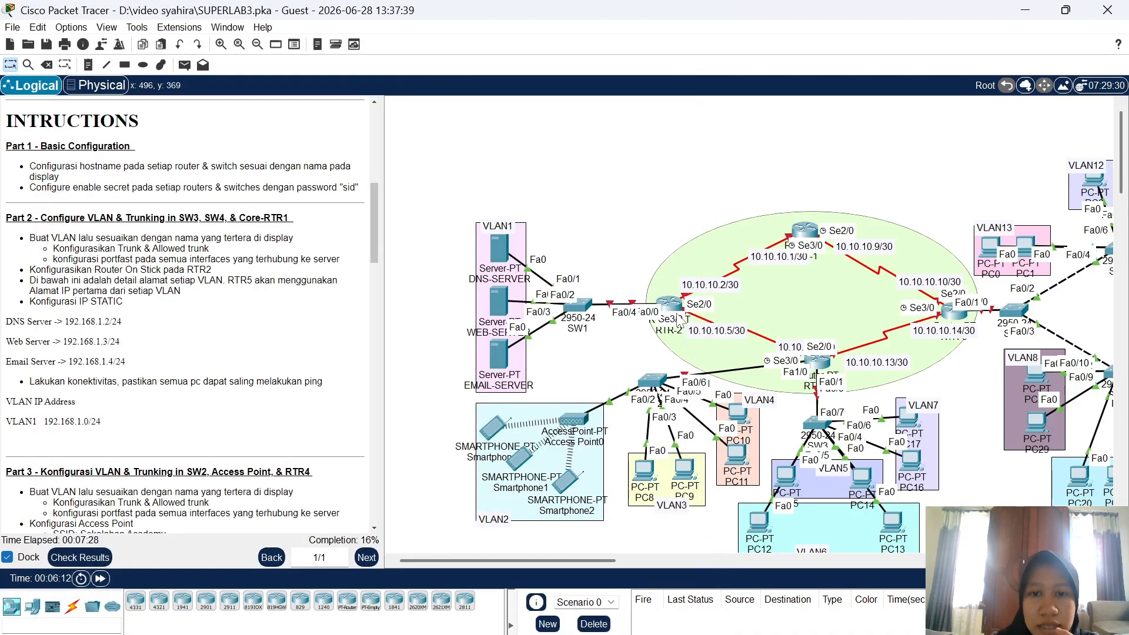
pyautogui.moveTo(672, 314)
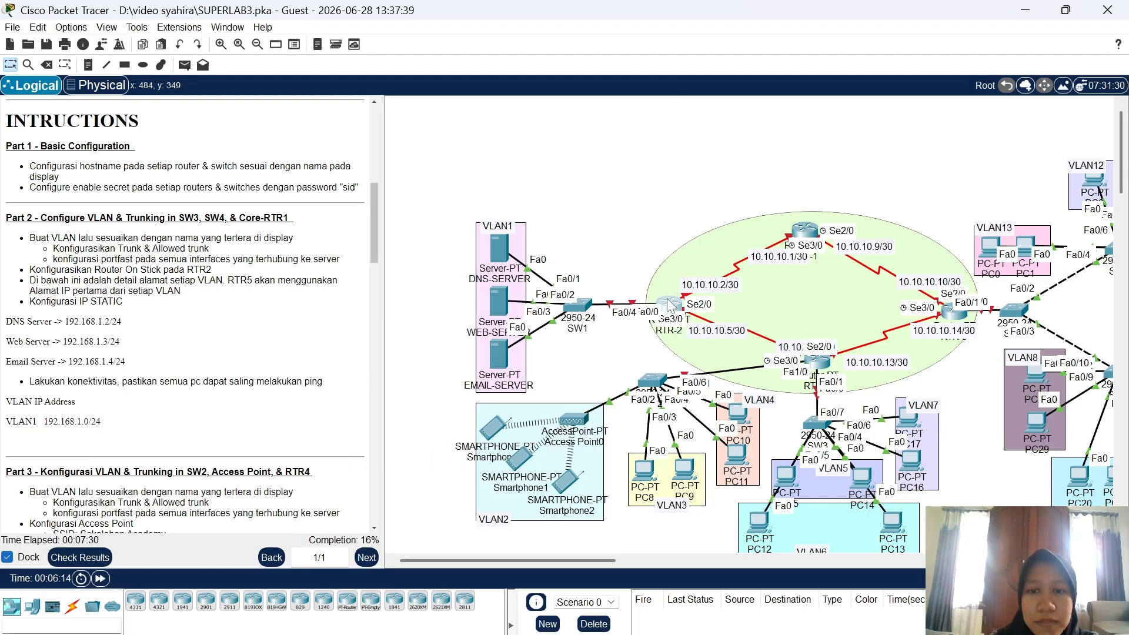
pyautogui.moveTo(672, 311)
pyautogui.mouseDown()
pyautogui.moveTo(667, 299)
pyautogui.moveTo(672, 310)
pyautogui.mouseUp()
pyautogui.moveTo(672, 307); pyautogui.dragTo(673, 306)
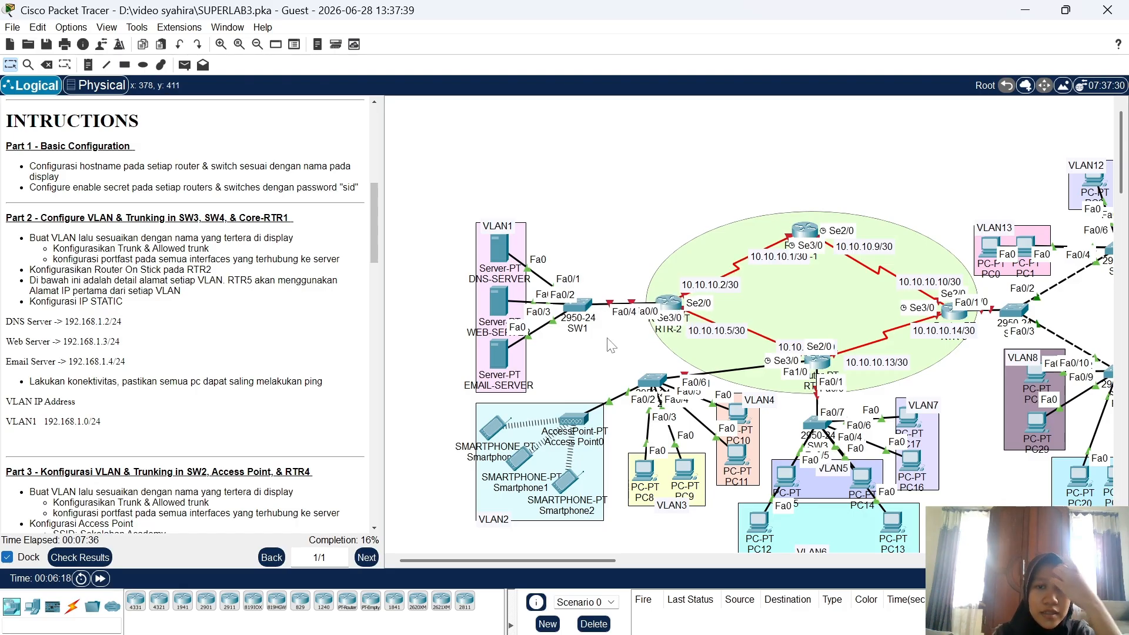
pyautogui.click(670, 303)
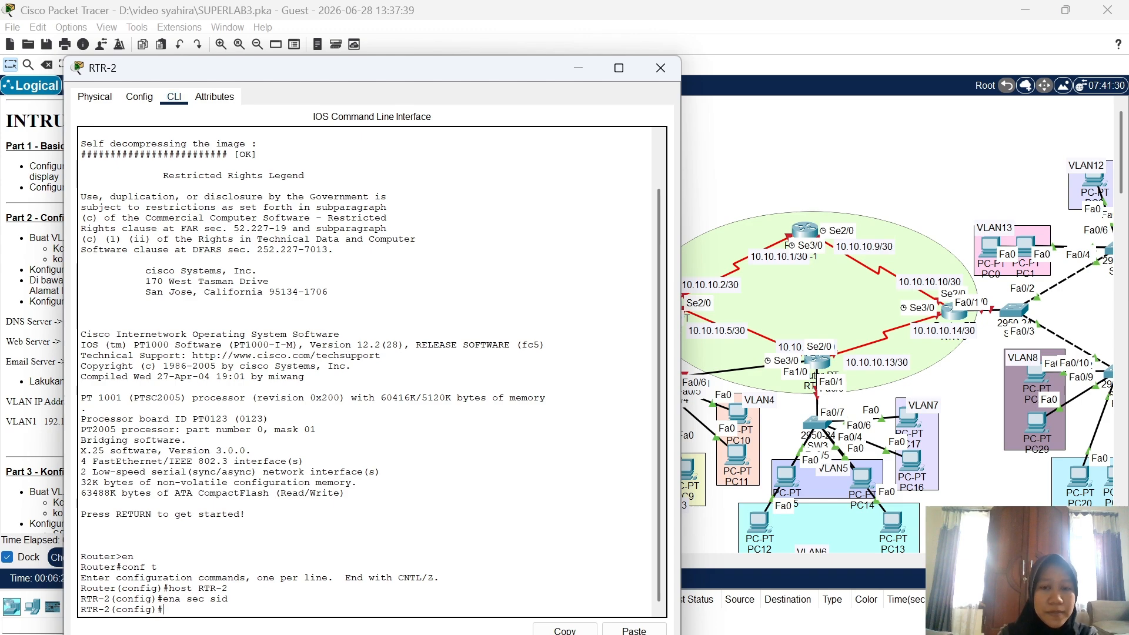
# Give RTR-2's Serial2/0 address 10.10.10.2 255.255.255.252 and enable it
pyautogui.write('int')
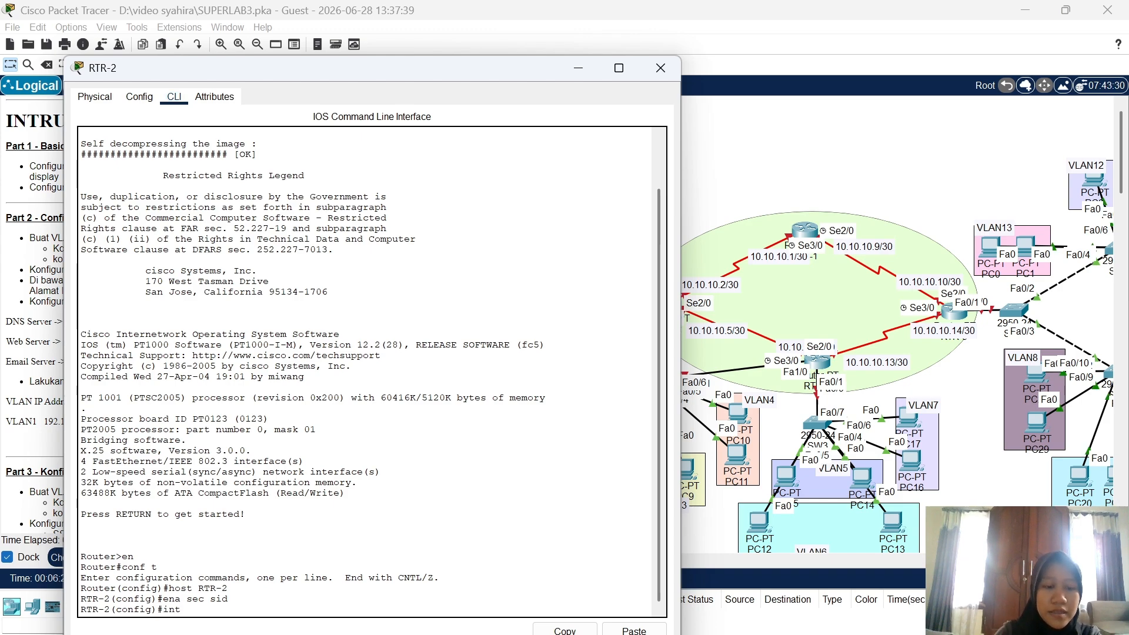
pyautogui.write(' se2')
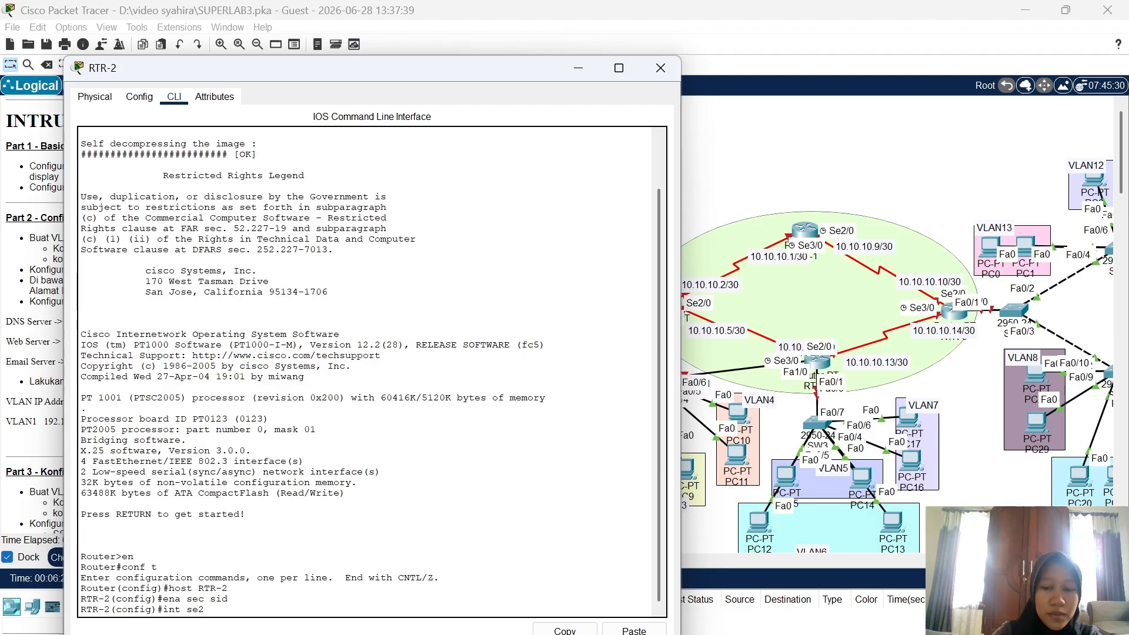
pyautogui.write('/0')
pyautogui.press('Return')
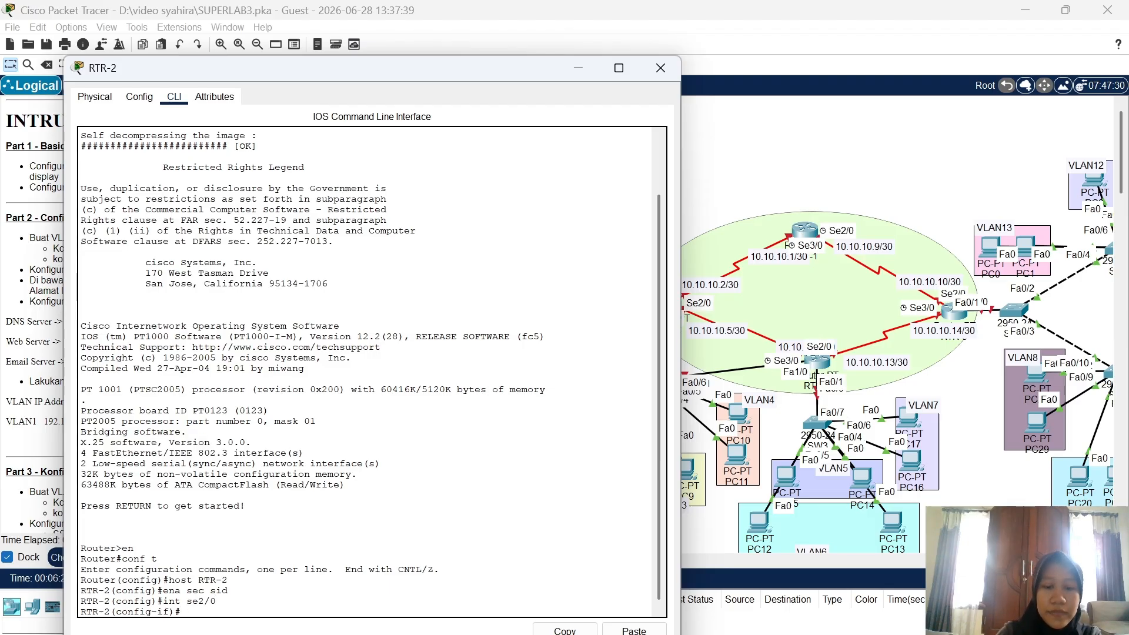
pyautogui.write('ip add')
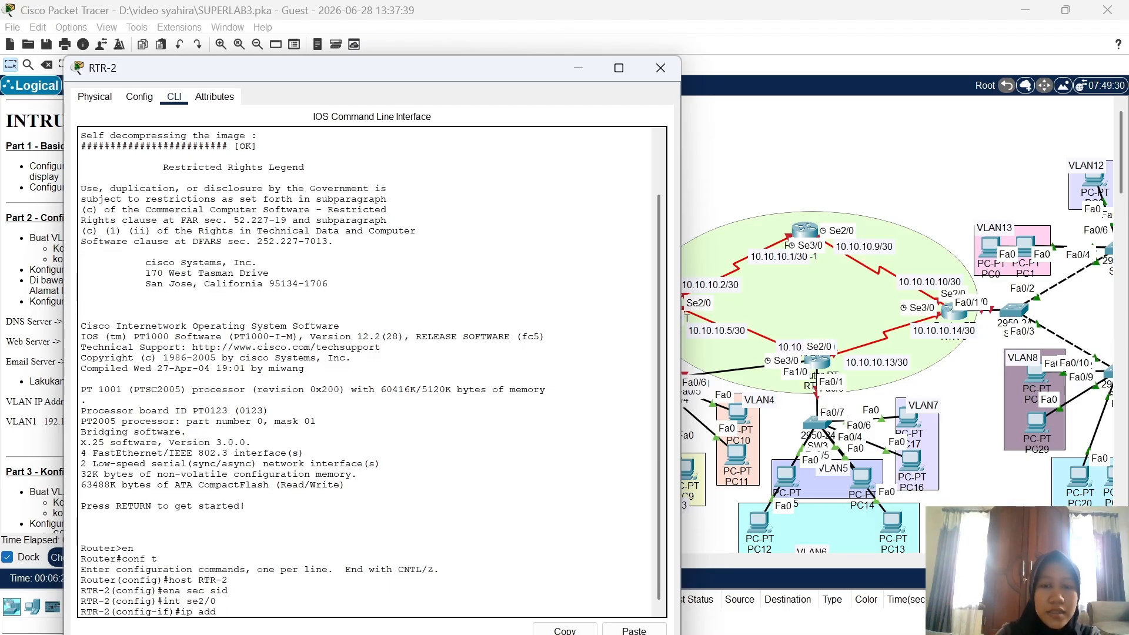
pyautogui.write(' 10.10.10.')
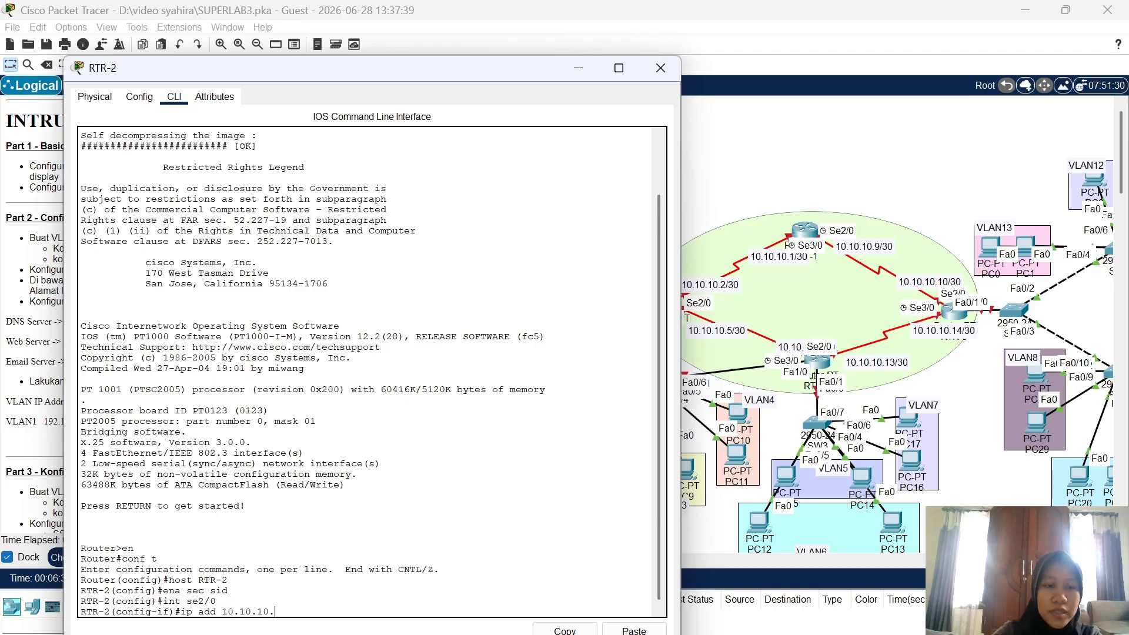
pyautogui.write('2 255.2')
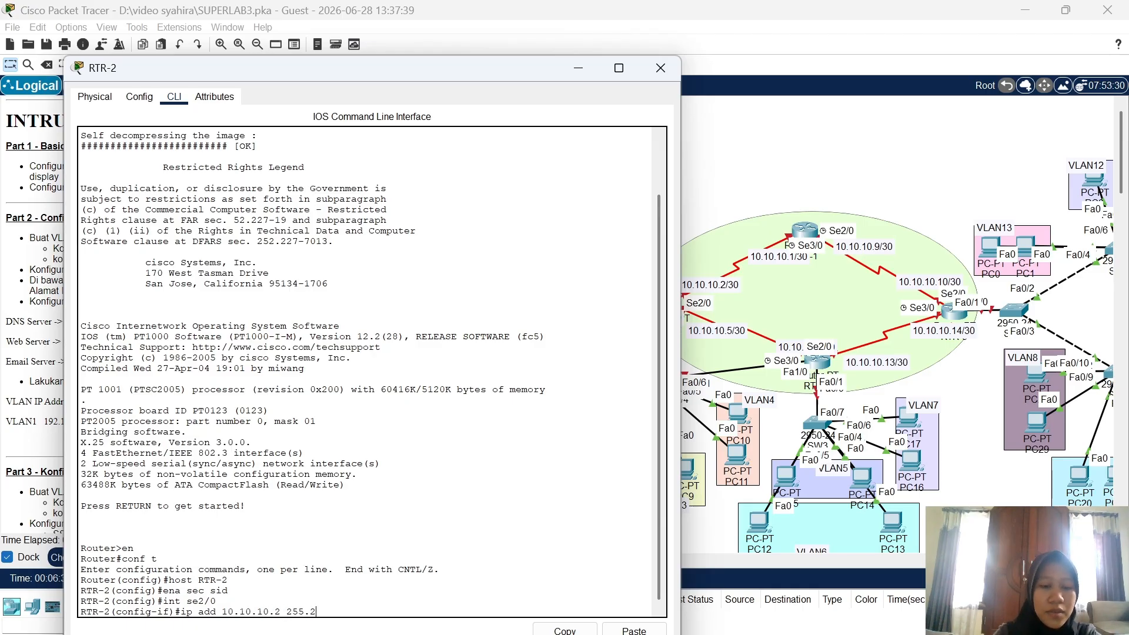
pyautogui.write('55.255.252')
pyautogui.press('Return')
pyautogui.write('no shu')
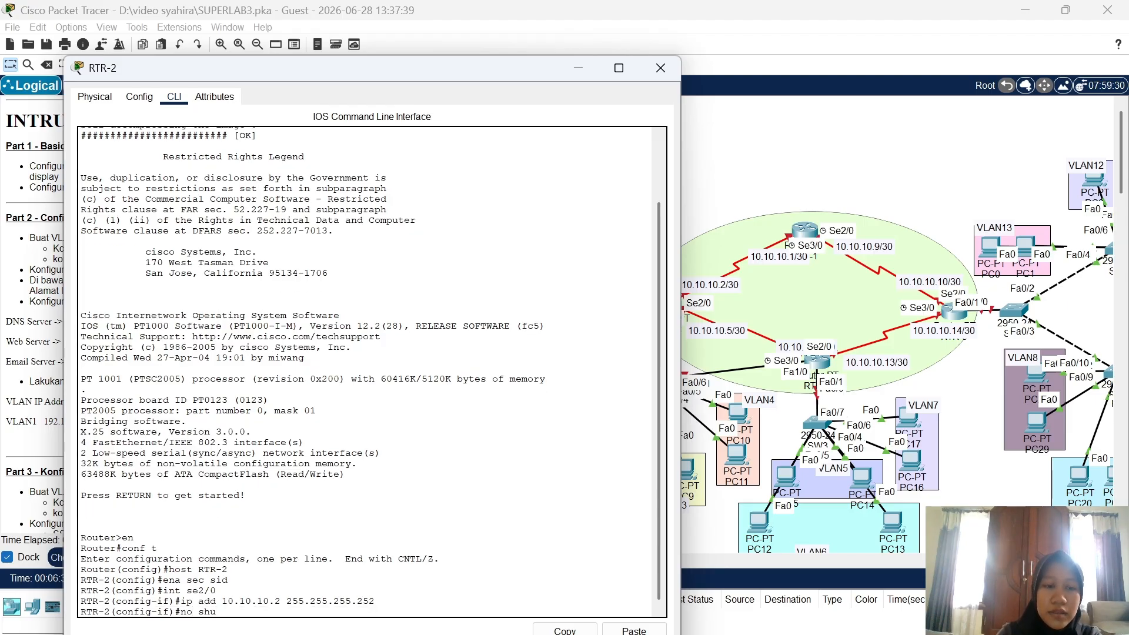
pyautogui.press('Return')
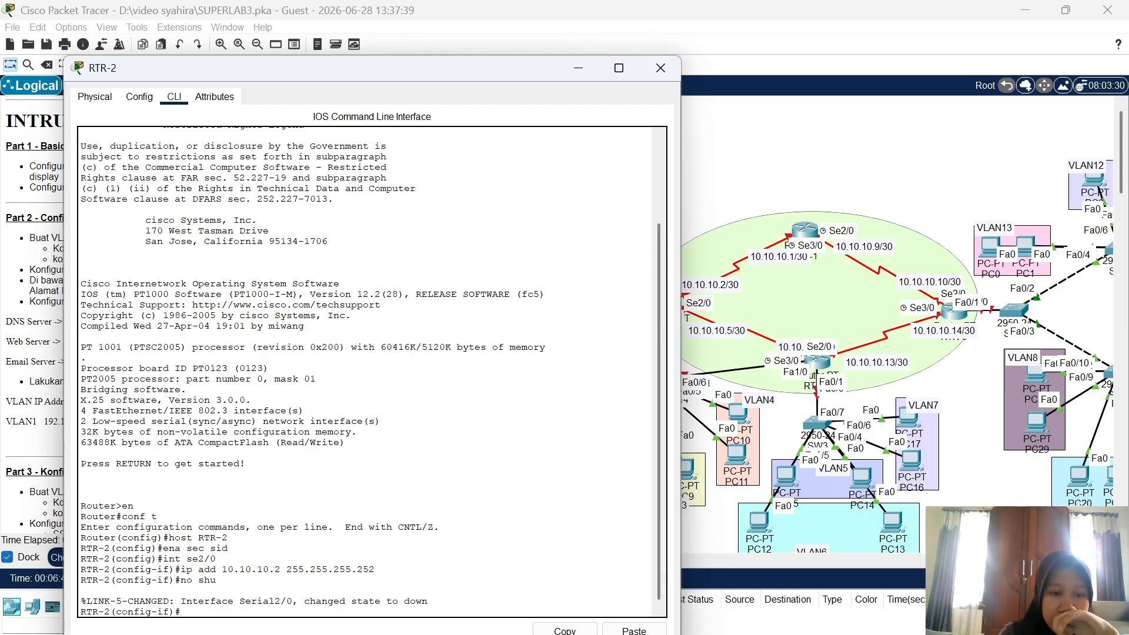
# Give RTR-2's Serial3/0 address 10.10.10.5 255.255.255.252 and enable it
pyautogui.press('Return')
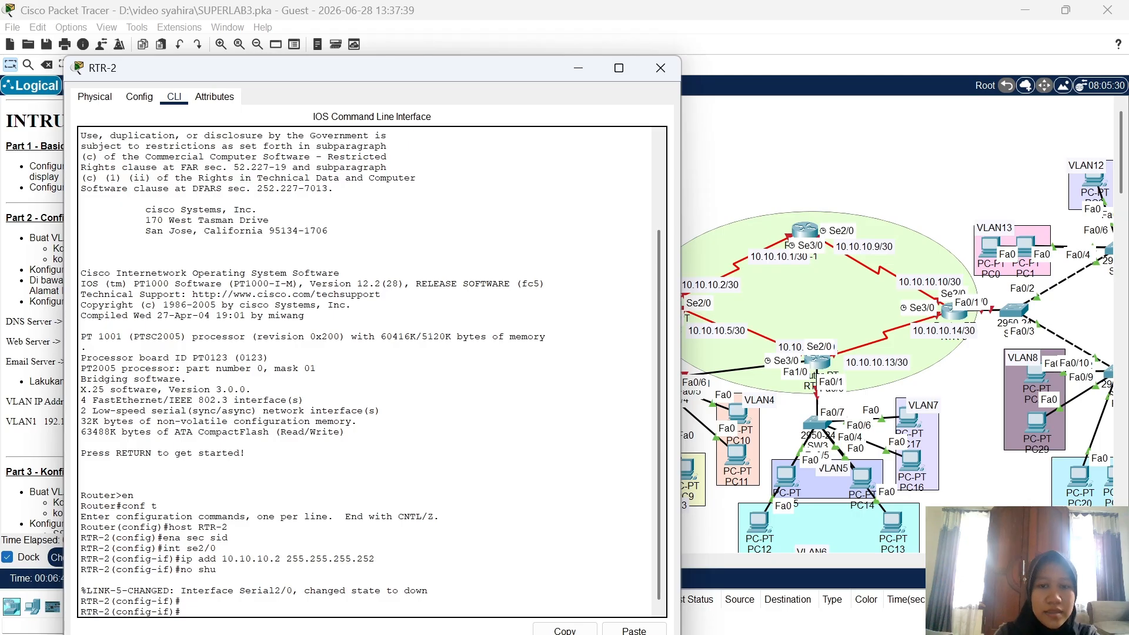
pyautogui.write('int s')
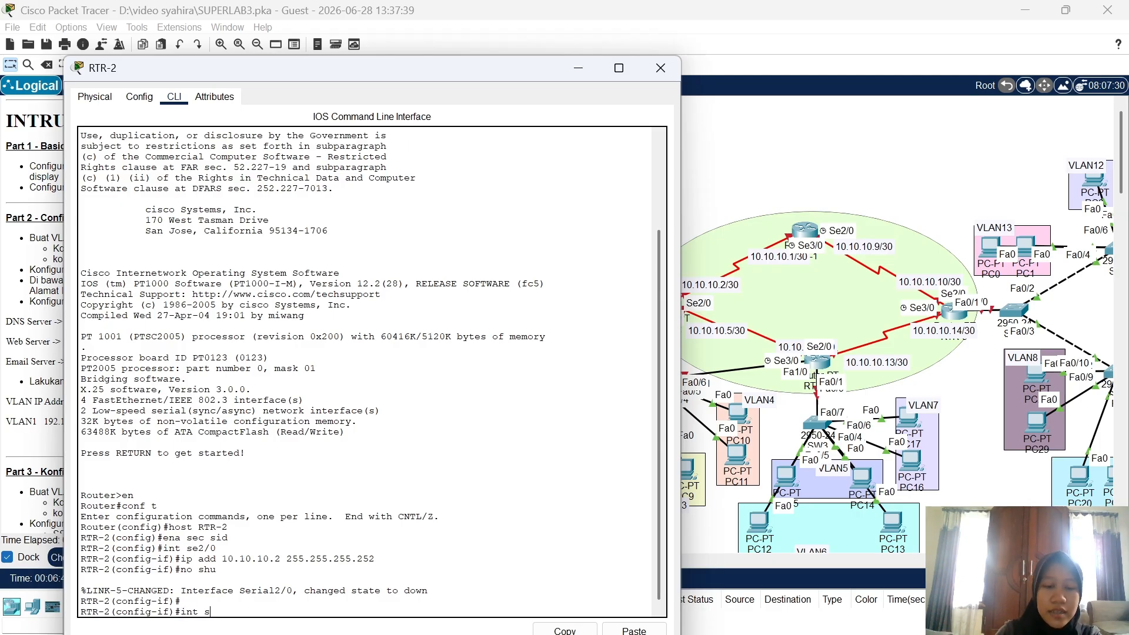
pyautogui.write('e3/0')
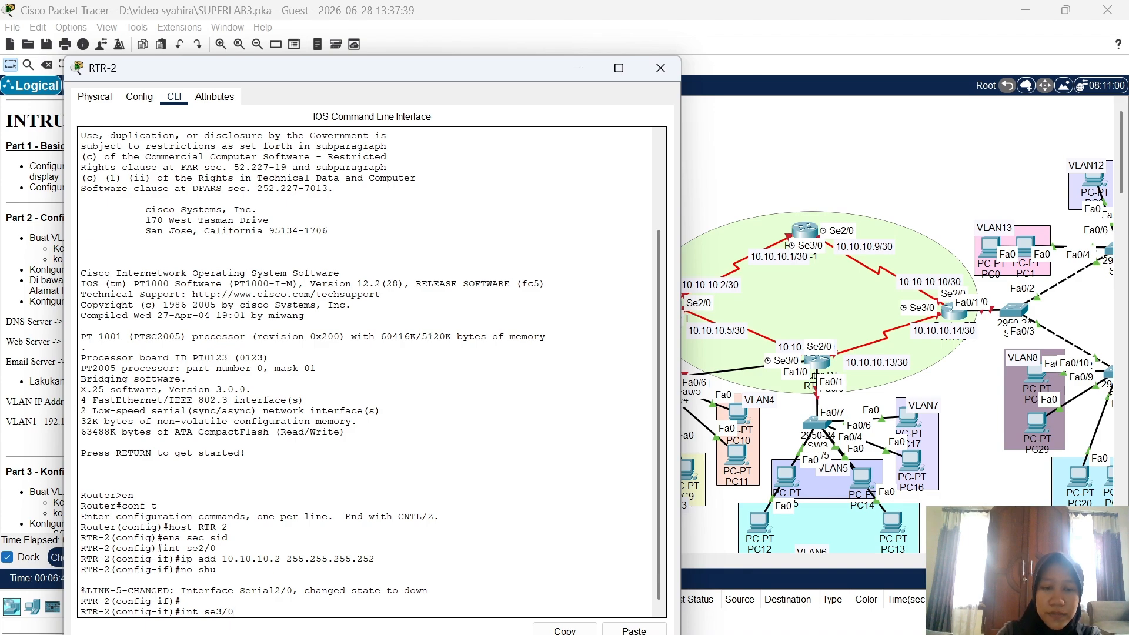
pyautogui.press('Return')
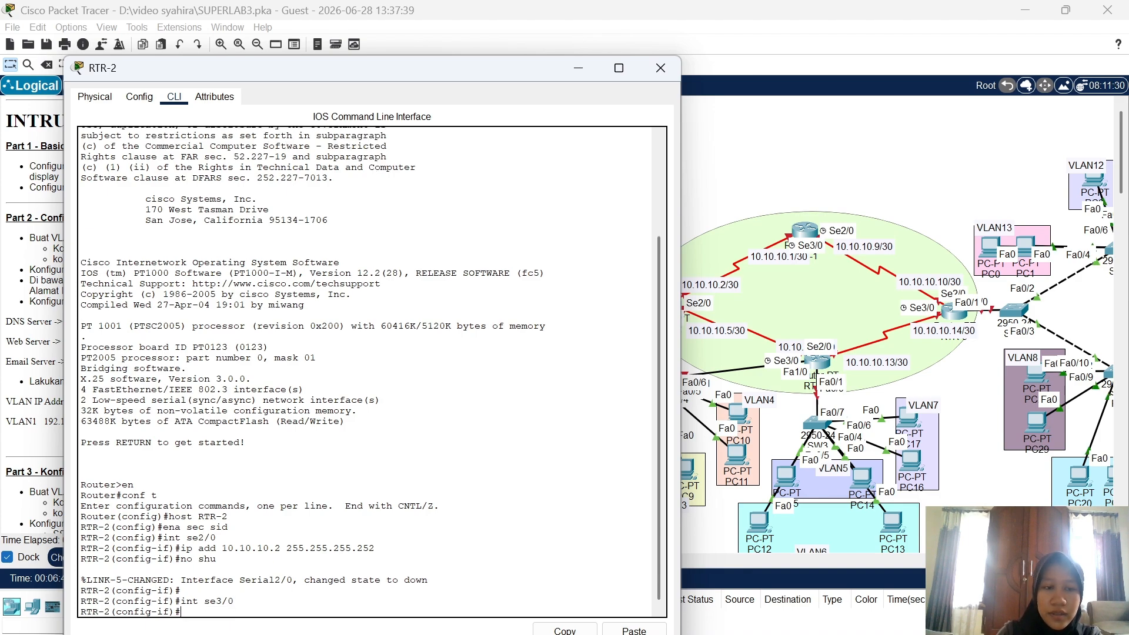
pyautogui.write('ip')
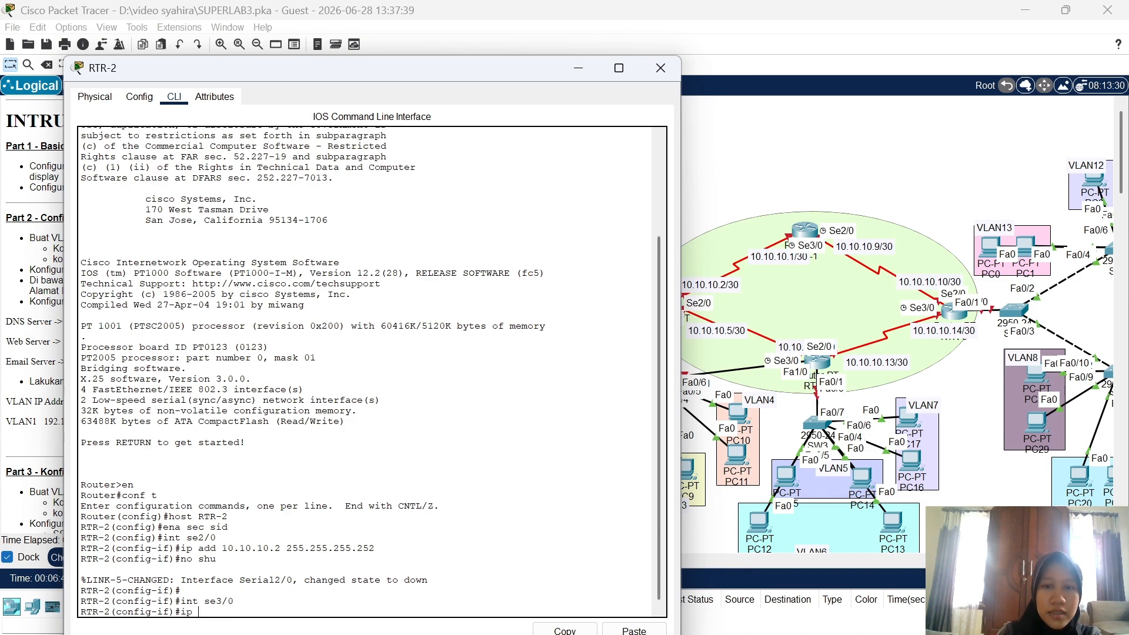
pyautogui.write(' add 10.10.10.')
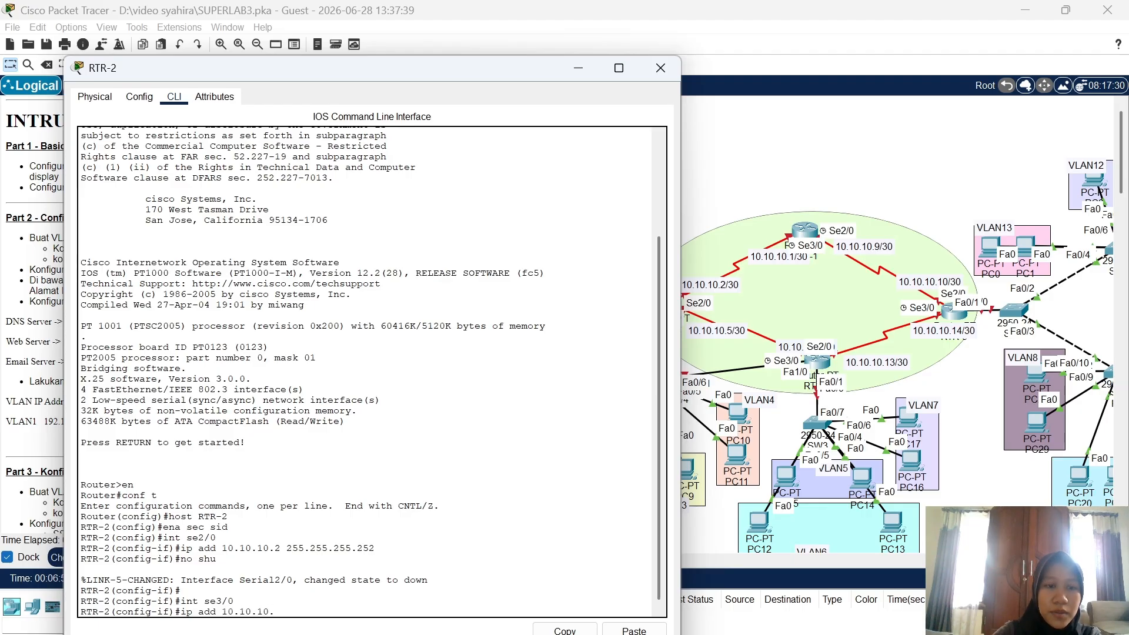
pyautogui.write('5 255')
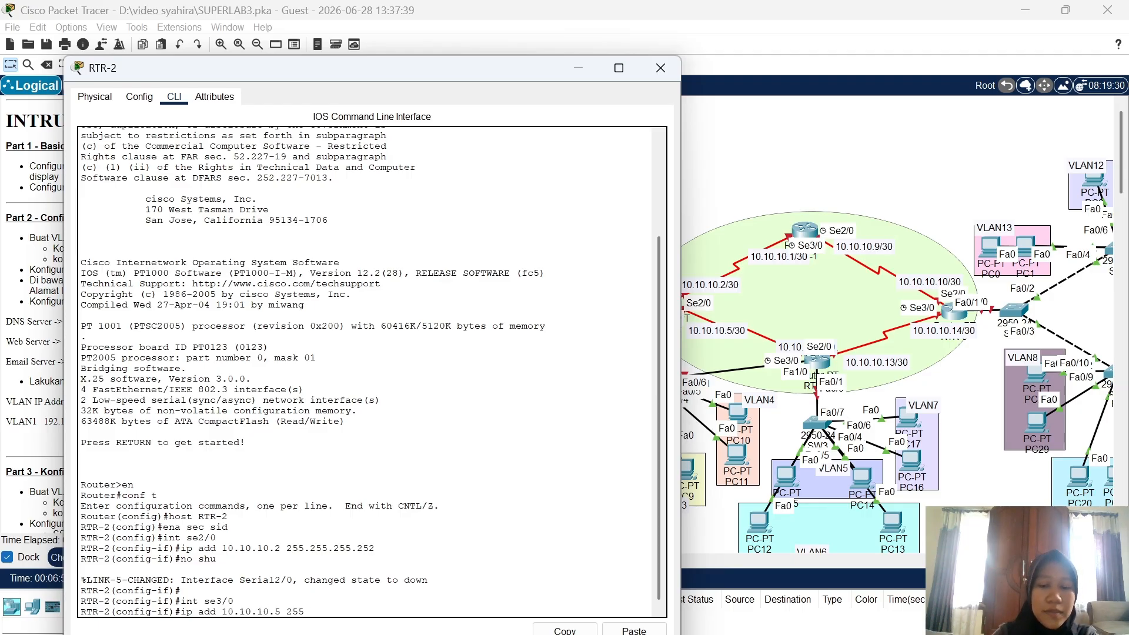
pyautogui.write('.255.255.')
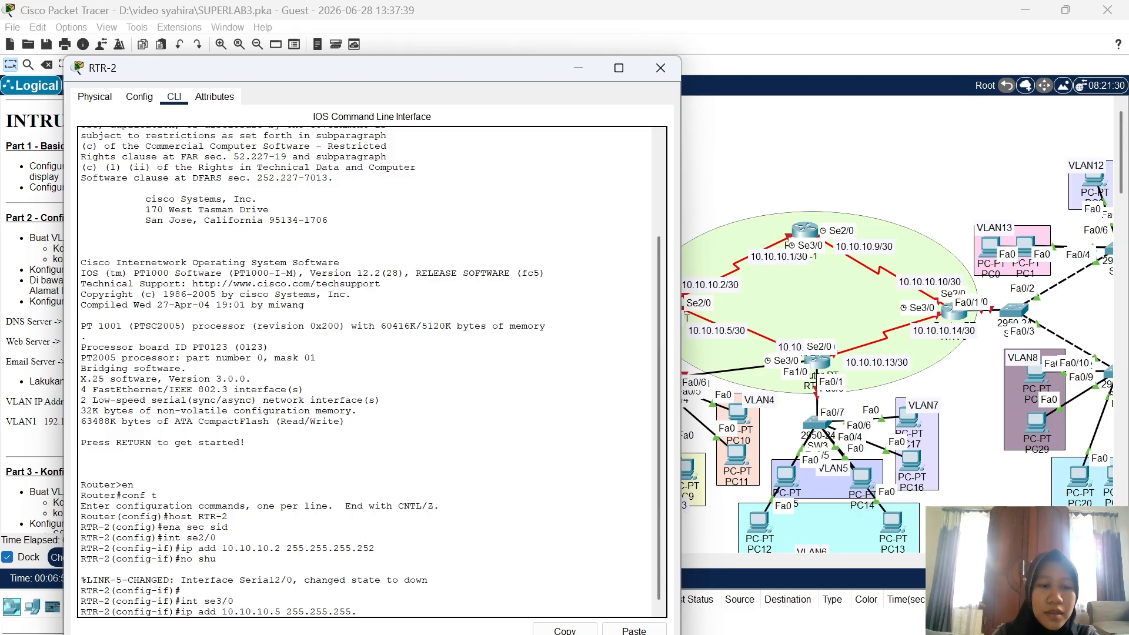
pyautogui.write('252')
pyautogui.press('Return')
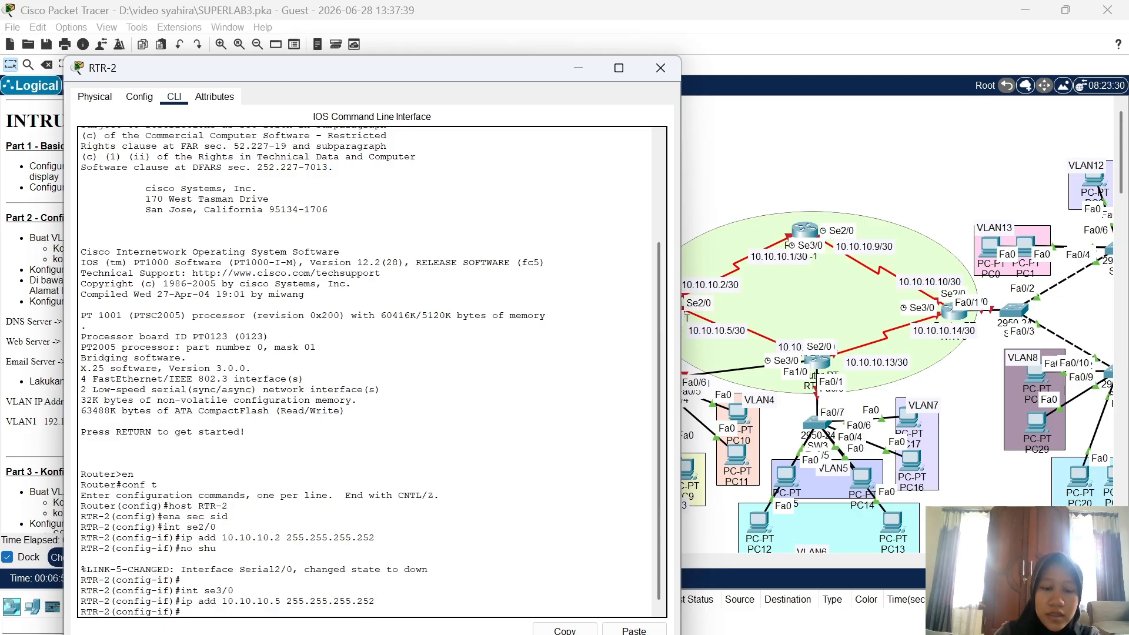
pyautogui.write('no ')
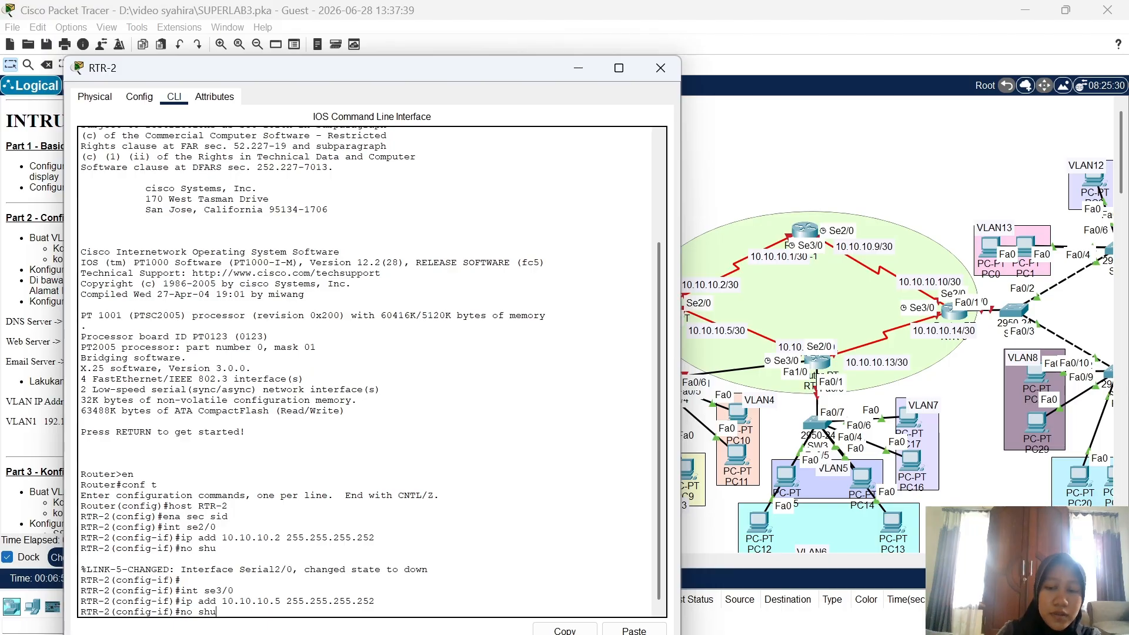
pyautogui.write('shu')
pyautogui.press('Return')
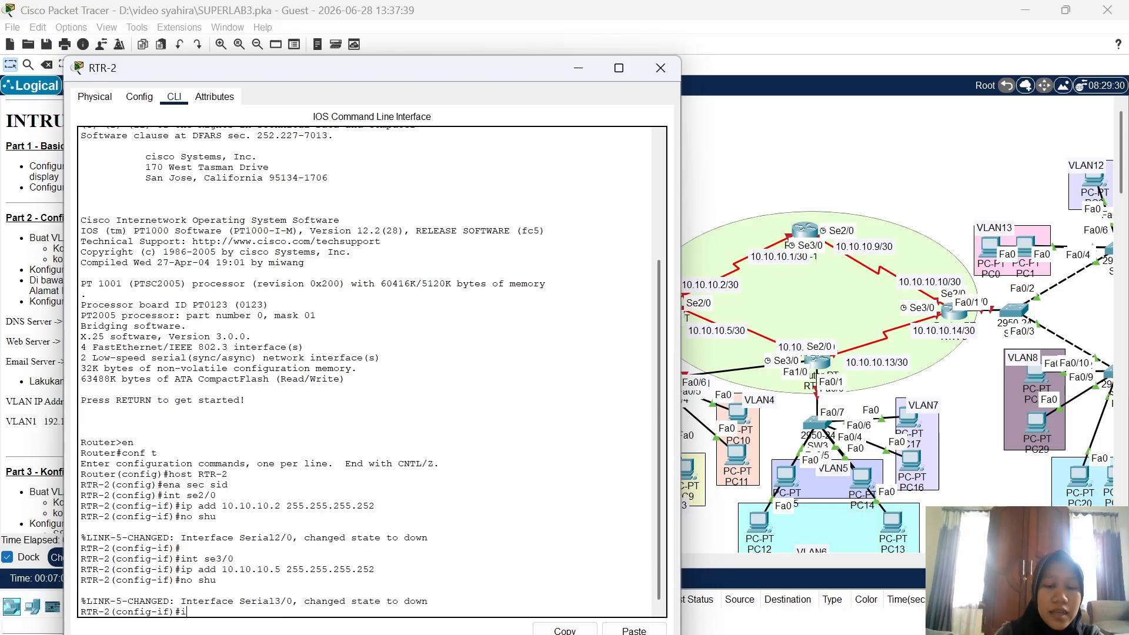
# Bring up RTR-2's FastEthernet0/0 interface with no shutdown
pyautogui.write('int fa0/0')
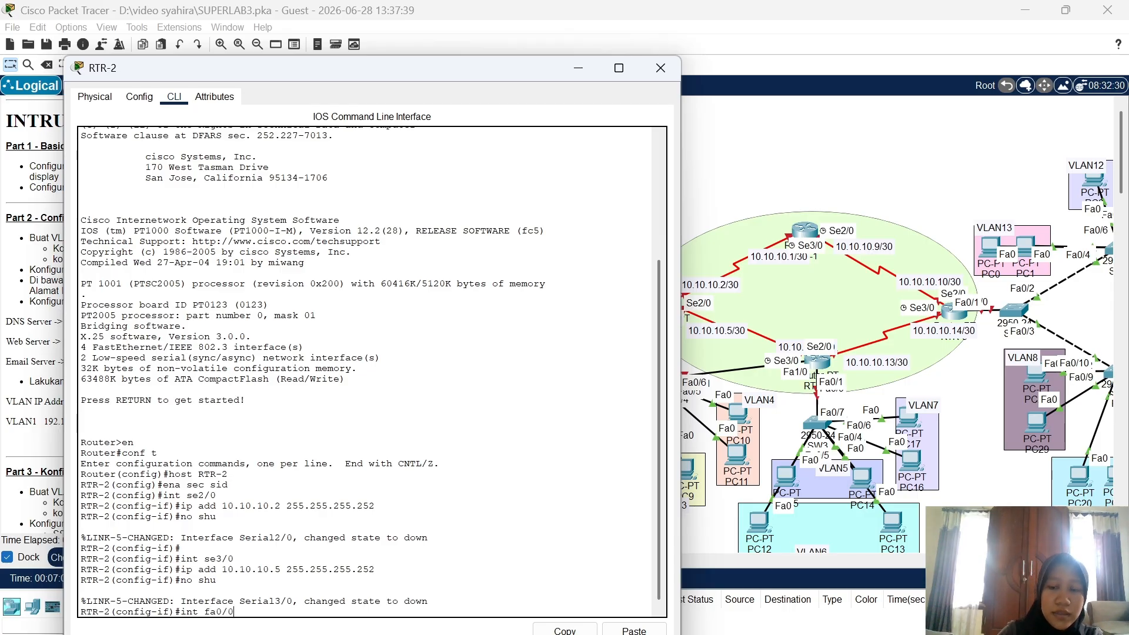
pyautogui.press('Return')
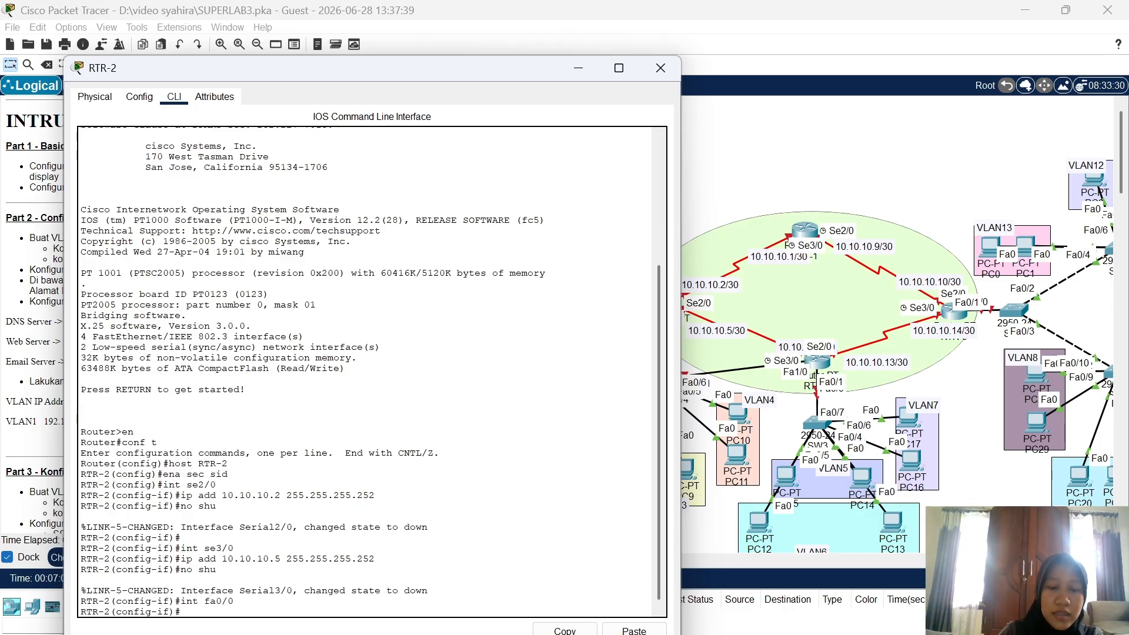
pyautogui.write('no shu')
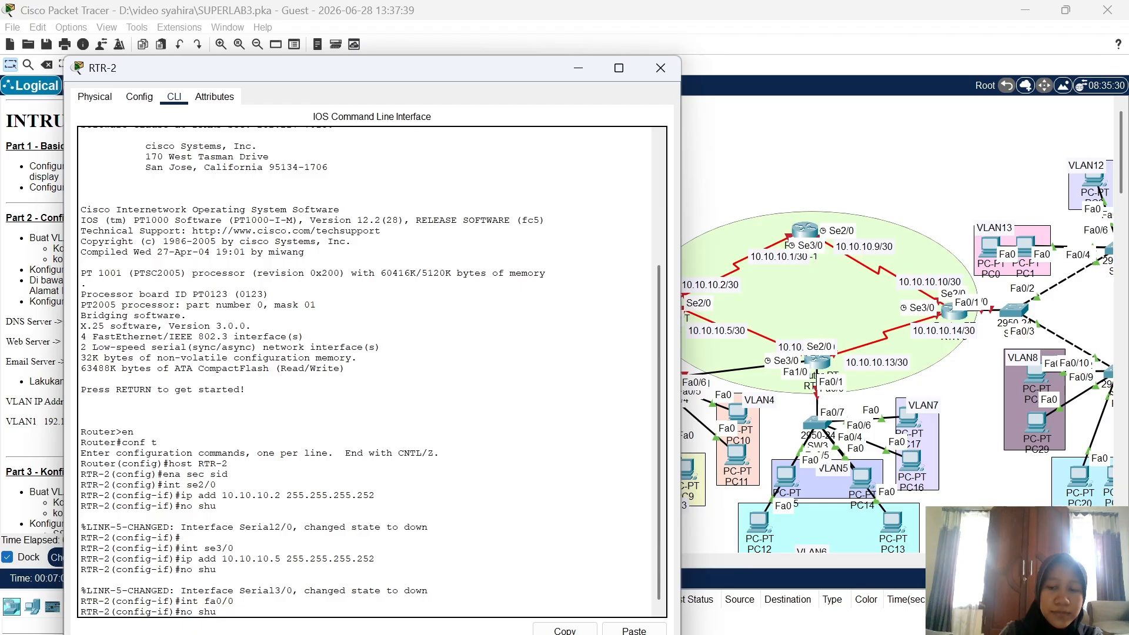
pyautogui.press('Return')
pyautogui.press('Return')
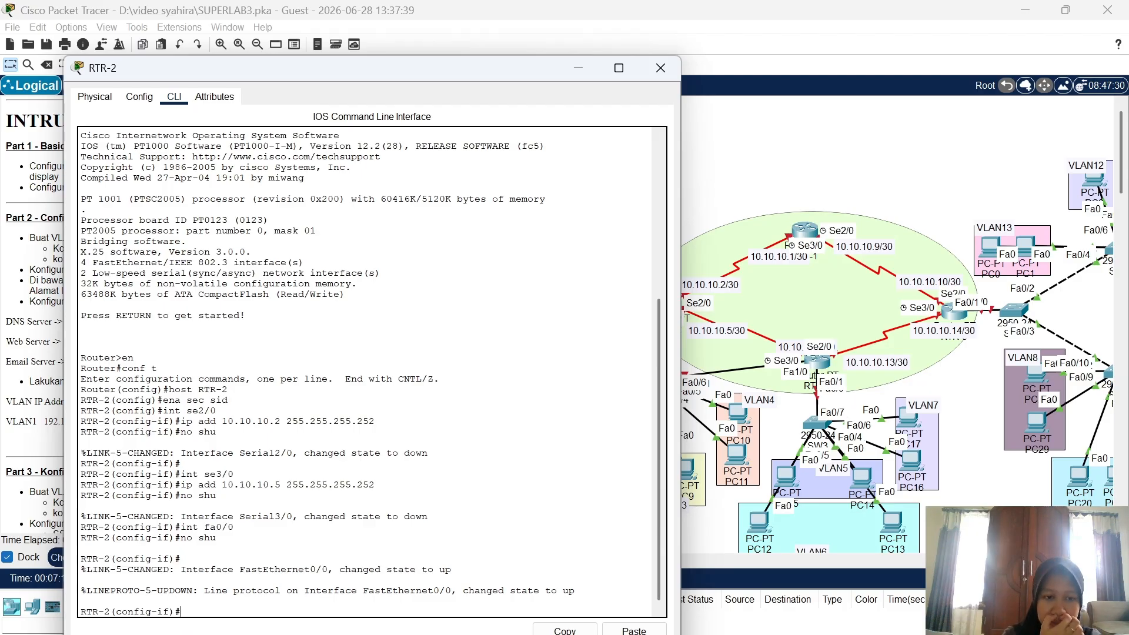
# Create subinterface Fa0/0.1 with dot1Q encapsulation for VLAN 1 and address 192.168.1.1 255.255.255.0
pyautogui.write('int f')
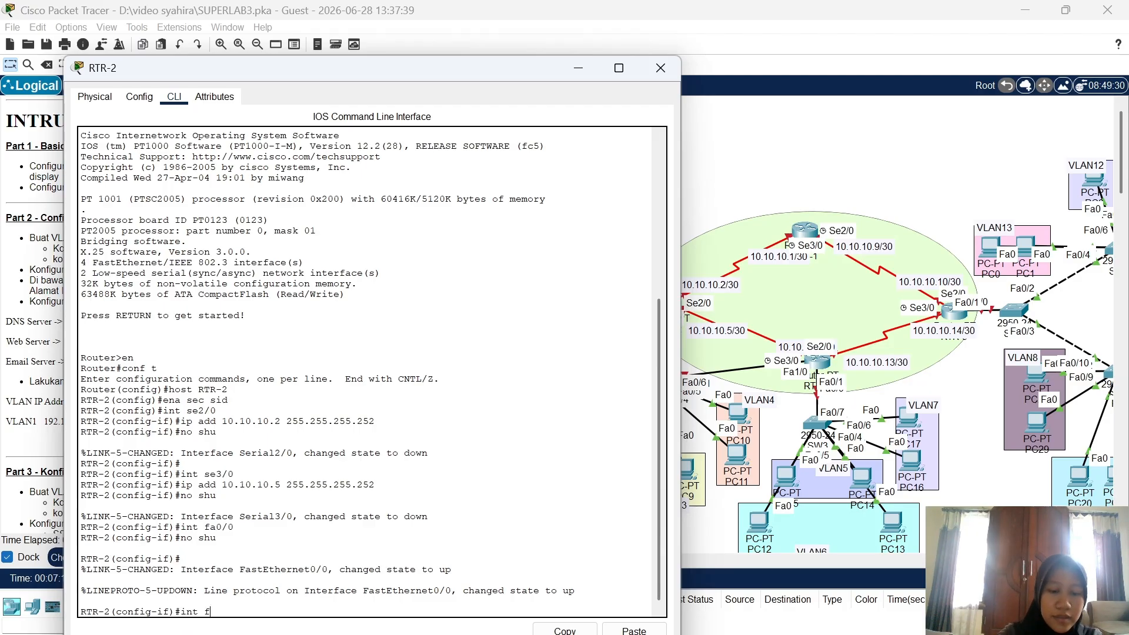
pyautogui.write('a0/0')
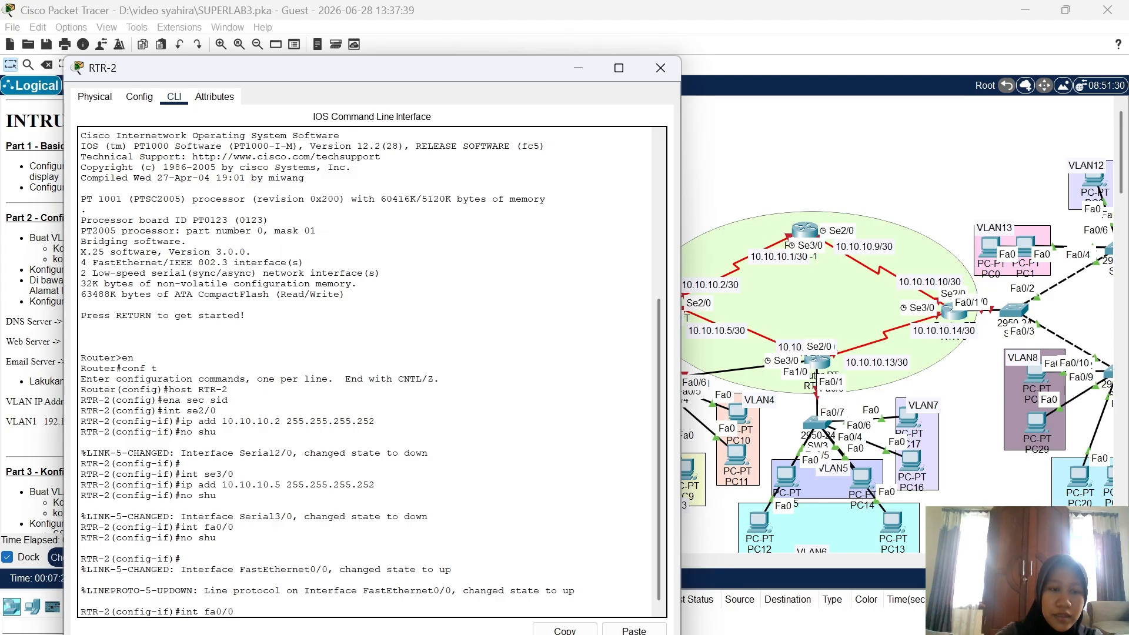
pyautogui.write('.1')
pyautogui.press('Return')
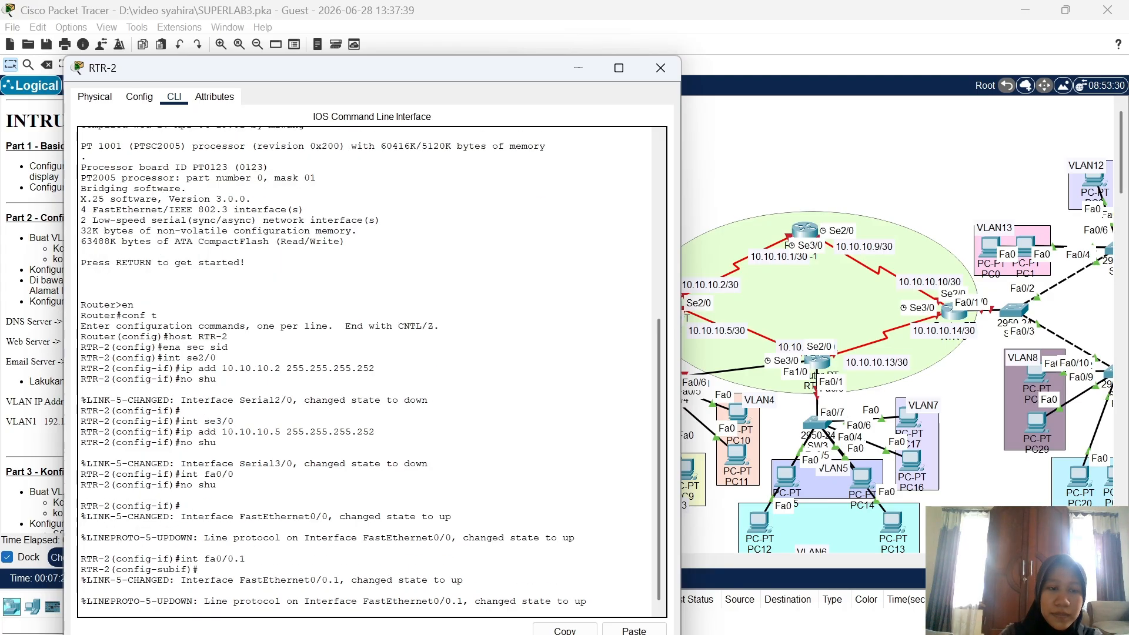
pyautogui.write('en d')
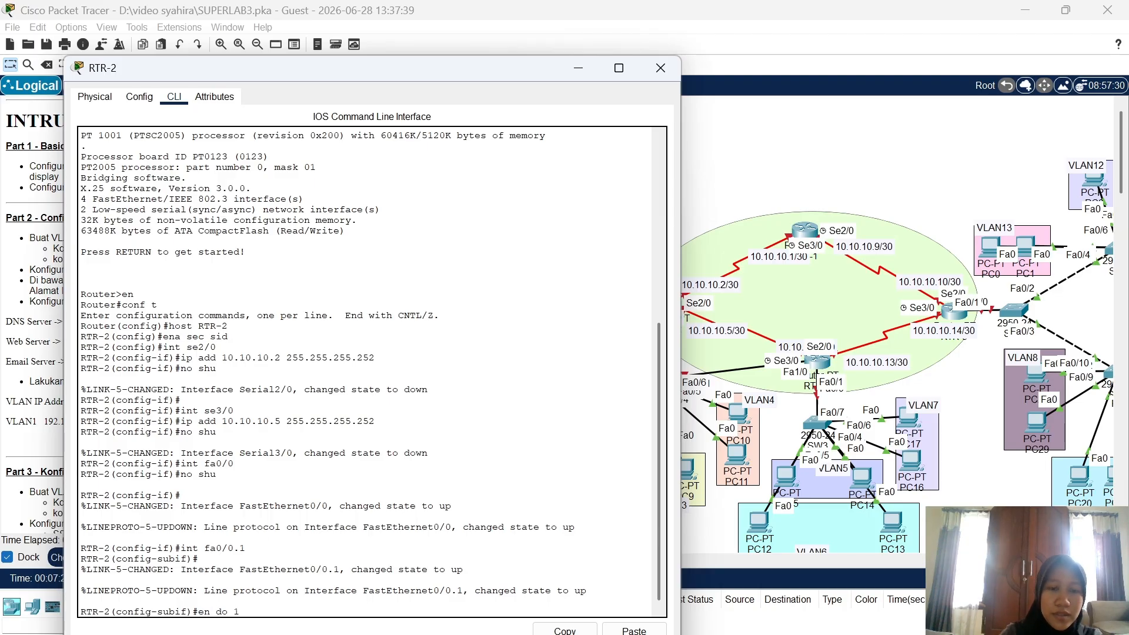
pyautogui.write('o 1')
pyautogui.press('Return')
pyautogui.write('ip ')
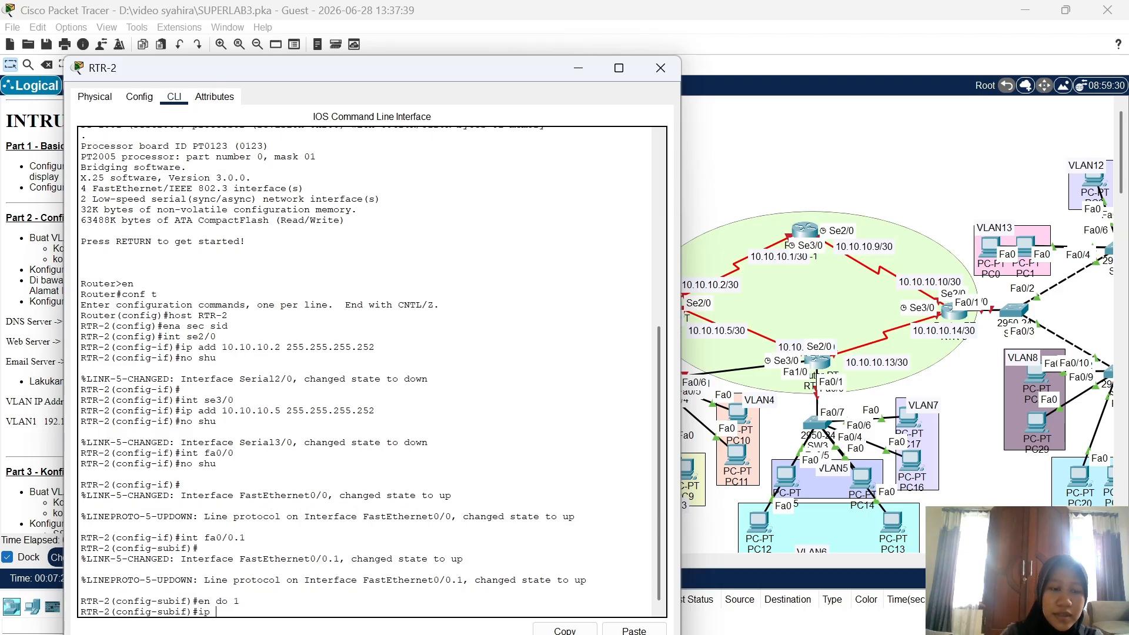
pyautogui.write('add')
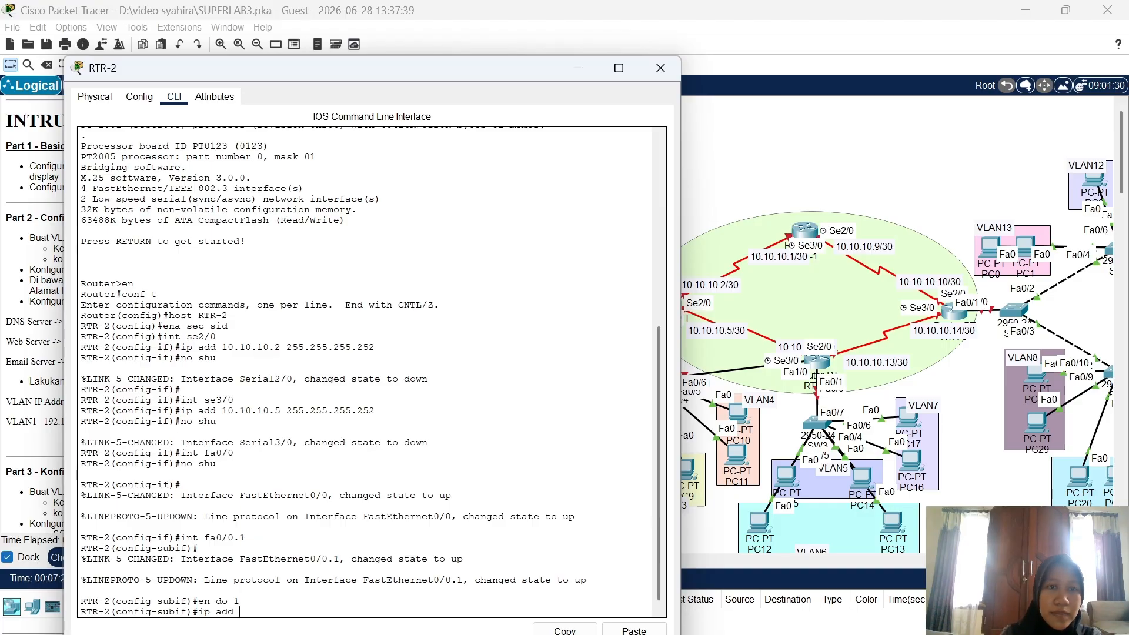
pyautogui.moveTo(403, 64); pyautogui.dragTo(585, 77)
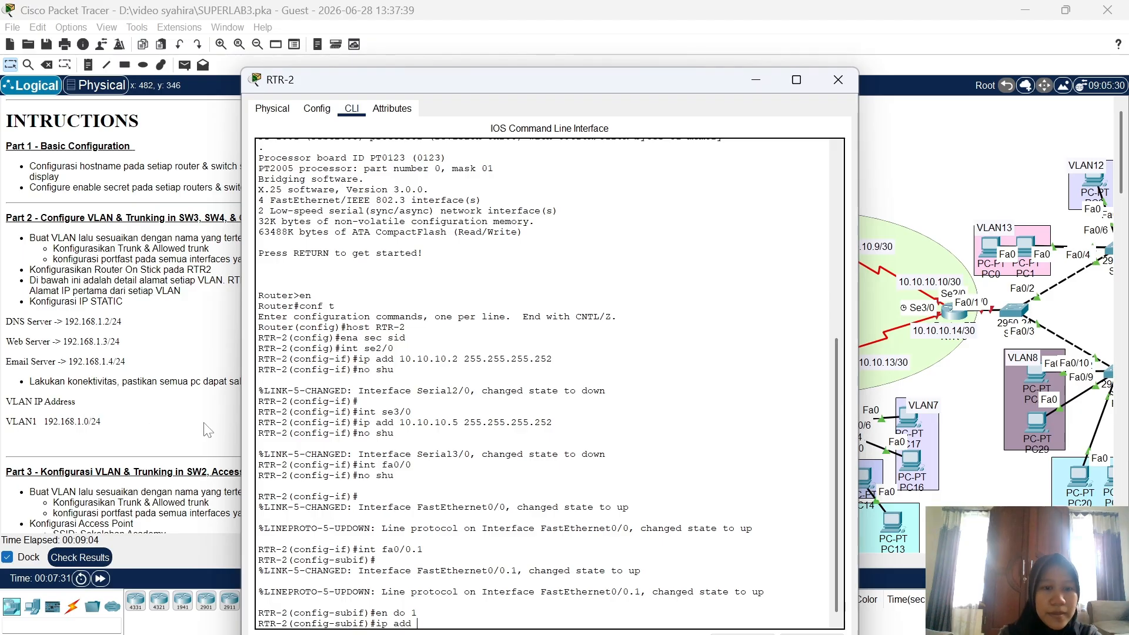
pyautogui.write('192.168.1.1')
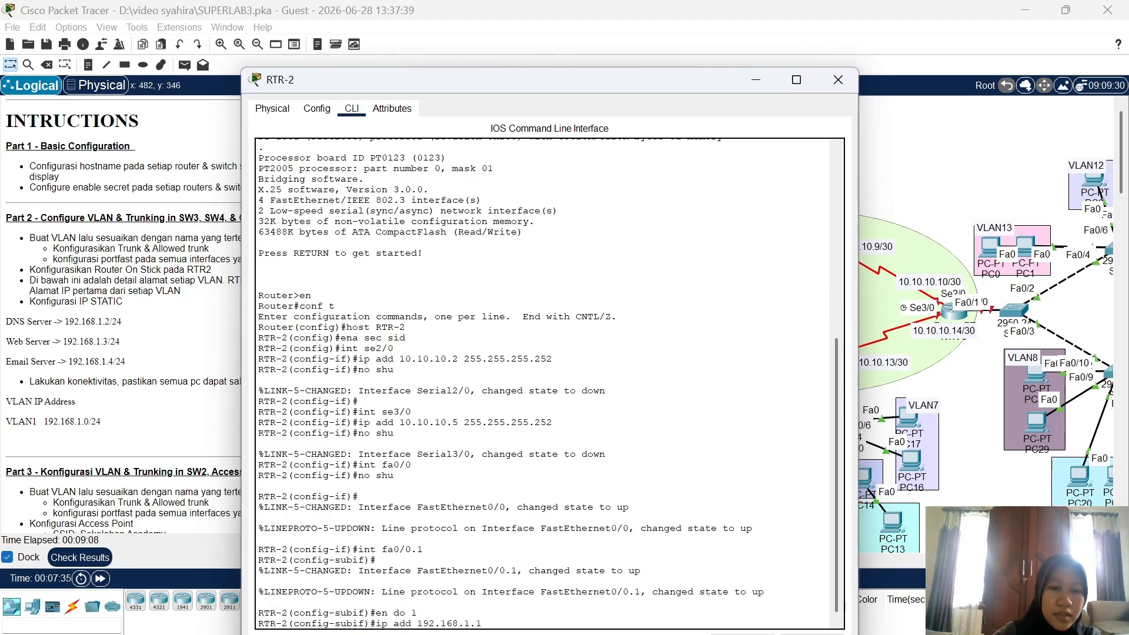
pyautogui.write(' 255.2')
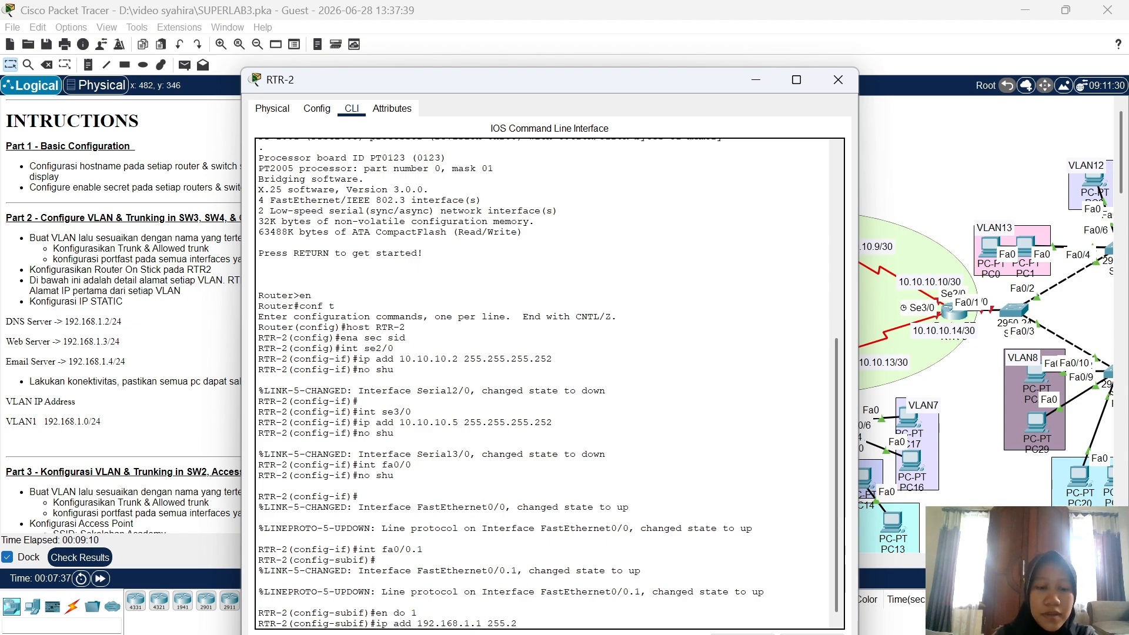
pyautogui.write('55.255')
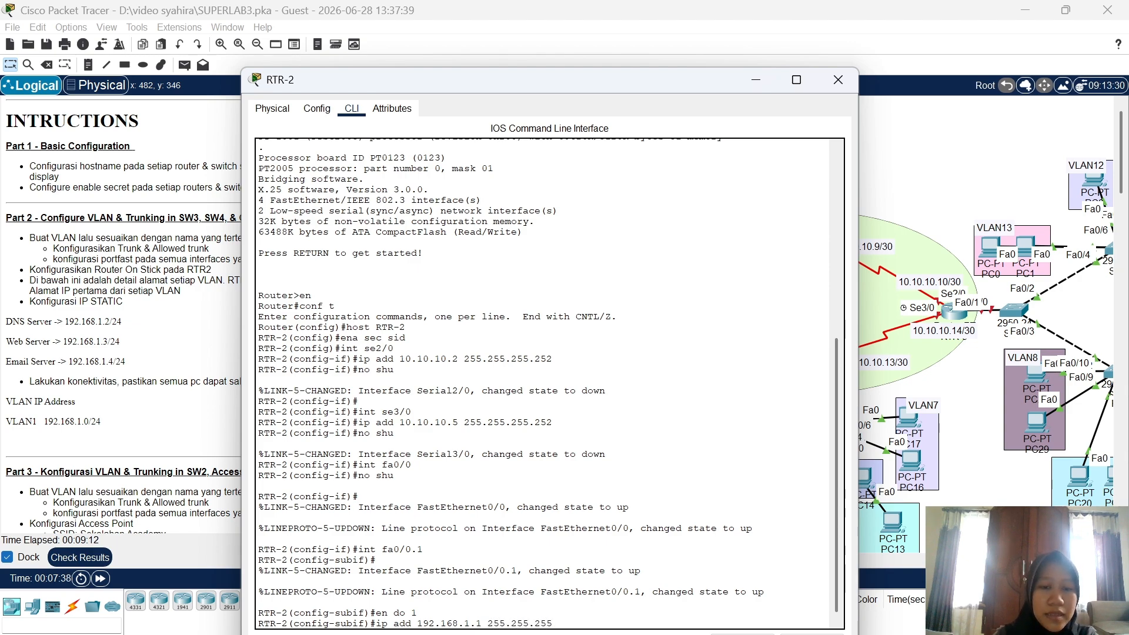
pyautogui.write('.')
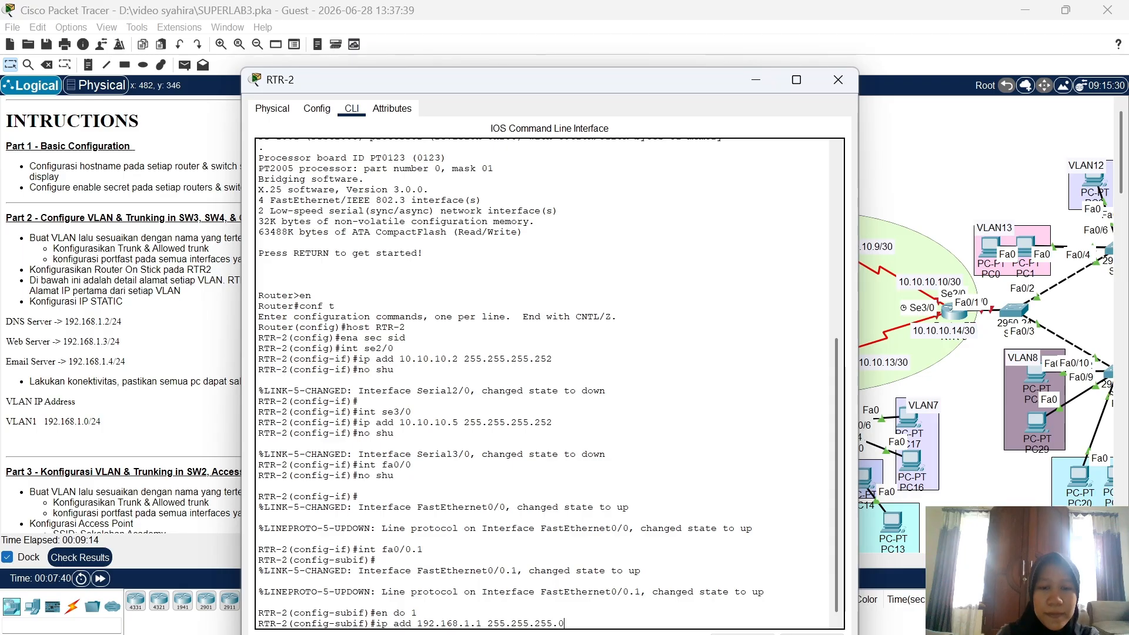
pyautogui.write('0')
pyautogui.press('Return')
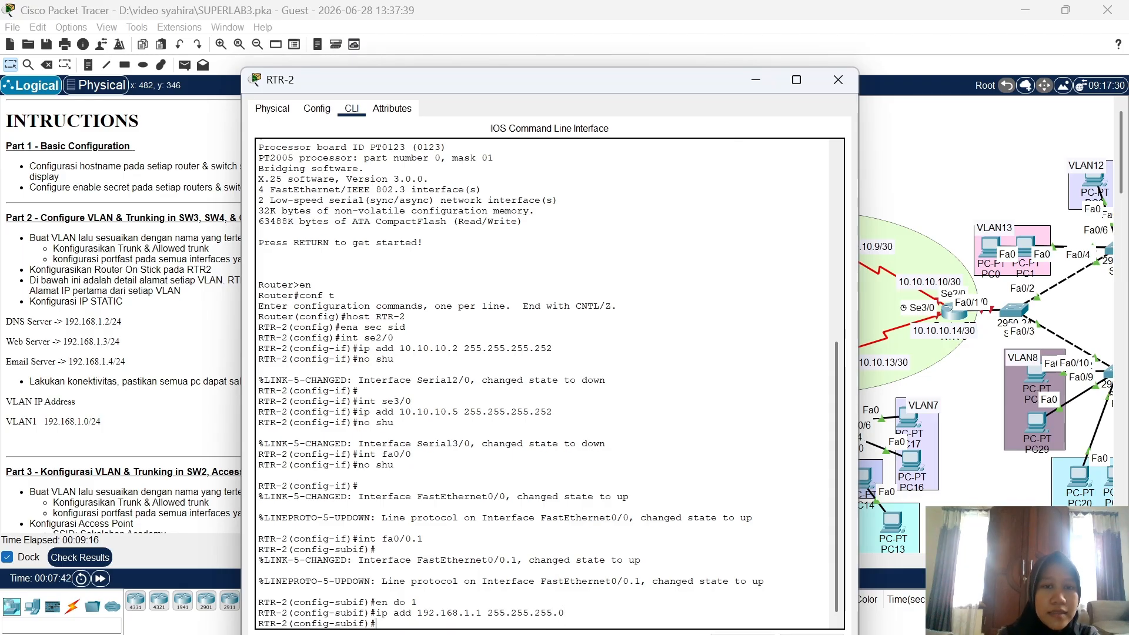
# Set DNS-SERVER's default gateway to 192.168.1.1 and its DNS server address
pyautogui.click(838, 80)
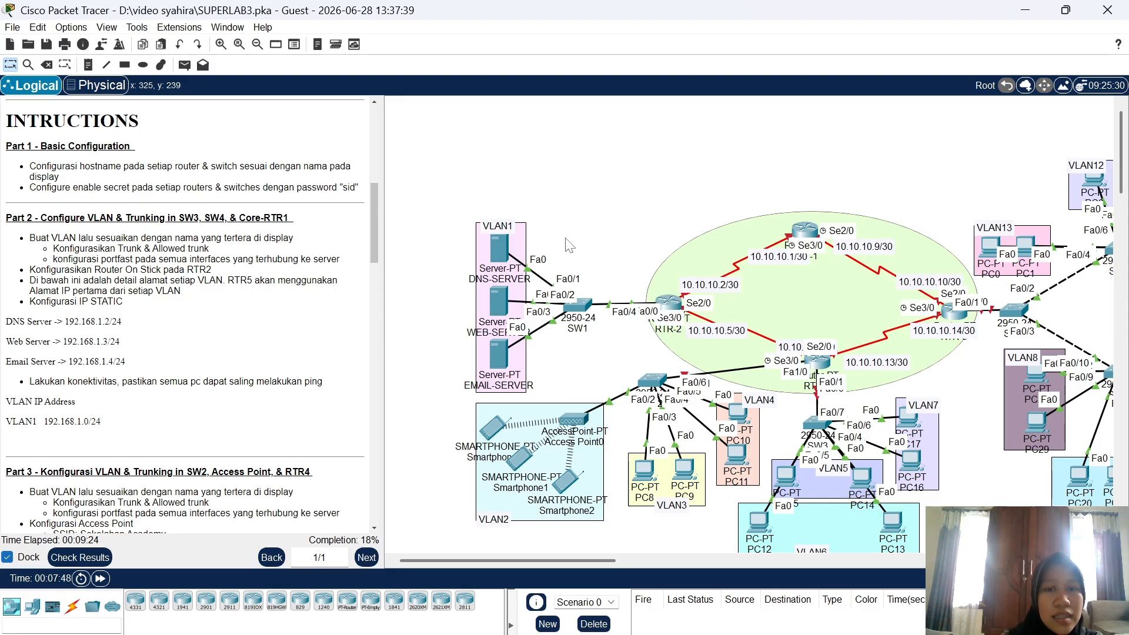
pyautogui.click(502, 255)
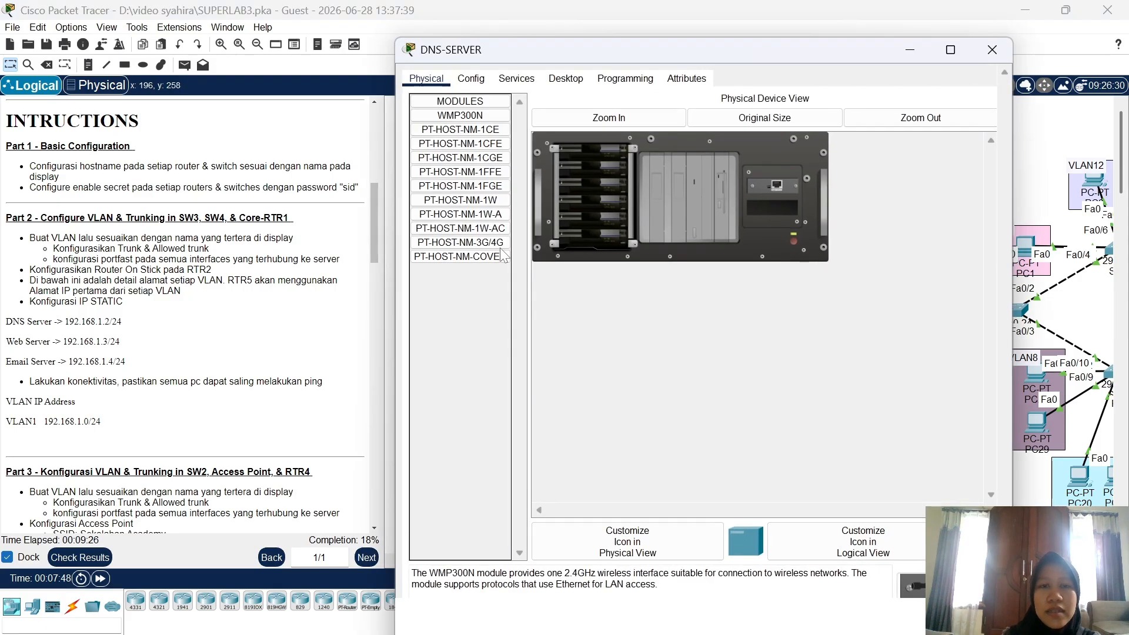
pyautogui.click(477, 85)
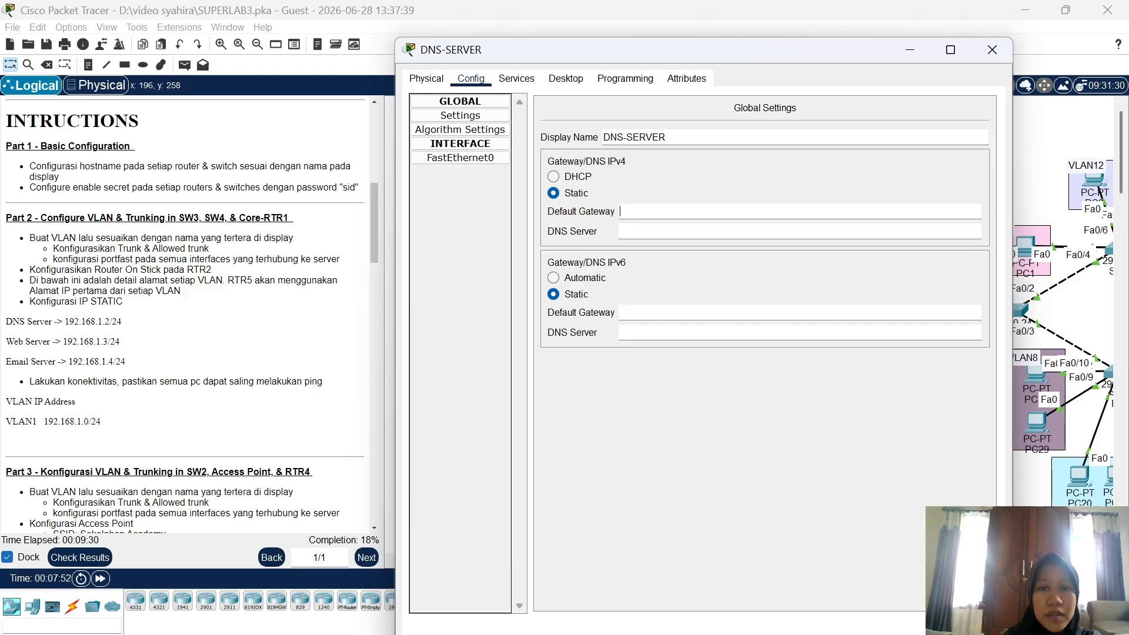
pyautogui.write('192.1')
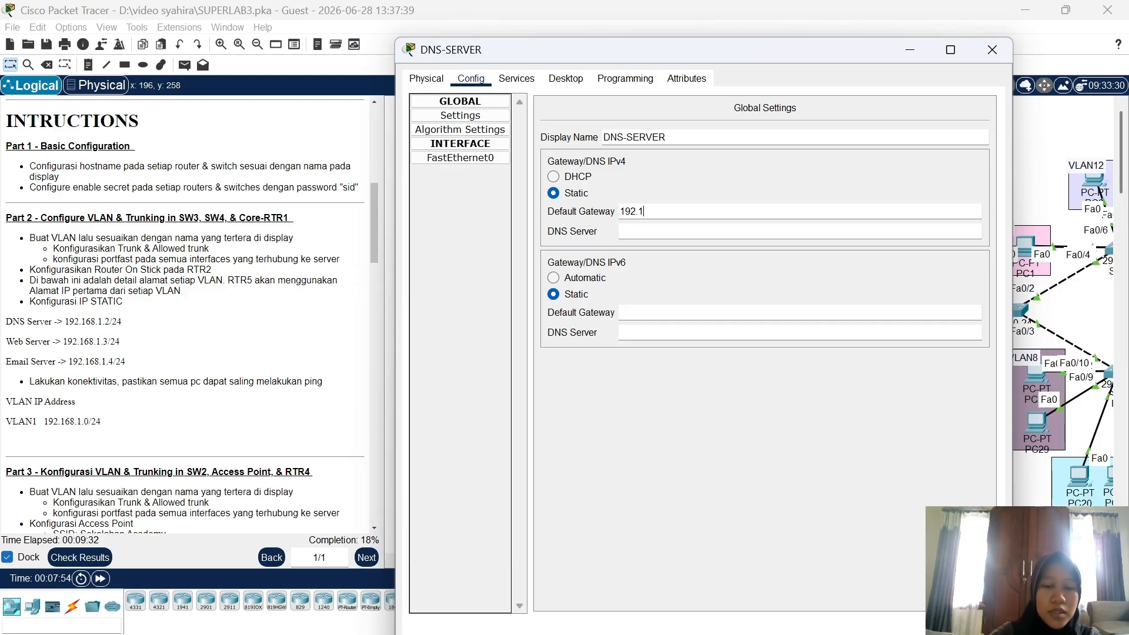
pyautogui.write('68.')
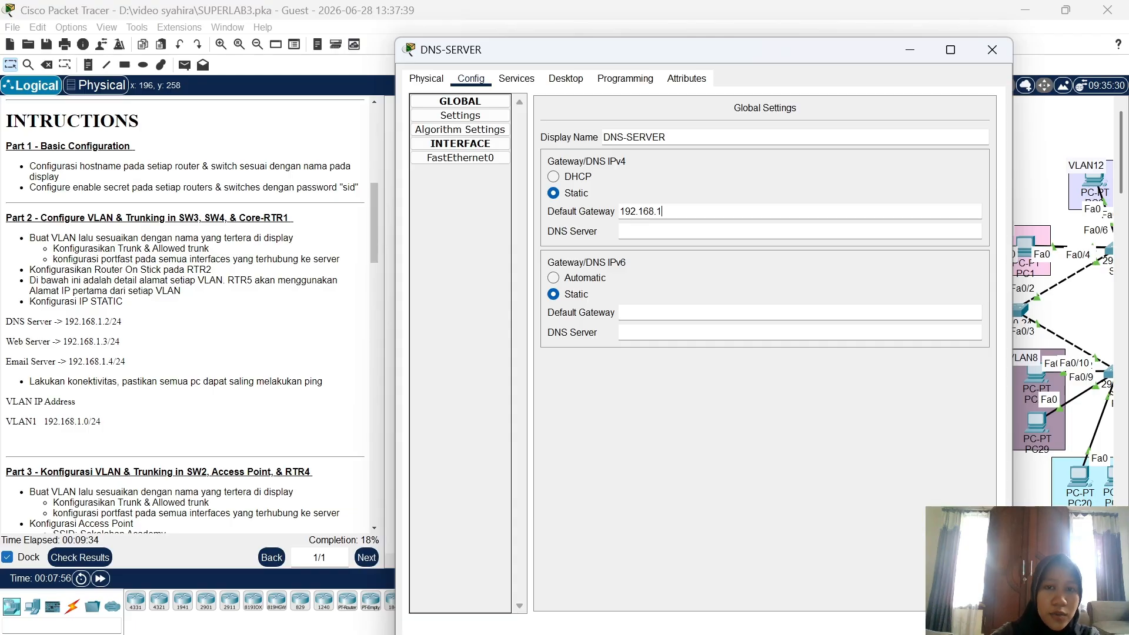
pyautogui.write('1.1')
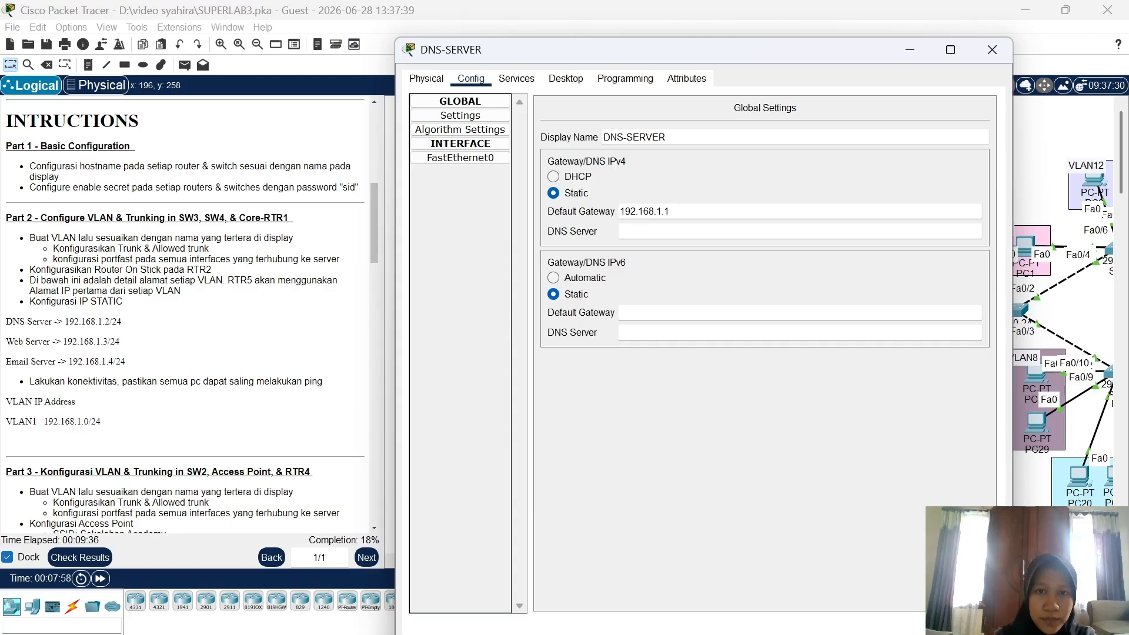
pyautogui.click(623, 231)
pyautogui.write('19')
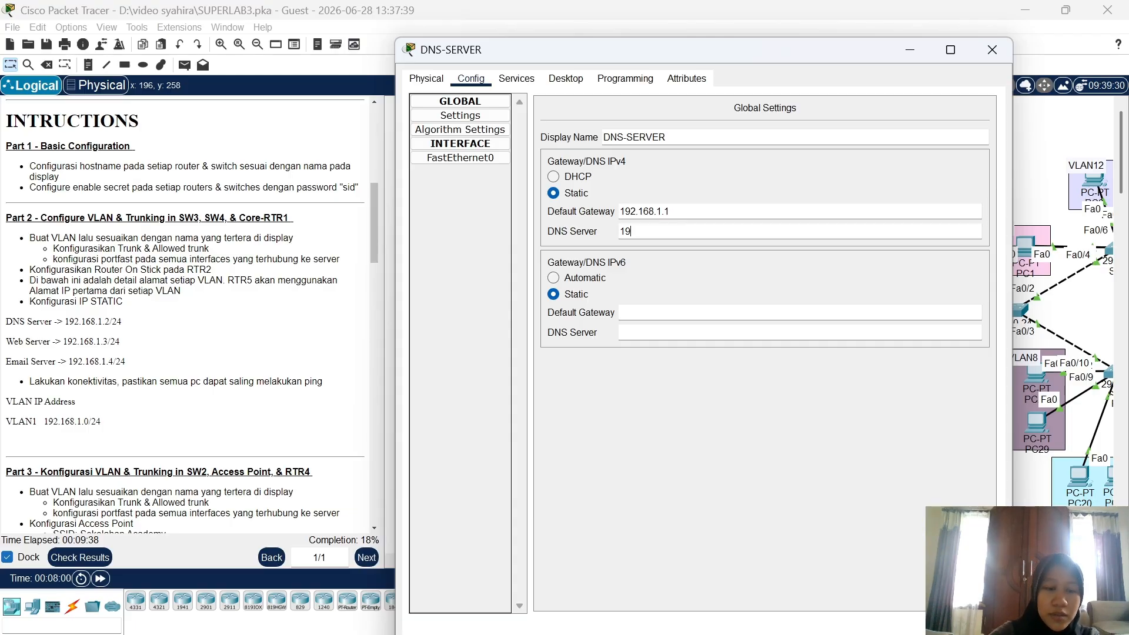
pyautogui.write('2.168')
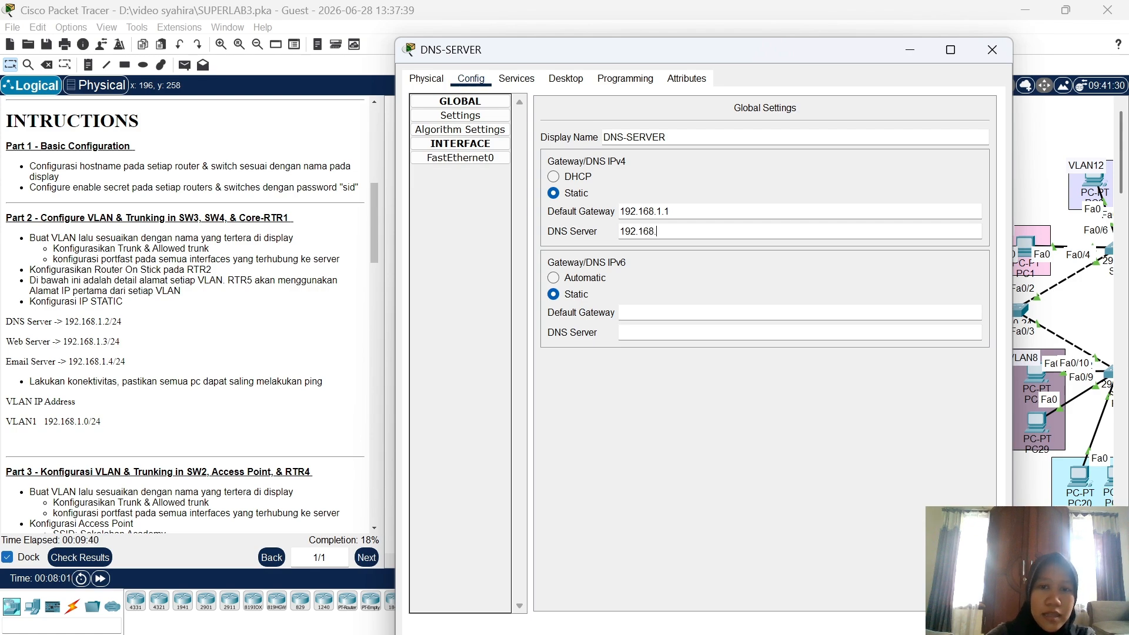
pyautogui.write('.1.1')
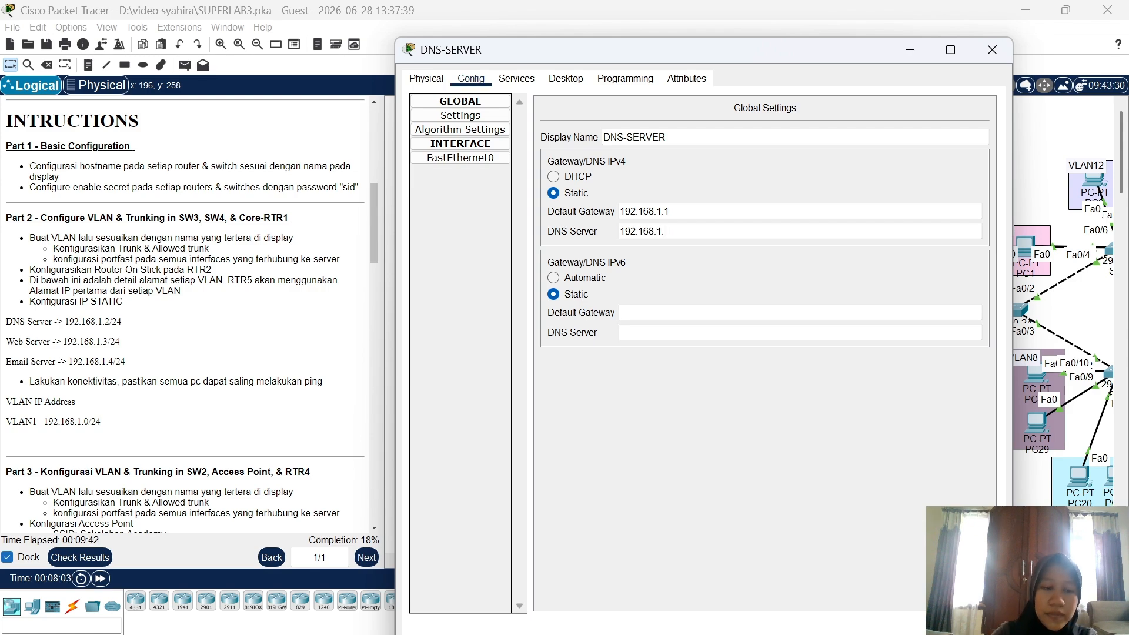
# Give DNS-SERVER's FastEthernet0 static IP 192.168.1.2 with mask 255.255.255.0
pyautogui.click(504, 159)
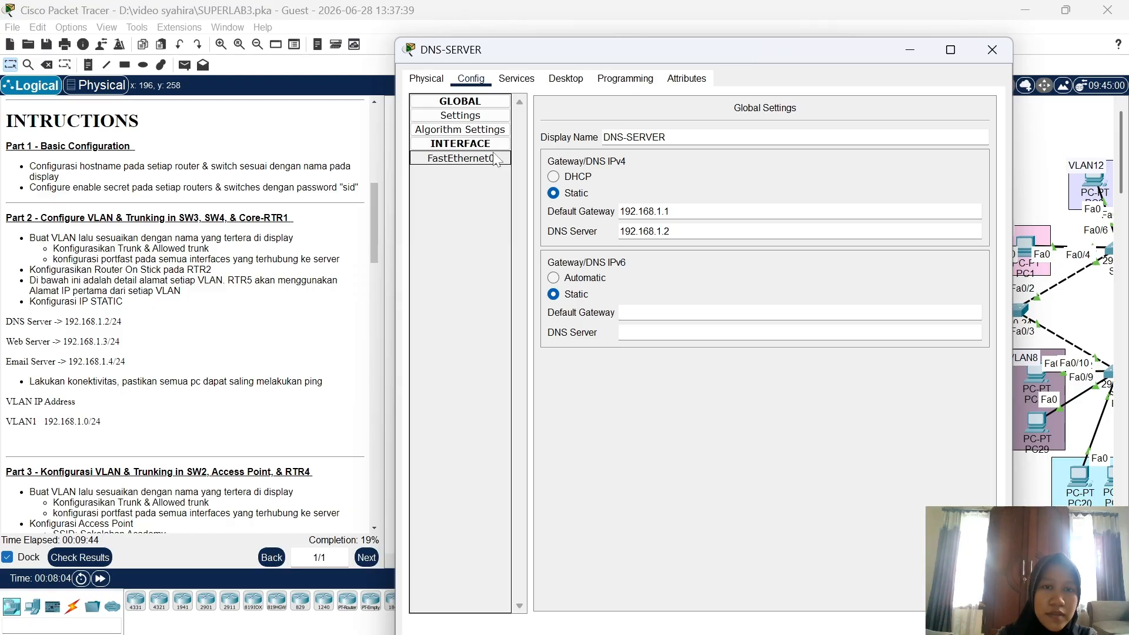
pyautogui.click(782, 224)
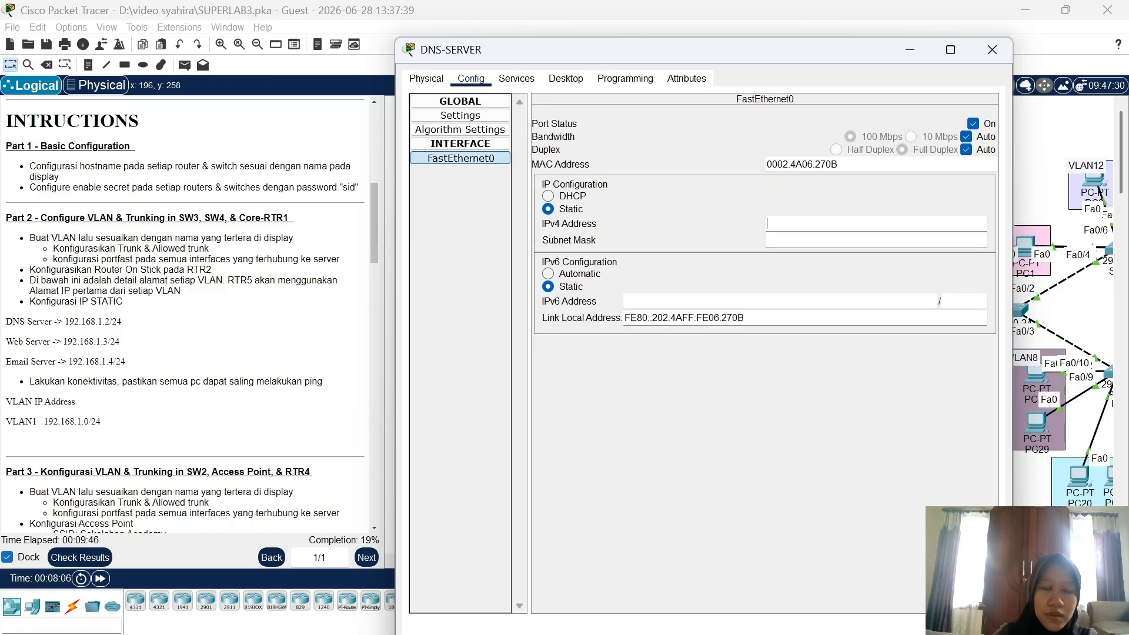
pyautogui.write('192.168.1.2')
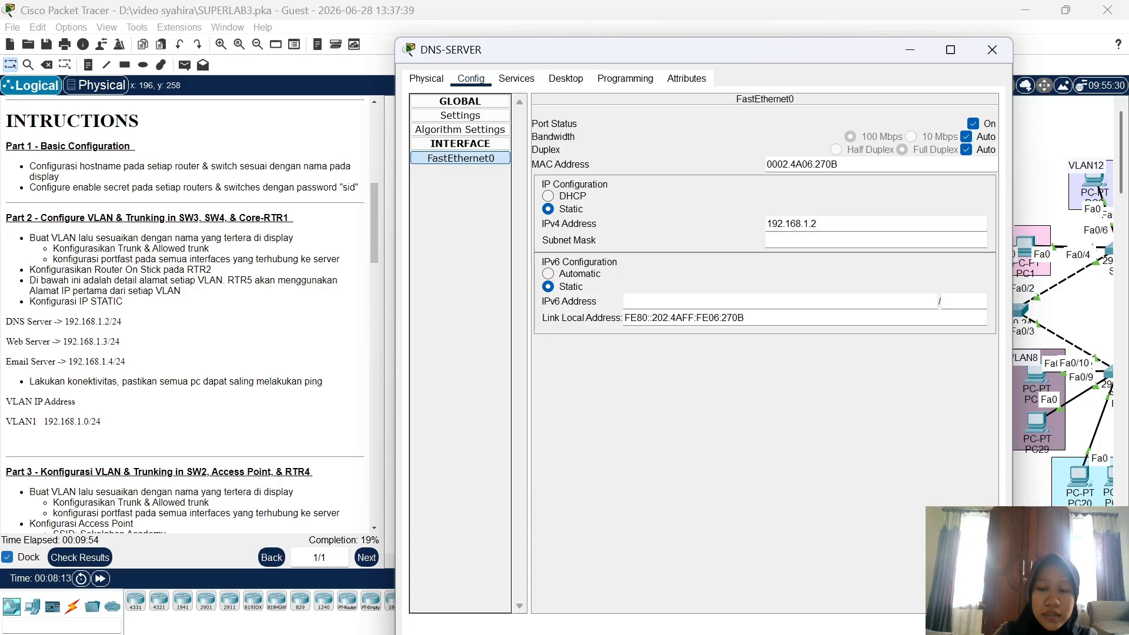
pyautogui.press('Return')
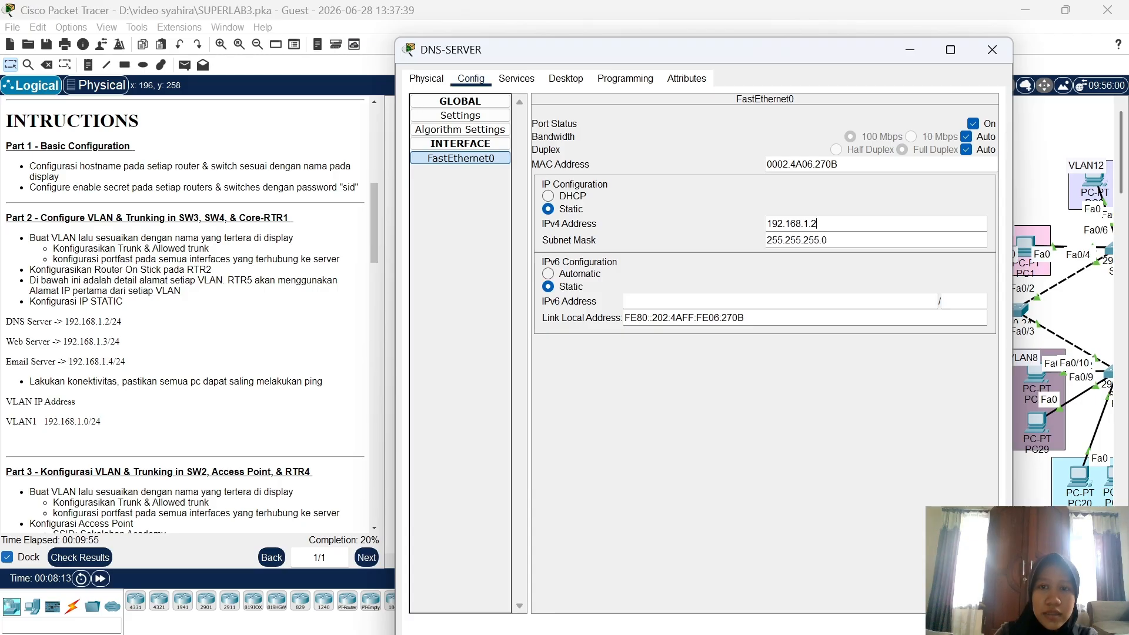
pyautogui.click(985, 58)
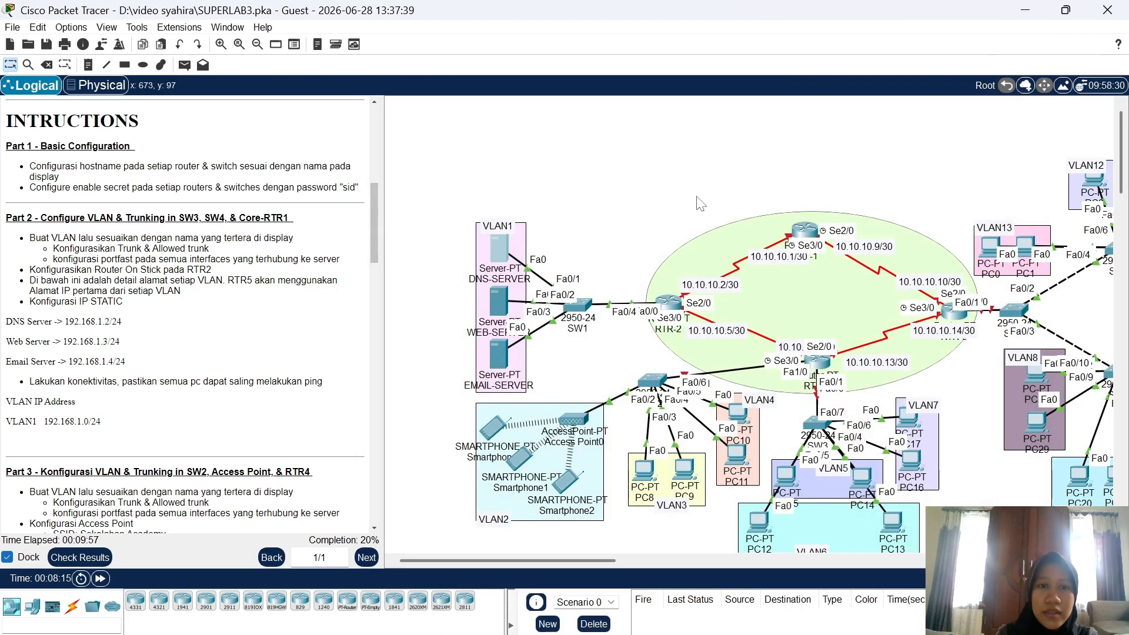
# Set WEB-SERVER's default gateway 192.168.1.1 and DNS server 192.168.1.2
pyautogui.click(501, 304)
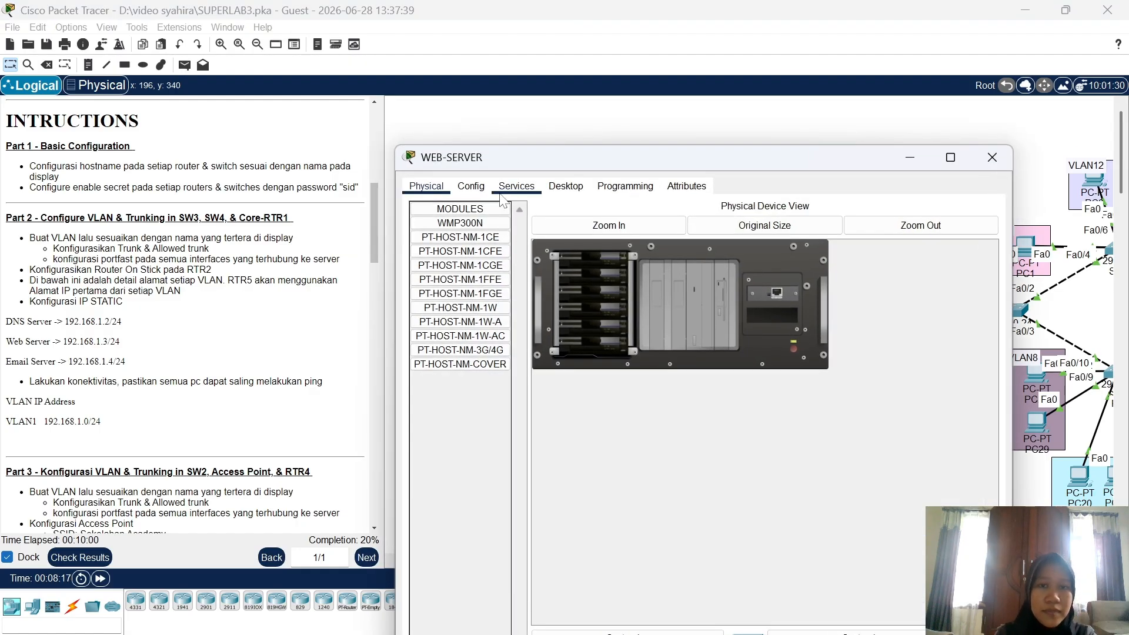
pyautogui.click(471, 187)
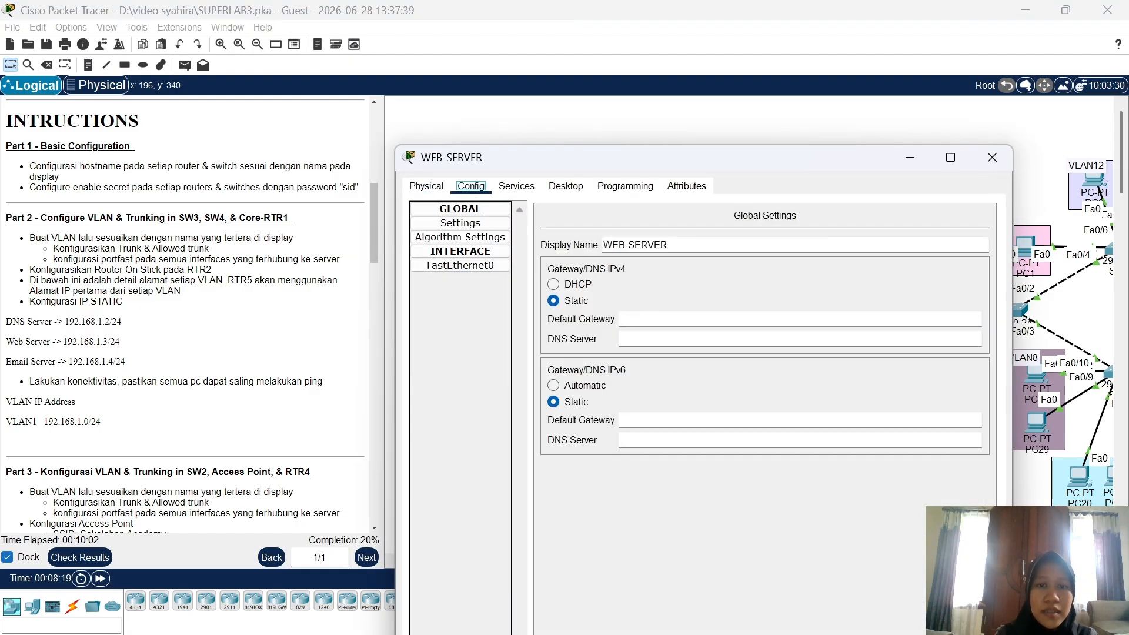
pyautogui.click(635, 320)
pyautogui.write('192')
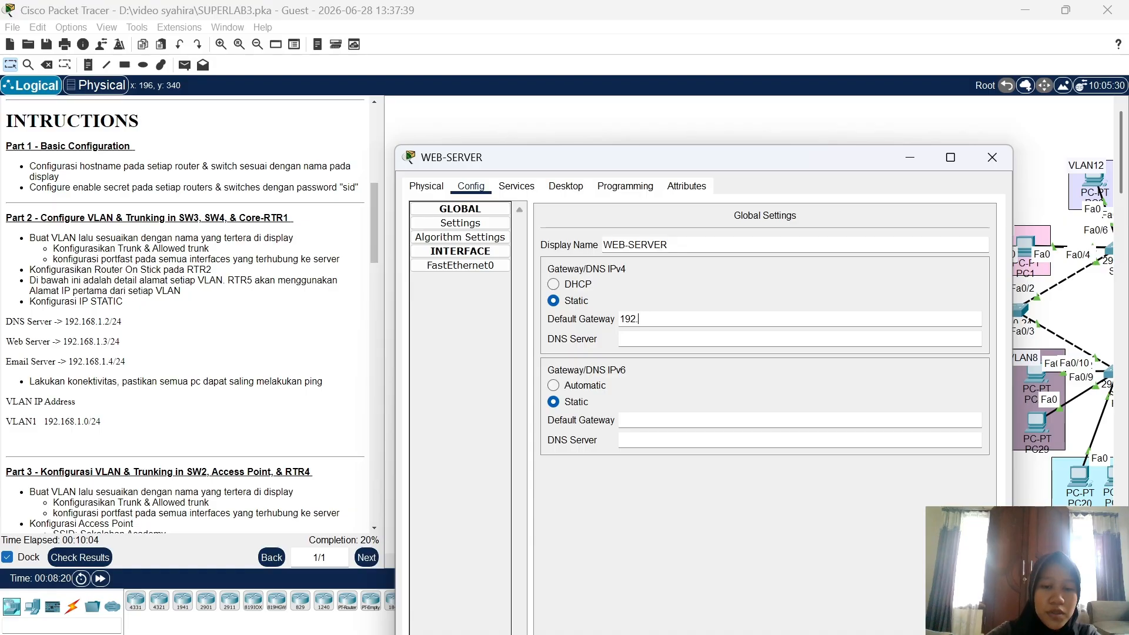
pyautogui.write('.168.1.1')
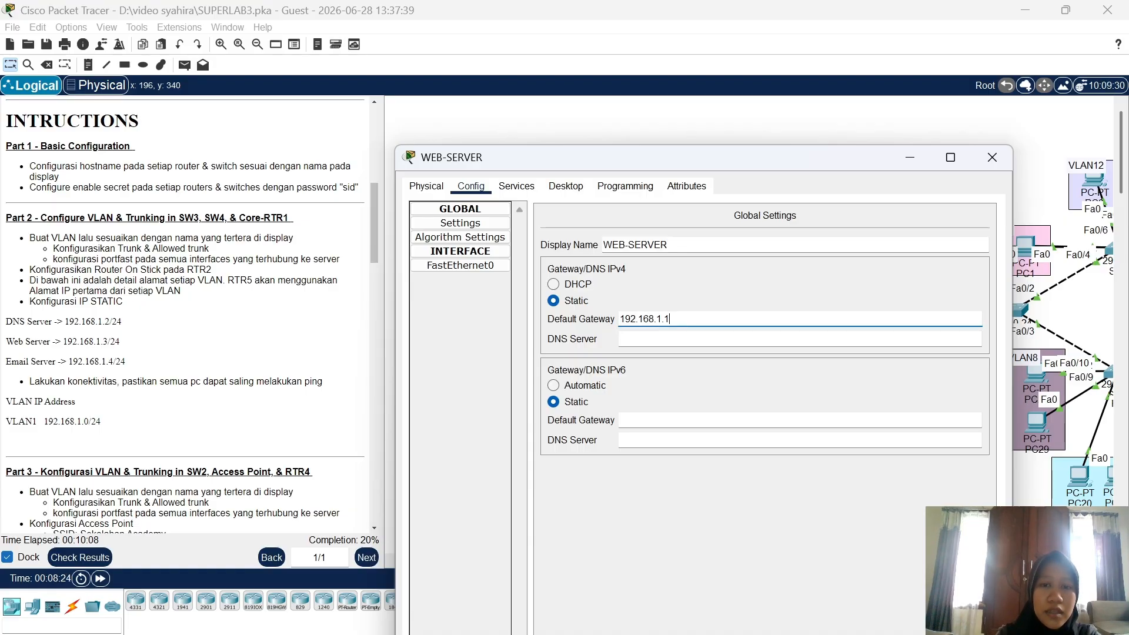
pyautogui.click(621, 338)
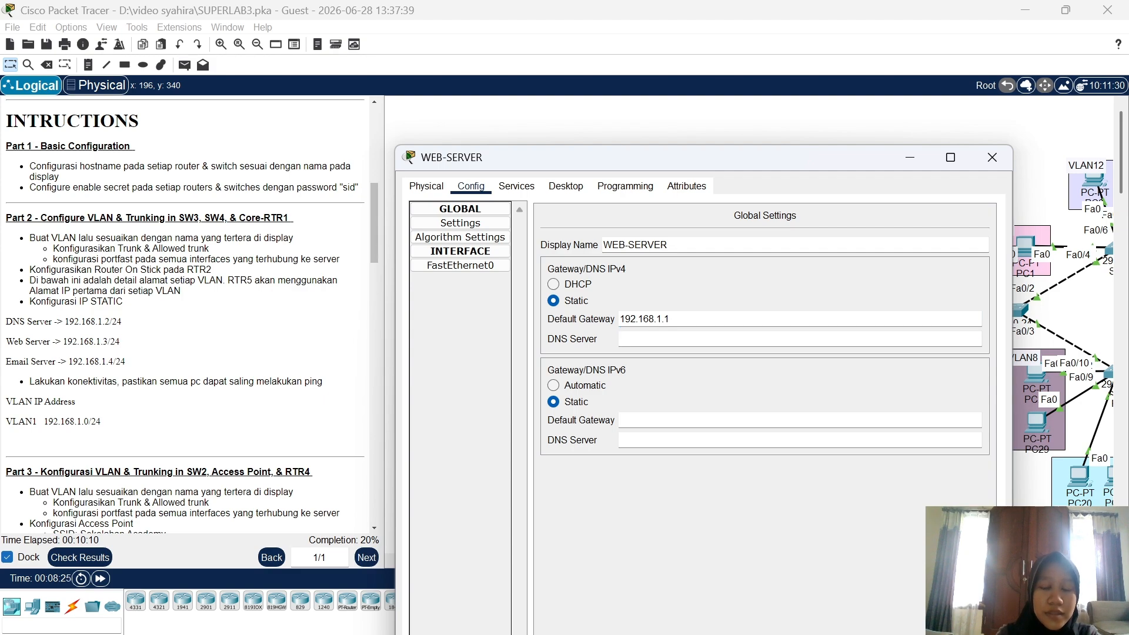
pyautogui.write('192.168')
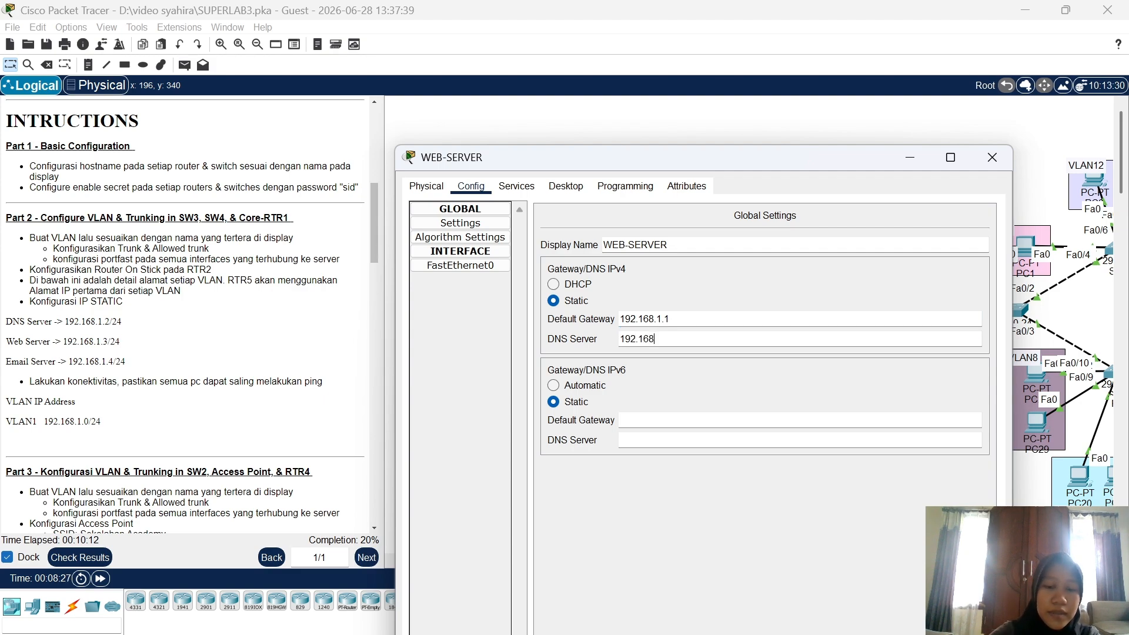
pyautogui.write('.1.')
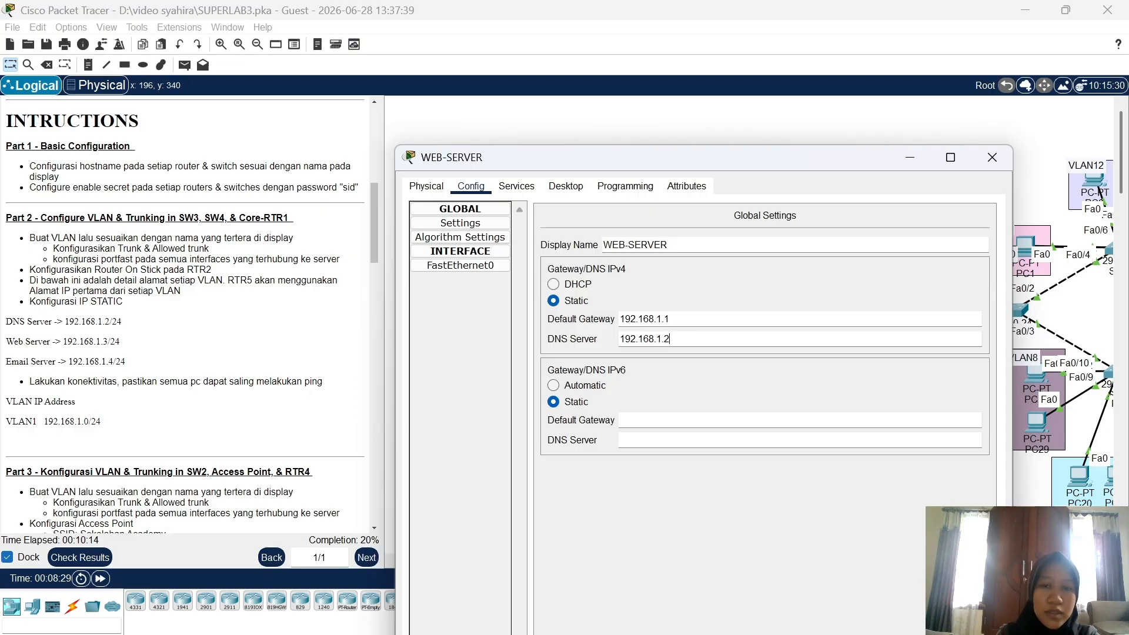
pyautogui.write('2')
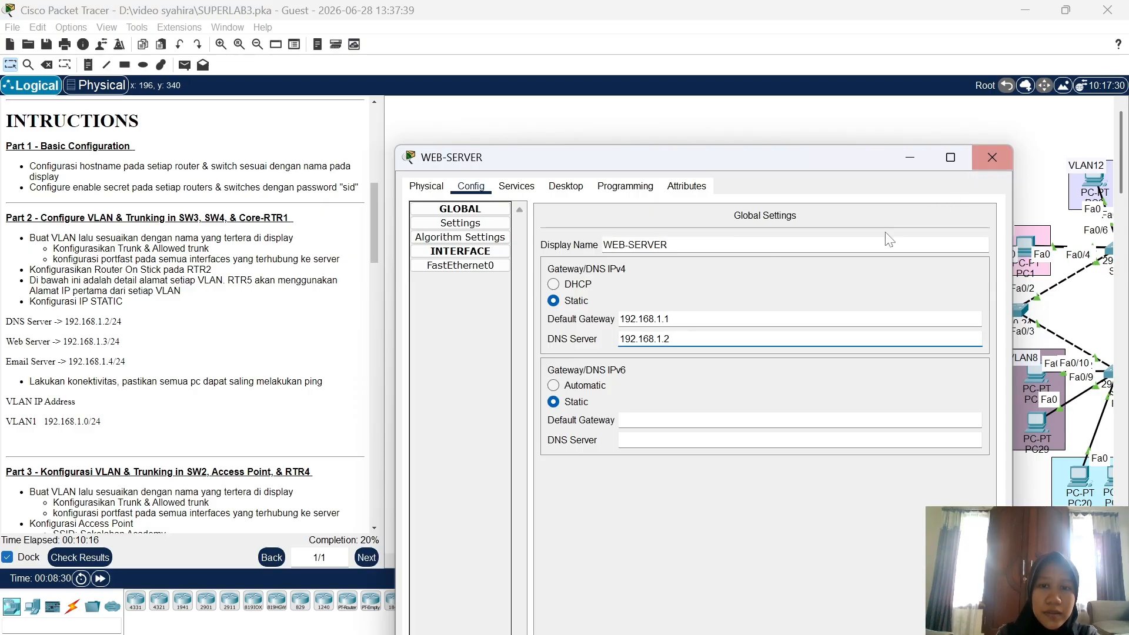
# Give WEB-SERVER's FastEthernet0 static IP 192.168.1.3 with mask 255.255.255.0
pyautogui.click(497, 266)
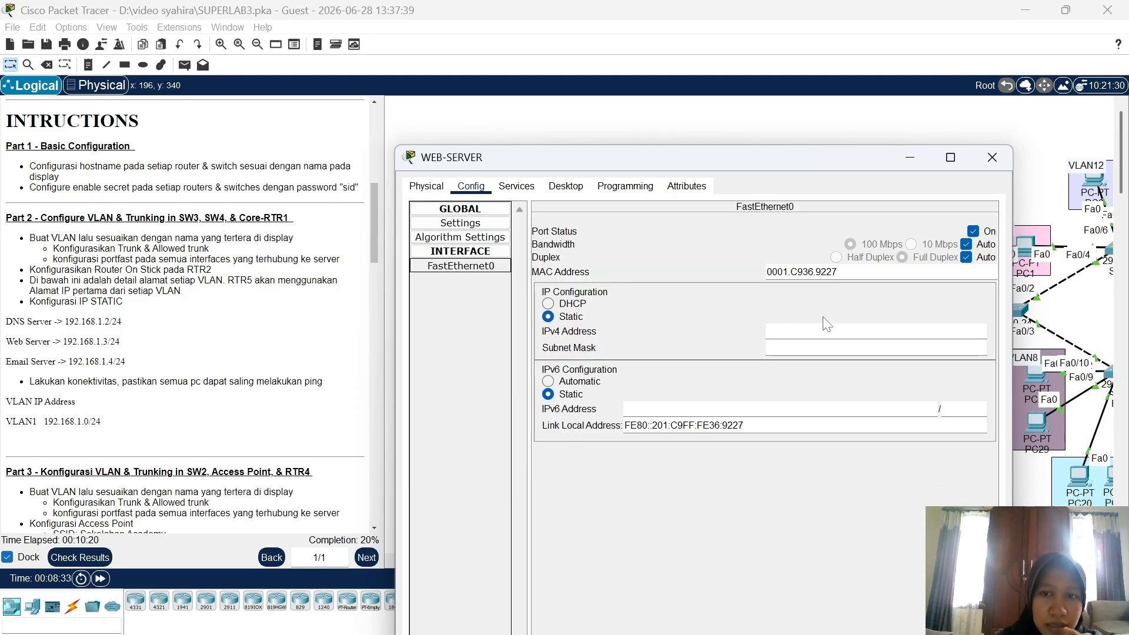
pyautogui.click(786, 331)
pyautogui.write('192')
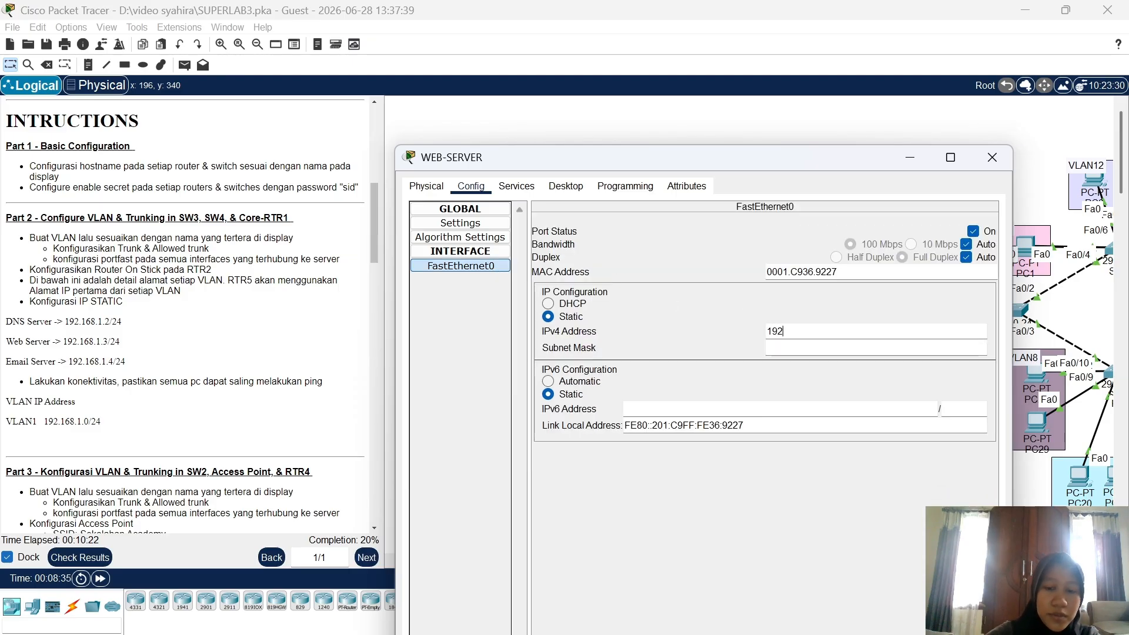
pyautogui.write('.168.1.3')
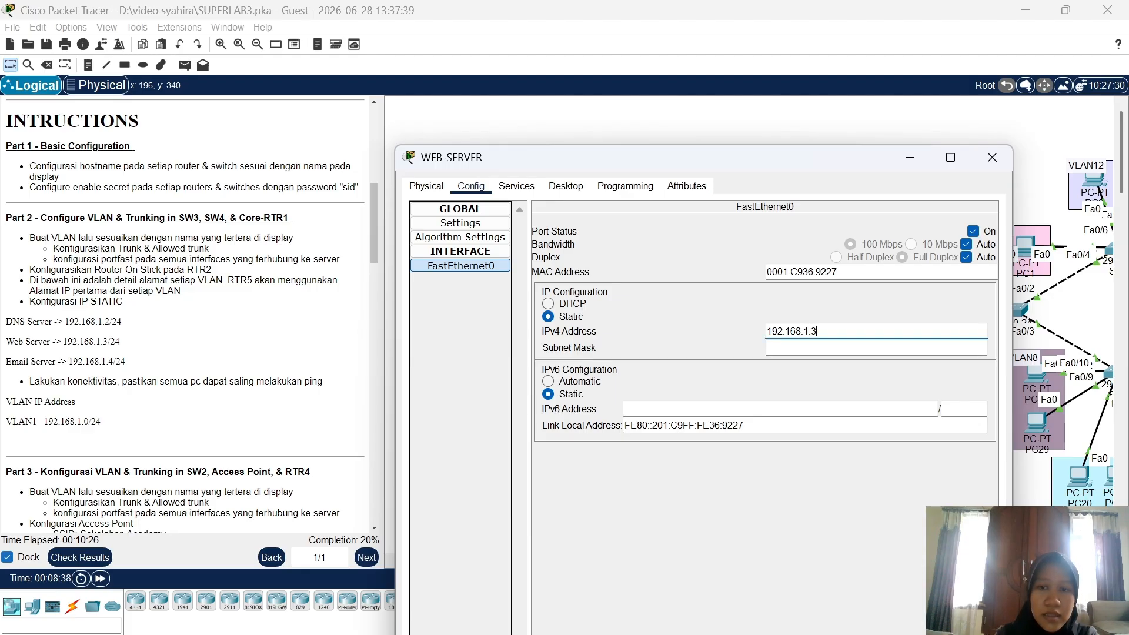
pyautogui.doubleClick(813, 347)
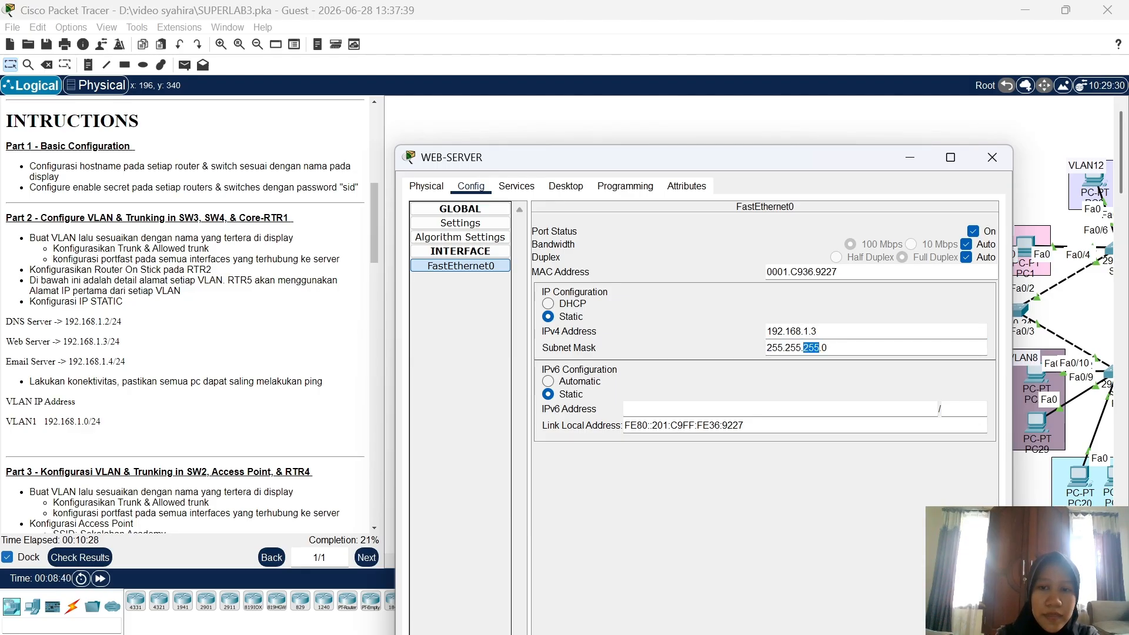
pyautogui.click(853, 348)
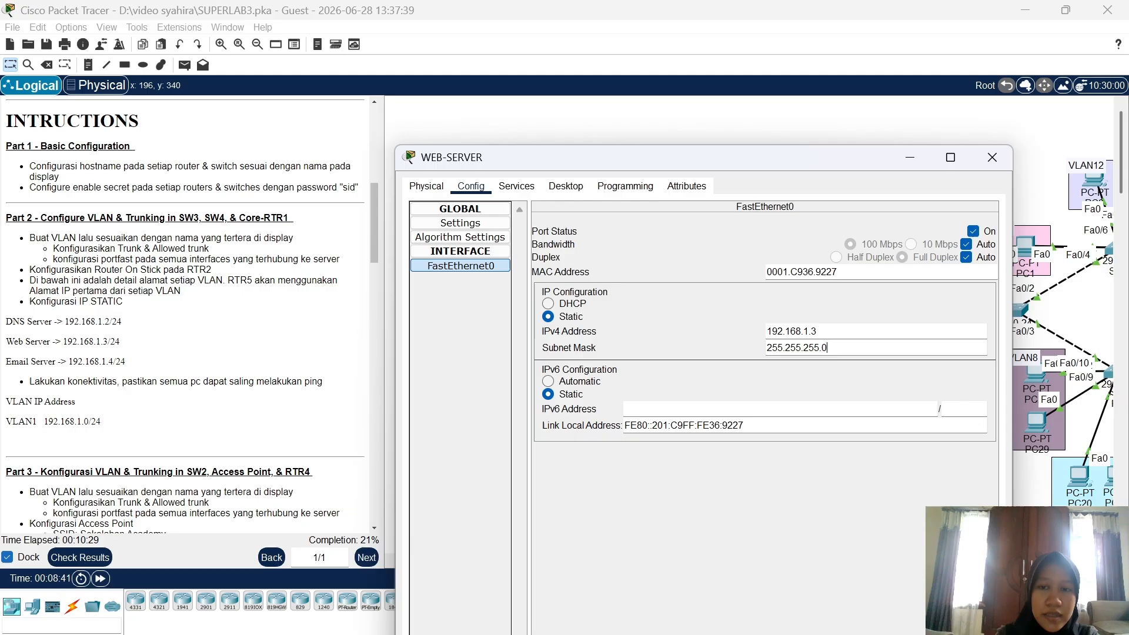
pyautogui.click(994, 158)
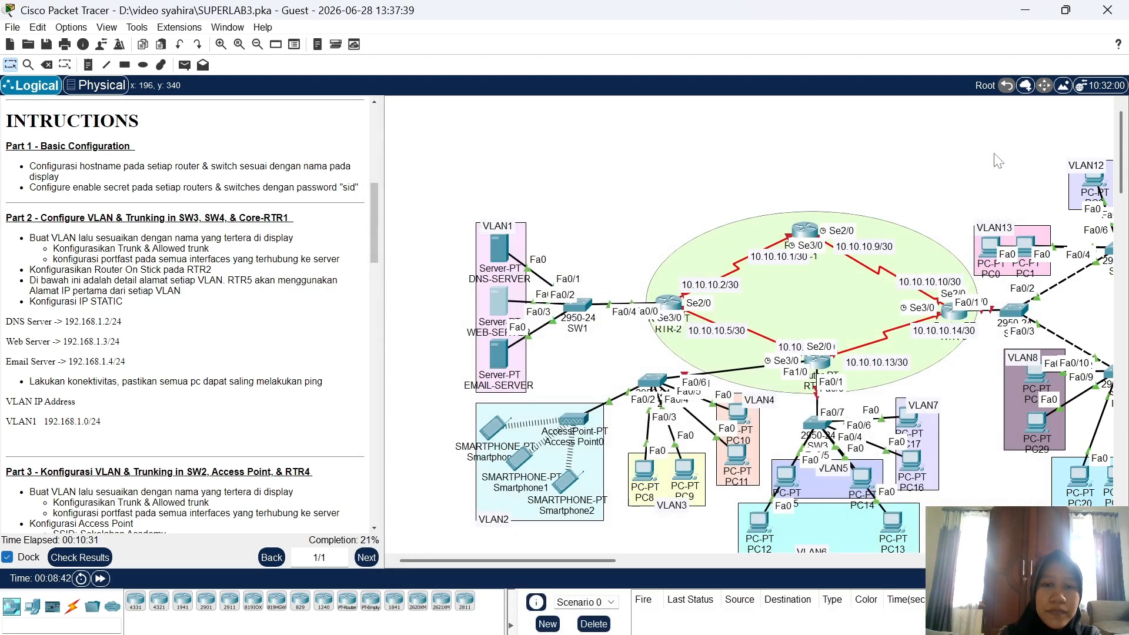
# Set EMAIL-SERVER's default gateway 192.168.1.1 and DNS server 192.168.1.2
pyautogui.click(500, 355)
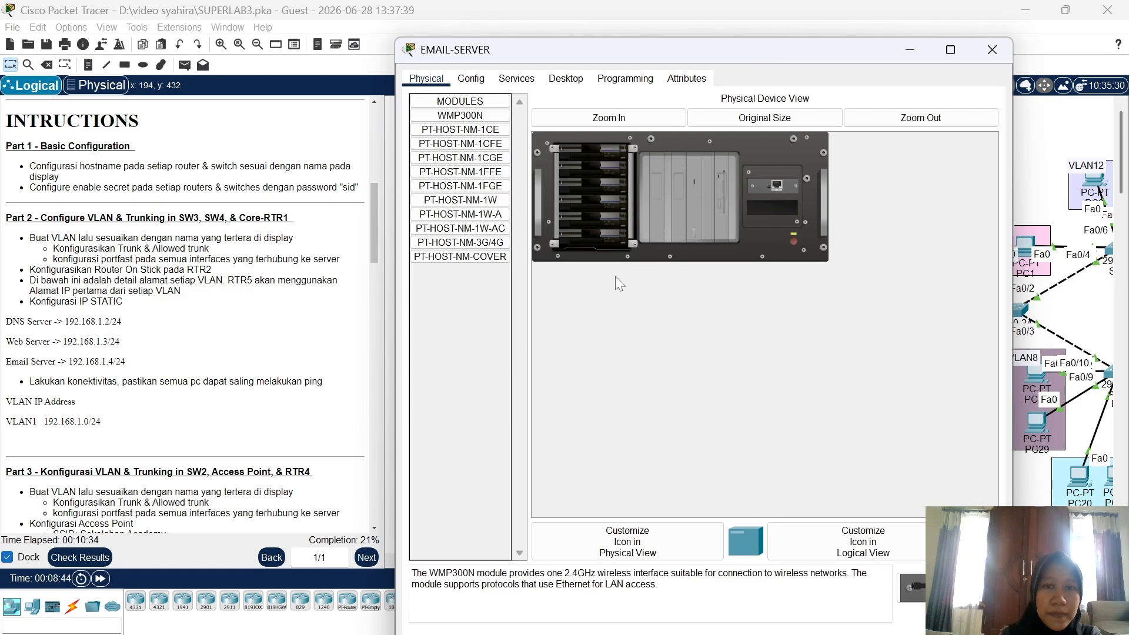
pyautogui.click(481, 83)
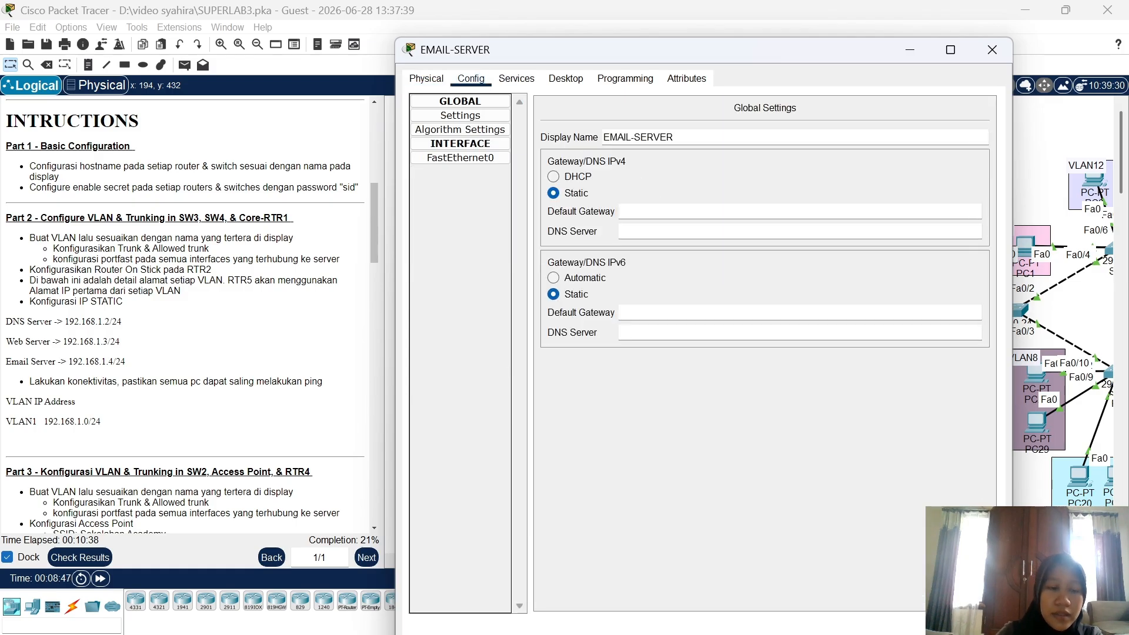
pyautogui.write('192.168')
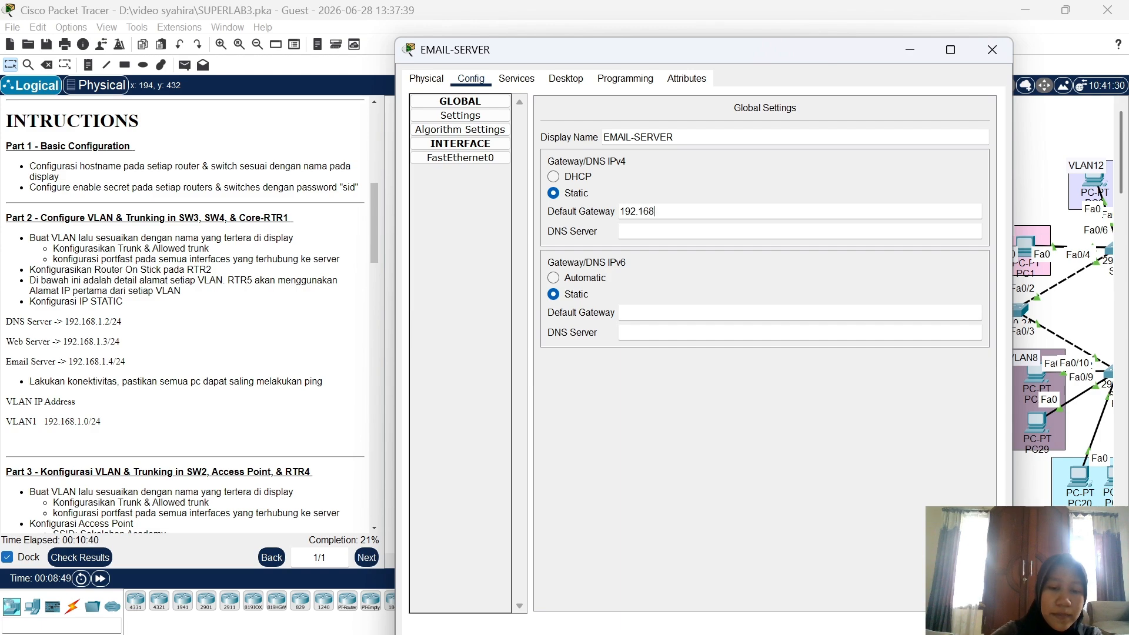
pyautogui.write('.1.1')
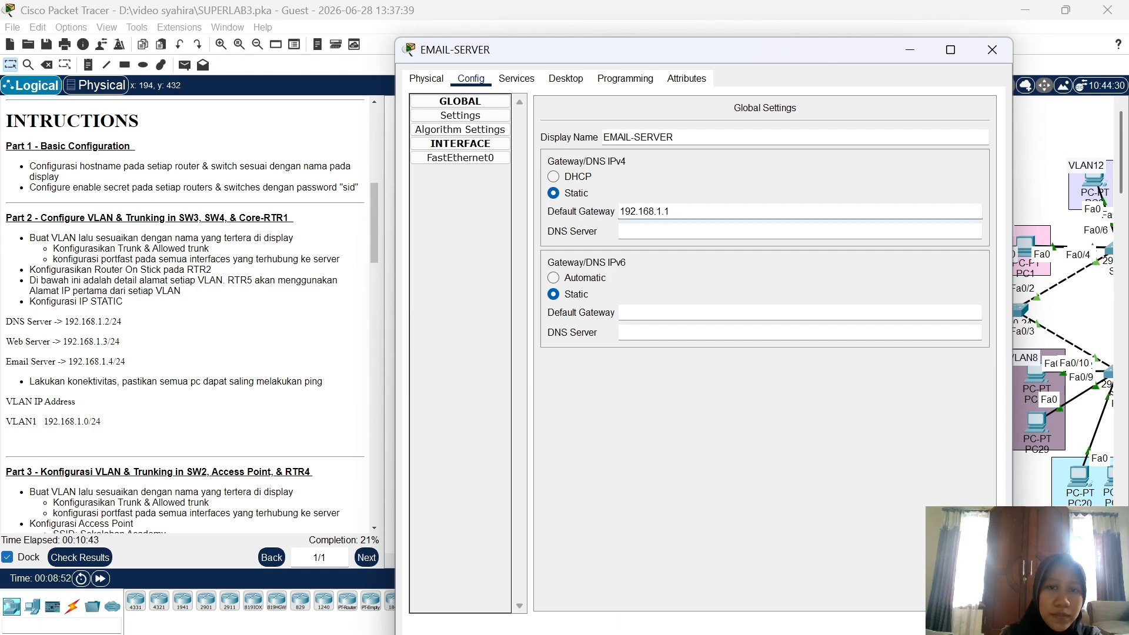
pyautogui.press('Tab')
pyautogui.write('1')
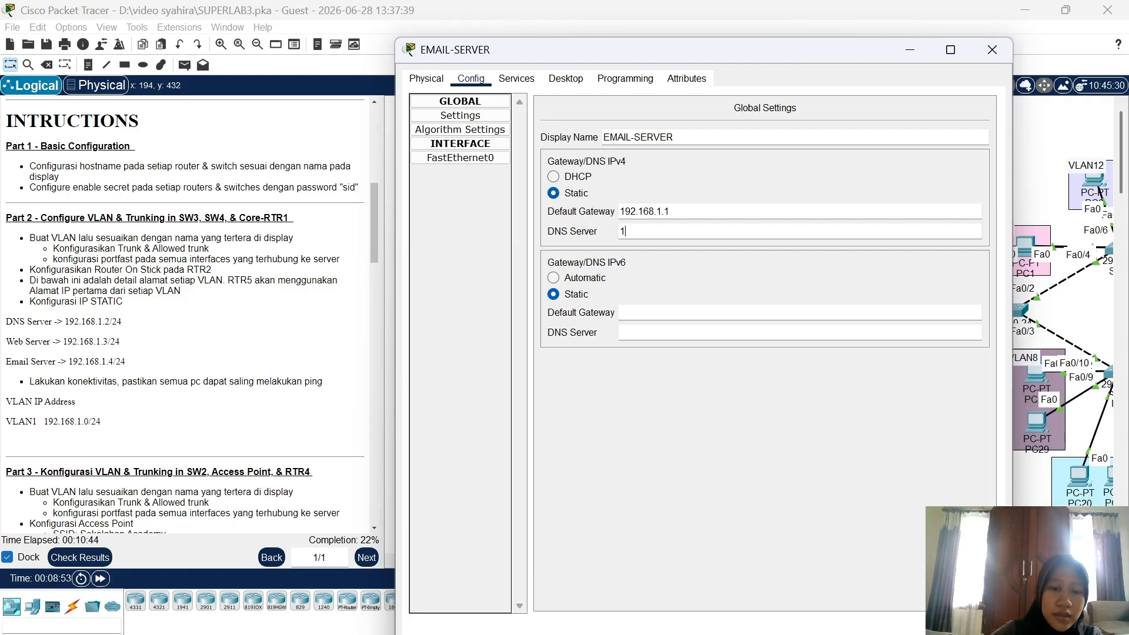
pyautogui.write('92.168.1.2')
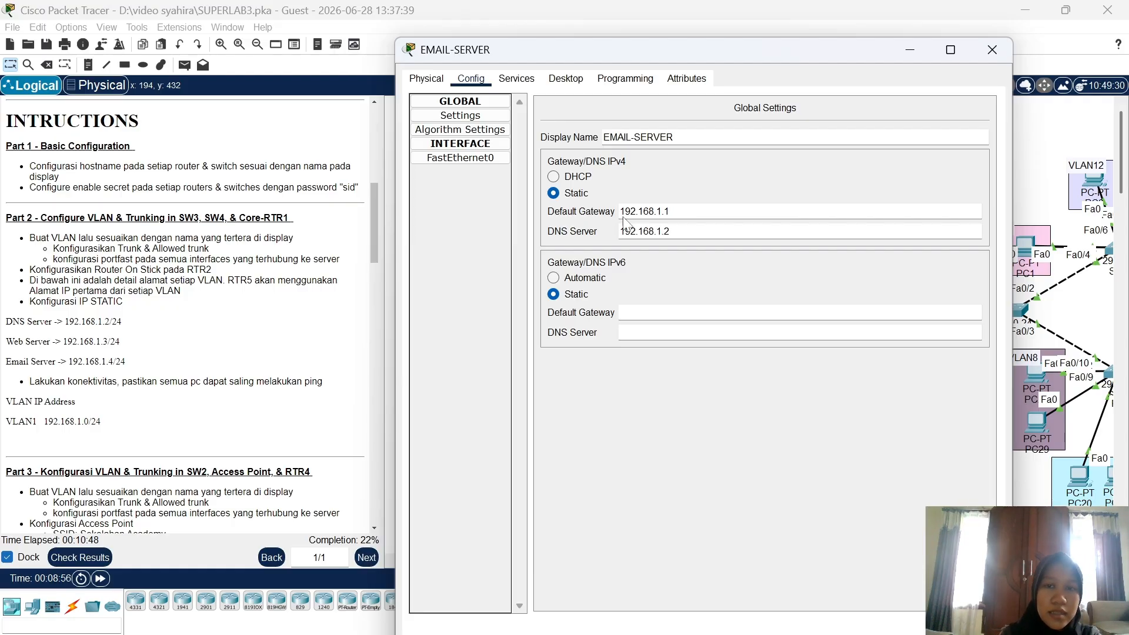
# Give EMAIL-SERVER's FastEthernet0 static IP 192.168.1.4 with mask 255.255.255.0
pyautogui.click(486, 160)
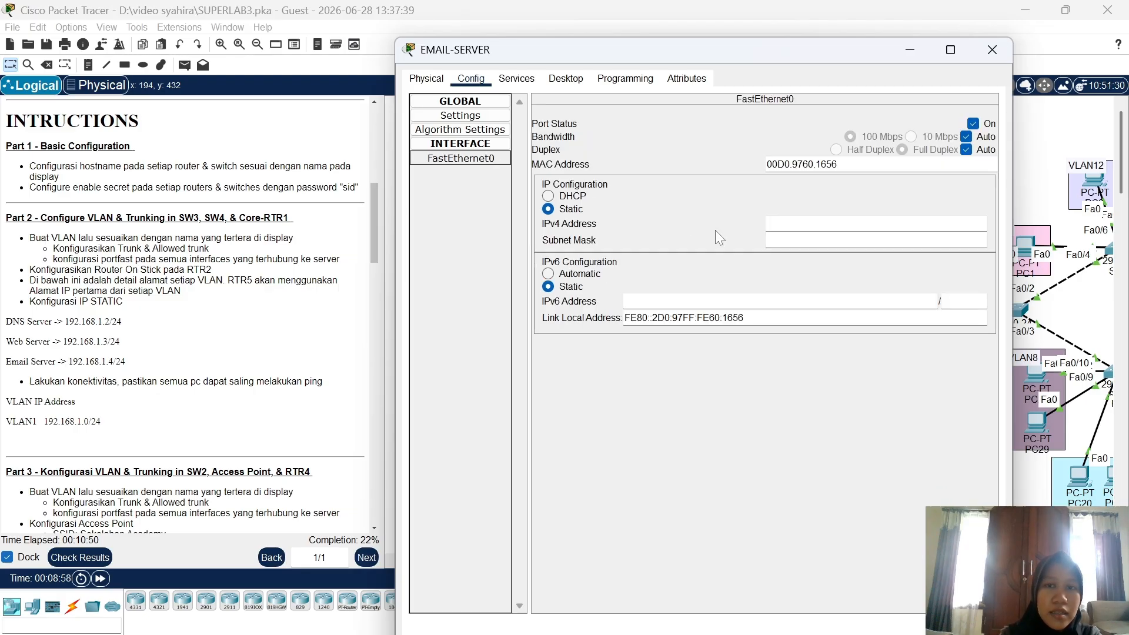
pyautogui.click(791, 224)
pyautogui.write('19')
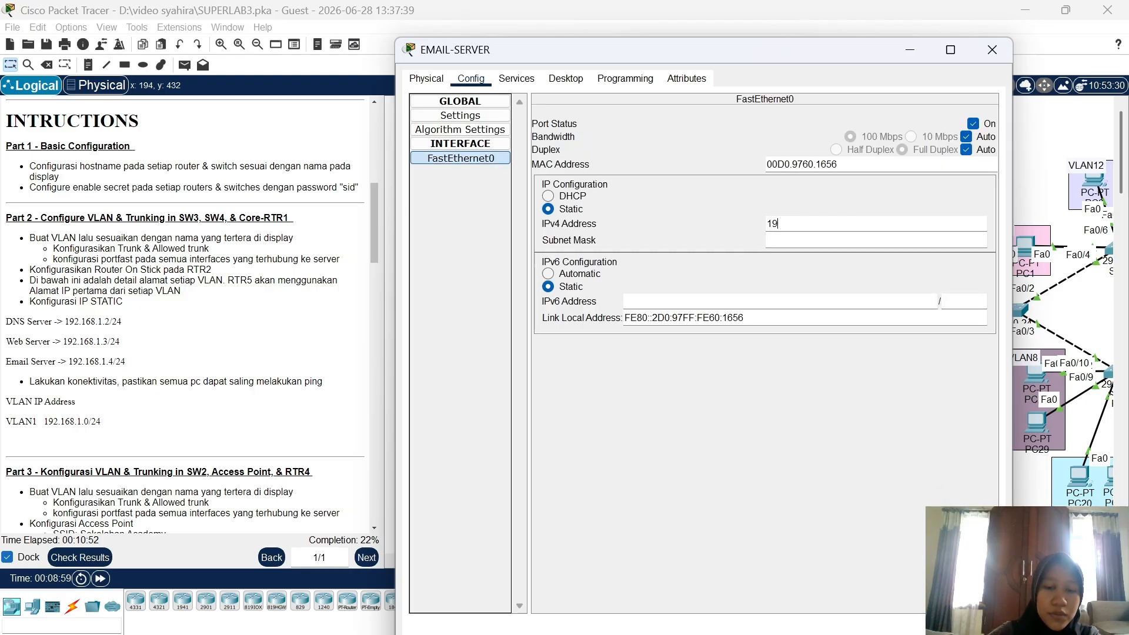
pyautogui.write('2.168')
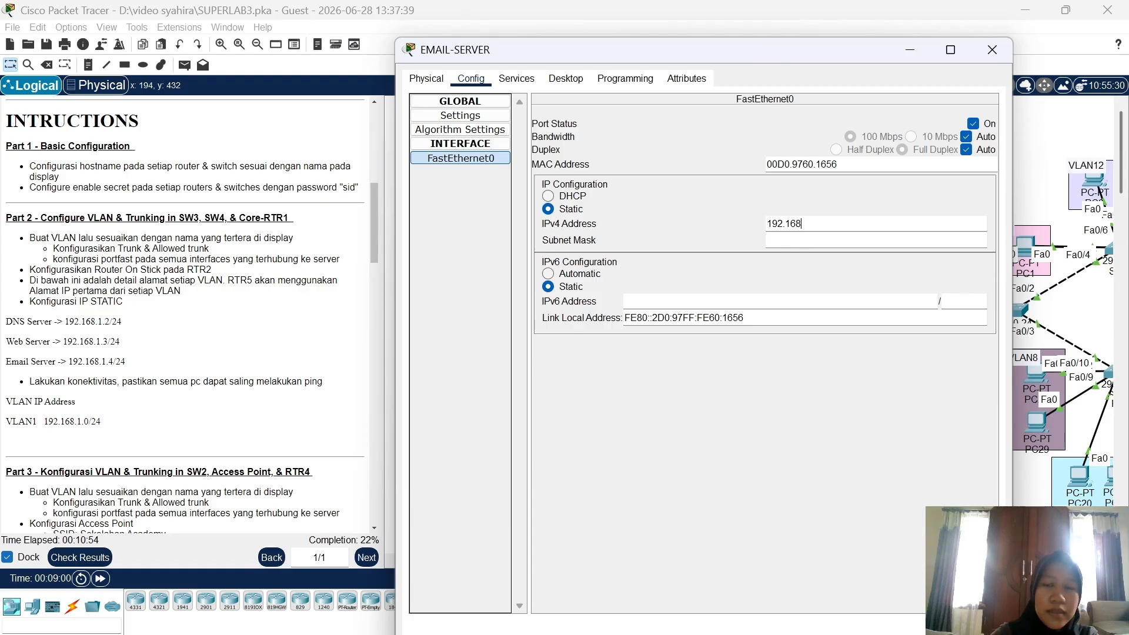
pyautogui.write('.')
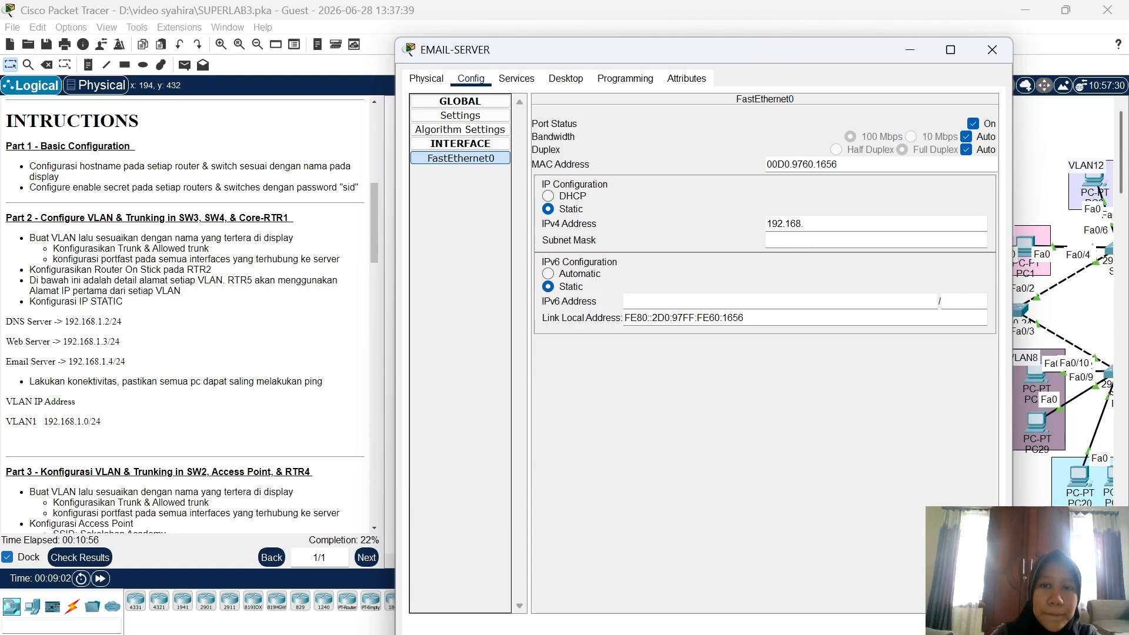
pyautogui.write('1')
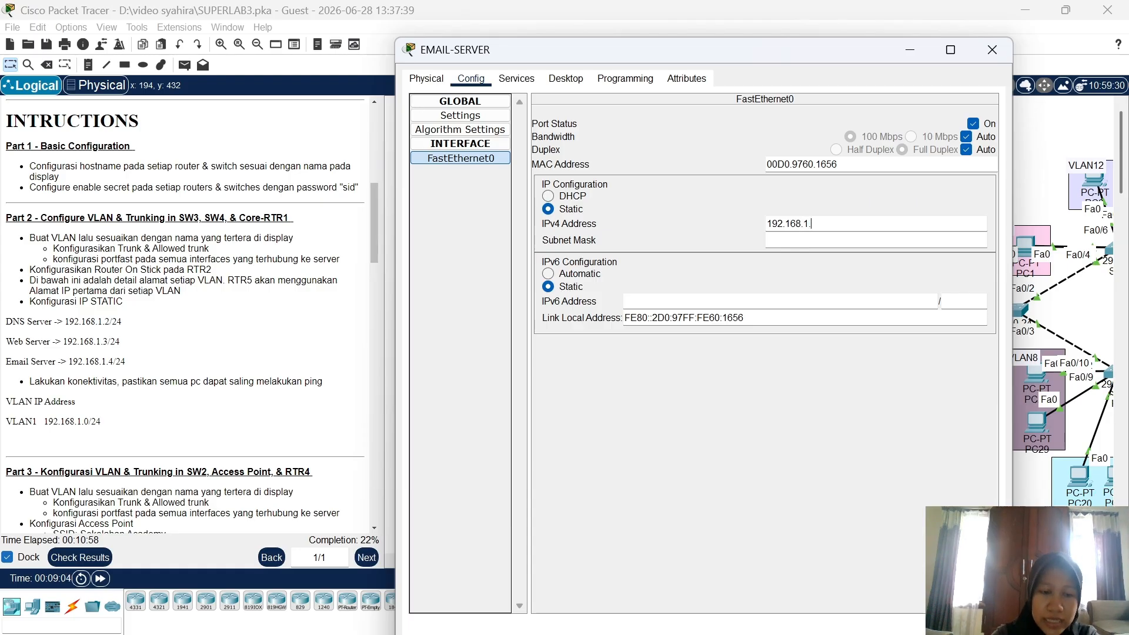
pyautogui.write('.4')
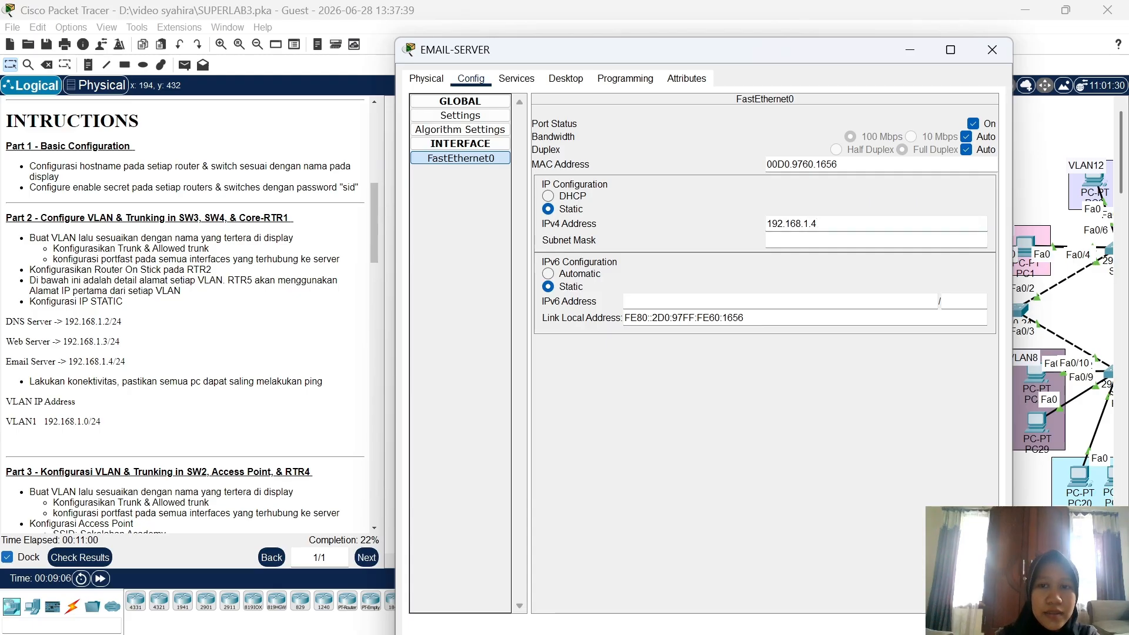
pyautogui.press('Tab')
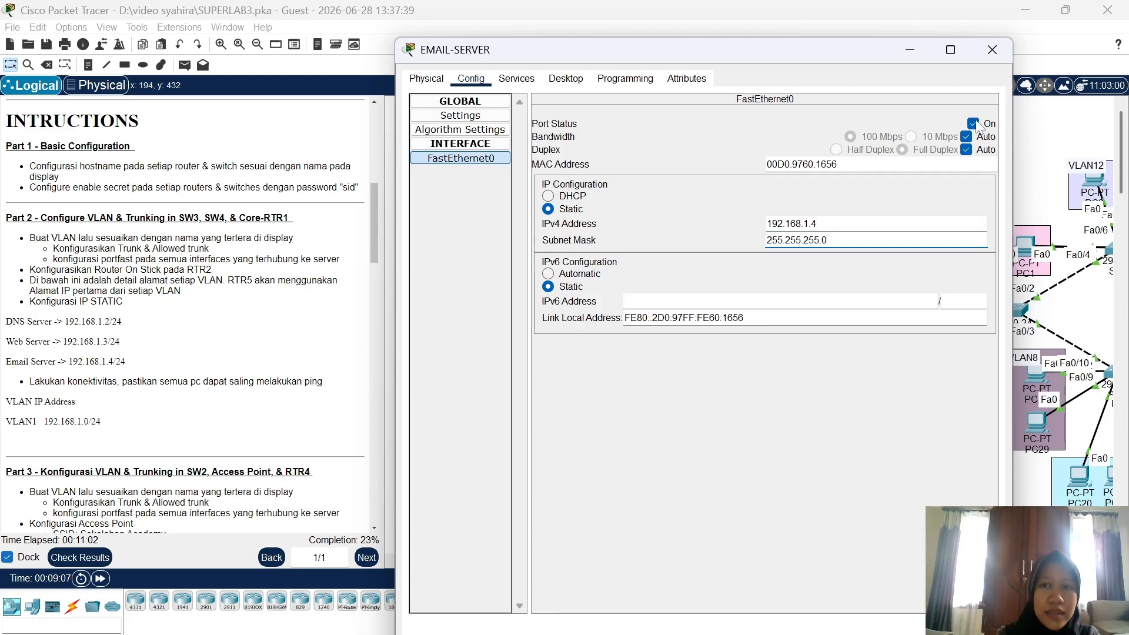
pyautogui.click(992, 49)
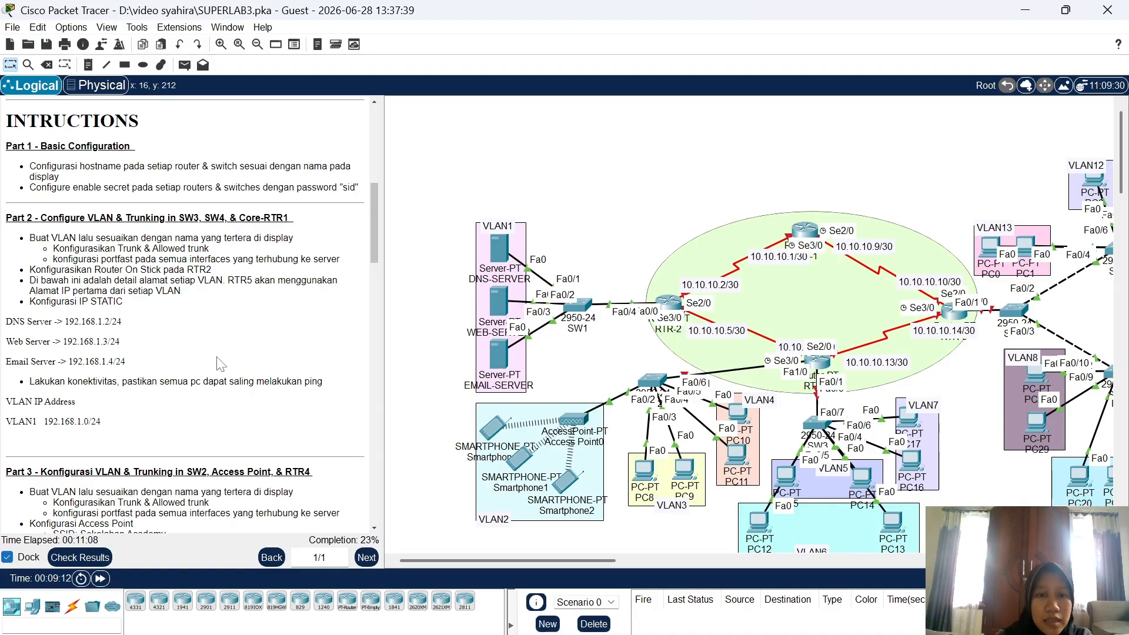
# Send a simple PDU from DNS-SERVER to WEB-SERVER, then delete the successful result and scroll the instructions to Part 3
pyautogui.click(184, 66)
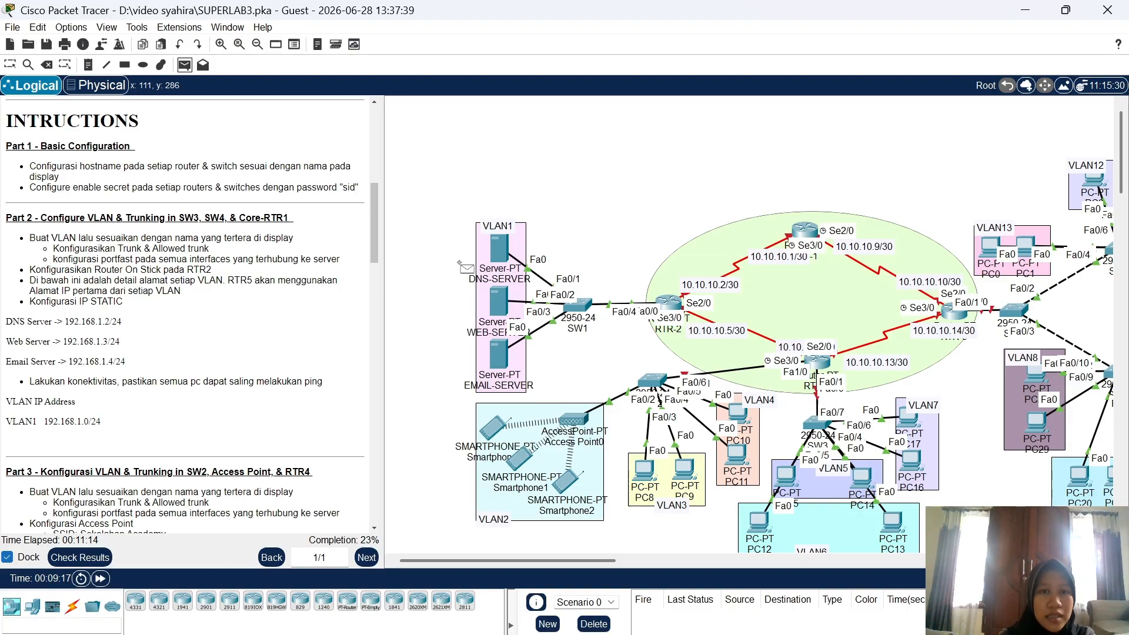
pyautogui.click(498, 247)
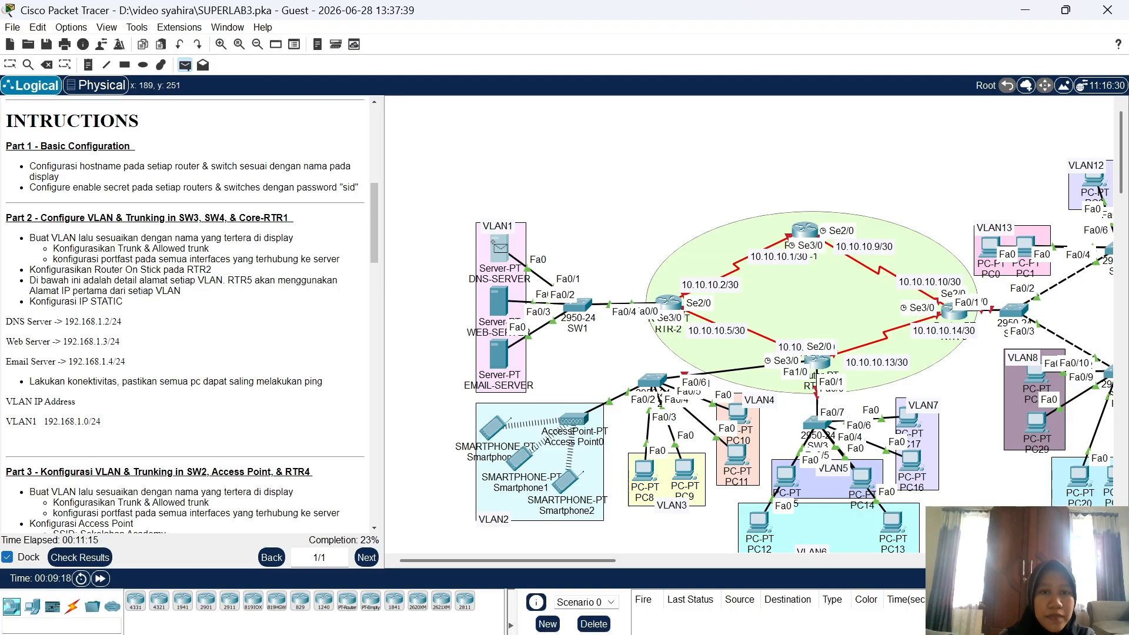
pyautogui.click(492, 300)
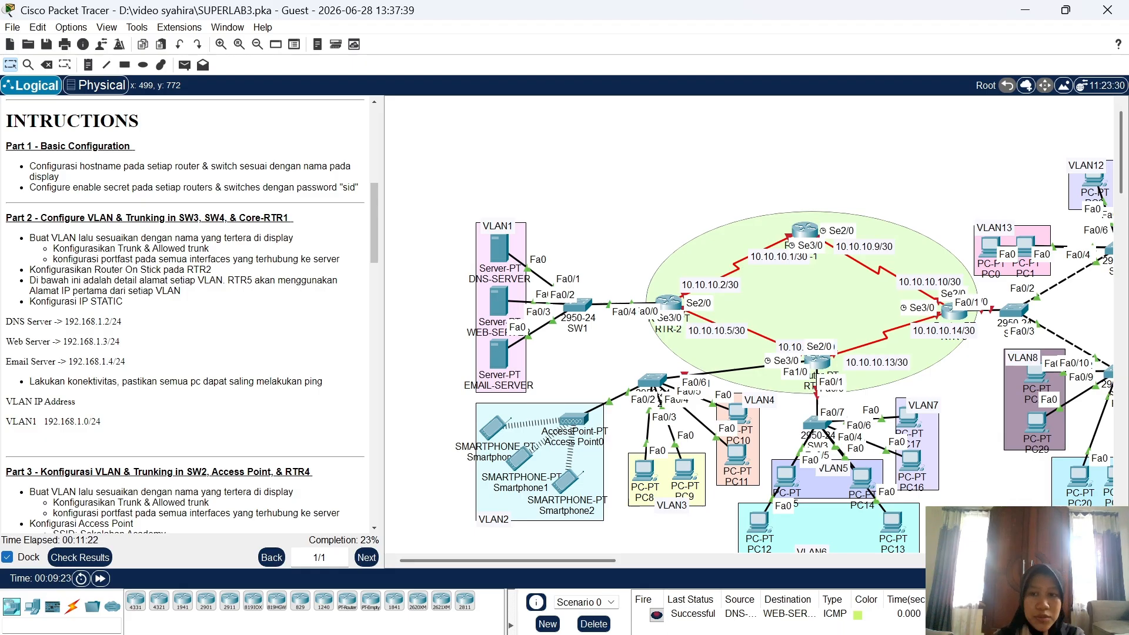
pyautogui.click(593, 624)
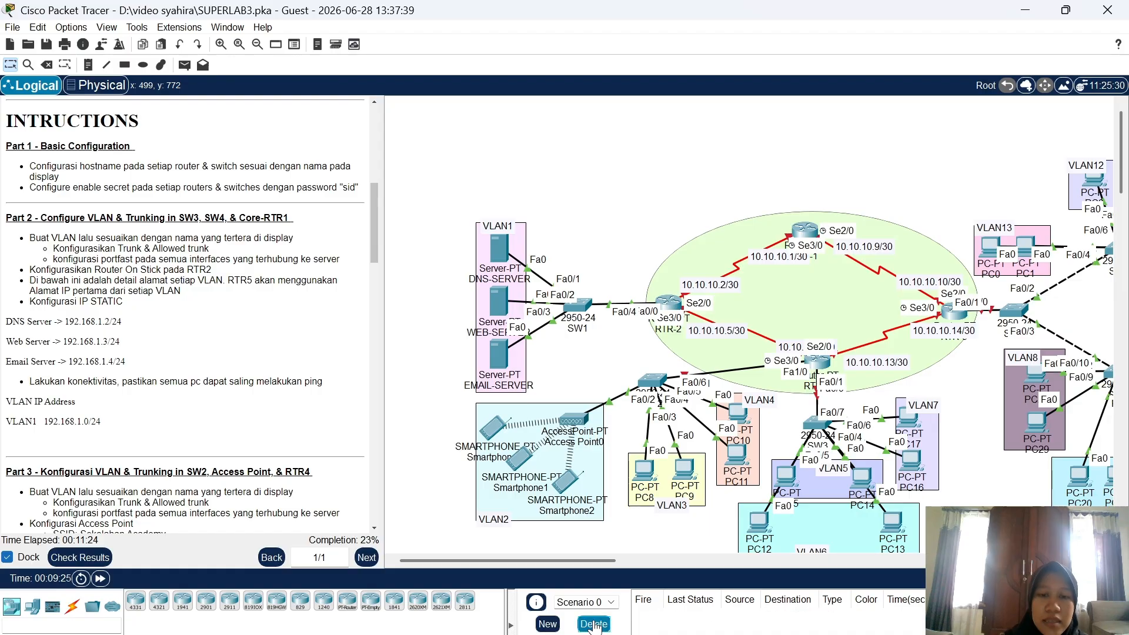
pyautogui.scroll(-8, 180, 399)
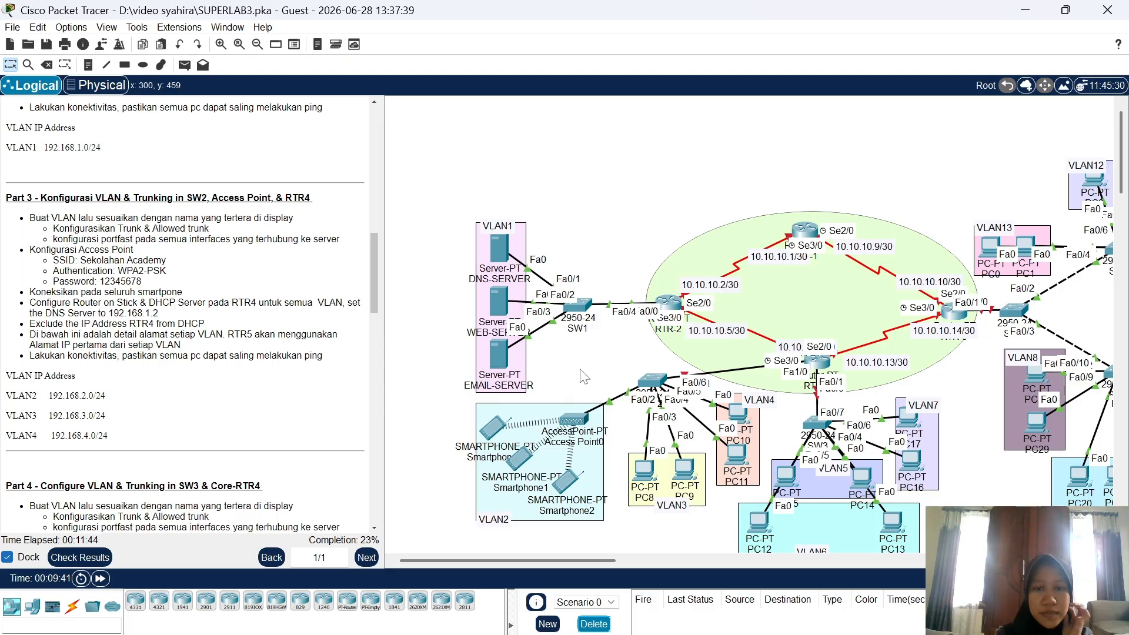
# In SW2's CLI, create VLAN 2 and name it VLAN2
pyautogui.click(653, 386)
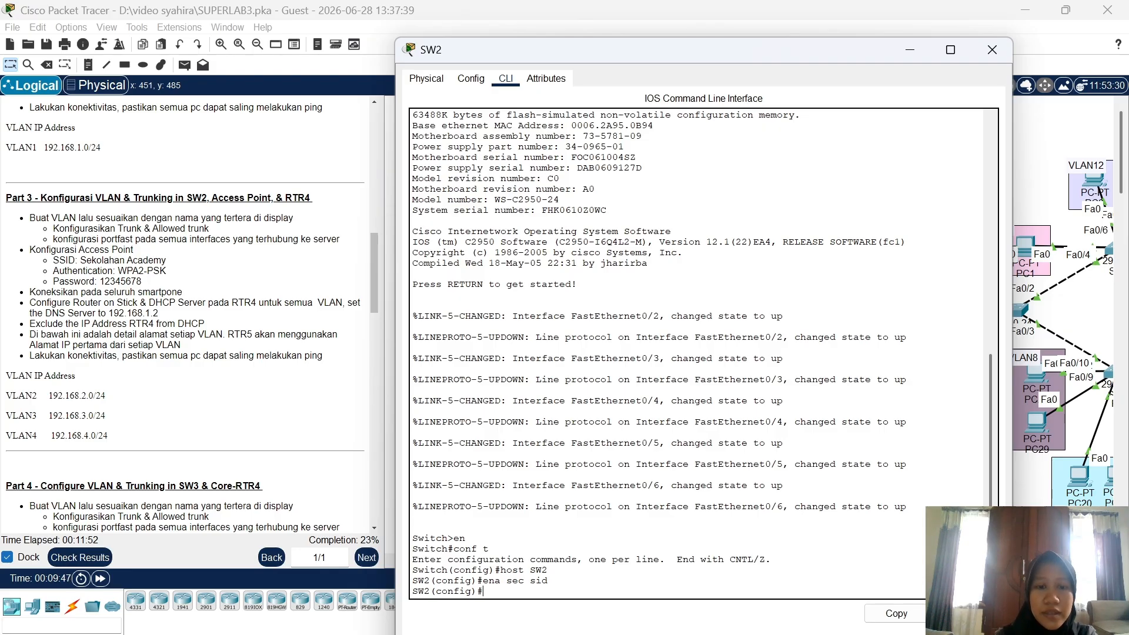
pyautogui.write('v')
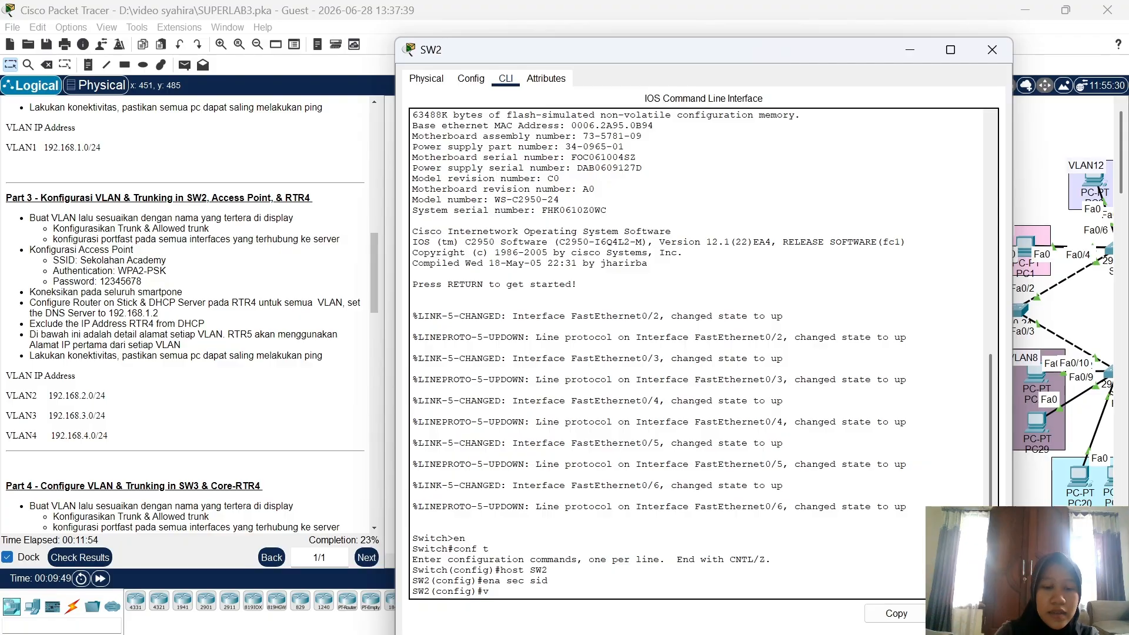
pyautogui.write('lan')
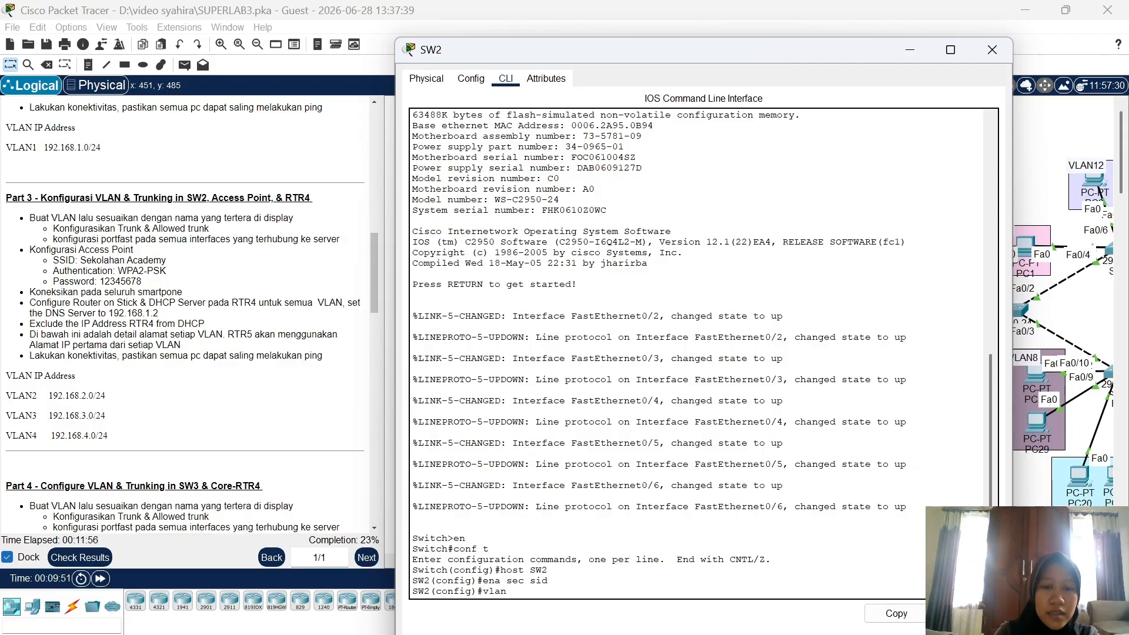
pyautogui.write(' 2')
pyautogui.press('Return')
pyautogui.write('nfig-vlan)#n')
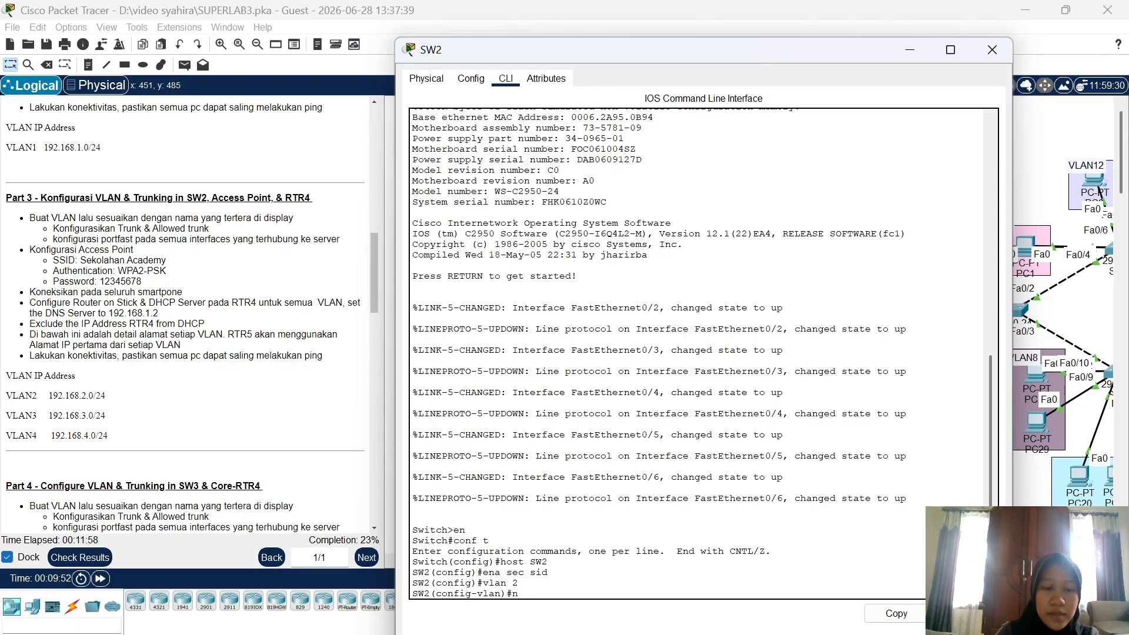
pyautogui.write('ame VLA')
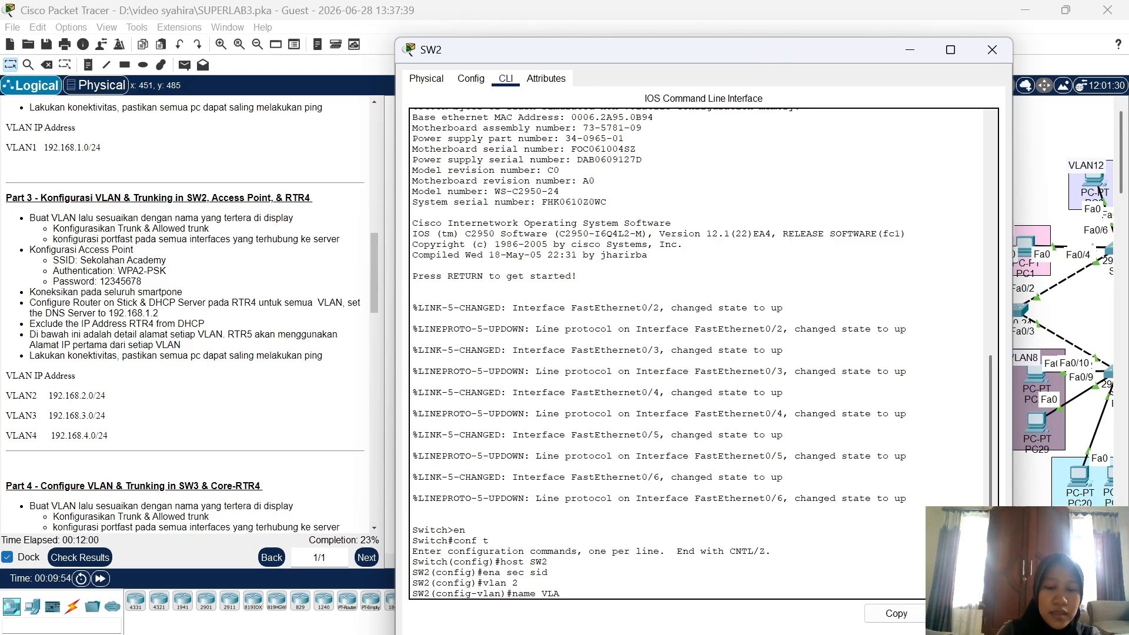
pyautogui.write('N2')
pyautogui.press('Return')
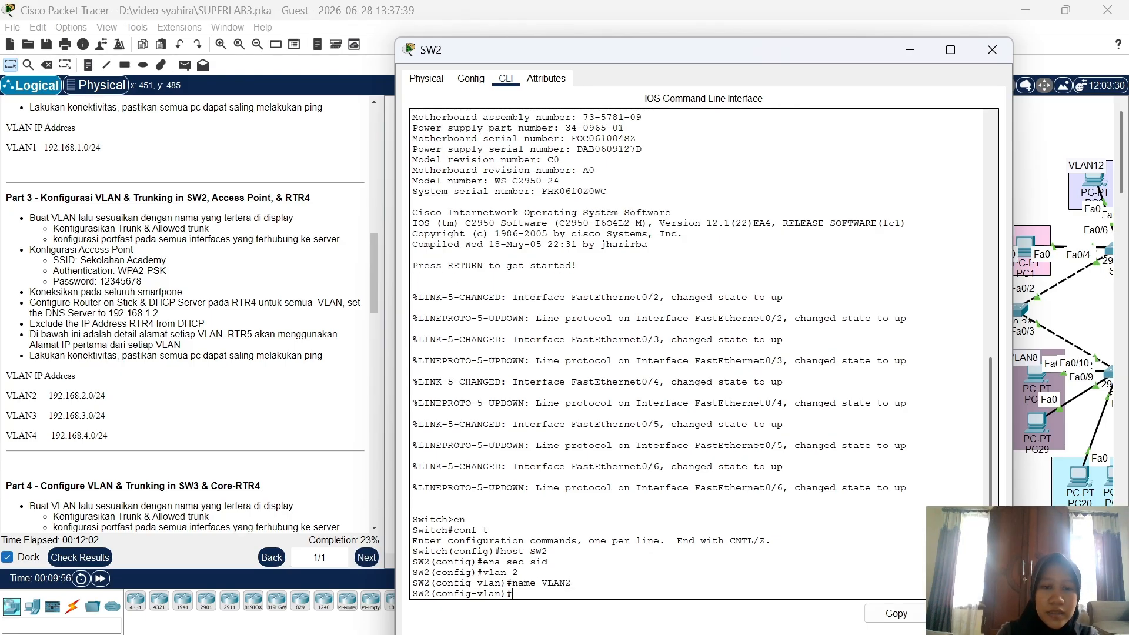
# Make Fa0/2 an access port in VLAN 2 with spanning-tree portfast enabled
pyautogui.click(1022, 499)
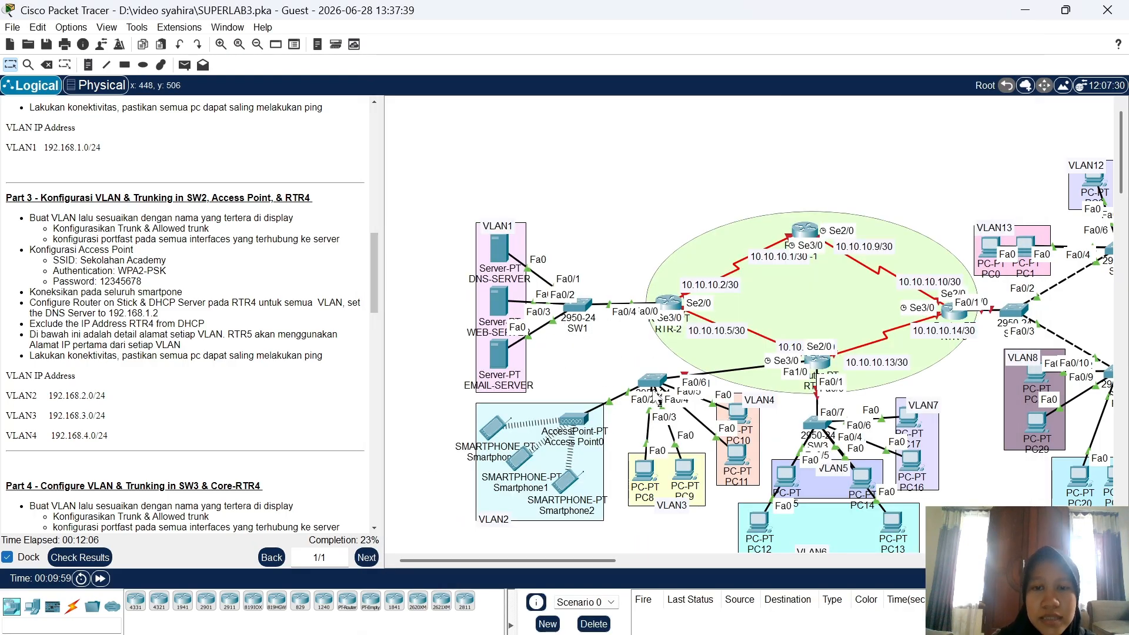
pyautogui.moveTo(645, 470)
pyautogui.mouseDown()
pyautogui.moveTo(724, 408)
pyautogui.moveTo(624, 453)
pyautogui.moveTo(617, 400)
pyautogui.moveTo(638, 329)
pyautogui.moveTo(688, 358)
pyautogui.moveTo(702, 400)
pyautogui.moveTo(668, 457)
pyautogui.moveTo(633, 461)
pyautogui.moveTo(647, 471)
pyautogui.mouseUp()
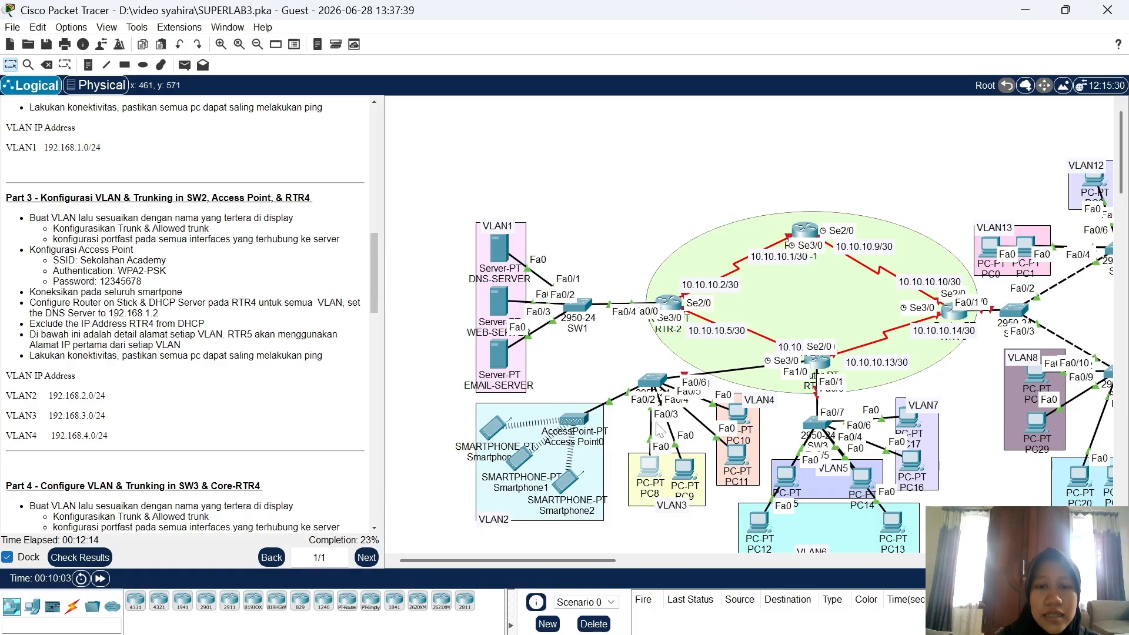
pyautogui.click(652, 381)
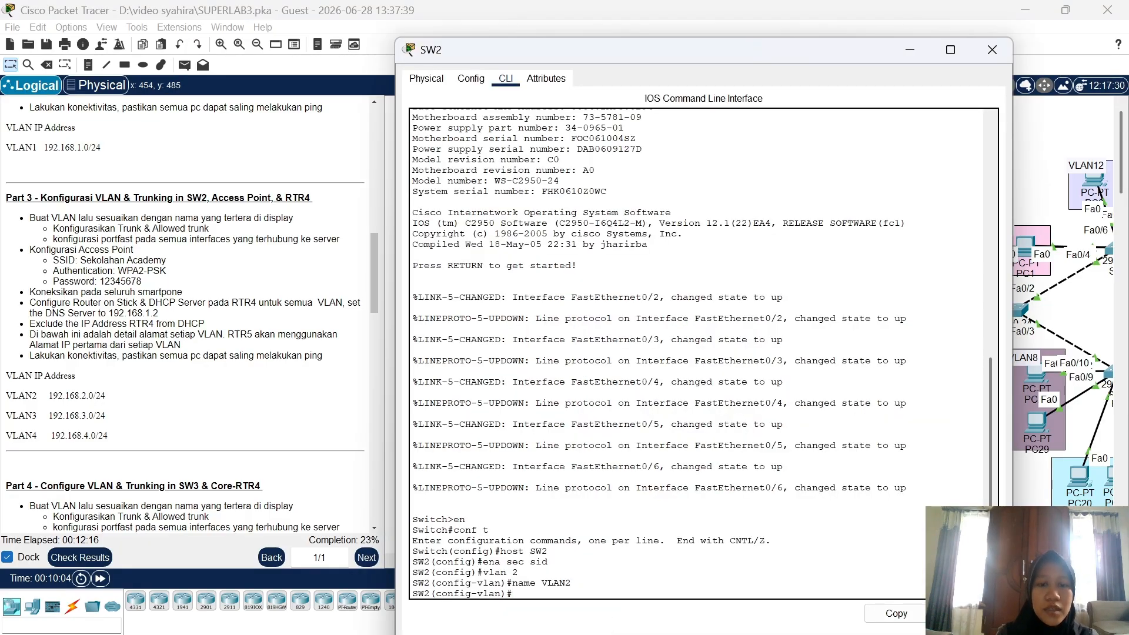
pyautogui.write('int f')
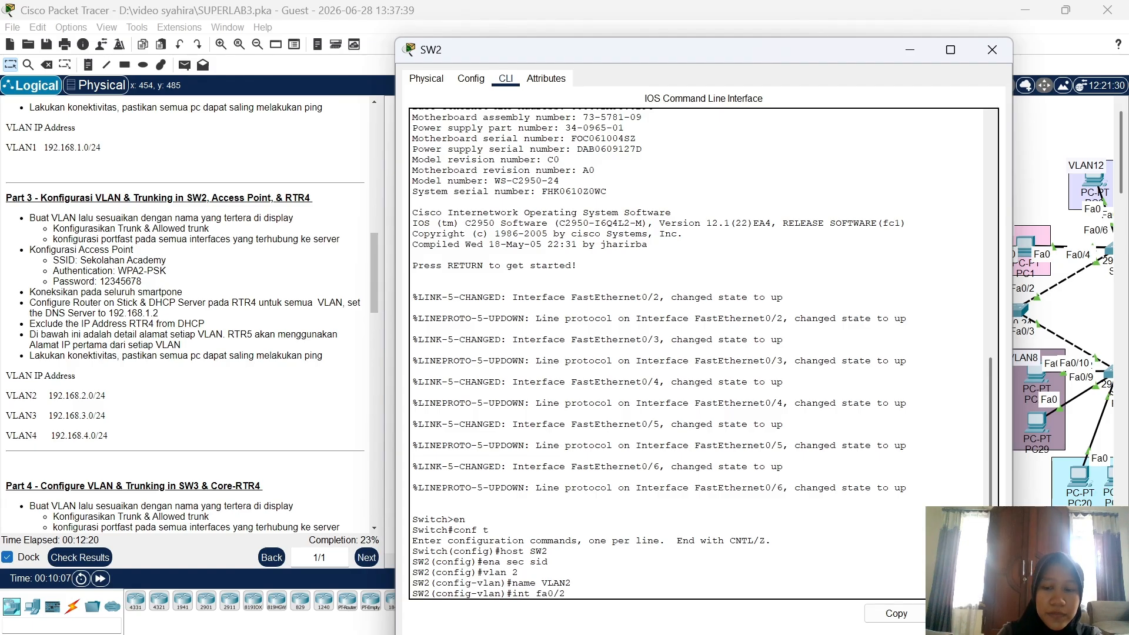
pyautogui.write('a0/2')
pyautogui.press('Return')
pyautogui.write('sw ')
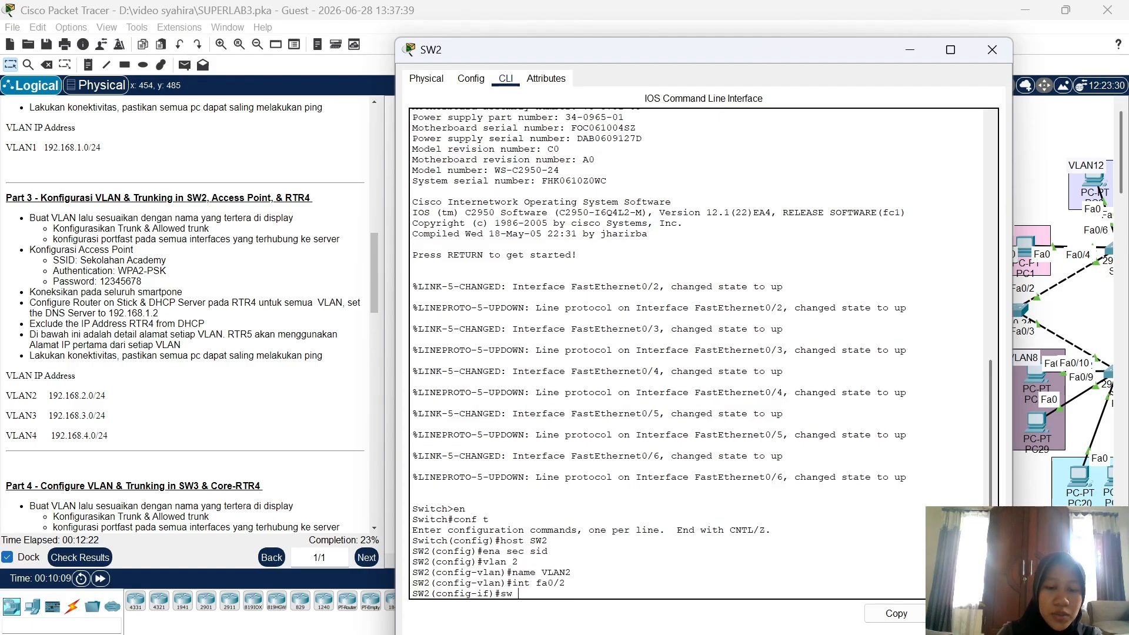
pyautogui.write('m trunk')
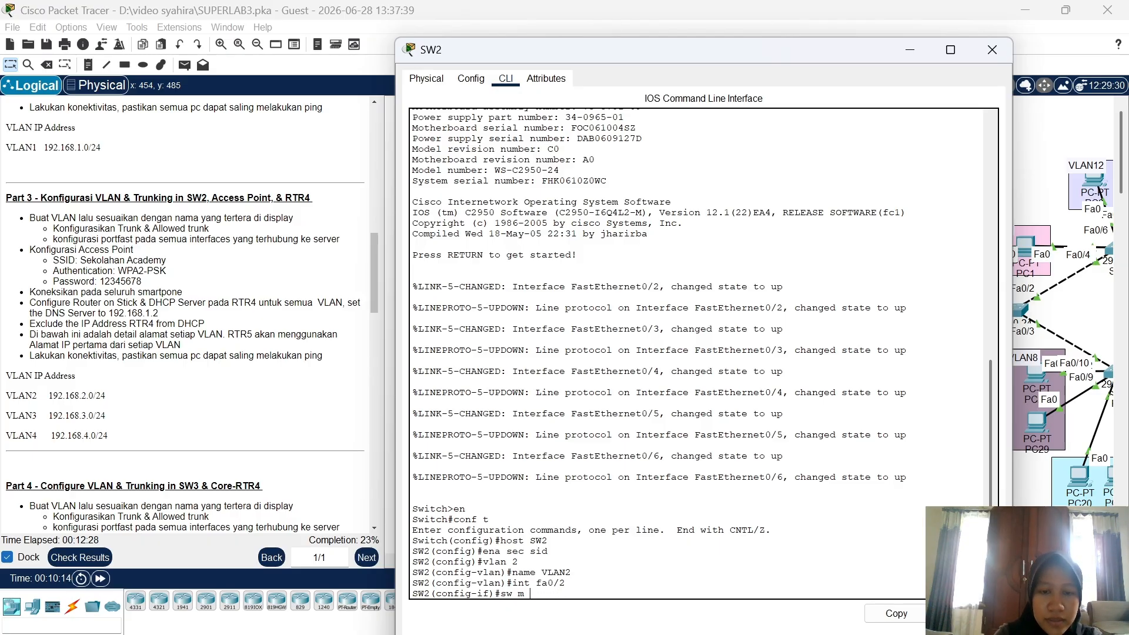
pyautogui.press('BackSpace')
pyautogui.press('BackSpace')
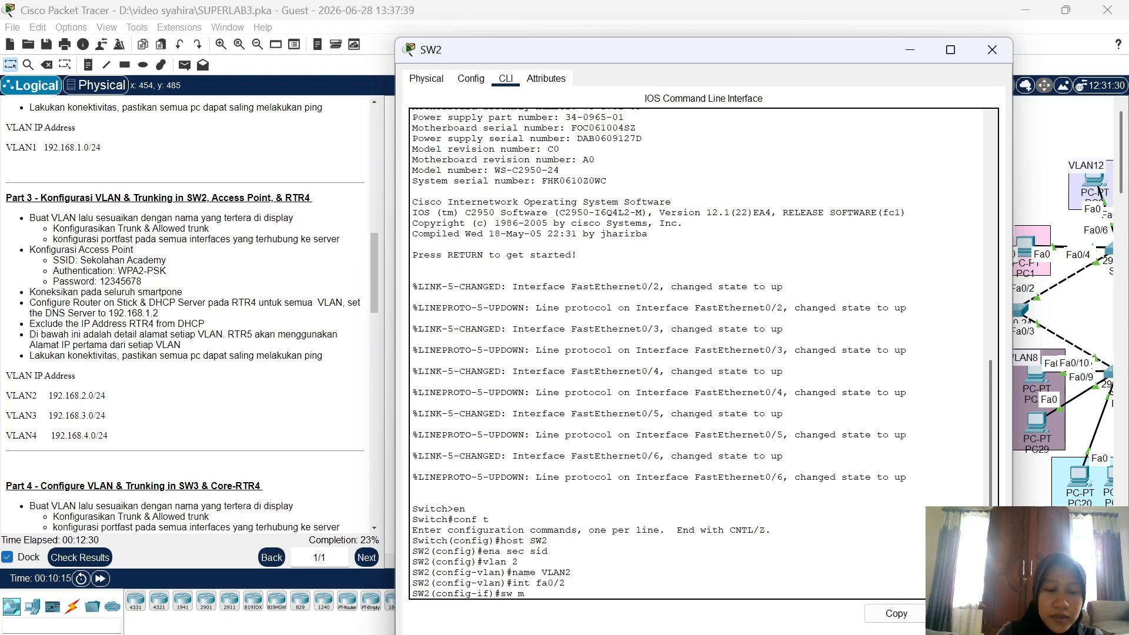
pyautogui.write('cc')
pyautogui.press('Return')
pyautogui.write('sw')
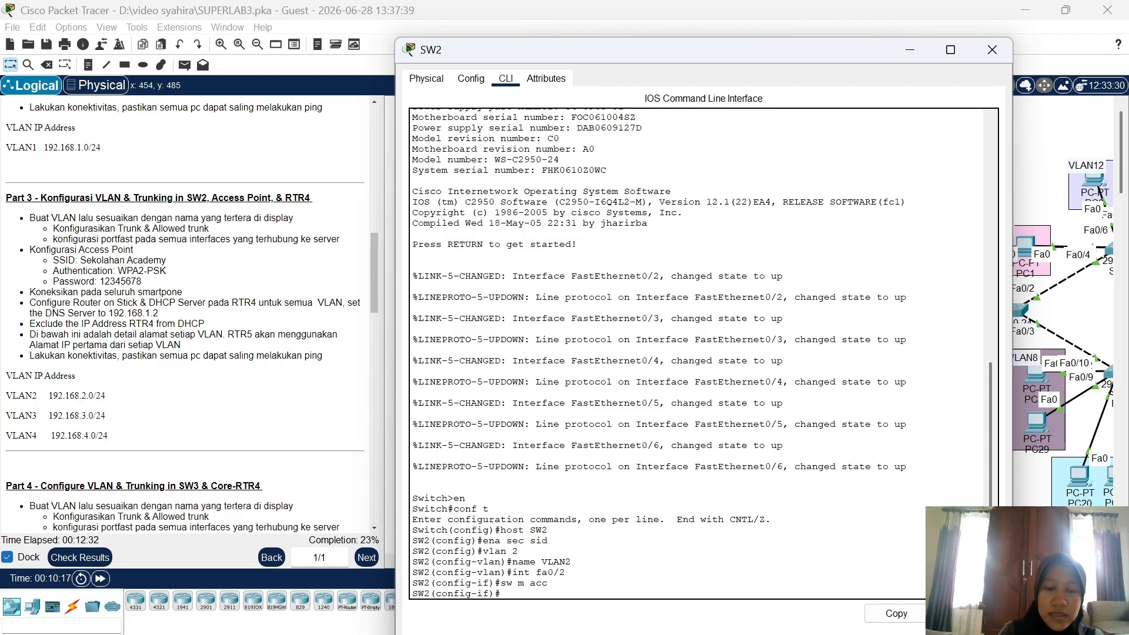
pyautogui.write(' acc vlan 2')
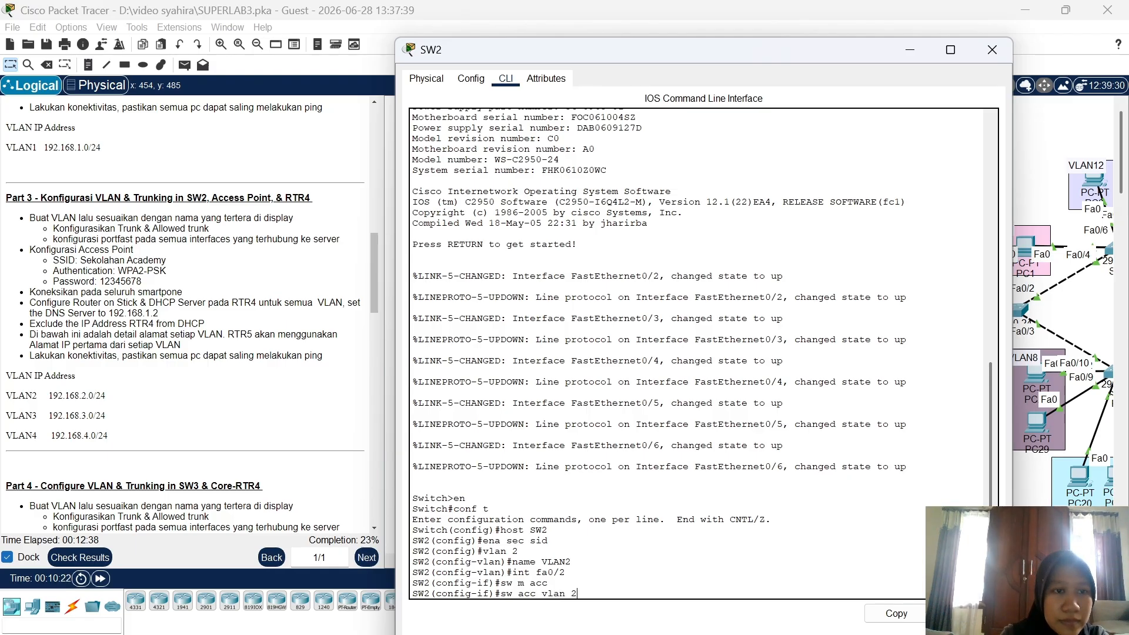
pyautogui.press('Return')
pyautogui.write('sp')
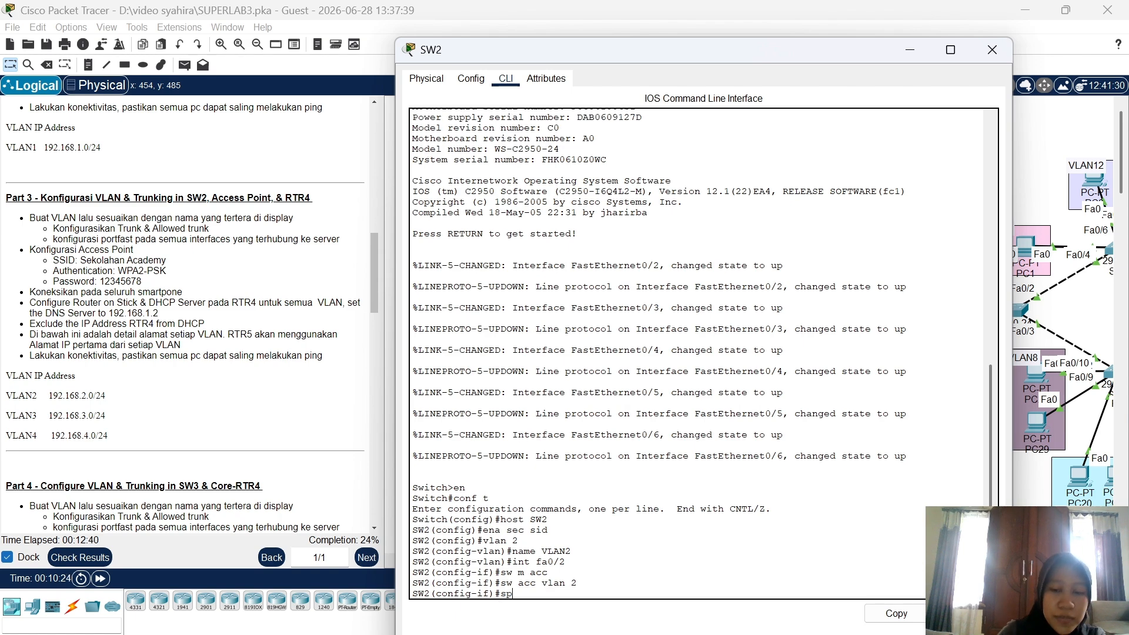
pyautogui.write('an')
pyautogui.press('Tab')
pyautogui.write('p')
pyautogui.press('Tab')
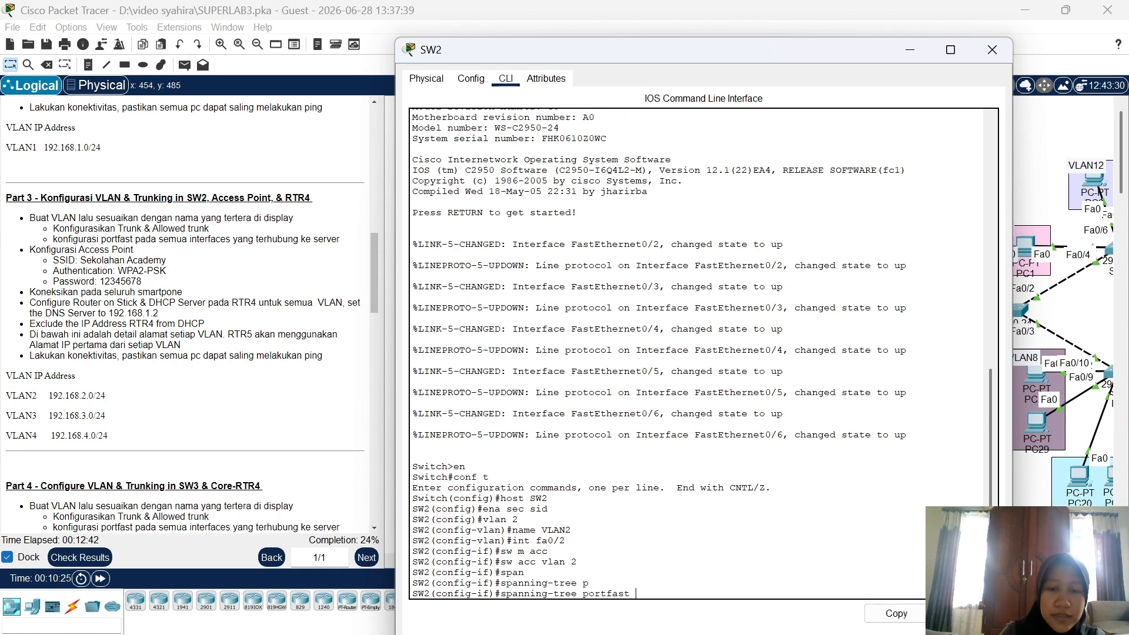
pyautogui.press('Return')
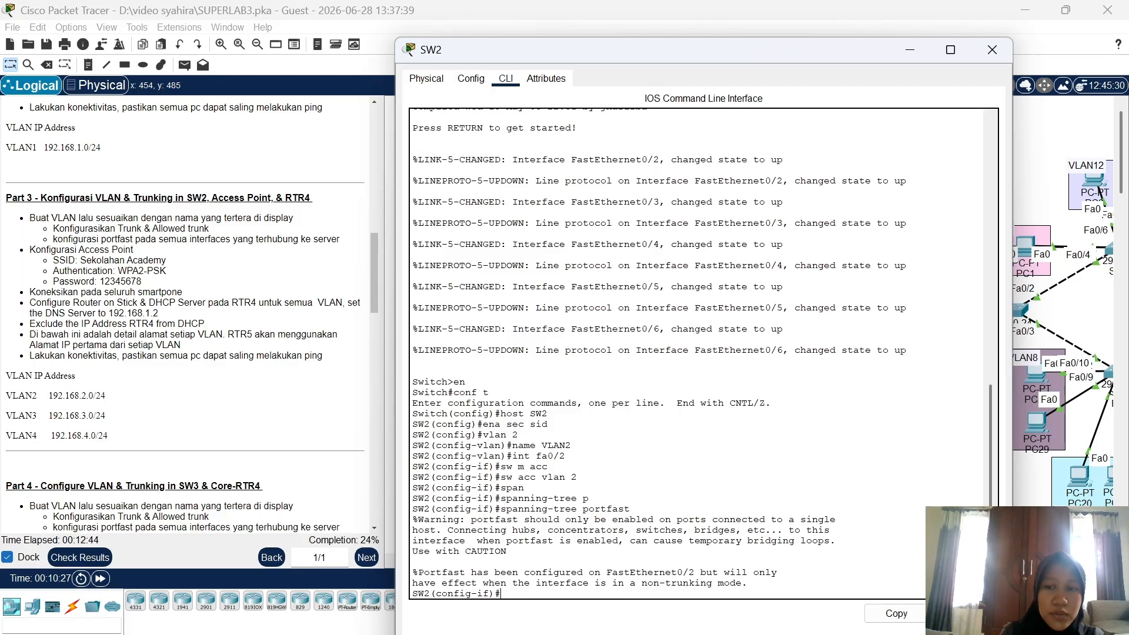
# Create VLAN 3 on SW2 and name it VLAN3
pyautogui.click(1015, 527)
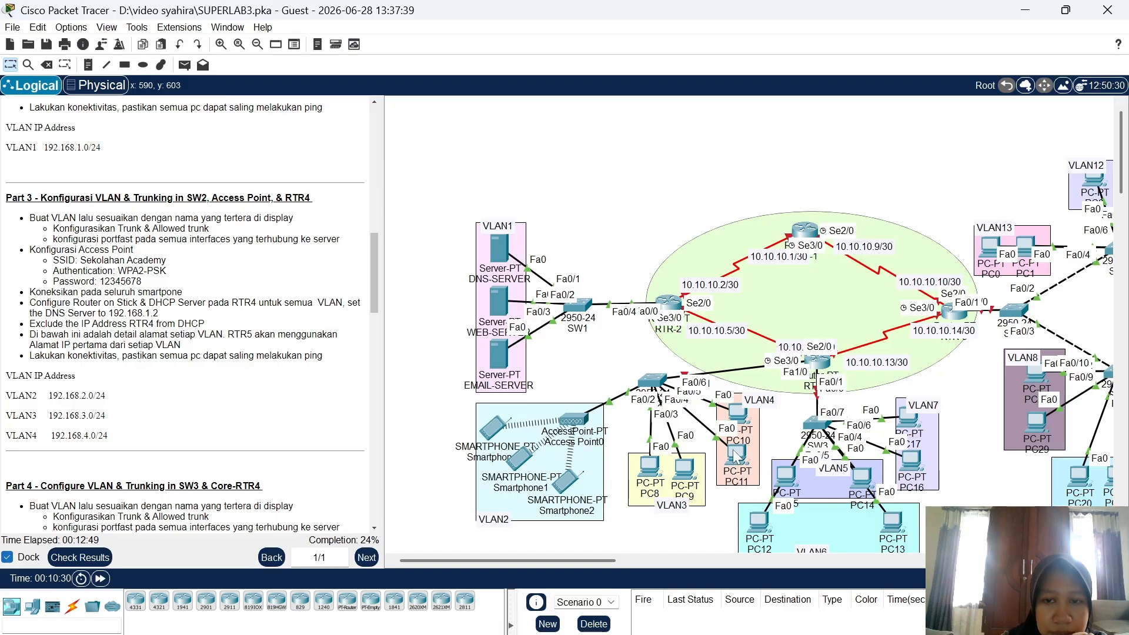
pyautogui.click(649, 385)
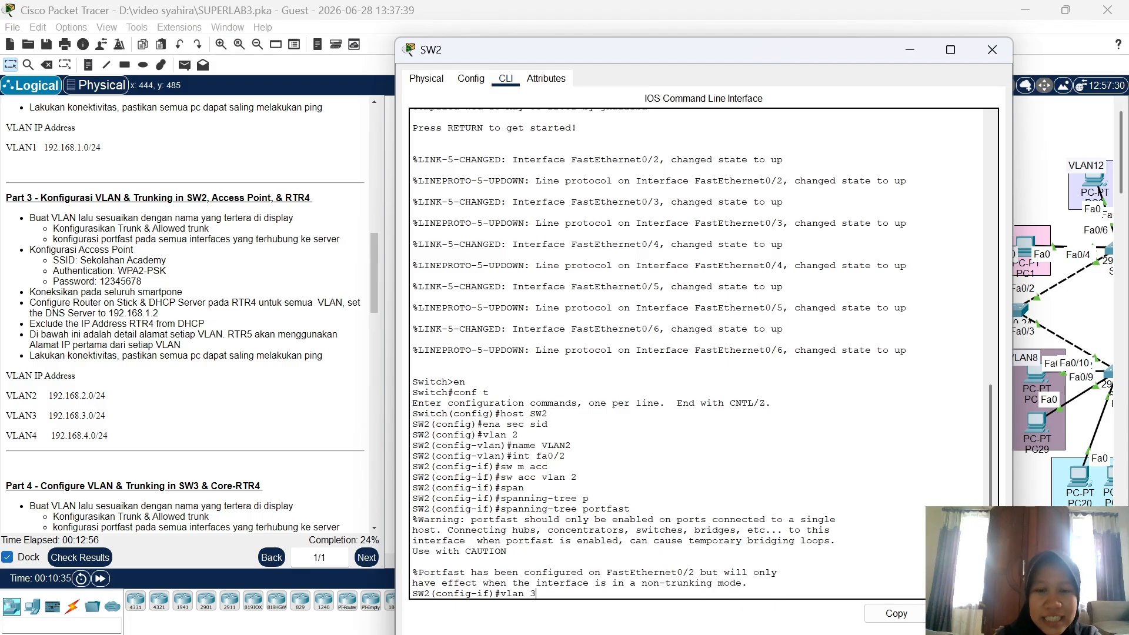
pyautogui.write('3')
pyautogui.press('Return')
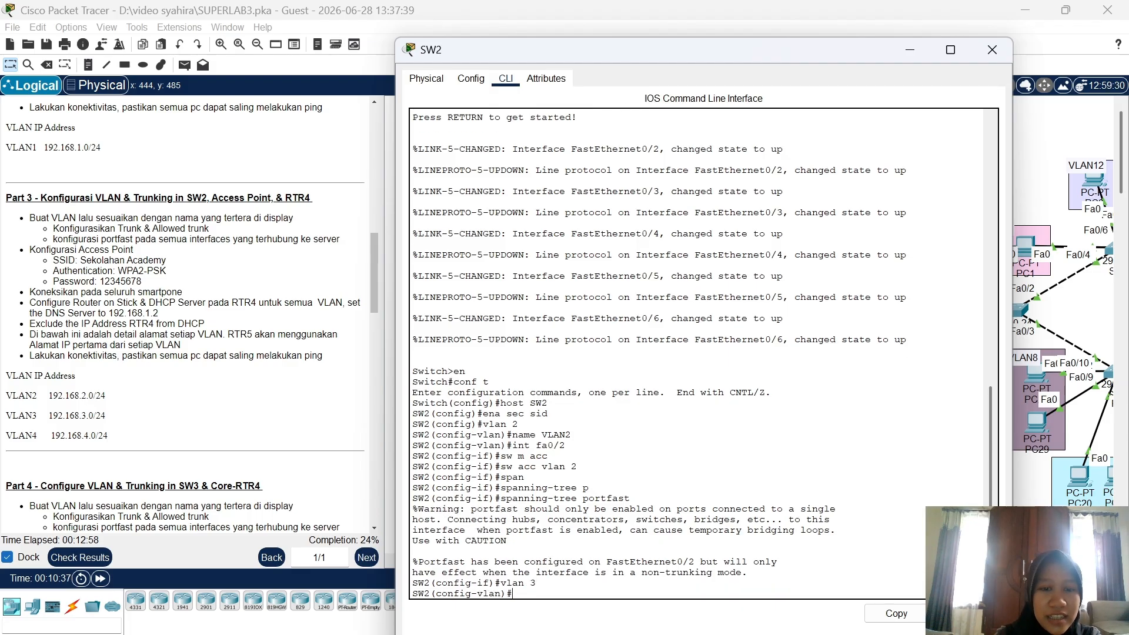
pyautogui.write('name V')
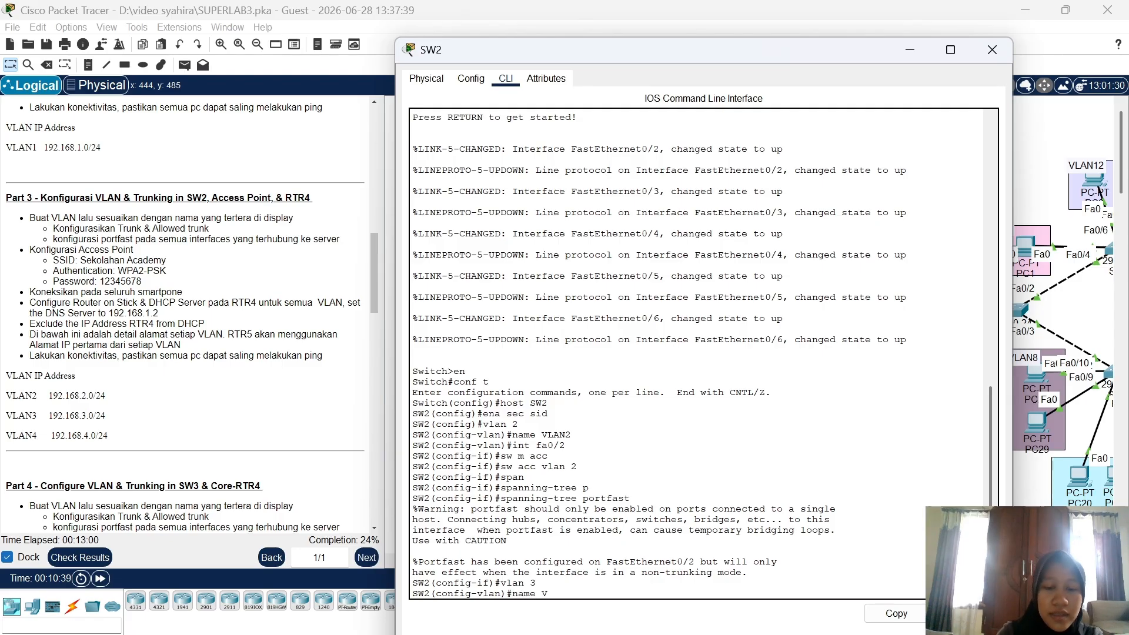
pyautogui.write('LAN3')
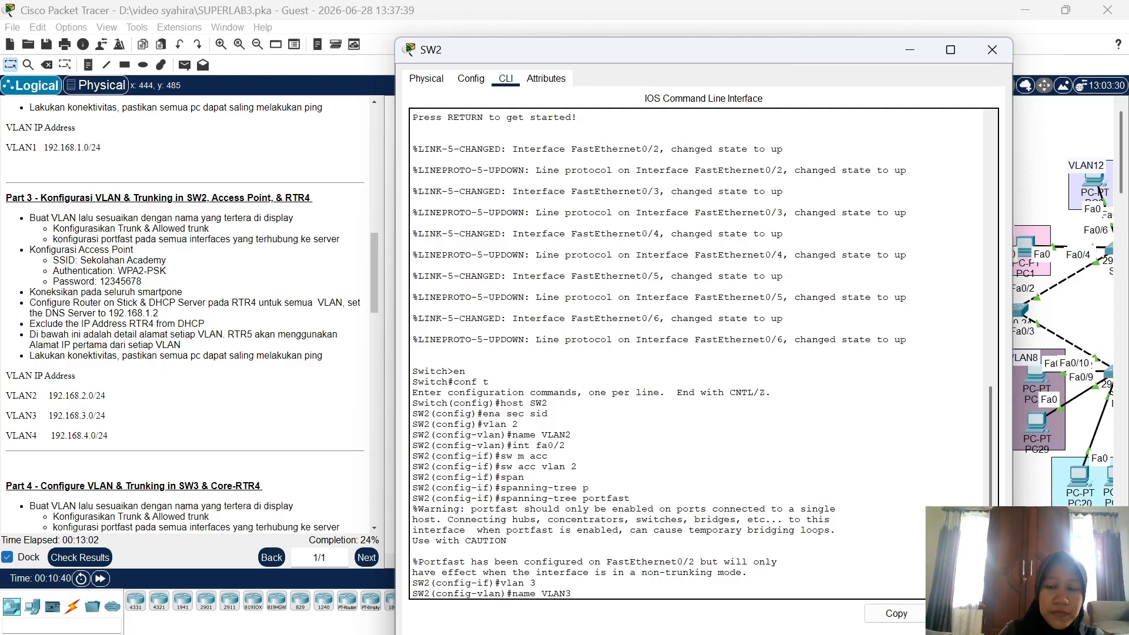
pyautogui.press('Return')
# Make ports Fa0/3-4 portfast access ports in VLAN 3
pyautogui.write('in')
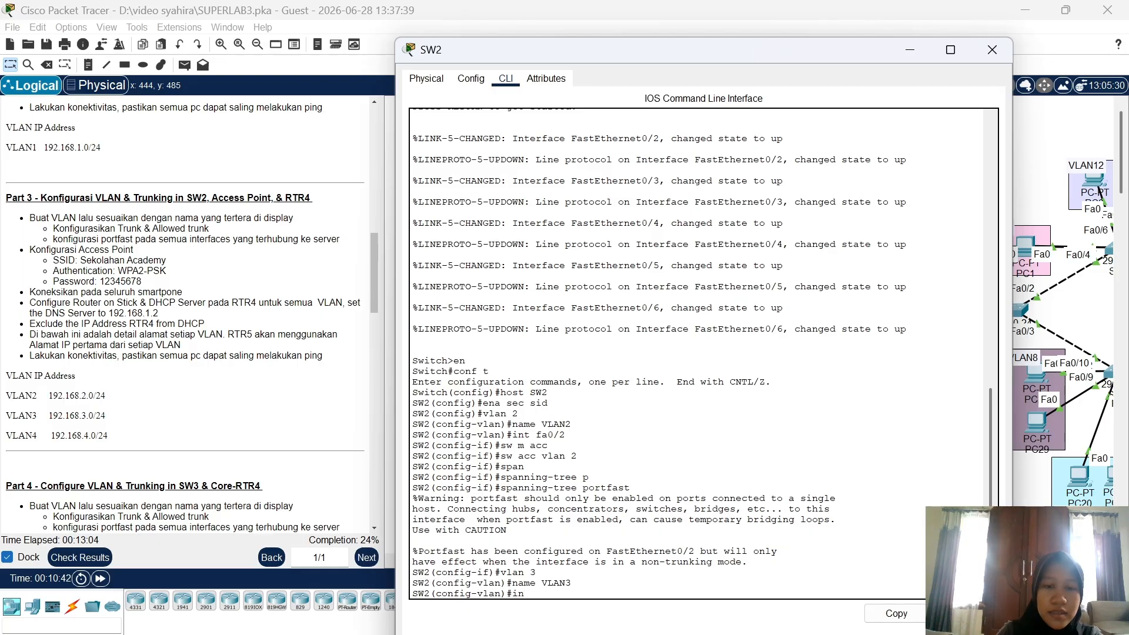
pyautogui.write('t ra fa')
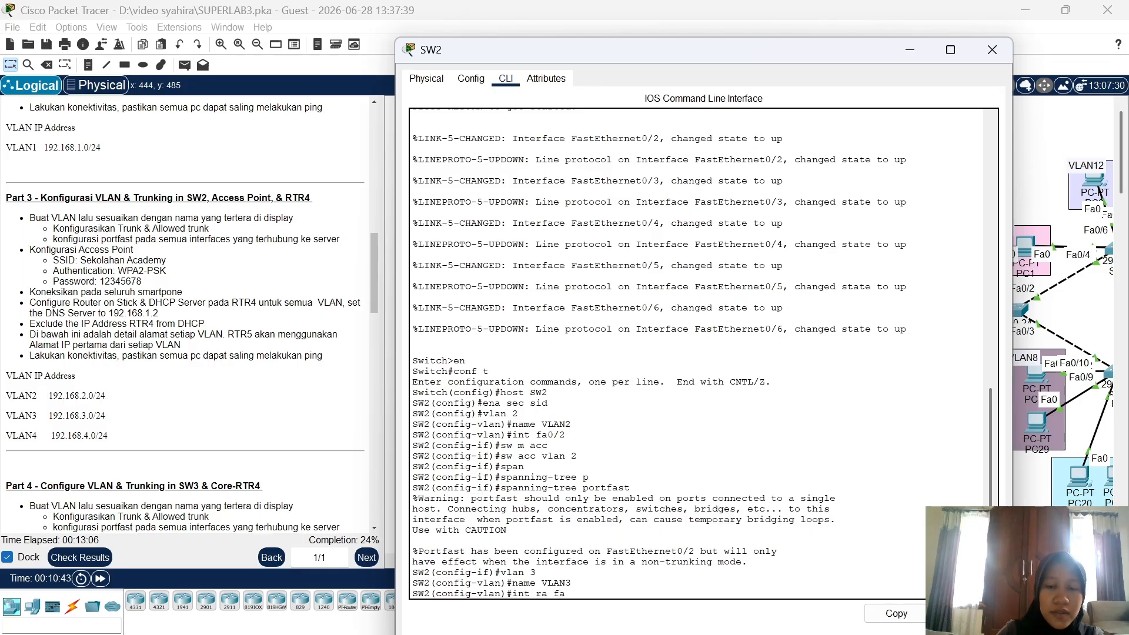
pyautogui.write('0/3-')
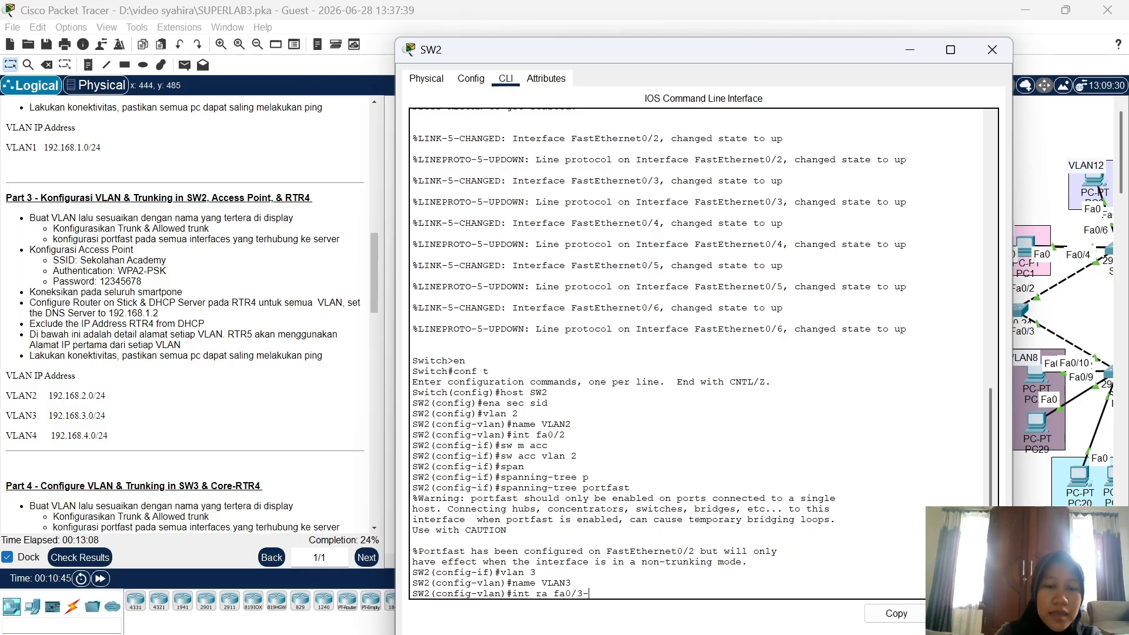
pyautogui.write('4')
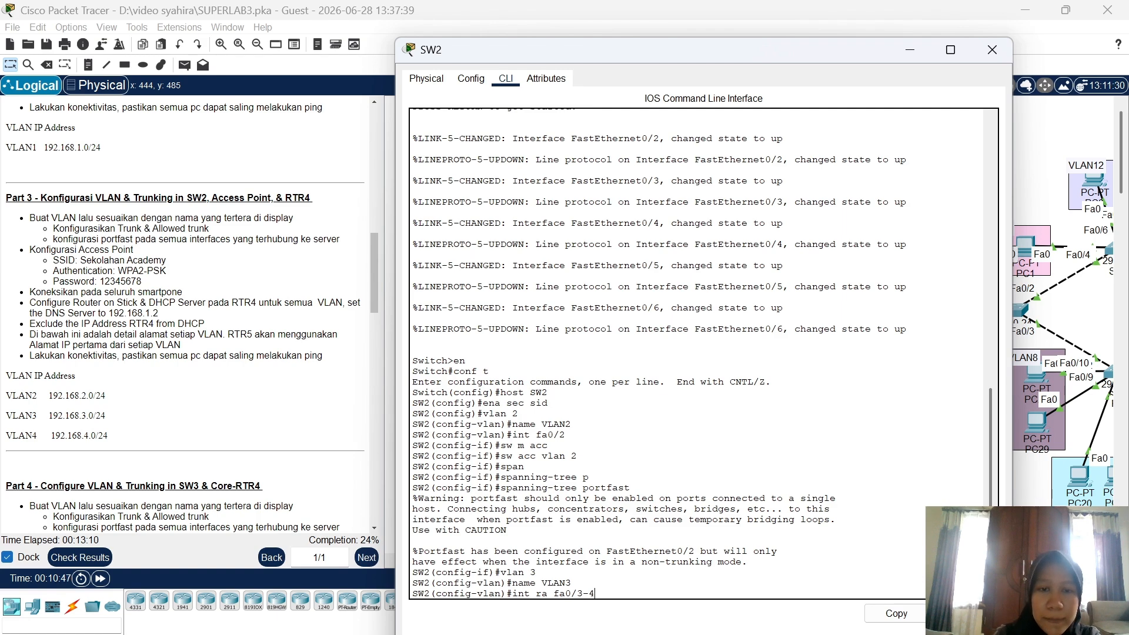
pyautogui.press('Return')
pyautogui.write('sw m')
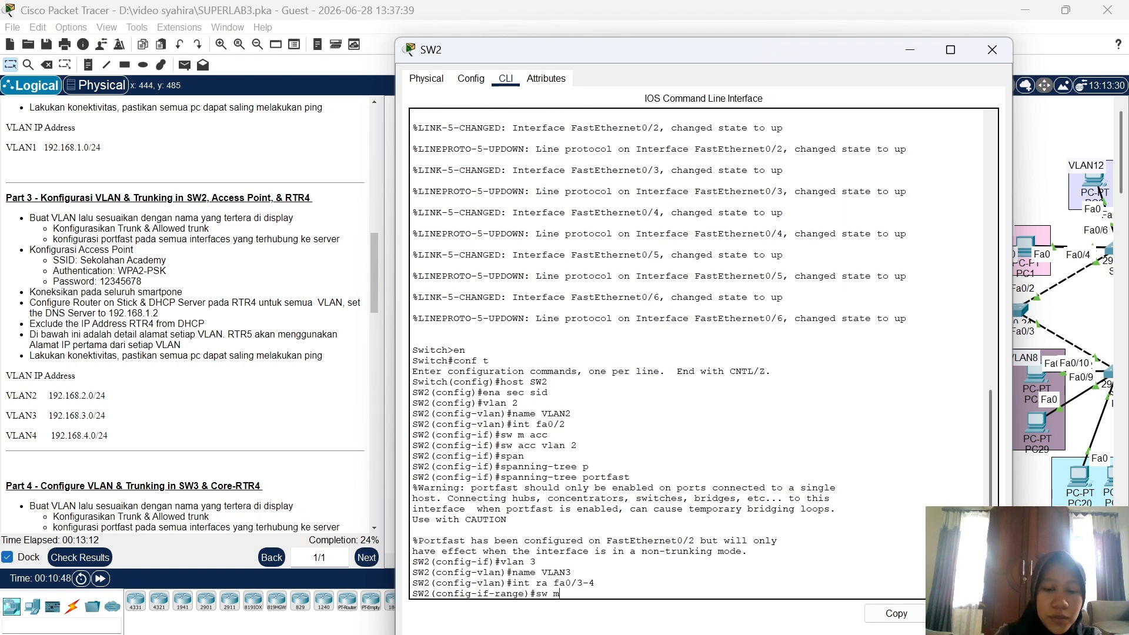
pyautogui.write(' acc')
pyautogui.press('Return')
pyautogui.write('sw')
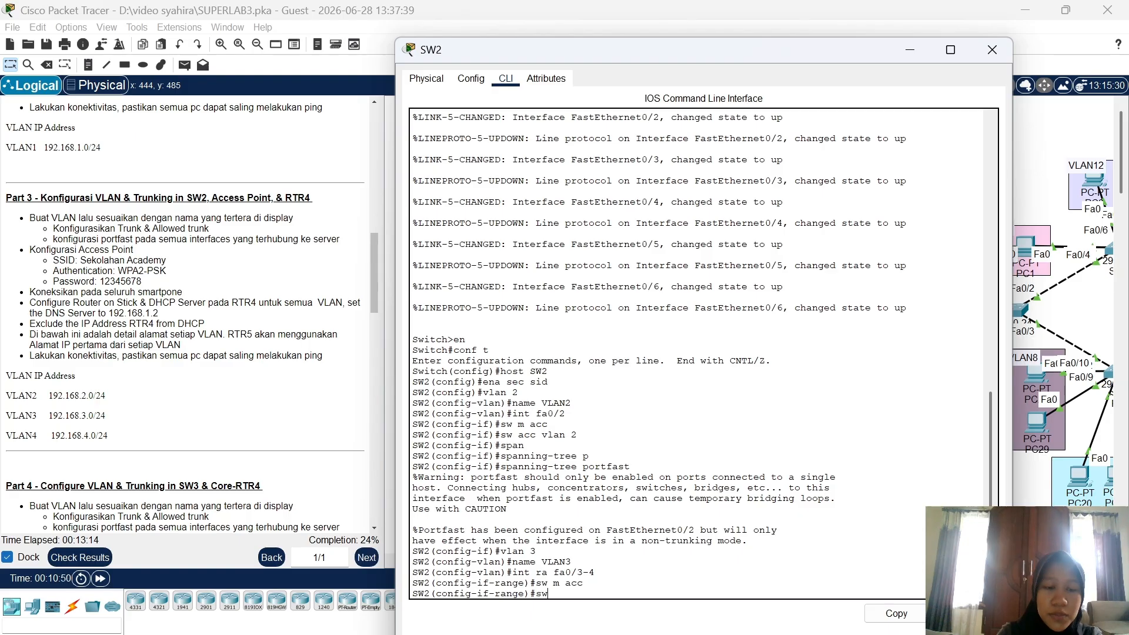
pyautogui.write(' acc vl')
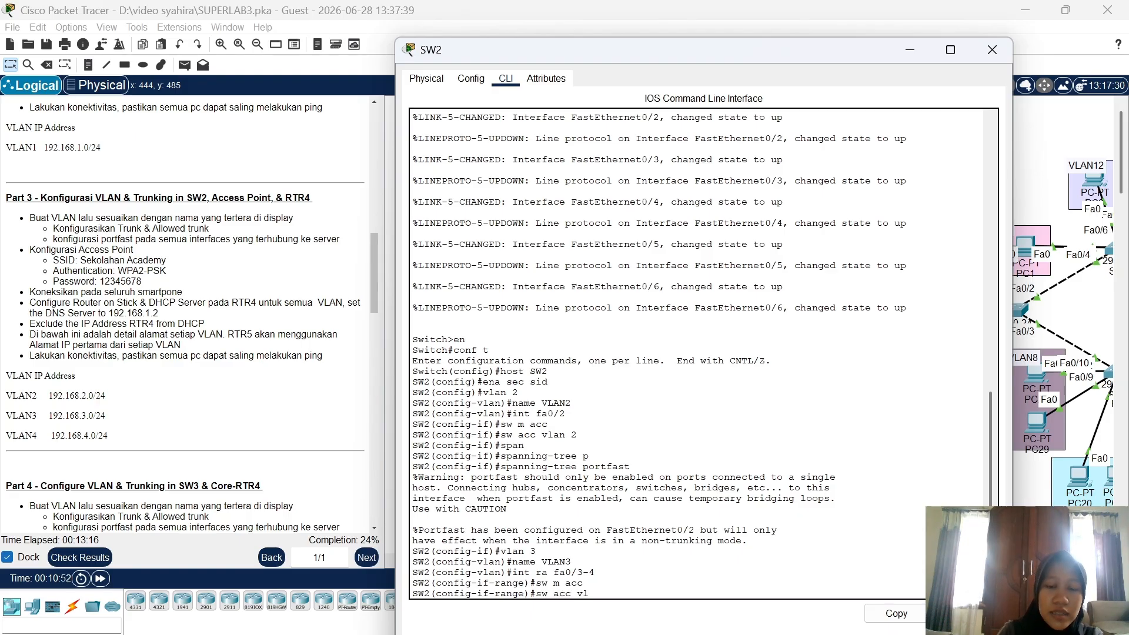
pyautogui.write('an 3')
pyautogui.press('Return')
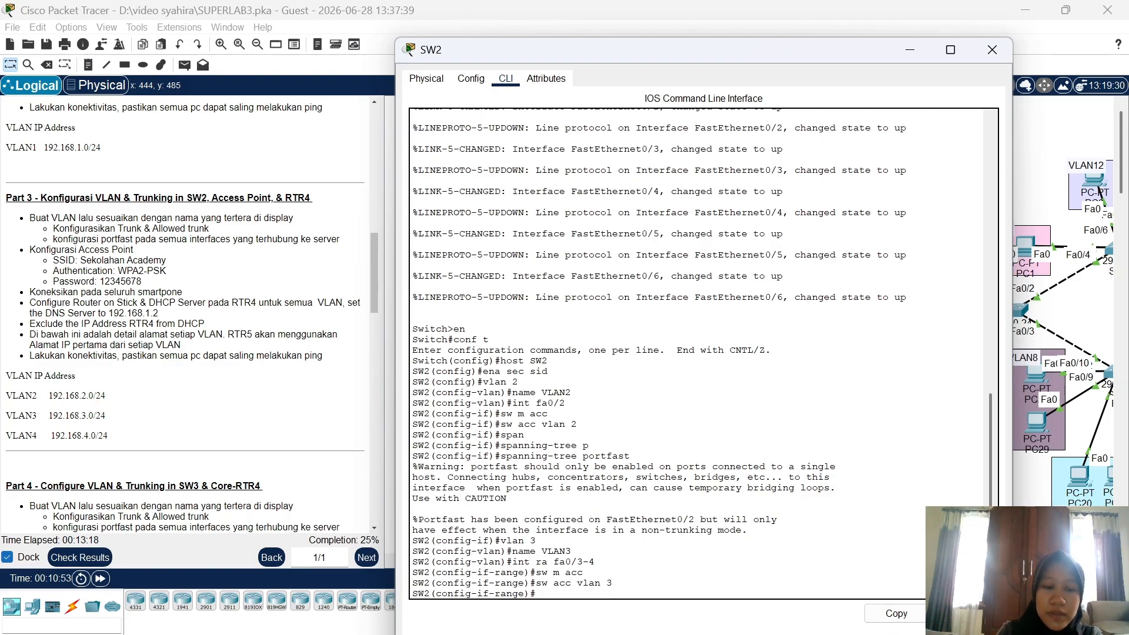
pyautogui.write('span')
pyautogui.press('Return')
pyautogui.write('spanning-tree p')
pyautogui.press('Return')
pyautogui.write('spanning-tree portfast')
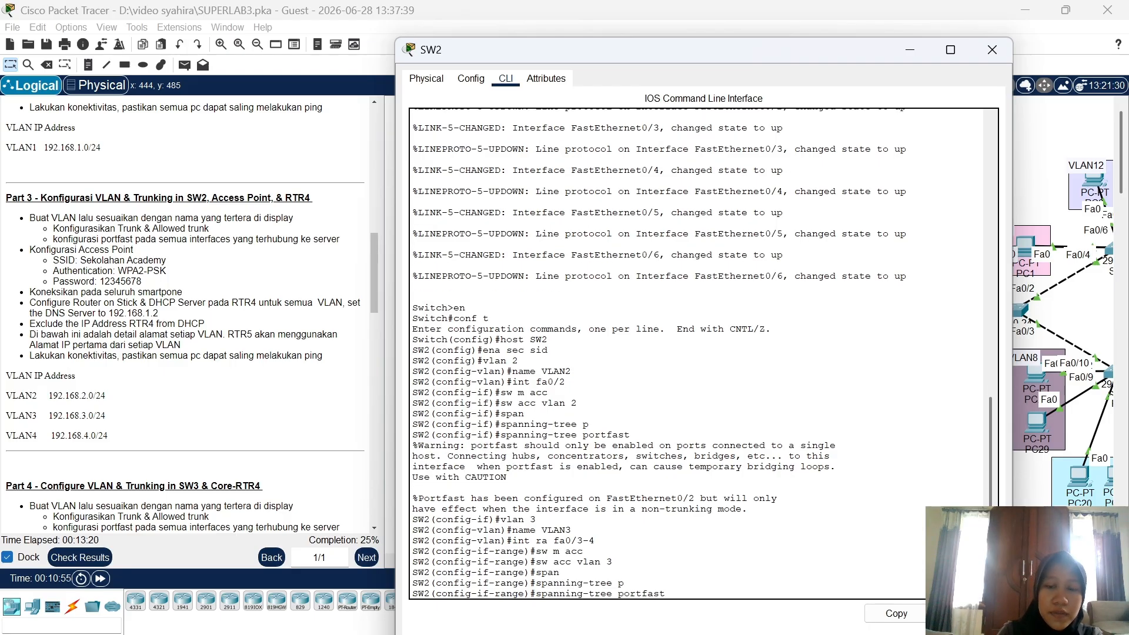
pyautogui.press('Return')
# Create VLAN 4 on SW2 and name it VLAN4
pyautogui.write('vl')
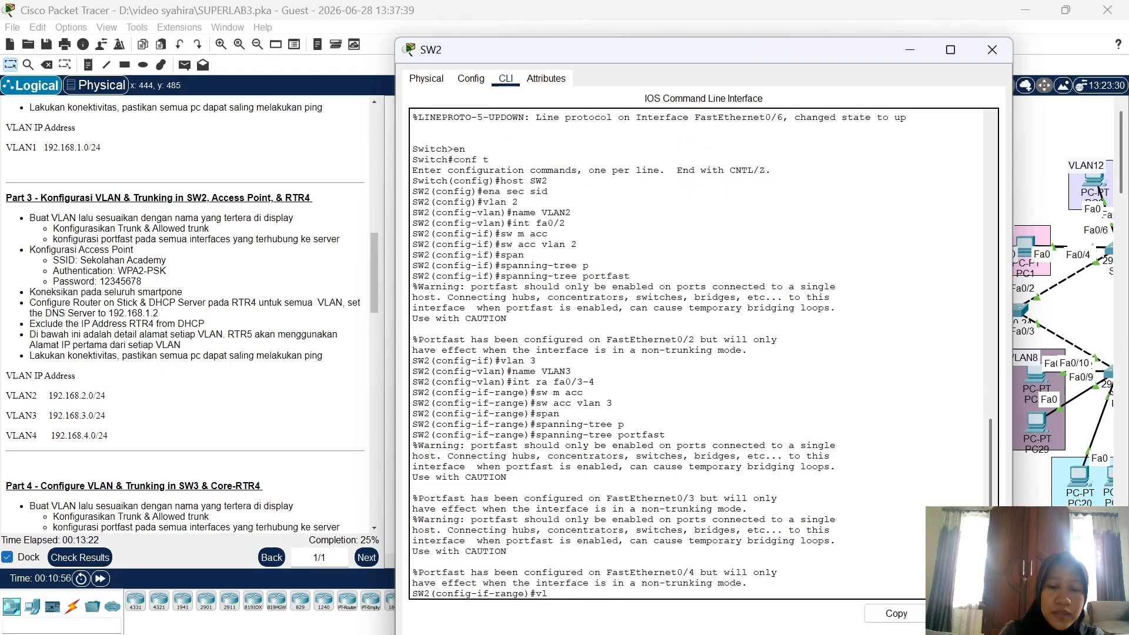
pyautogui.write('an 4')
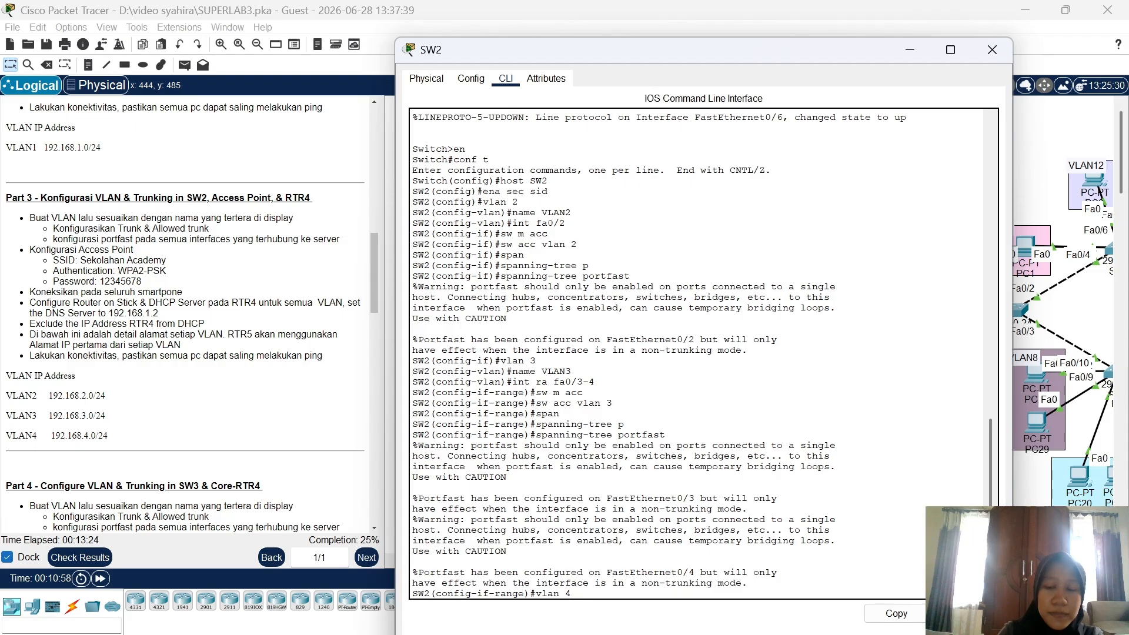
pyautogui.press('Return')
pyautogui.write('name ')
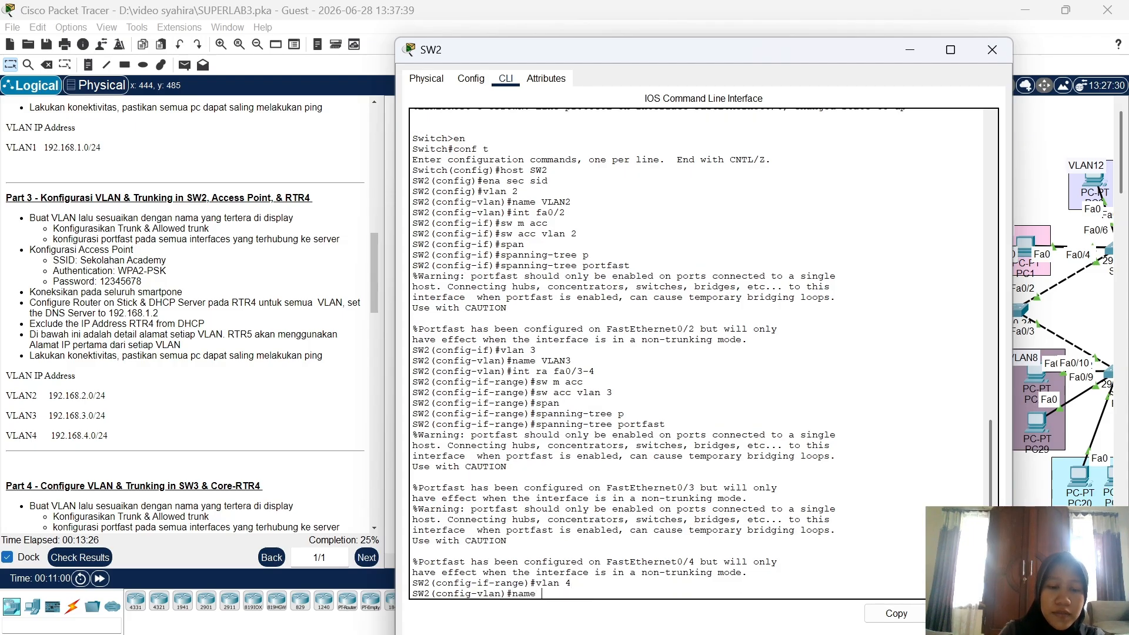
pyautogui.write('VLAN')
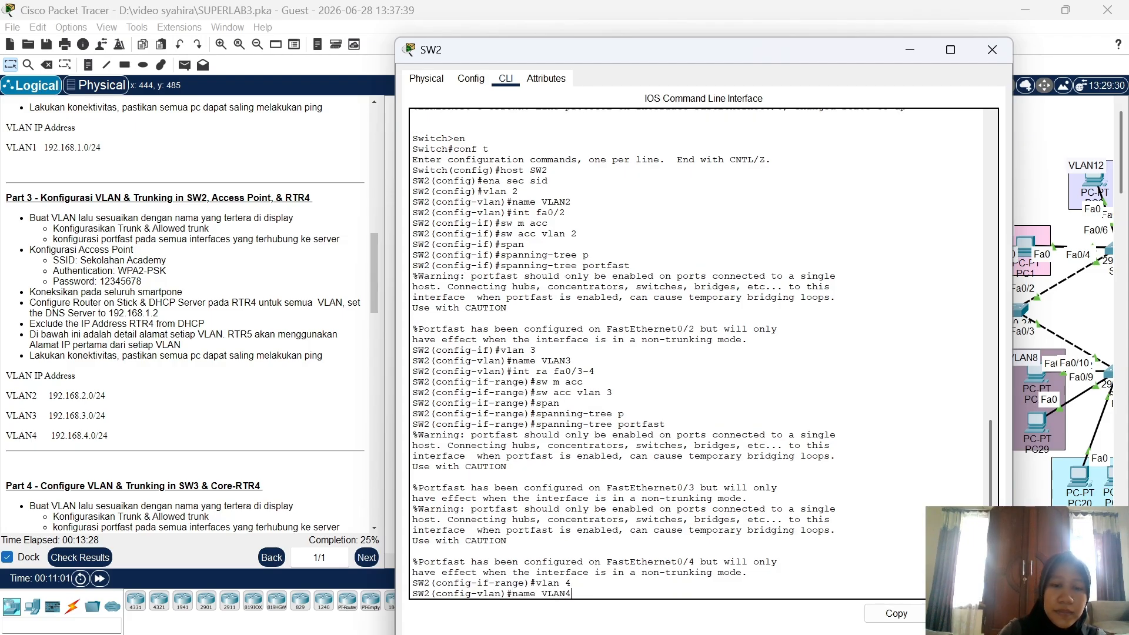
pyautogui.write('4')
pyautogui.press('Return')
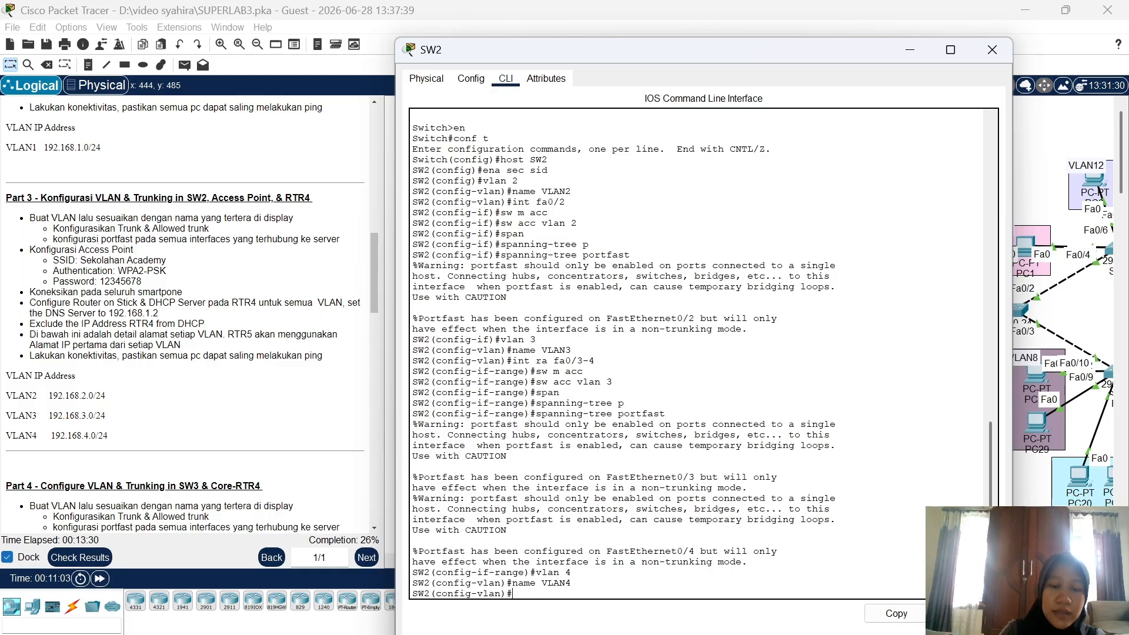
# Make ports Fa0/5-6 portfast access ports in VLAN 4
pyautogui.write('int ra f')
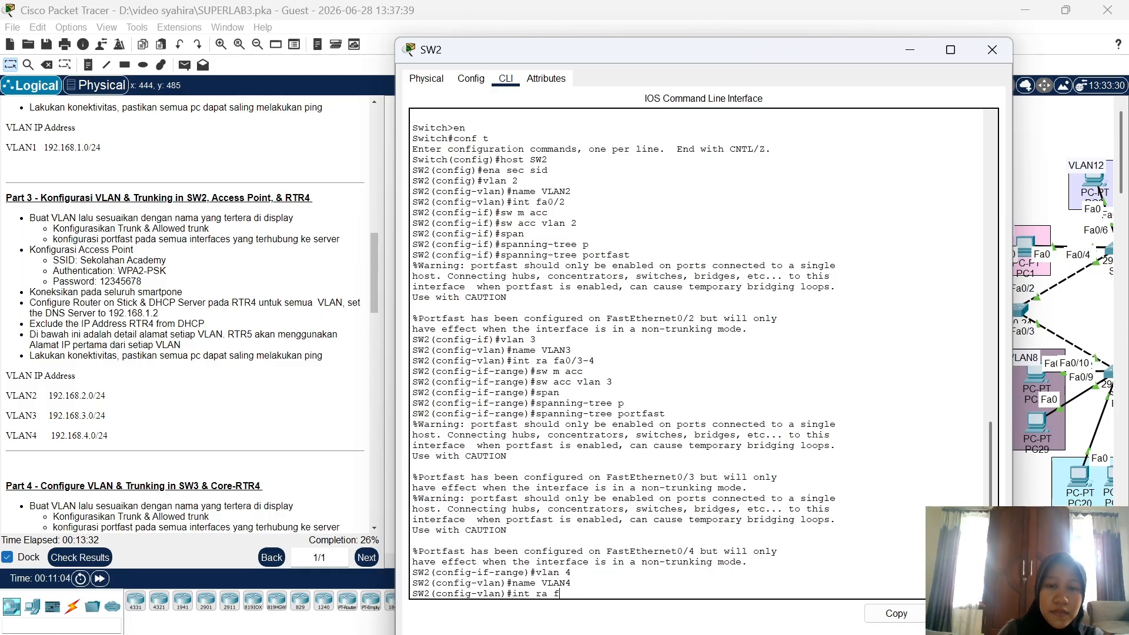
pyautogui.write('a0/')
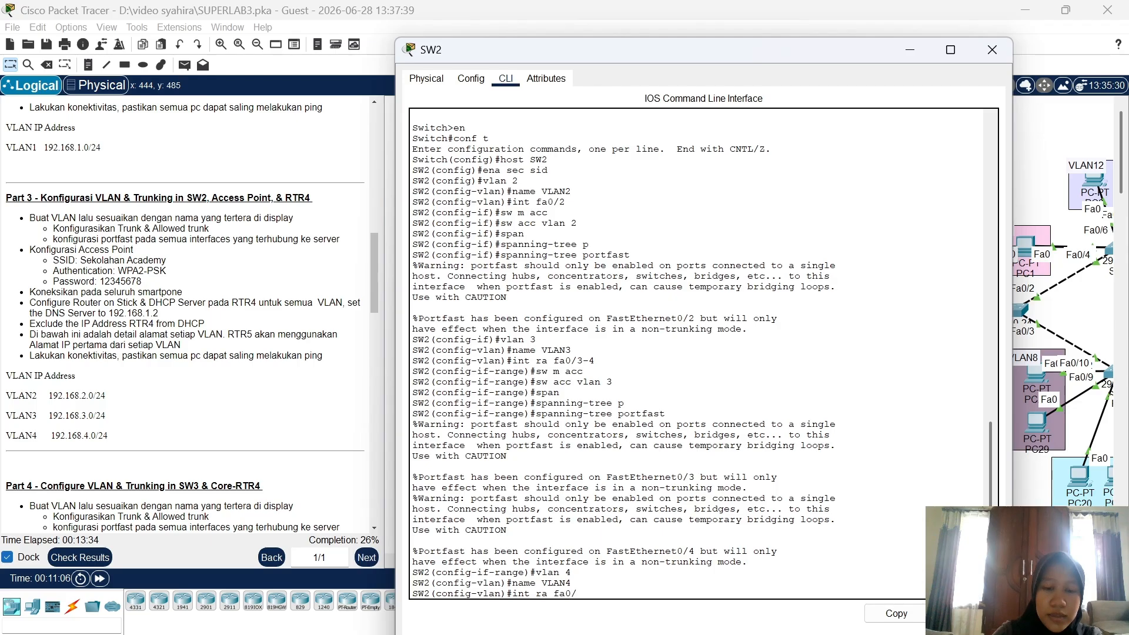
pyautogui.write('5-6')
pyautogui.press('Return')
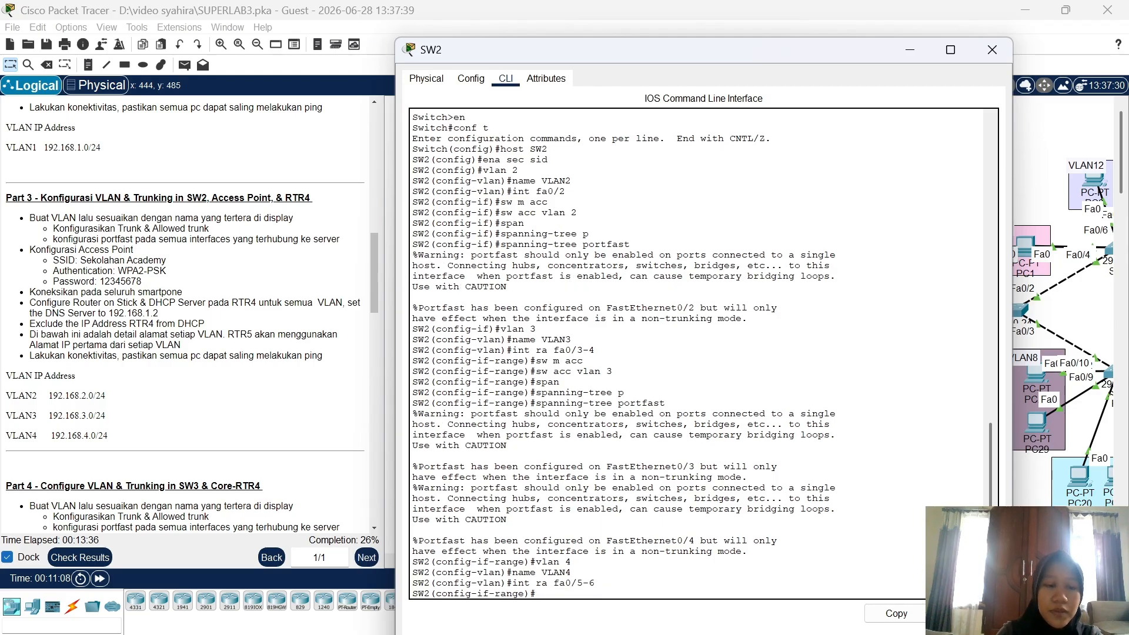
pyautogui.write('sw m acc')
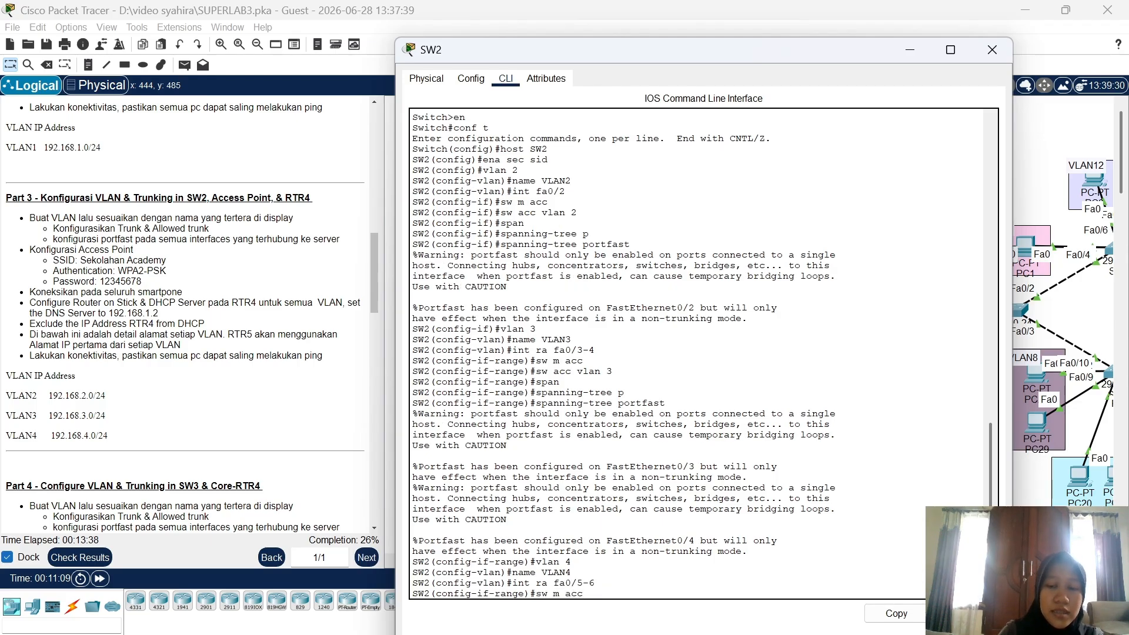
pyautogui.press('Return')
pyautogui.write('sw acc')
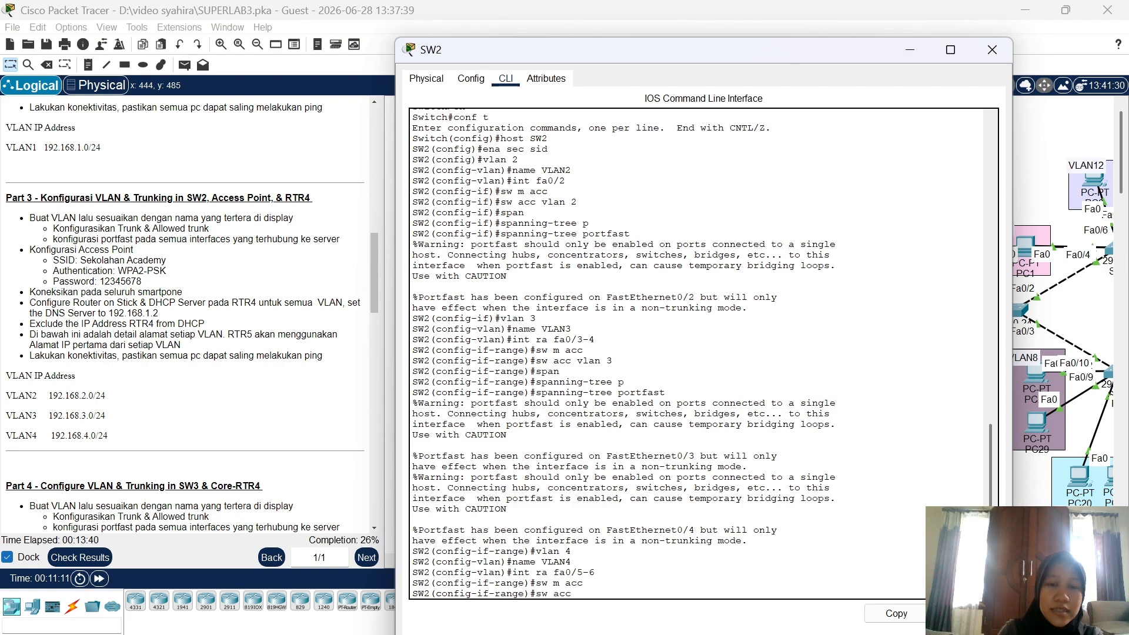
pyautogui.write(' vlan 4')
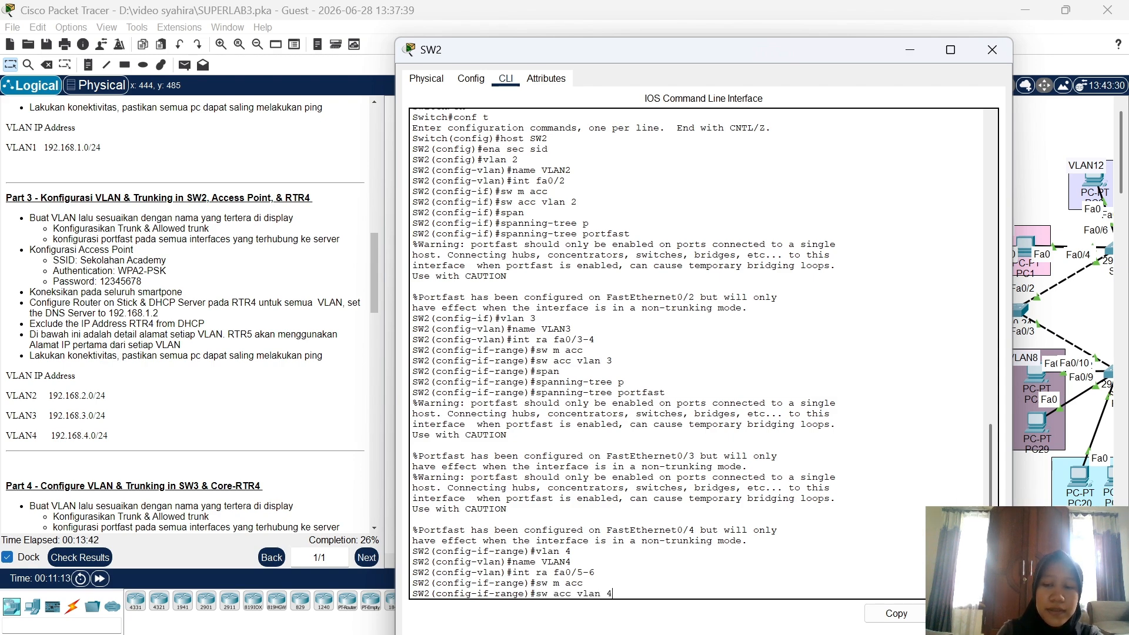
pyautogui.press('Return')
pyautogui.write('span')
pyautogui.press('Tab')
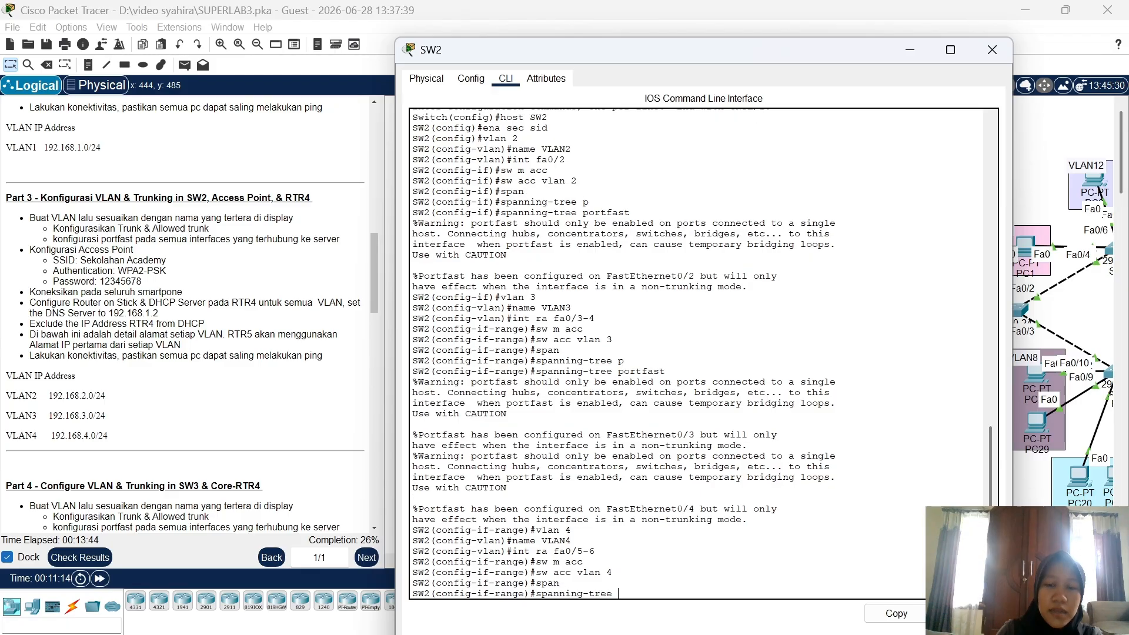
pyautogui.write('p')
pyautogui.press('Tab')
pyautogui.press('Return')
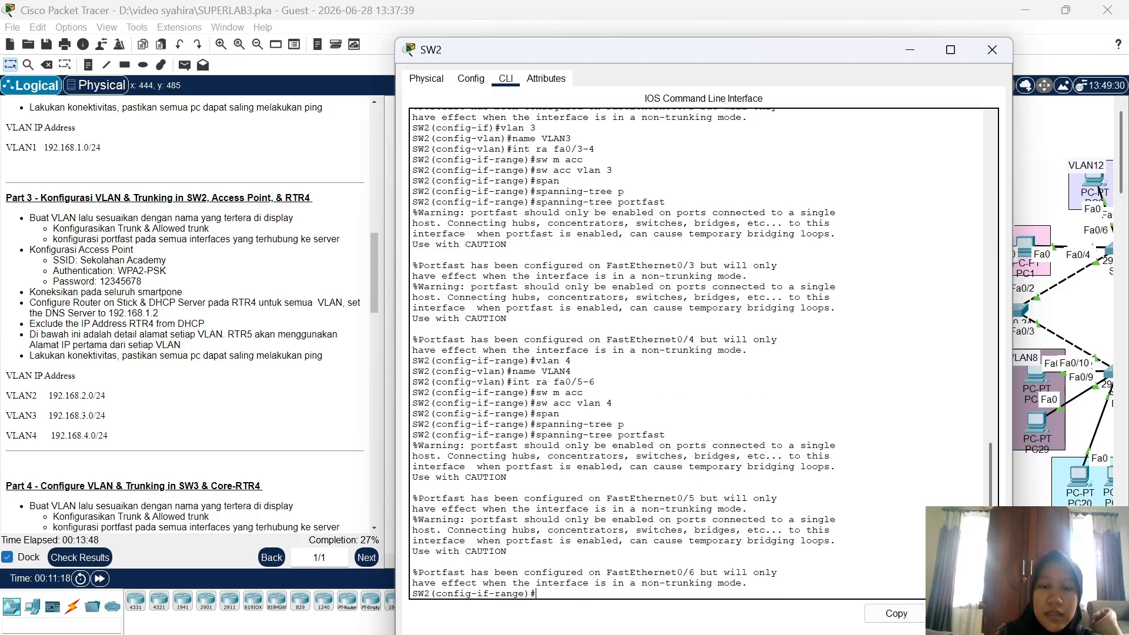
# Close the SW2 window and reposition SW2 and PC10, leaving PC10 inside the VLAN4 box
pyautogui.click(999, 65)
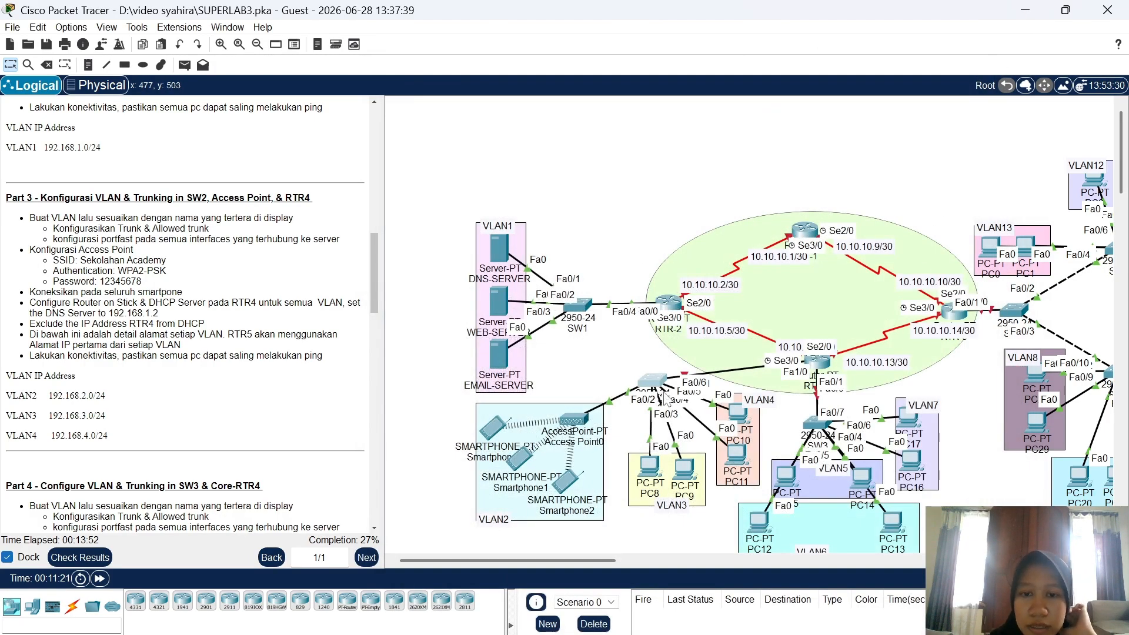
pyautogui.moveTo(653, 379)
pyautogui.mouseDown()
pyautogui.moveTo(627, 388)
pyautogui.moveTo(606, 374)
pyautogui.moveTo(680, 366)
pyautogui.moveTo(612, 377)
pyautogui.moveTo(628, 350)
pyautogui.moveTo(637, 377)
pyautogui.moveTo(646, 366)
pyautogui.mouseUp()
pyautogui.moveTo(734, 413)
pyautogui.mouseDown()
pyautogui.moveTo(750, 362)
pyautogui.moveTo(720, 414)
pyautogui.mouseUp()
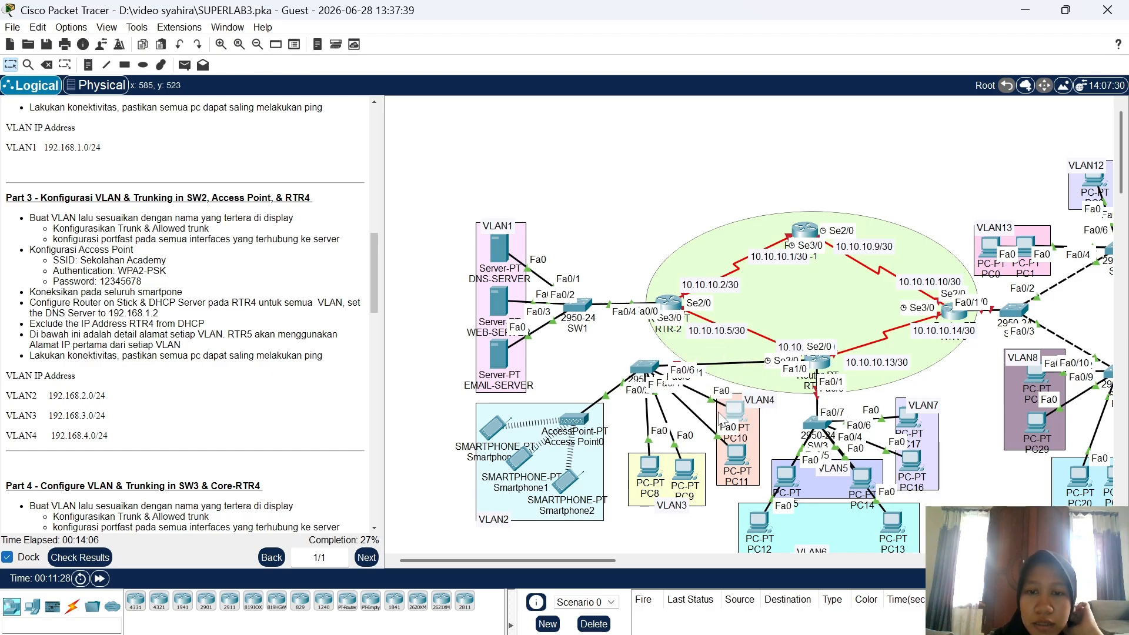
pyautogui.moveTo(676, 444); pyautogui.dragTo(656, 448)
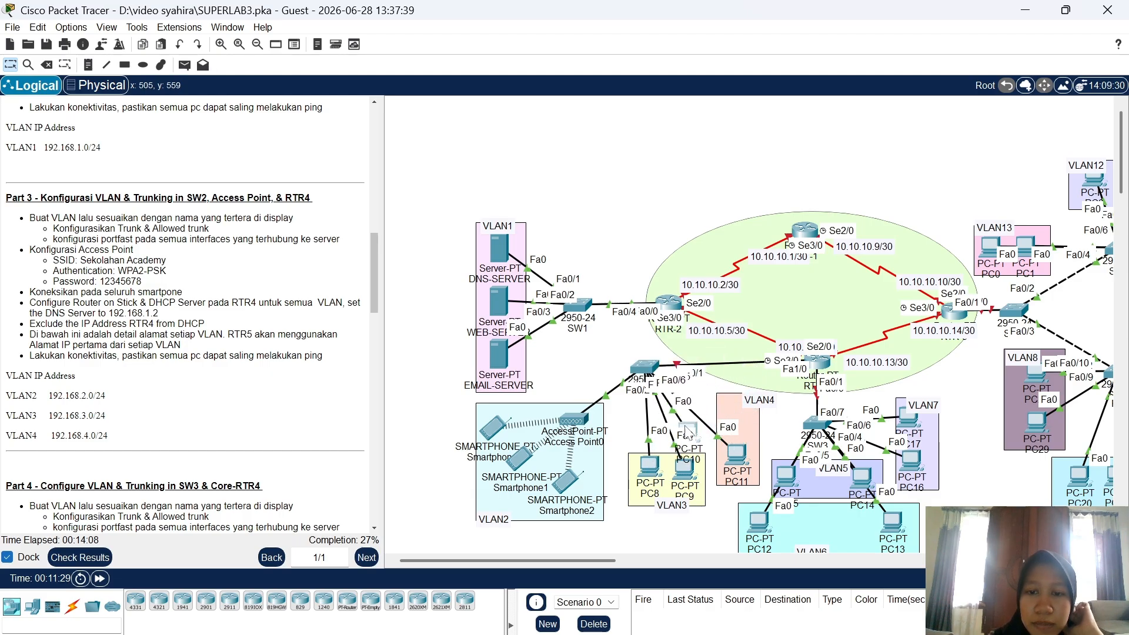
pyautogui.moveTo(736, 454)
pyautogui.mouseDown()
pyautogui.moveTo(681, 491)
pyautogui.moveTo(728, 460)
pyautogui.mouseUp()
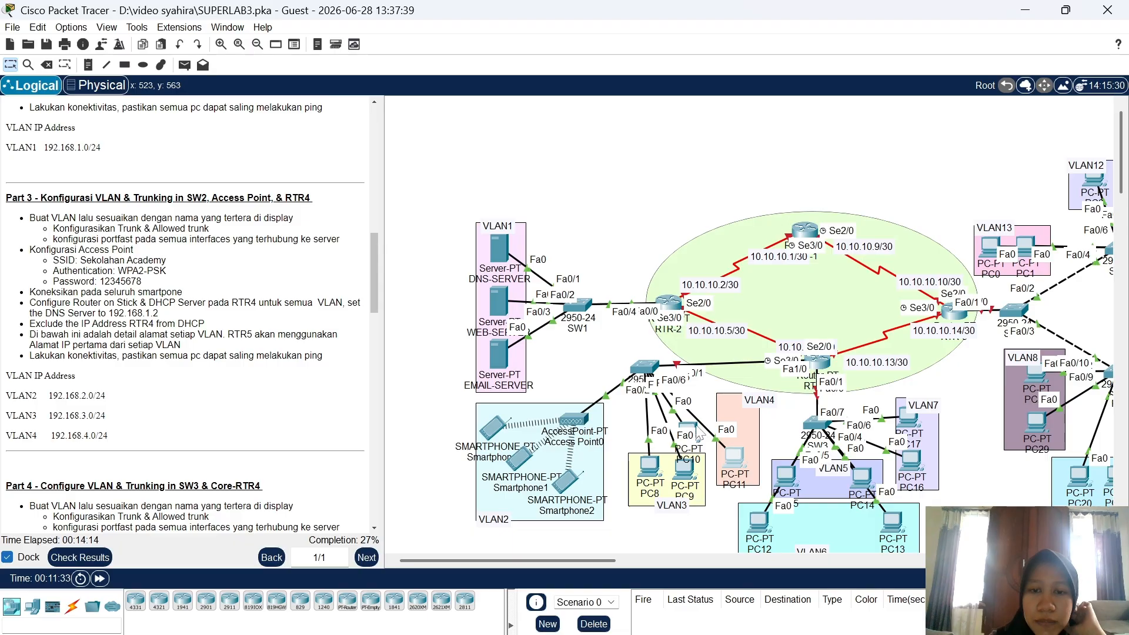
pyautogui.moveTo(701, 453); pyautogui.dragTo(748, 430)
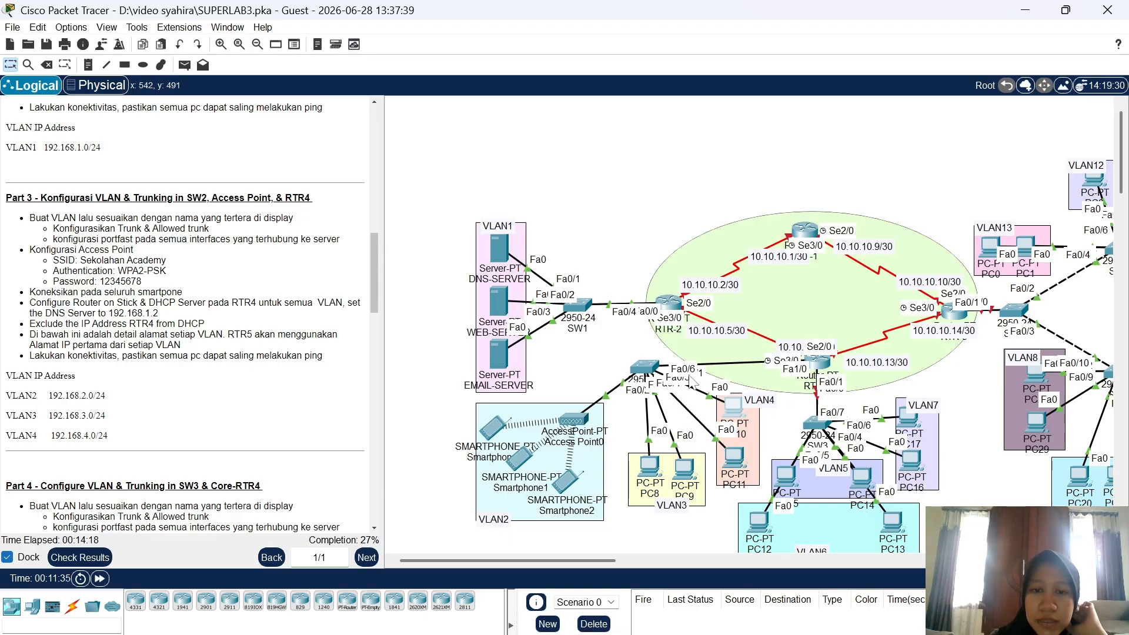
# Set SW2's Fa0/1 to trunk mode allowing VLANs 2-4, then close the SW2 window
pyautogui.click(645, 368)
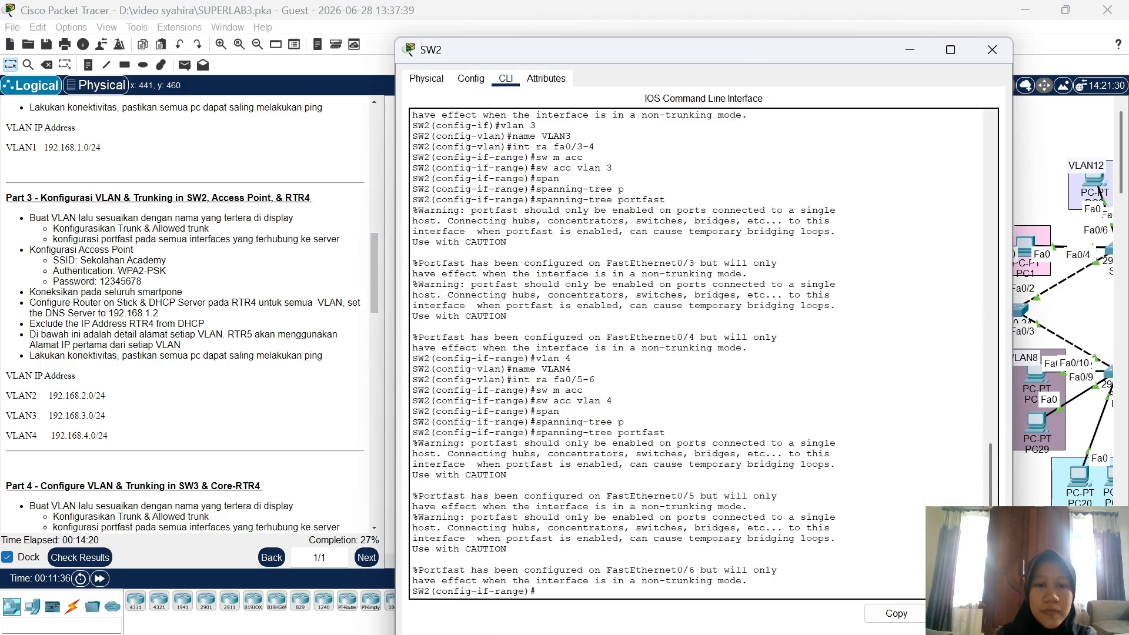
pyautogui.write('in')
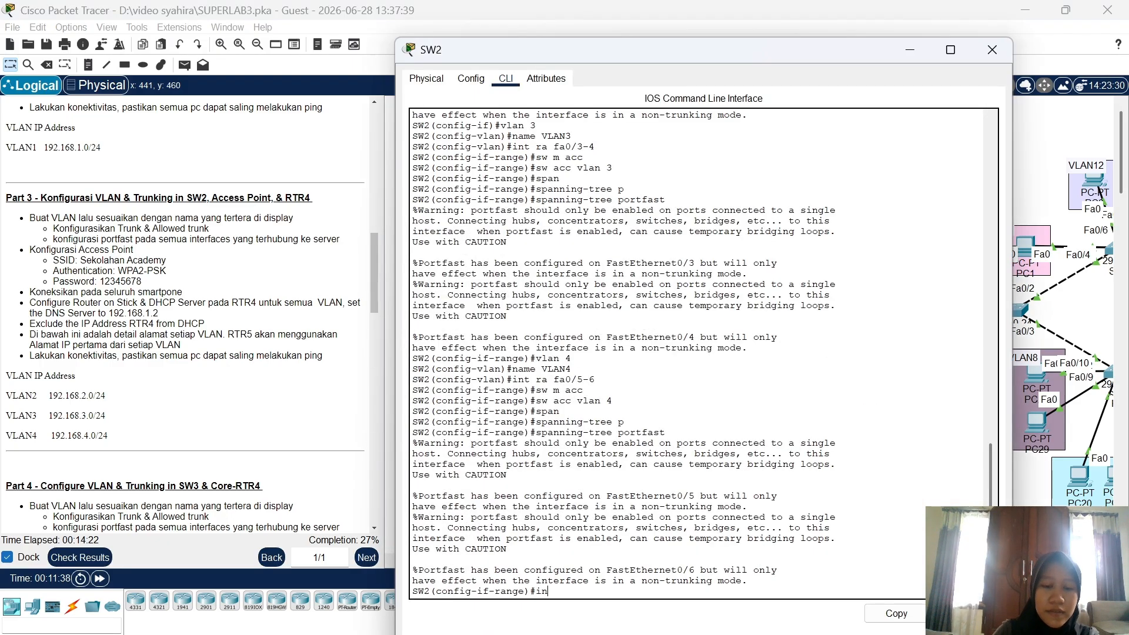
pyautogui.write('t fa0/1')
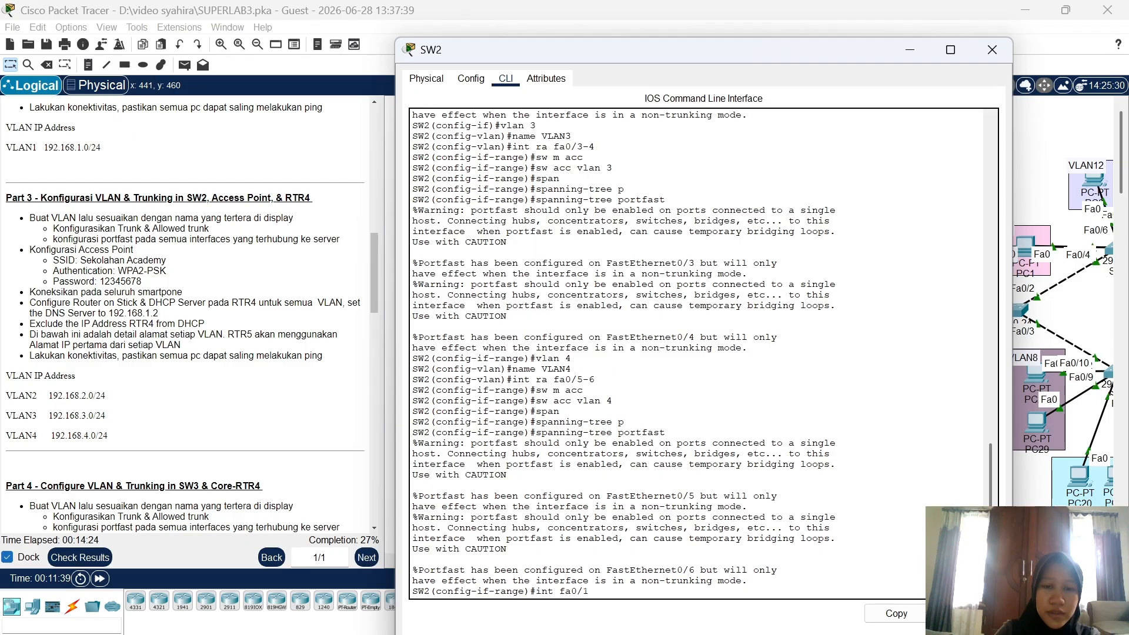
pyautogui.press('Return')
pyautogui.write('sw')
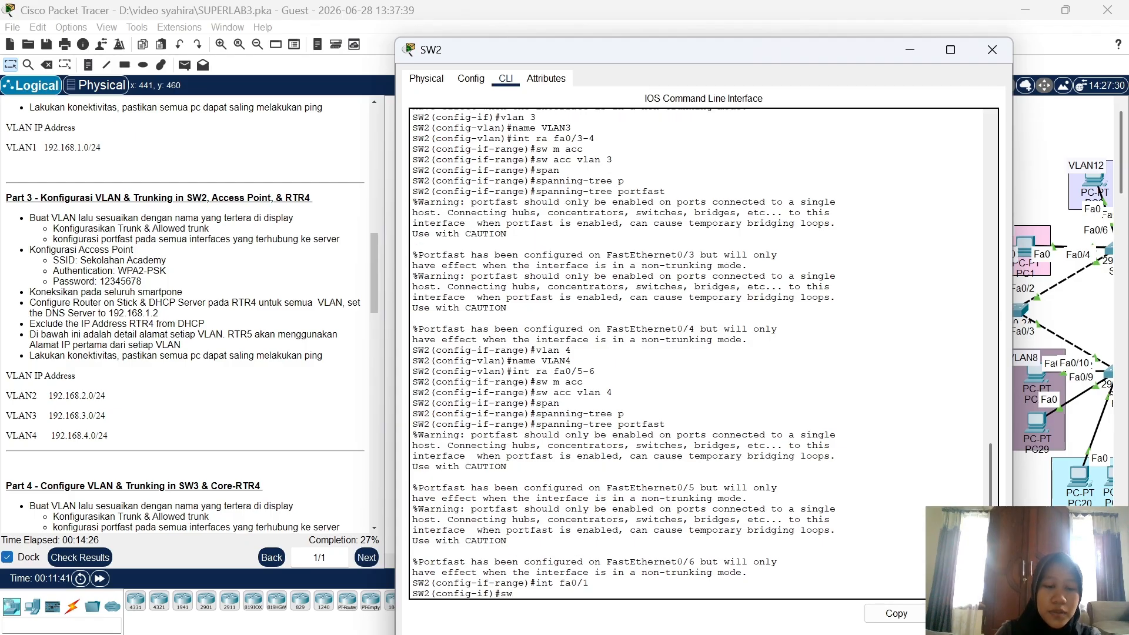
pyautogui.write(' m trunk')
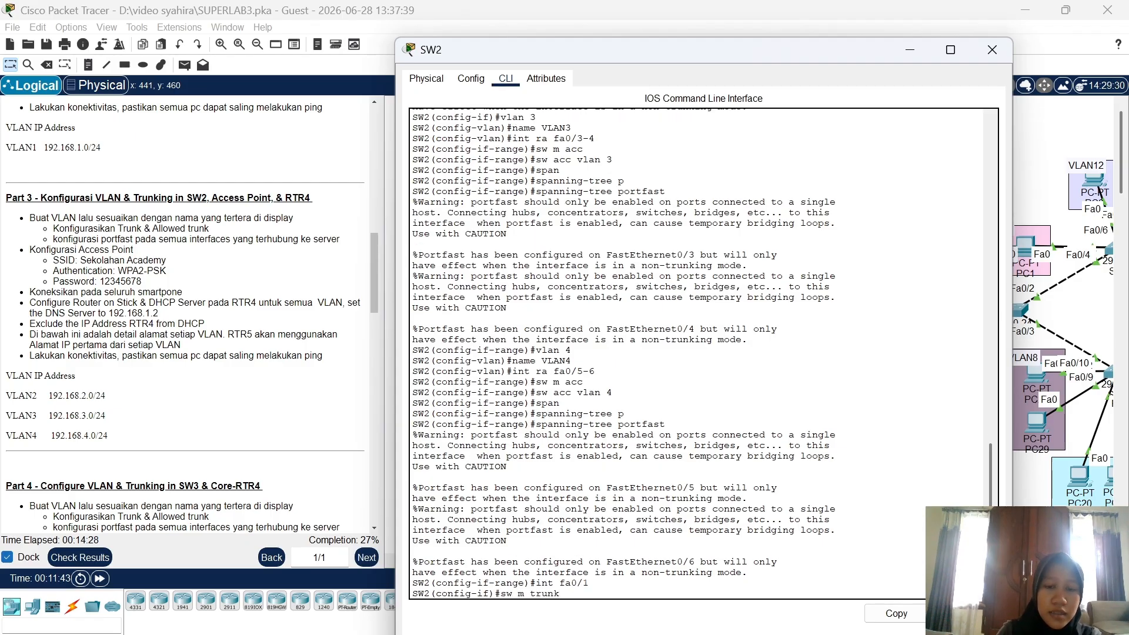
pyautogui.press('Return')
pyautogui.write('sw tru')
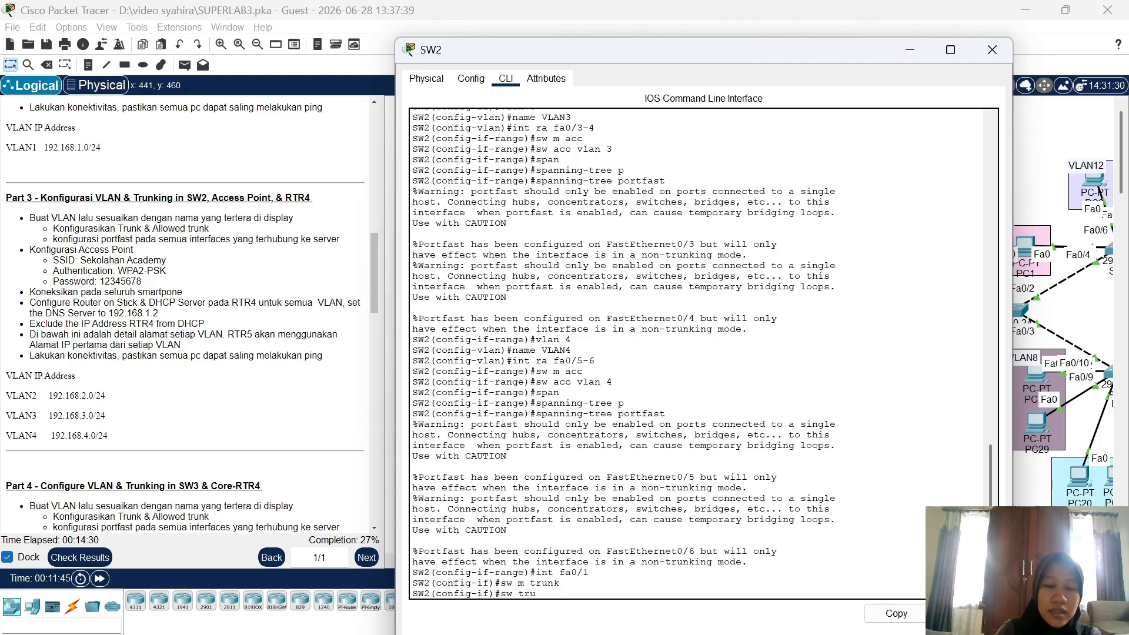
pyautogui.write('nk all vlan2-4')
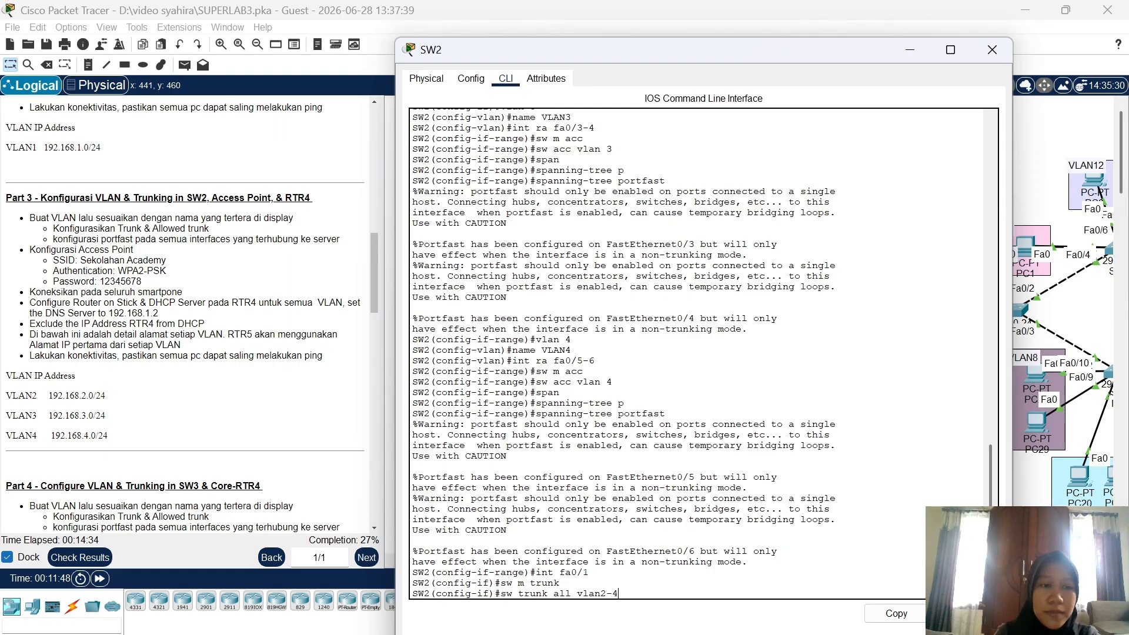
pyautogui.press('Return')
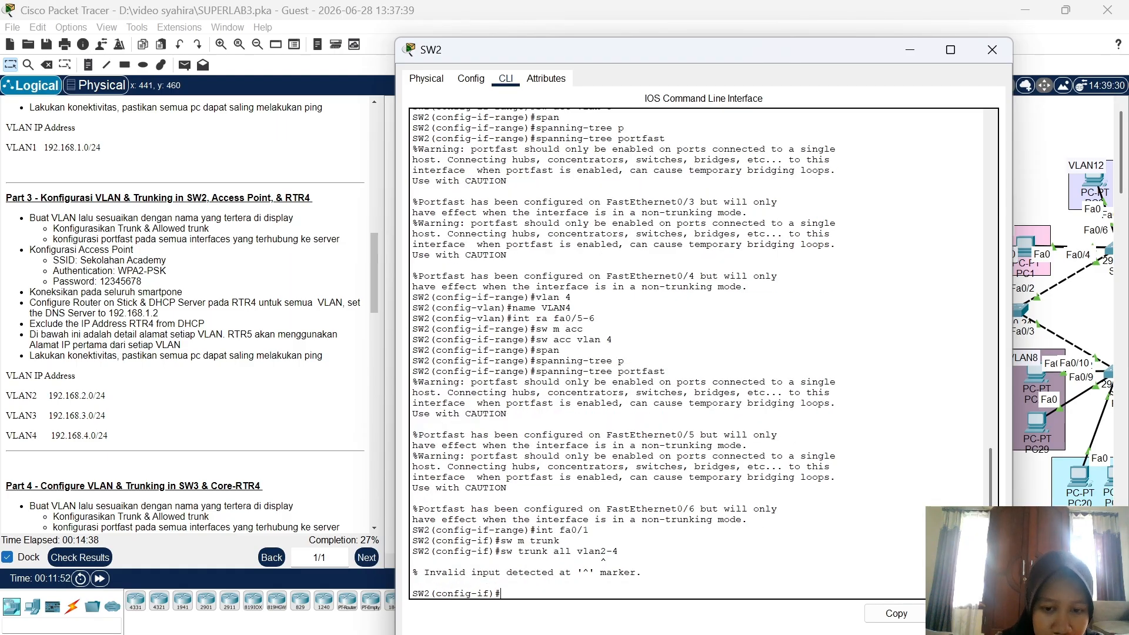
pyautogui.write('sw tr')
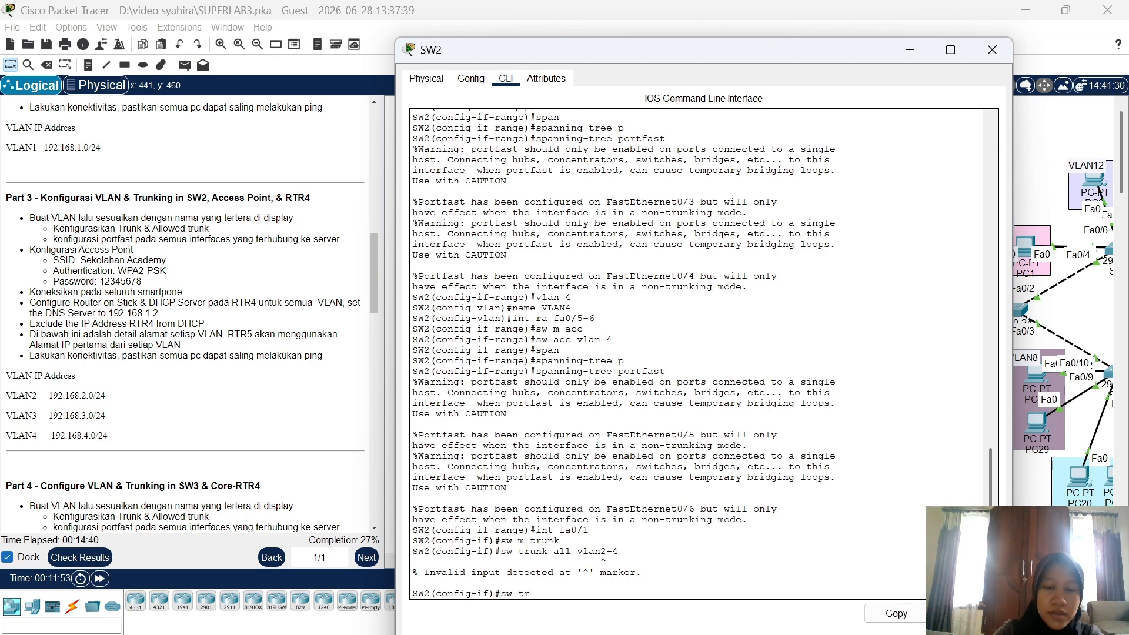
pyautogui.write('unk all')
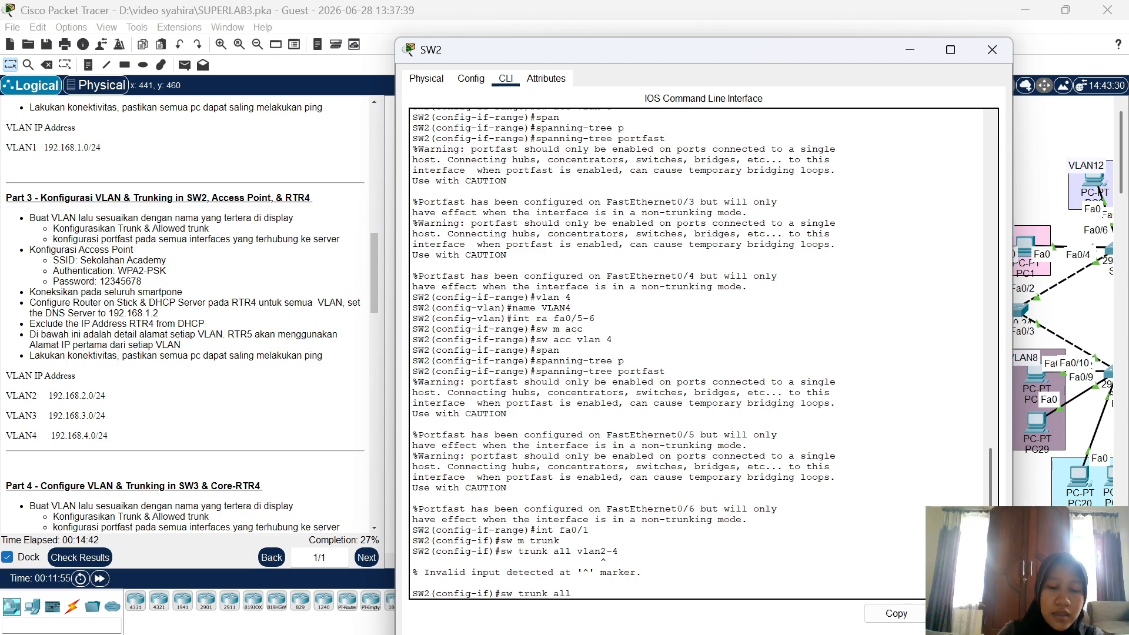
pyautogui.write(' vlan')
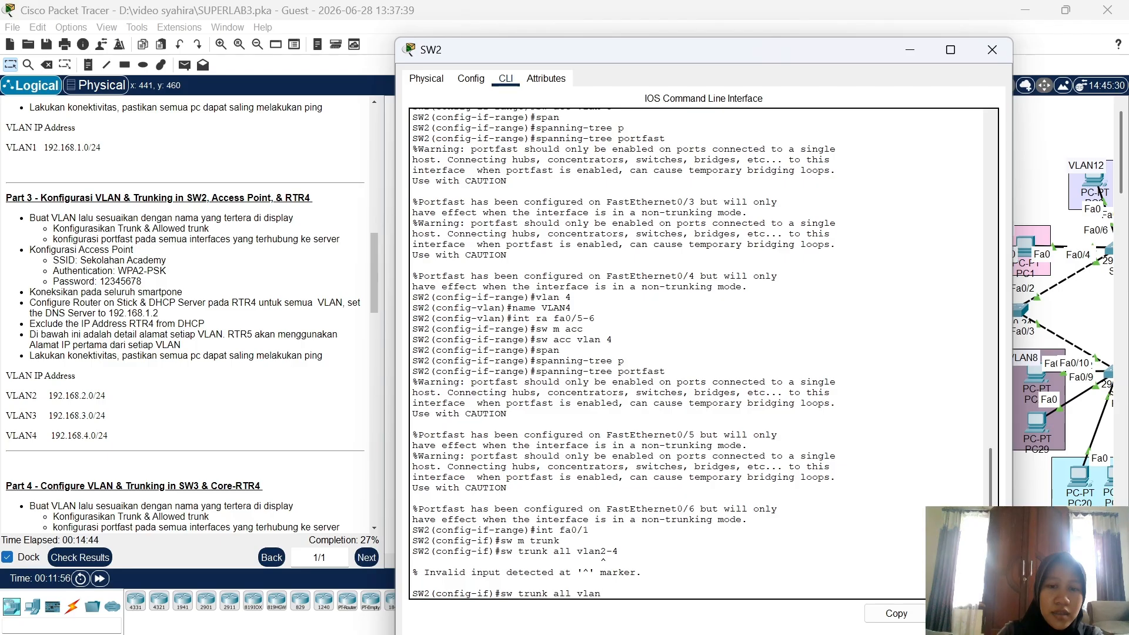
pyautogui.write(' 2')
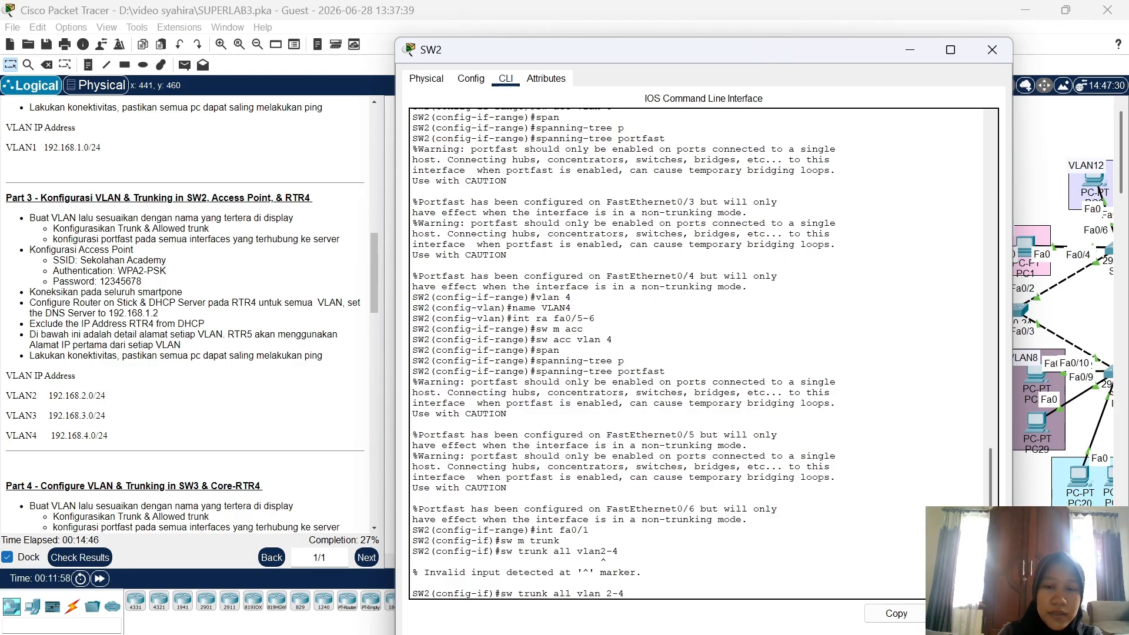
pyautogui.write('-4')
pyautogui.press('Return')
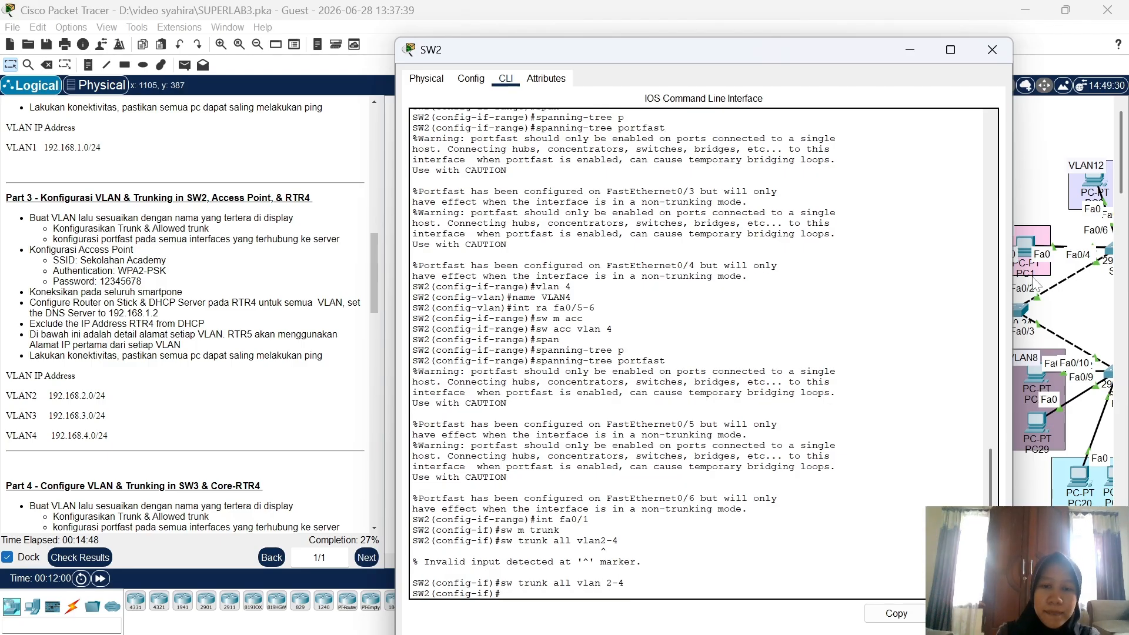
pyautogui.click(999, 53)
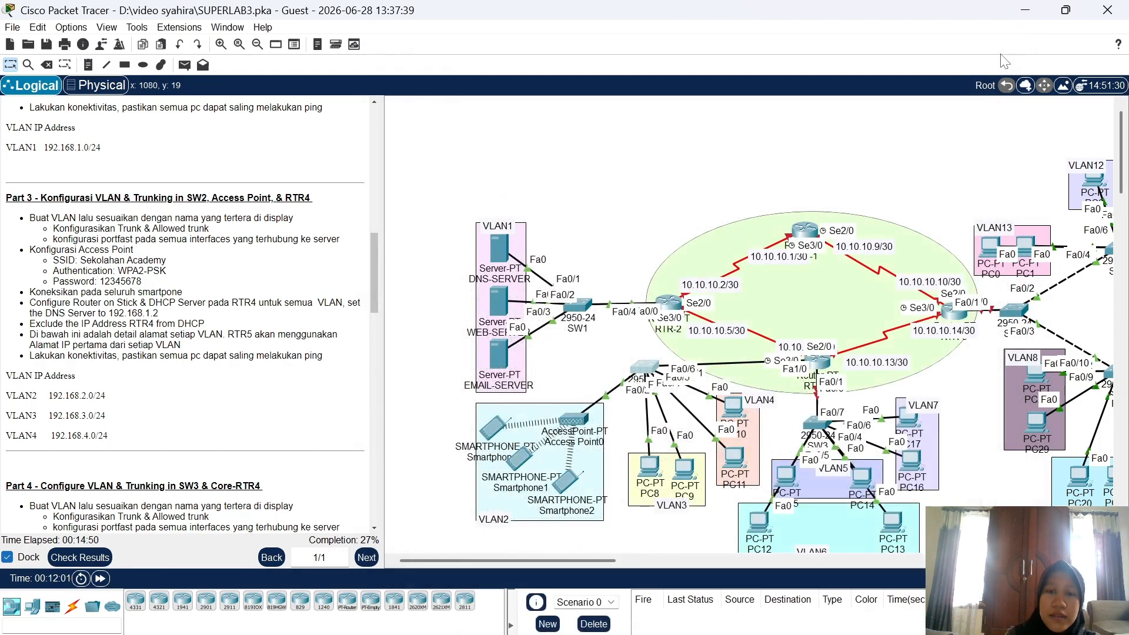
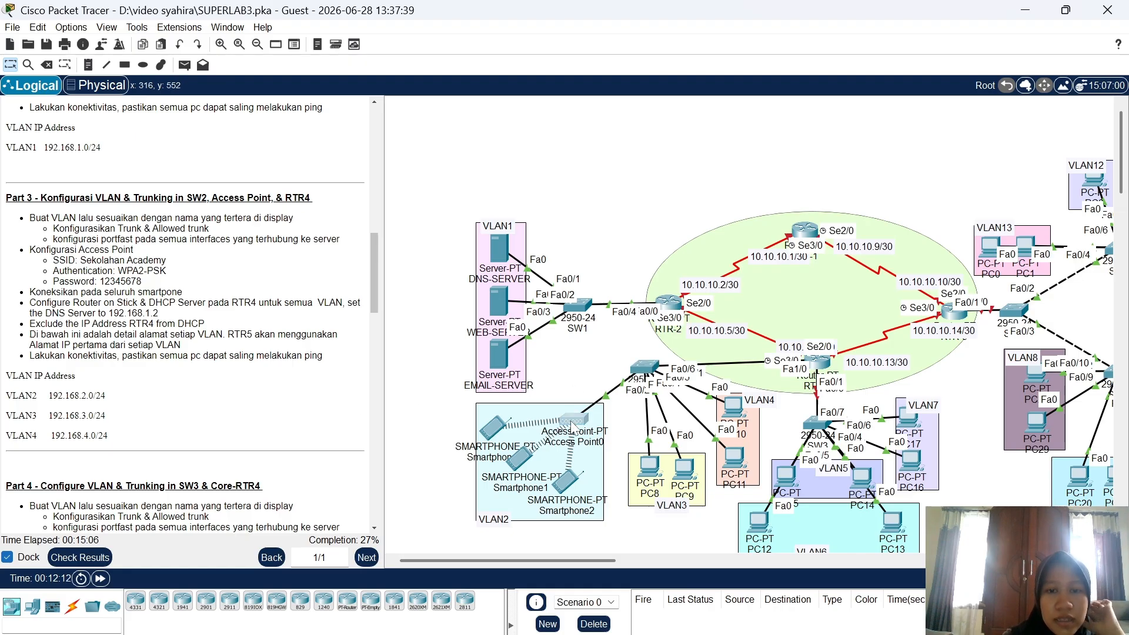
# Open Access Point0's Config settings and bring up the Port 1 wireless interface
pyautogui.click(571, 419)
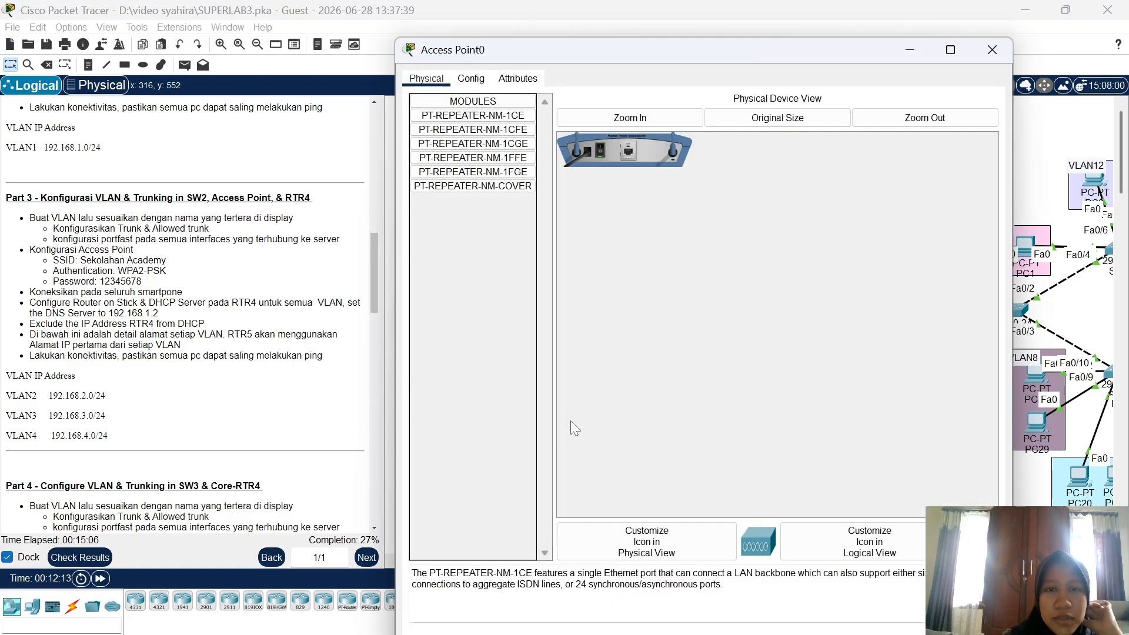
pyautogui.click(480, 91)
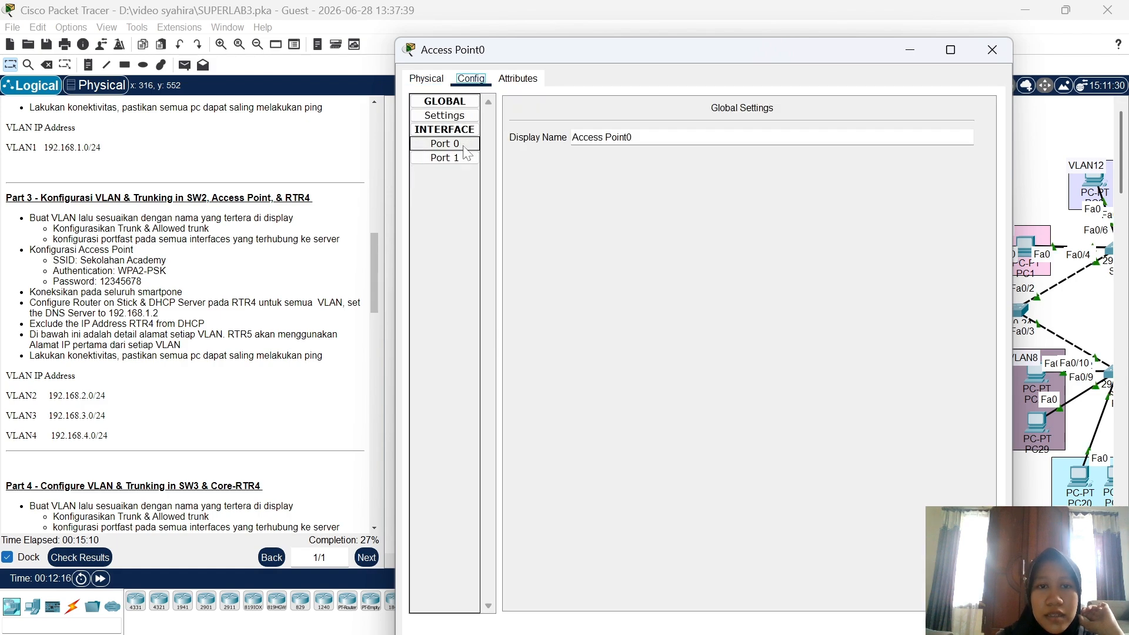
pyautogui.click(437, 80)
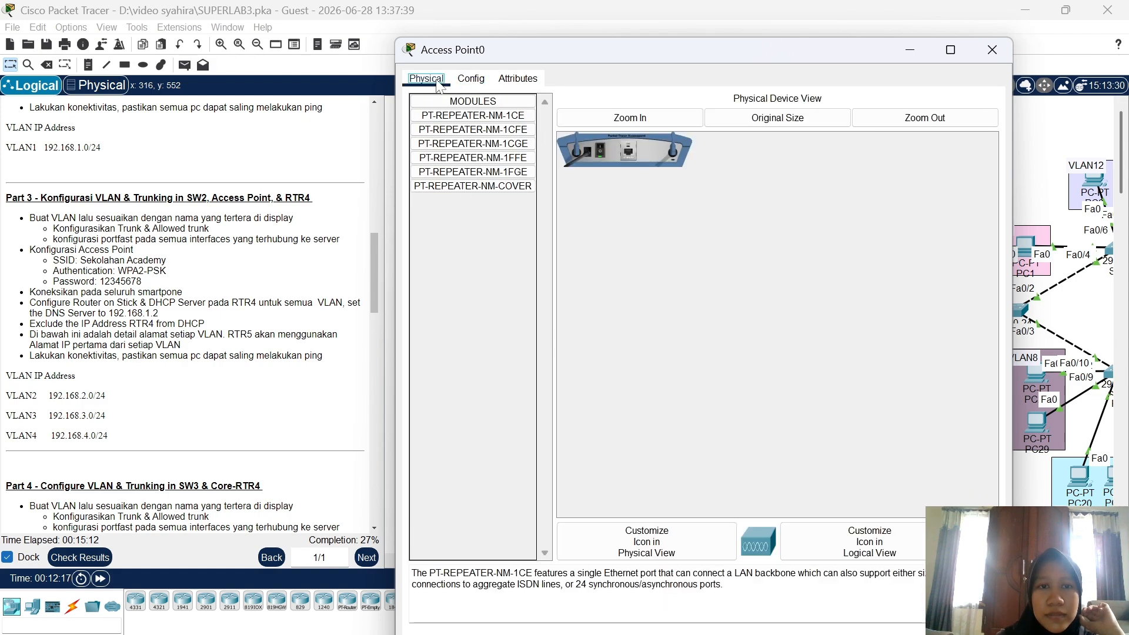
pyautogui.click(472, 83)
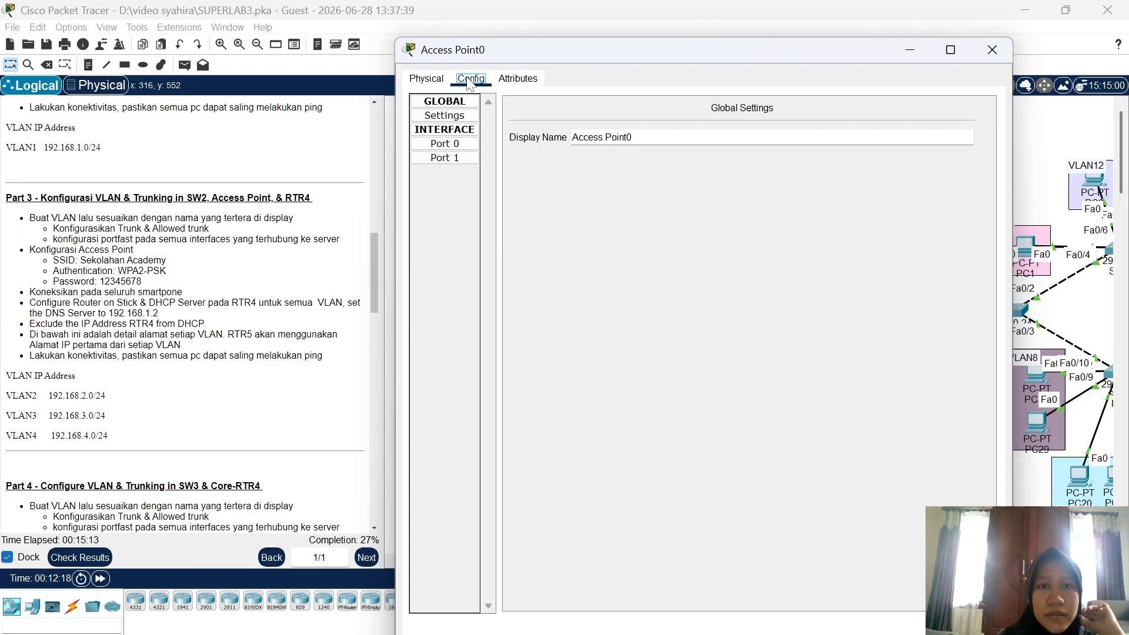
pyautogui.click(455, 145)
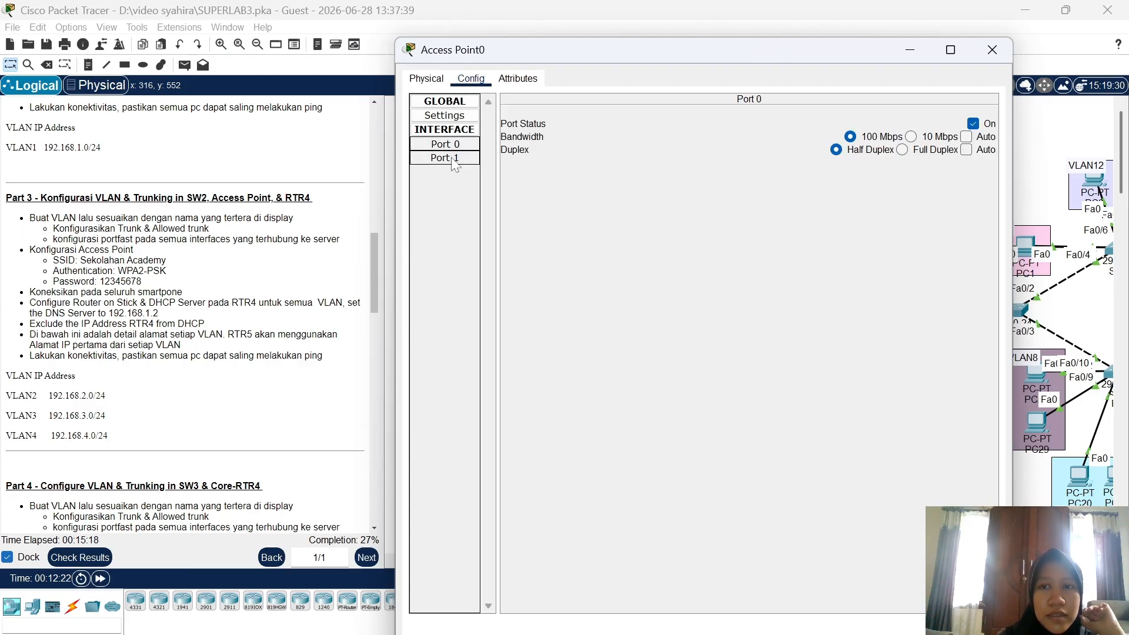
pyautogui.click(454, 159)
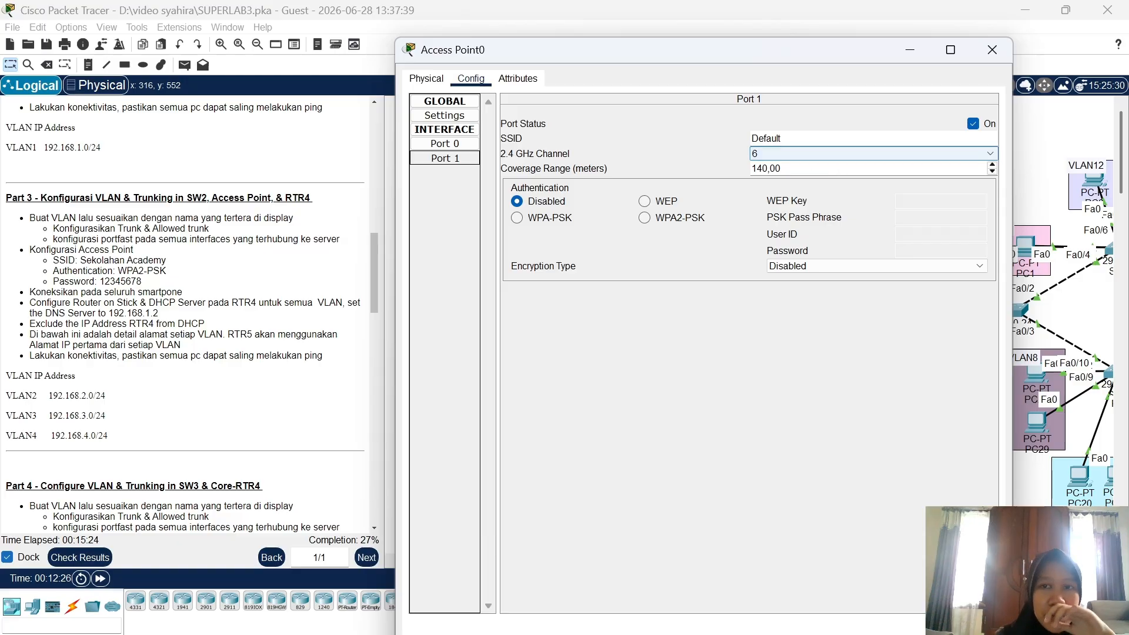
# Change Access Point0's SSID to 'Sekolahan Academy', use WPA2-PSK with a pass phrase, and close it
pyautogui.doubleClick(769, 139)
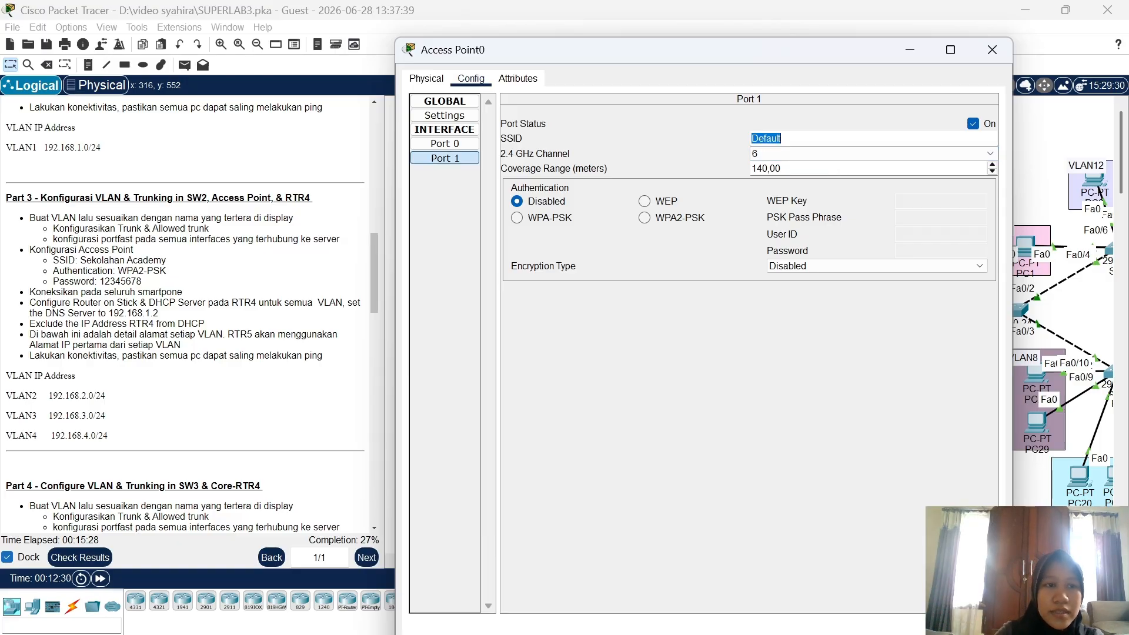
pyautogui.press('BackSpace')
pyautogui.write('s')
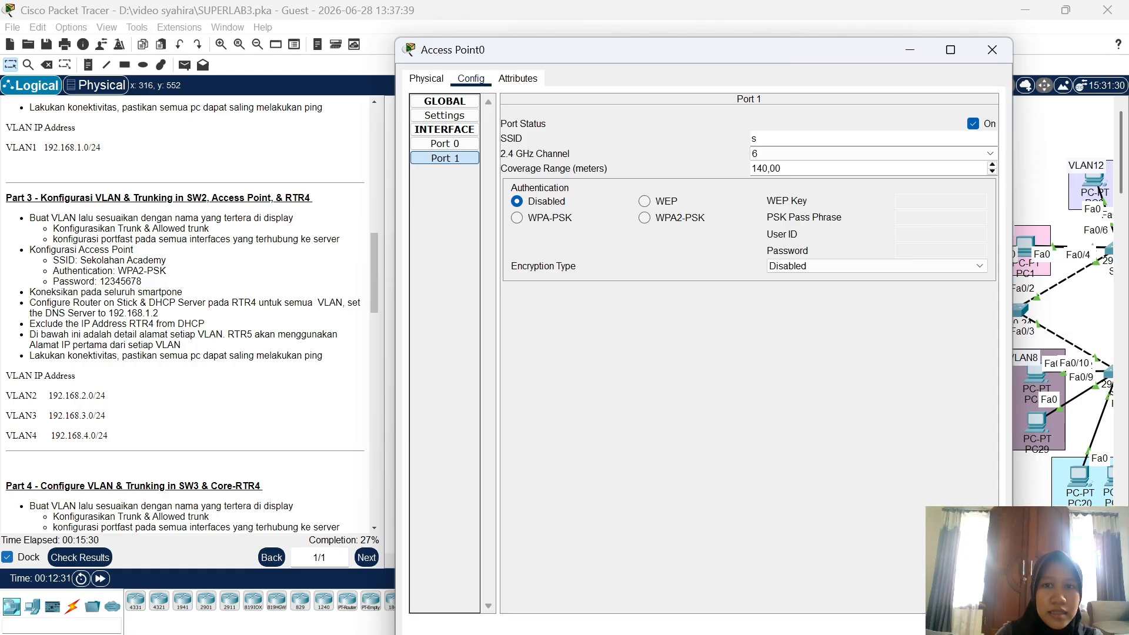
pyautogui.write('Sek')
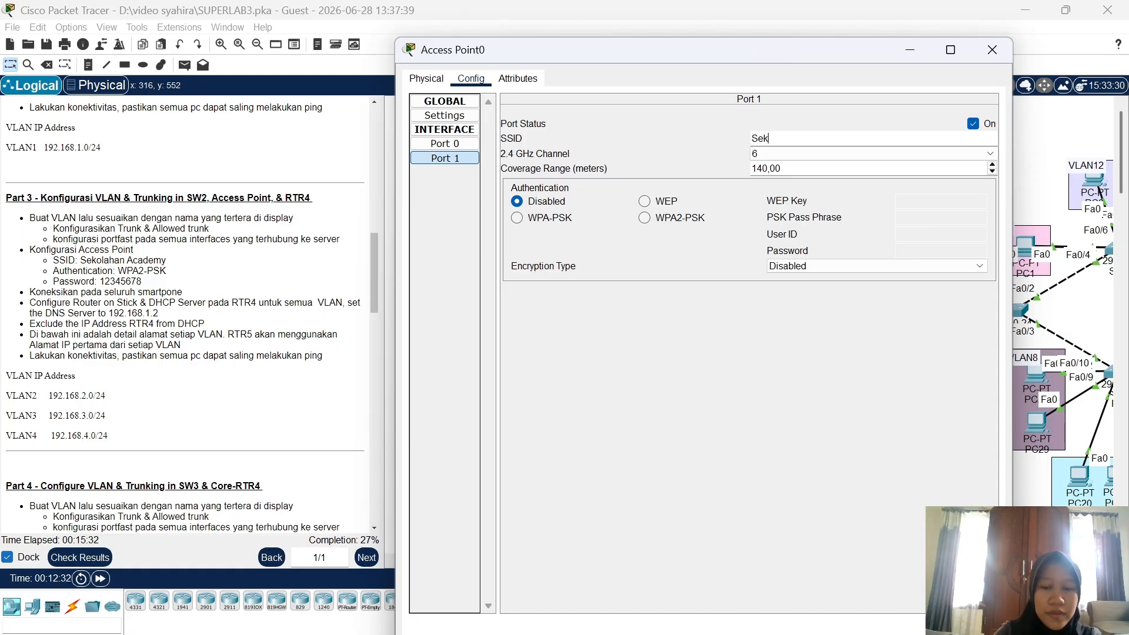
pyautogui.write('olahan A')
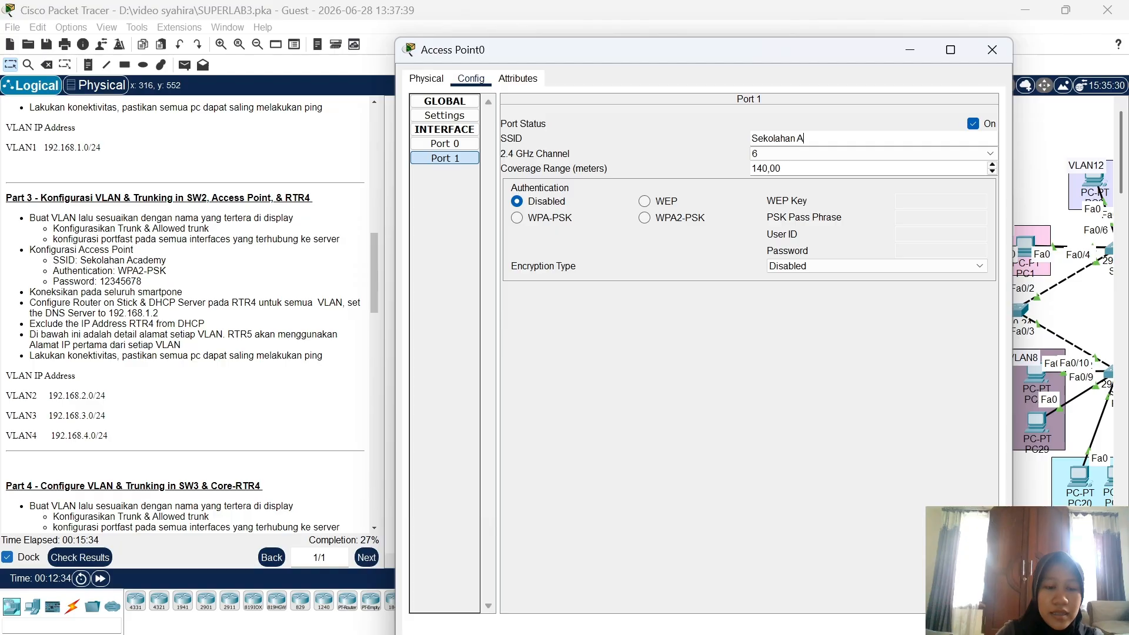
pyautogui.write('cademy')
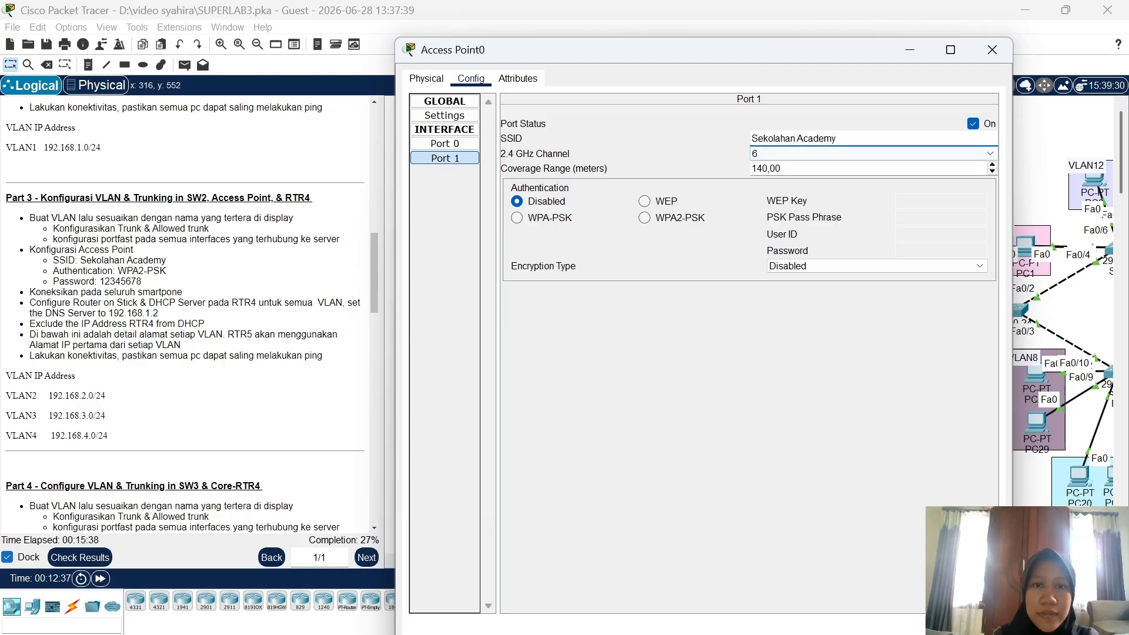
pyautogui.click(640, 219)
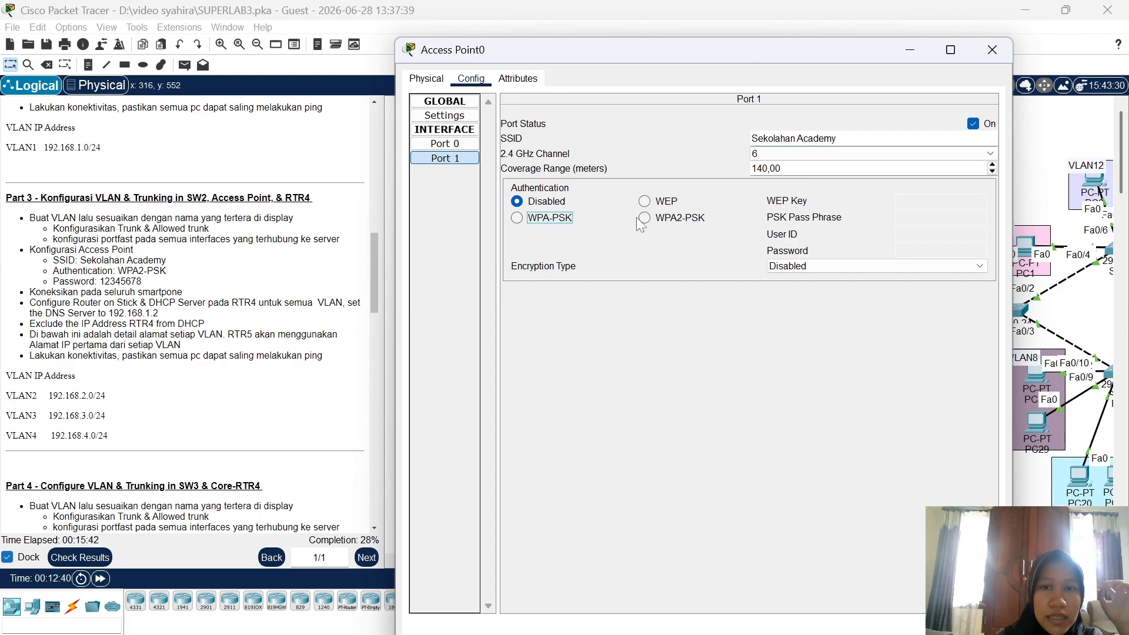
pyautogui.click(650, 223)
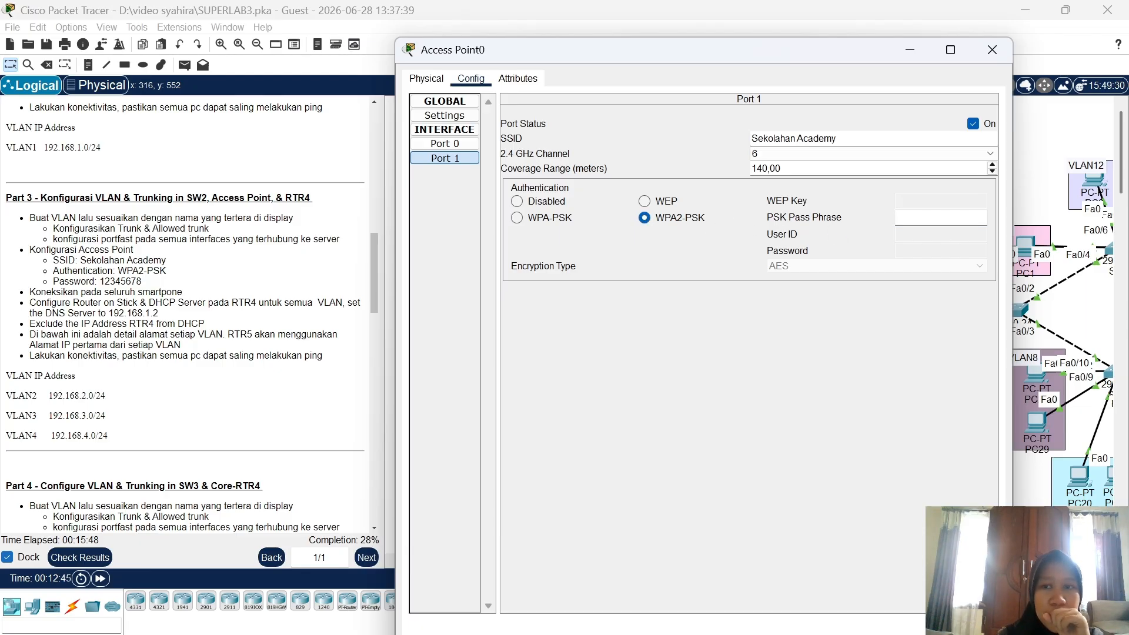
pyautogui.write('1')
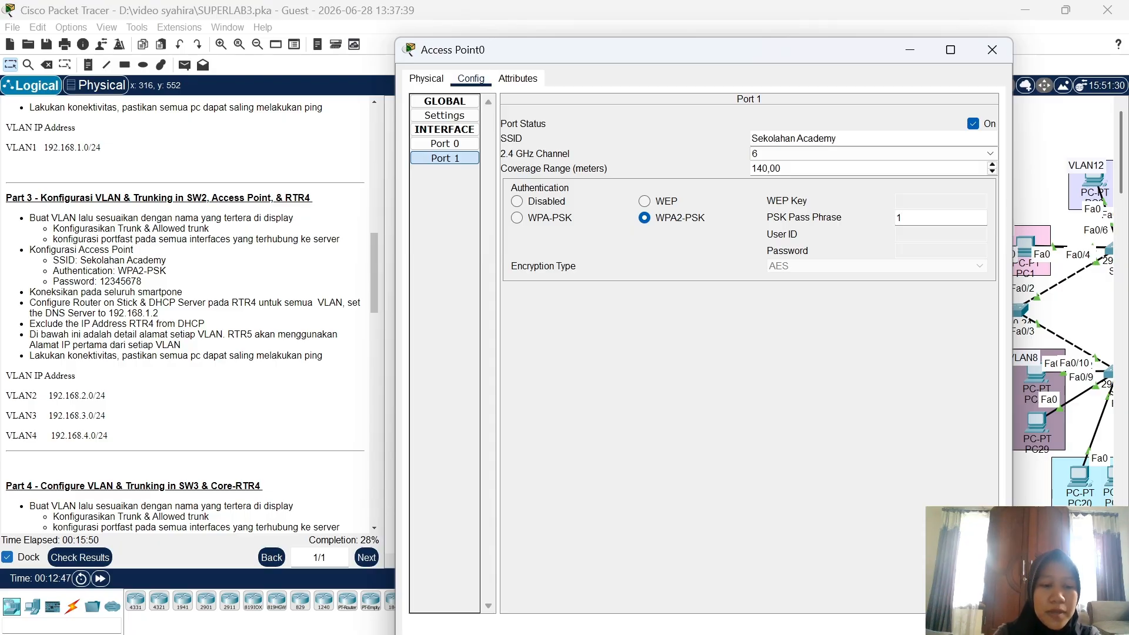
pyautogui.write('2345678')
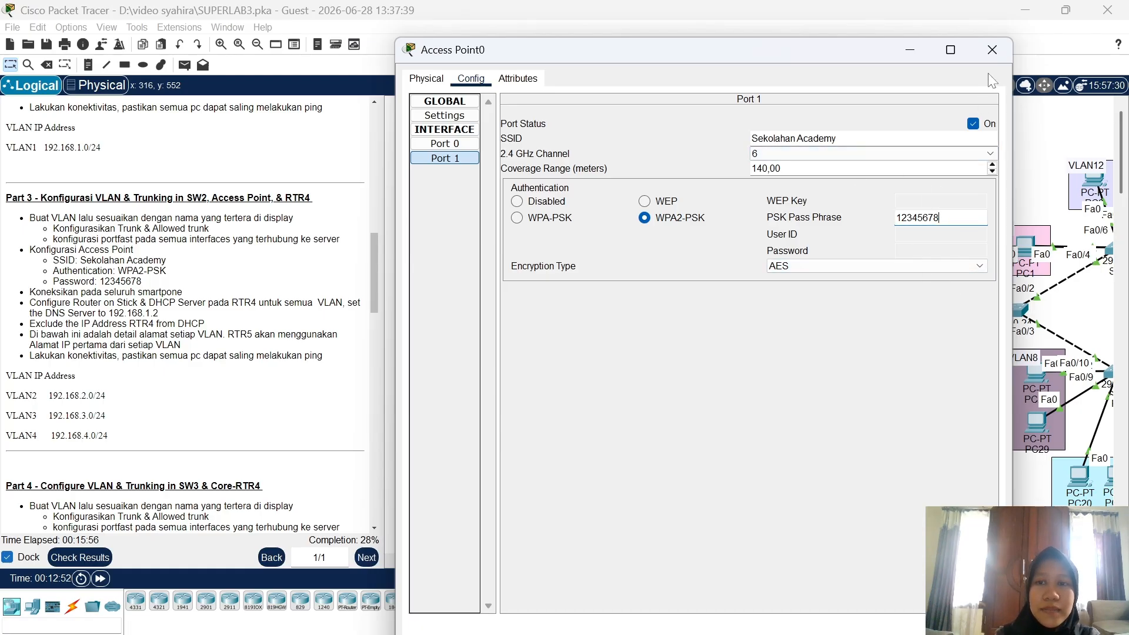
pyautogui.click(990, 58)
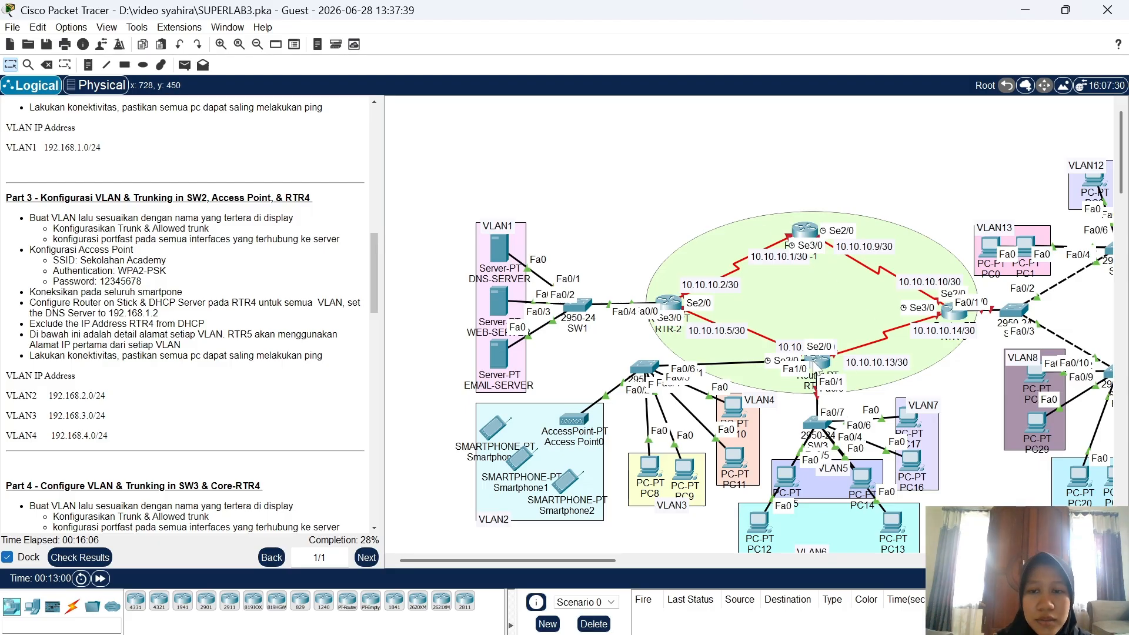
# Open RTR-4's console, log in with the enable password and enter global configuration mode
pyautogui.moveTo(817, 370)
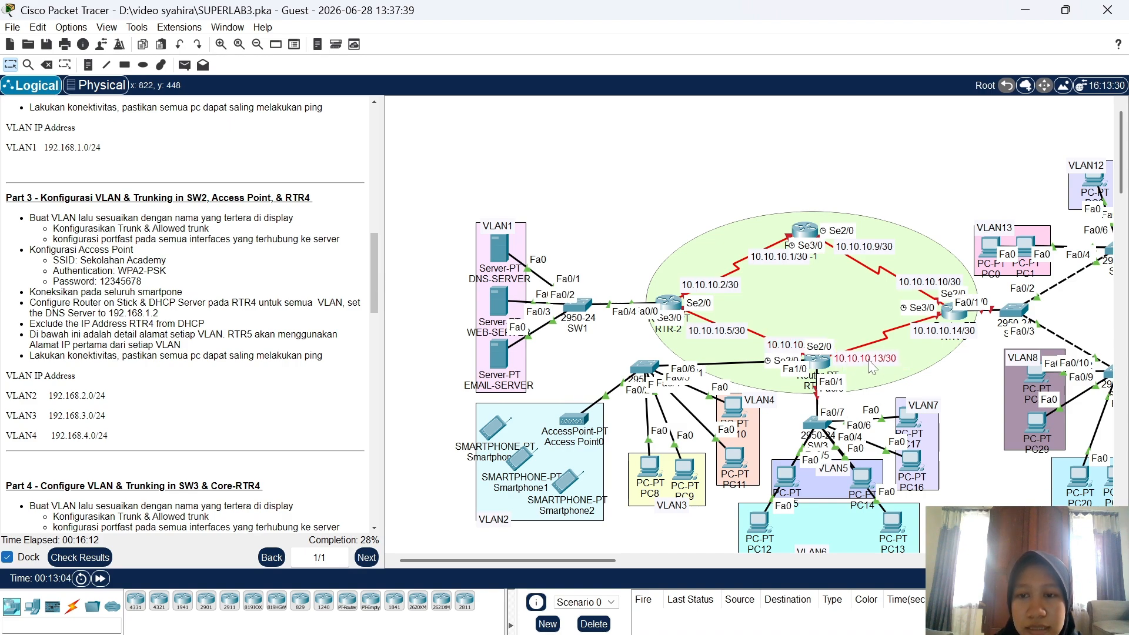
pyautogui.click(826, 363)
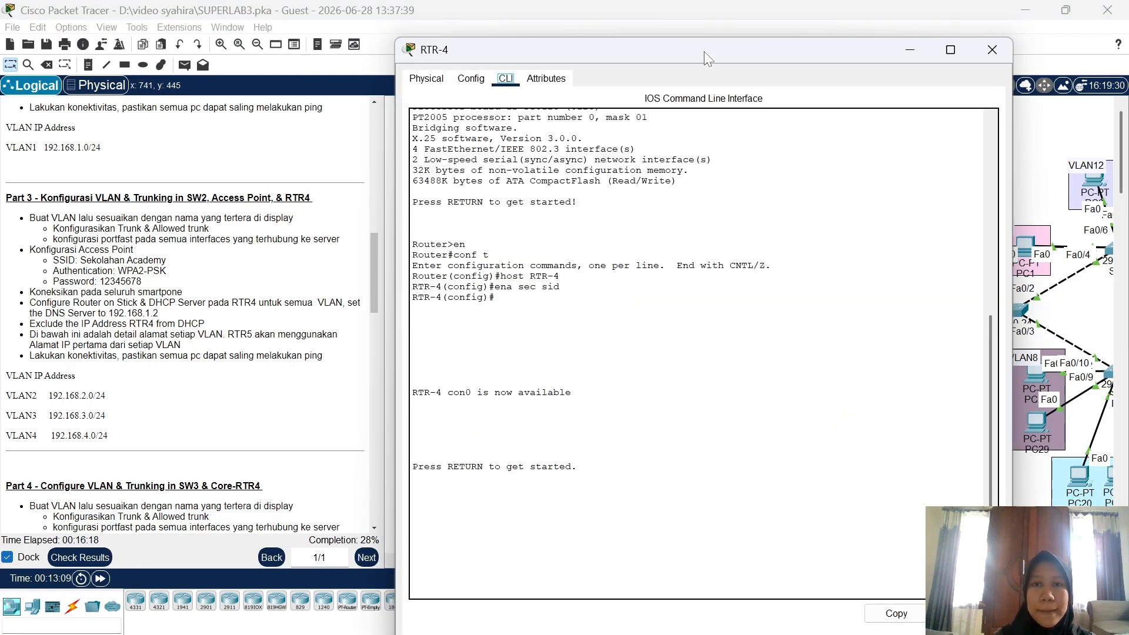
pyautogui.moveTo(704, 51); pyautogui.dragTo(340, 59)
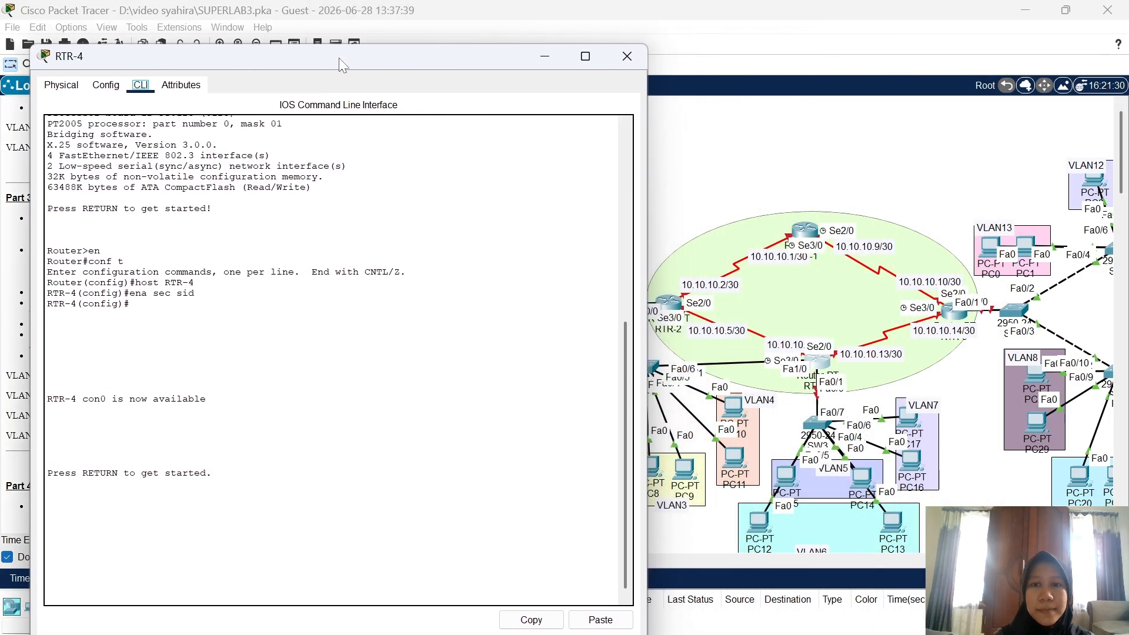
pyautogui.click(282, 555)
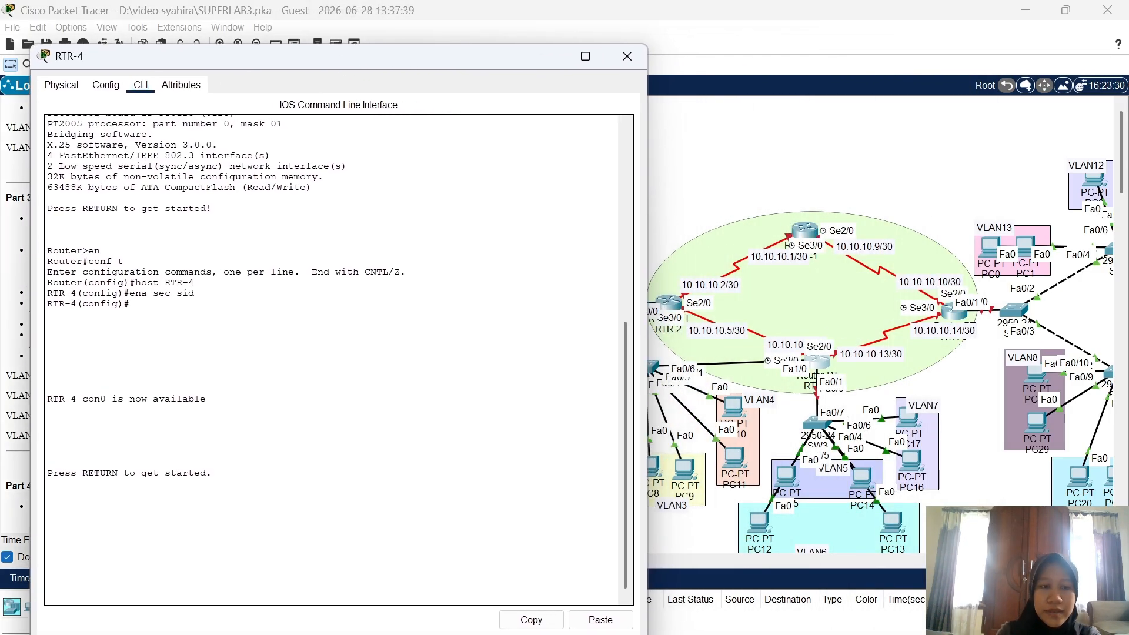
pyautogui.press('Return')
pyautogui.write('en')
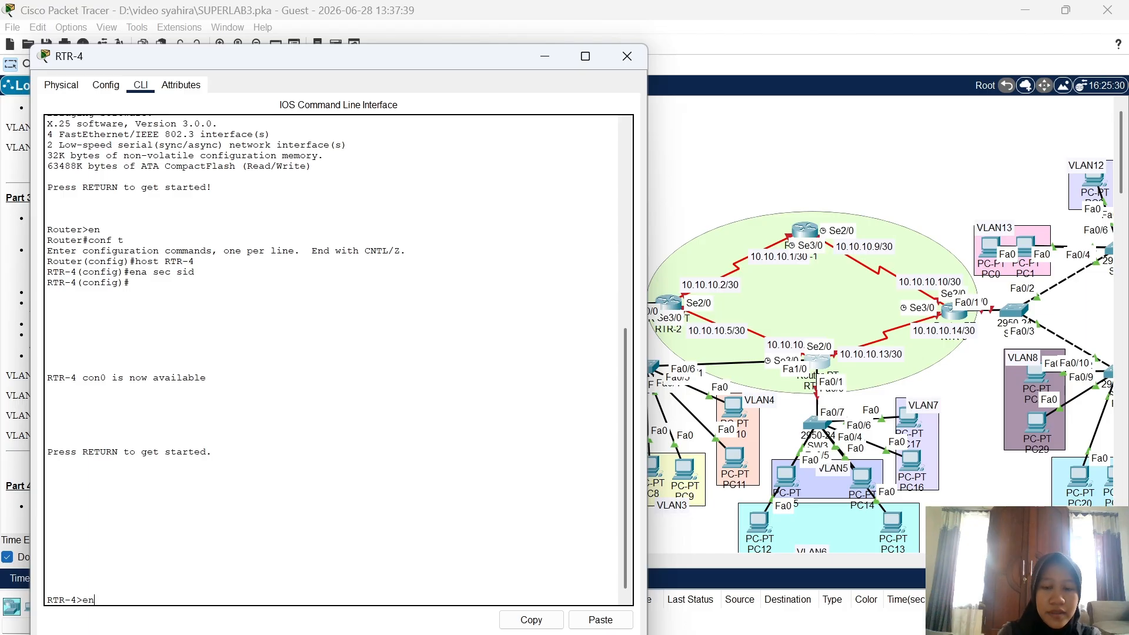
pyautogui.press('Return')
pyautogui.write('sid')
pyautogui.press('Return')
pyautogui.write('co')
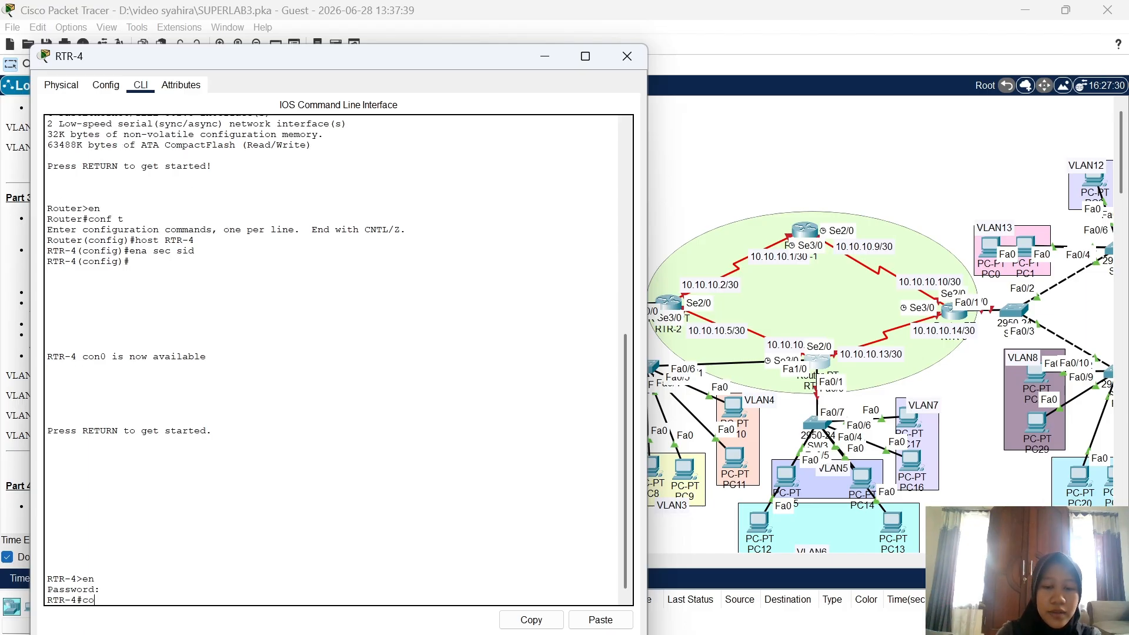
pyautogui.write('nf t')
pyautogui.press('Return')
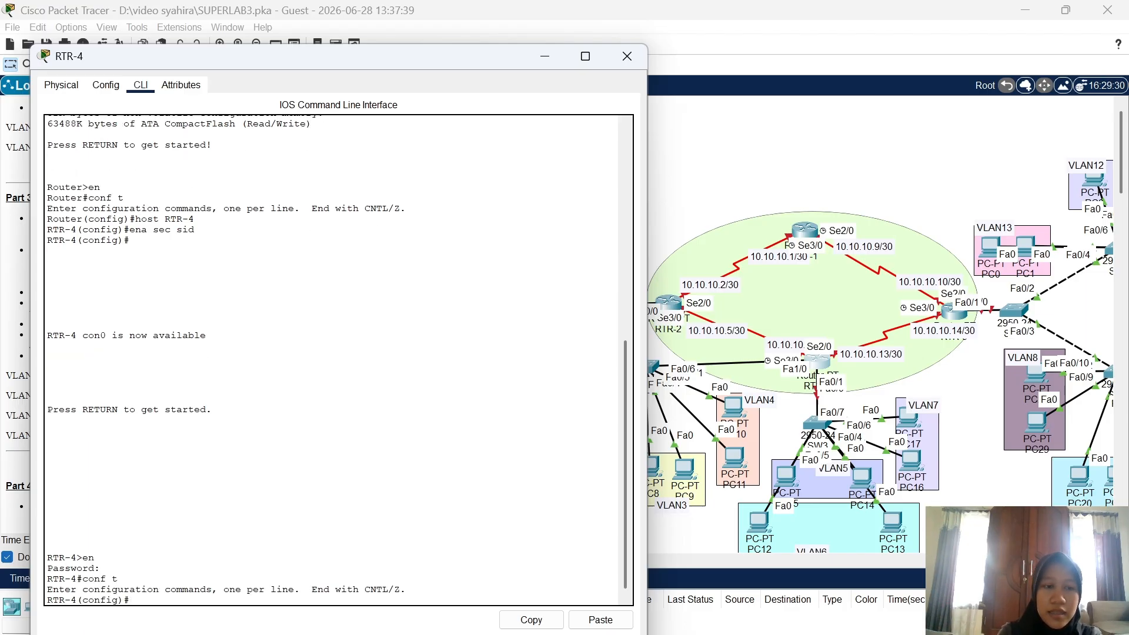
# Give Serial3/0 address 10.10.10.6 255.255.255.252 and bring it up
pyautogui.write('int ')
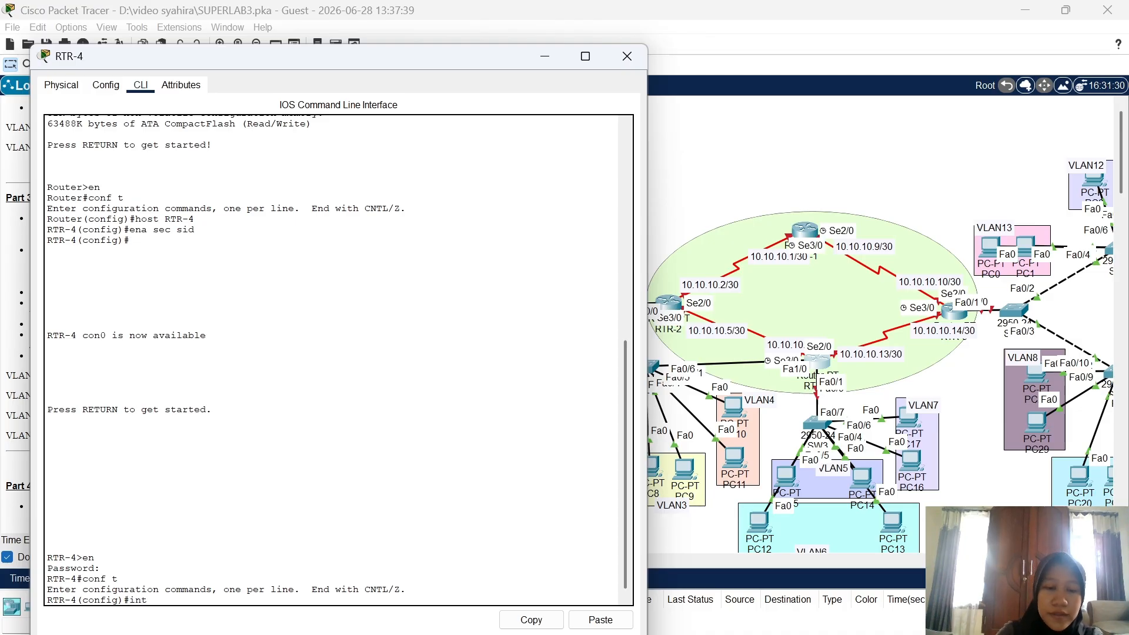
pyautogui.write('se3')
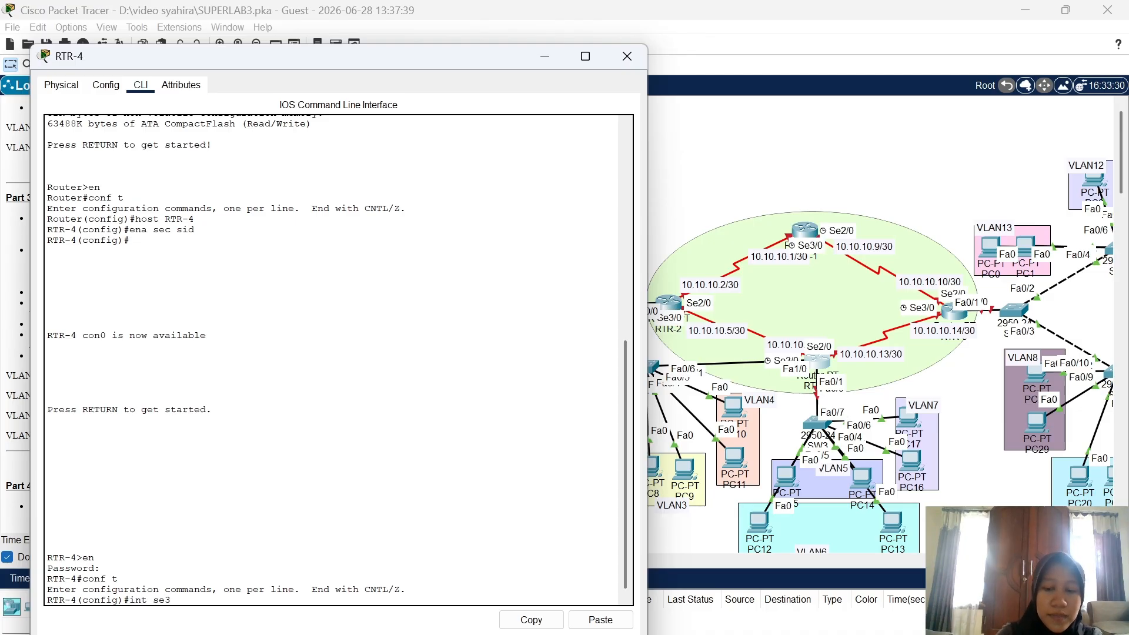
pyautogui.write('/')
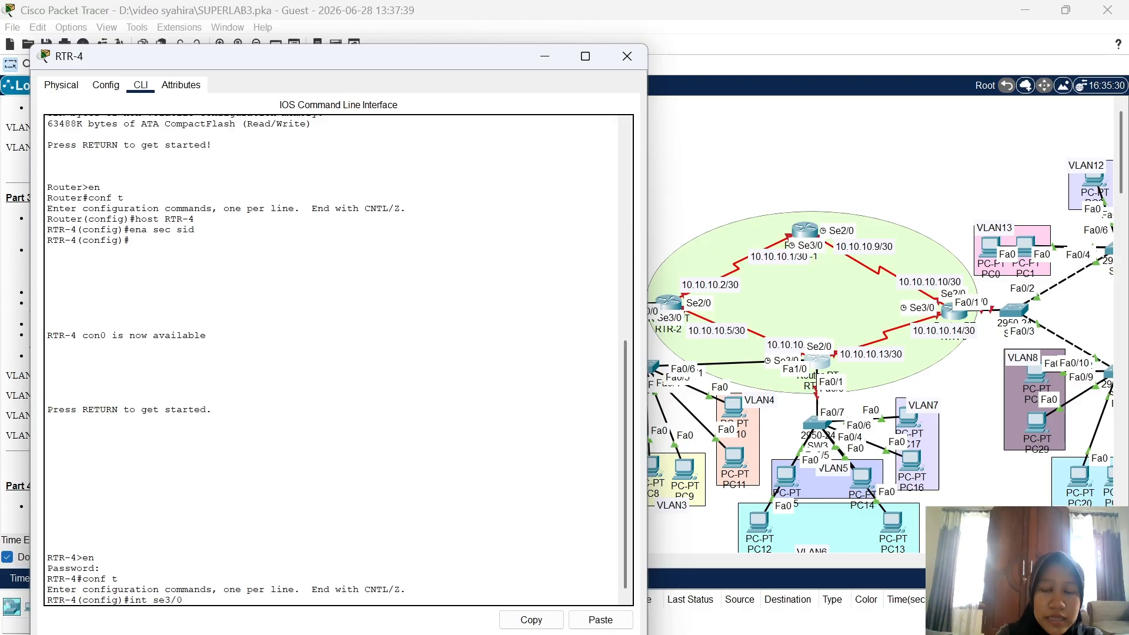
pyautogui.write('0')
pyautogui.press('Return')
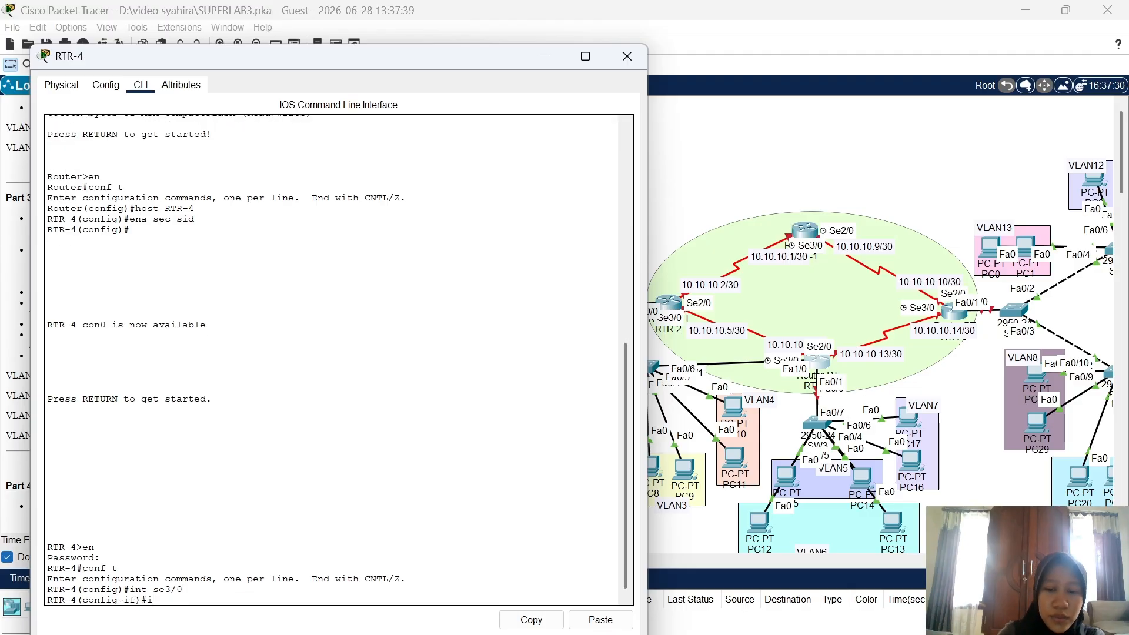
pyautogui.write('ip add')
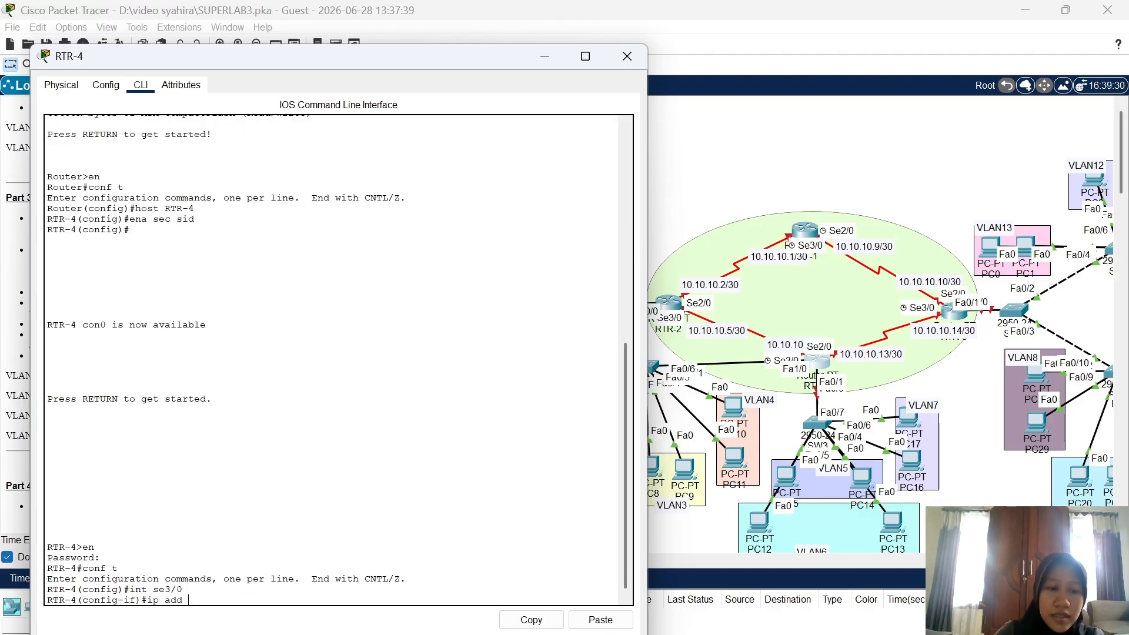
pyautogui.click(780, 351)
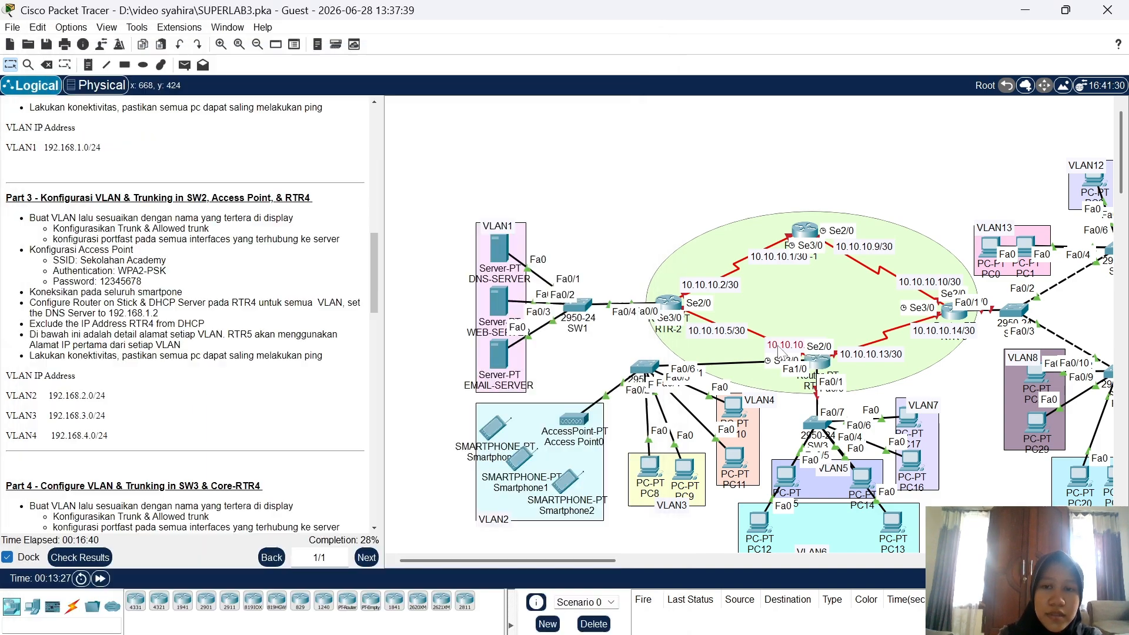
pyautogui.click(816, 365)
pyautogui.write('10')
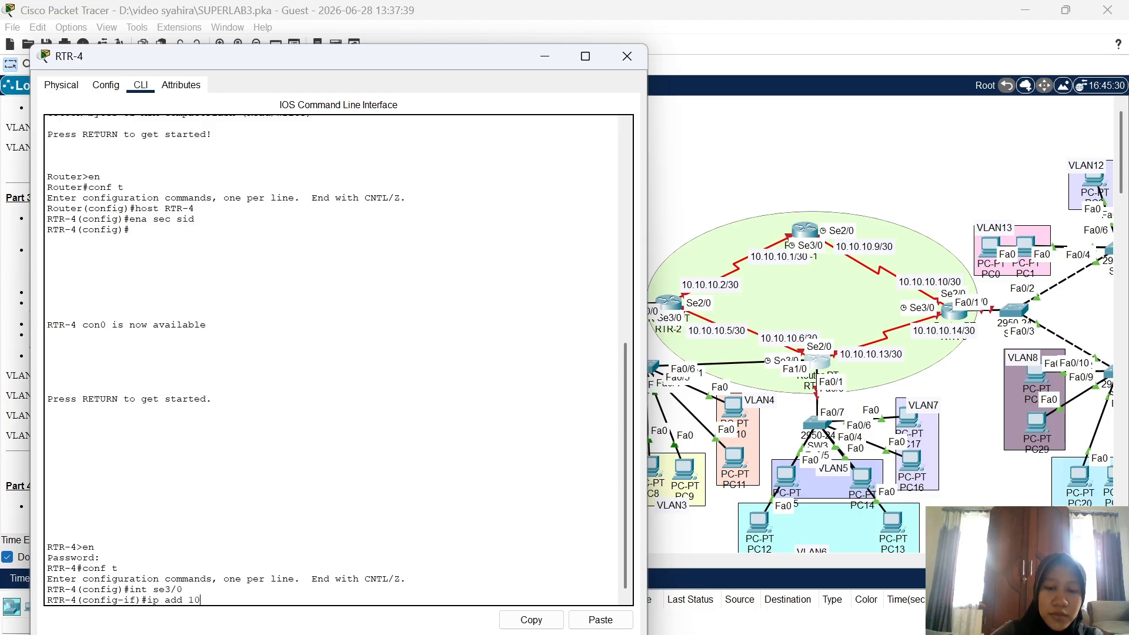
pyautogui.write('.10.10.6')
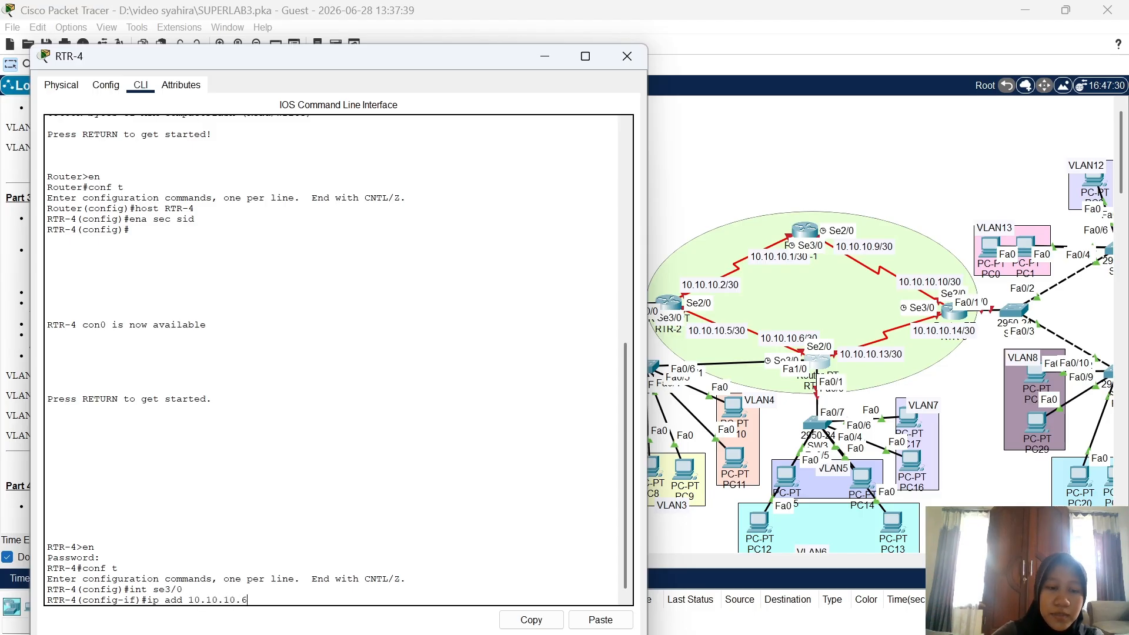
pyautogui.write(' 255.2')
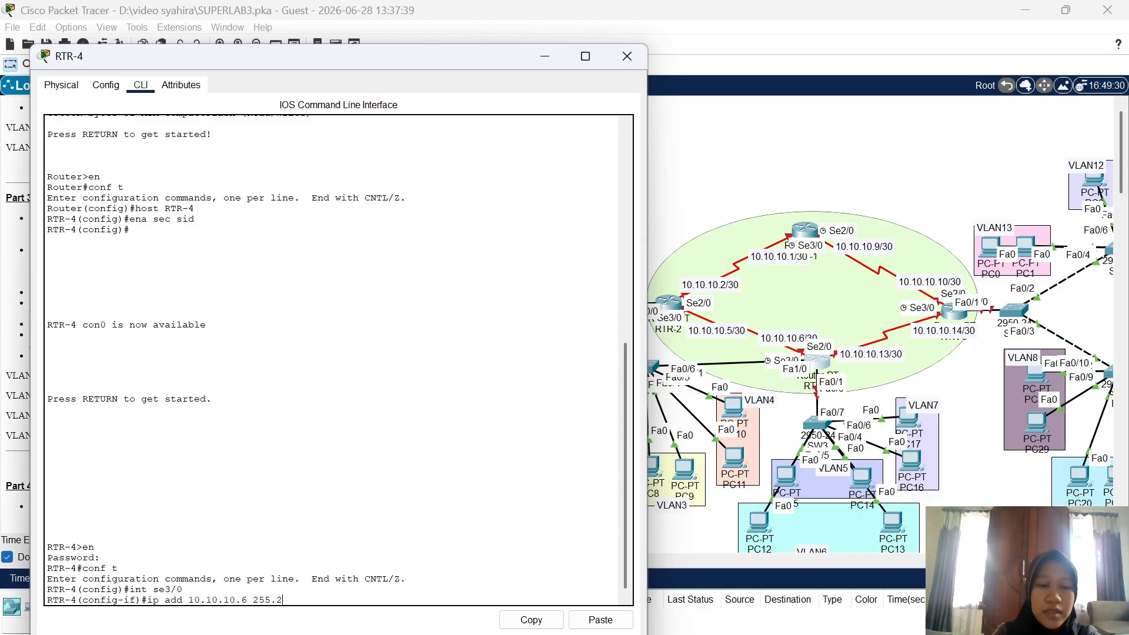
pyautogui.write('55.255.2')
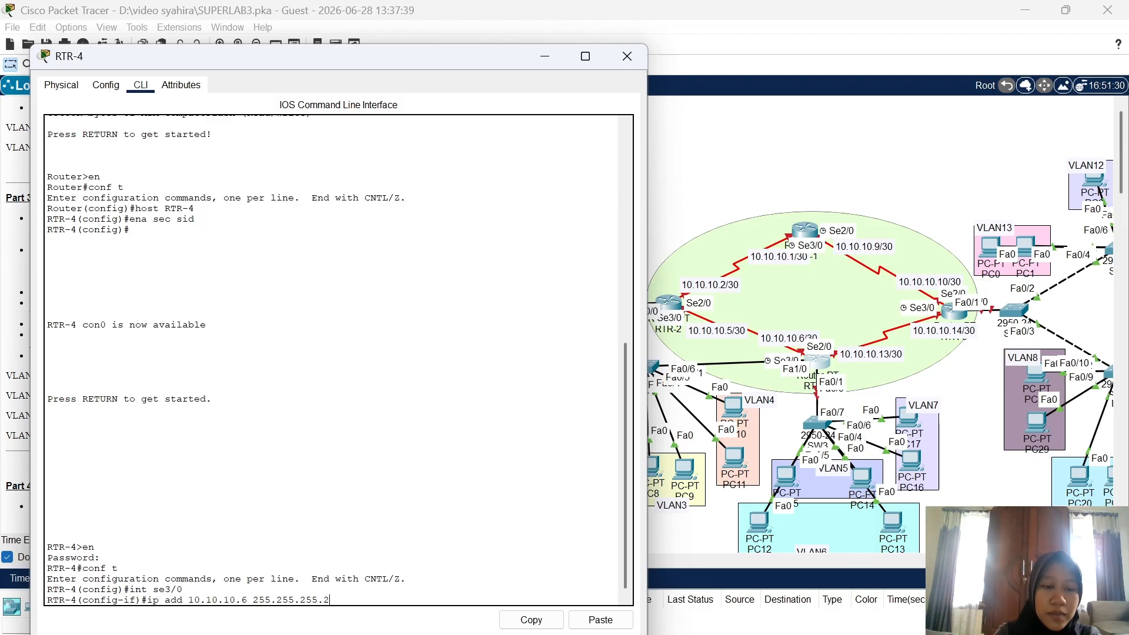
pyautogui.write('55.2')
pyautogui.press('Return')
pyautogui.write('no')
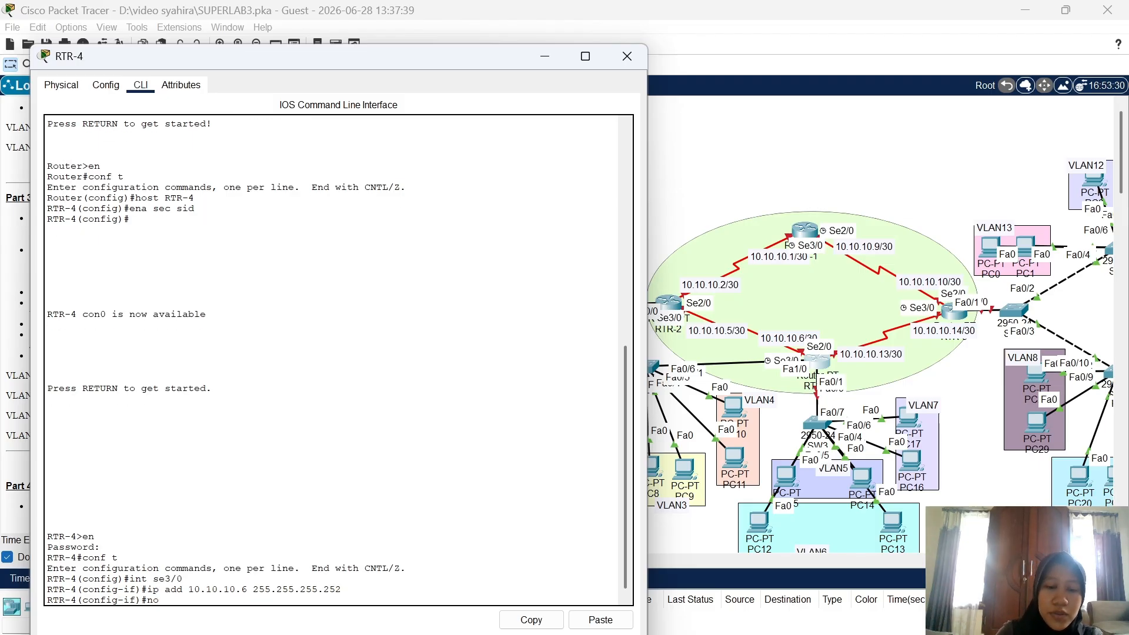
pyautogui.write(' shu')
pyautogui.press('Return')
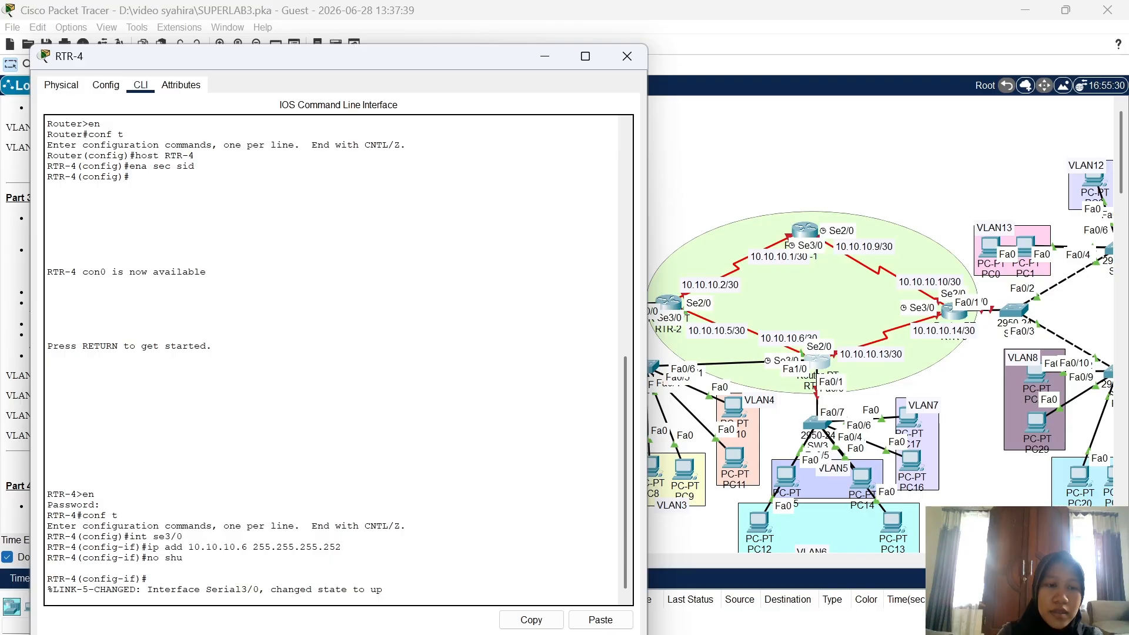
pyautogui.press('Return')
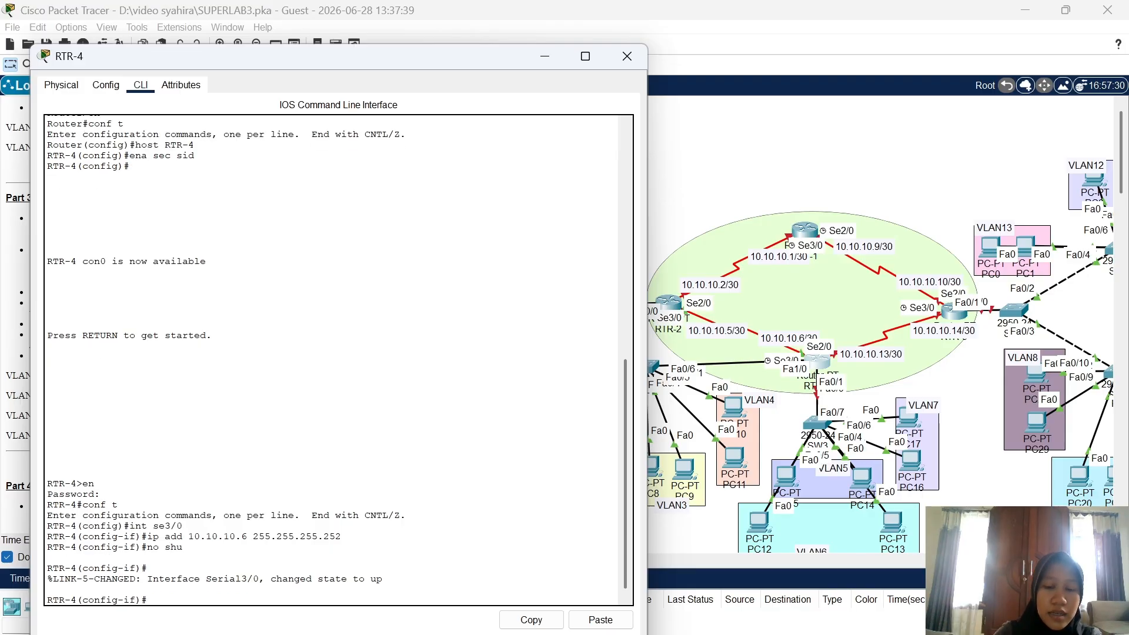
# Give Serial2/0 address 10.10.10.13 255.255.255.252 and bring it up
pyautogui.write('int se2/0')
pyautogui.press('Return')
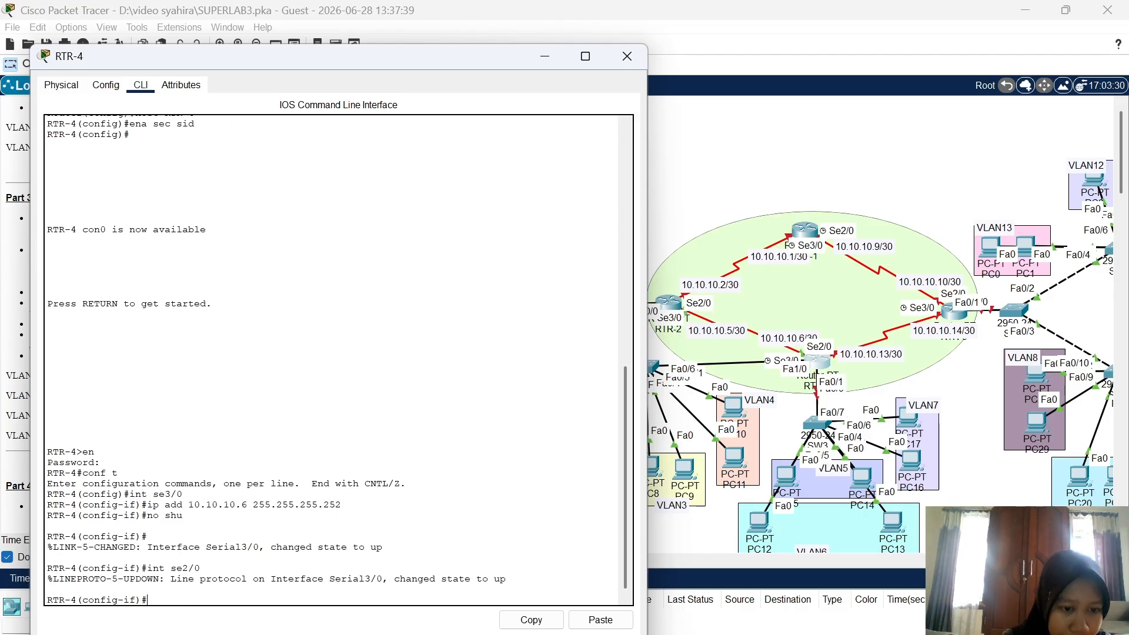
pyautogui.write('ip')
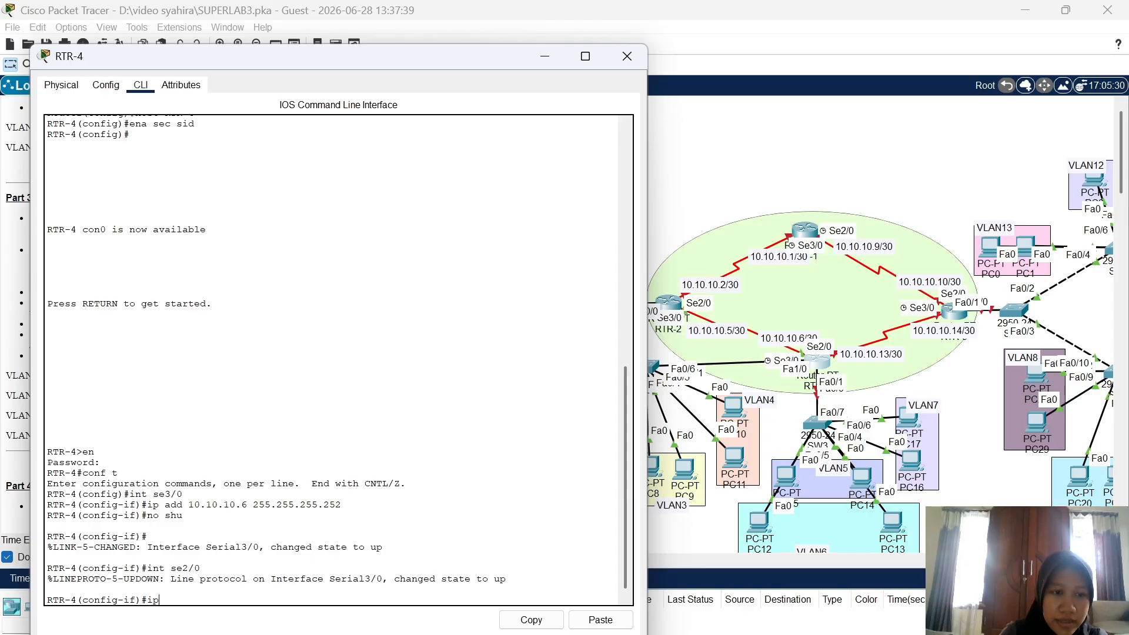
pyautogui.write(' add 1')
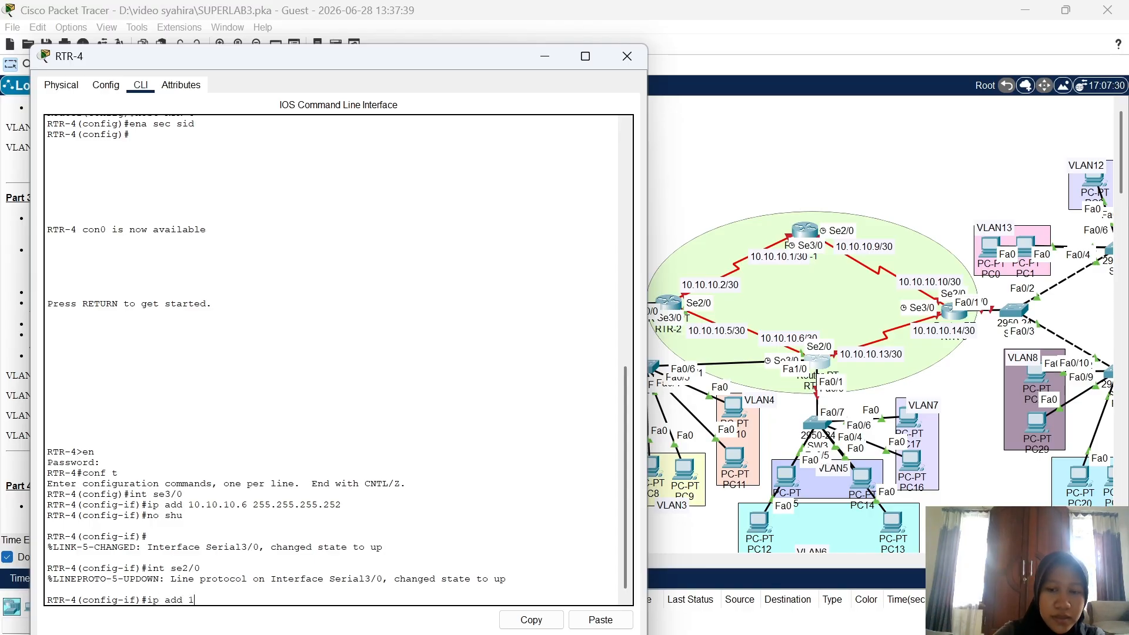
pyautogui.write('0.10.10.')
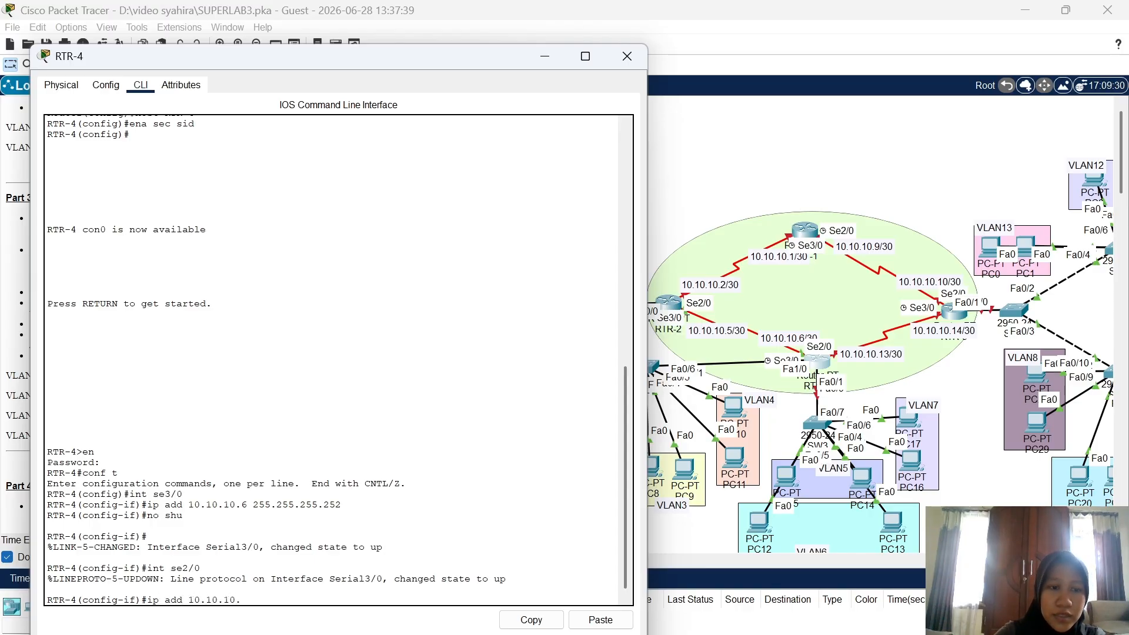
pyautogui.write('13 255.')
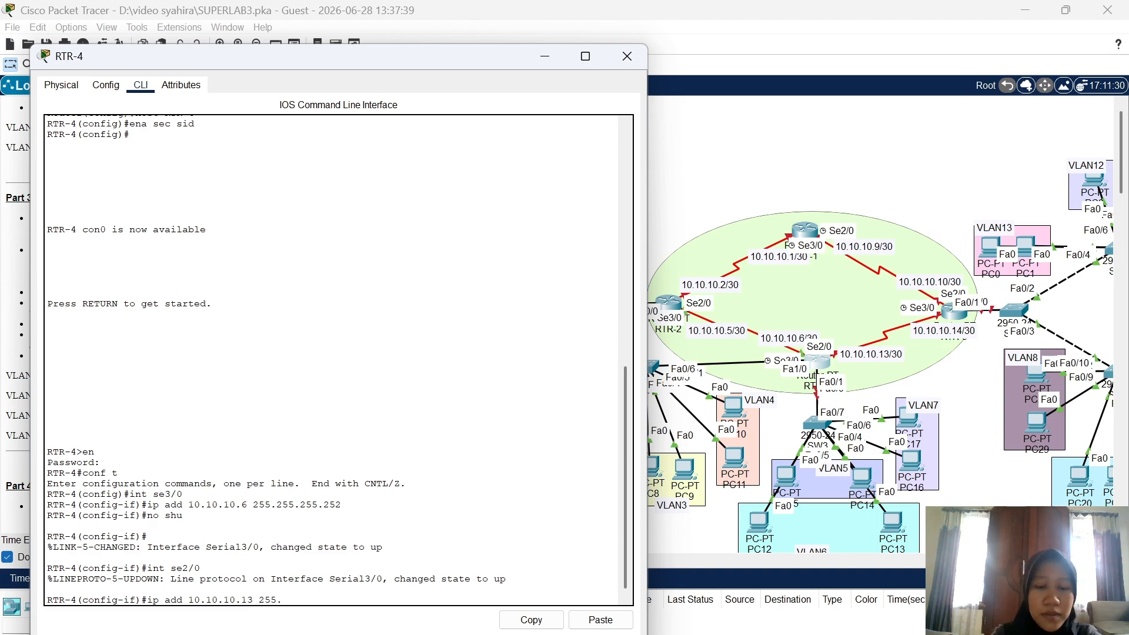
pyautogui.write('255.255.')
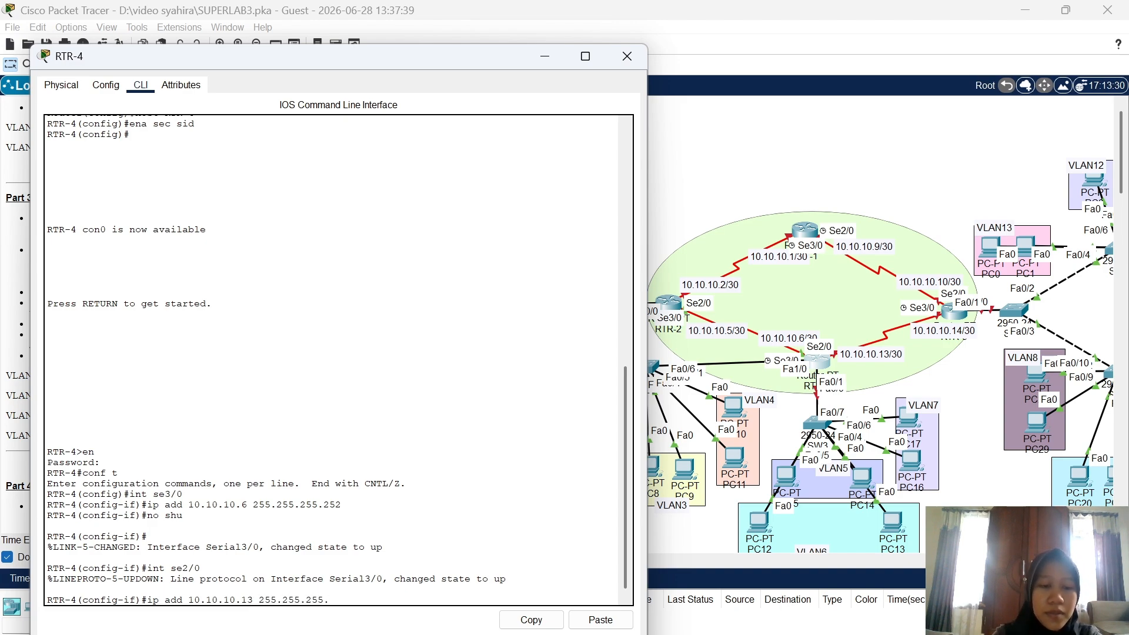
pyautogui.write('252')
pyautogui.press('Return')
pyautogui.write('no ')
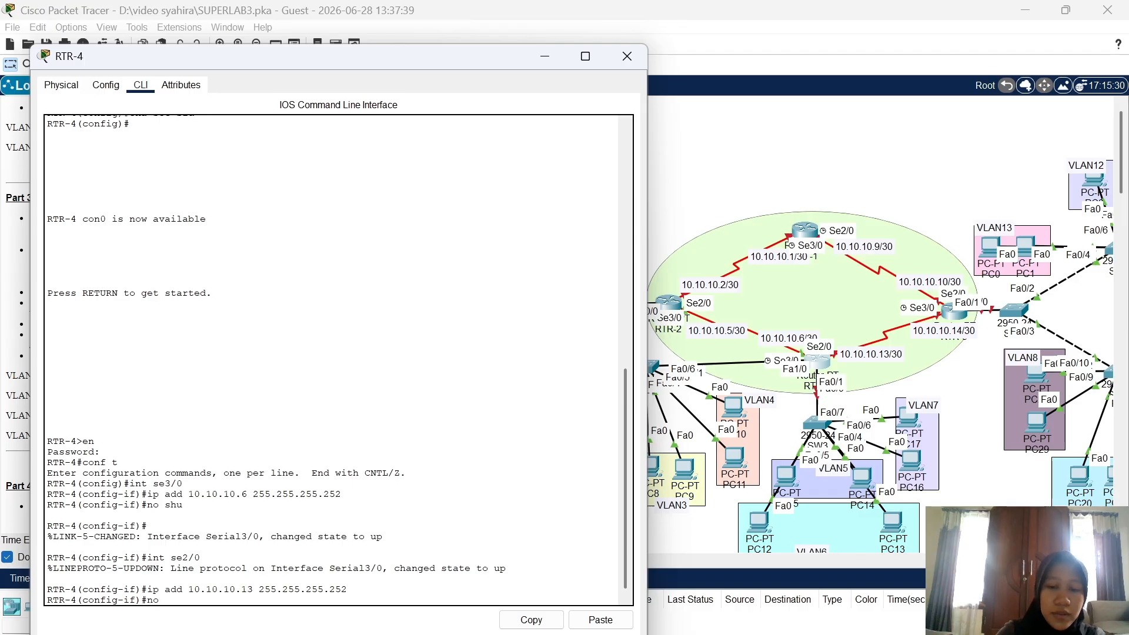
pyautogui.write('shu')
pyautogui.press('Return')
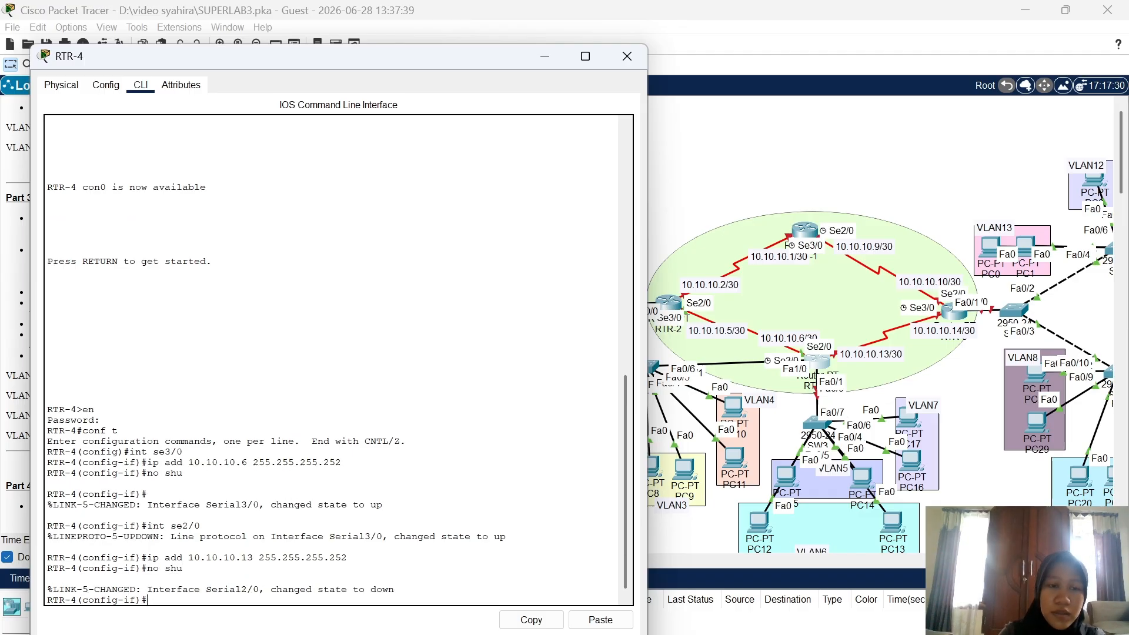
pyautogui.press('Return')
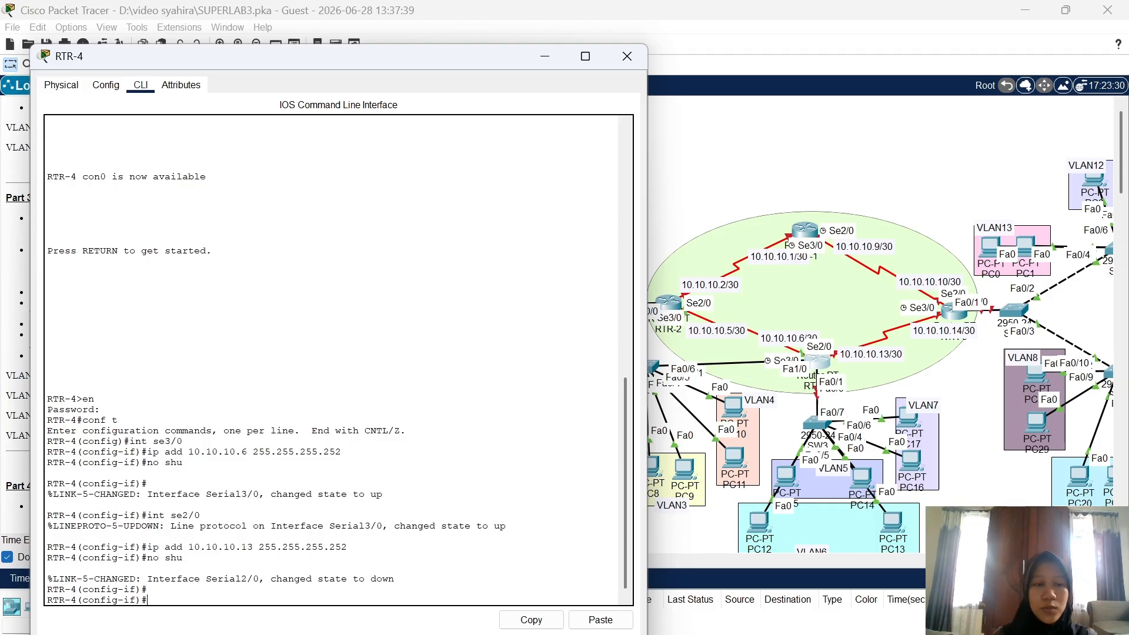
# Enable interface FastEthernet1/0 with no shutdown
pyautogui.write('nt fa1/0')
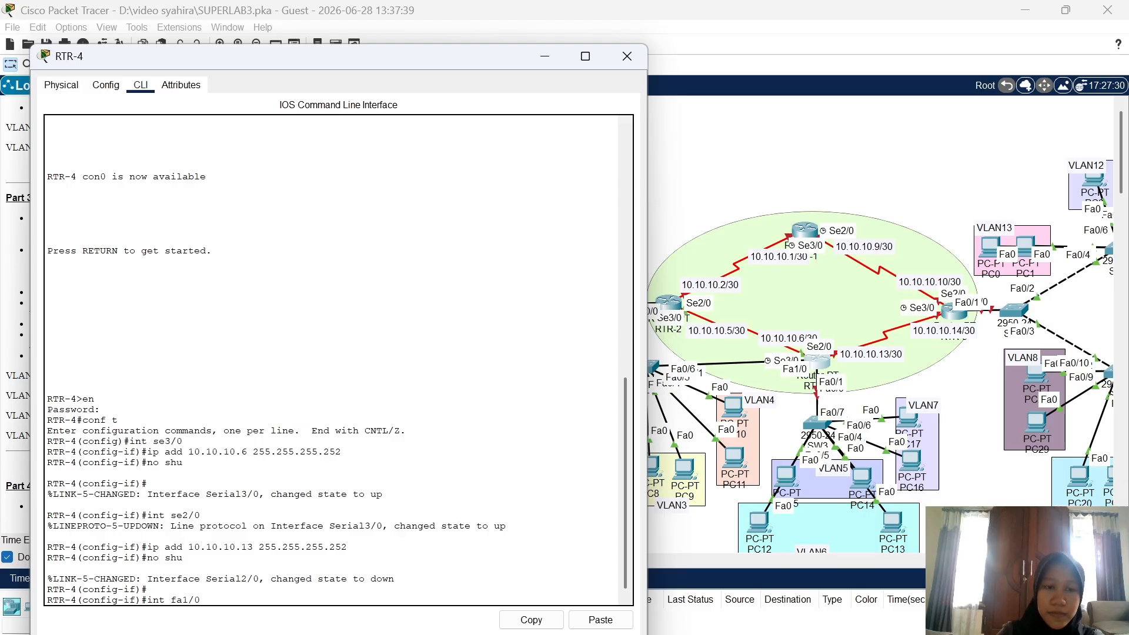
pyautogui.press('Return')
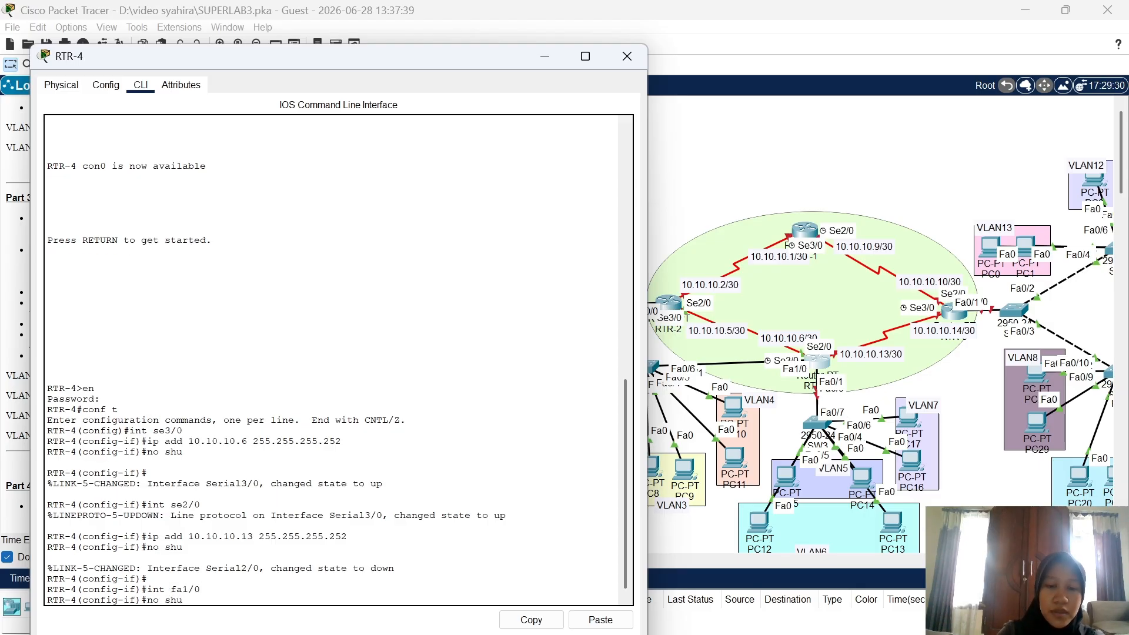
pyautogui.write('no shu')
pyautogui.press('Return')
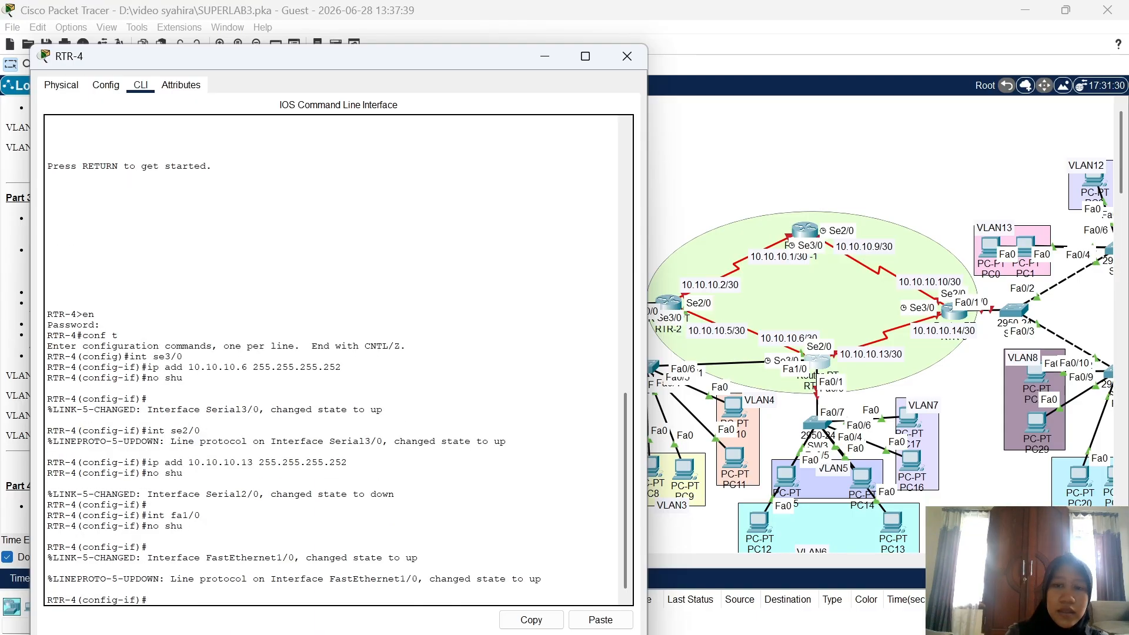
pyautogui.press('Return')
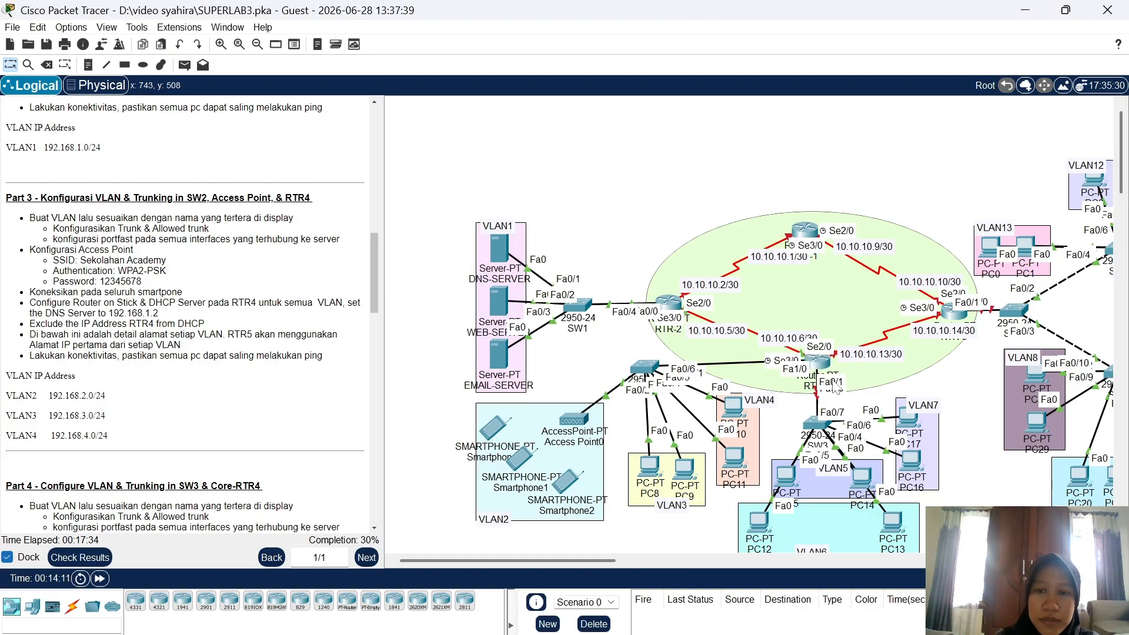
# Nudge RTR-4 up on the canvas, reopen its console and move it to the right
pyautogui.moveTo(820, 362)
pyautogui.mouseDown()
pyautogui.moveTo(837, 325)
pyautogui.moveTo(807, 361)
pyautogui.moveTo(824, 360)
pyautogui.mouseUp()
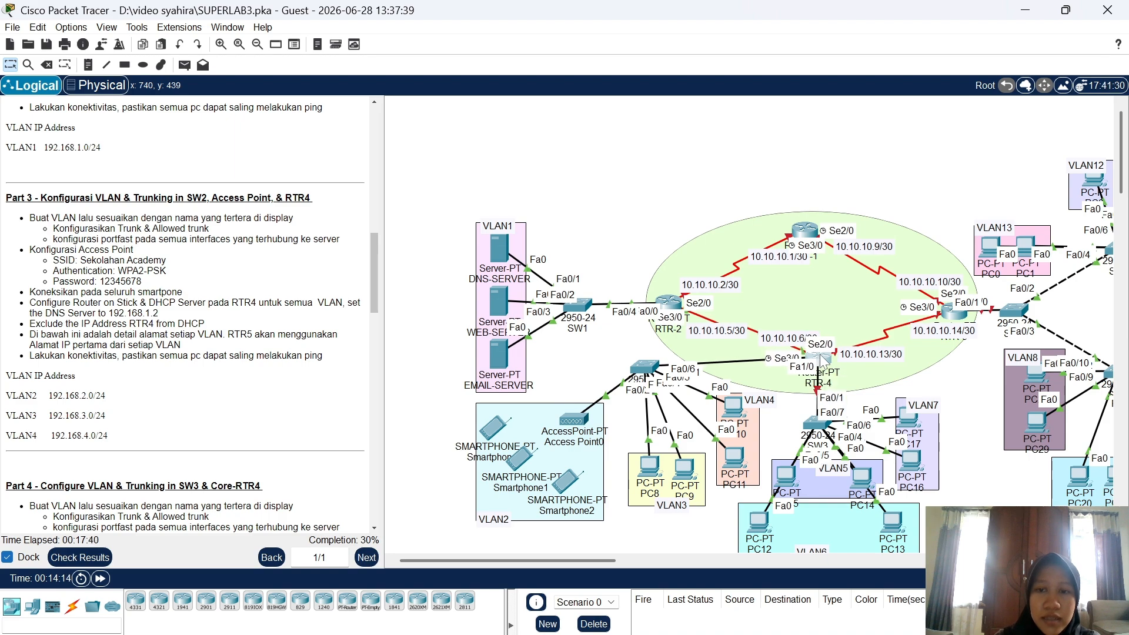
pyautogui.click(824, 360)
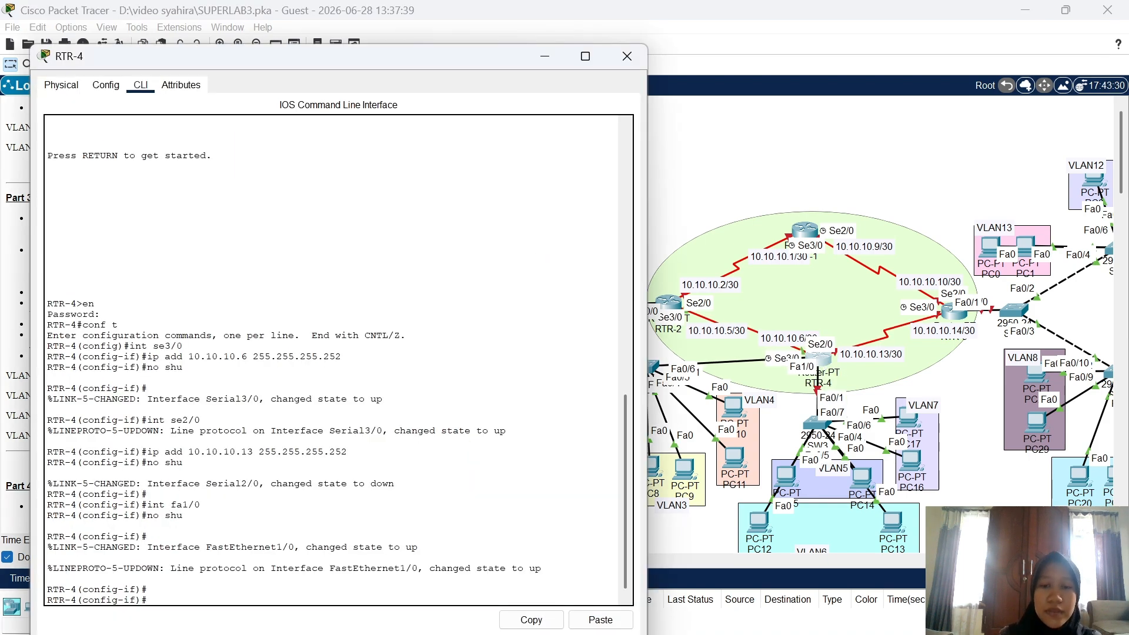
pyautogui.click(682, 539)
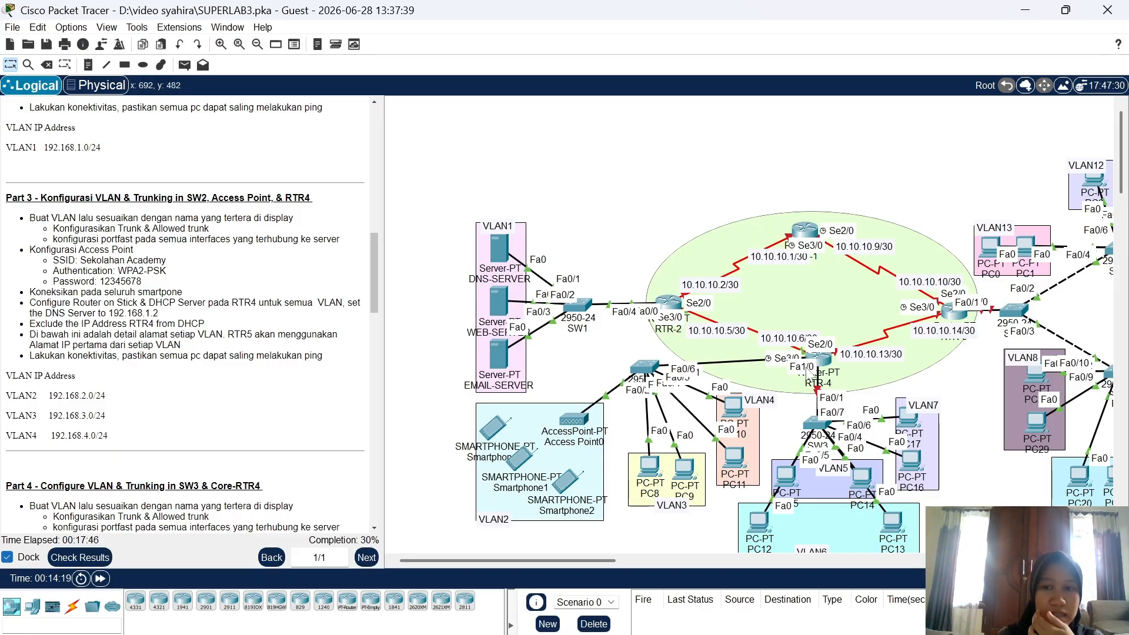
pyautogui.click(822, 362)
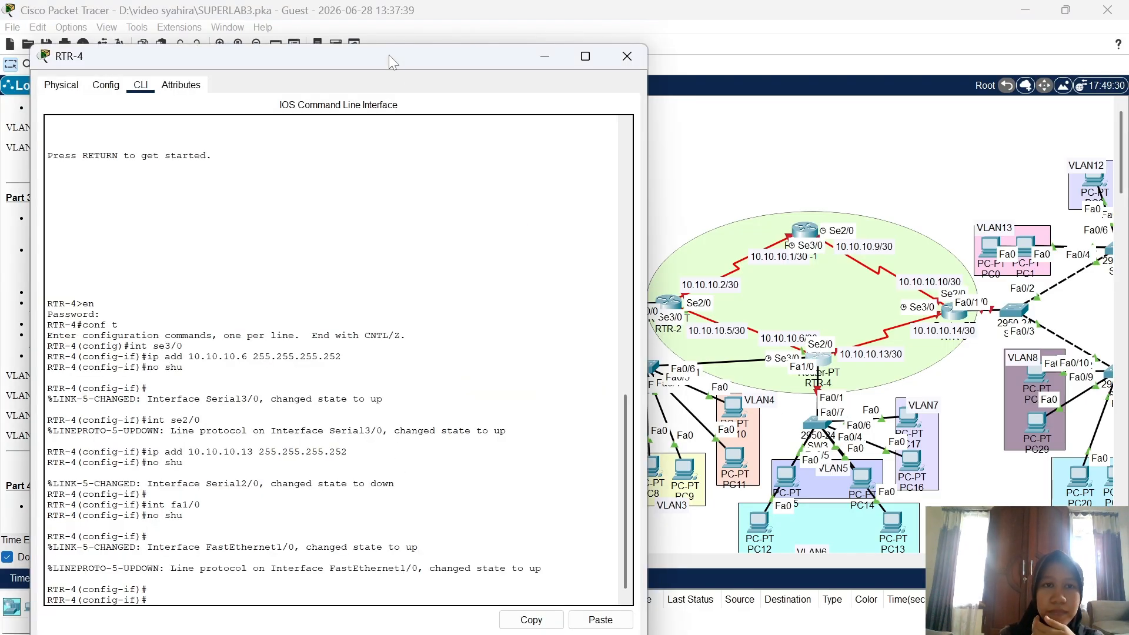
pyautogui.moveTo(390, 59); pyautogui.dragTo(751, 66)
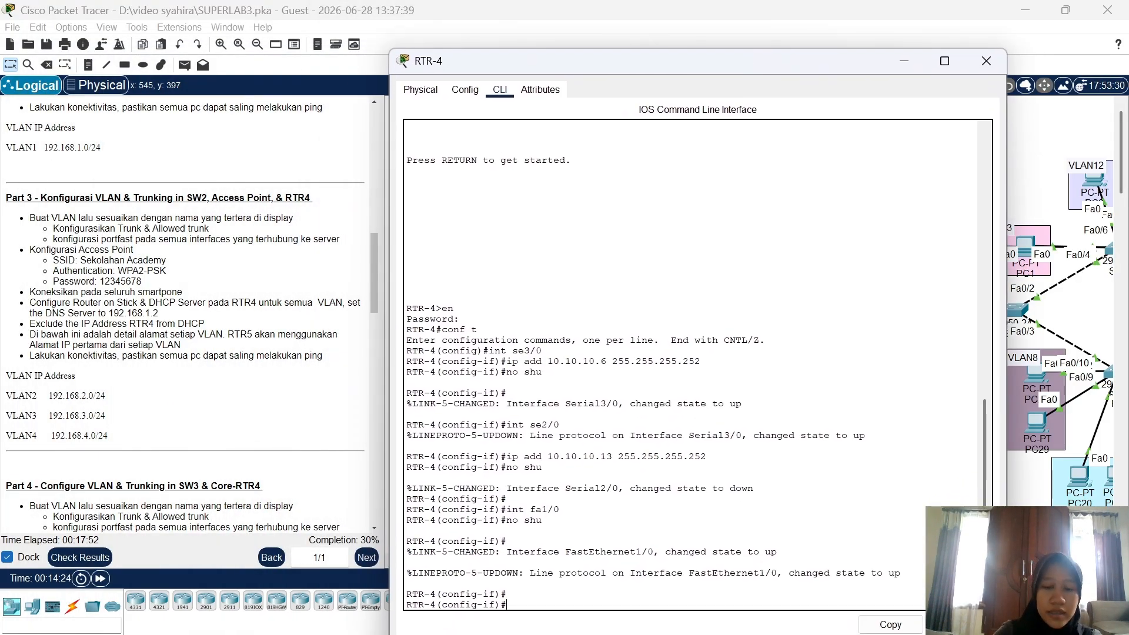
# Create subinterface Fa1/0.2 with dot1q VLAN 2 and address 192.168.2.1/24
pyautogui.write('nt fa1/')
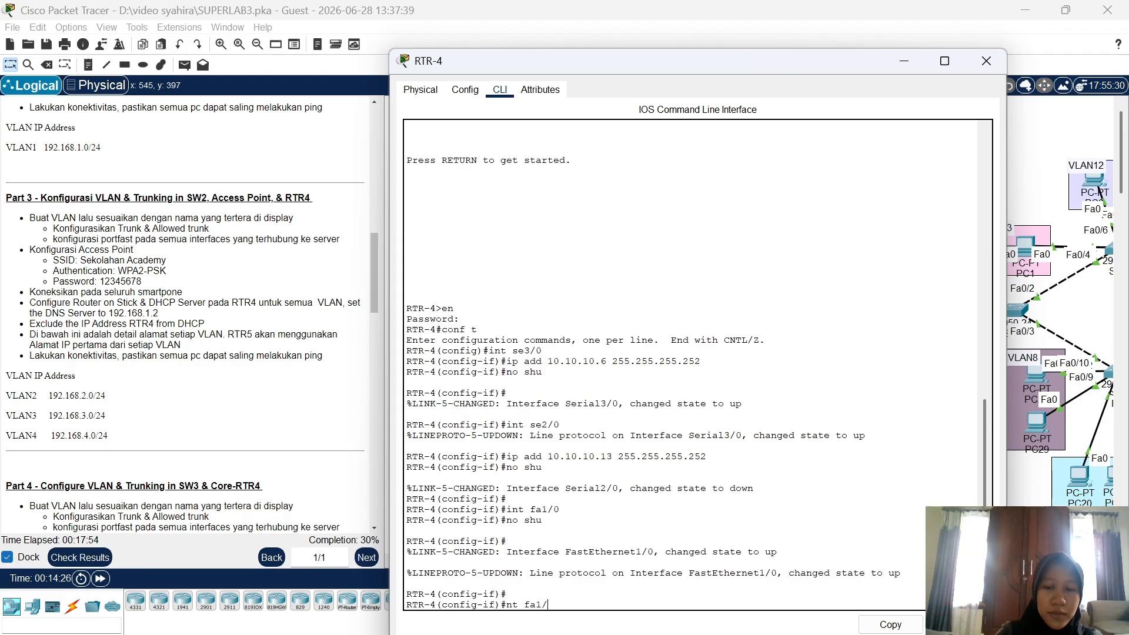
pyautogui.write('0.2')
pyautogui.press('Return')
pyautogui.write('int')
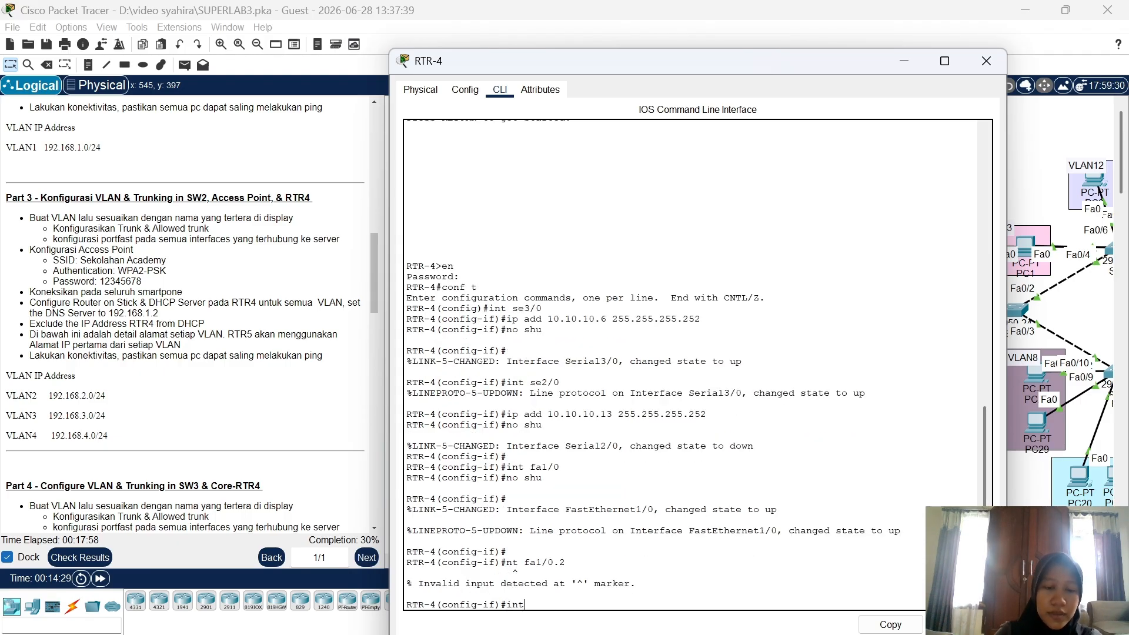
pyautogui.write(' fa1/0.2')
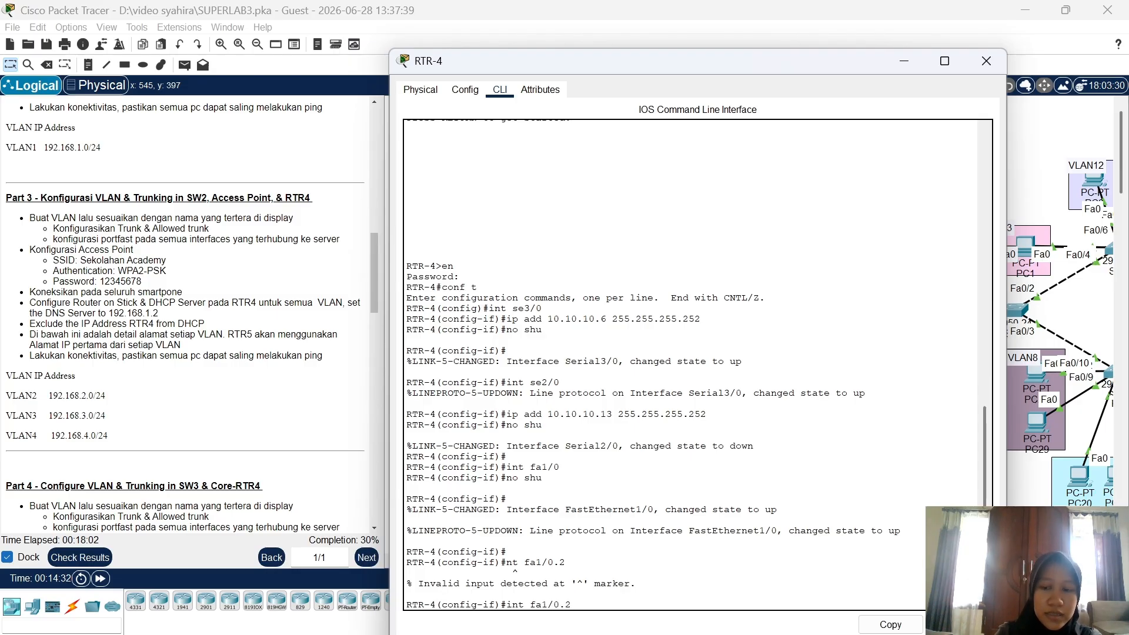
pyautogui.press('Return')
pyautogui.write('en')
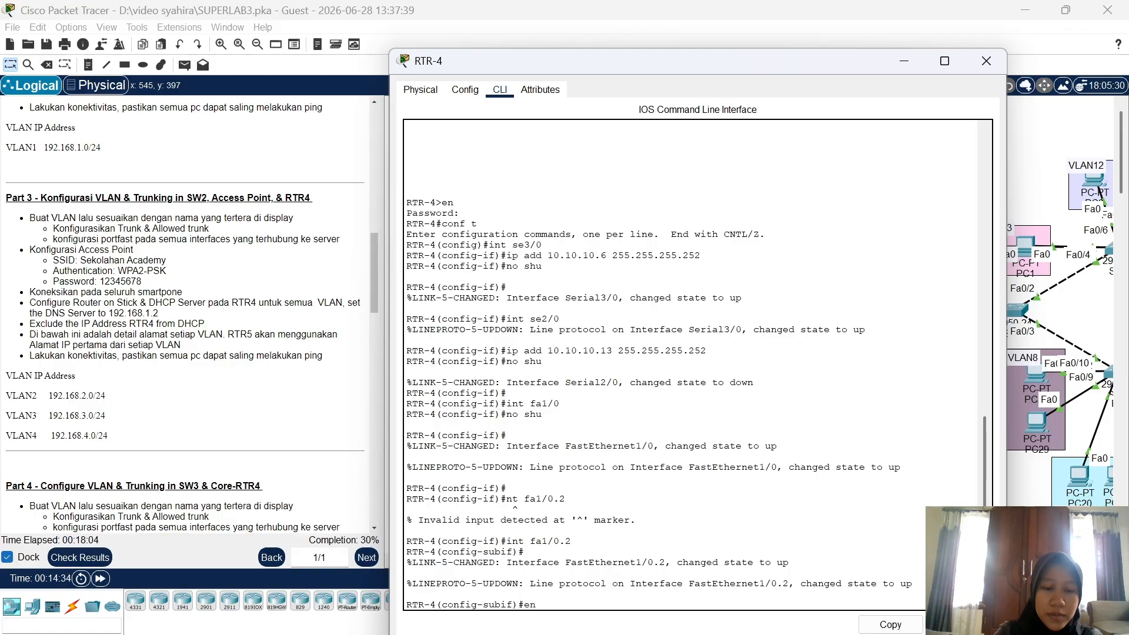
pyautogui.write(' do 2')
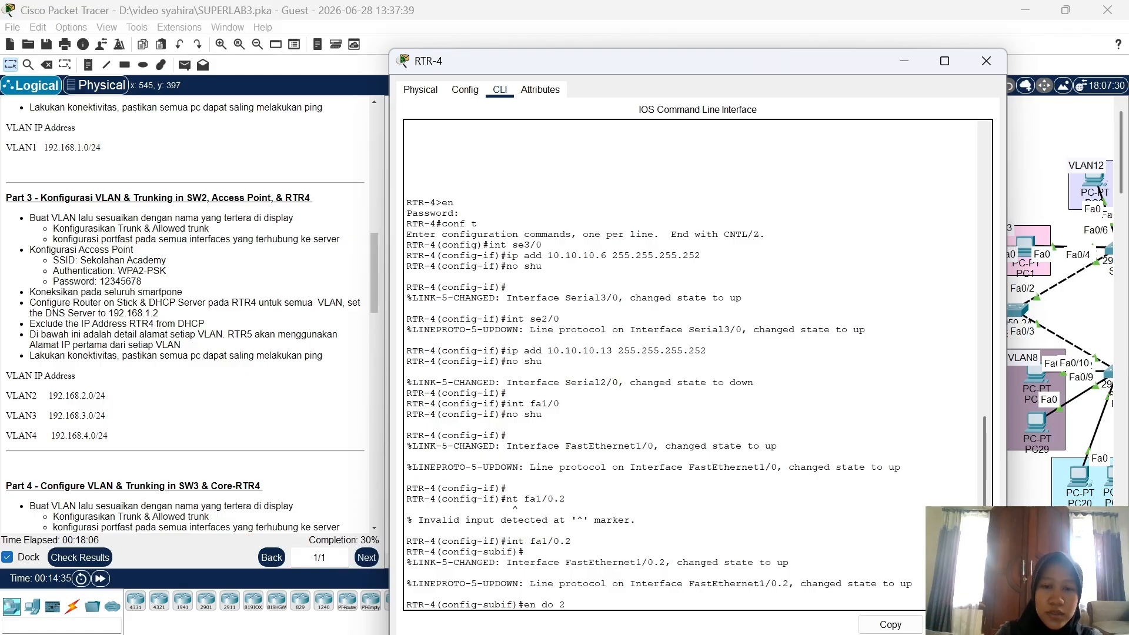
pyautogui.press('Return')
pyautogui.write('ip add')
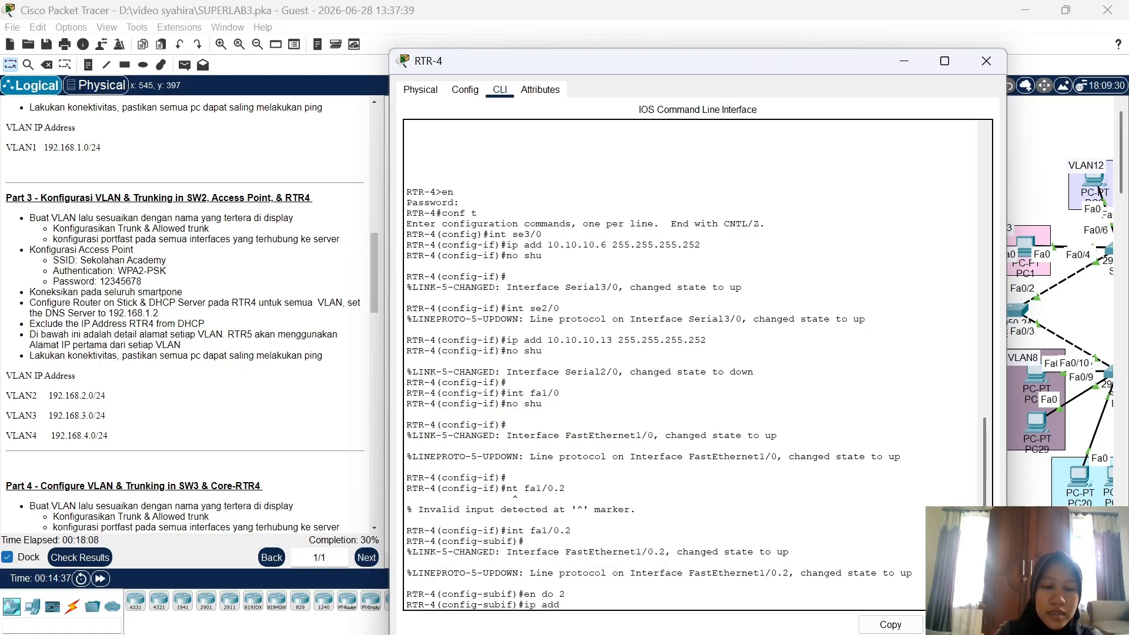
pyautogui.write(' 192.16')
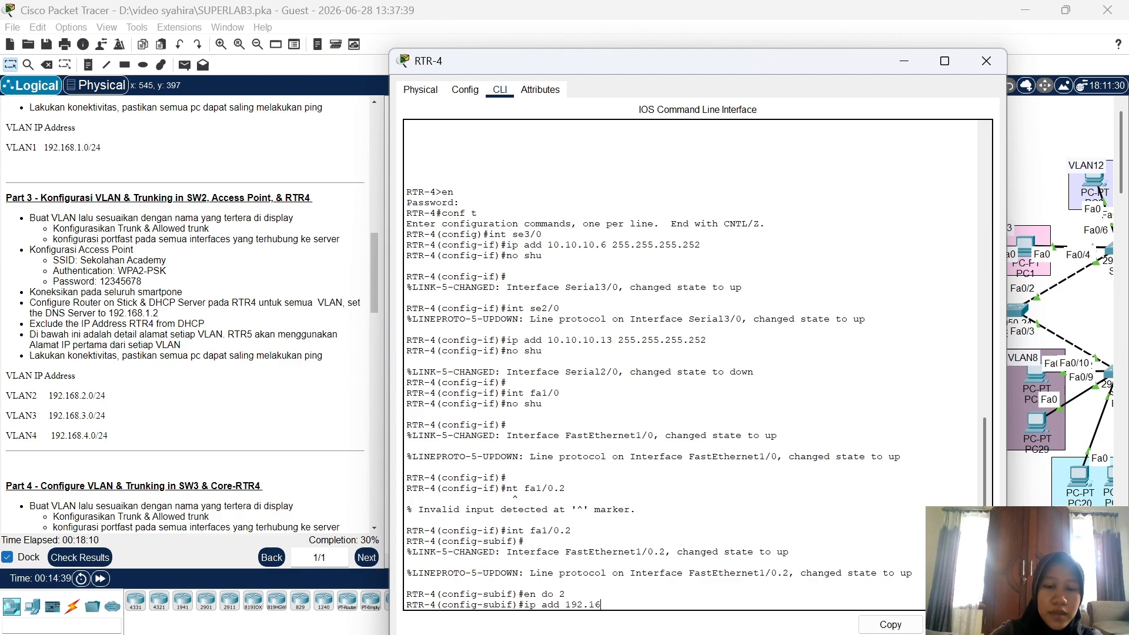
pyautogui.write('8.2.1')
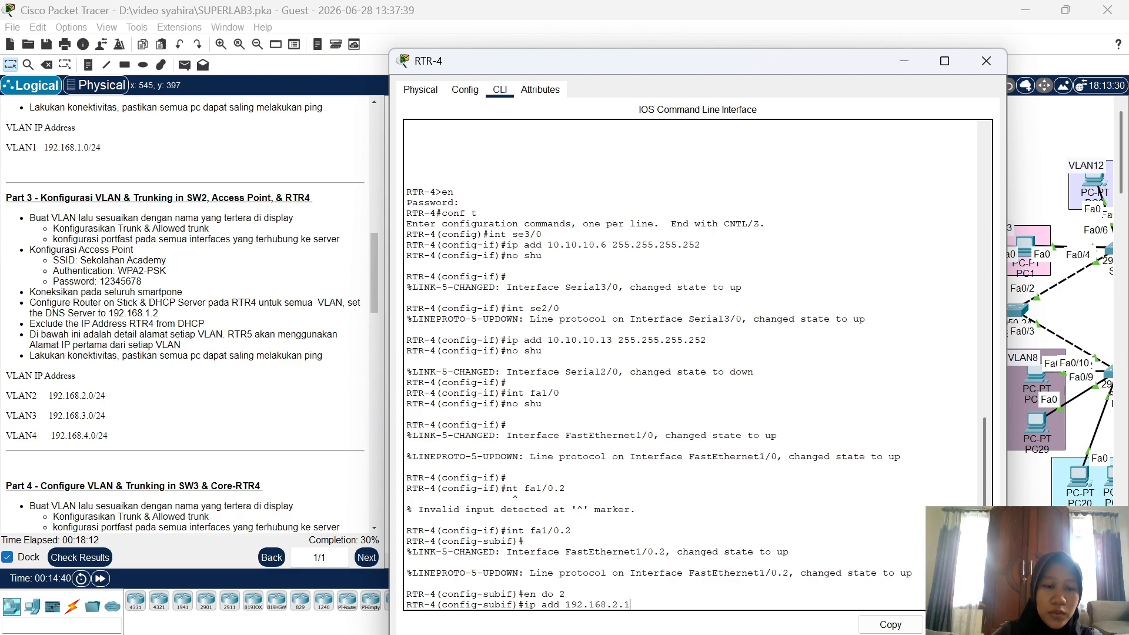
pyautogui.write(' 255.255.')
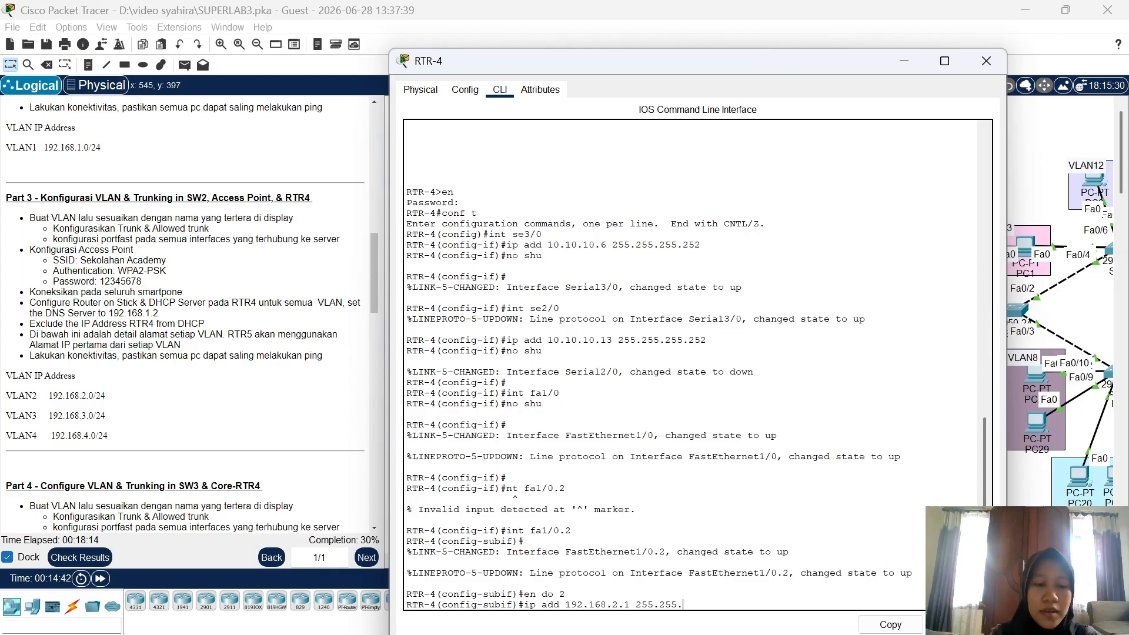
pyautogui.write('255.')
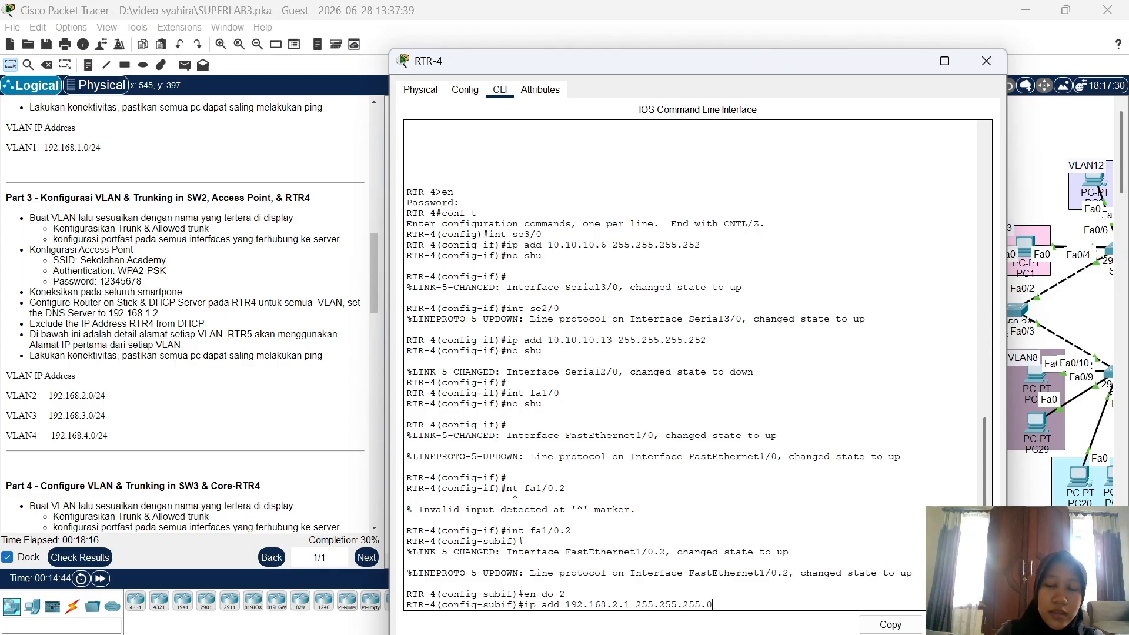
pyautogui.write('0')
pyautogui.press('Return')
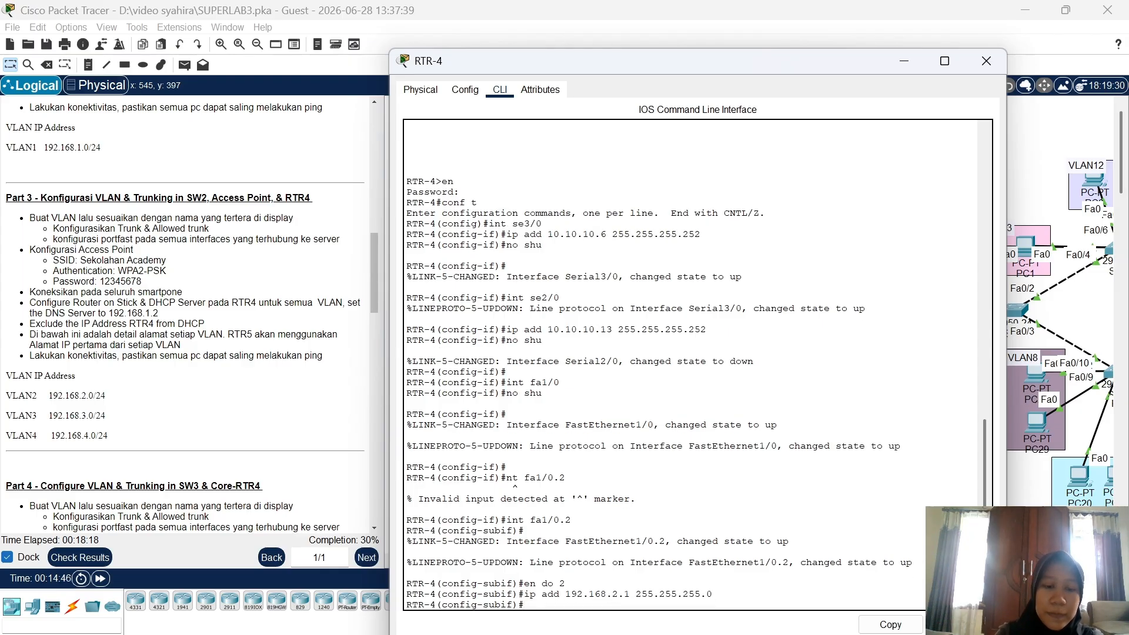
pyautogui.write('e')
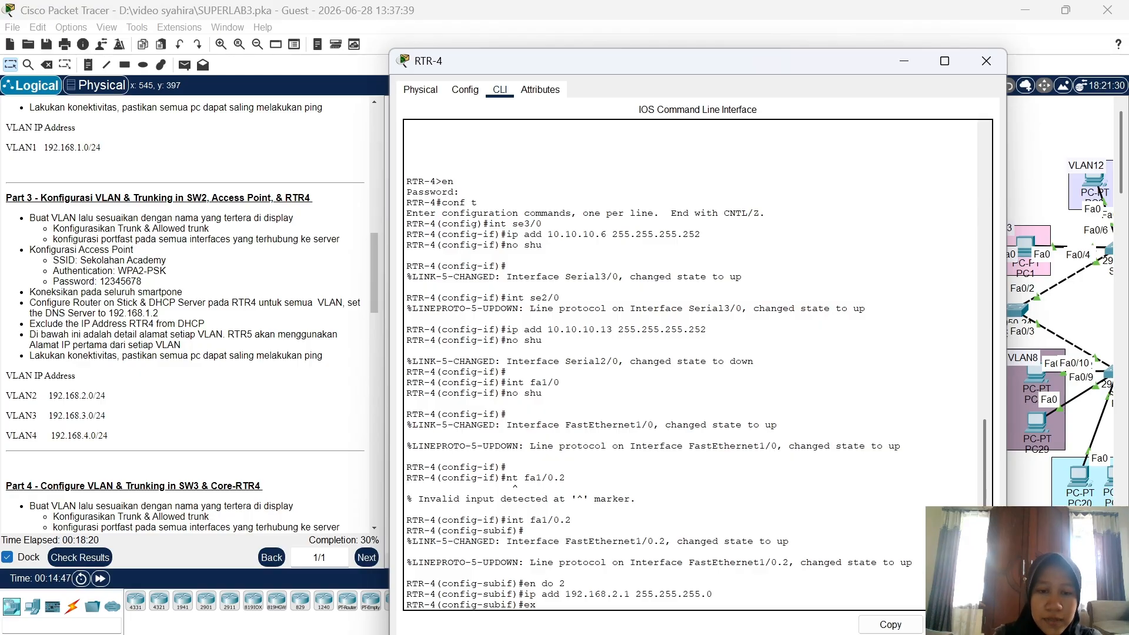
pyautogui.write('x')
pyautogui.press('Return')
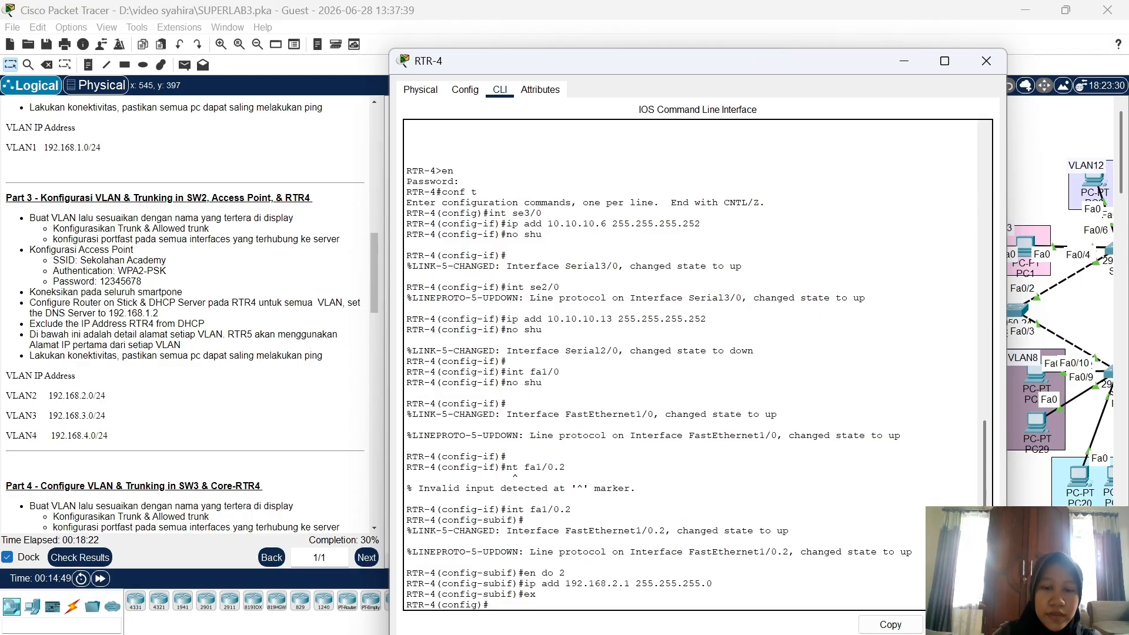
# Create subinterface Fa1/0.3 with dot1q VLAN 3 and address 192.168.3.1/24
pyautogui.write('int fa')
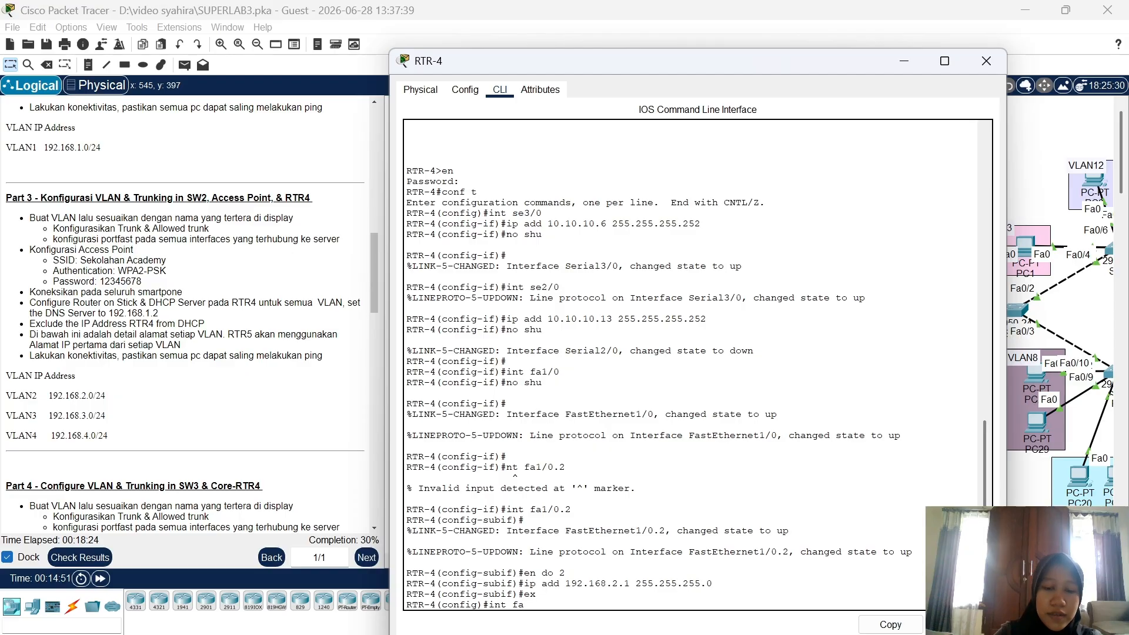
pyautogui.write('1/0.')
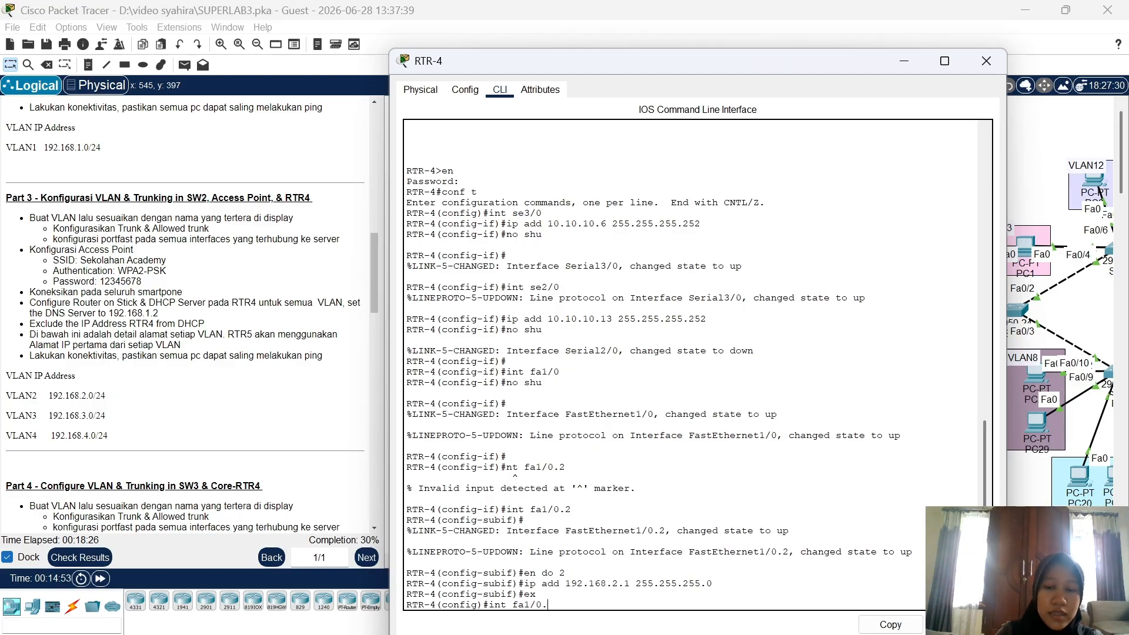
pyautogui.write('3')
pyautogui.press('Return')
pyautogui.write('e')
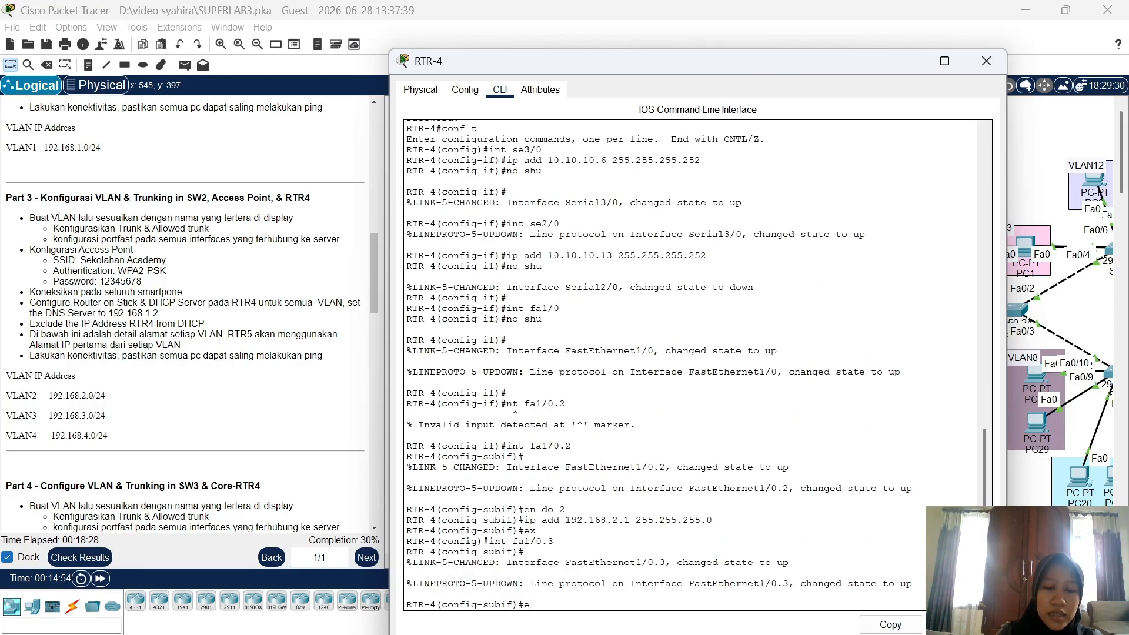
pyautogui.write('n do 3')
pyautogui.press('Return')
pyautogui.write('ip a')
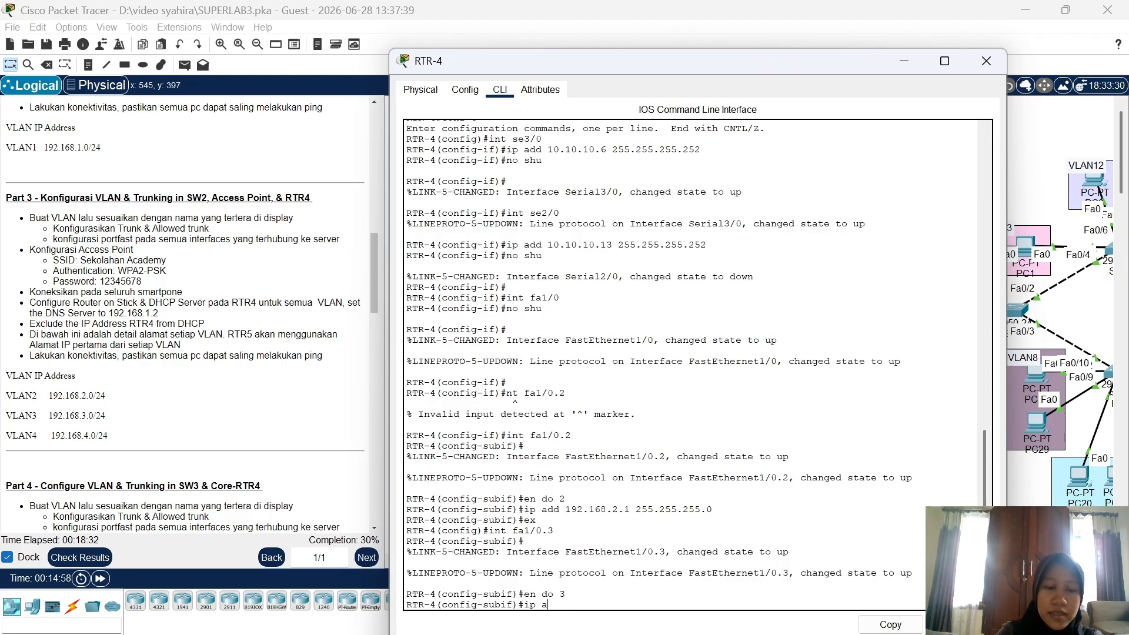
pyautogui.write('dd 192.16')
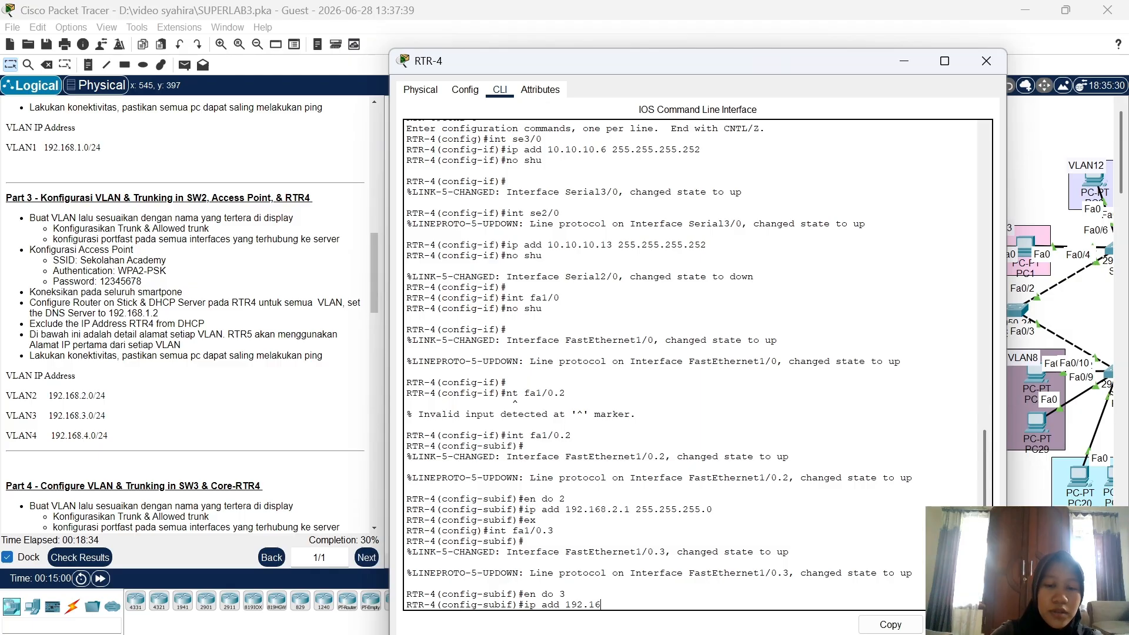
pyautogui.write('8.3.1')
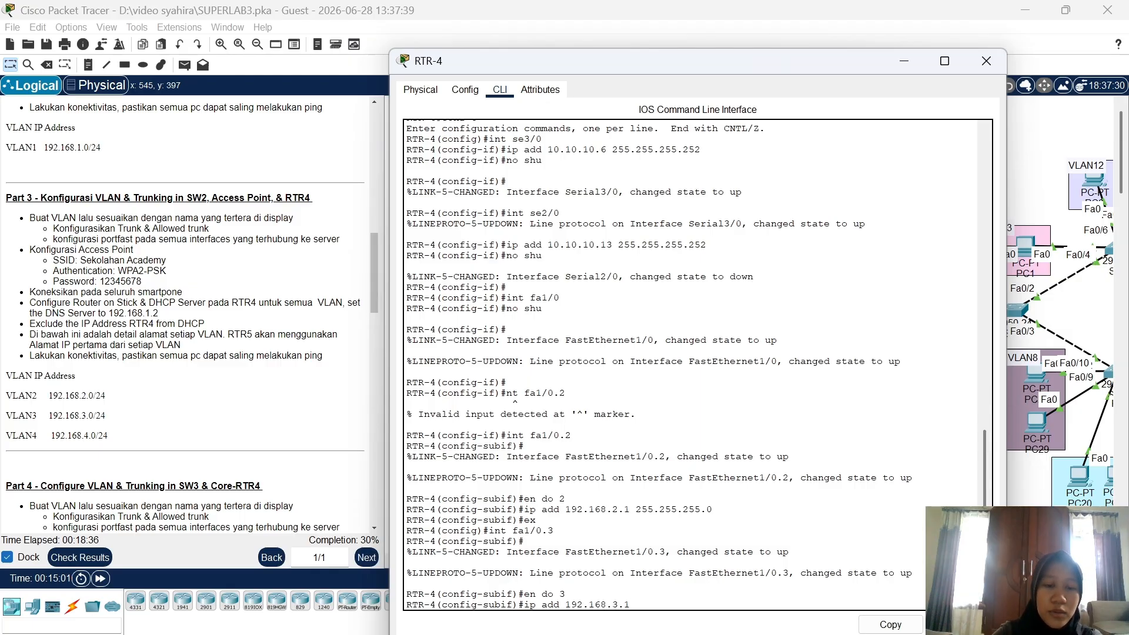
pyautogui.write(' 255.255.2')
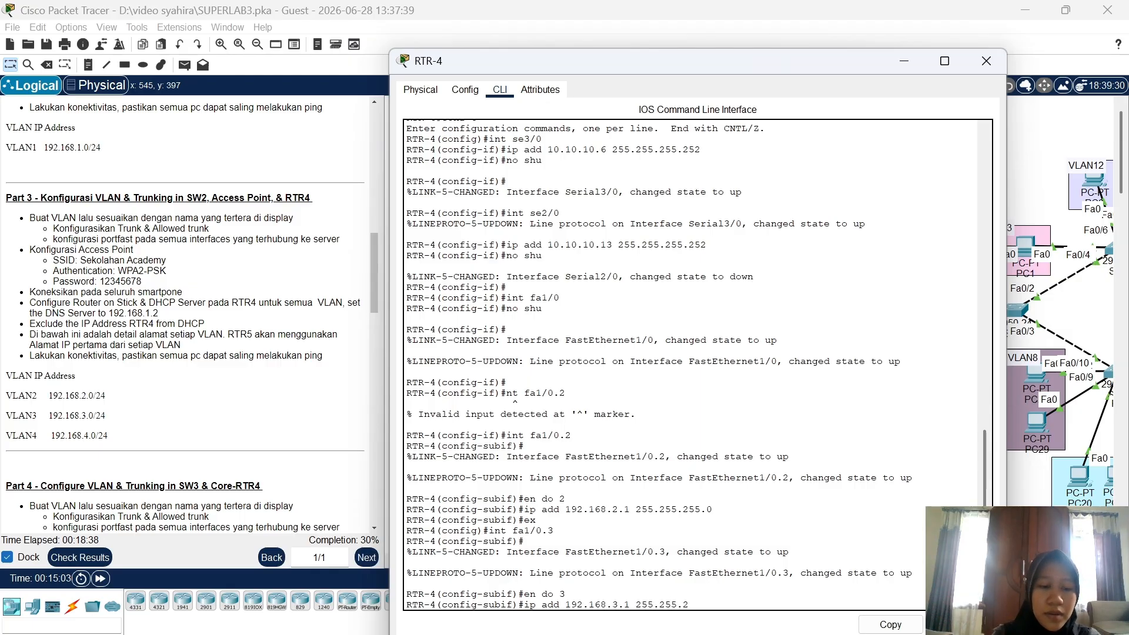
pyautogui.write('55.0')
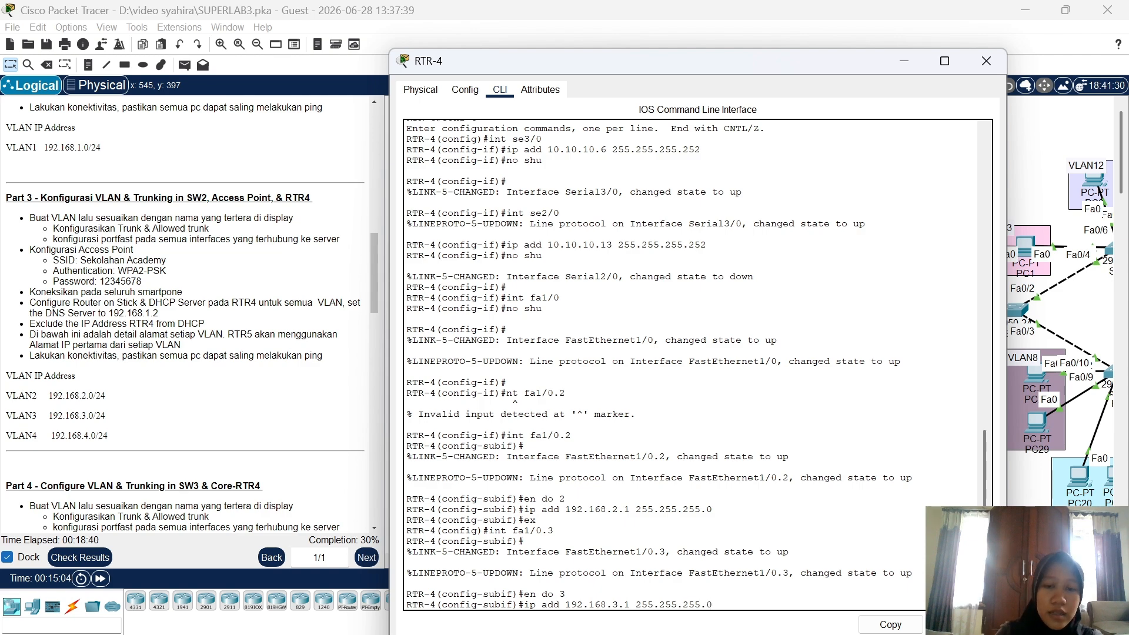
pyautogui.press('Return')
pyautogui.write('ex')
pyautogui.press('Return')
# Create subinterface Fa1/0.4 tagged for VLAN 4 and enter address 192.168.4.1/24
pyautogui.write('ig)#i')
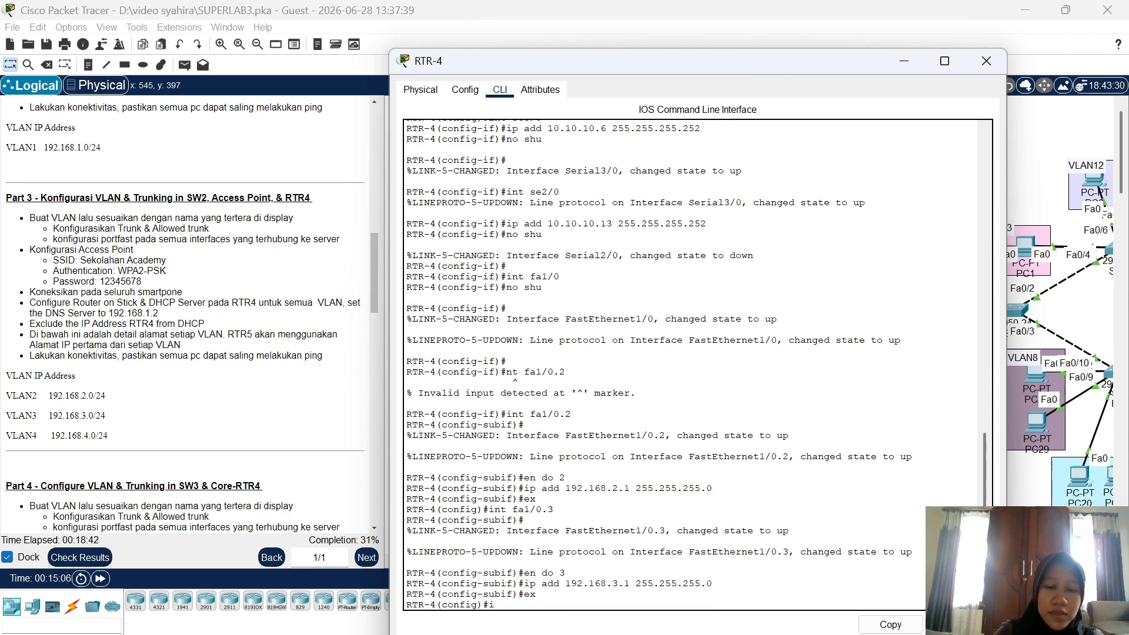
pyautogui.write('nt fa1/0.4')
pyautogui.press('Return')
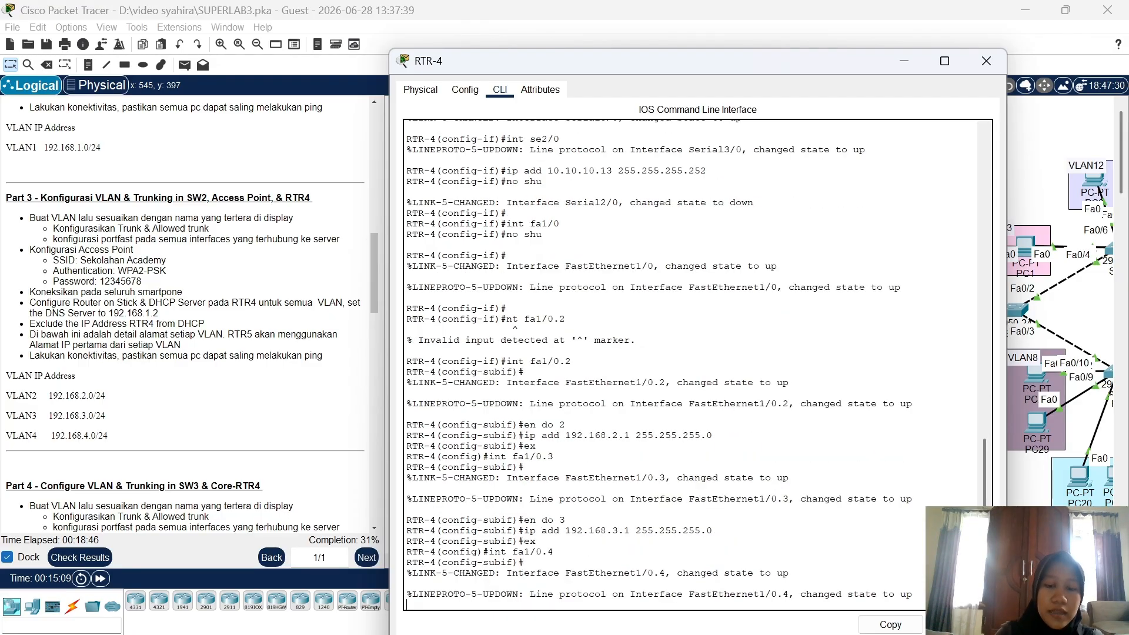
pyautogui.press('Return')
pyautogui.write('en do')
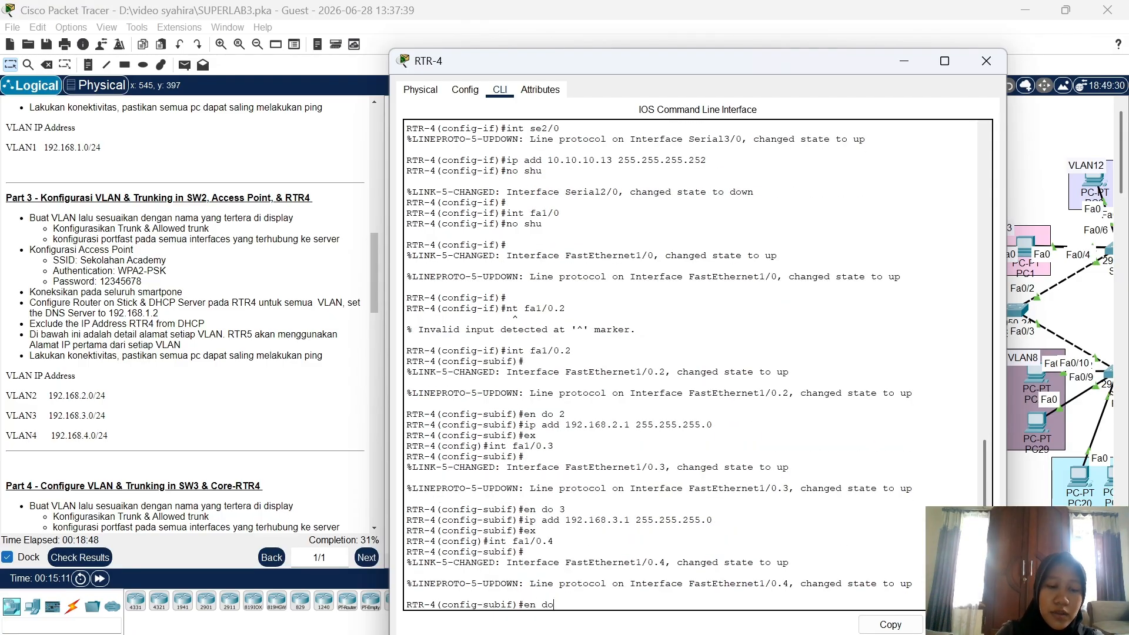
pyautogui.write(' 4')
pyautogui.press('Return')
pyautogui.write('ip')
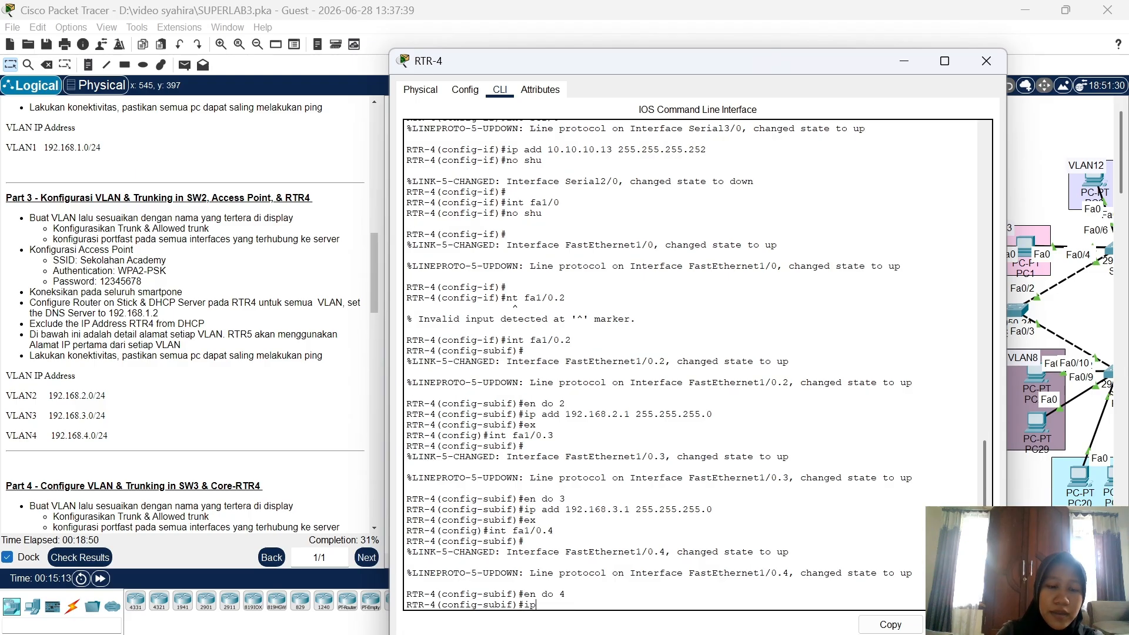
pyautogui.write(' add 192.')
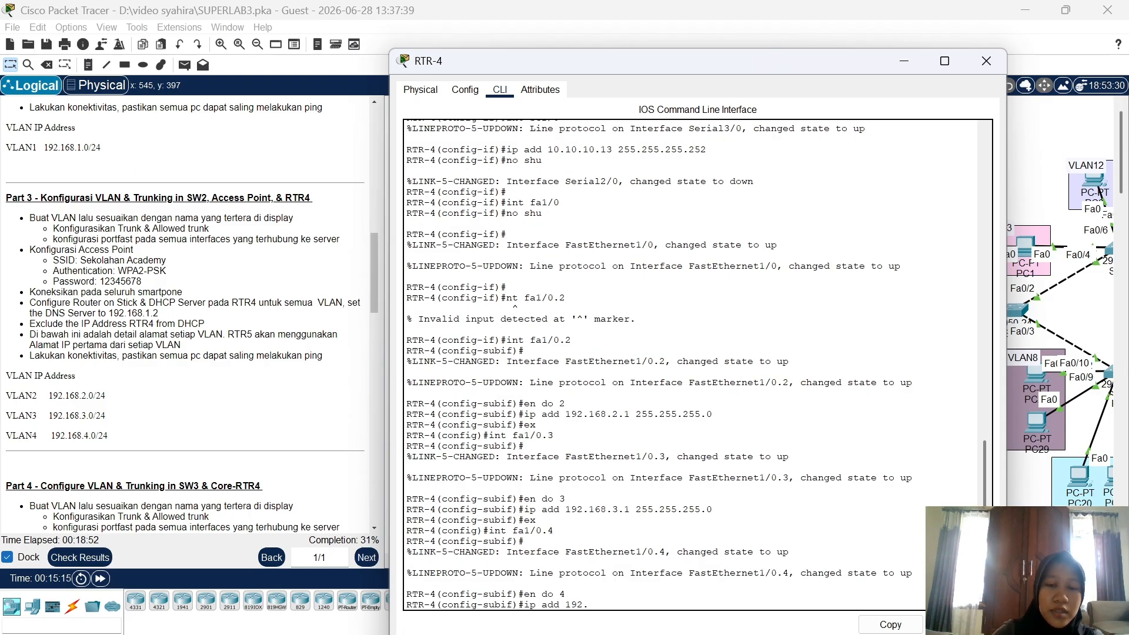
pyautogui.write('168.4.1')
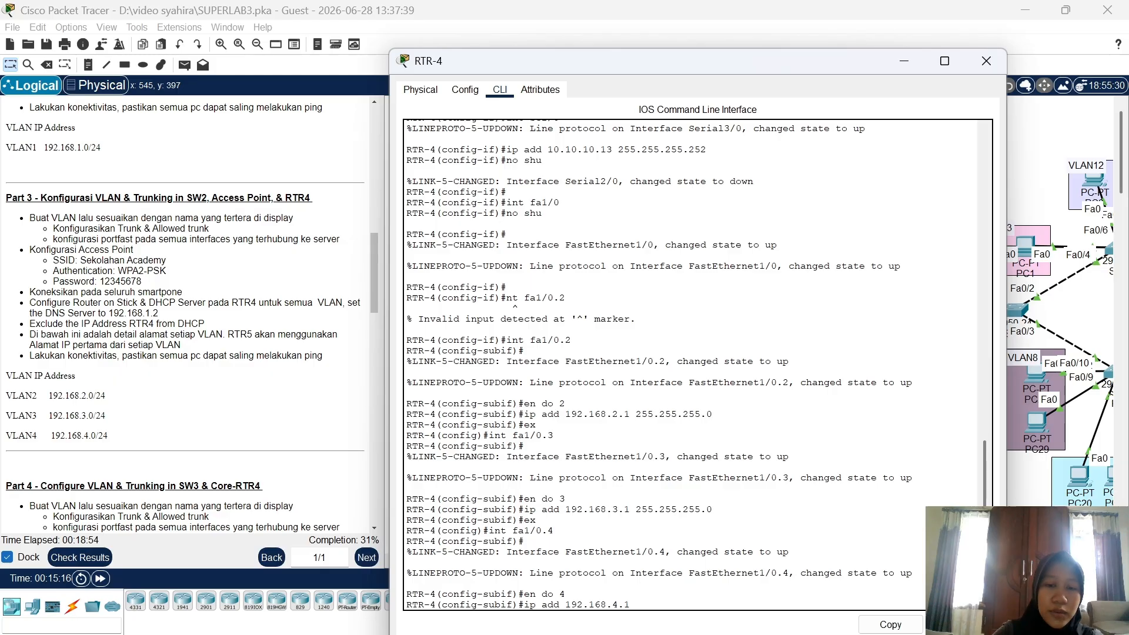
pyautogui.write(' 255.255.')
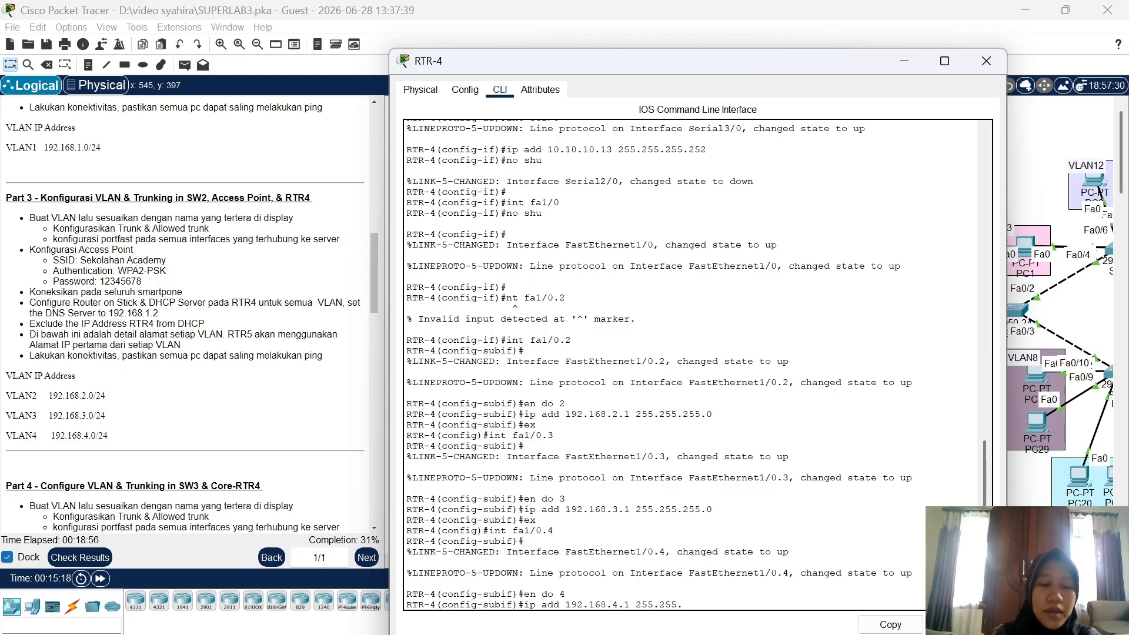
pyautogui.write('255.0')
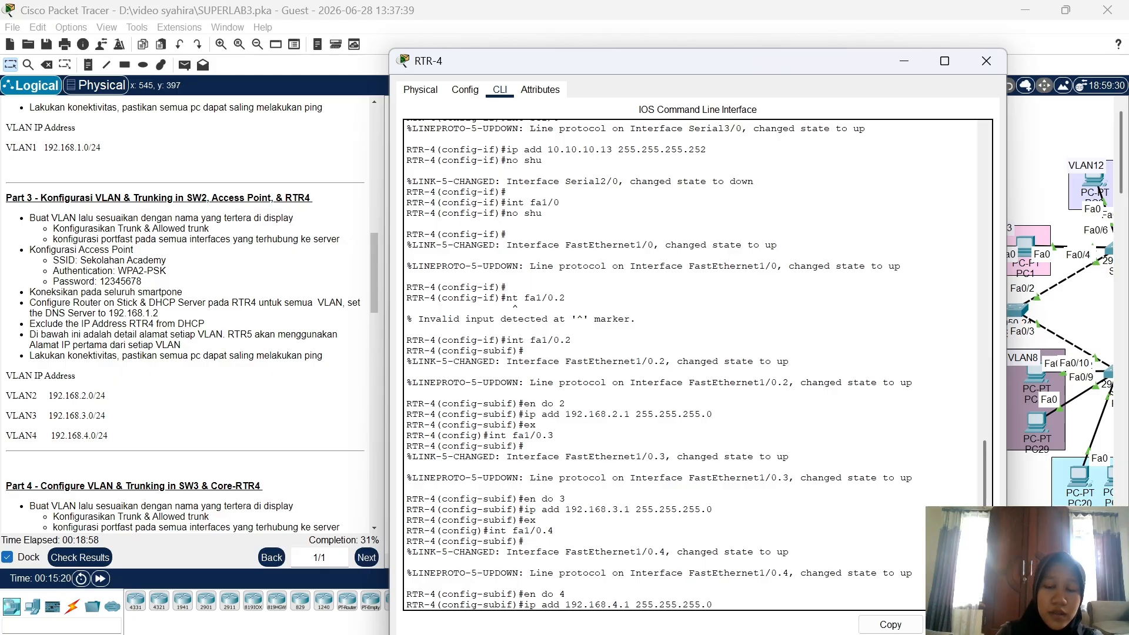
# Apply 192.168.4.1/24 to Fa1/0.4 and return to global configuration
pyautogui.press('Return')
pyautogui.write('ex')
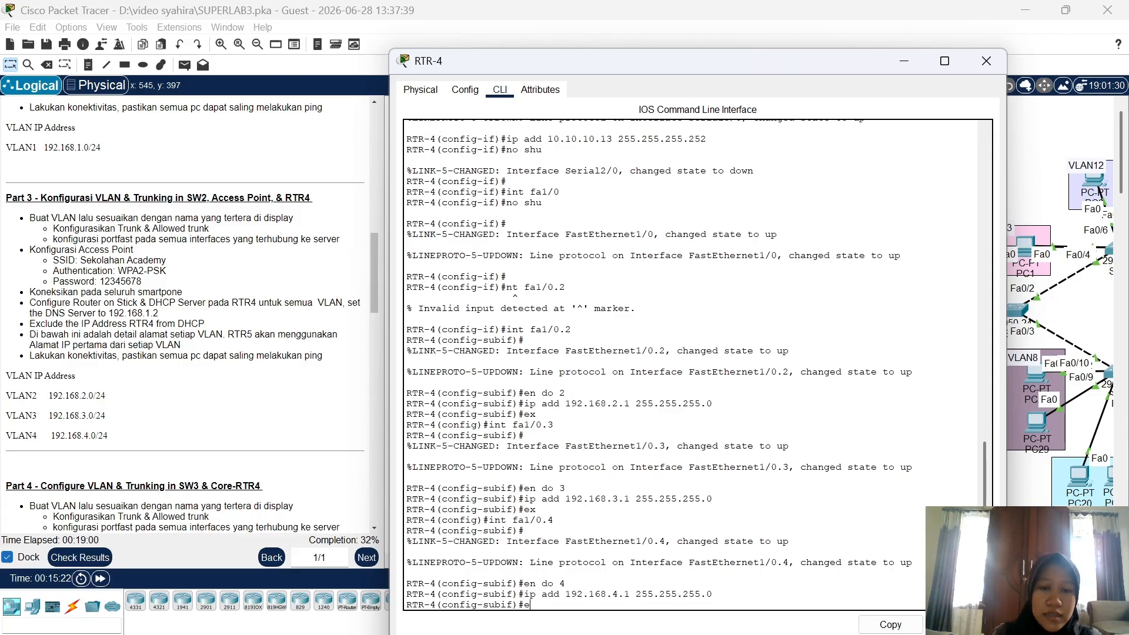
pyautogui.press('Return')
# Create DHCP pool VLAN2: network 192.168.2.0/24, gateway 192.168.2.1, DNS 192.168.1.2
pyautogui.write('ip d')
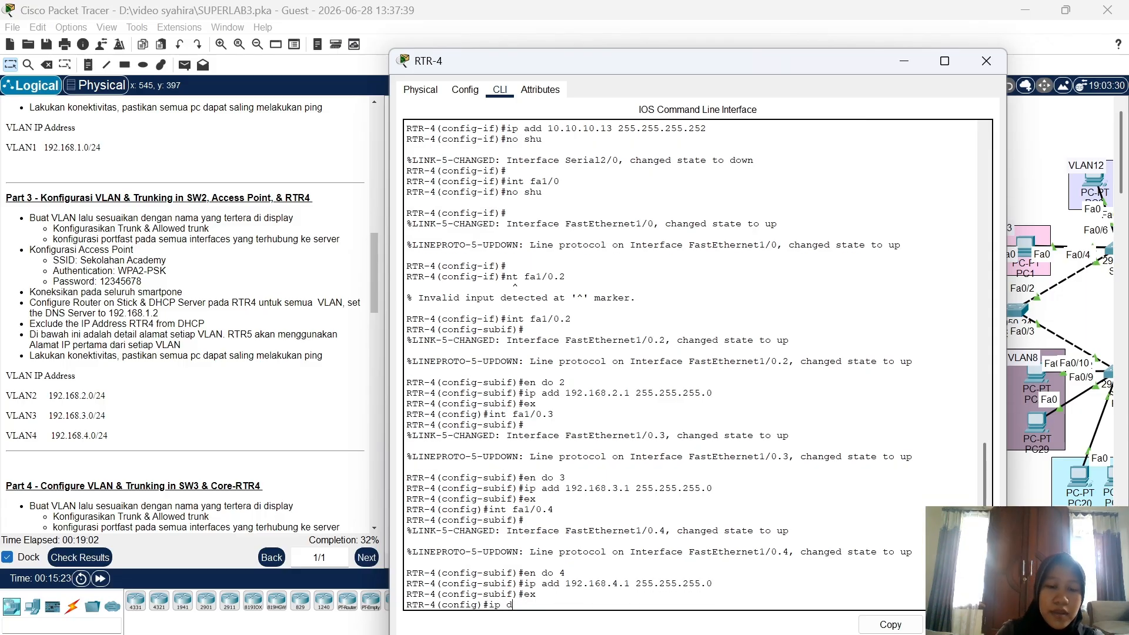
pyautogui.write('hcp pool')
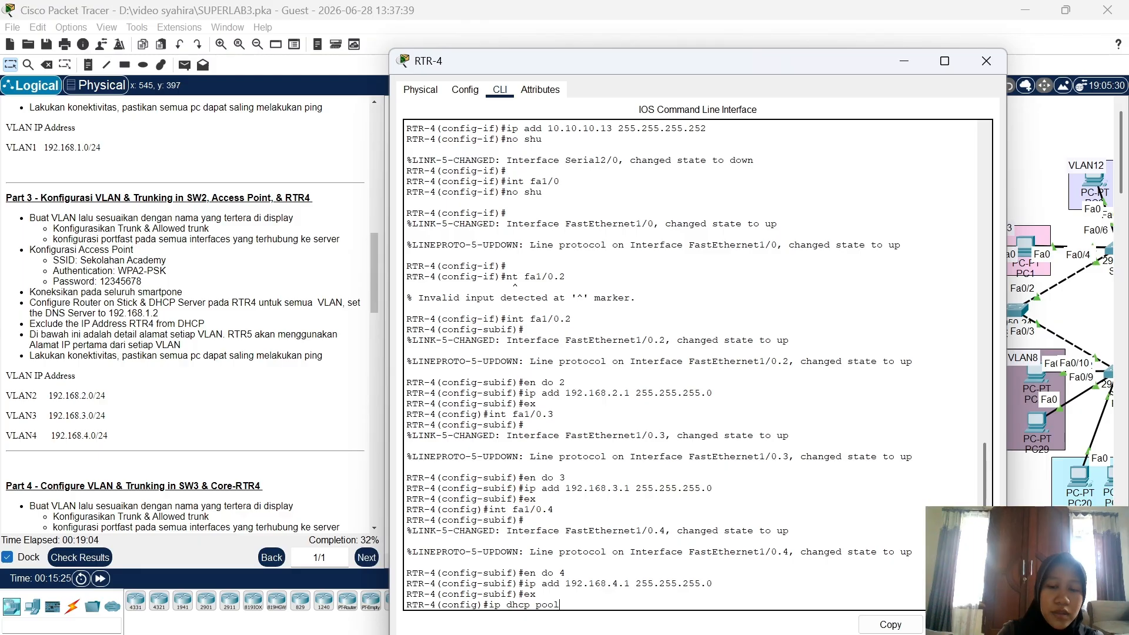
pyautogui.write(' VLAN2')
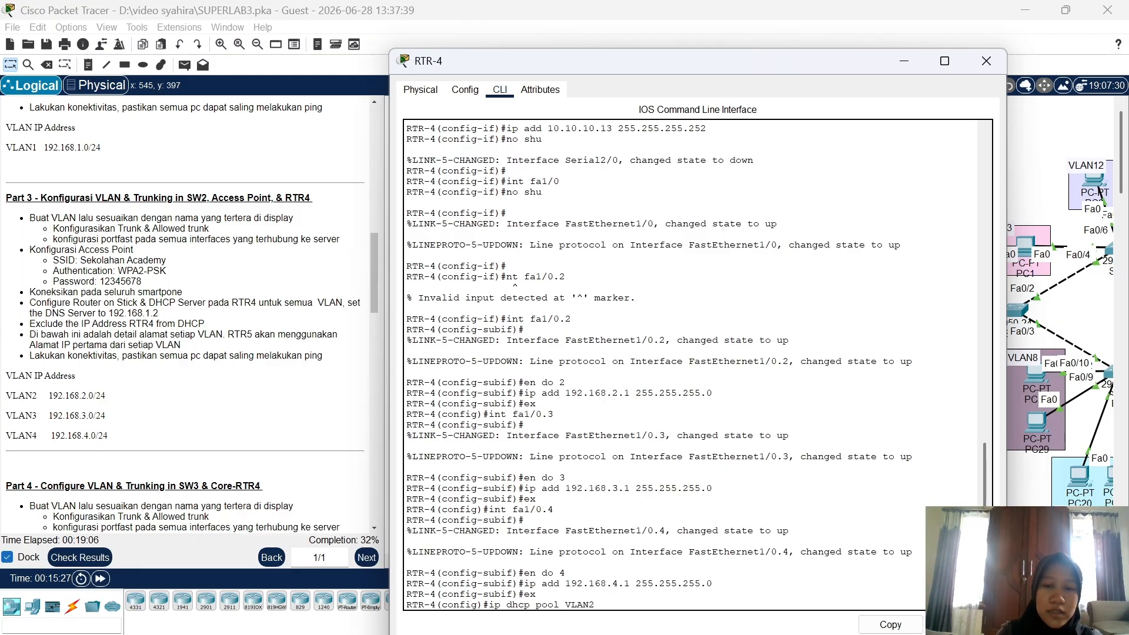
pyautogui.press('Return')
pyautogui.write('net')
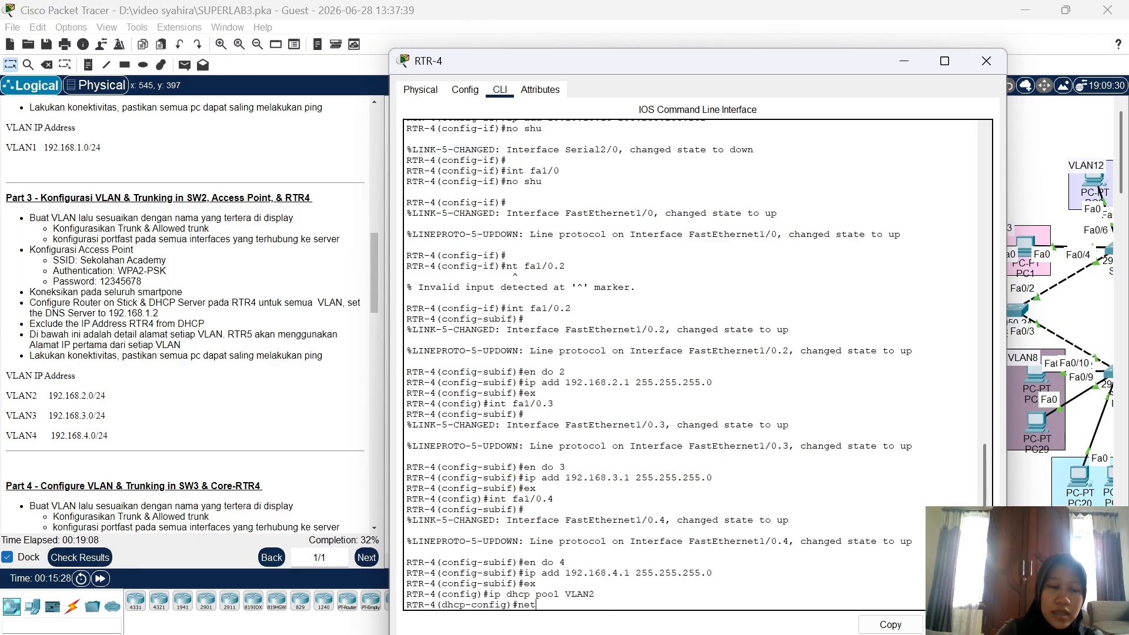
pyautogui.write(' 192.168.')
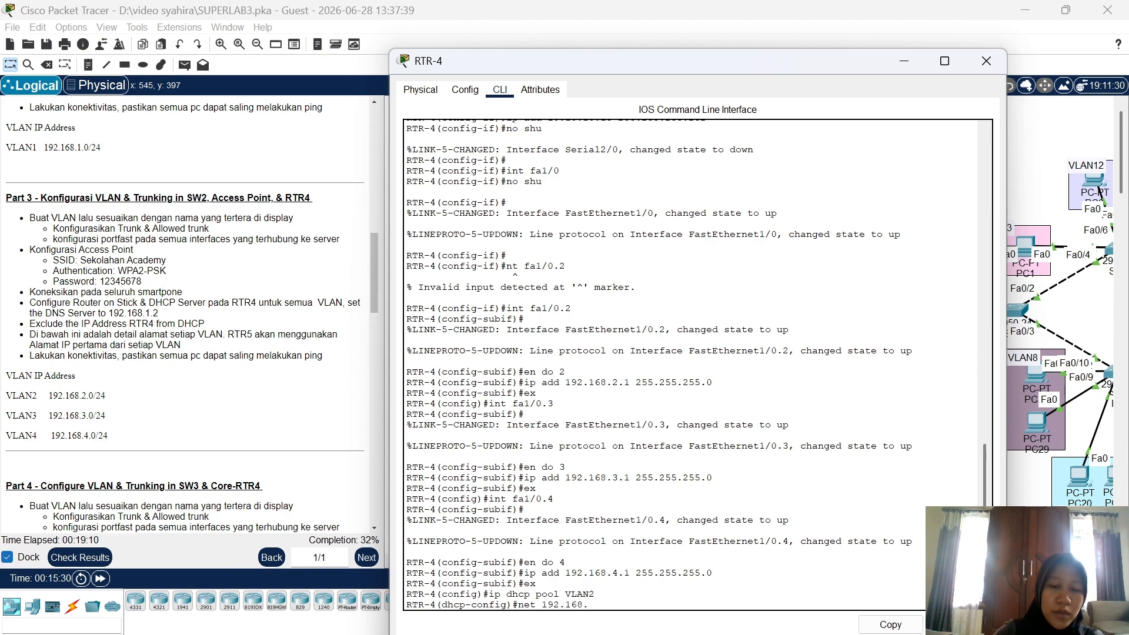
pyautogui.write('2.0 255')
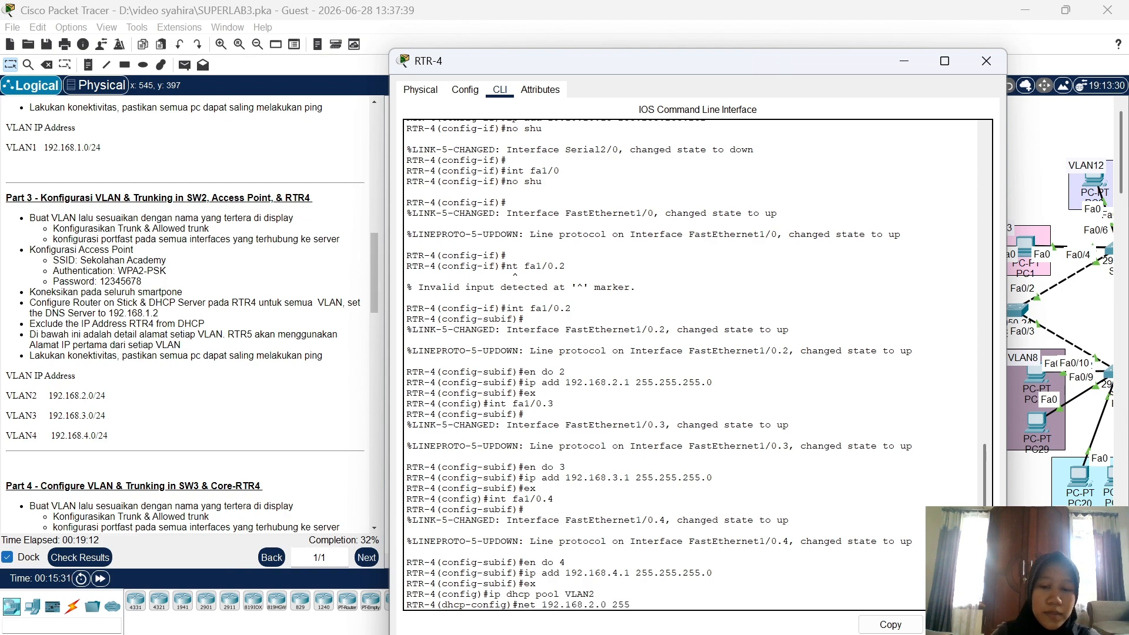
pyautogui.write('.255.255.0')
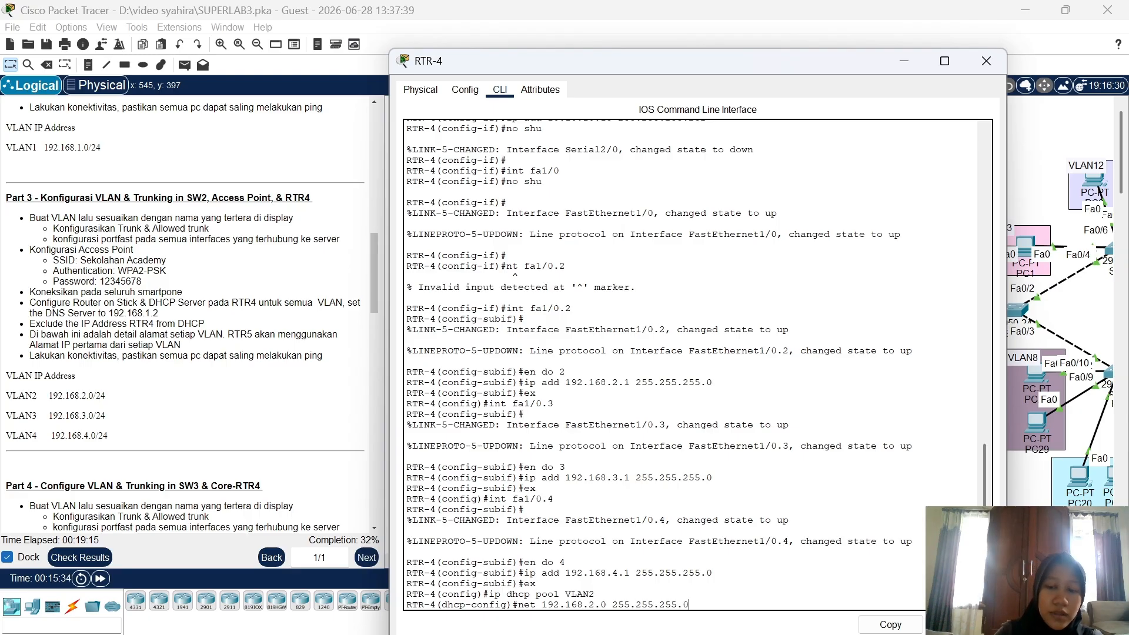
pyautogui.press('Return')
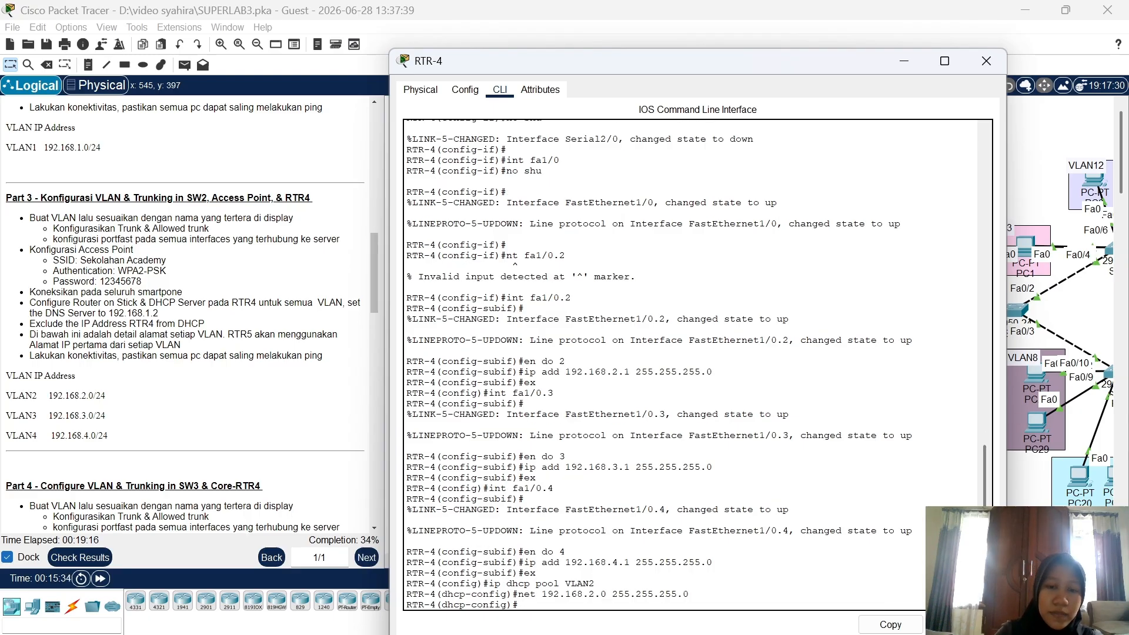
pyautogui.write('defa 192.168')
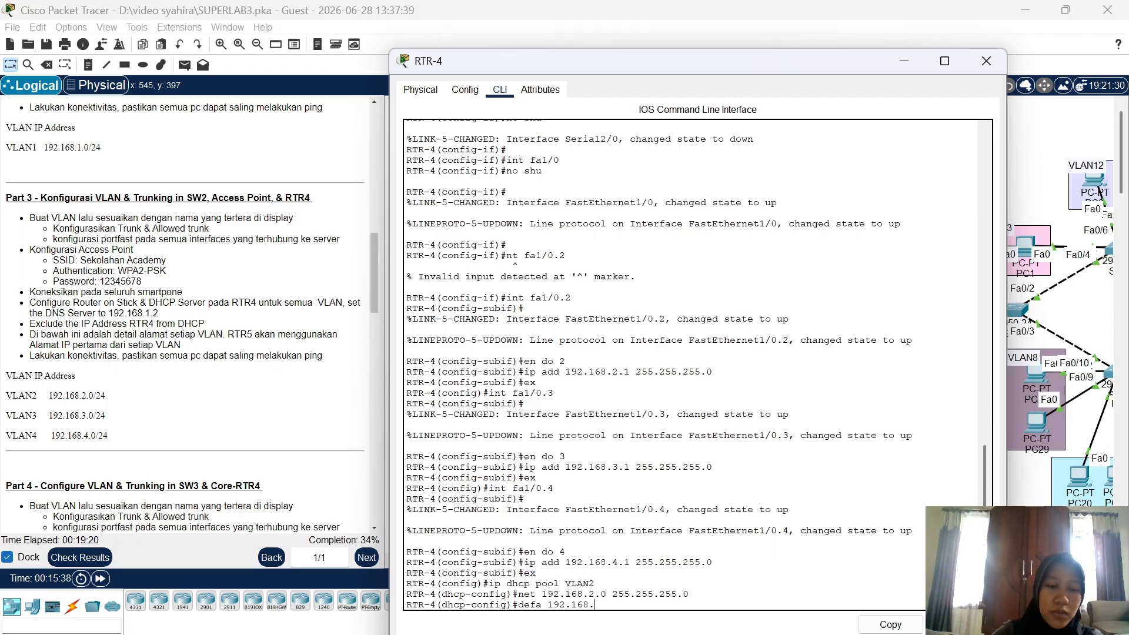
pyautogui.write('.2.1')
pyautogui.press('Return')
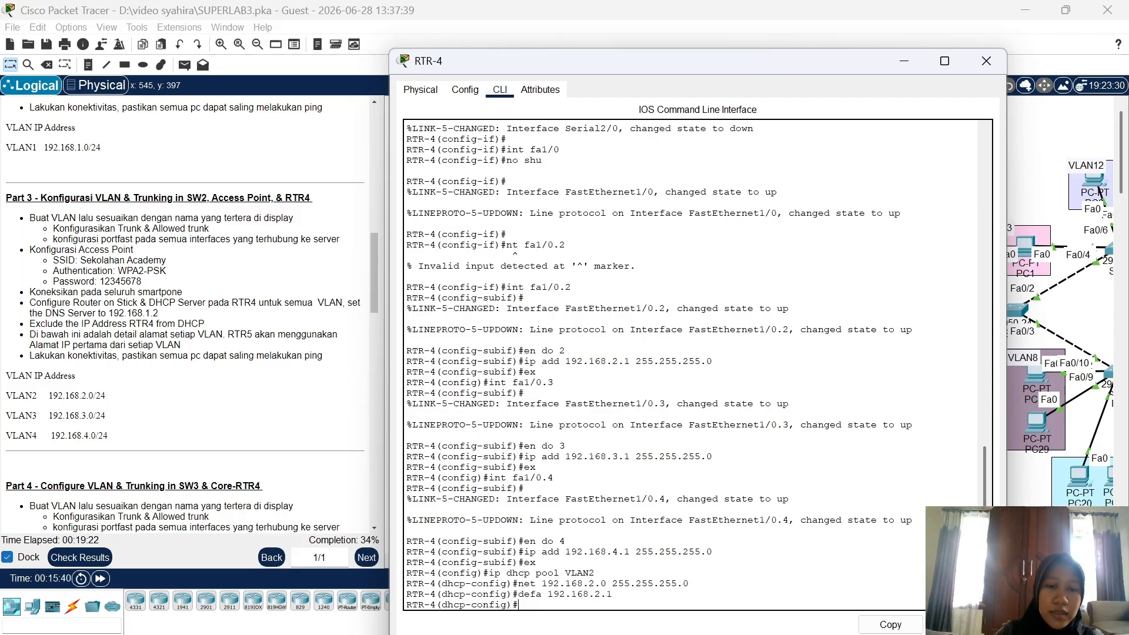
pyautogui.write('dns')
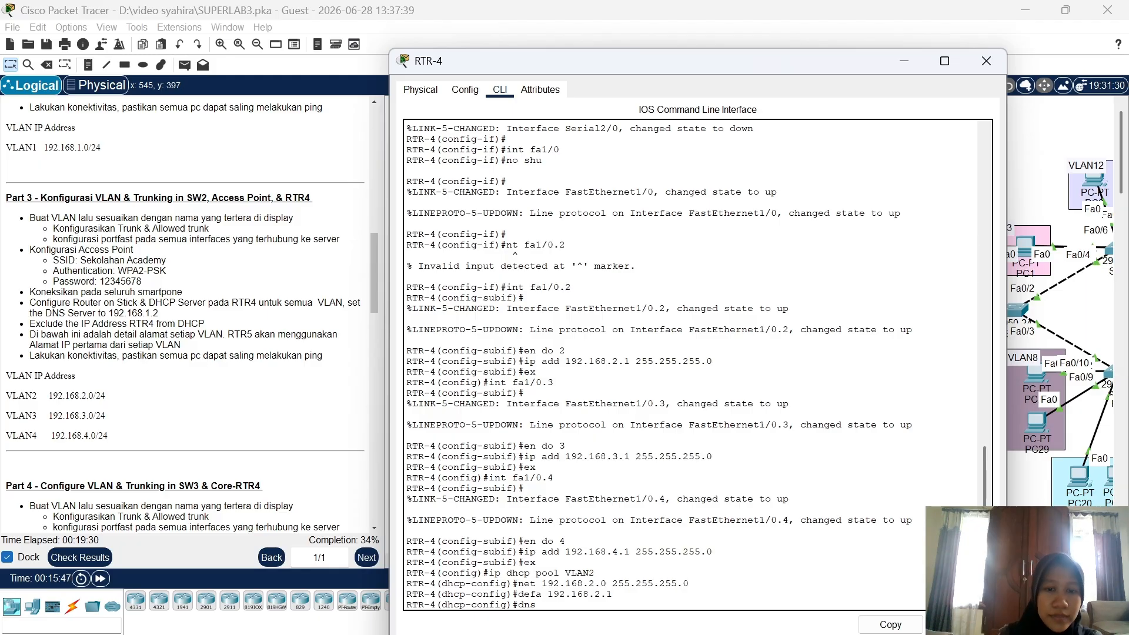
pyautogui.write('192.168')
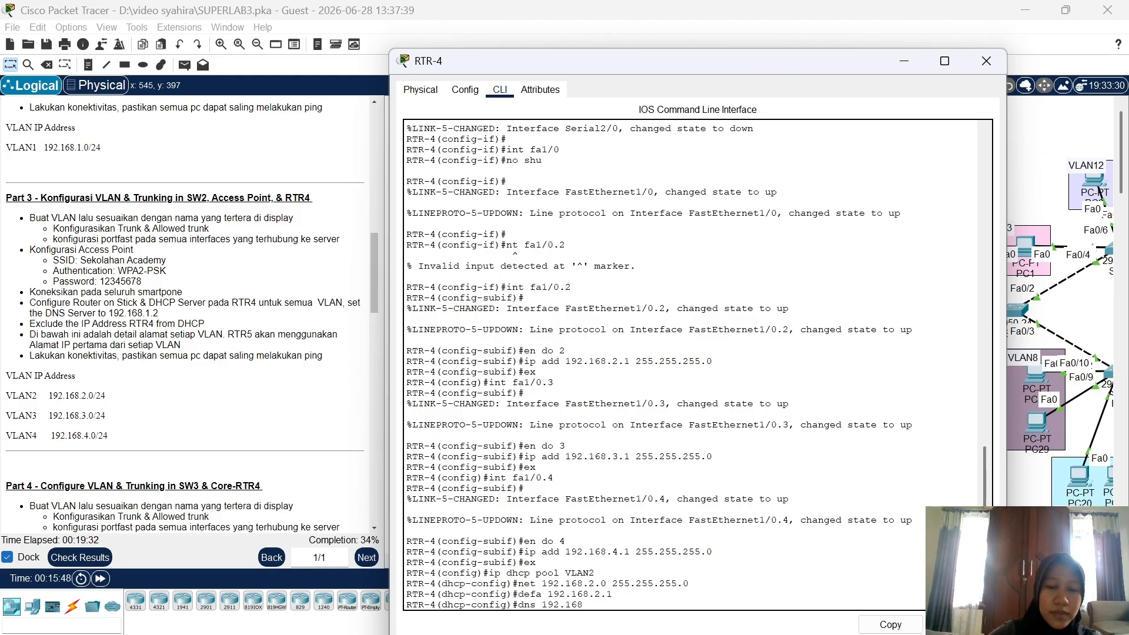
pyautogui.write('1.')
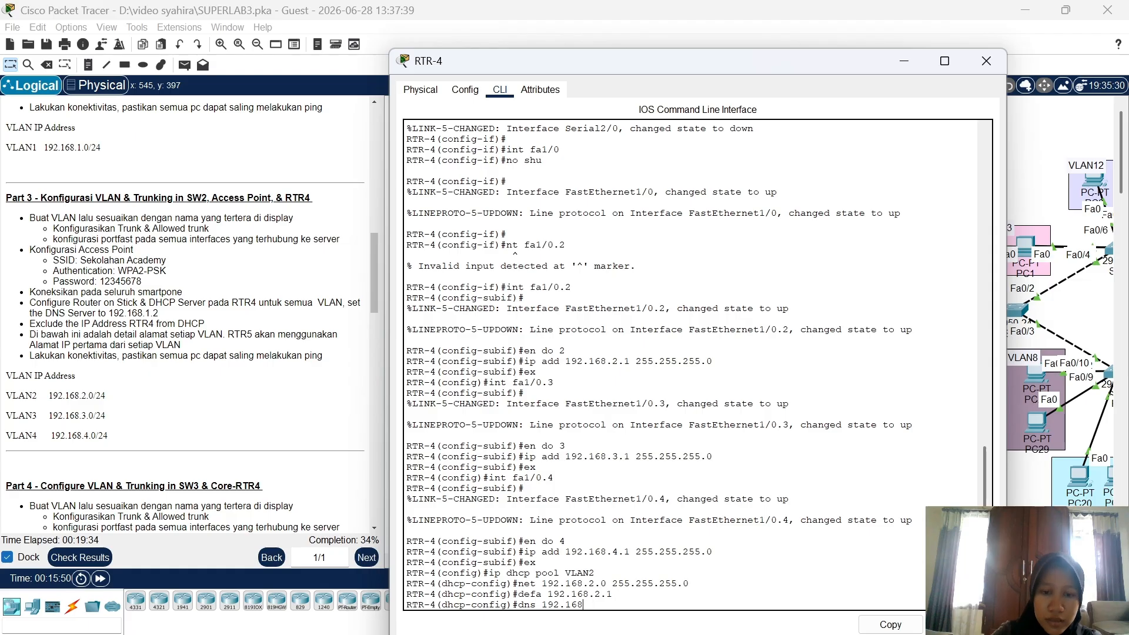
pyautogui.press('BackSpace')
pyautogui.write('.')
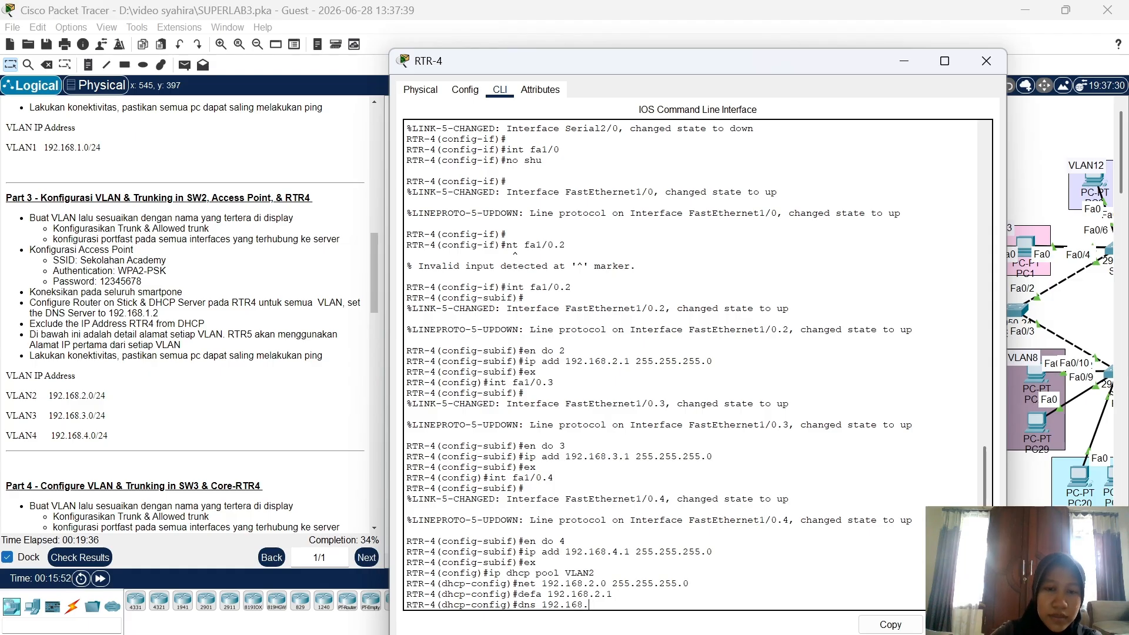
pyautogui.write('1.2')
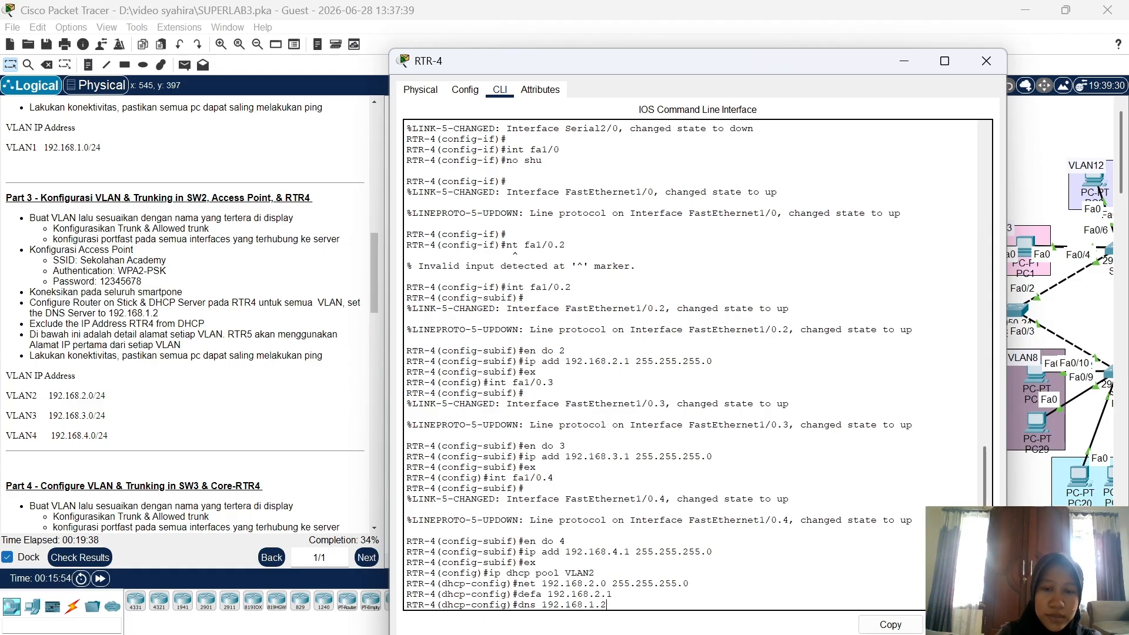
pyautogui.press('Return')
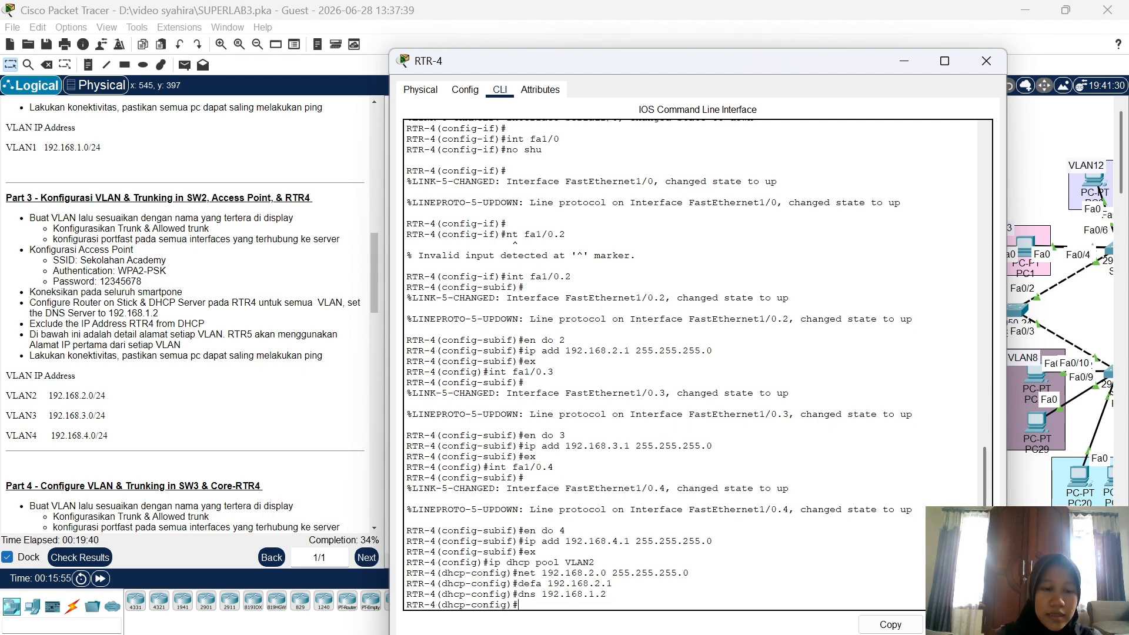
# Add DHCP pool VLAN3 with network 192.168.3.0/24, gateway 192.168.3.1 and DNS 192.168.1.2
pyautogui.write('ex')
pyautogui.press('Return')
pyautogui.write('ip')
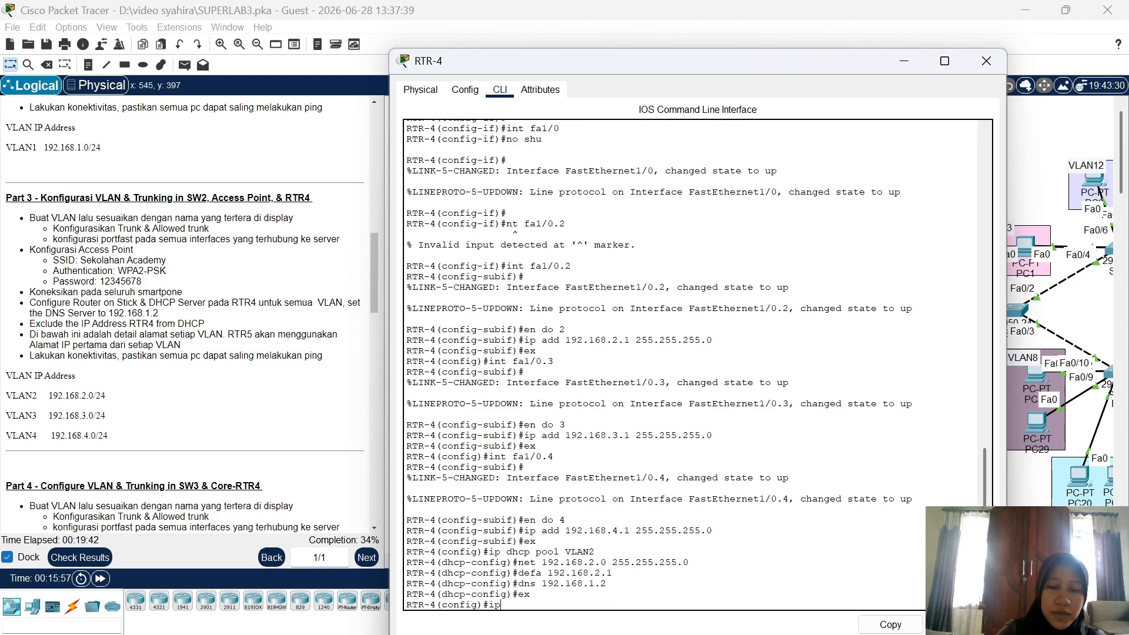
pyautogui.write(' dhcp pool VL')
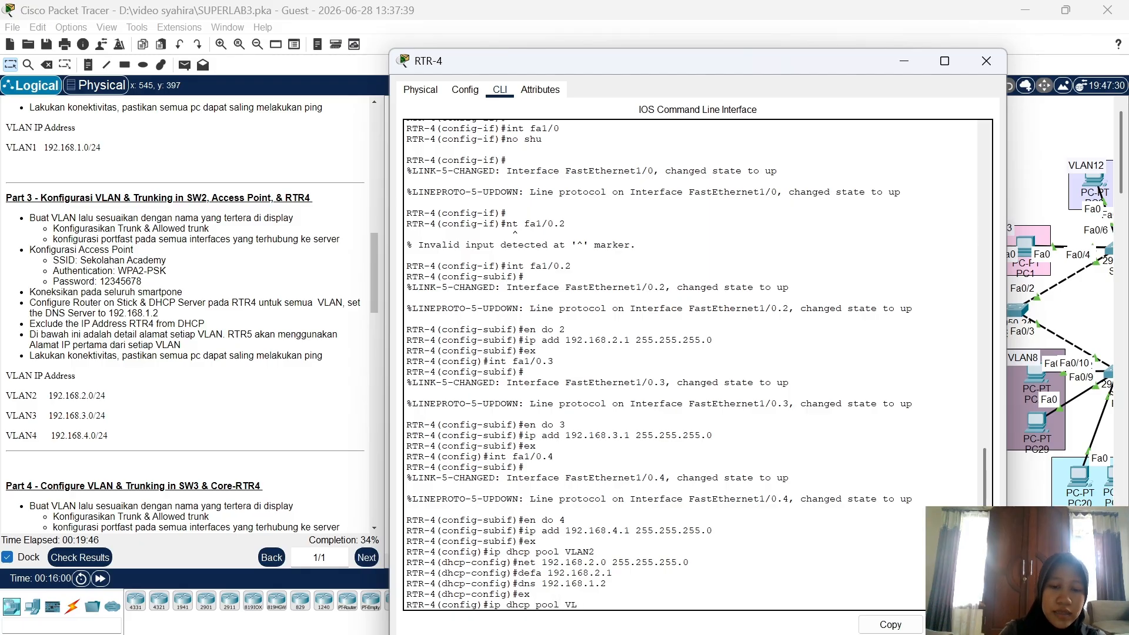
pyautogui.write('AN3')
pyautogui.press('Return')
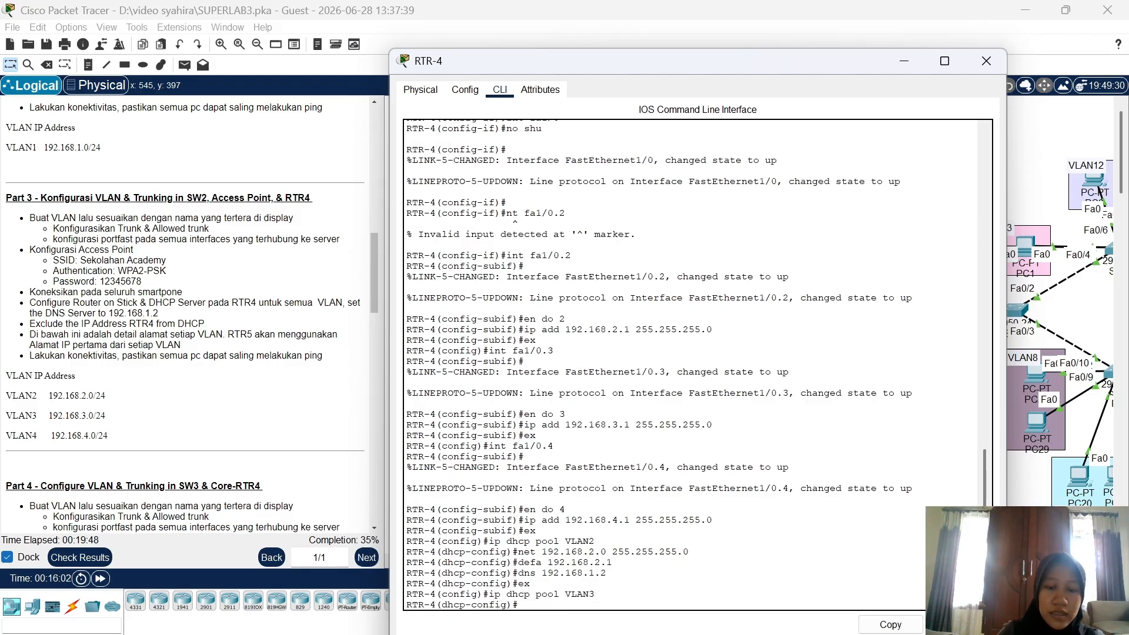
pyautogui.write('net 192.168.')
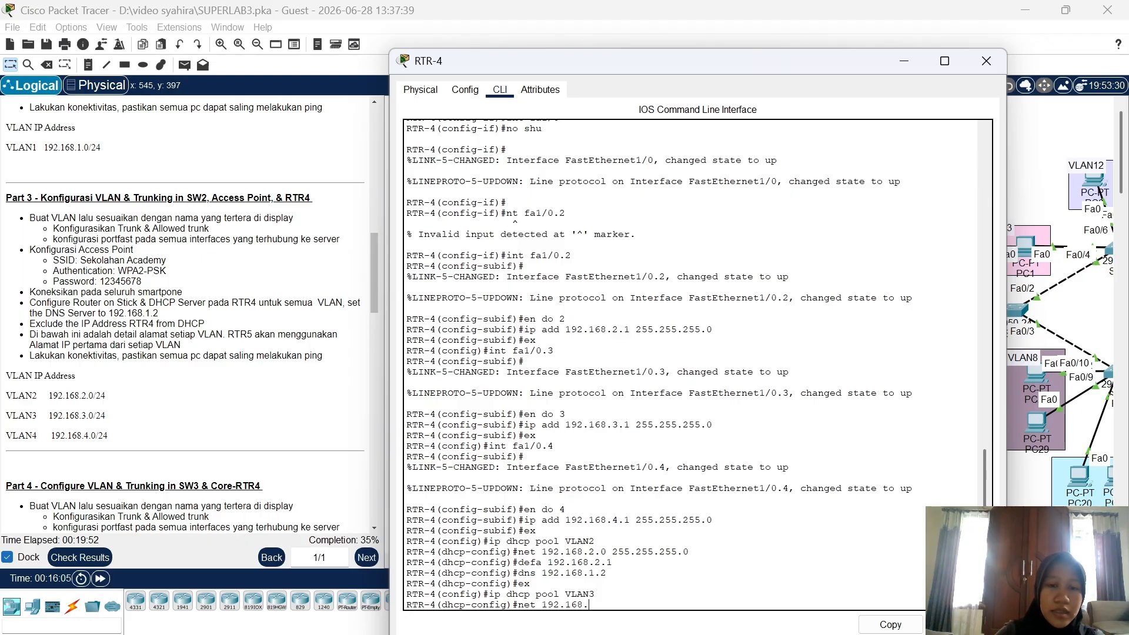
pyautogui.write('3.0 255')
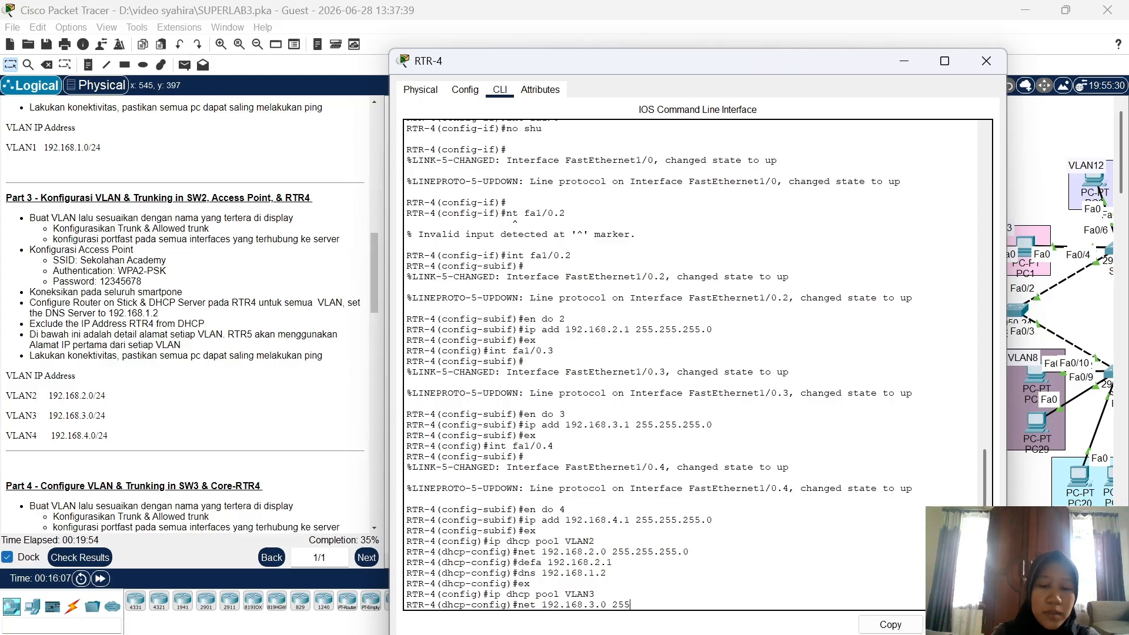
pyautogui.write('.255.255.0')
pyautogui.press('Return')
pyautogui.write('def')
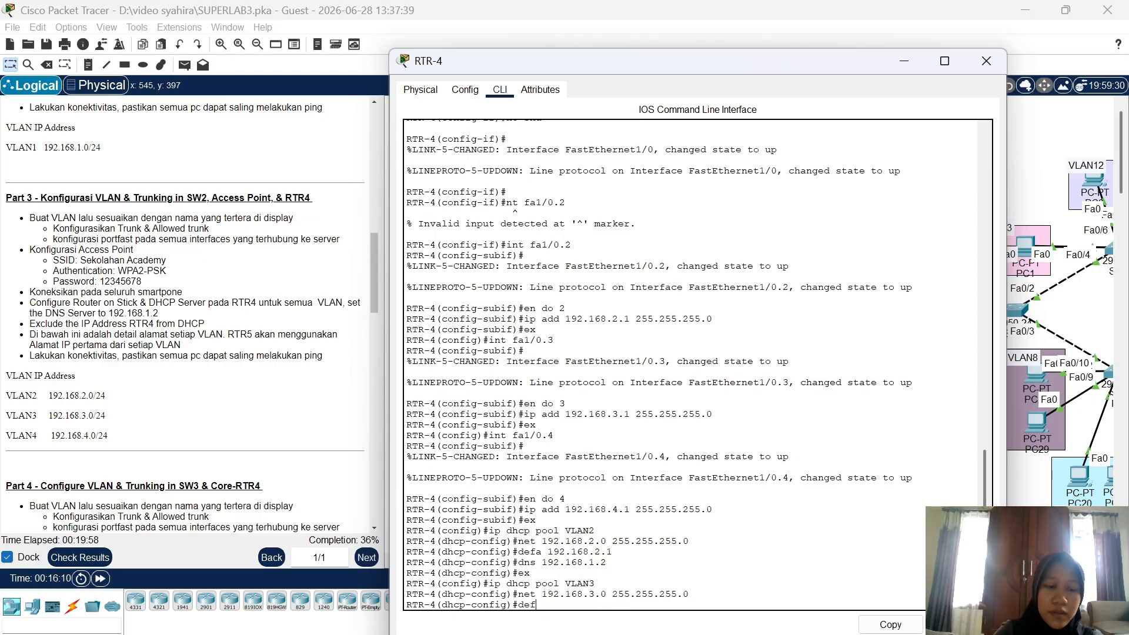
pyautogui.write('a 192.168')
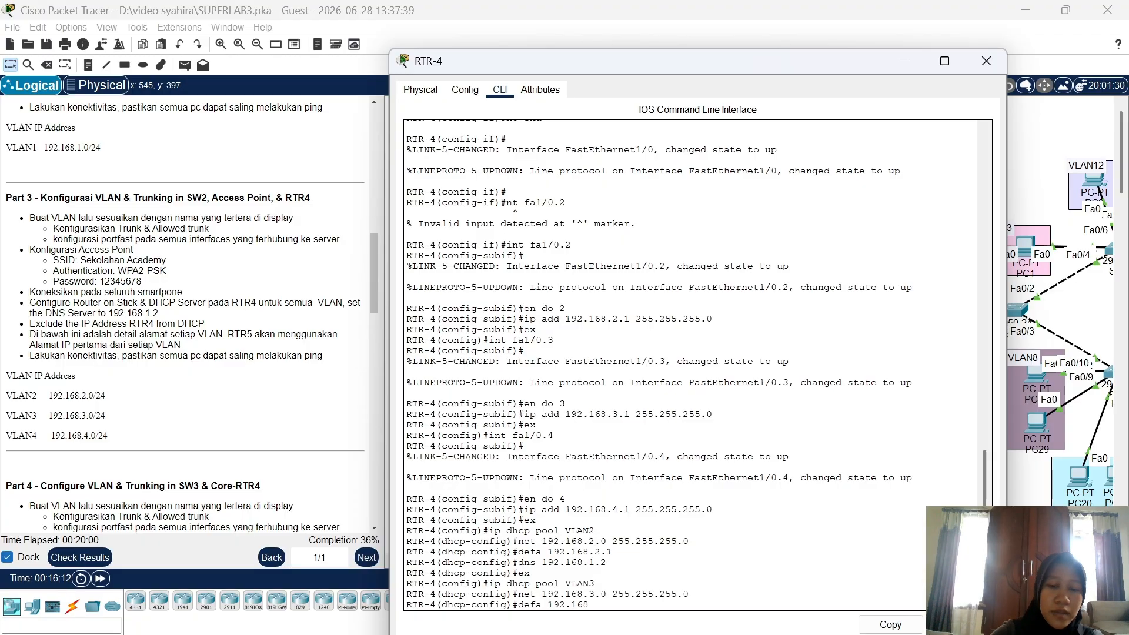
pyautogui.write('.3.1')
pyautogui.press('Return')
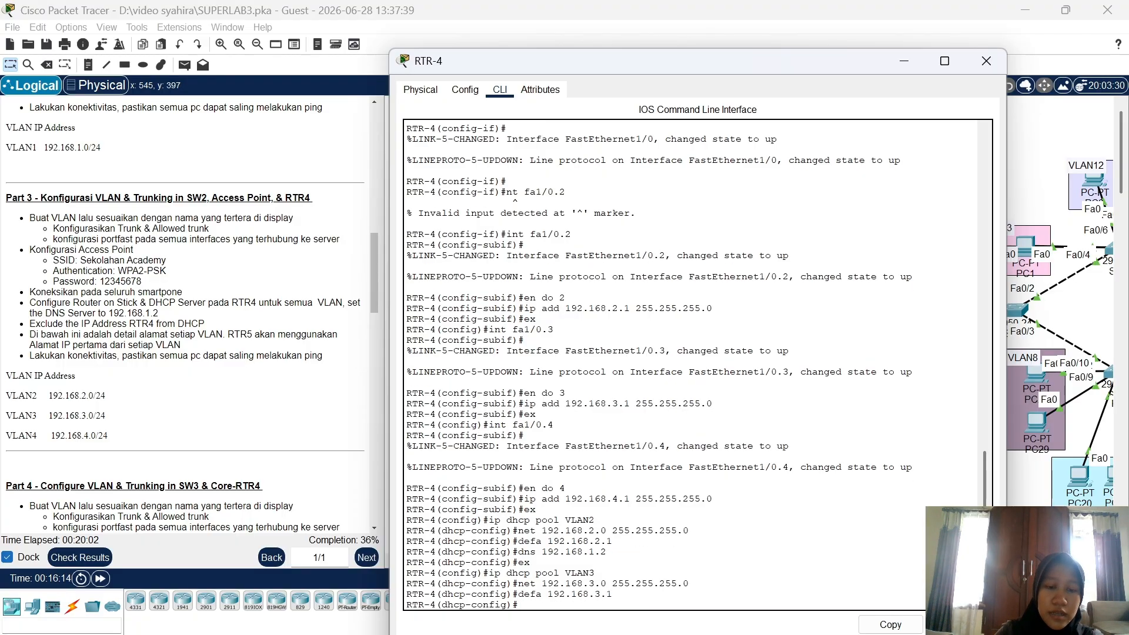
pyautogui.write('dns 192.168')
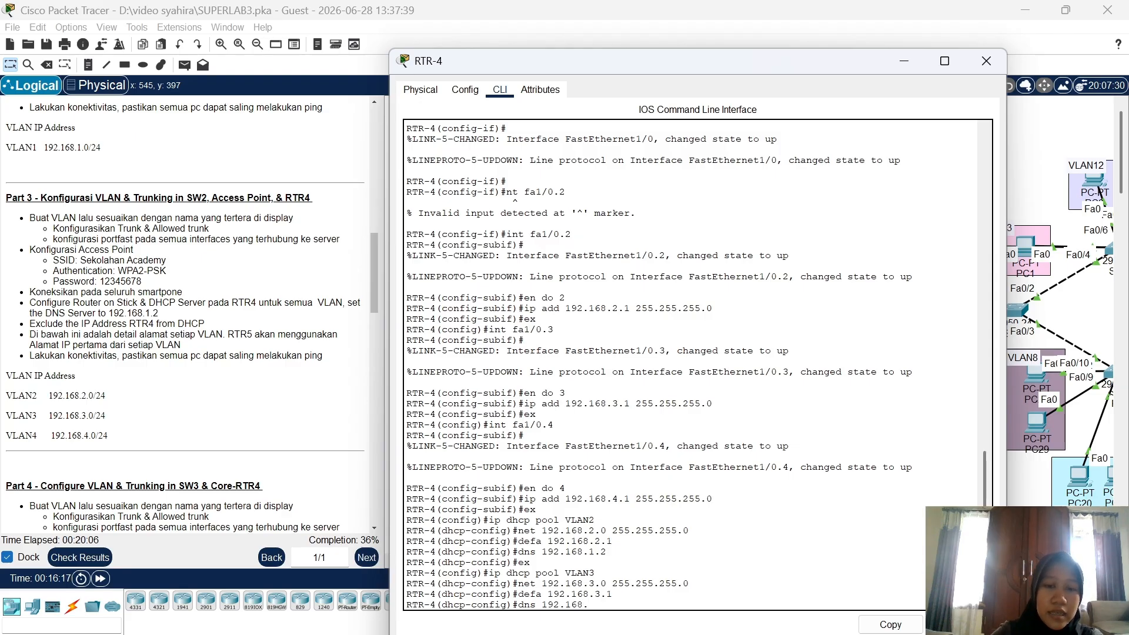
pyautogui.write('.1.2')
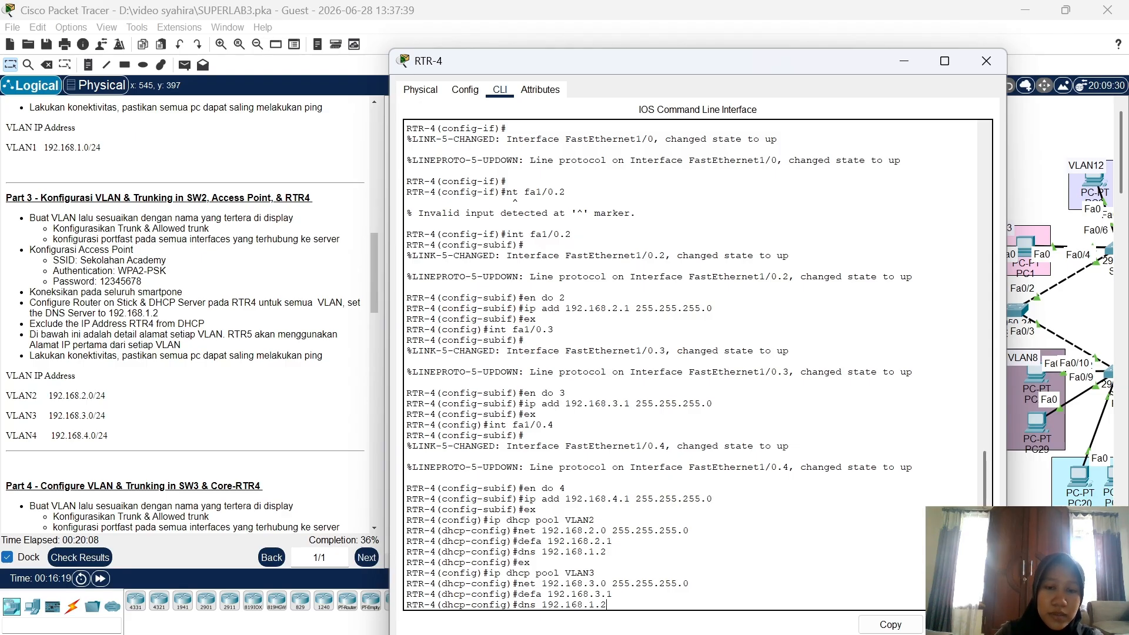
pyautogui.press('Return')
# Add DHCP pool VLAN4 with network 192.168.4.0/24, gateway 192.168.4.1 and DNS 192.168.1.2
pyautogui.write('ex')
pyautogui.press('Return')
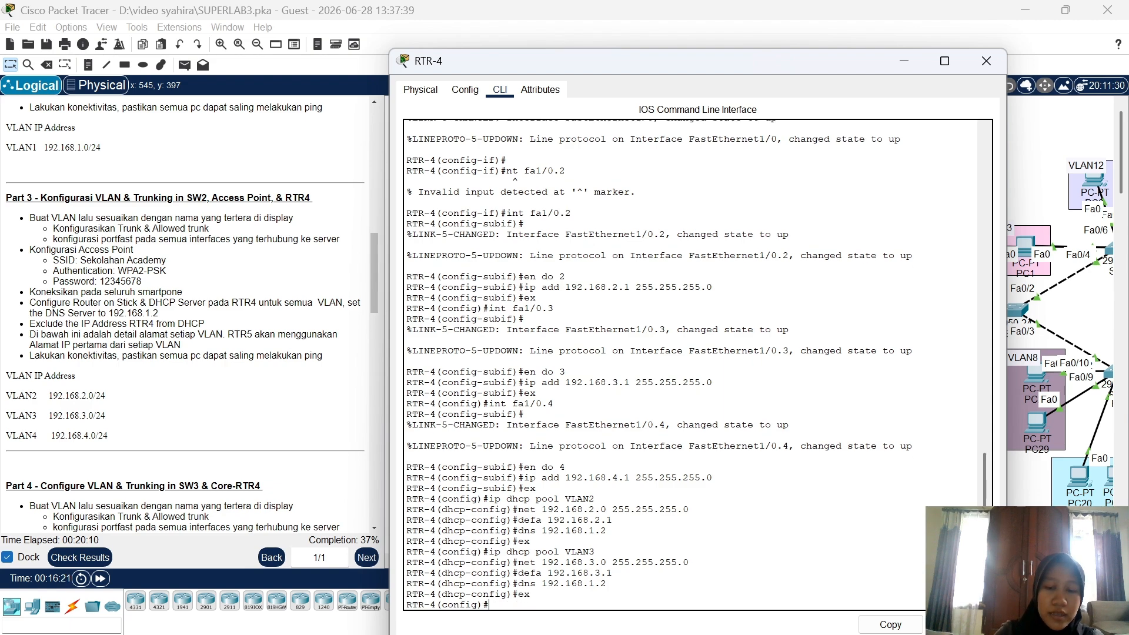
pyautogui.write('ip dhcp')
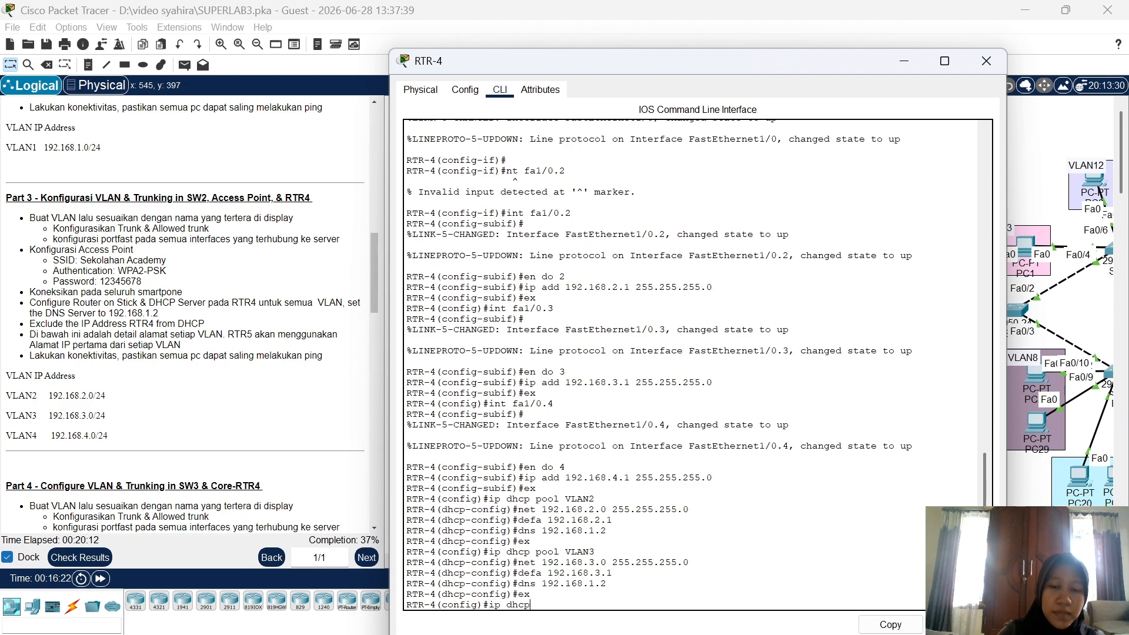
pyautogui.write(' pool VLAN4')
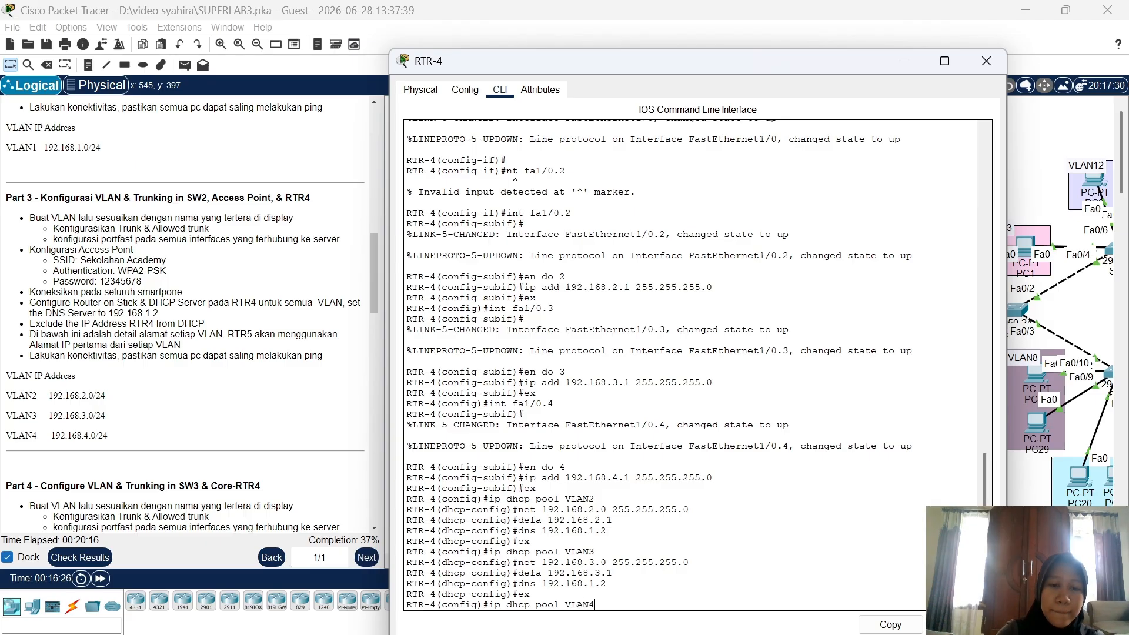
pyautogui.press('Return')
pyautogui.write('net')
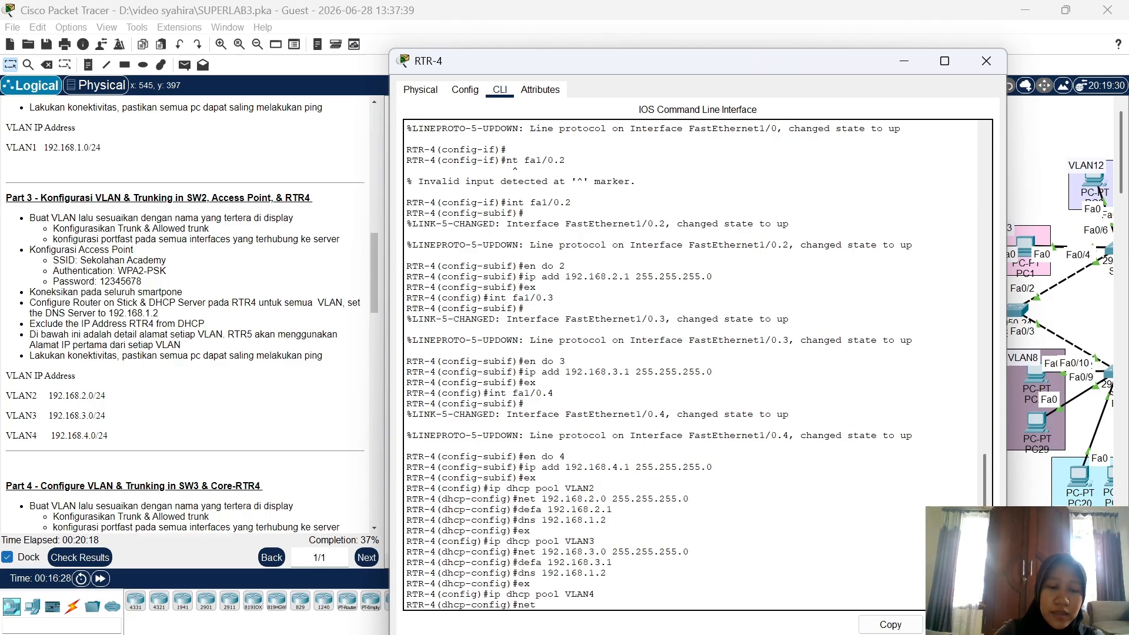
pyautogui.write(' 192.168')
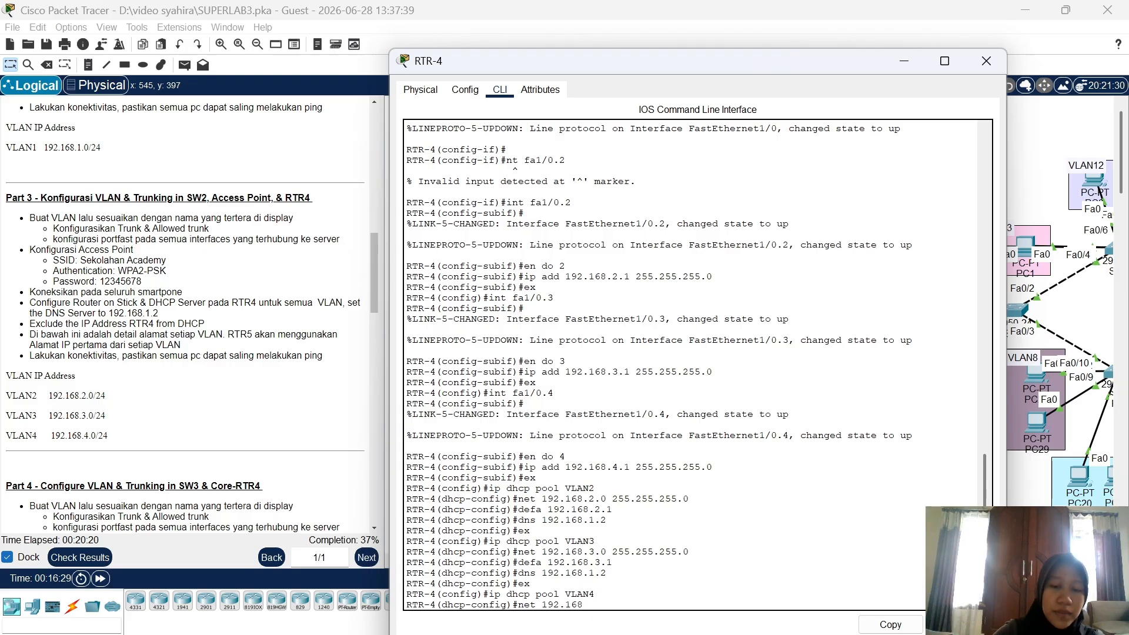
pyautogui.write('.4.0 2')
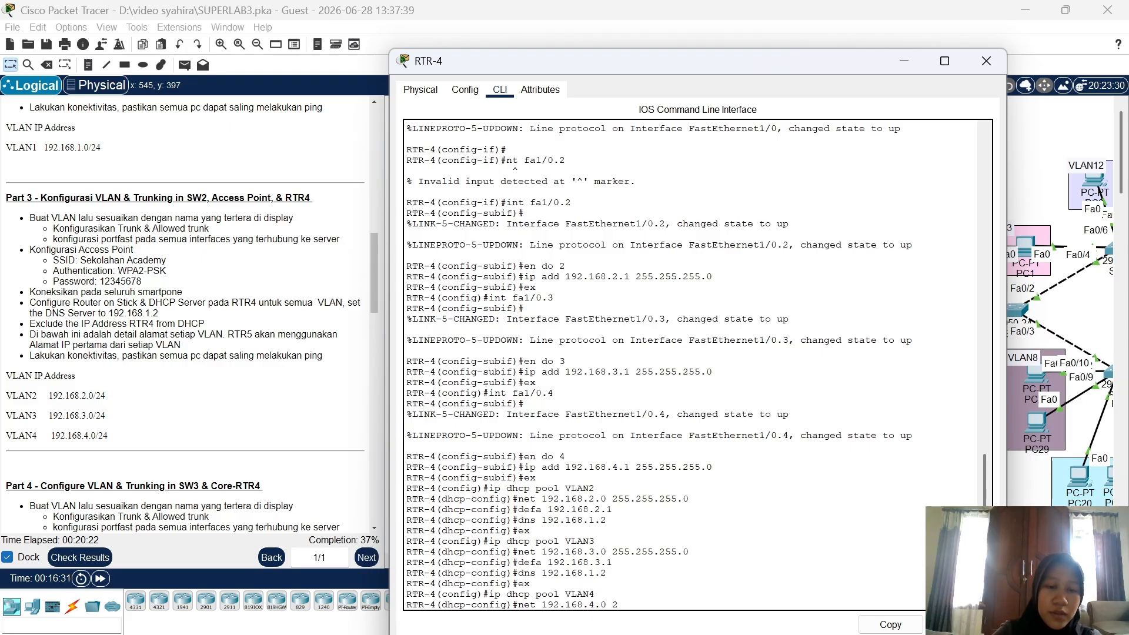
pyautogui.write('55.255.25')
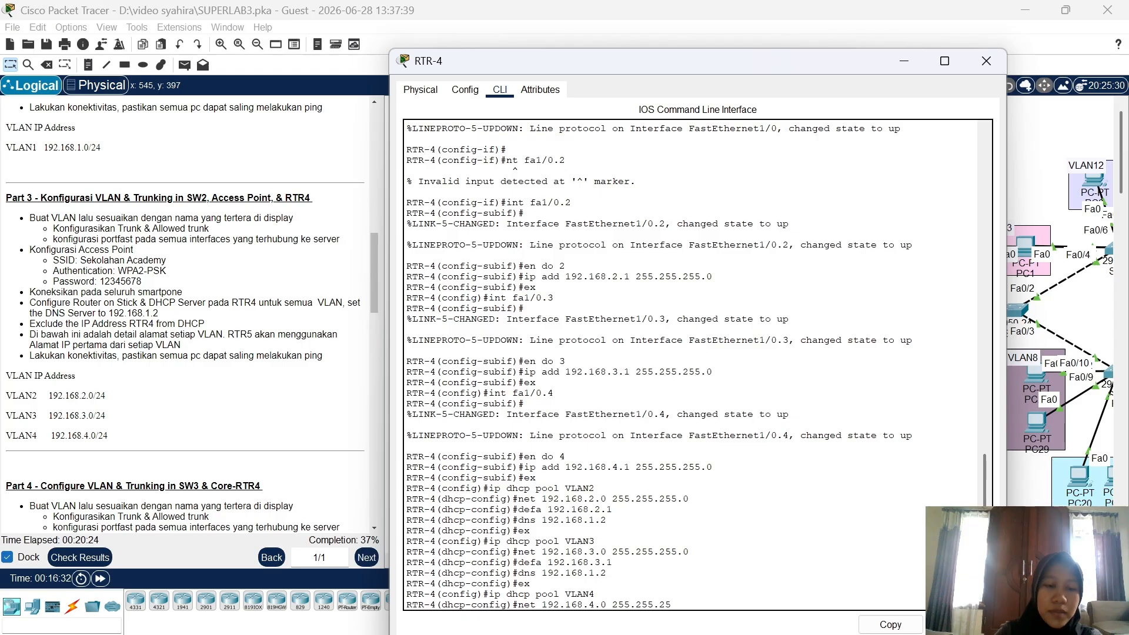
pyautogui.write('5.0')
pyautogui.press('Return')
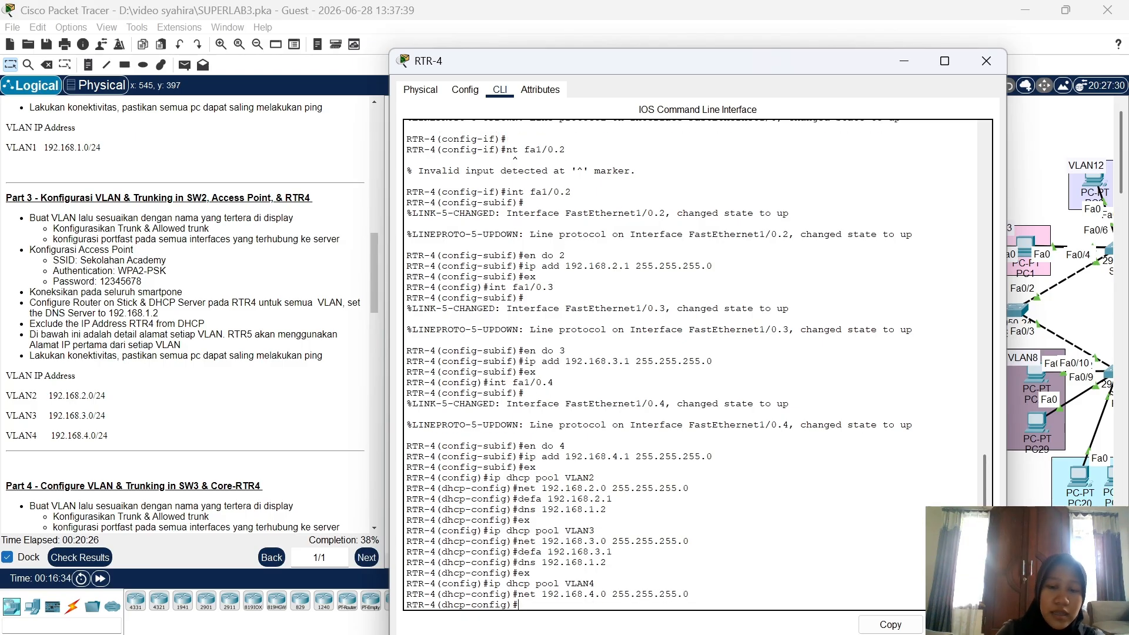
pyautogui.write('defa 192.168.4')
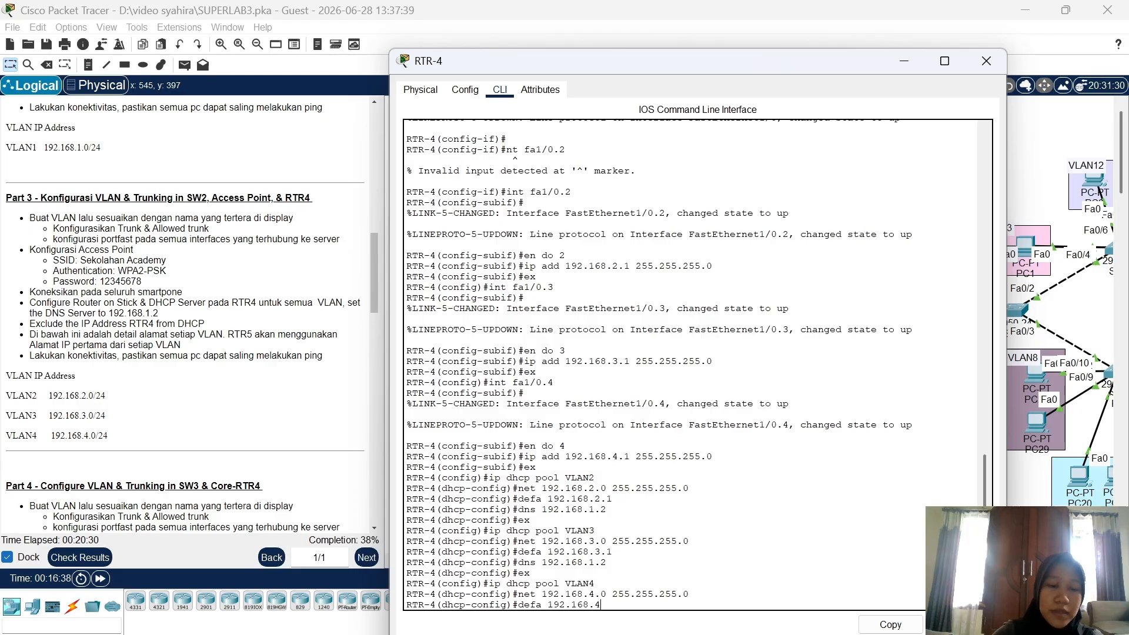
pyautogui.write('.1')
pyautogui.press('Return')
pyautogui.write('dns')
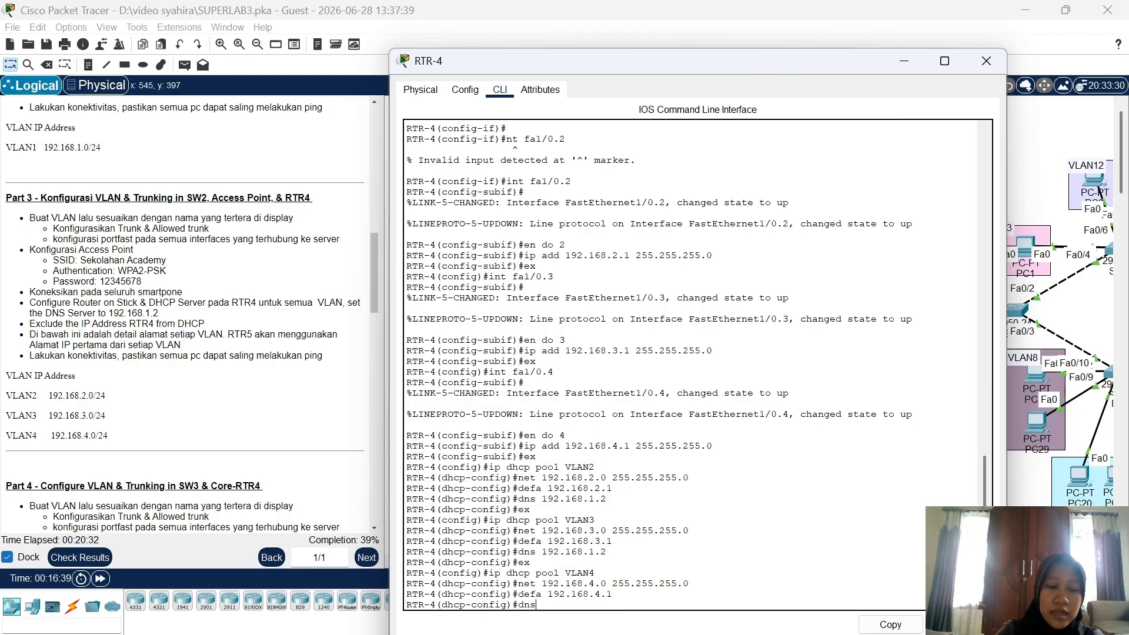
pyautogui.write(' 192.168')
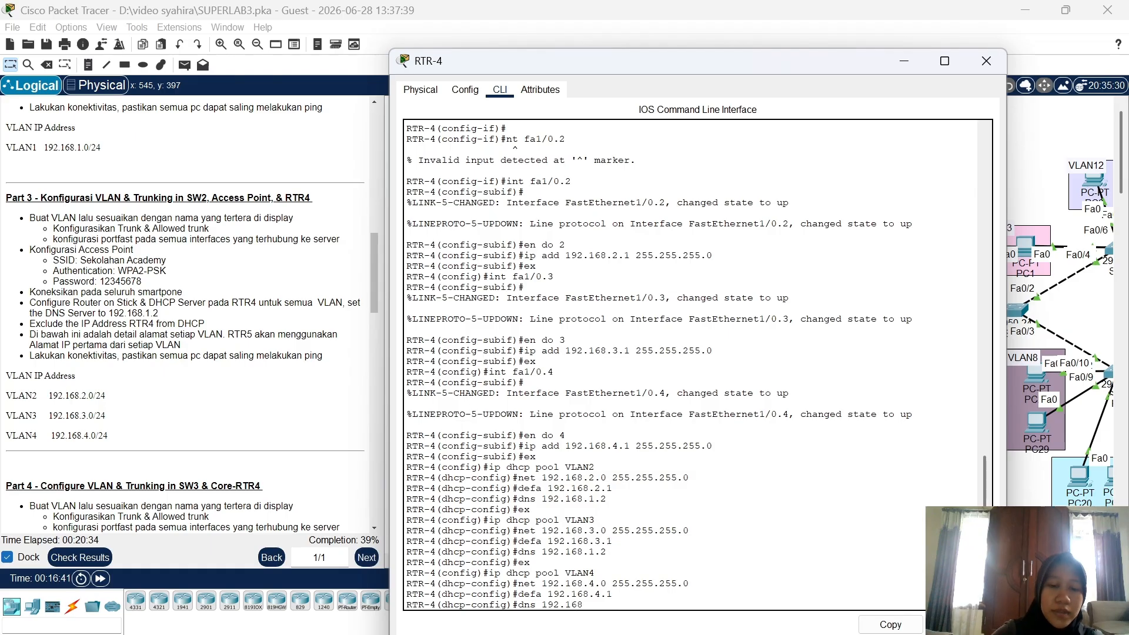
pyautogui.write('.1.2')
pyautogui.press('Return')
pyautogui.write('ex')
pyautogui.press('Return')
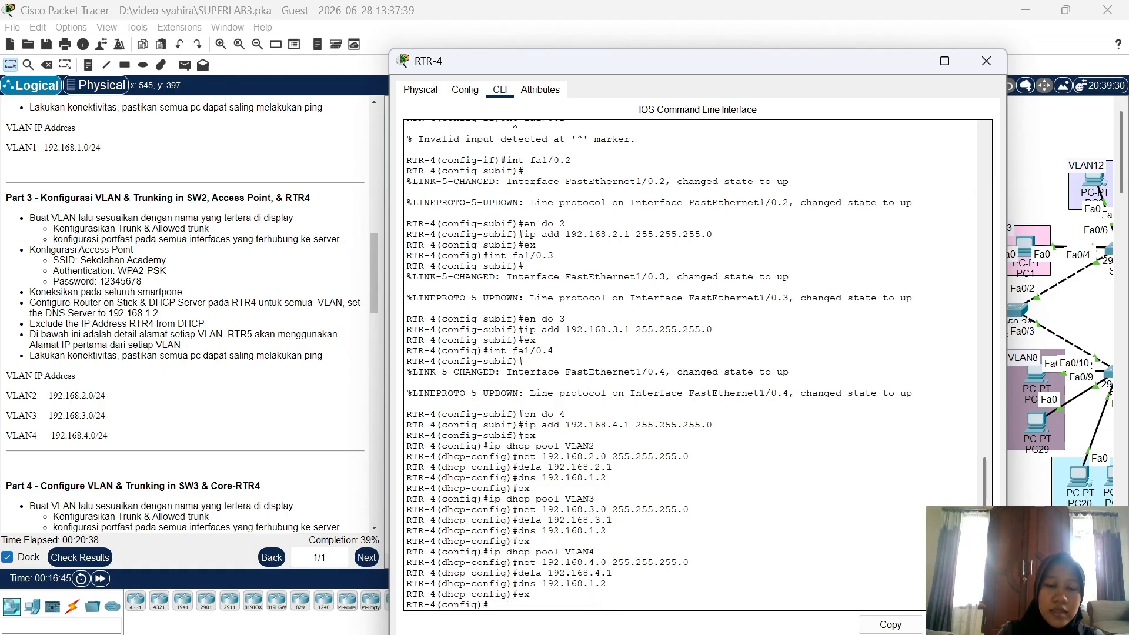
# Exclude 192.168.2.1 and 192.168.3.1 from DHCP with ip dhcp excluded-address
pyautogui.write('ip')
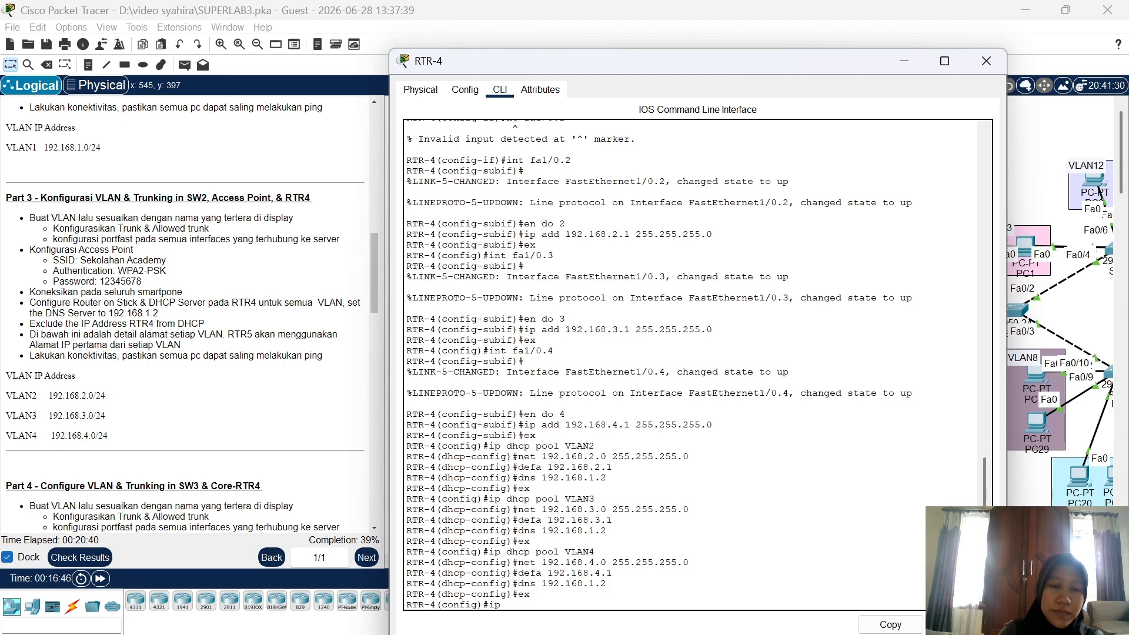
pyautogui.write(' dhcp exl')
pyautogui.press('Tab')
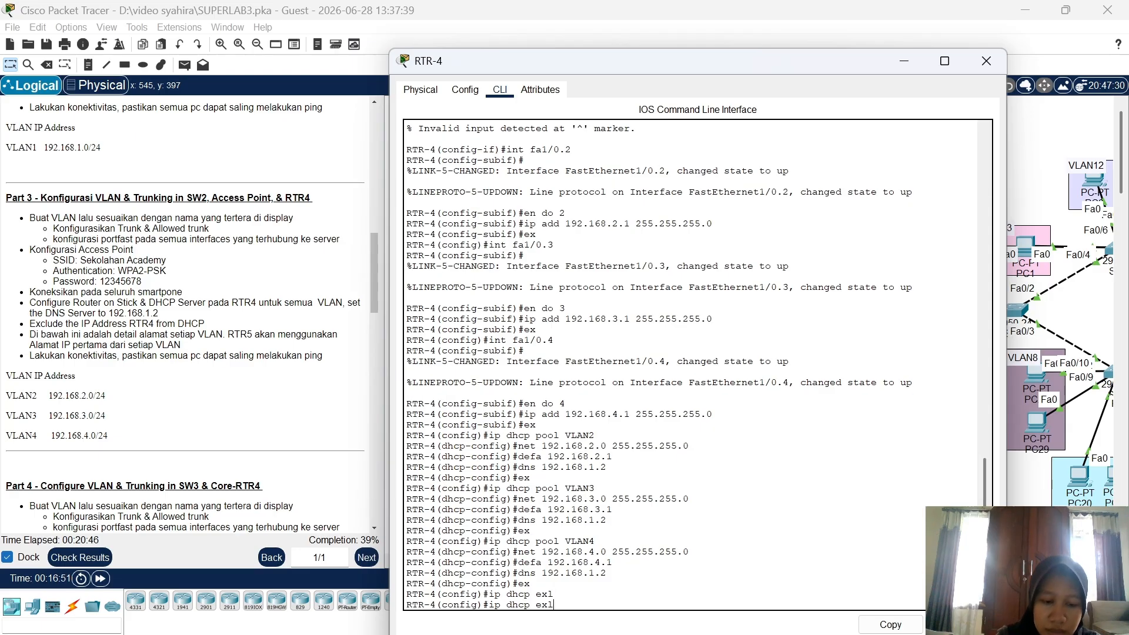
pyautogui.press('BackSpace')
pyautogui.write('cl')
pyautogui.press('Tab')
pyautogui.write('19')
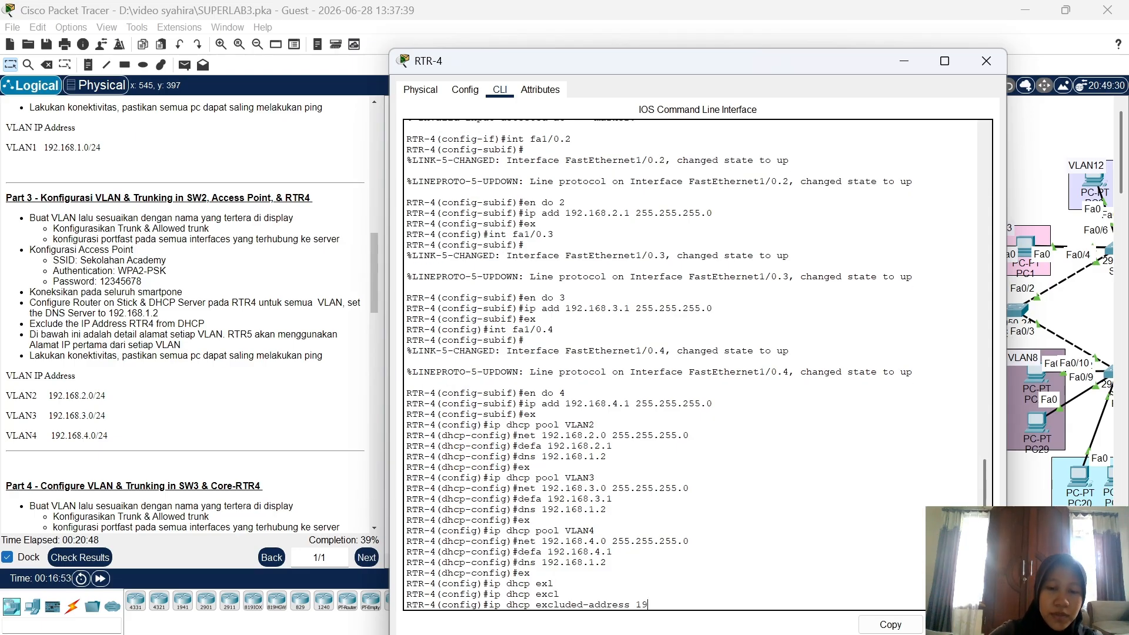
pyautogui.write('2.168.')
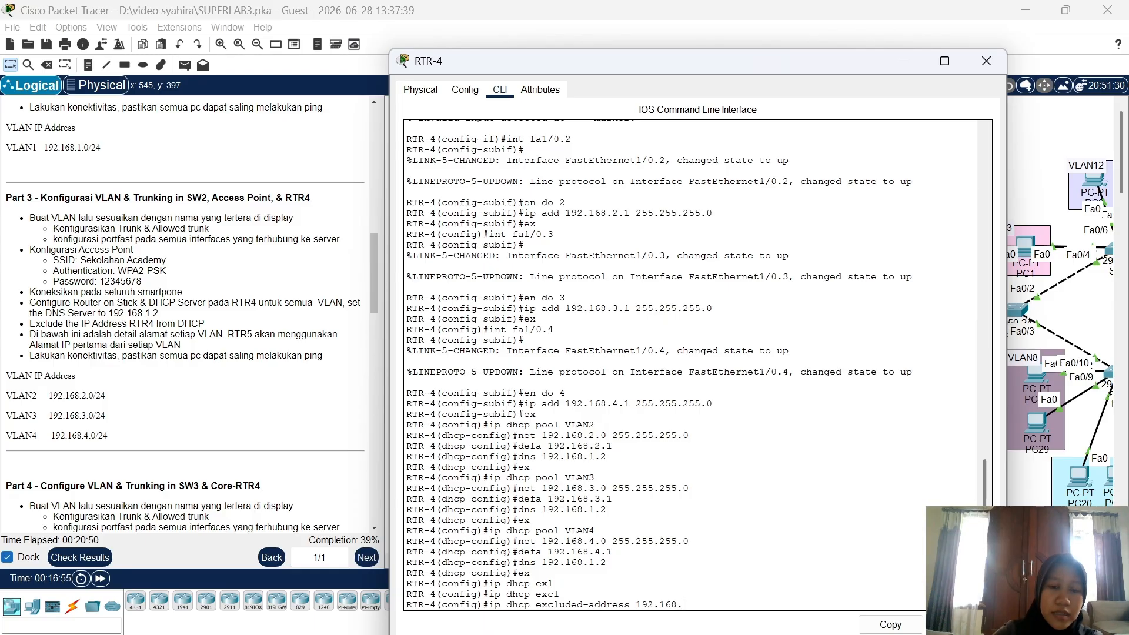
pyautogui.write('2.1')
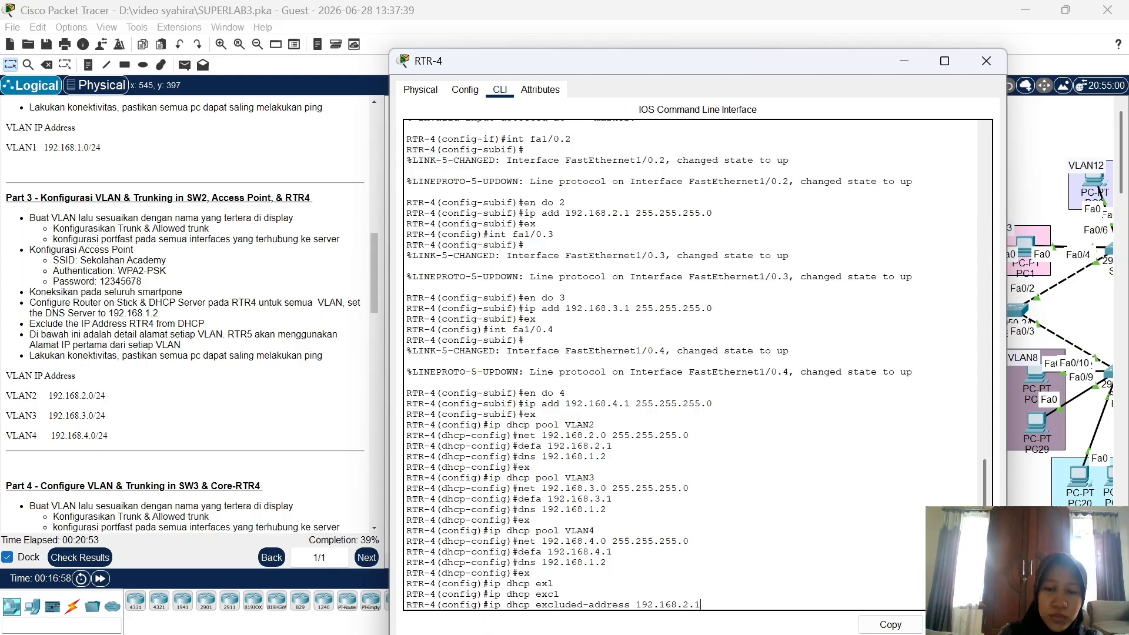
pyautogui.press('Return')
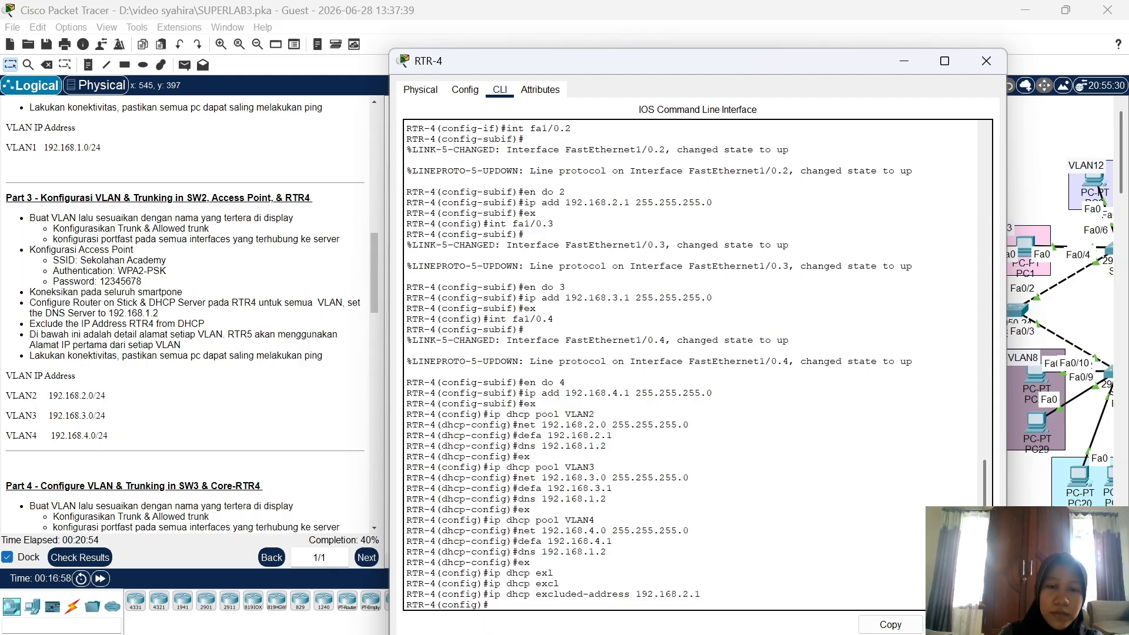
pyautogui.write('ip dhcp')
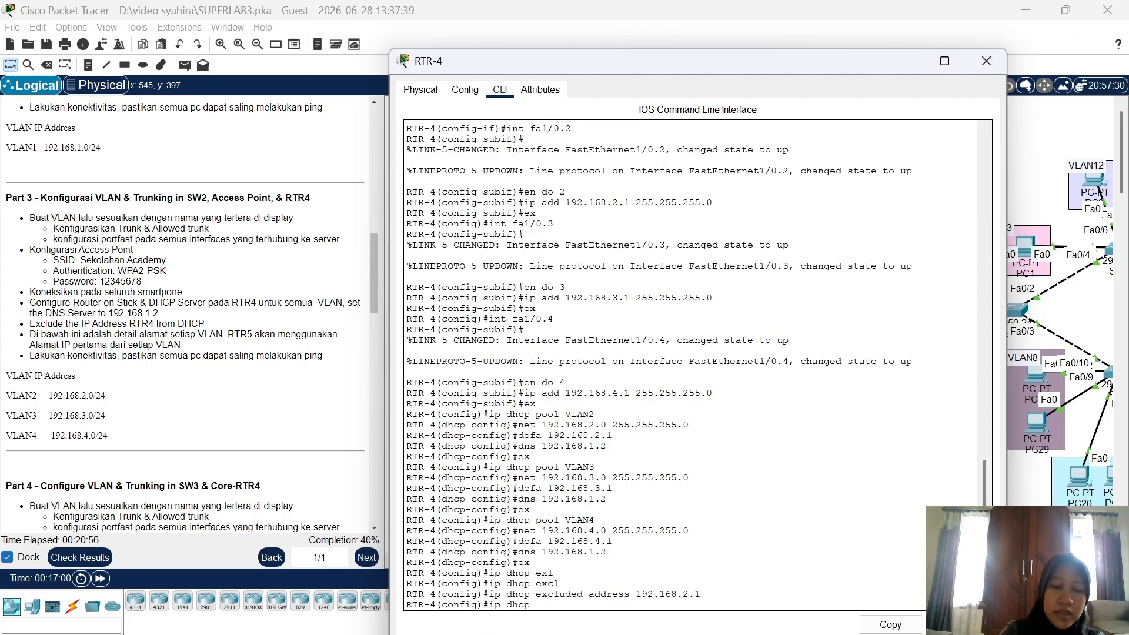
pyautogui.write(' excl')
pyautogui.press('Tab')
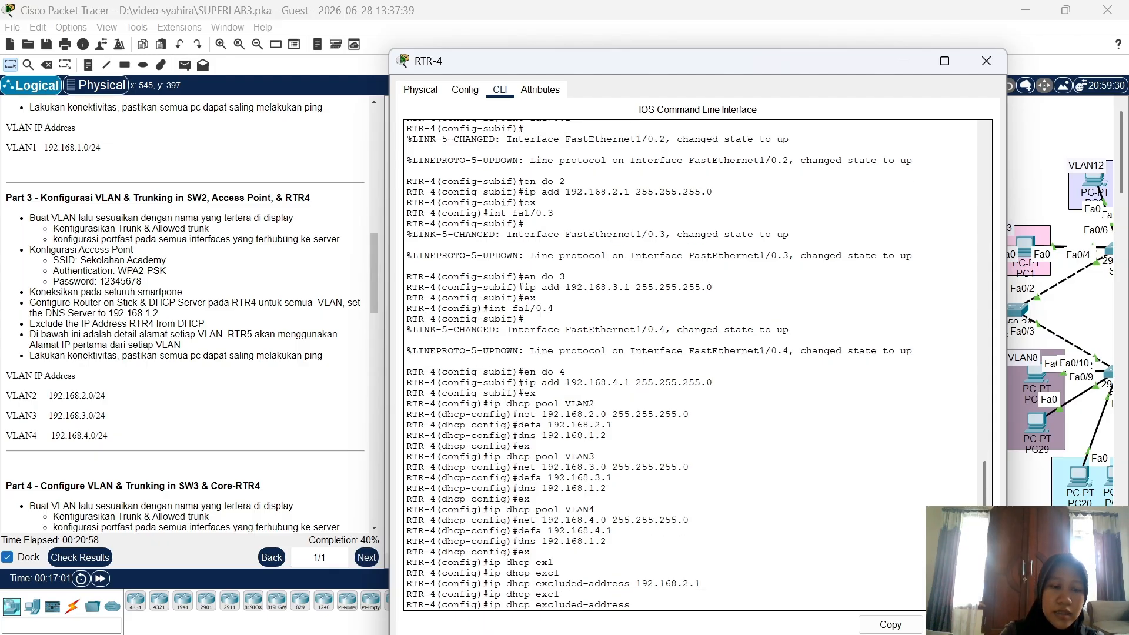
pyautogui.write('192.168.3')
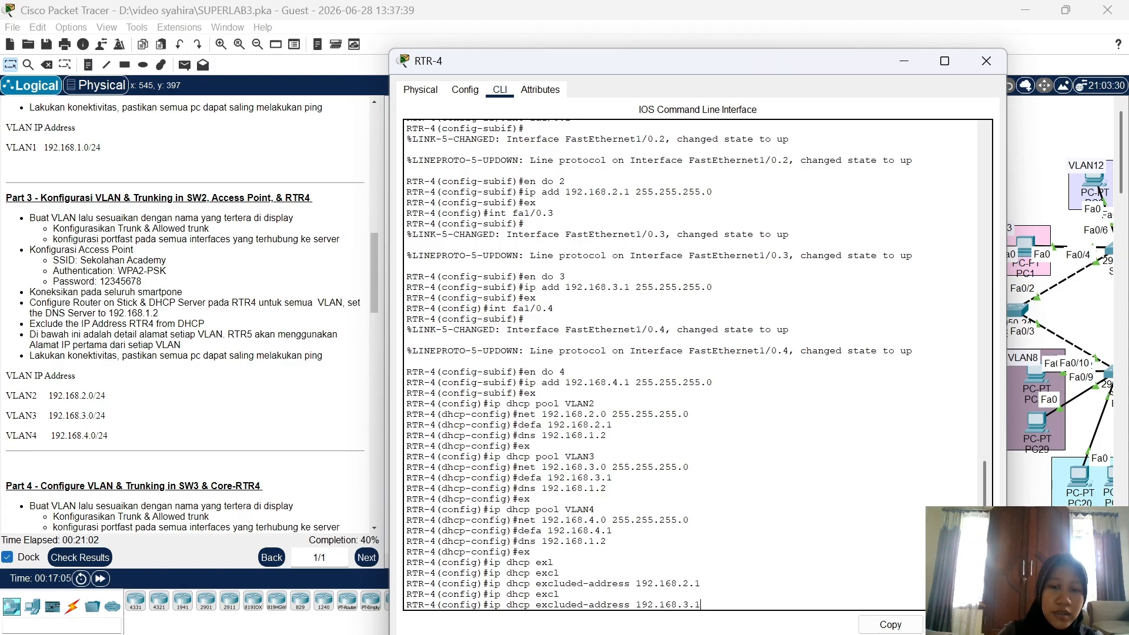
pyautogui.write('.1')
pyautogui.press('Return')
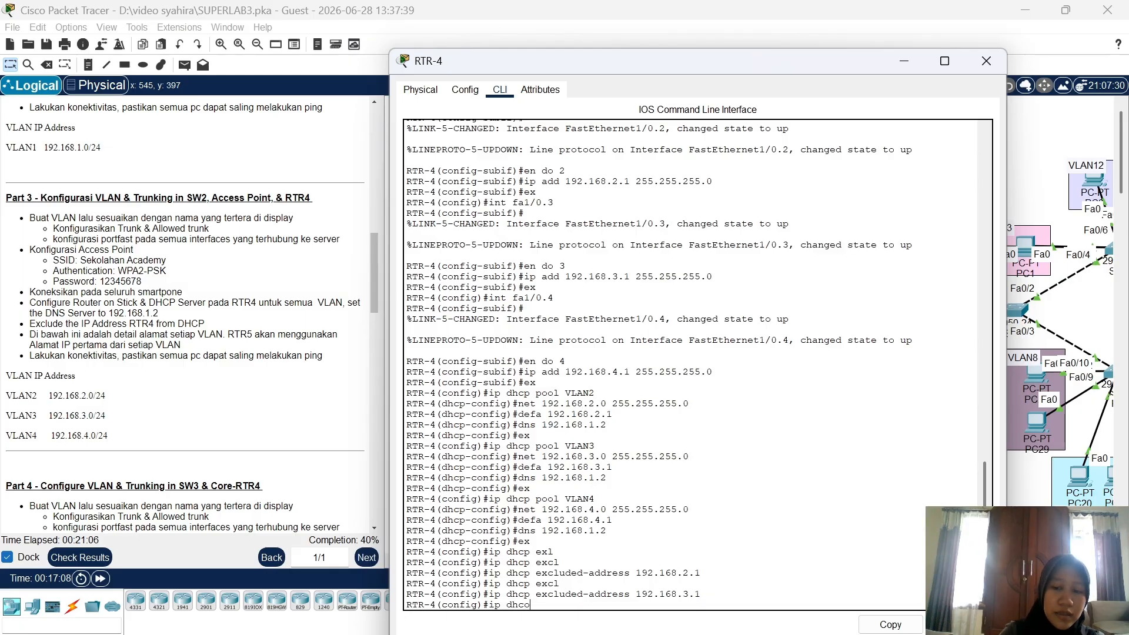
# Exclude 192.168.4.1 from DHCP and close the RTR-4 window
pyautogui.write('ip dhcp excl')
pyautogui.press('Tab')
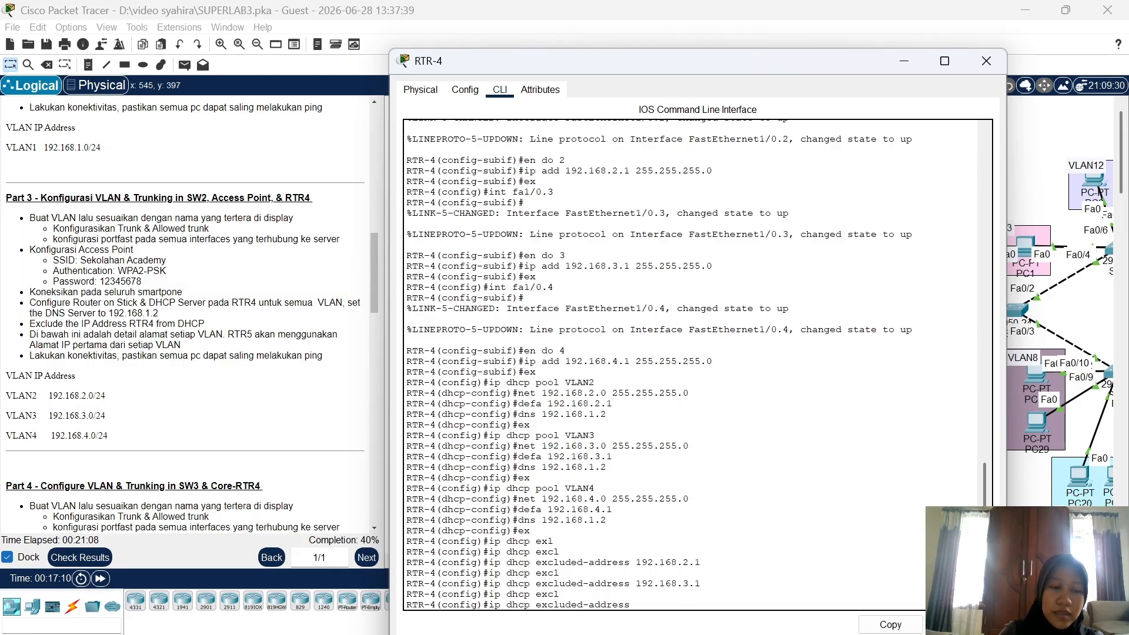
pyautogui.write('192.16')
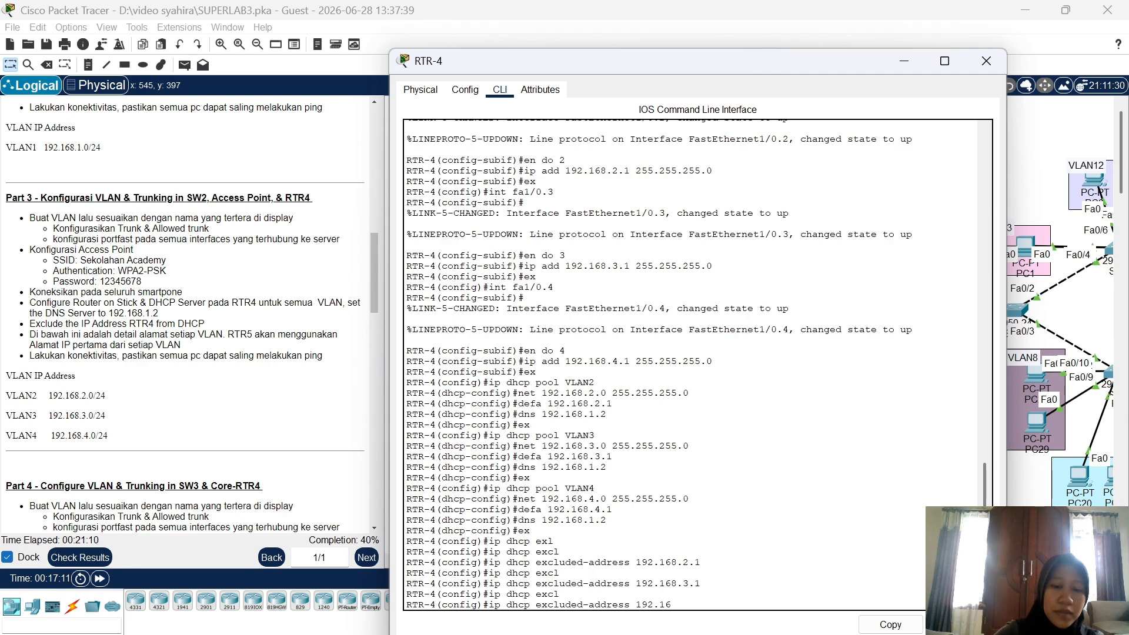
pyautogui.write('8.4.')
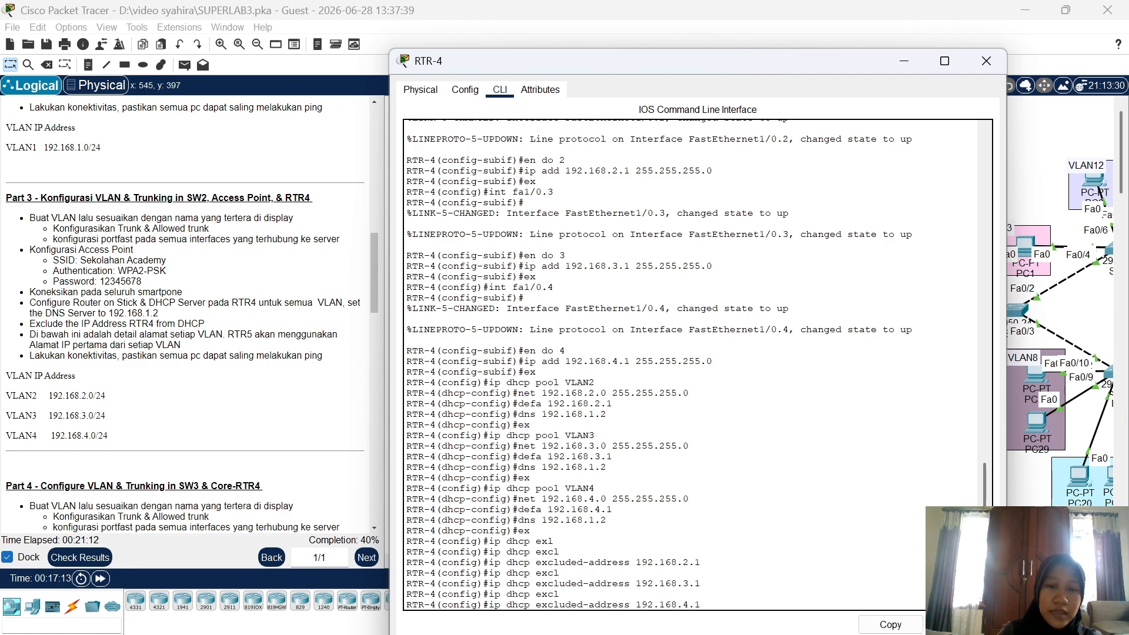
pyautogui.write('1')
pyautogui.press('Return')
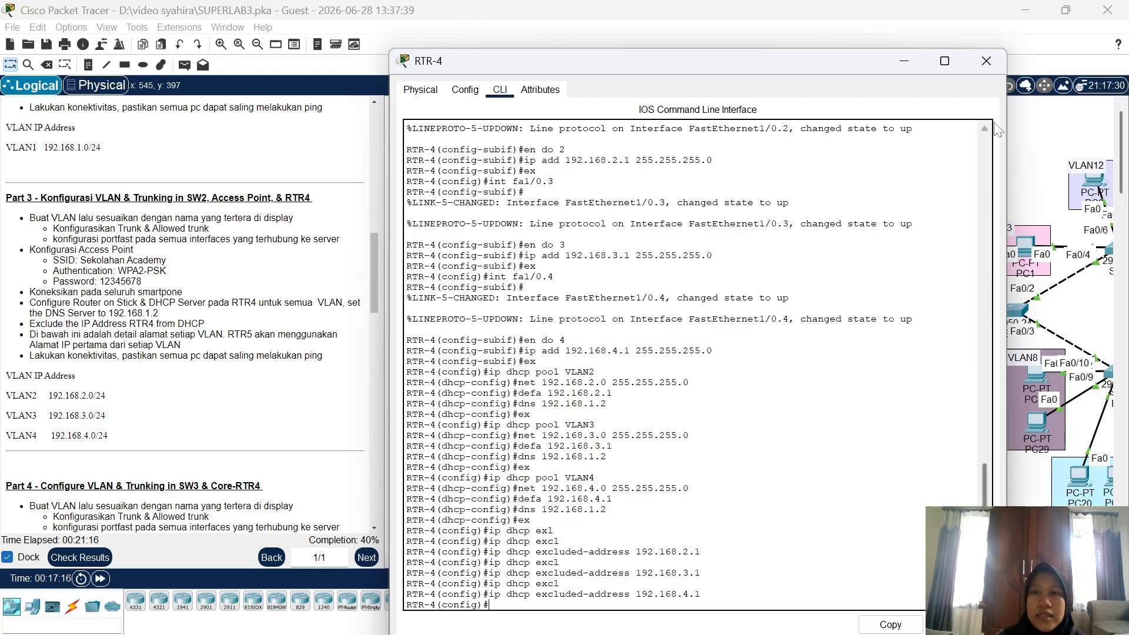
pyautogui.click(987, 62)
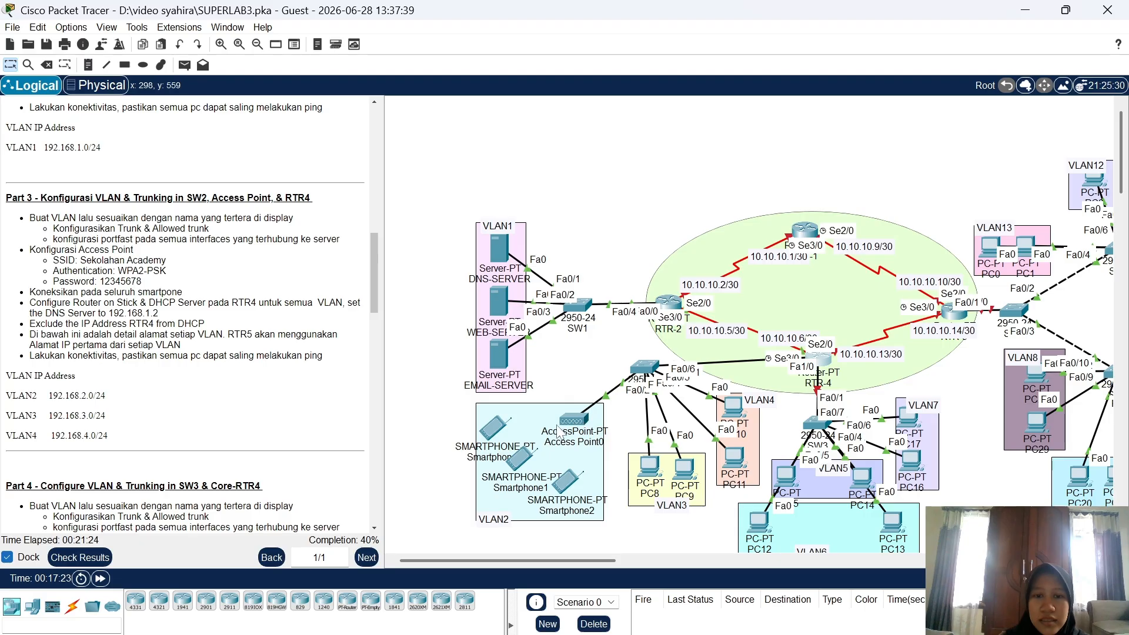
# Set Smartphone0's Wireless0 SSID to 'Sekolahan Academy' with WPA2-PSK and enter the pass phrase
pyautogui.click(493, 435)
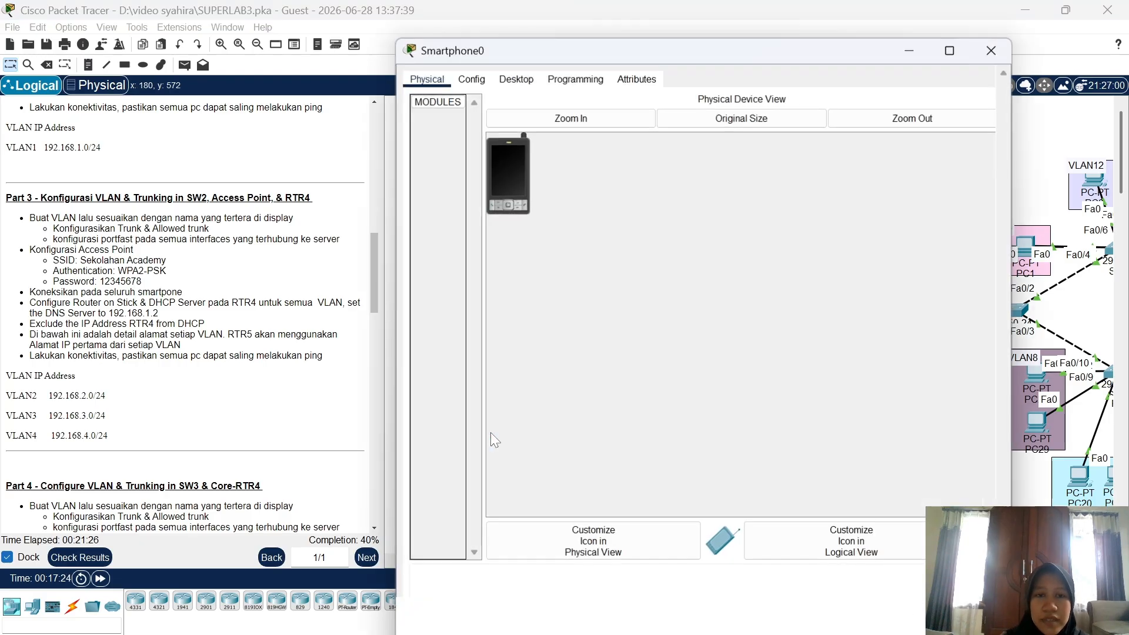
pyautogui.click(471, 78)
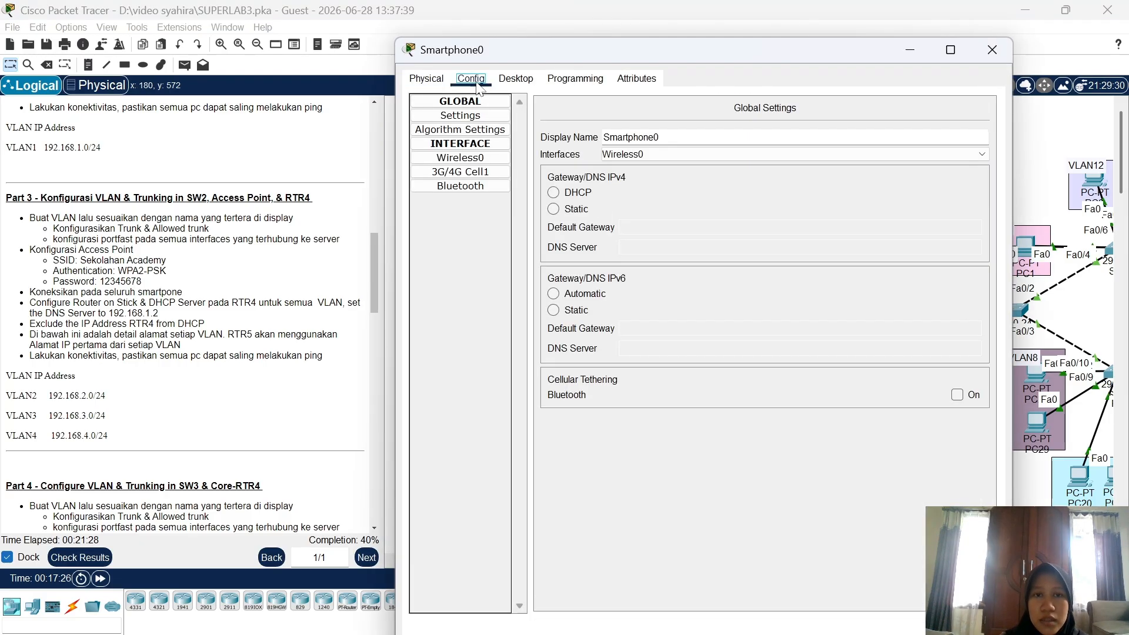
pyautogui.click(485, 159)
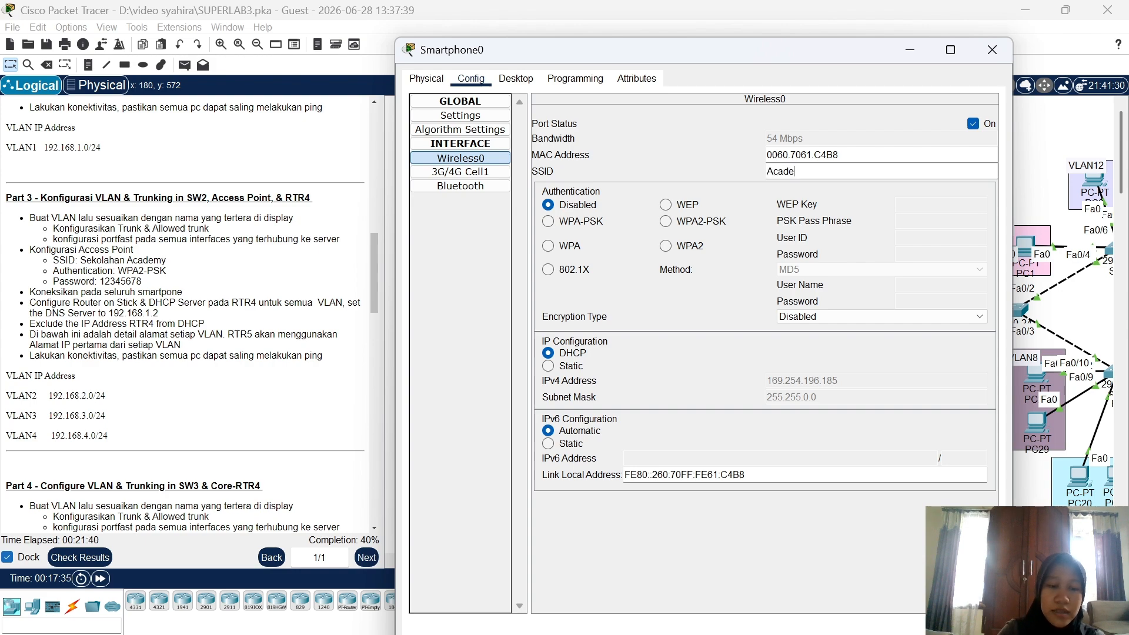
pyautogui.write('my')
pyautogui.press('BackSpace')
pyautogui.press('BackSpace')
pyautogui.press('BackSpace')
pyautogui.press('BackSpace')
pyautogui.press('BackSpace')
pyautogui.press('BackSpace')
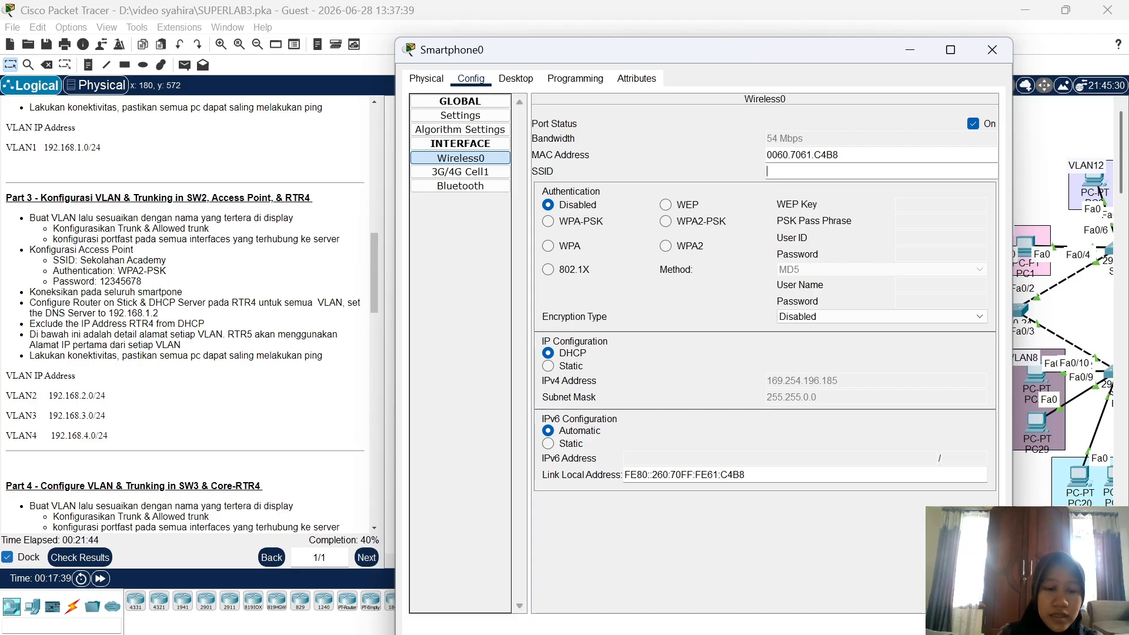
pyautogui.write('Sekolahan ')
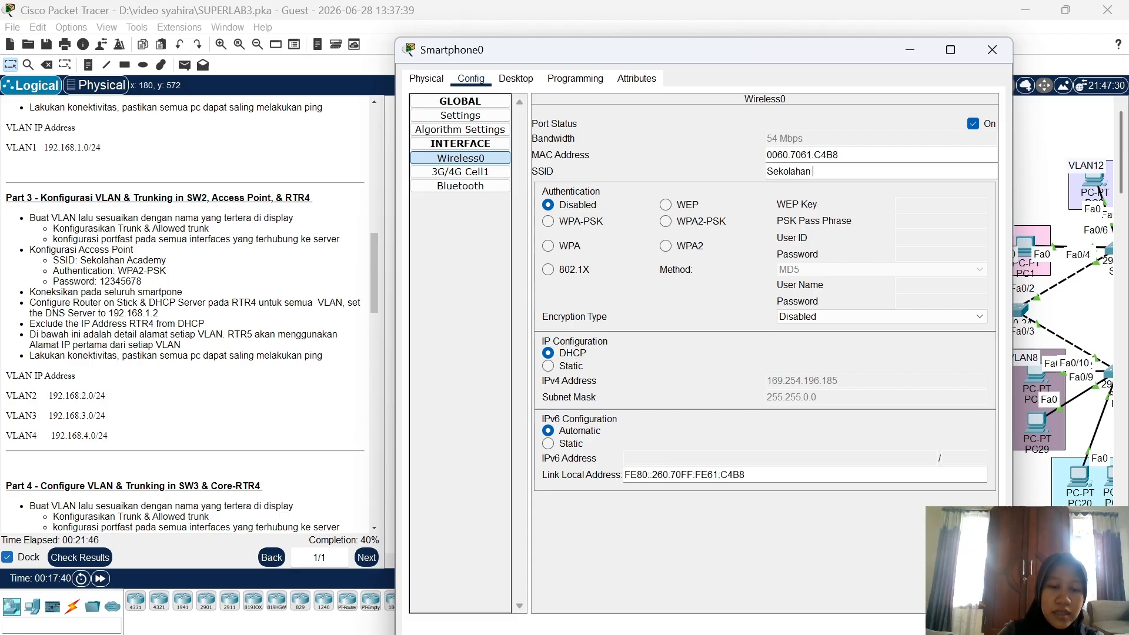
pyautogui.write('Academ')
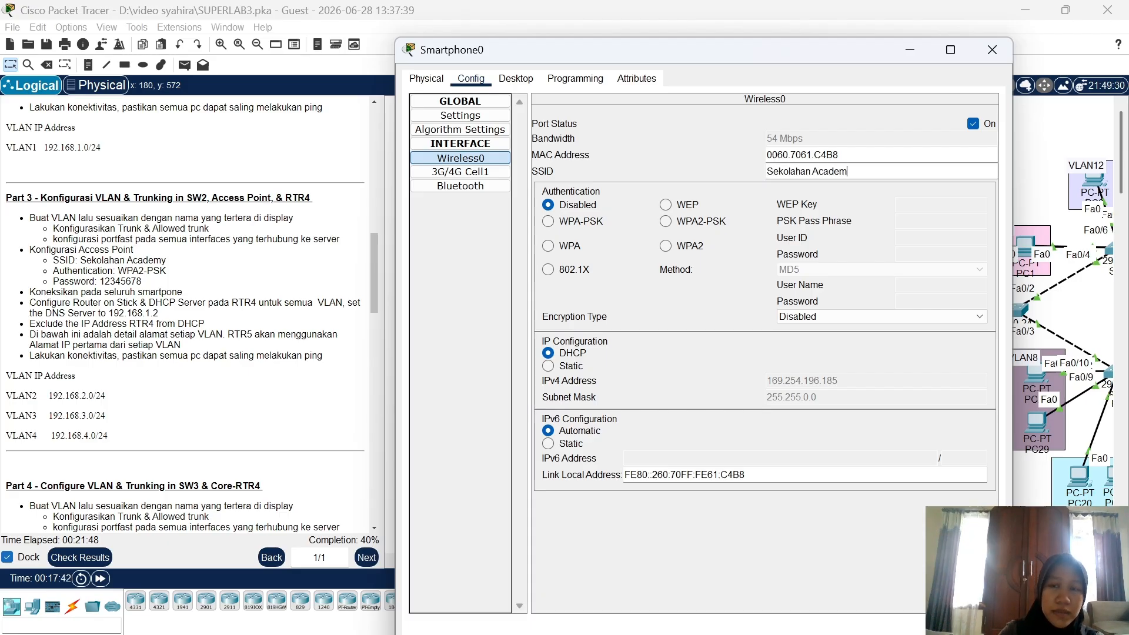
pyautogui.write('y')
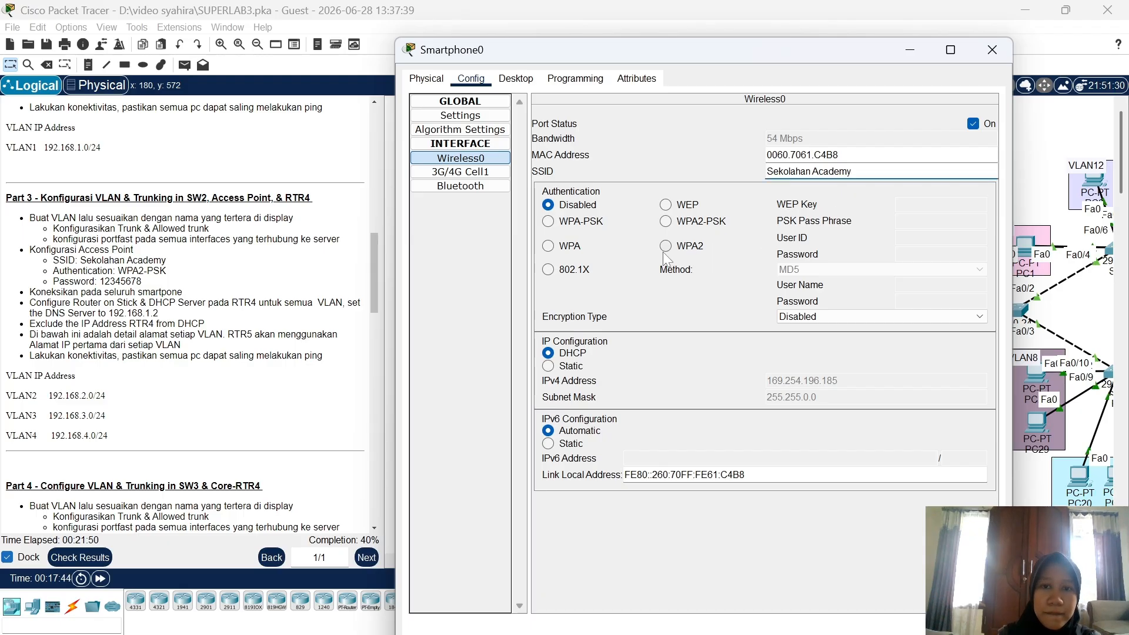
pyautogui.click(667, 223)
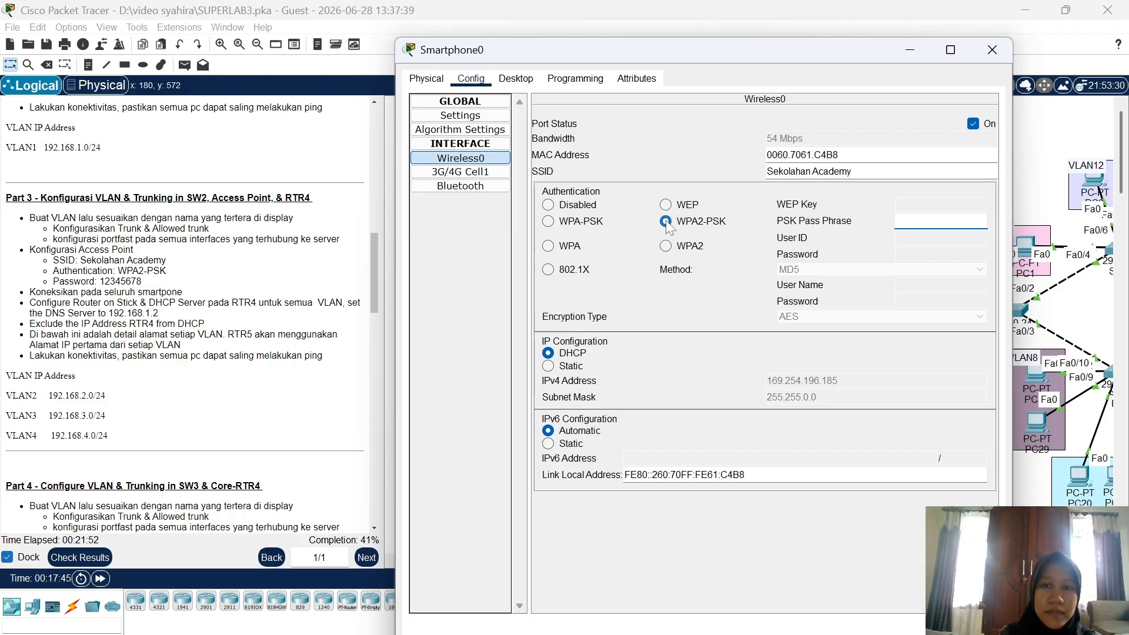
pyautogui.write('123')
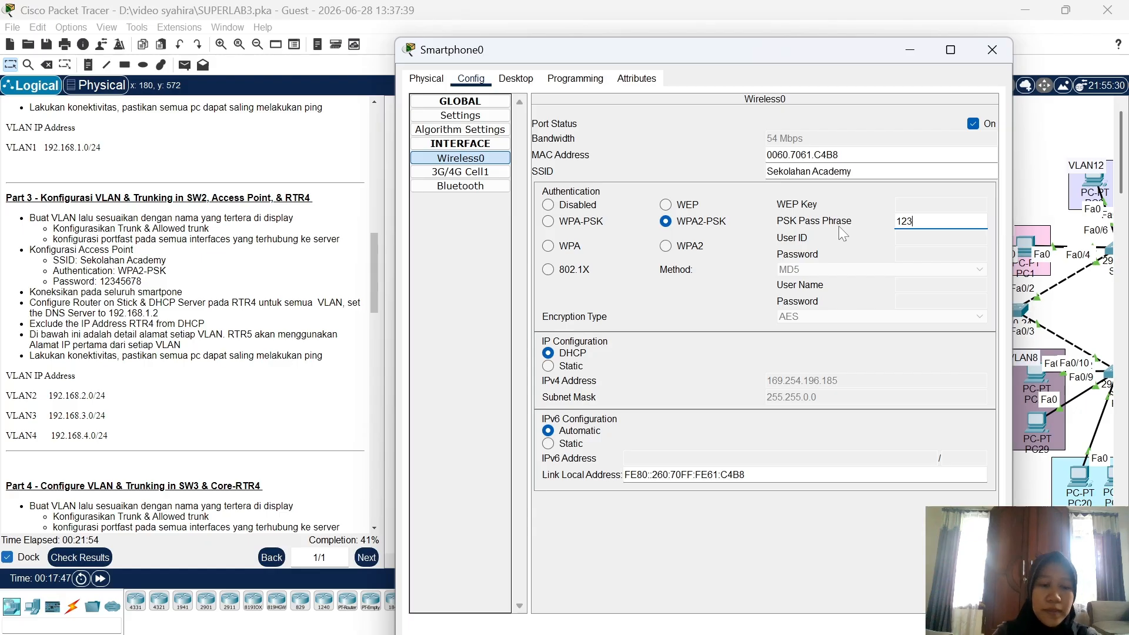
pyautogui.write('45678')
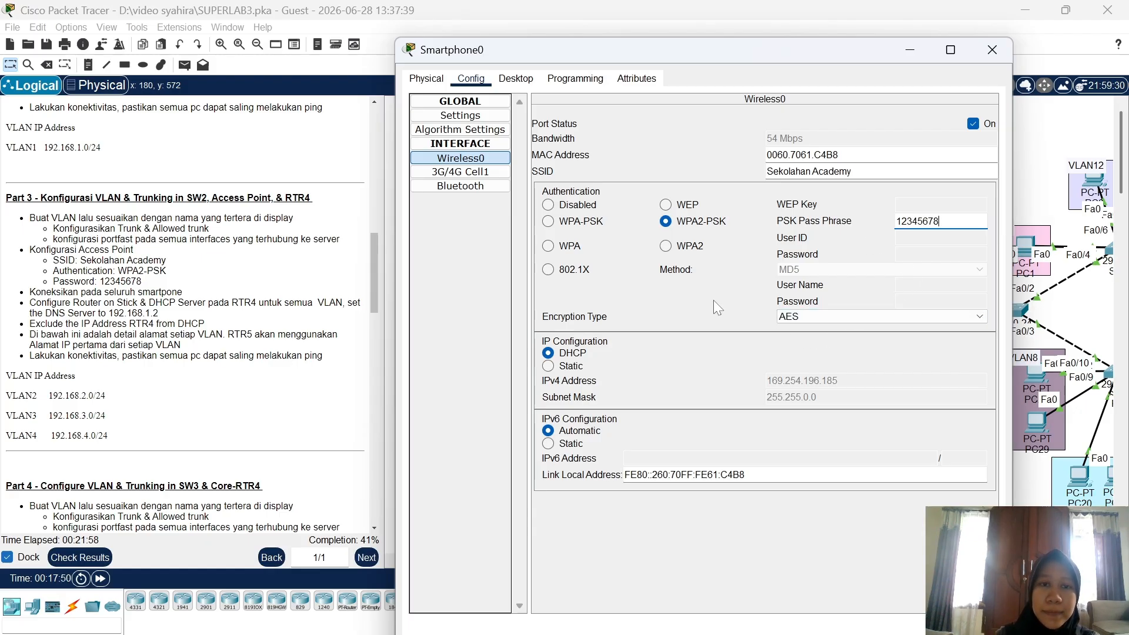
# Connect Smartphone1's Wireless0 to SSID 'Sekolahan Academy' using WPA2-PSK and the network passphrase
pyautogui.click(996, 56)
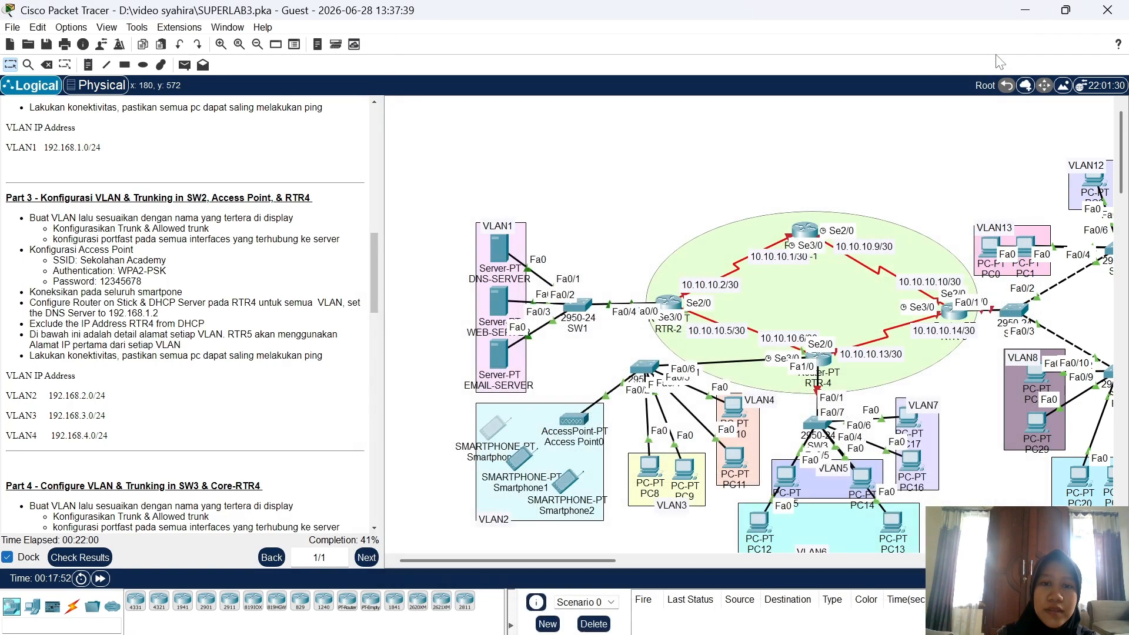
pyautogui.click(601, 349)
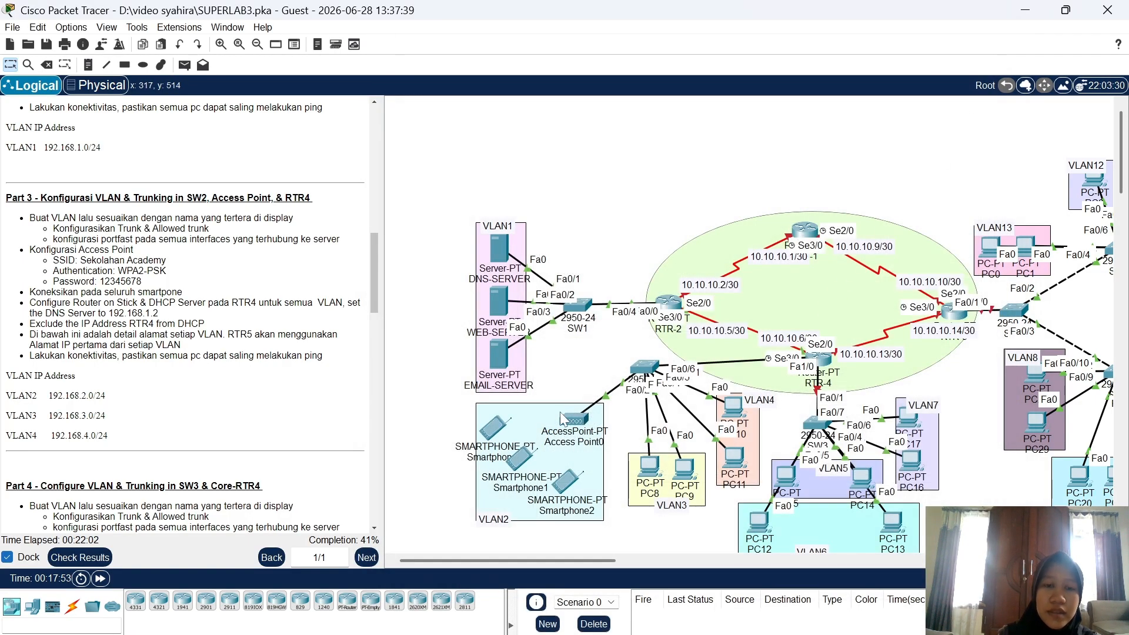
pyautogui.click(521, 466)
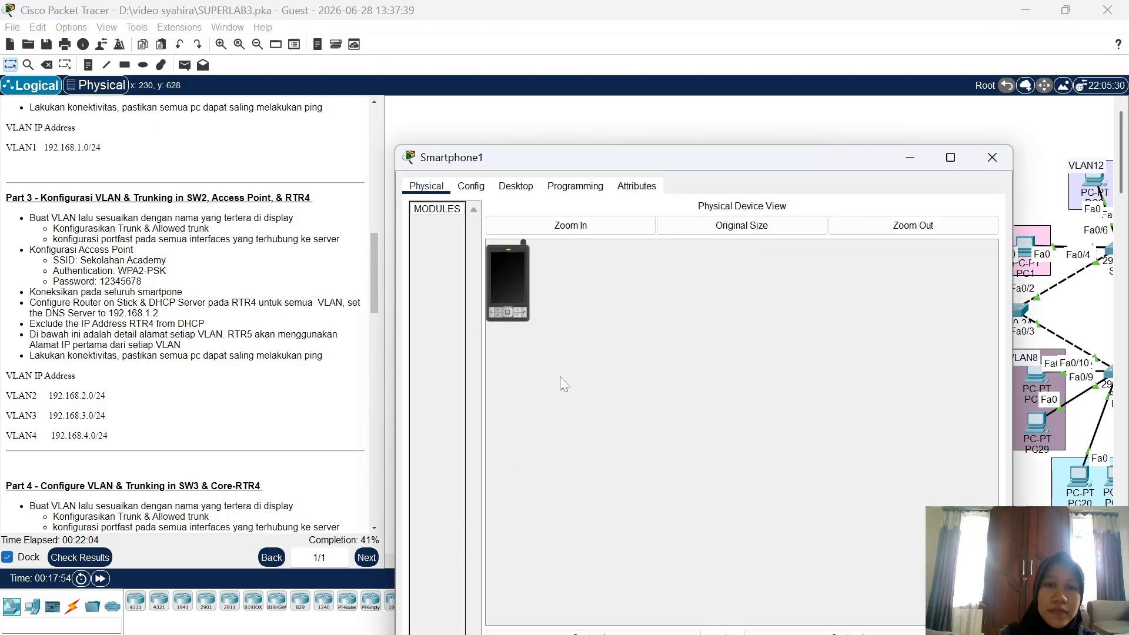
pyautogui.click(471, 186)
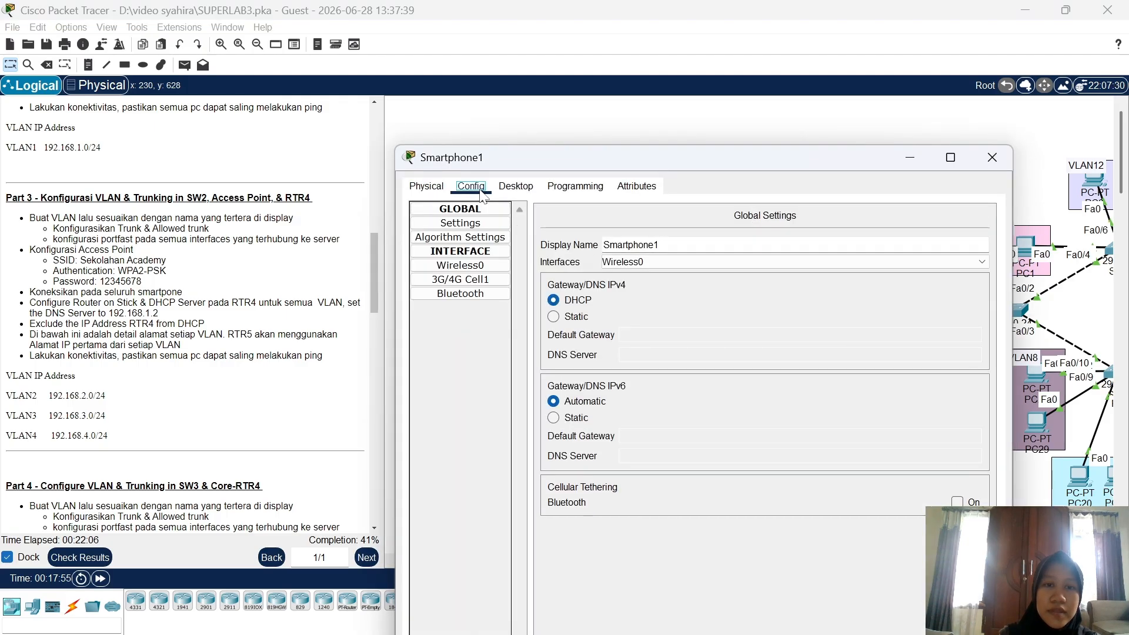
pyautogui.click(473, 266)
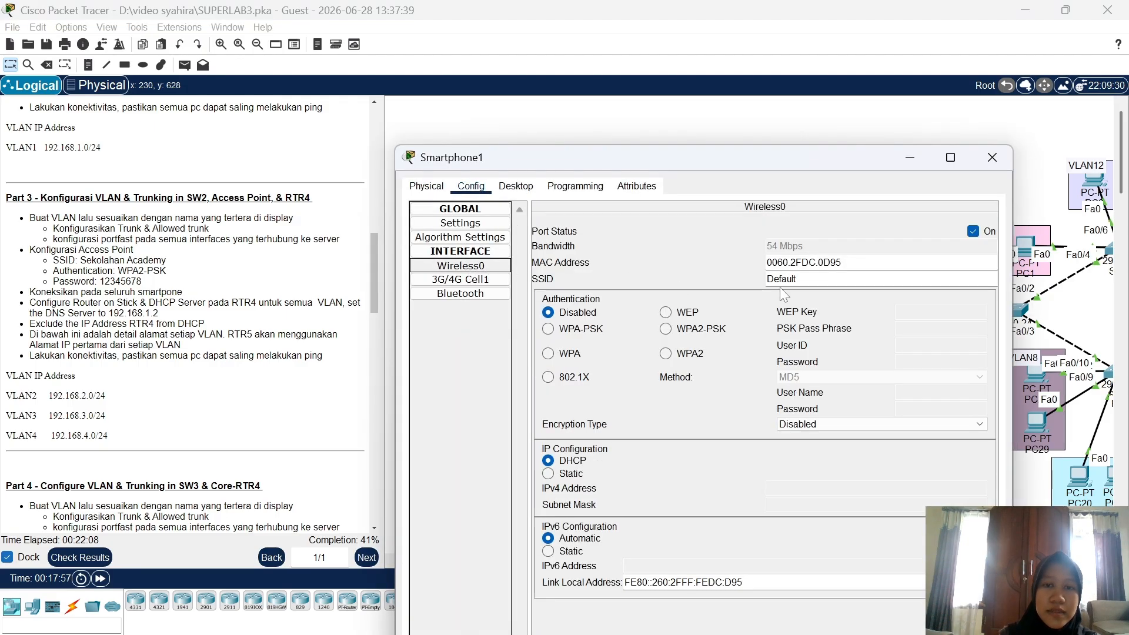
pyautogui.click(797, 279)
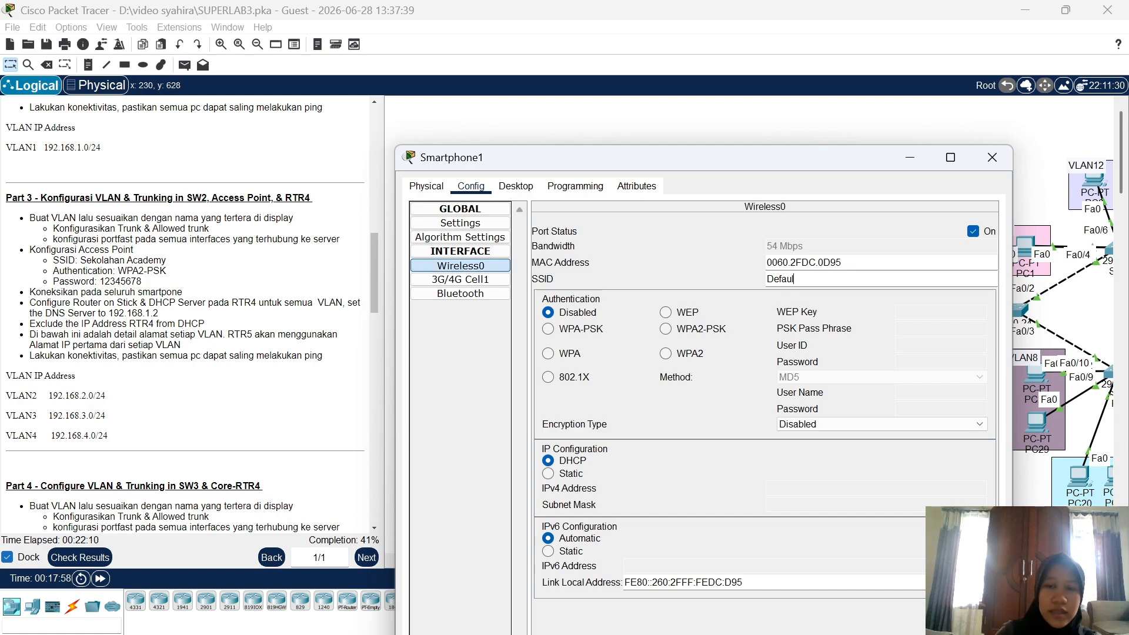
pyautogui.press('BackSpace')
pyautogui.press('BackSpace')
pyautogui.press('BackSpace')
pyautogui.press('BackSpace')
pyautogui.press('BackSpace')
pyautogui.press('BackSpace')
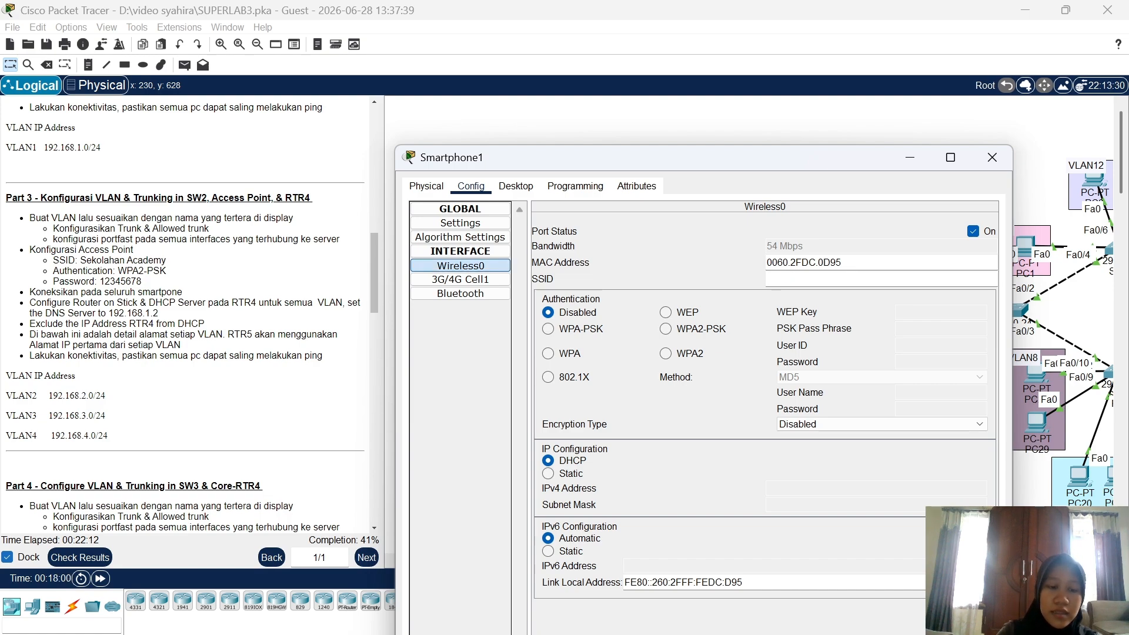
pyautogui.write('Sekolahan')
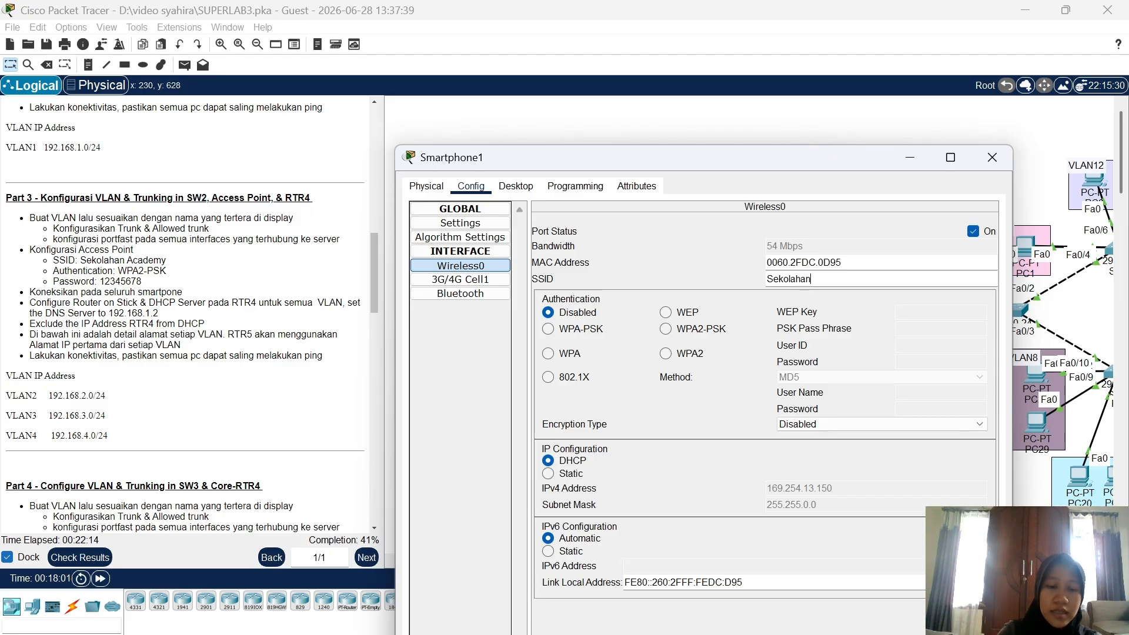
pyautogui.write(' Acade')
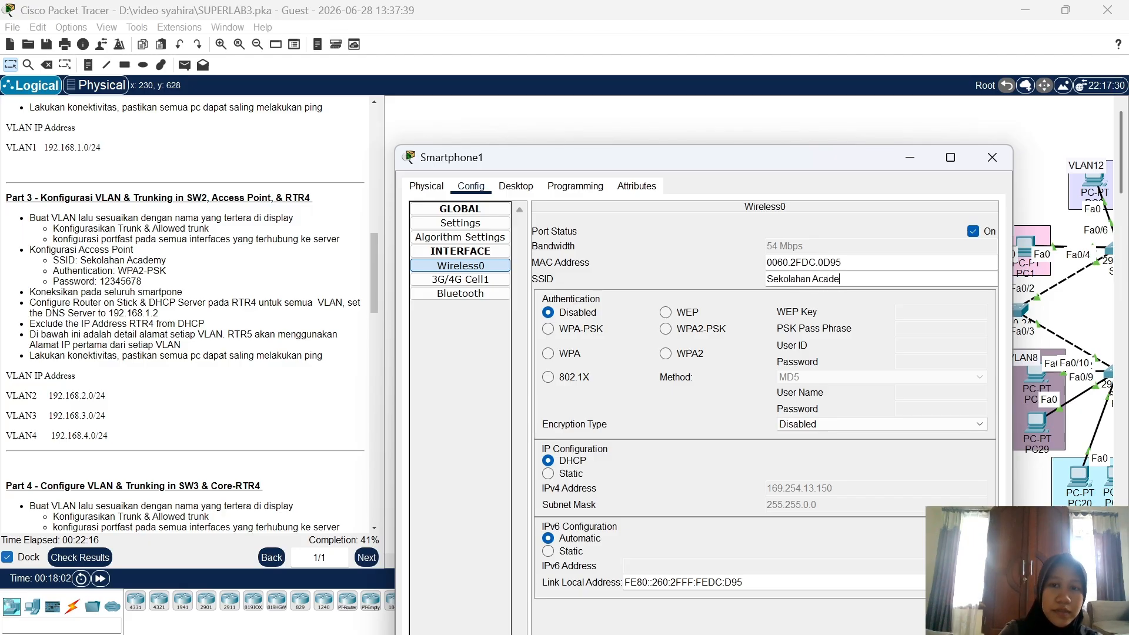
pyautogui.write('my')
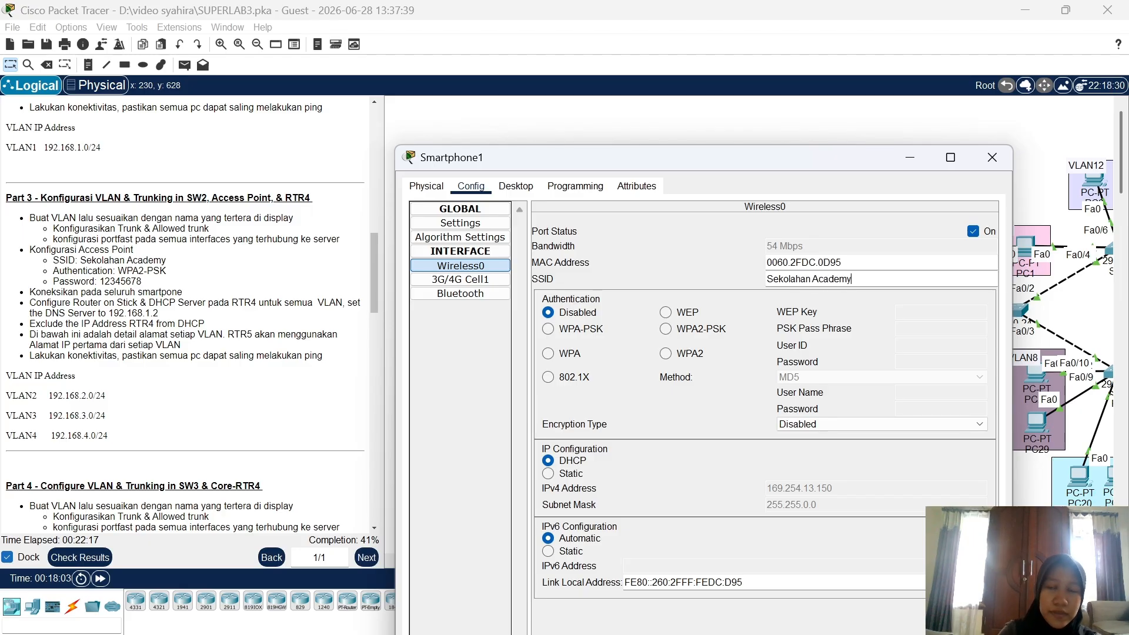
pyautogui.click(666, 329)
pyautogui.write('1')
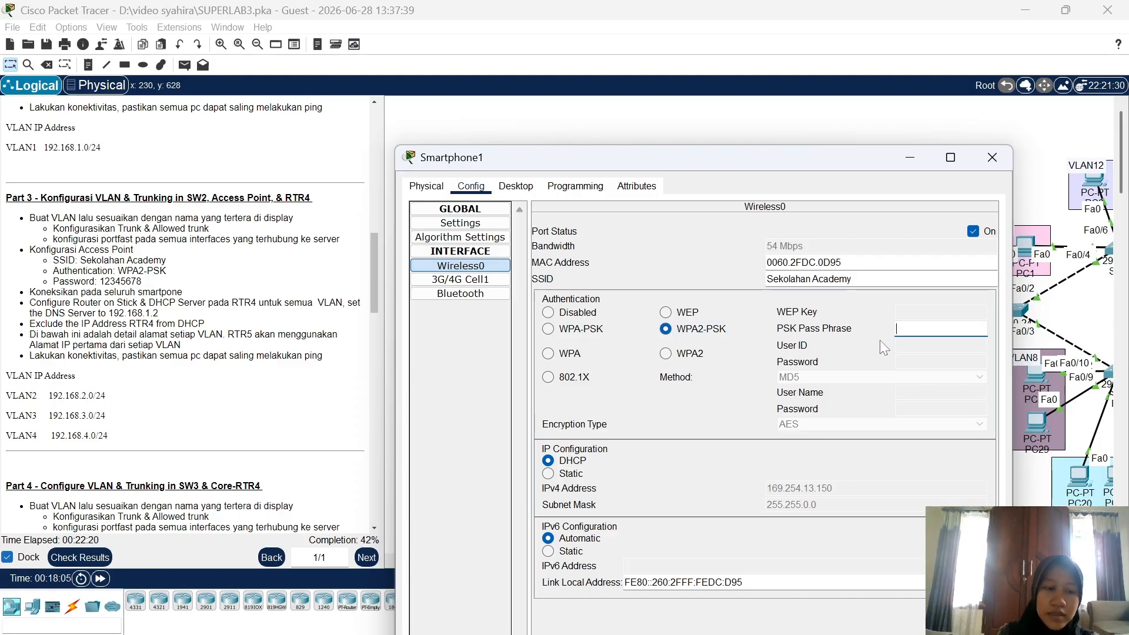
pyautogui.write('23456')
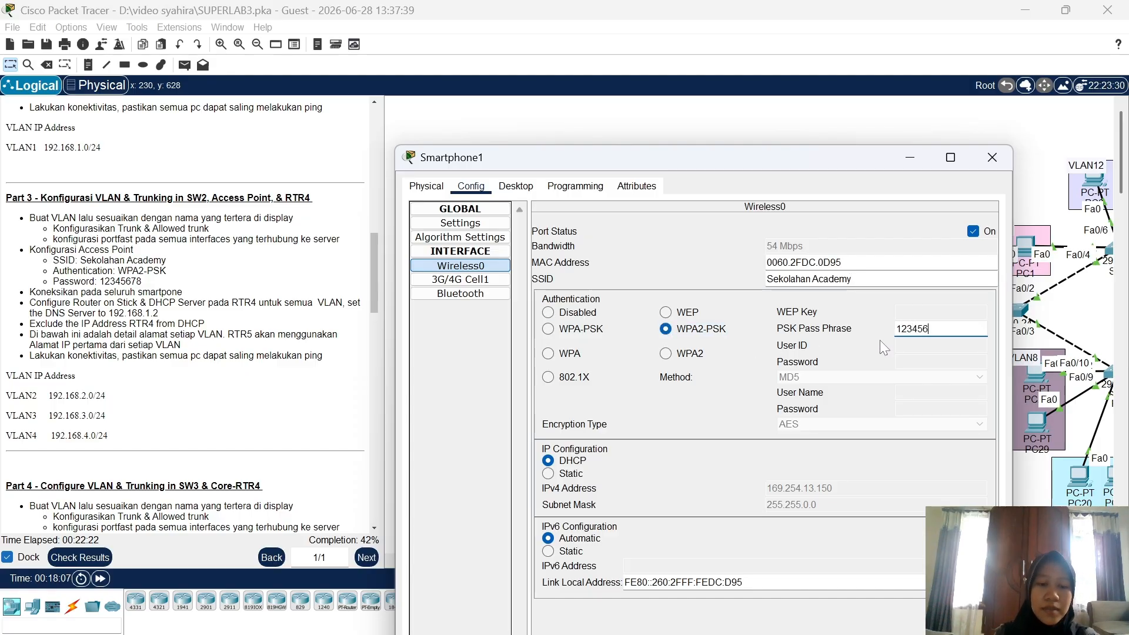
pyautogui.write('78')
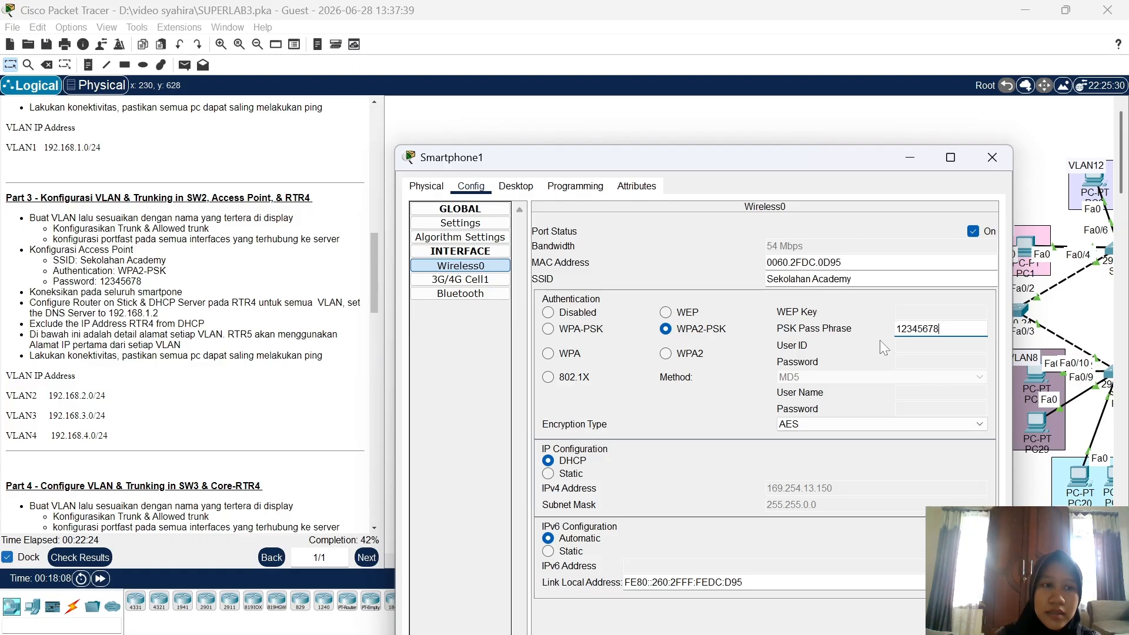
pyautogui.click(992, 157)
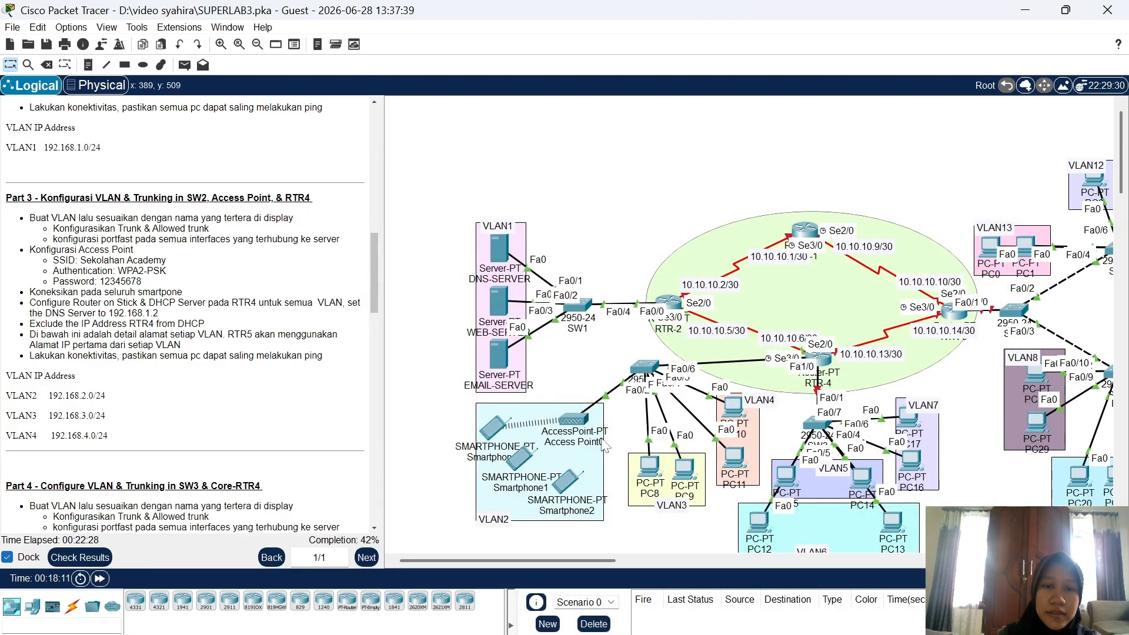
# Set Smartphone2's Wireless0 to SSID 'Sekolahan Academy' with WPA2-PSK security and the network passphrase
pyautogui.click(565, 486)
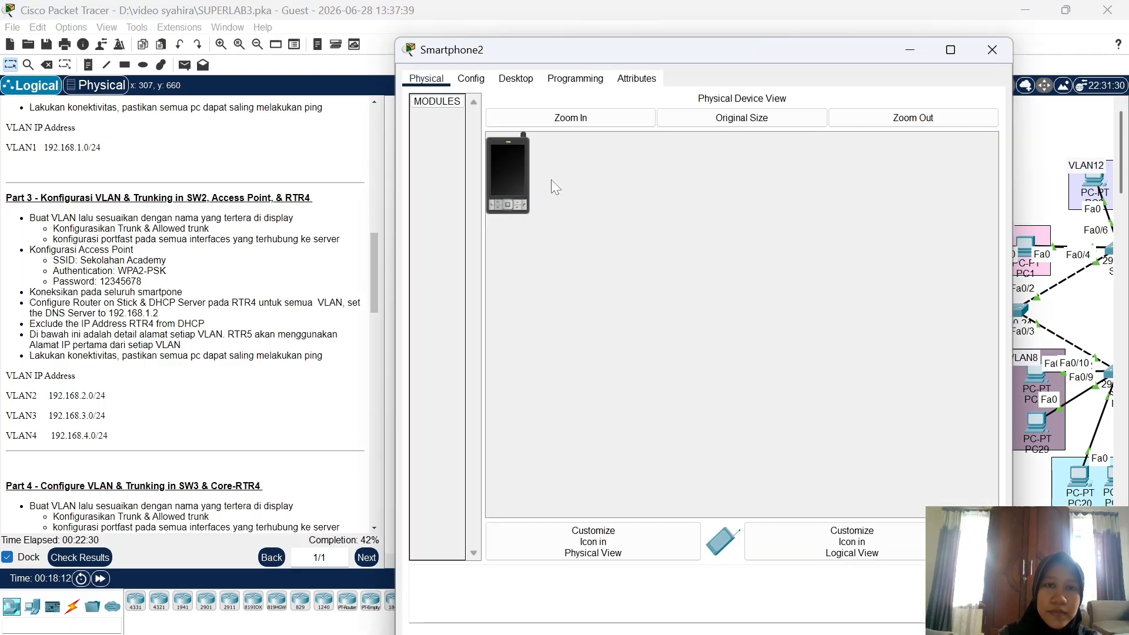
pyautogui.click(509, 83)
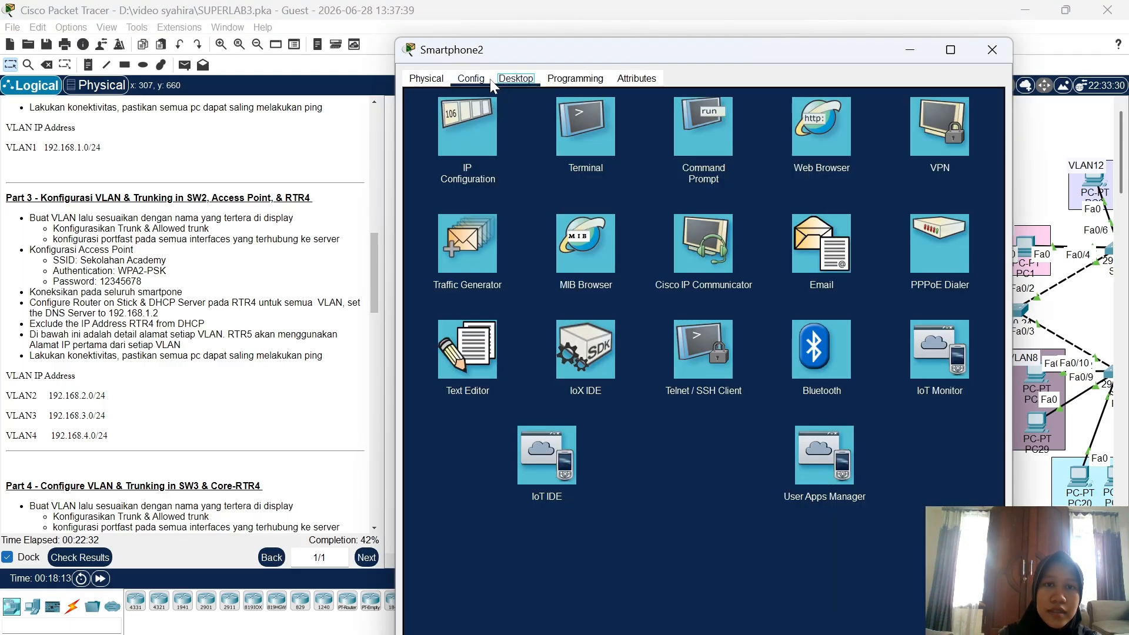
pyautogui.click(488, 82)
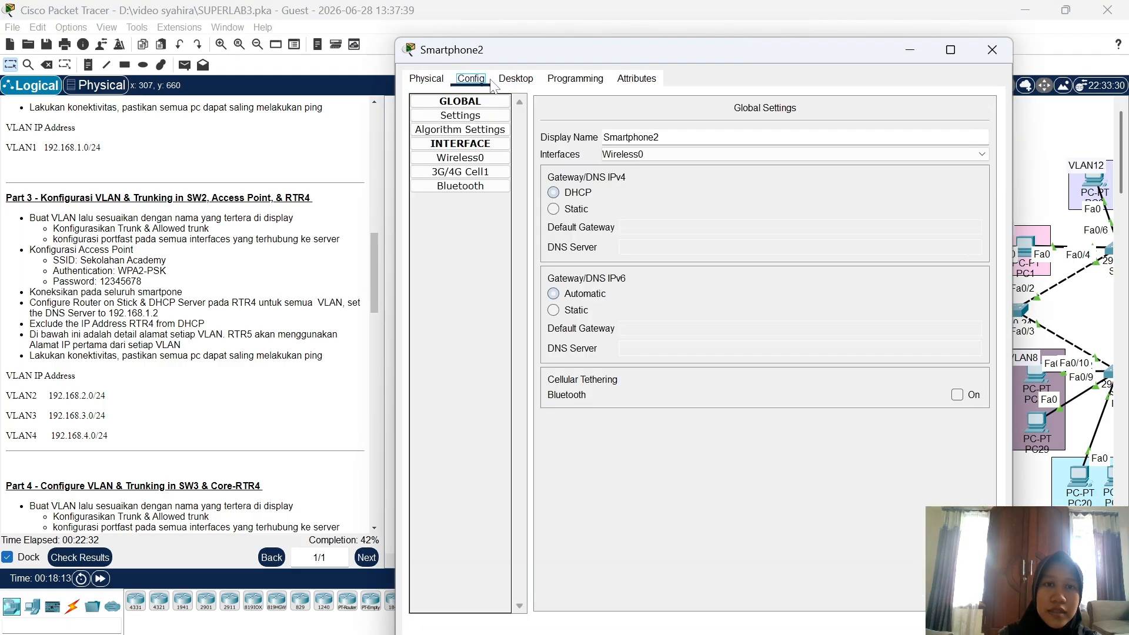
pyautogui.click(483, 159)
pyautogui.click(797, 171)
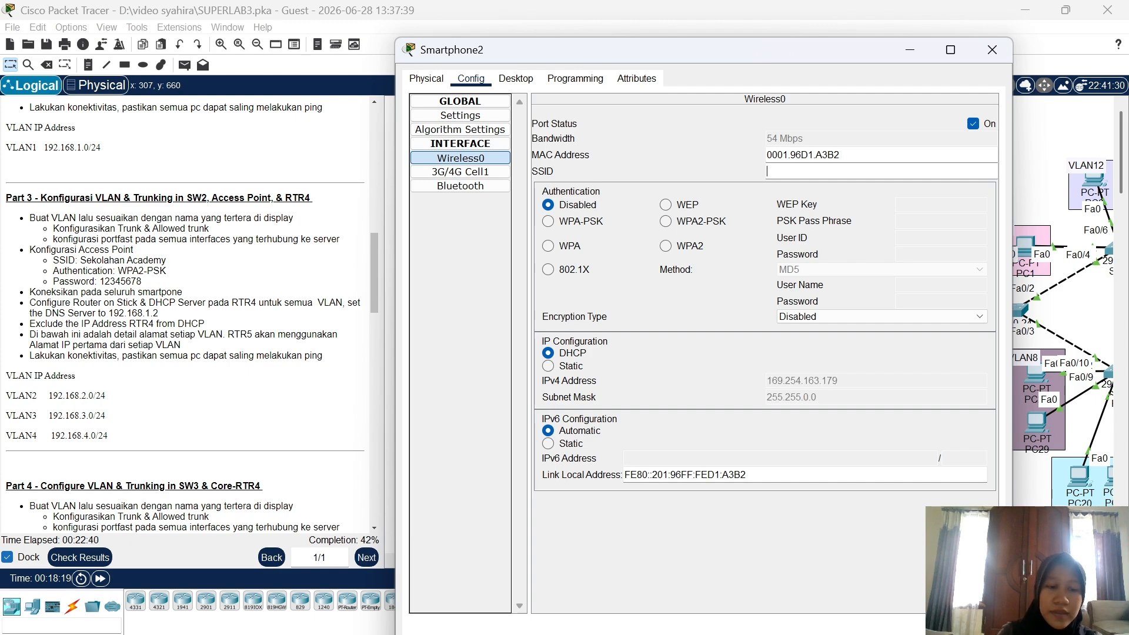
pyautogui.write('Sekolahan')
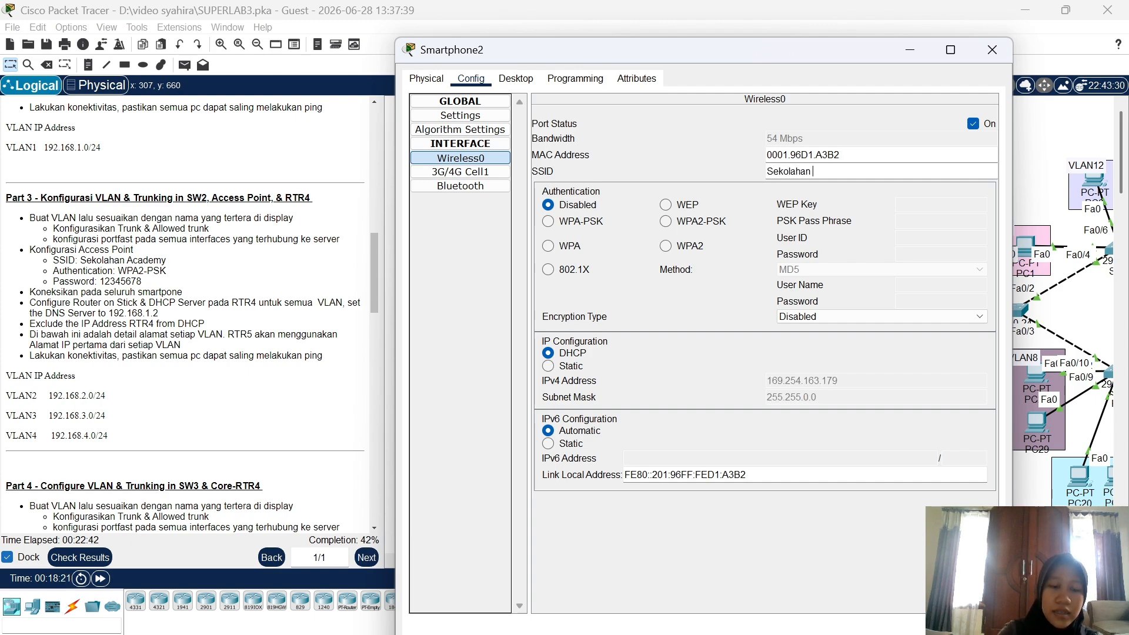
pyautogui.write(' Academy')
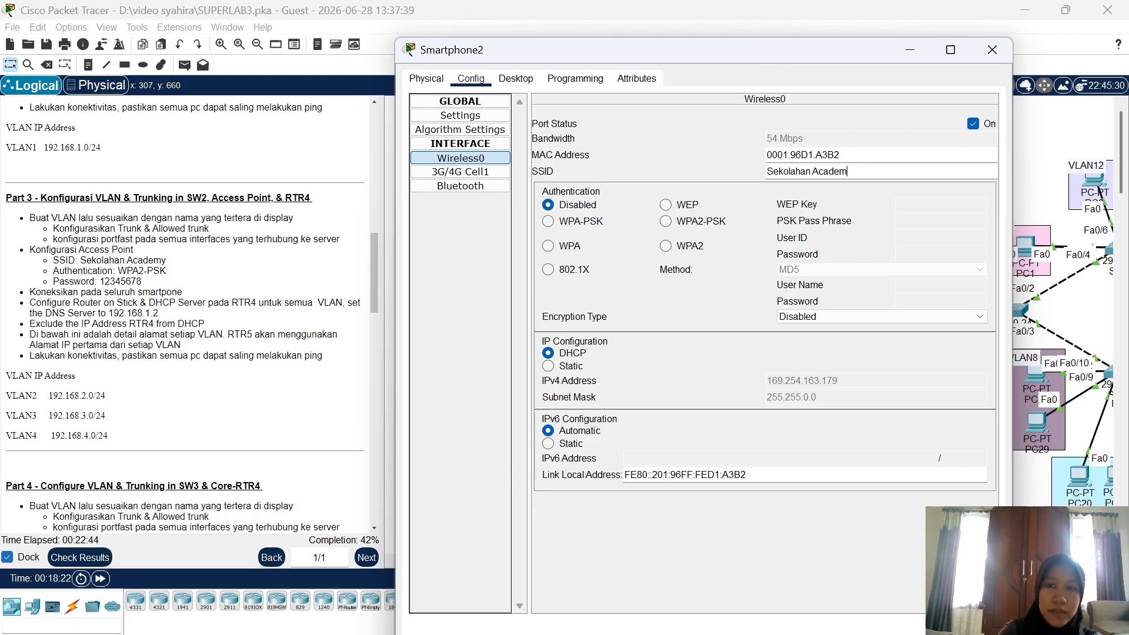
pyautogui.click(682, 224)
pyautogui.write('12')
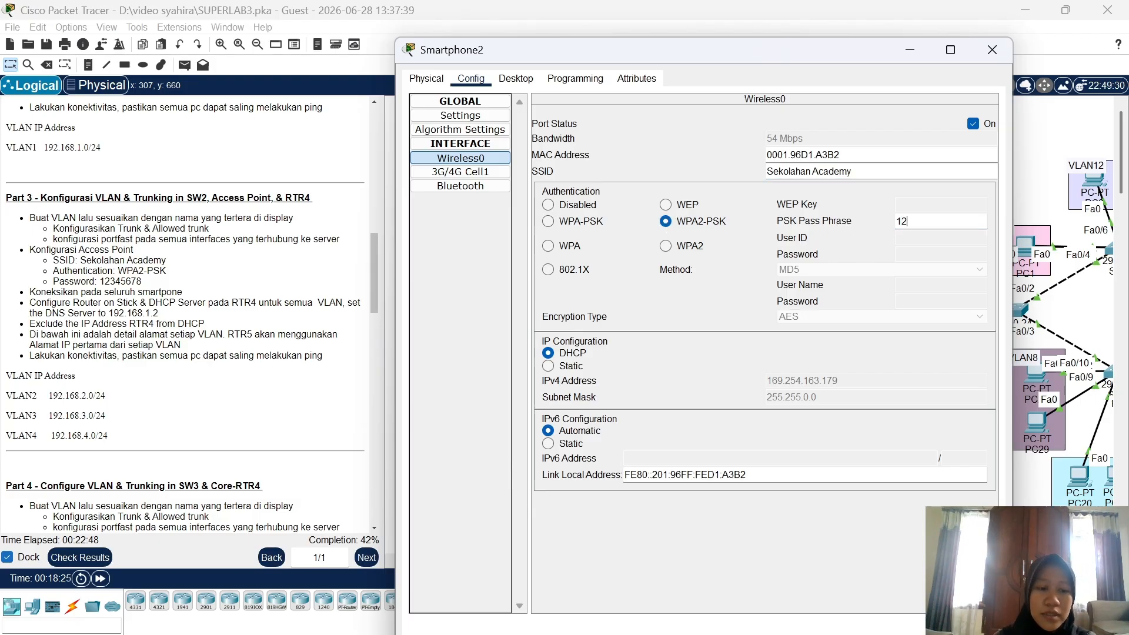
pyautogui.write('345678')
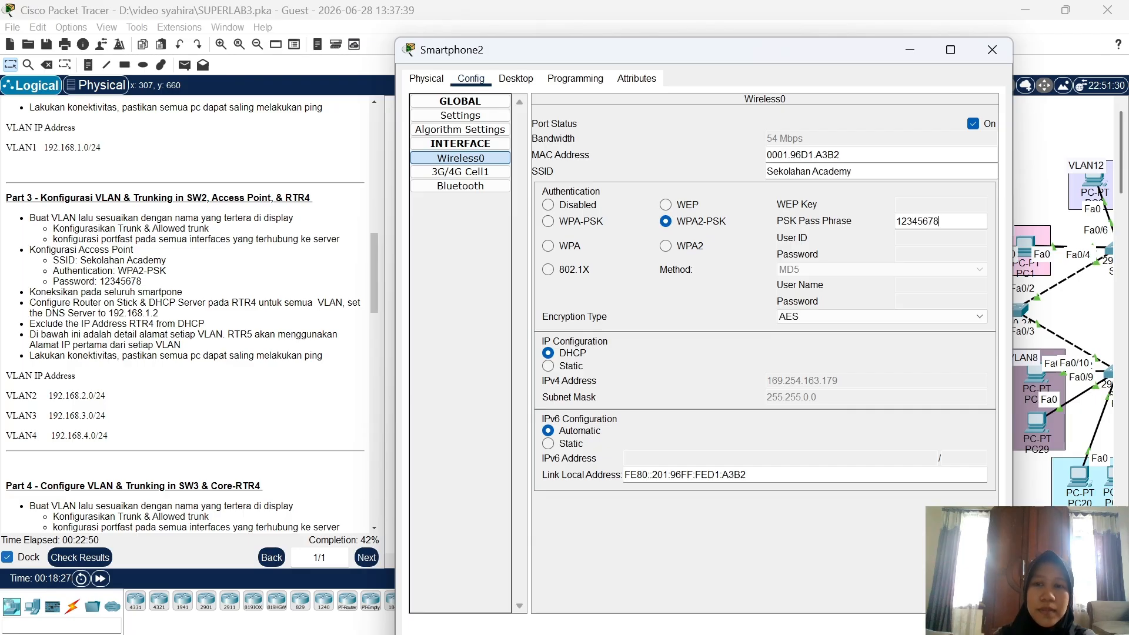
pyautogui.click(993, 51)
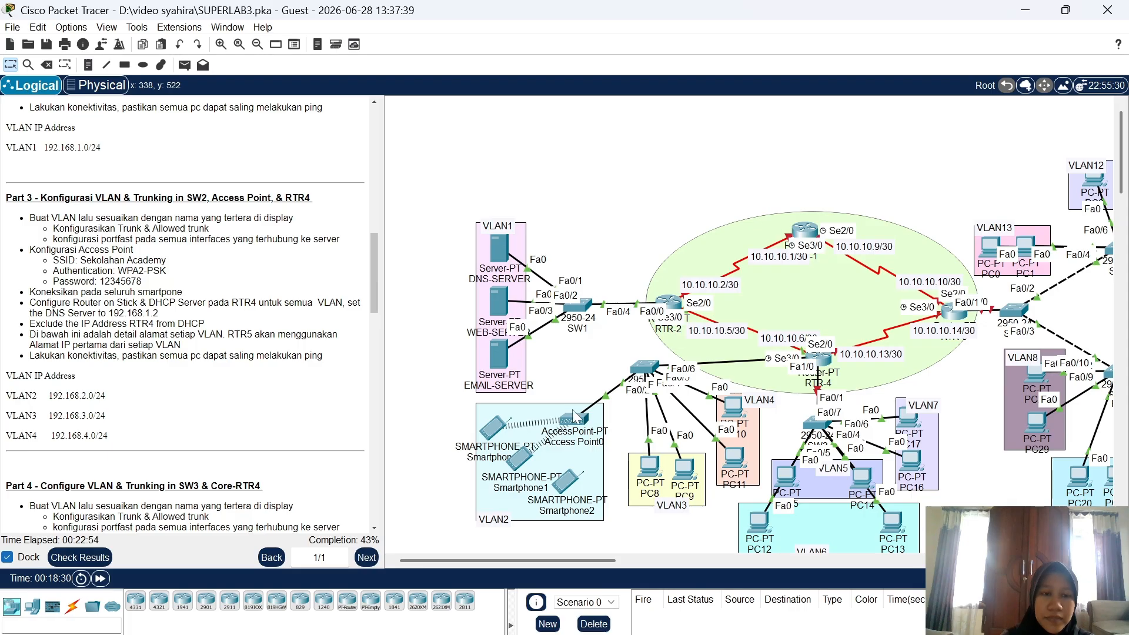
# Fast-forward time, then switch PC8 to DHCP so it obtains 192.168.3.2
pyautogui.click(104, 576)
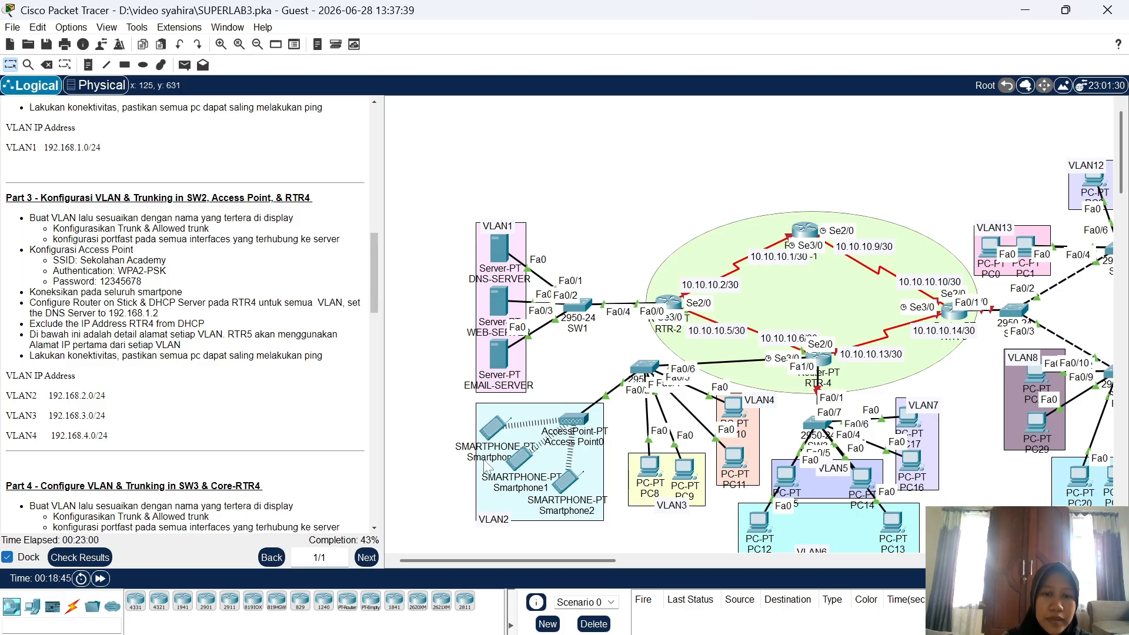
pyautogui.click(650, 468)
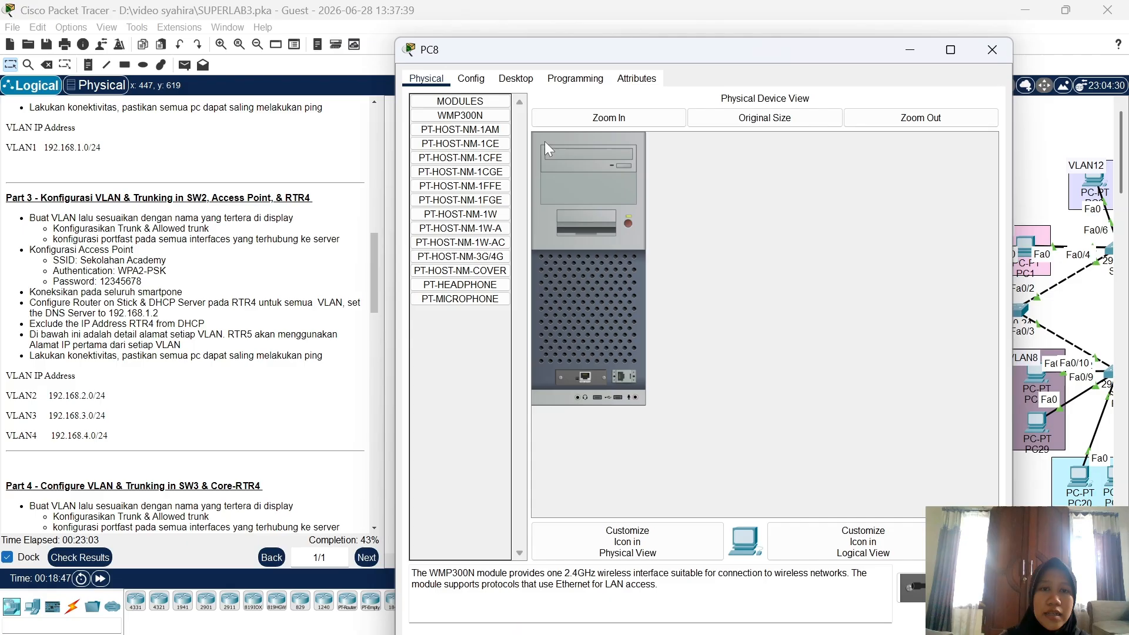
pyautogui.click(516, 78)
pyautogui.click(469, 124)
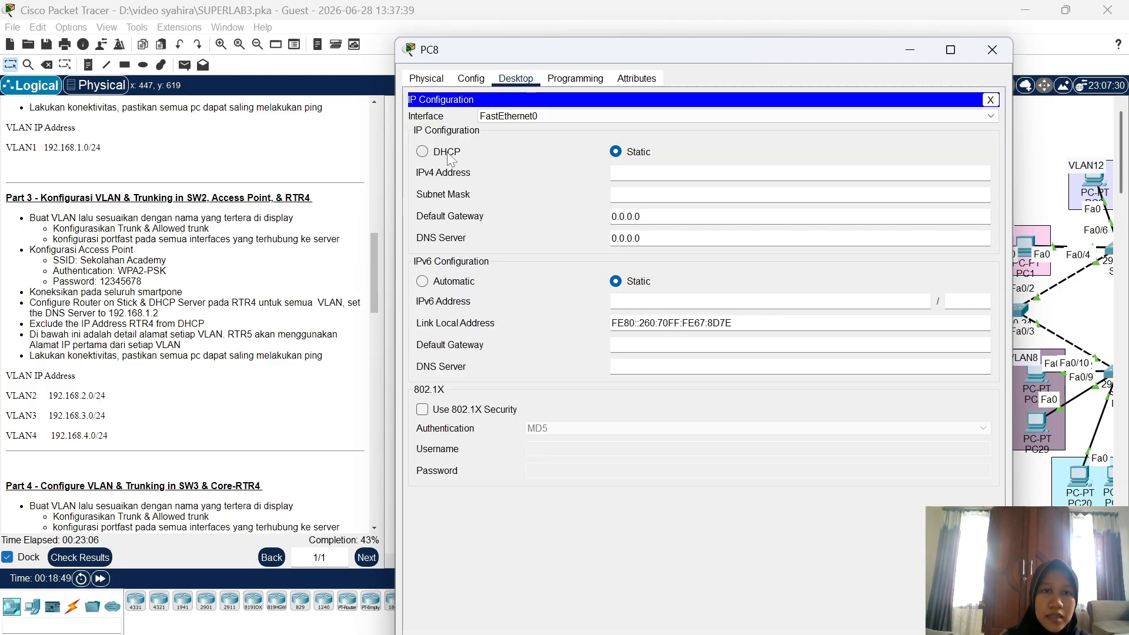
pyautogui.click(449, 152)
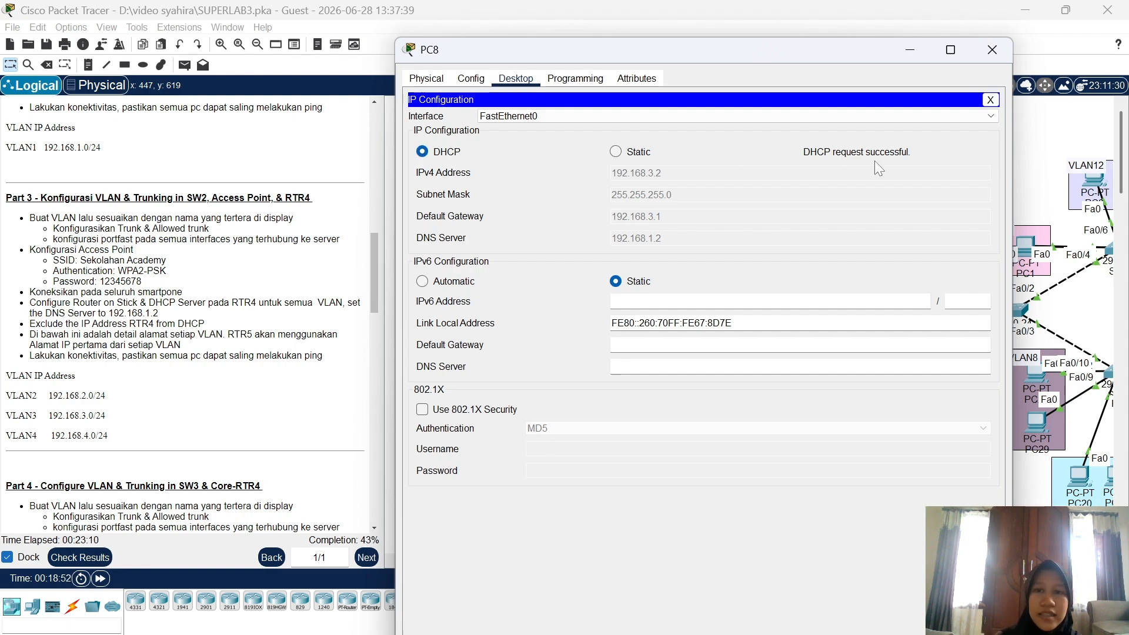
pyautogui.click(993, 50)
# Switch PC9's IP configuration to DHCP
pyautogui.click(688, 475)
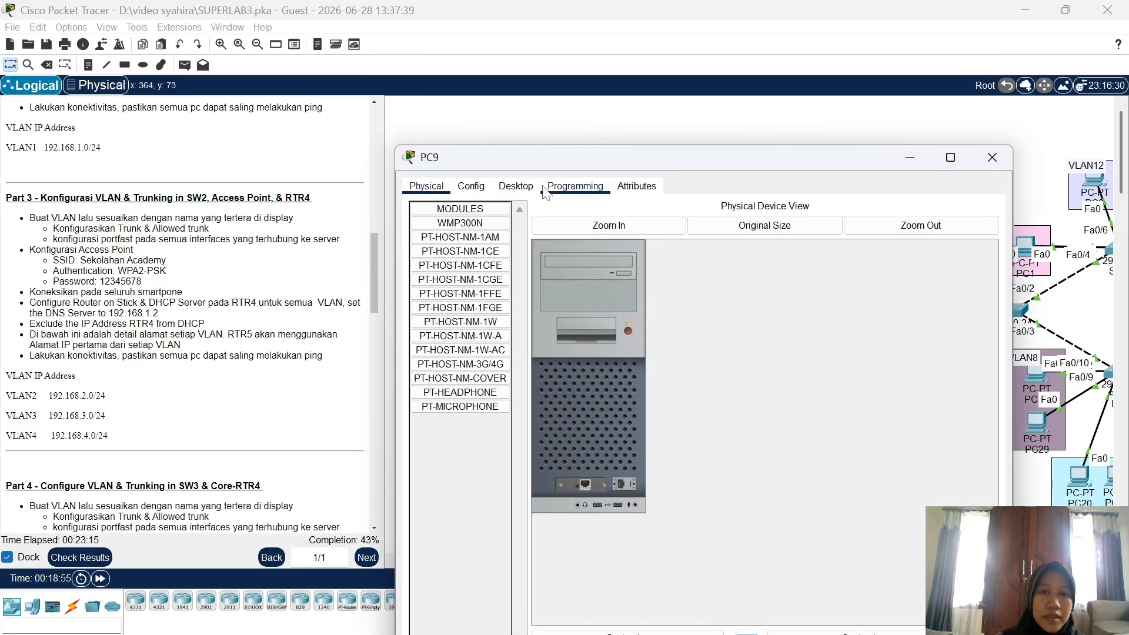
pyautogui.click(520, 186)
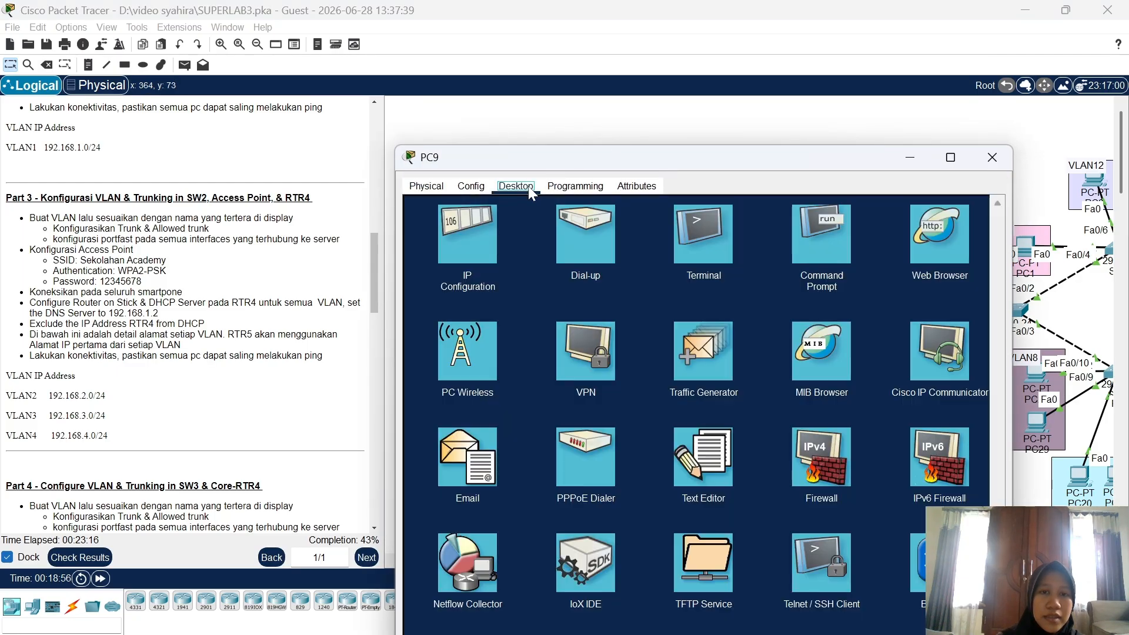
pyautogui.click(497, 241)
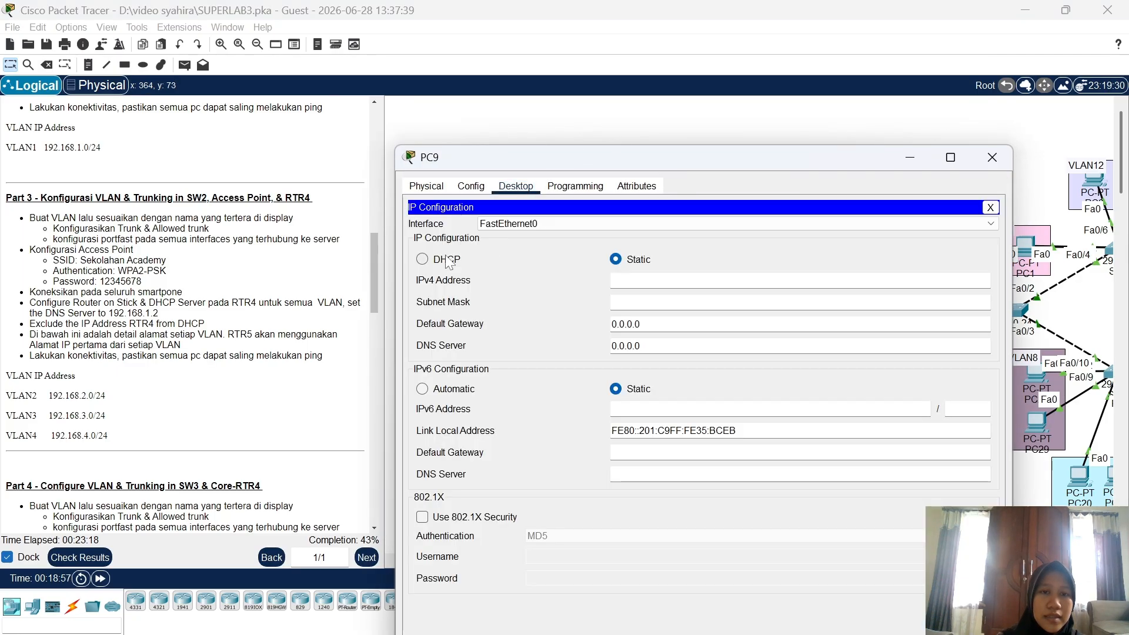
pyautogui.click(447, 259)
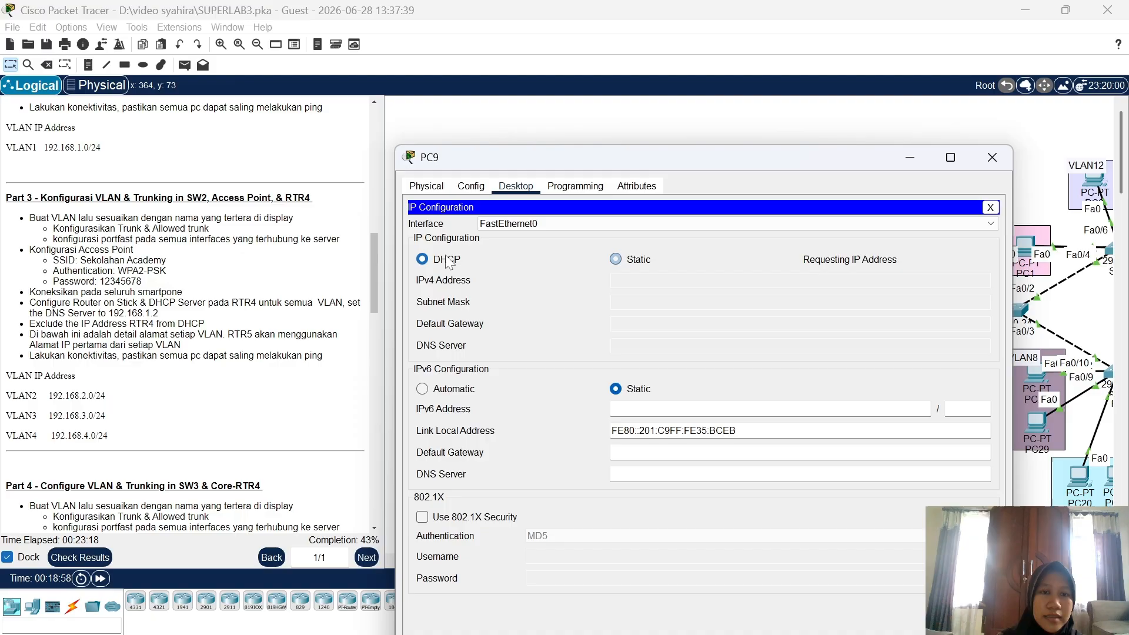
pyautogui.click(994, 159)
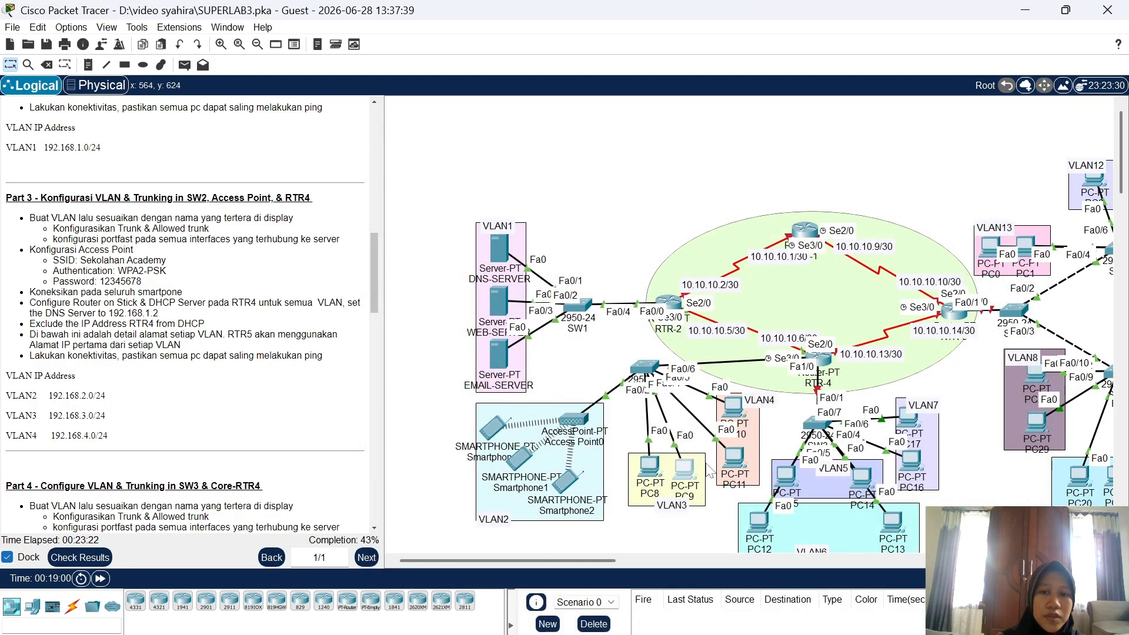
pyautogui.click(494, 426)
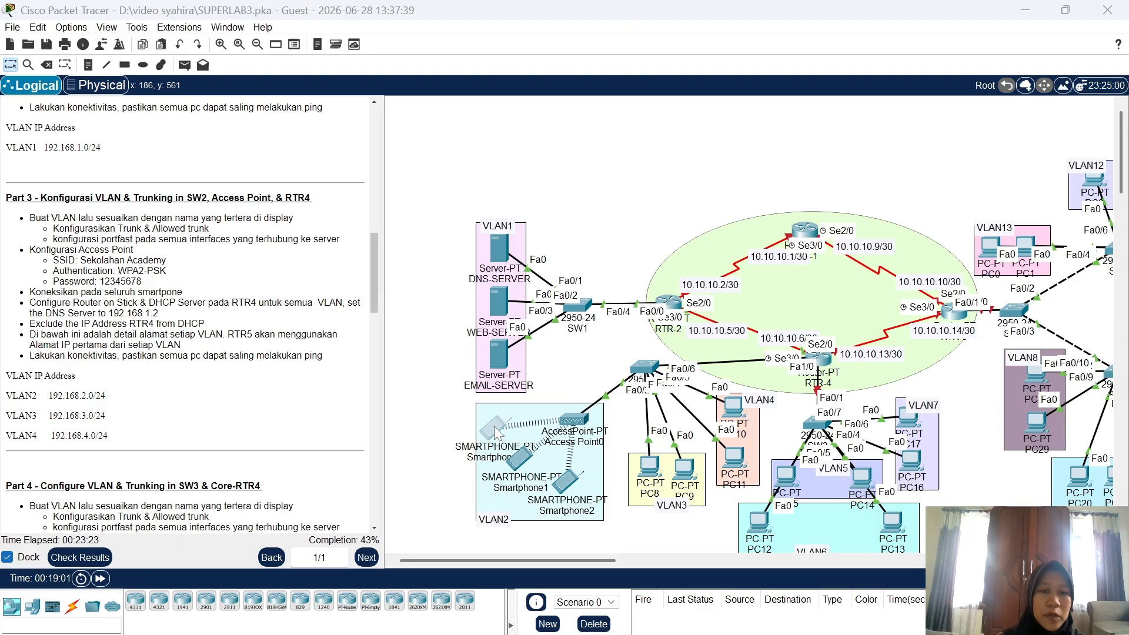
pyautogui.click(516, 79)
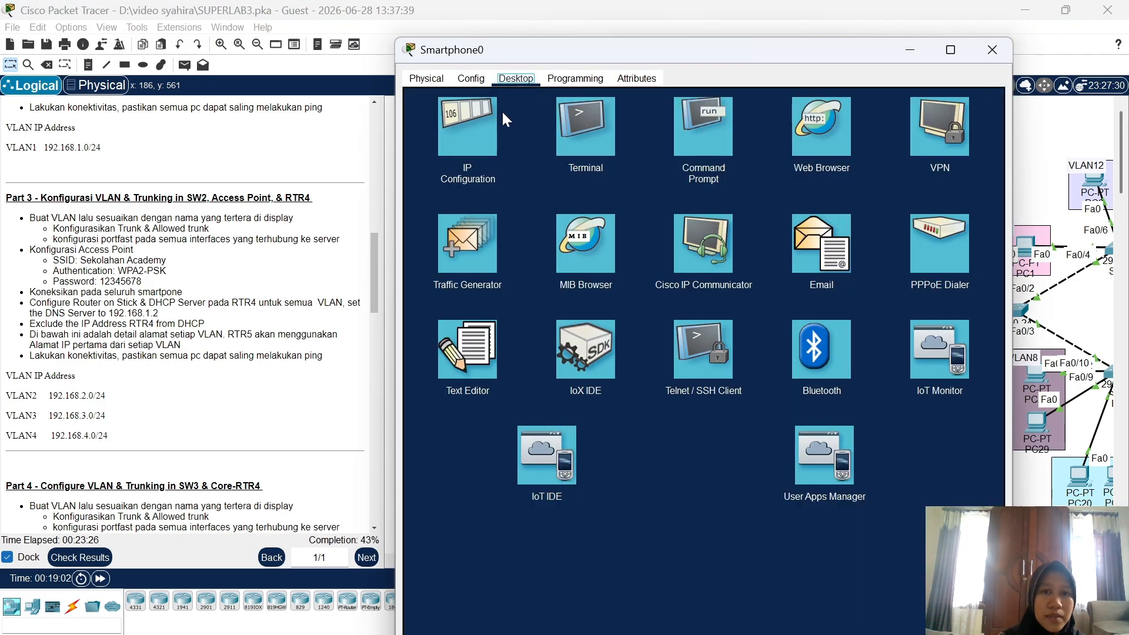
pyautogui.click(478, 131)
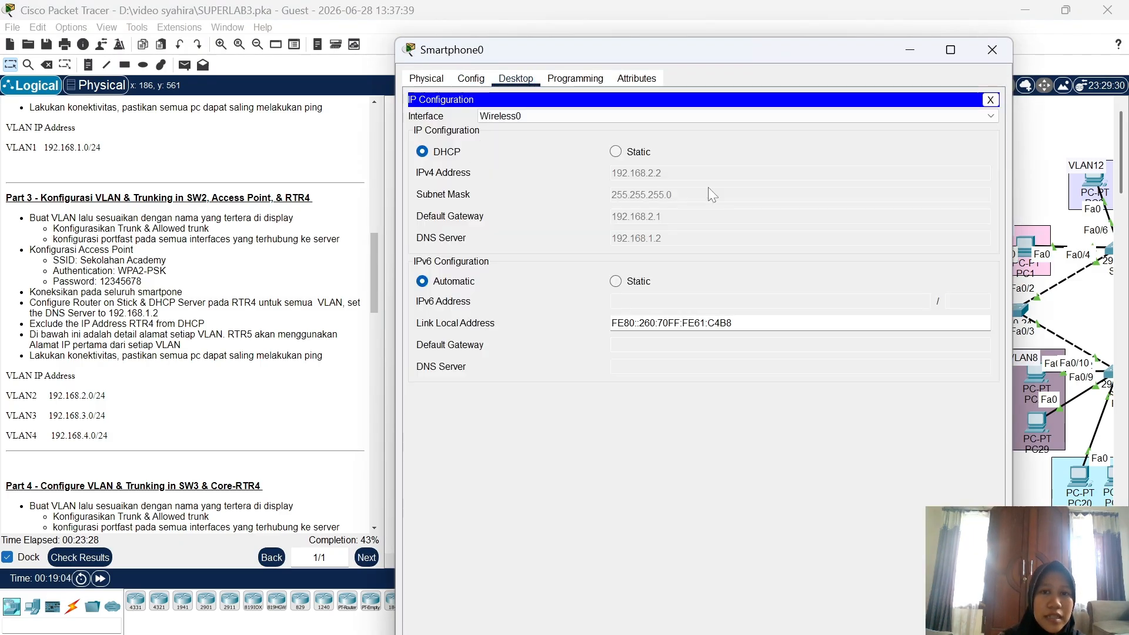
pyautogui.click(993, 51)
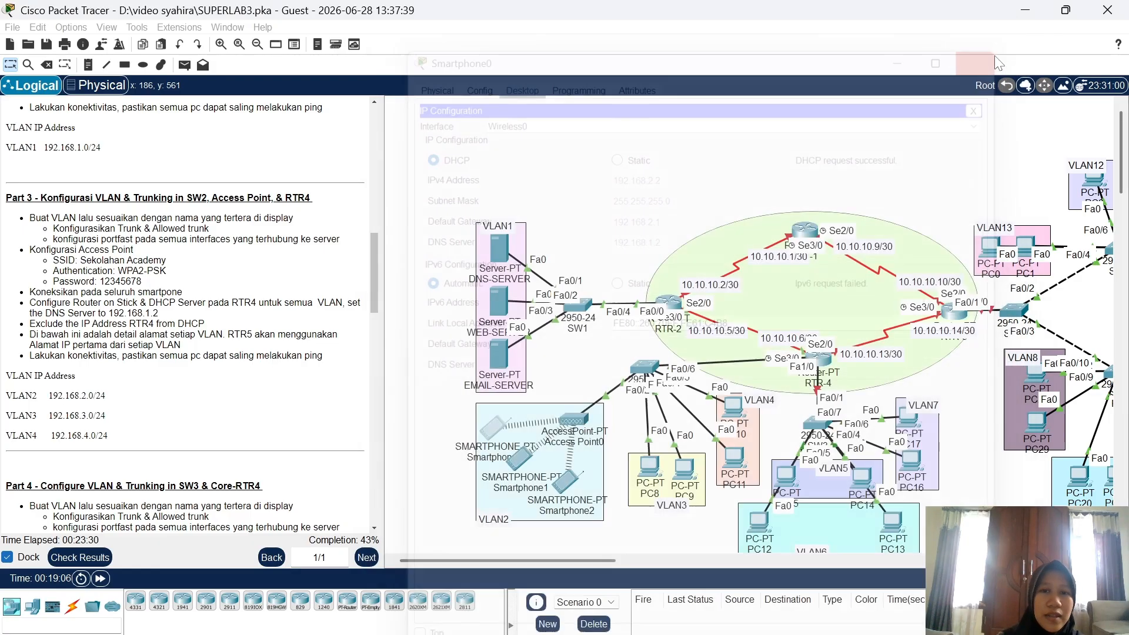
pyautogui.click(521, 462)
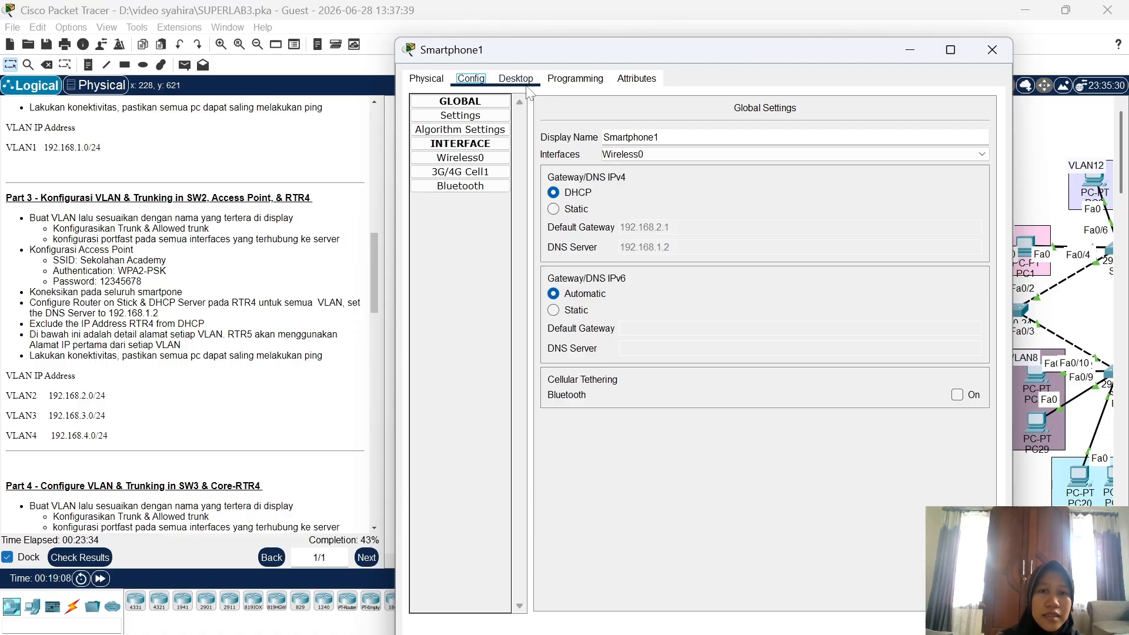
pyautogui.click(523, 83)
pyautogui.click(471, 149)
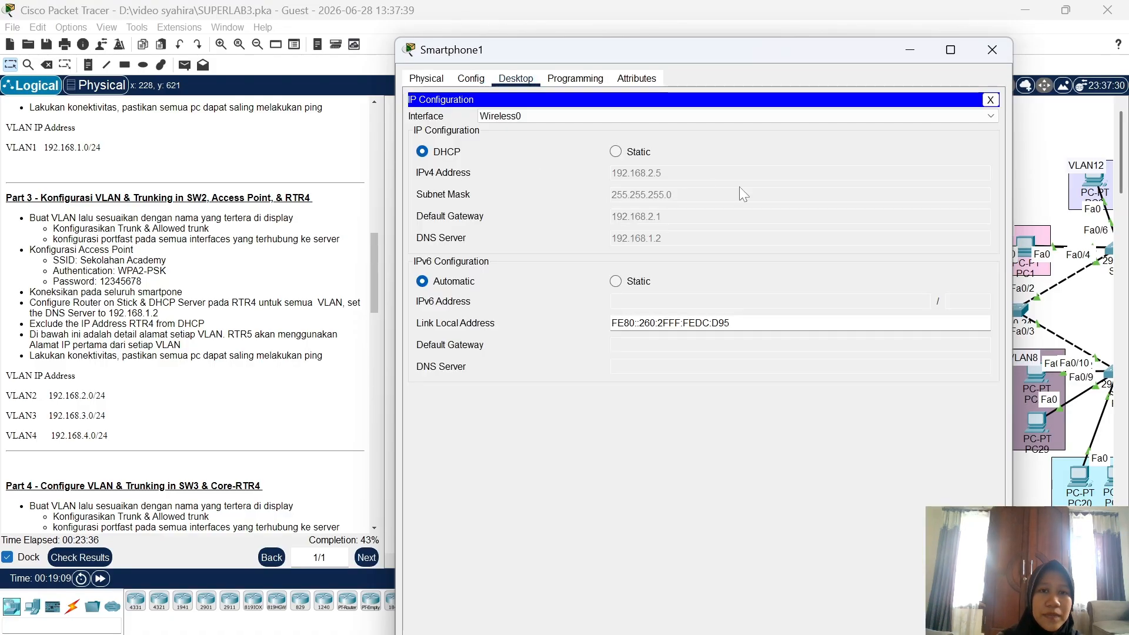
pyautogui.click(989, 52)
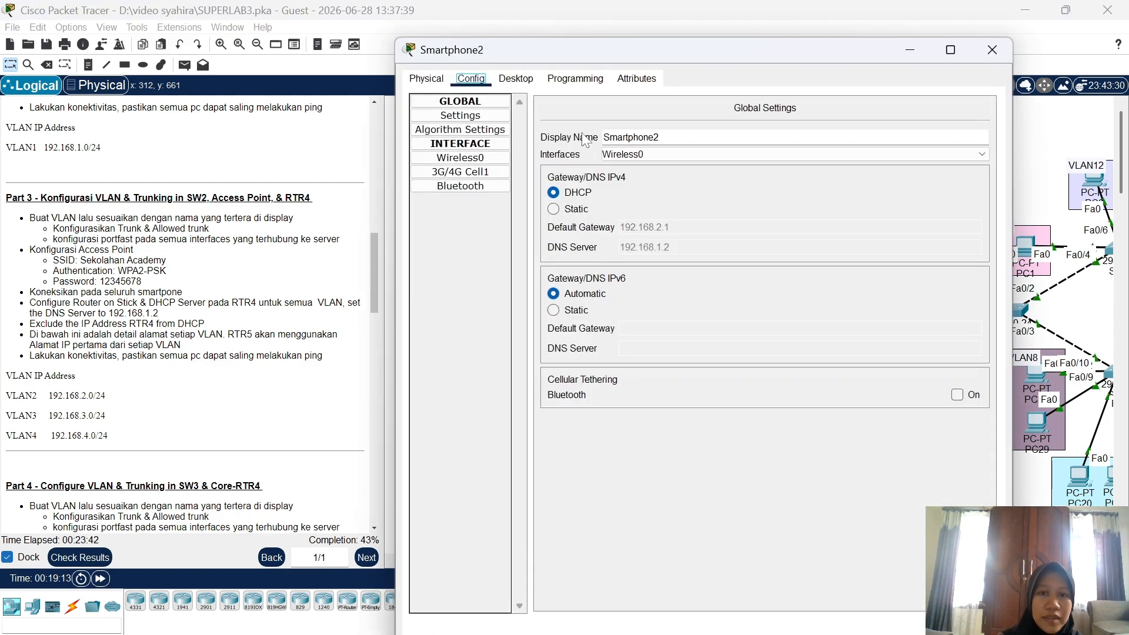
pyautogui.click(523, 82)
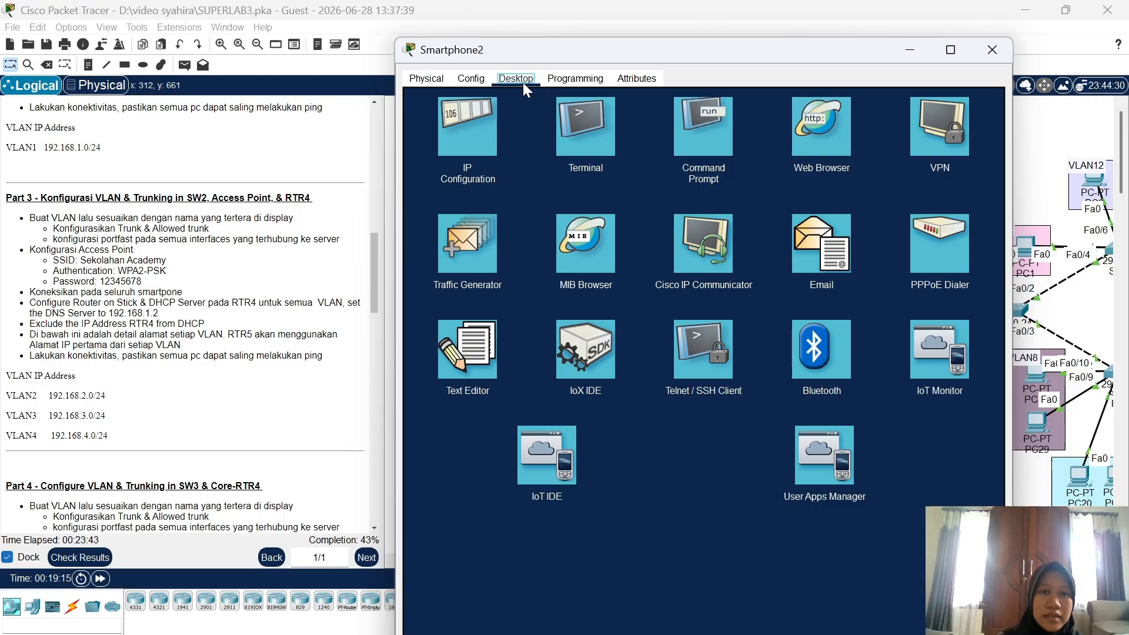
pyautogui.click(474, 126)
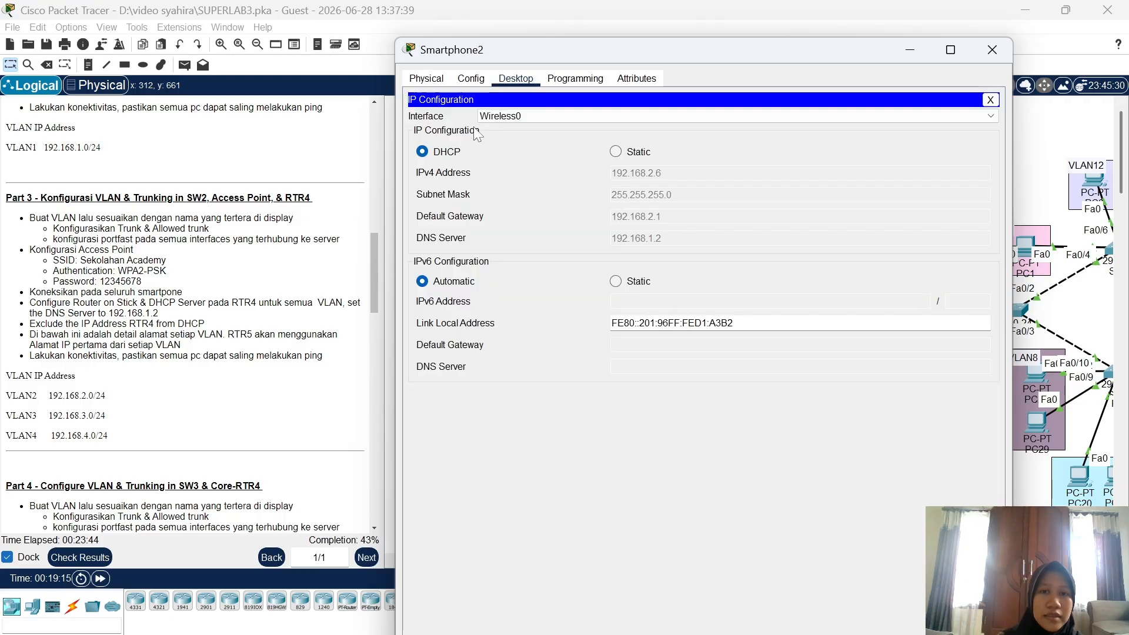
pyautogui.click(993, 50)
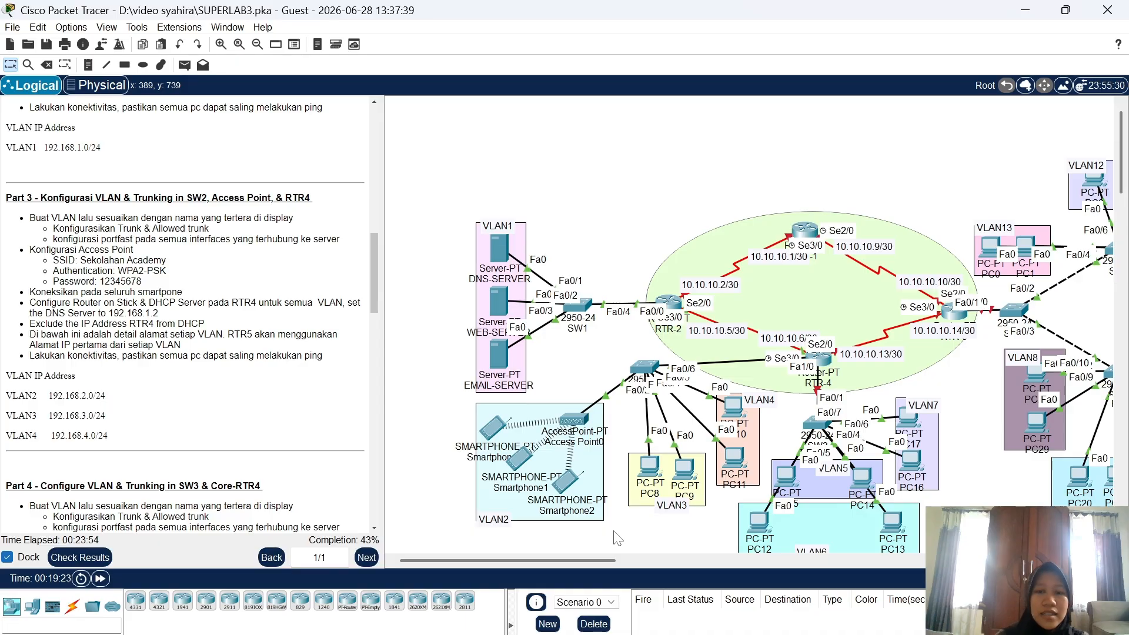
# Set PC11 to DHCP so it receives 192.168.4.2 with gateway 192.168.4.1
pyautogui.click(737, 467)
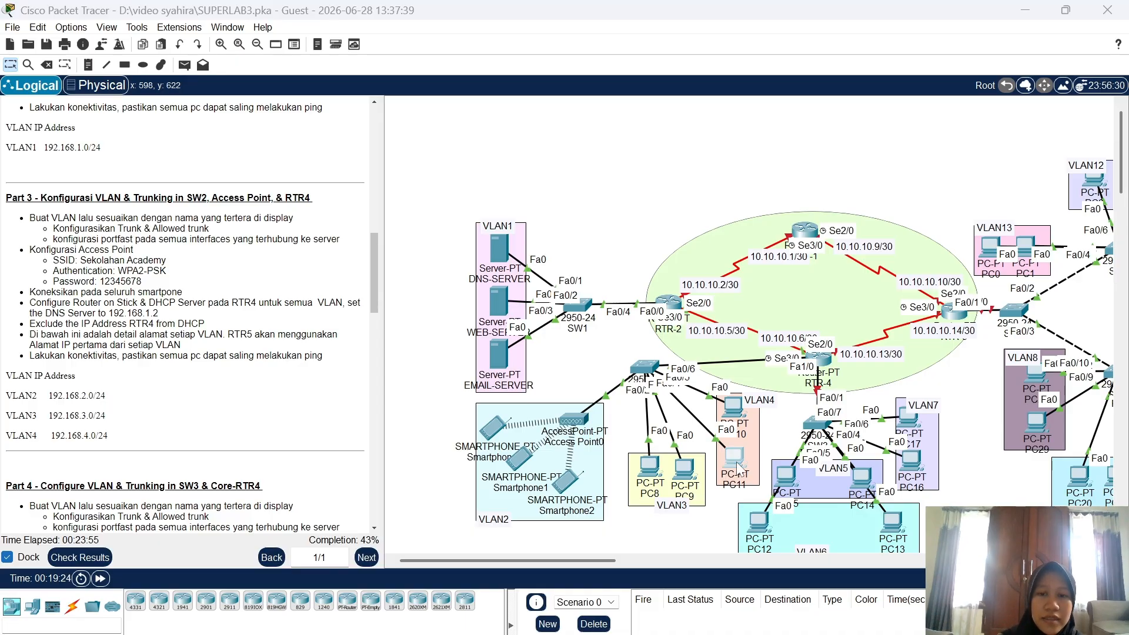
pyautogui.click(517, 187)
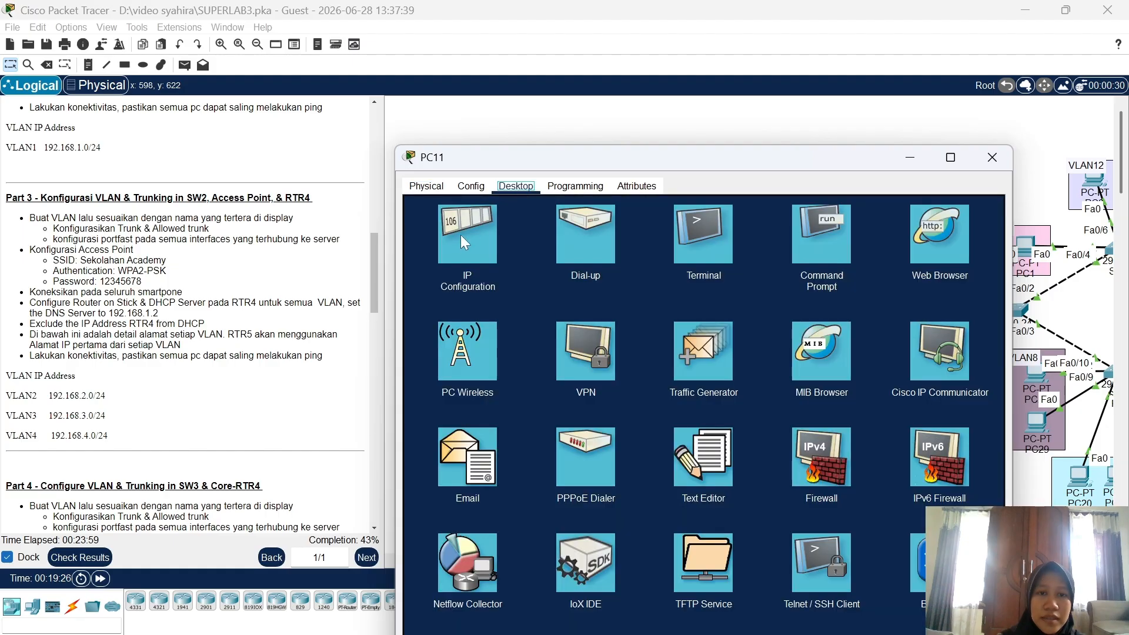
pyautogui.click(460, 236)
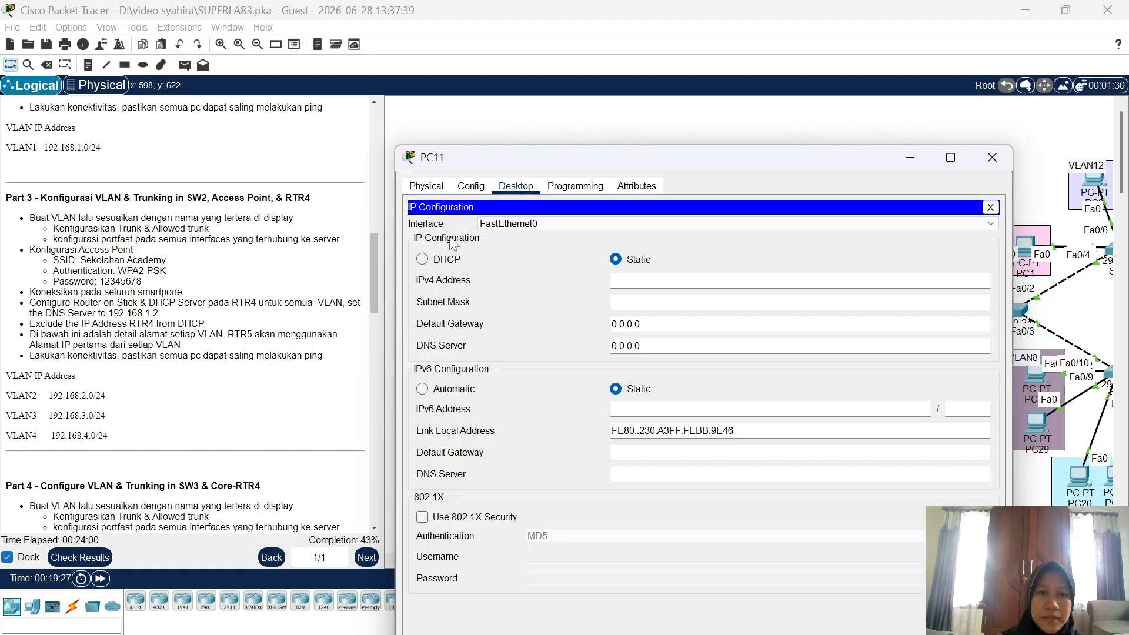
pyautogui.click(437, 261)
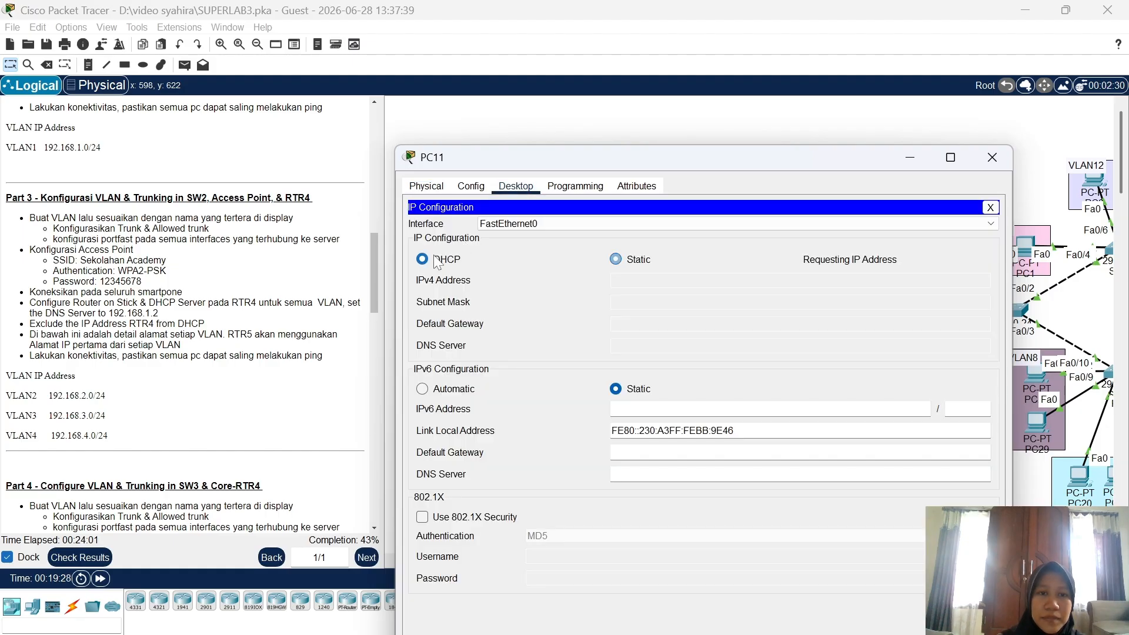
pyautogui.click(989, 156)
# Switch PC10's IP configuration to DHCP, receiving 192.168.4.3
pyautogui.click(733, 406)
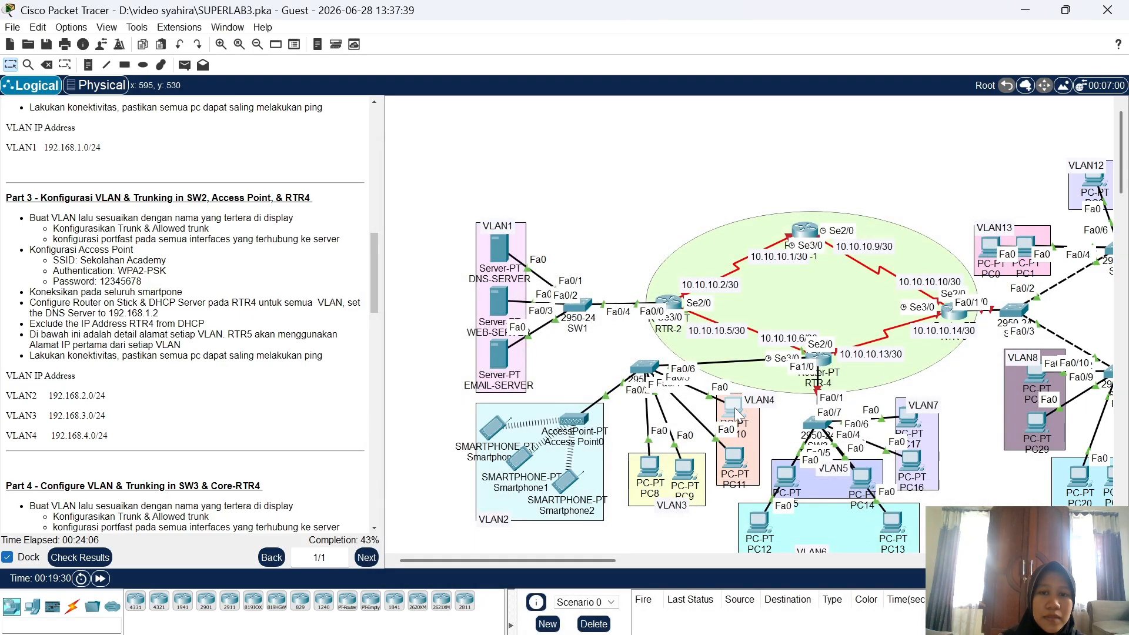
pyautogui.click(516, 79)
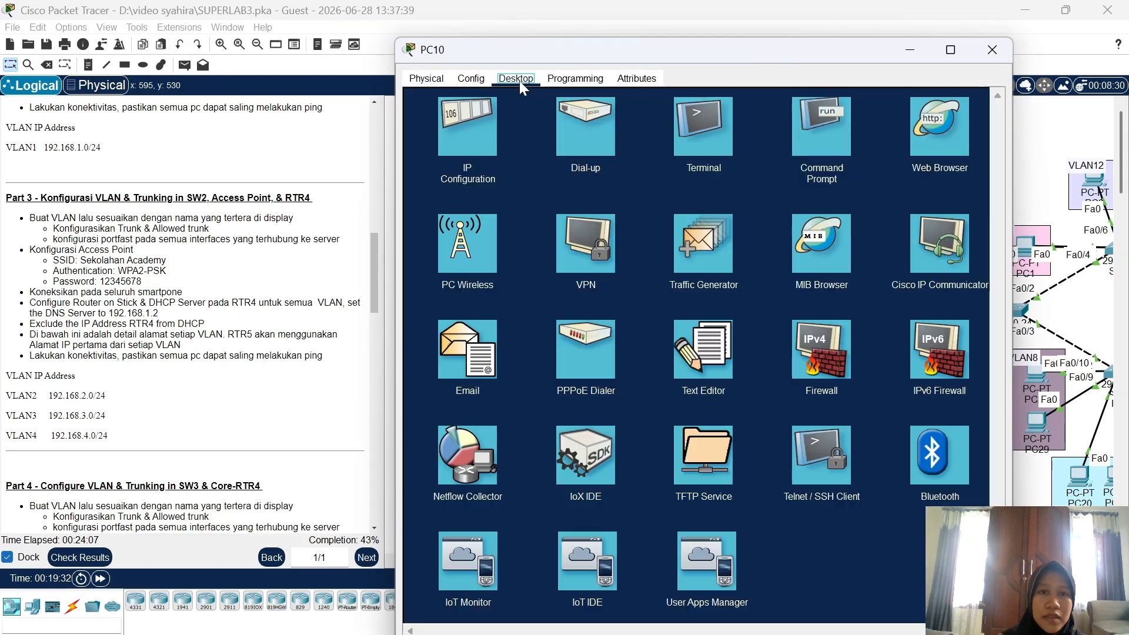
pyautogui.click(473, 119)
pyautogui.click(441, 155)
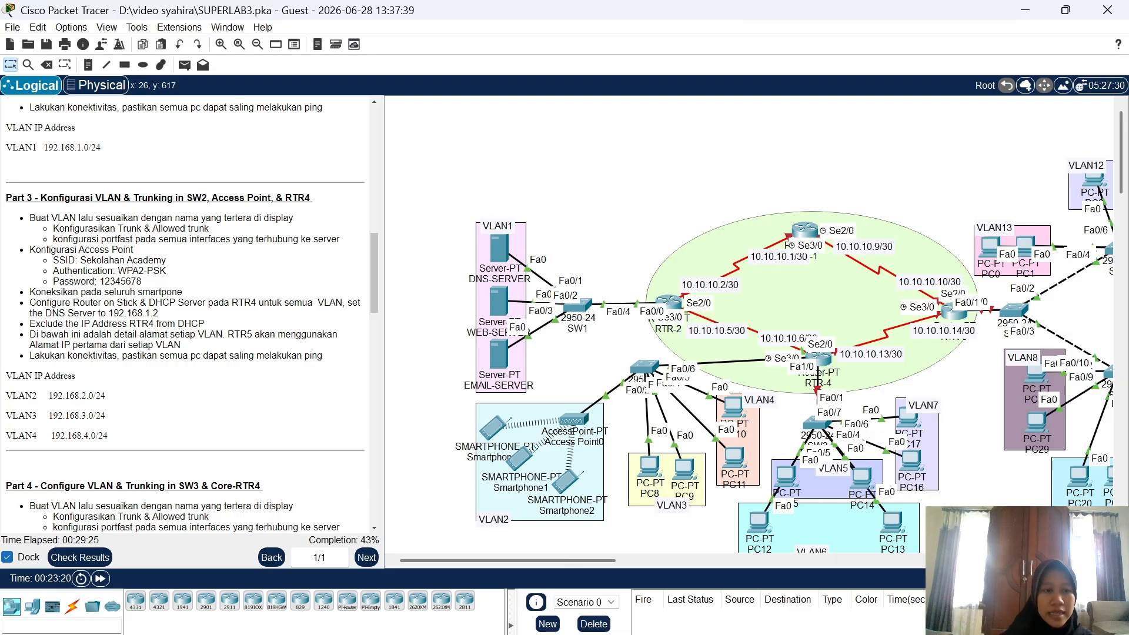
# Scroll the instructions down to Part 4 and open SW3's command line
pyautogui.scroll(-5, 185, 312)
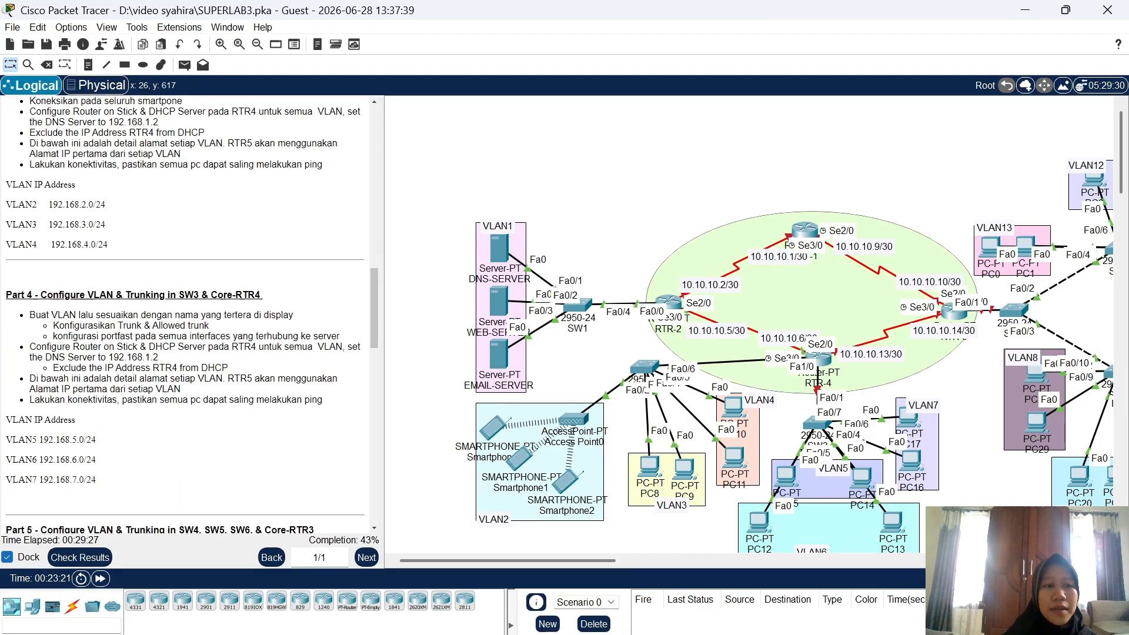
pyautogui.scroll(-3, 185, 312)
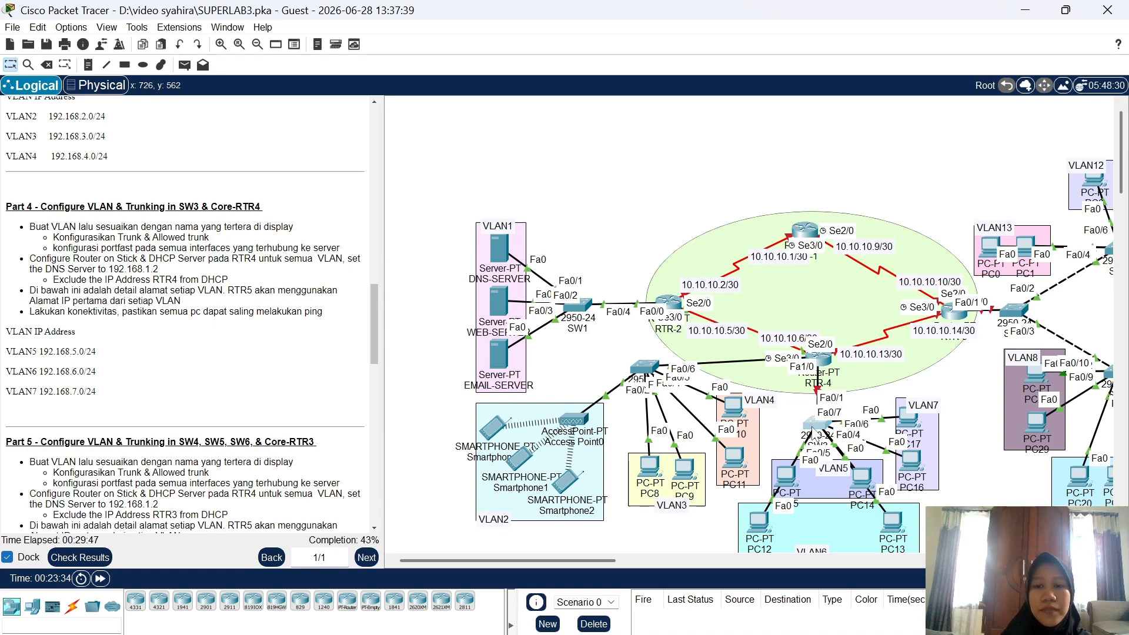
pyautogui.click(815, 429)
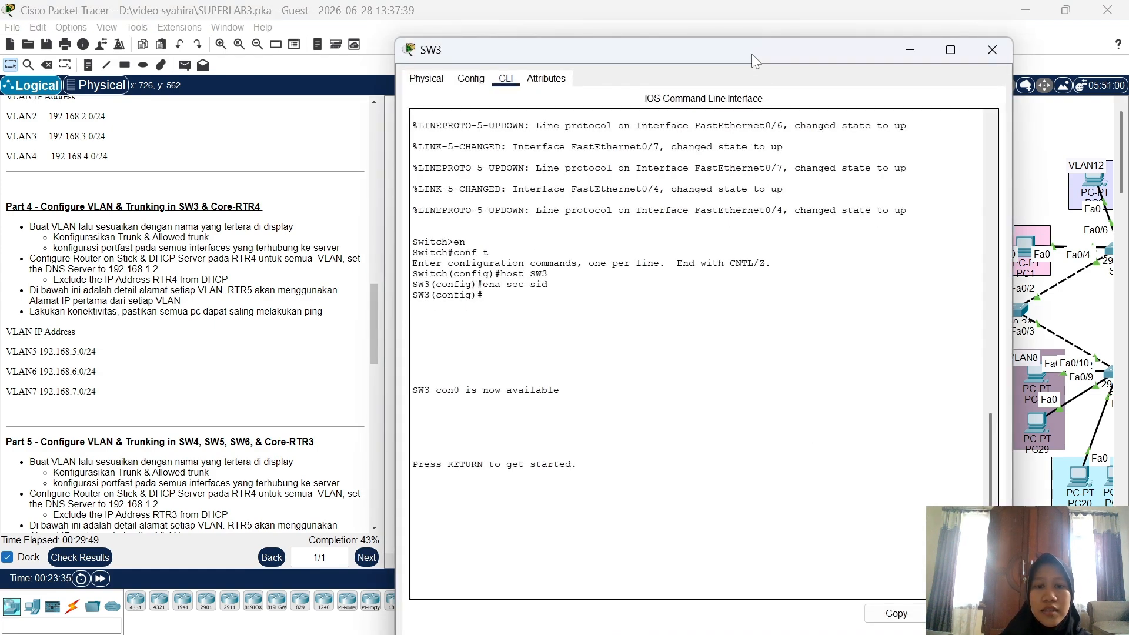
# Enter enable mode with the secret, then create VLAN 5 named VLAN5 on SW3
pyautogui.moveTo(751, 54); pyautogui.dragTo(380, 62)
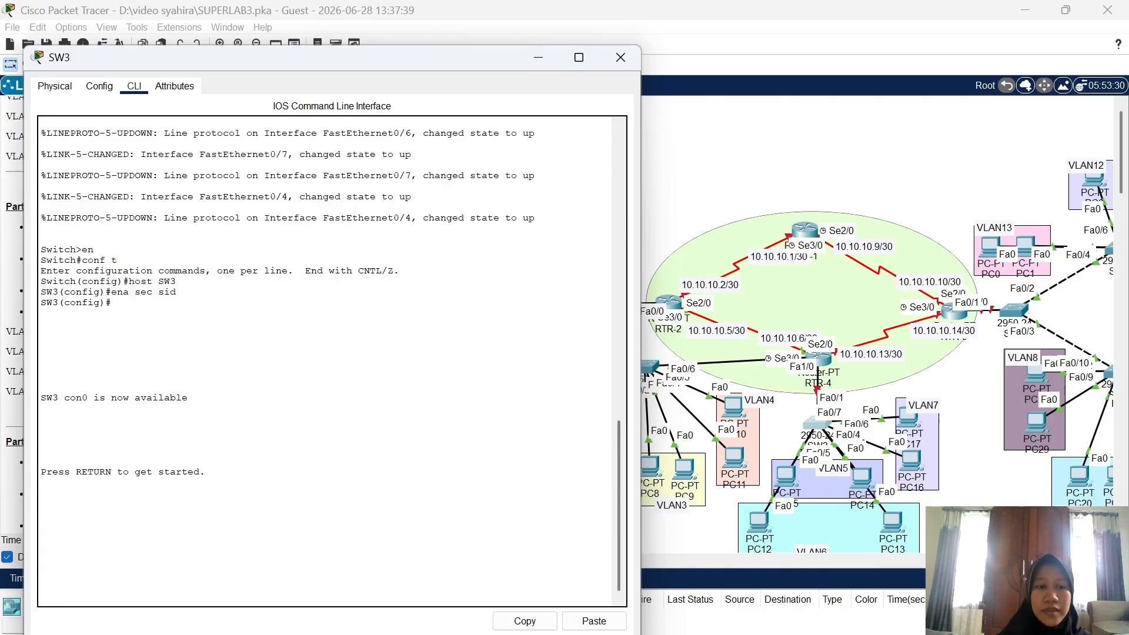
pyautogui.press('Return')
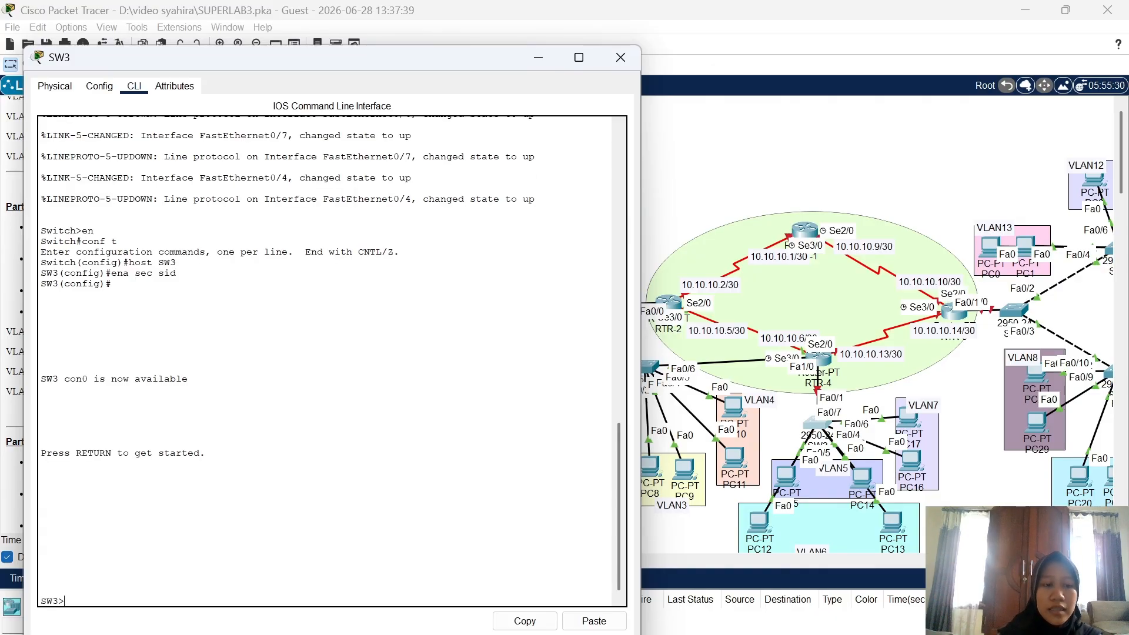
pyautogui.write('en')
pyautogui.press('Return')
pyautogui.write('sid')
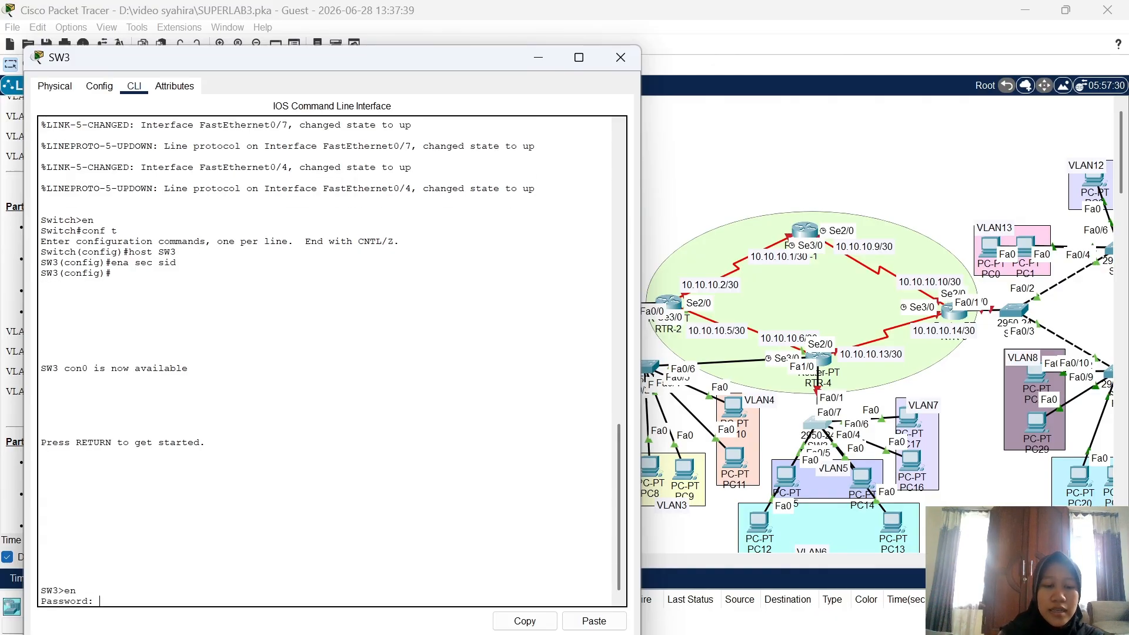
pyautogui.press('Return')
pyautogui.write('conf t')
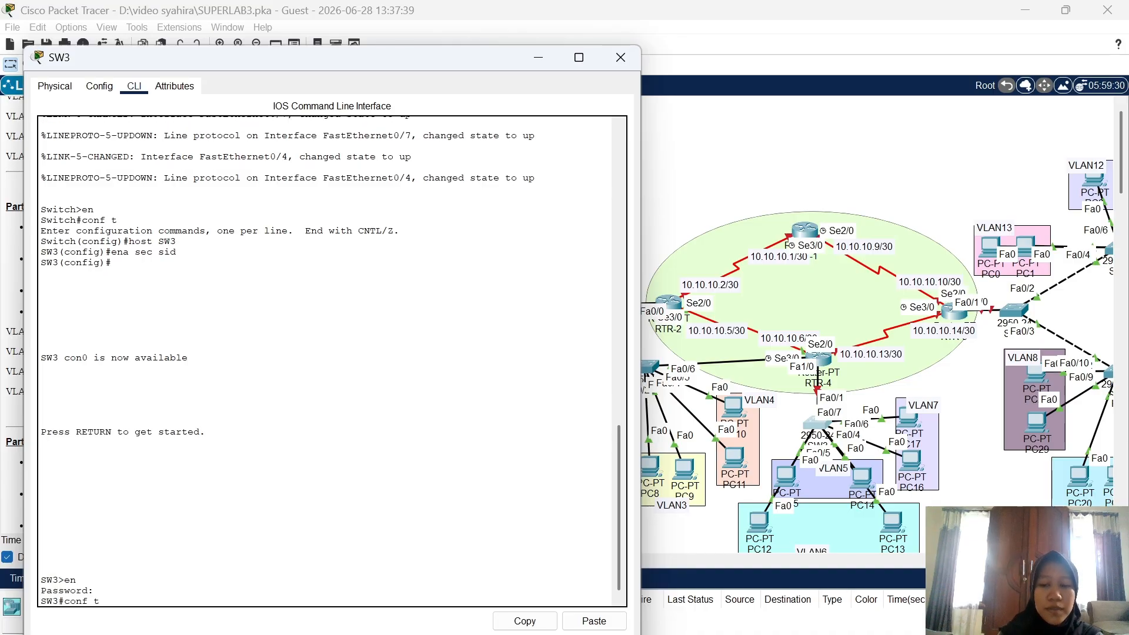
pyautogui.press('Return')
pyautogui.write('vl')
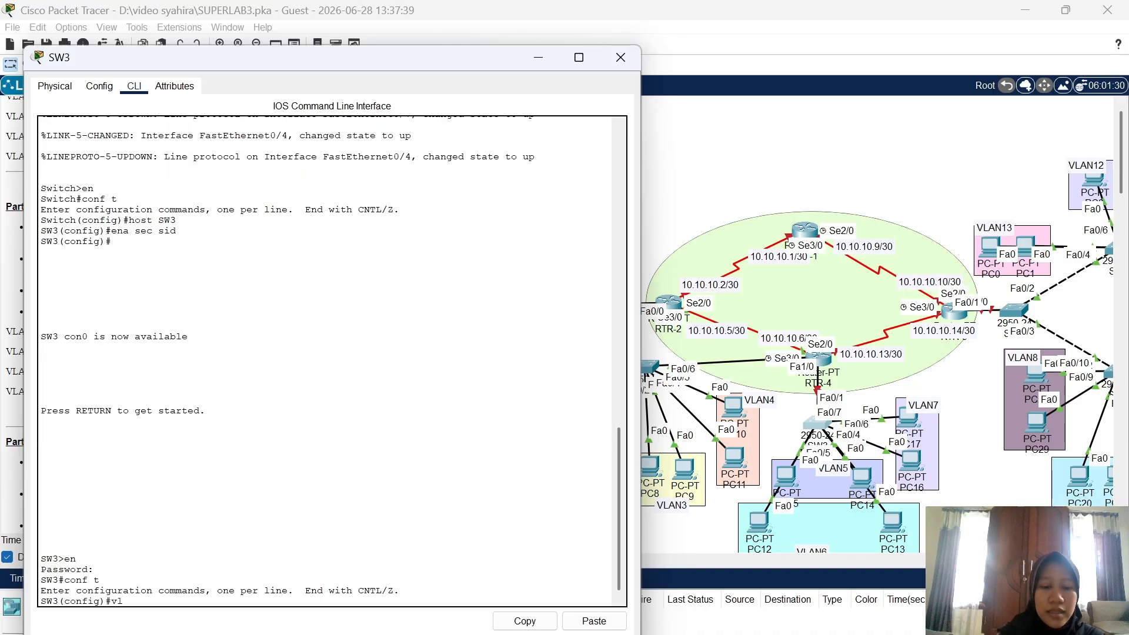
pyautogui.write('an 5')
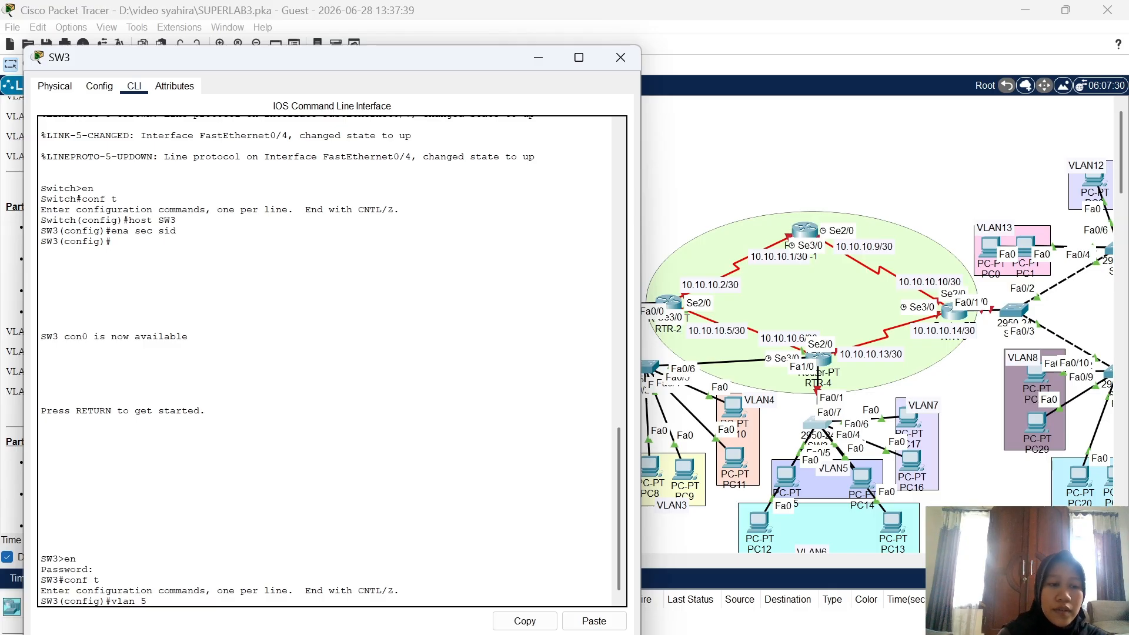
pyautogui.press('Return')
pyautogui.write('nam')
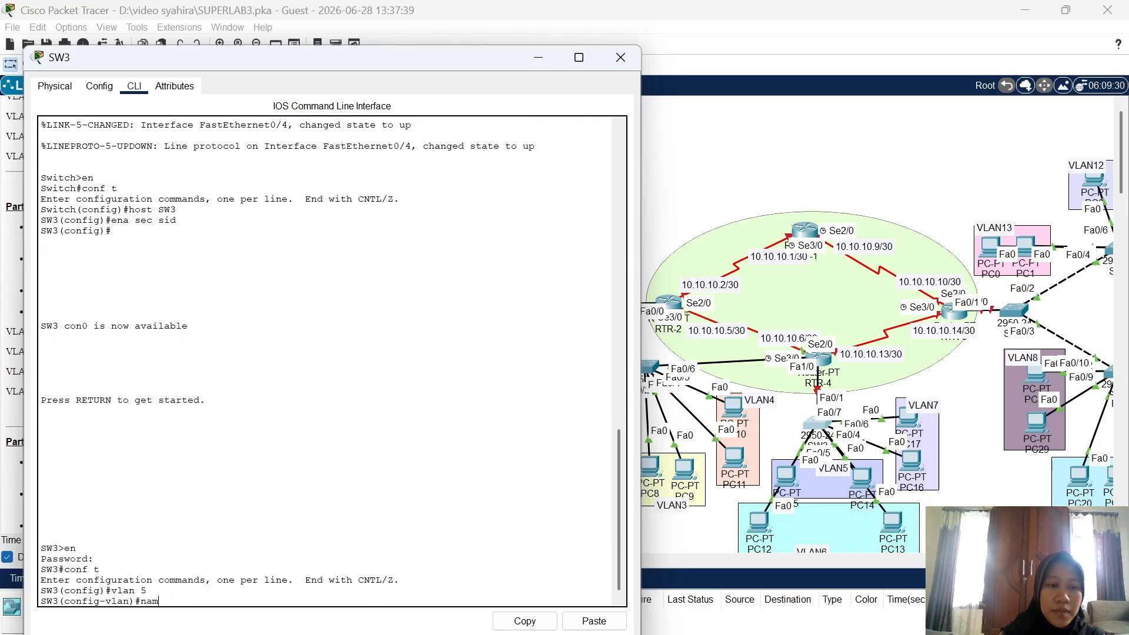
pyautogui.write('e VLAN')
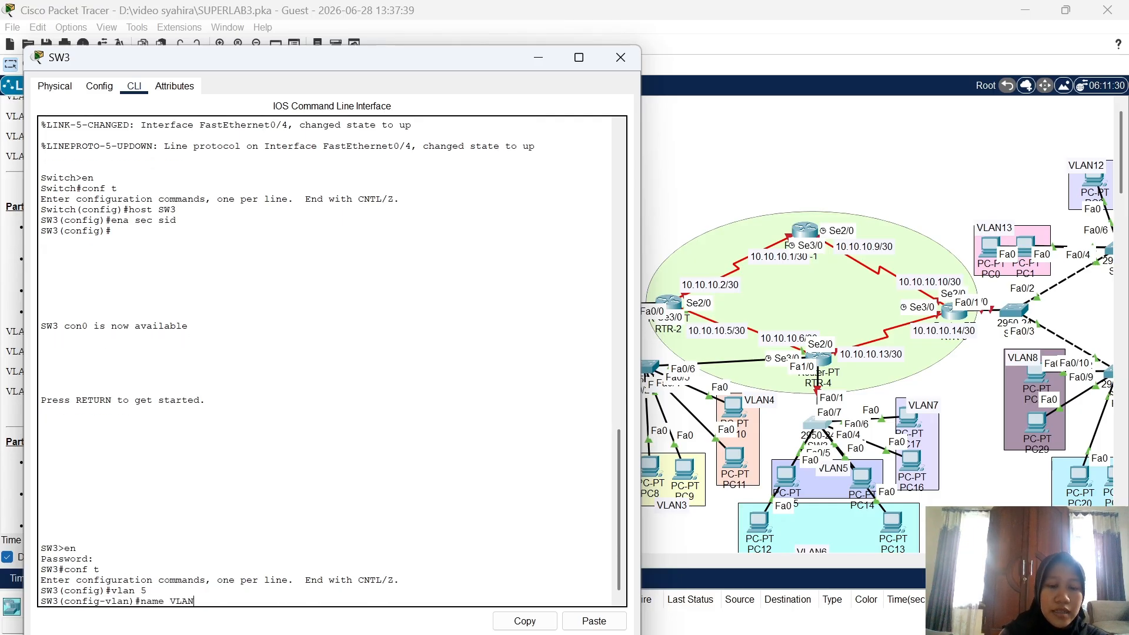
pyautogui.write('5')
pyautogui.press('Return')
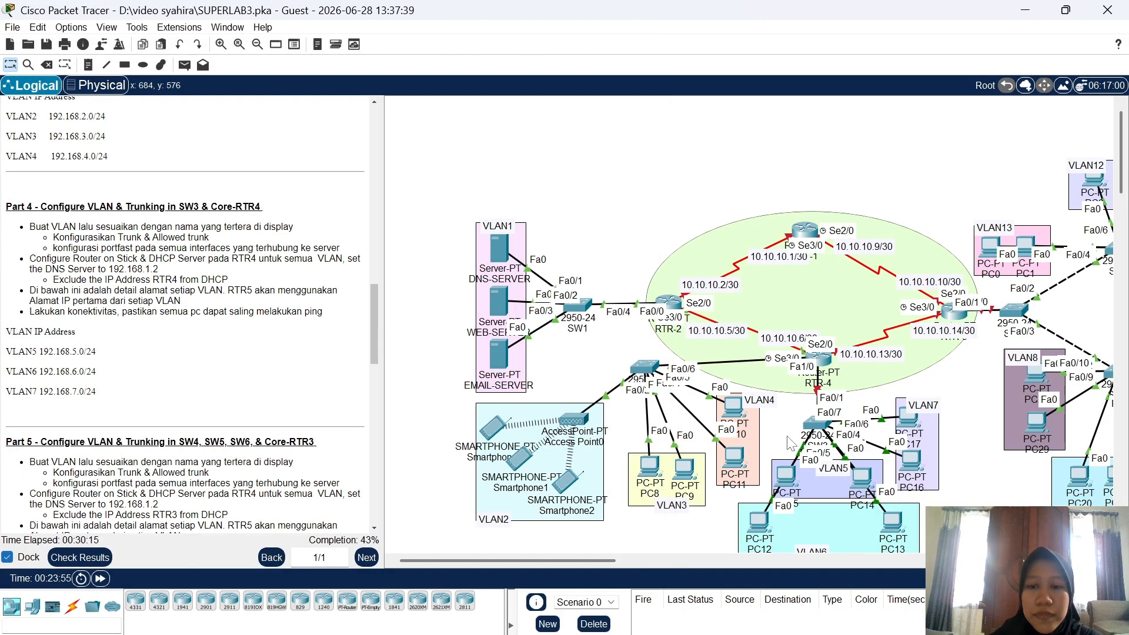
# Back in the workspace, nudge PC15 slightly lower within the VLAN5 area
pyautogui.click(789, 482)
pyautogui.moveTo(713, 529); pyautogui.dragTo(744, 529)
pyautogui.click(745, 536)
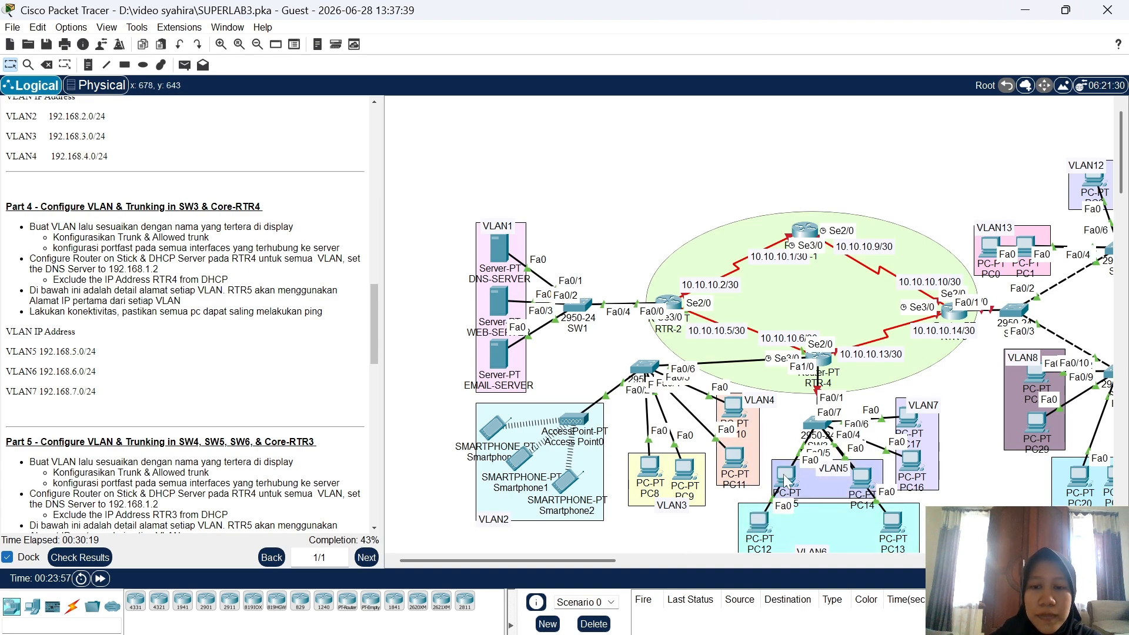
# Reposition PC15, PC14, PC12, PC17 and PC16 within their VLAN5, VLAN6 and VLAN7 areas
pyautogui.moveTo(807, 489)
pyautogui.mouseDown()
pyautogui.moveTo(786, 500)
pyautogui.moveTo(799, 497)
pyautogui.mouseUp()
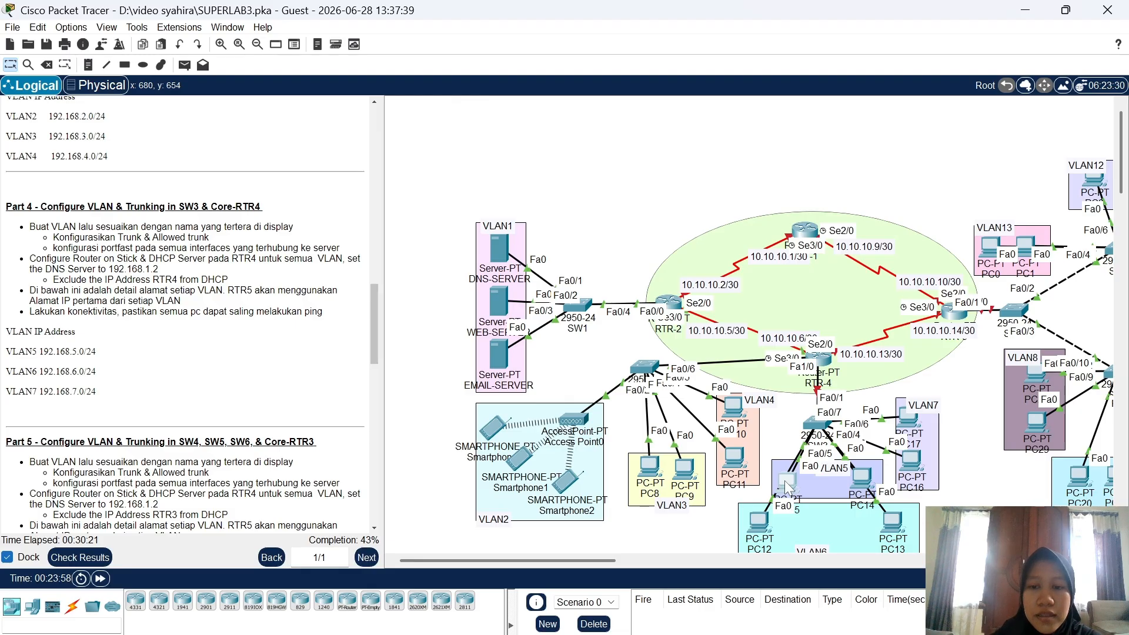
pyautogui.moveTo(863, 478); pyautogui.dragTo(867, 481)
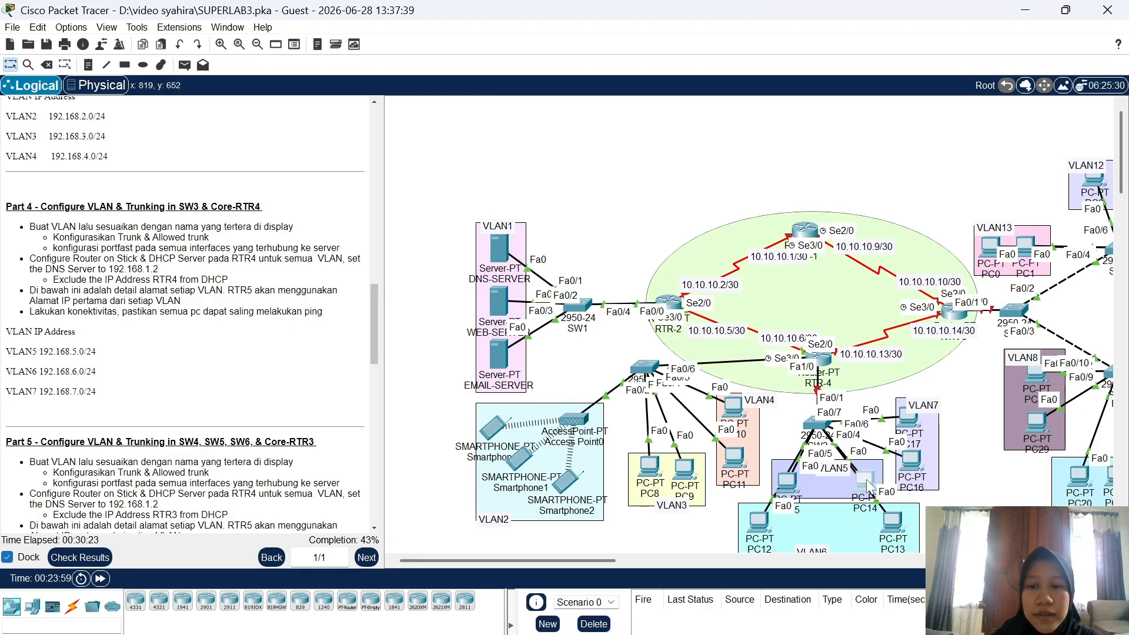
pyautogui.moveTo(745, 529); pyautogui.dragTo(769, 525)
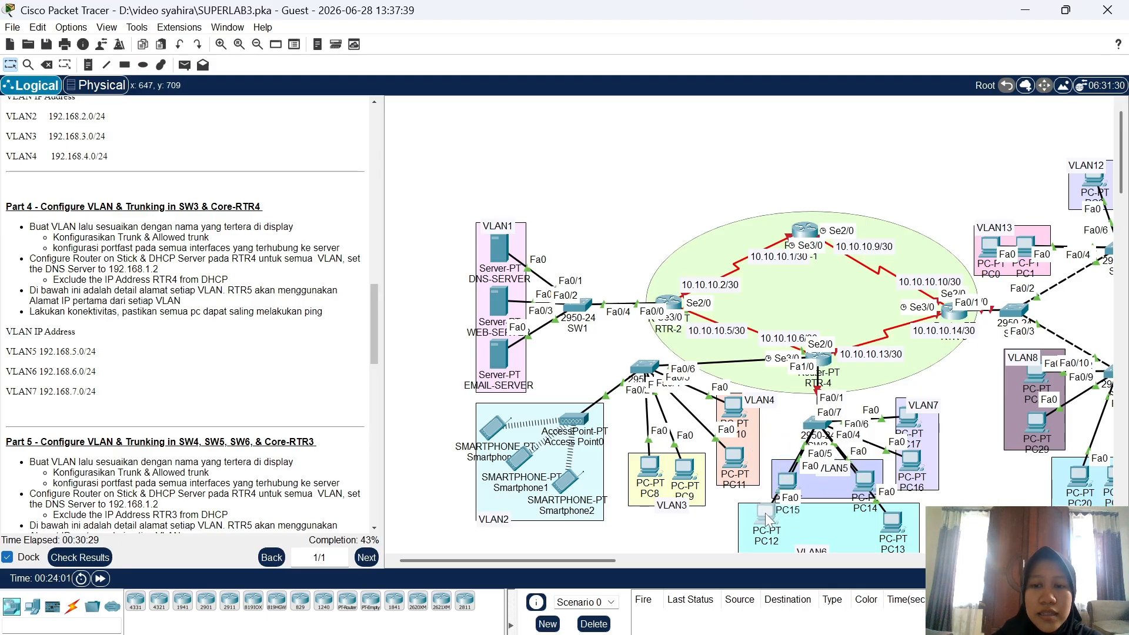
pyautogui.moveTo(907, 419)
pyautogui.mouseDown()
pyautogui.moveTo(930, 364)
pyautogui.moveTo(841, 447)
pyautogui.moveTo(894, 393)
pyautogui.moveTo(899, 418)
pyautogui.mouseUp()
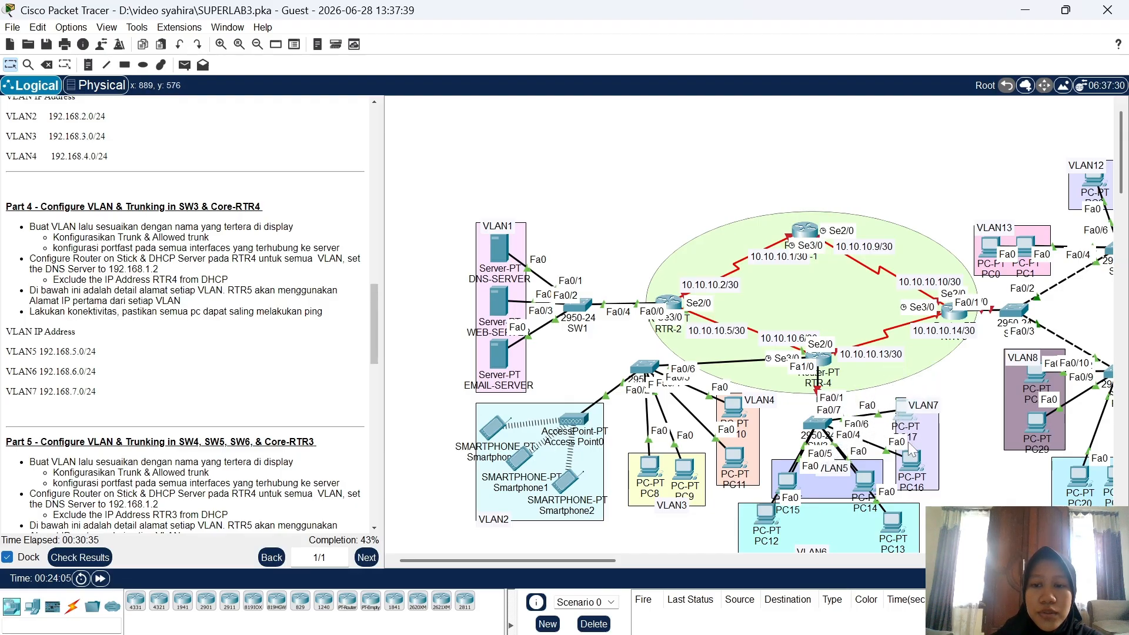
pyautogui.moveTo(914, 462)
pyautogui.mouseDown()
pyautogui.moveTo(894, 471)
pyautogui.moveTo(917, 454)
pyautogui.mouseUp()
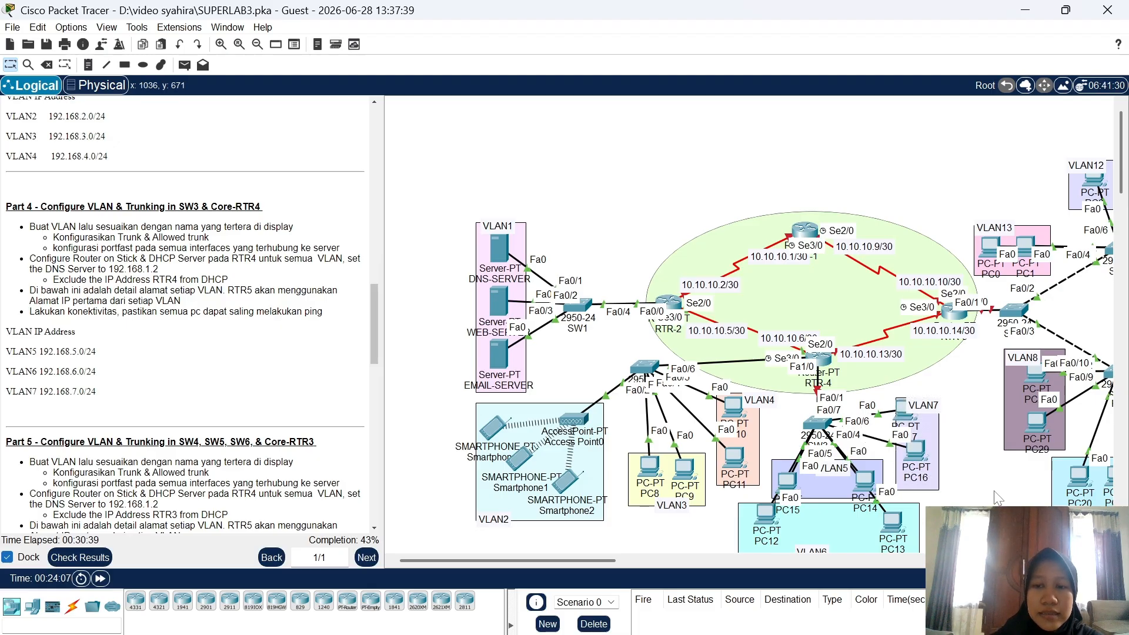
# On SW3, select interfaces Fa0/4–5 and set them to access mode
pyautogui.click(818, 425)
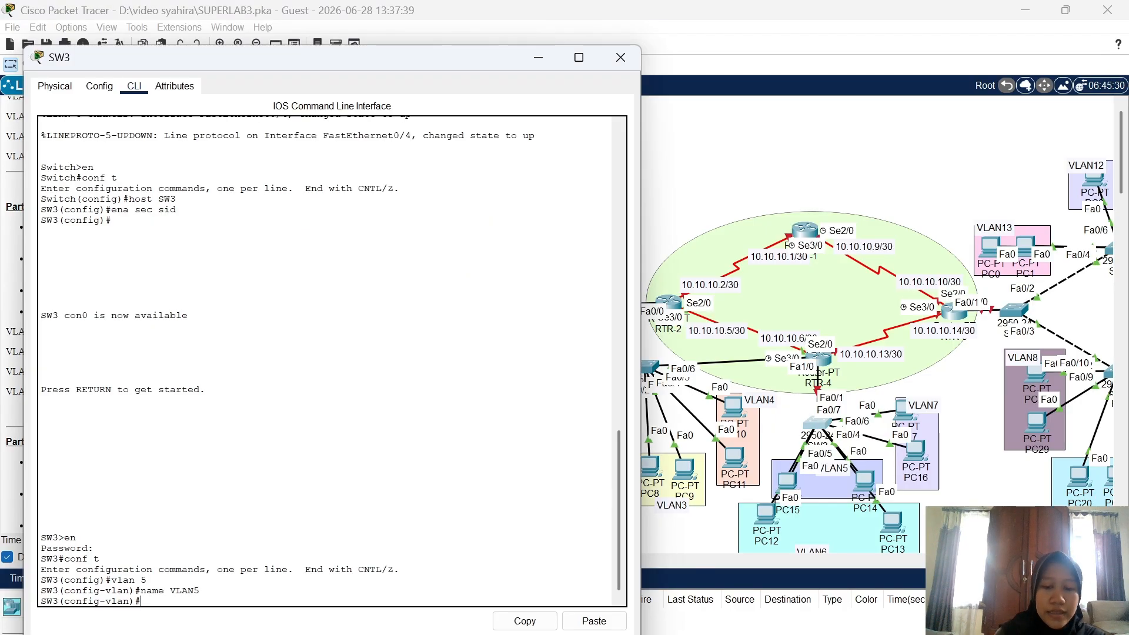
pyautogui.write('int ra fa')
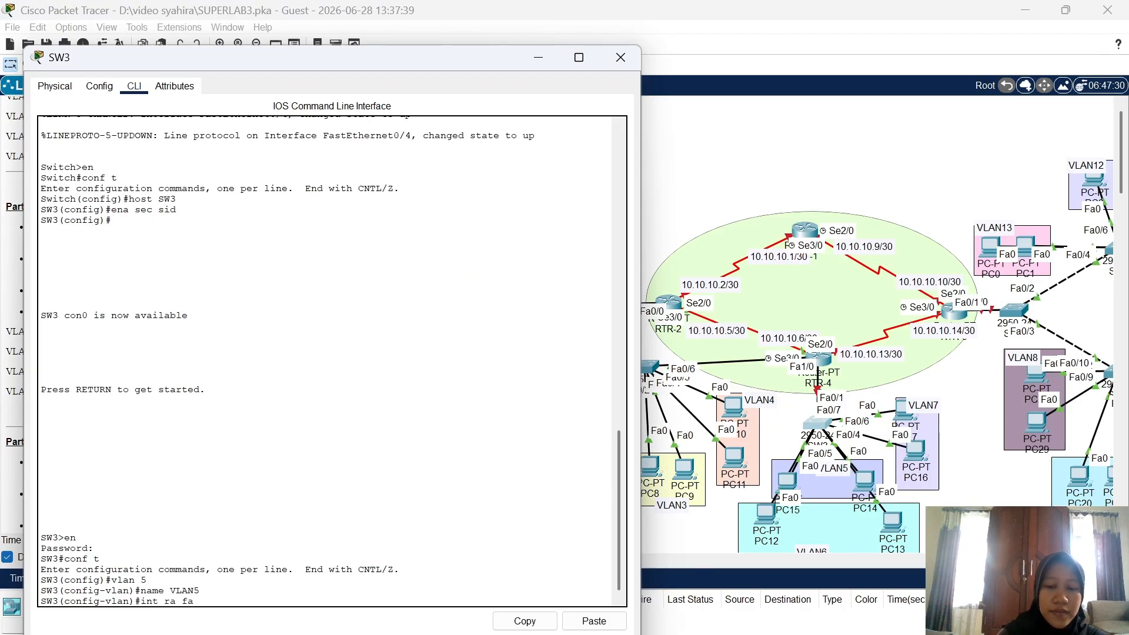
pyautogui.write('0/')
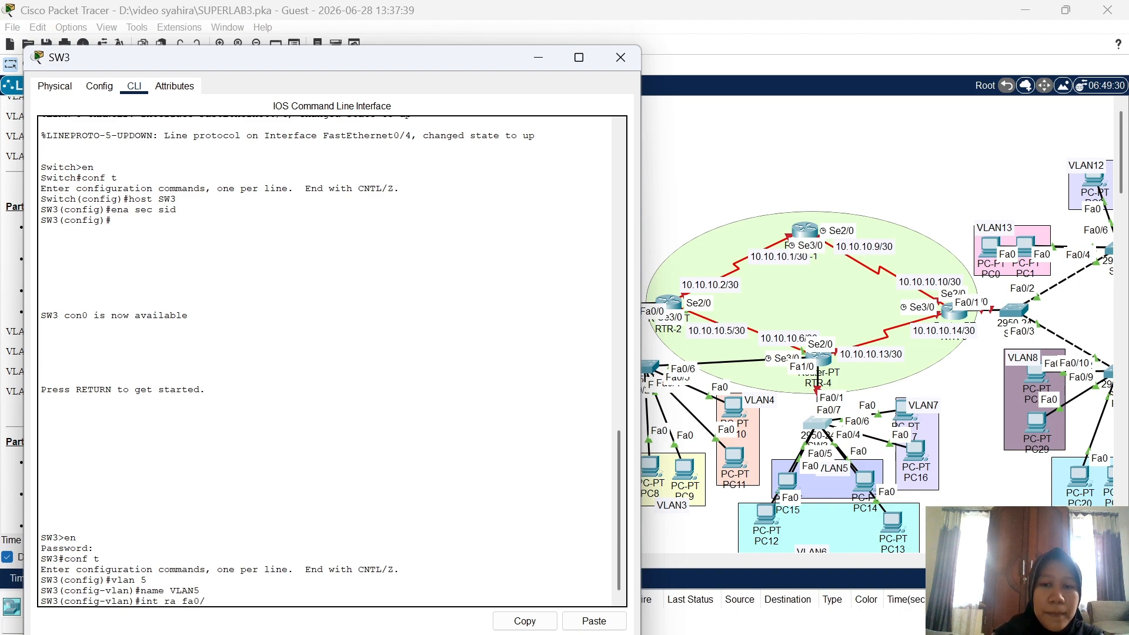
pyautogui.write('4')
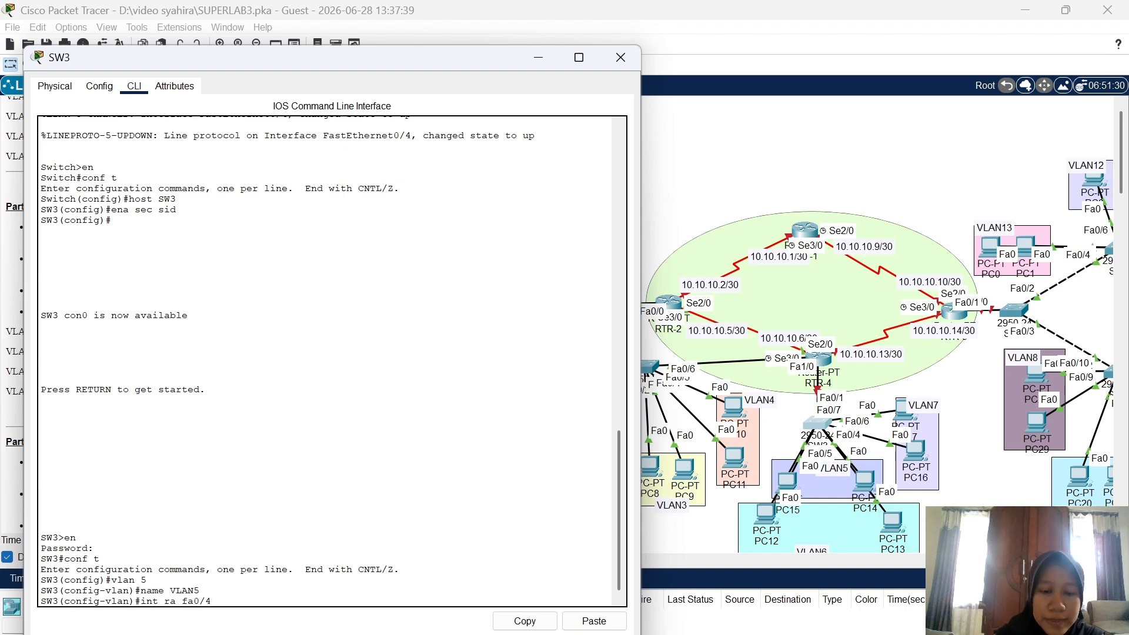
pyautogui.write('-5')
pyautogui.press('Return')
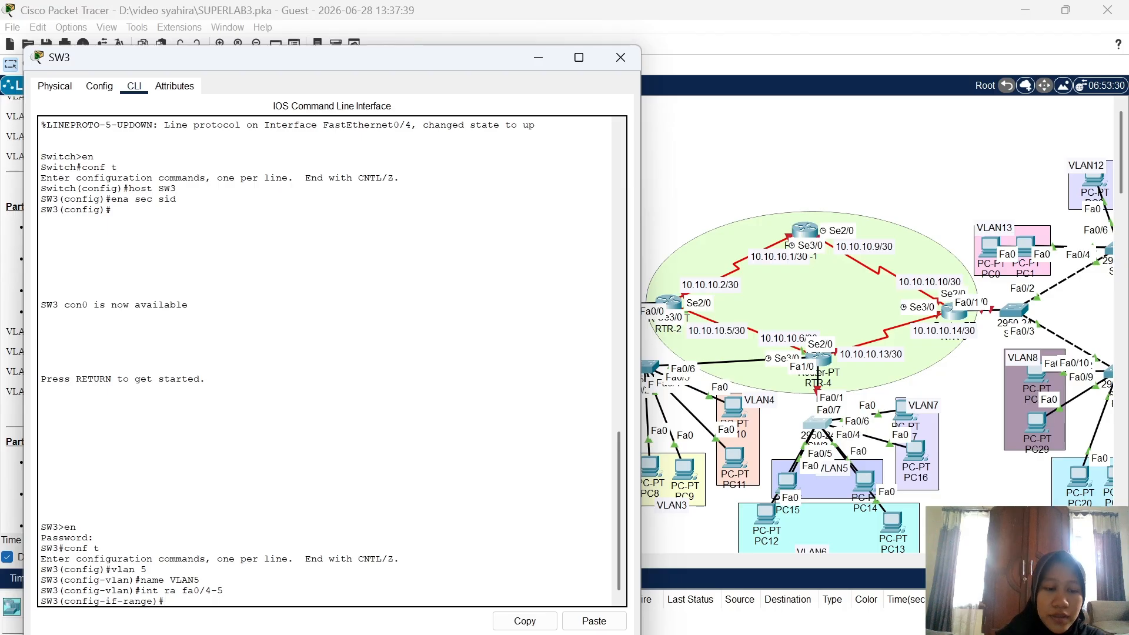
pyautogui.write('sw m acc')
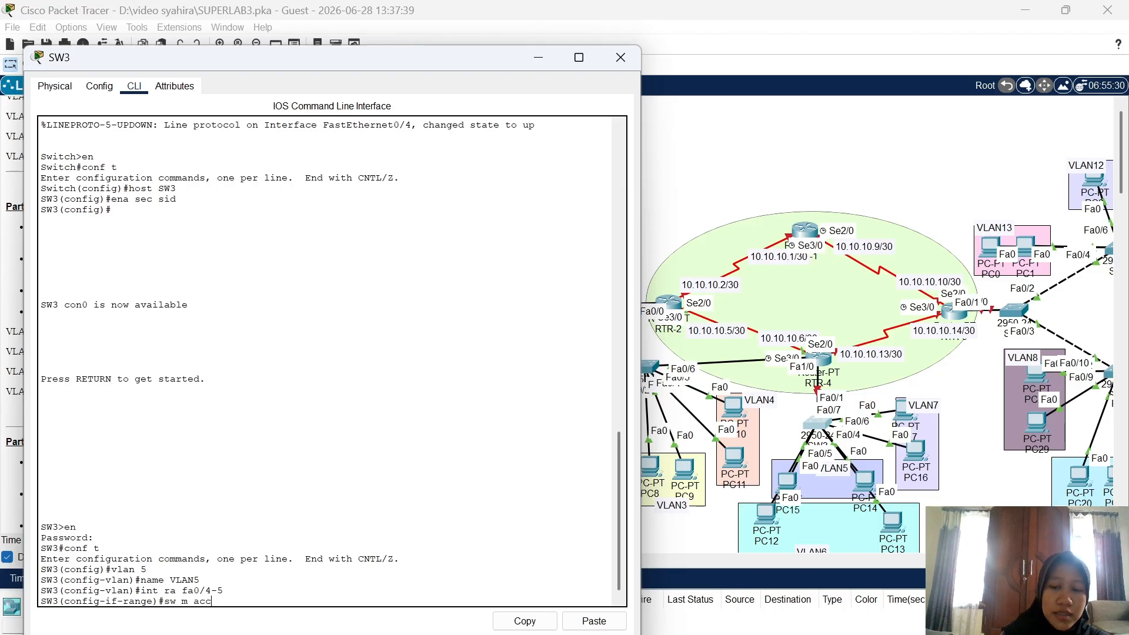
pyautogui.press('Return')
# Assign Fa0/4–5 to VLAN 5 and enable spanning-tree portfast on them
pyautogui.write('sw acc valn 5')
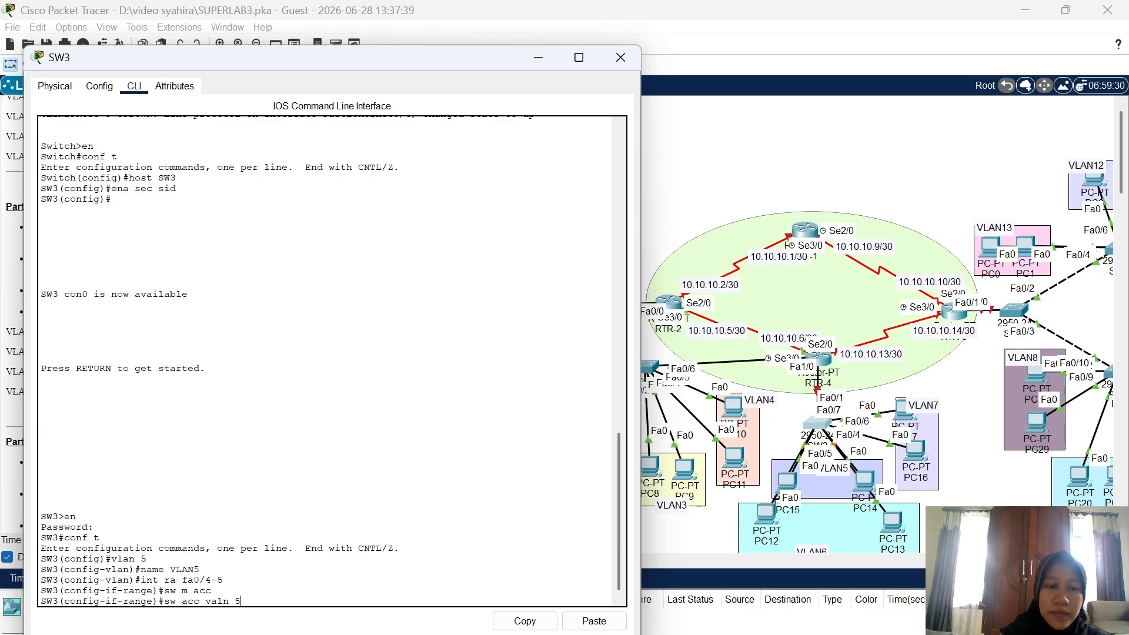
pyautogui.press('BackSpace')
pyautogui.press('BackSpace')
pyautogui.press('BackSpace')
pyautogui.press('BackSpace')
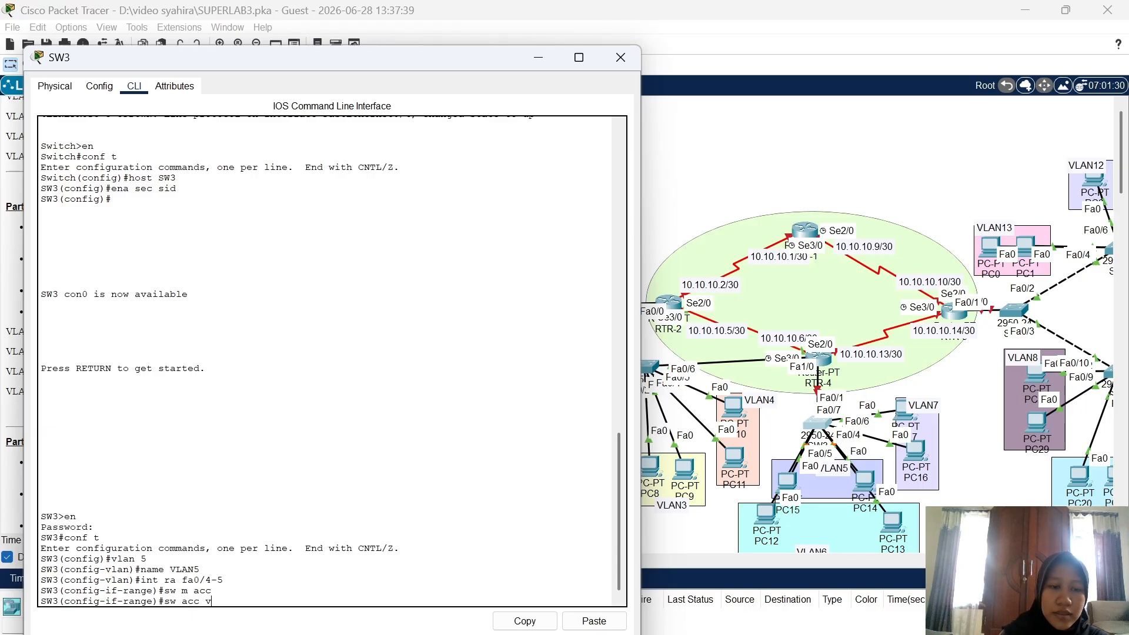
pyautogui.write('lan5')
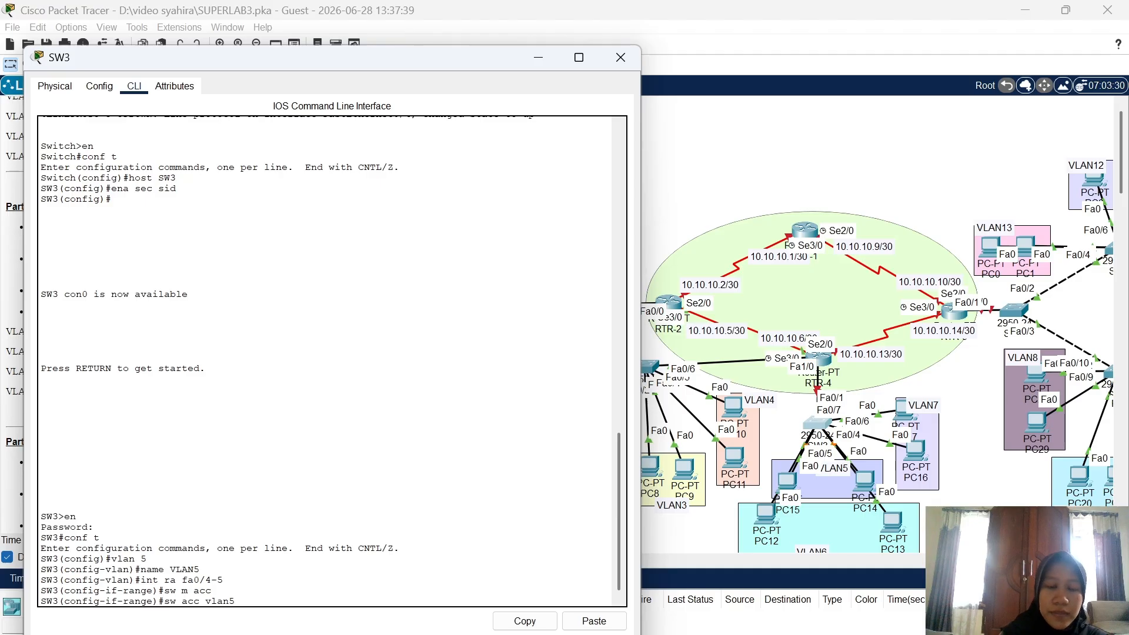
pyautogui.press('Return')
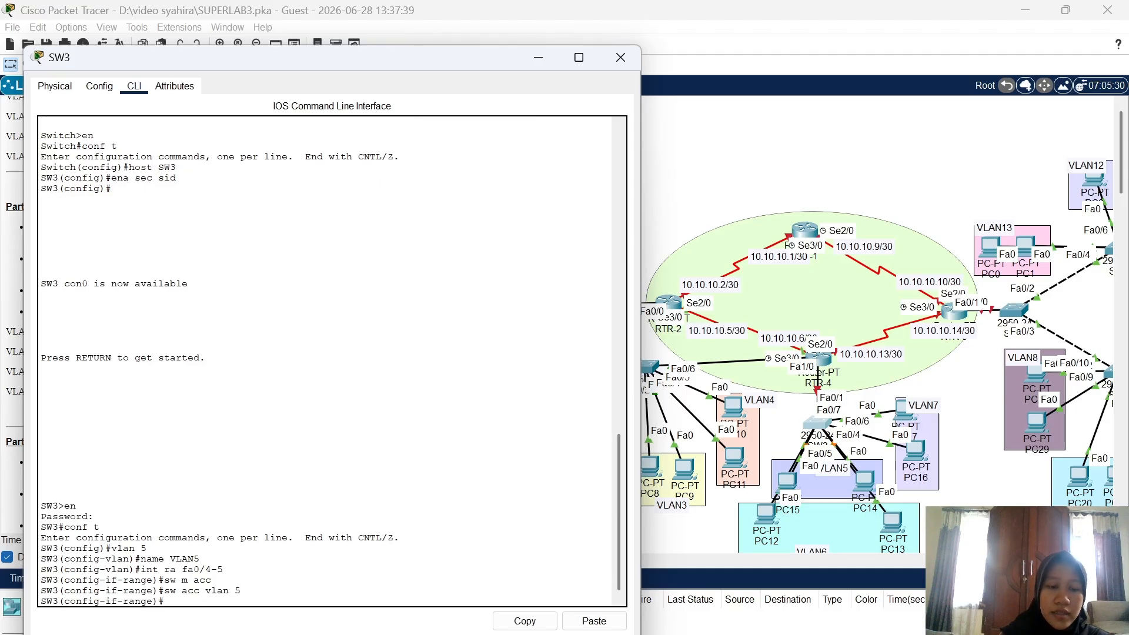
pyautogui.write('spa')
pyautogui.press('Tab')
pyautogui.write('p')
pyautogui.press('Tab')
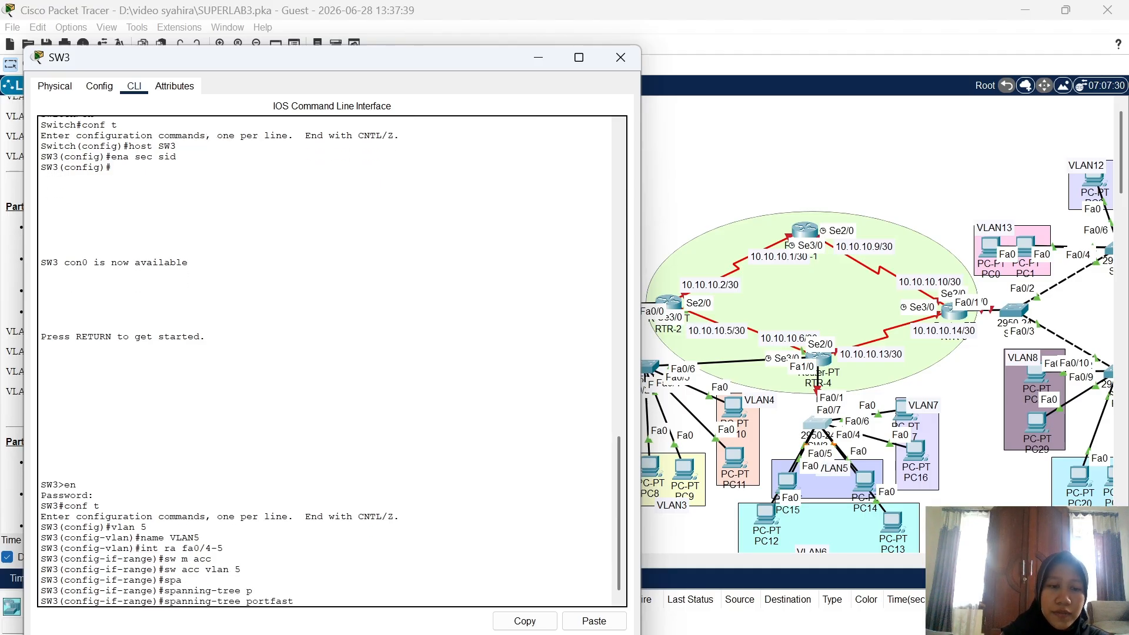
pyautogui.press('Return')
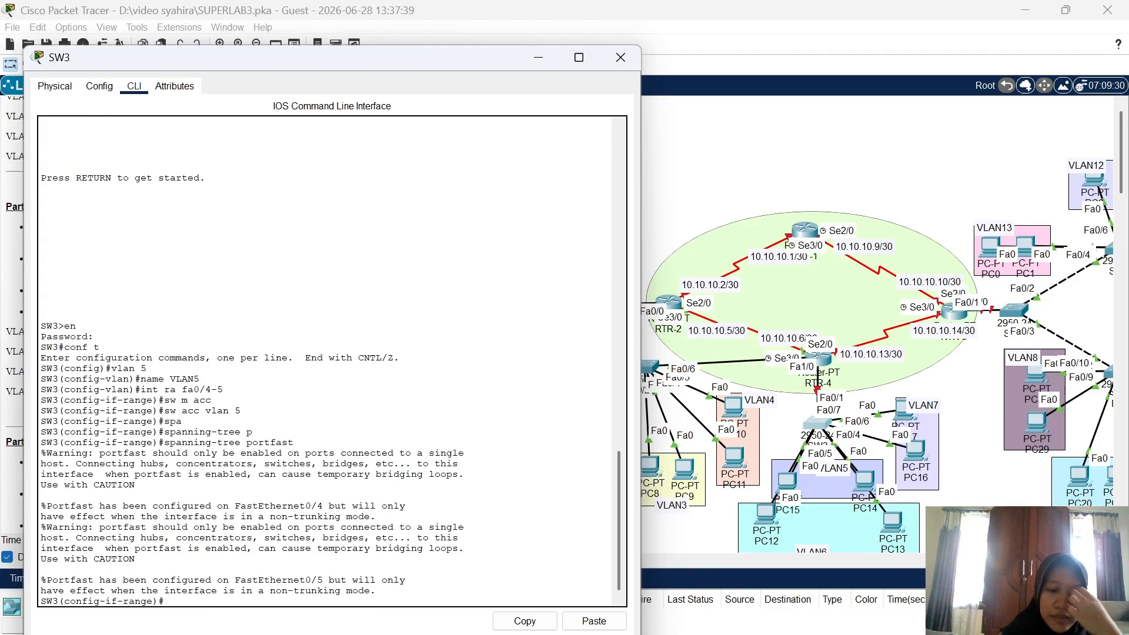
# Create VLAN 6 named VLAN6 on SW3
pyautogui.write('vlan')
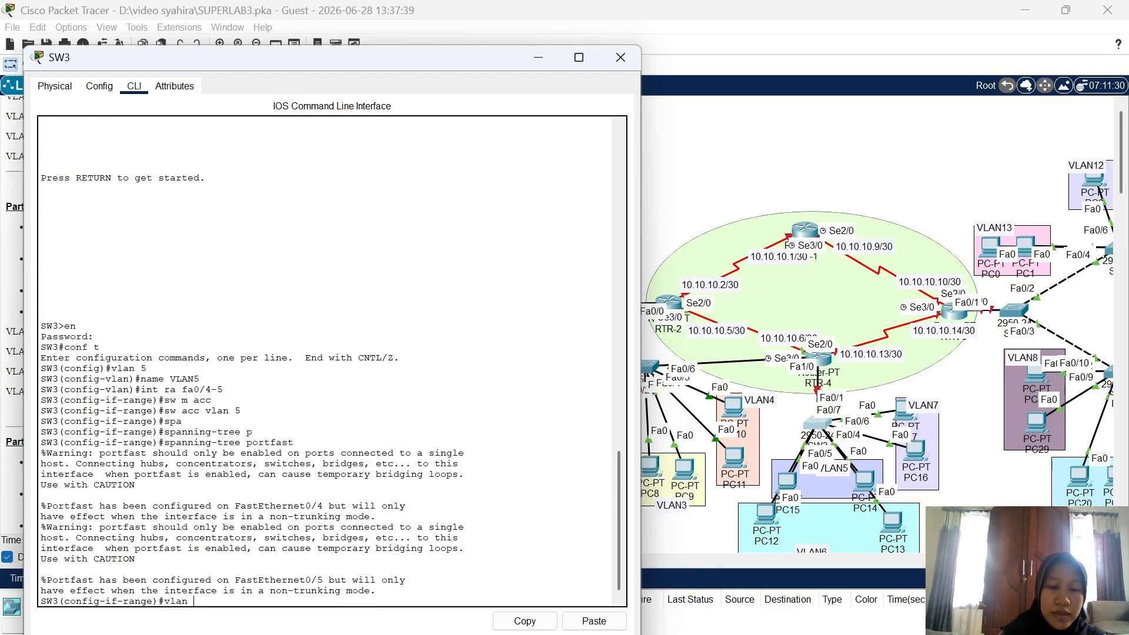
pyautogui.write(' 6')
pyautogui.press('Return')
pyautogui.write('nfig-vlan)#na')
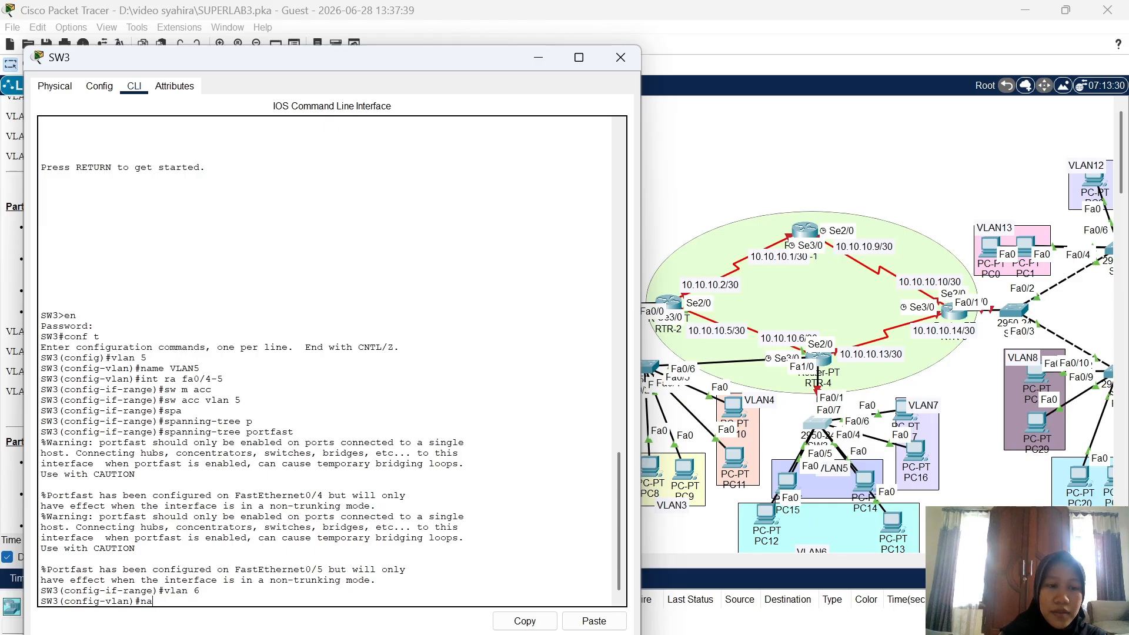
pyautogui.write('me VLA')
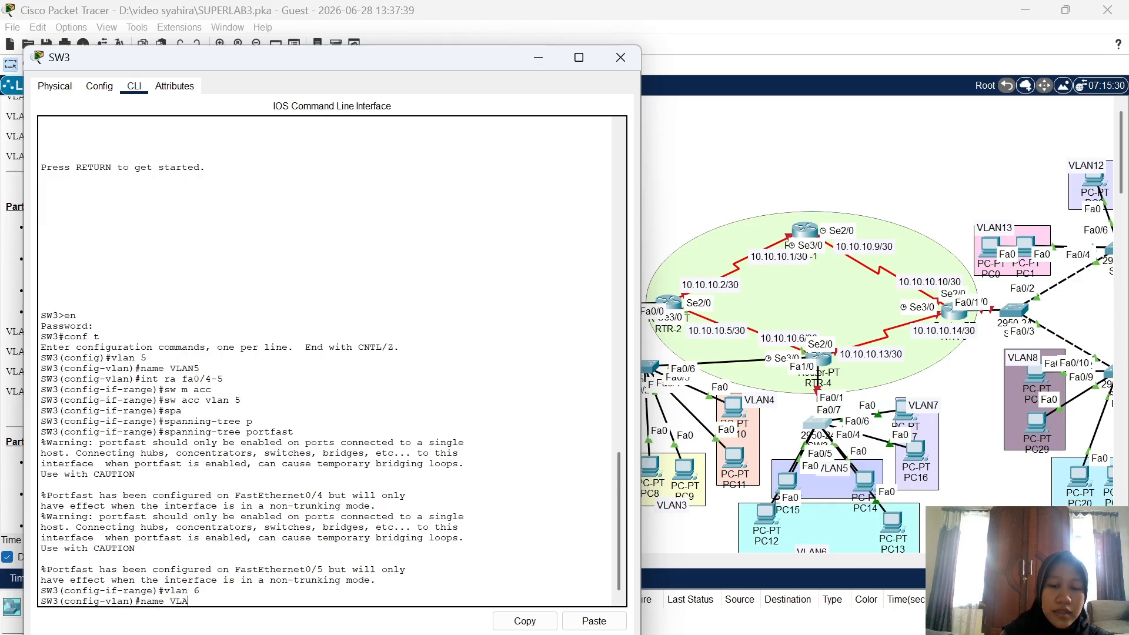
pyautogui.write('N6')
pyautogui.press('Return')
# Make Fa0/2–3 access ports in VLAN 6 with spanning-tree portfast enabled
pyautogui.write('ig-vlan)#i')
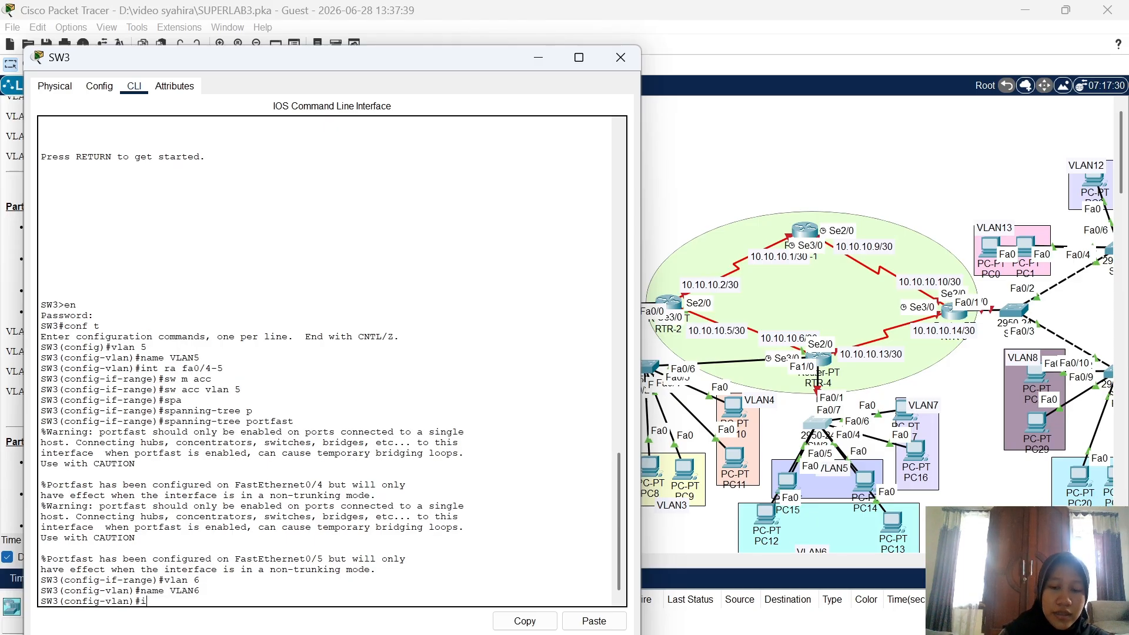
pyautogui.write('nt ra fa0/2-3')
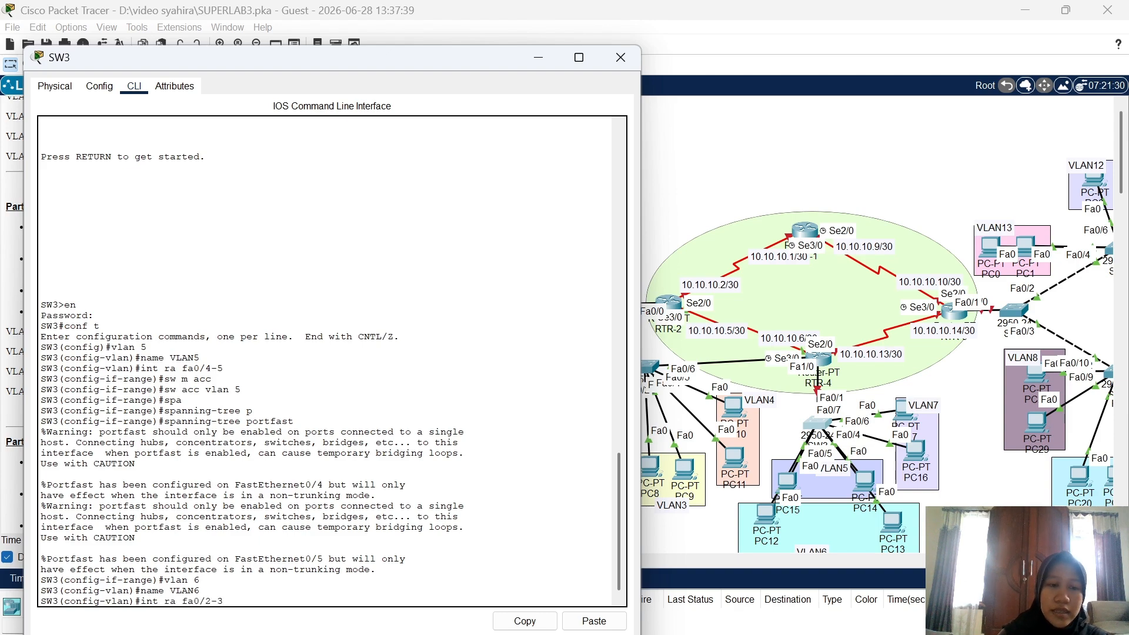
pyautogui.press('Return')
pyautogui.write('sw m acc')
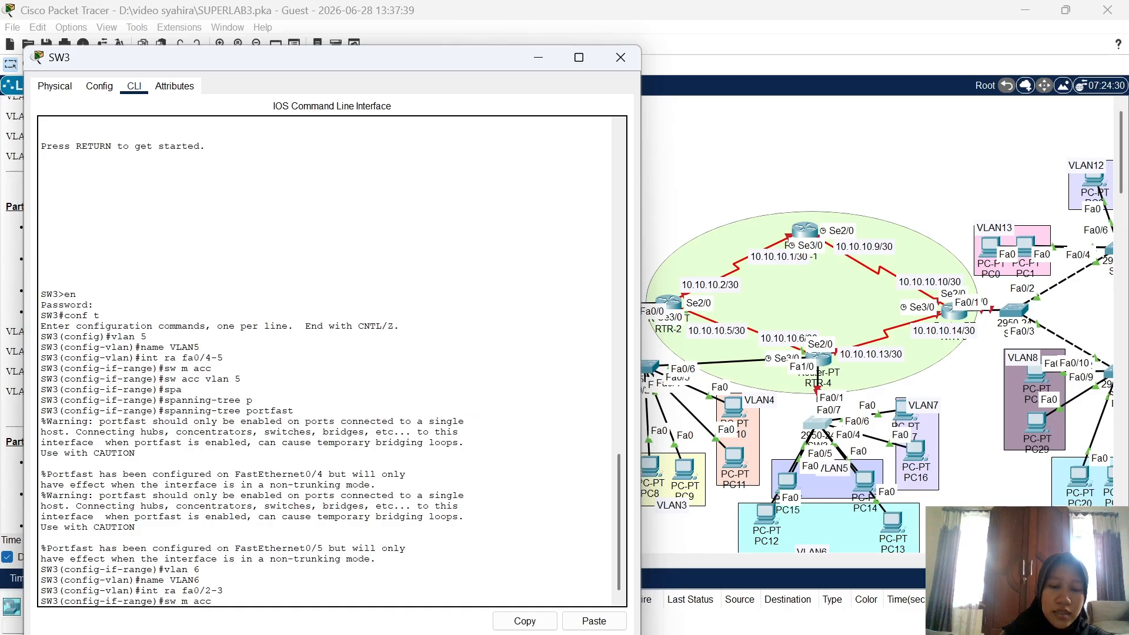
pyautogui.press('Return')
pyautogui.write('sw')
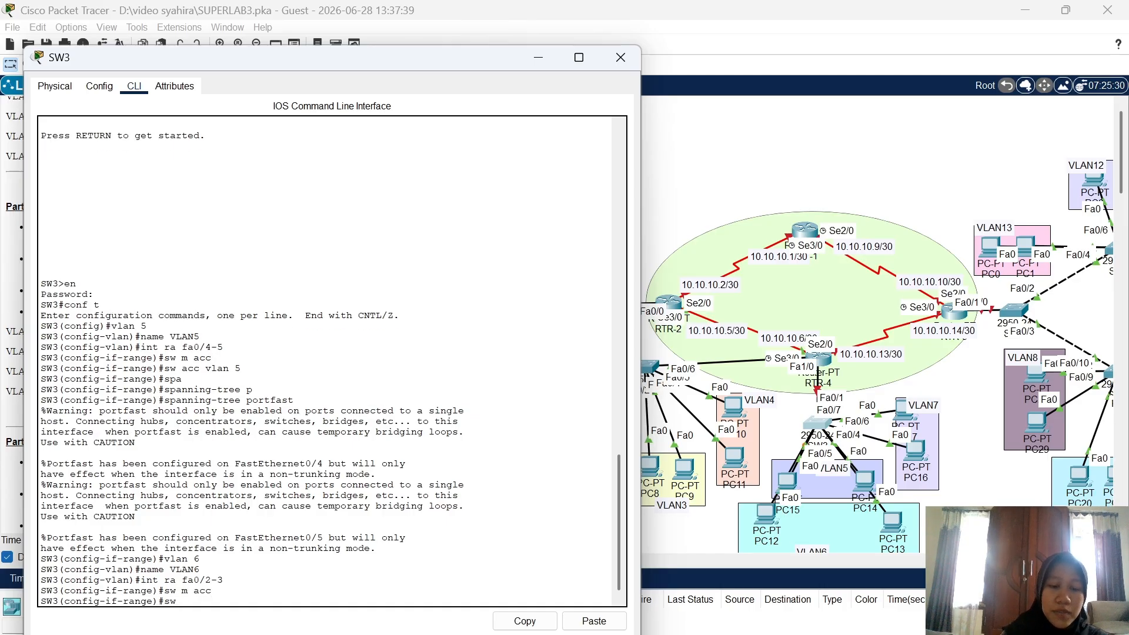
pyautogui.write(' acc vlan')
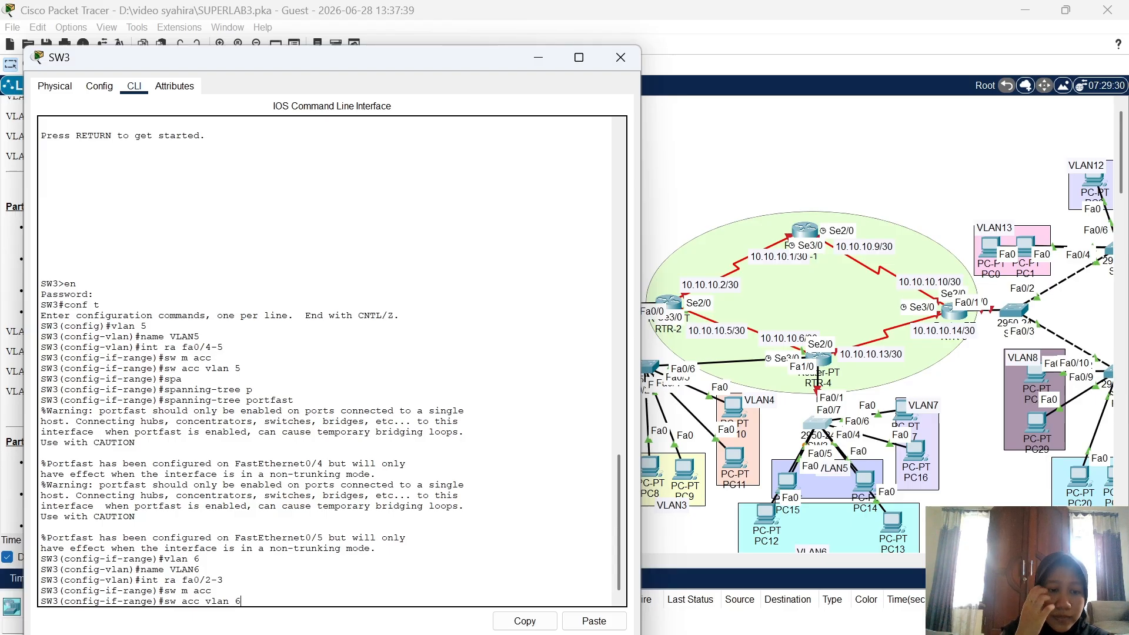
pyautogui.write(' 6')
pyautogui.press('Return')
pyautogui.write('span')
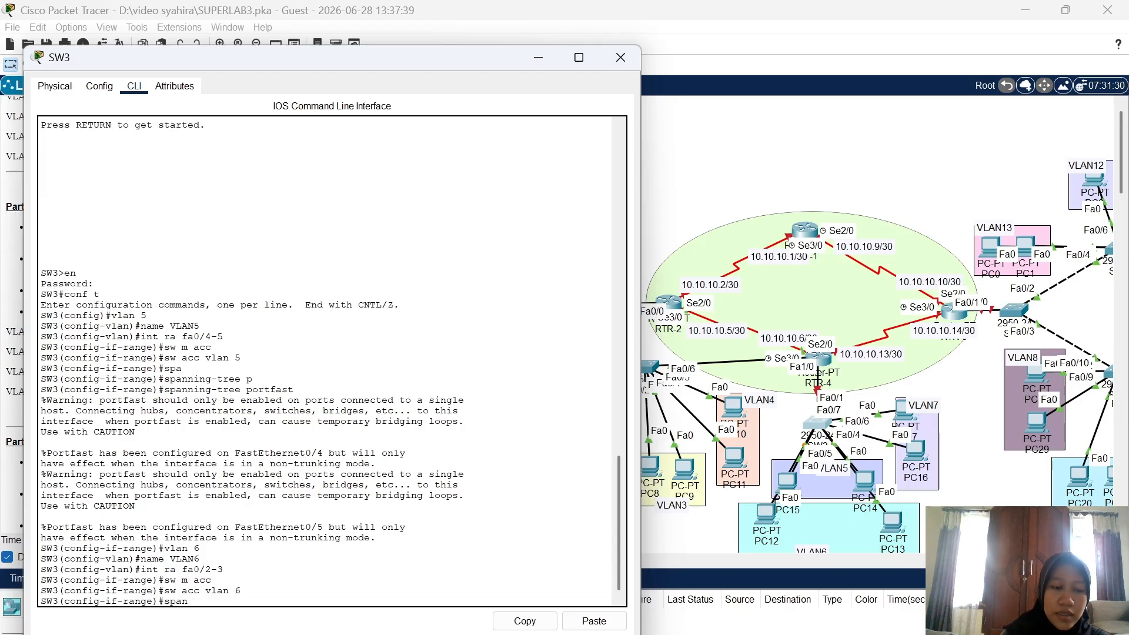
pyautogui.press('Tab')
pyautogui.write('p')
pyautogui.press('Tab')
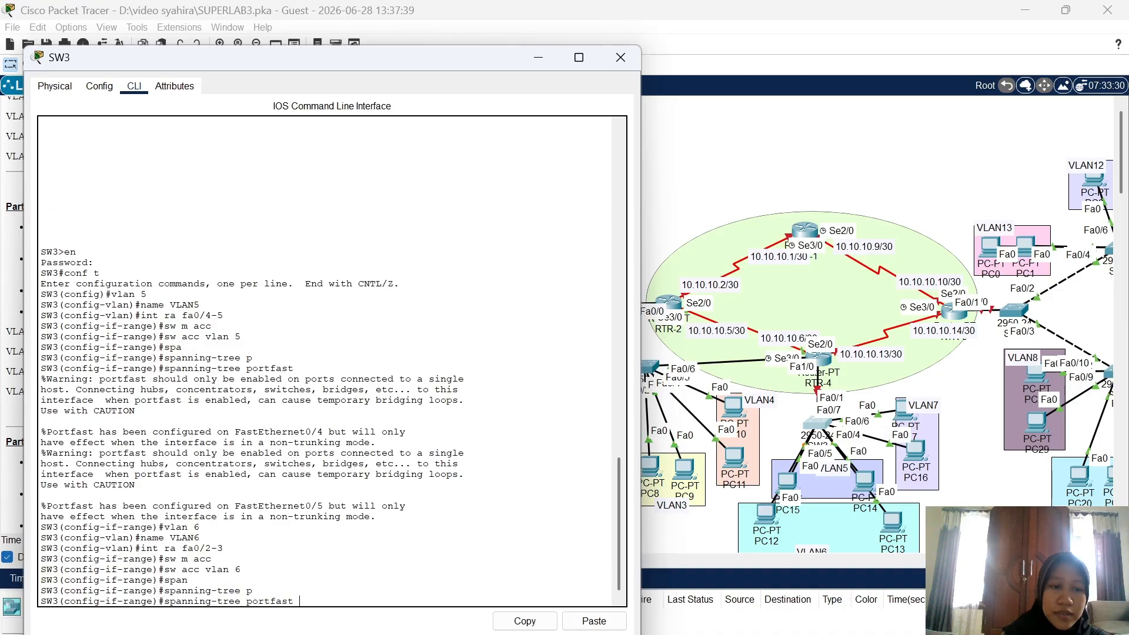
pyautogui.press('Return')
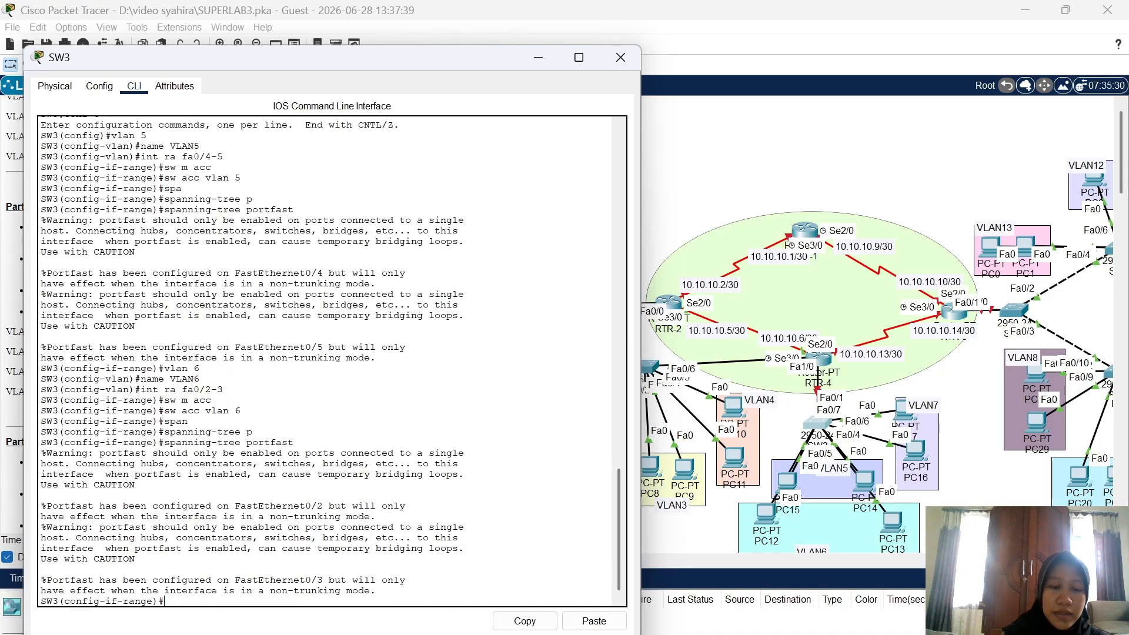
# Create VLAN 7 named VLAN7 on SW3
pyautogui.write('vlan 7')
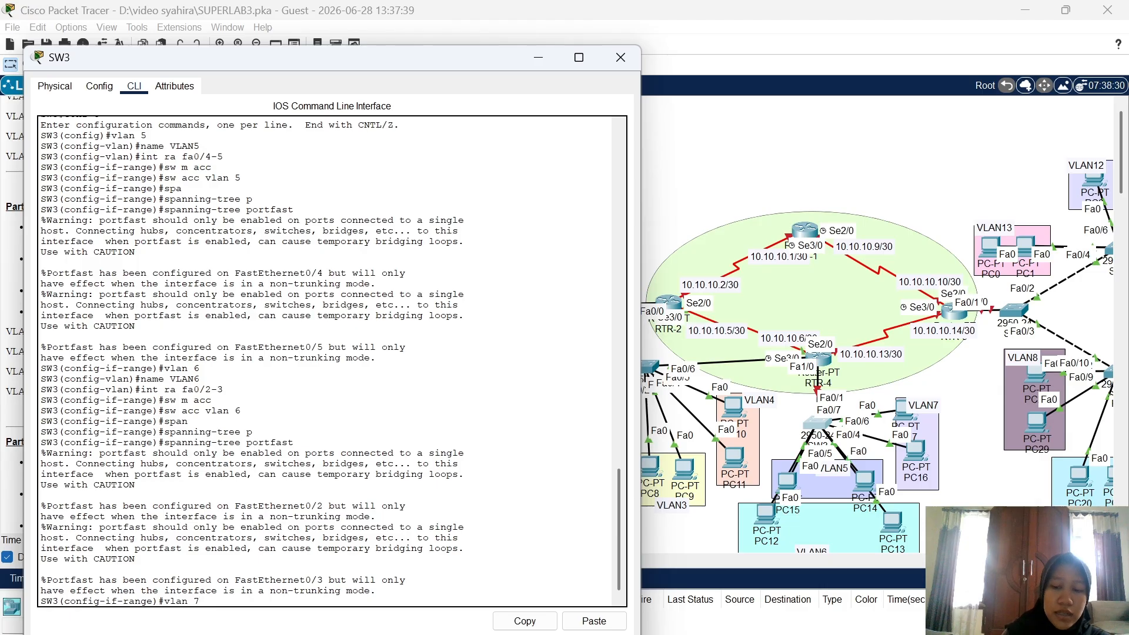
pyautogui.press('Return')
pyautogui.write('name')
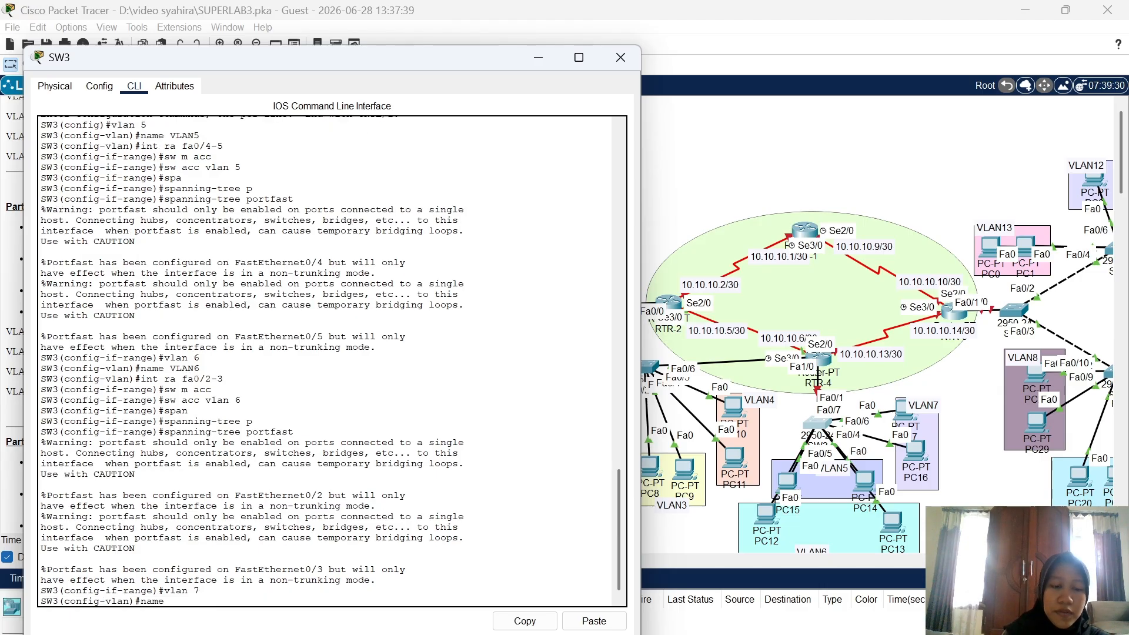
pyautogui.write(' VLAN')
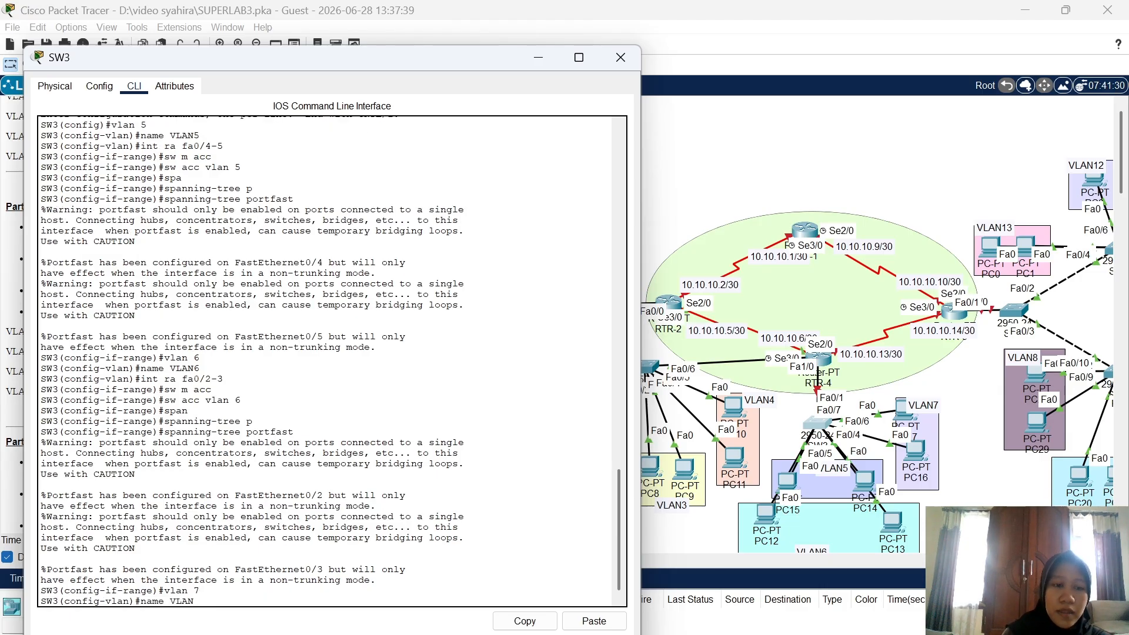
pyautogui.write('7')
pyautogui.press('Return')
# Make Fa0/6–7 access ports in VLAN 7 with spanning-tree portfast enabled
pyautogui.write('int')
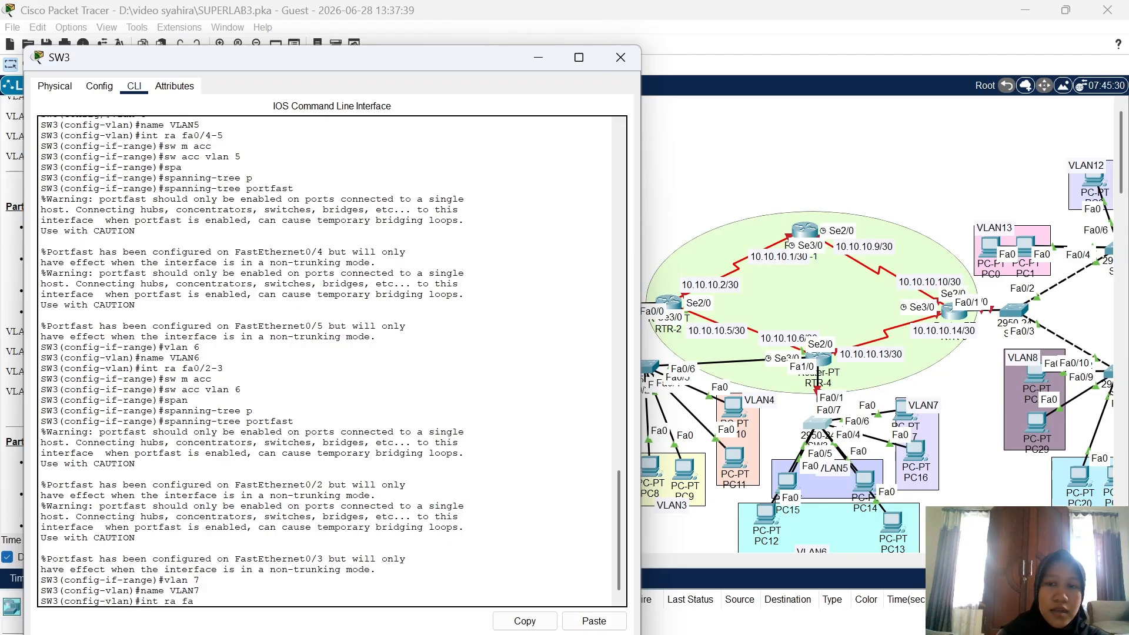
pyautogui.write(' ra fa')
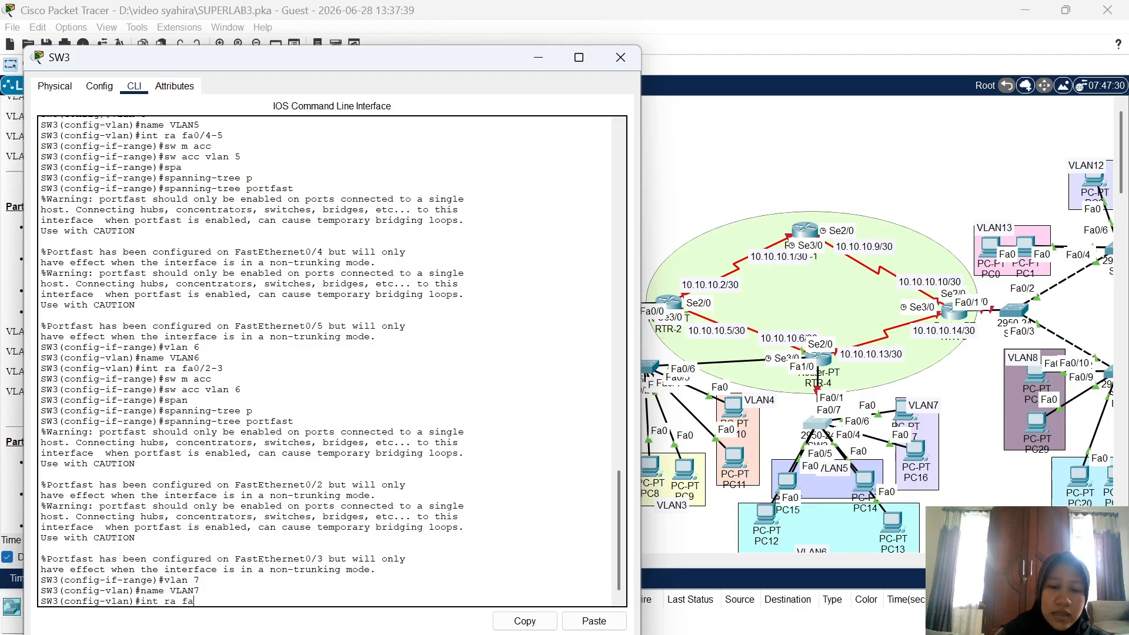
pyautogui.write('0/6-')
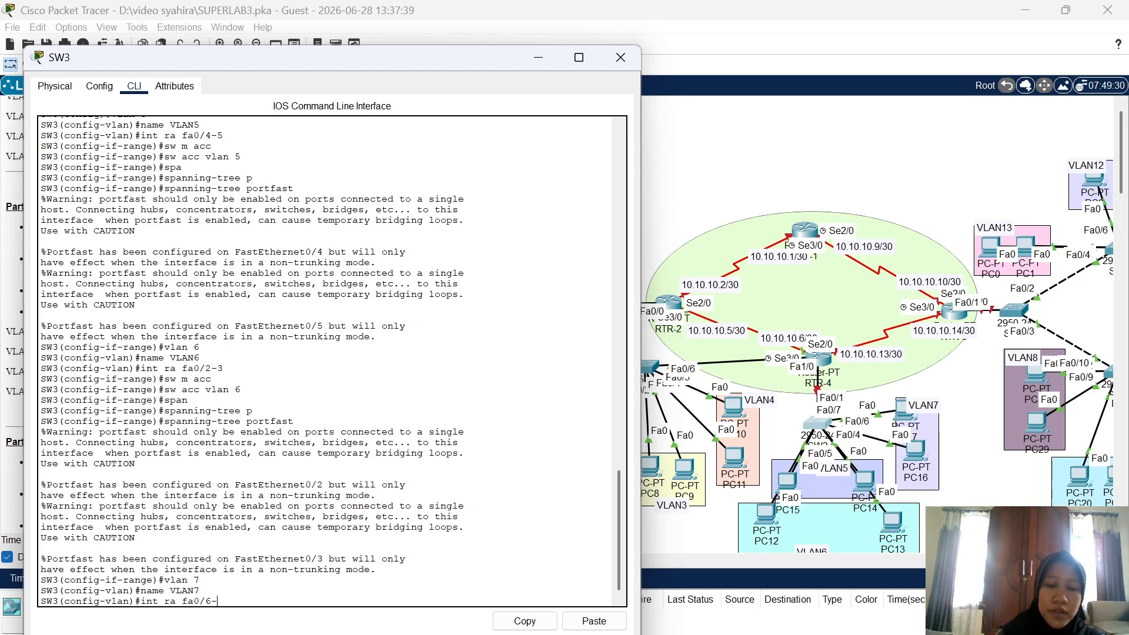
pyautogui.write('7')
pyautogui.press('Return')
pyautogui.write('se')
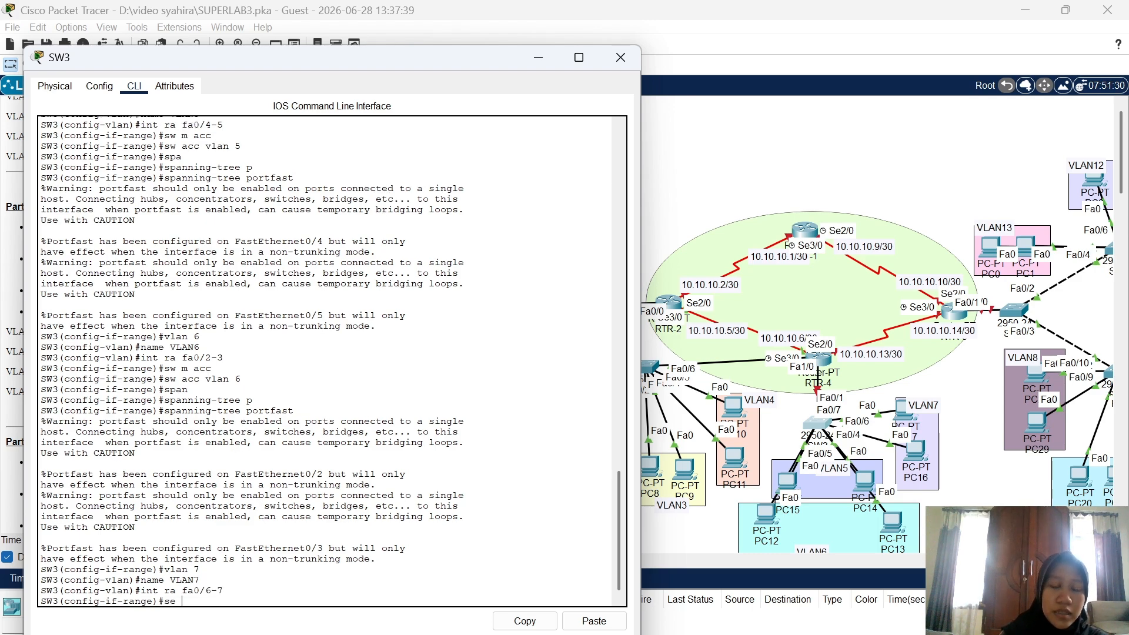
pyautogui.write(' m acc')
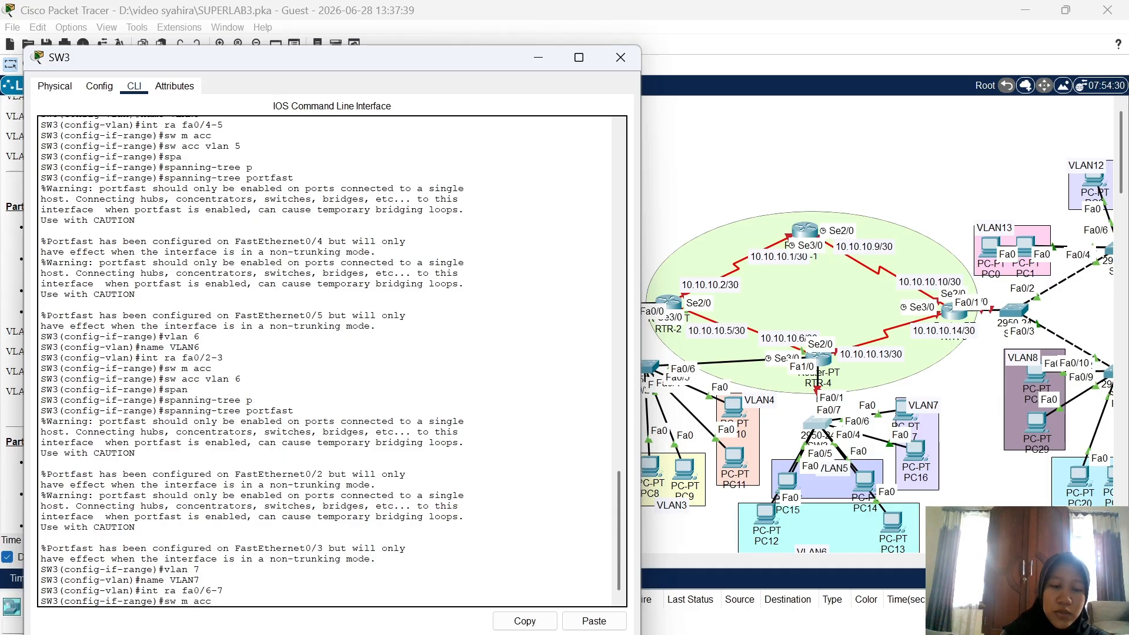
pyautogui.press('Return')
pyautogui.write('sw a')
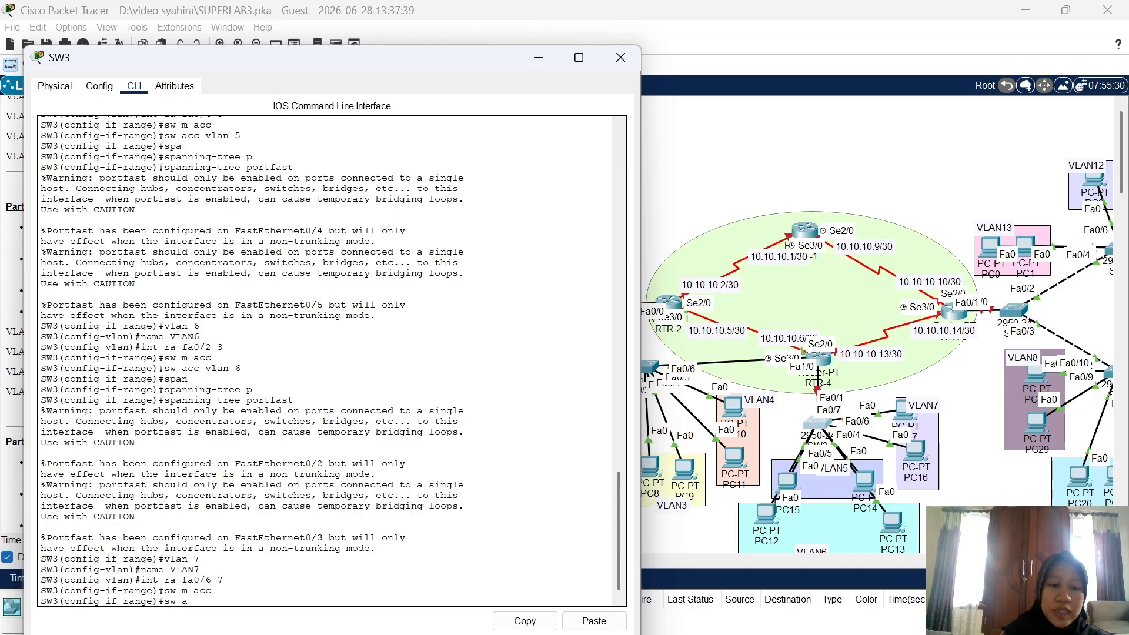
pyautogui.write('cc vlan')
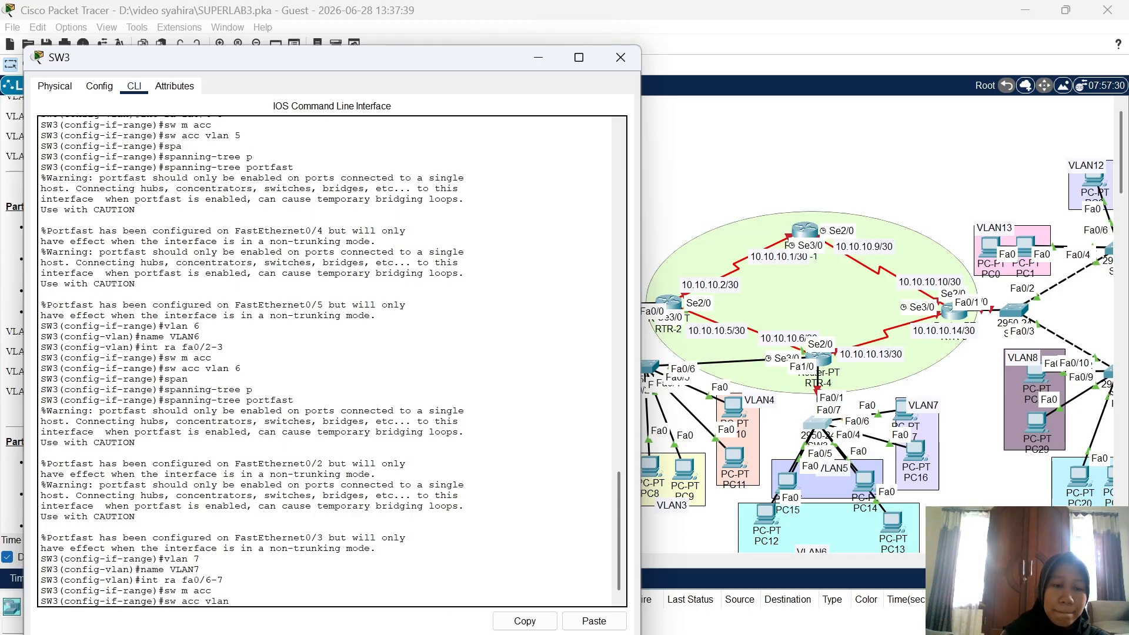
pyautogui.write(' 7')
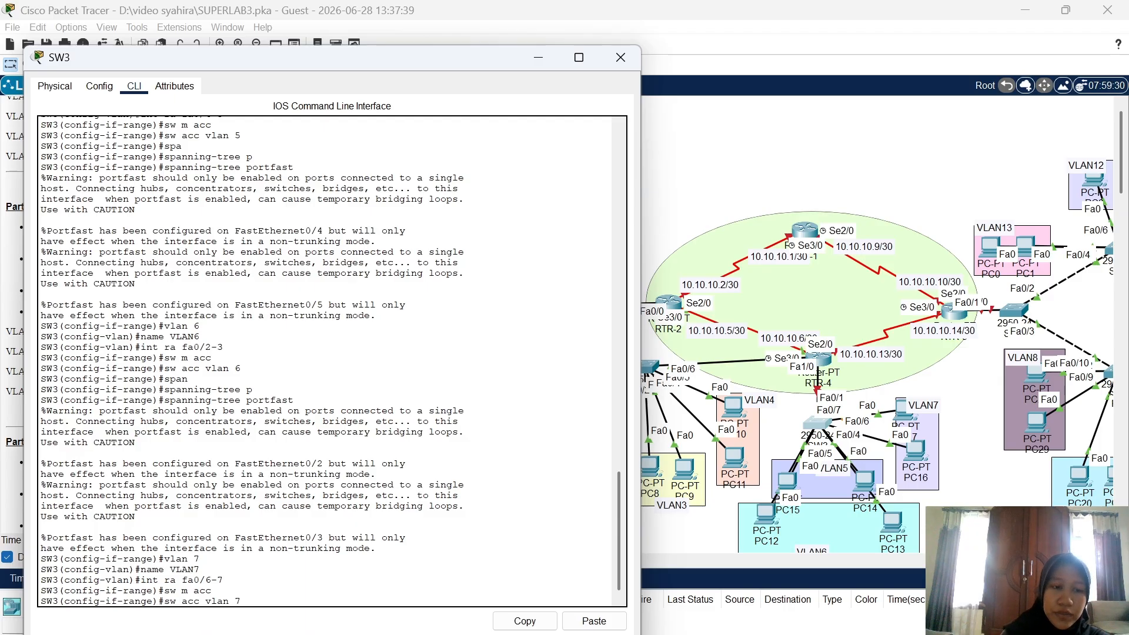
pyautogui.press('Return')
pyautogui.write('span')
pyautogui.press('Tab')
pyautogui.write('p')
pyautogui.press('Tab')
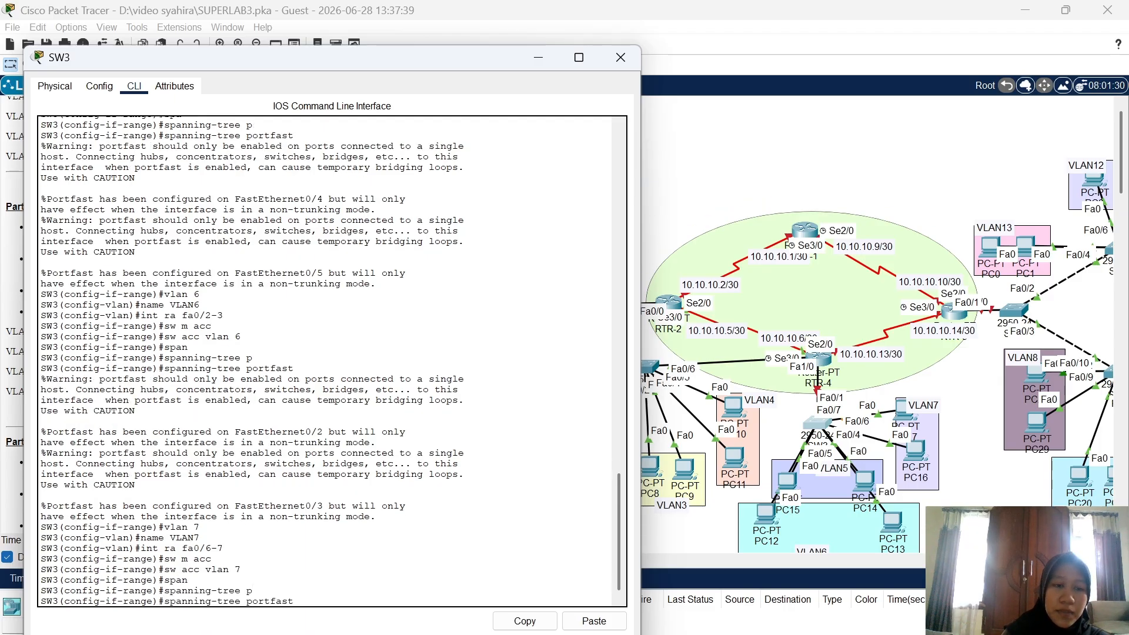
pyautogui.press('Return')
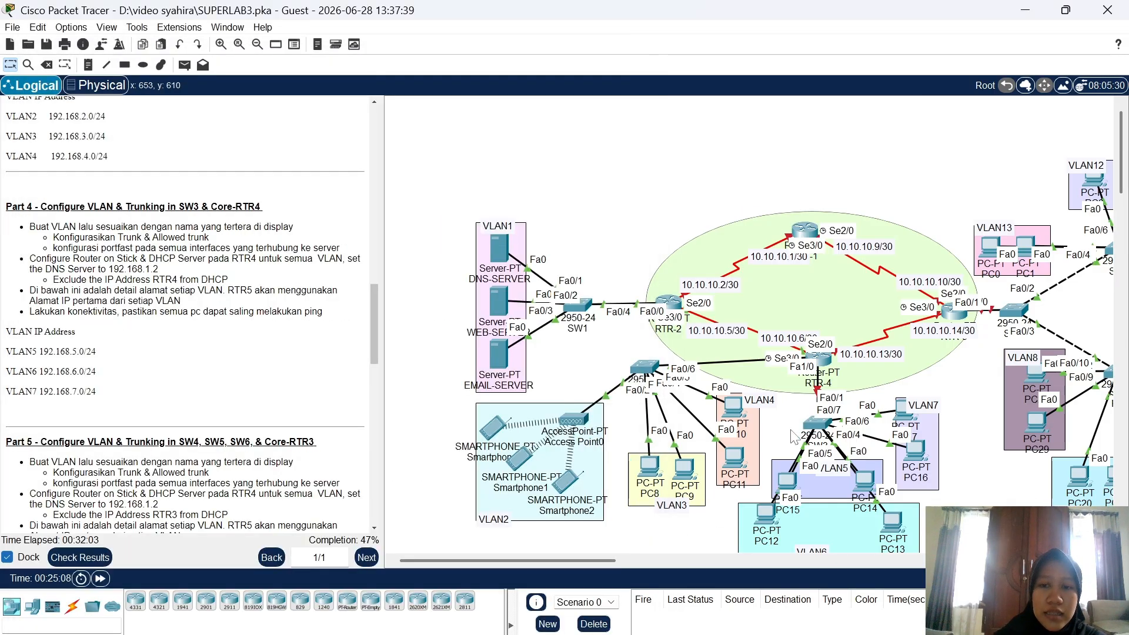
# Nudge router RTR-4 slightly higher inside the green oval of the topology
pyautogui.moveTo(817, 360)
pyautogui.mouseDown()
pyautogui.moveTo(818, 315)
pyautogui.moveTo(821, 377)
pyautogui.moveTo(822, 350)
pyautogui.mouseUp()
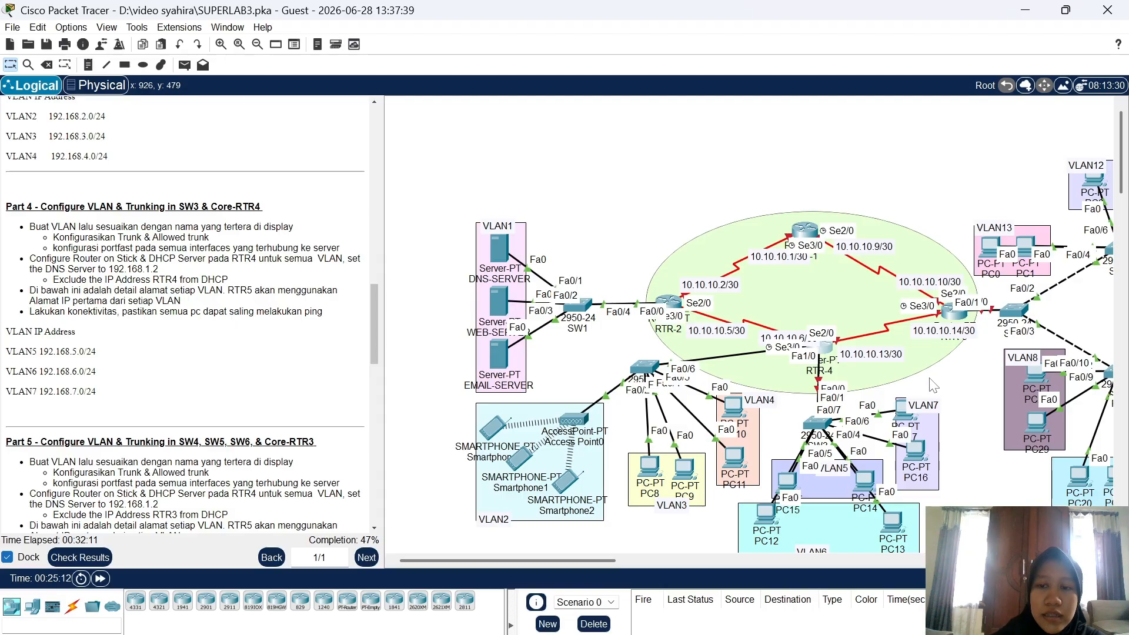
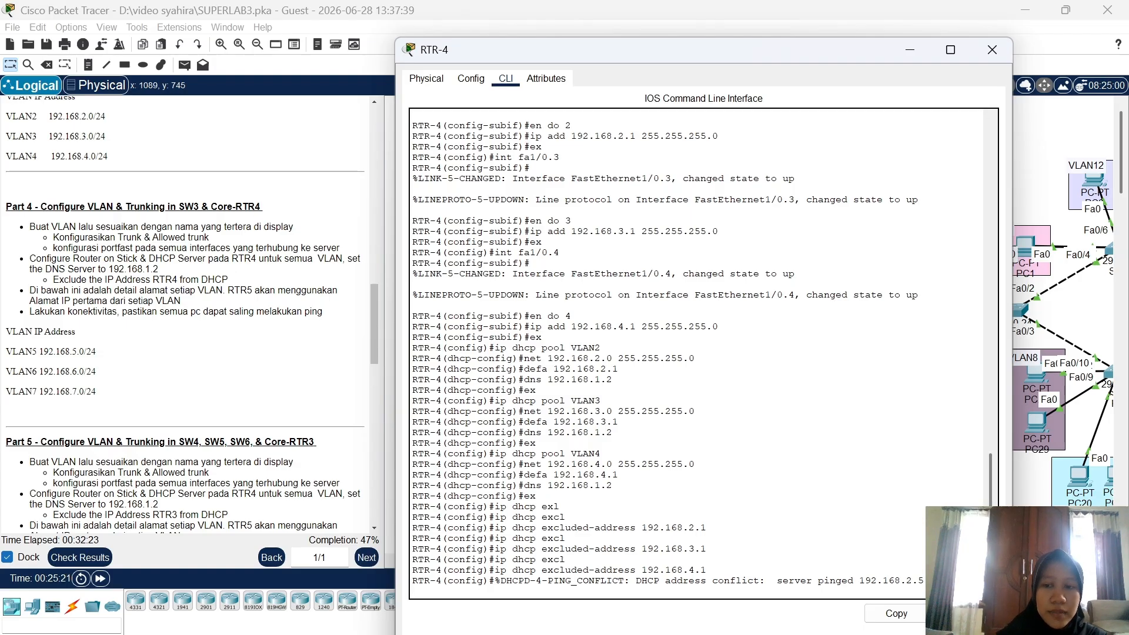
# On SW3, make Fa0/1 a trunk port that allows only VLANs 5-7
pyautogui.click(1026, 534)
pyautogui.click(814, 424)
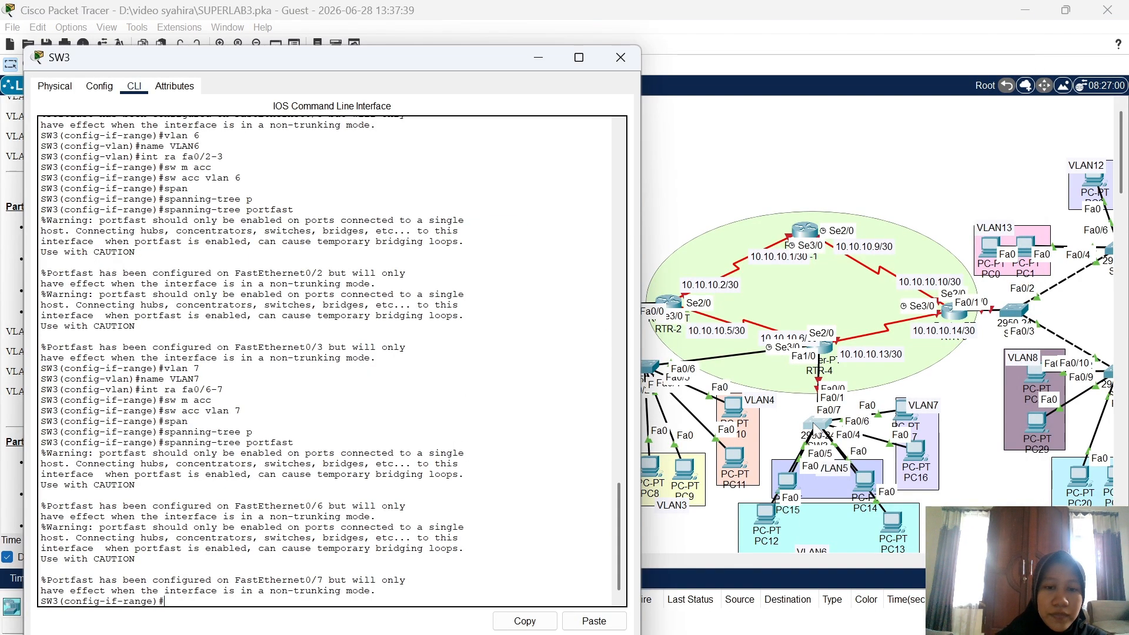
pyautogui.write('in')
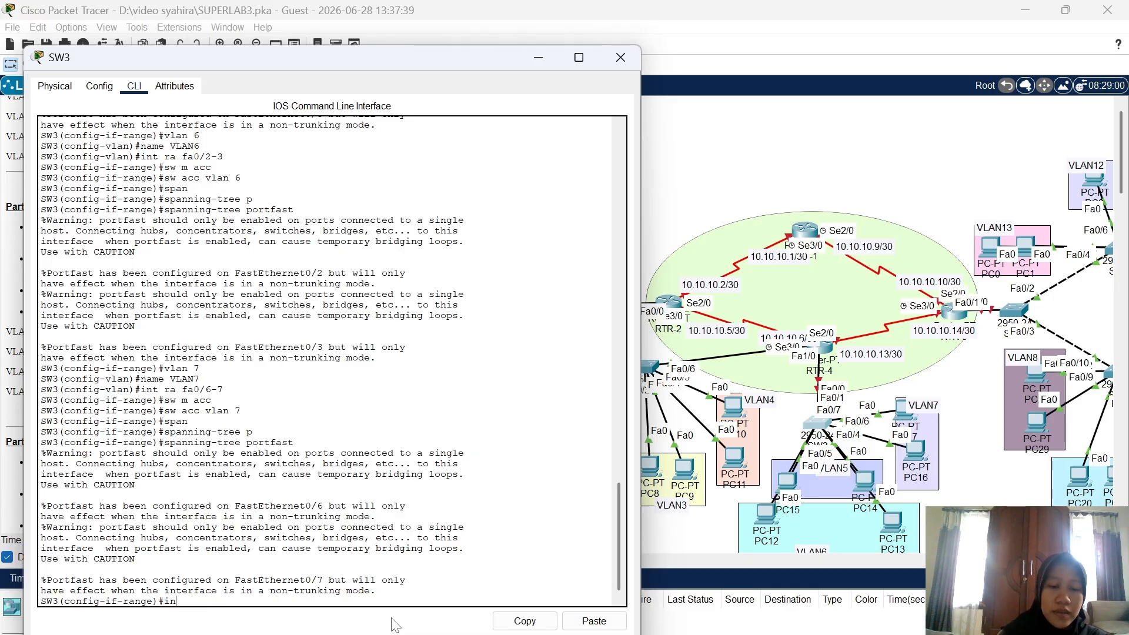
pyautogui.write('t fa0/1')
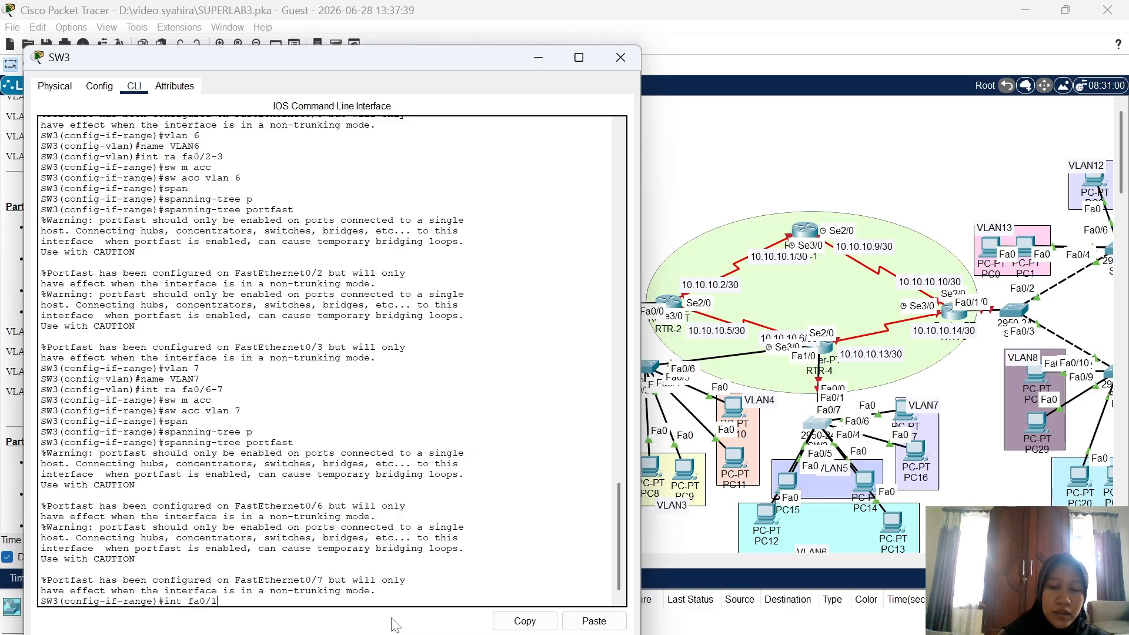
pyautogui.press('Return')
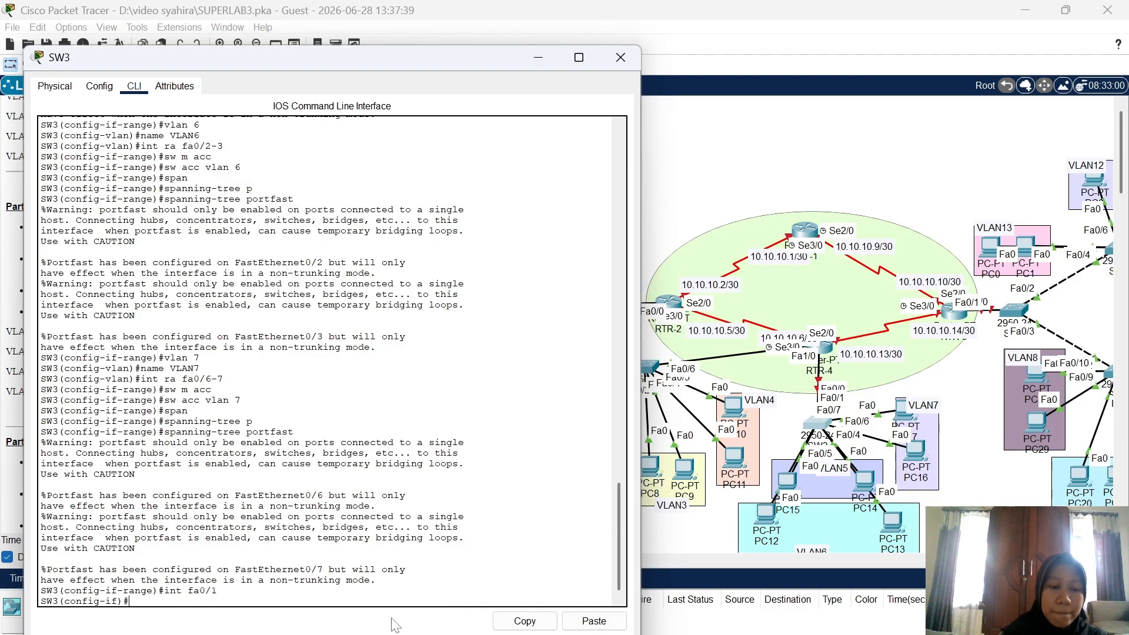
pyautogui.write('sw m tr')
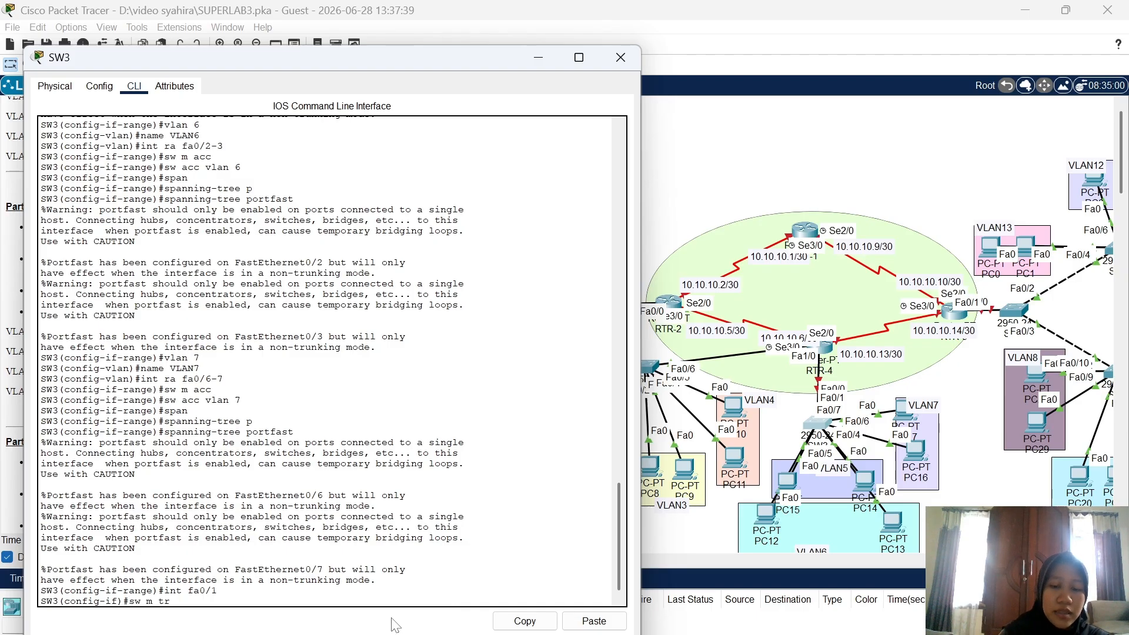
pyautogui.write('unk')
pyautogui.press('Return')
pyautogui.write('sw')
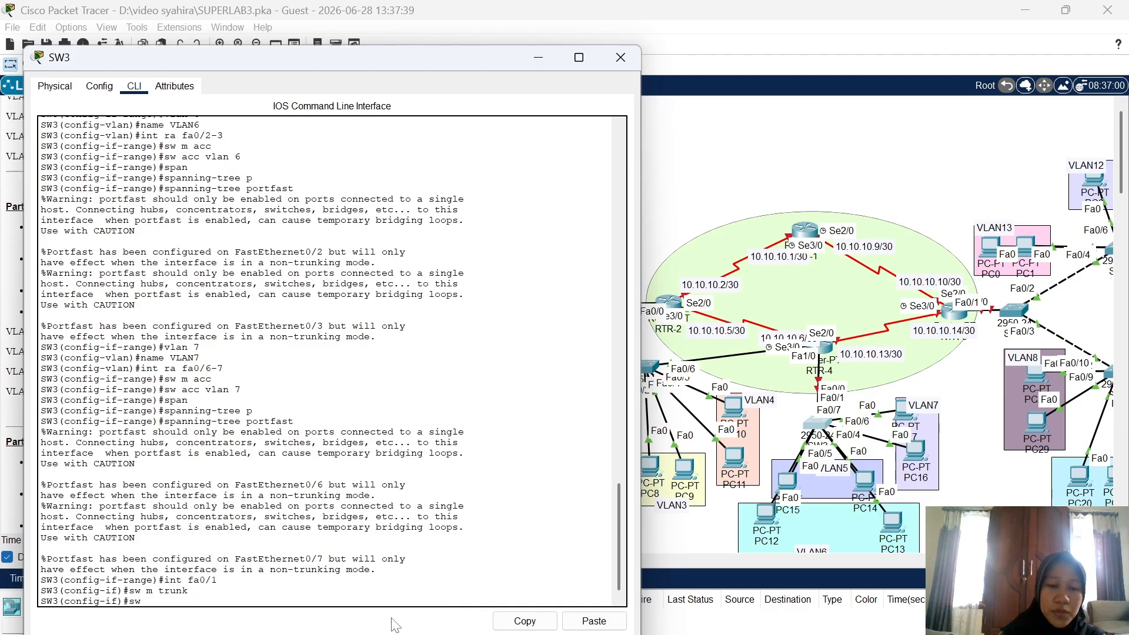
pyautogui.write(' trunk all')
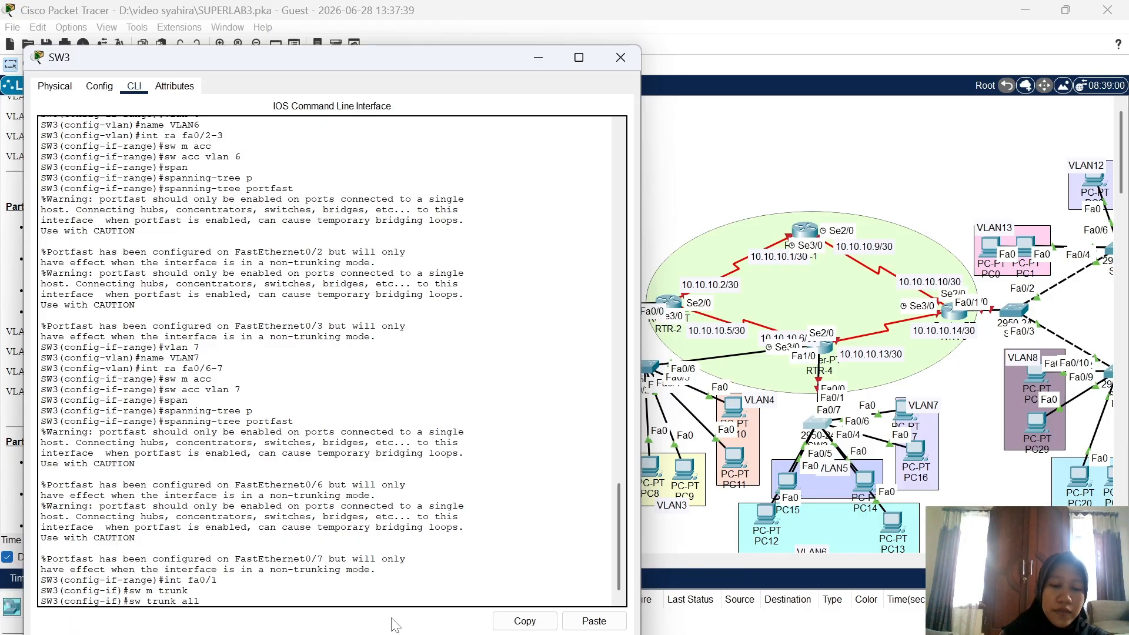
pyautogui.write(' vlan')
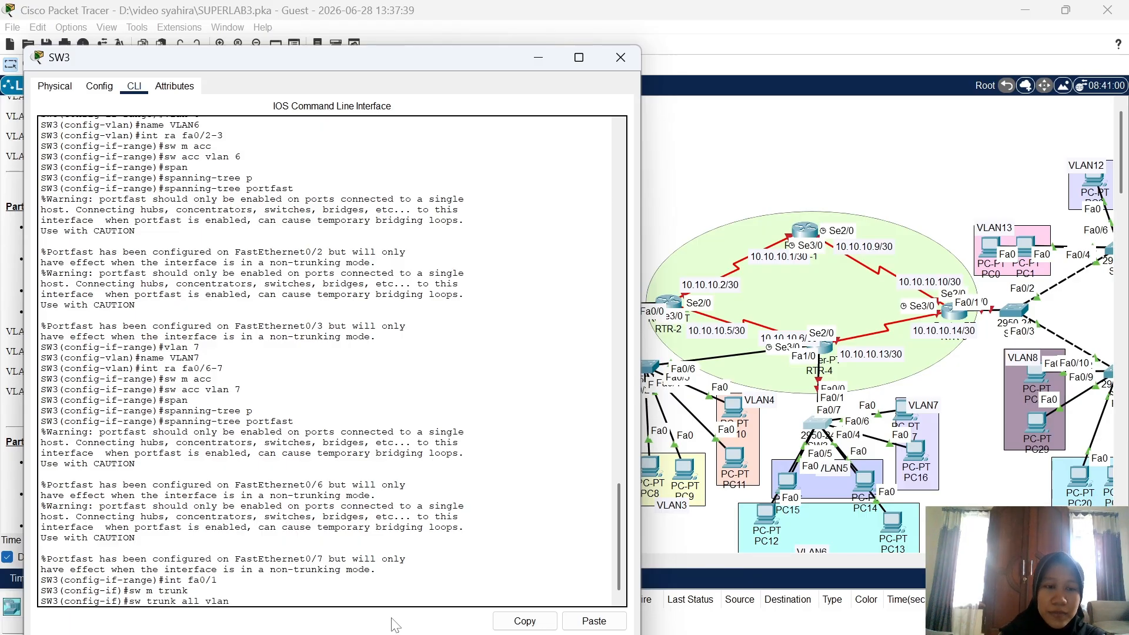
pyautogui.write('7')
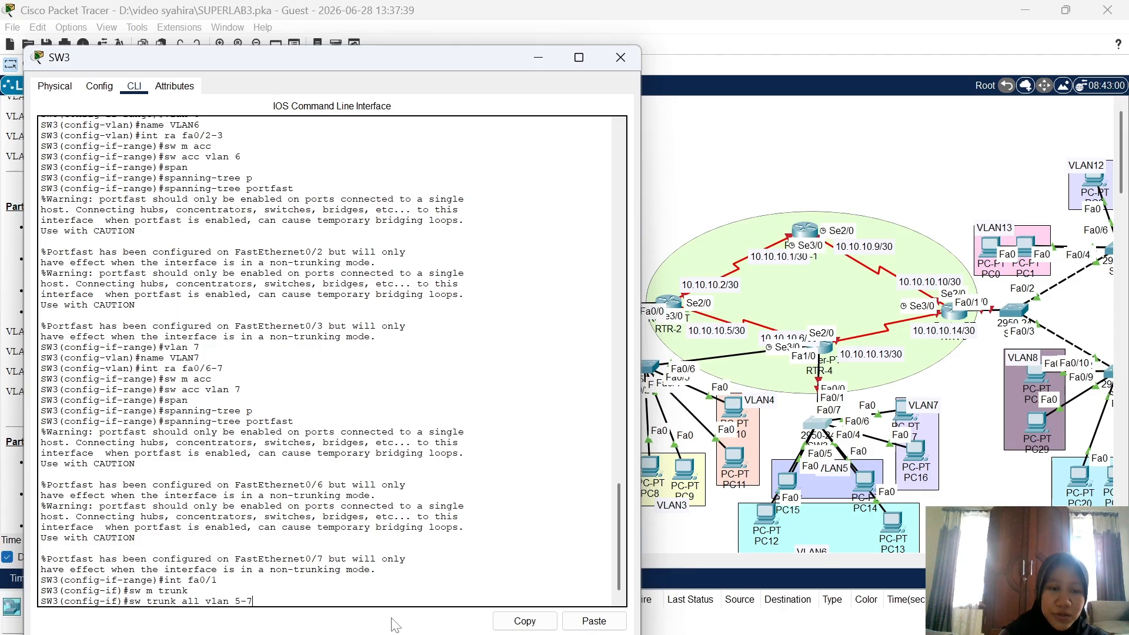
pyautogui.press('Return')
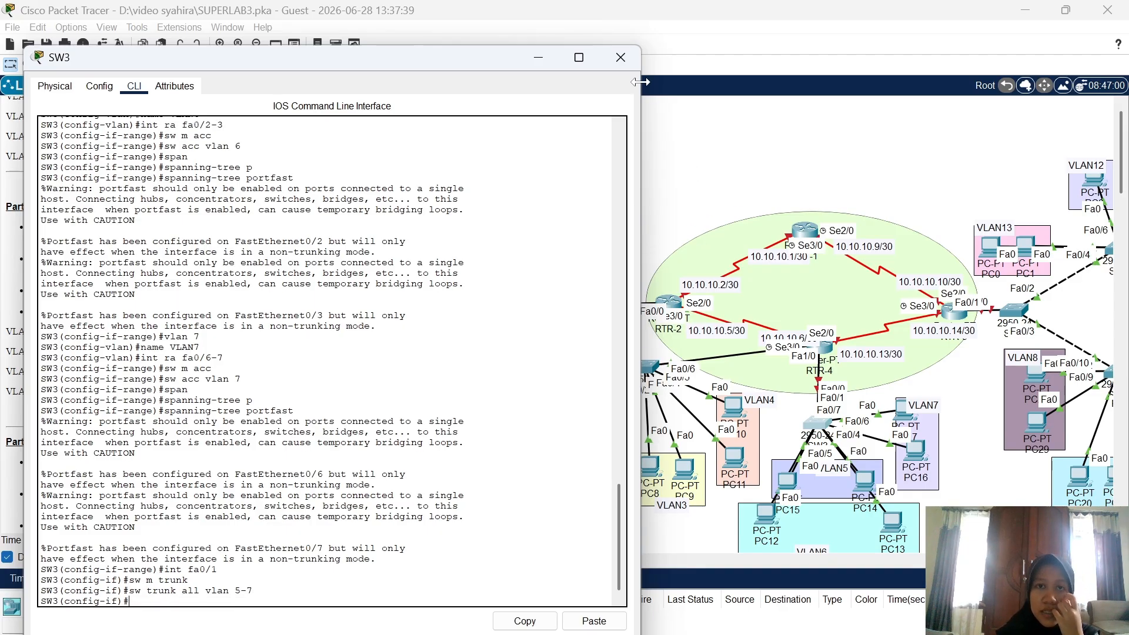
# Close SW3's window and open RTR-4's CLI, moved to the left of the topology
pyautogui.click(624, 58)
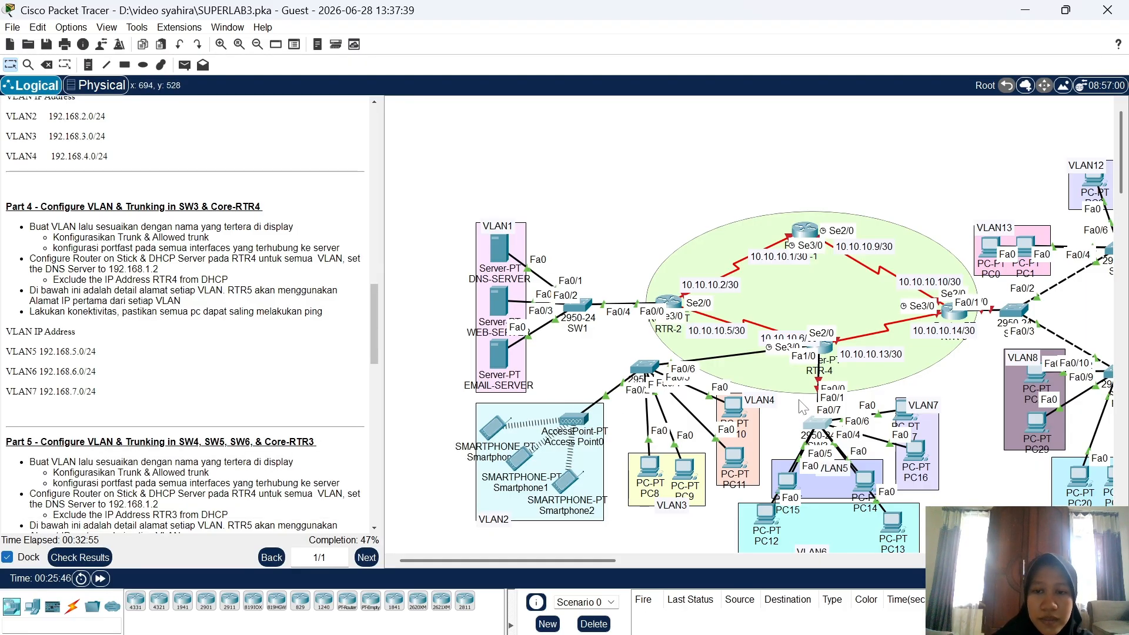
pyautogui.click(826, 353)
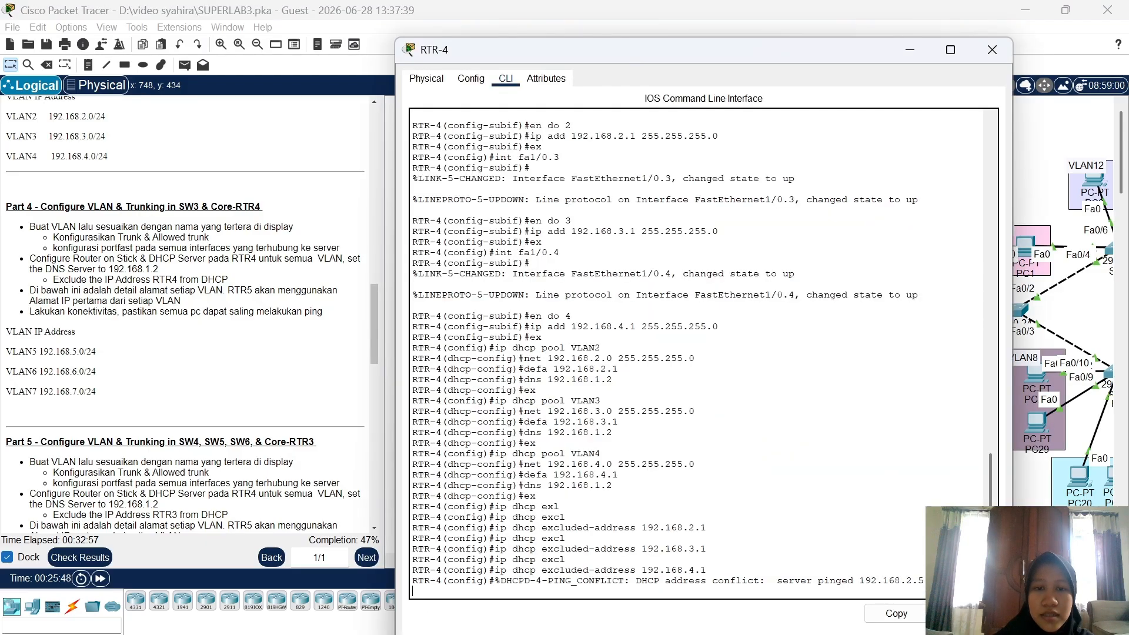
pyautogui.moveTo(739, 55); pyautogui.dragTo(337, 62)
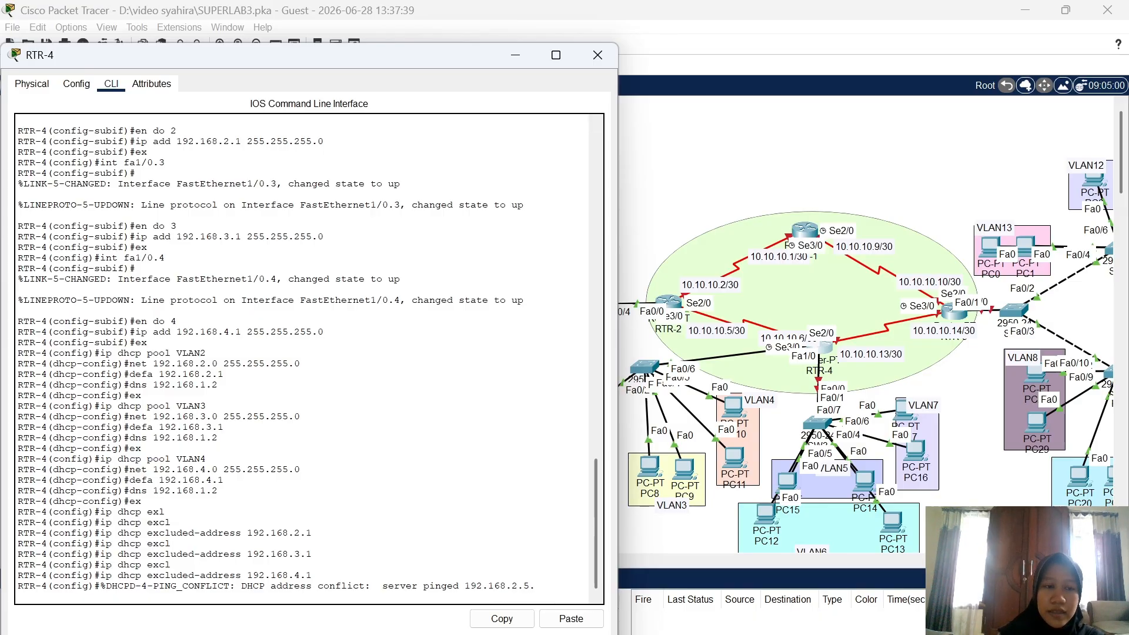
# Enable RTR-4's FastEthernet0/0 with no shutdown
pyautogui.write('e')
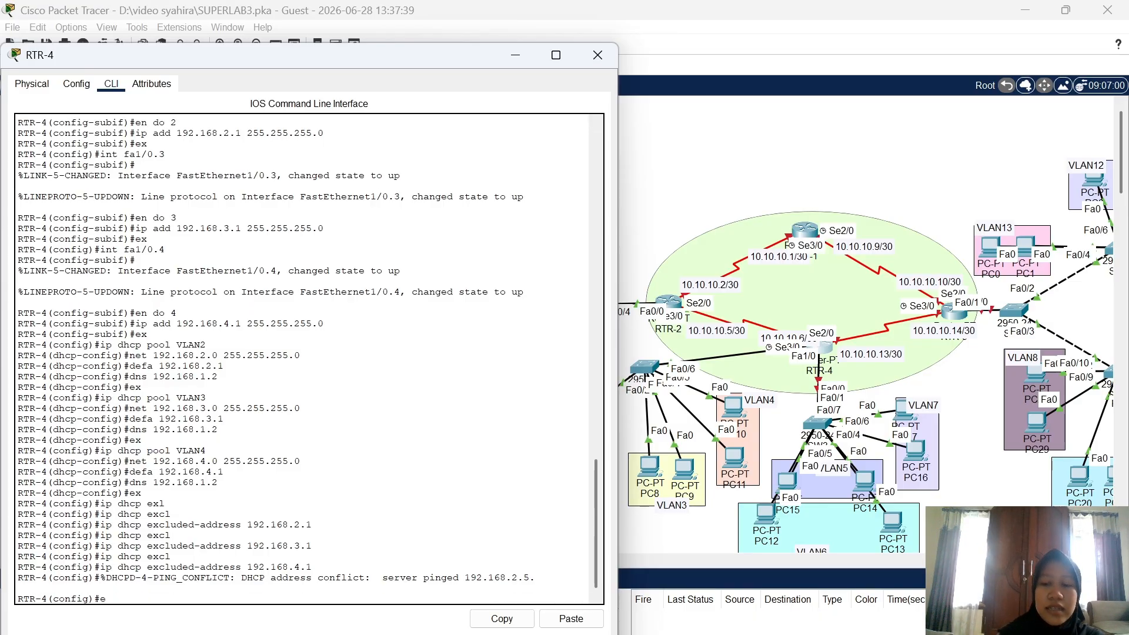
pyautogui.press('BackSpace')
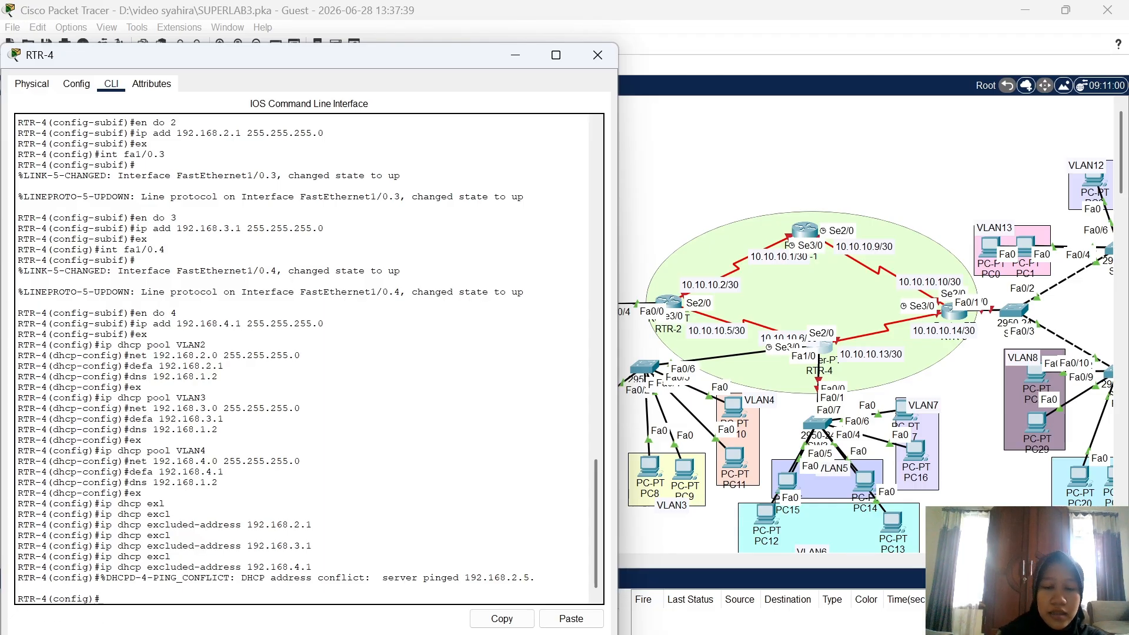
pyautogui.write('int fa0')
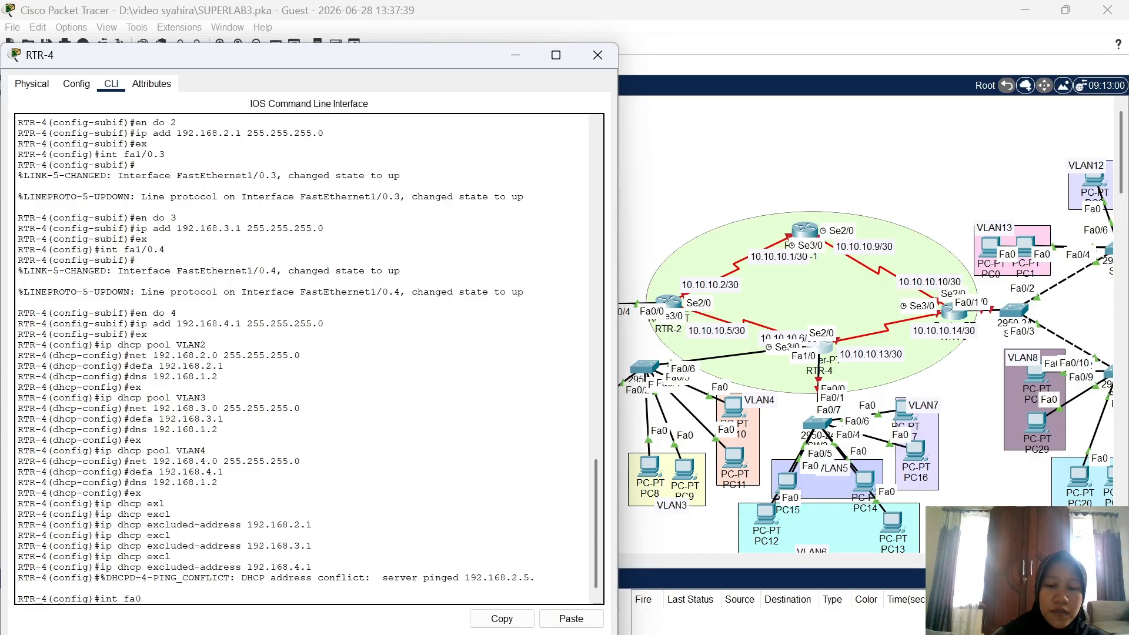
pyautogui.write('/0')
pyautogui.press('Return')
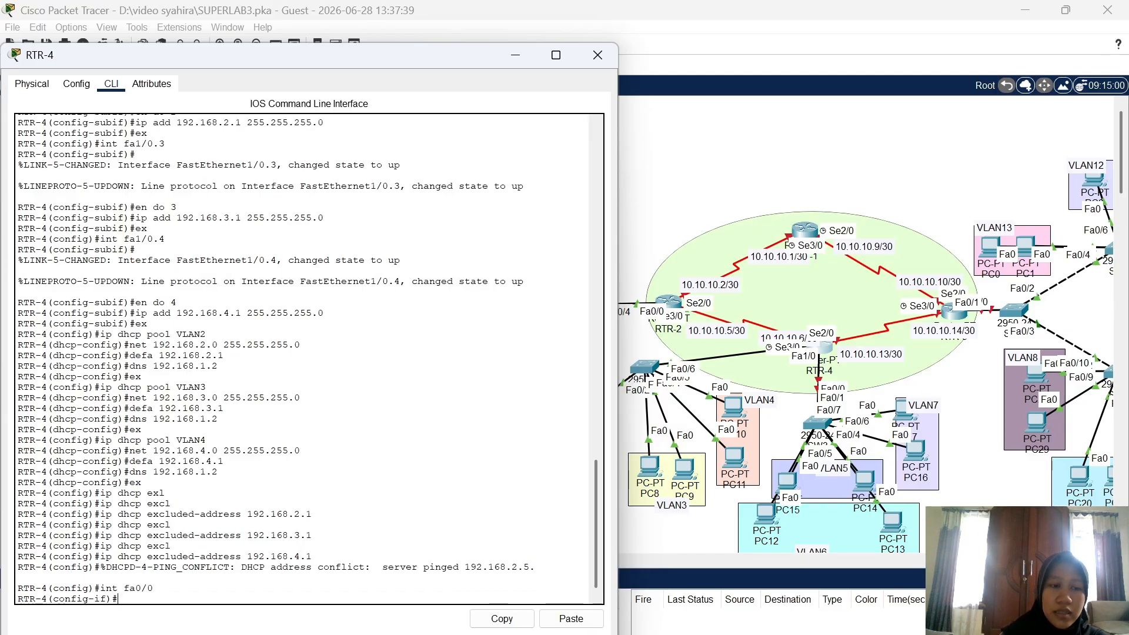
pyautogui.write('no shu')
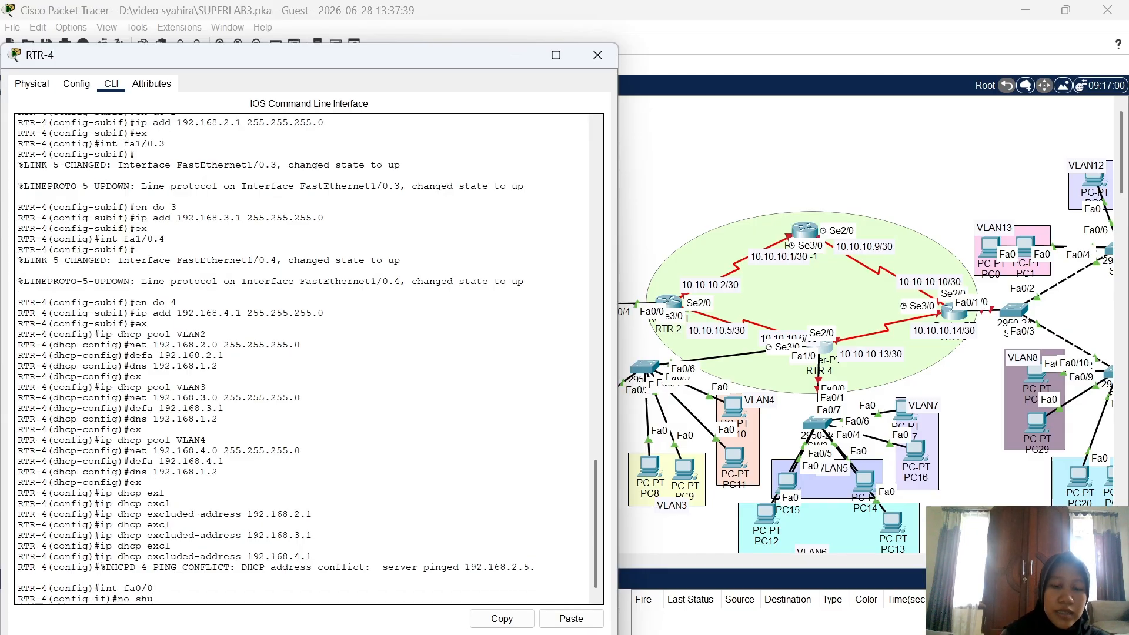
pyautogui.press('Return')
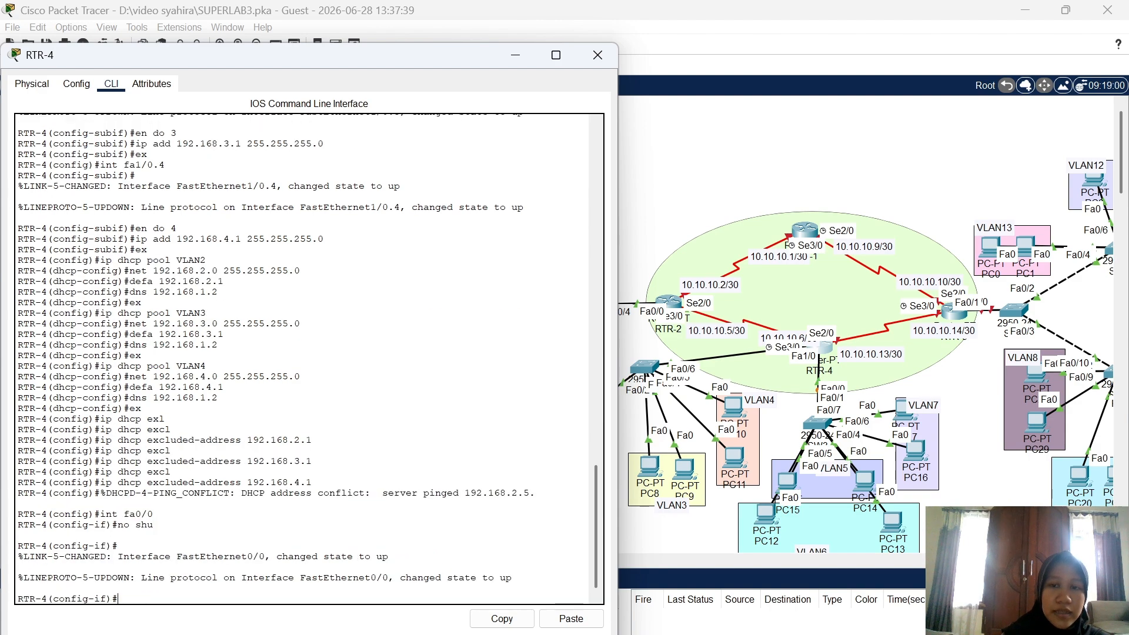
# Create subinterface Fa0/0.5 with dot1Q VLAN 5 and enter its 192.168.5.1 address
pyautogui.write('int fa')
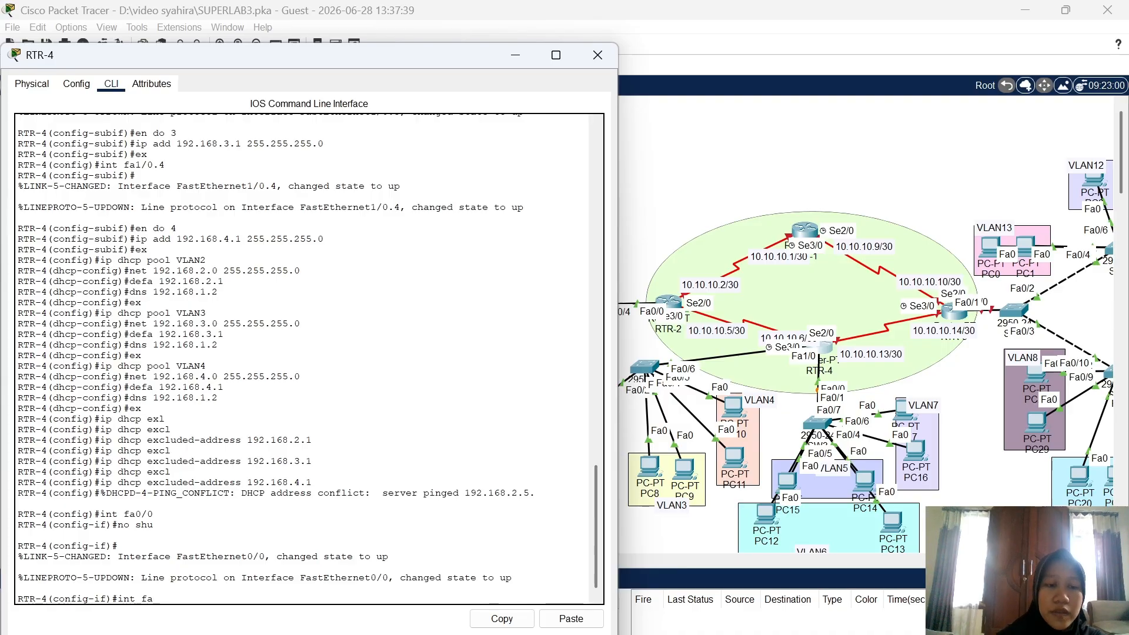
pyautogui.write('0')
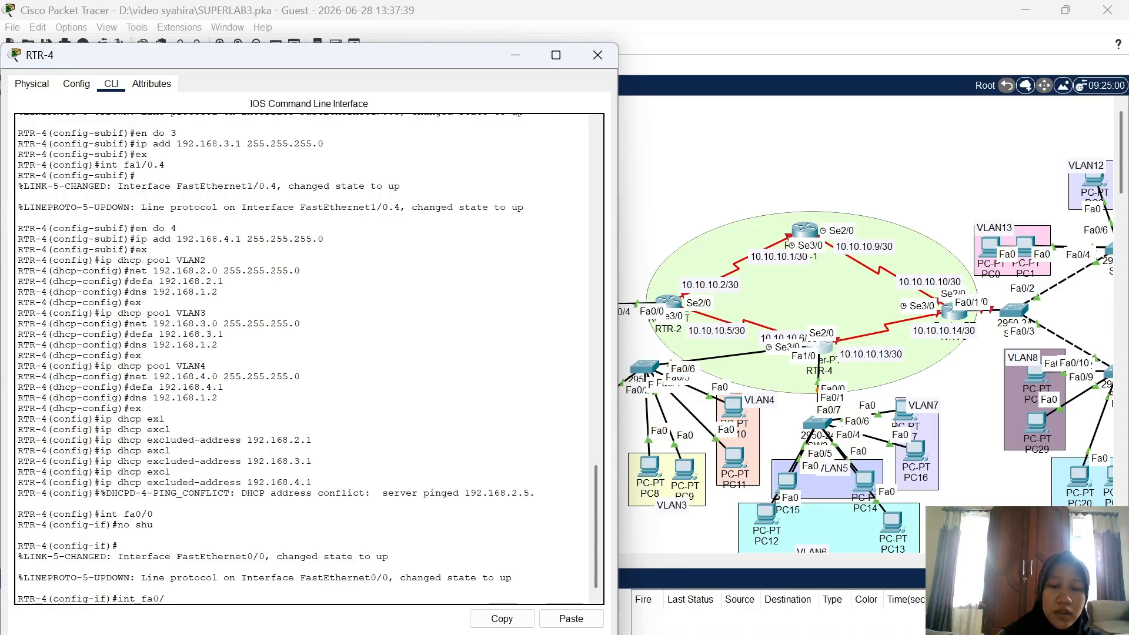
pyautogui.write('/0.5')
pyautogui.press('Return')
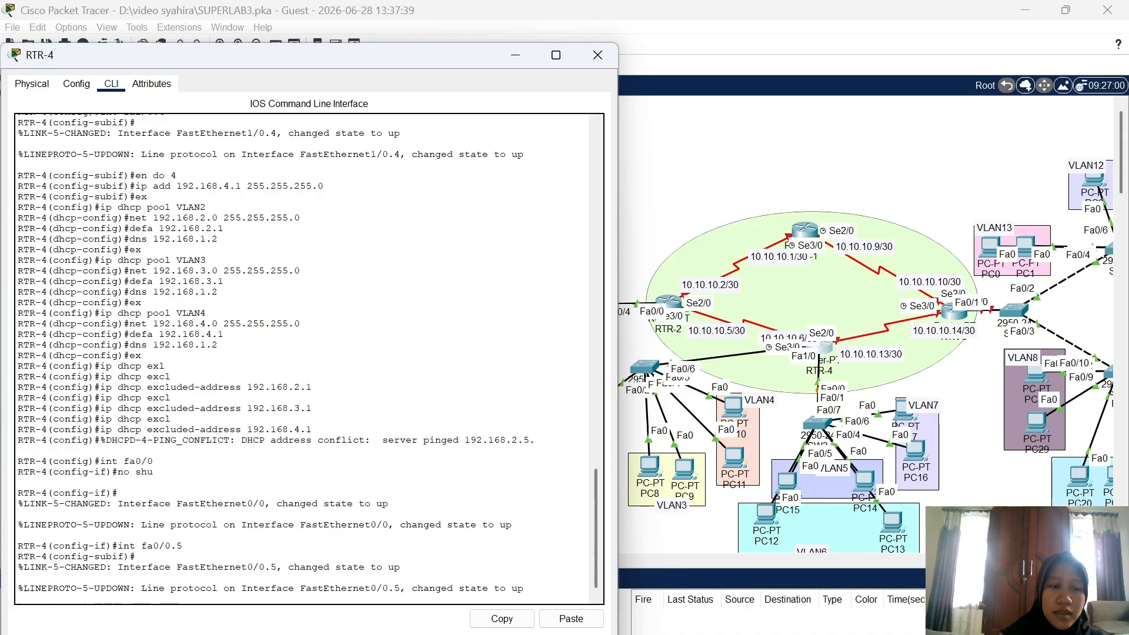
pyautogui.write('en do')
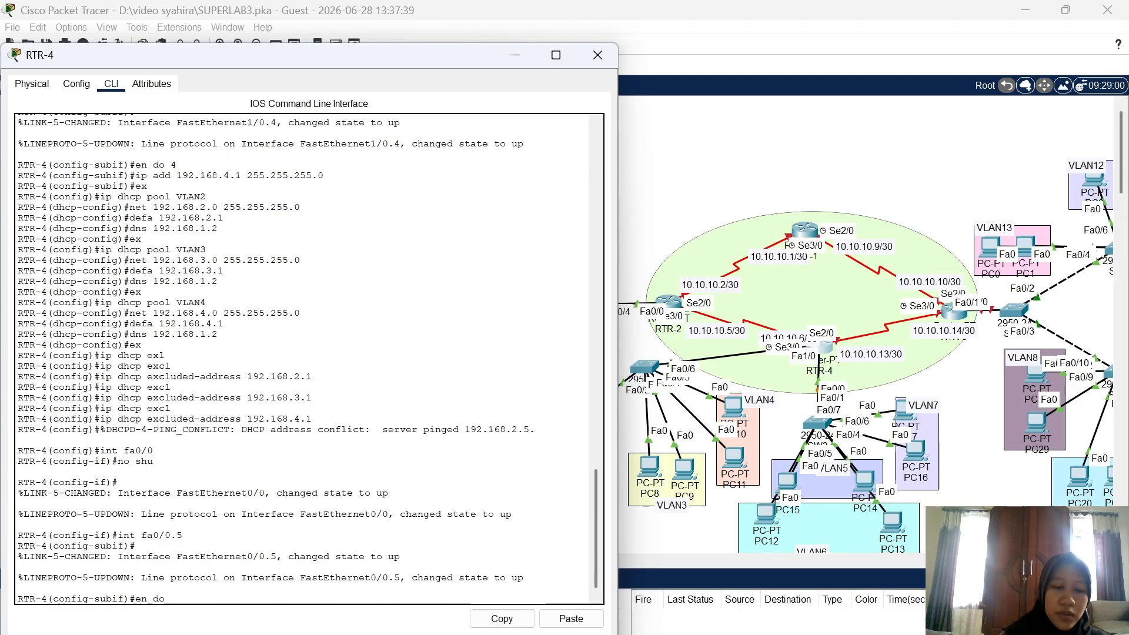
pyautogui.write(' 5')
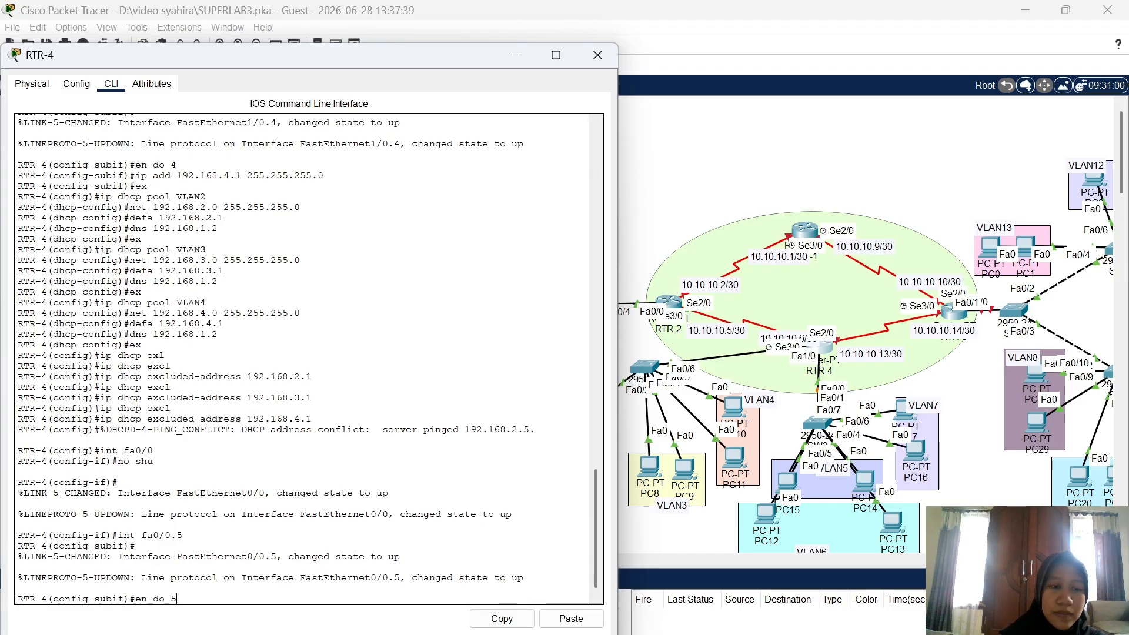
pyautogui.press('Return')
pyautogui.write('ip a')
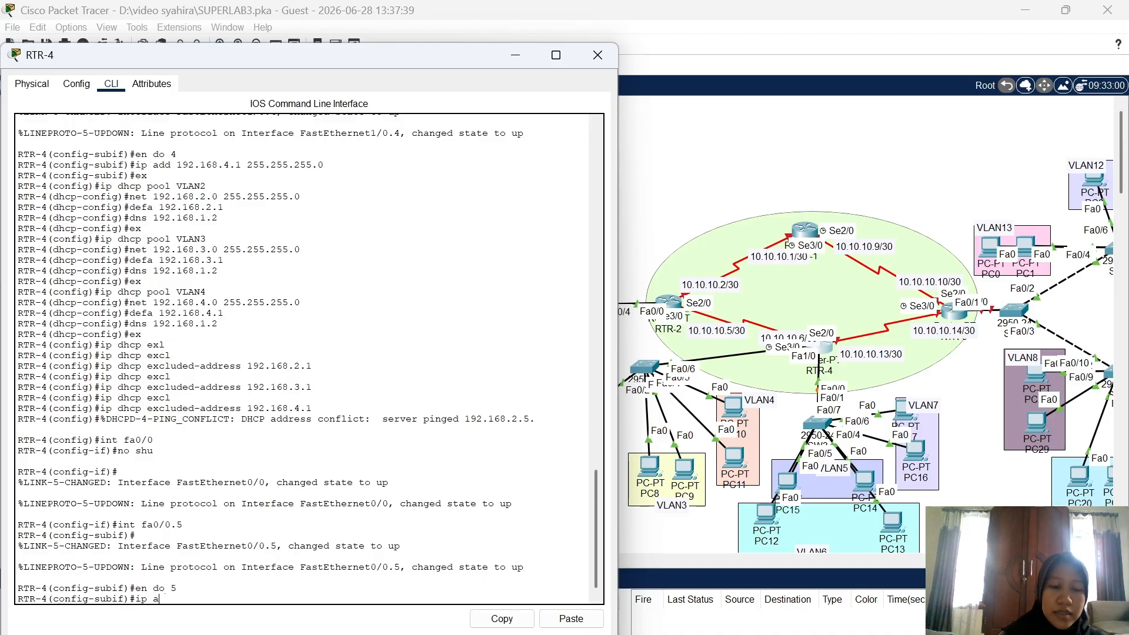
pyautogui.write('dd 192.16')
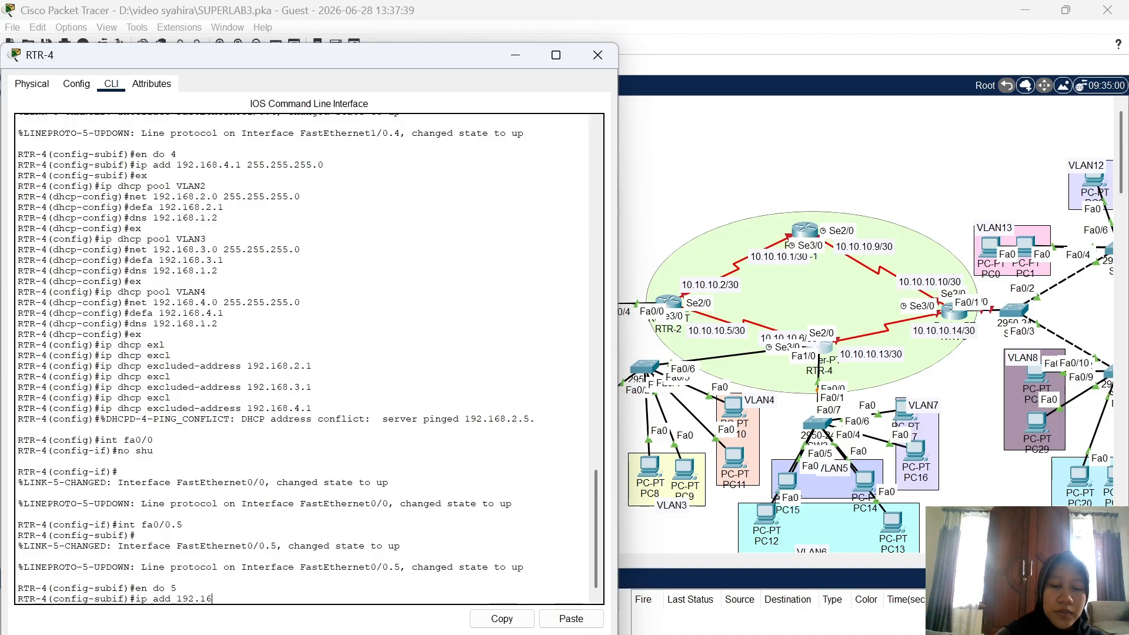
pyautogui.write('8.5.1')
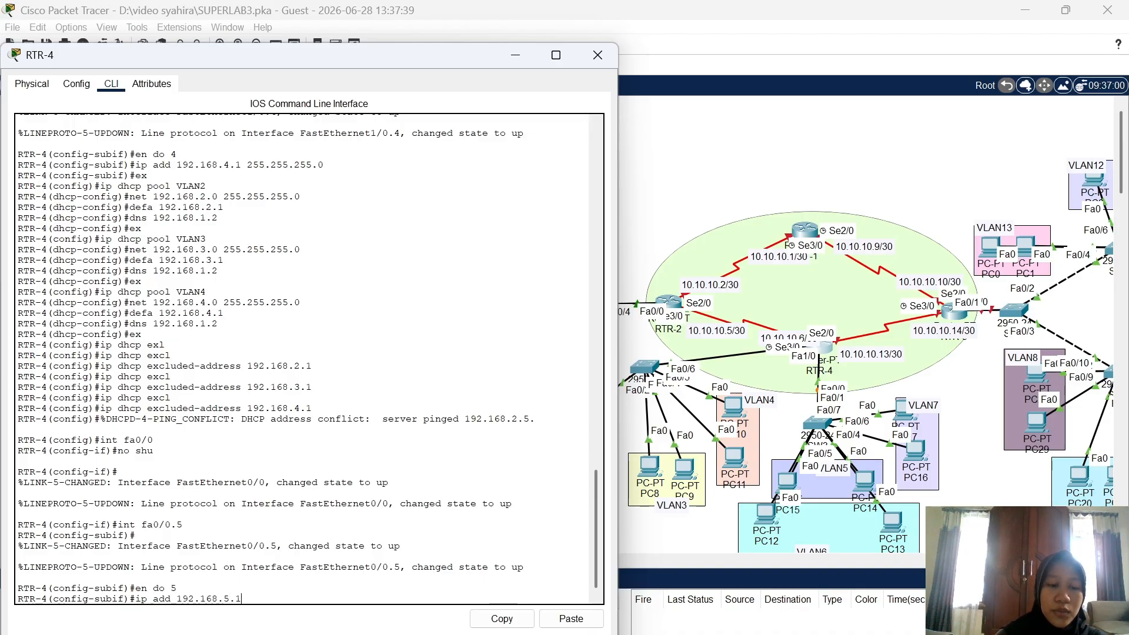
pyautogui.write(' 255.25')
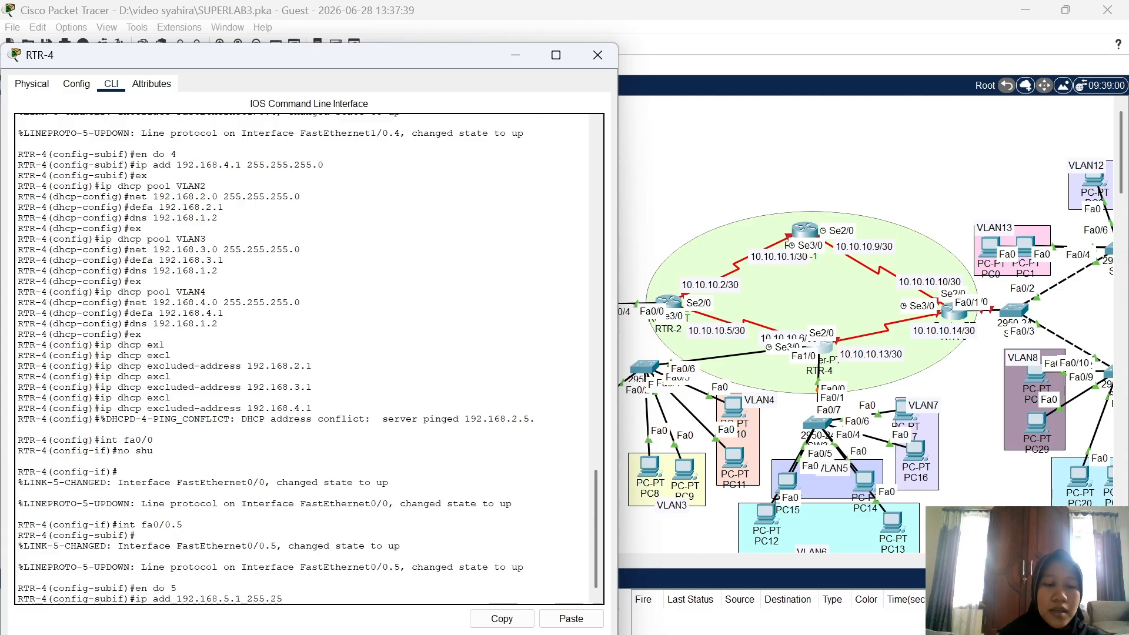
pyautogui.write('.')
pyautogui.write('5.255.0')
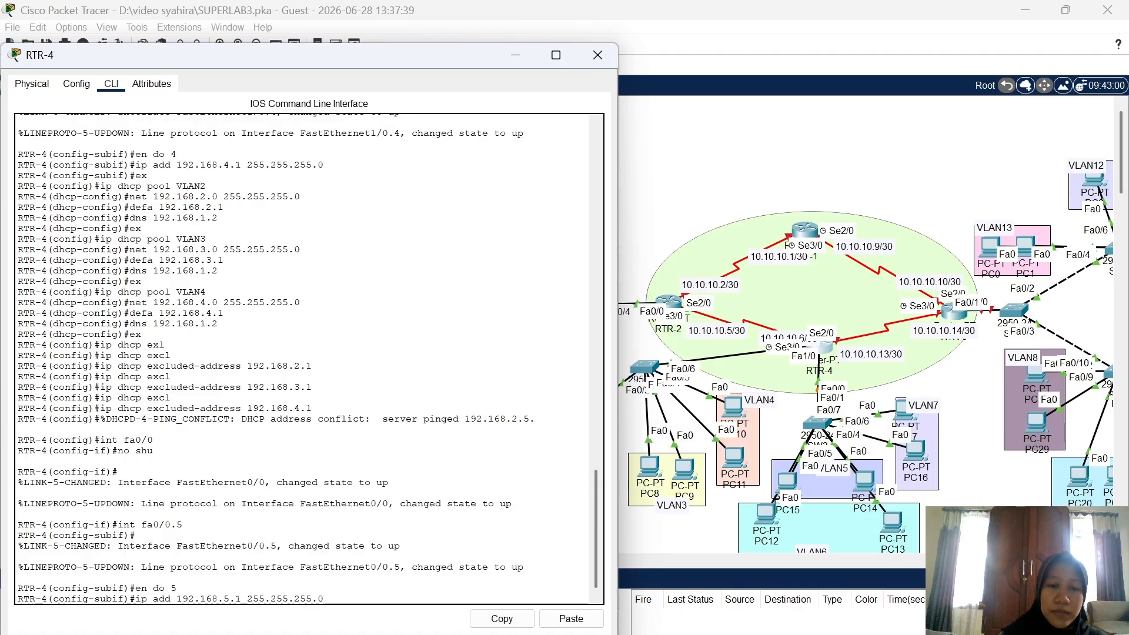
# Apply the 192.168.5.1/24 address to Fa0/0.5 and leave the subinterface
pyautogui.press('Return')
pyautogui.write('ex')
pyautogui.press('Return')
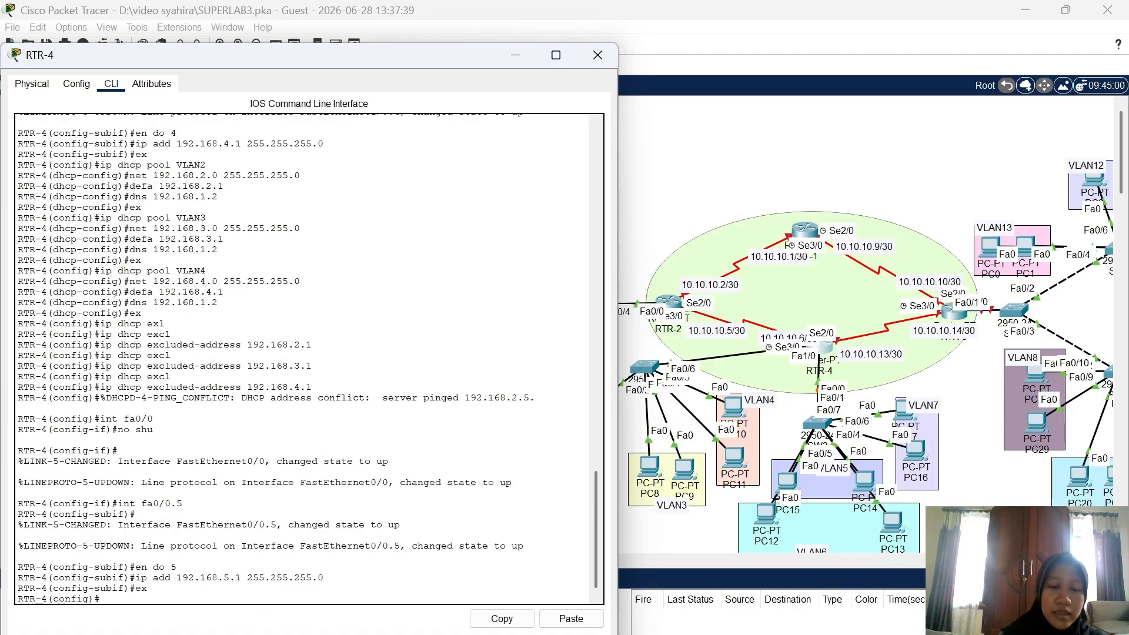
# Create subinterface Fa0/0.6 tagged for VLAN 6 with address 192.168.6.1/24
pyautogui.write('i')
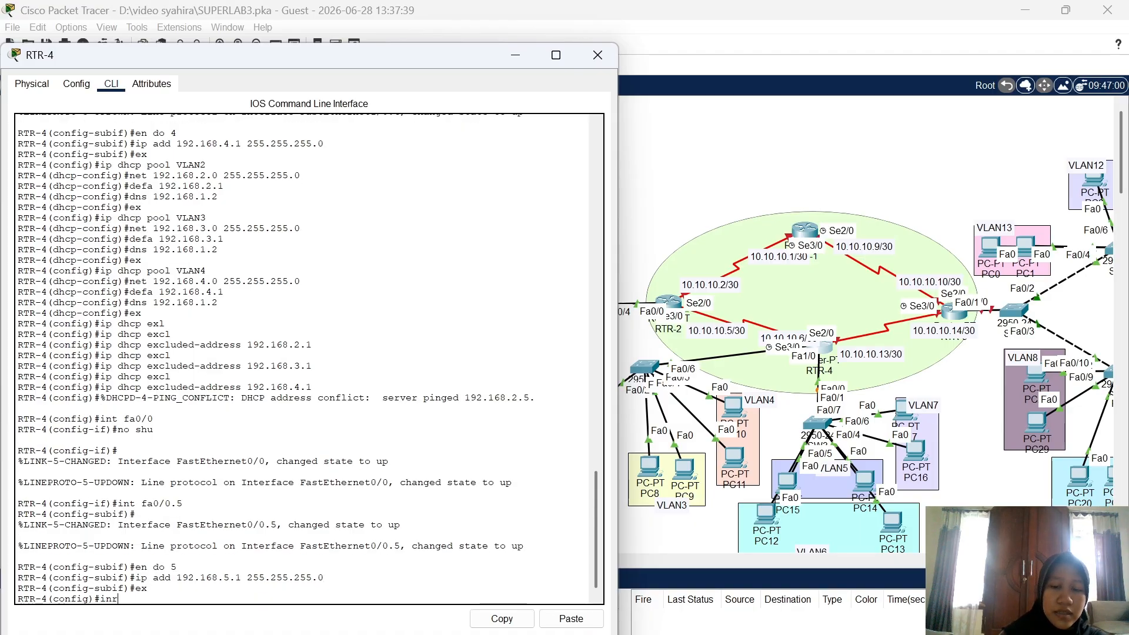
pyautogui.write('nt fa0/0.6')
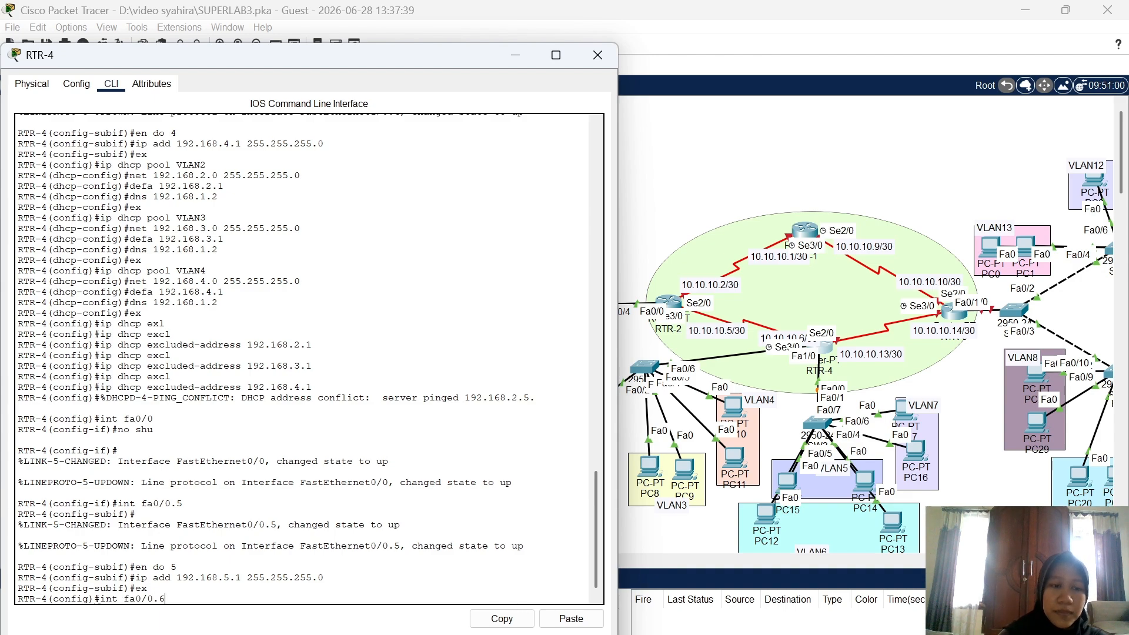
pyautogui.press('Return')
pyautogui.write('e')
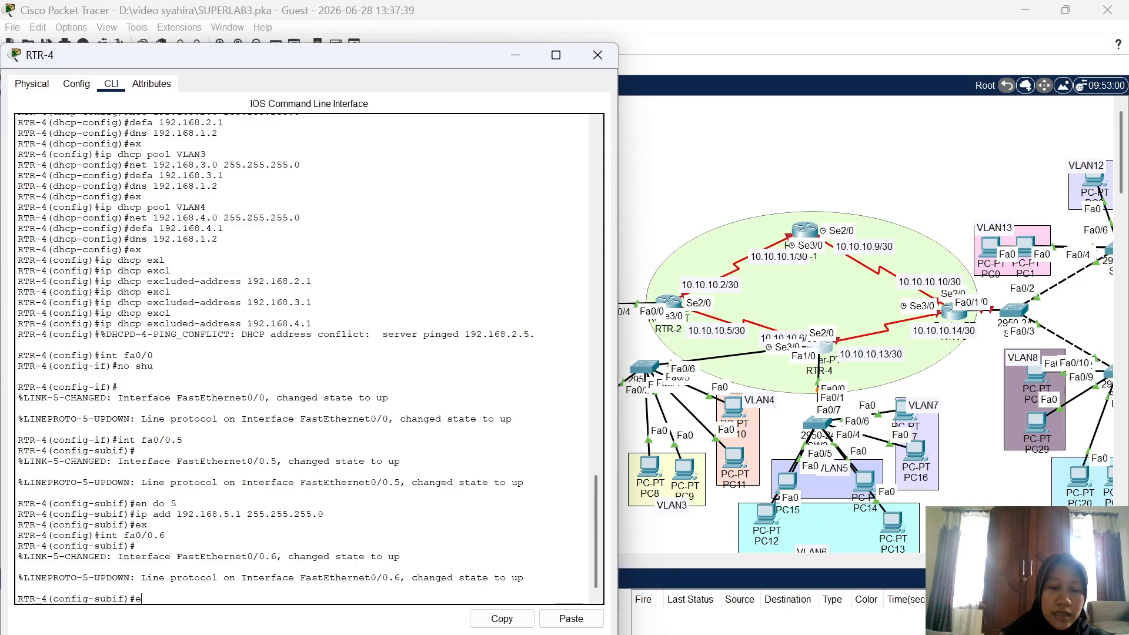
pyautogui.write('n do')
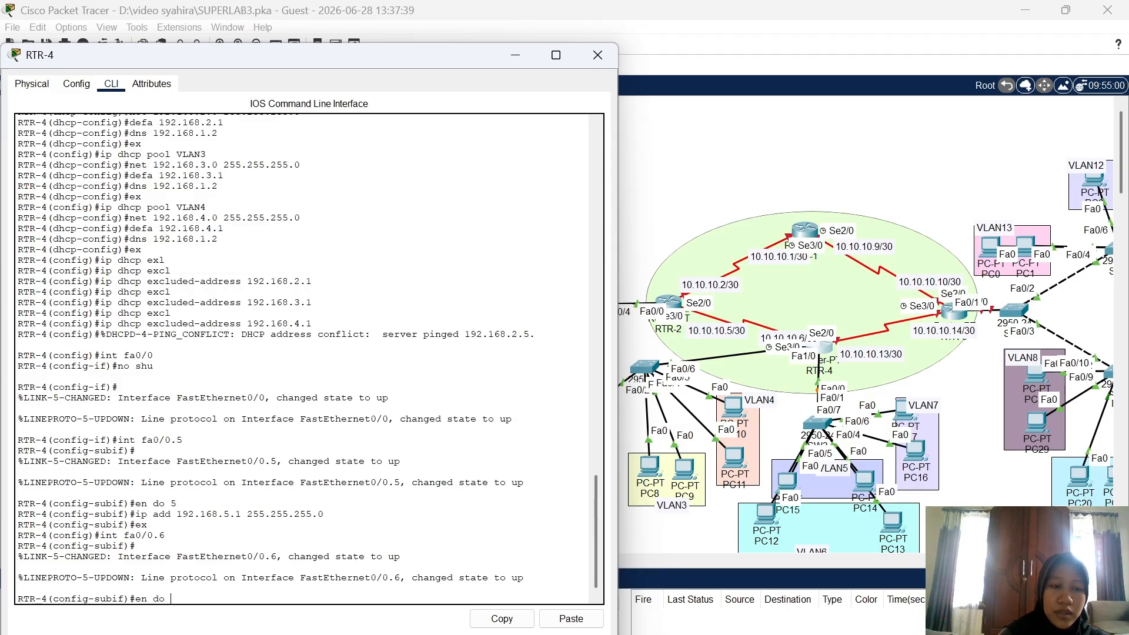
pyautogui.write(' 6')
pyautogui.press('Return')
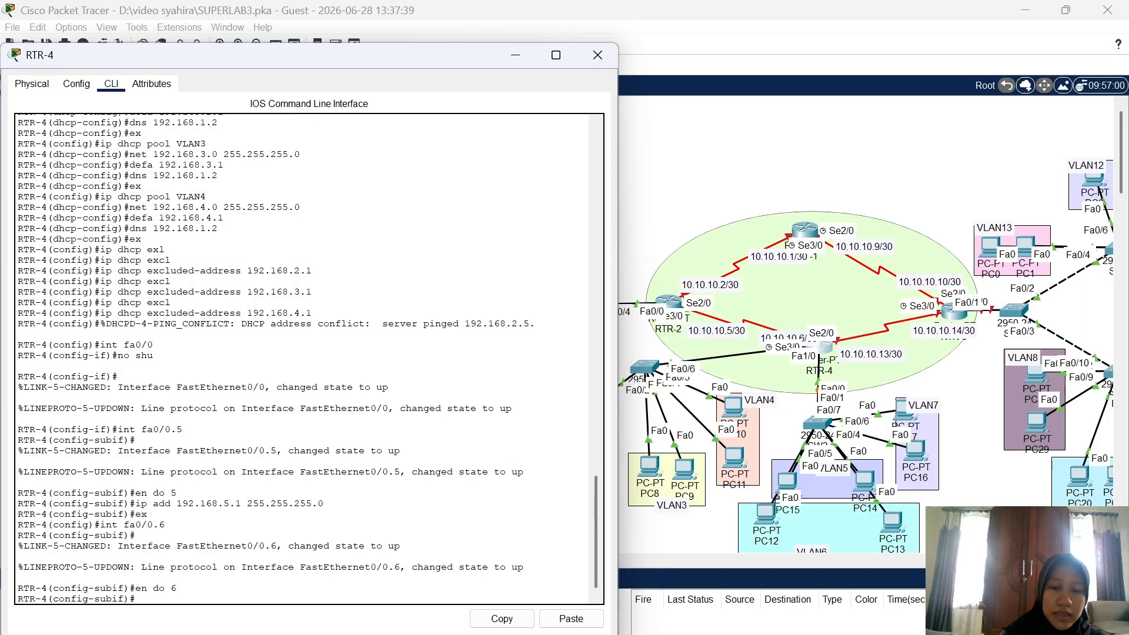
pyautogui.write('ip add 19')
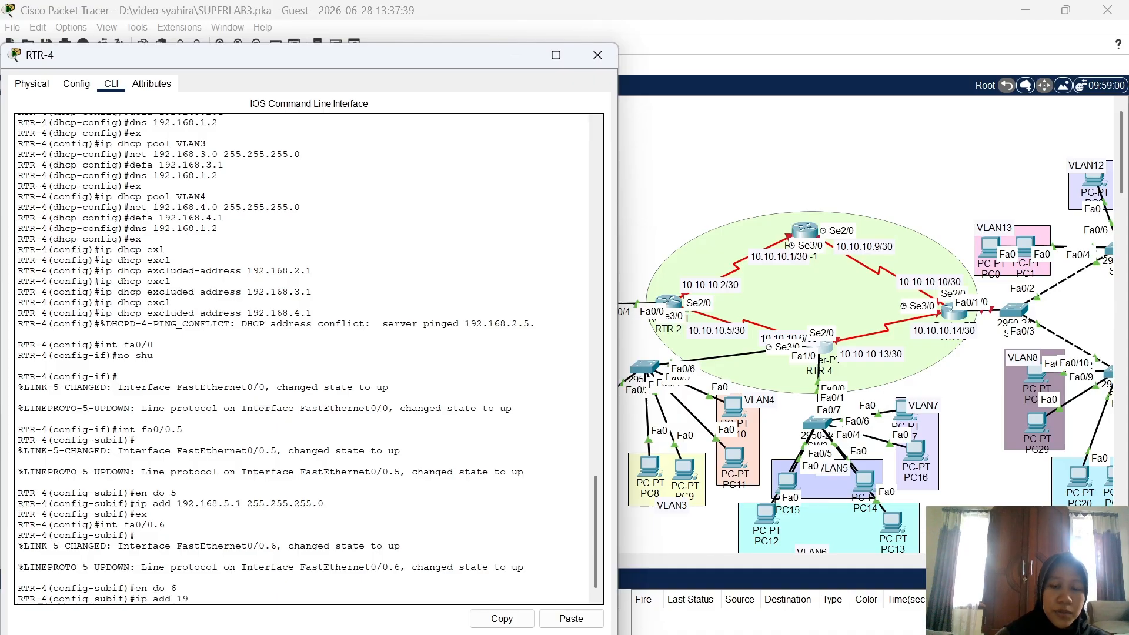
pyautogui.write('2.168.6')
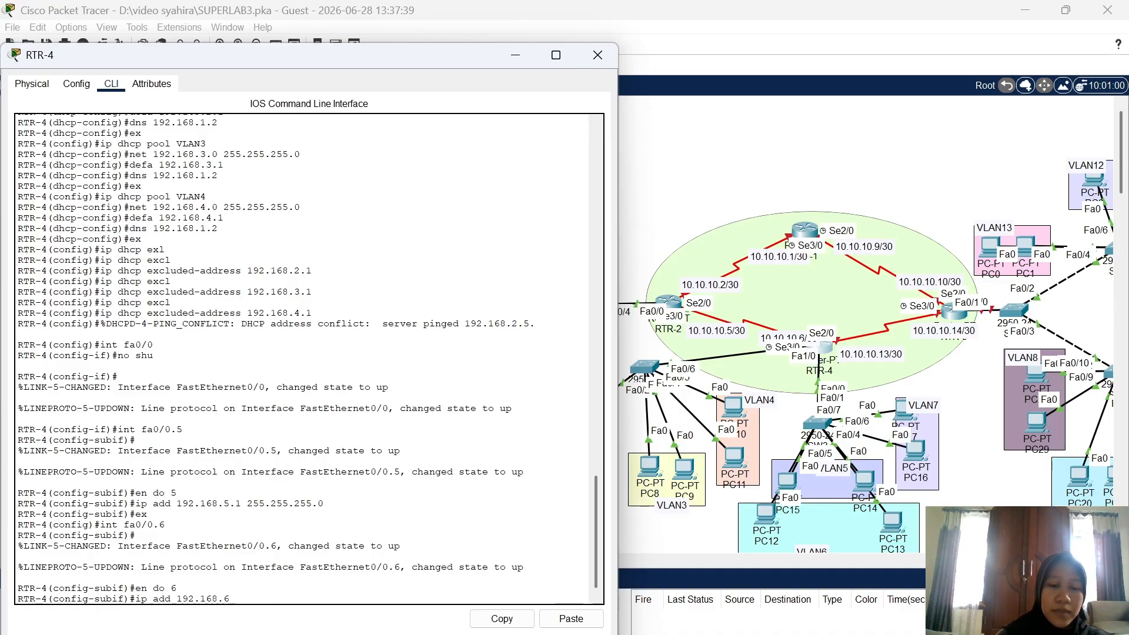
pyautogui.write('.1')
pyautogui.press('Return')
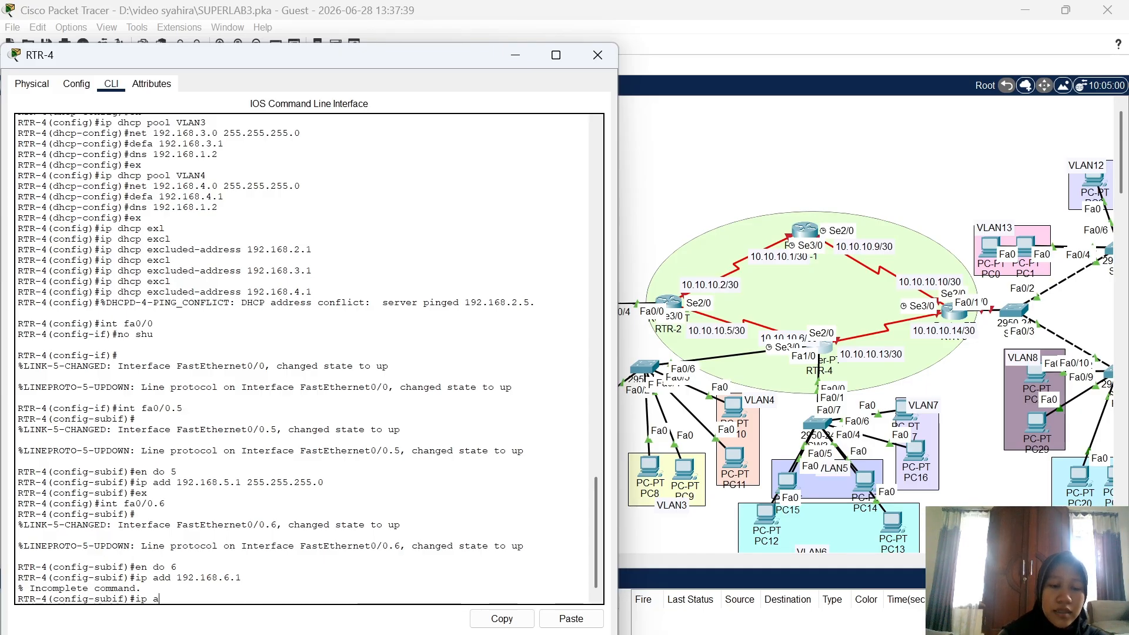
pyautogui.write('ip add 192.168.6.1')
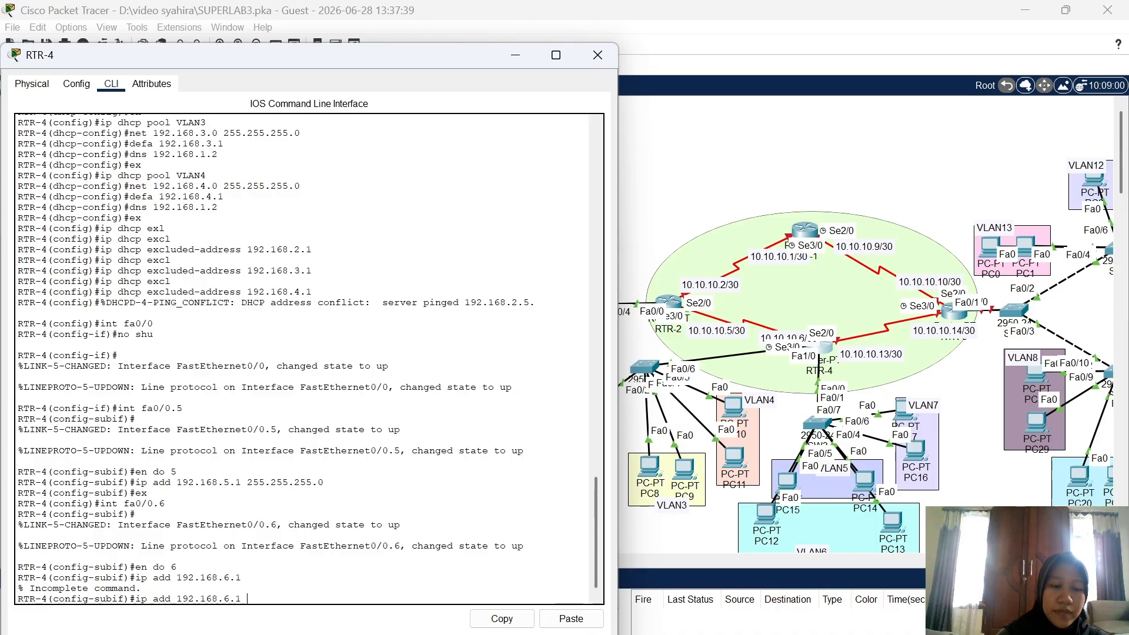
pyautogui.write(' 255.255.')
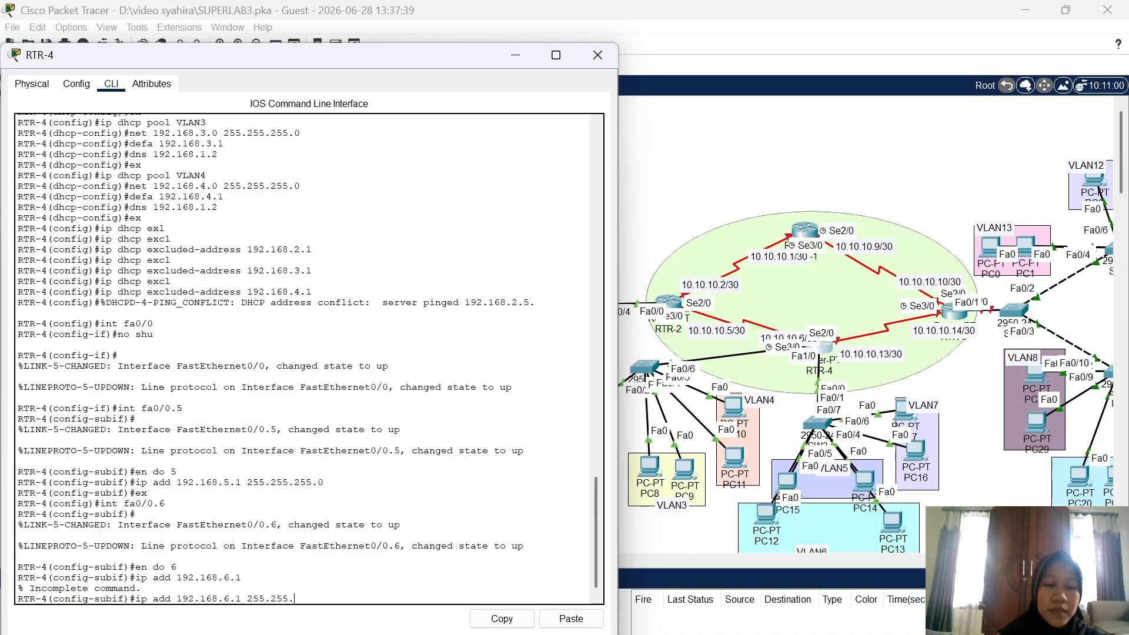
pyautogui.write('255.0')
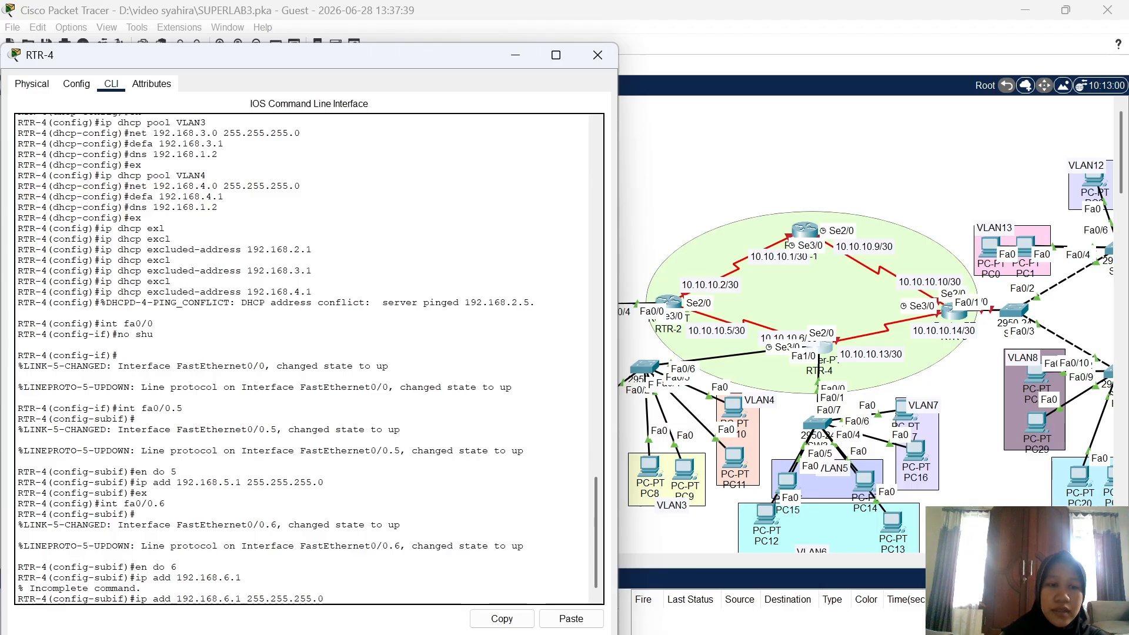
pyautogui.press('Return')
pyautogui.write('ex')
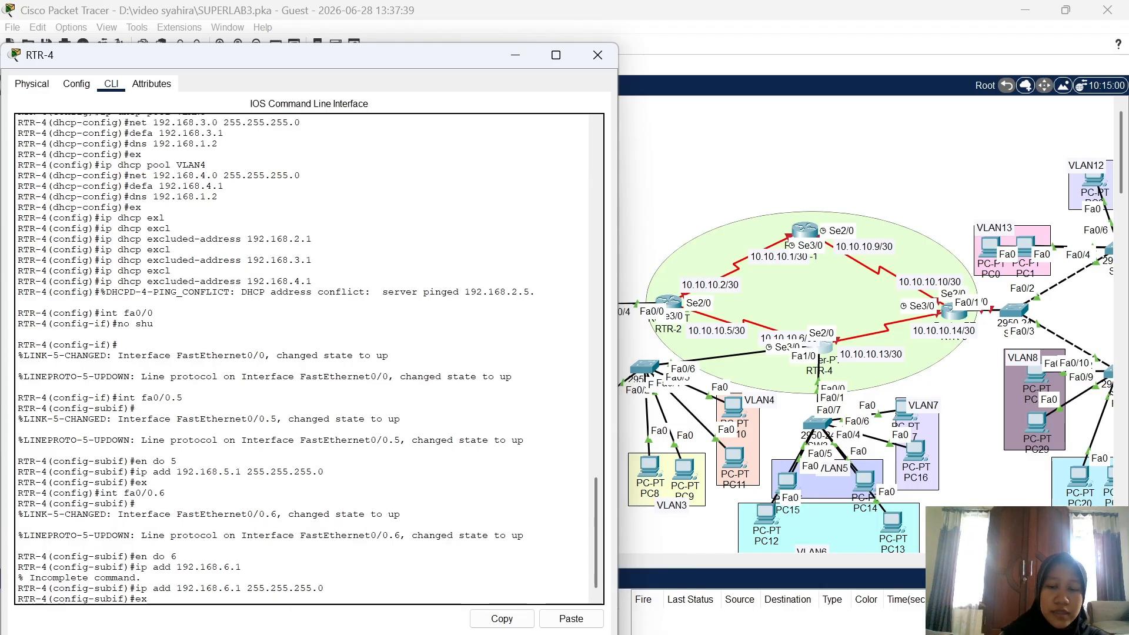
pyautogui.press('Return')
# Create subinterface Fa0/0.7 tagged for VLAN 7 with address 192.168.7.1/24
pyautogui.write('ig)#int f')
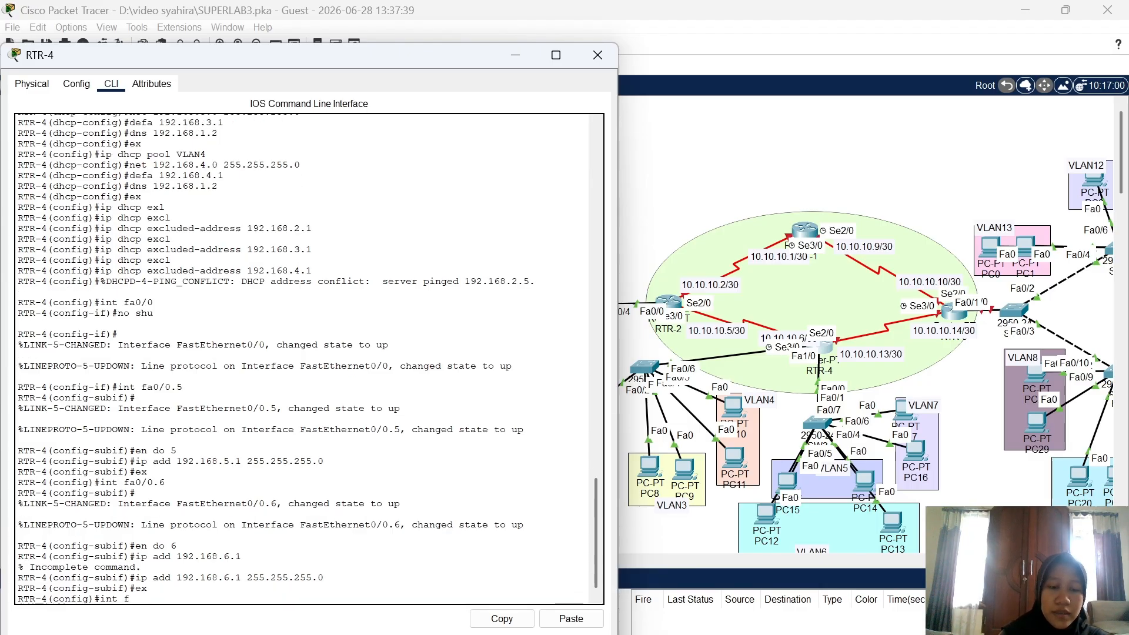
pyautogui.write('a0/0.')
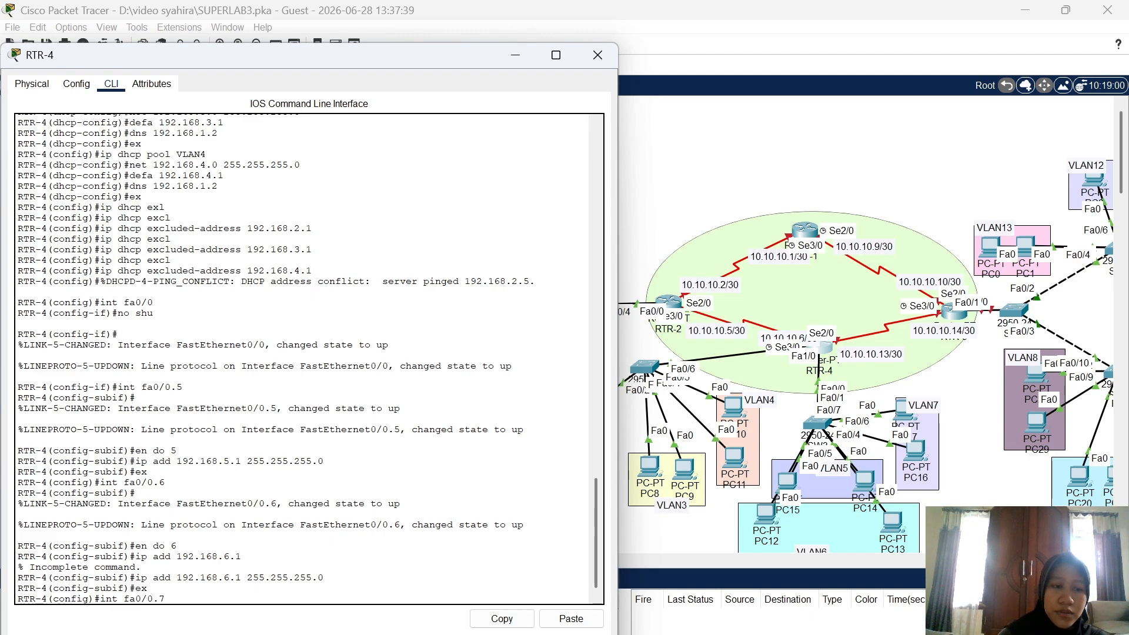
pyautogui.write('7')
pyautogui.press('Return')
pyautogui.write('en')
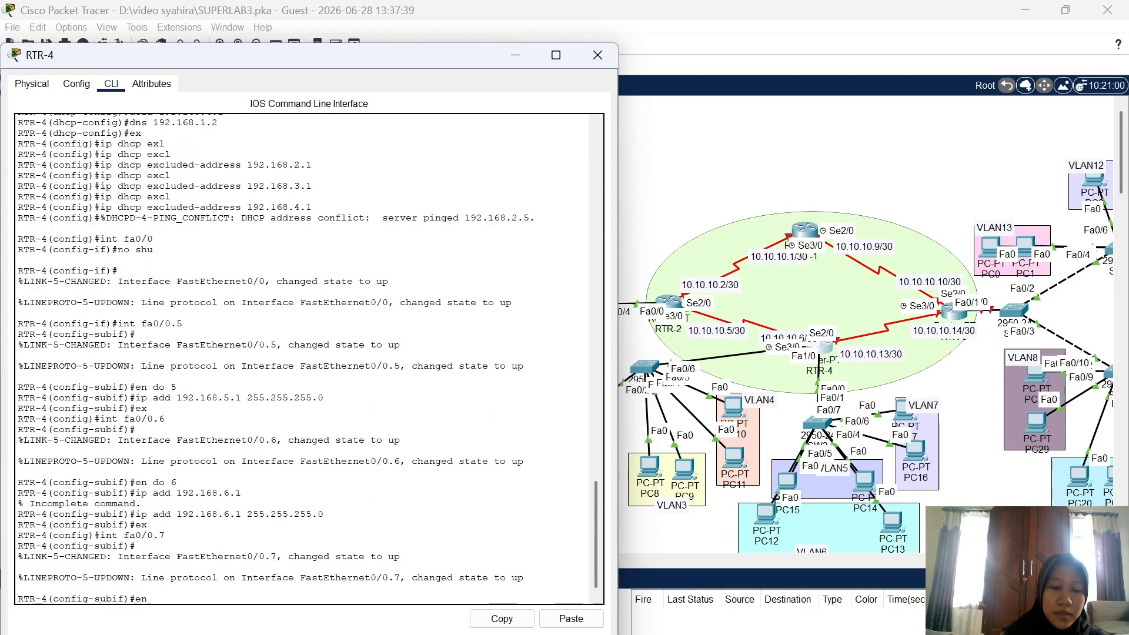
pyautogui.write(' do 7')
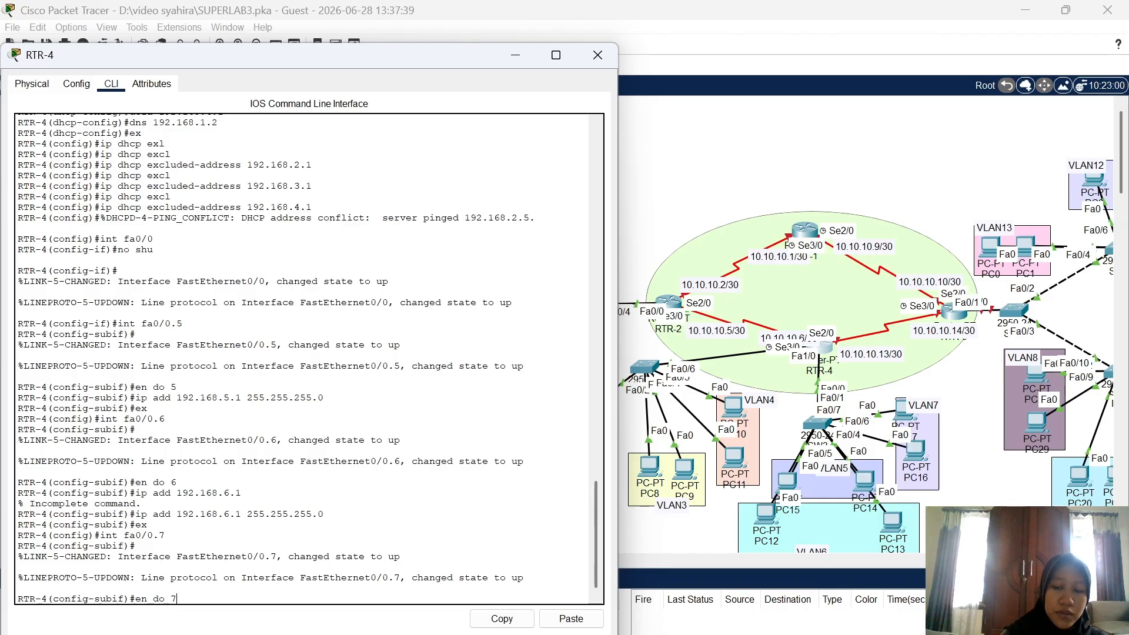
pyautogui.press('Return')
pyautogui.write('ig-subif)#ip ad')
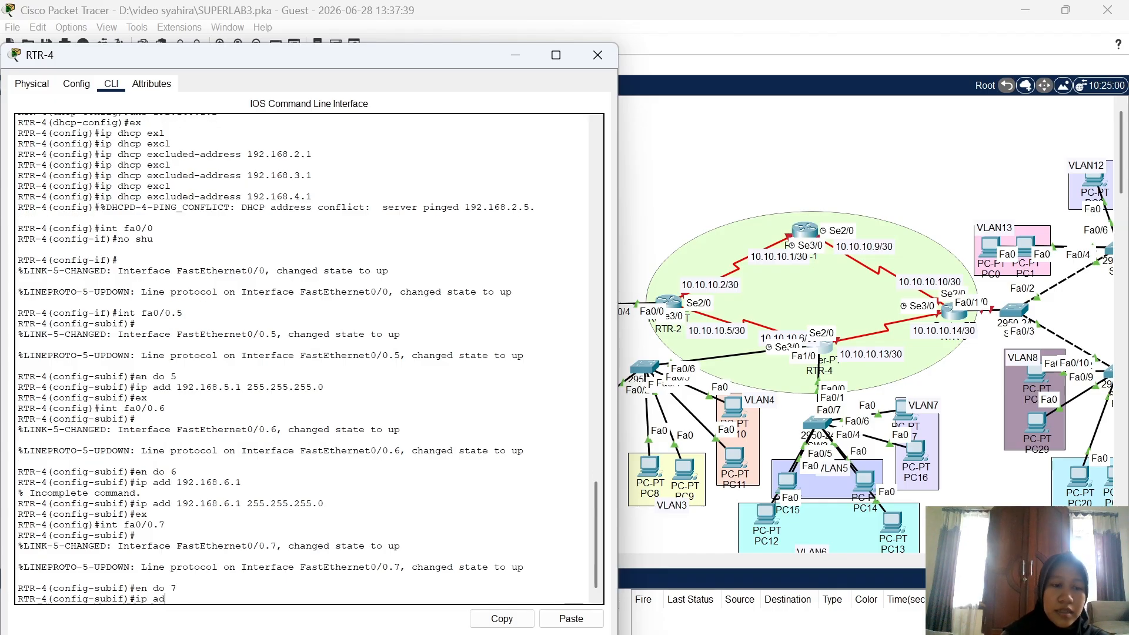
pyautogui.write('d 192.16')
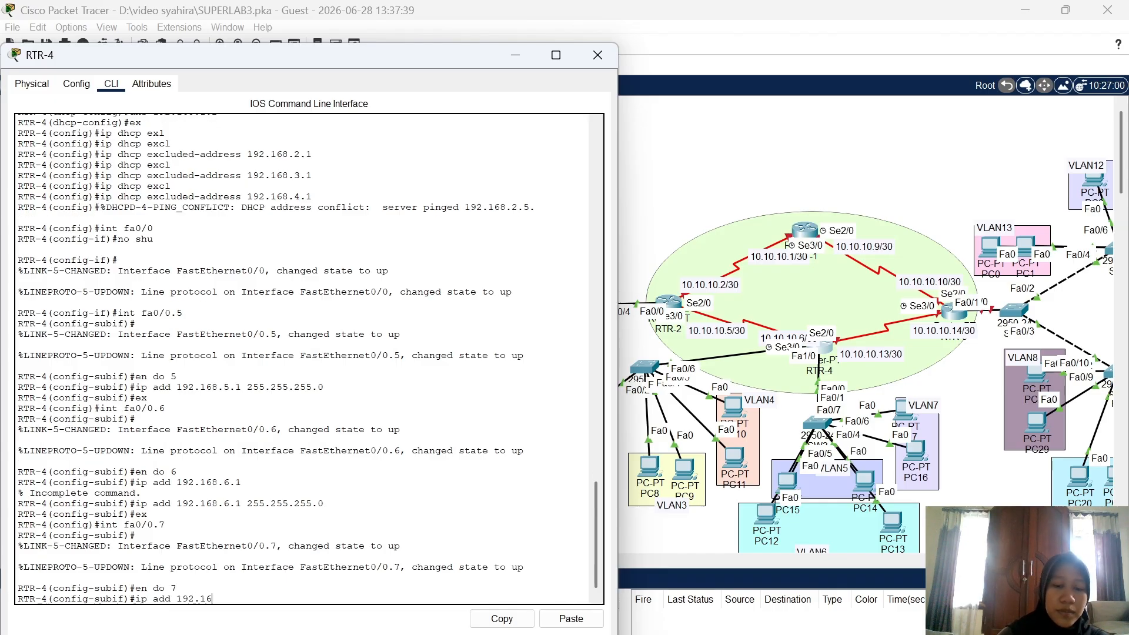
pyautogui.write('8.7.')
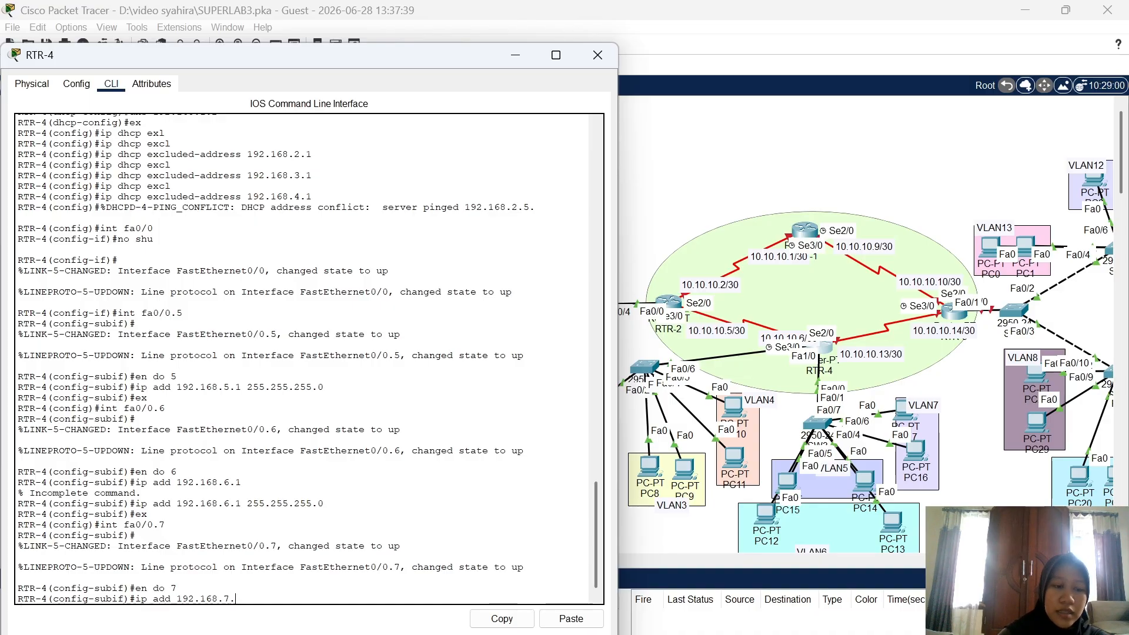
pyautogui.write('1 255.')
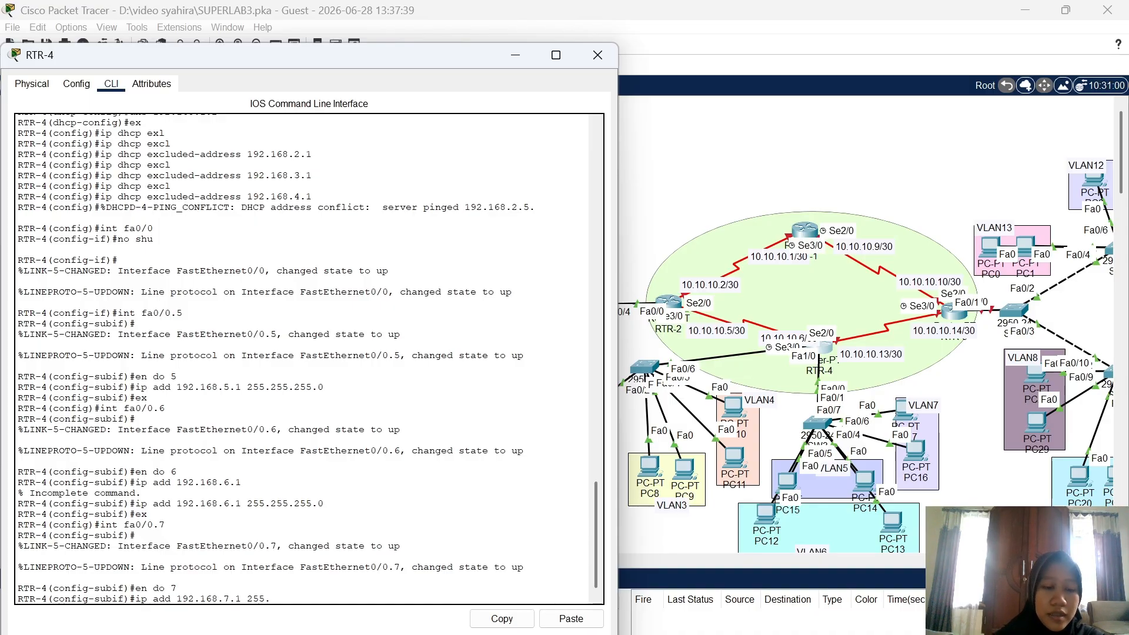
pyautogui.write('255.255.0')
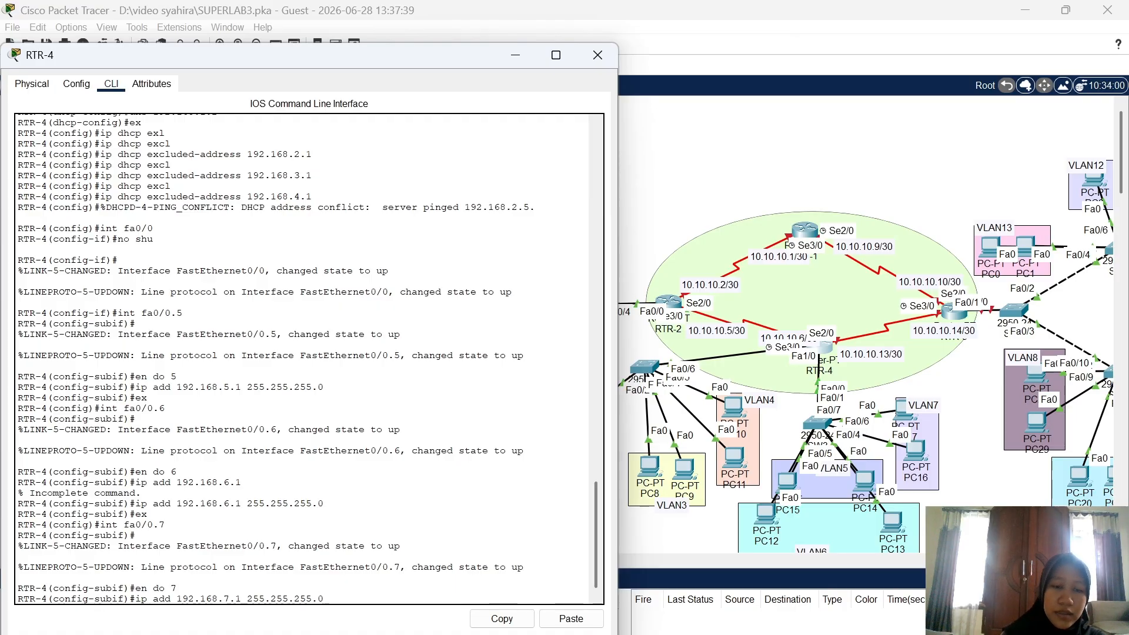
pyautogui.press('Return')
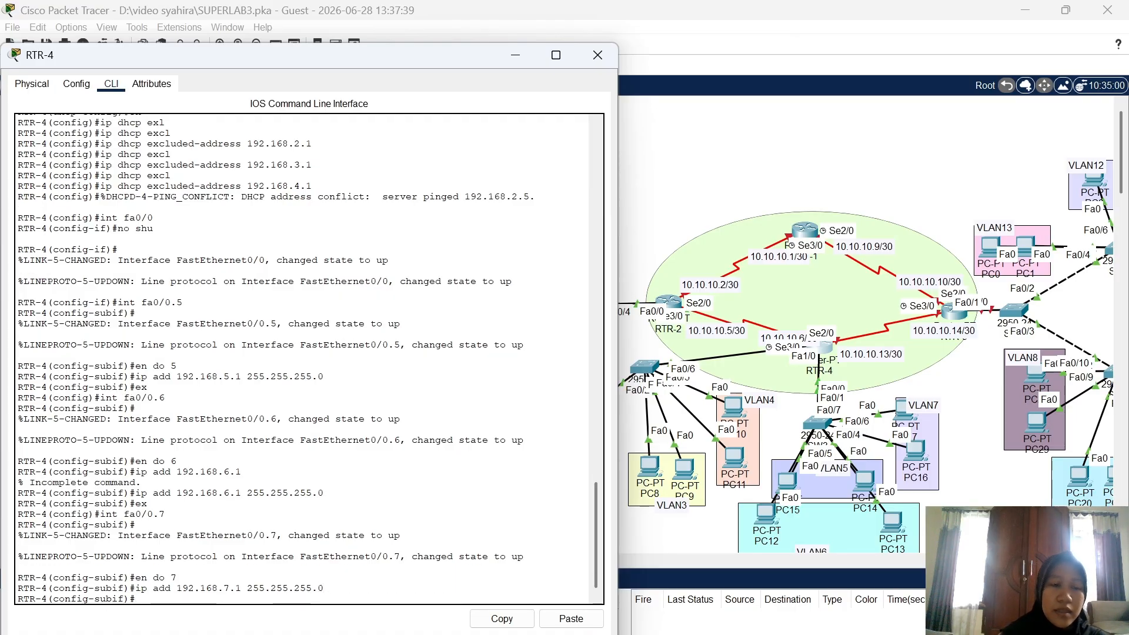
# Create DHCP pool VLAN5 for 192.168.5.0/24, gateway 192.168.5.1, DNS 192.168.1.2
pyautogui.write('ex')
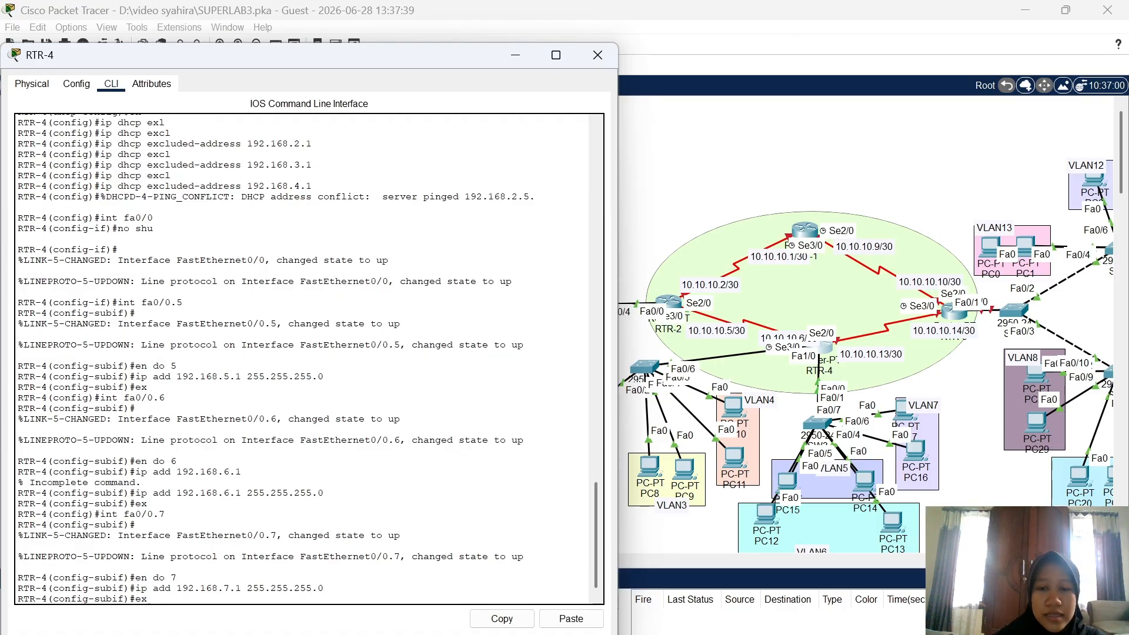
pyautogui.press('Return')
pyautogui.write('ip')
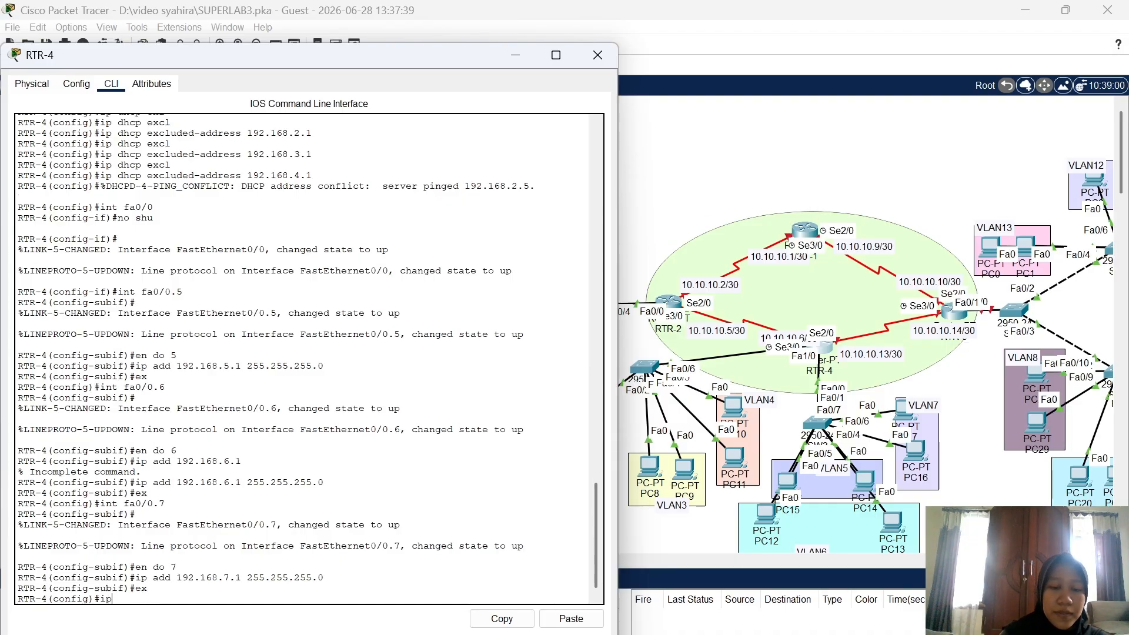
pyautogui.write(' dhcp po')
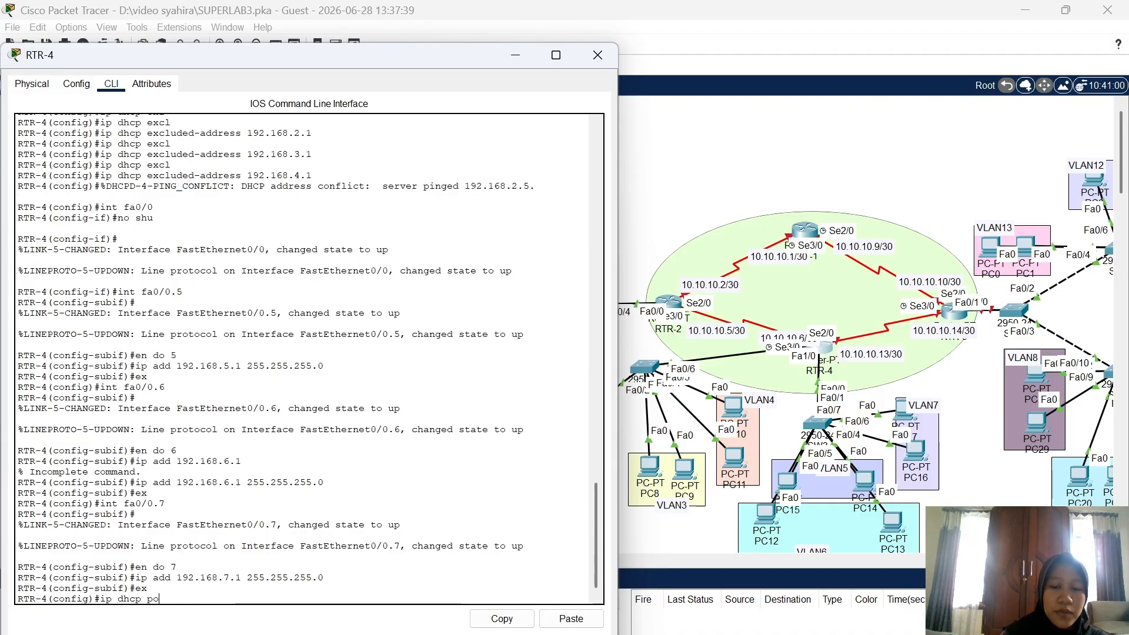
pyautogui.write('ol VL')
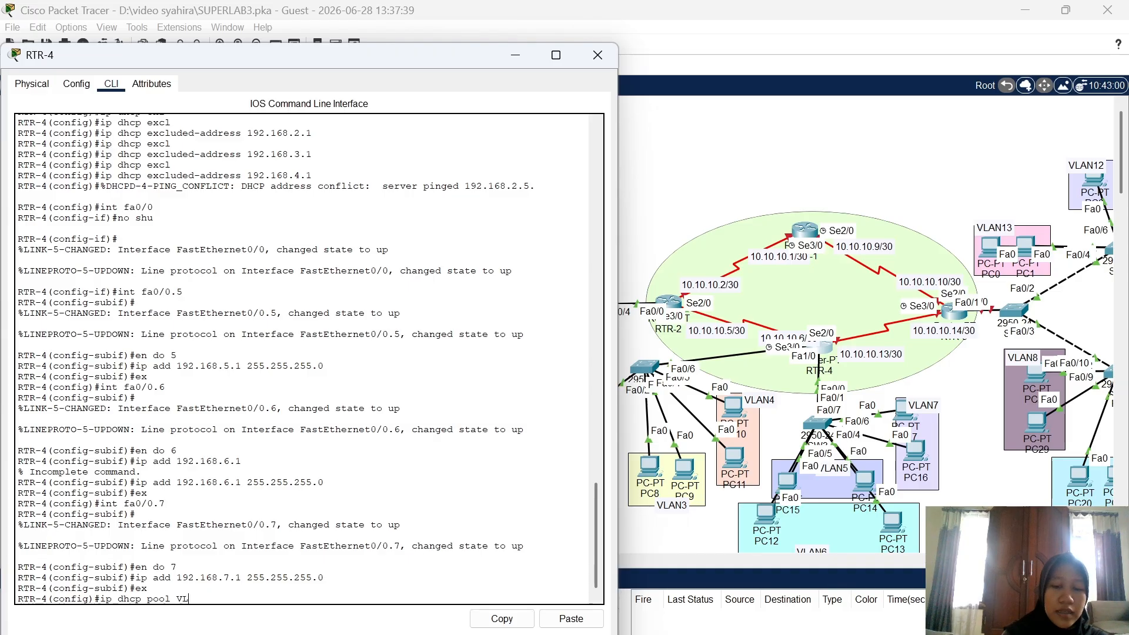
pyautogui.write('AN5')
pyautogui.press('Return')
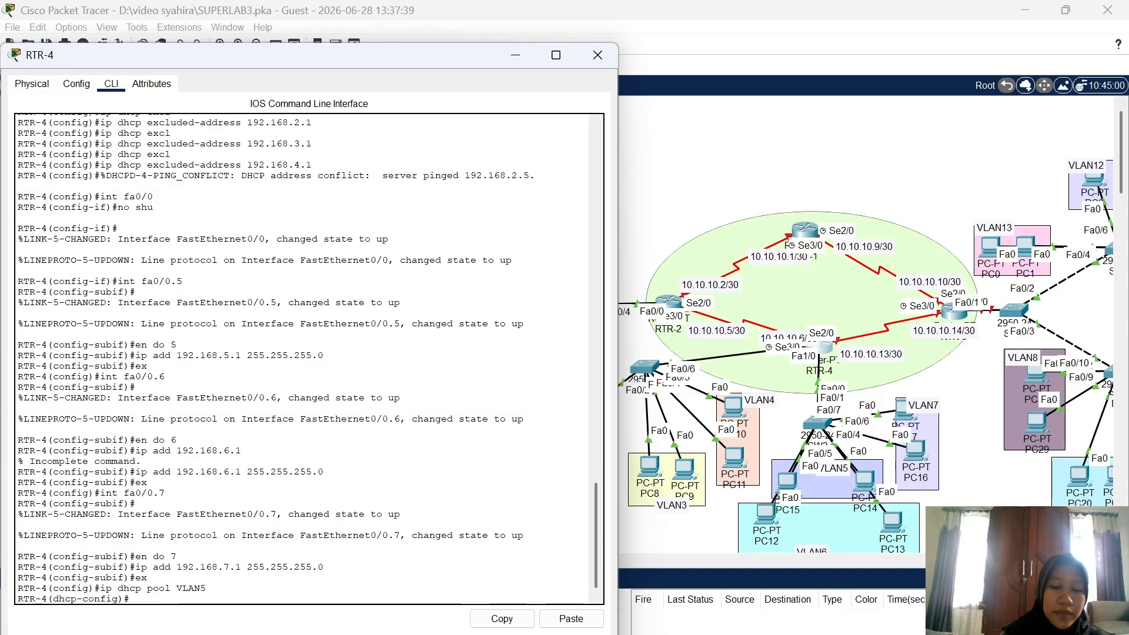
pyautogui.write('net 192.1')
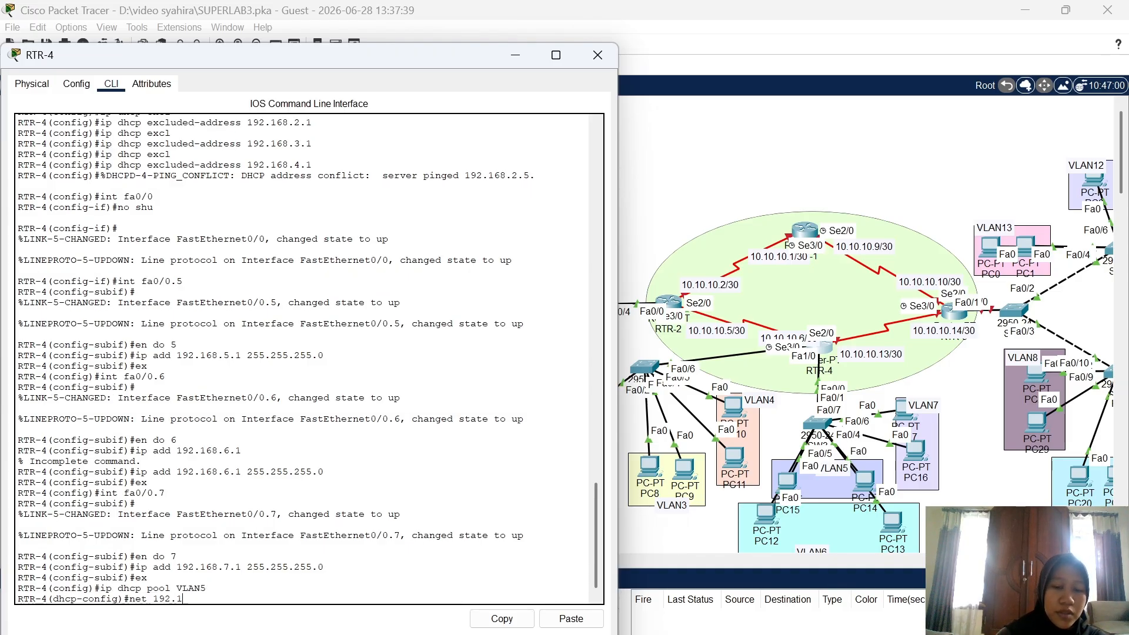
pyautogui.write('68.5')
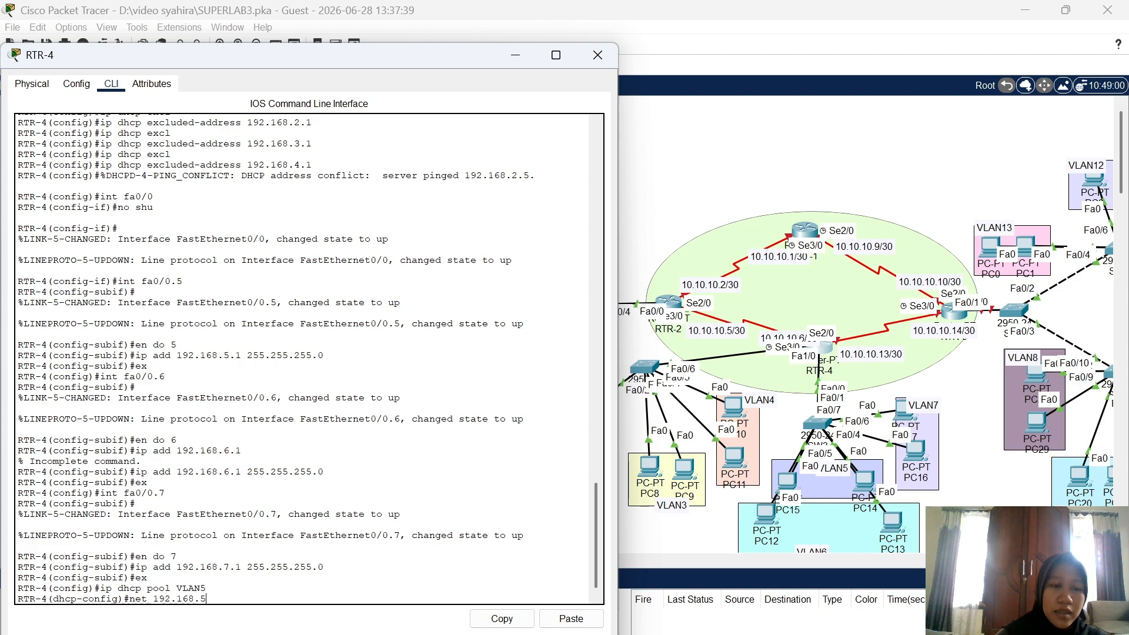
pyautogui.write('.00')
pyautogui.press('BackSpace')
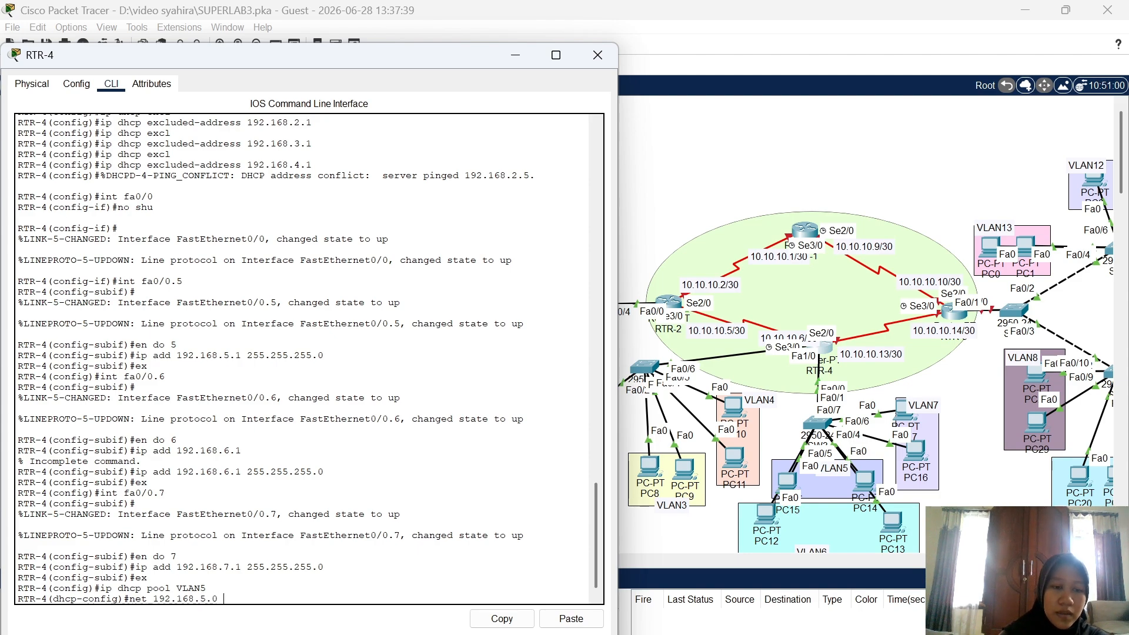
pyautogui.write('255.255.')
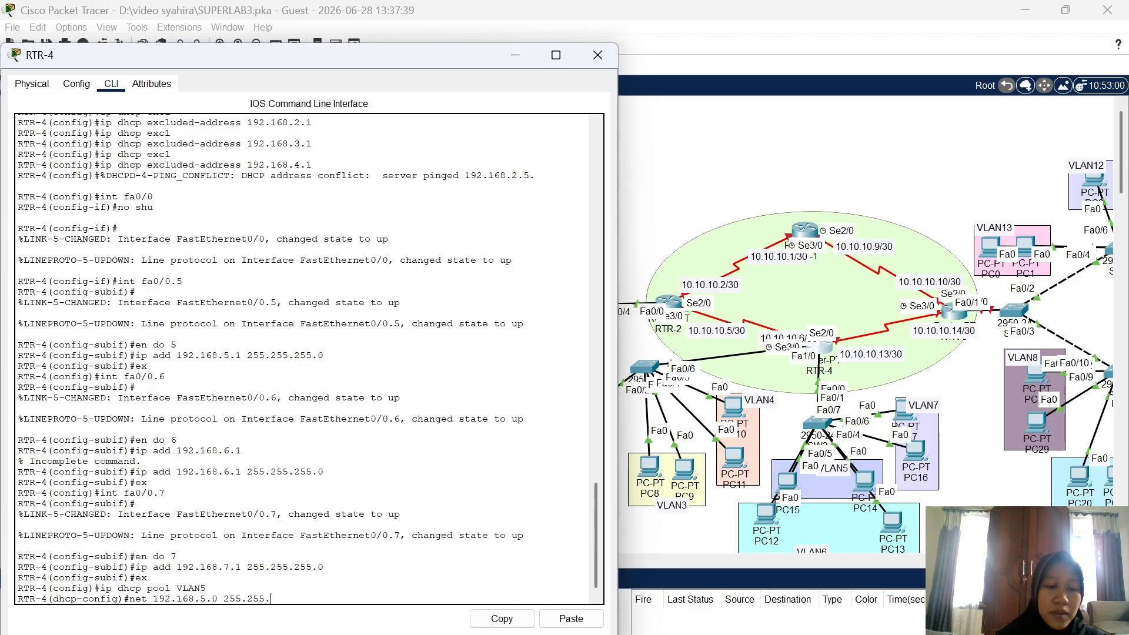
pyautogui.write('255.0')
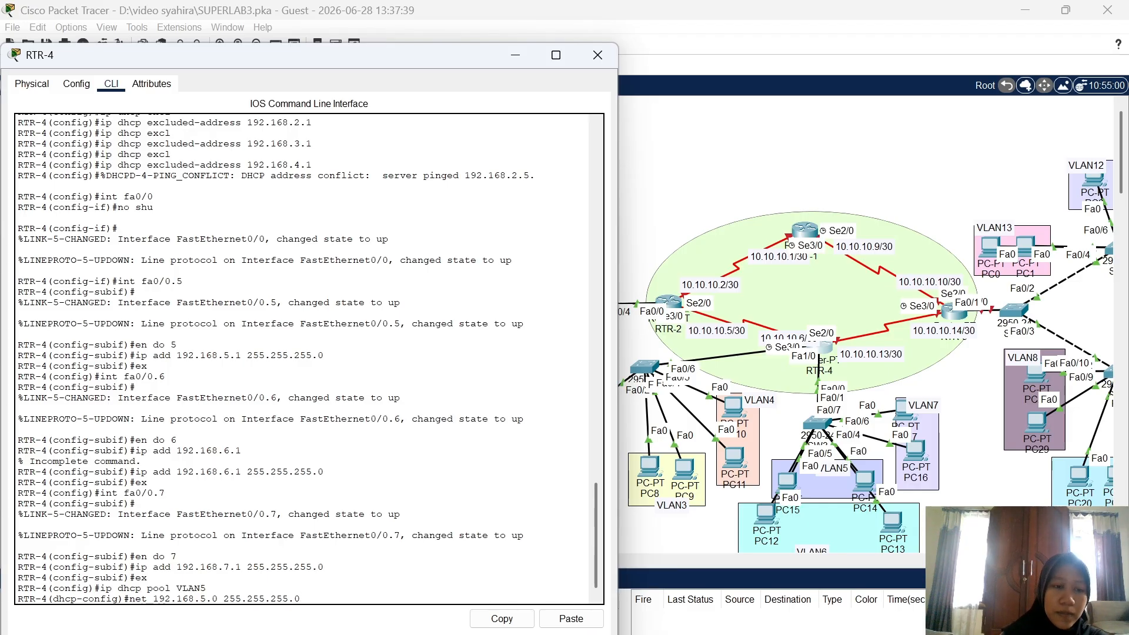
pyautogui.press('Return')
pyautogui.write('defa 1')
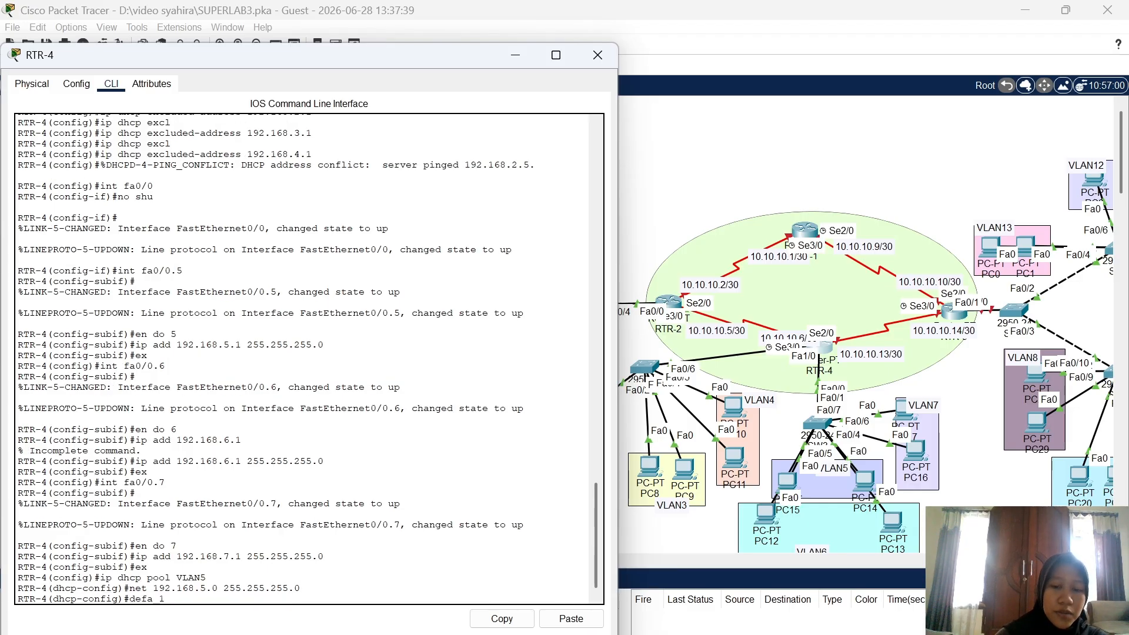
pyautogui.write('92.168.5.1')
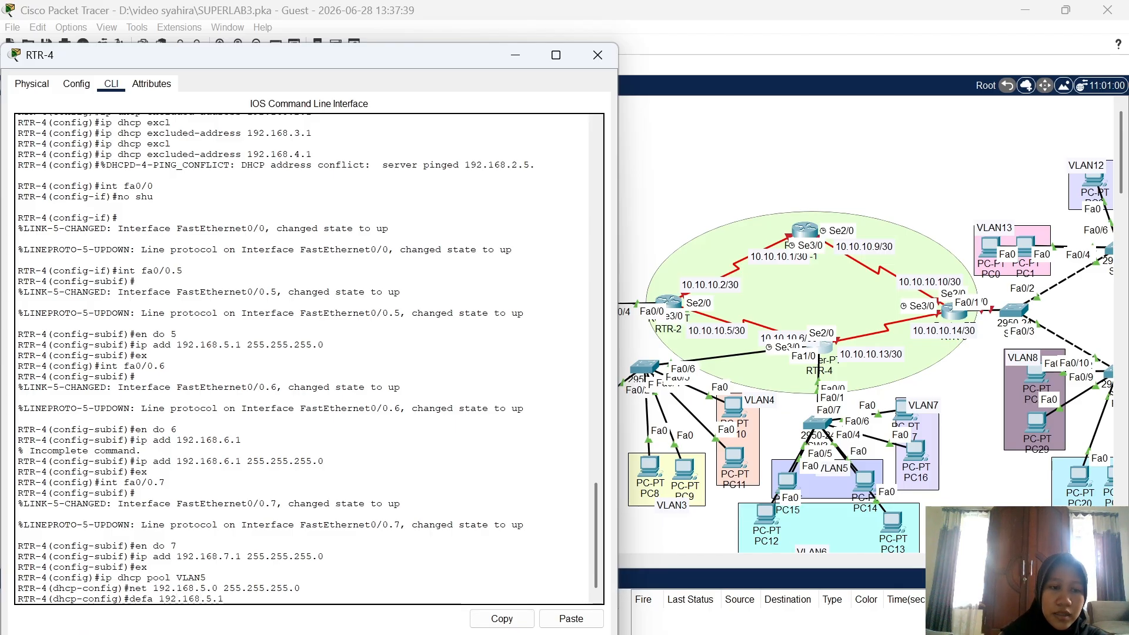
pyautogui.press('Return')
pyautogui.write('dns 1')
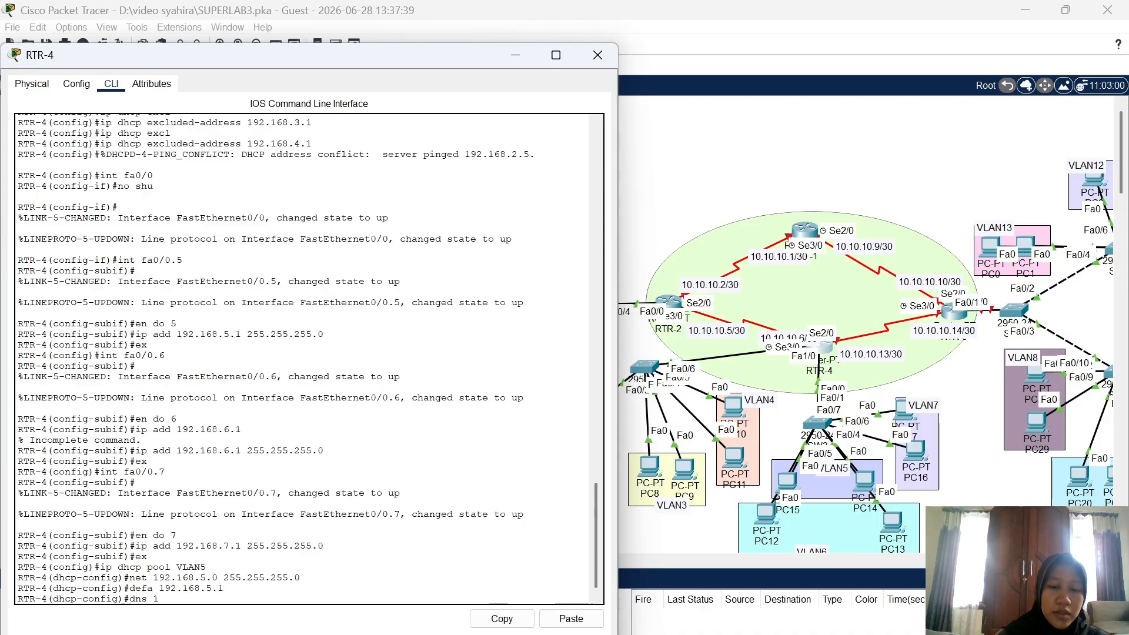
pyautogui.write('92.168')
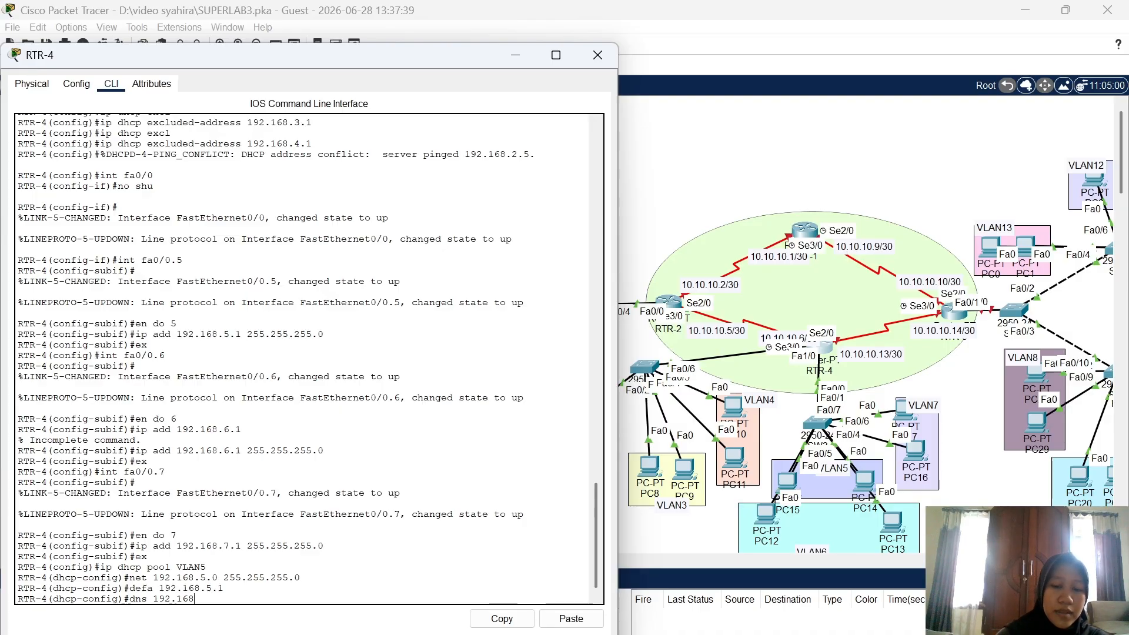
pyautogui.write('.1.2')
pyautogui.press('Return')
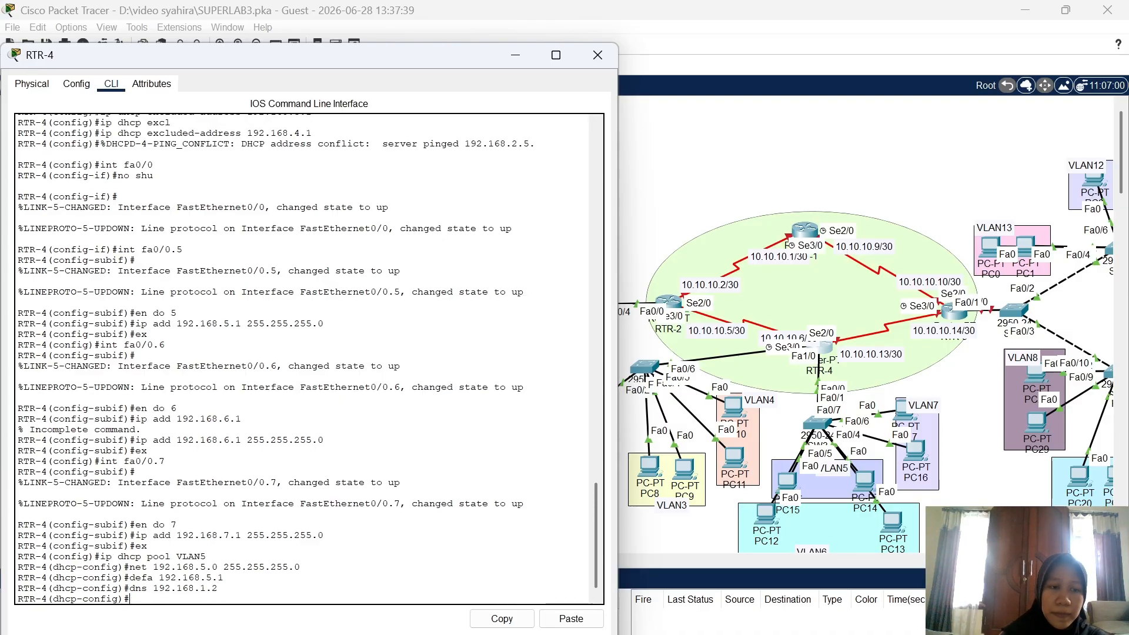
# Create DHCP pool VLAN6 for 192.168.6.0/24, gateway 192.168.6.1, DNS 192.168.1.2
pyautogui.write('ex')
pyautogui.press('Return')
pyautogui.write('ig)#i')
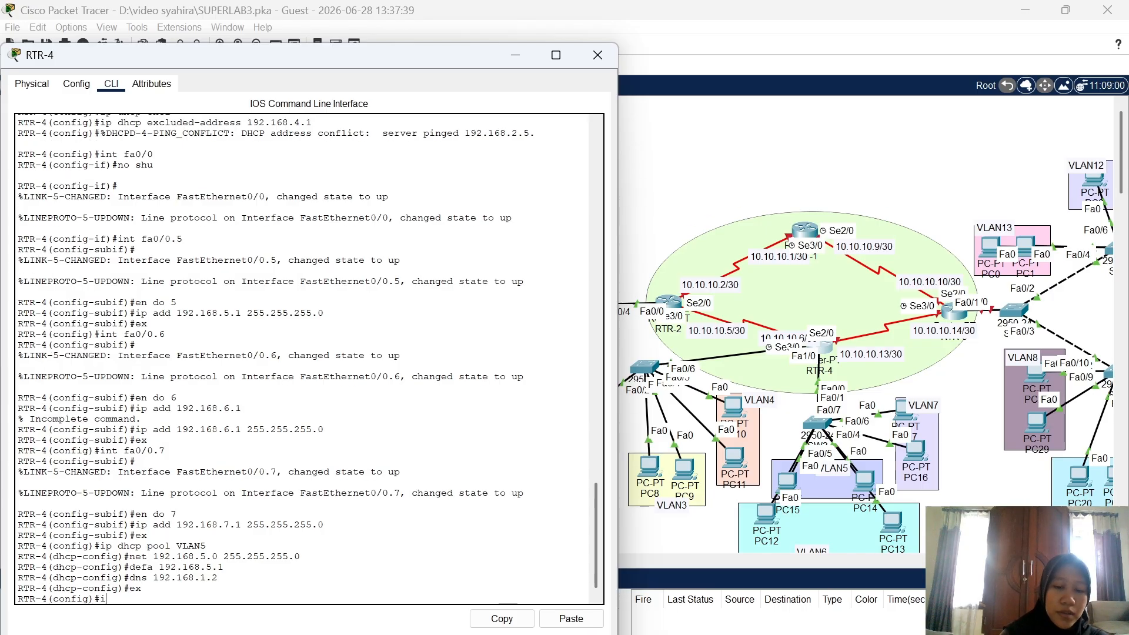
pyautogui.write('p dhcp po')
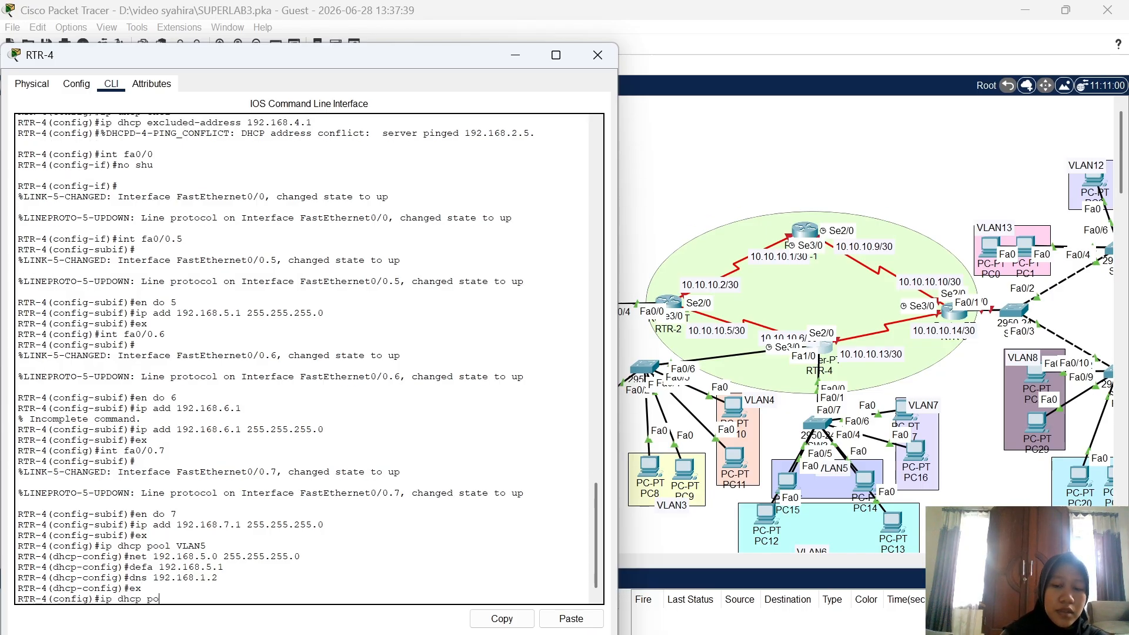
pyautogui.write('ol VLAn')
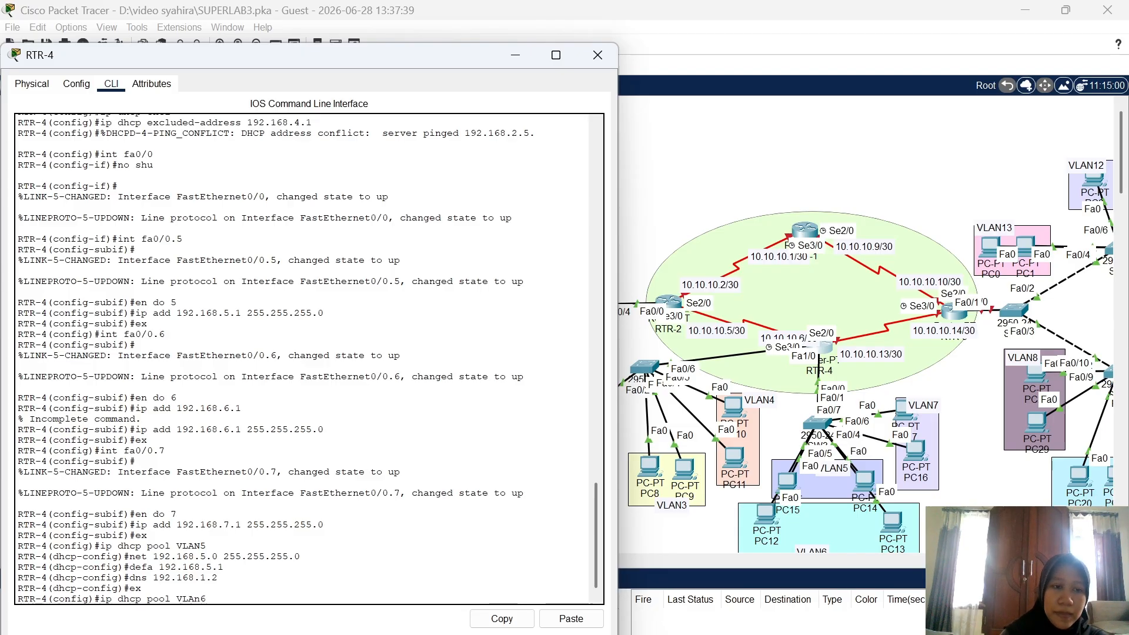
pyautogui.press('BackSpace')
pyautogui.write('N6')
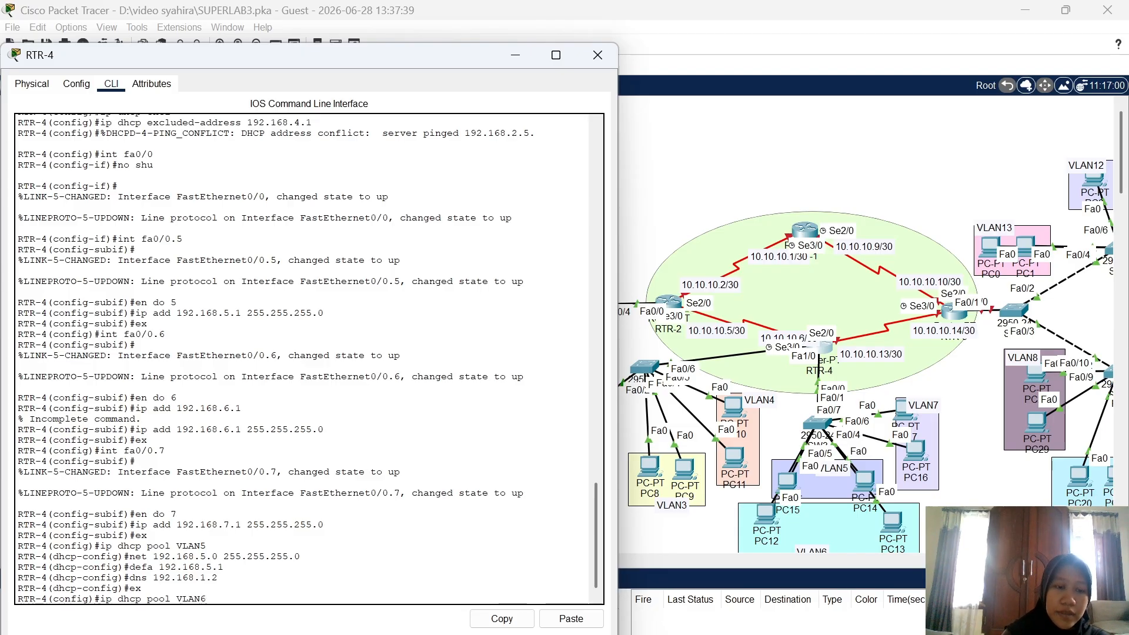
pyautogui.press('Return')
pyautogui.write('net 1')
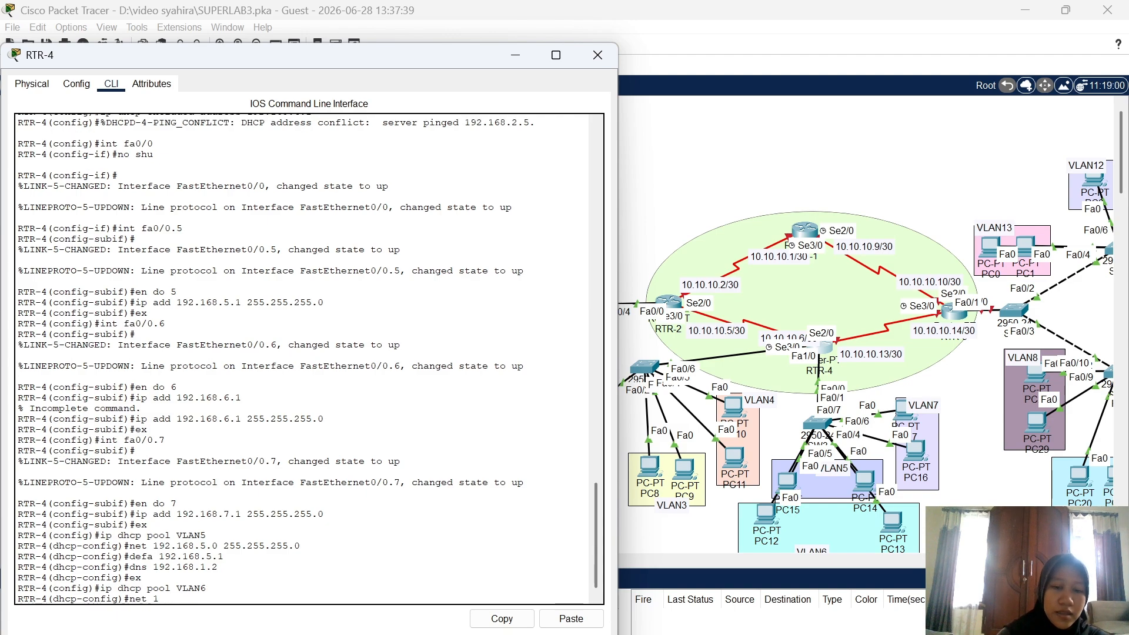
pyautogui.write('92.168')
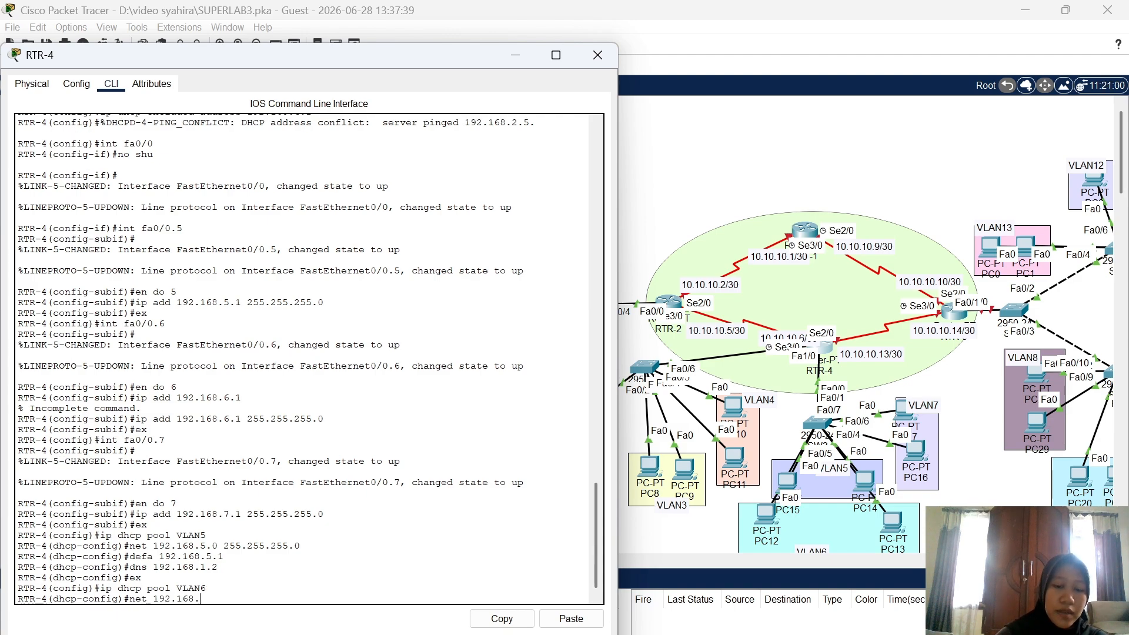
pyautogui.write('.6.0 2')
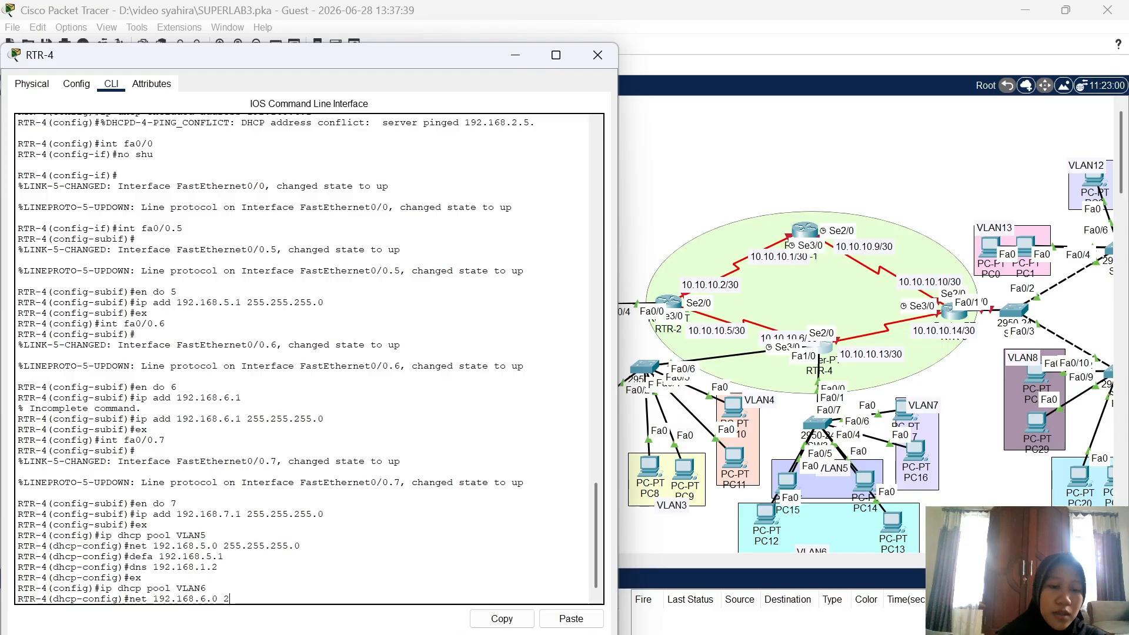
pyautogui.write('55.255.2')
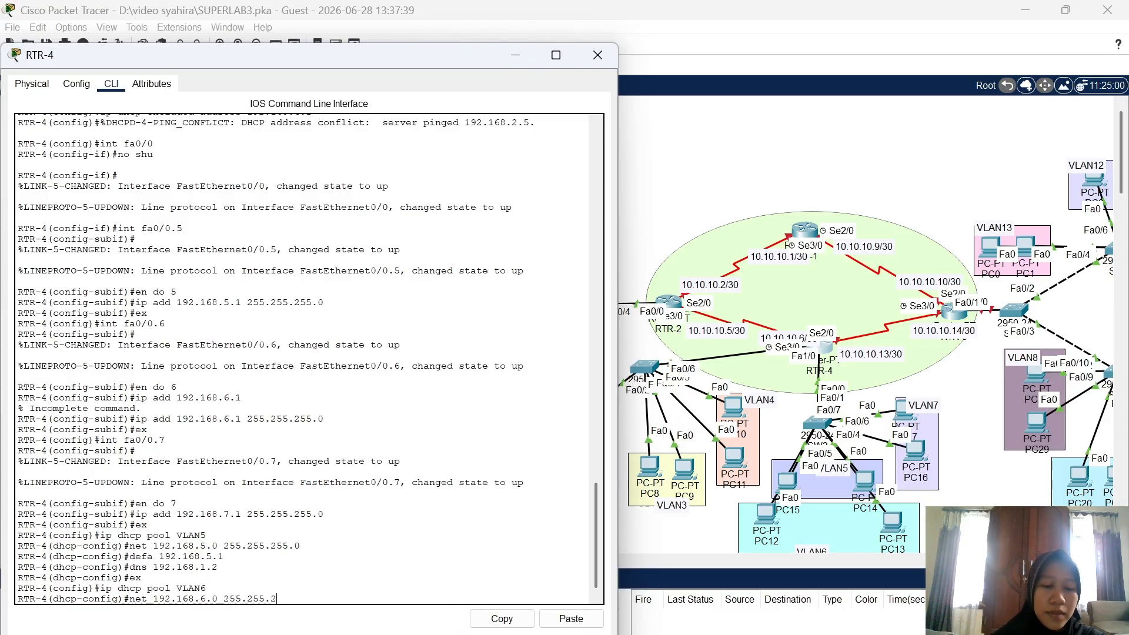
pyautogui.write('55.0')
pyautogui.press('Return')
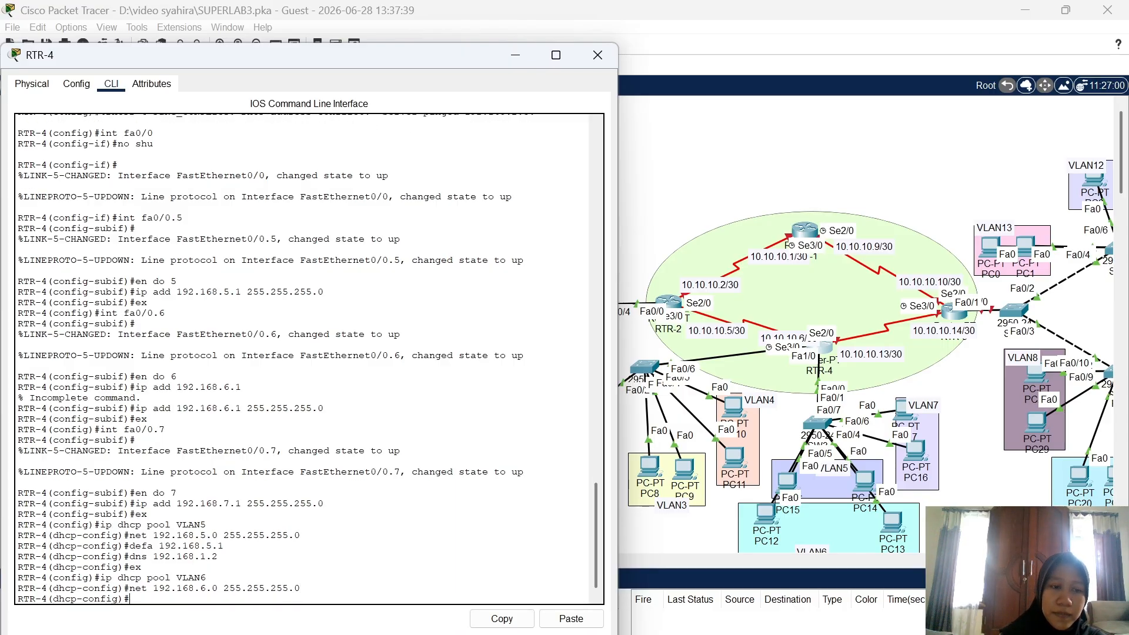
pyautogui.write('defa 1')
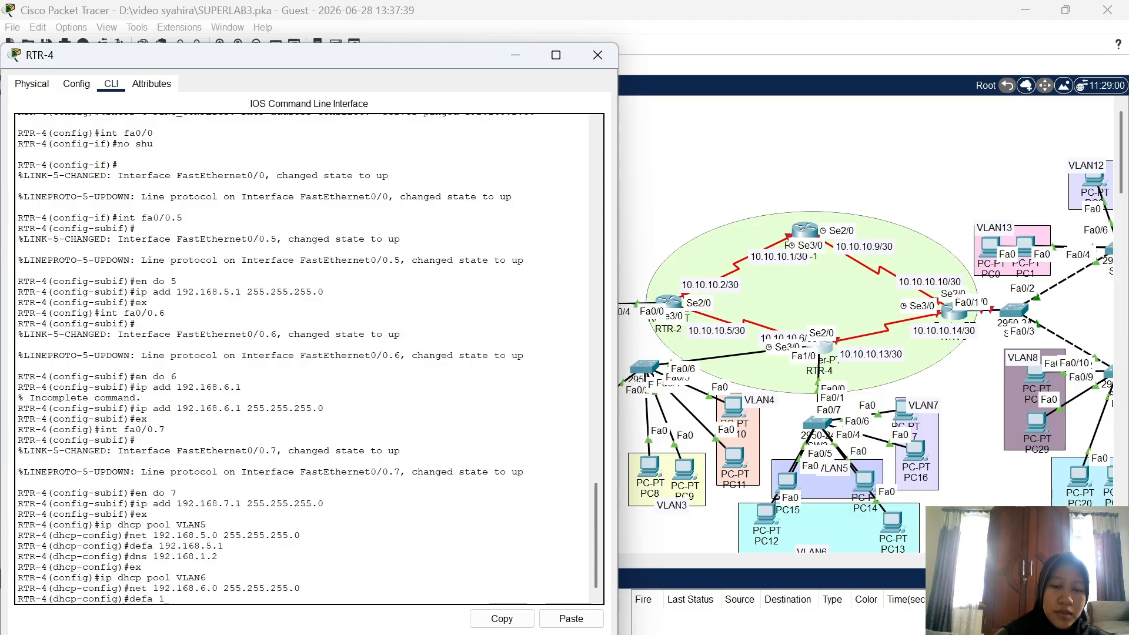
pyautogui.write('92.168.6.')
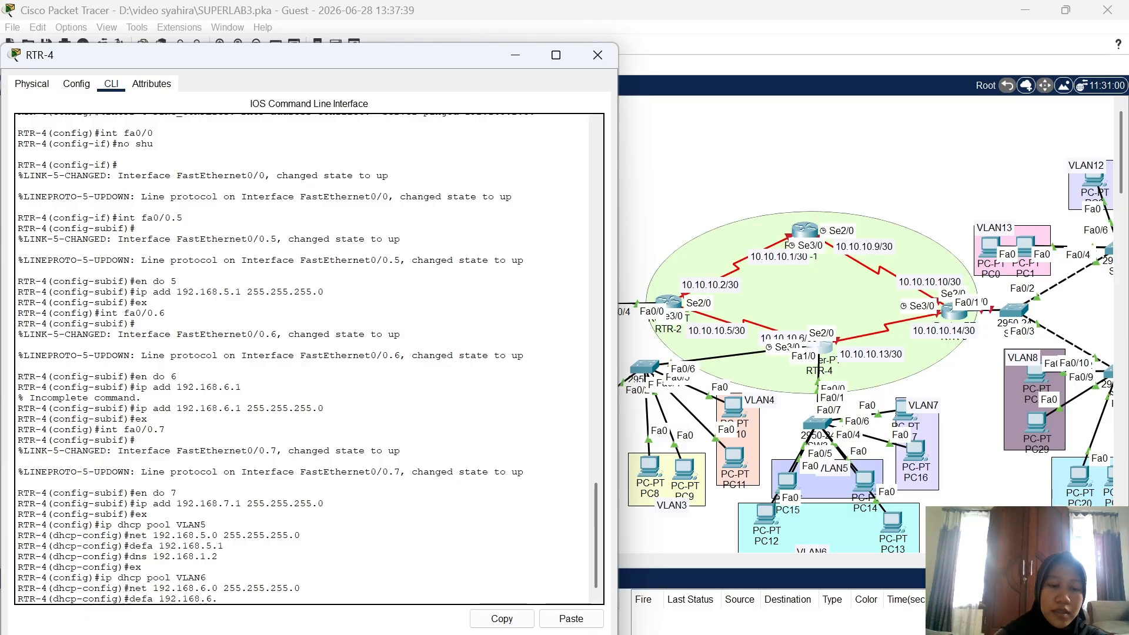
pyautogui.write('1')
pyautogui.press('Return')
pyautogui.write('dn')
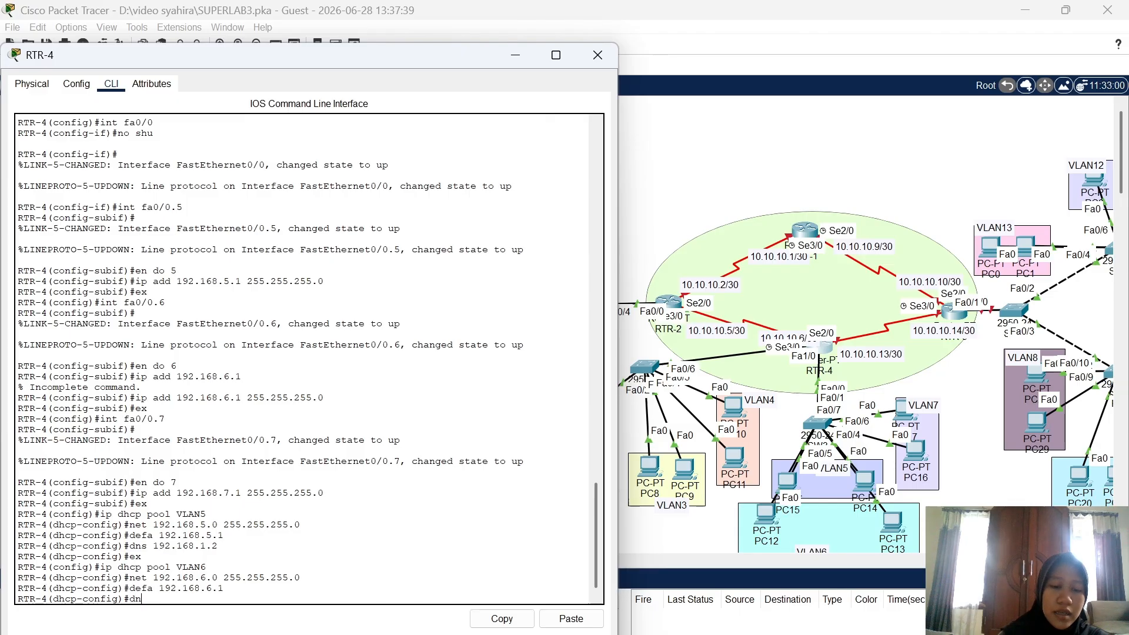
pyautogui.write('s 192.16')
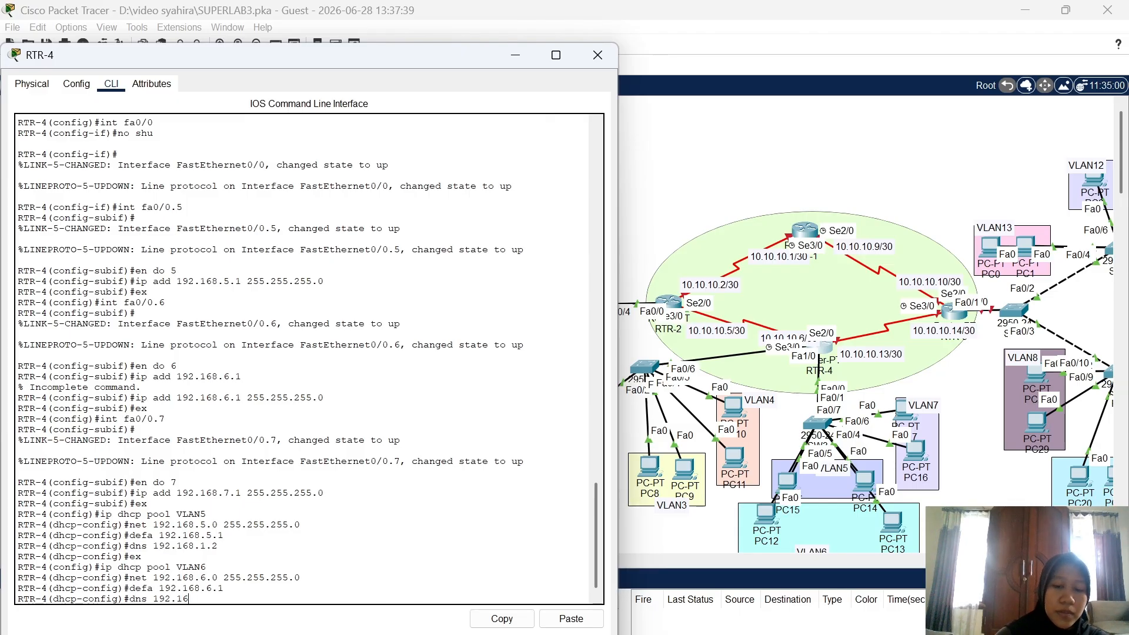
pyautogui.write('8.1.2')
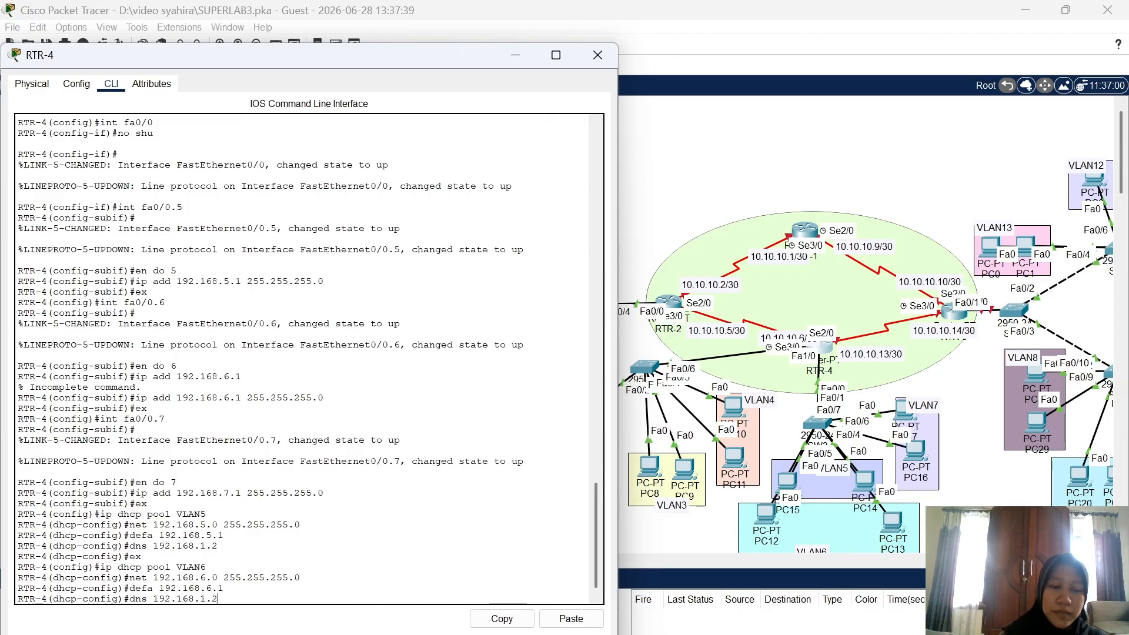
pyautogui.press('Return')
# Create DHCP pool VLAN7 for 192.168.7.0/24, gateway 192.168.7.1, DNS 192.168.1.2
pyautogui.write('ex')
pyautogui.press('Return')
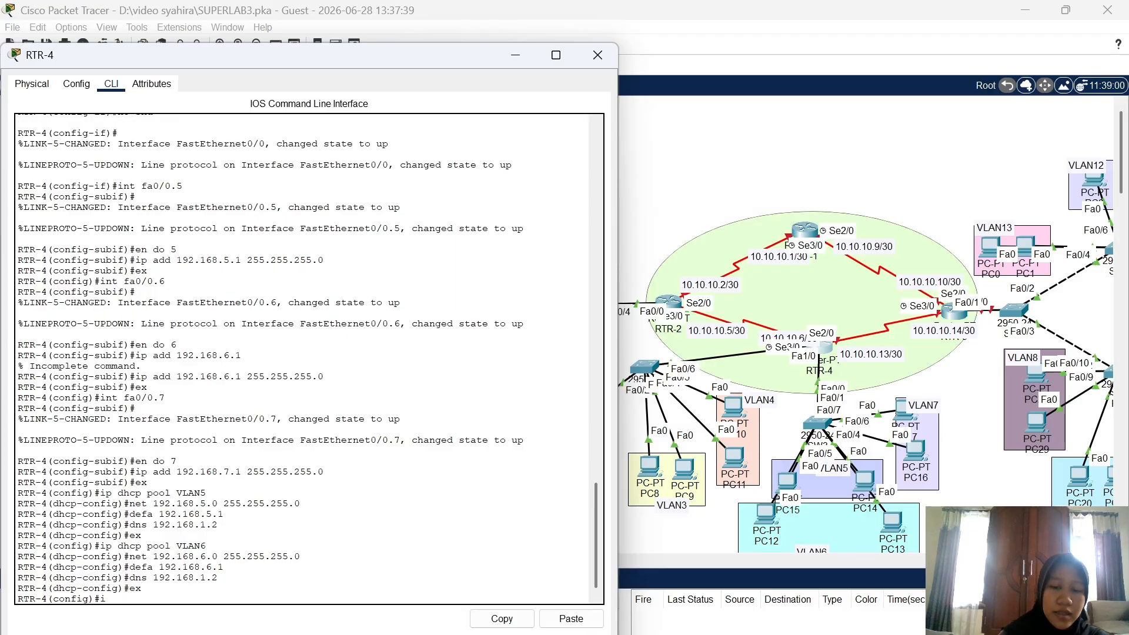
pyautogui.write('ip d')
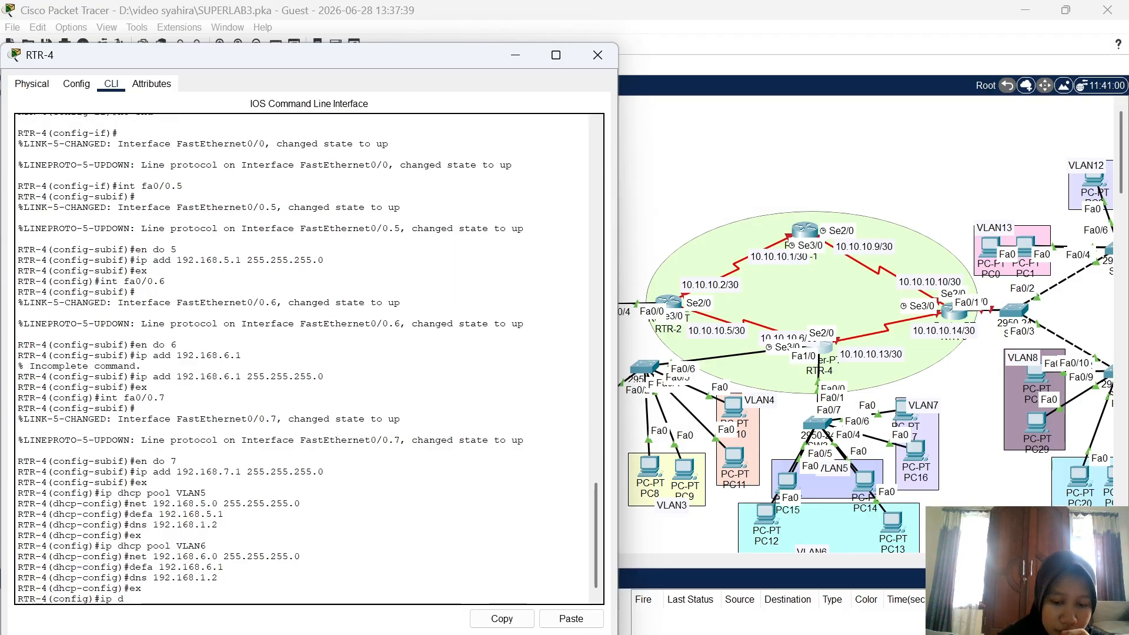
pyautogui.write('hcp')
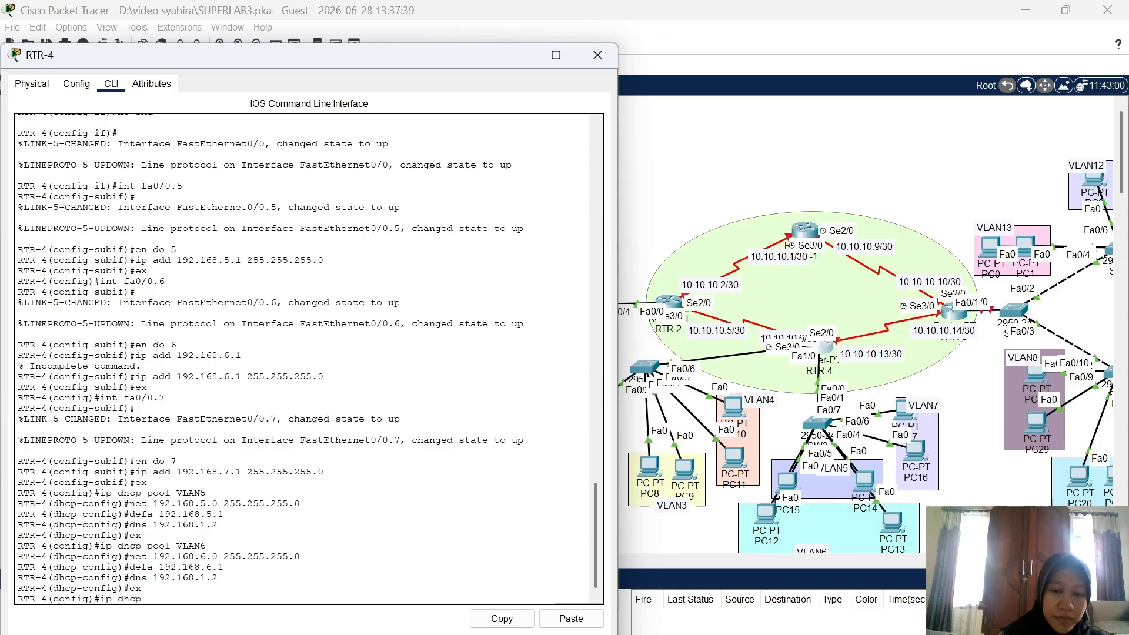
pyautogui.write(' pool VL')
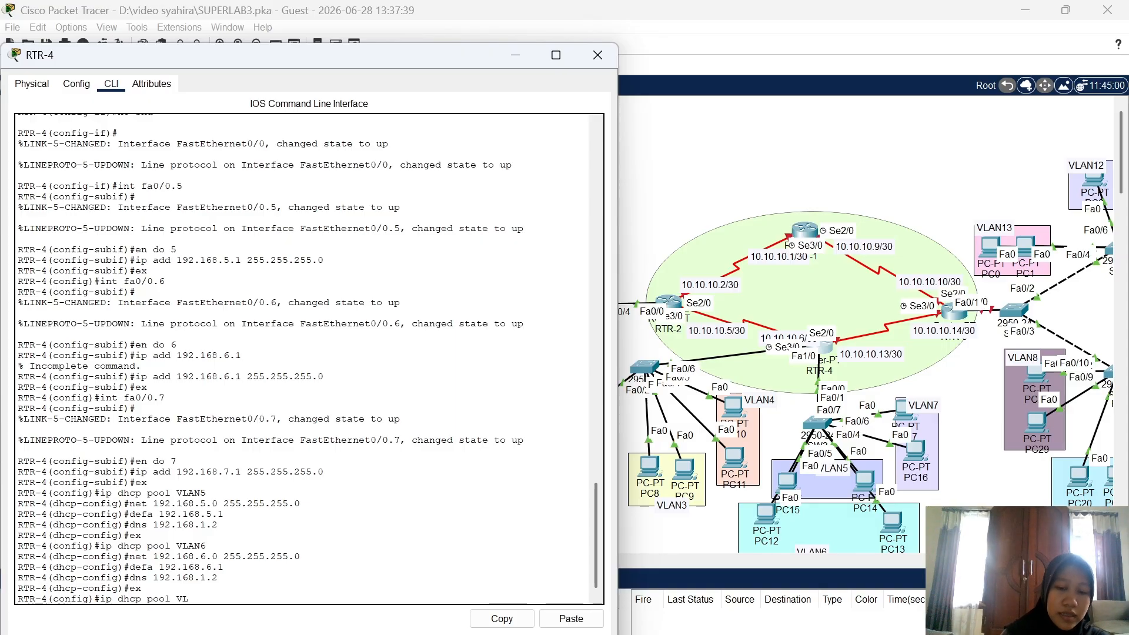
pyautogui.write('AN7')
pyautogui.press('Return')
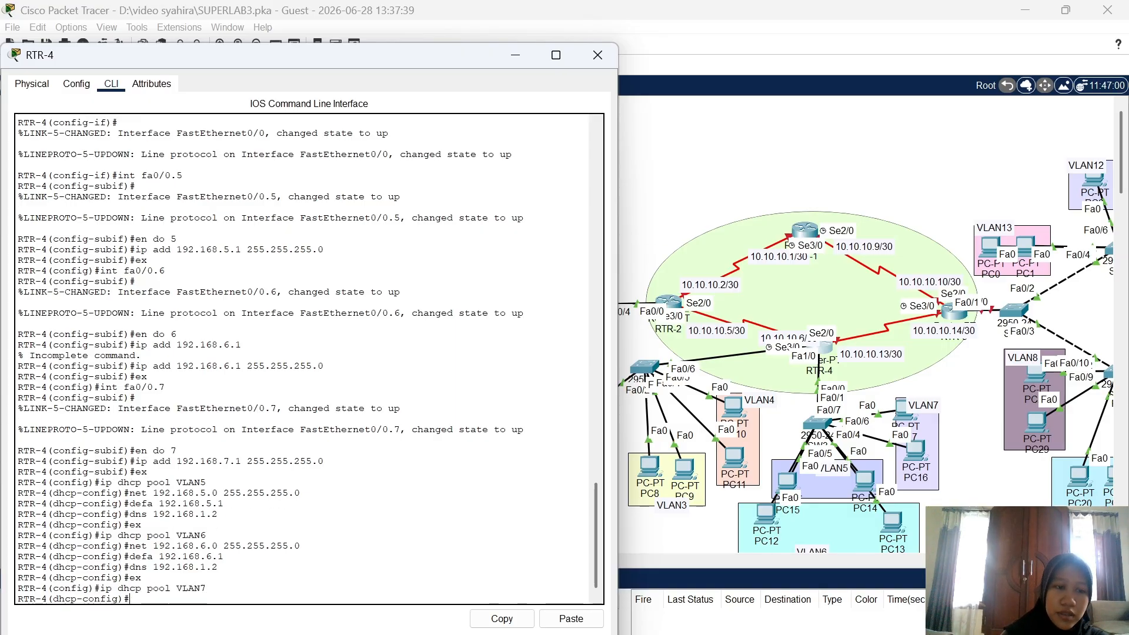
pyautogui.write('net 1')
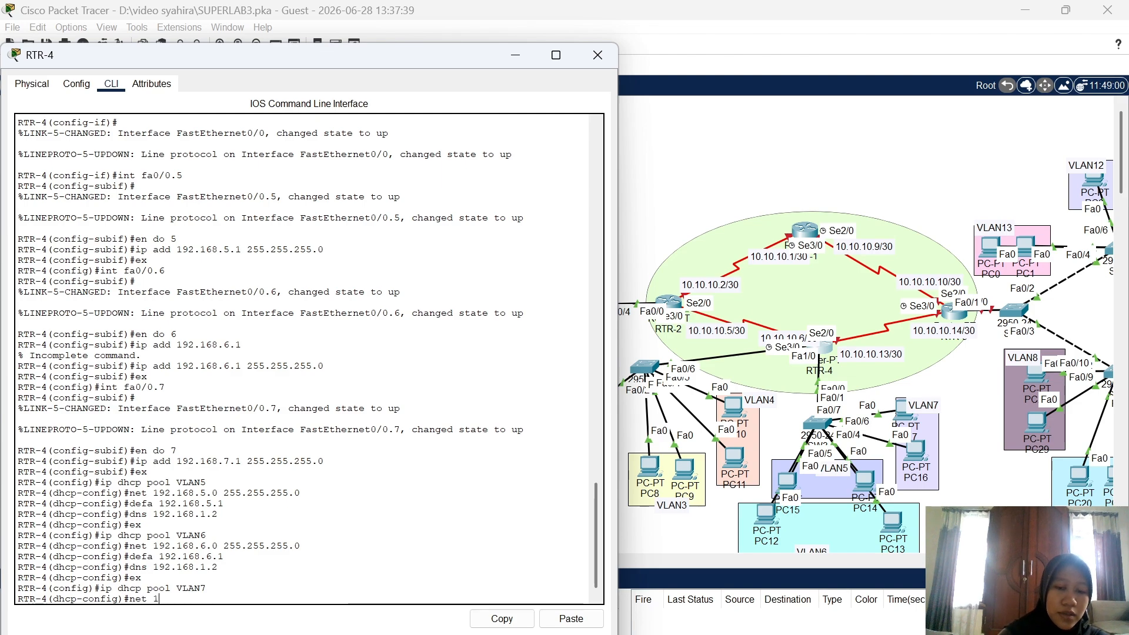
pyautogui.write('92.168.7.0 2')
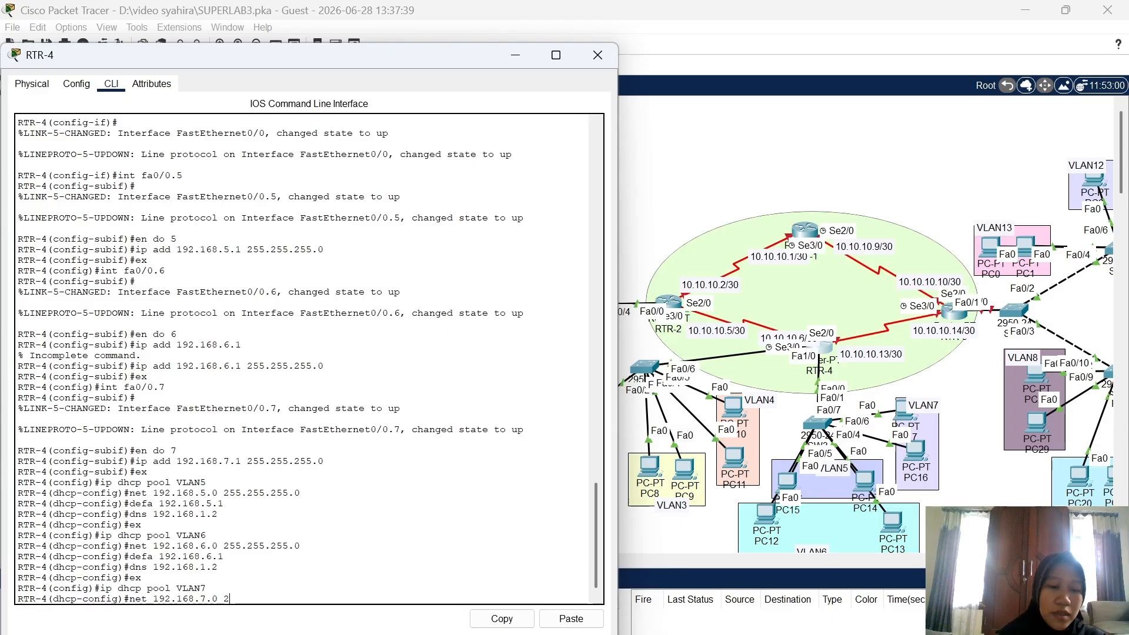
pyautogui.write('55.255.25')
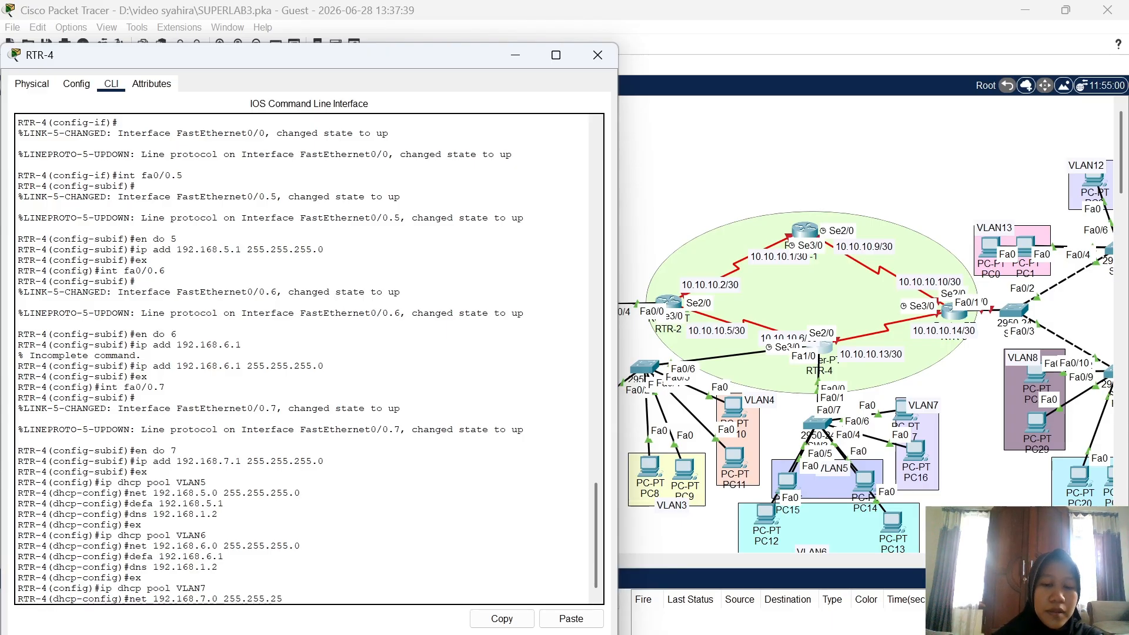
pyautogui.write('5.0')
pyautogui.press('Return')
pyautogui.write('def')
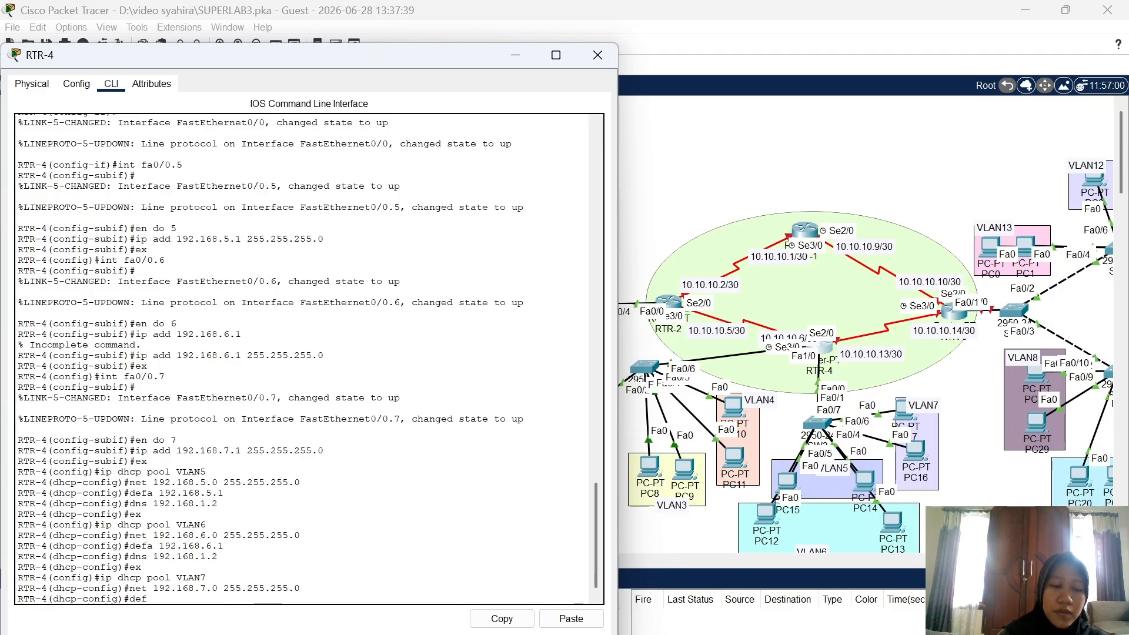
pyautogui.write('a 192.168')
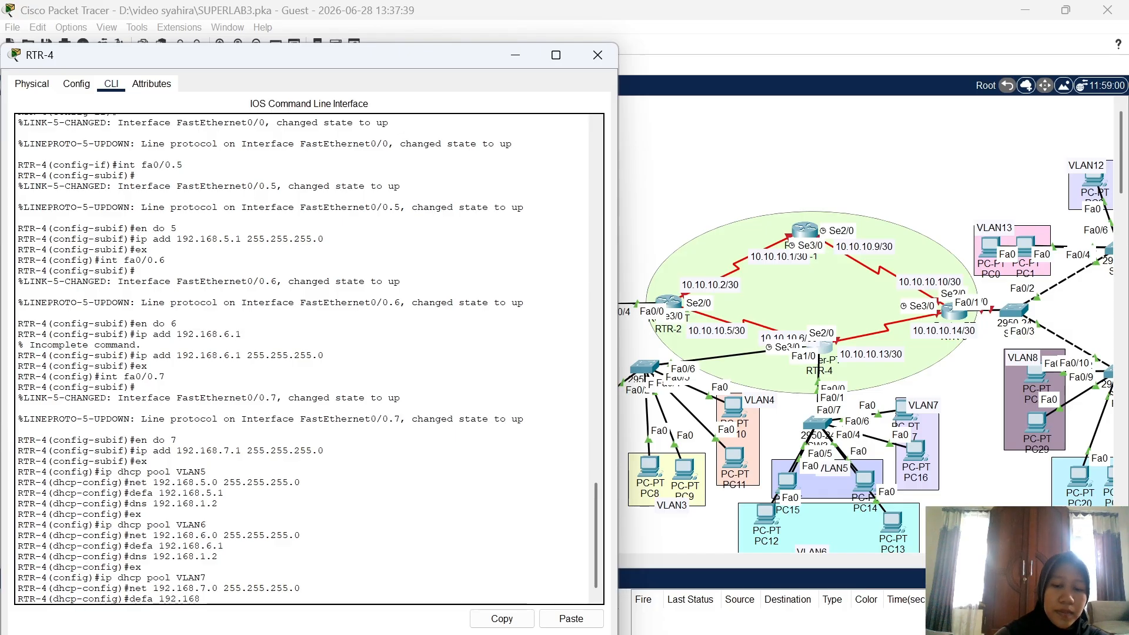
pyautogui.write('.7.1')
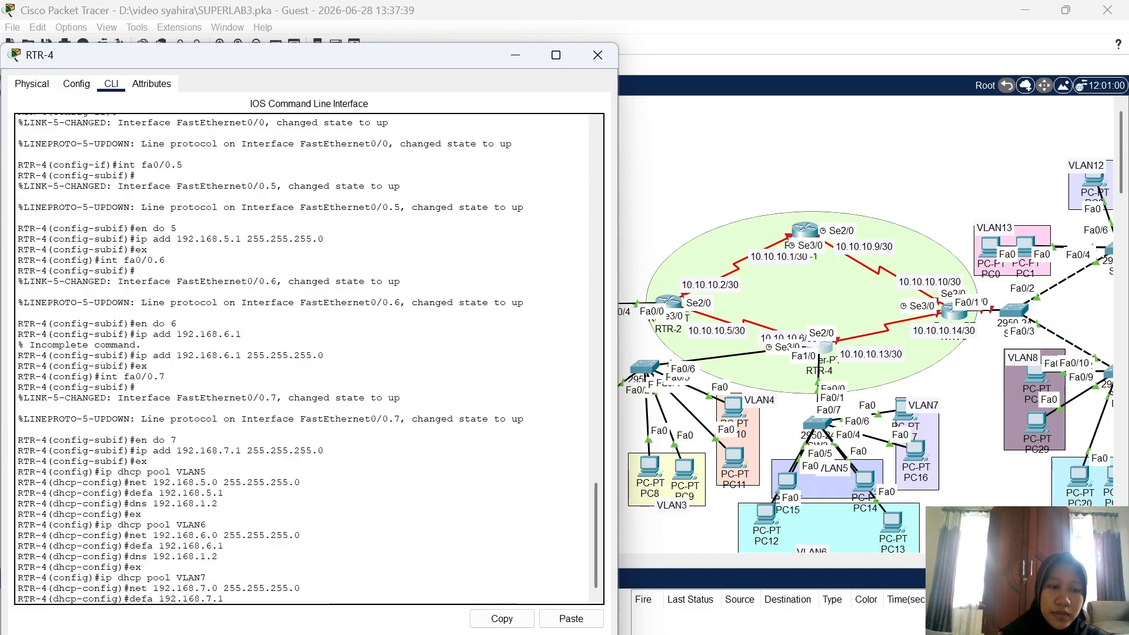
pyautogui.press('Return')
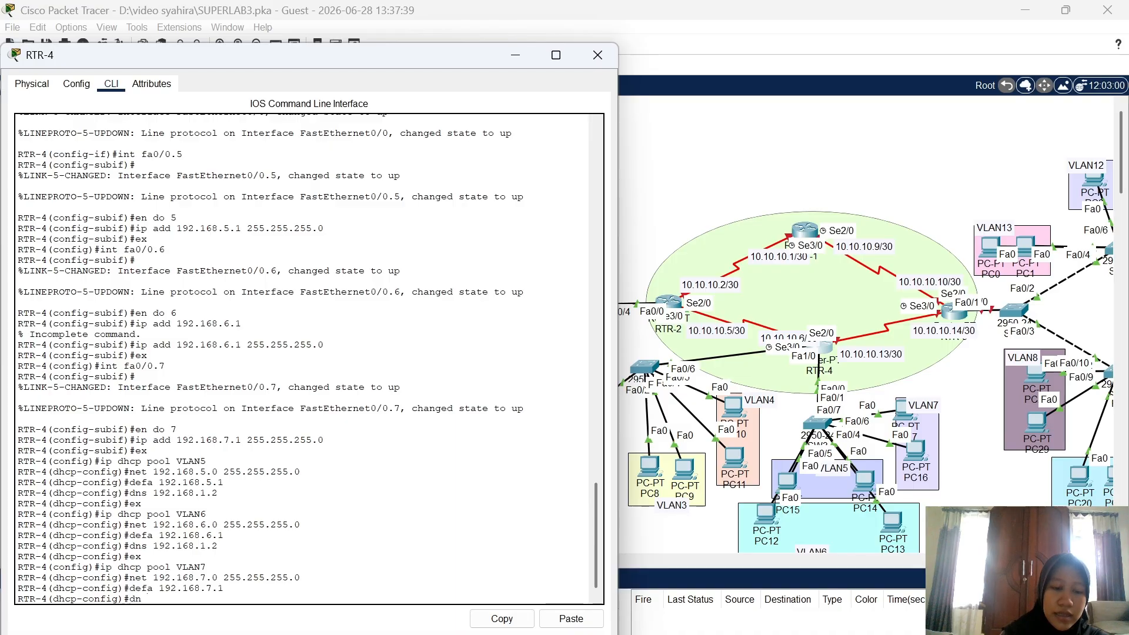
pyautogui.write('2.168.')
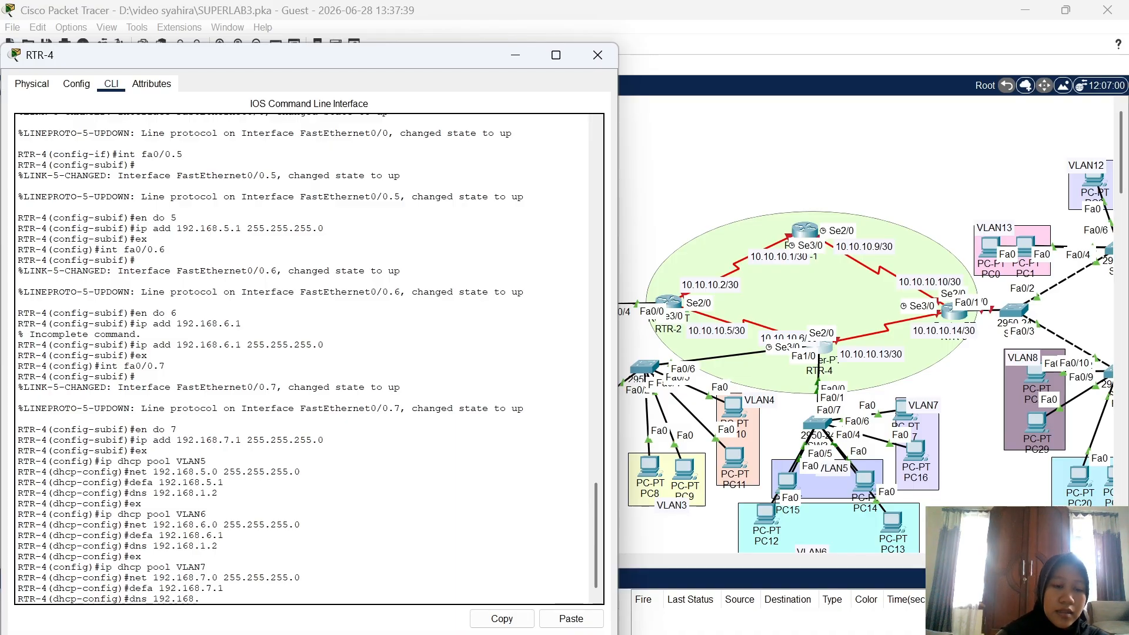
pyautogui.write('1.2')
pyautogui.press('Return')
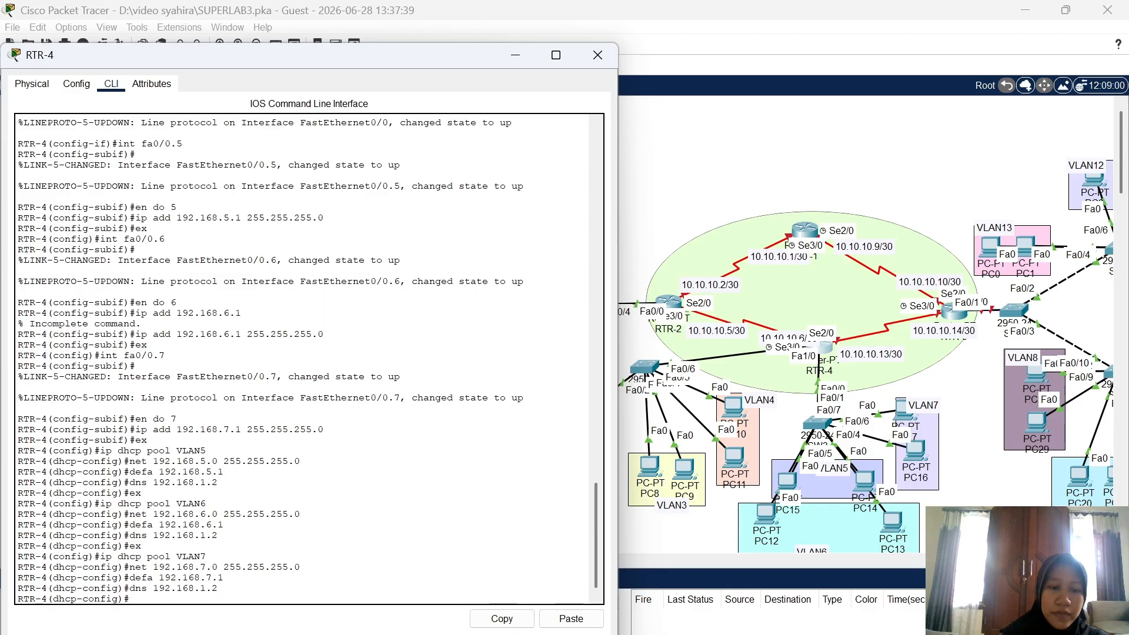
pyautogui.write('ex')
pyautogui.press('Return')
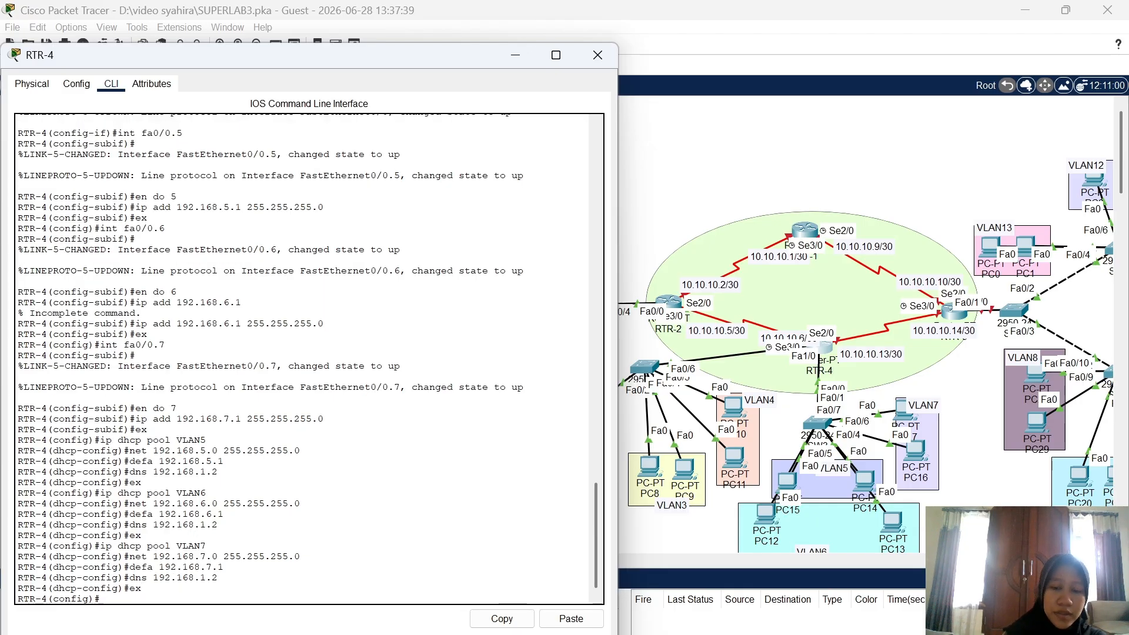
# Exclude 192.168.5.1, 192.168.6.1 and 192.168.7.1 from DHCP leasing on RTR-4
pyautogui.write('ip dhcp')
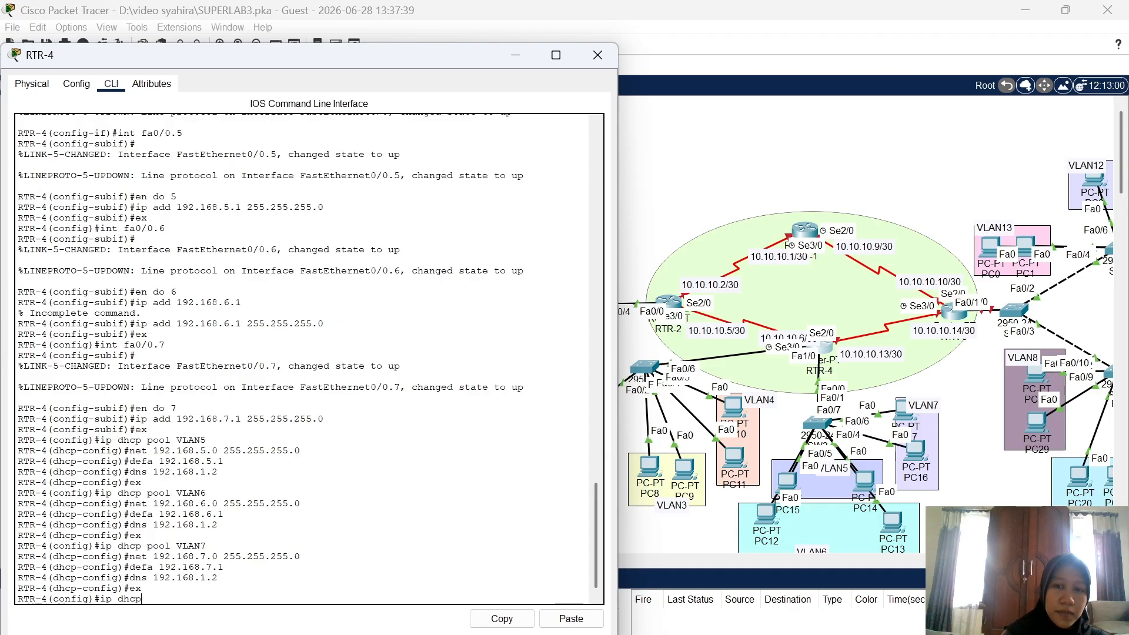
pyautogui.write(' exc')
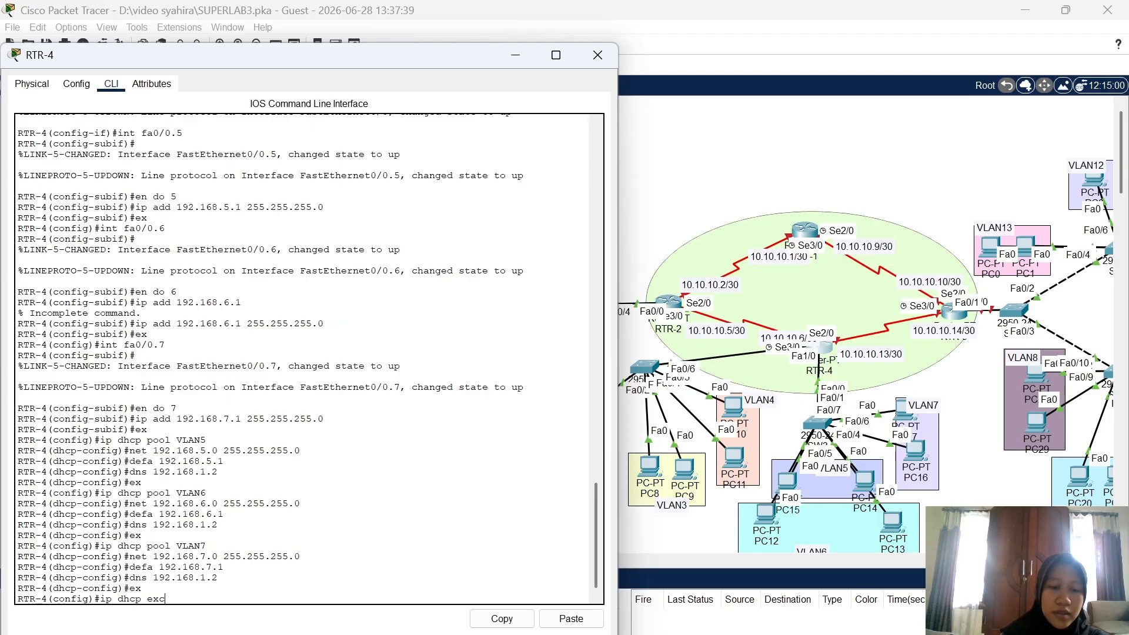
pyautogui.write('l')
pyautogui.press('Tab')
pyautogui.write('192')
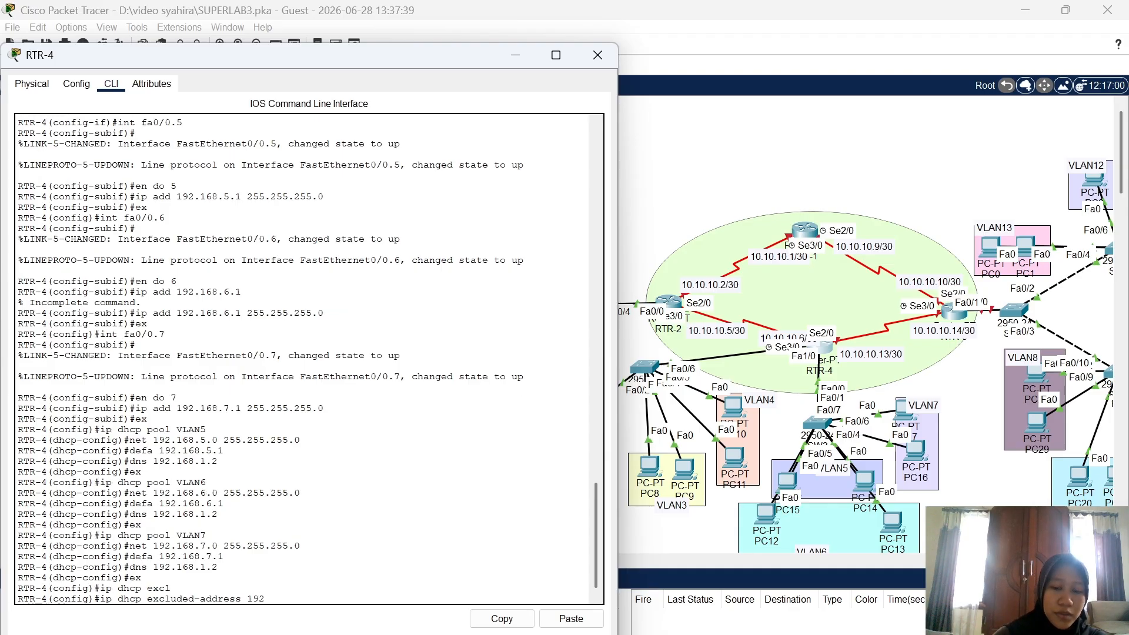
pyautogui.write('.168')
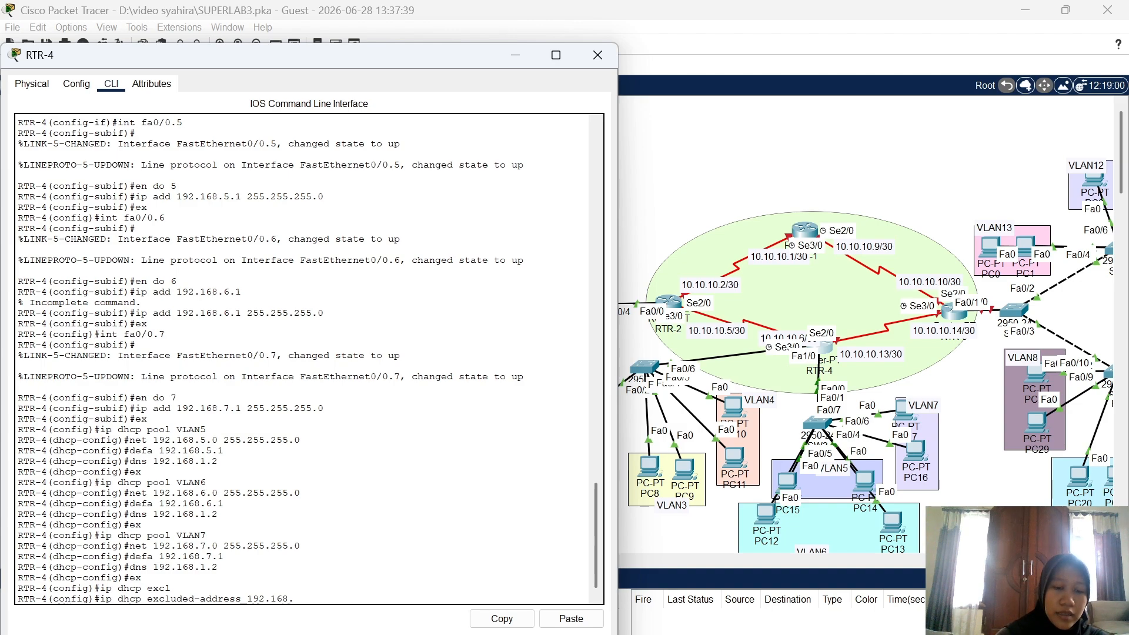
pyautogui.write('.5.1')
pyautogui.press('Return')
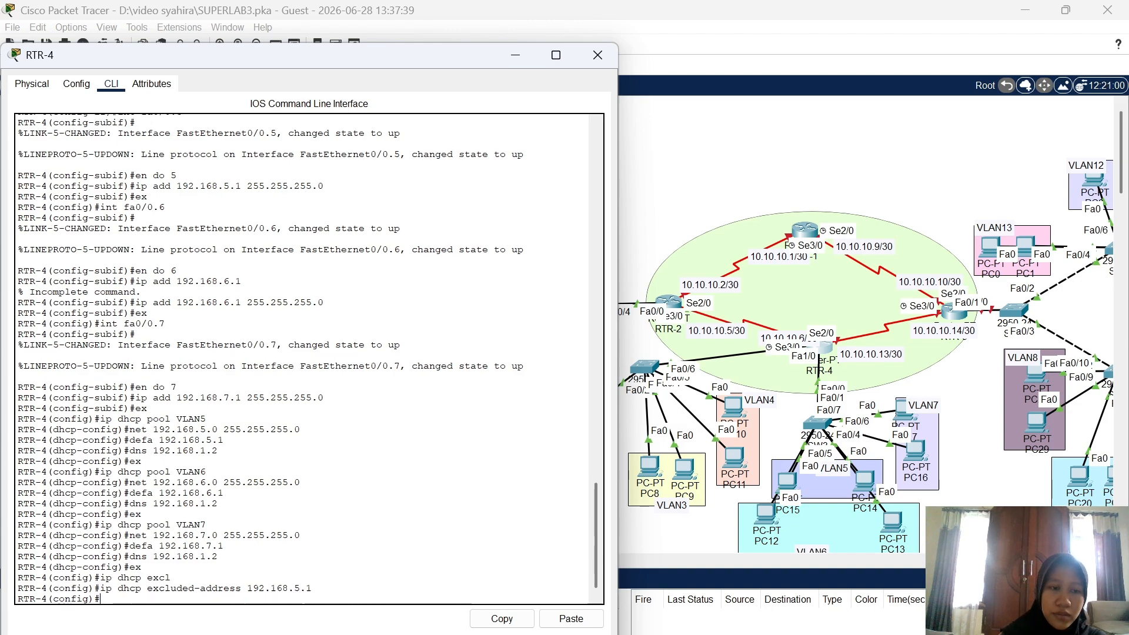
pyautogui.write('ip d')
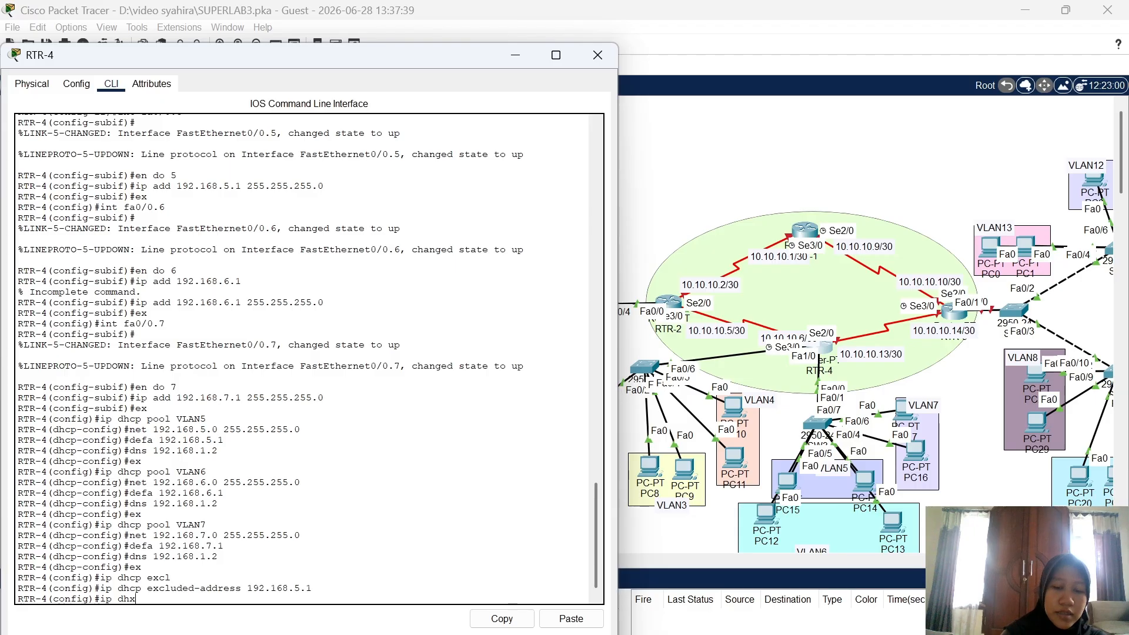
pyautogui.write('hcp ')
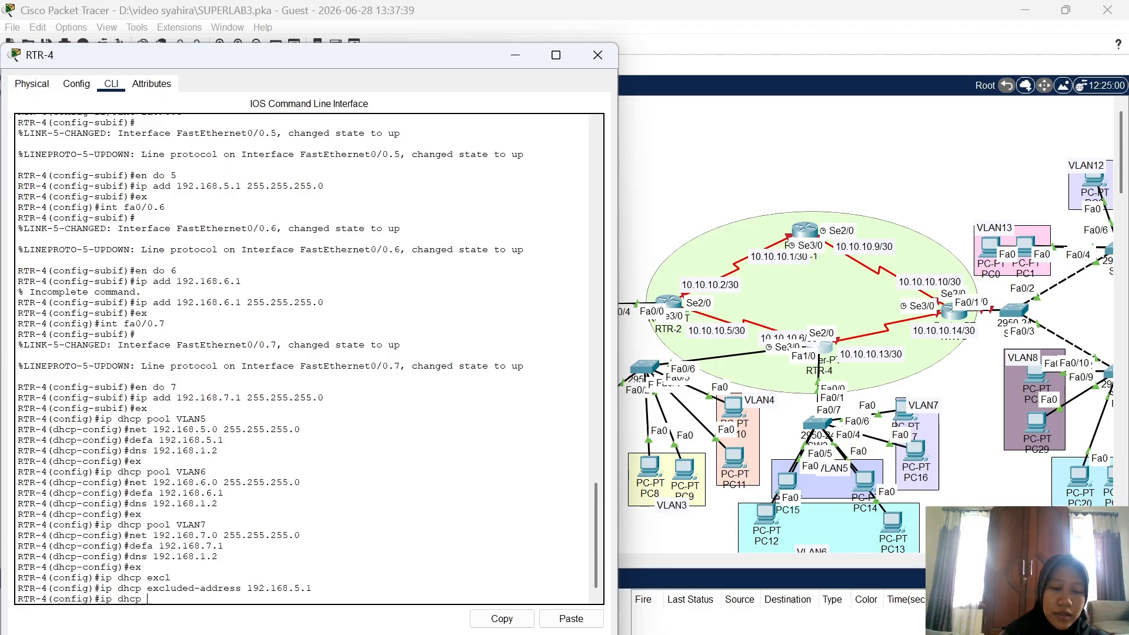
pyautogui.write('excl')
pyautogui.press('Tab')
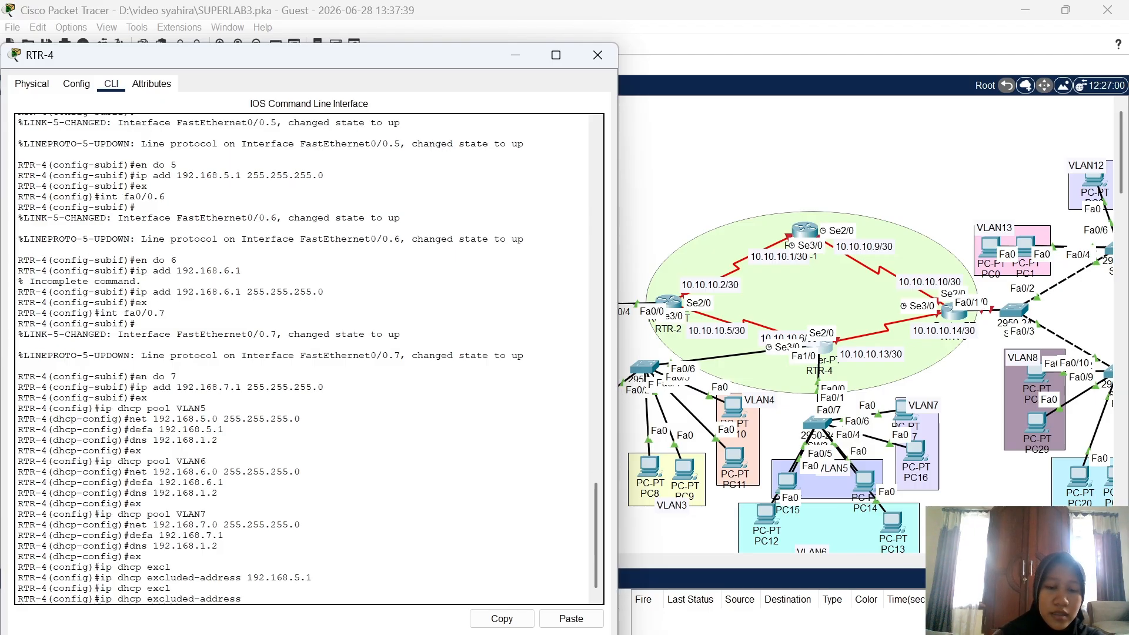
pyautogui.write('192.168.')
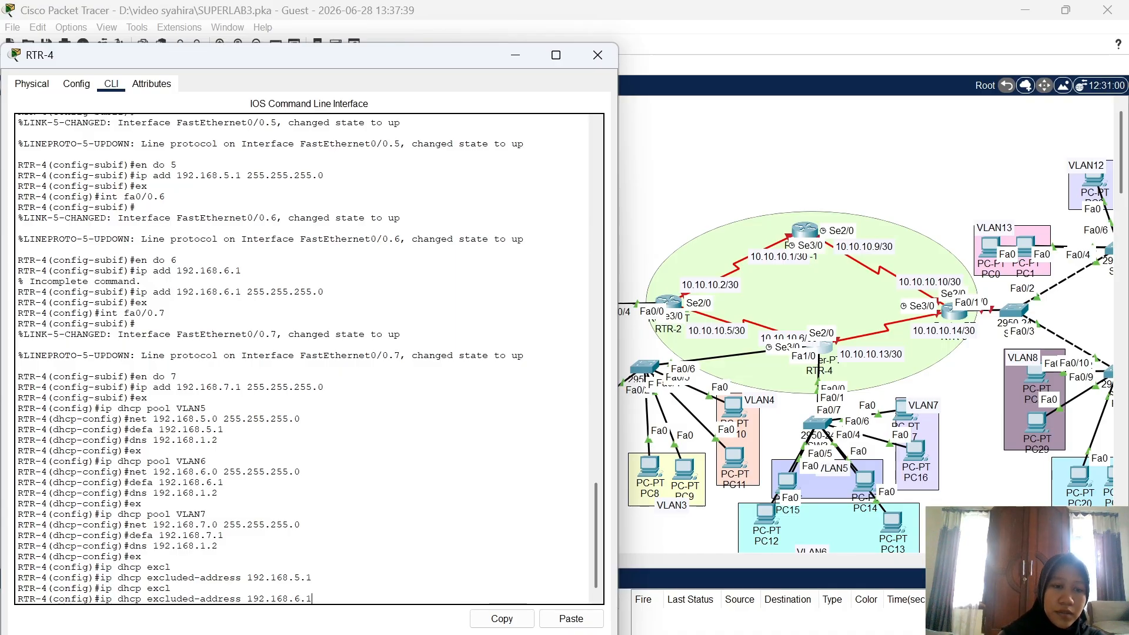
pyautogui.write('6.1')
pyautogui.press('Return')
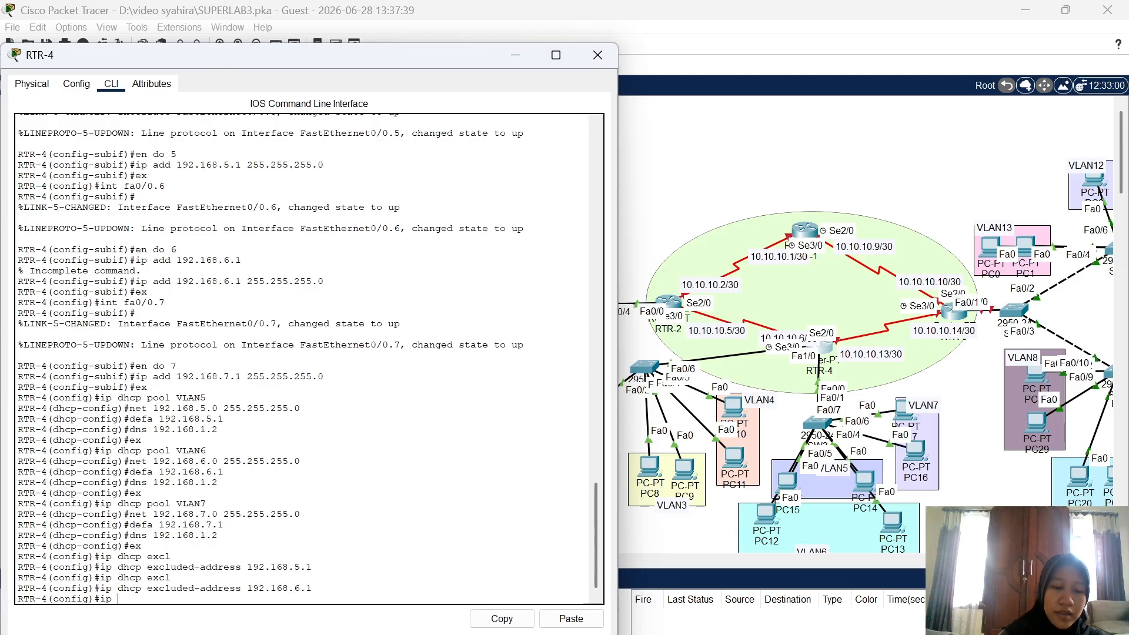
pyautogui.write('ip dhcp ex')
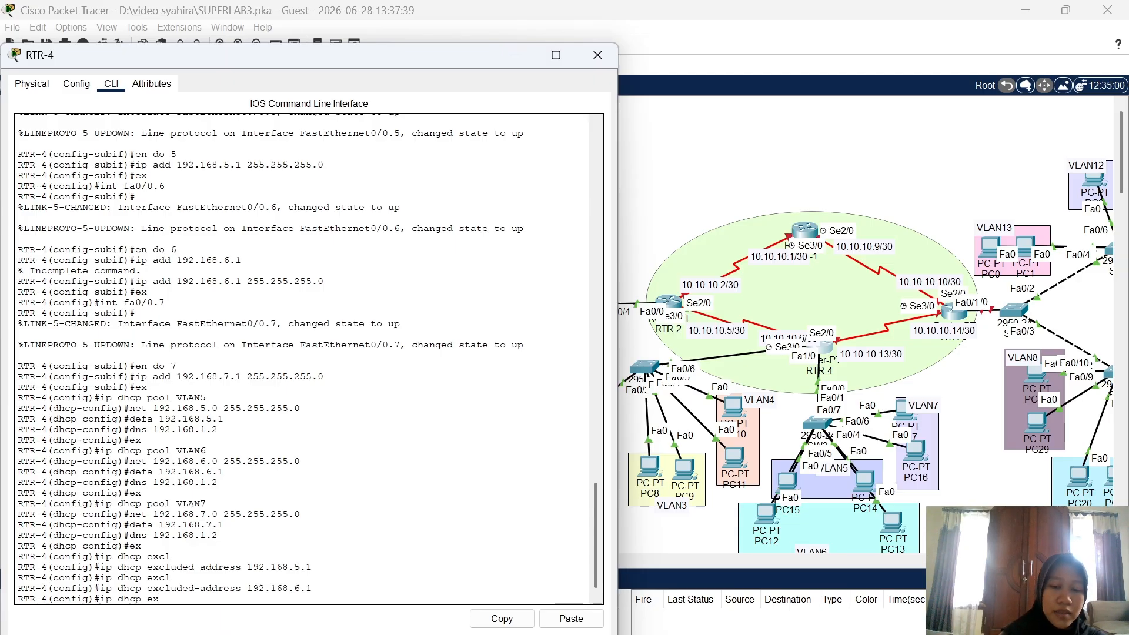
pyautogui.write('cl')
pyautogui.press('Tab')
pyautogui.write('192.')
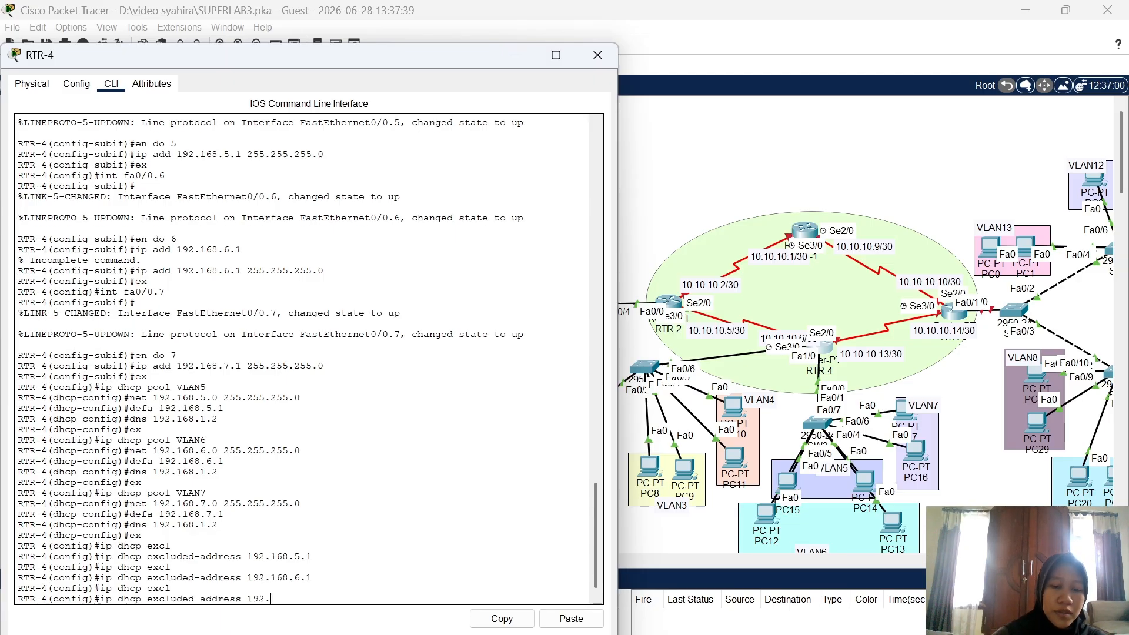
pyautogui.write('168.7.1')
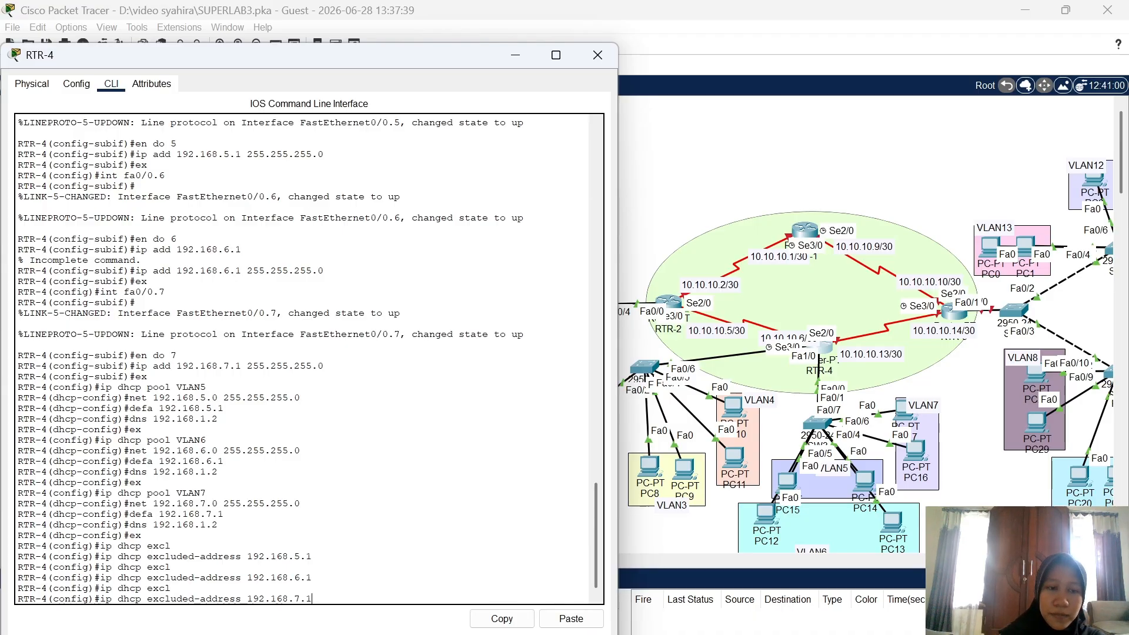
pyautogui.press('Return')
# Exit configuration mode and close the RTR-4 window
pyautogui.write('ex')
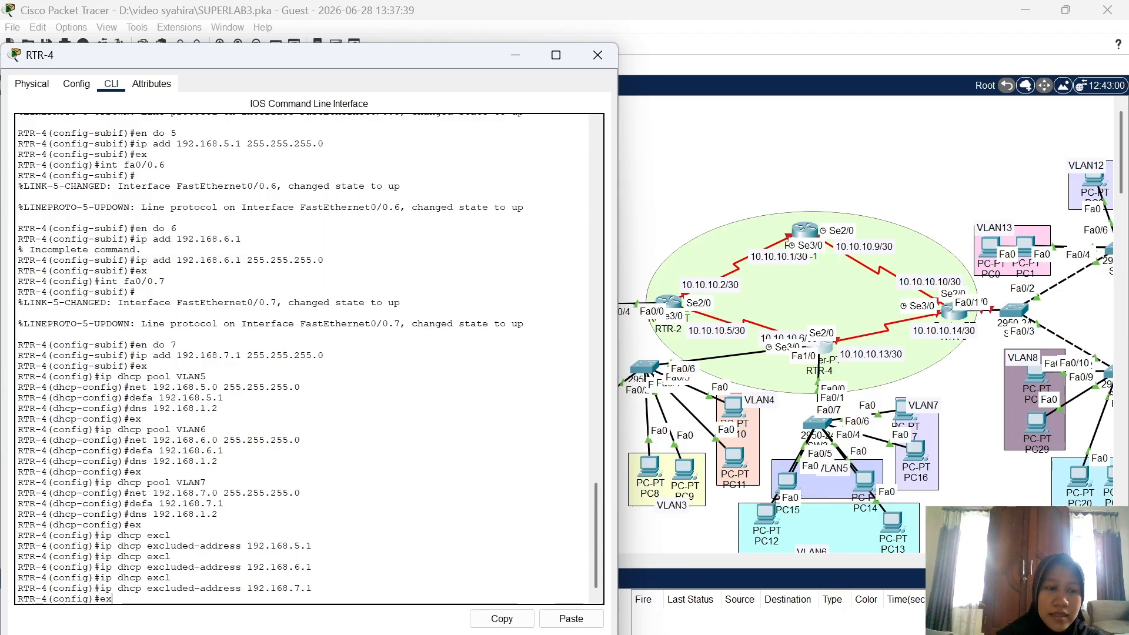
pyautogui.press('Return')
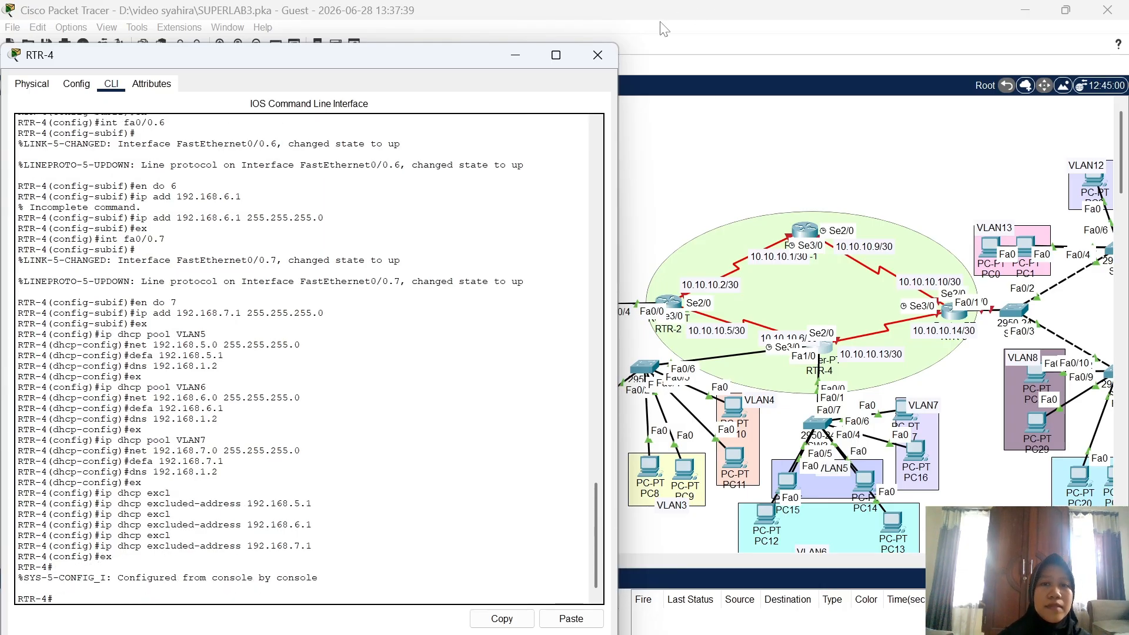
pyautogui.click(597, 56)
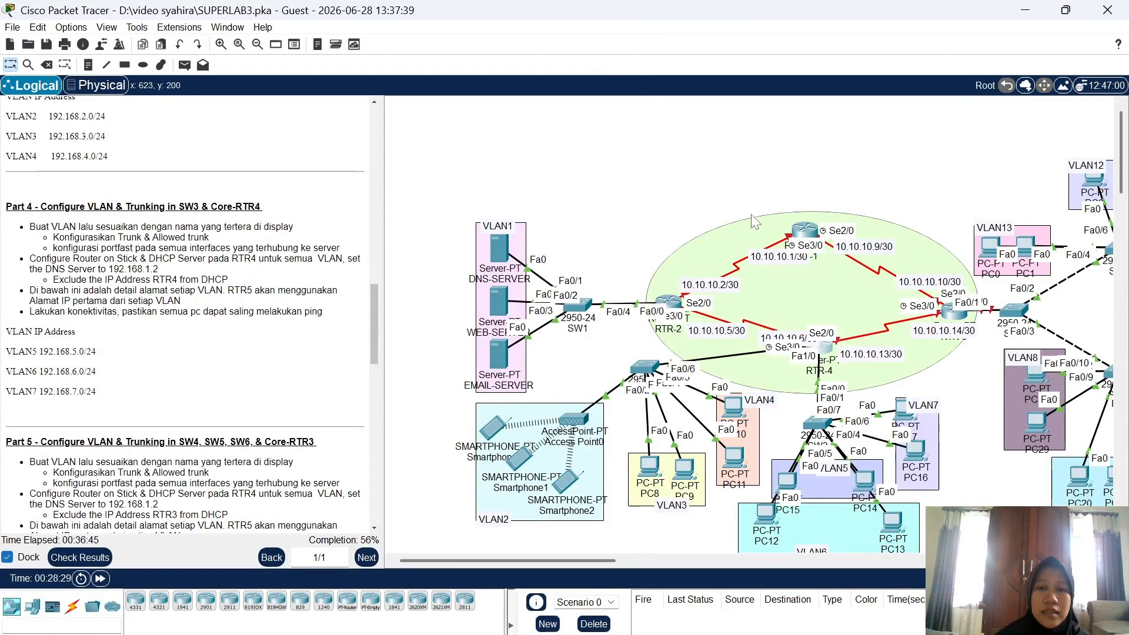
# Switch PC15's IP configuration to DHCP, receiving 192.168.5.2
pyautogui.click(789, 490)
pyautogui.click(529, 80)
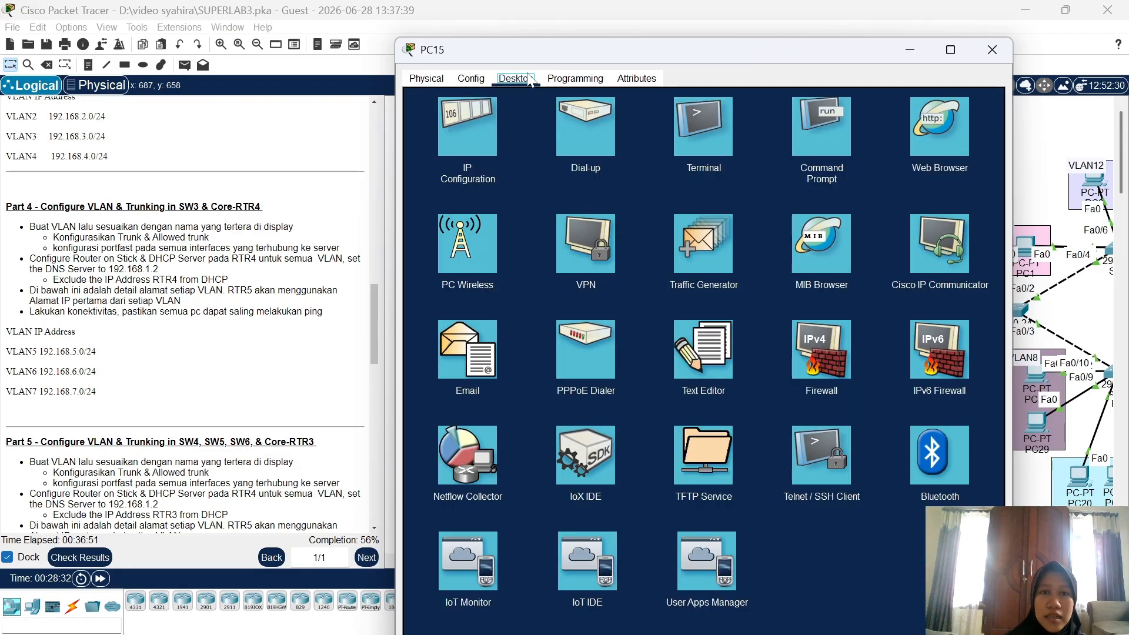
pyautogui.click(485, 118)
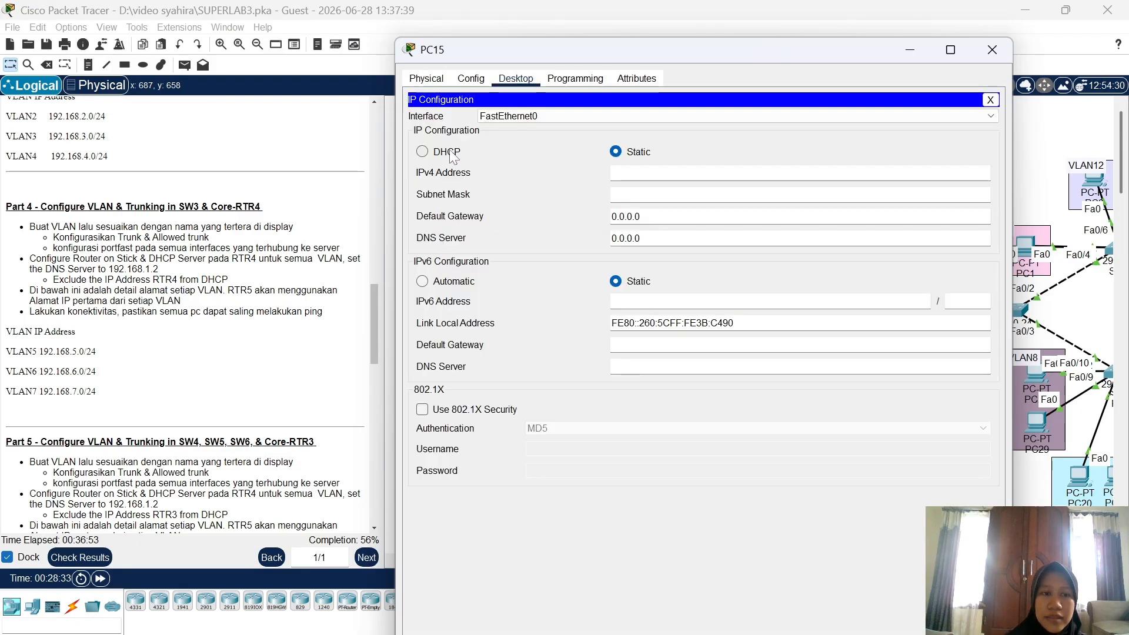
pyautogui.click(424, 151)
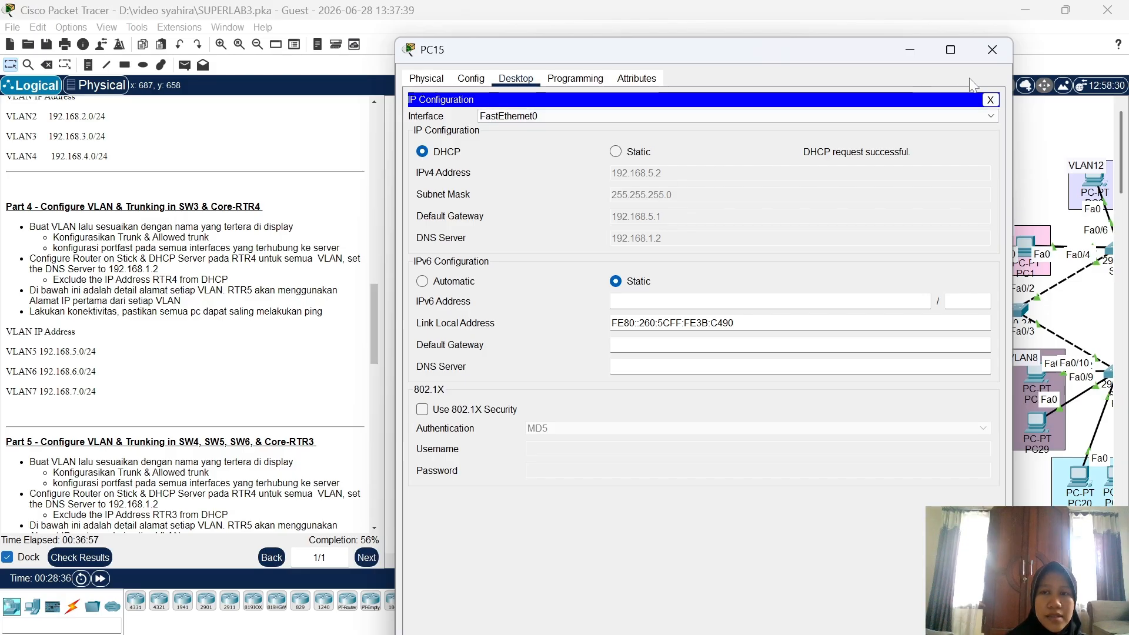
pyautogui.click(983, 59)
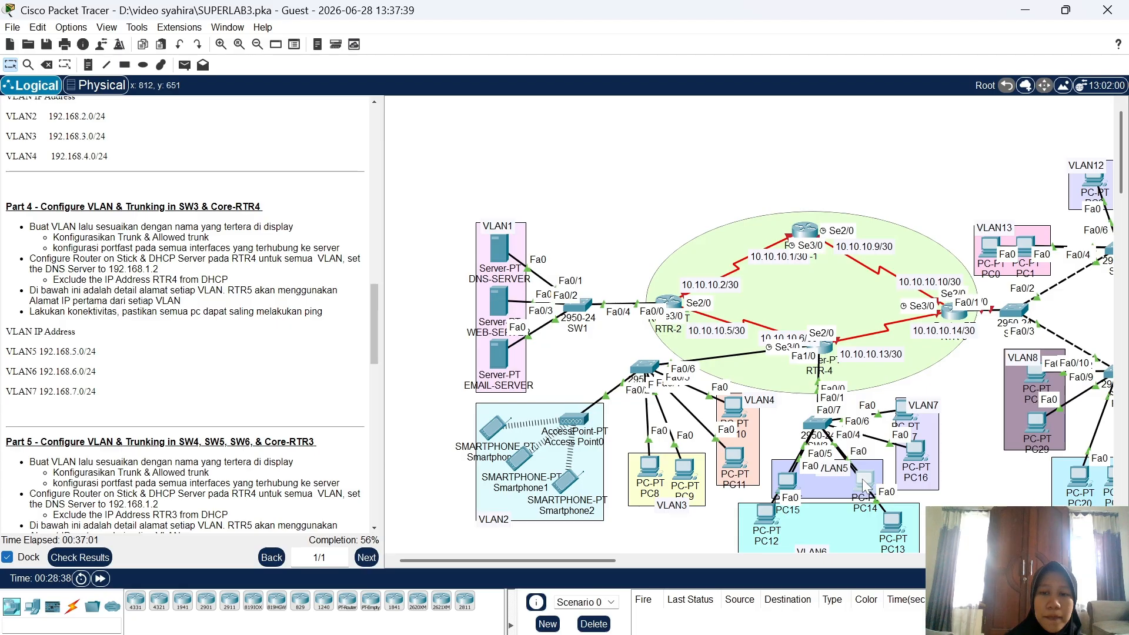
# Switch PC14's IP configuration to DHCP
pyautogui.click(865, 485)
pyautogui.click(525, 193)
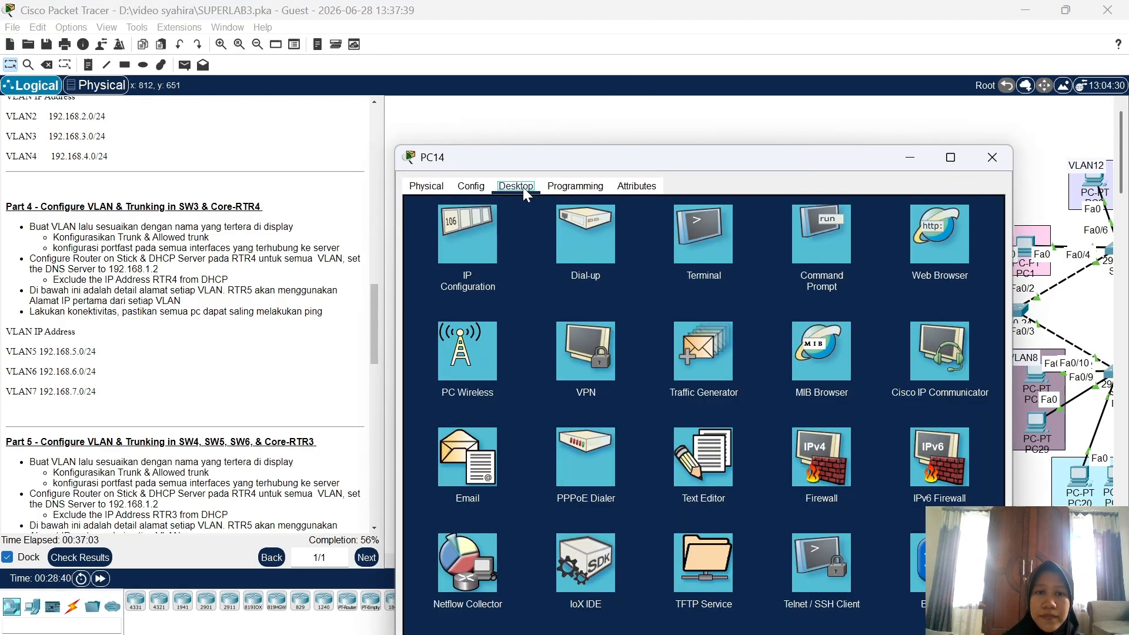
pyautogui.click(468, 226)
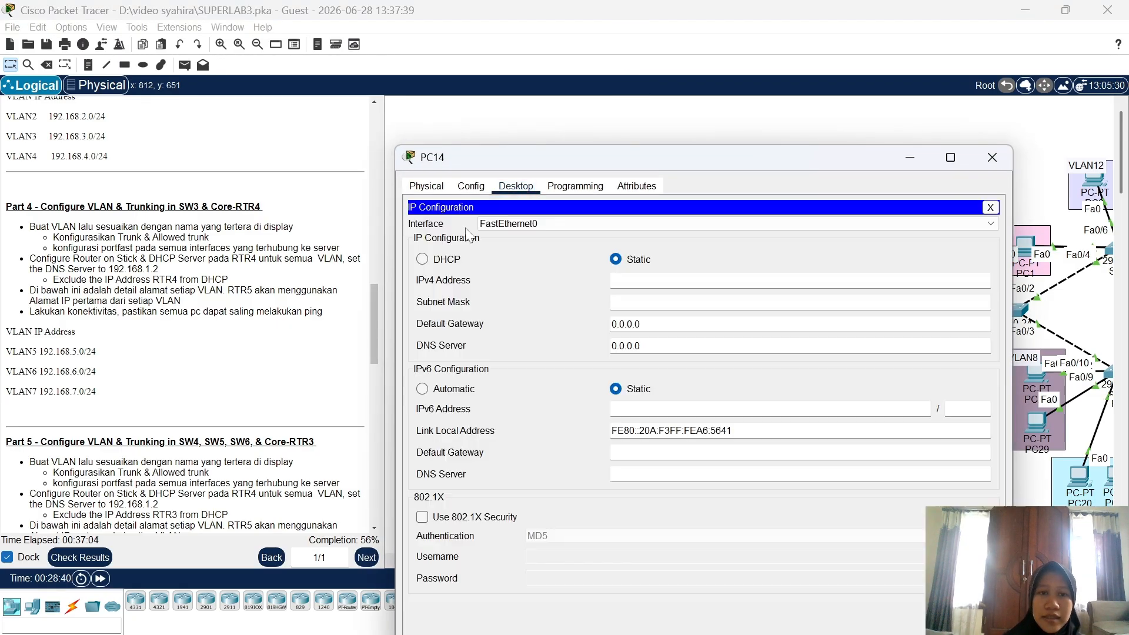
pyautogui.click(447, 260)
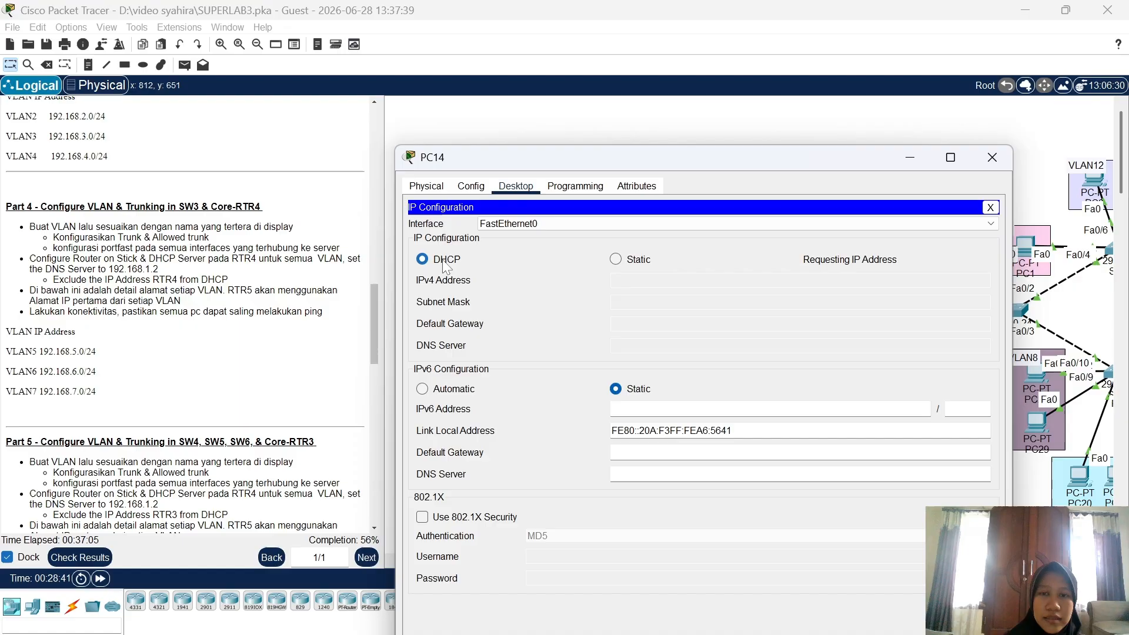
pyautogui.click(997, 157)
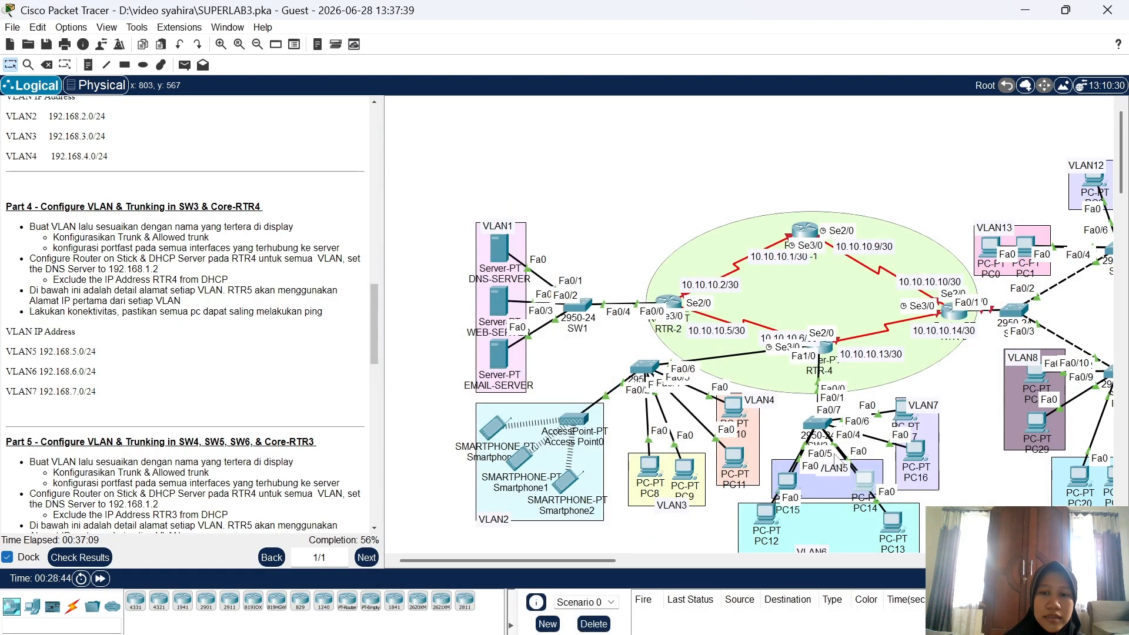
# Switch PC12's IP configuration to DHCP, receiving 192.168.6.2
pyautogui.click(767, 514)
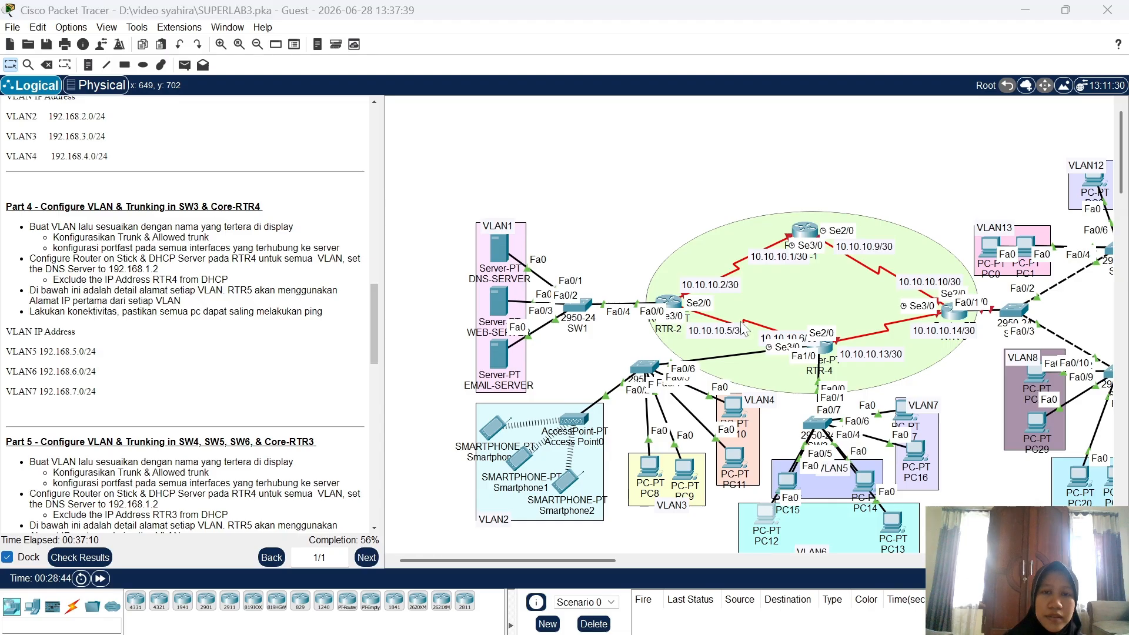
pyautogui.click(516, 79)
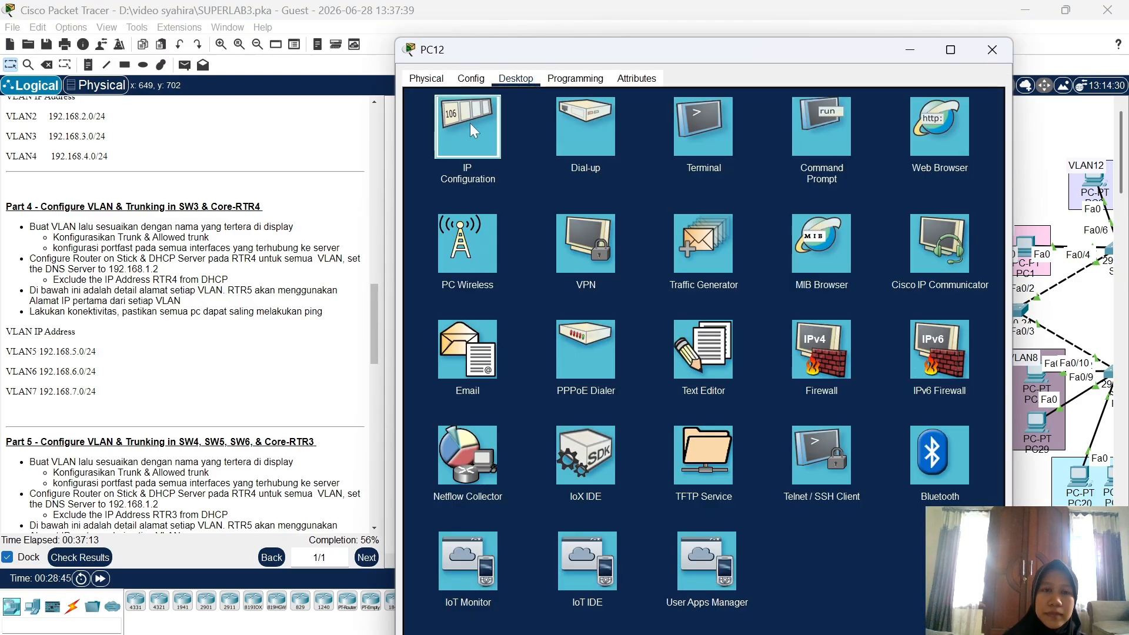
pyautogui.click(470, 123)
pyautogui.click(445, 154)
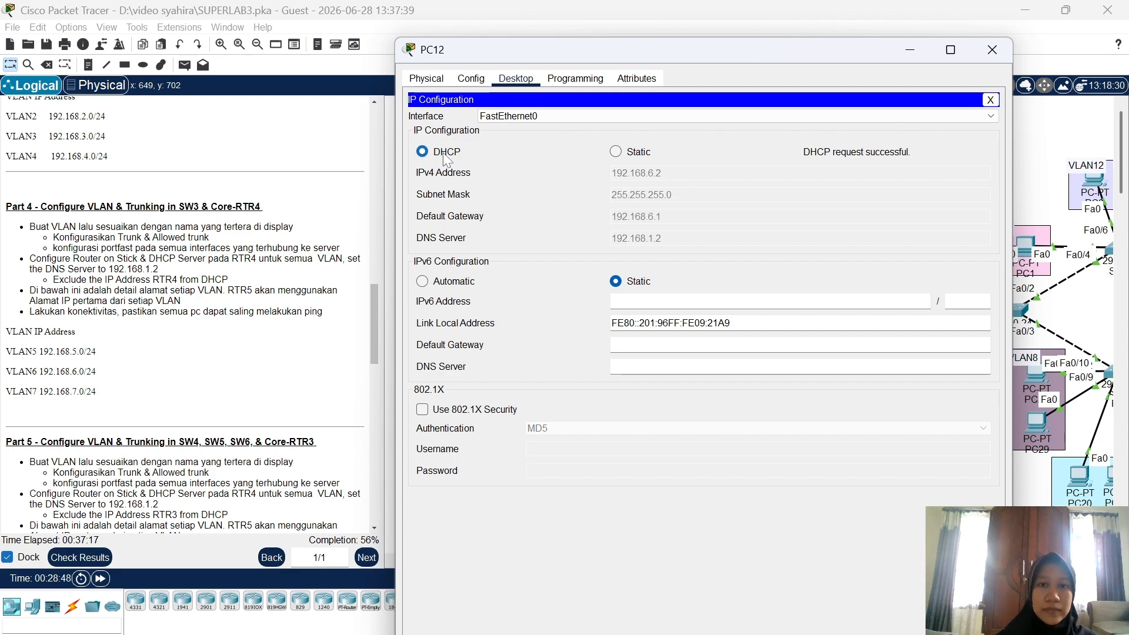
pyautogui.click(992, 49)
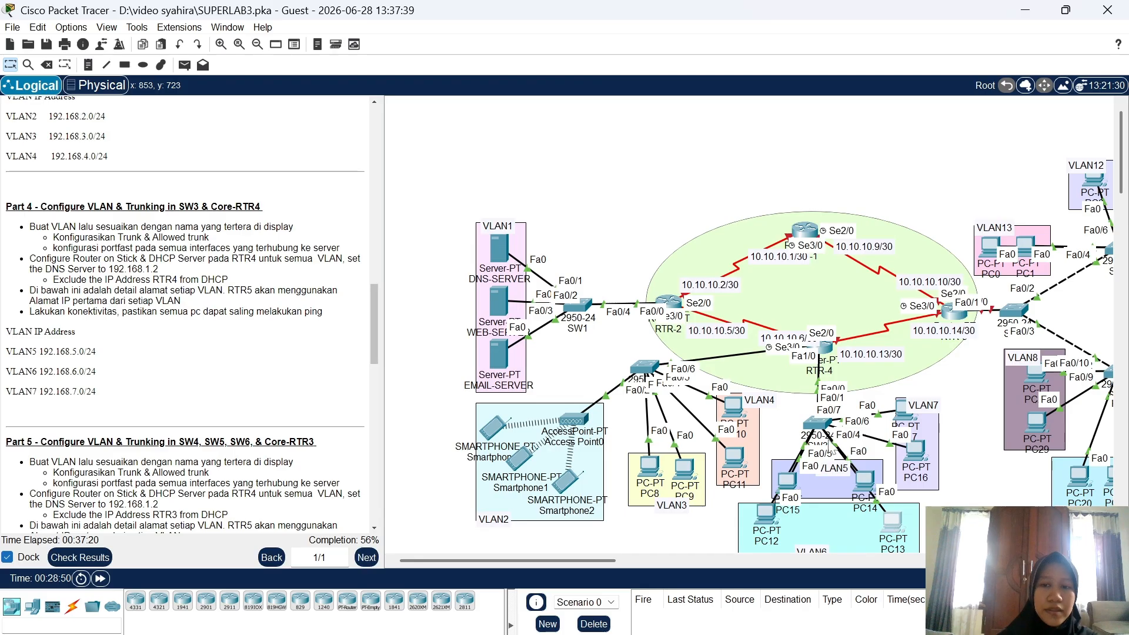
# Switch PC13's IP configuration to DHCP, receiving 192.168.6.3
pyautogui.click(891, 521)
pyautogui.click(511, 78)
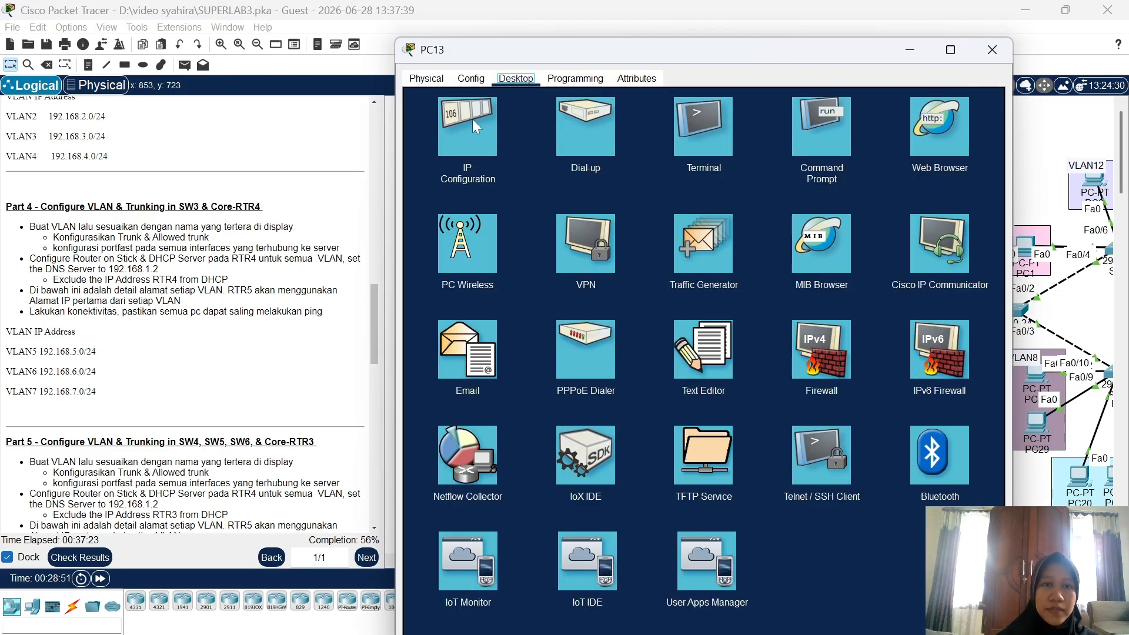
pyautogui.click(450, 147)
pyautogui.click(442, 151)
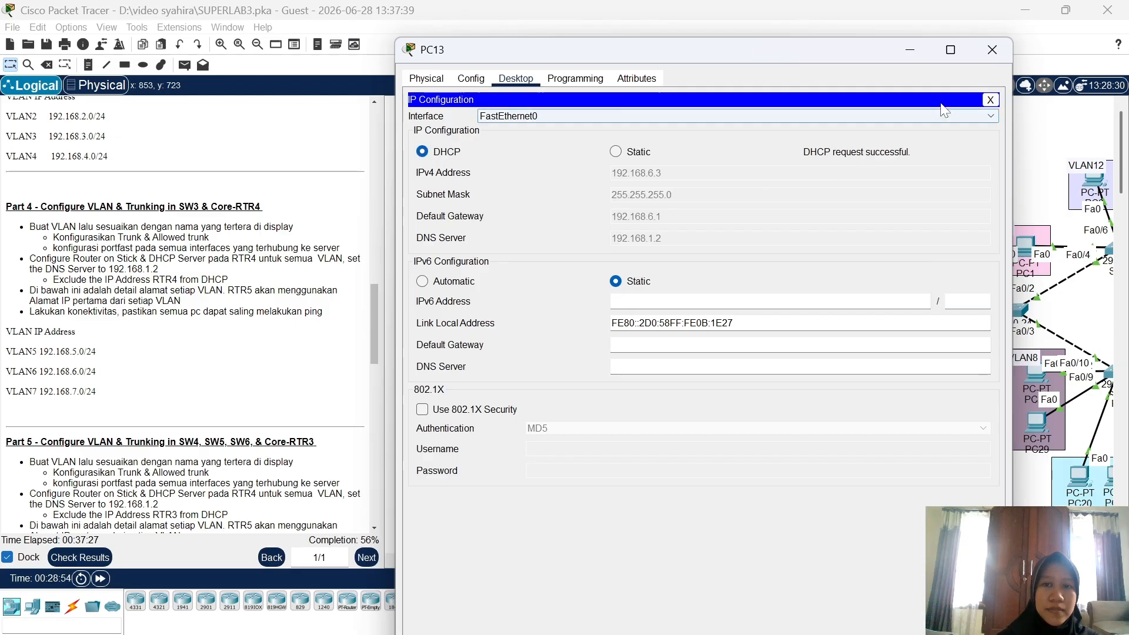
pyautogui.click(992, 50)
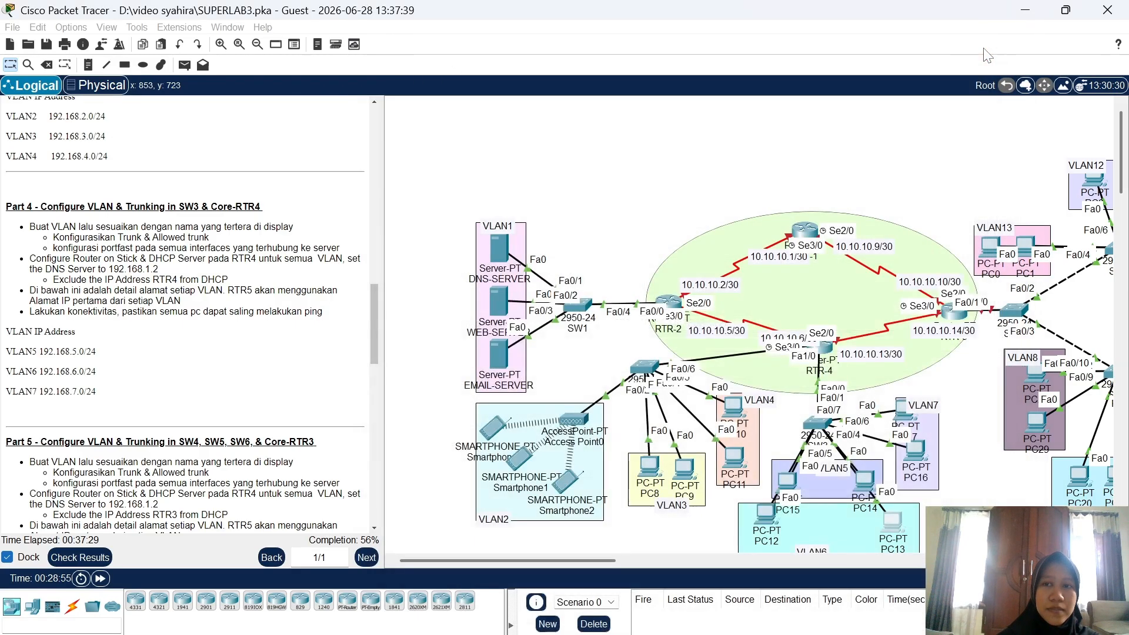
# Switch PC17's IP configuration to DHCP, receiving 192.168.7.2
pyautogui.click(903, 415)
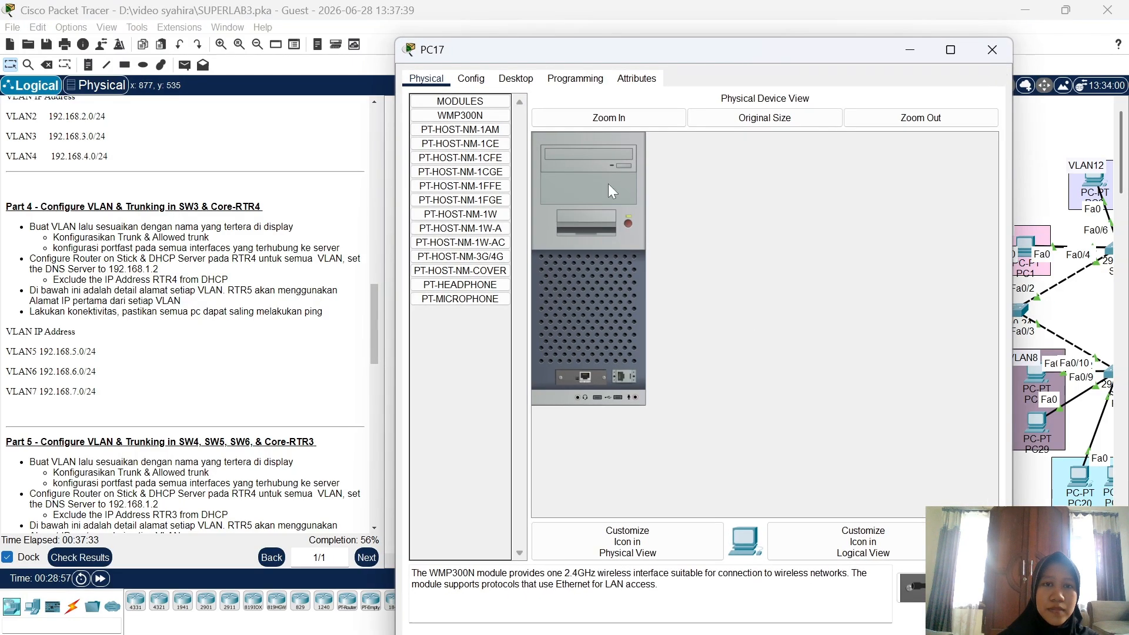
pyautogui.click(529, 87)
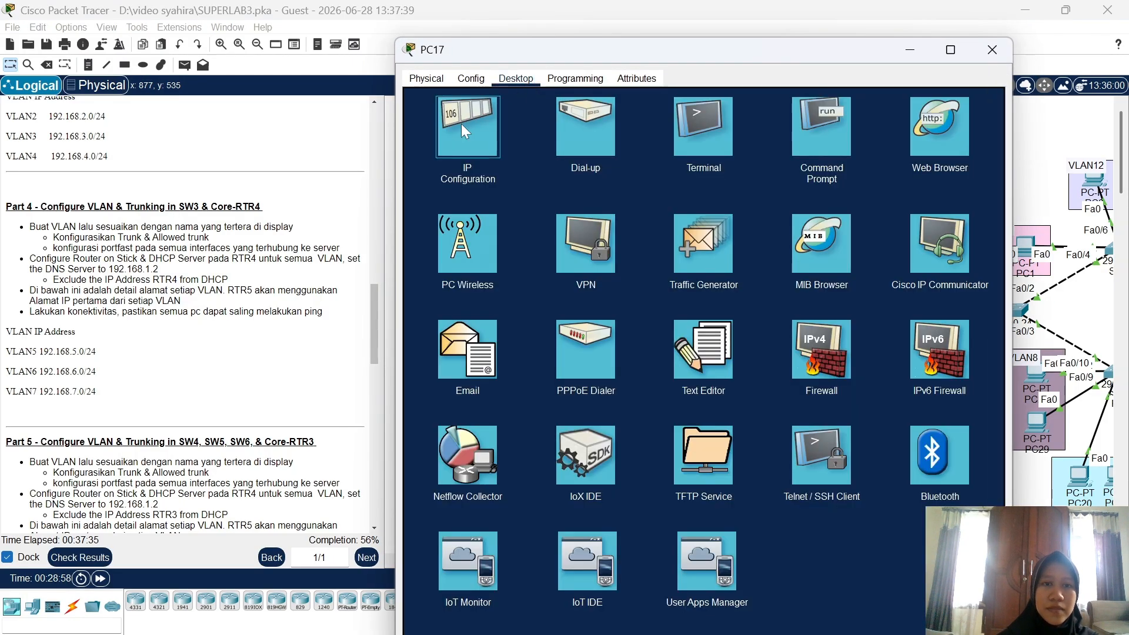
pyautogui.click(461, 123)
pyautogui.click(440, 155)
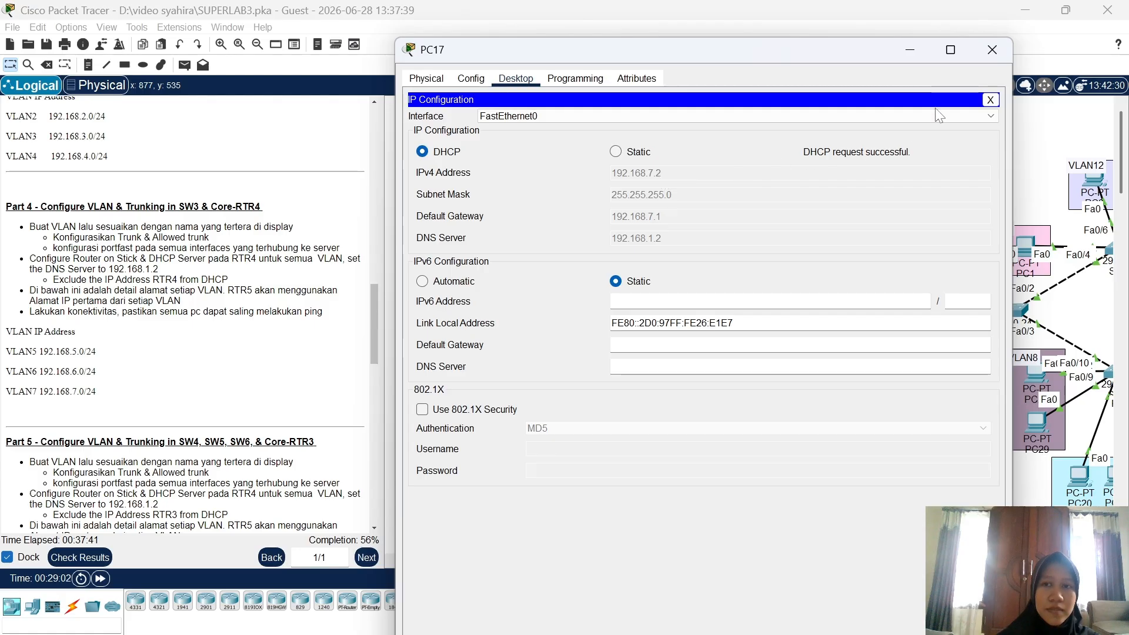
pyautogui.click(987, 52)
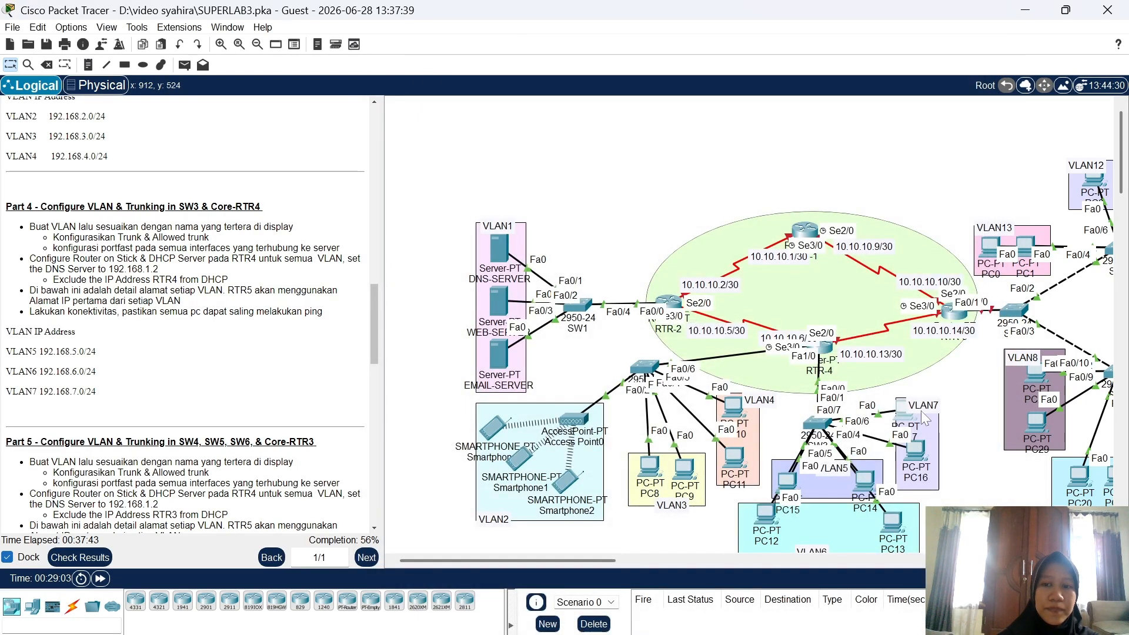
# Switch PC16's IP configuration to DHCP, receiving 192.168.7.3
pyautogui.click(916, 452)
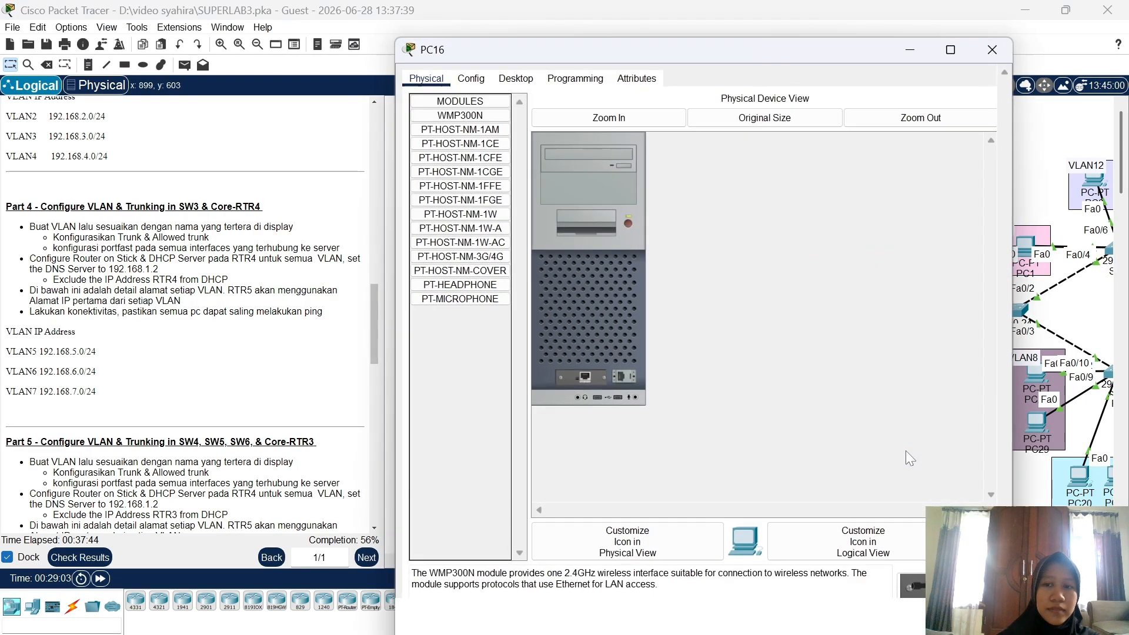
pyautogui.click(530, 84)
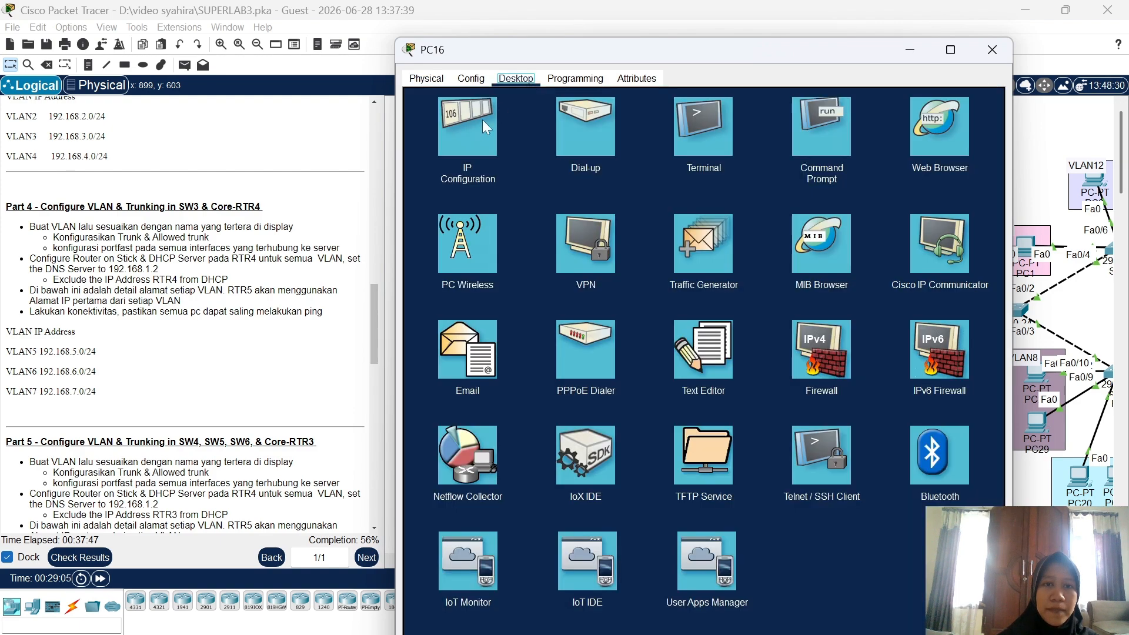
pyautogui.click(467, 134)
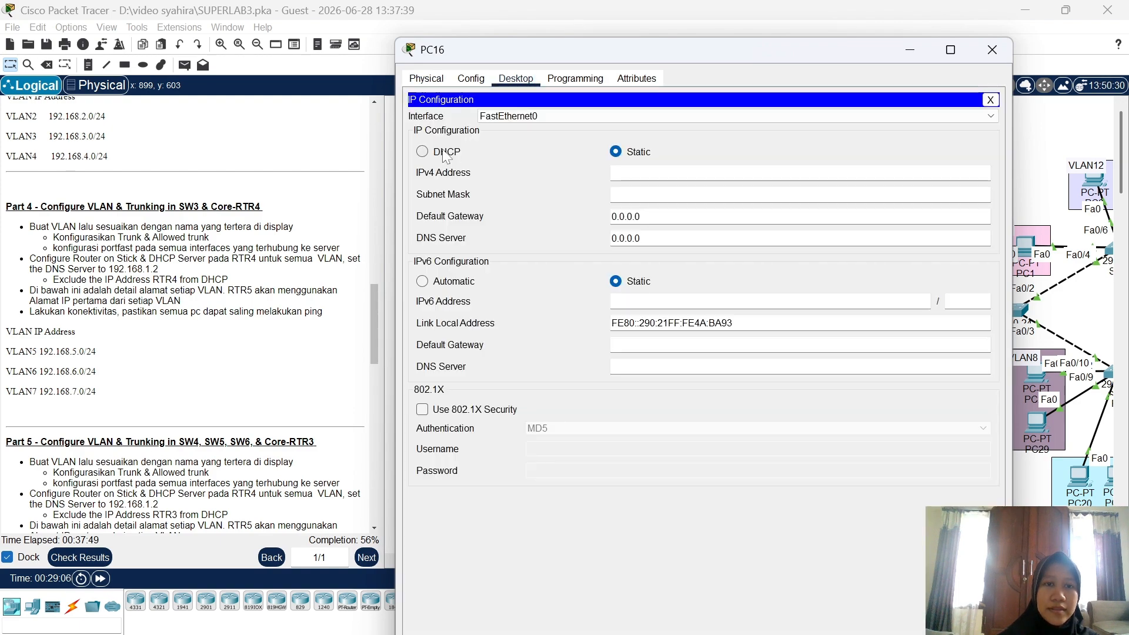
pyautogui.click(447, 157)
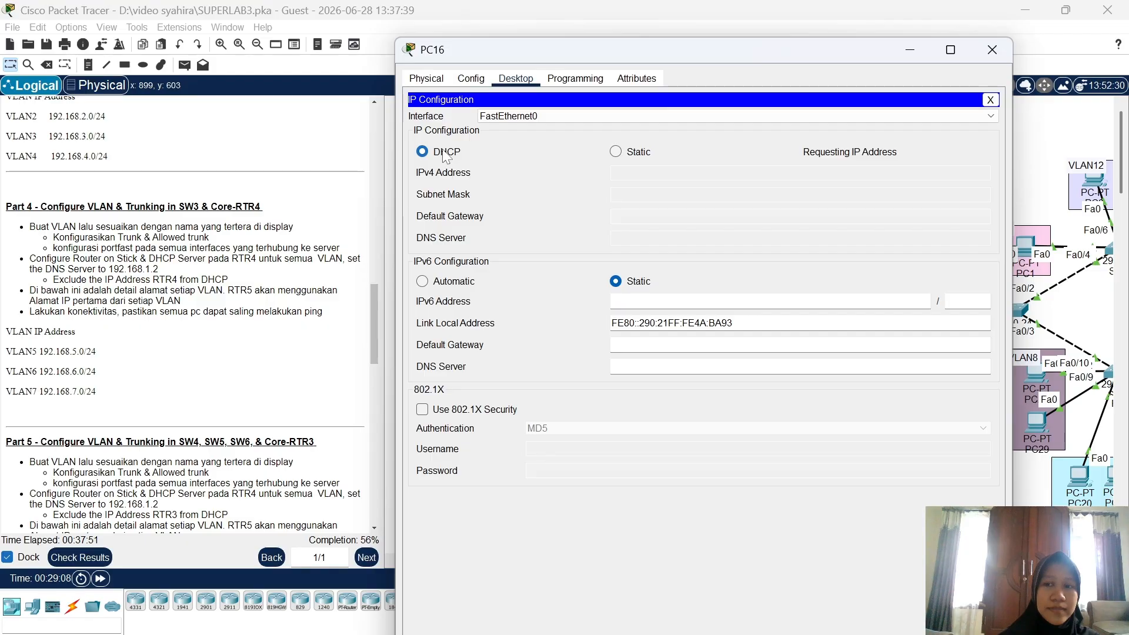
pyautogui.click(991, 51)
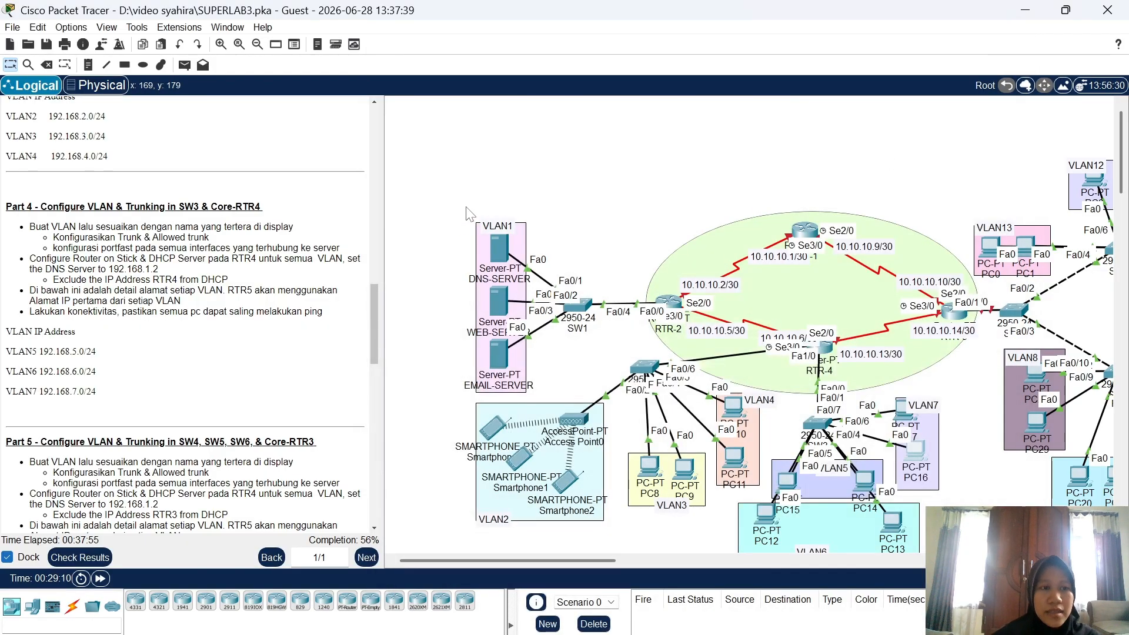
pyautogui.click(184, 65)
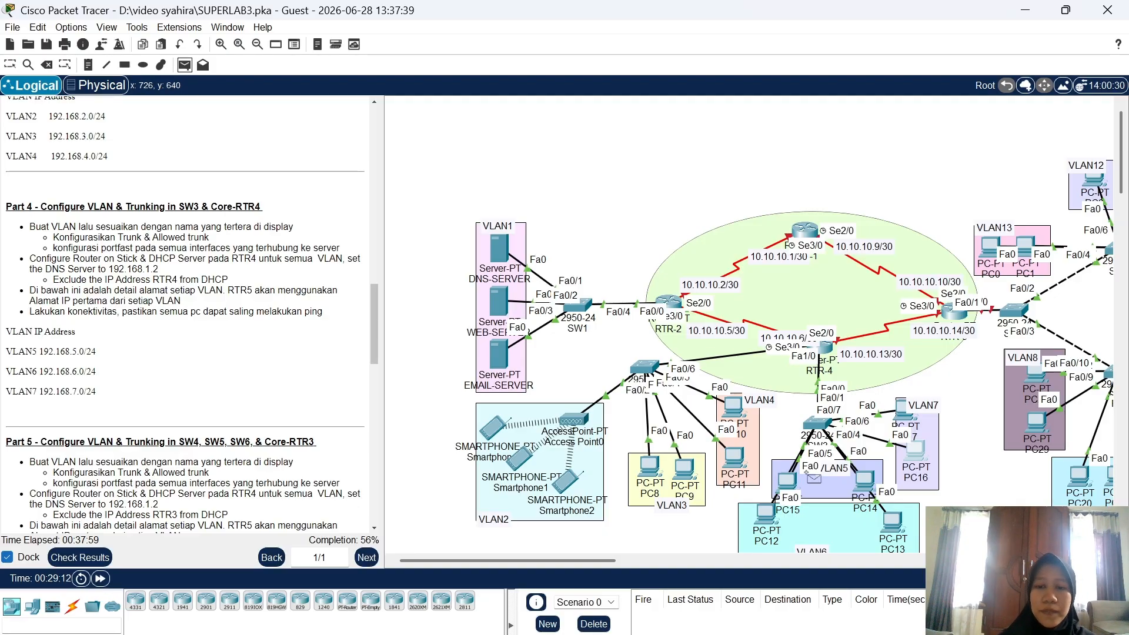
# Send simple PDU pings from PC12 to PC15 and from PC17 to PC14, then delete both PDUs
pyautogui.click(787, 482)
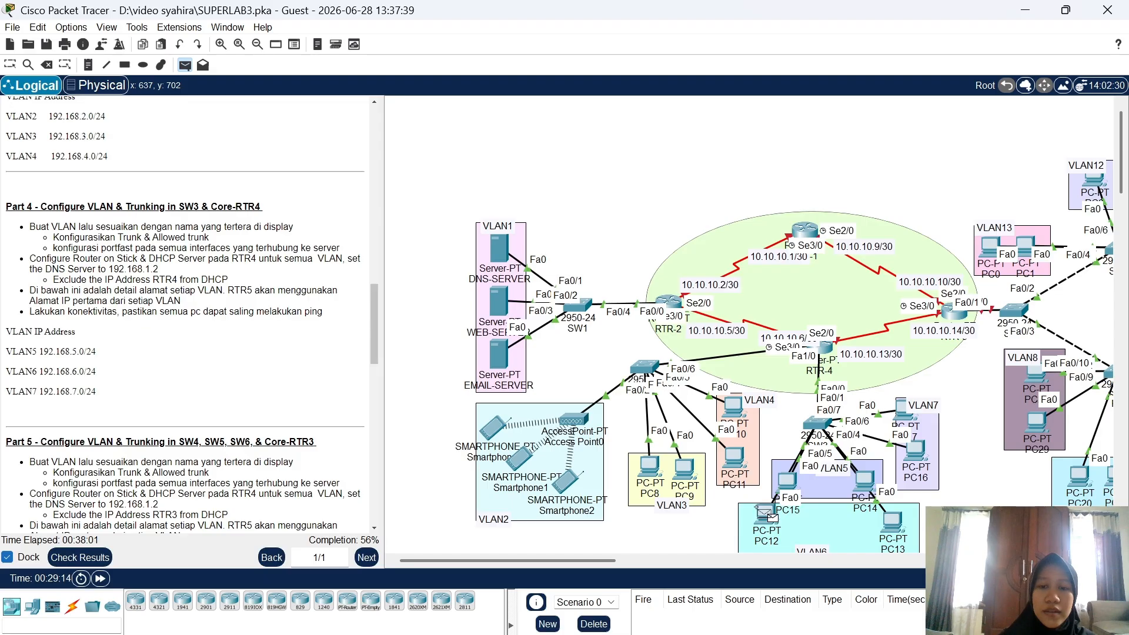
pyautogui.click(788, 480)
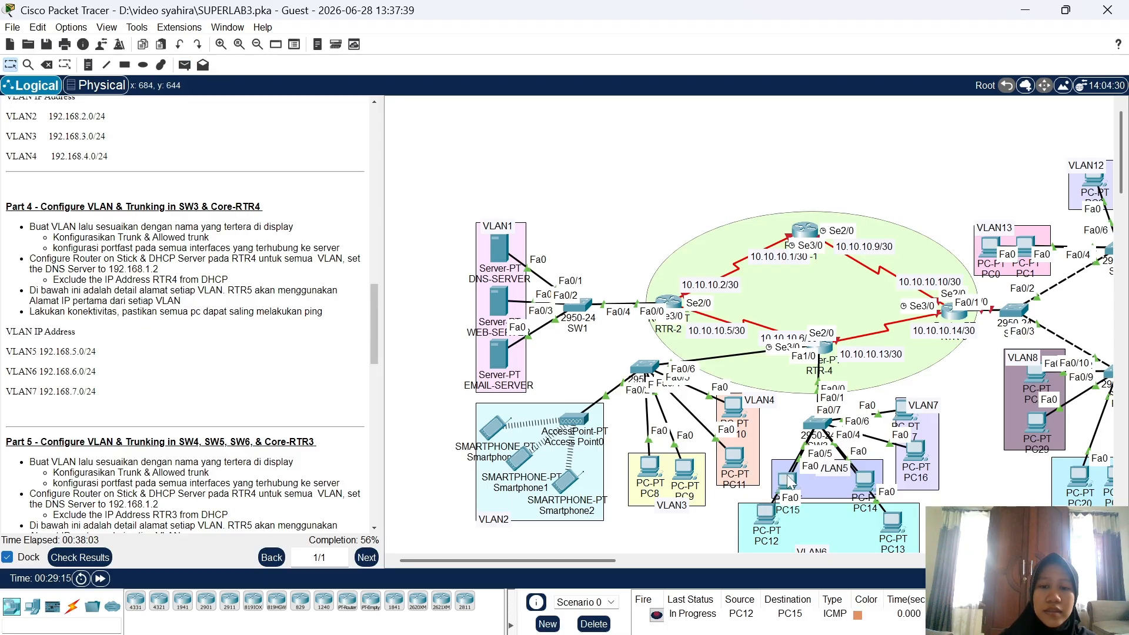
pyautogui.click(658, 617)
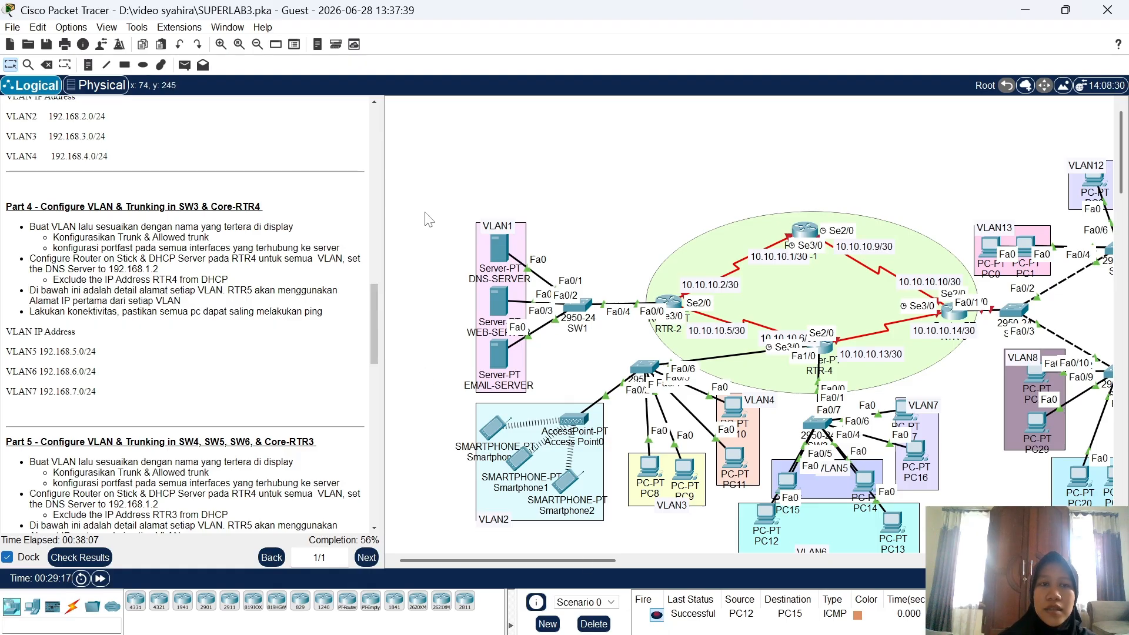
pyautogui.click(184, 65)
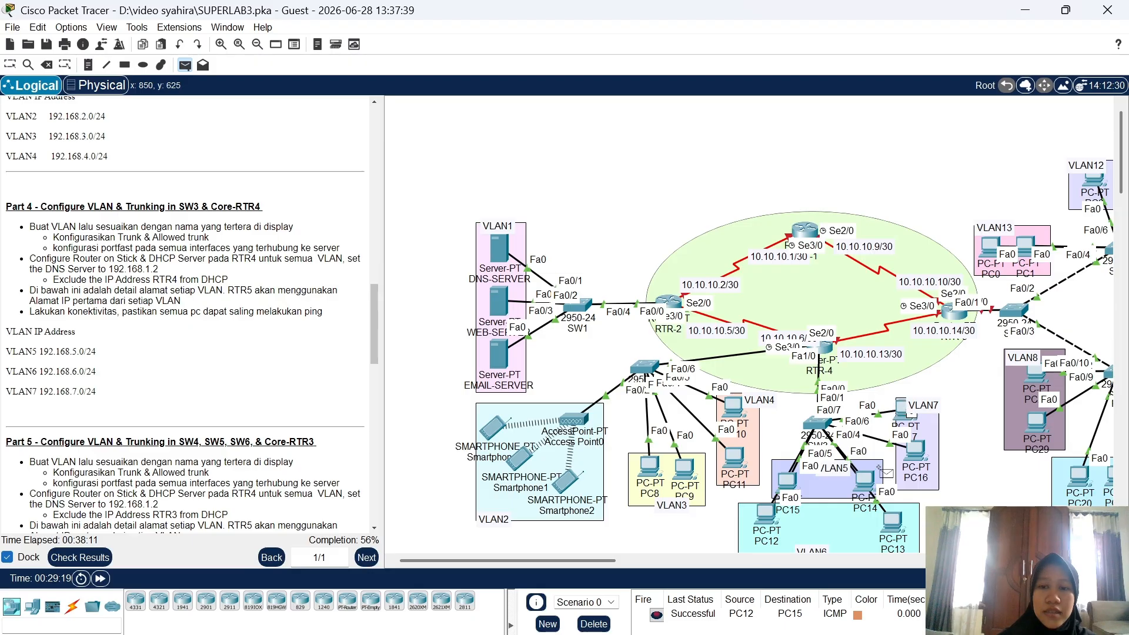
pyautogui.click(866, 475)
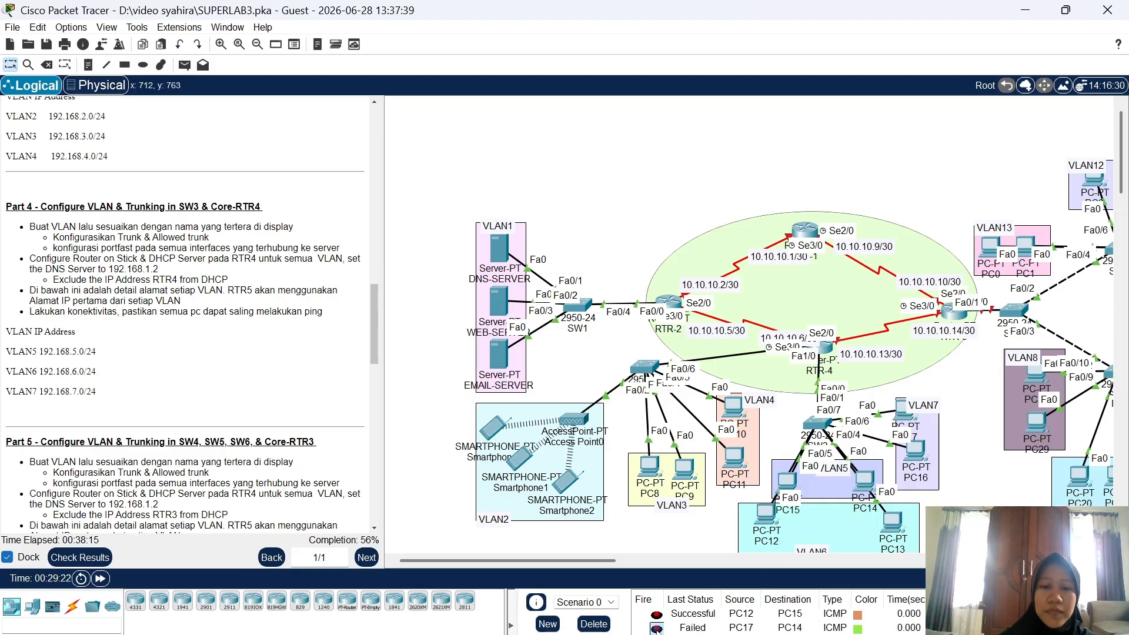
pyautogui.click(656, 629)
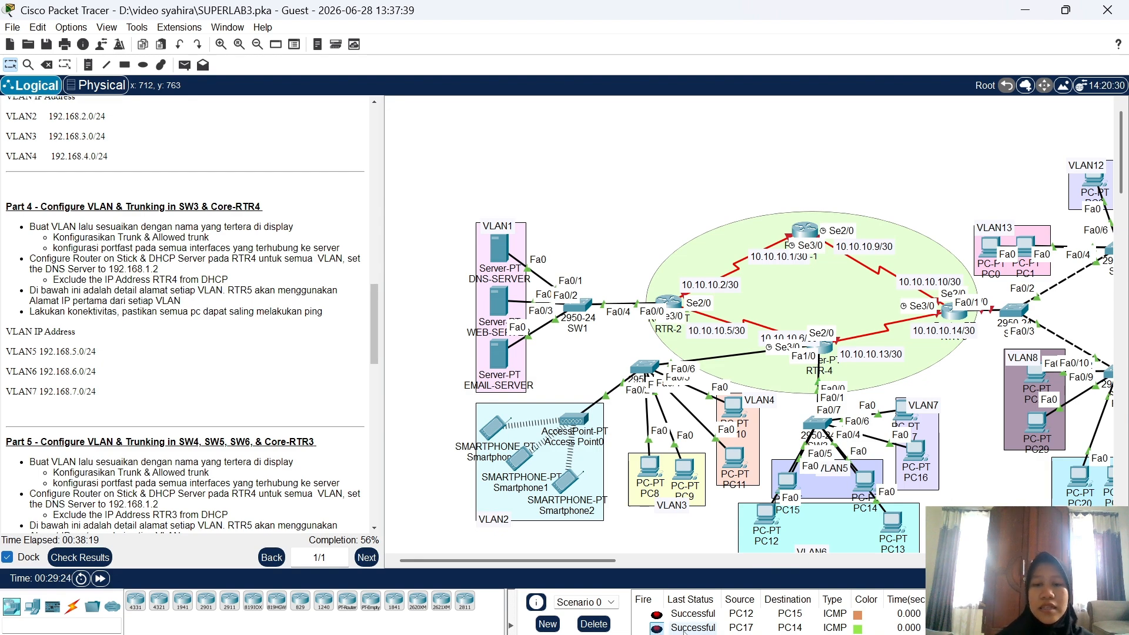
pyautogui.click(595, 624)
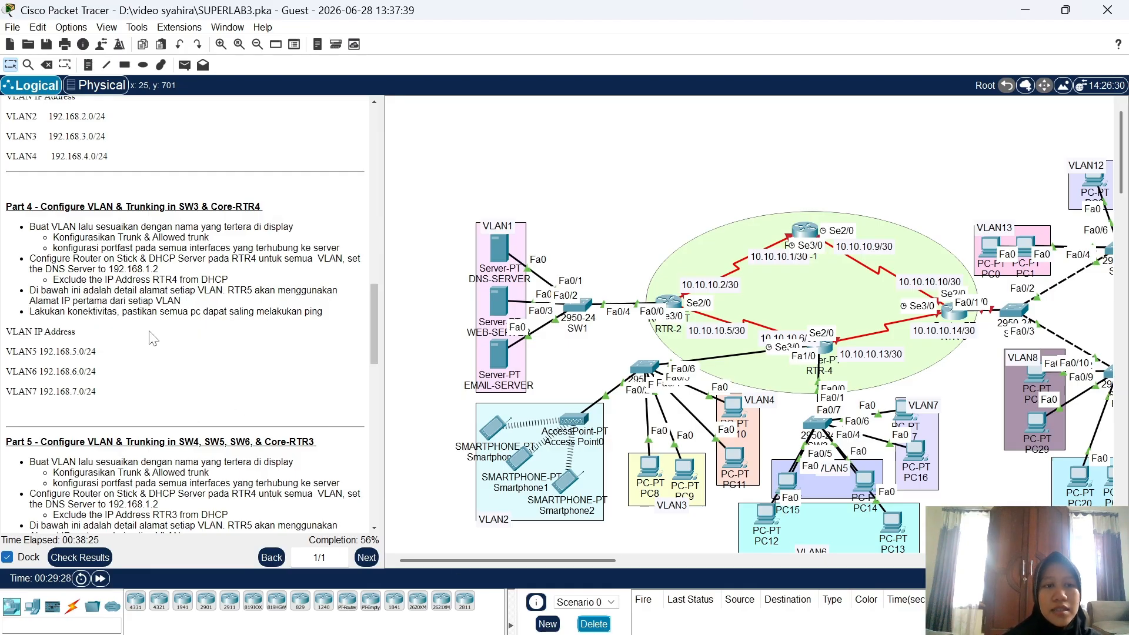
# Scroll the instructions down to Part 5 and shift the canvas slightly right
pyautogui.scroll(-5, 152, 338)
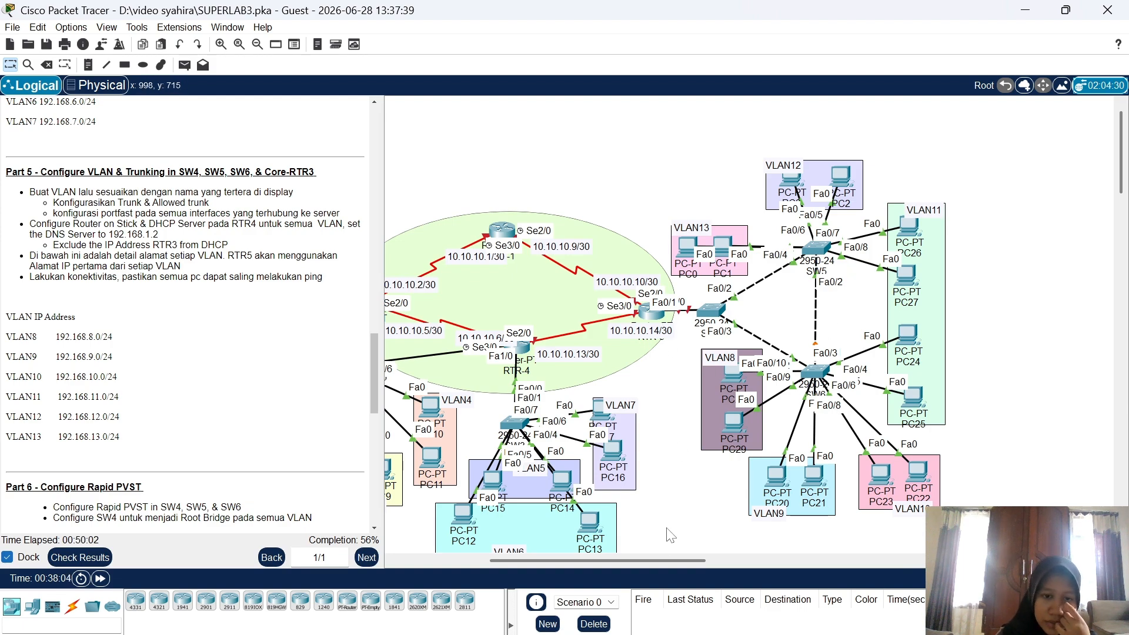
pyautogui.moveTo(652, 567); pyautogui.dragTo(679, 566)
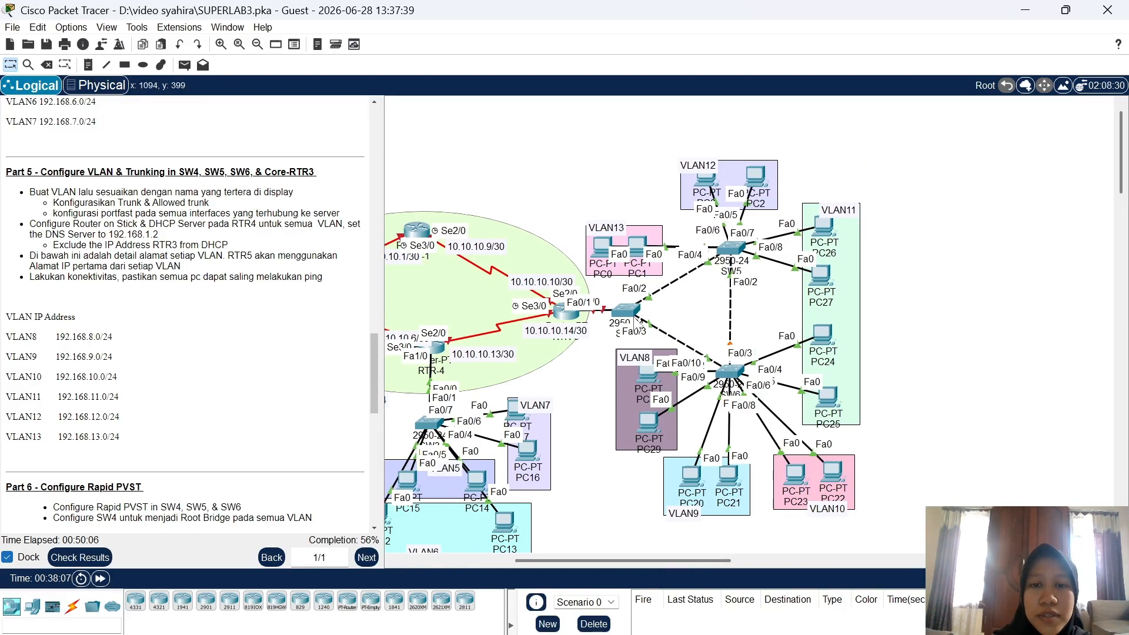
# Open SW4's console, move its window aside, and enter global configuration mode with conf t
pyautogui.click(635, 313)
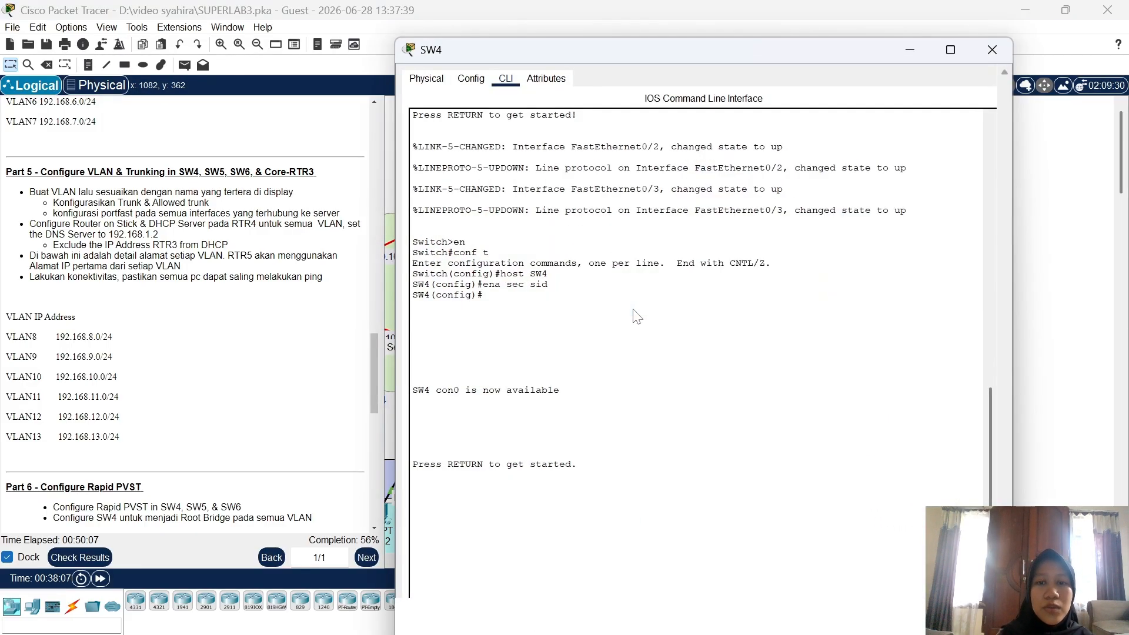
pyautogui.moveTo(598, 59); pyautogui.dragTo(227, 60)
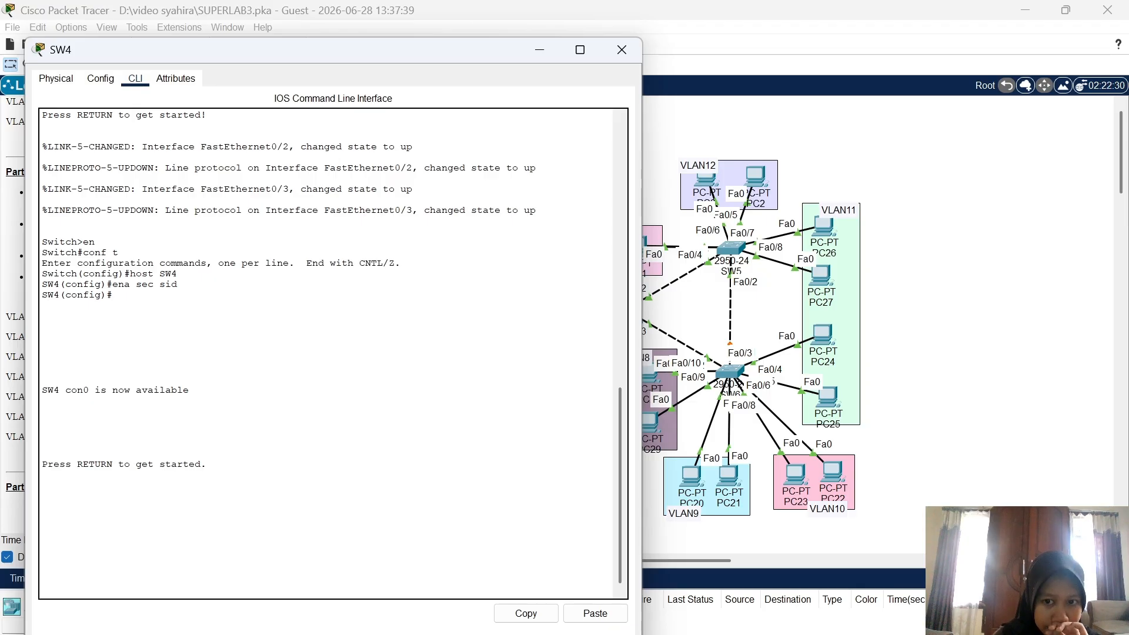
pyautogui.press('Return')
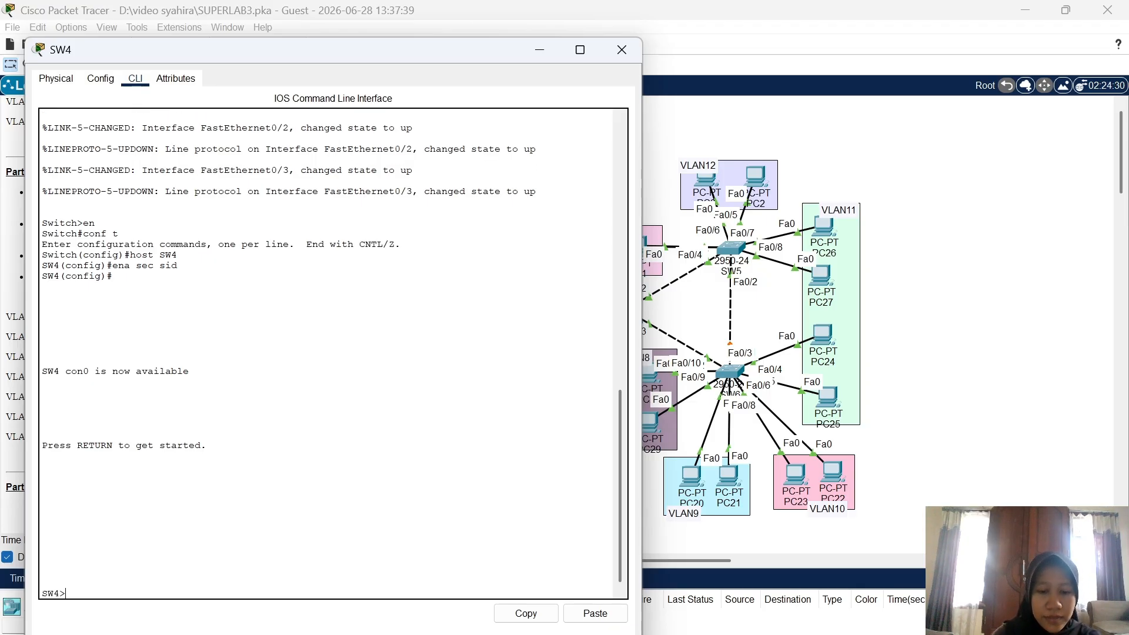
pyautogui.press('Return')
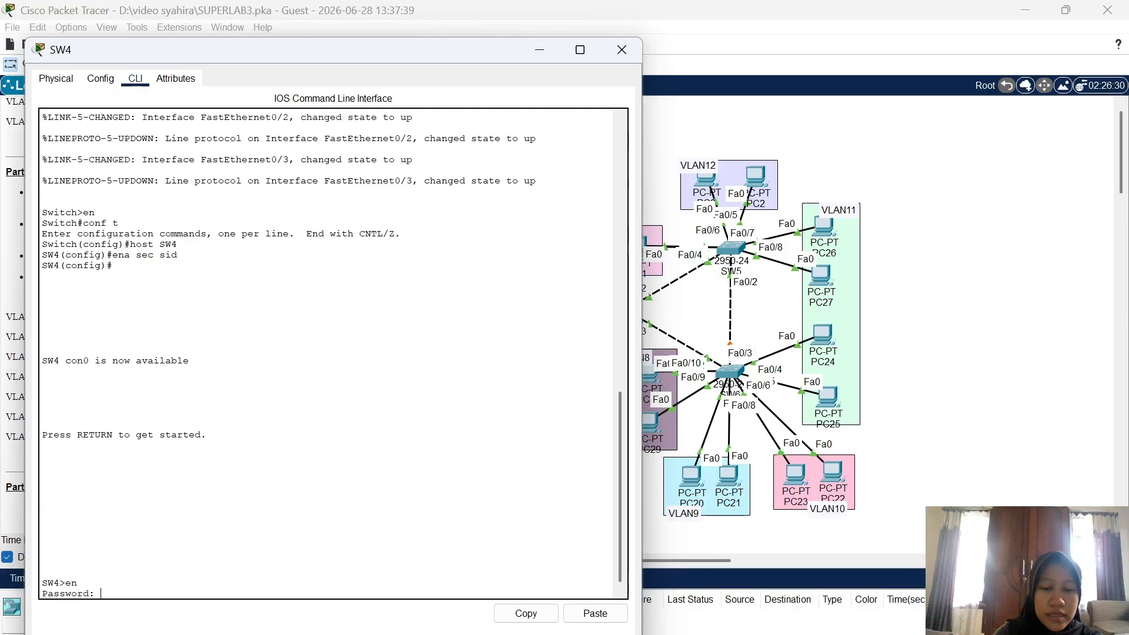
pyautogui.press('Return')
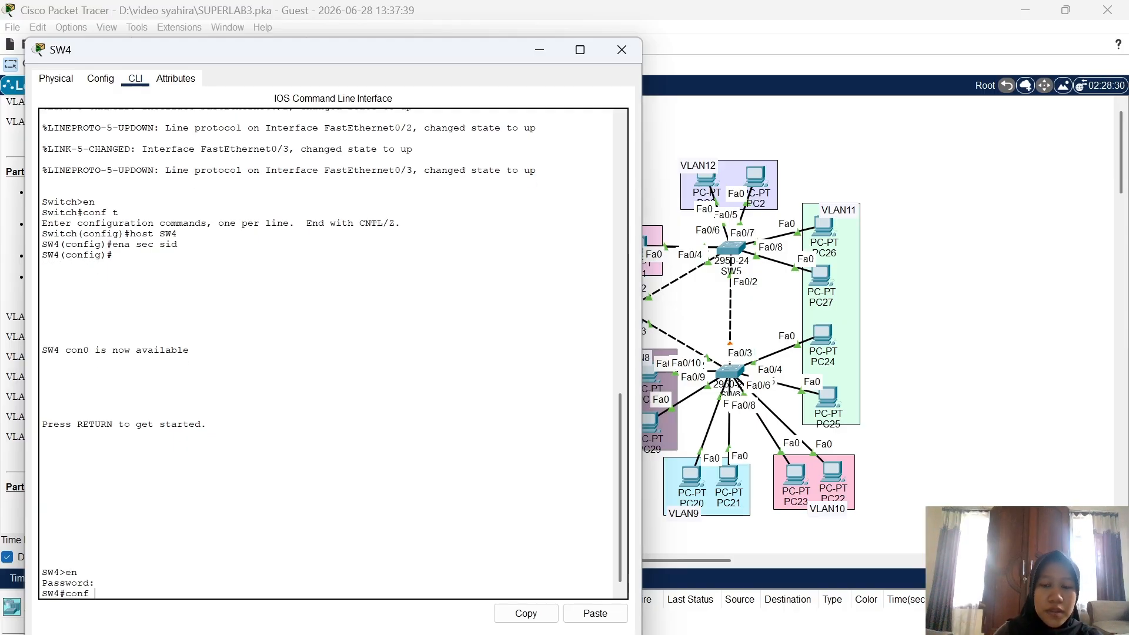
pyautogui.write('conf t')
pyautogui.press('Return')
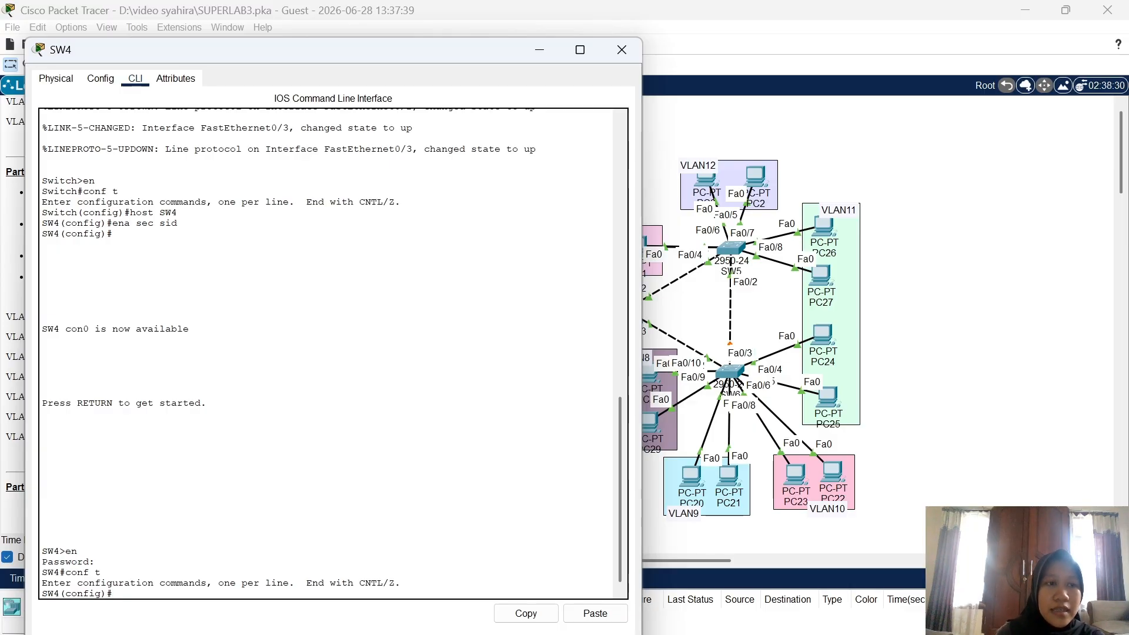
# On SW4, create VLANs 8, 9 and 10 named VLAN8, VLAN9 and VLAN10
pyautogui.write('l')
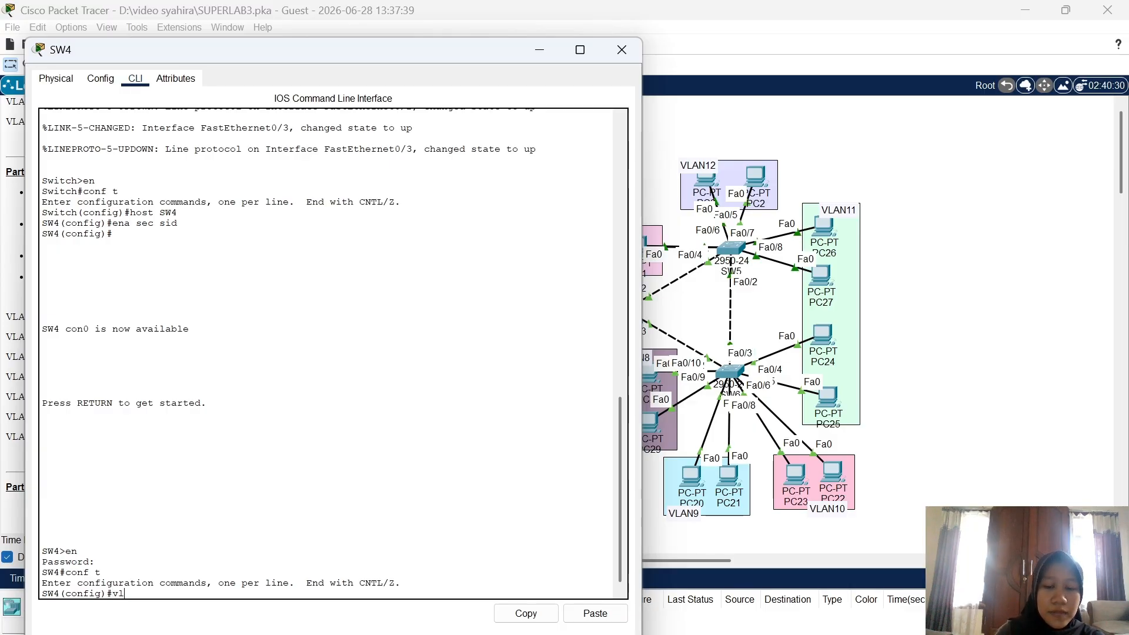
pyautogui.write('an 8')
pyautogui.press('Return')
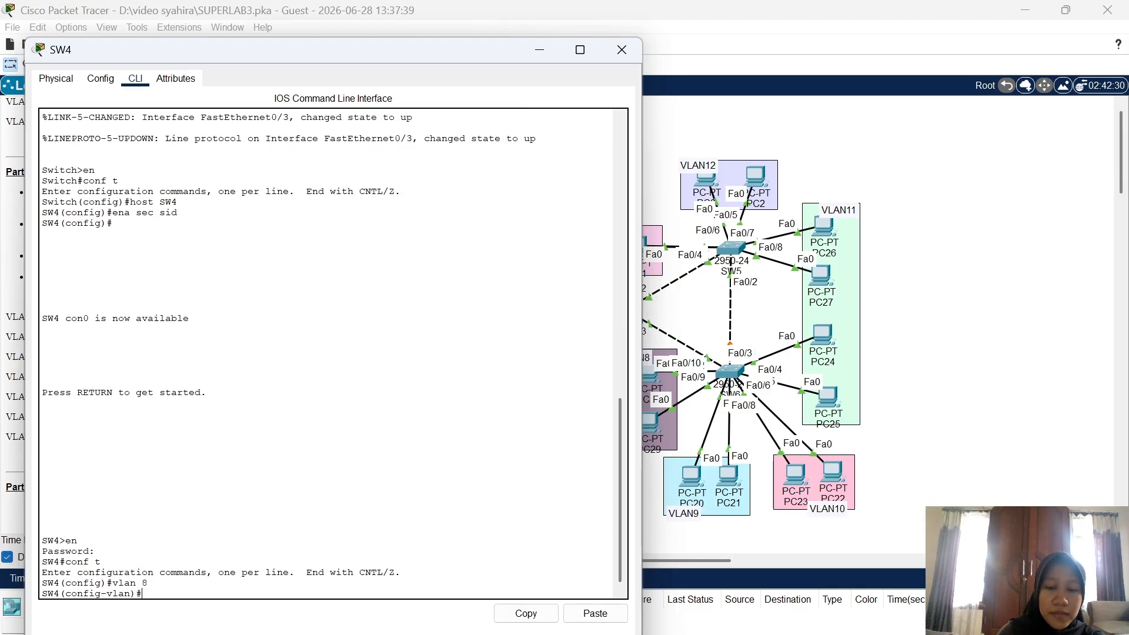
pyautogui.write('name VLA')
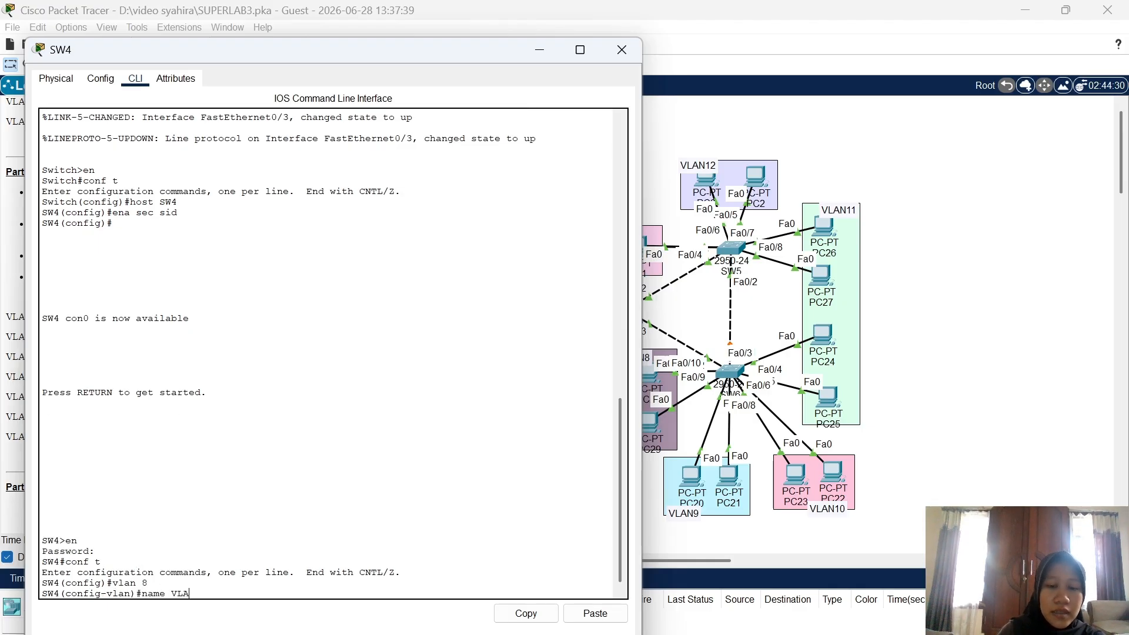
pyautogui.write('N8')
pyautogui.press('Return')
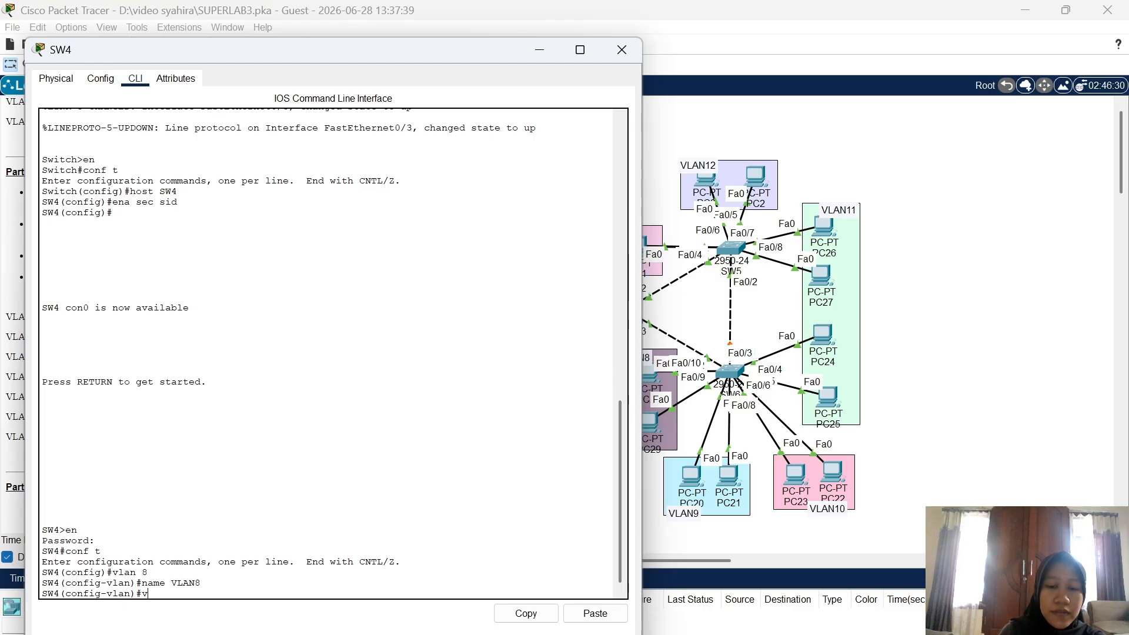
pyautogui.write('vlan')
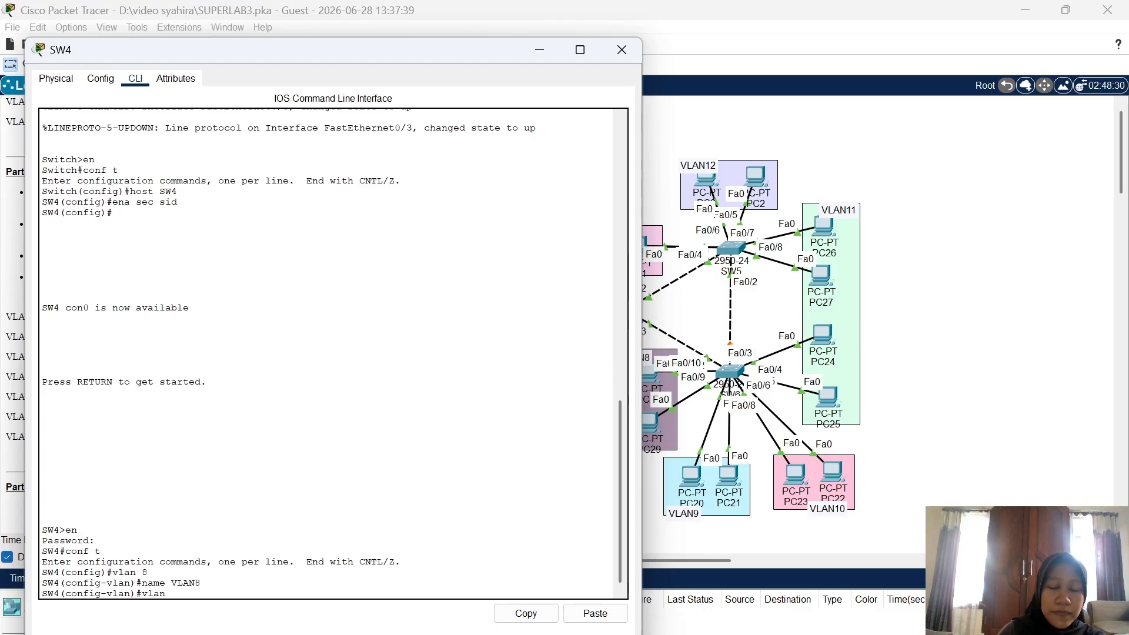
pyautogui.write(' 9')
pyautogui.press('Return')
pyautogui.write('nam')
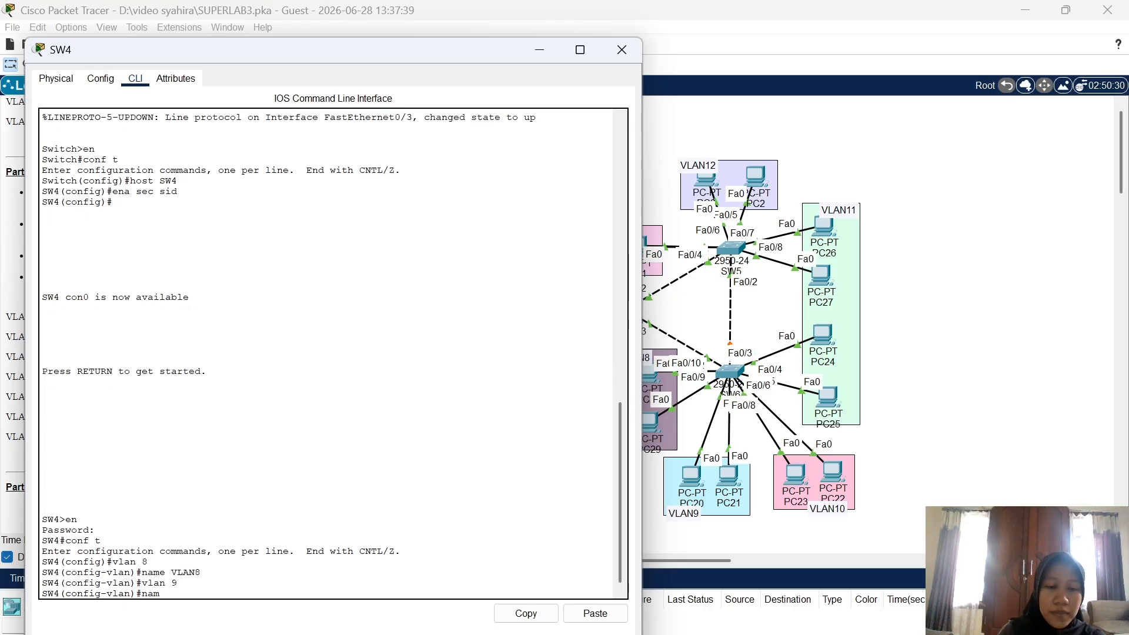
pyautogui.write('e VLAN9')
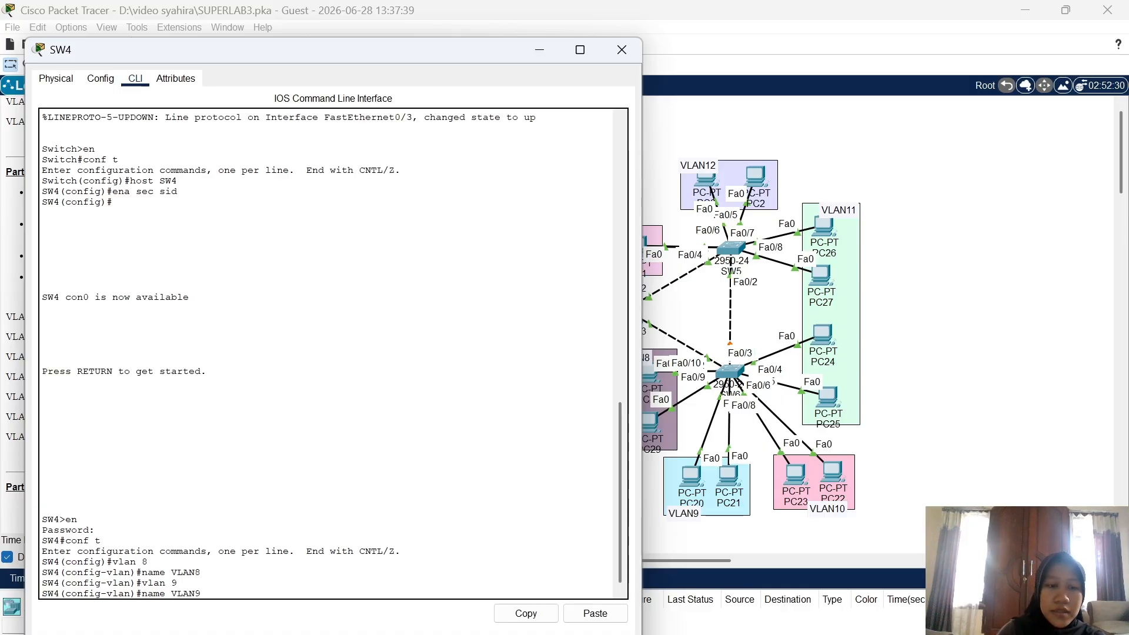
pyautogui.press('Return')
pyautogui.write('vlan)#v')
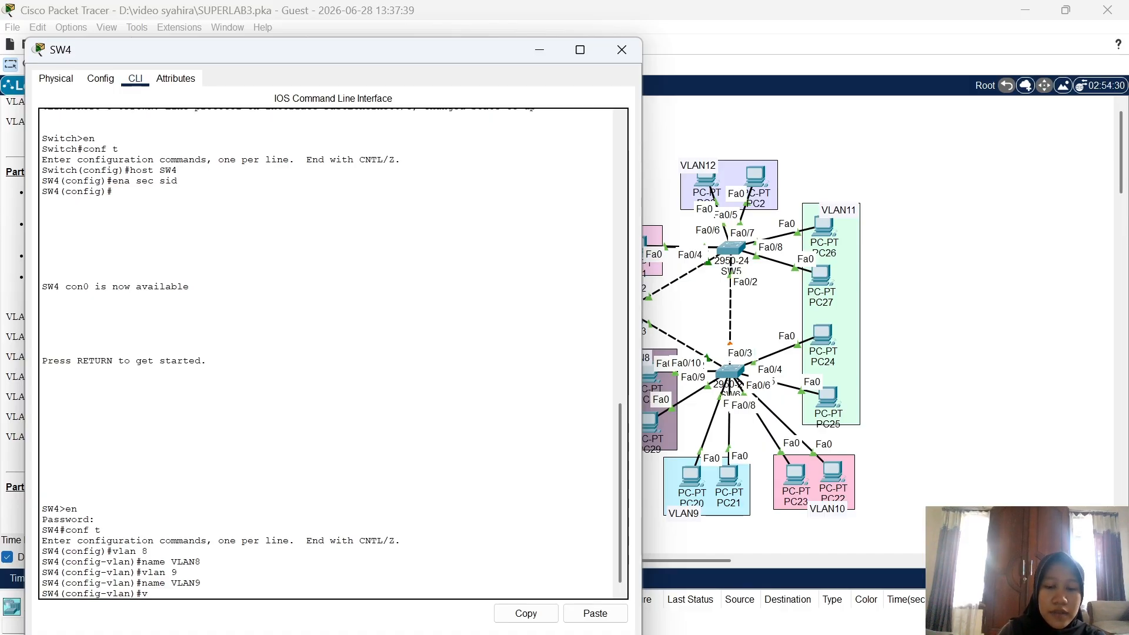
pyautogui.write('an 10')
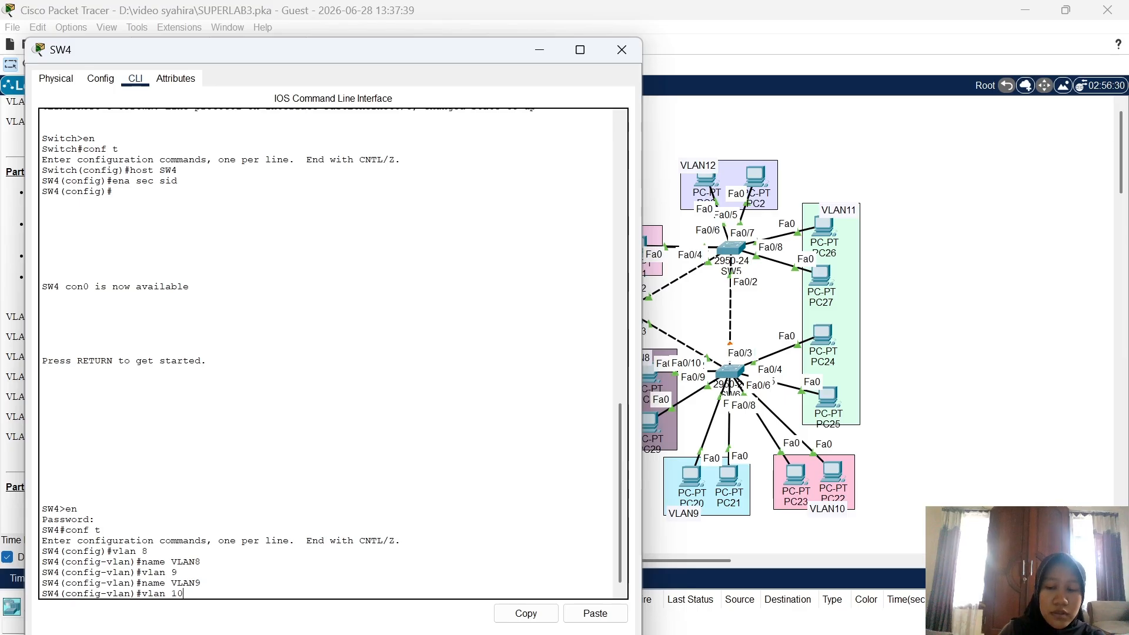
pyautogui.press('Return')
pyautogui.write('name')
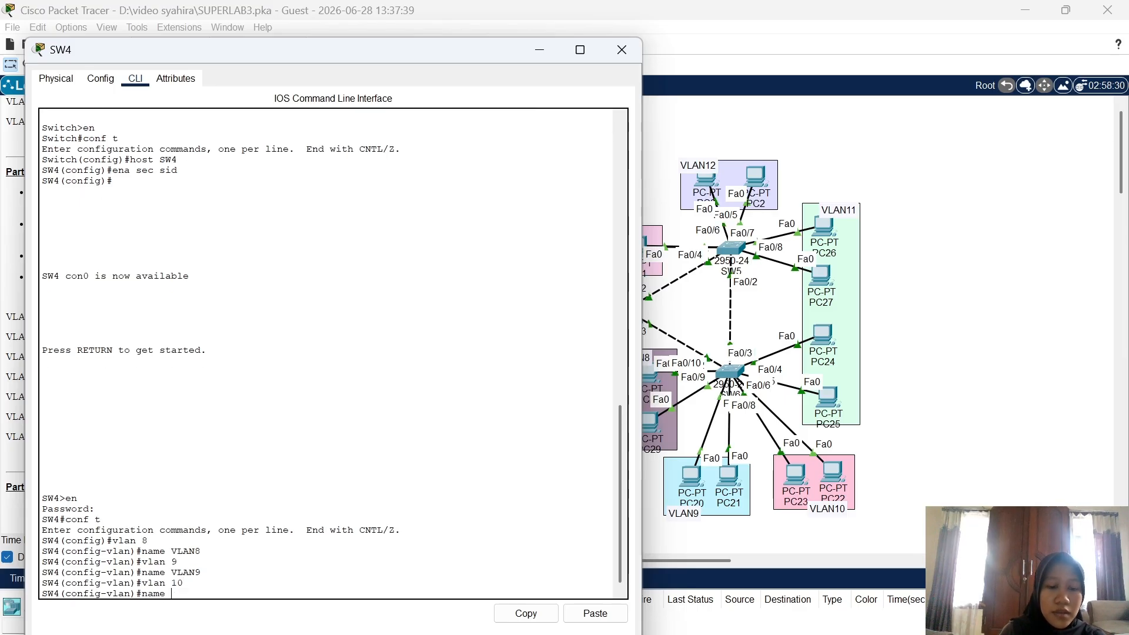
pyautogui.write(' VLAN1')
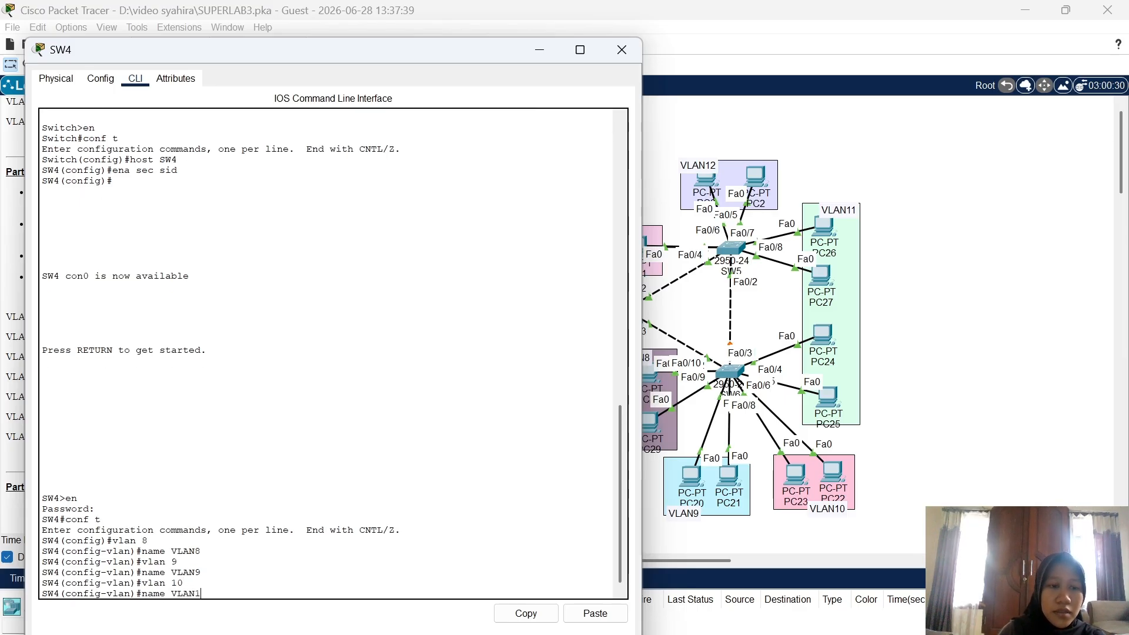
pyautogui.write('0')
pyautogui.press('Return')
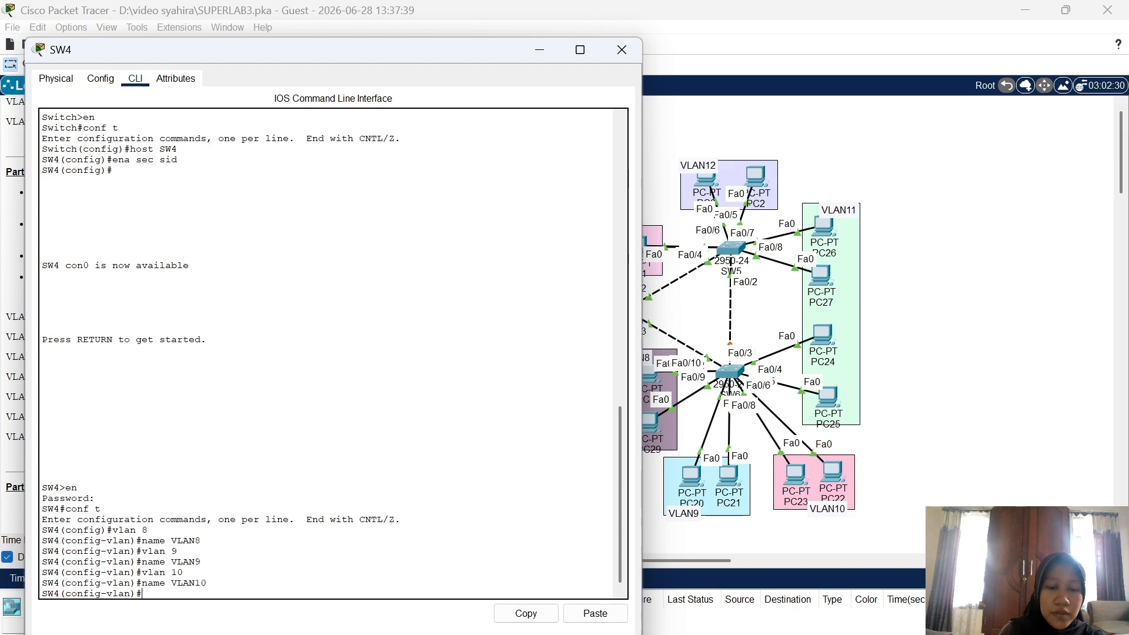
# On SW4, create VLANs 11, 12 and 13 named VLAN11, VLAN12 and VLAN13
pyautogui.write('vlan 11')
pyautogui.press('Return')
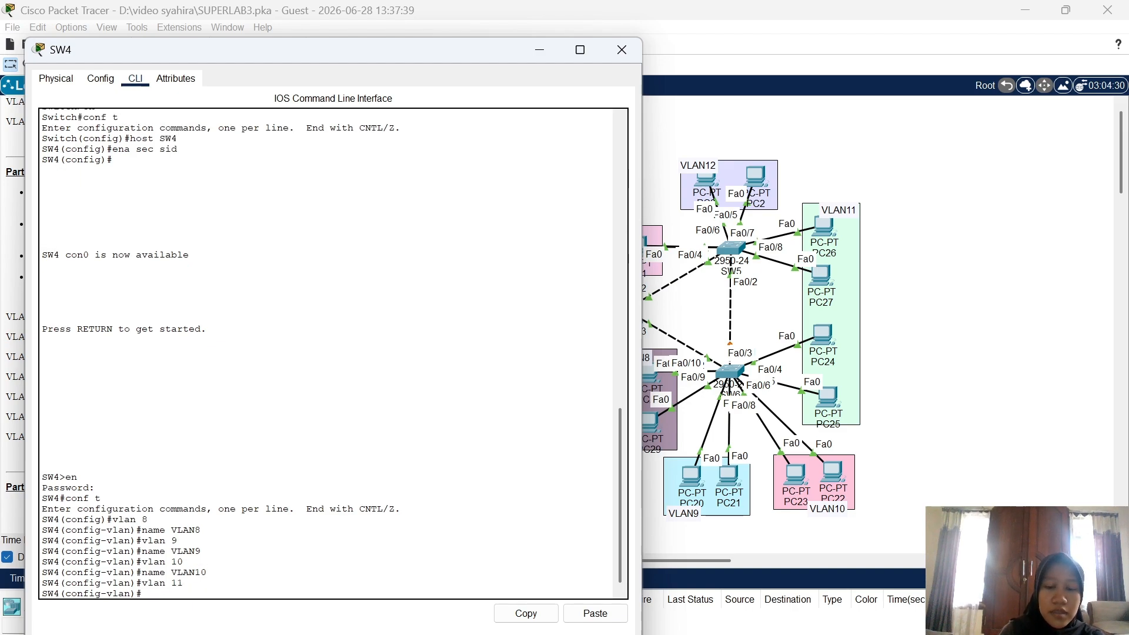
pyautogui.write('name VLAn')
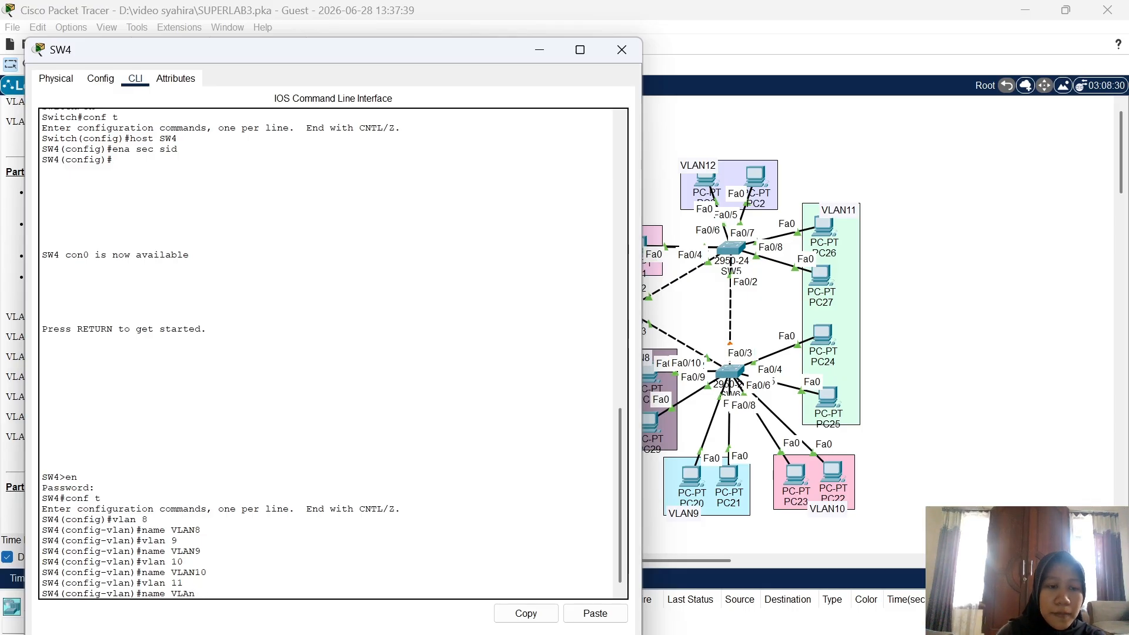
pyautogui.write('1')
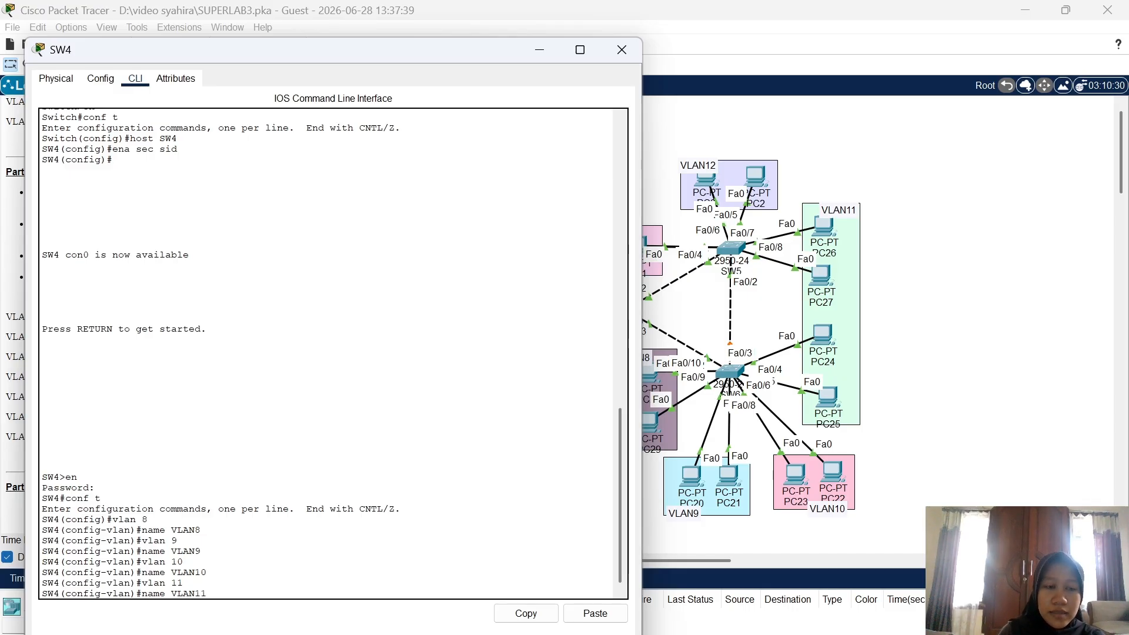
pyautogui.write('N11')
pyautogui.press('Return')
pyautogui.write('vlan)#vlan')
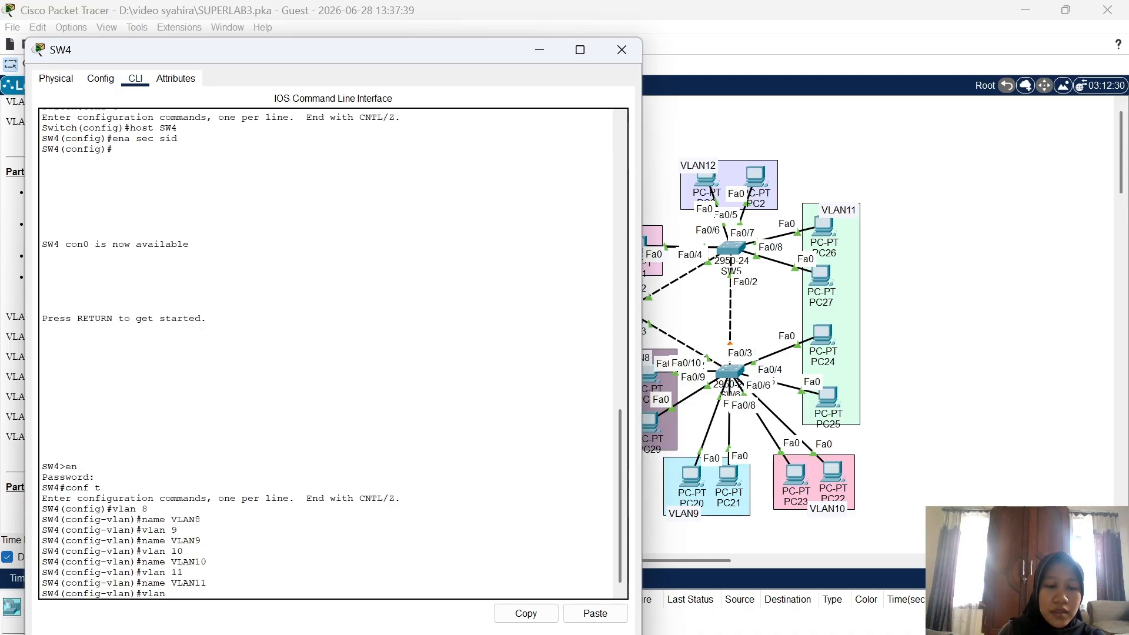
pyautogui.write(' 12')
pyautogui.press('Return')
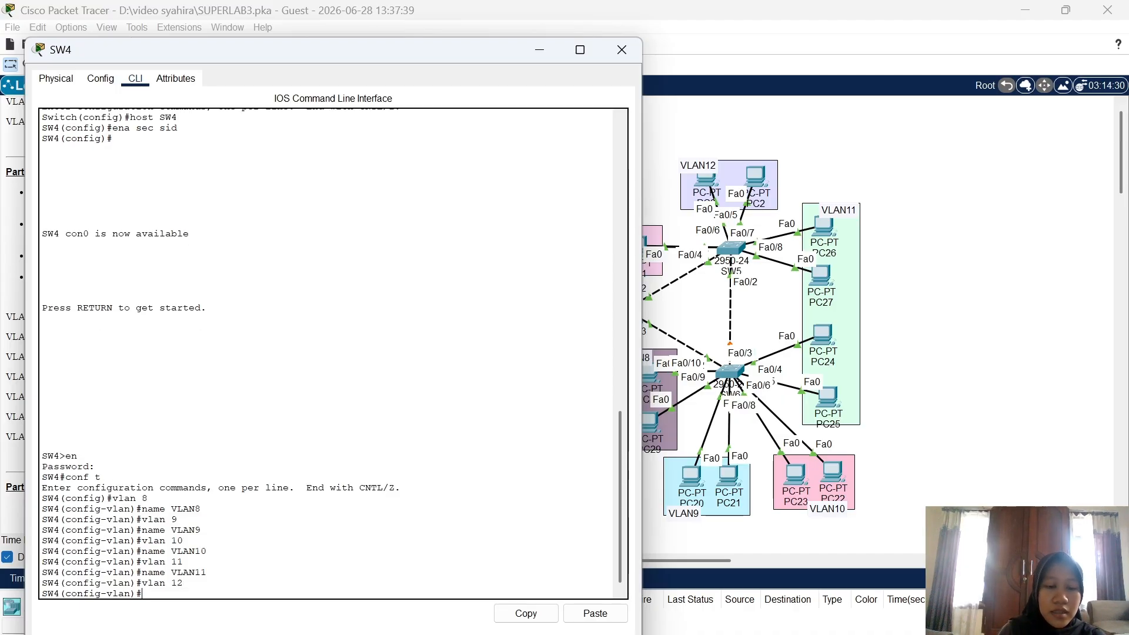
pyautogui.write('Nam')
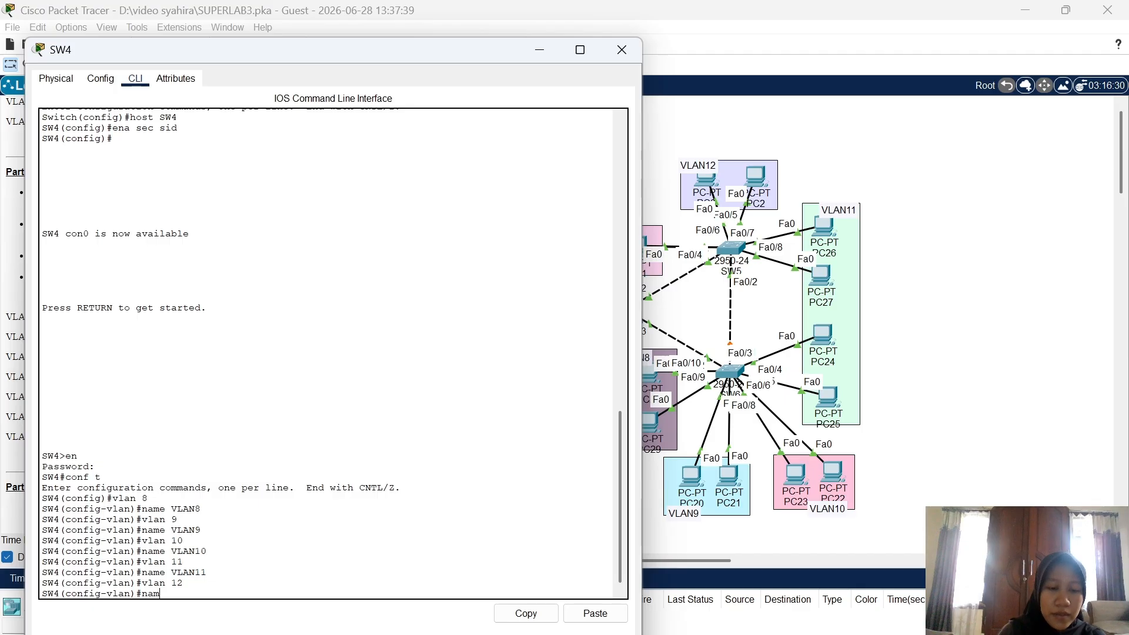
pyautogui.write('e VLA')
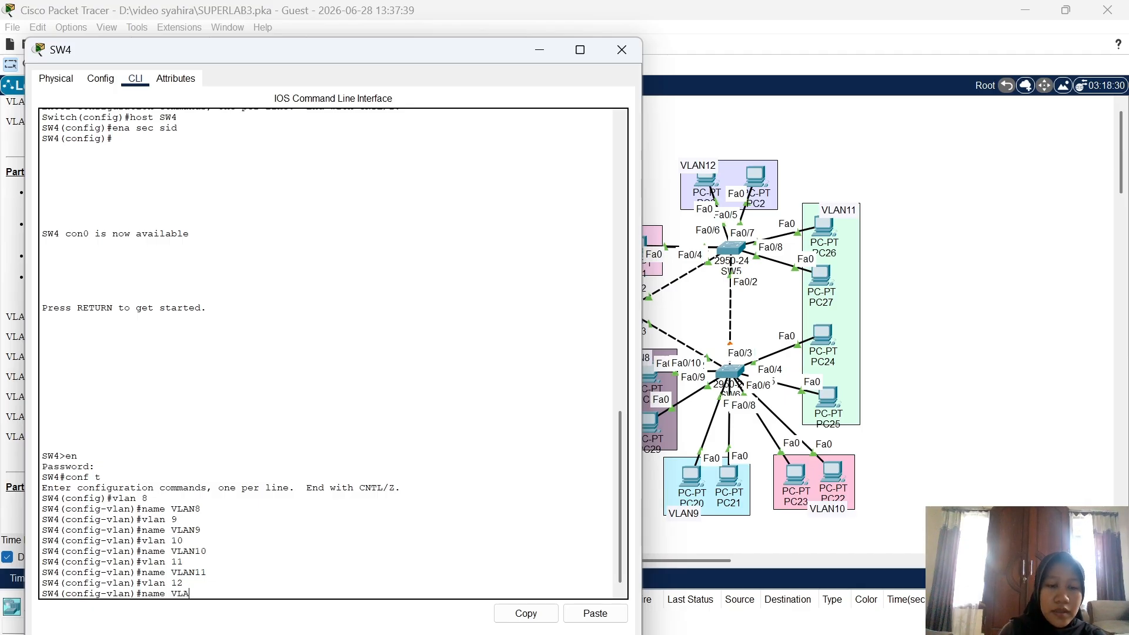
pyautogui.write('N1')
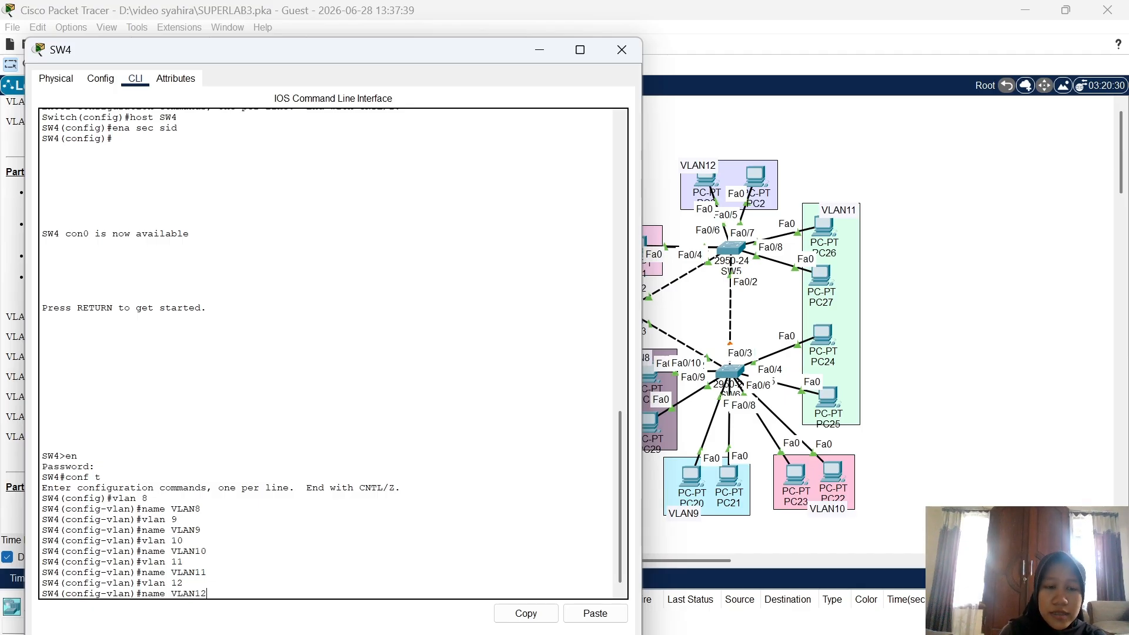
pyautogui.write('2')
pyautogui.press('Return')
pyautogui.write('vlan 13')
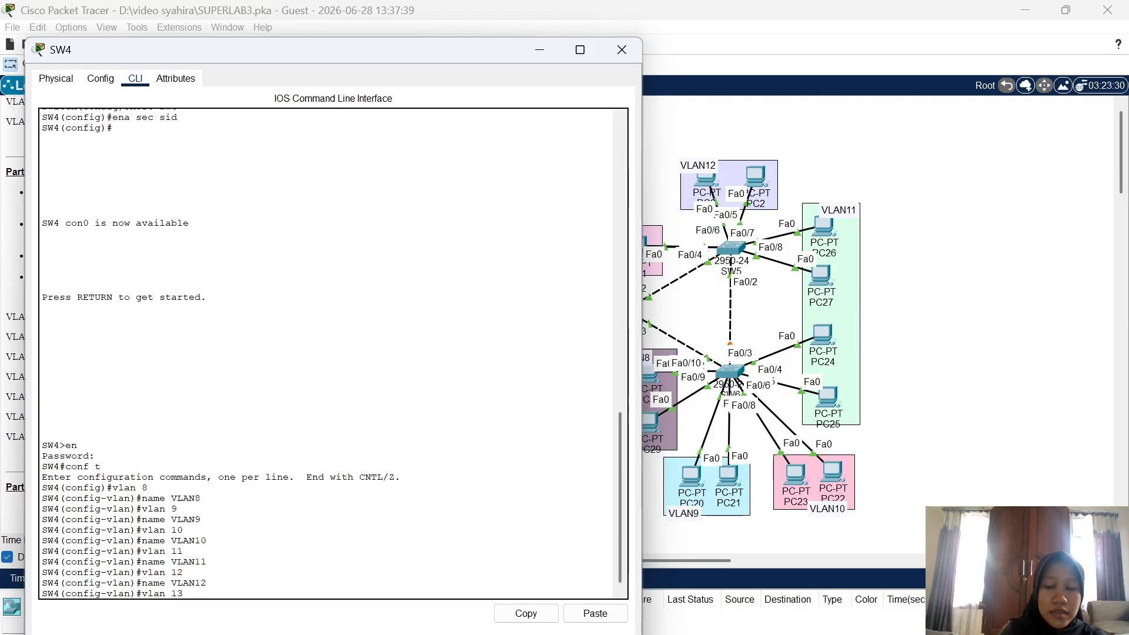
pyautogui.press('Return')
pyautogui.write('na')
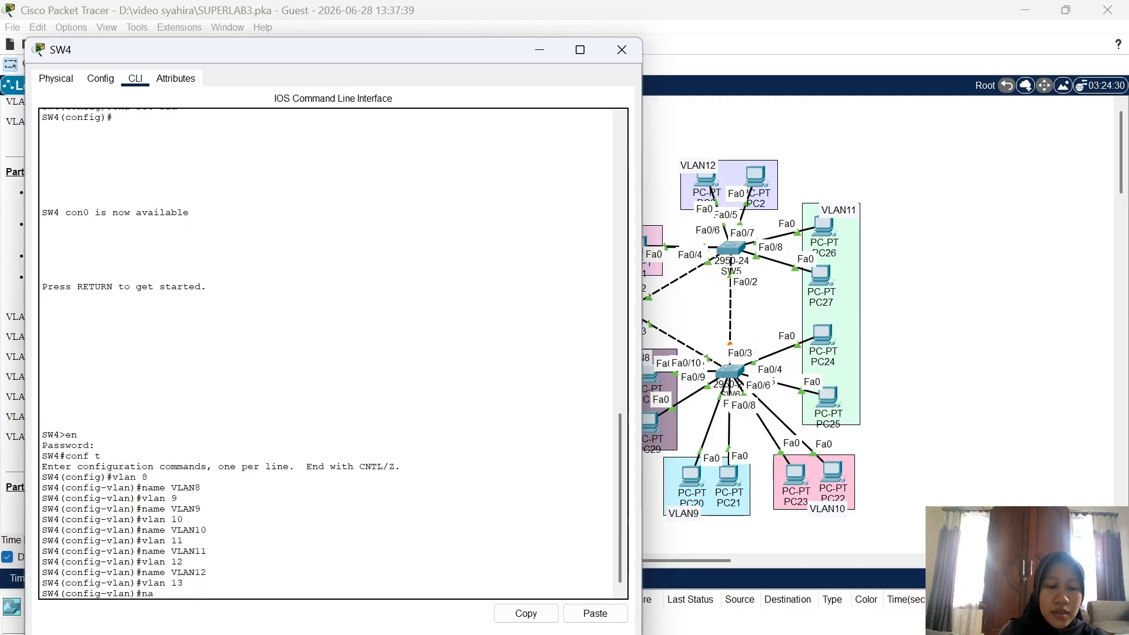
pyautogui.write('me VLAN')
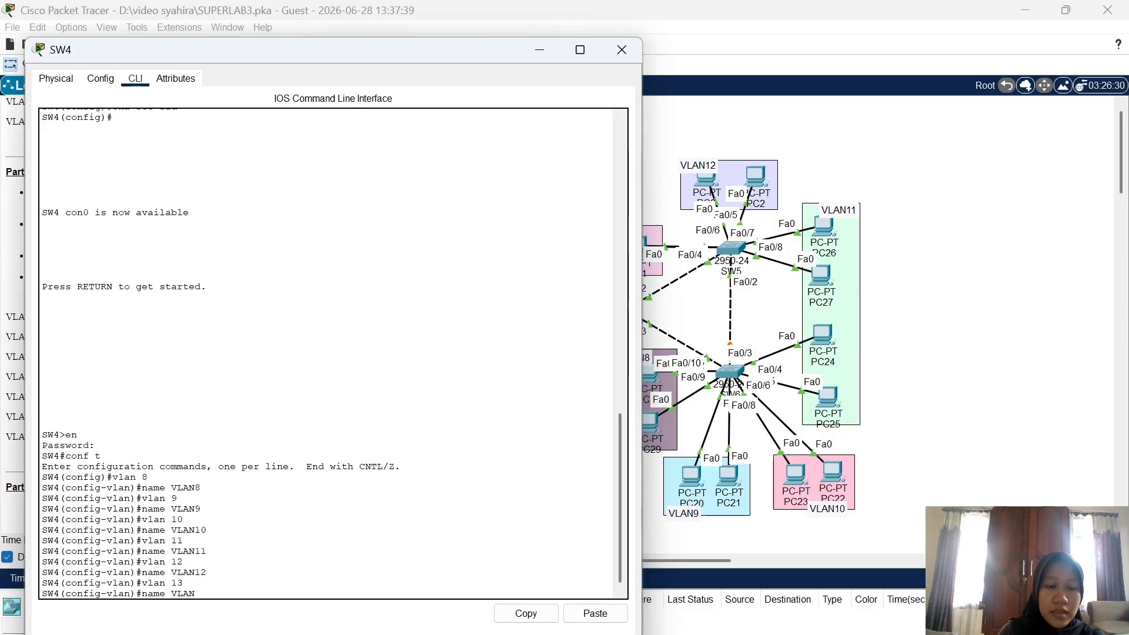
pyautogui.write('13')
pyautogui.press('Return')
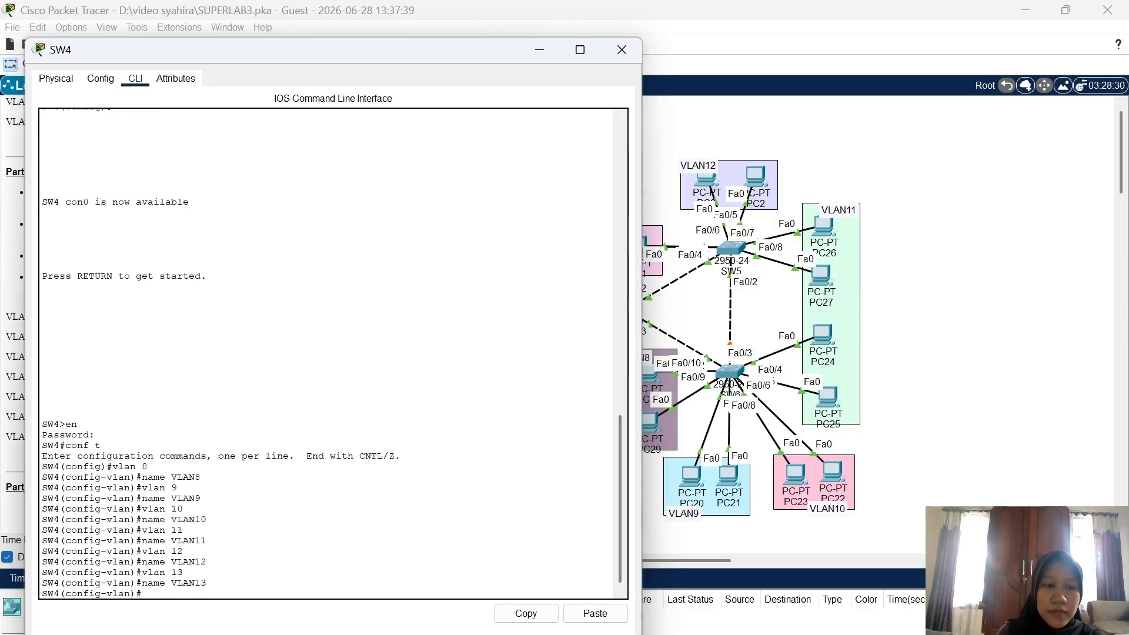
# Bring the main workspace forward and move SW4 slightly right on the topology
pyautogui.click(920, 496)
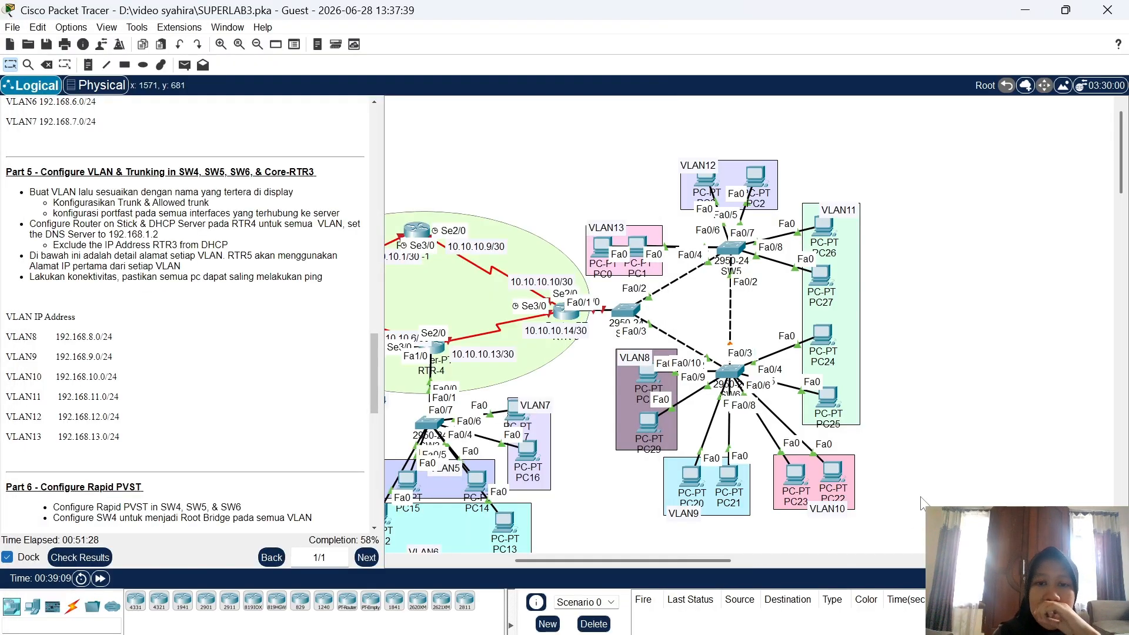
pyautogui.moveTo(623, 318)
pyautogui.mouseDown()
pyautogui.moveTo(663, 310)
pyautogui.moveTo(674, 325)
pyautogui.moveTo(655, 301)
pyautogui.moveTo(645, 315)
pyautogui.mouseUp()
pyautogui.click(644, 315)
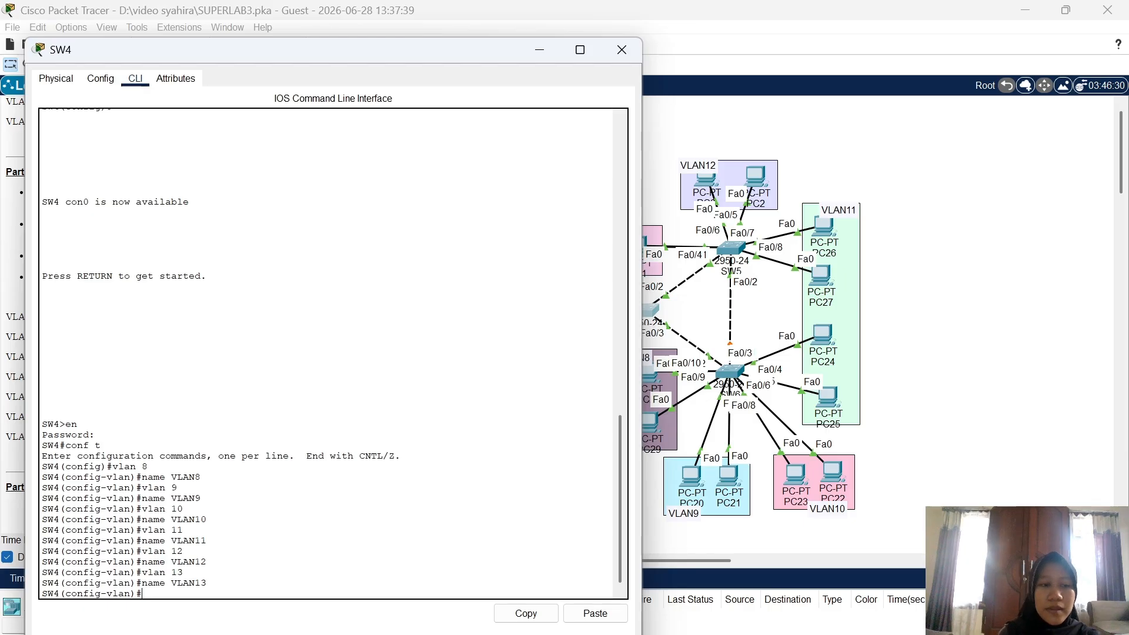
pyautogui.write('int ra fa')
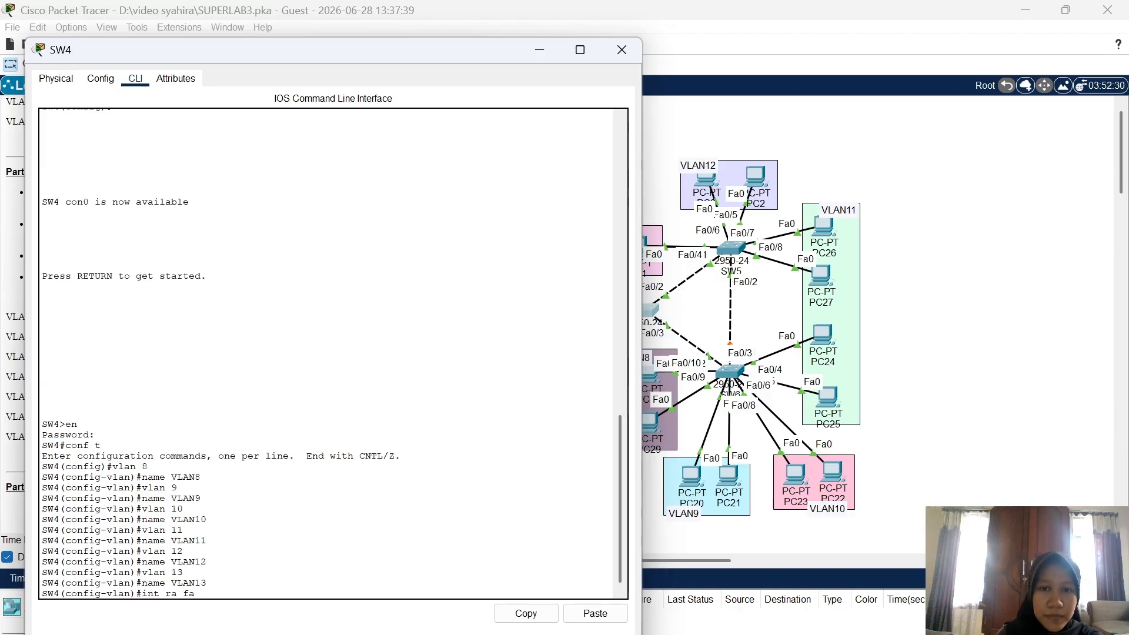
pyautogui.write('0/1')
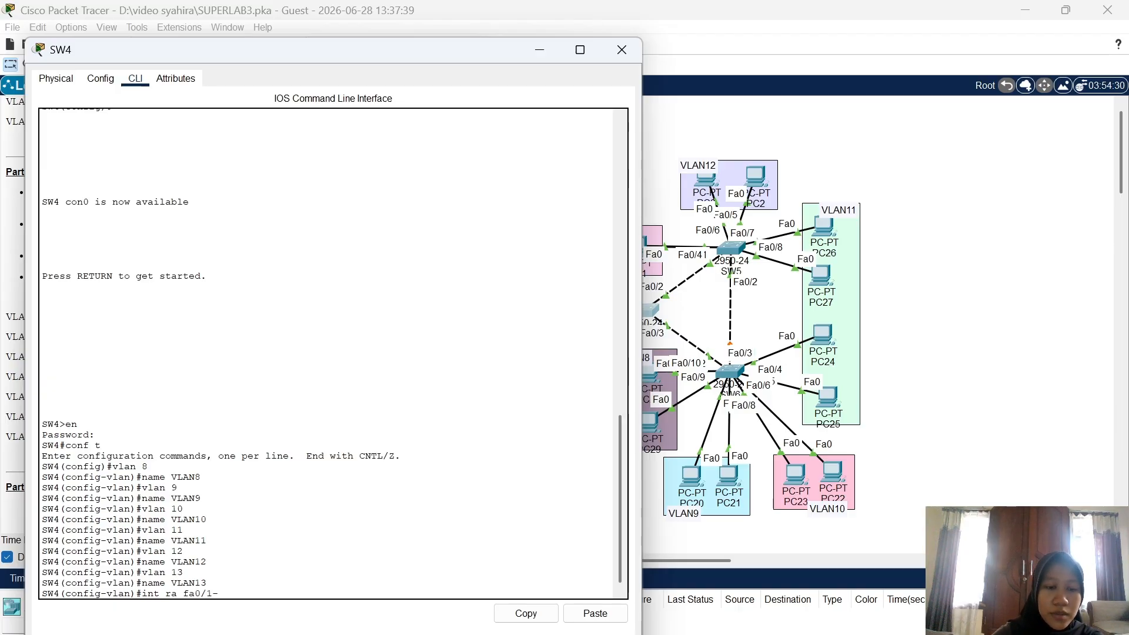
pyautogui.write('-3')
pyautogui.press('Return')
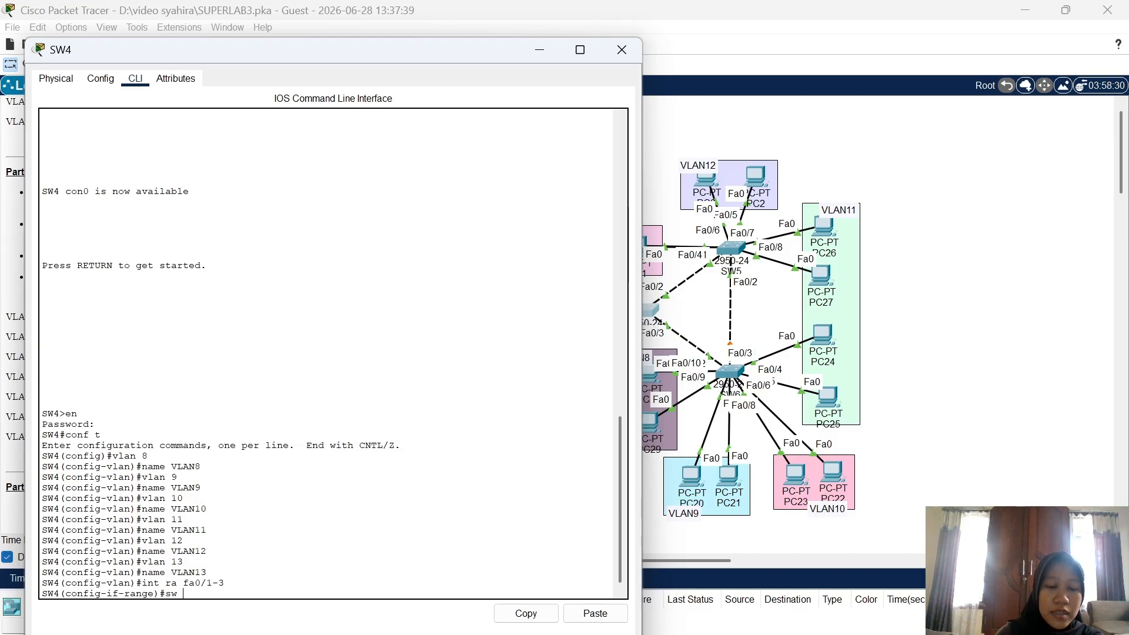
pyautogui.write('sw mo trunk')
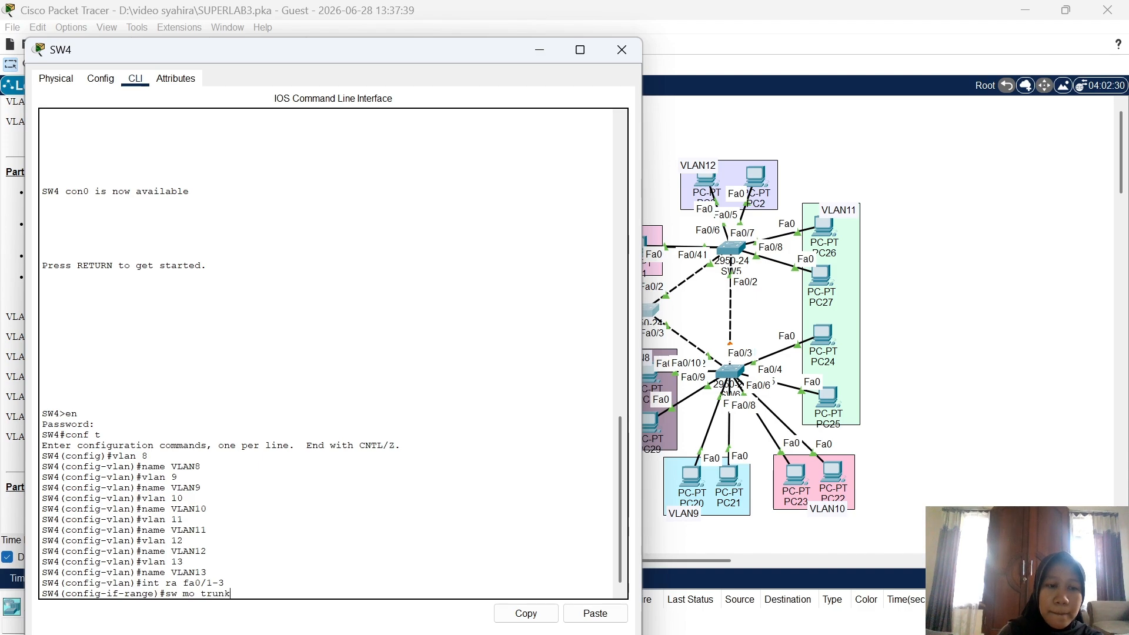
pyautogui.press('Return')
pyautogui.write('sw tr')
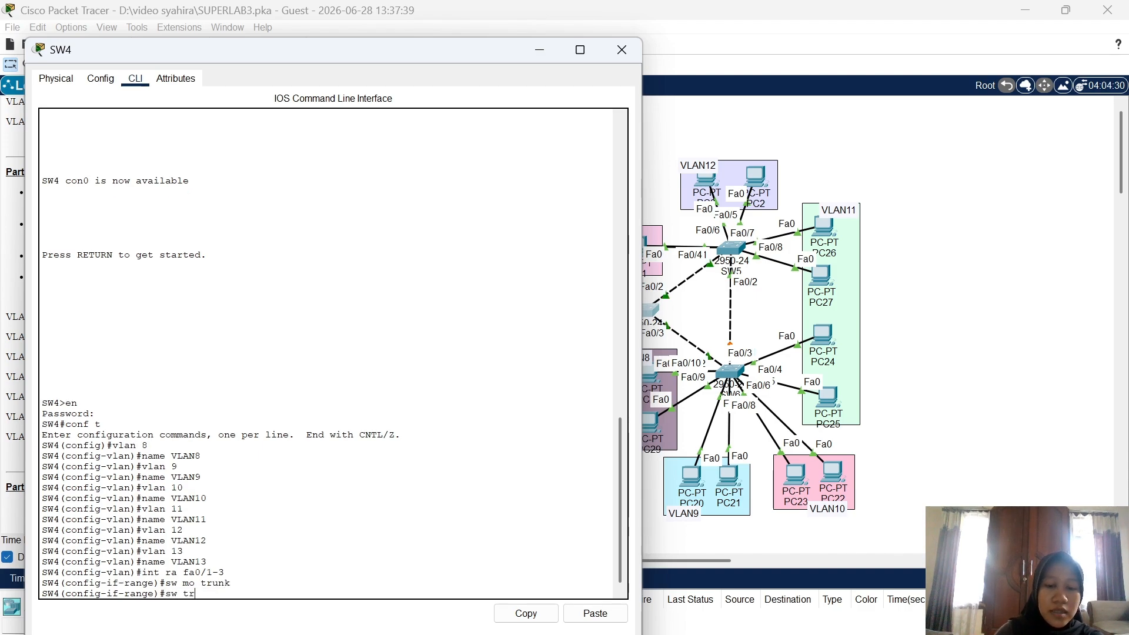
pyautogui.write('unk all vlan')
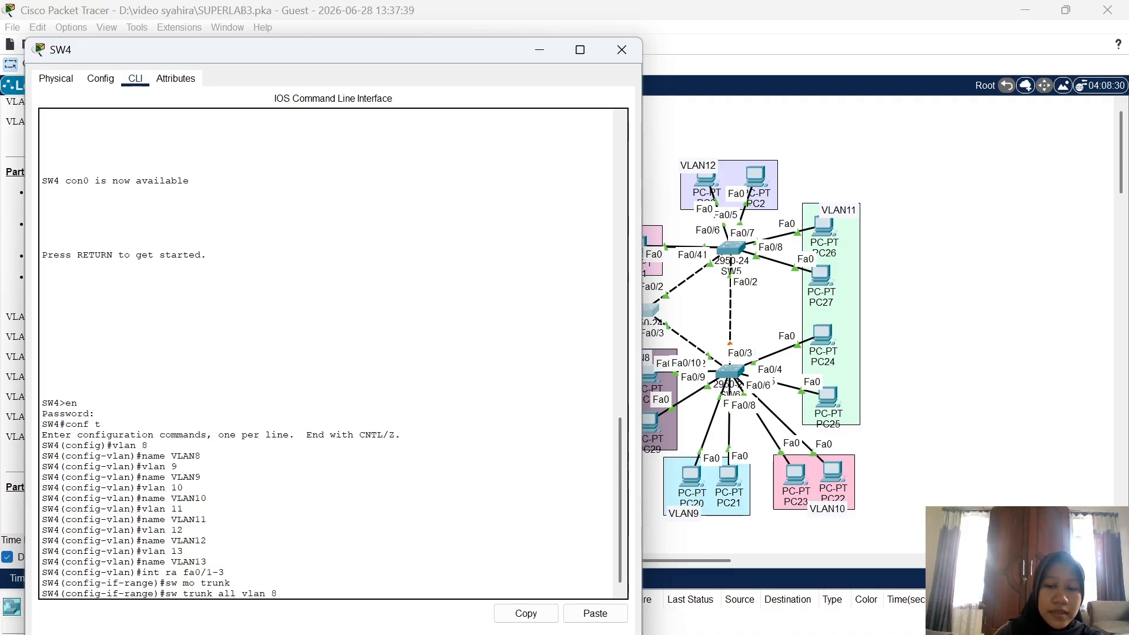
pyautogui.write(' 8-13')
pyautogui.press('Return')
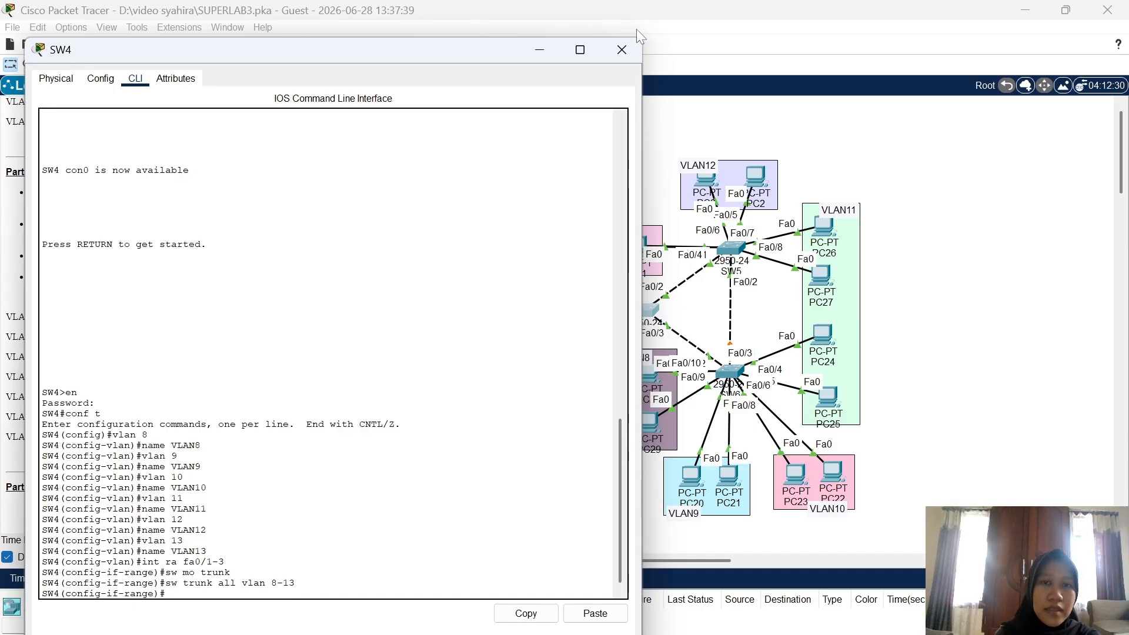
pyautogui.click(622, 50)
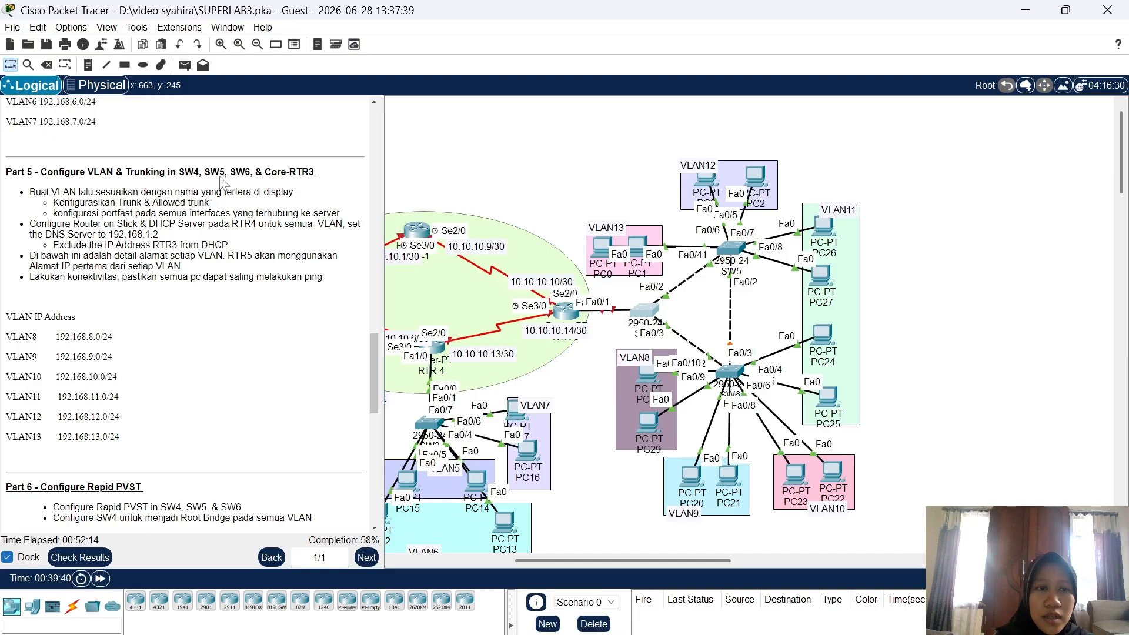
# Open SW5's console, enable with the enable password, and enter global configuration mode
pyautogui.click(727, 245)
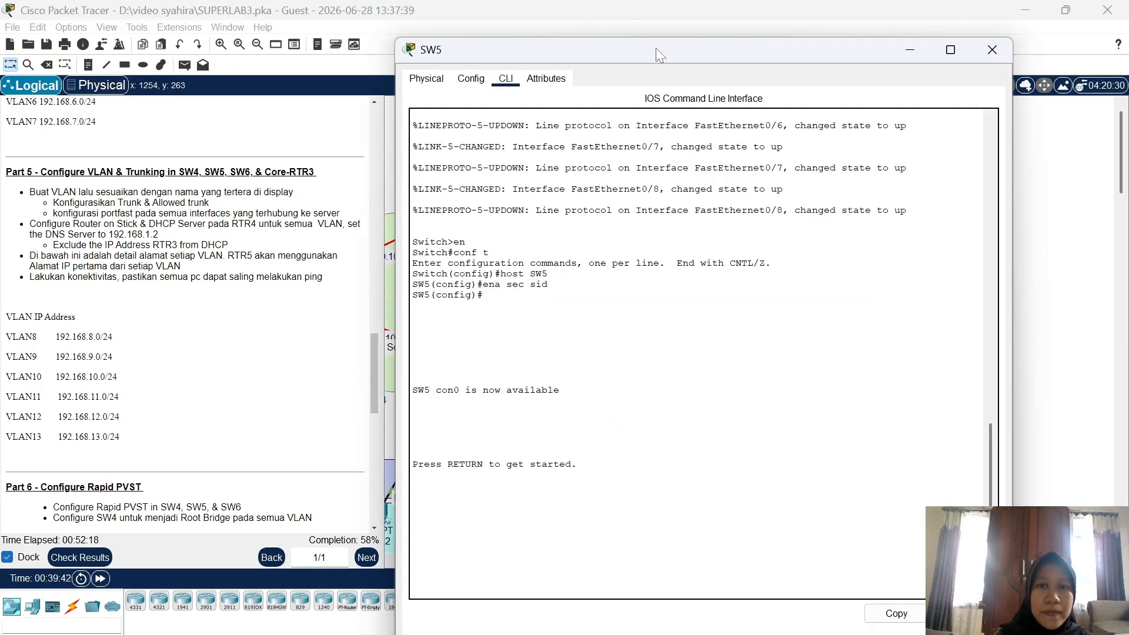
pyautogui.moveTo(656, 49); pyautogui.dragTo(273, 50)
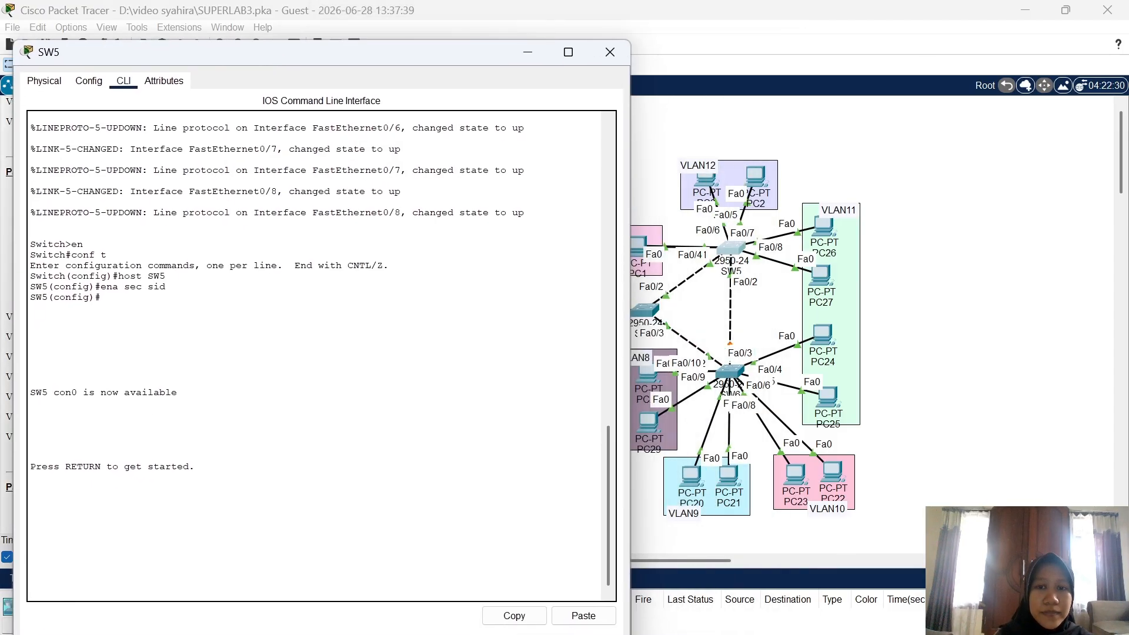
pyautogui.press('Return')
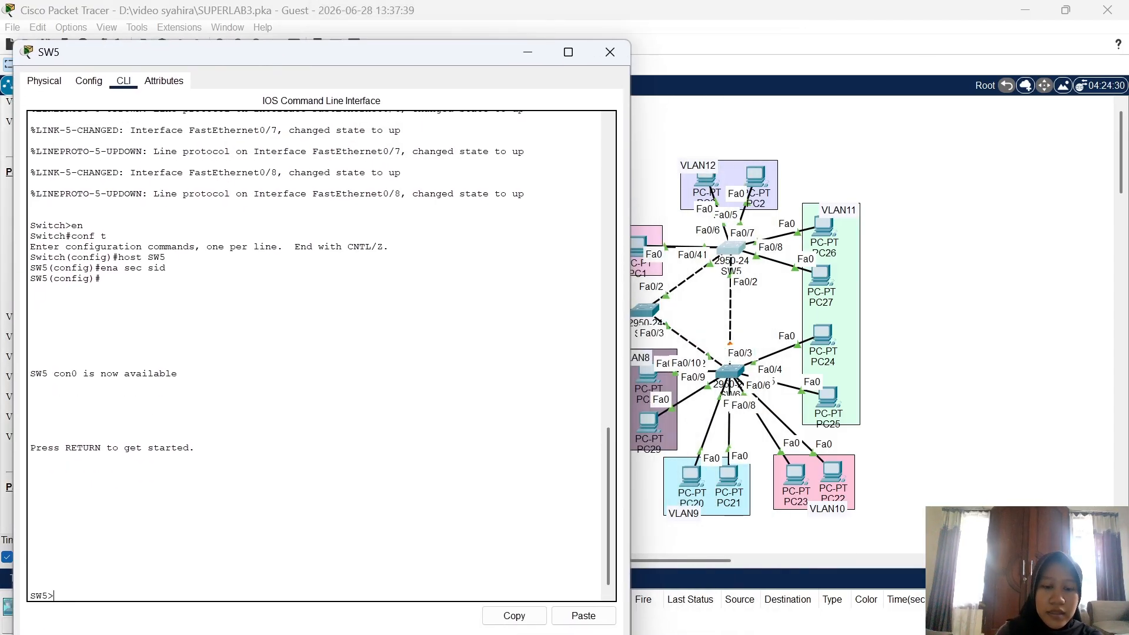
pyautogui.write('en')
pyautogui.press('Return')
pyautogui.write('sid')
pyautogui.press('Return')
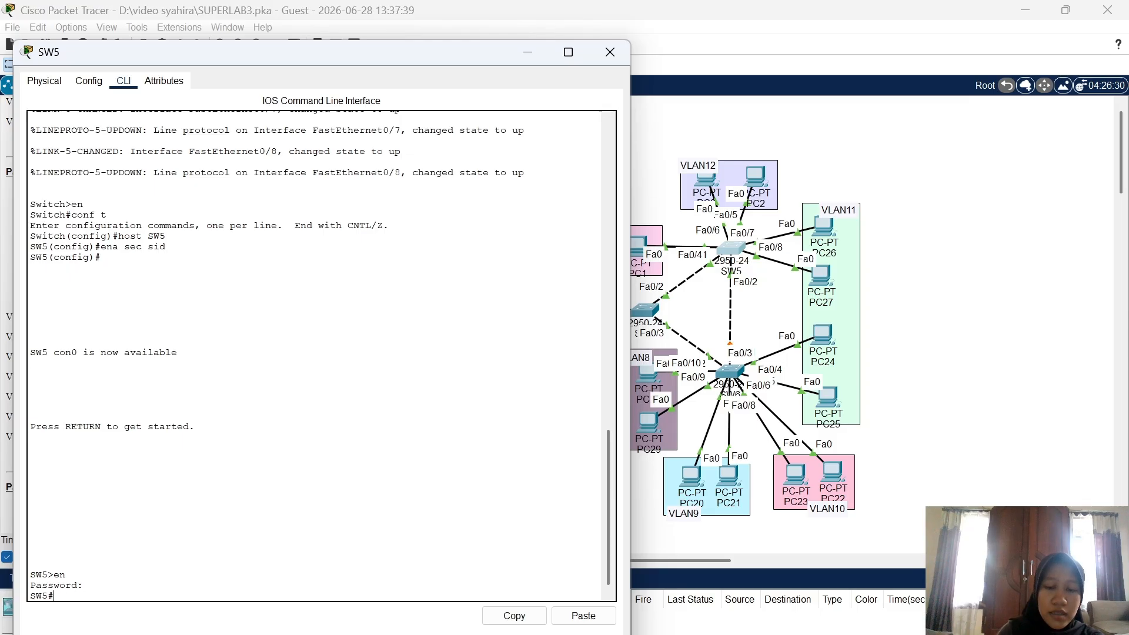
pyautogui.write('conf t')
pyautogui.press('Return')
# On SW5, create VLANs 8, 9 and 10 named VLAN8, VLAN9 and VLAN10
pyautogui.write('v')
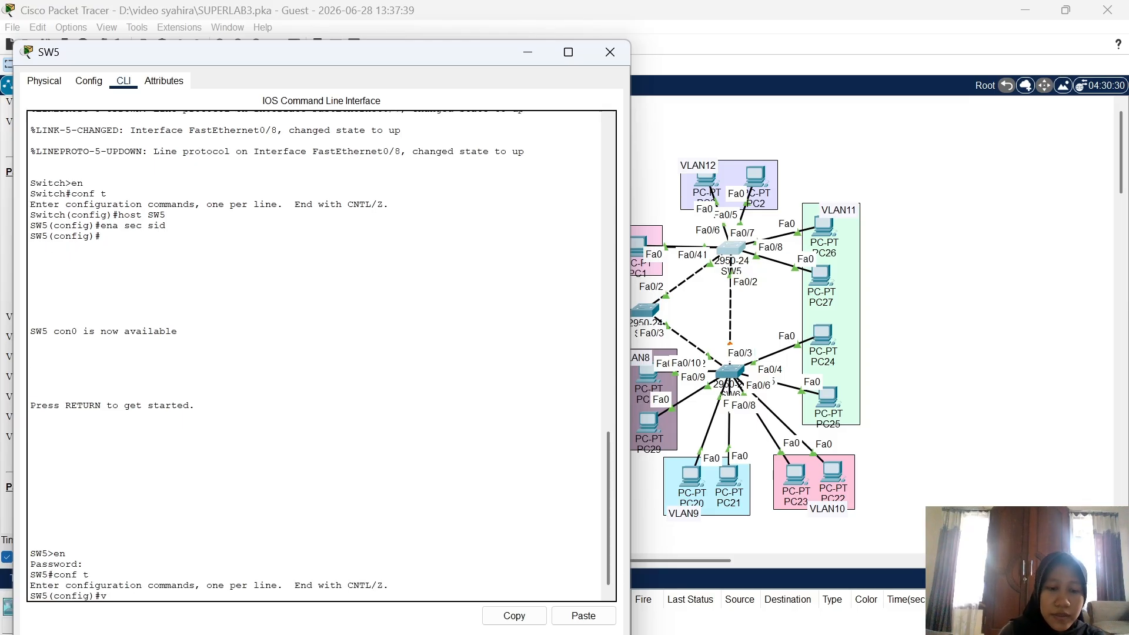
pyautogui.write('lan ')
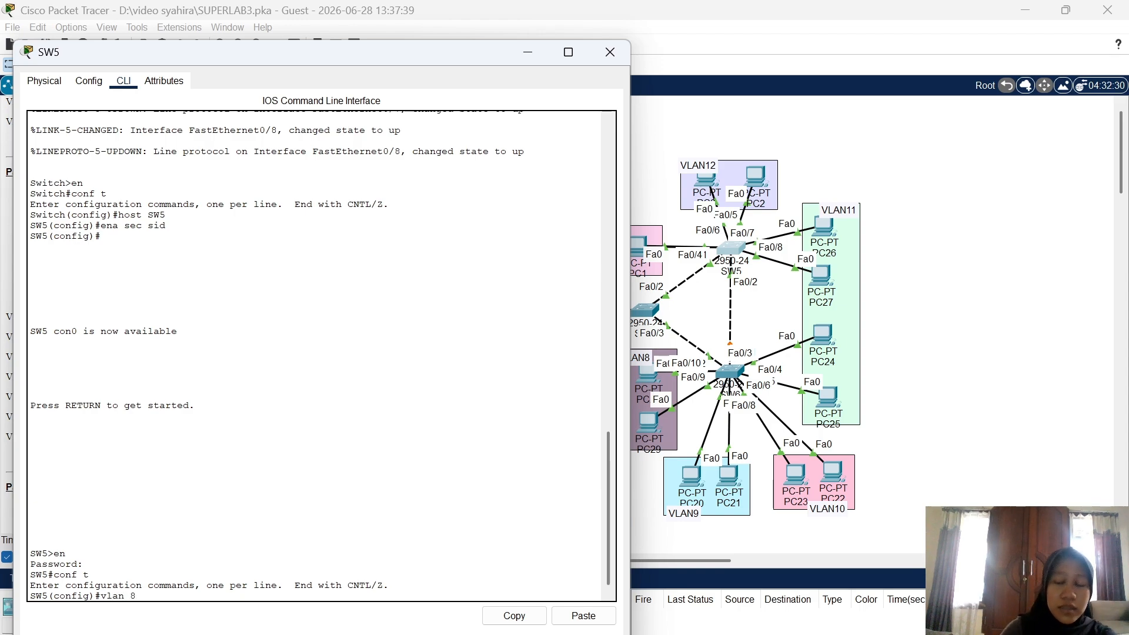
pyautogui.write('8')
pyautogui.press('Return')
pyautogui.write('name V')
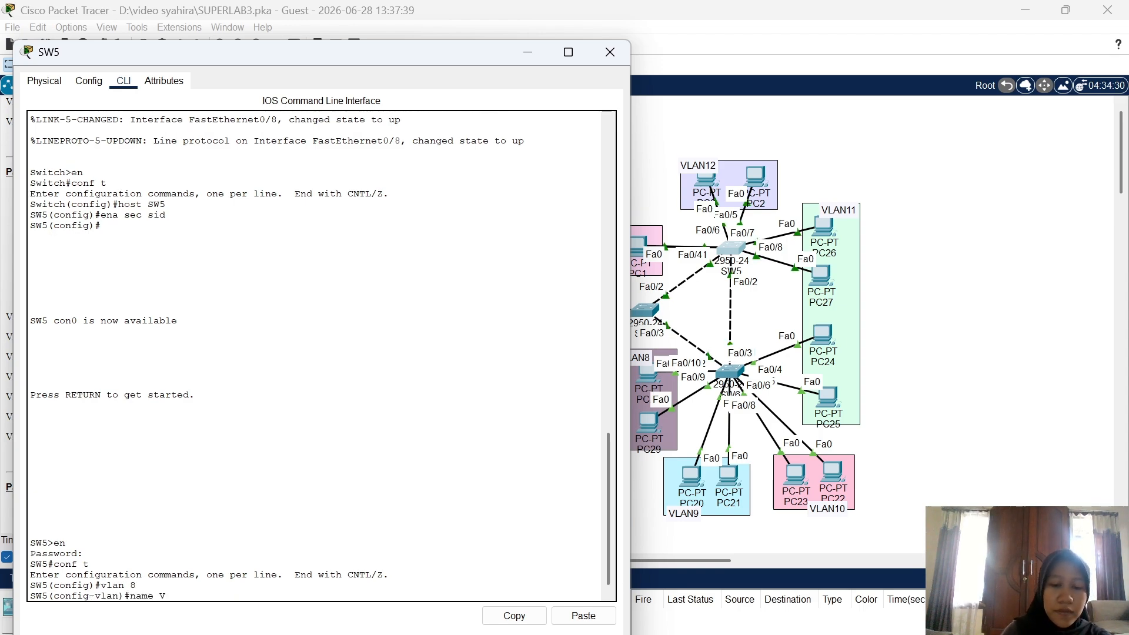
pyautogui.write('LAN8')
pyautogui.press('Return')
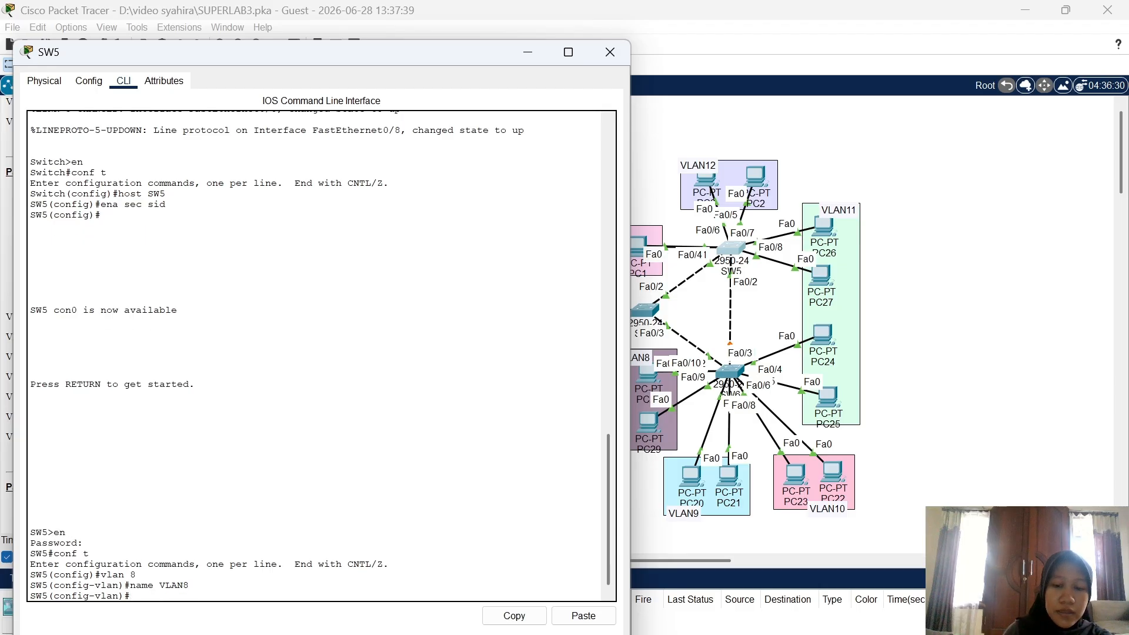
pyautogui.write('v')
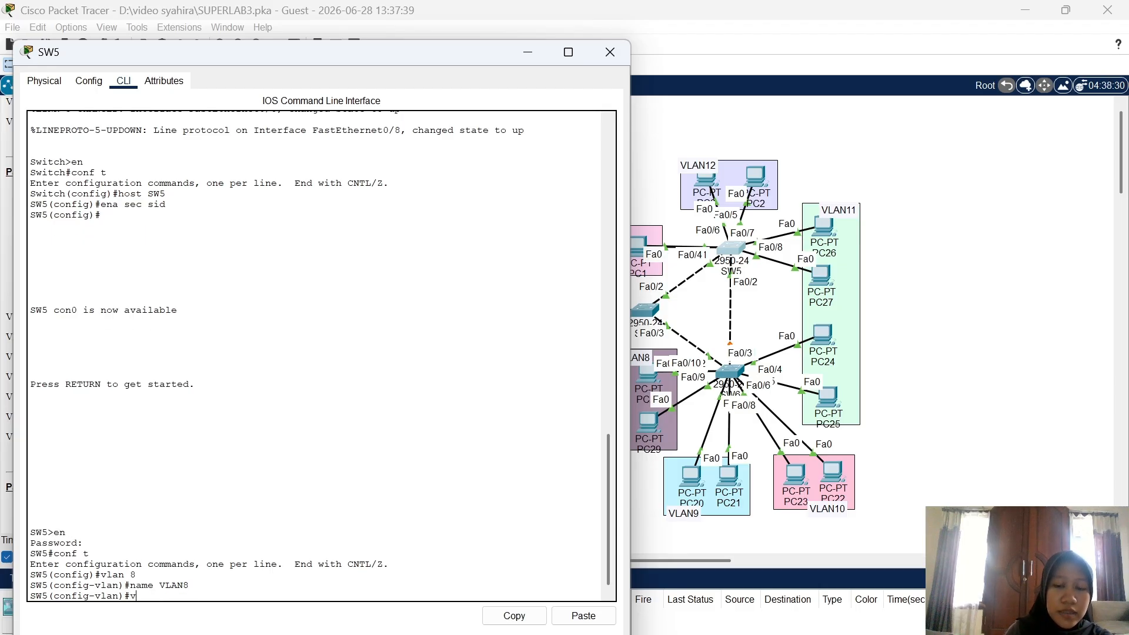
pyautogui.write('lan 9')
pyautogui.press('Return')
pyautogui.write('nfig-vlan)#n')
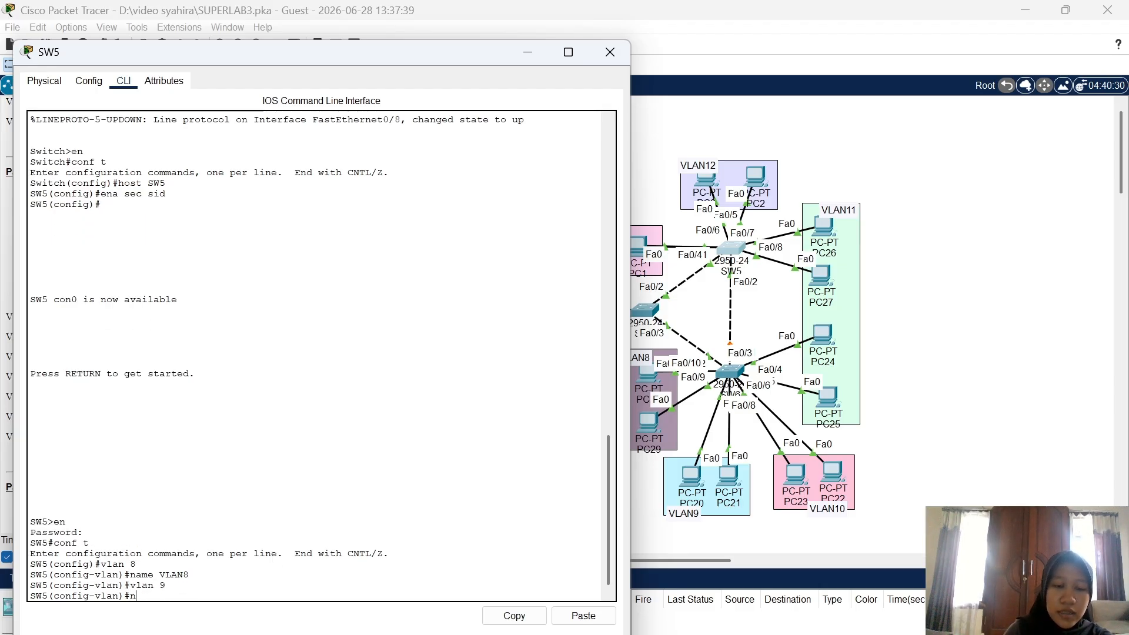
pyautogui.write('ame VLAN')
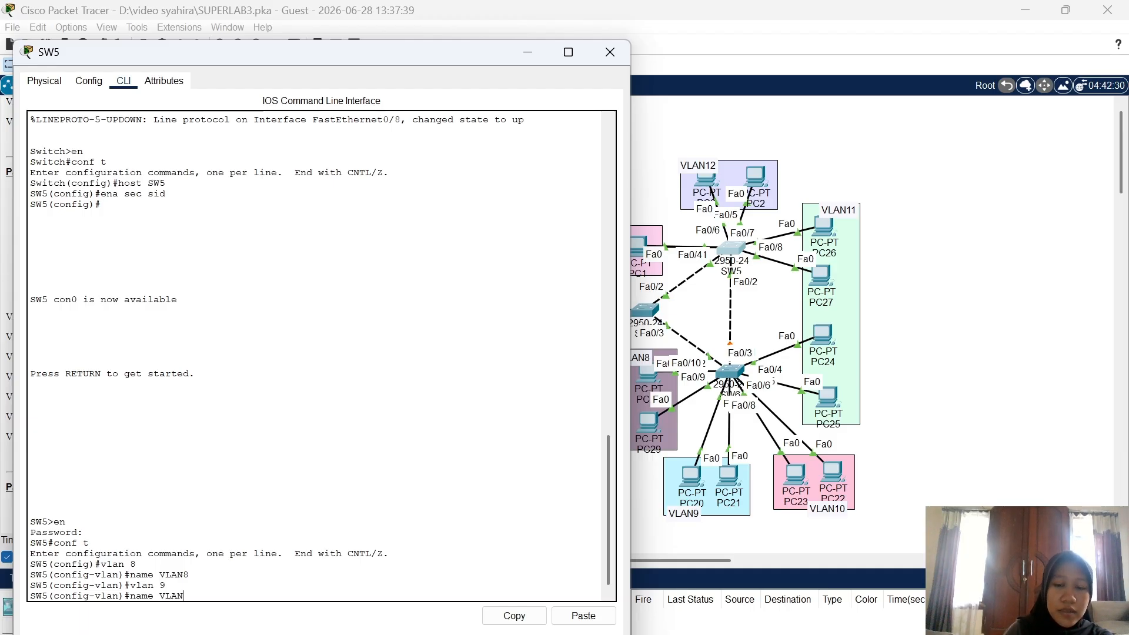
pyautogui.write('9')
pyautogui.press('Return')
pyautogui.write('vlan)#vla')
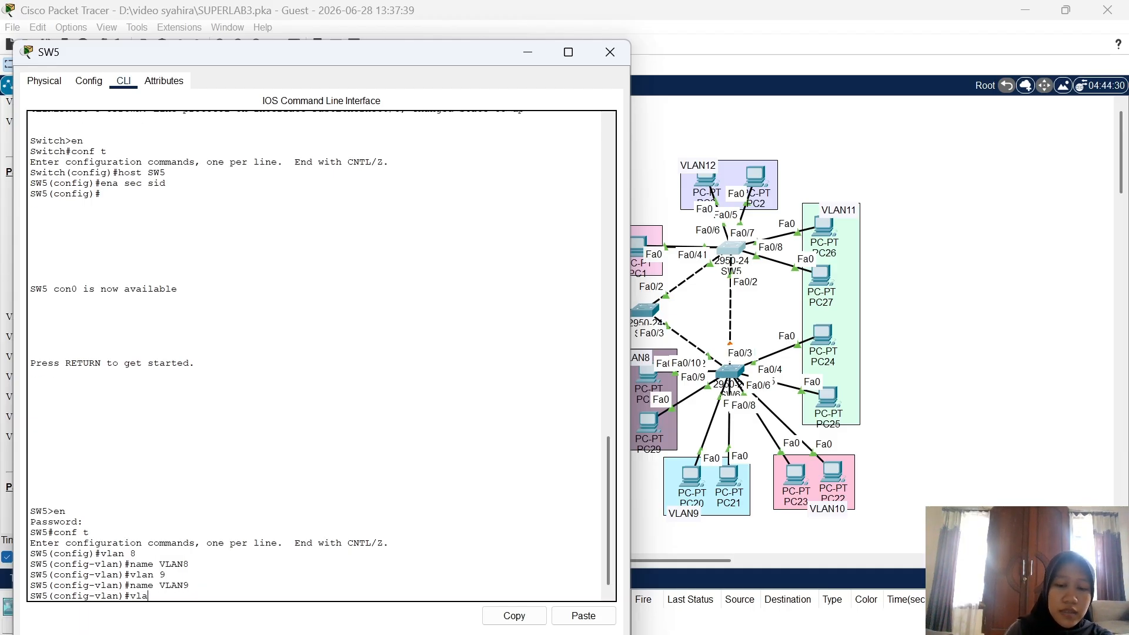
pyautogui.write('n 10')
pyautogui.press('Return')
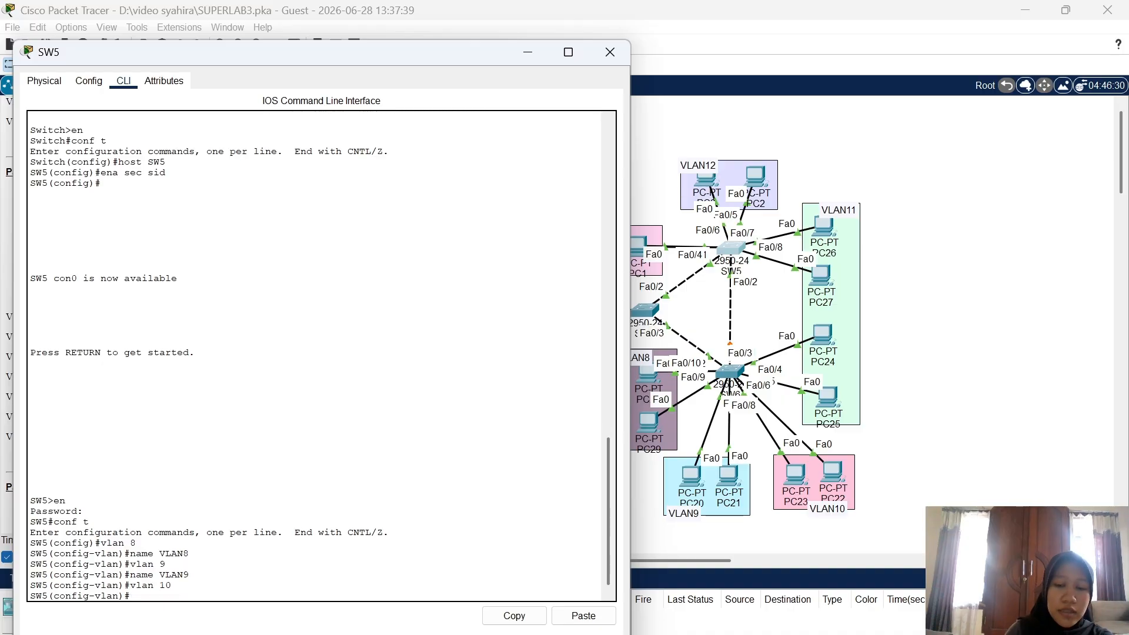
pyautogui.write('name VLAn10')
pyautogui.press('BackSpace')
pyautogui.press('BackSpace')
pyautogui.press('BackSpace')
pyautogui.write('N10')
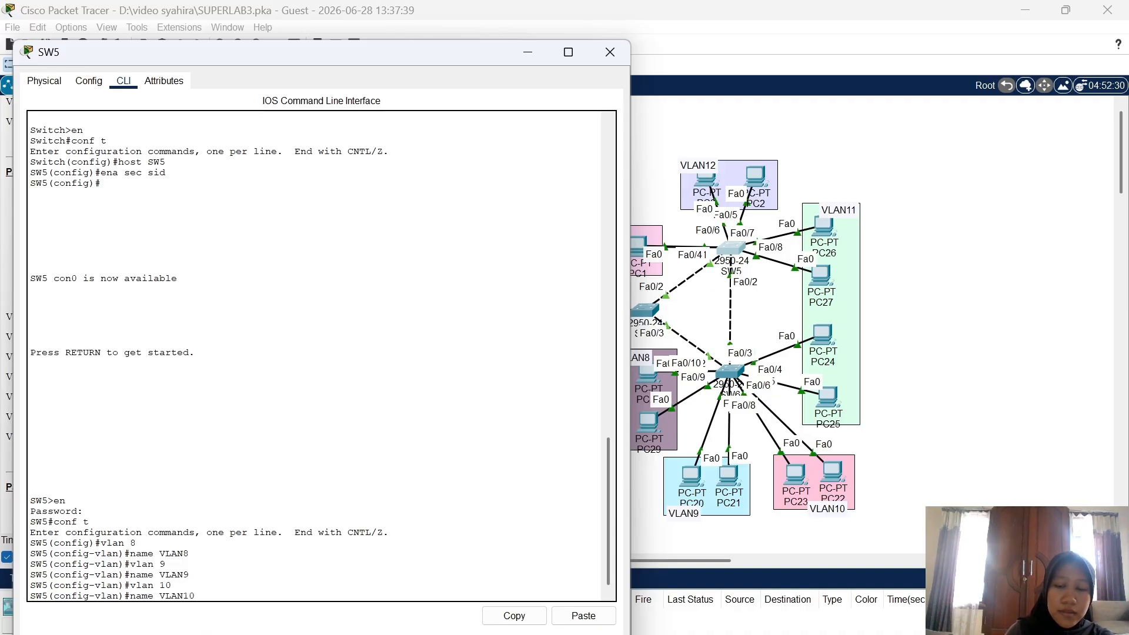
pyautogui.press('Return')
# On SW5, create VLANs 11, 12 and 13 named VLAN11, VLAN12 and VLAN13
pyautogui.write('vlan')
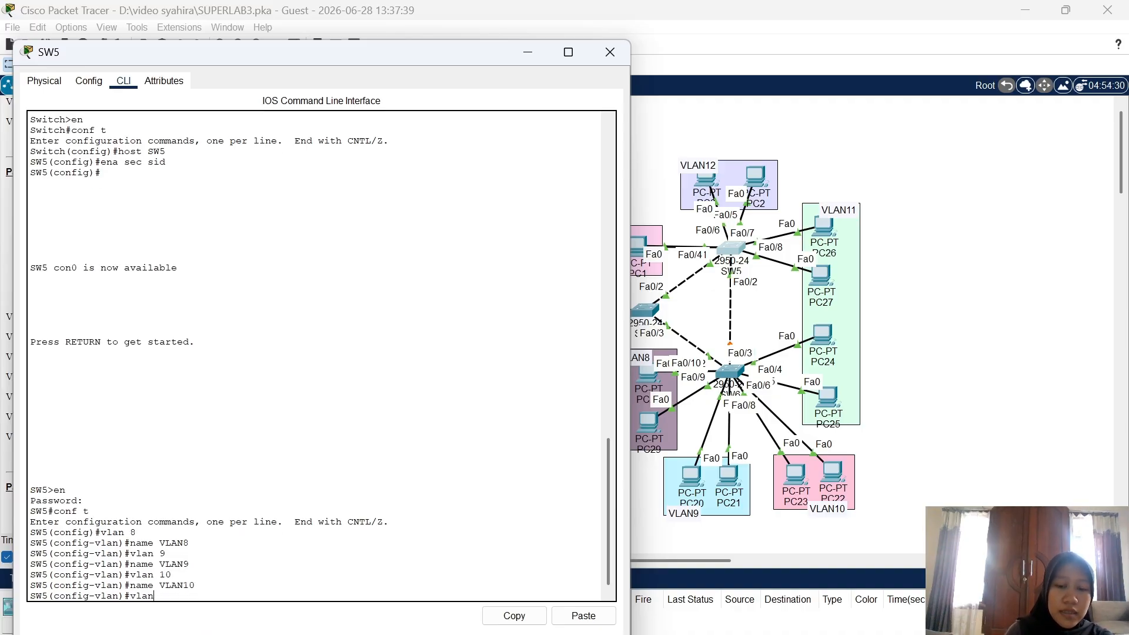
pyautogui.write(' 11')
pyautogui.press('Return')
pyautogui.write('name')
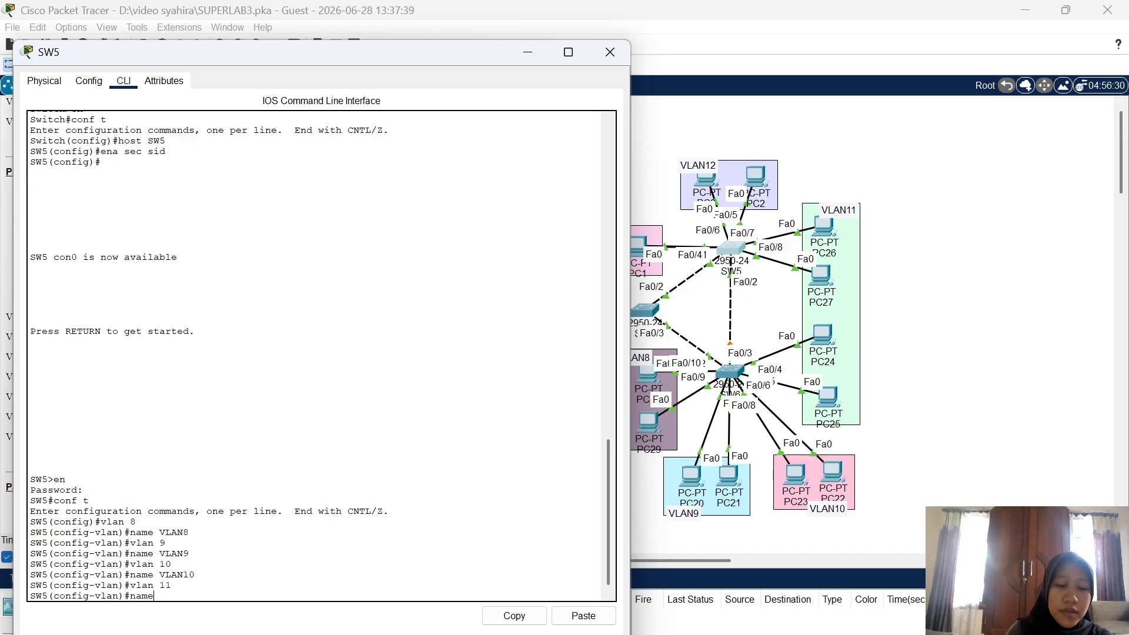
pyautogui.write(' VLAn11')
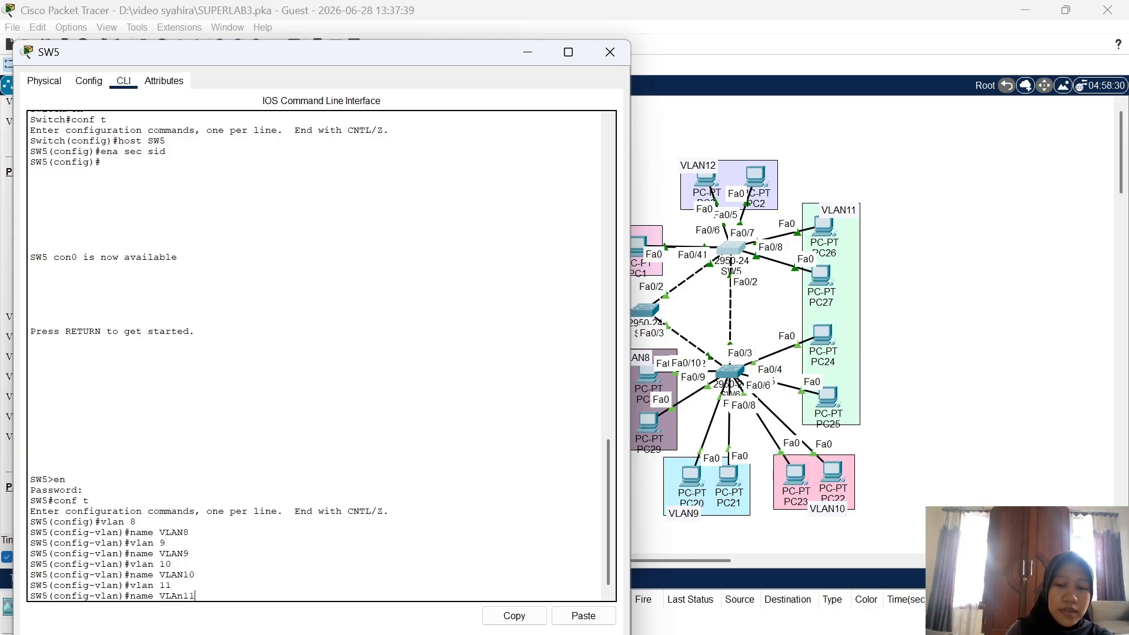
pyautogui.press('Return')
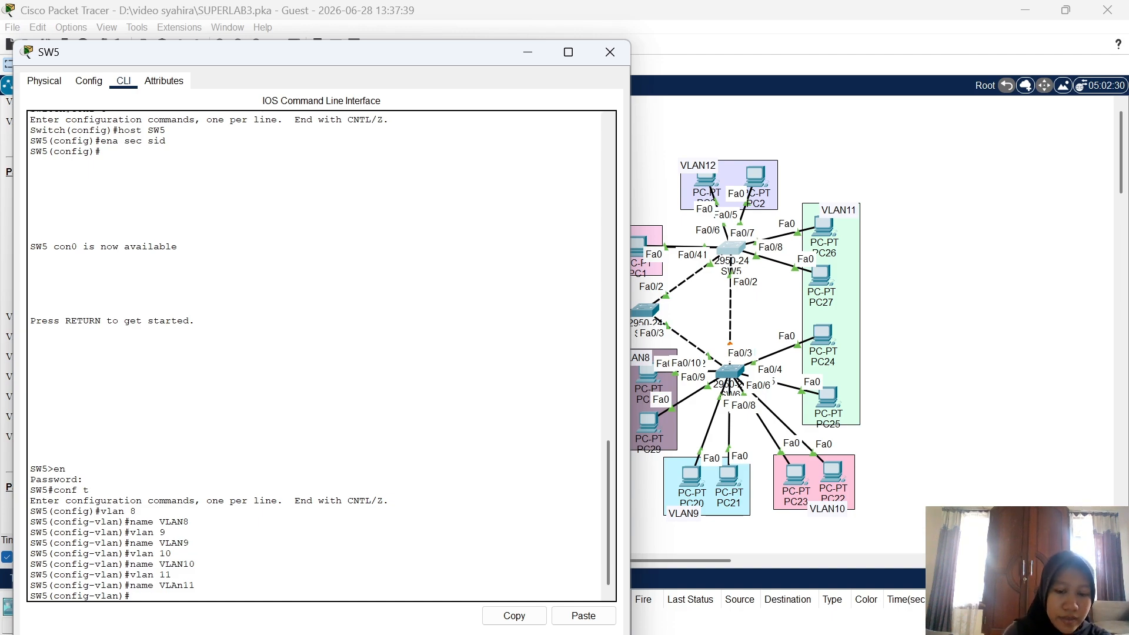
pyautogui.write('name')
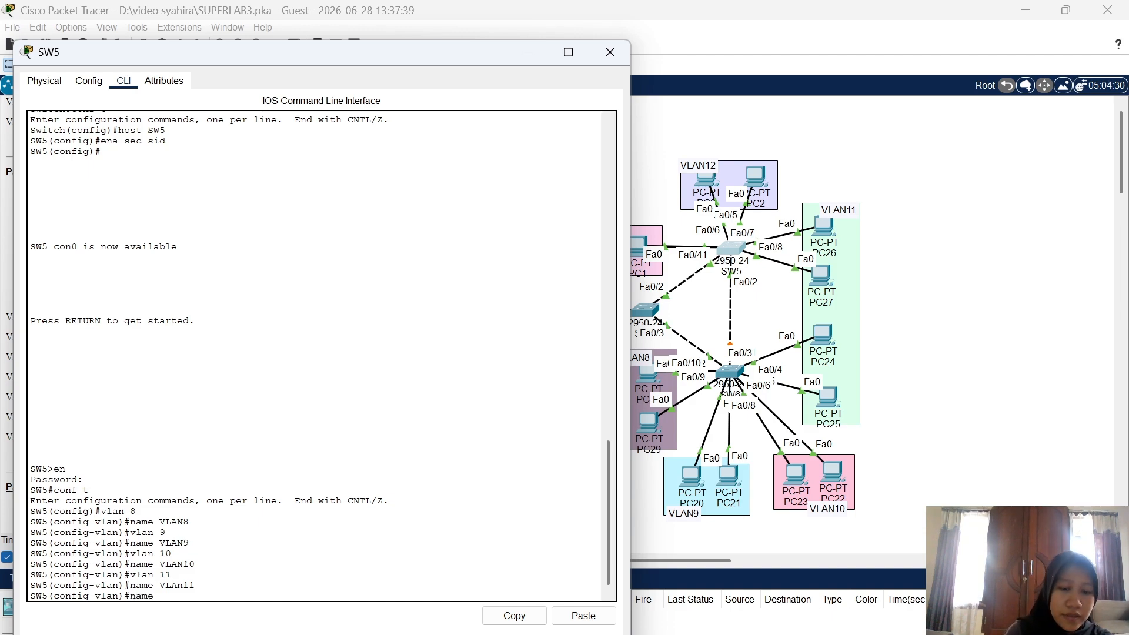
pyautogui.write(' VLAN11')
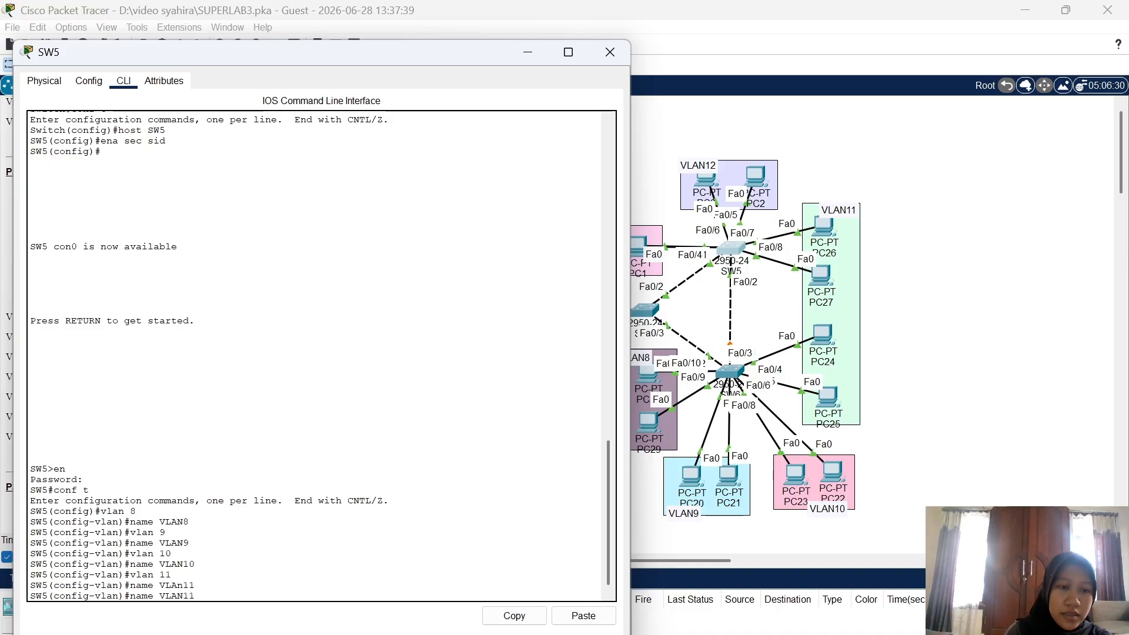
pyautogui.press('Return')
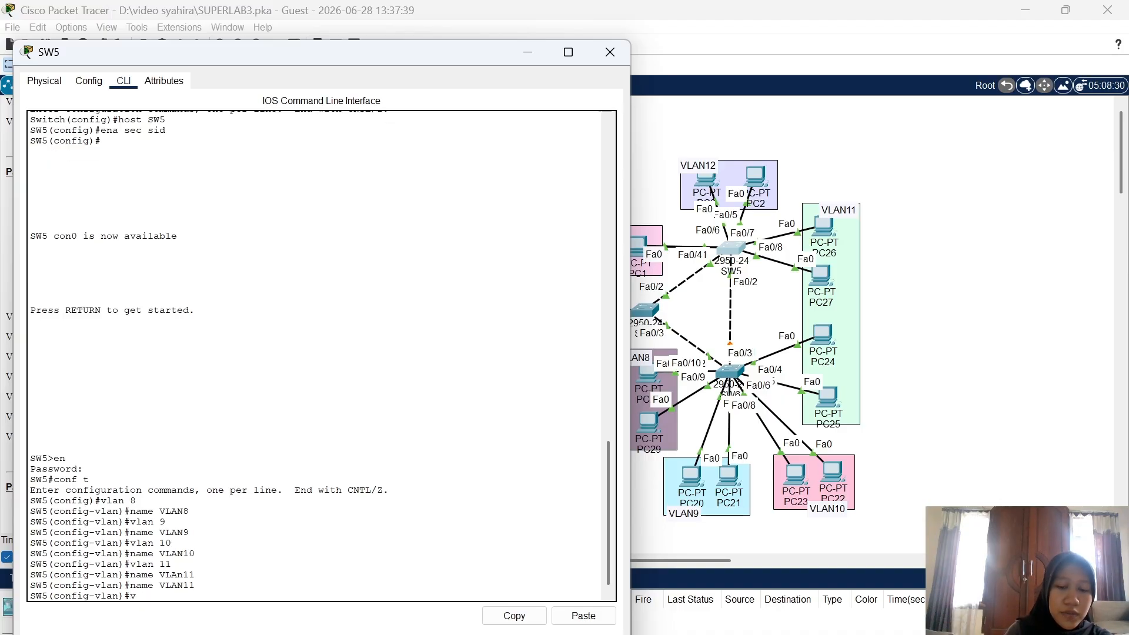
pyautogui.write('vlan 12')
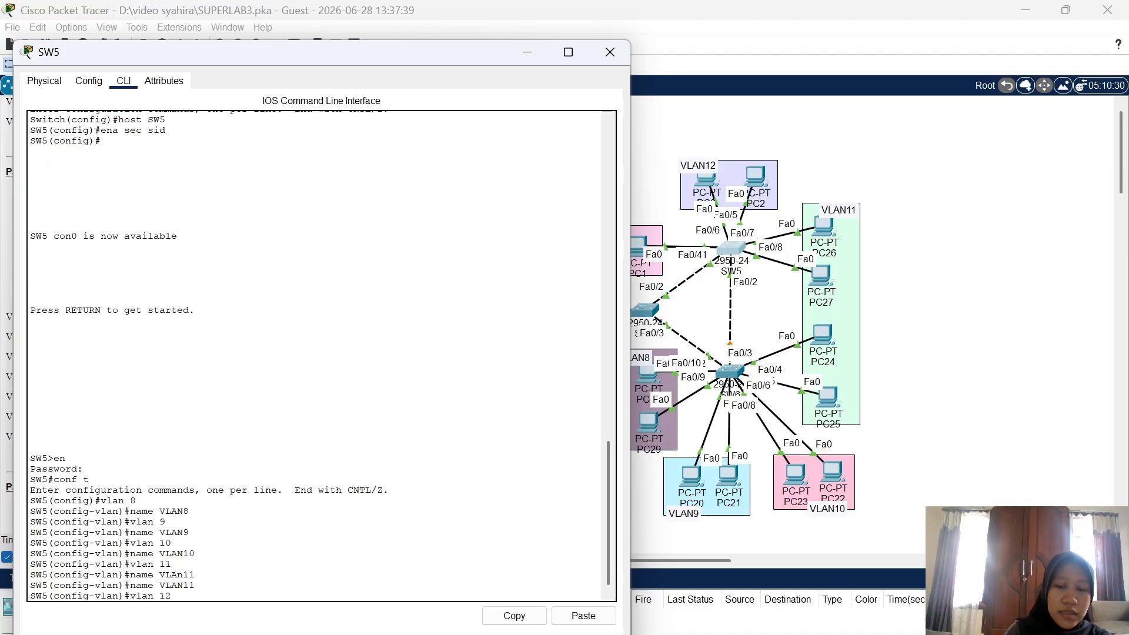
pyautogui.press('Return')
pyautogui.write('name ')
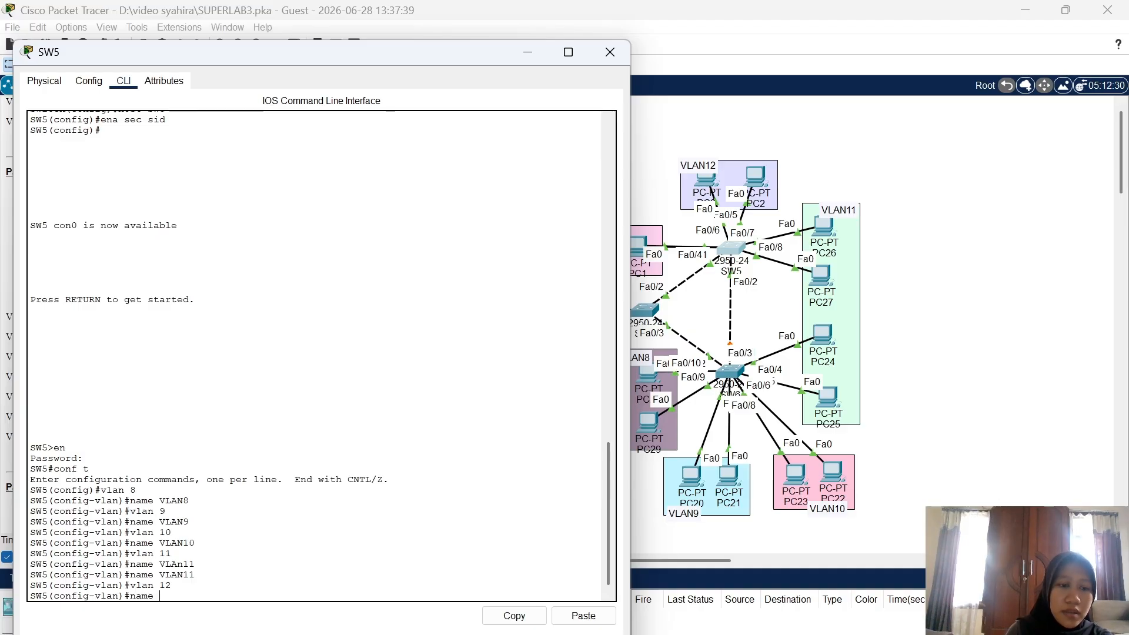
pyautogui.write('VLAN12')
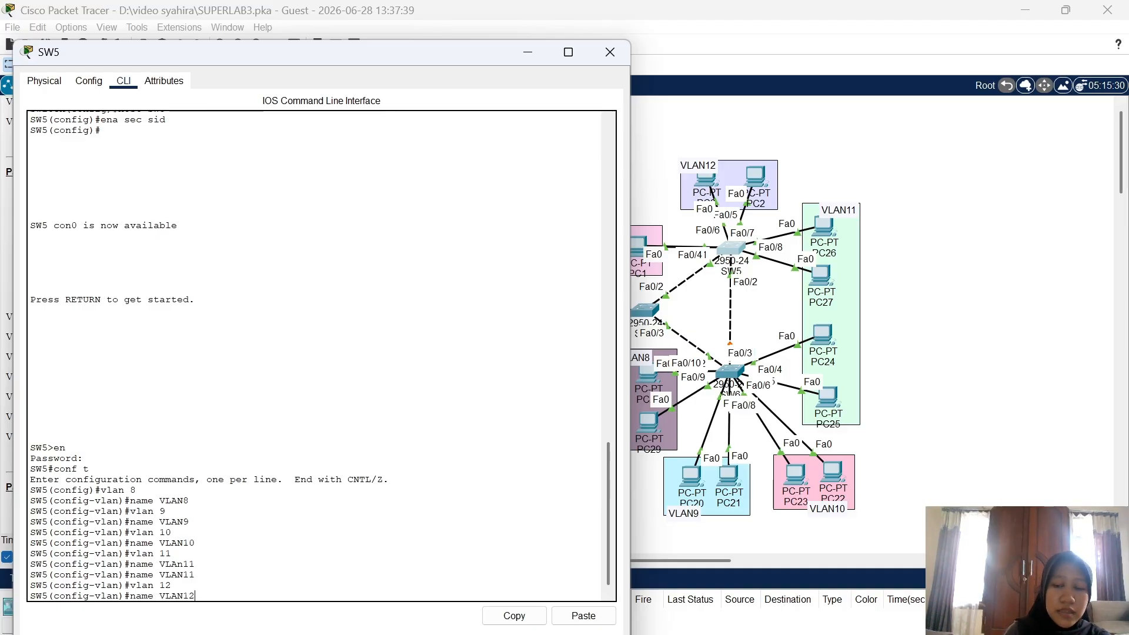
pyautogui.press('Return')
pyautogui.write('v')
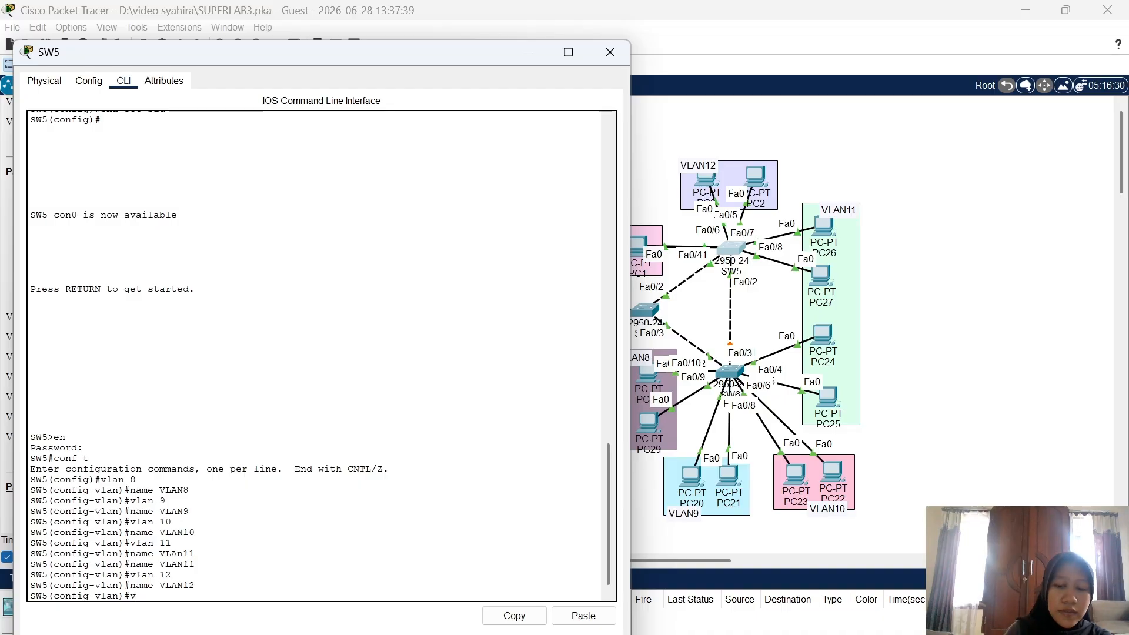
pyautogui.write('lan 13')
pyautogui.press('Return')
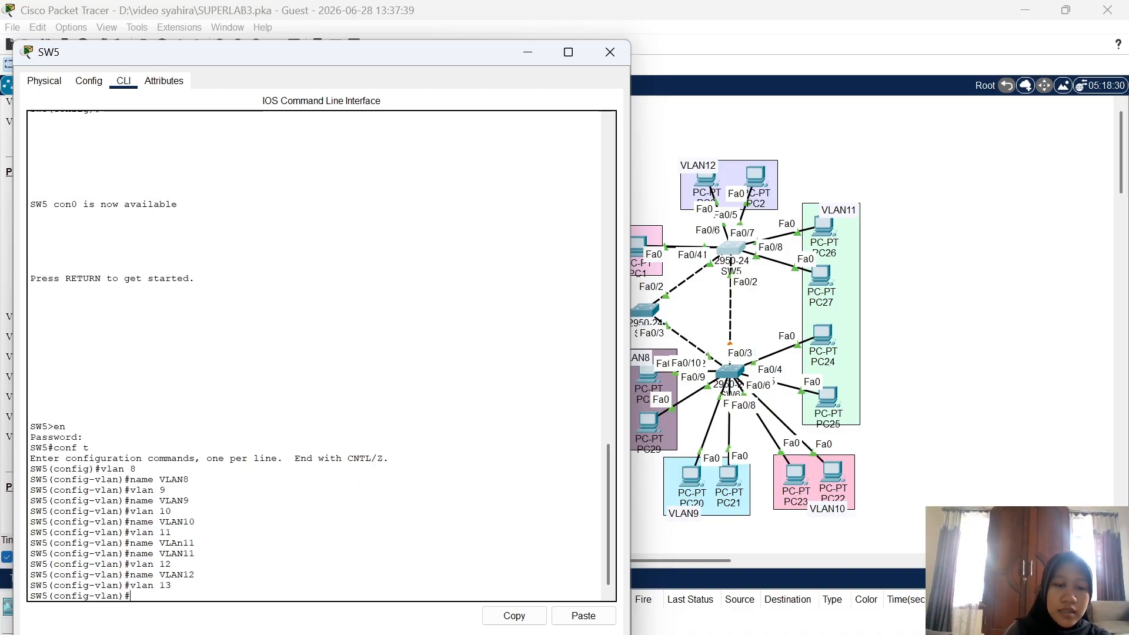
pyautogui.write('name VLAn')
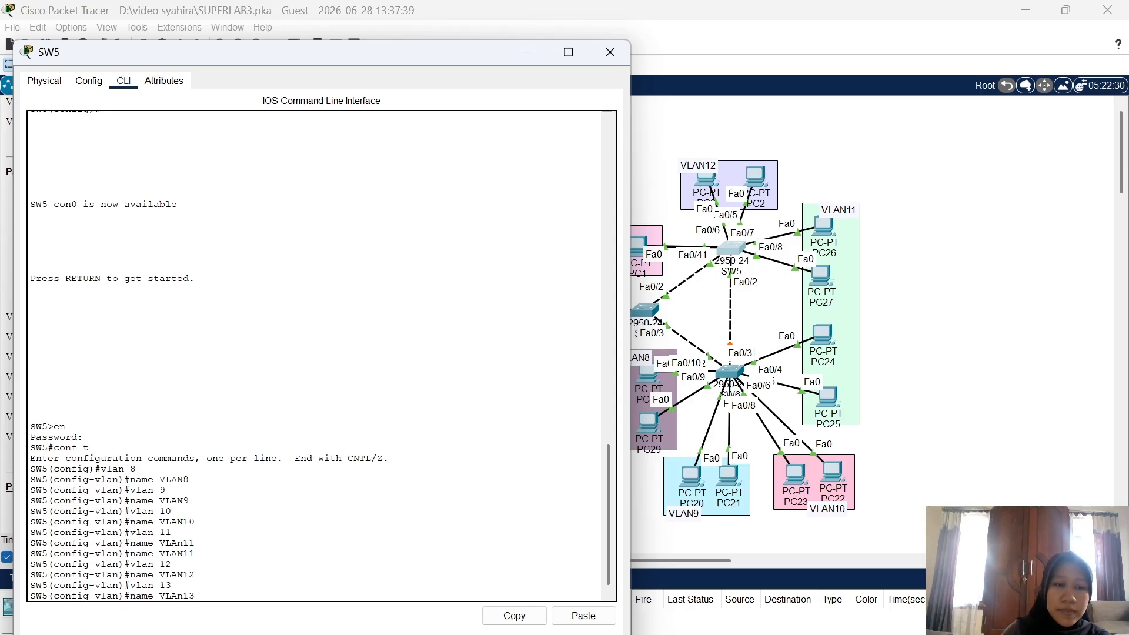
pyautogui.press('BackSpace')
pyautogui.write('N')
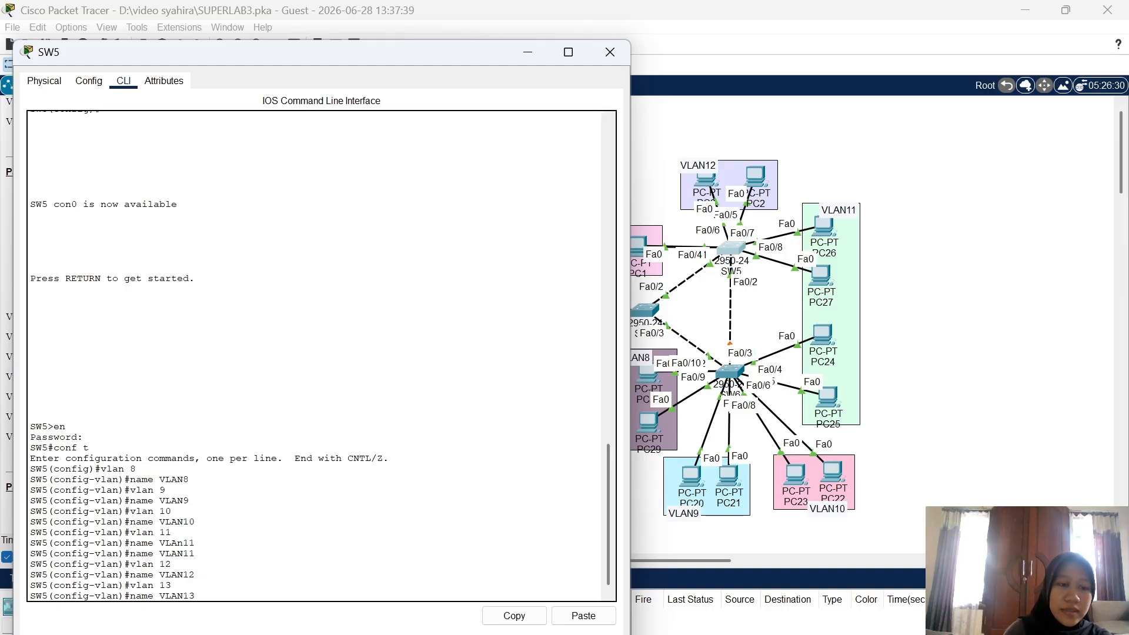
pyautogui.write('13')
pyautogui.press('Return')
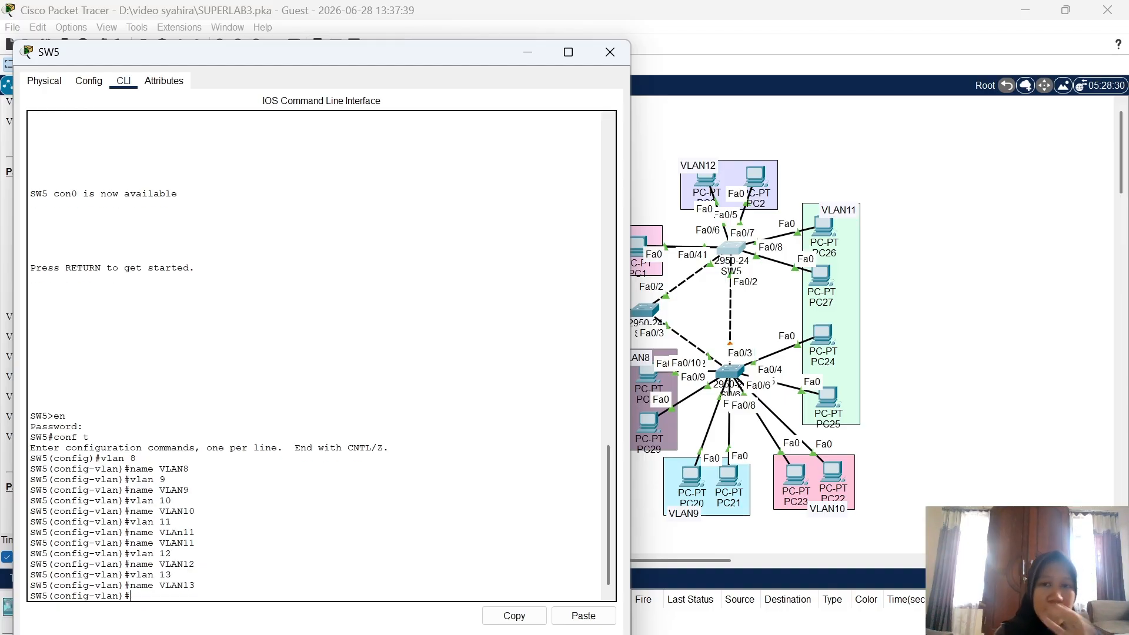
# Reposition PC2, PC26 and PC1 inside their VLAN12, VLAN11 and VLAN13 areas
pyautogui.click(935, 417)
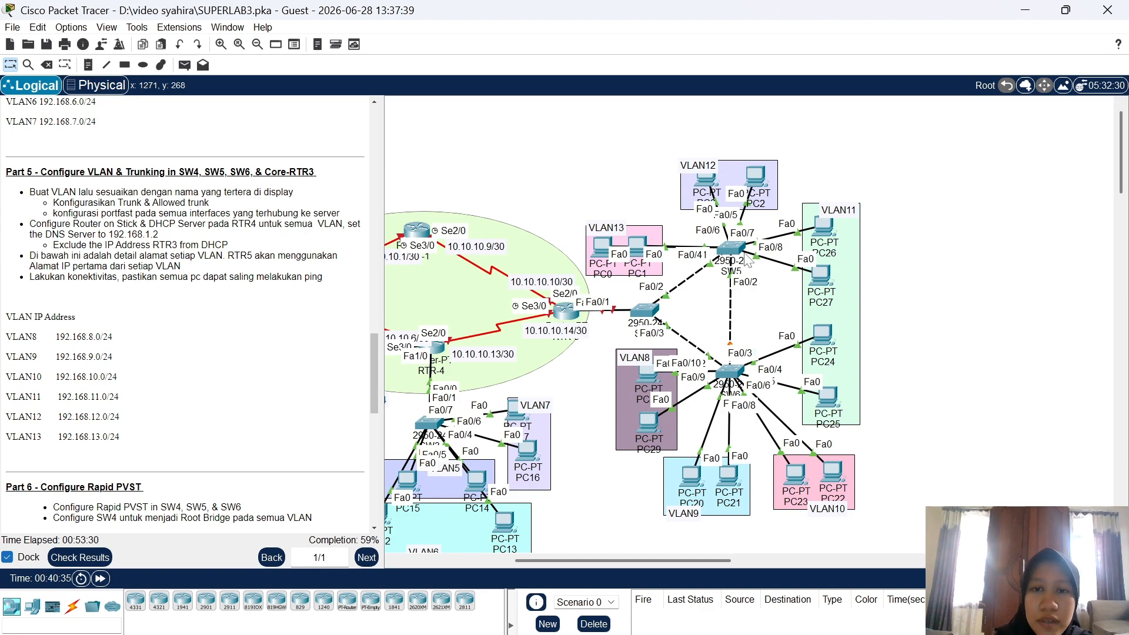
pyautogui.moveTo(760, 184); pyautogui.dragTo(757, 181)
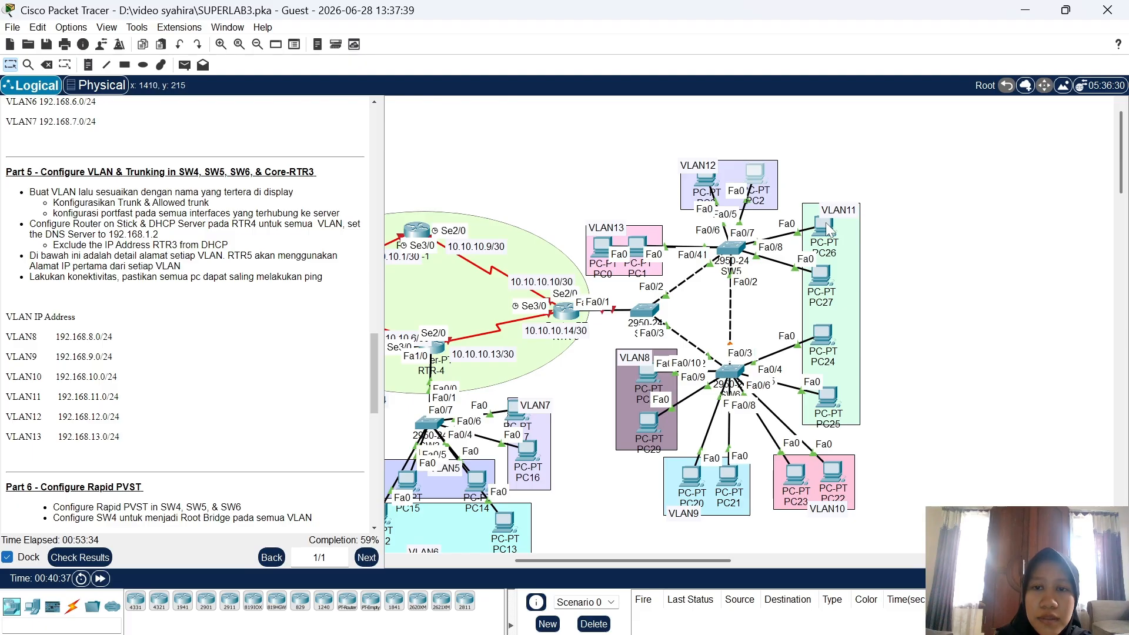
pyautogui.moveTo(828, 230)
pyautogui.mouseDown()
pyautogui.moveTo(843, 197)
pyautogui.moveTo(832, 231)
pyautogui.mouseUp()
pyautogui.moveTo(643, 247)
pyautogui.mouseDown()
pyautogui.moveTo(645, 206)
pyautogui.moveTo(647, 244)
pyautogui.mouseUp()
pyautogui.click(731, 250)
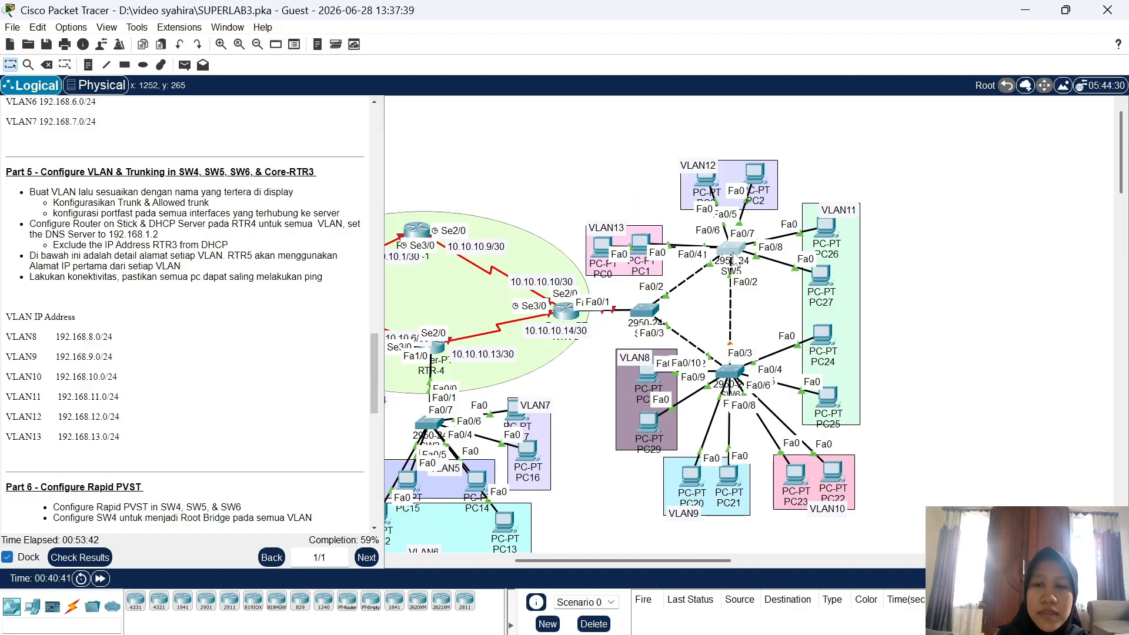
# Make SW5 ports Fa0/3-4 access ports in VLAN 13 with spanning-tree portfast
pyautogui.write('ig-vlan)#i')
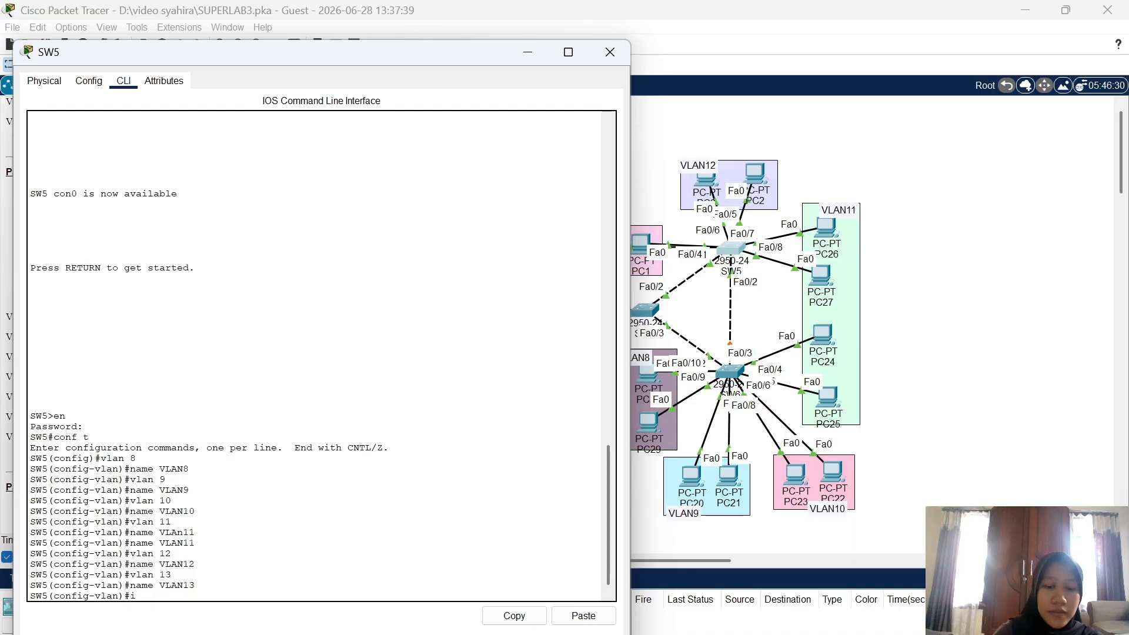
pyautogui.write('nt ra fa')
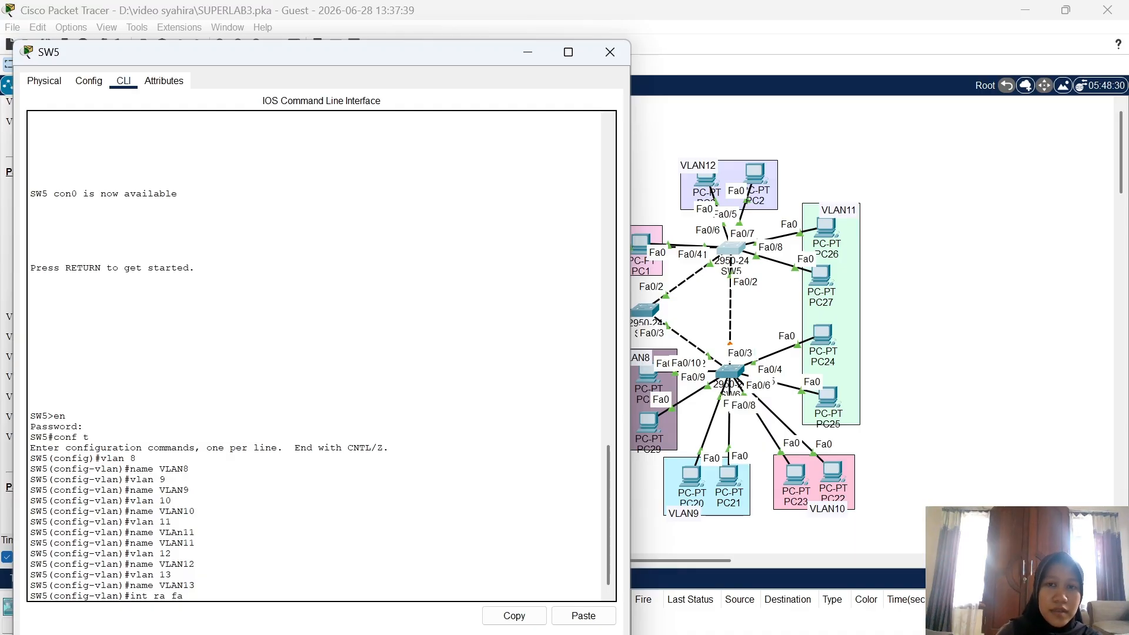
pyautogui.write('0/3-4')
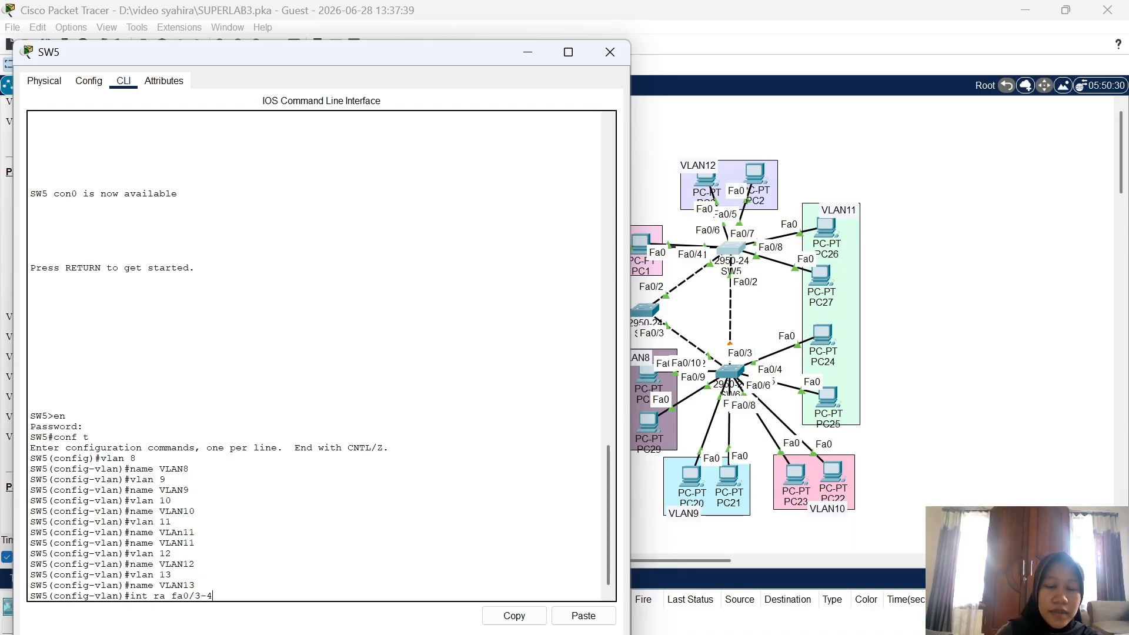
pyautogui.press('Return')
pyautogui.write('sw m acc')
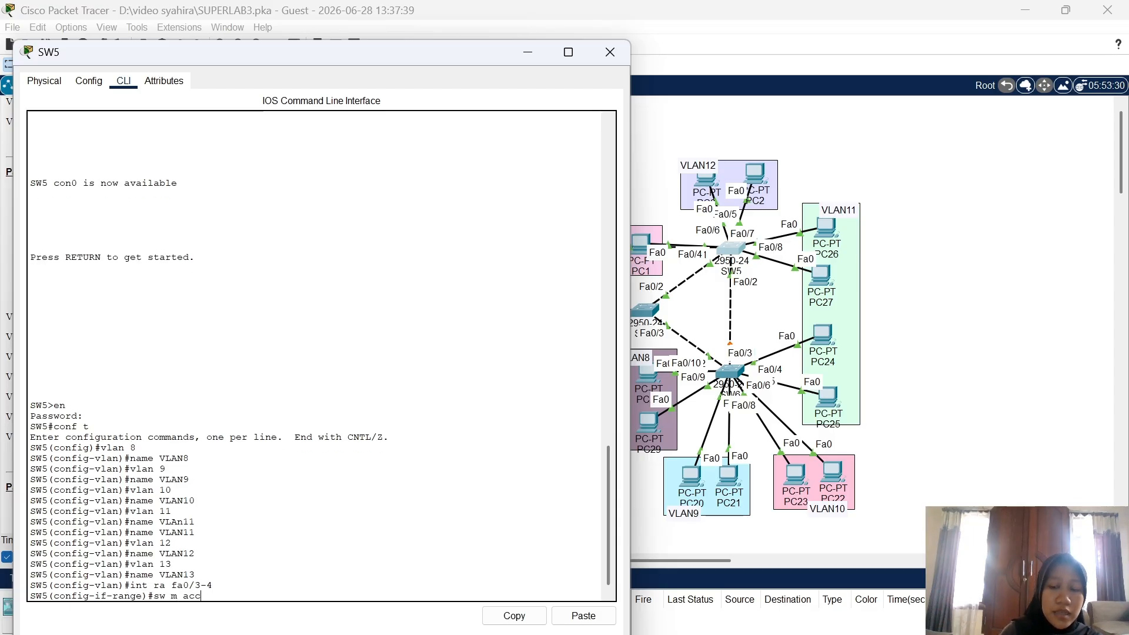
pyautogui.press('Return')
pyautogui.write('sw acc')
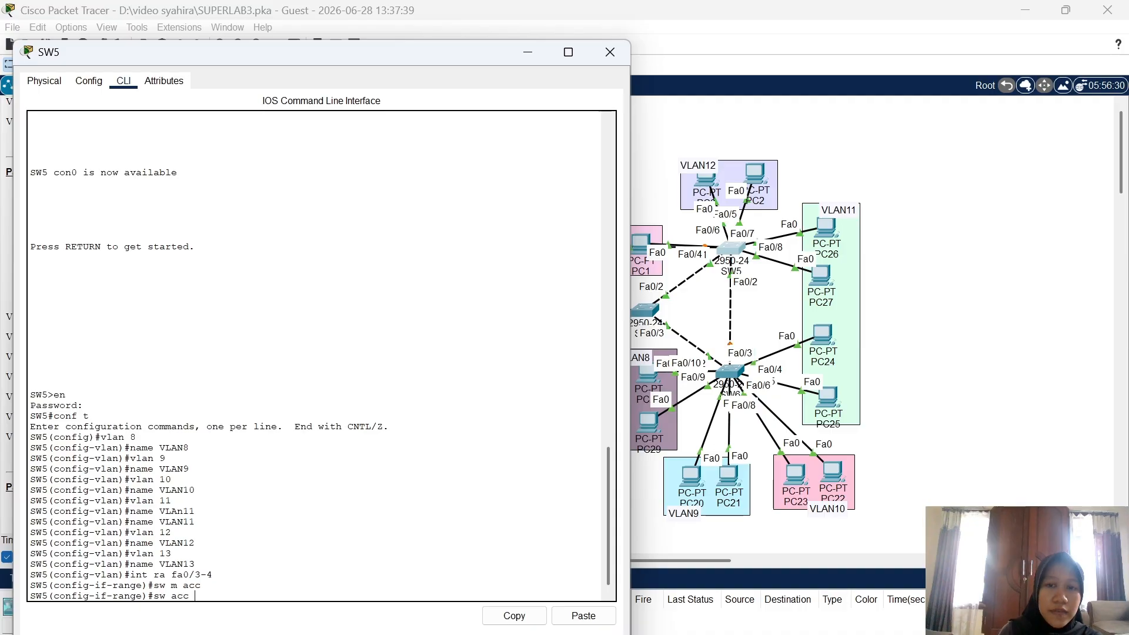
pyautogui.click(989, 445)
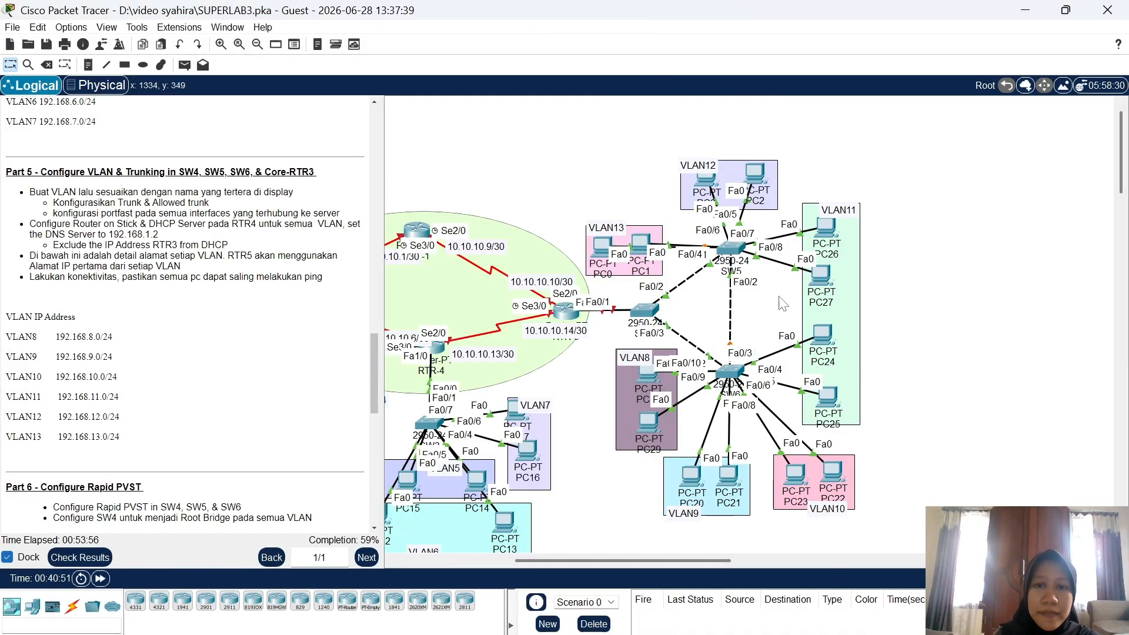
pyautogui.click(736, 259)
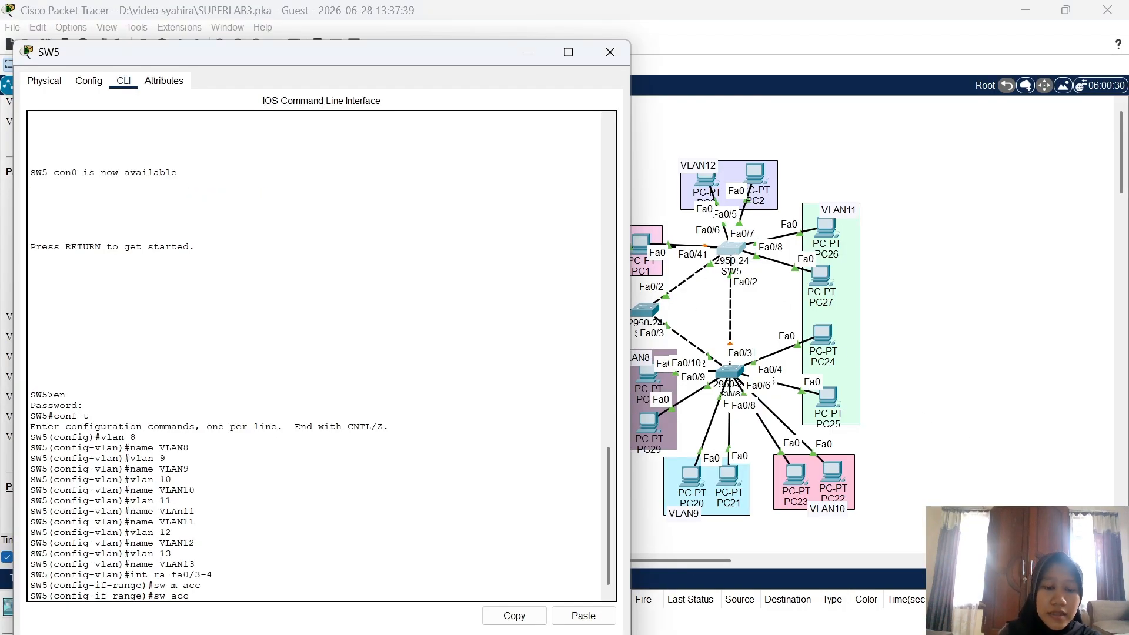
pyautogui.write('vlan 13')
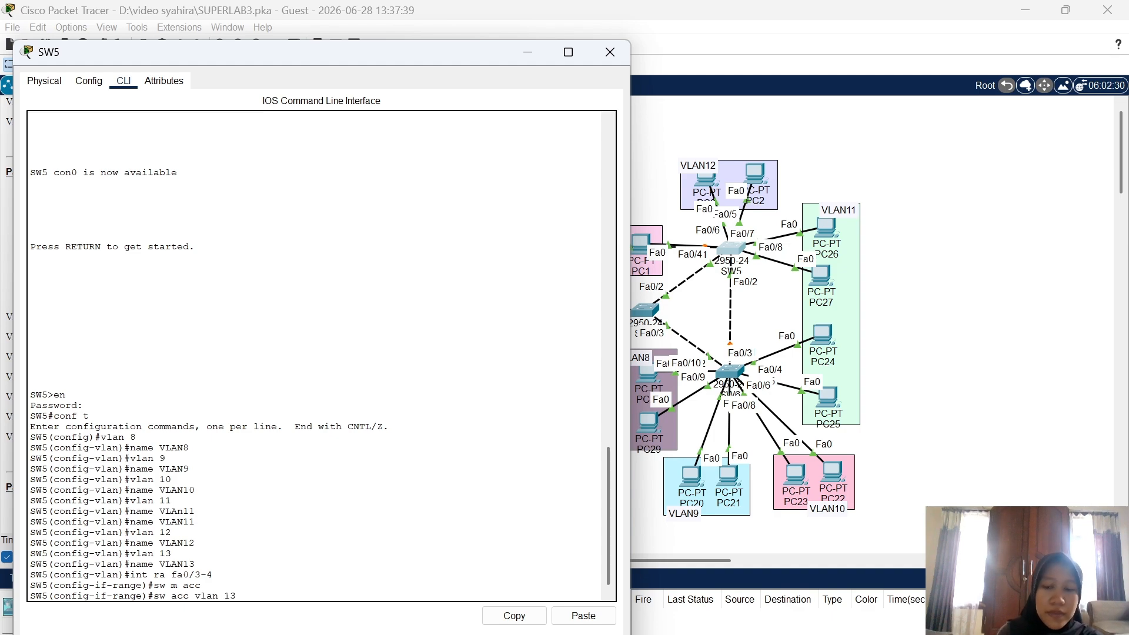
pyautogui.press('Return')
pyautogui.write('span')
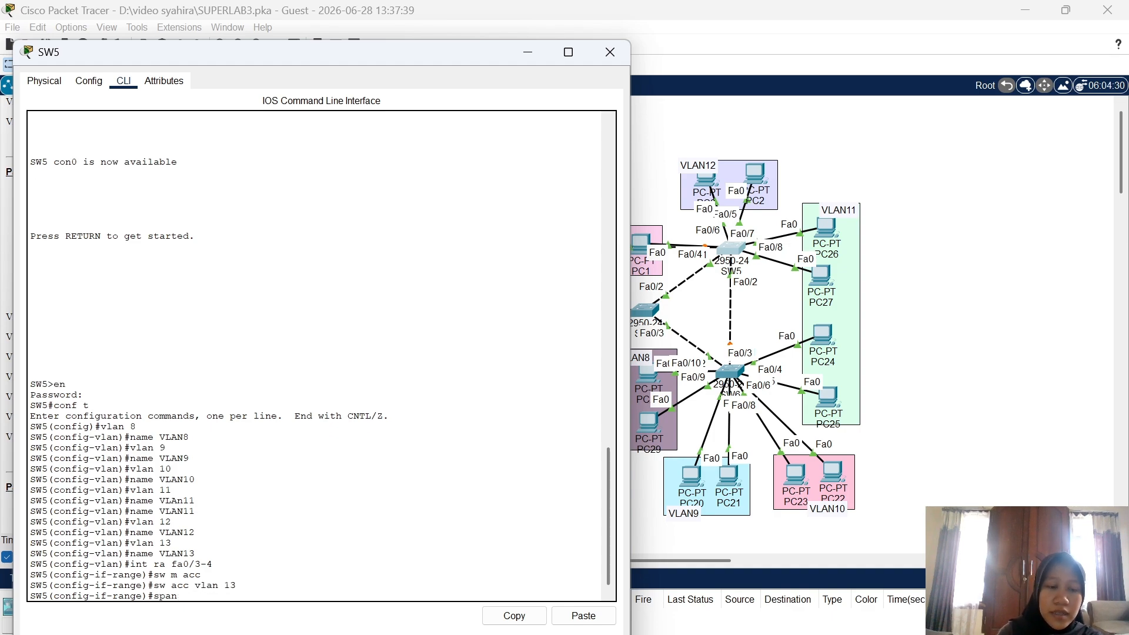
pyautogui.press('Tab')
pyautogui.write('p')
pyautogui.press('Tab')
pyautogui.press('Return')
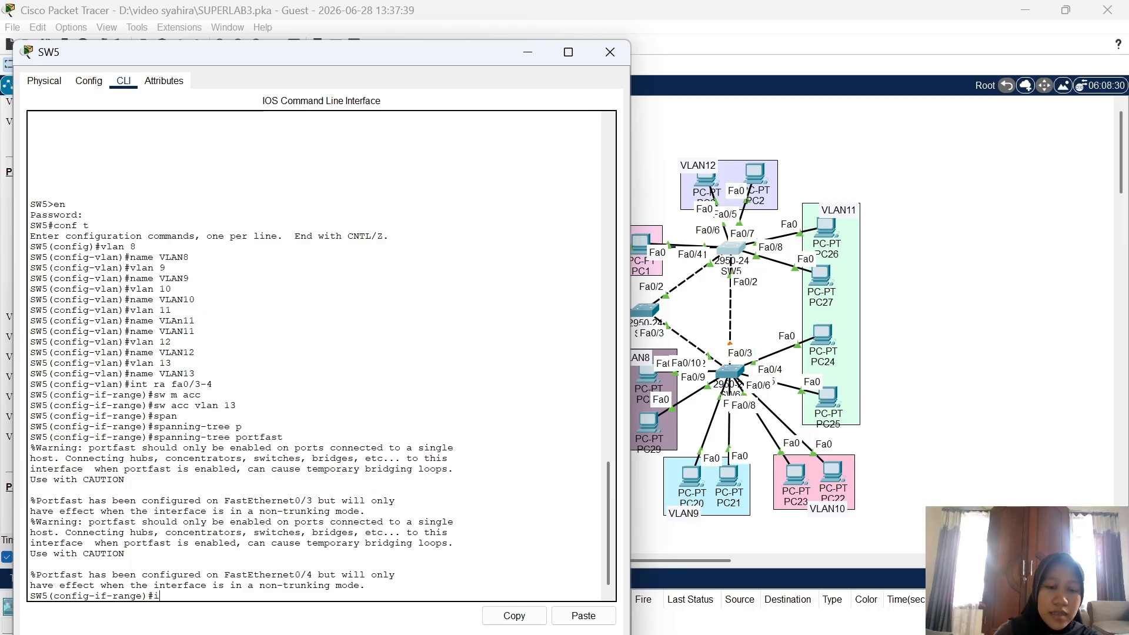
# Make SW5 ports Fa0/5-6 access ports in VLAN 12 with spanning-tree portfast
pyautogui.write('int ra fa0/')
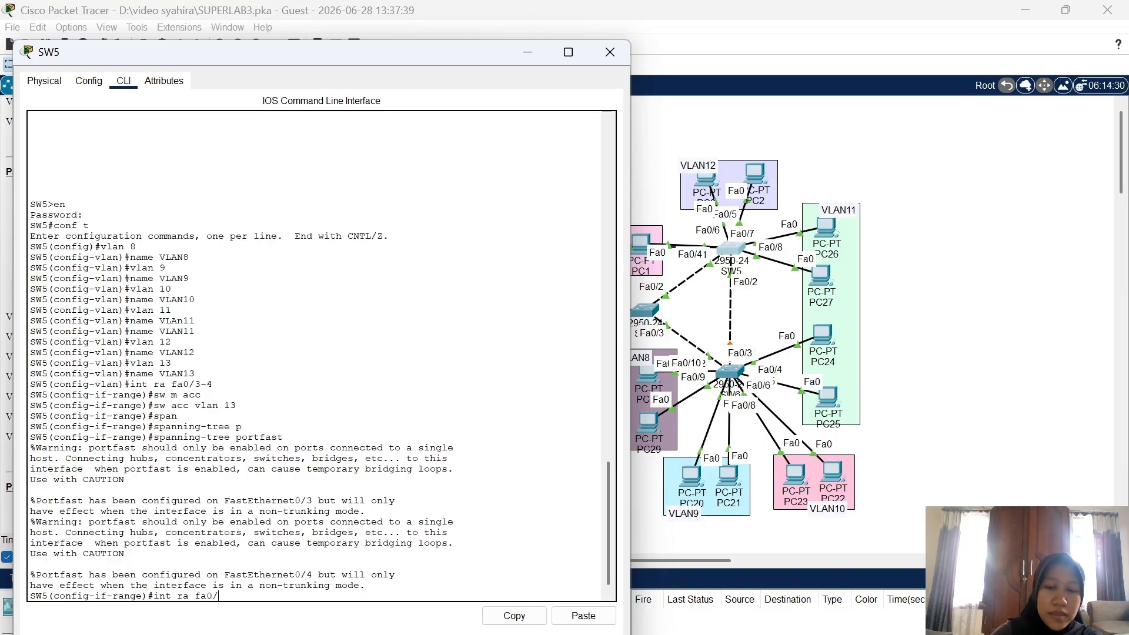
pyautogui.write('5-6')
pyautogui.press('Return')
pyautogui.write('s')
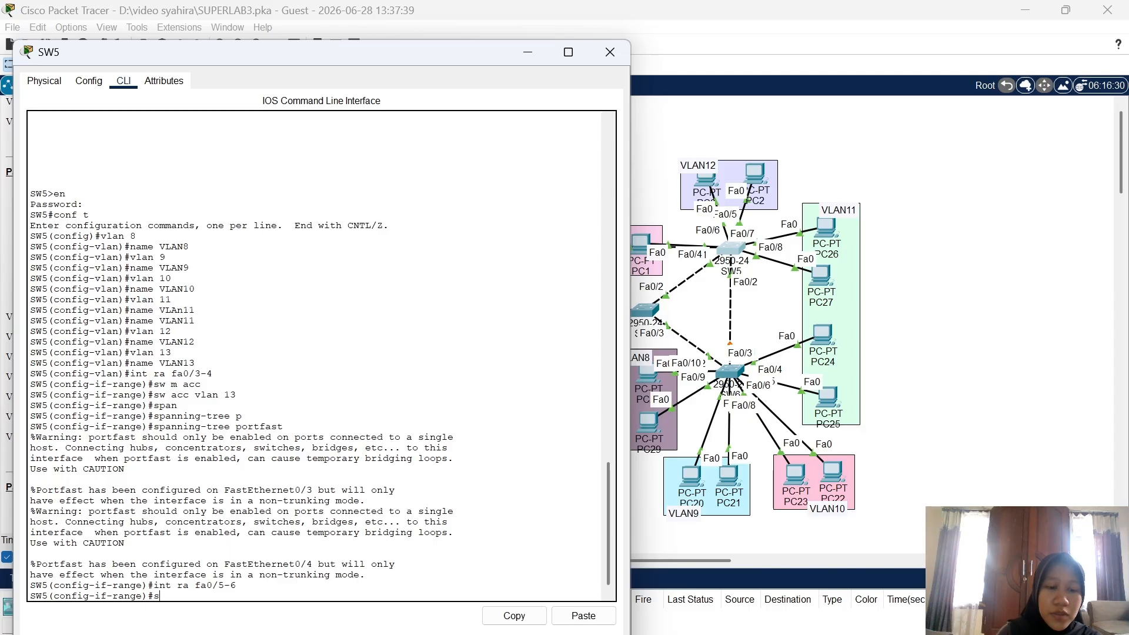
pyautogui.write('w m acc')
pyautogui.press('Return')
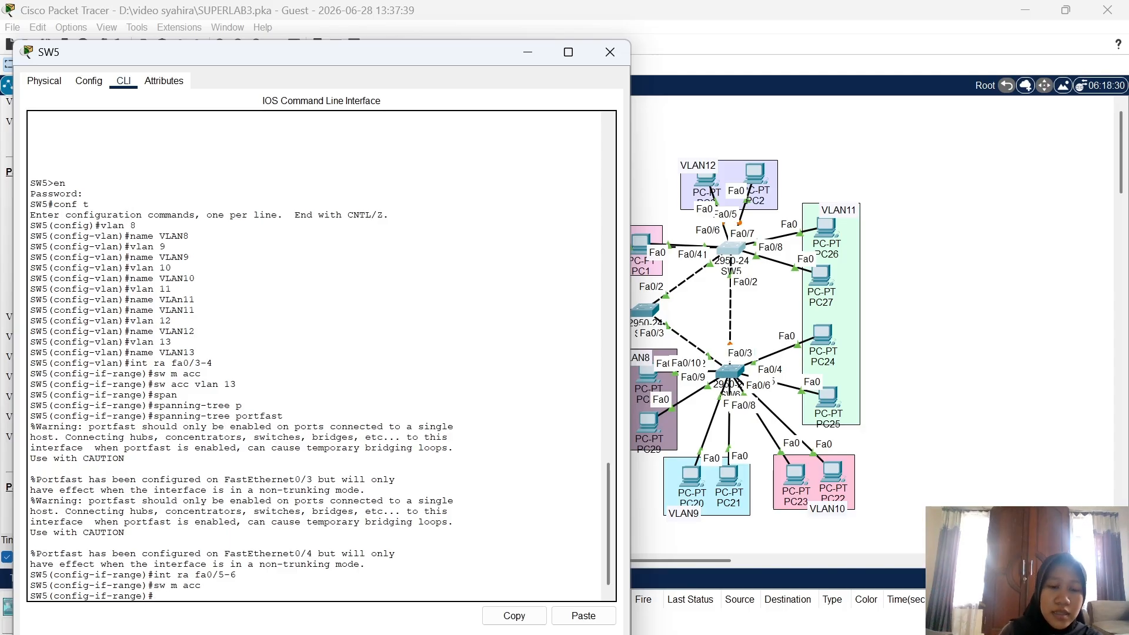
pyautogui.write('sw acc vlan')
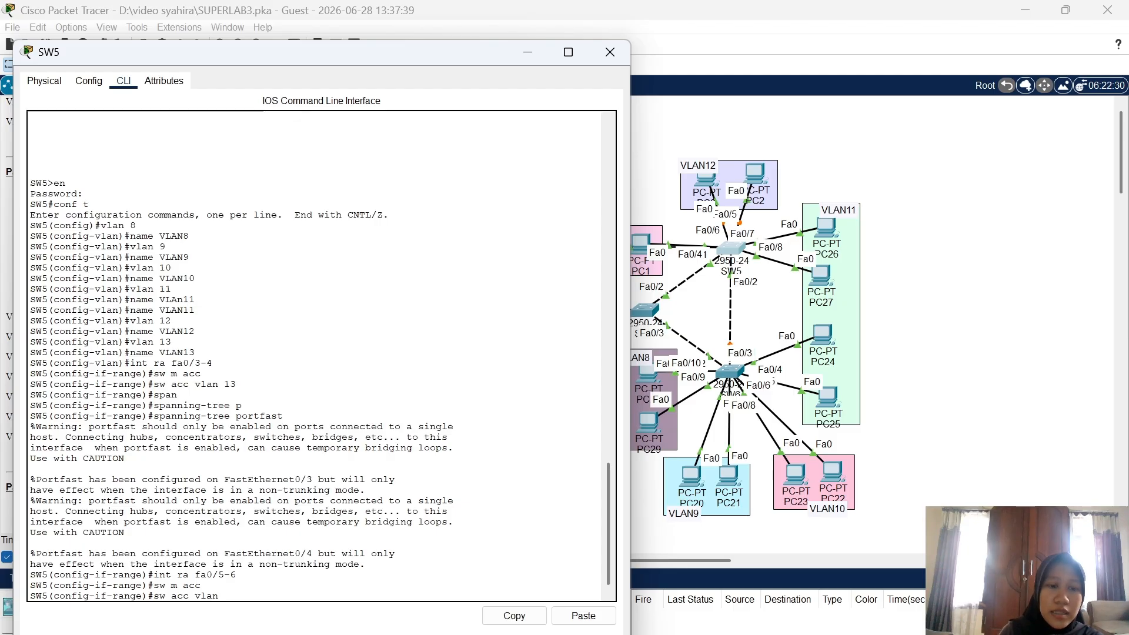
pyautogui.write(' 12')
pyautogui.press('Return')
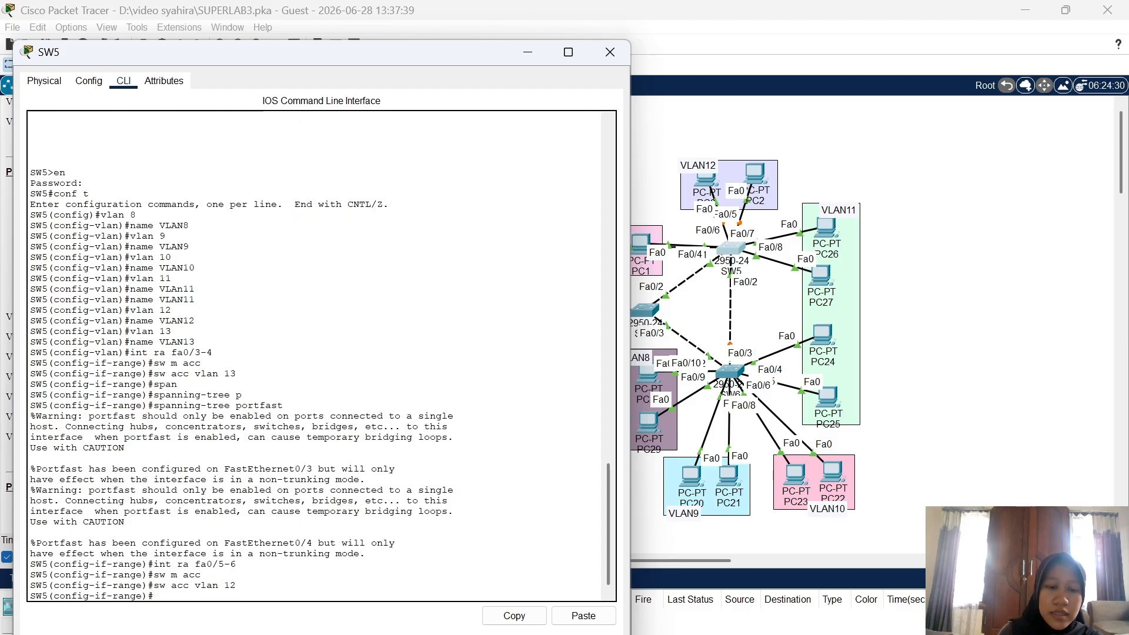
pyautogui.write('span')
pyautogui.press('Return')
pyautogui.write('spanning-tree p')
pyautogui.press('Return')
pyautogui.write('spanning-tree portfast')
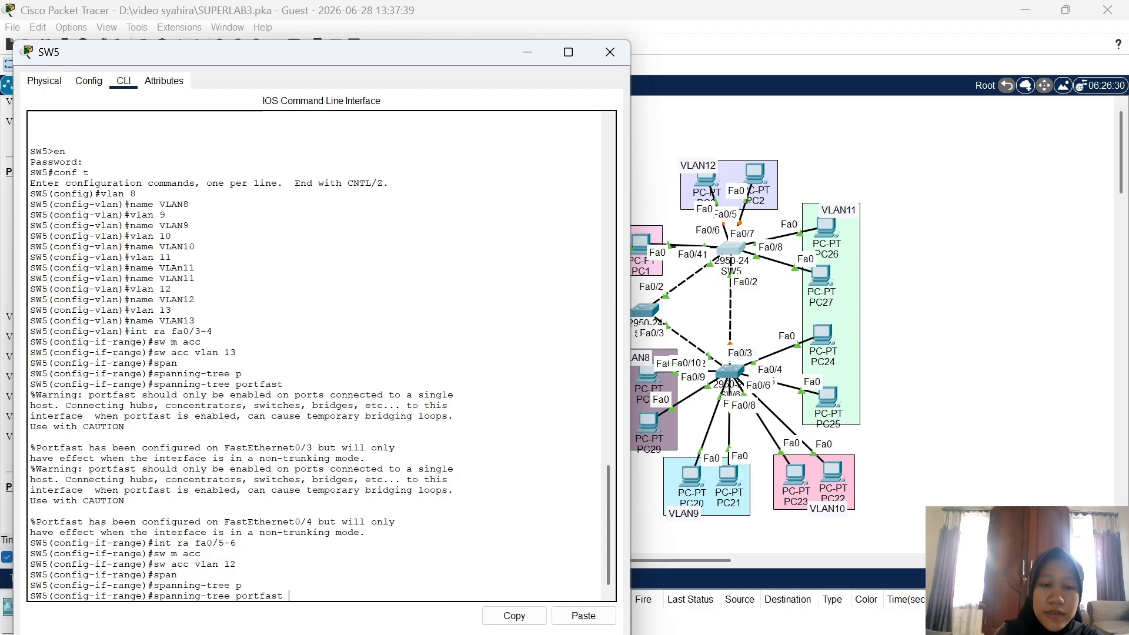
pyautogui.press('Return')
# Make SW5 ports Fa0/7-8 access ports in VLAN 11 with spanning-tree portfast
pyautogui.write('ig-if-range)#i')
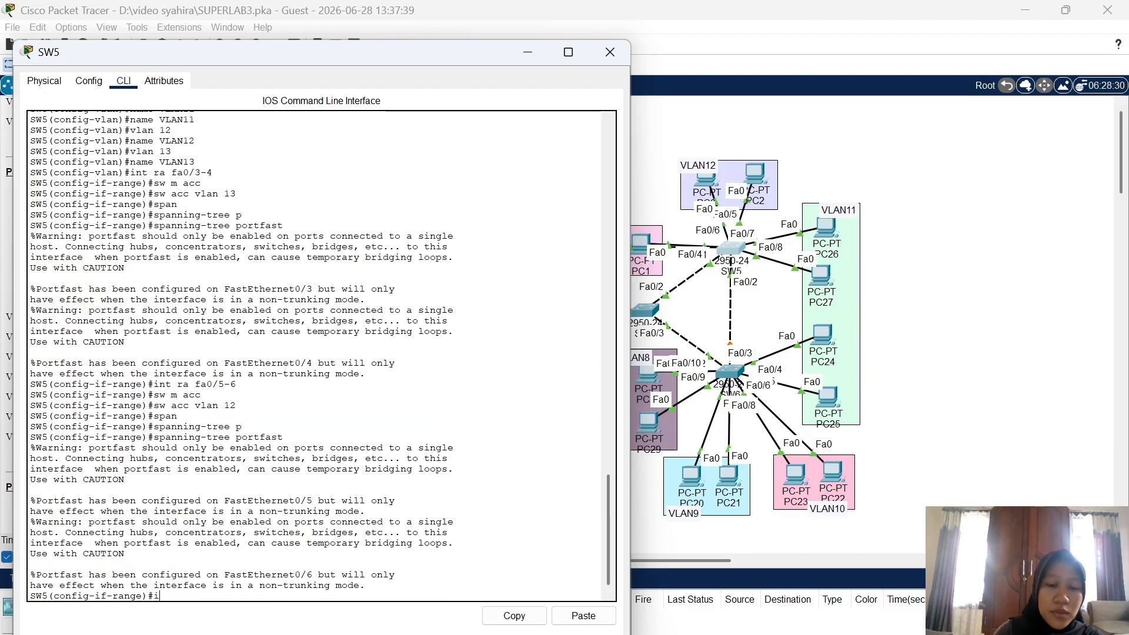
pyautogui.write('nt ra fa')
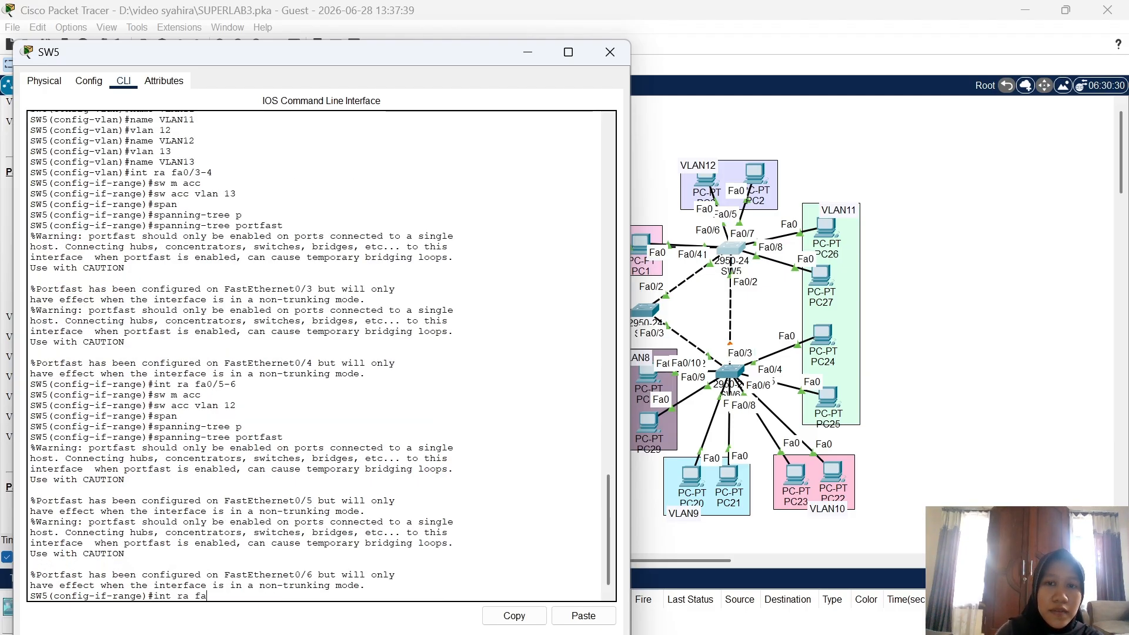
pyautogui.write('0/')
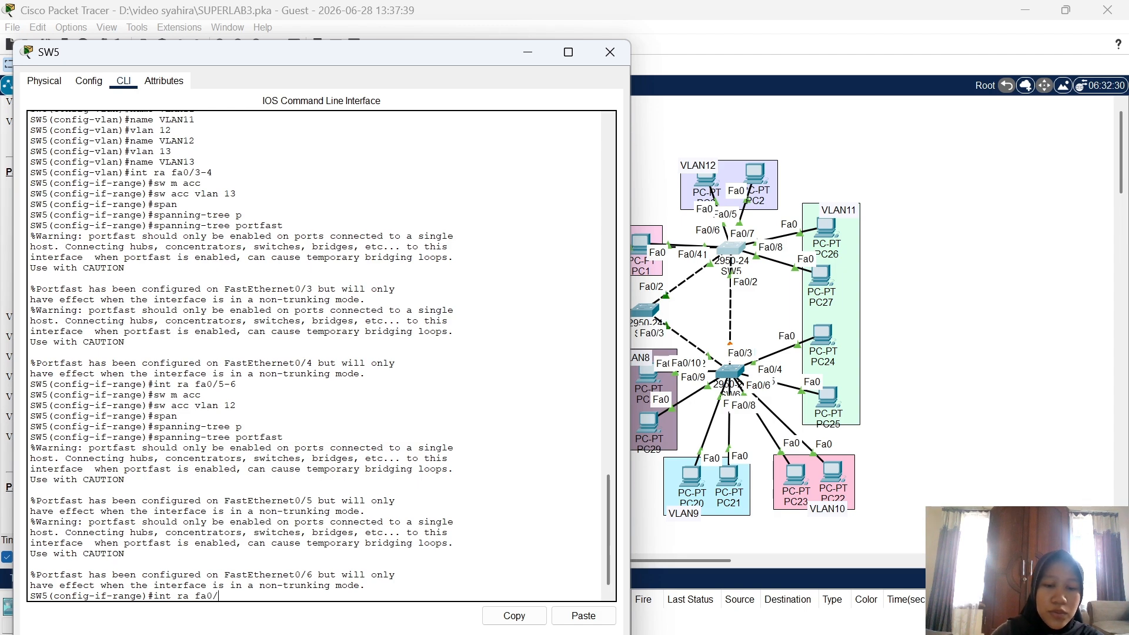
pyautogui.write('7-8')
pyautogui.press('Return')
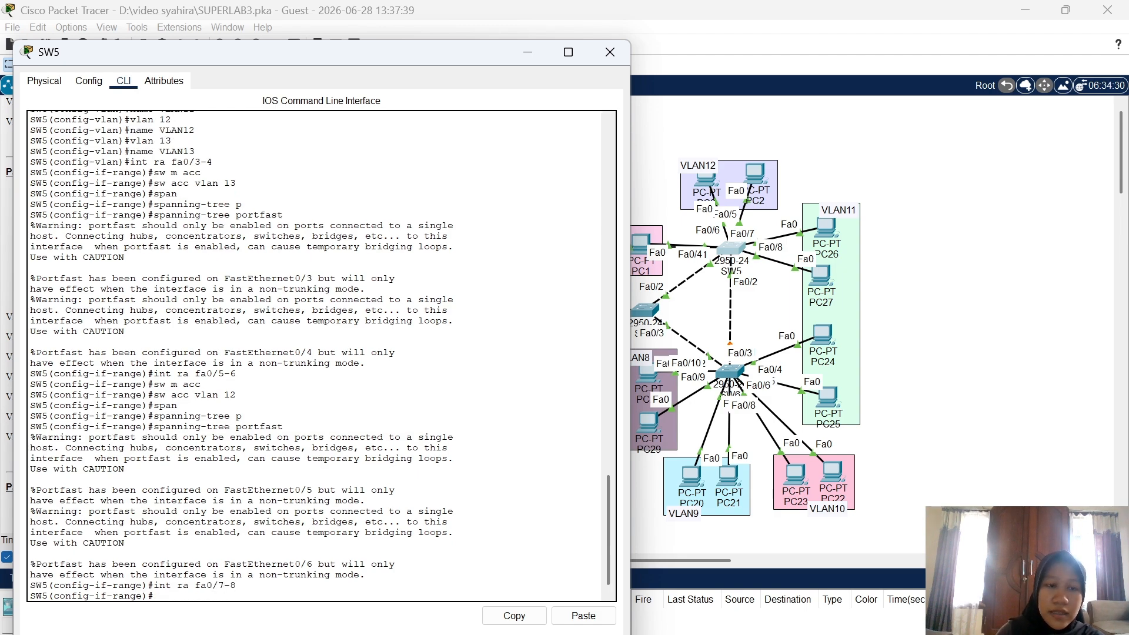
pyautogui.write('sw m acc')
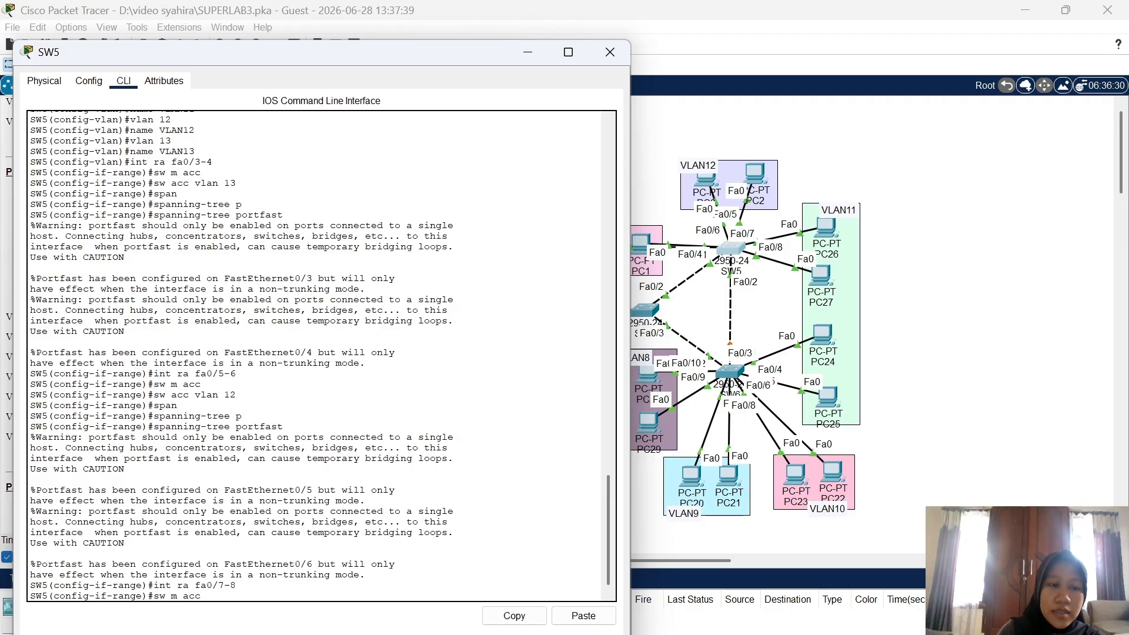
pyautogui.press('Return')
pyautogui.write('sw acc')
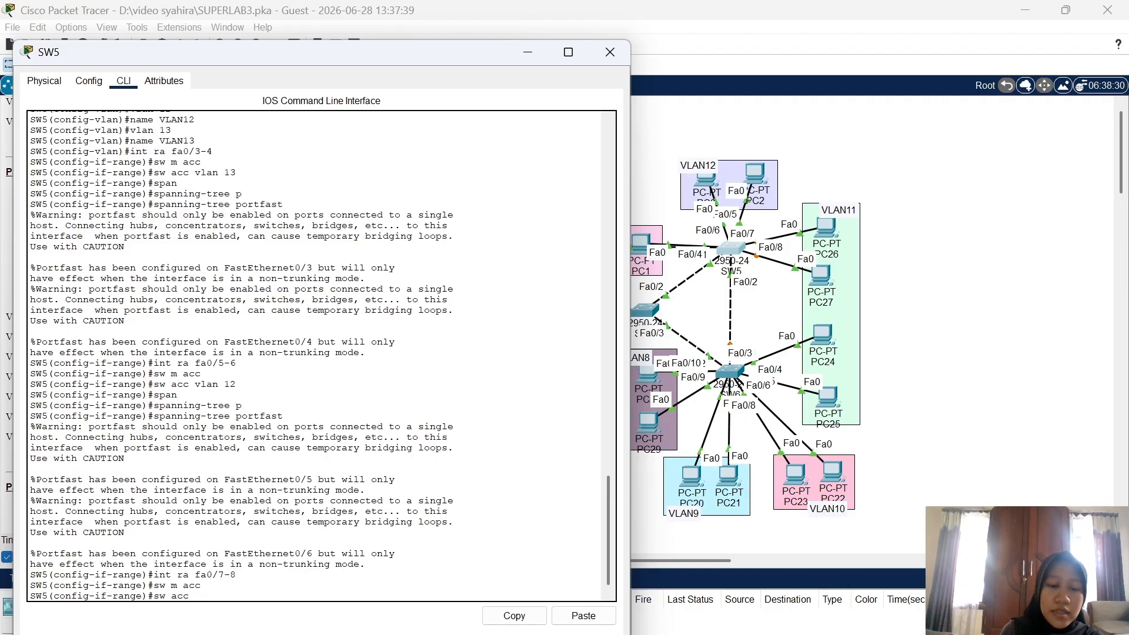
pyautogui.write(' vla')
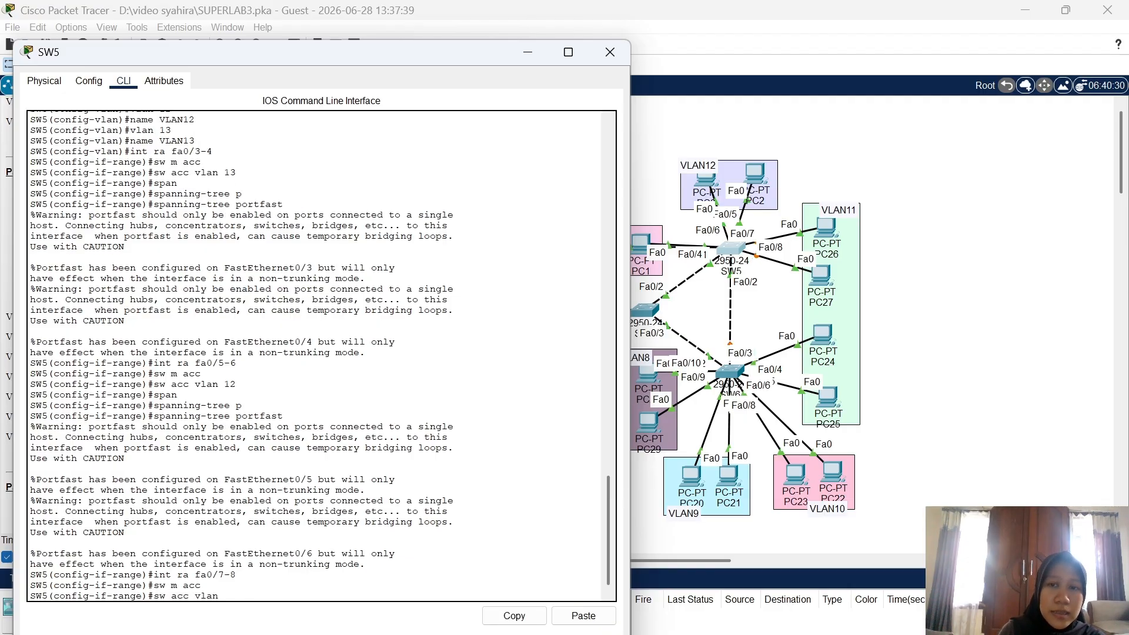
pyautogui.write('n 1')
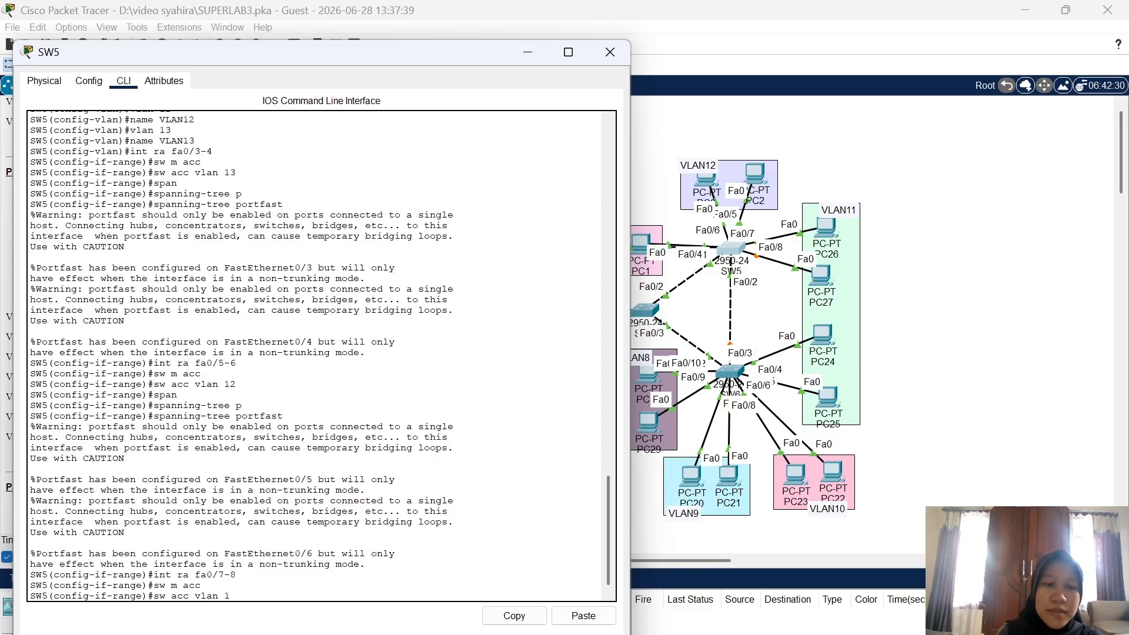
pyautogui.write('1')
pyautogui.press('Return')
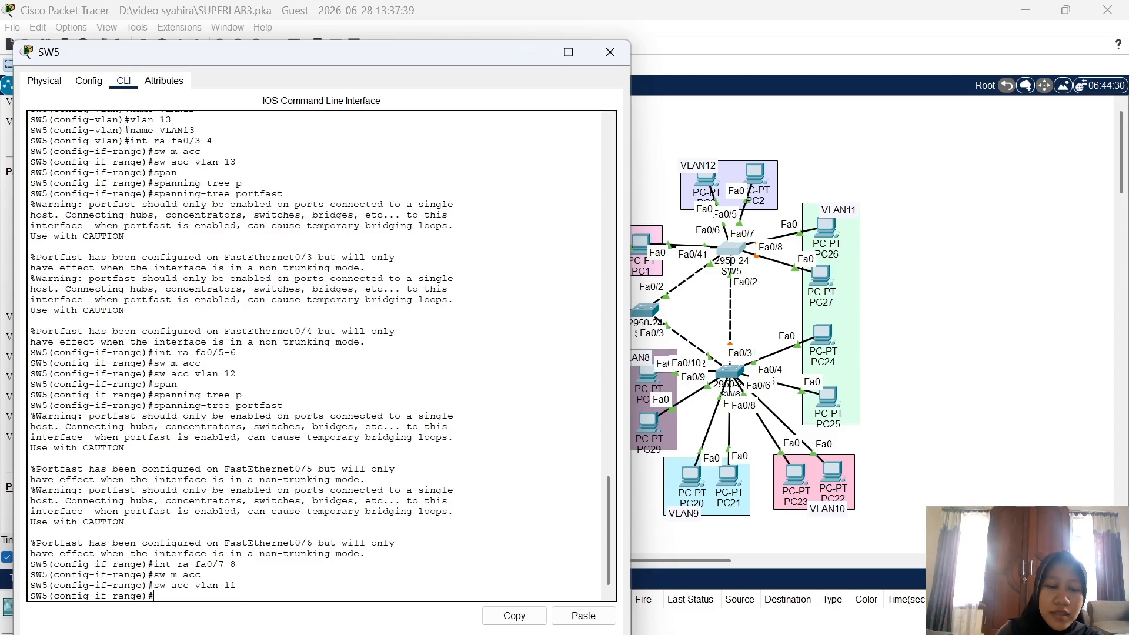
pyautogui.write('span')
pyautogui.press('Tab')
pyautogui.write('p')
pyautogui.press('Tab')
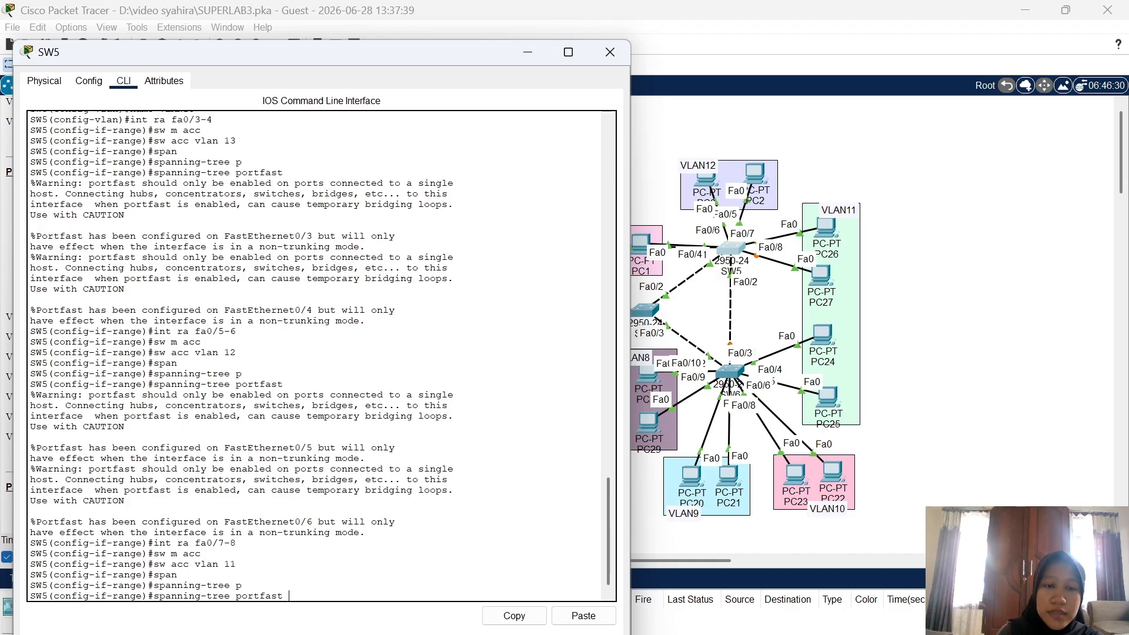
pyautogui.press('Return')
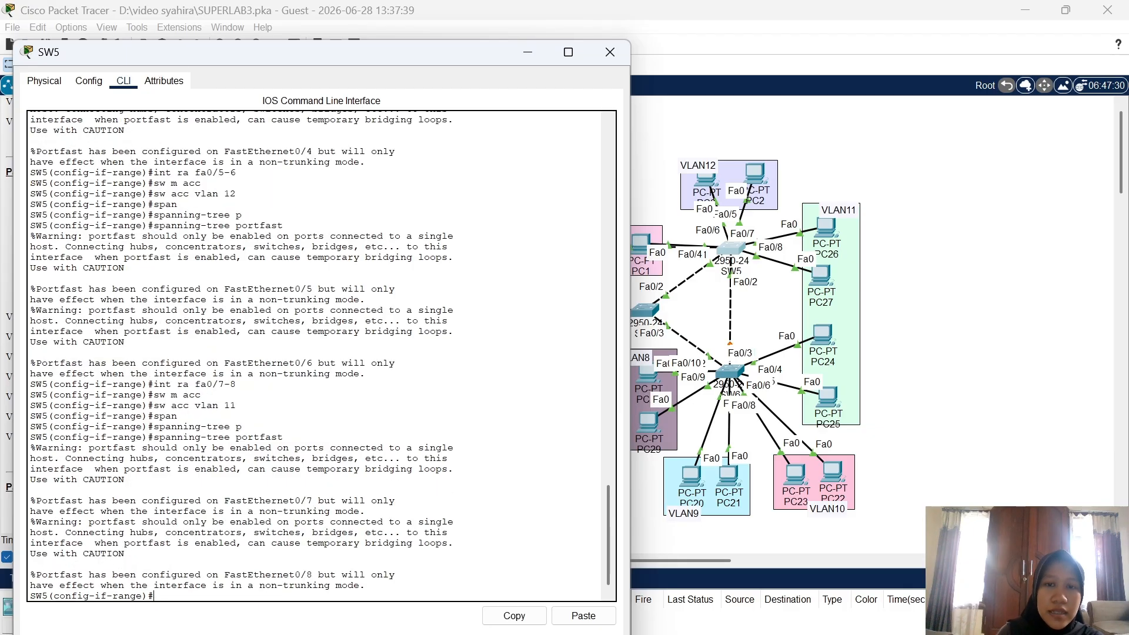
pyautogui.click(907, 422)
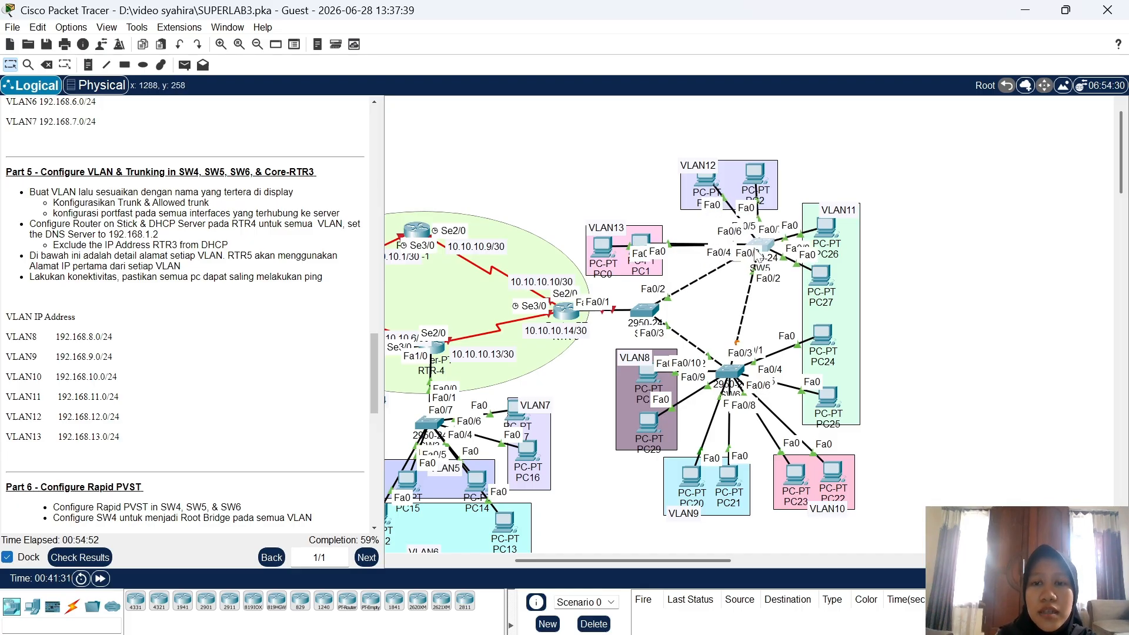
# Configure SW5 ports Fa0/1-2 as trunks allowing VLANs 8-13
pyautogui.moveTo(728, 254); pyautogui.dragTo(732, 254)
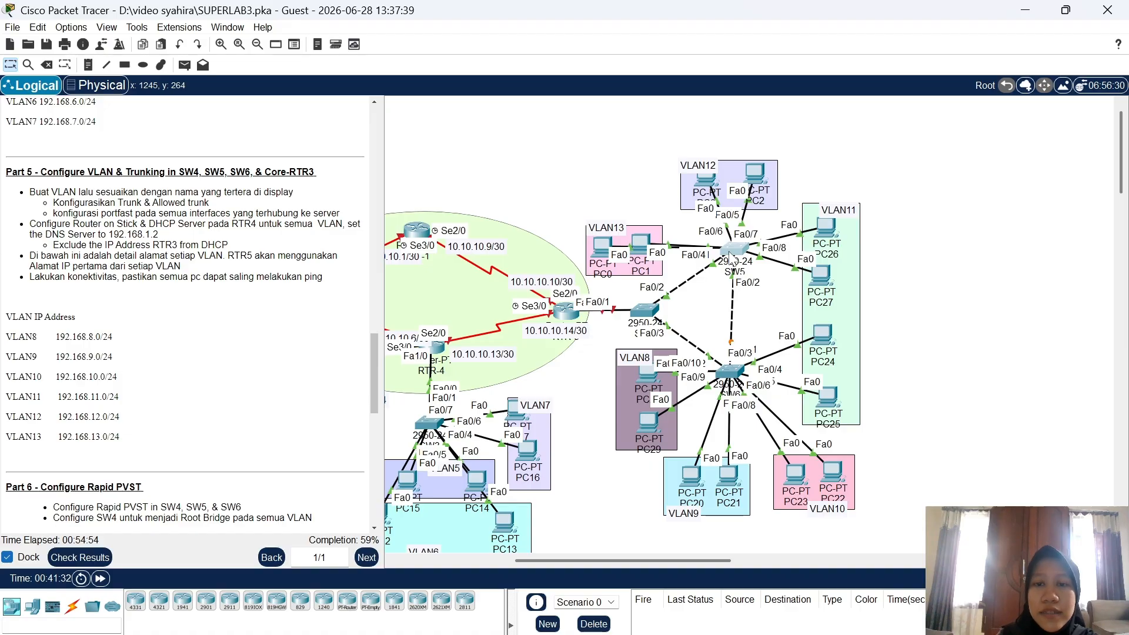
pyautogui.click(730, 257)
pyautogui.write('ig-if-range)#i')
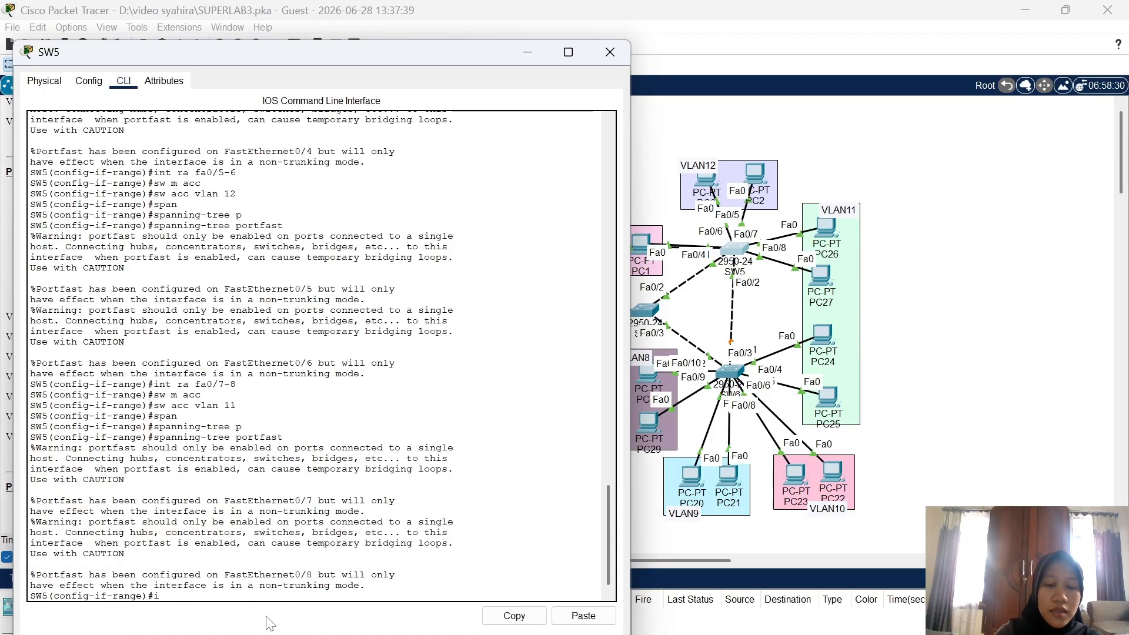
pyautogui.write('nt ra fa0')
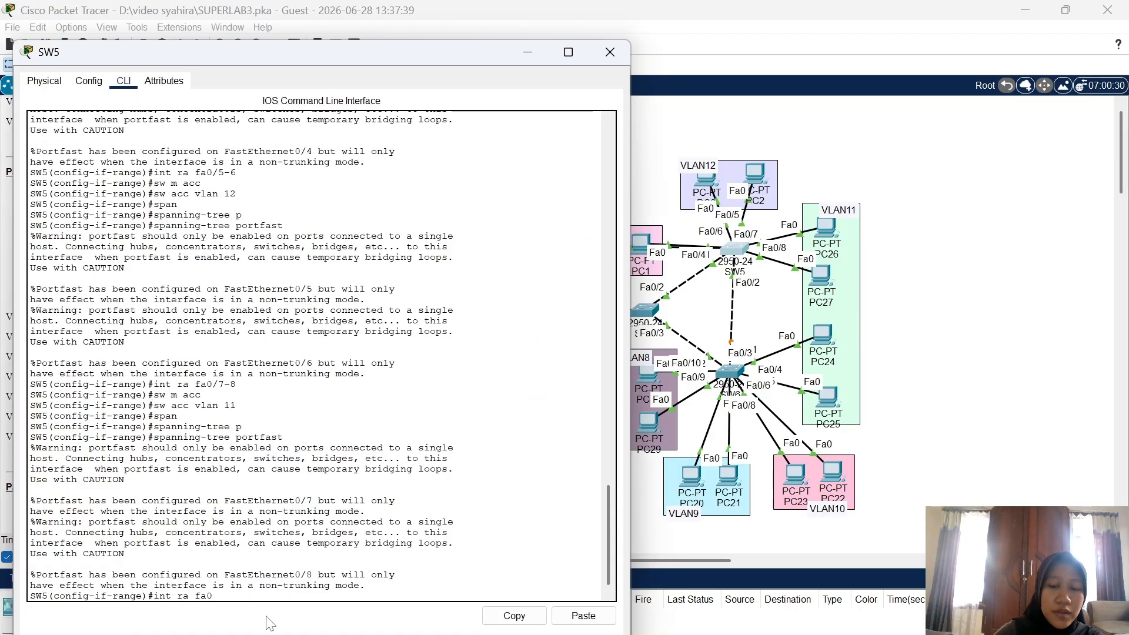
pyautogui.write('/1-2')
pyautogui.press('Return')
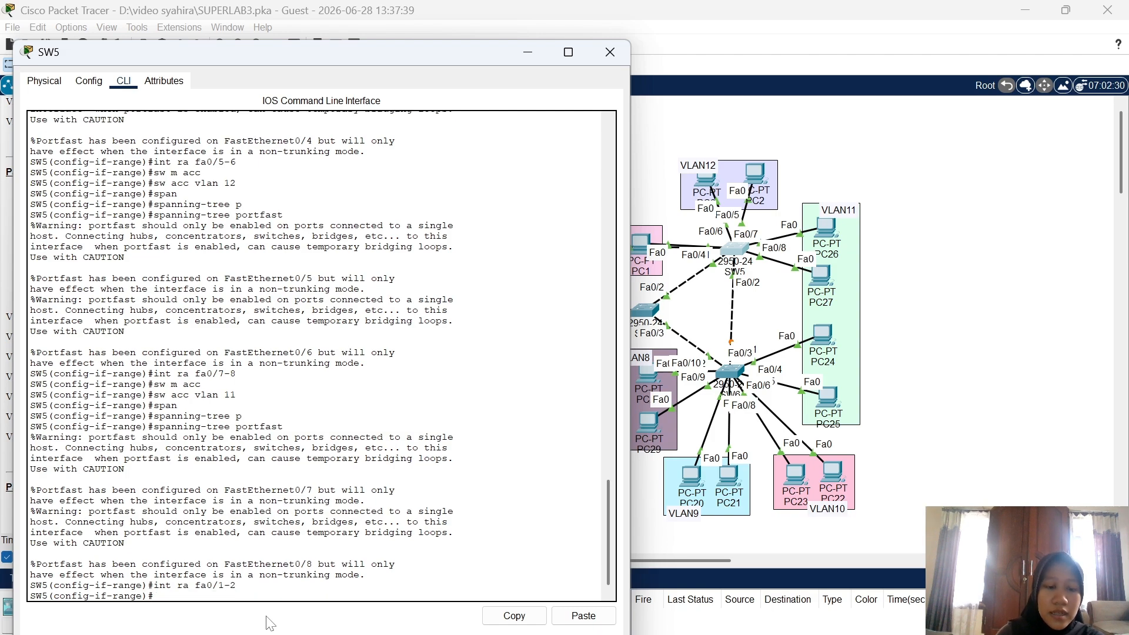
pyautogui.write('sw m trun')
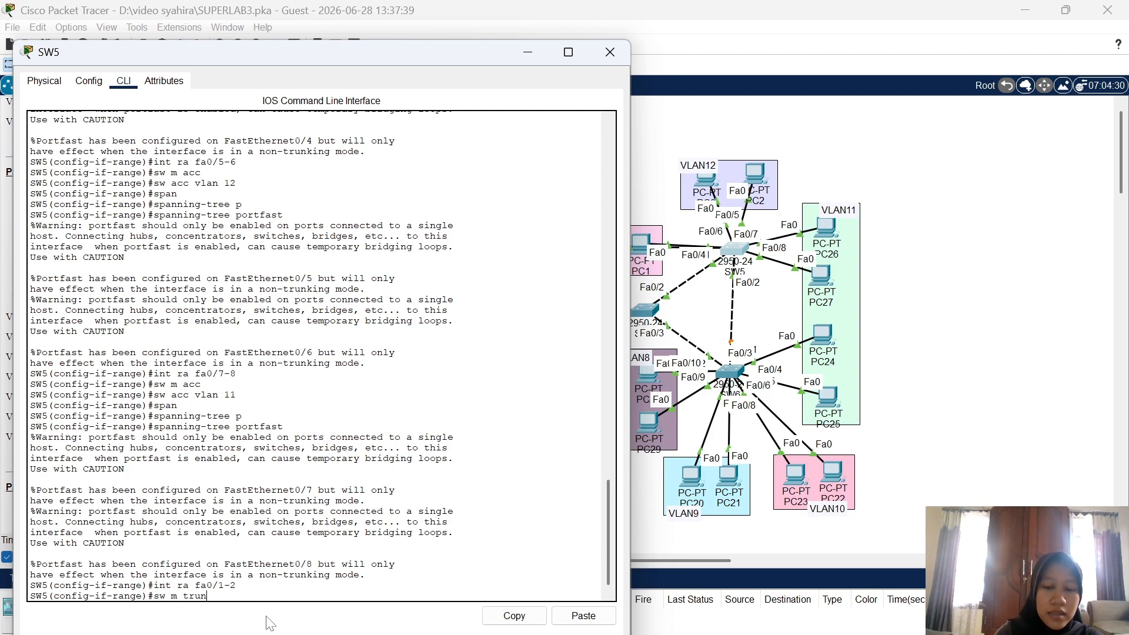
pyautogui.write('k')
pyautogui.press('Return')
pyautogui.write('sw')
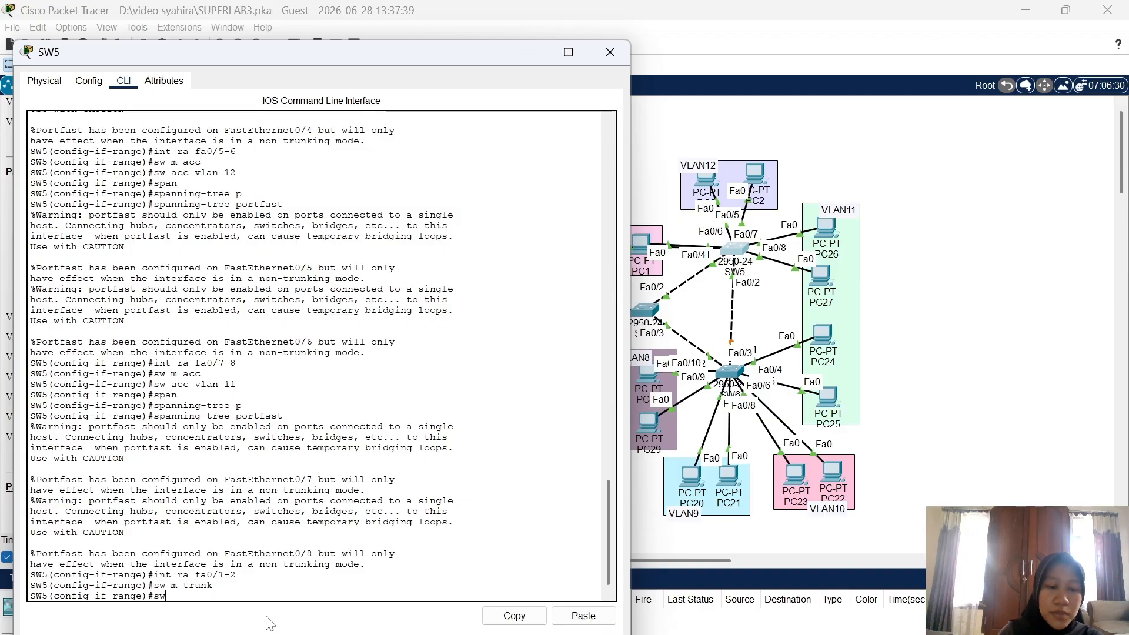
pyautogui.write(' trunk all')
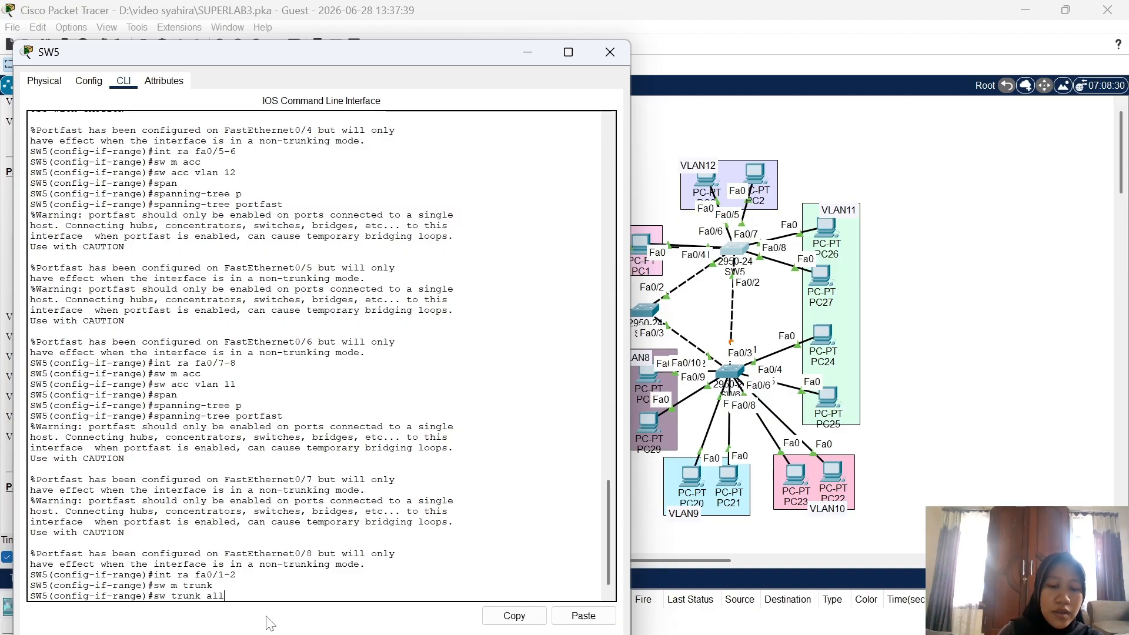
pyautogui.write(' vlan 8-13')
pyautogui.press('Return')
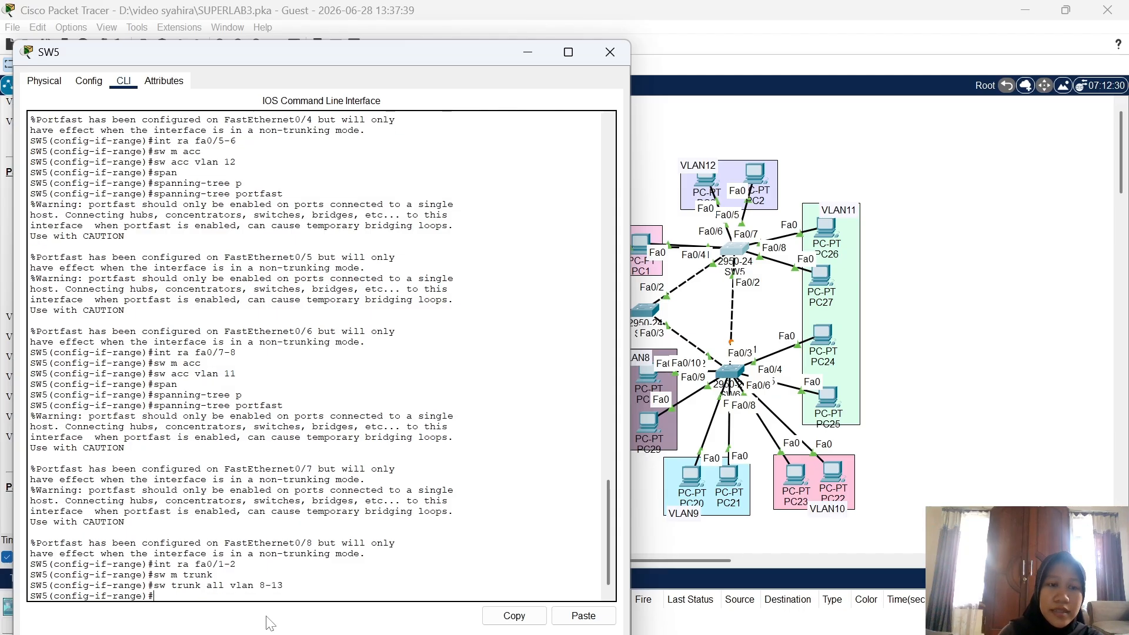
pyautogui.click(870, 537)
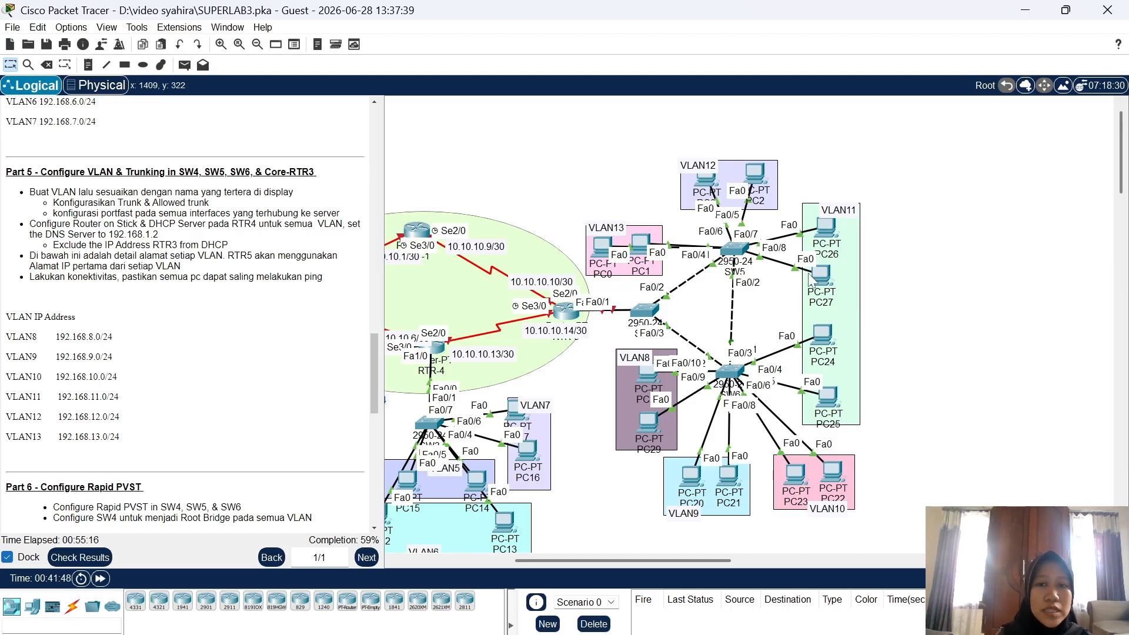
# Open SW6's CLI, enter privileged mode with the enable password, and enter global configuration mode
pyautogui.click(735, 369)
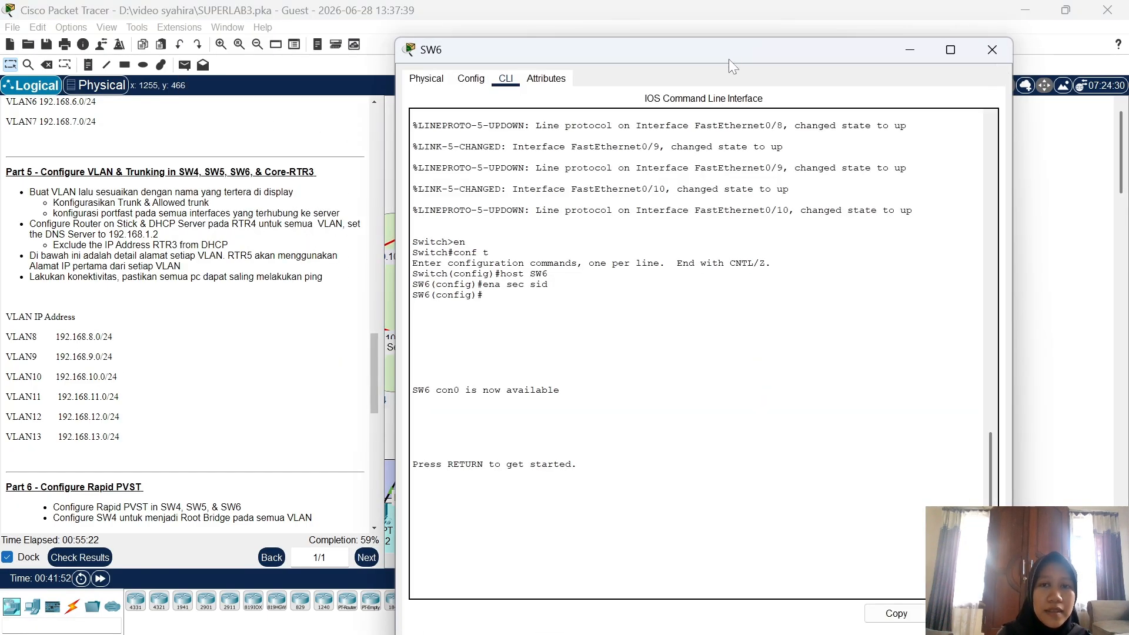
pyautogui.moveTo(728, 59); pyautogui.dragTo(341, 67)
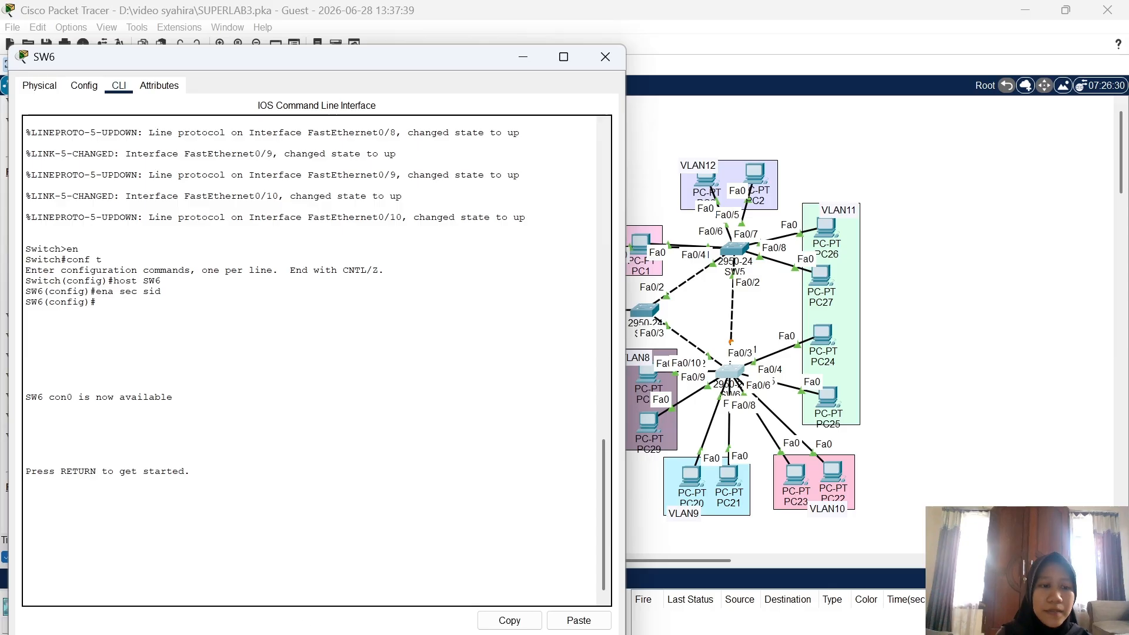
pyautogui.press('Return')
pyautogui.write('e')
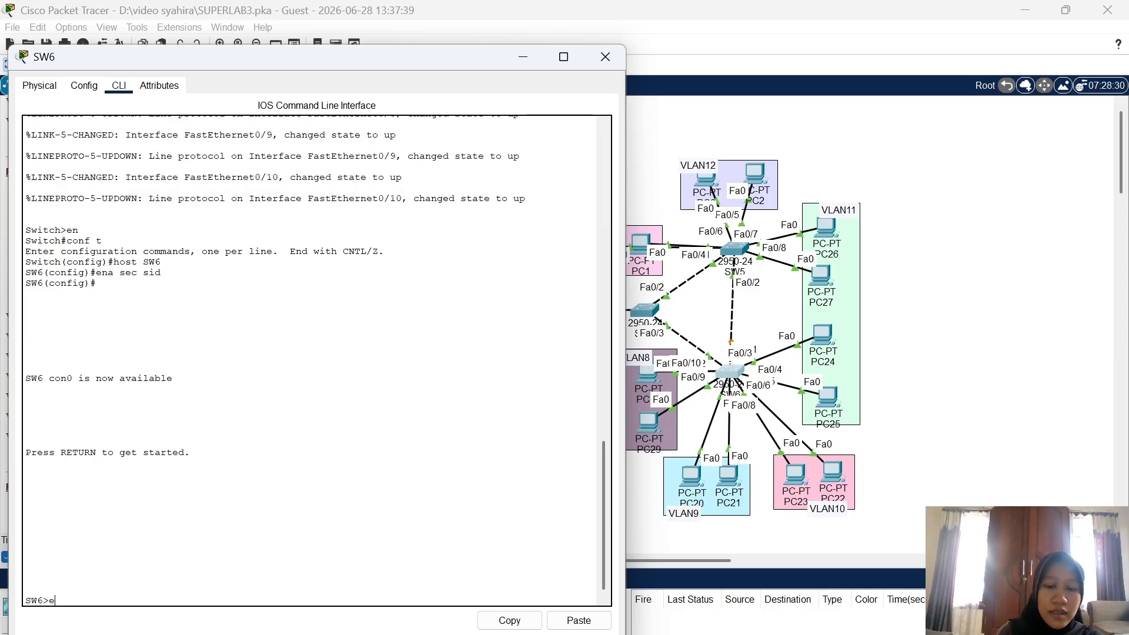
pyautogui.write('n')
pyautogui.press('Return')
pyautogui.write('sid')
pyautogui.press('Return')
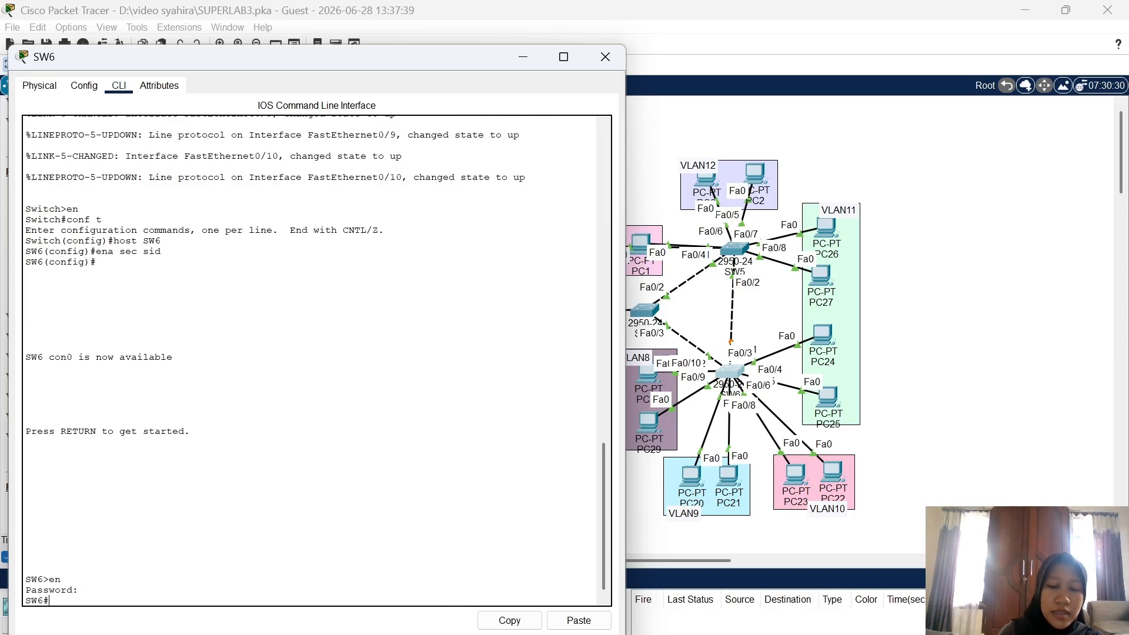
pyautogui.write('conf t')
pyautogui.press('Return')
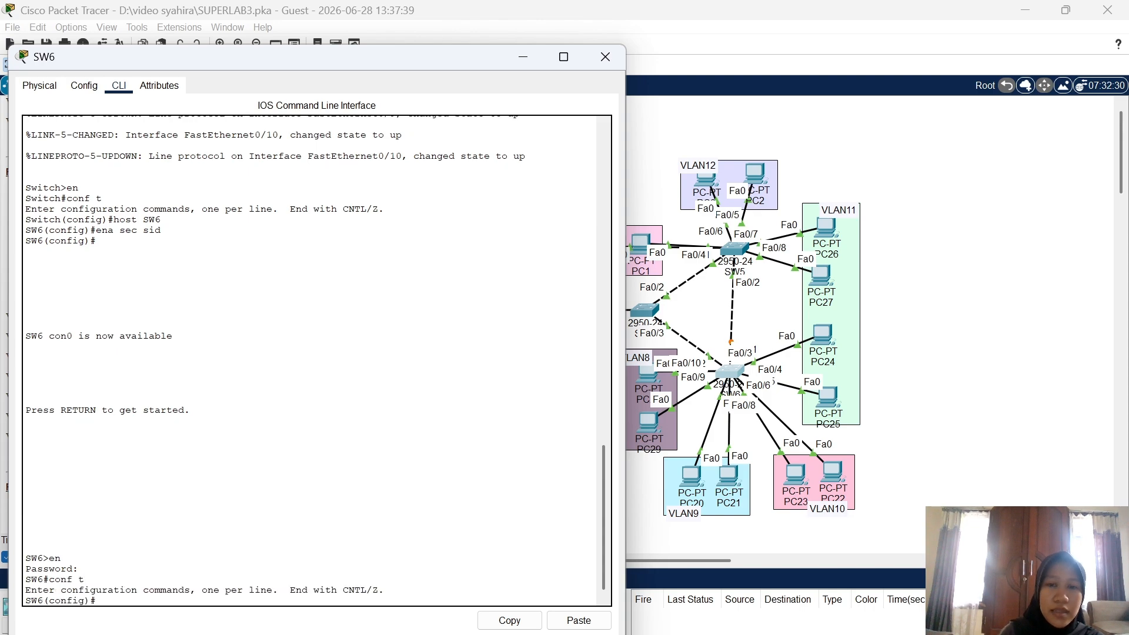
# Create VLAN 8 named VLAN8 and VLAN 9 named VLAN9 on SW6
pyautogui.write('vlan')
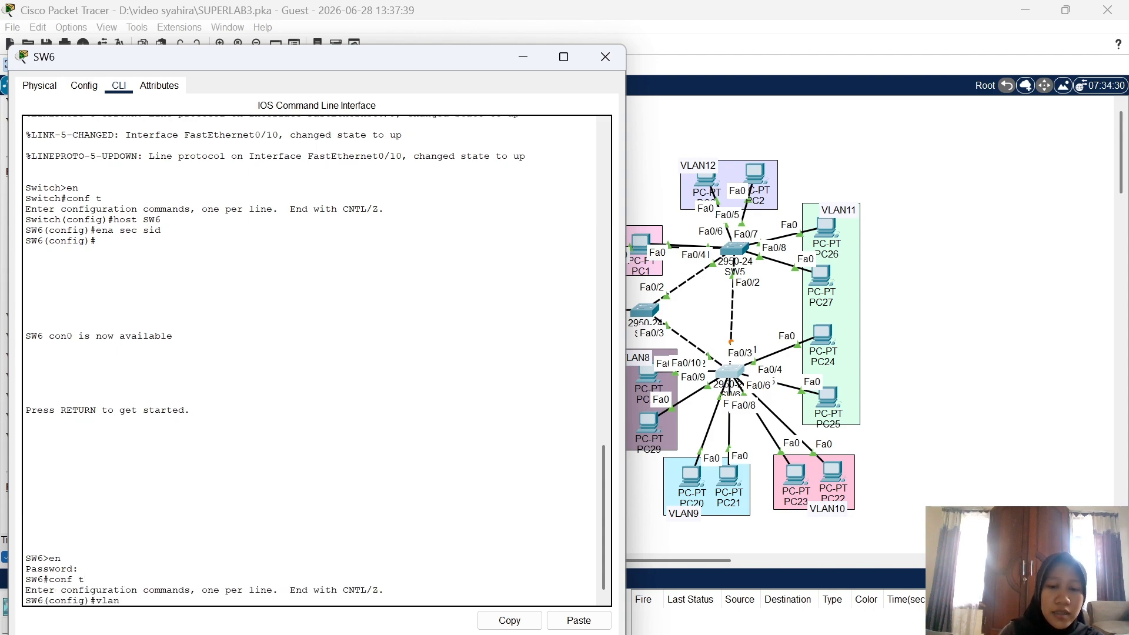
pyautogui.write(' 8')
pyautogui.press('Return')
pyautogui.write('name VLAN')
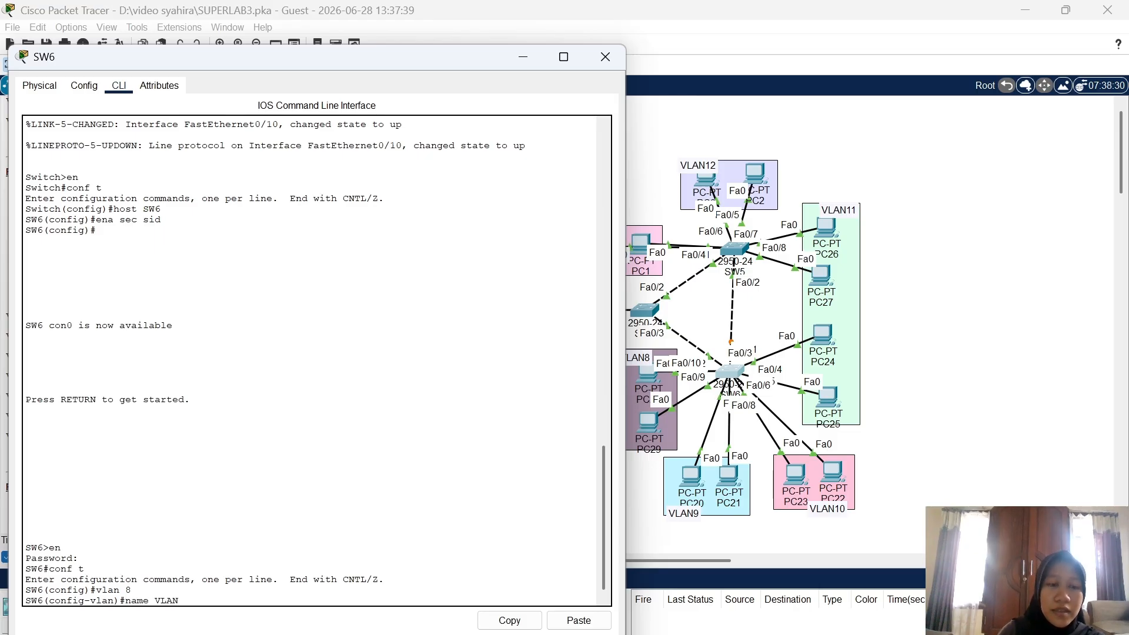
pyautogui.write('8')
pyautogui.press('Return')
pyautogui.write('vlan)#vla')
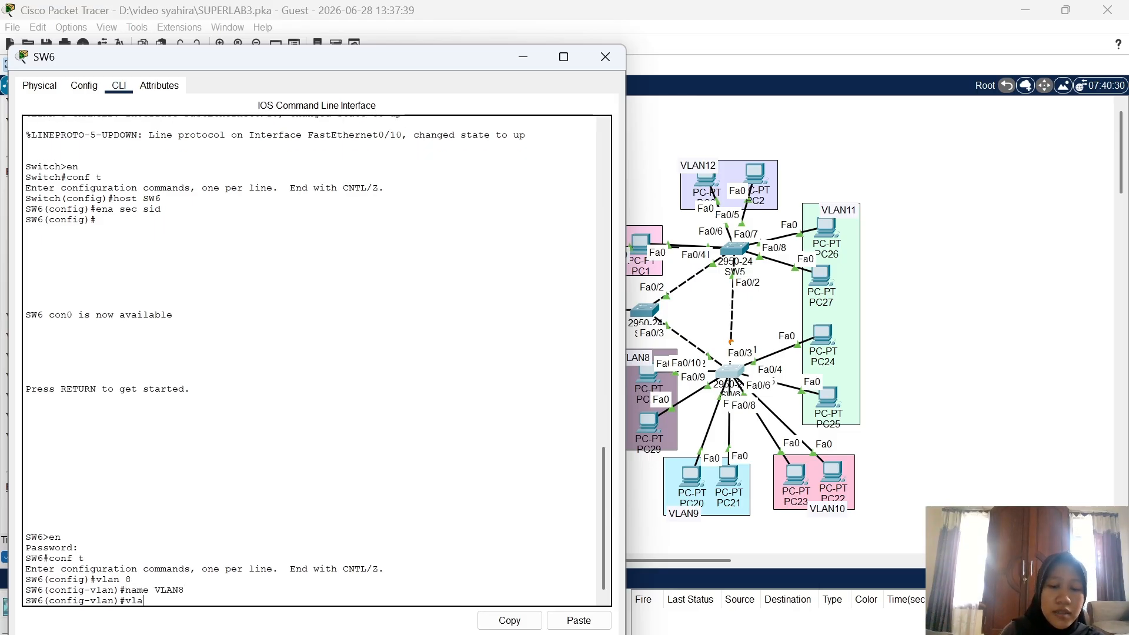
pyautogui.write(' 9')
pyautogui.press('Return')
pyautogui.write('name')
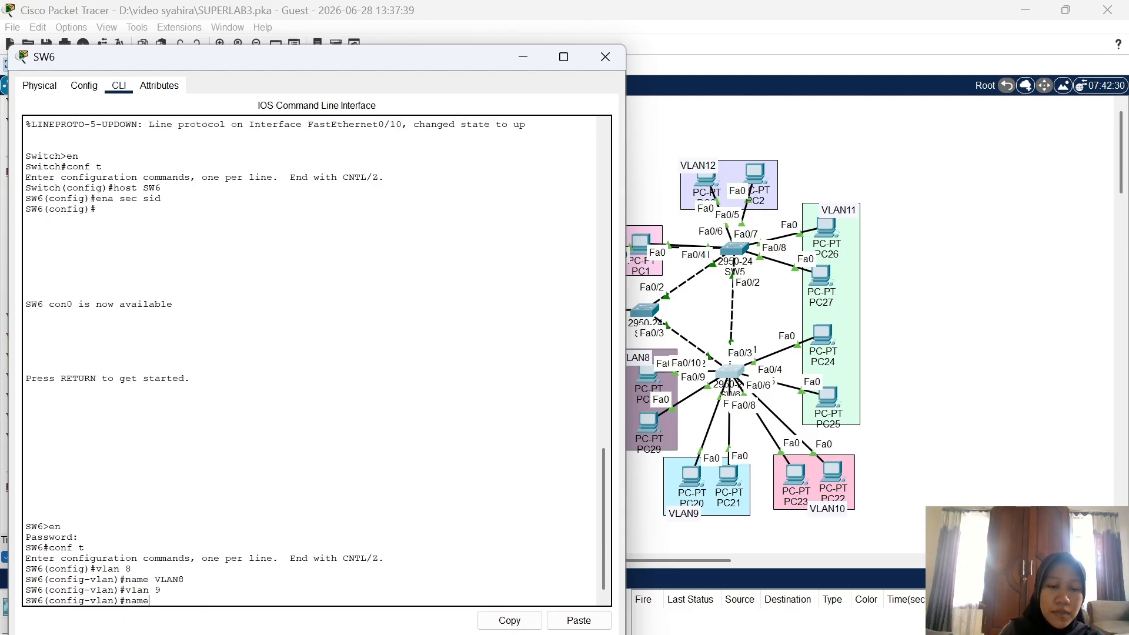
pyautogui.write(' VLAN9')
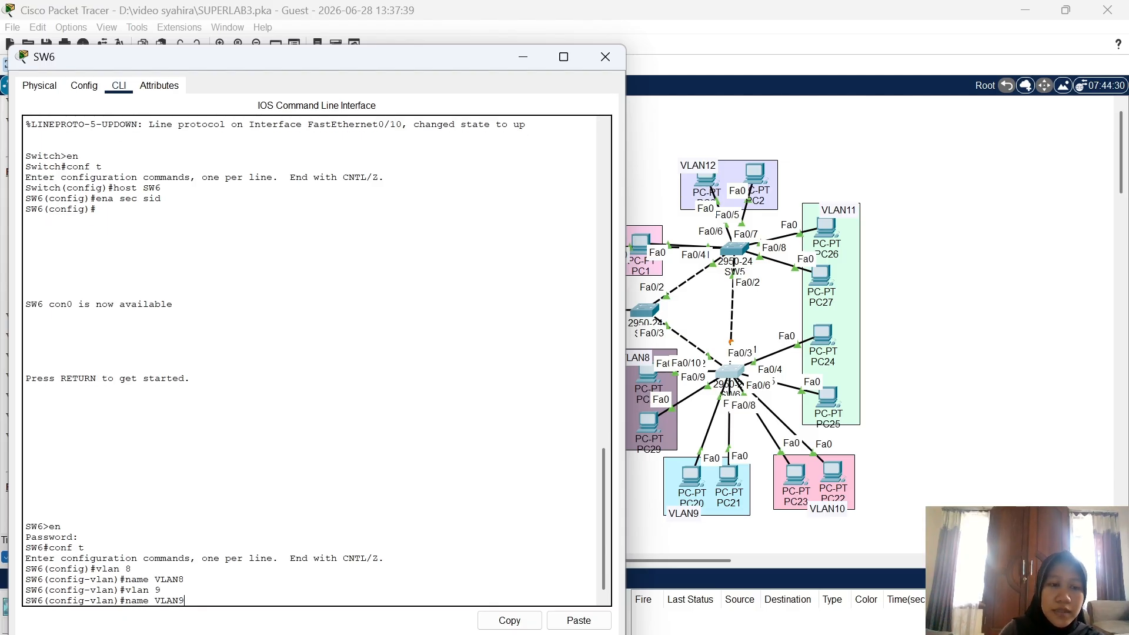
pyautogui.press('Return')
# Create VLAN 10 named VLAN10, VLAN 11 named VLAn11, and VLAN 12, starting its name line 'name VLAn11'
pyautogui.write('vlan)#vlan')
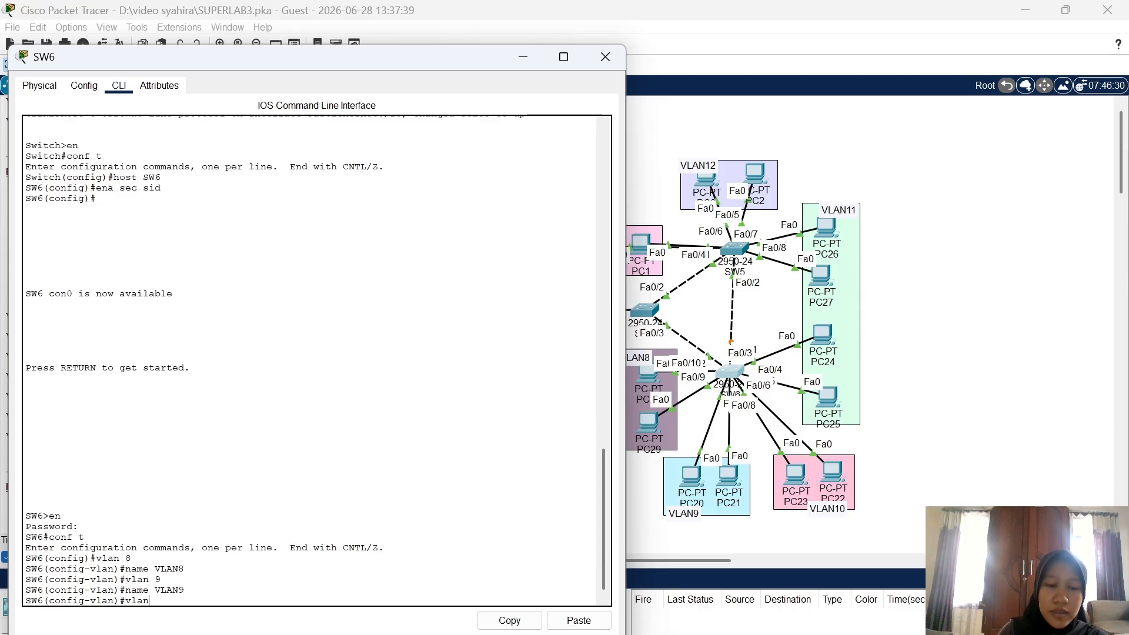
pyautogui.write(' 10')
pyautogui.press('Return')
pyautogui.write('name ')
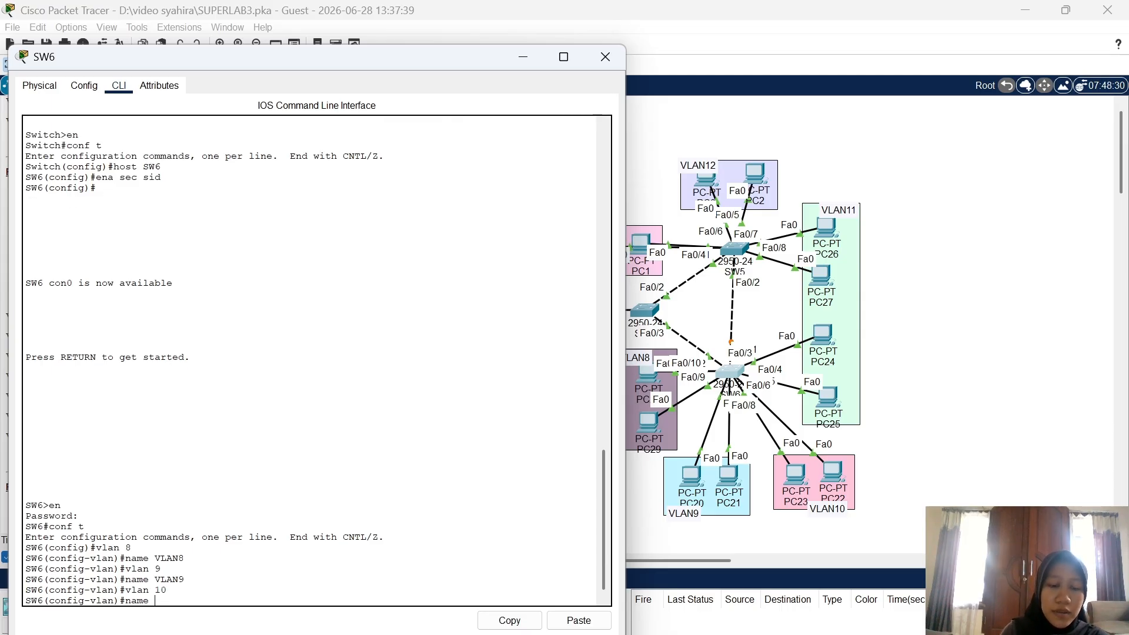
pyautogui.write('VLAN10')
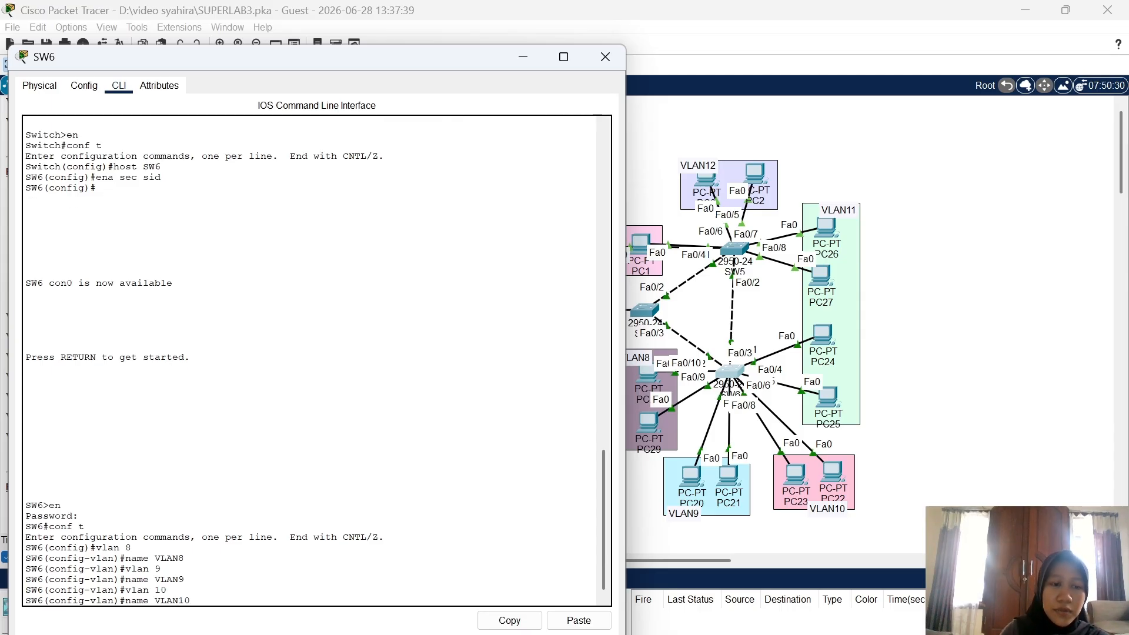
pyautogui.press('Return')
pyautogui.write('vlan)#vlan')
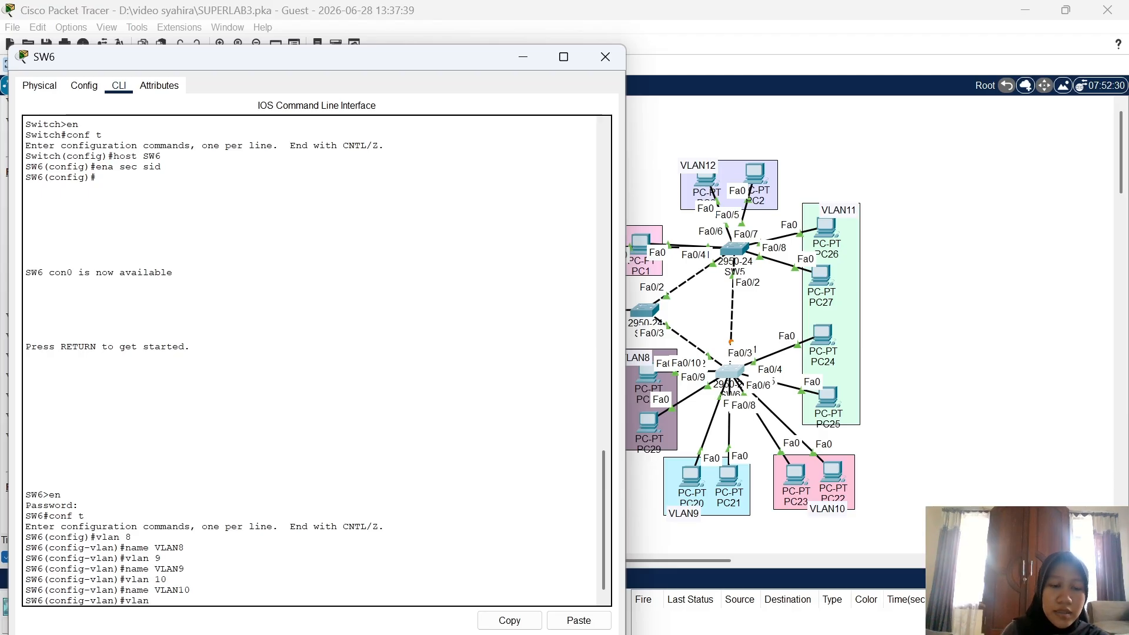
pyautogui.write(' 11')
pyautogui.press('Return')
pyautogui.write('name V')
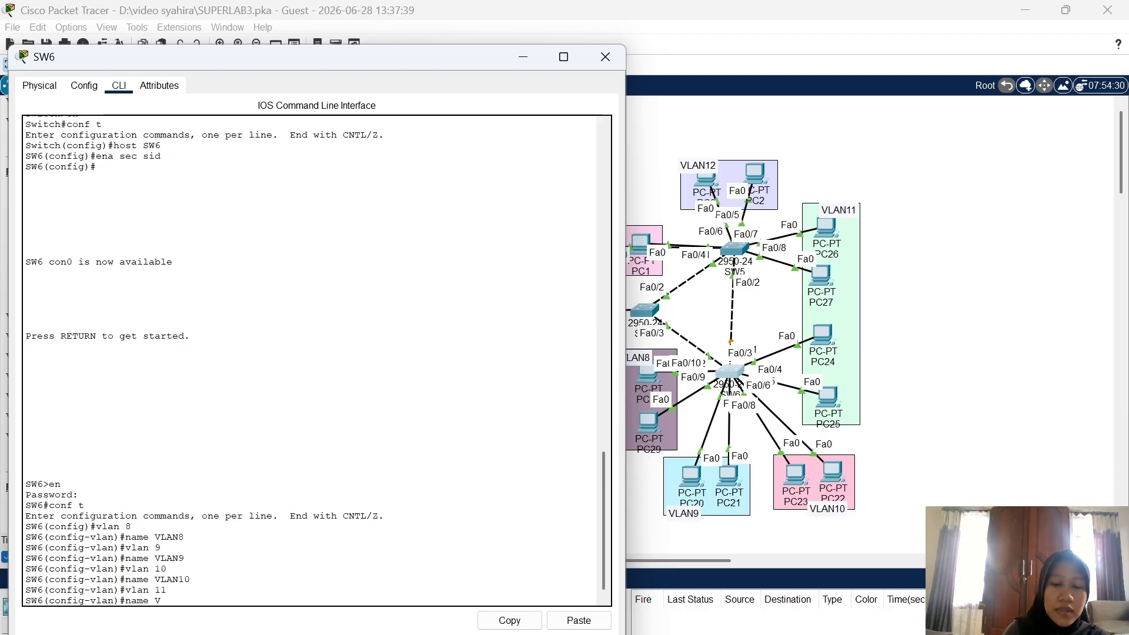
pyautogui.write('LAn11')
pyautogui.press('Return')
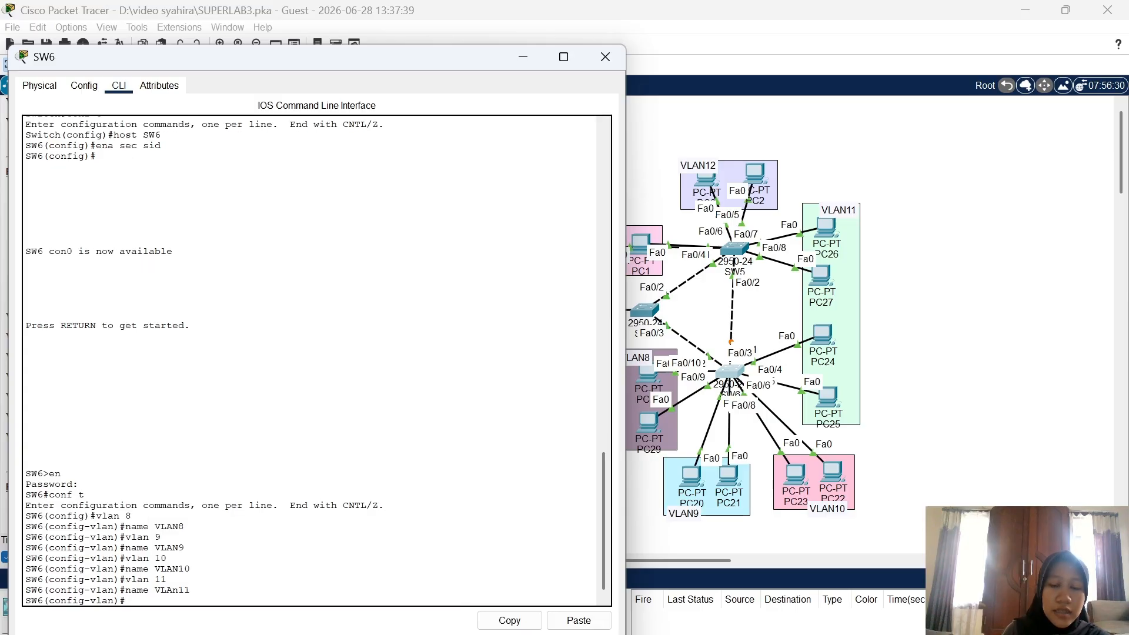
pyautogui.write('vlan 12')
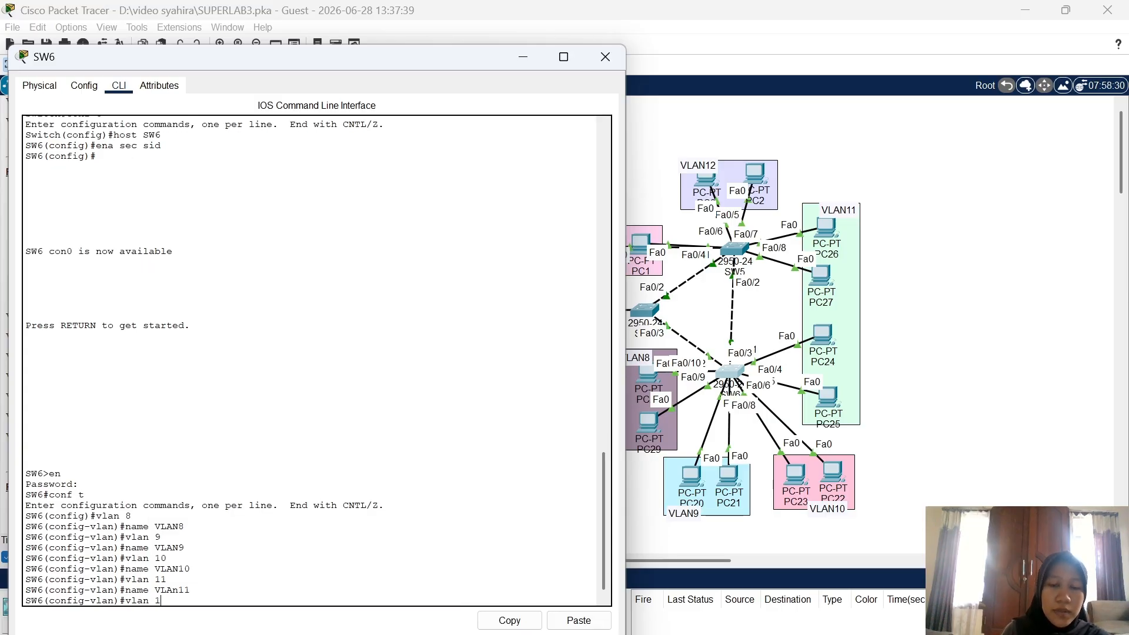
pyautogui.press('Return')
pyautogui.write('name ')
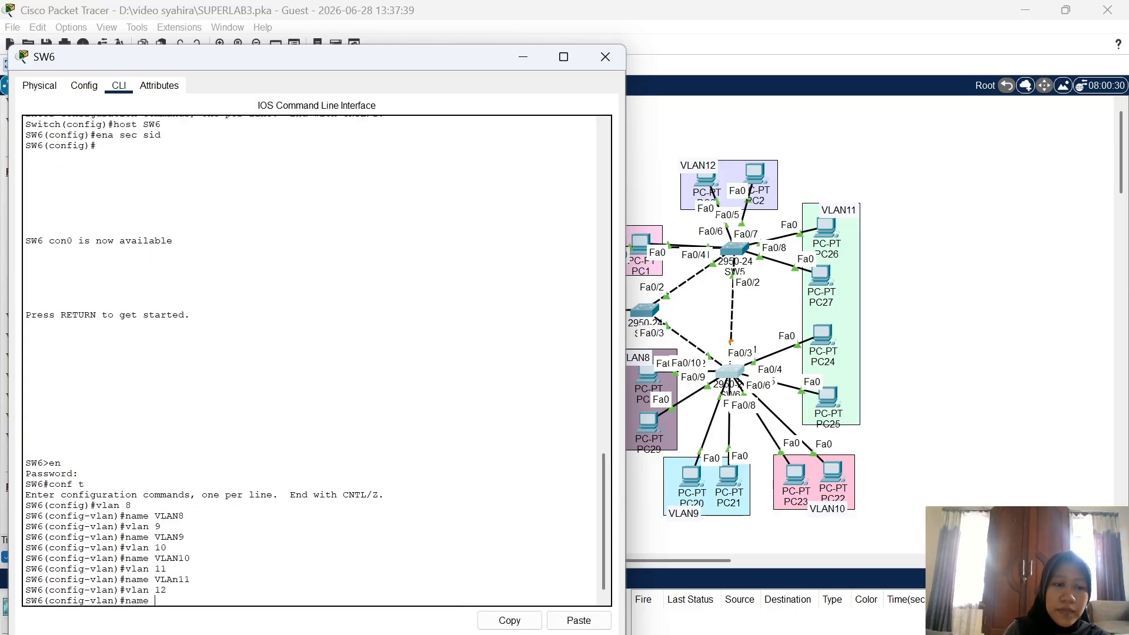
pyautogui.write('VLAn11')
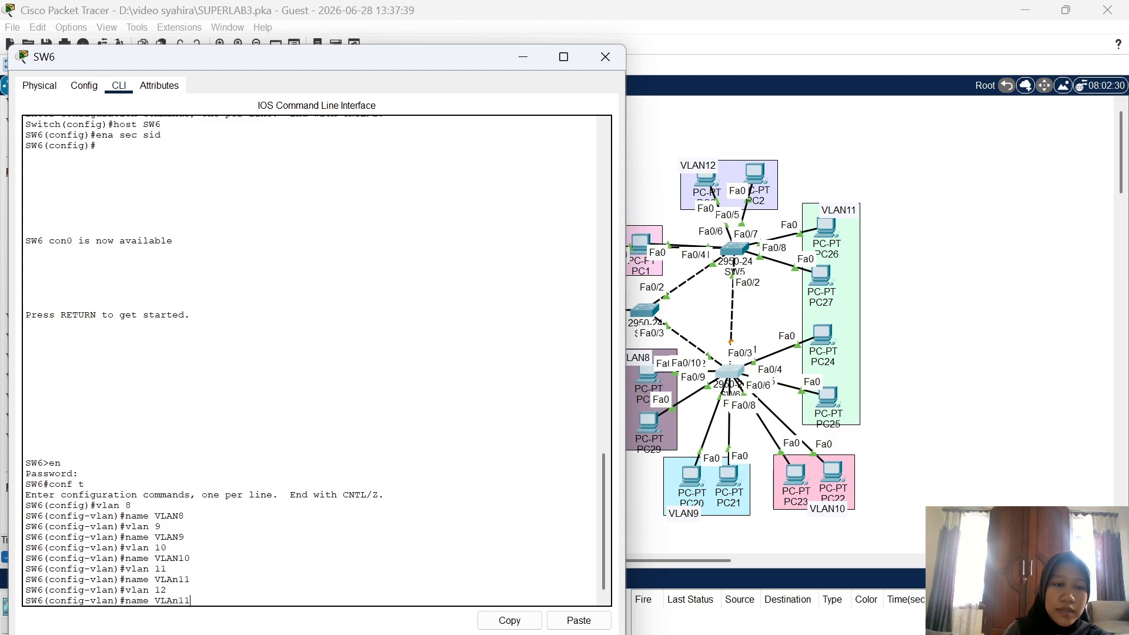
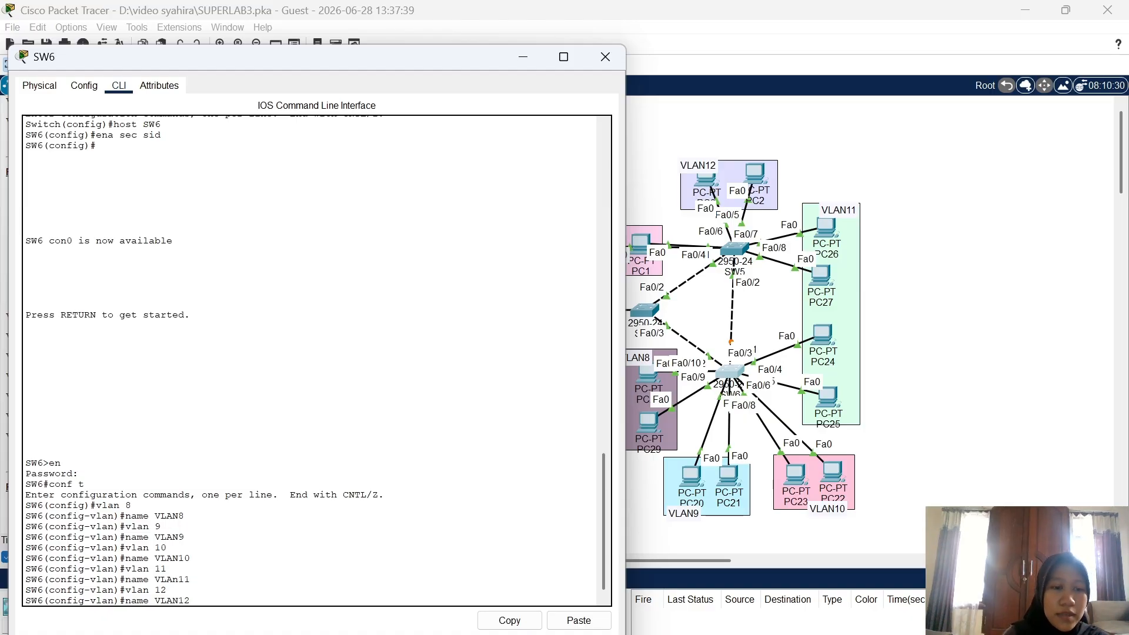
# Confirm the VLAN 12 name and rename VLAN 11 to VLAN11 on SW6
pyautogui.press('Return')
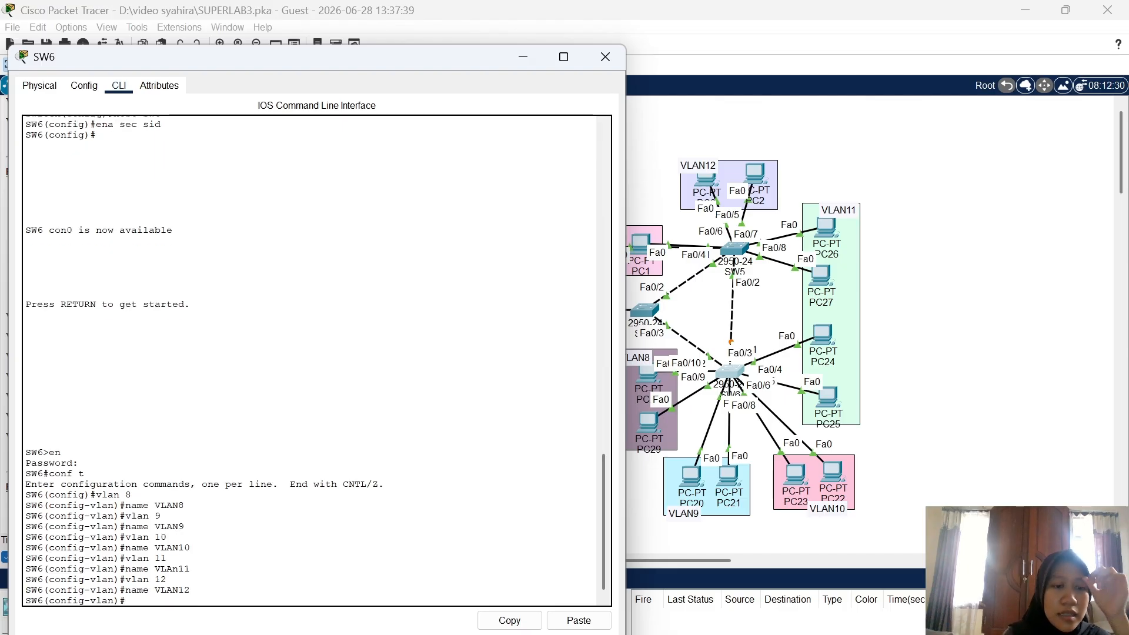
pyautogui.write('name')
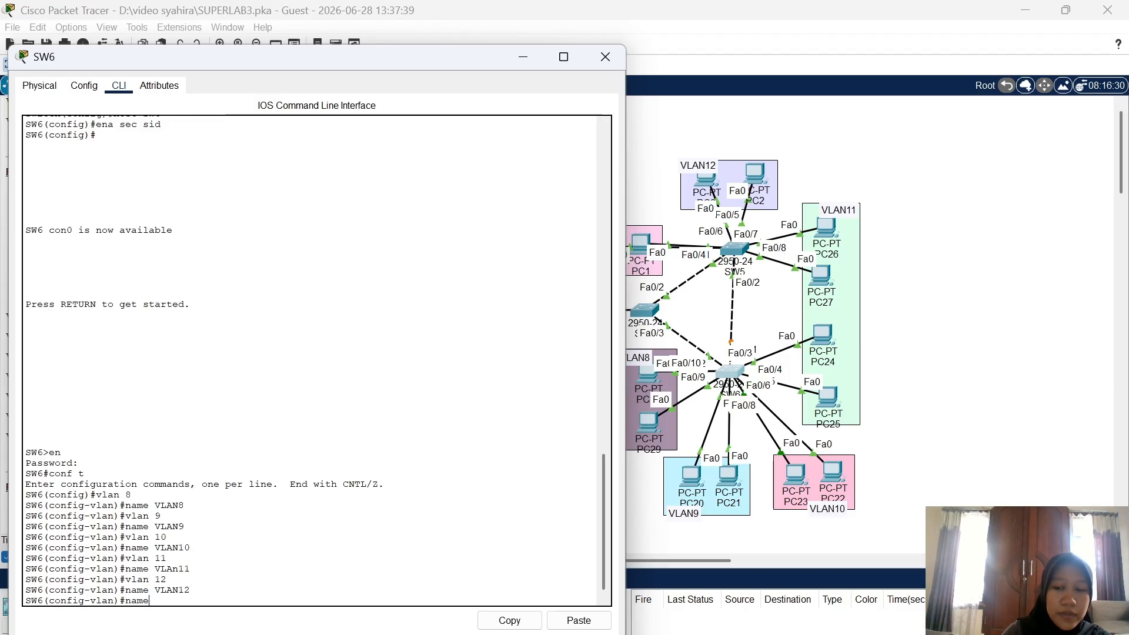
pyautogui.press('BackSpace')
pyautogui.press('BackSpace')
pyautogui.press('BackSpace')
pyautogui.press('BackSpace')
pyautogui.write('vl')
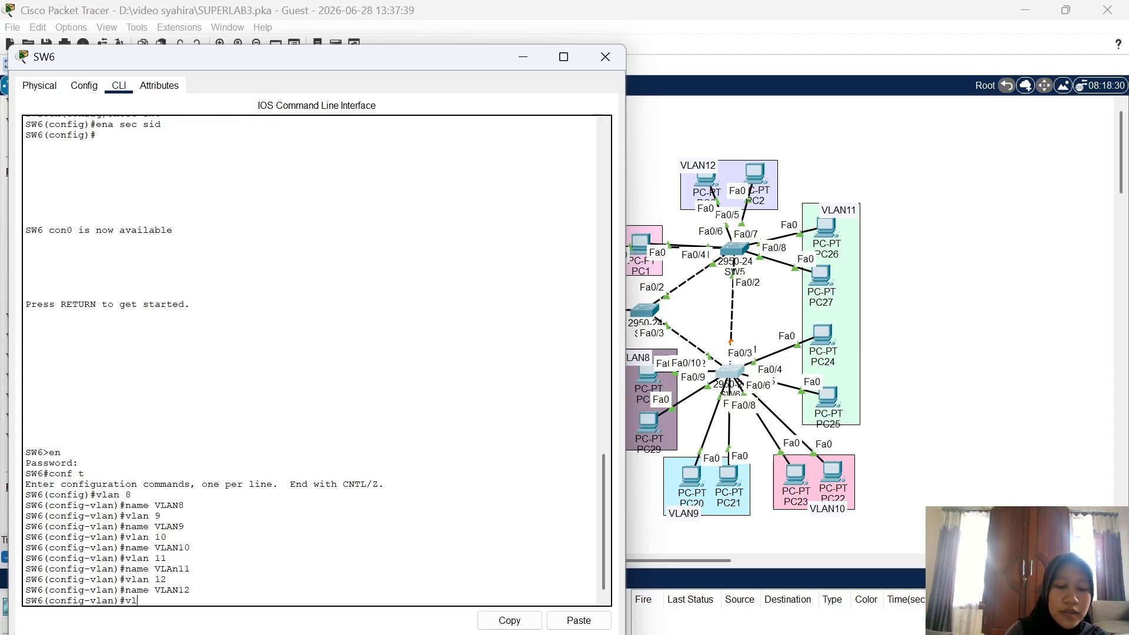
pyautogui.write('an 11')
pyautogui.press('Return')
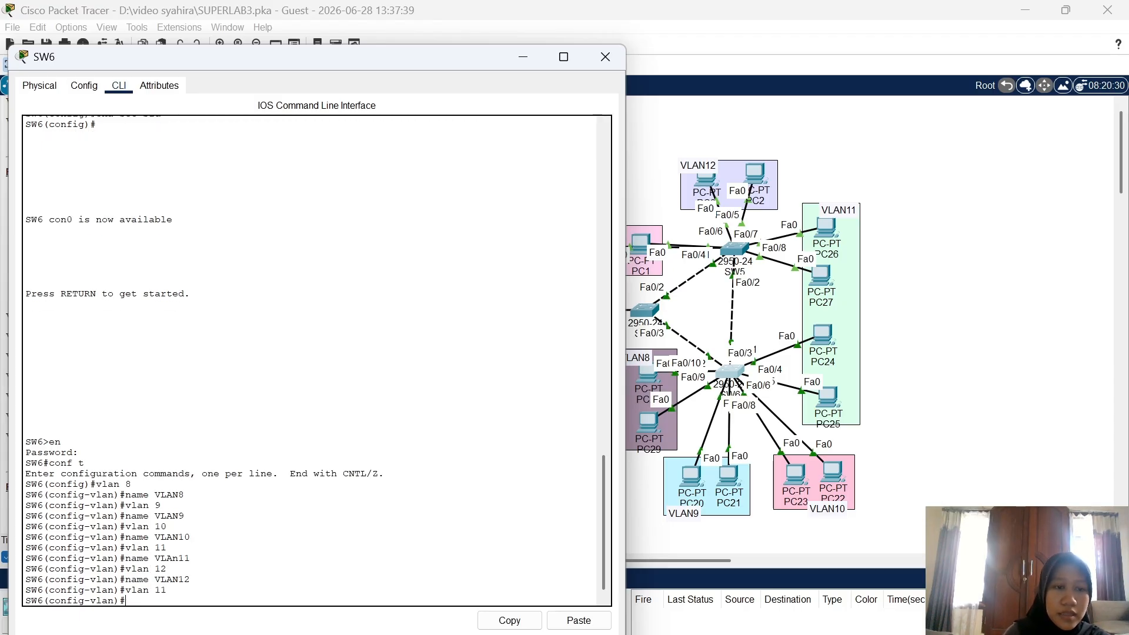
pyautogui.write('name V')
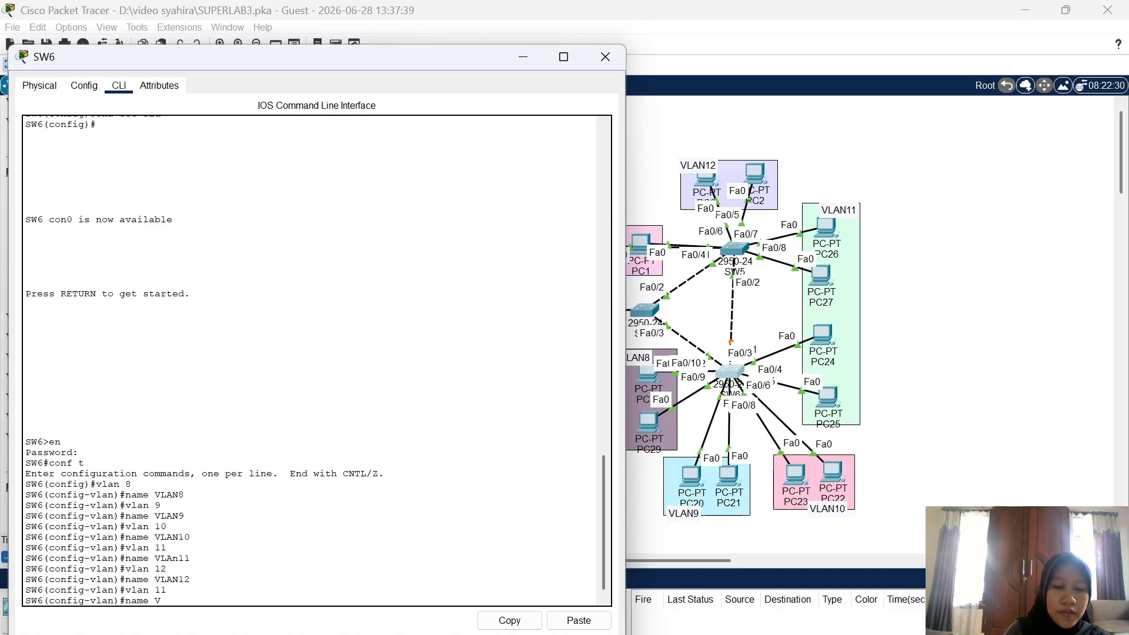
pyautogui.write('LAN')
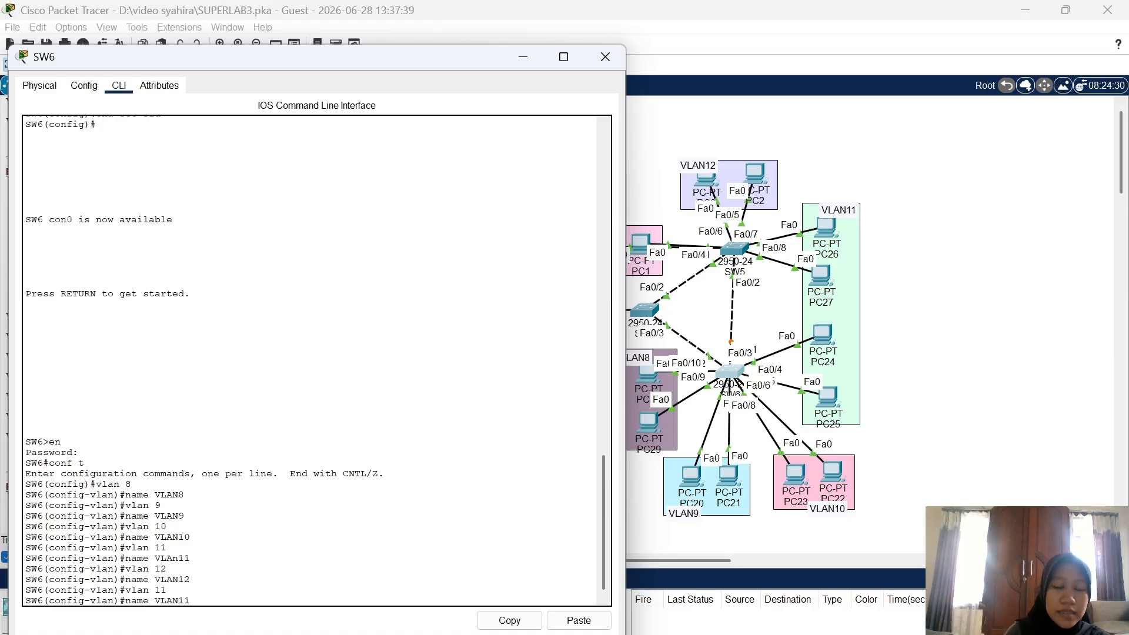
pyautogui.write('11')
pyautogui.press('Return')
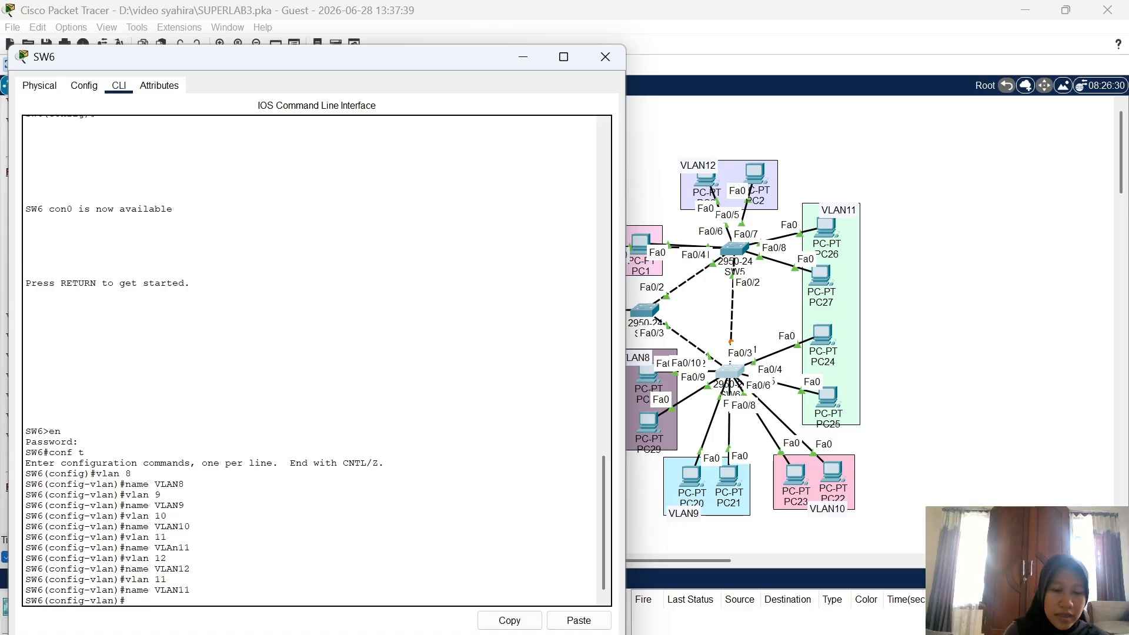
# Create VLAN 13 named VLAN13 on SW6
pyautogui.write('vlan 13')
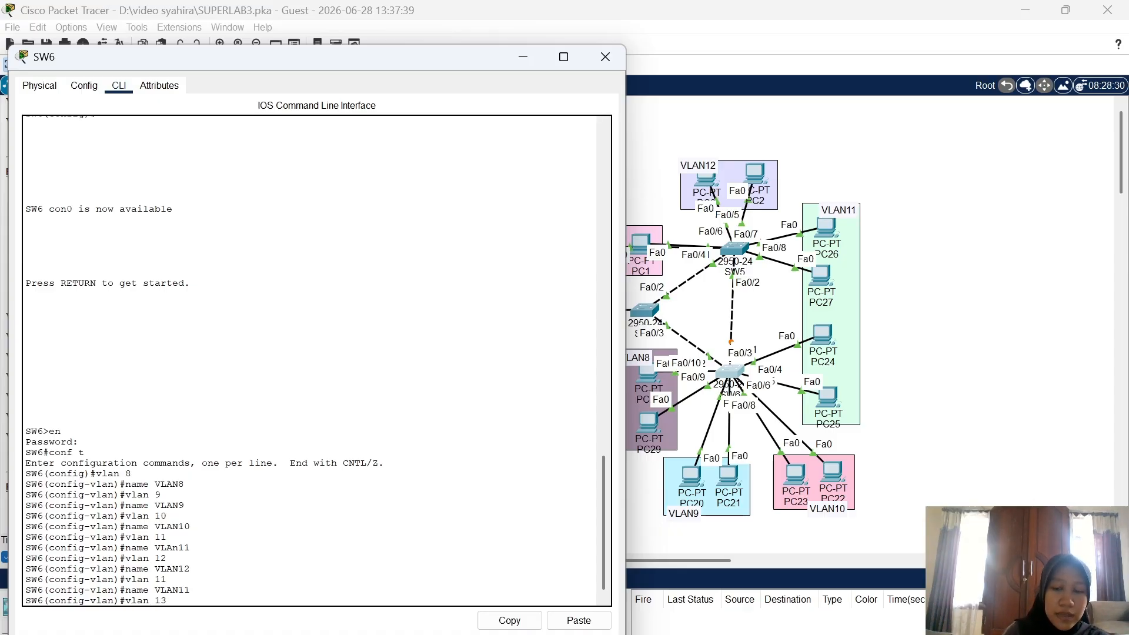
pyautogui.press('Return')
pyautogui.write('name V')
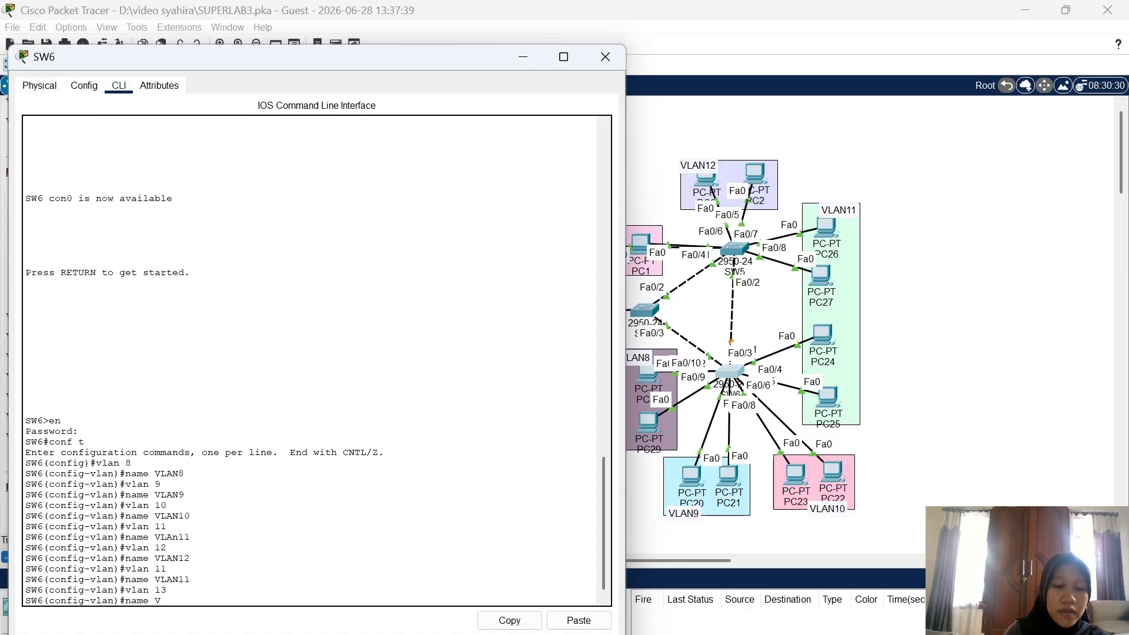
pyautogui.write('LAN13')
pyautogui.press('Return')
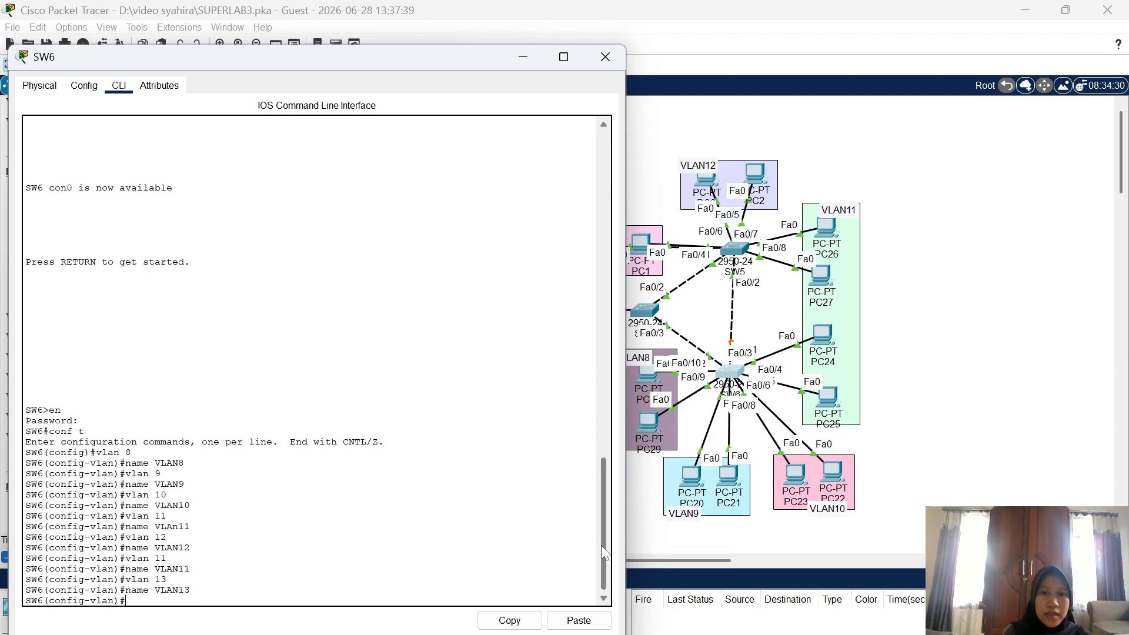
# Close the SW6 window and move PCs to see which SW6 ports PC20 and PC22 use
pyautogui.click(674, 544)
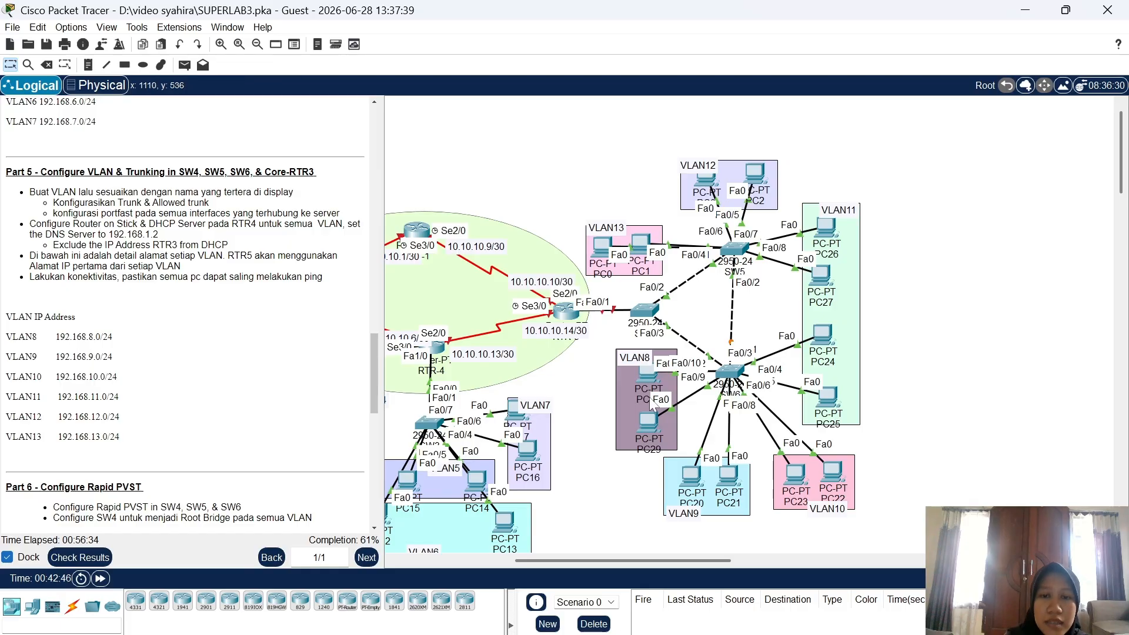
pyautogui.moveTo(648, 377)
pyautogui.mouseDown()
pyautogui.moveTo(589, 330)
pyautogui.moveTo(639, 371)
pyautogui.mouseUp()
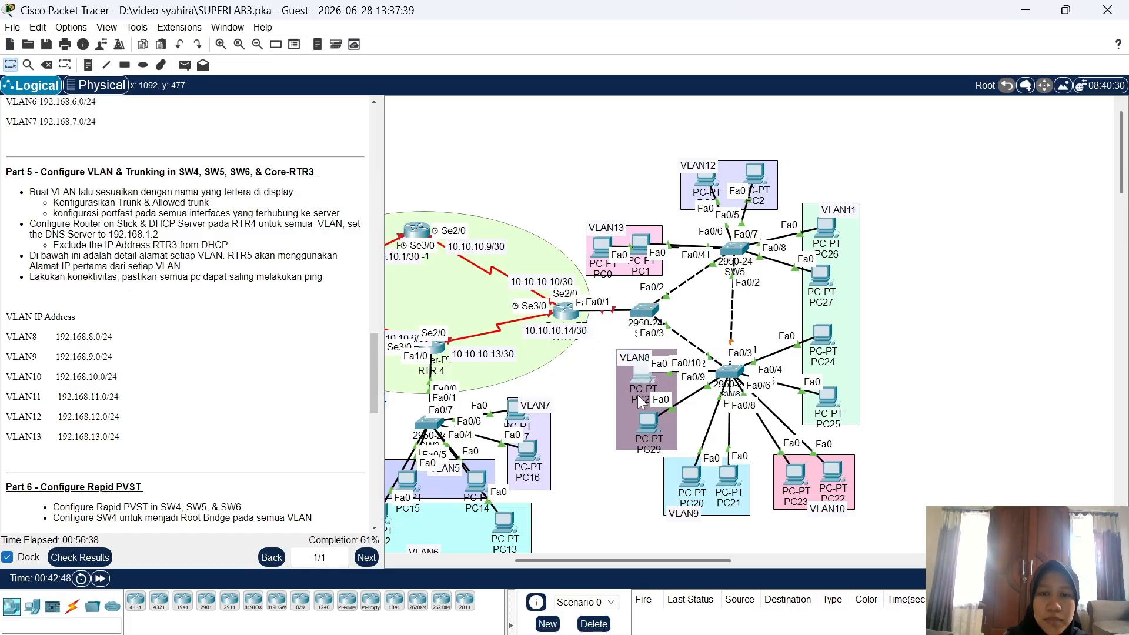
pyautogui.moveTo(616, 465); pyautogui.dragTo(630, 515)
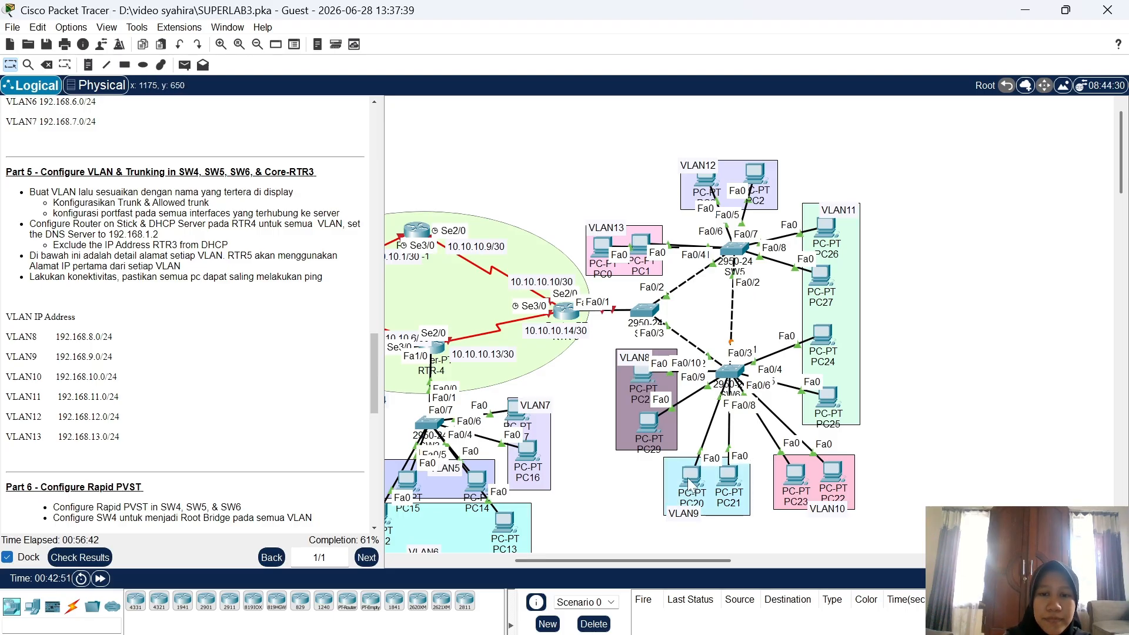
pyautogui.moveTo(689, 480)
pyautogui.mouseDown()
pyautogui.moveTo(640, 450)
pyautogui.moveTo(694, 470)
pyautogui.mouseUp()
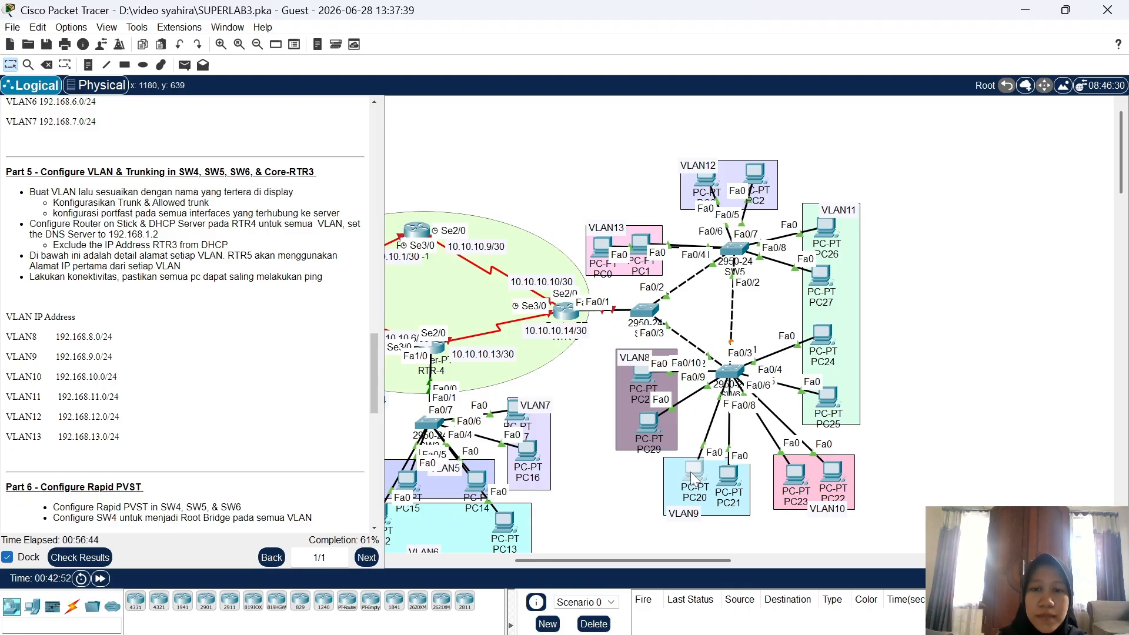
pyautogui.moveTo(827, 478)
pyautogui.mouseDown()
pyautogui.moveTo(845, 454)
pyautogui.moveTo(826, 477)
pyautogui.mouseUp()
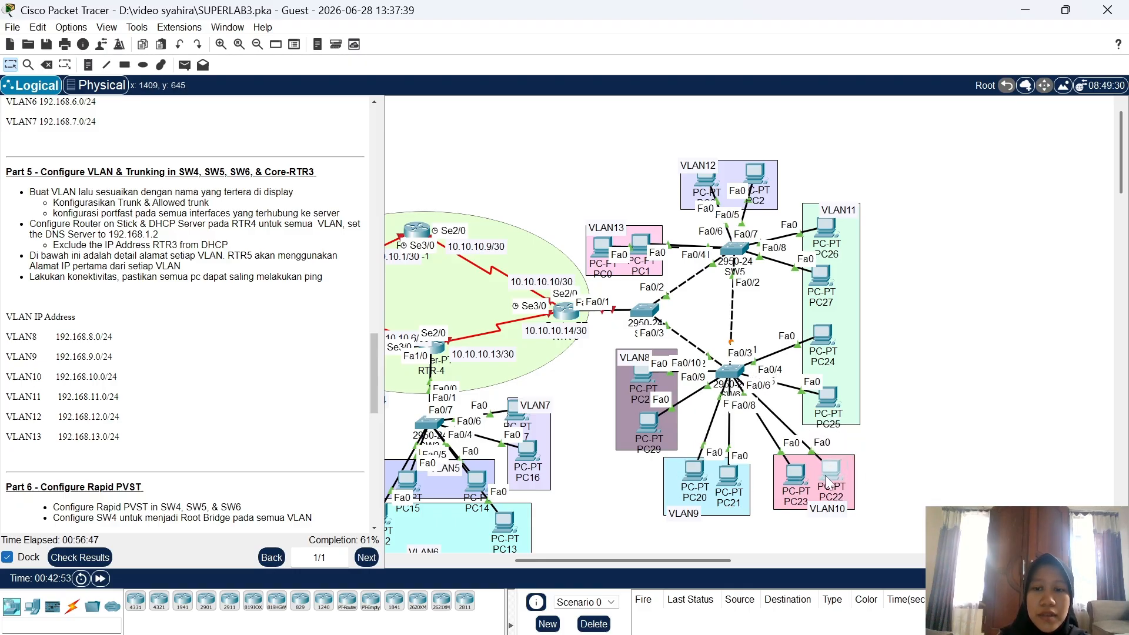
# Reopen SW6's CLI, begin an 'int ra fa' range command, and check PC23's SW6 port
pyautogui.click(731, 372)
pyautogui.write('int ra fa0')
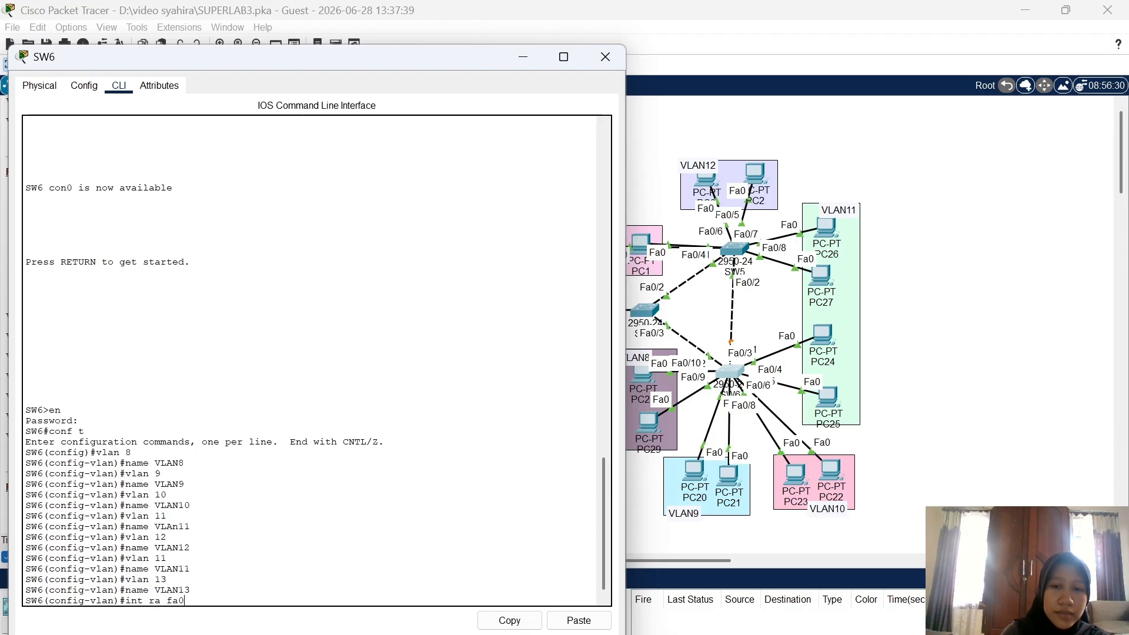
pyautogui.moveTo(797, 482)
pyautogui.mouseDown()
pyautogui.moveTo(817, 454)
pyautogui.moveTo(797, 466)
pyautogui.mouseUp()
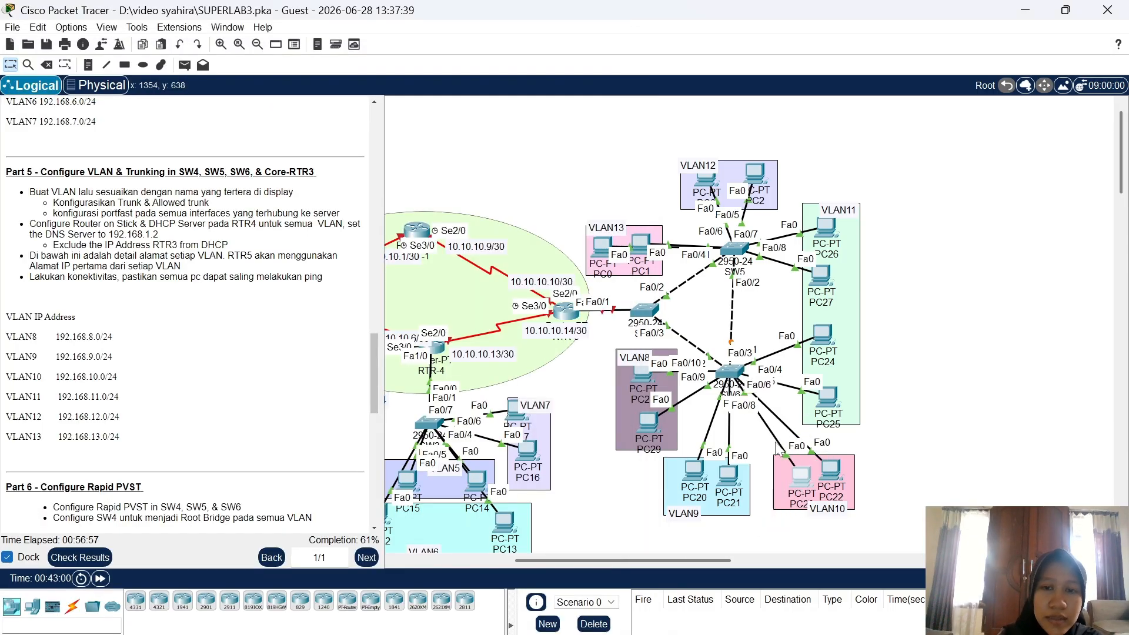
# Make SW6 ports Fa0/5-6 VLAN 10 access ports with PortFast
pyautogui.click(731, 374)
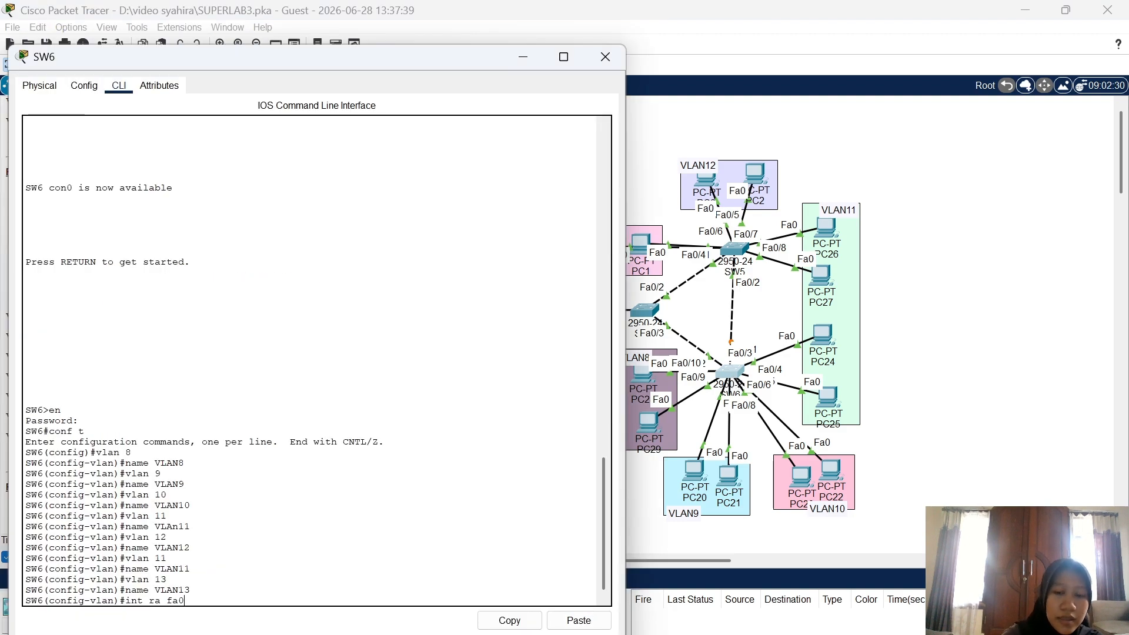
pyautogui.write('/5')
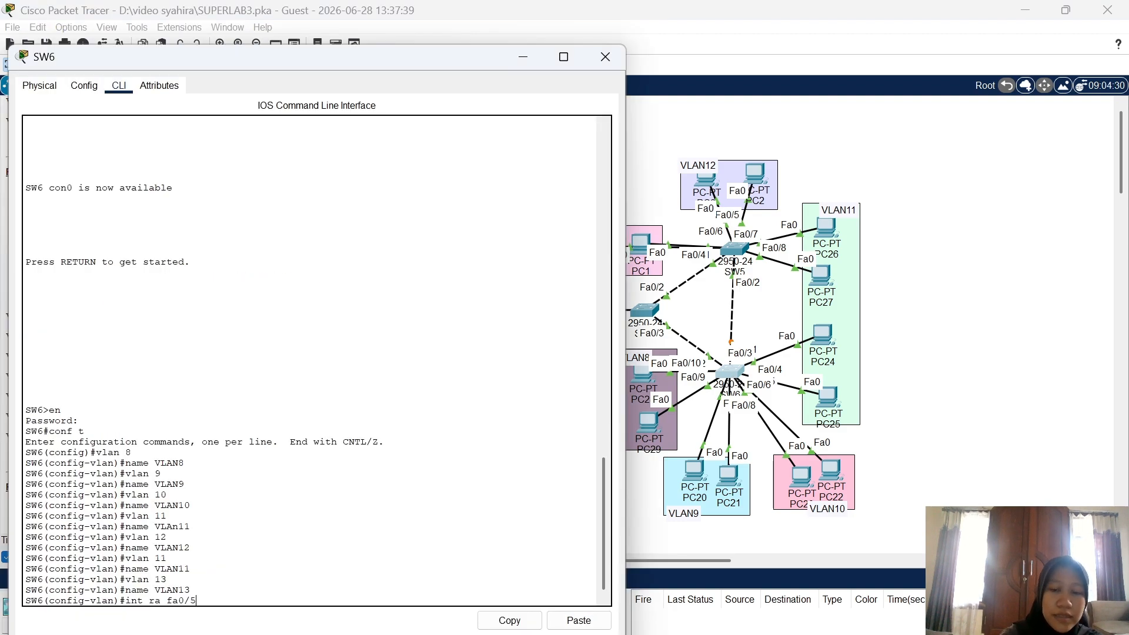
pyautogui.write('-6')
pyautogui.press('Return')
pyautogui.write('s')
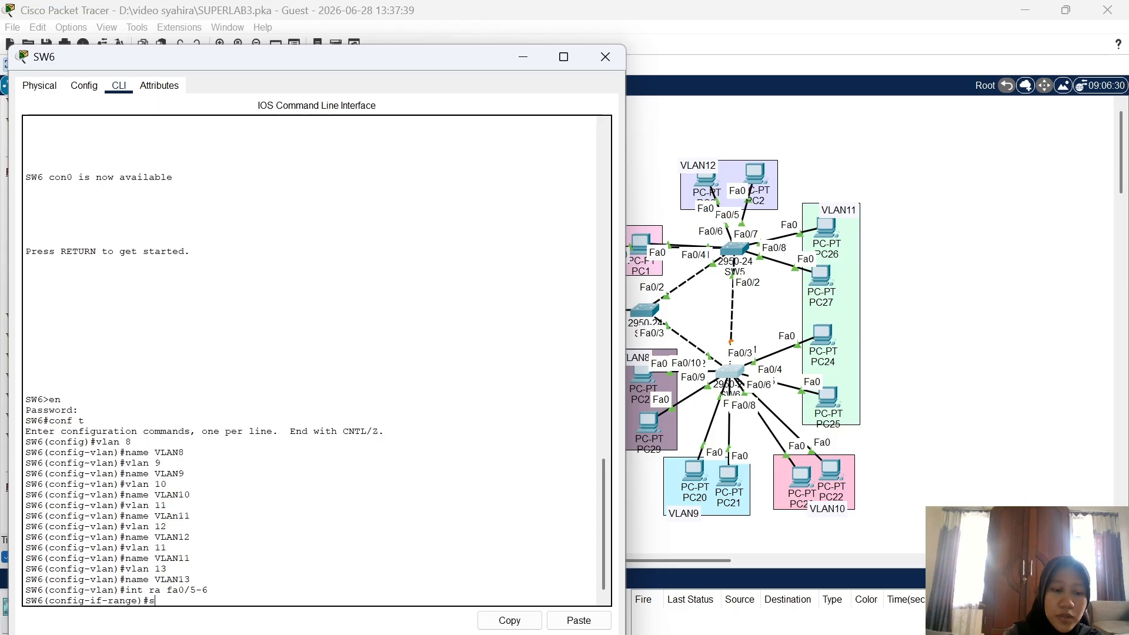
pyautogui.write('w m acc')
pyautogui.press('Return')
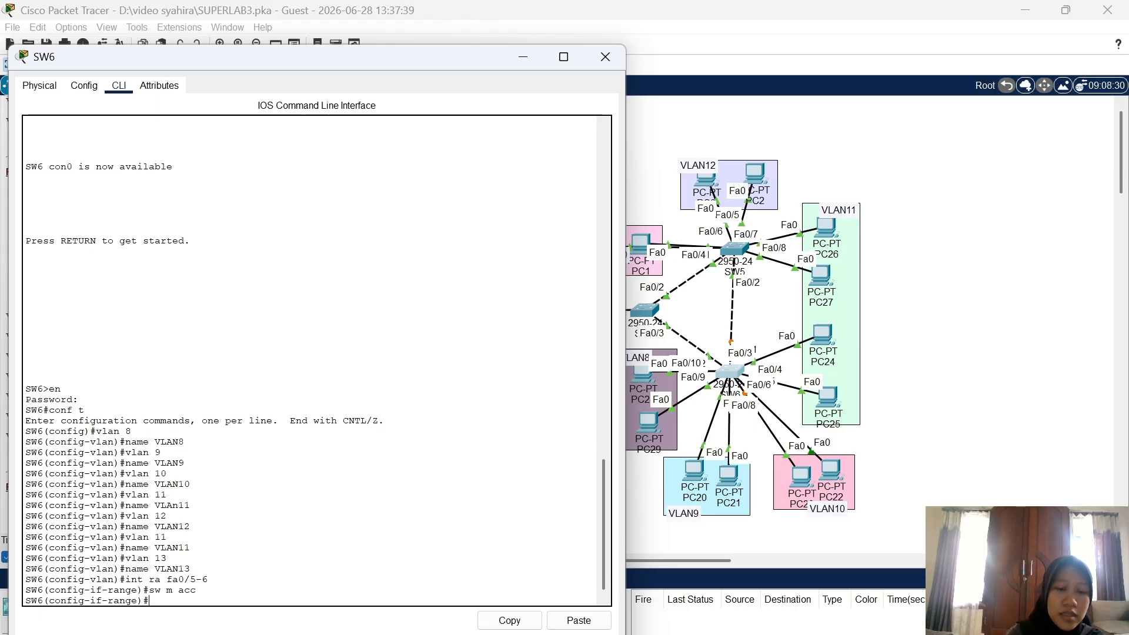
pyautogui.write('sw acc vlan 10')
pyautogui.press('Return')
pyautogui.write('span')
pyautogui.press('Tab')
pyautogui.write('p')
pyautogui.press('Tab')
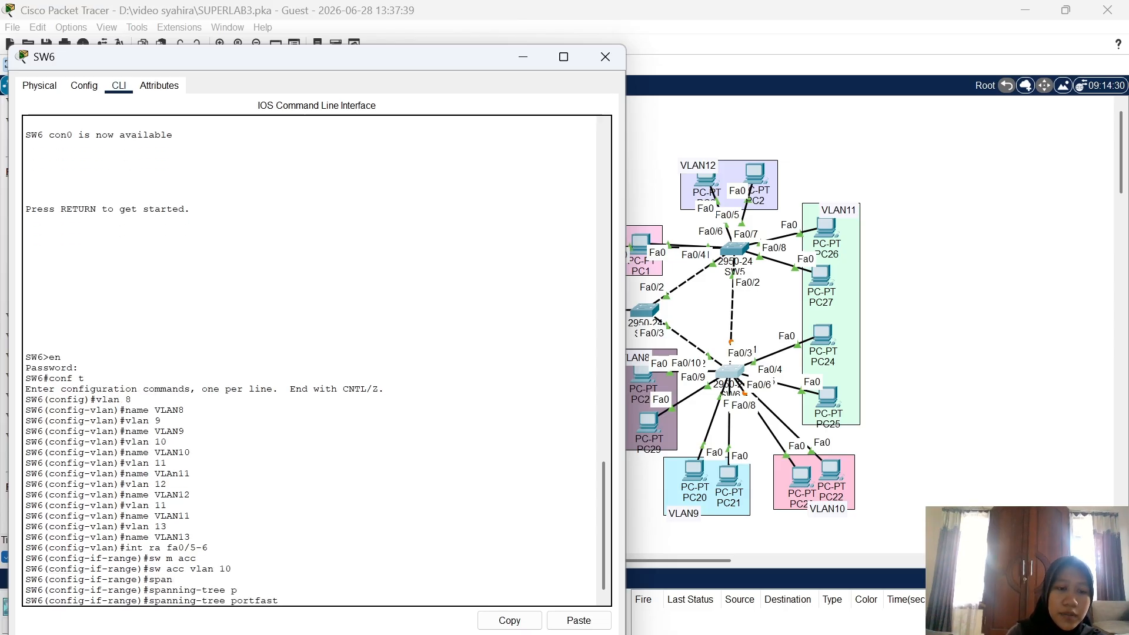
pyautogui.press('Return')
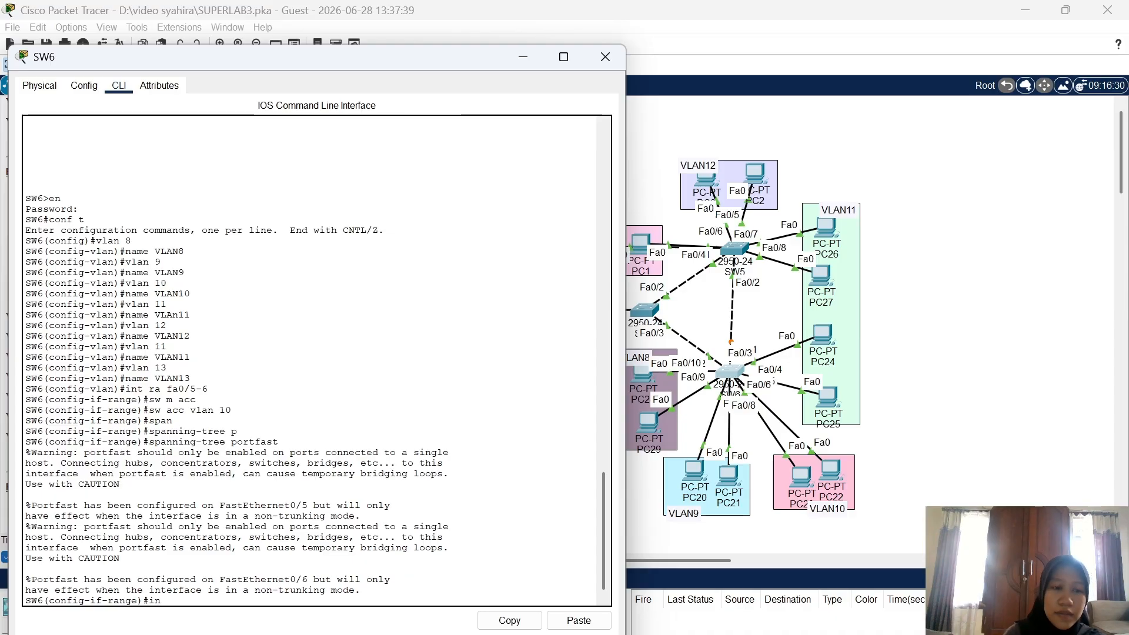
# Make SW6 ports Fa0/7-8 VLAN 9 access ports with PortFast
pyautogui.write('nt ra f')
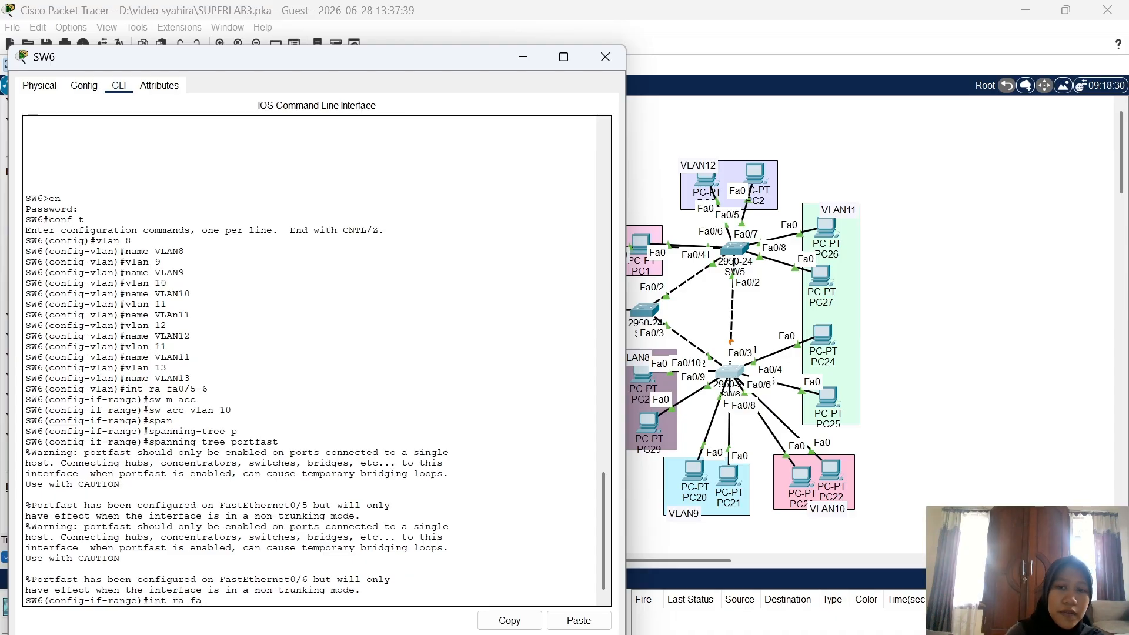
pyautogui.write('a')
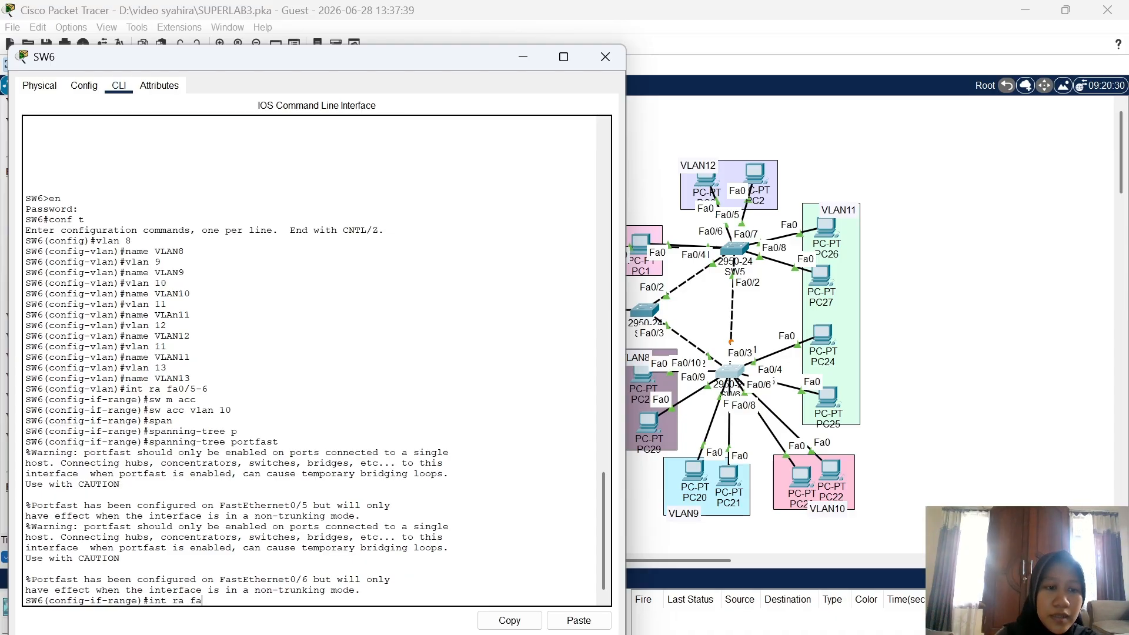
pyautogui.write('0/7-')
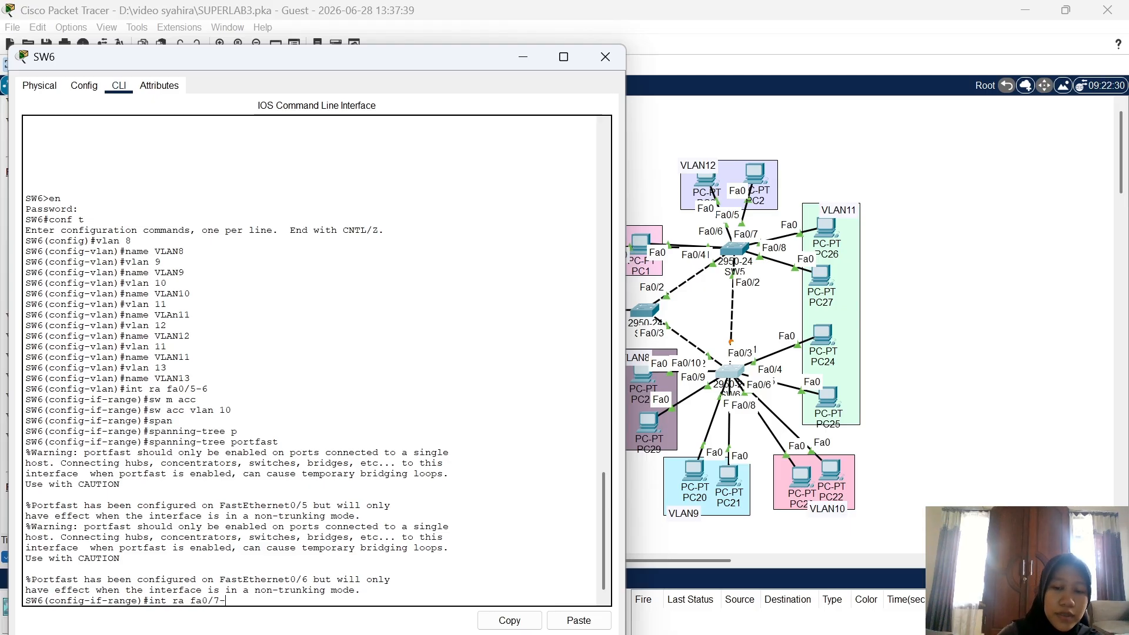
pyautogui.write('8')
pyautogui.press('Return')
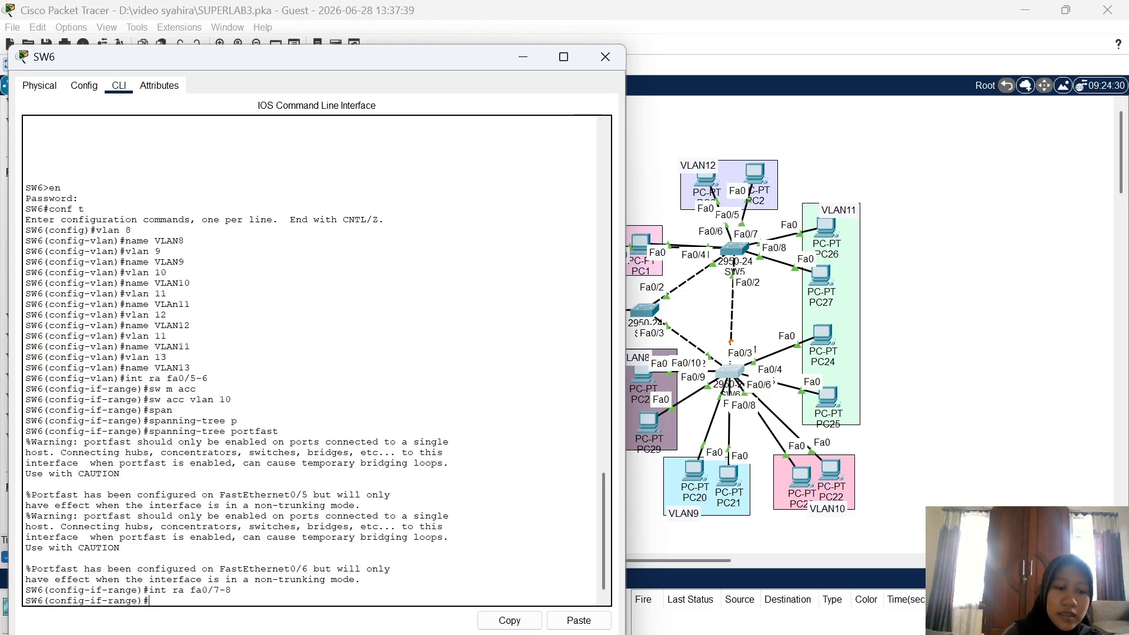
pyautogui.write('sw m acc')
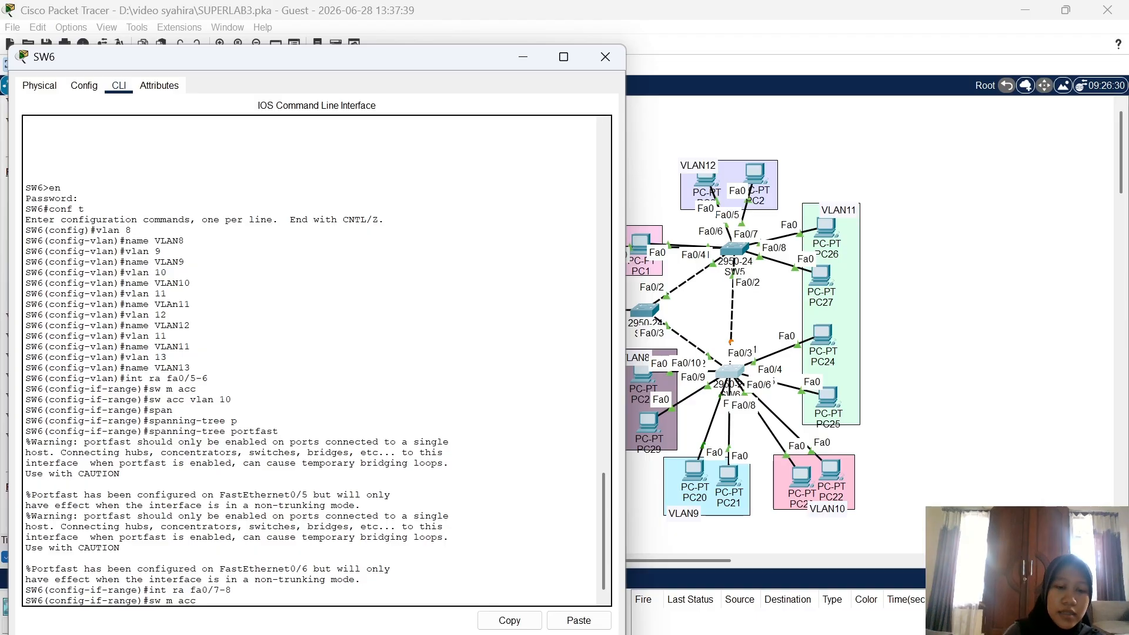
pyautogui.press('Return')
pyautogui.write('sw acc vl')
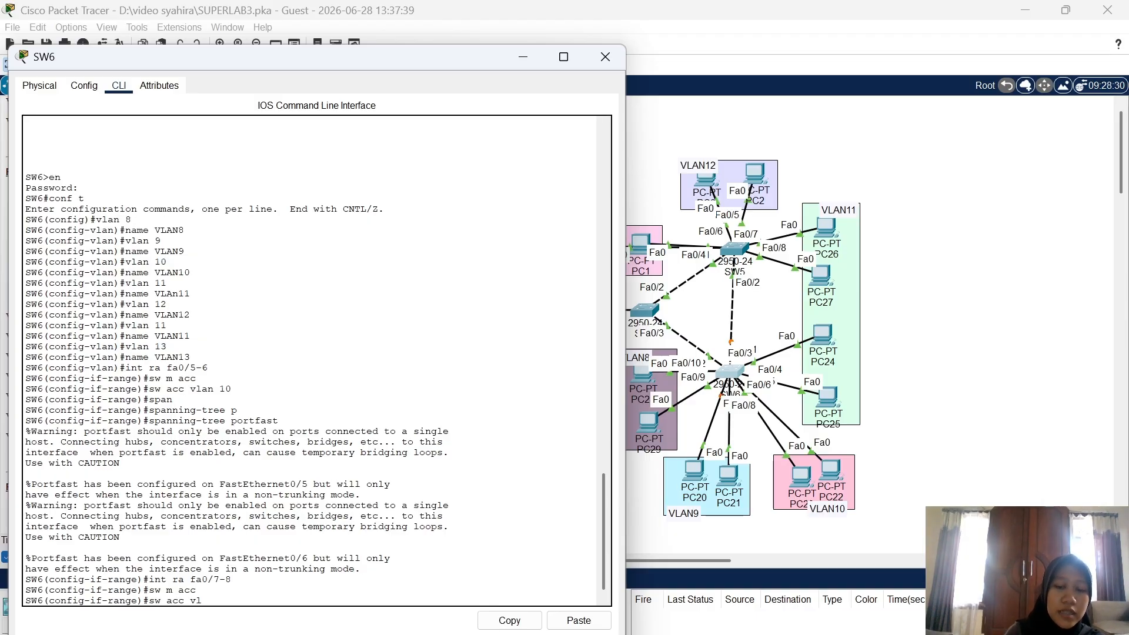
pyautogui.write('an')
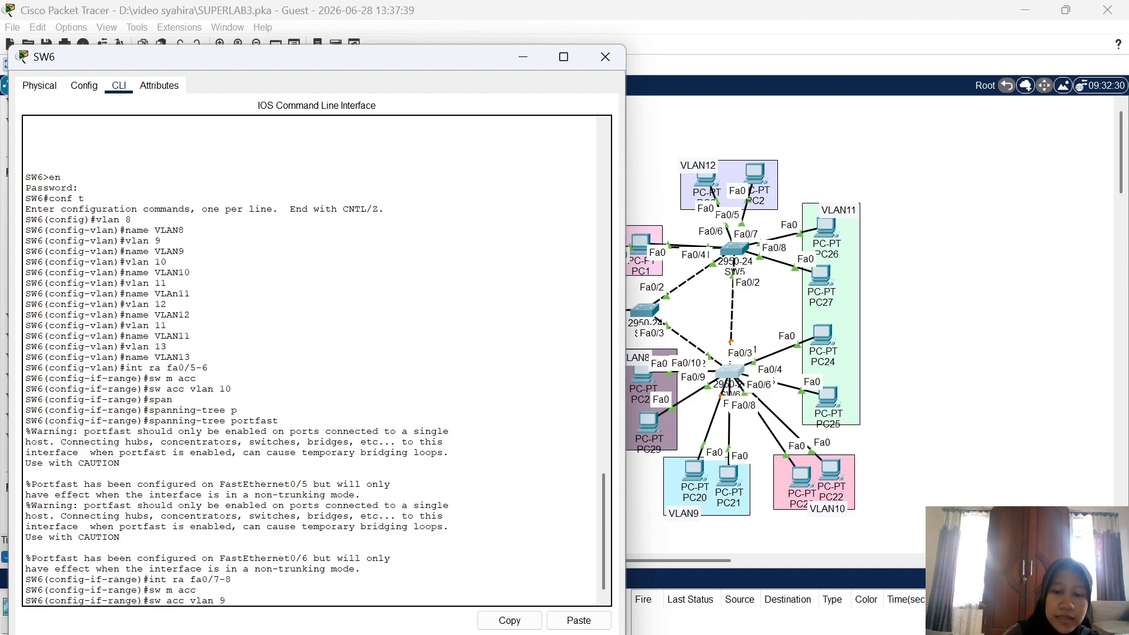
pyautogui.write(' 9')
pyautogui.press('Return')
pyautogui.write('span')
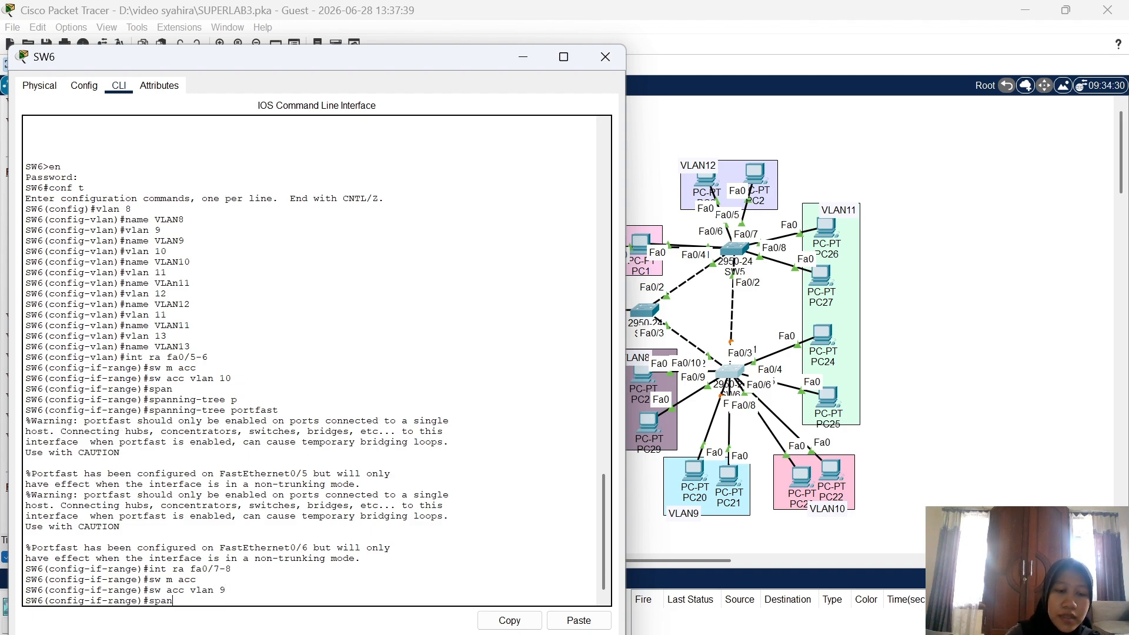
pyautogui.press('Tab')
pyautogui.write('p')
pyautogui.press('Tab')
pyautogui.press('Return')
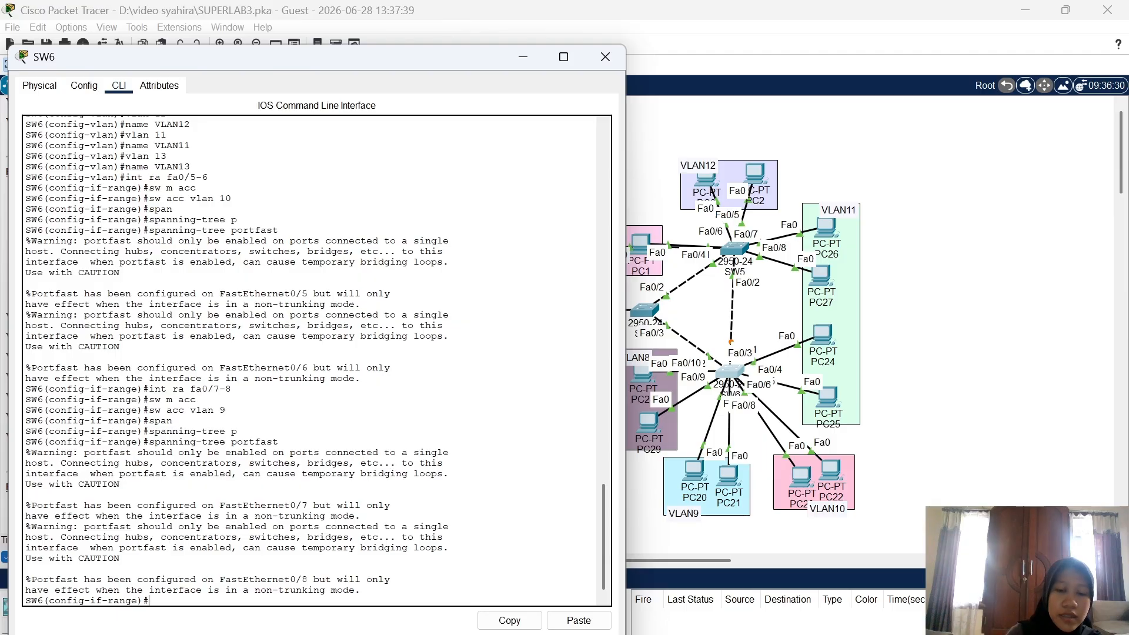
# Make SW6 ports Fa0/9-10 VLAN 8 access ports with PortFast
pyautogui.write('int ra')
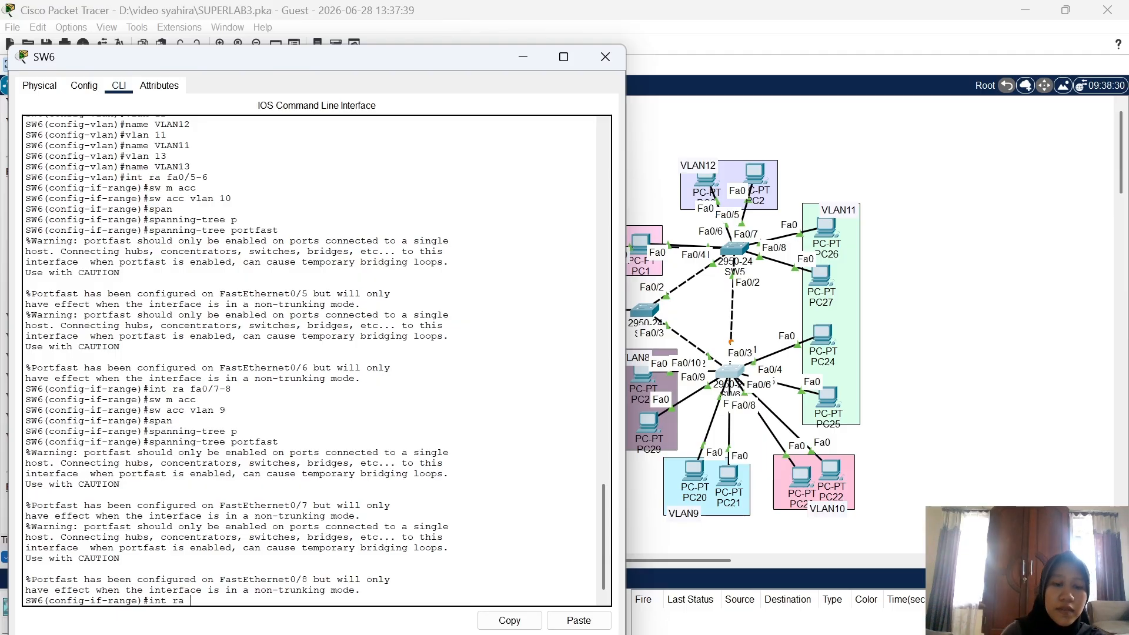
pyautogui.write(' fa0/9-10')
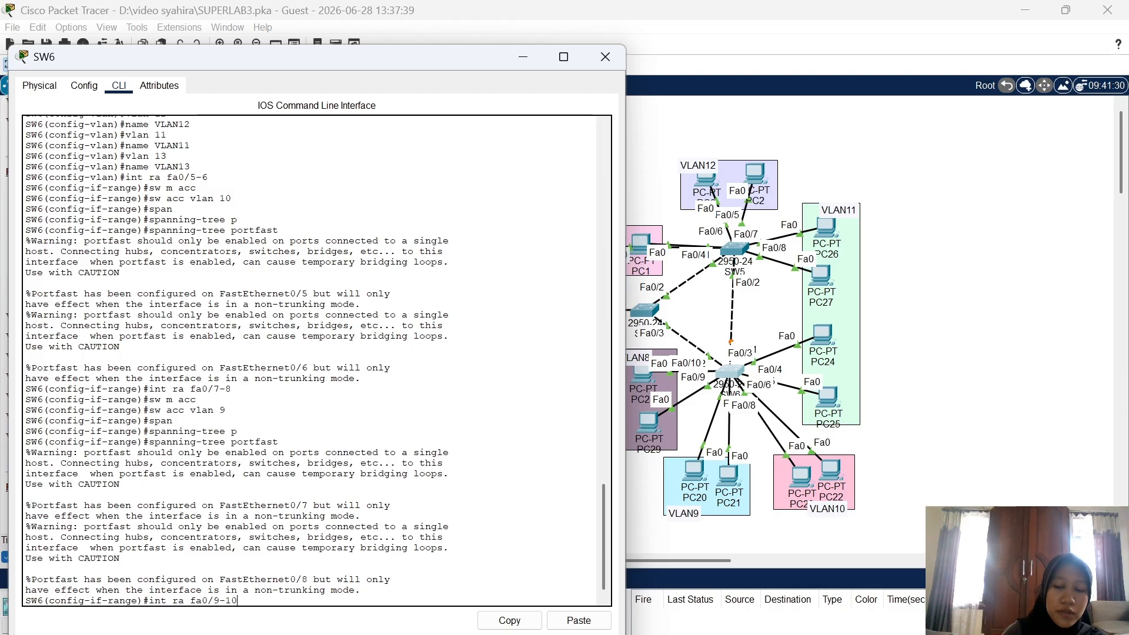
pyautogui.press('Return')
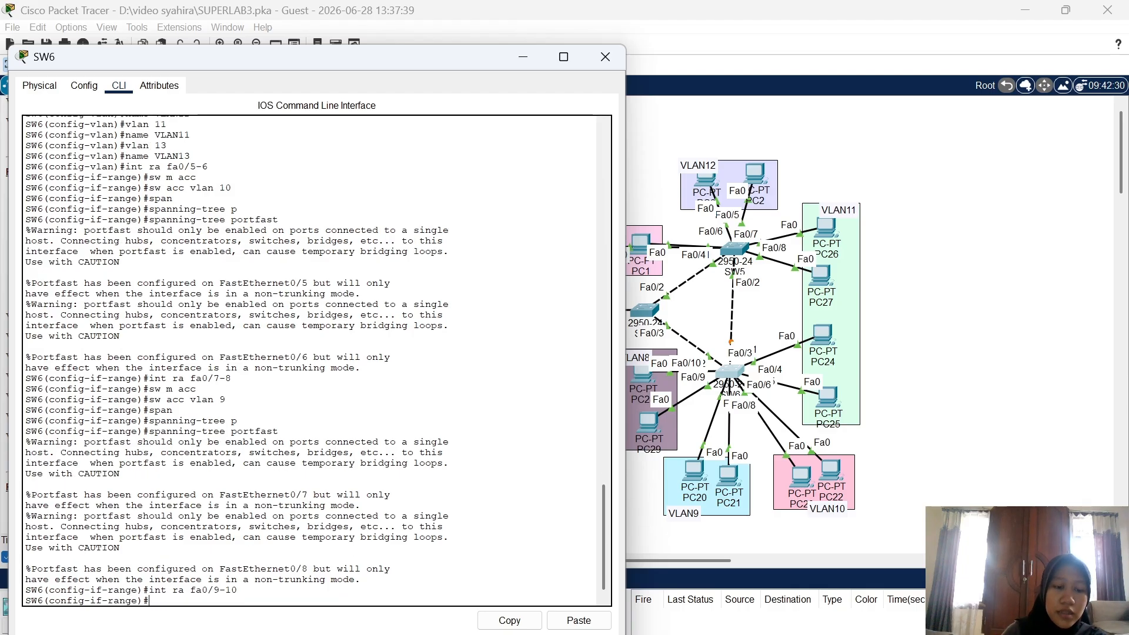
pyautogui.write('sw m acc')
pyautogui.press('Return')
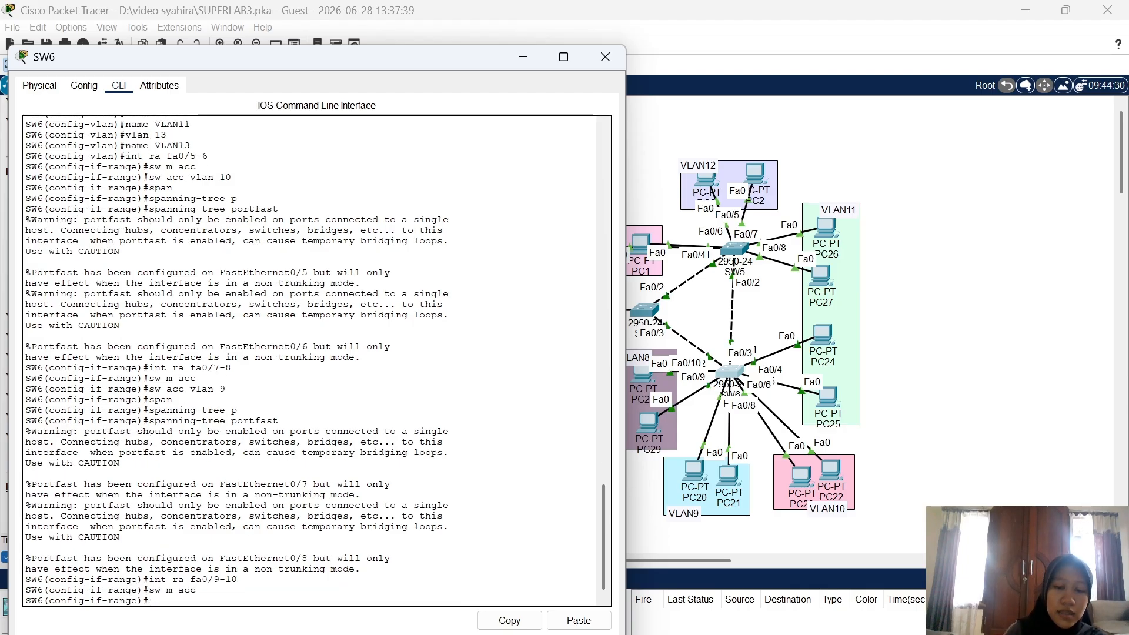
pyautogui.write('sw acc v')
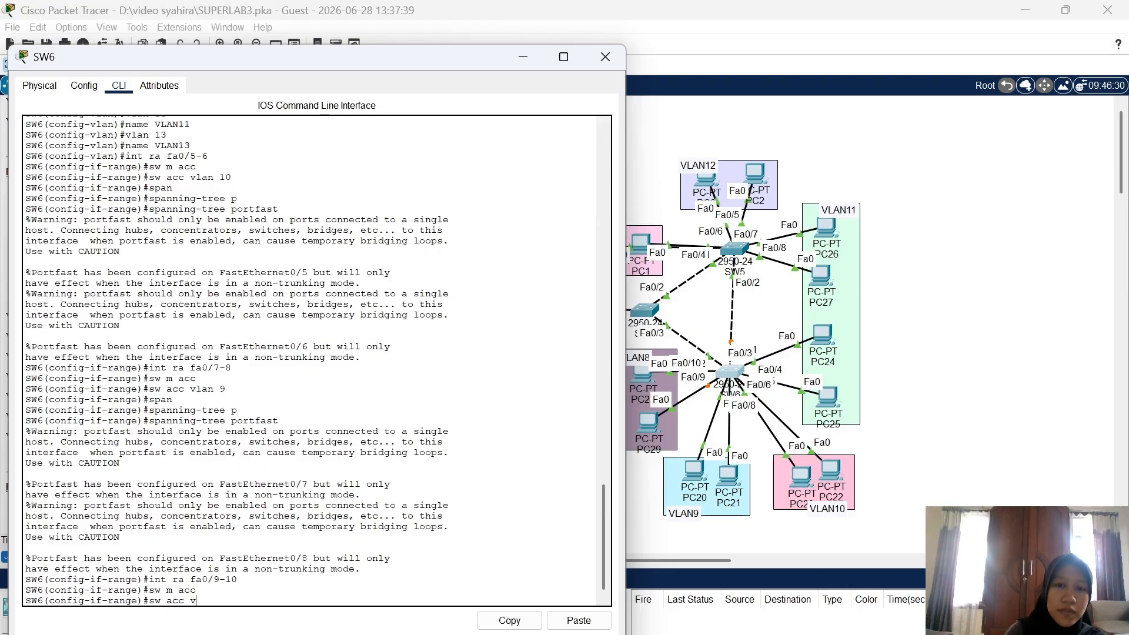
pyautogui.write('lan 8')
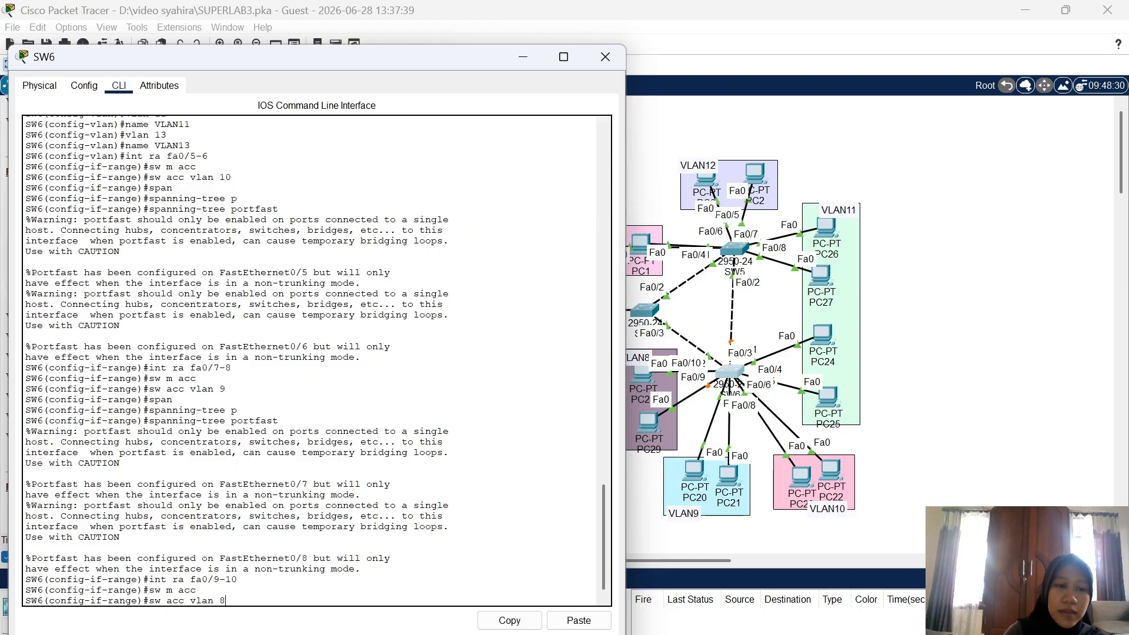
pyautogui.press('Return')
pyautogui.write('span')
pyautogui.press('Tab')
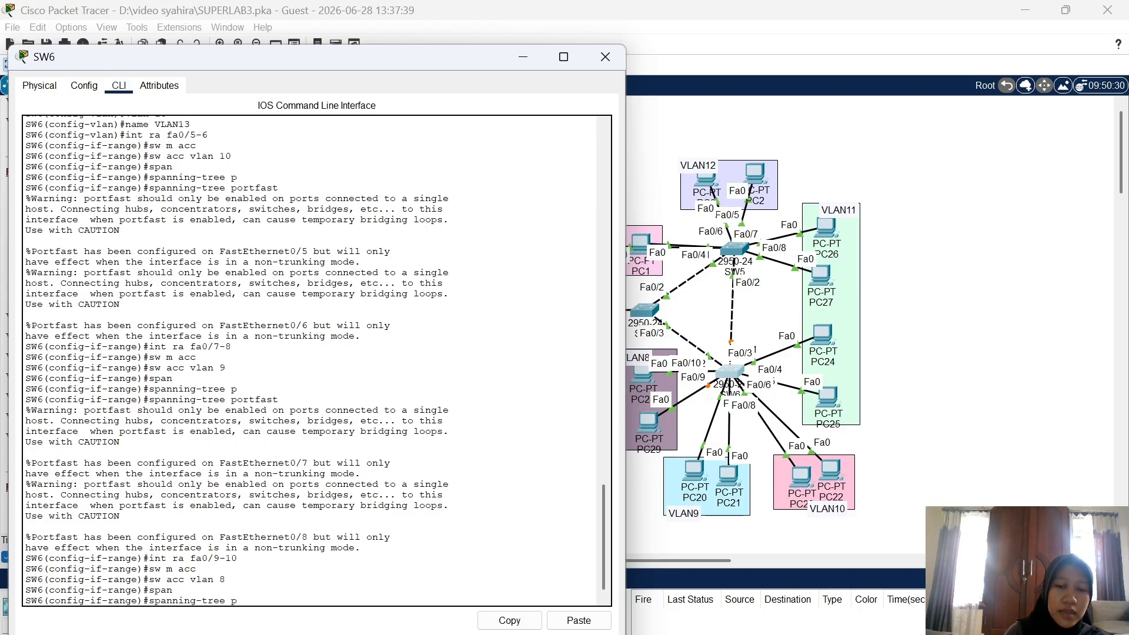
pyautogui.write('p')
pyautogui.press('Tab')
pyautogui.press('Return')
pyautogui.press('Return')
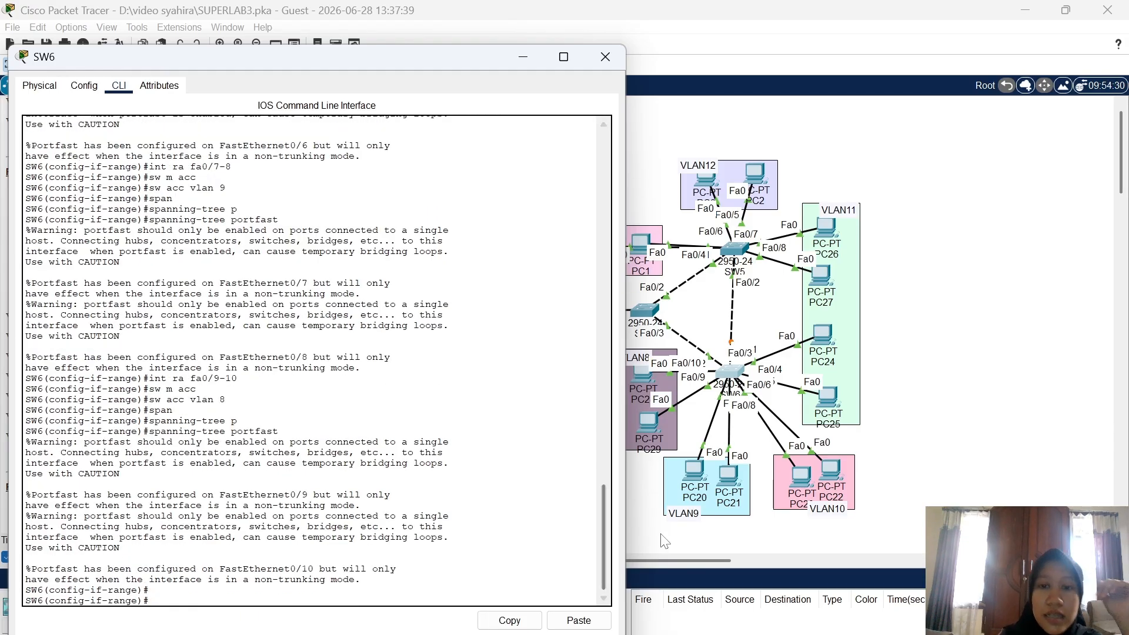
# Nudge switch SW6 and PC25 upward in the topology, then bring SW6's CLI back
pyautogui.click(686, 547)
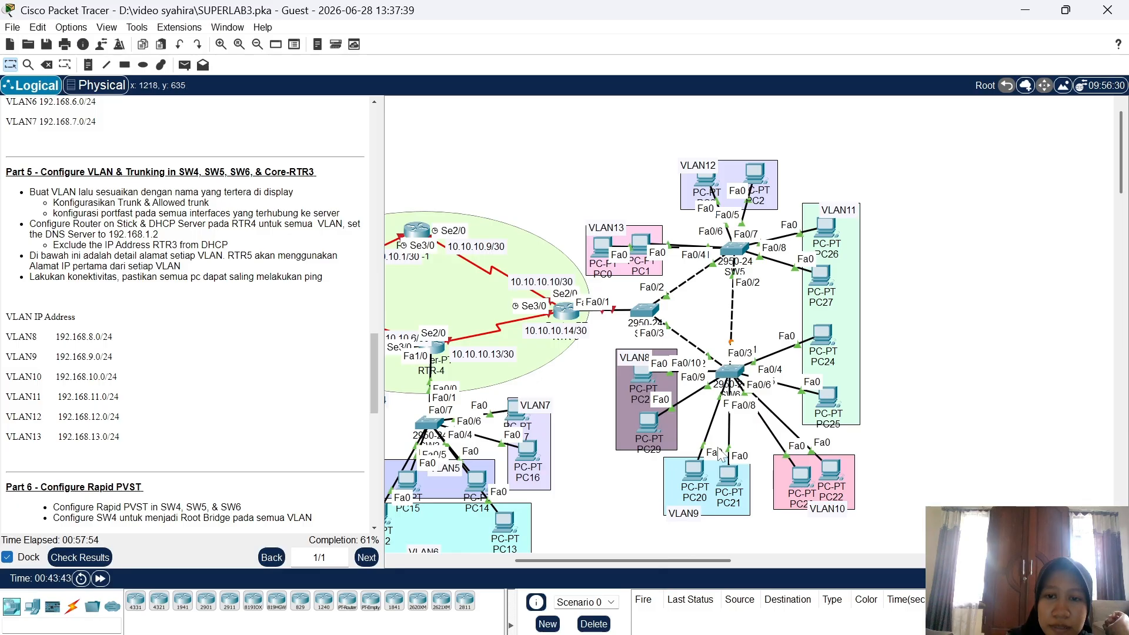
pyautogui.moveTo(732, 372)
pyautogui.mouseDown()
pyautogui.moveTo(742, 348)
pyautogui.moveTo(740, 389)
pyautogui.mouseUp()
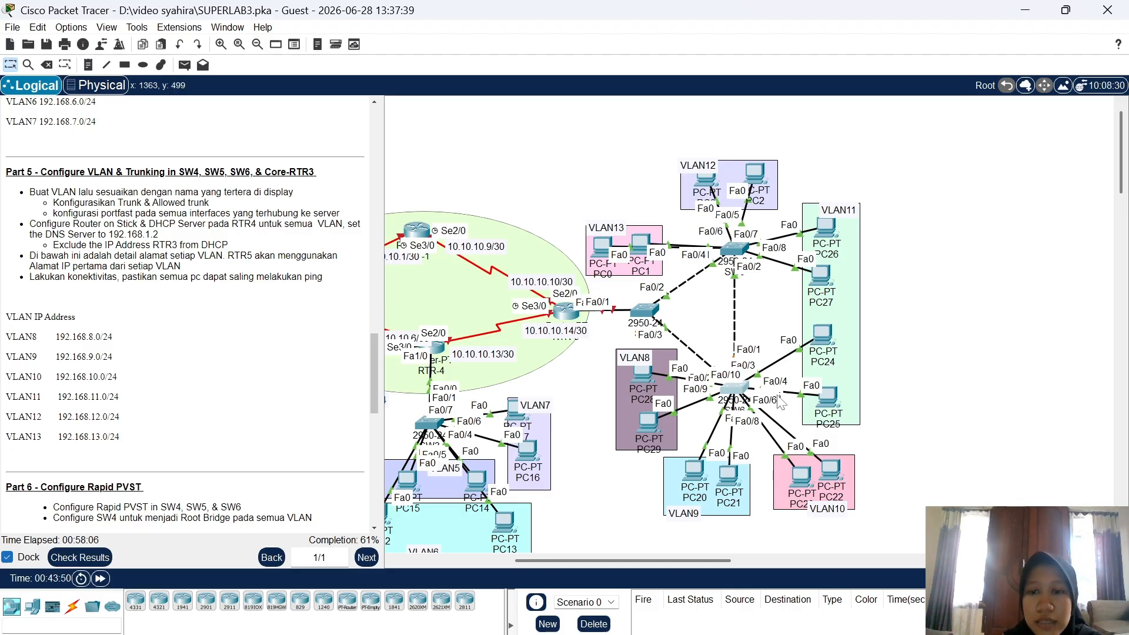
pyautogui.moveTo(736, 391)
pyautogui.mouseDown()
pyautogui.moveTo(750, 387)
pyautogui.moveTo(736, 386)
pyautogui.mouseUp()
pyautogui.moveTo(834, 401); pyautogui.dragTo(833, 388)
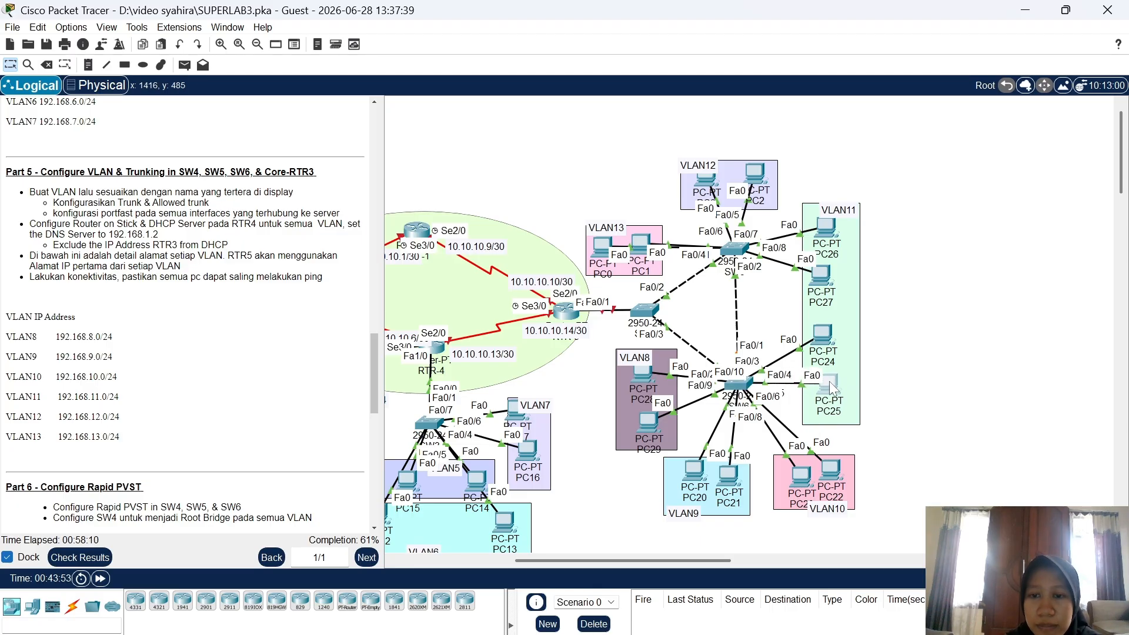
pyautogui.click(739, 388)
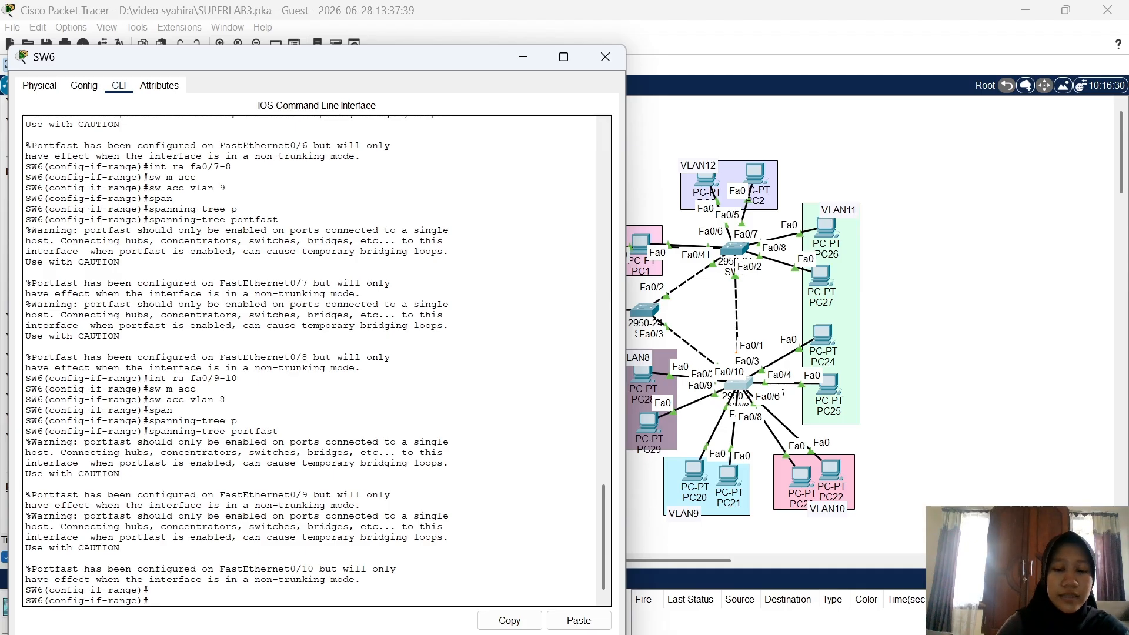
# Make SW6 ports Fa0/3-4 VLAN 11 access ports with PortFast
pyautogui.write('int ra fa')
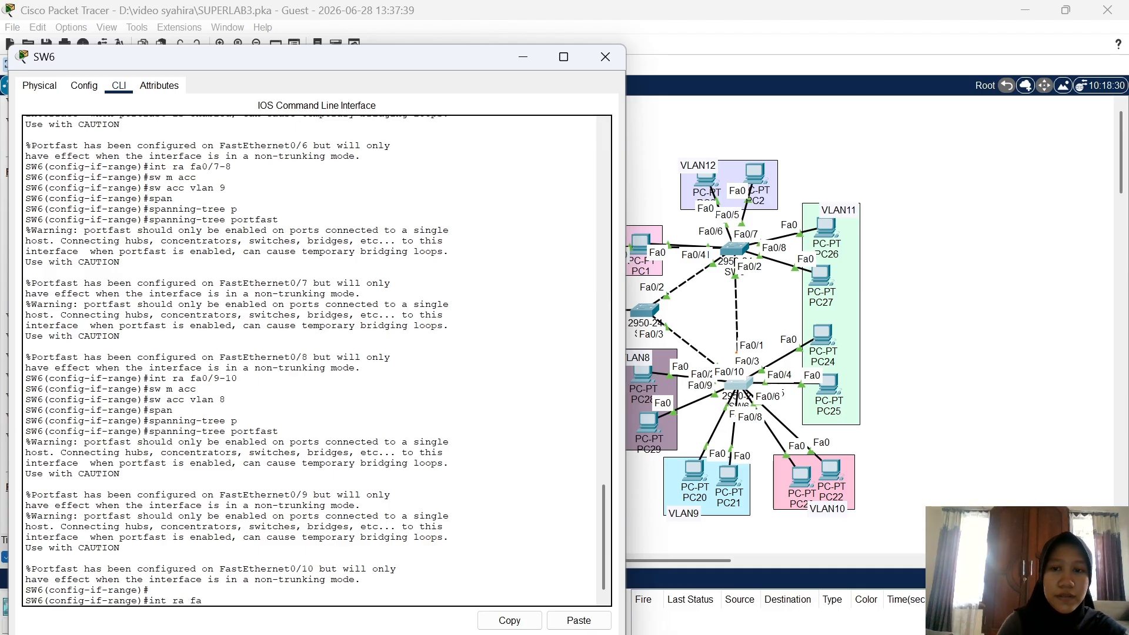
pyautogui.write('0/3-4')
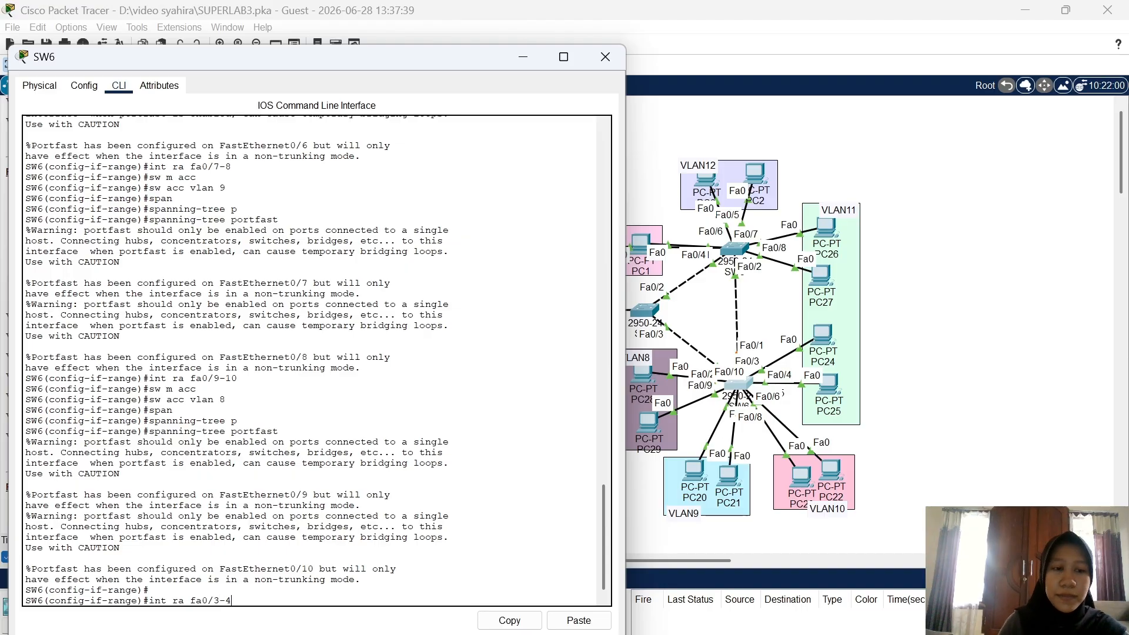
pyautogui.press('Return')
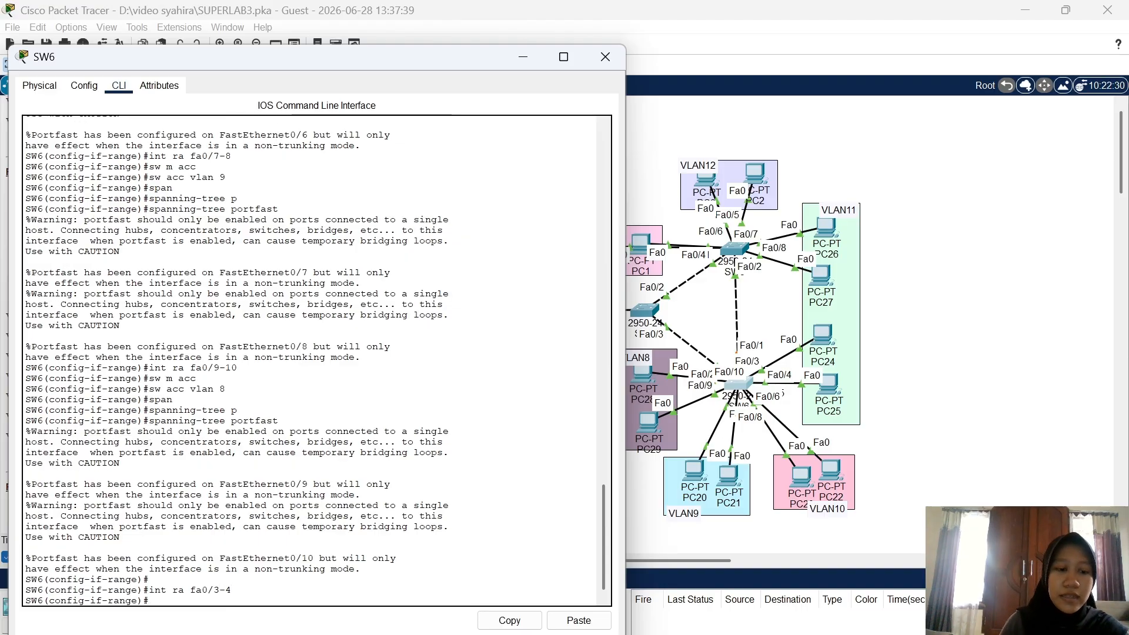
pyautogui.write('sw m acc')
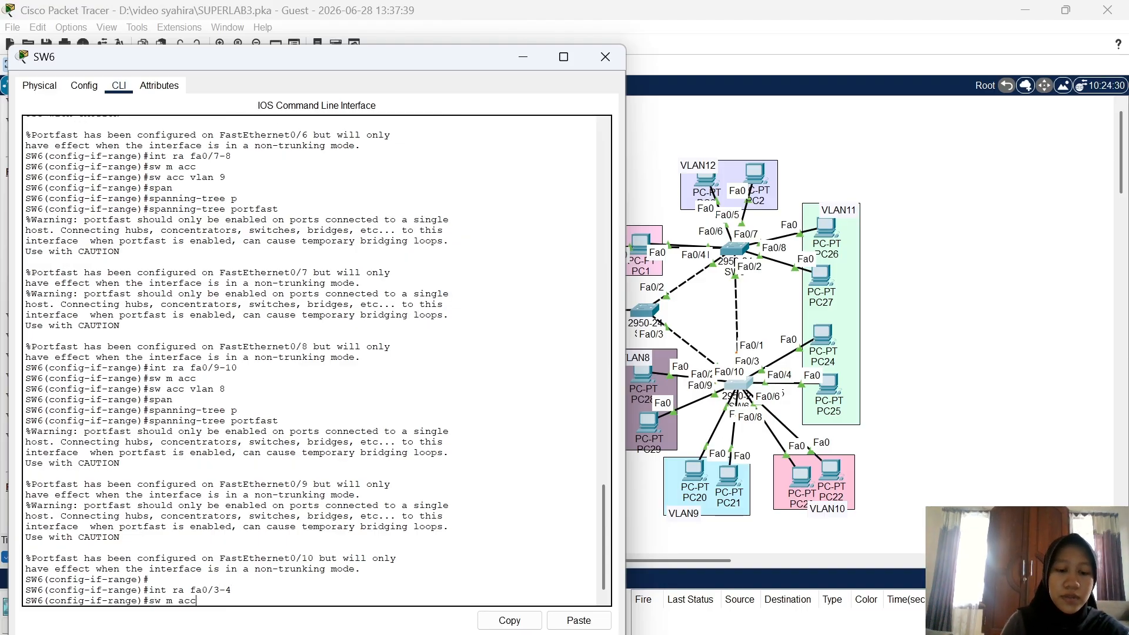
pyautogui.press('Return')
pyautogui.write('sw a')
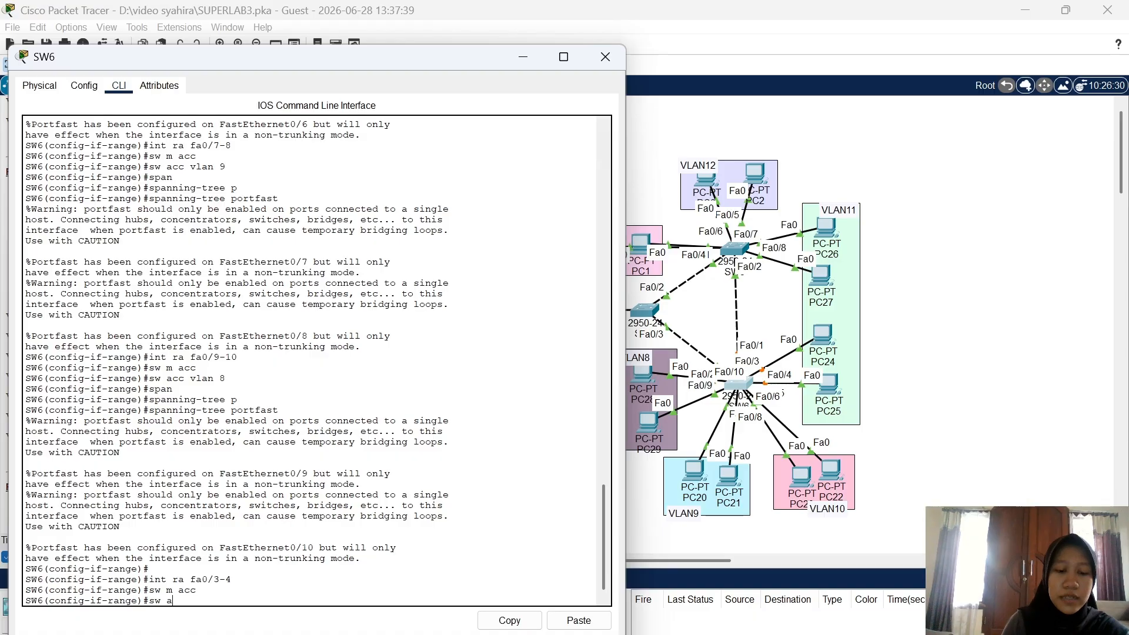
pyautogui.write('cc vlan 11')
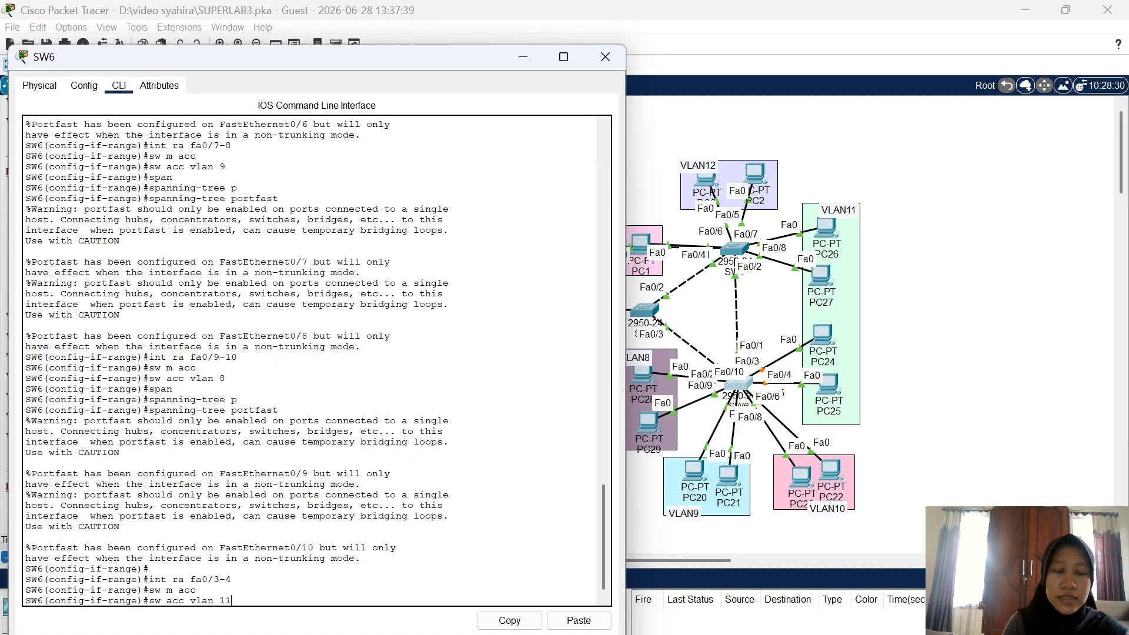
pyautogui.press('Return')
pyautogui.write('span')
pyautogui.press('Tab')
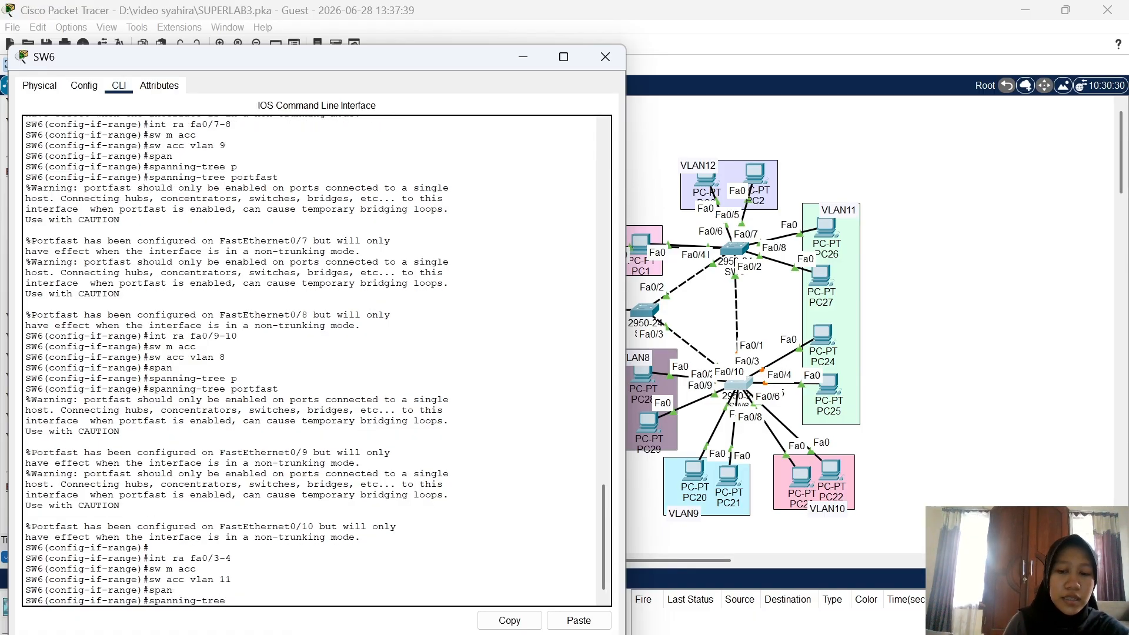
pyautogui.write('p')
pyautogui.press('Tab')
pyautogui.press('Return')
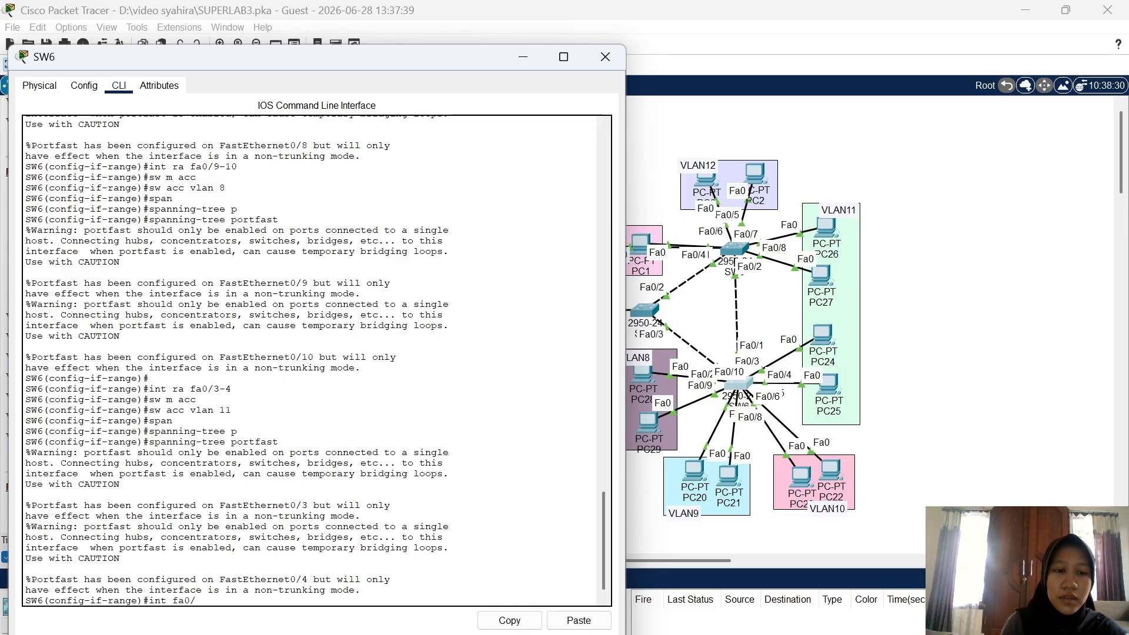
# Make SW6 ports Fa0/1-2 trunks allowing VLANs 8-13
pyautogui.write('int ra fa0')
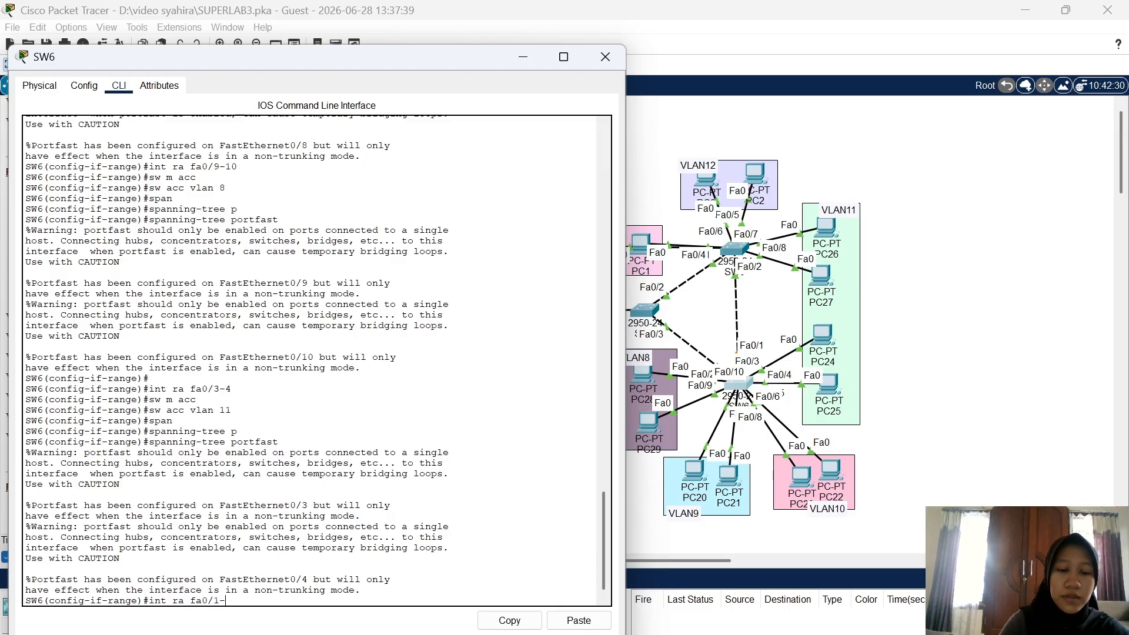
pyautogui.write('/1-2')
pyautogui.press('Return')
pyautogui.write('sw ')
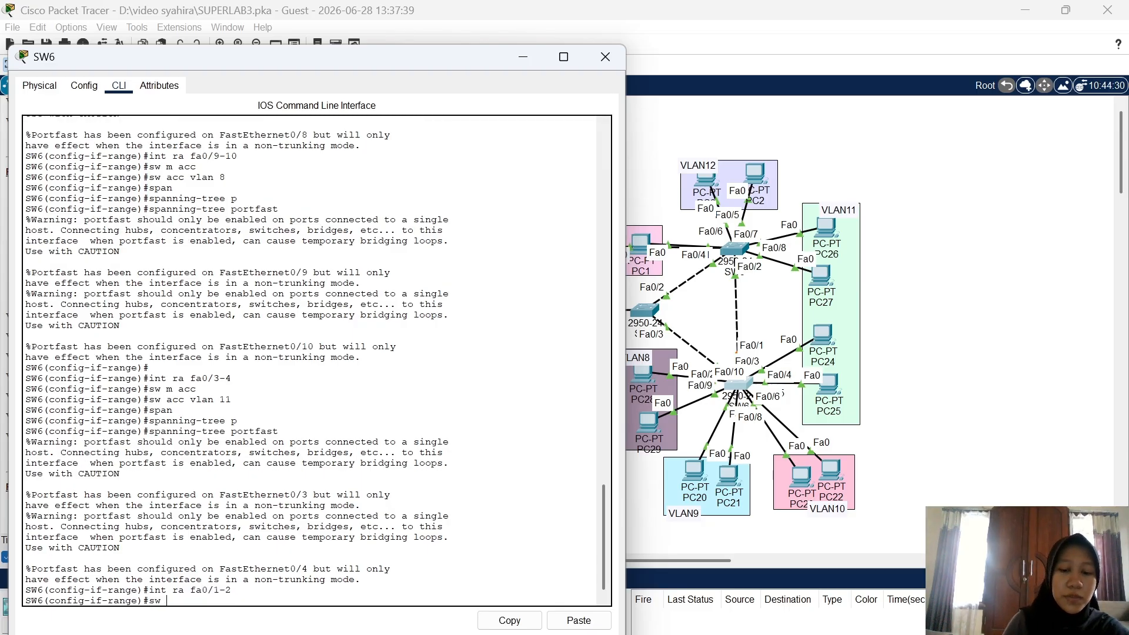
pyautogui.write('m trun')
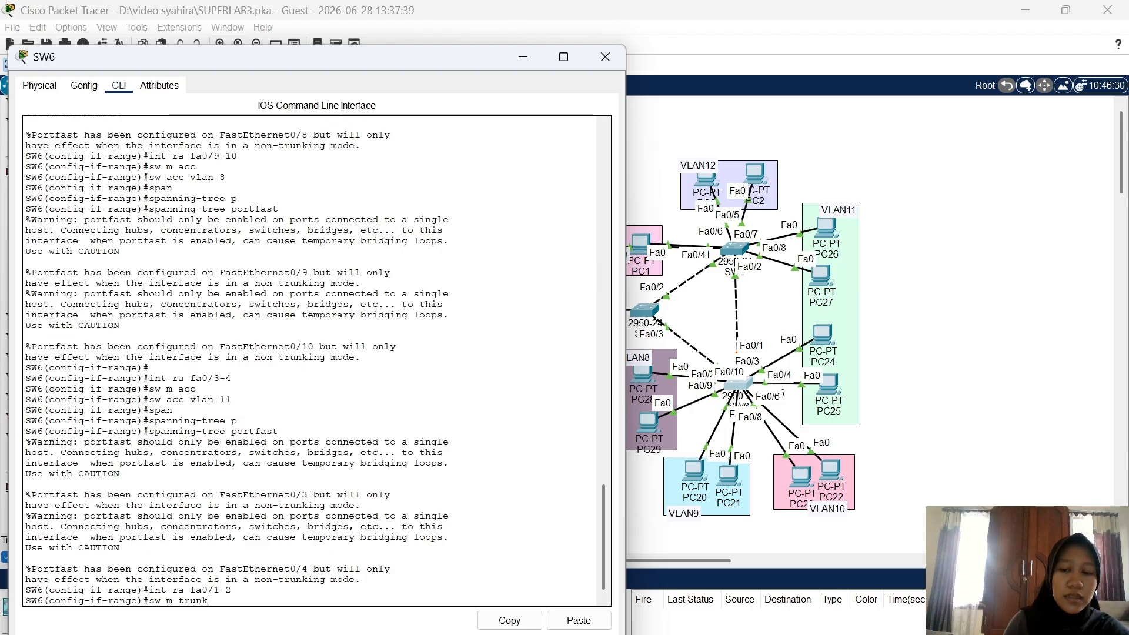
pyautogui.write('k')
pyautogui.press('Return')
pyautogui.write('sw tr')
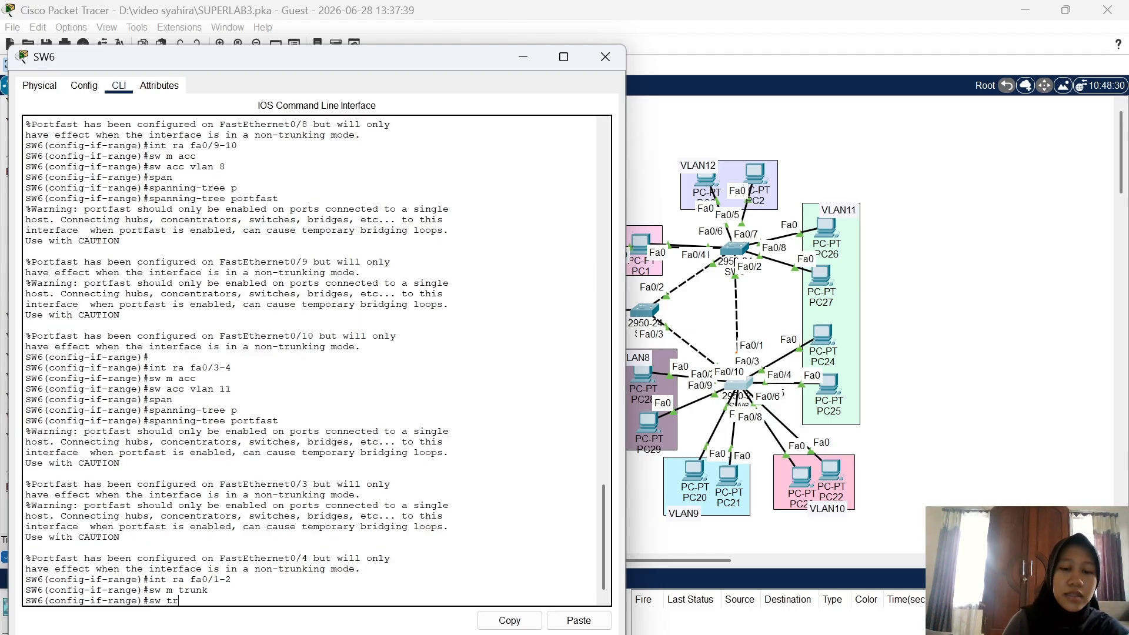
pyautogui.write('unk all vlan 8')
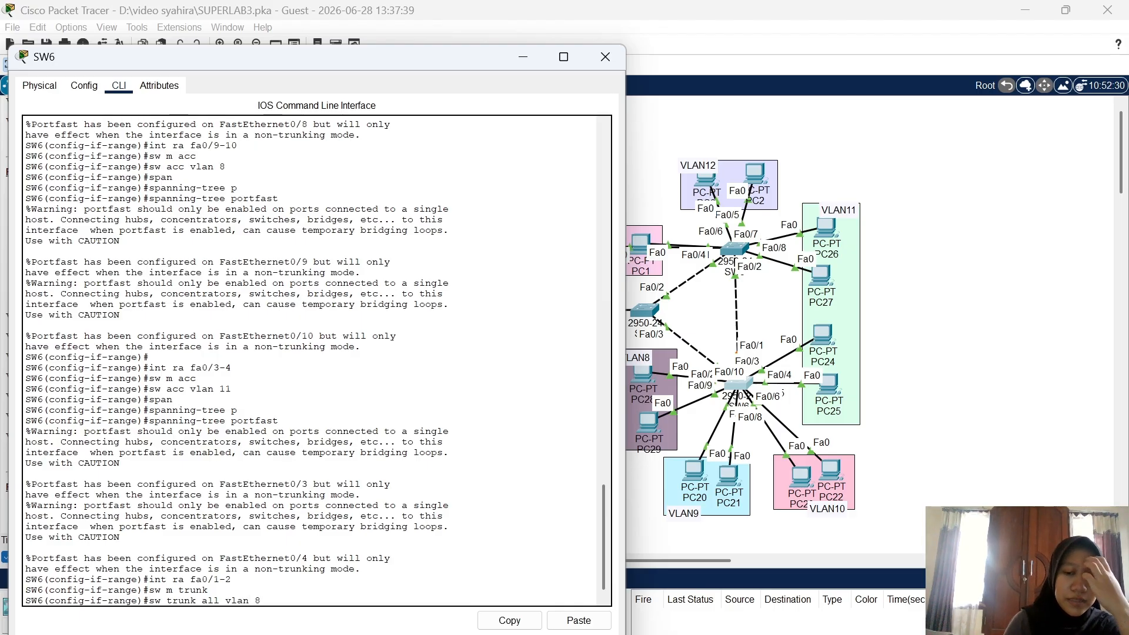
pyautogui.write('-13')
pyautogui.press('Return')
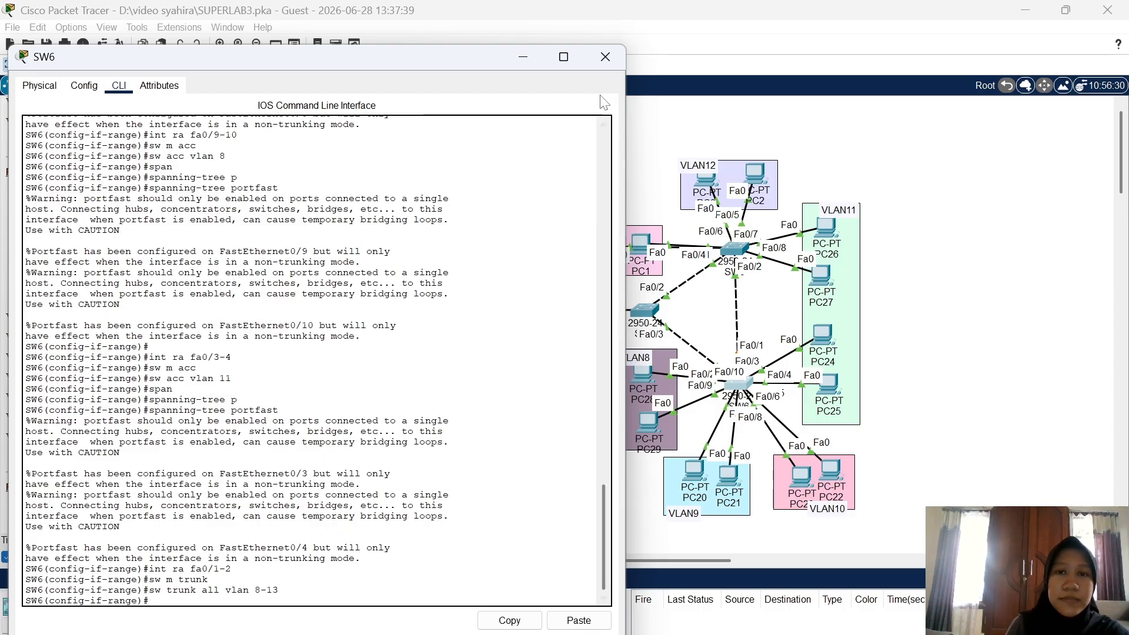
# Close the SW6 window and fast-forward the simulation time twice
pyautogui.click(606, 57)
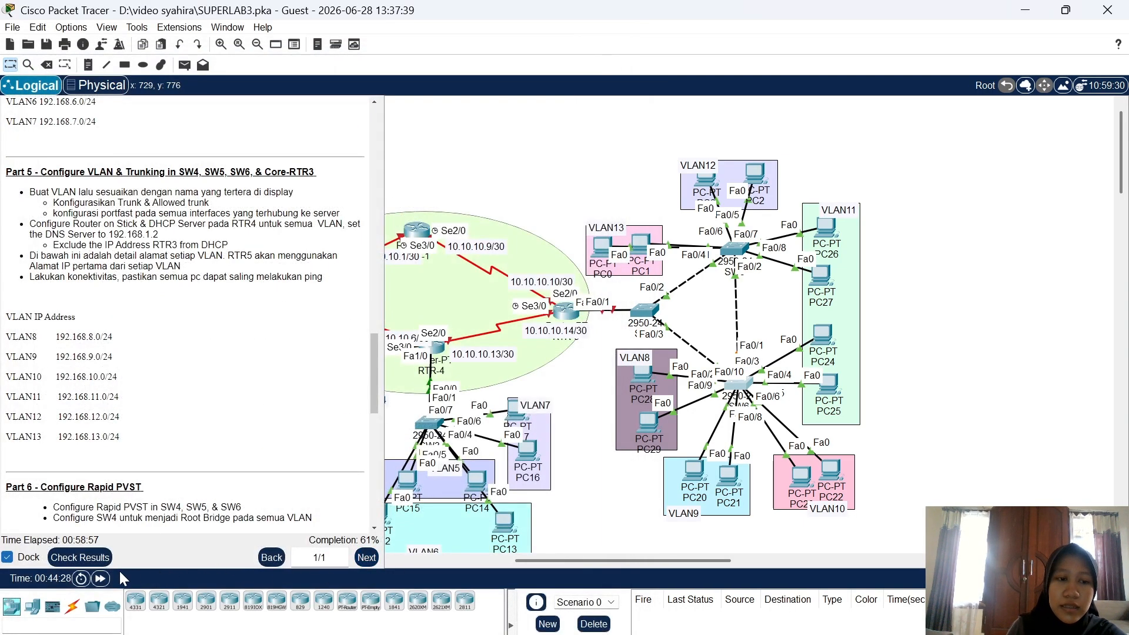
pyautogui.click(100, 579)
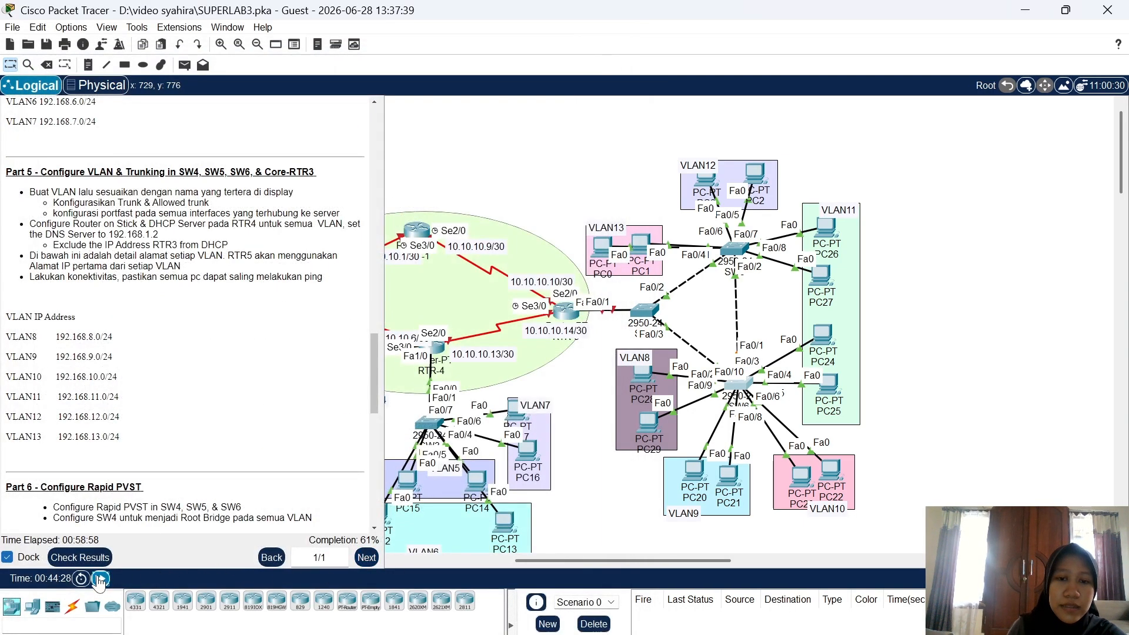
pyautogui.click(100, 579)
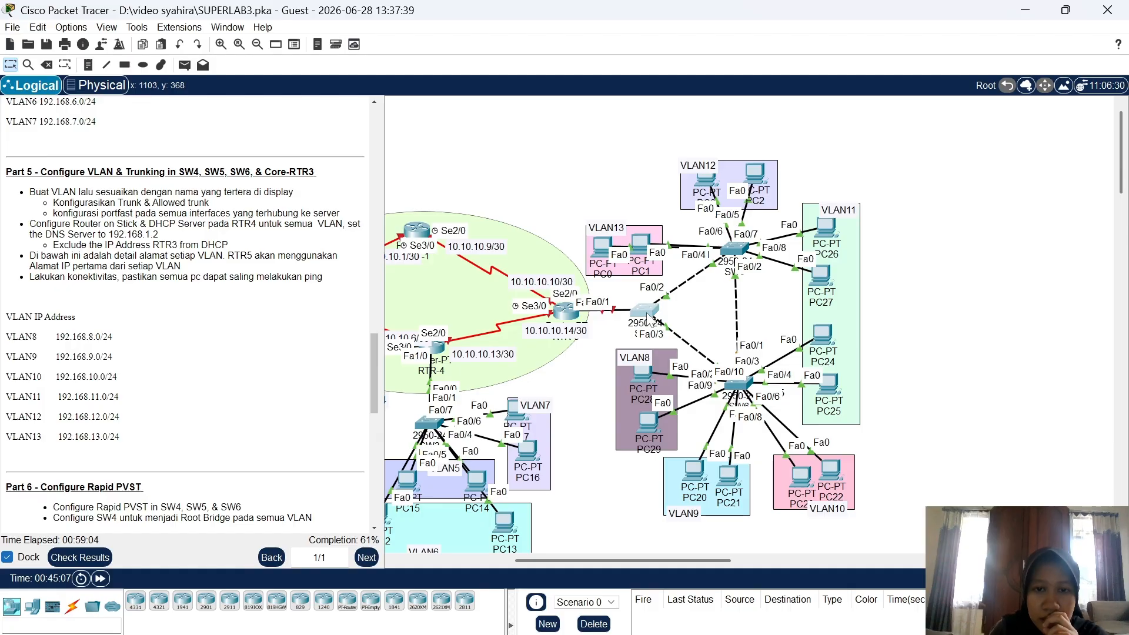
# Shift the middle 2950-24 switch right and open RTR-3's CLI, moving its window left
pyautogui.moveTo(646, 315); pyautogui.dragTo(663, 315)
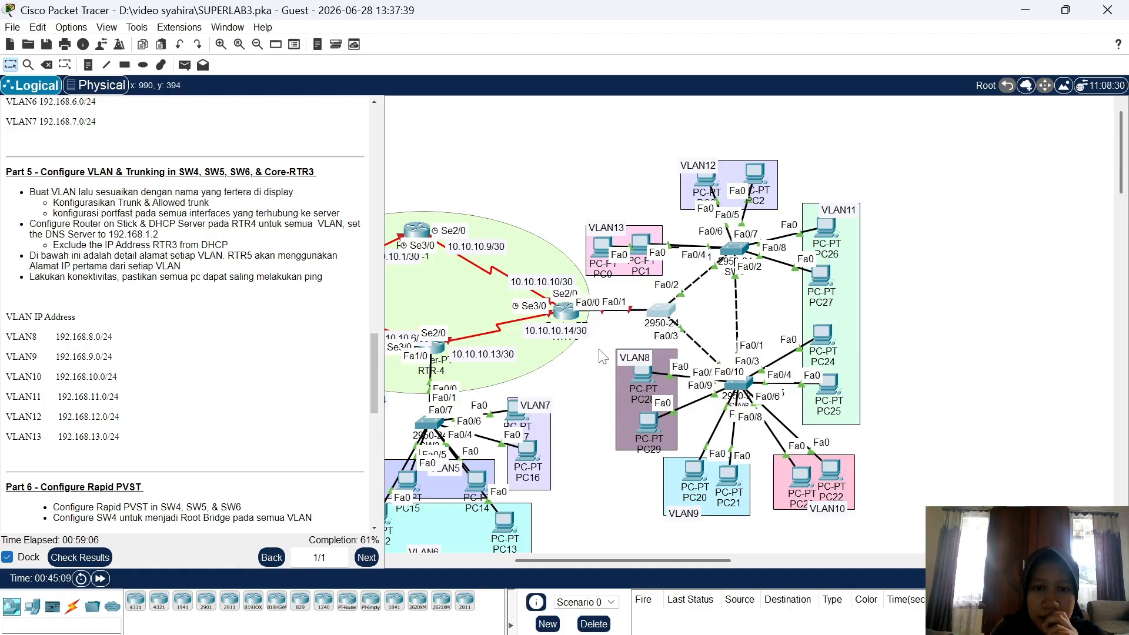
pyautogui.click(565, 312)
pyautogui.moveTo(675, 59); pyautogui.dragTo(322, 60)
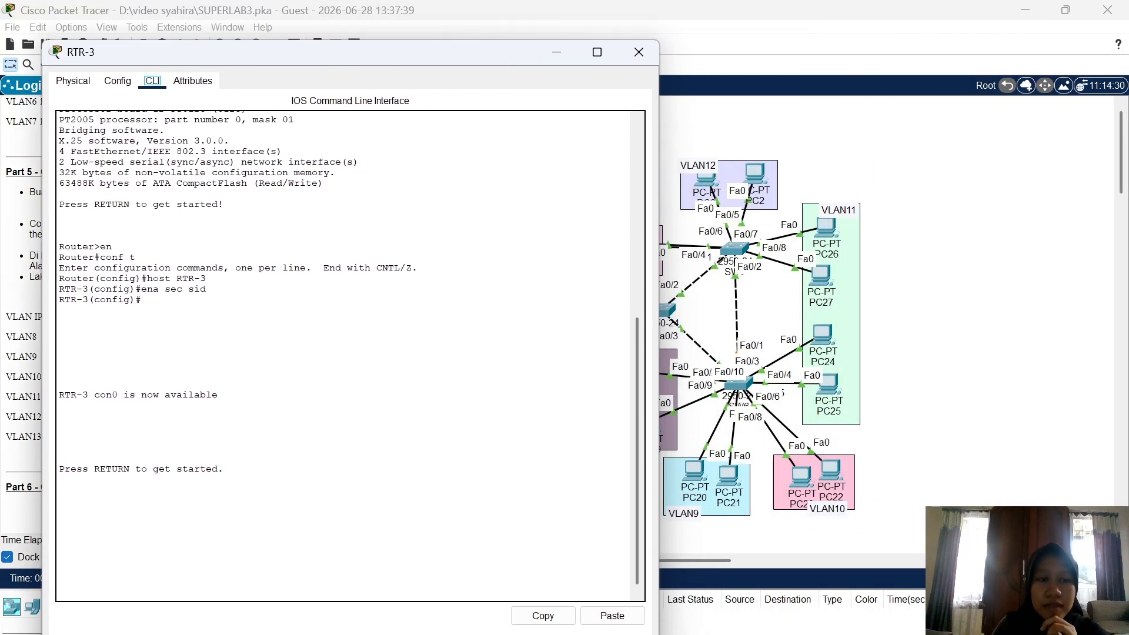
# Enter privileged mode on RTR-3 with the enable password and go to global configuration
pyautogui.press('Return')
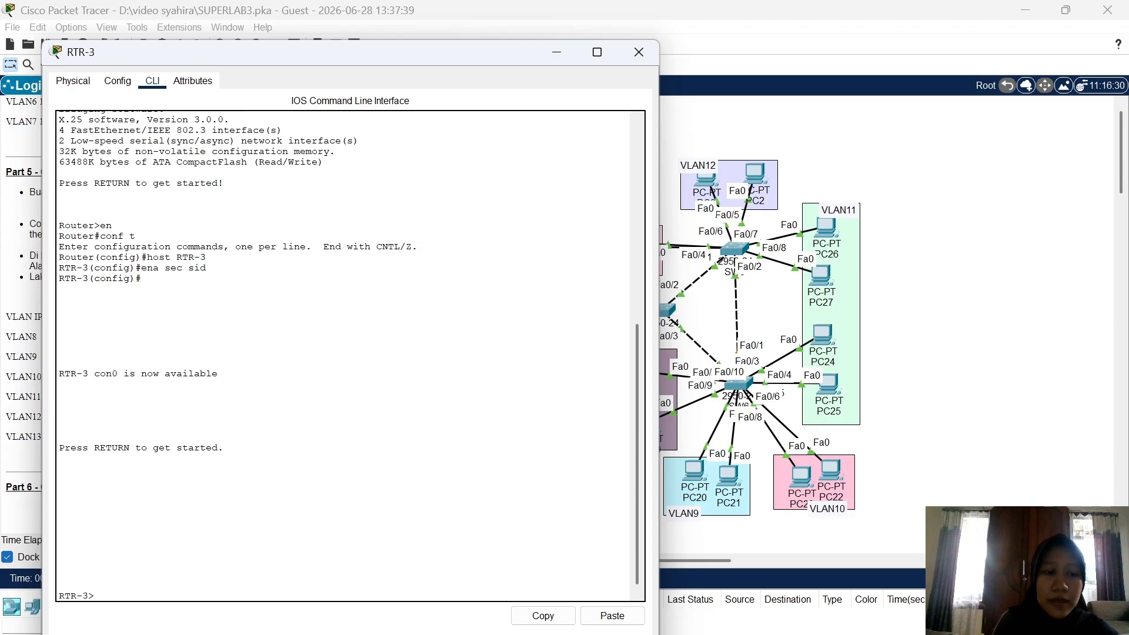
pyautogui.write('en')
pyautogui.press('Return')
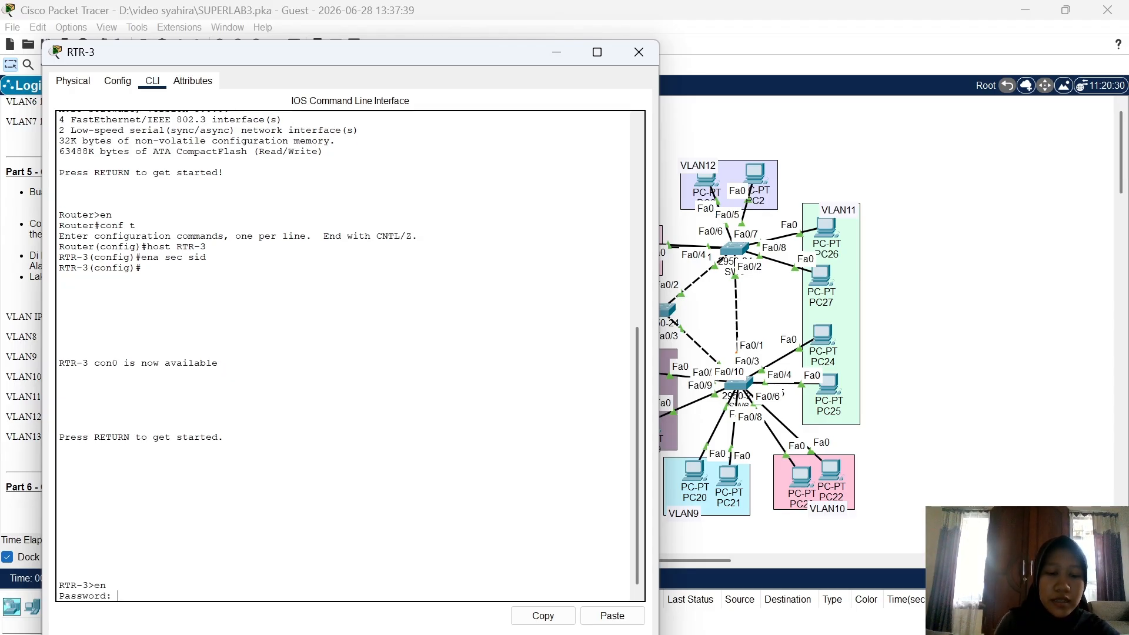
pyautogui.write('sid')
pyautogui.press('Return')
pyautogui.write('conf')
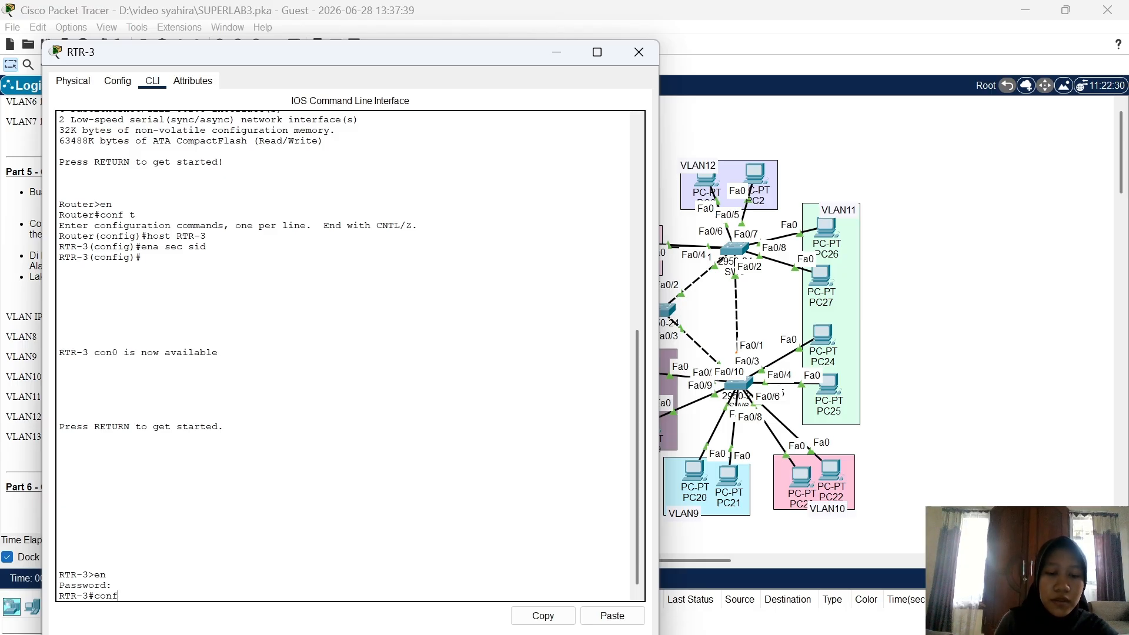
pyautogui.write(' t')
pyautogui.press('Return')
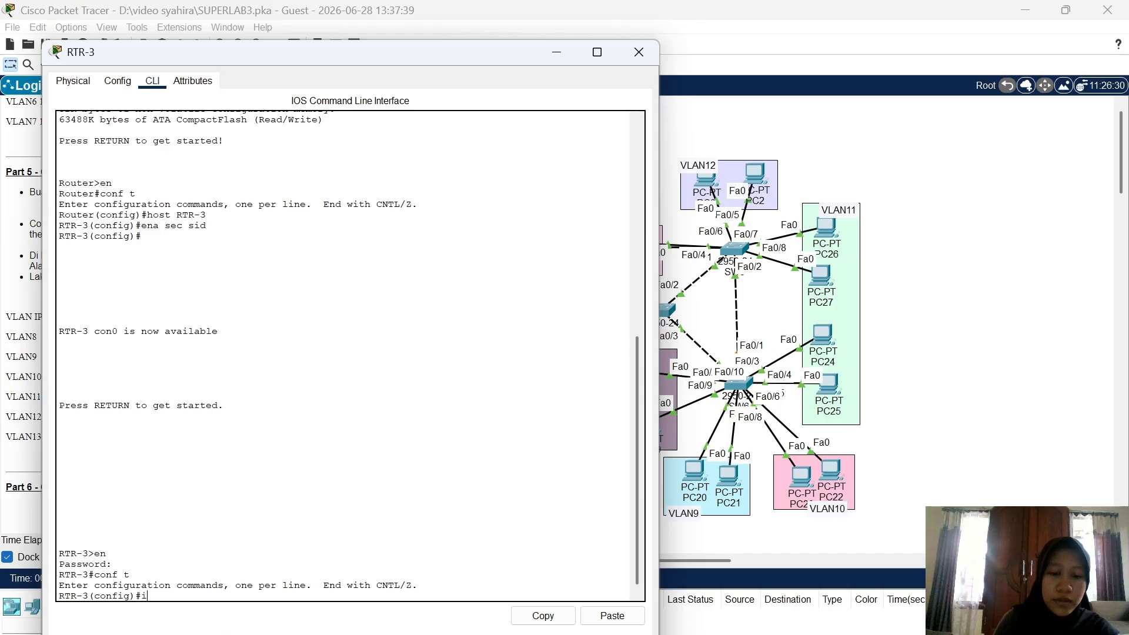
# Enable FastEthernet0/0 with no shutdown and start subinterface Fa0/0.8
pyautogui.write('int fa0')
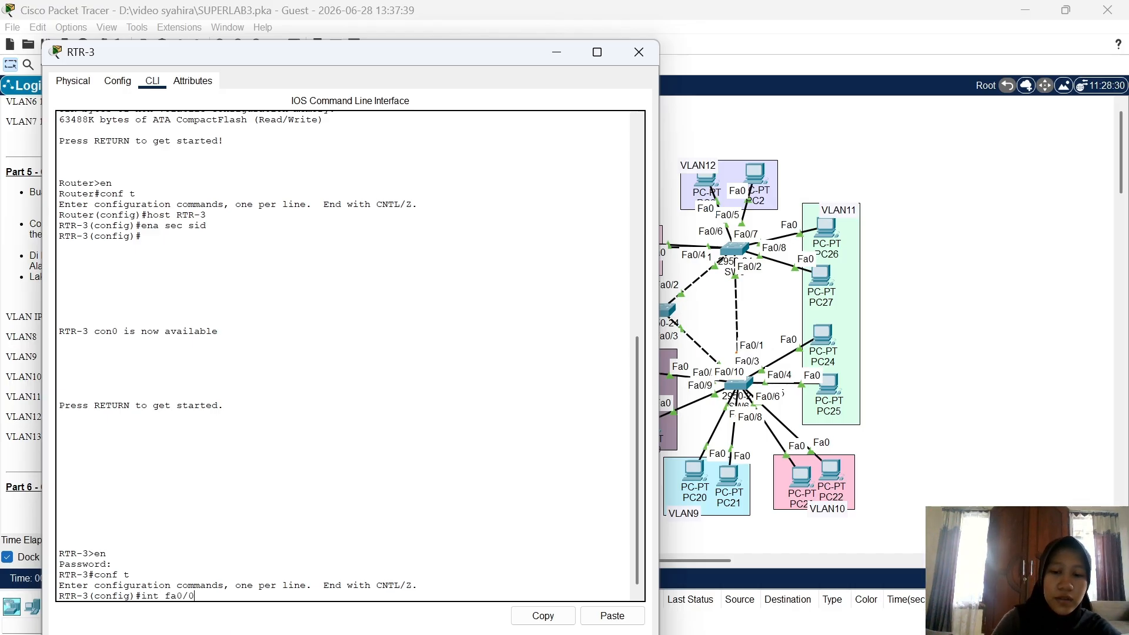
pyautogui.write('/0')
pyautogui.press('Return')
pyautogui.write('no shu')
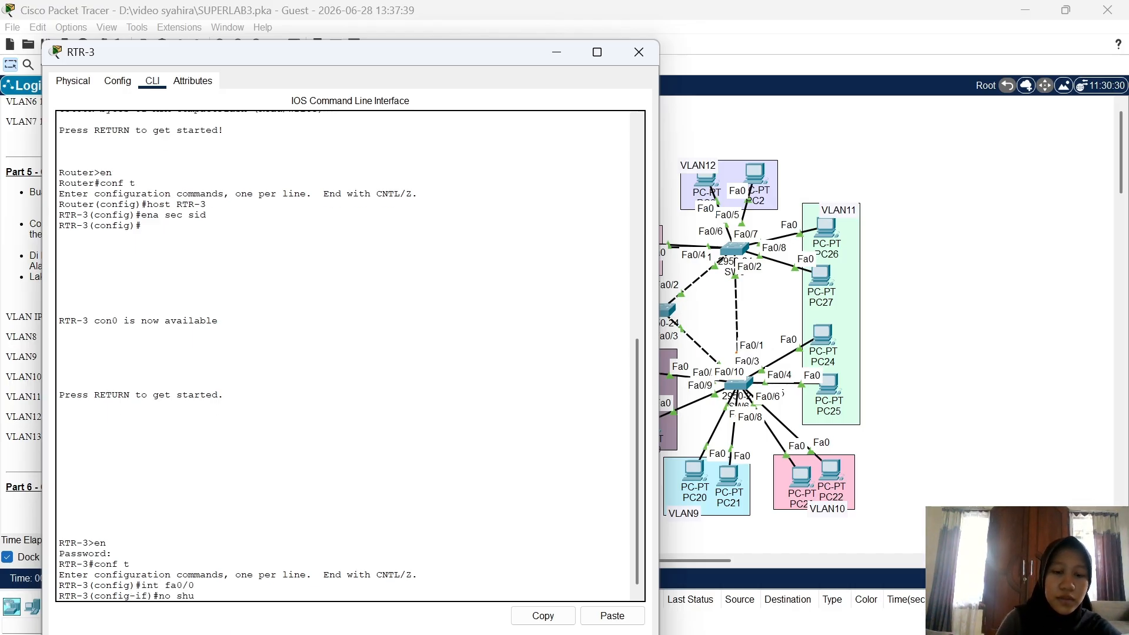
pyautogui.press('Return')
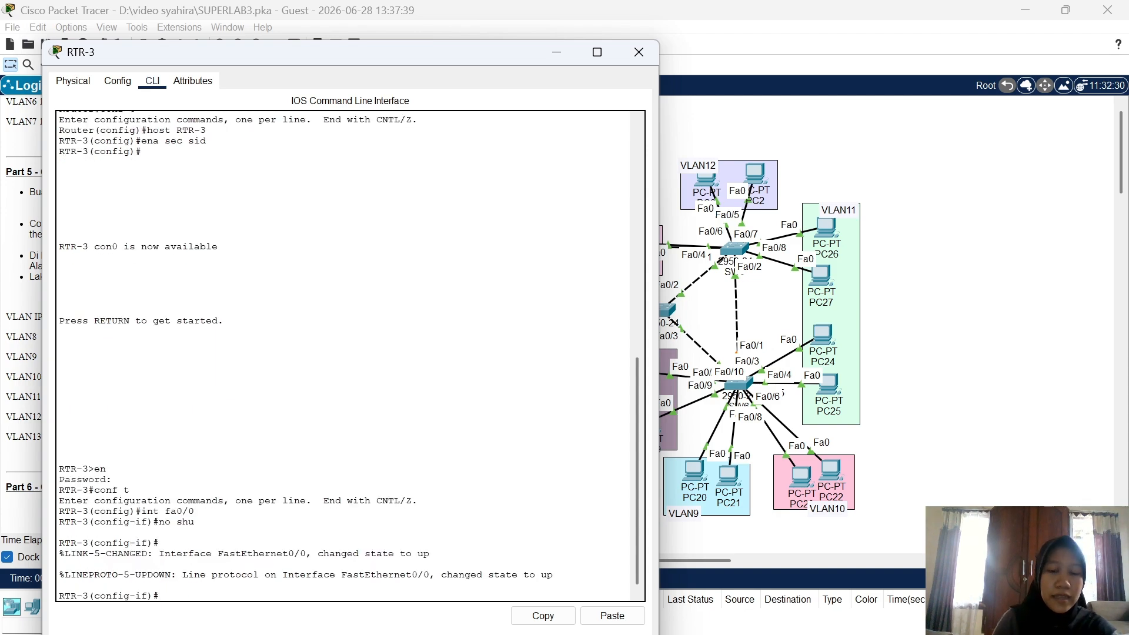
pyautogui.write('int fa0/0')
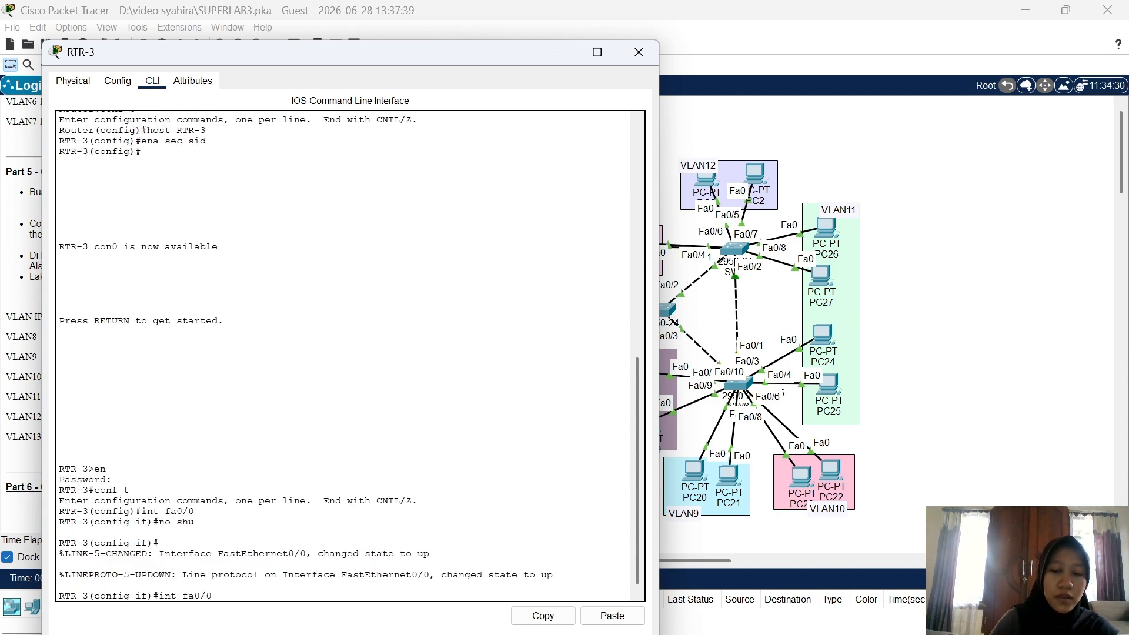
pyautogui.write('.8')
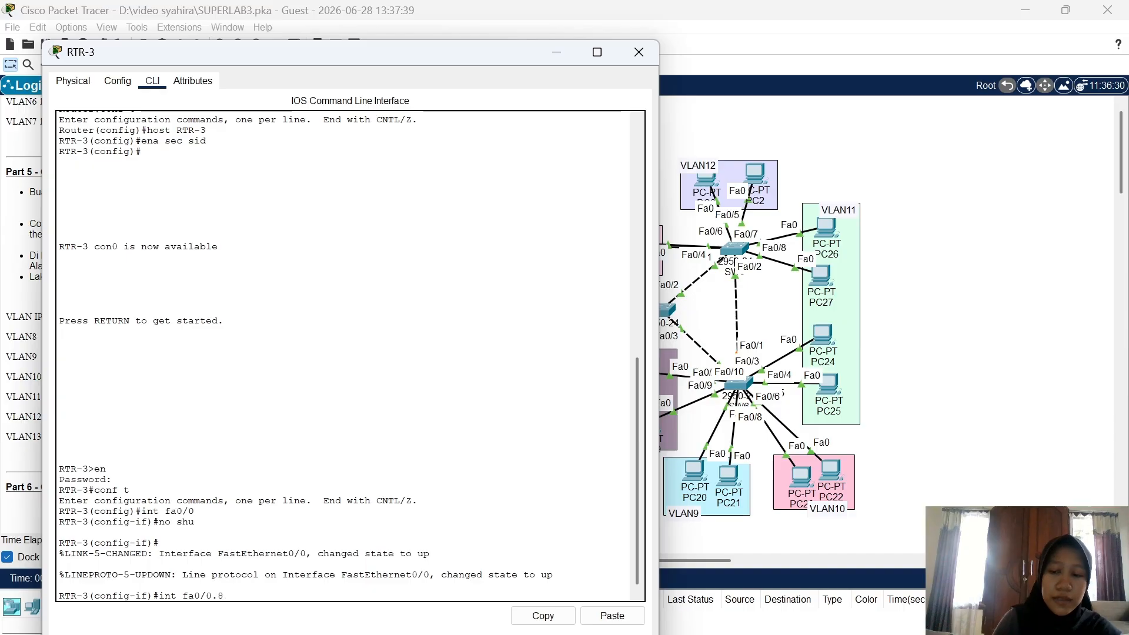
# Set up subinterface Fa0/0.8 with dot1Q VLAN 8 and address 192.168.8.1/24
pyautogui.press('Return')
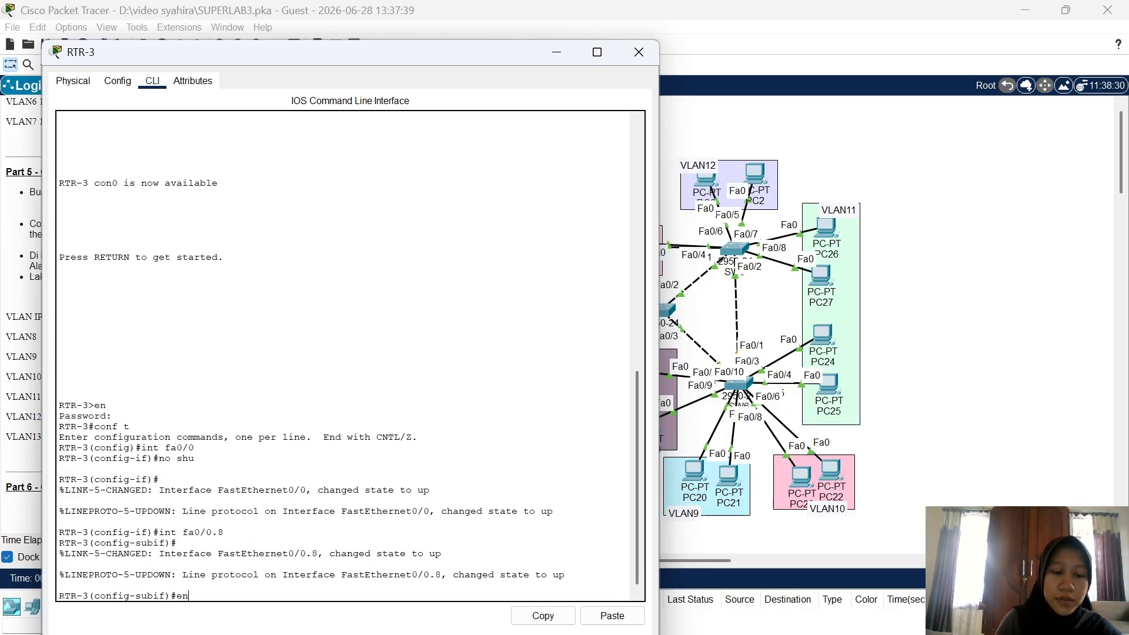
pyautogui.write('en do 8')
pyautogui.press('Return')
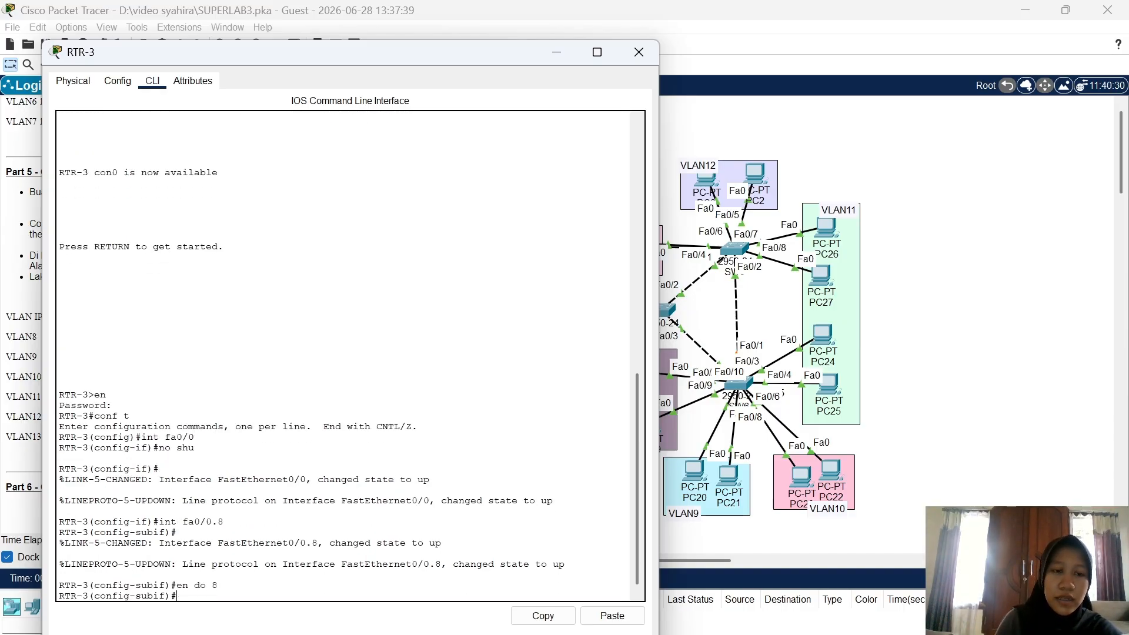
pyautogui.write('ip add 192')
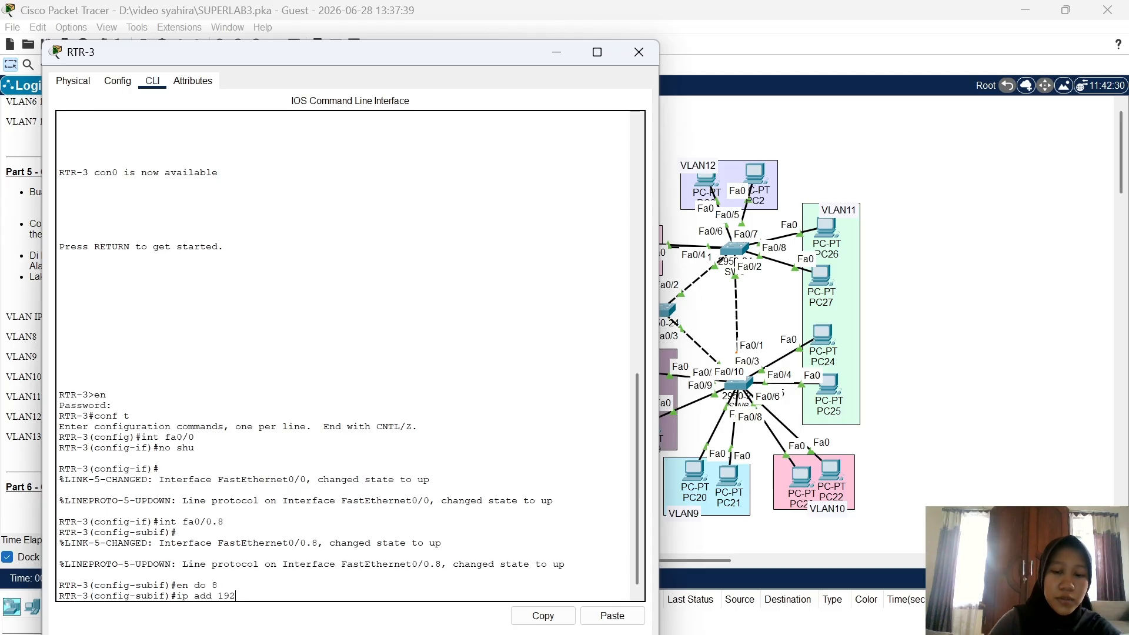
pyautogui.write('.1')
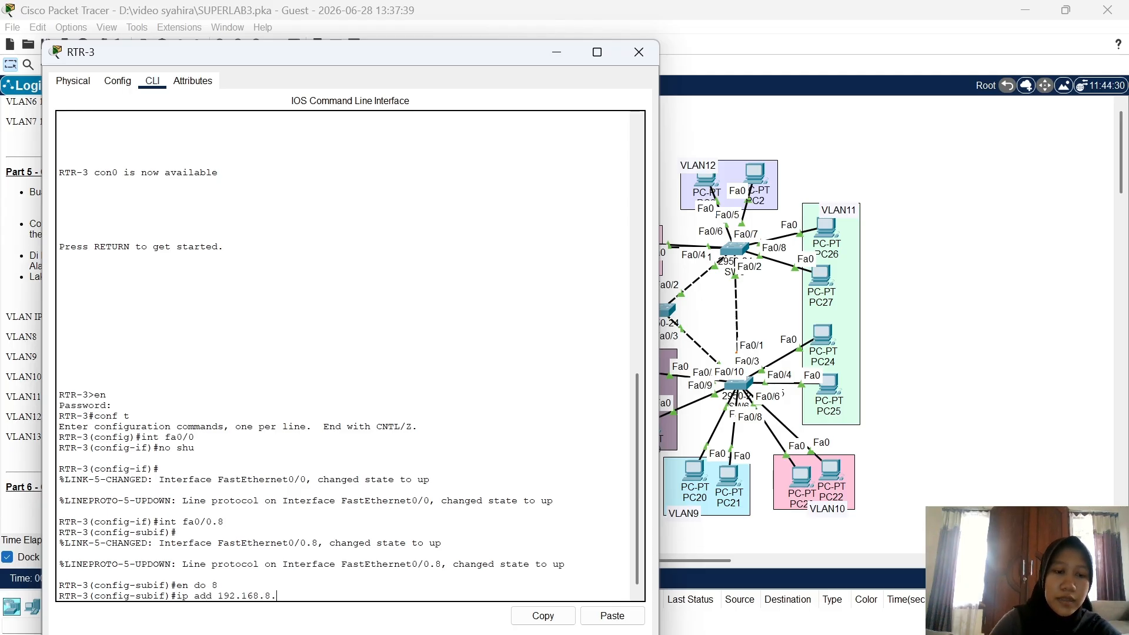
pyautogui.write('68.8.1')
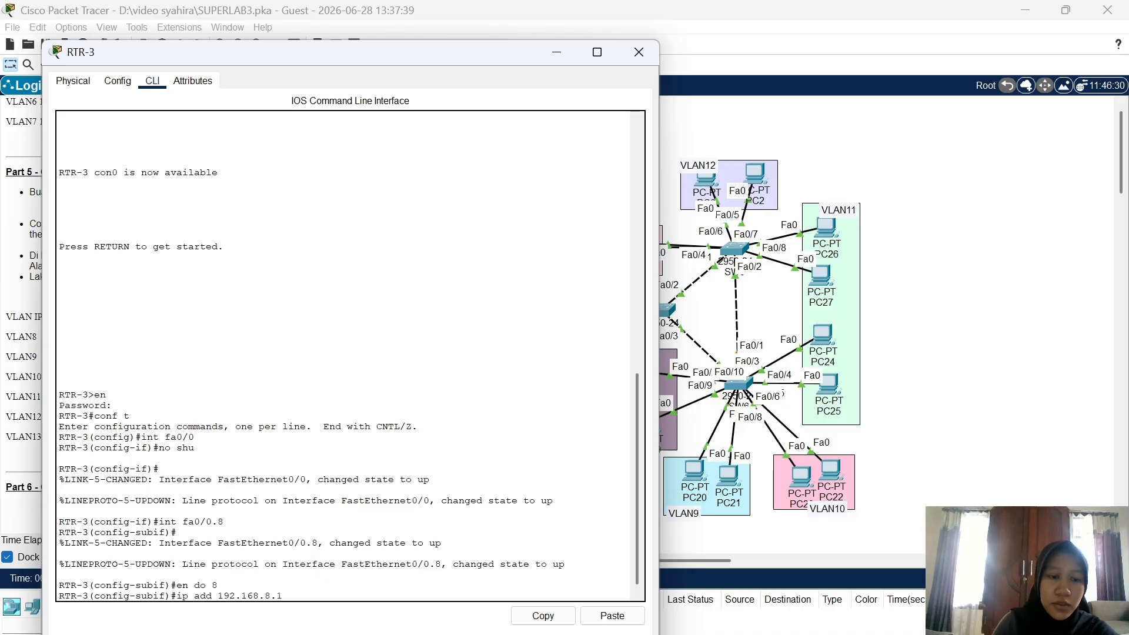
pyautogui.write(' 255.255.2')
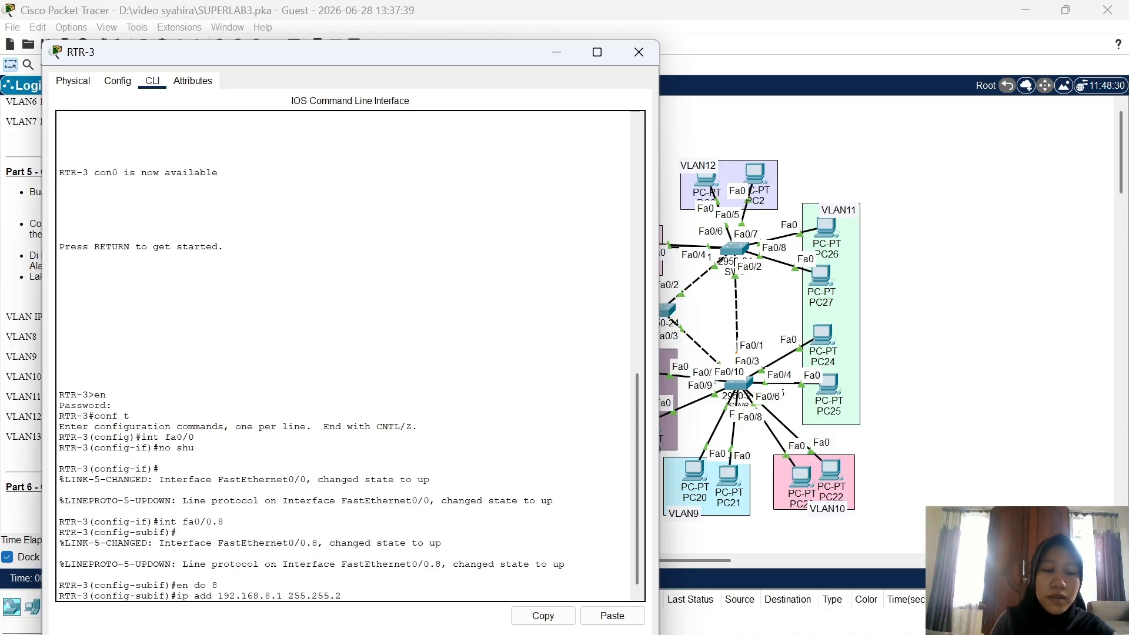
pyautogui.write('55.0')
pyautogui.press('Return')
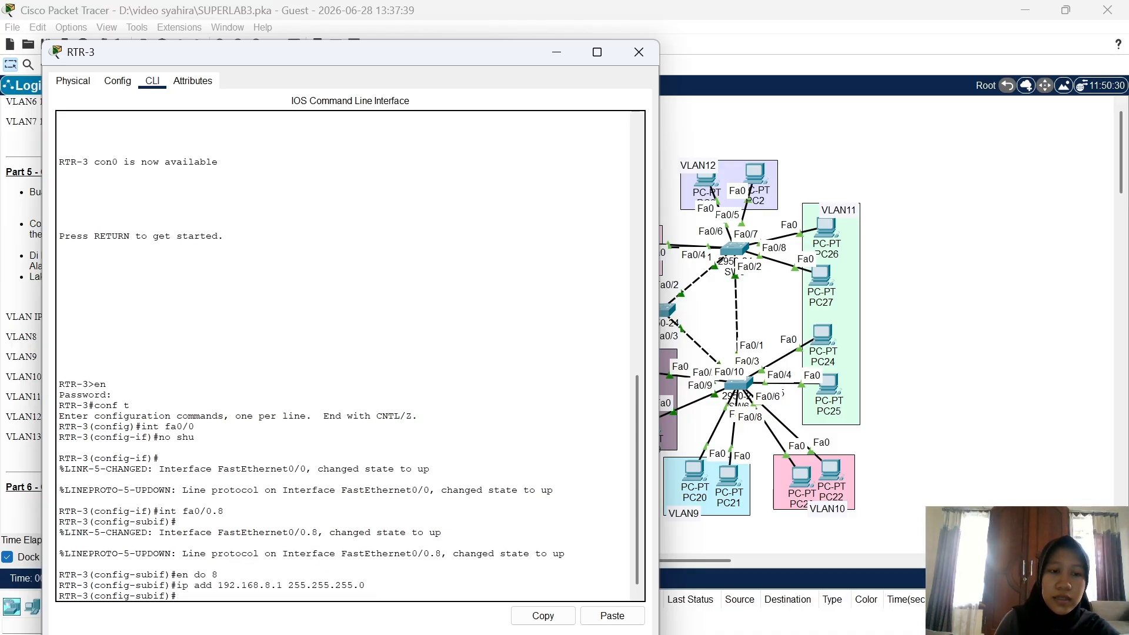
pyautogui.write('ex')
pyautogui.press('Return')
# Set up subinterface Fa0/0.9 with dot1Q VLAN 9 and address 192.168.9.1/24
pyautogui.write('in')
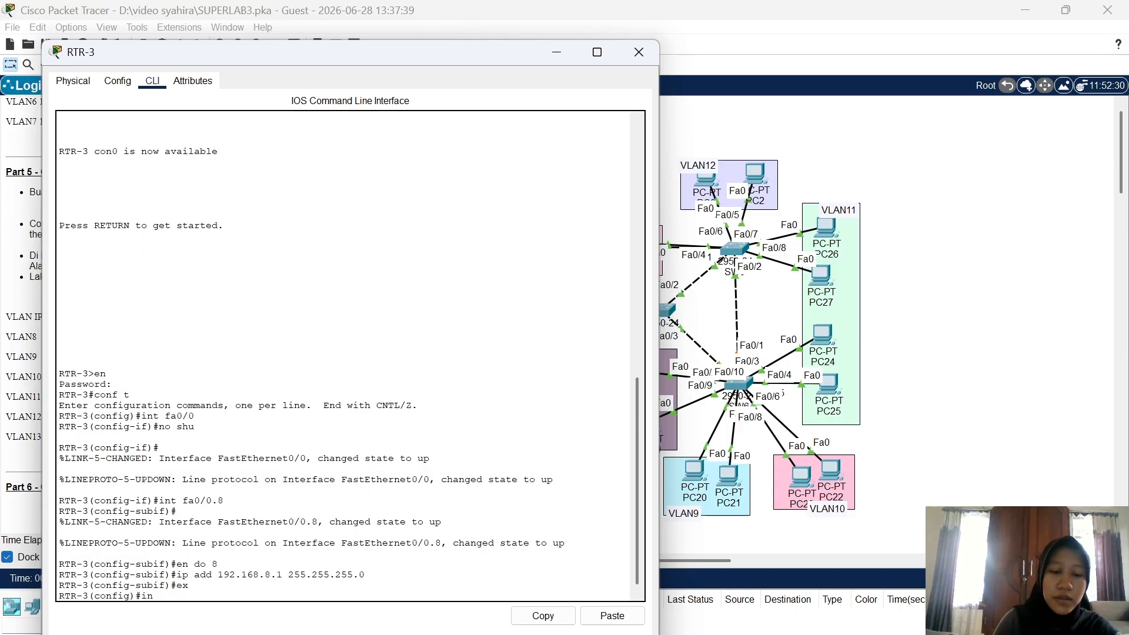
pyautogui.write('t fa0/0.9')
pyautogui.press('Return')
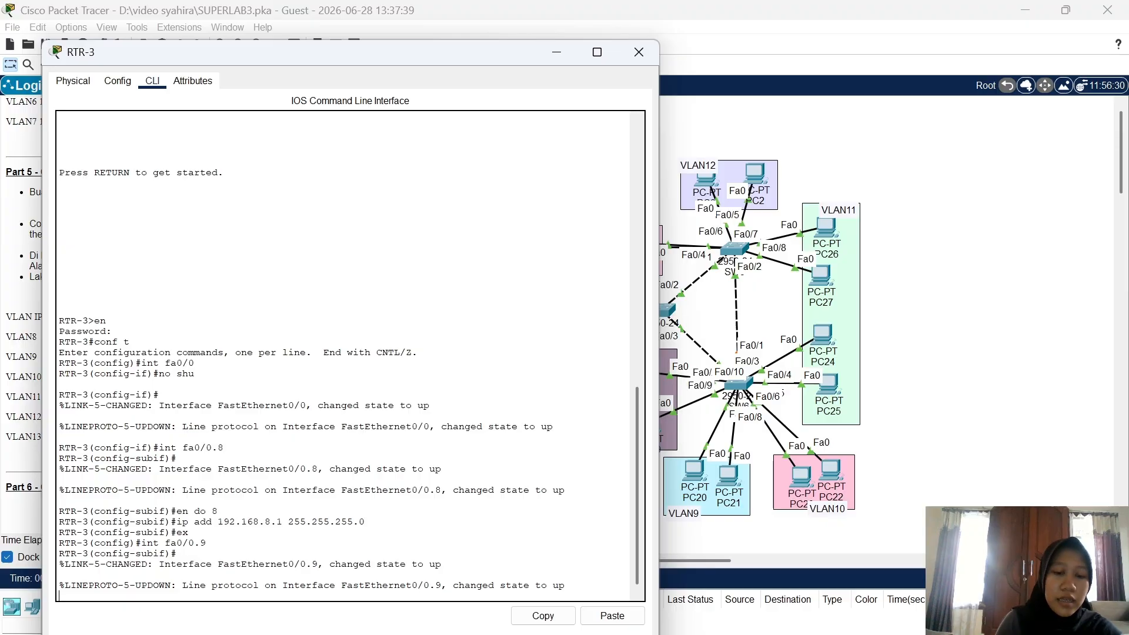
pyautogui.write('en do')
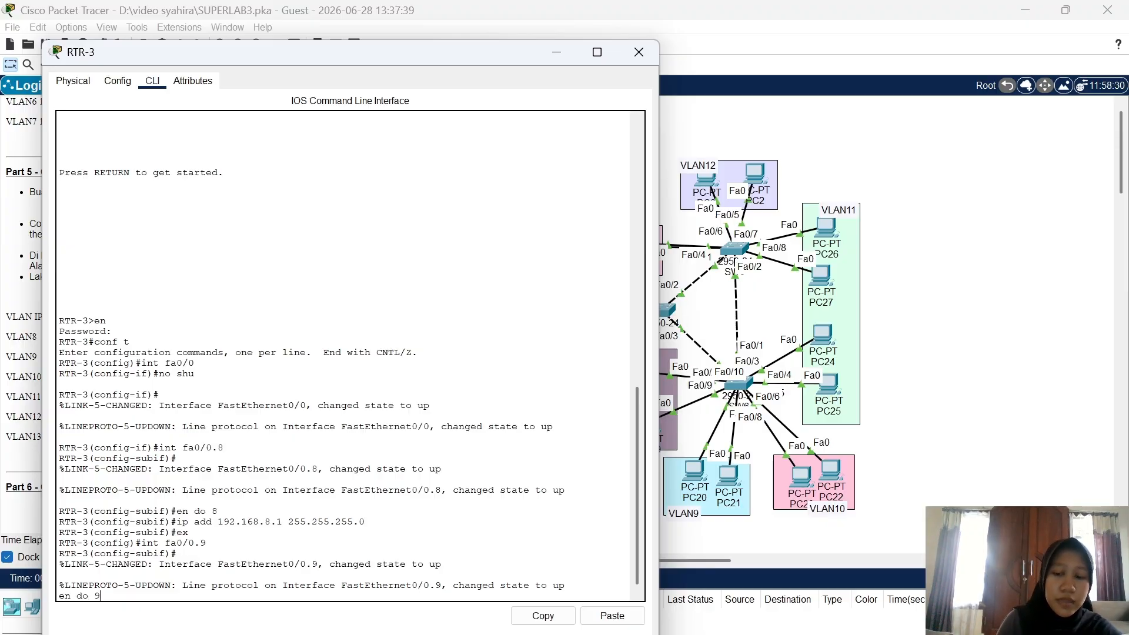
pyautogui.write(' 9')
pyautogui.press('Return')
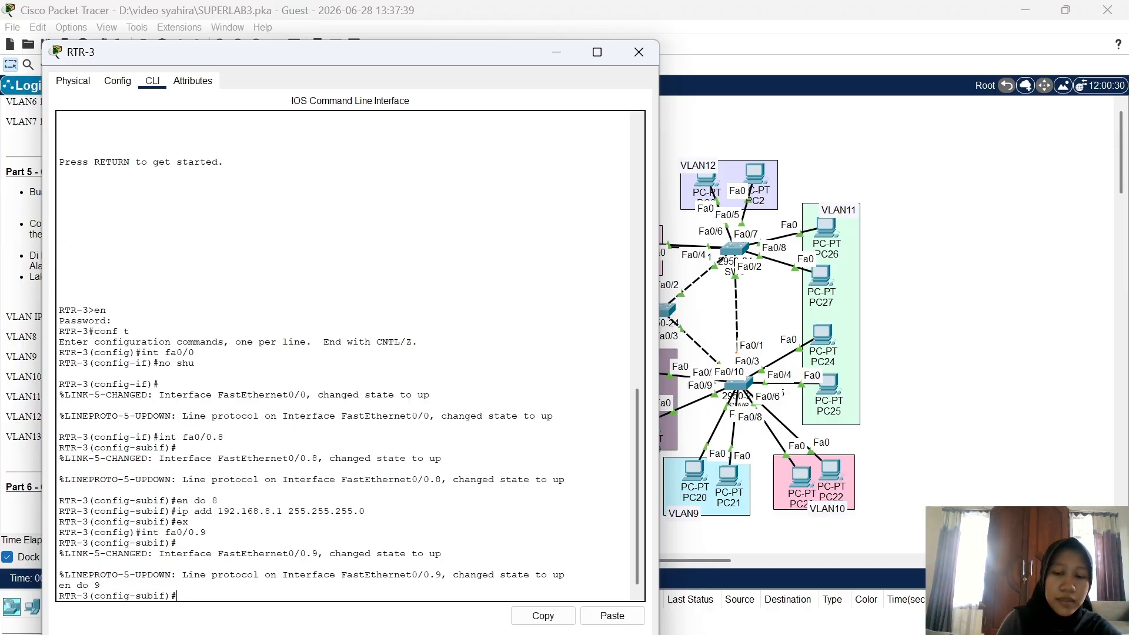
pyautogui.write('ip add 19')
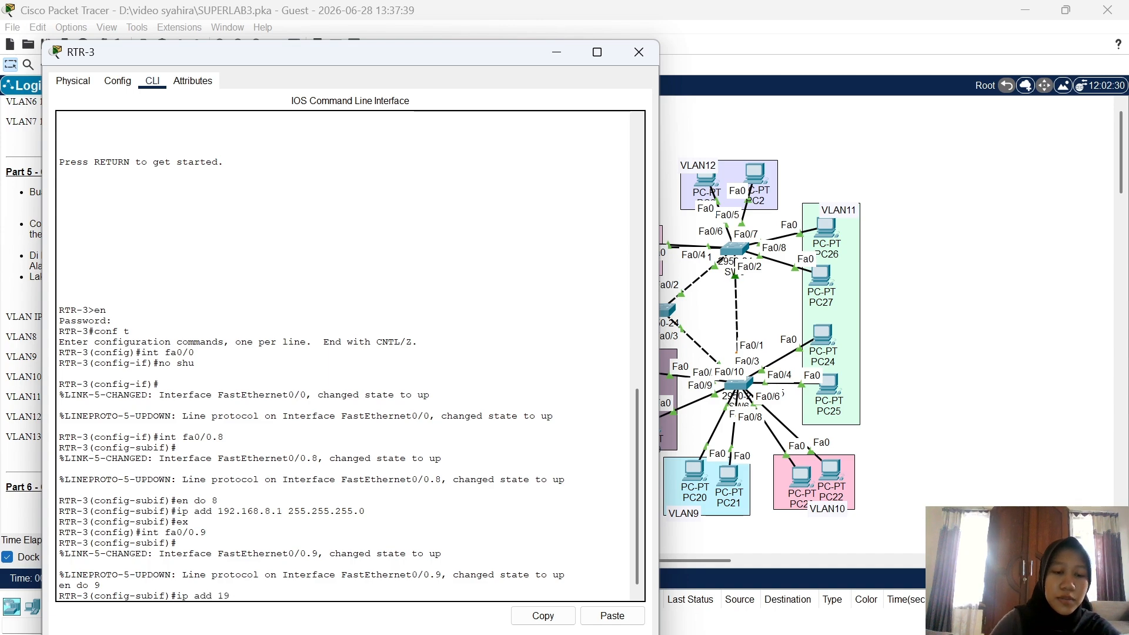
pyautogui.write('2.168.9.1 255.255')
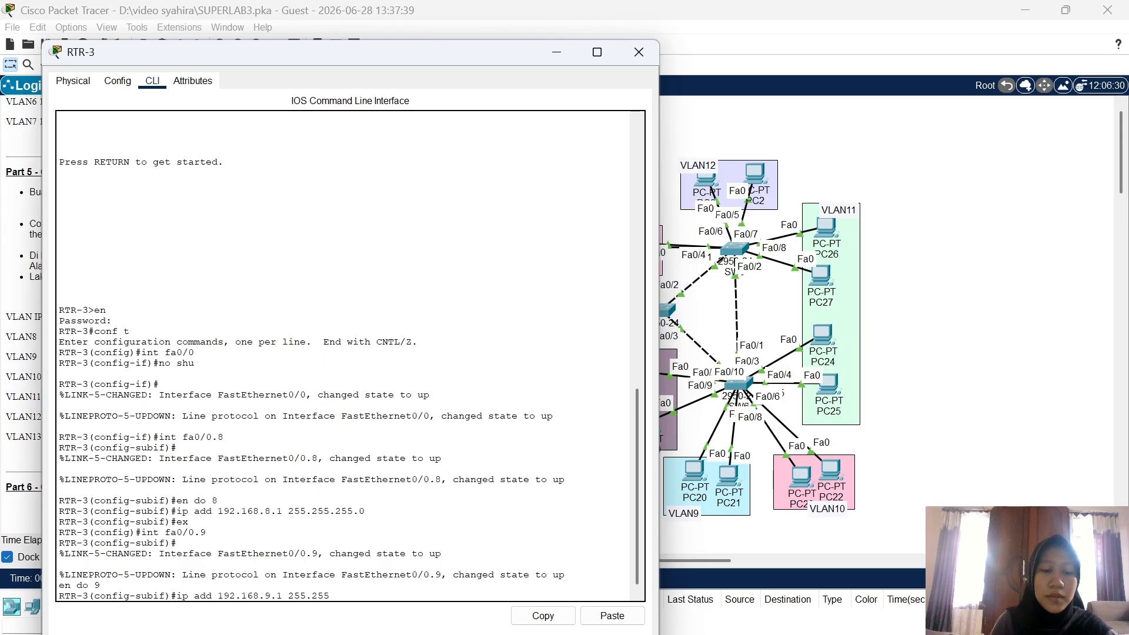
pyautogui.write('.255.0')
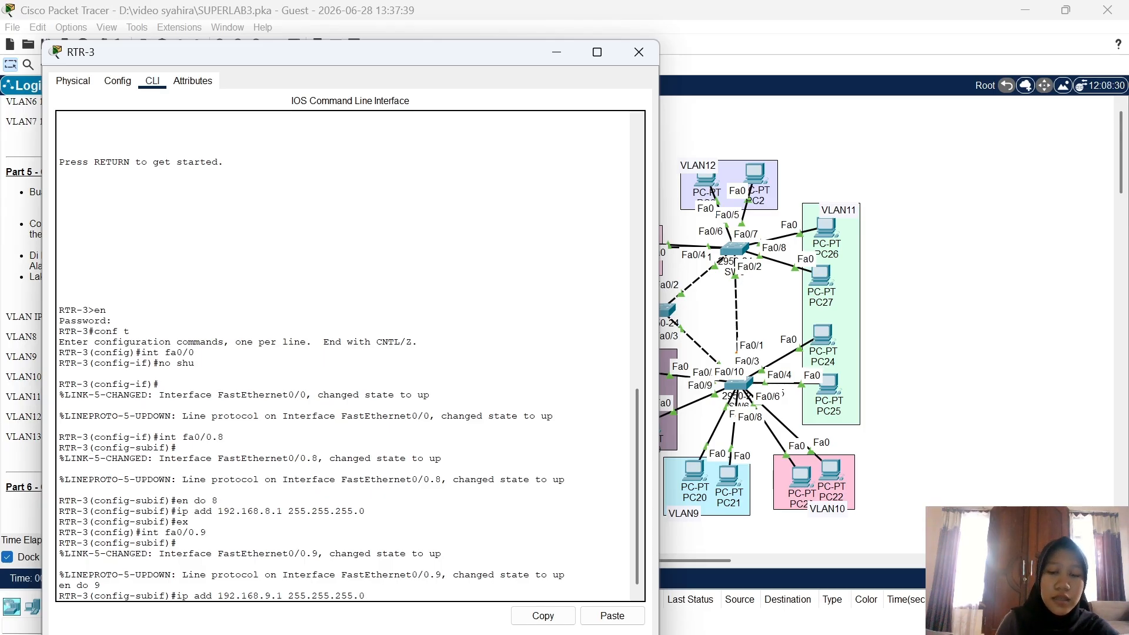
pyautogui.press('Return')
pyautogui.write('ex')
pyautogui.press('Return')
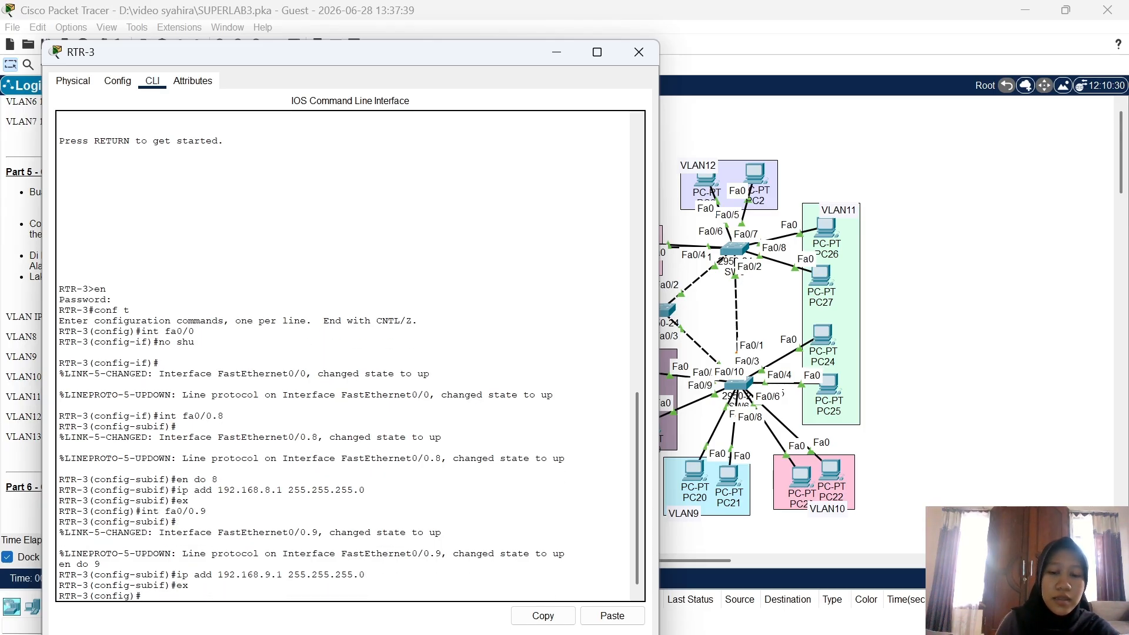
# Set up subinterface Fa0/0.10 with dot1Q VLAN 10 and address 192.168.10.1/24
pyautogui.write('int fa0')
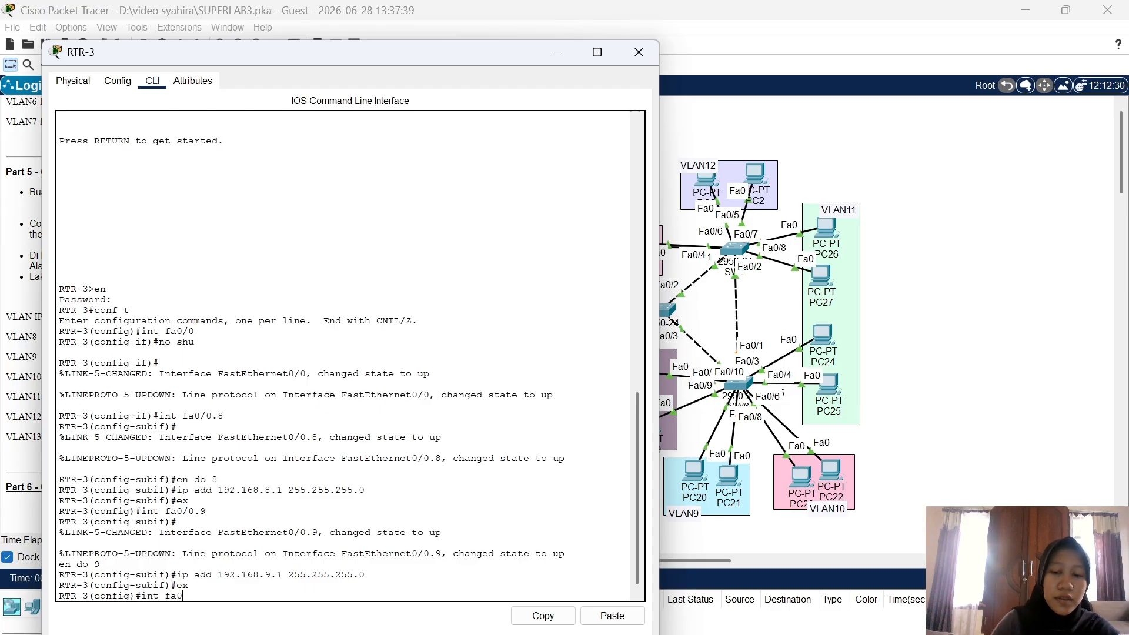
pyautogui.write('/0.10')
pyautogui.press('Return')
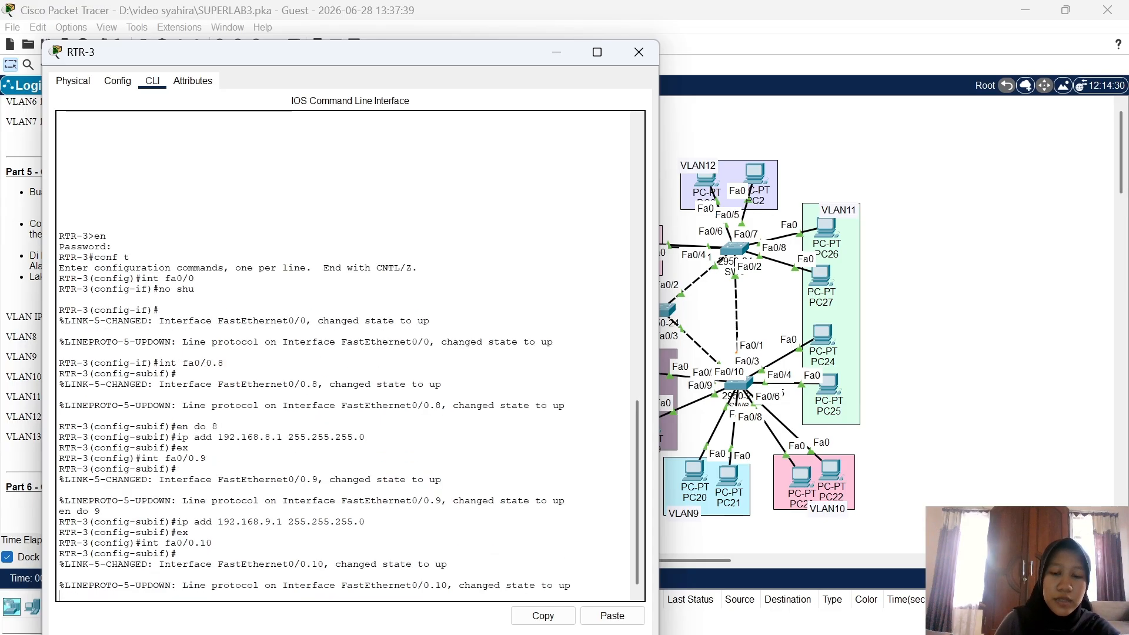
pyautogui.write('en do')
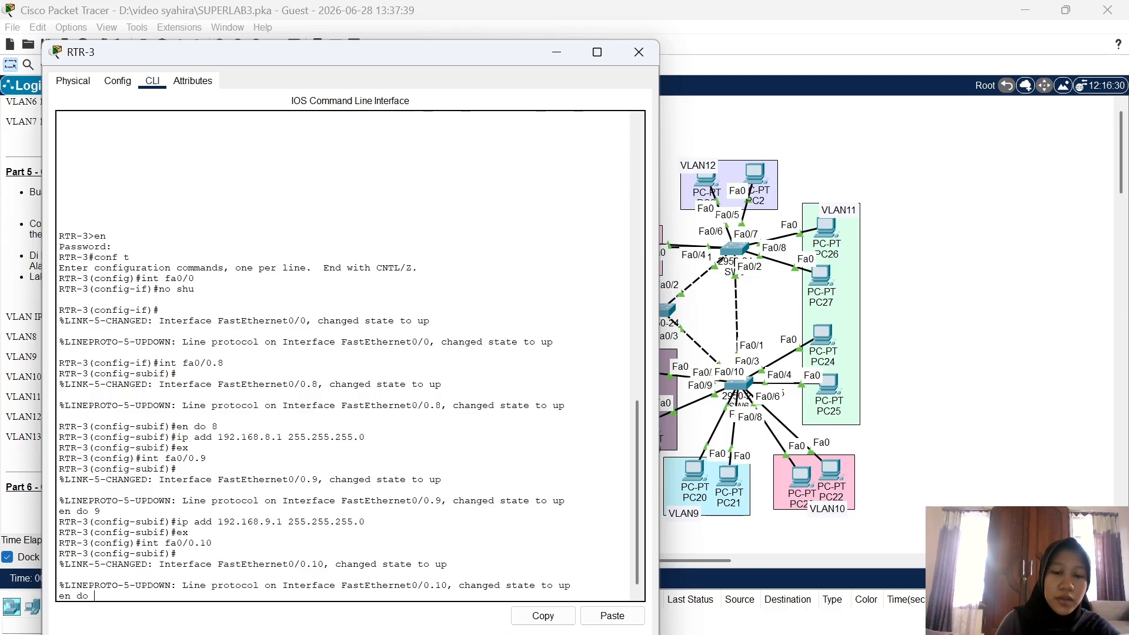
pyautogui.write(' 10')
pyautogui.press('Return')
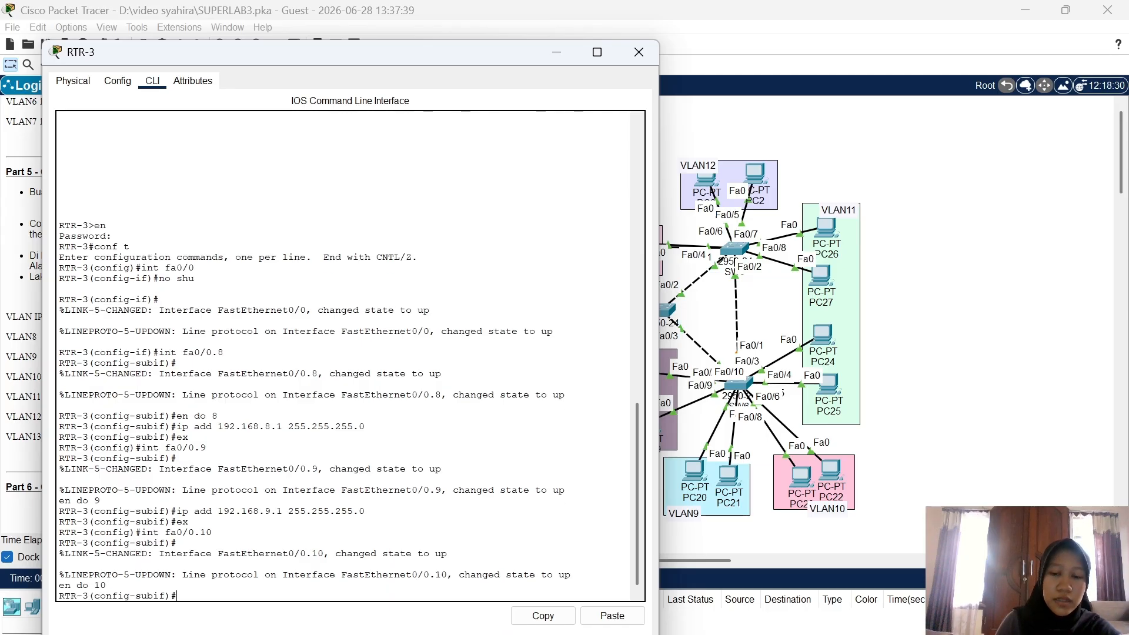
pyautogui.write('ip add 19')
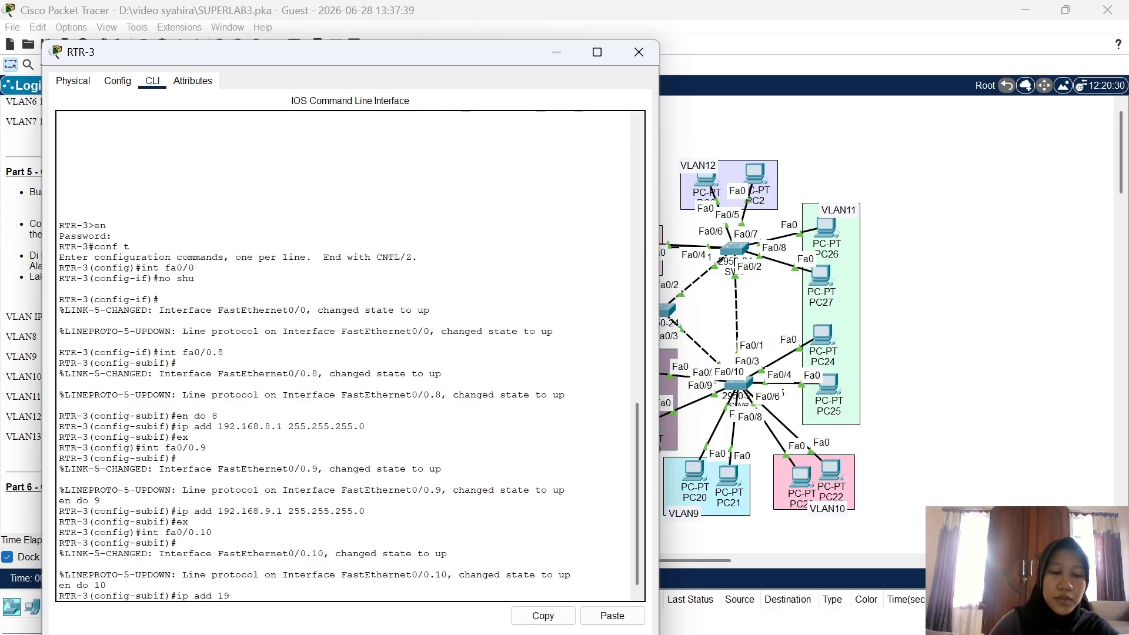
pyautogui.write('2.168.10.')
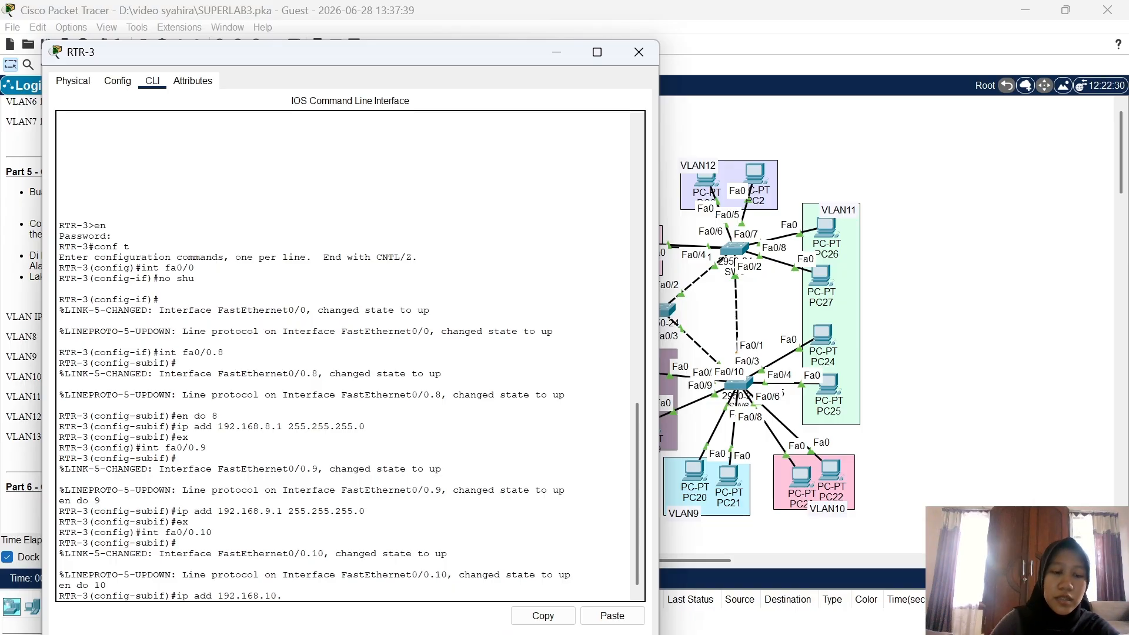
pyautogui.write('1 255.255')
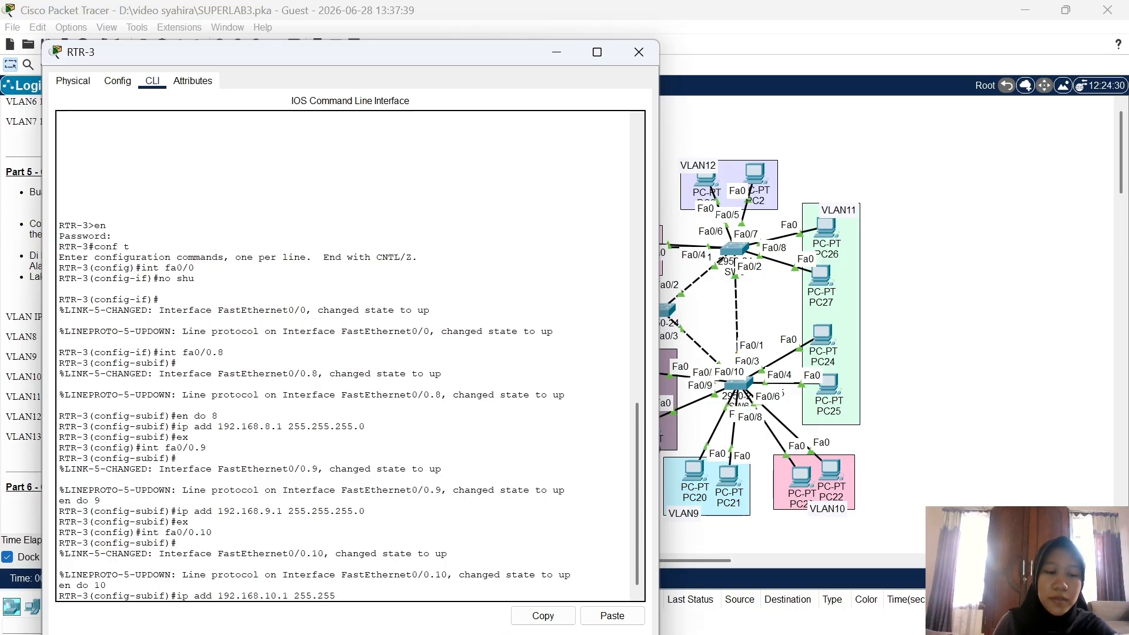
pyautogui.write('.255.0')
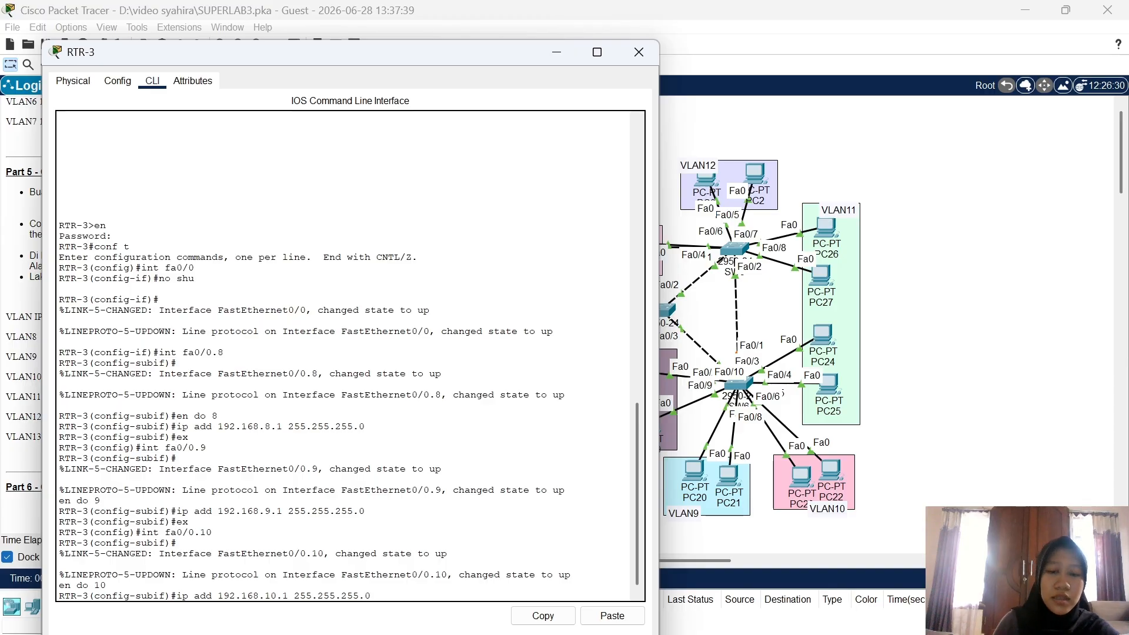
pyautogui.press('Return')
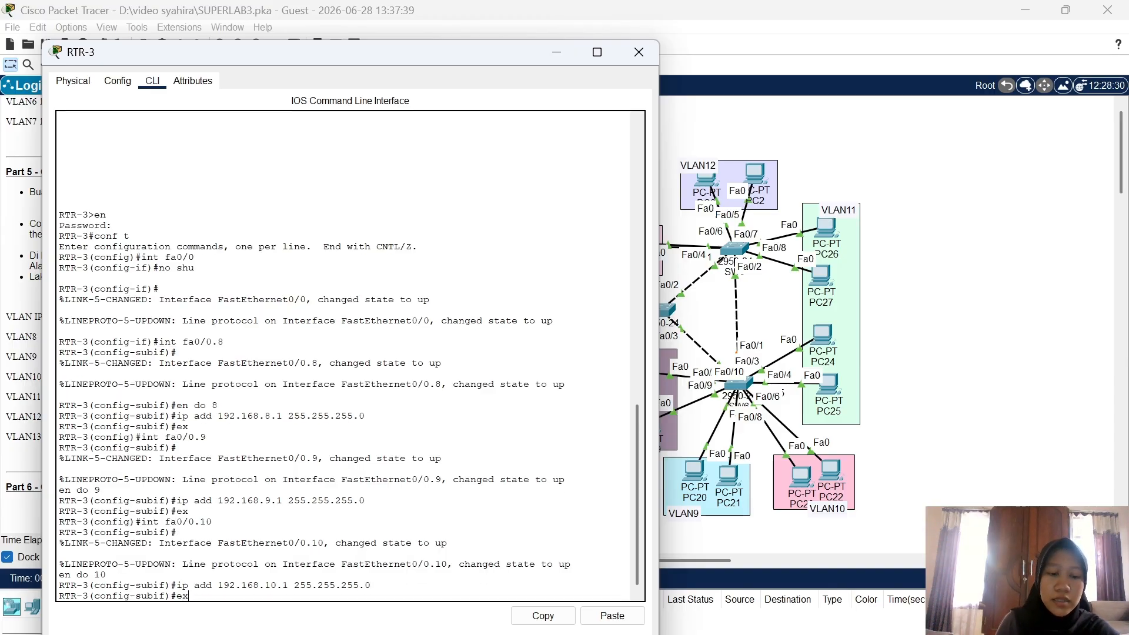
pyautogui.press('Return')
# Set up subinterface Fa0/0.11 with dot1Q VLAN 11 and address 192.168.11.1/24
pyautogui.write('int fa')
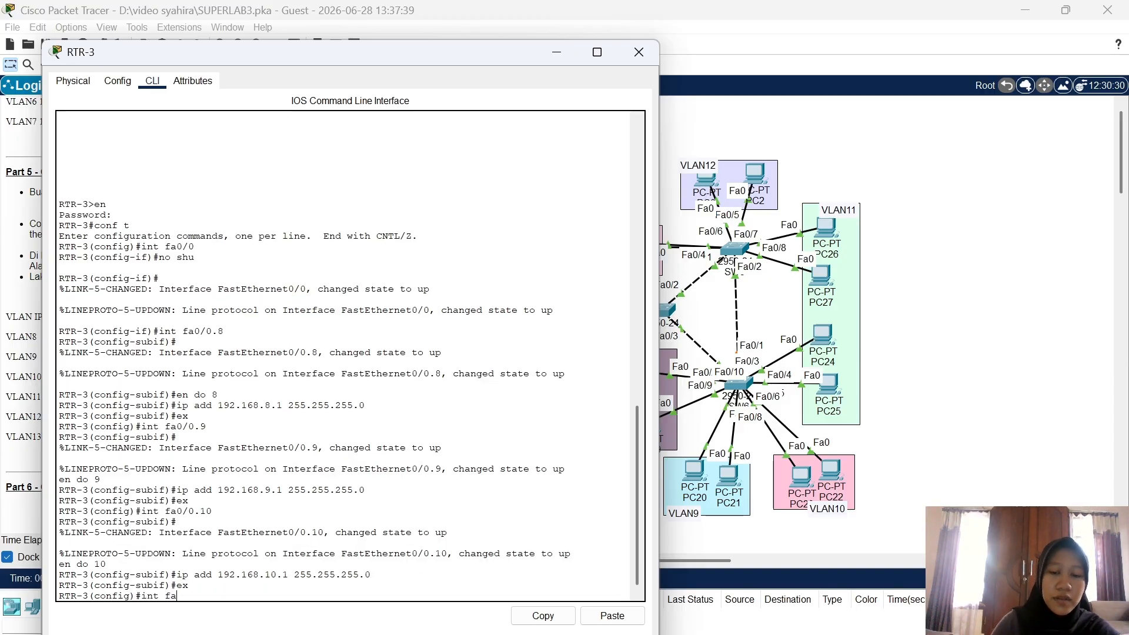
pyautogui.write('0/0.11')
pyautogui.press('Return')
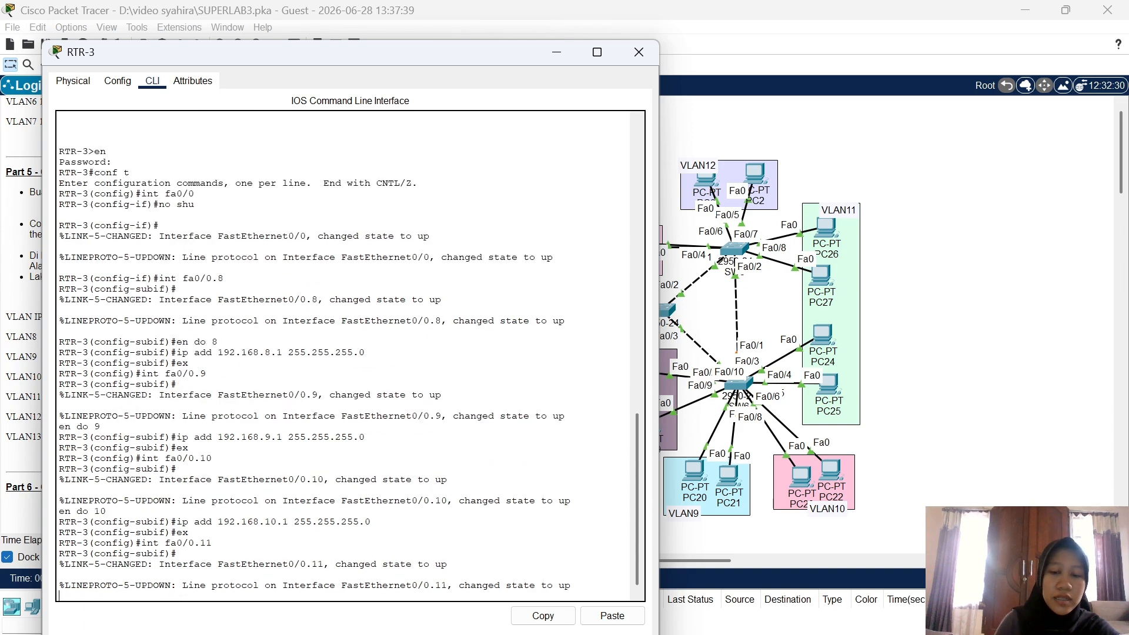
pyautogui.write('en do 1')
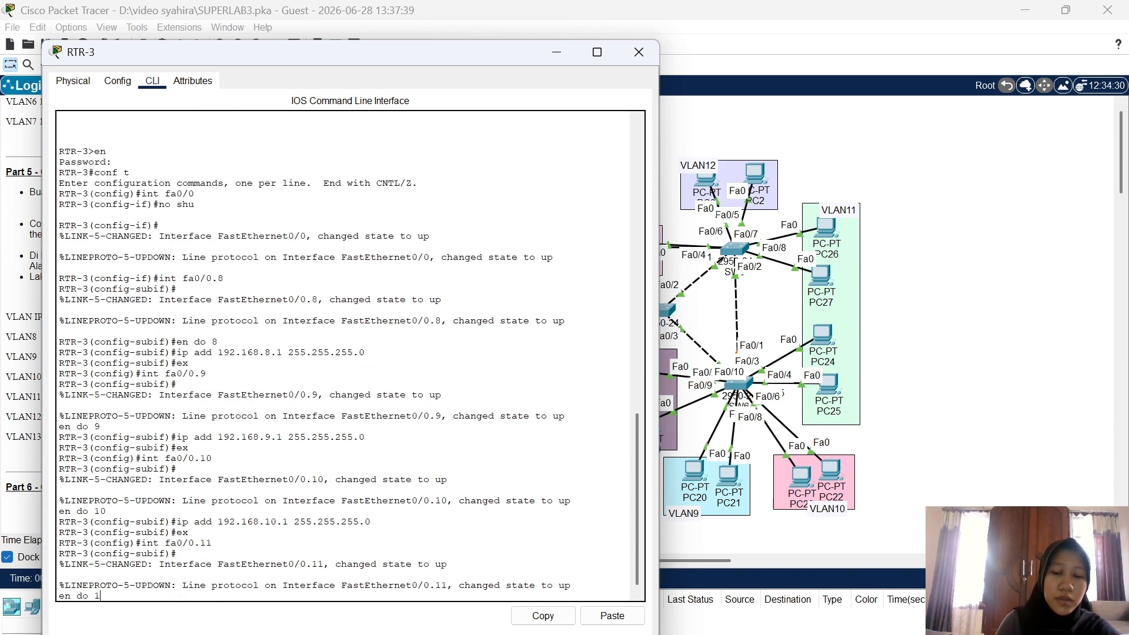
pyautogui.write('1')
pyautogui.press('Return')
pyautogui.write('dd 192.168.1')
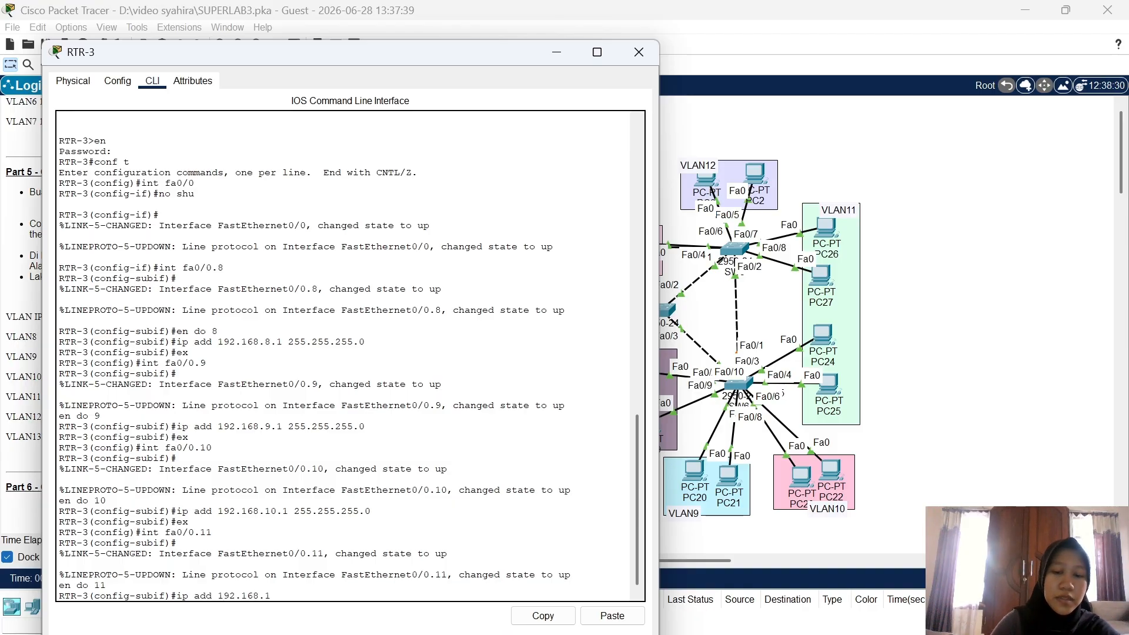
pyautogui.write('1.1 2')
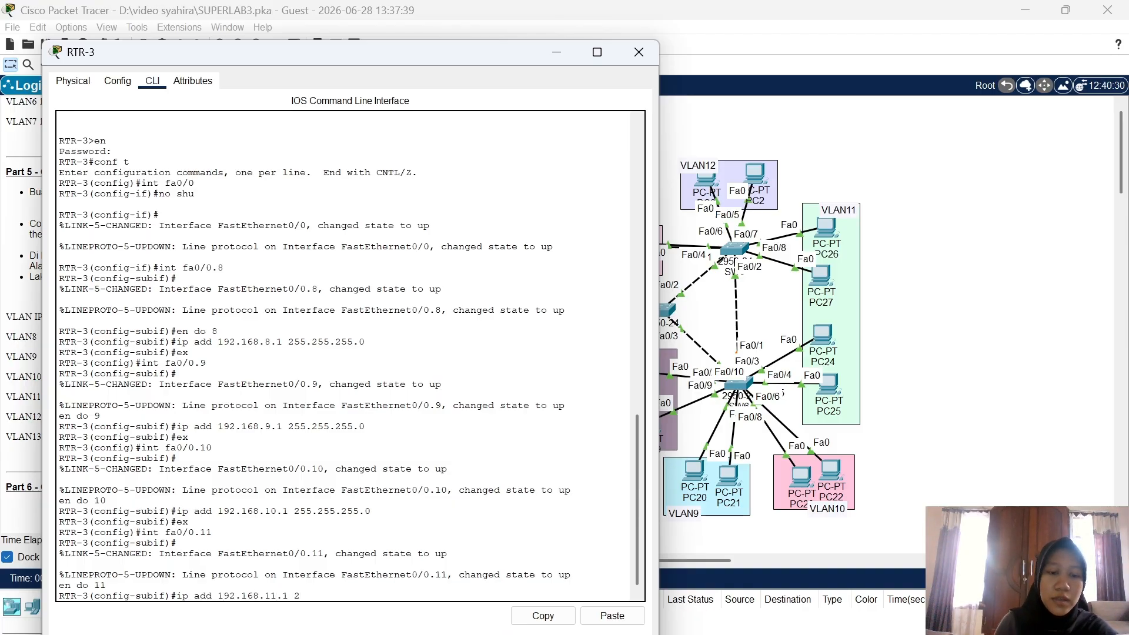
pyautogui.write('55.255')
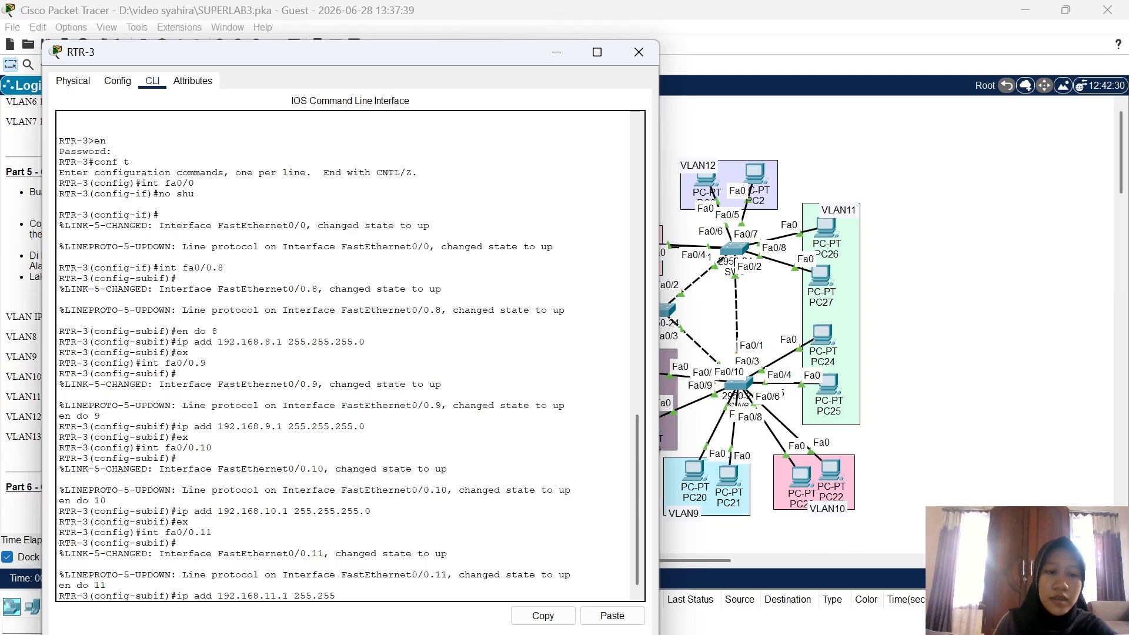
pyautogui.write('.255.0')
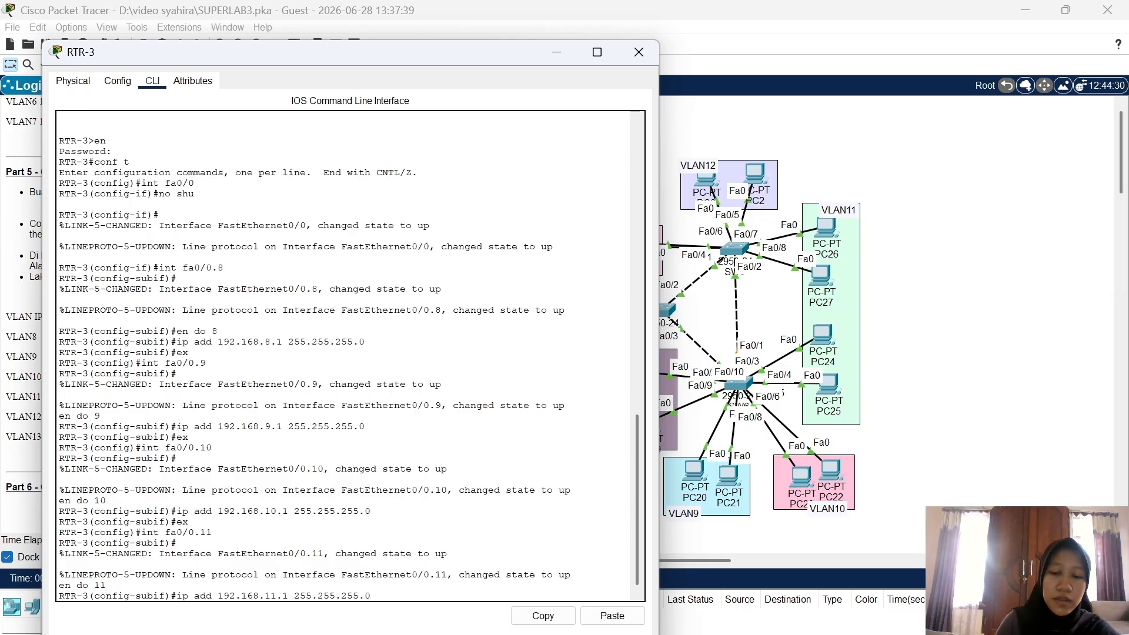
pyautogui.press('Return')
pyautogui.write('ex')
pyautogui.press('Return')
# Set up subinterface Fa0/0.12 with dot1Q VLAN 12 and address 192.168.12.1/24
pyautogui.write('int')
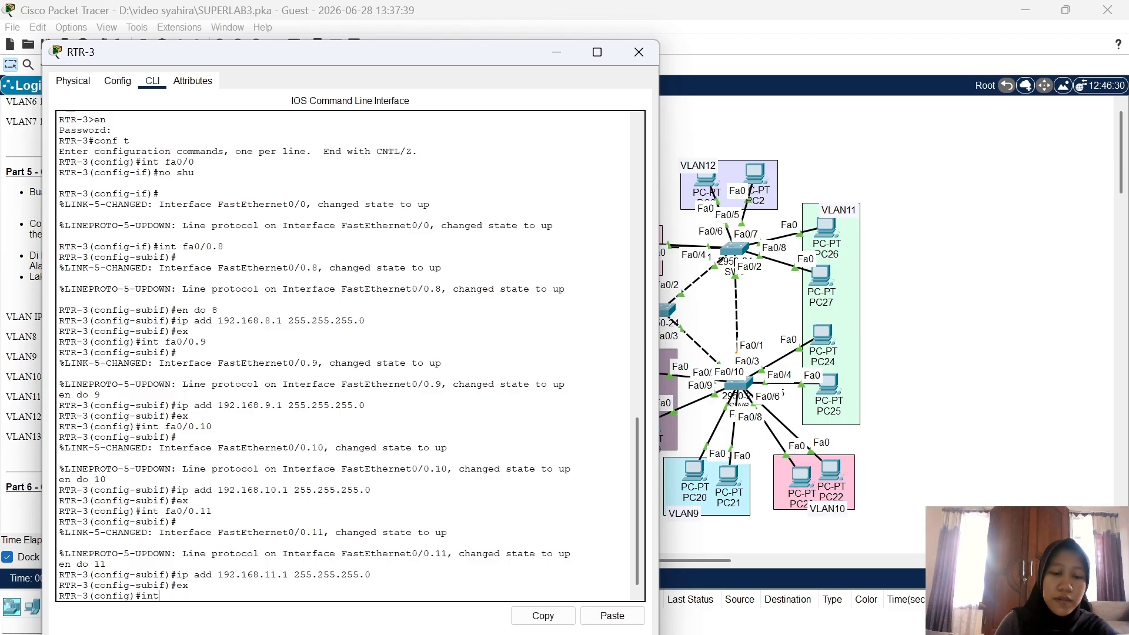
pyautogui.write(' fa0/0.1')
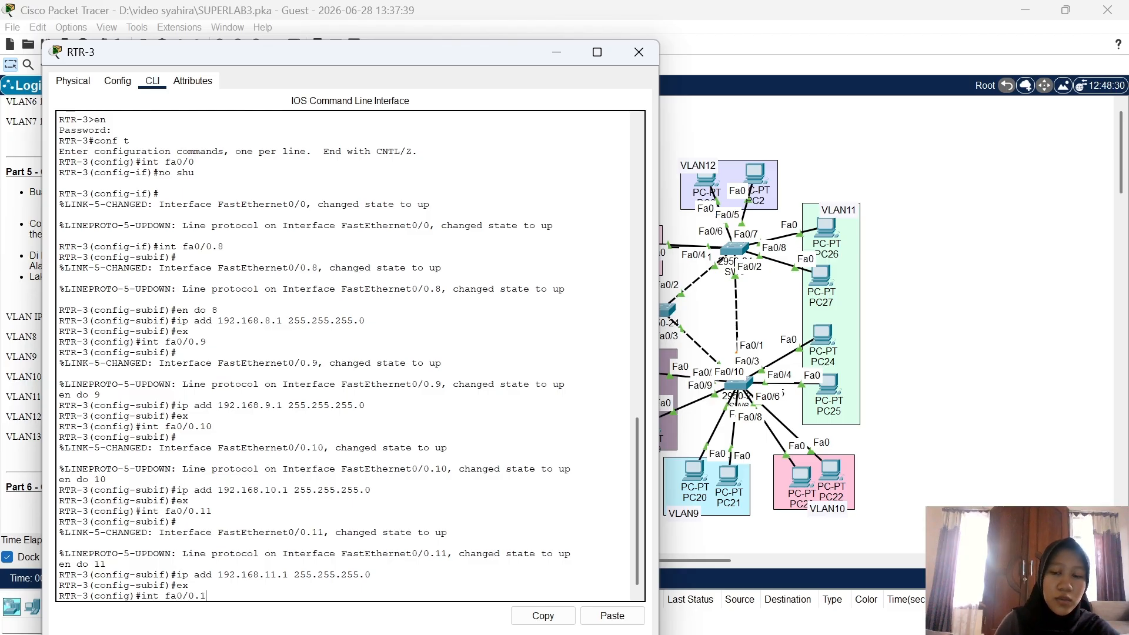
pyautogui.write('2')
pyautogui.press('Return')
pyautogui.write('e')
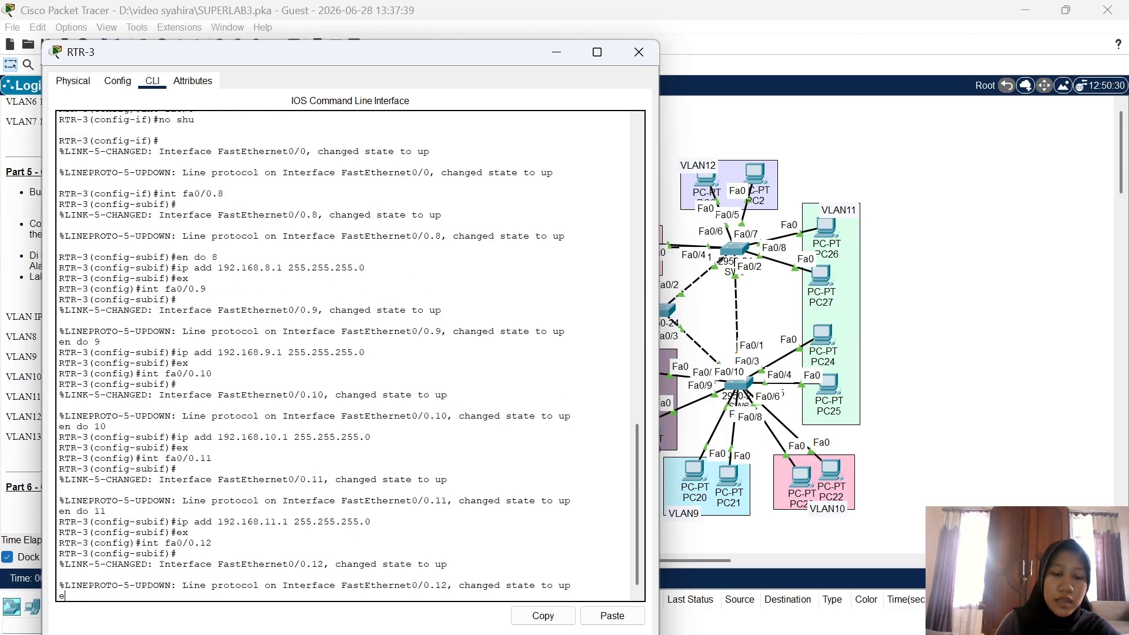
pyautogui.write('n do 12')
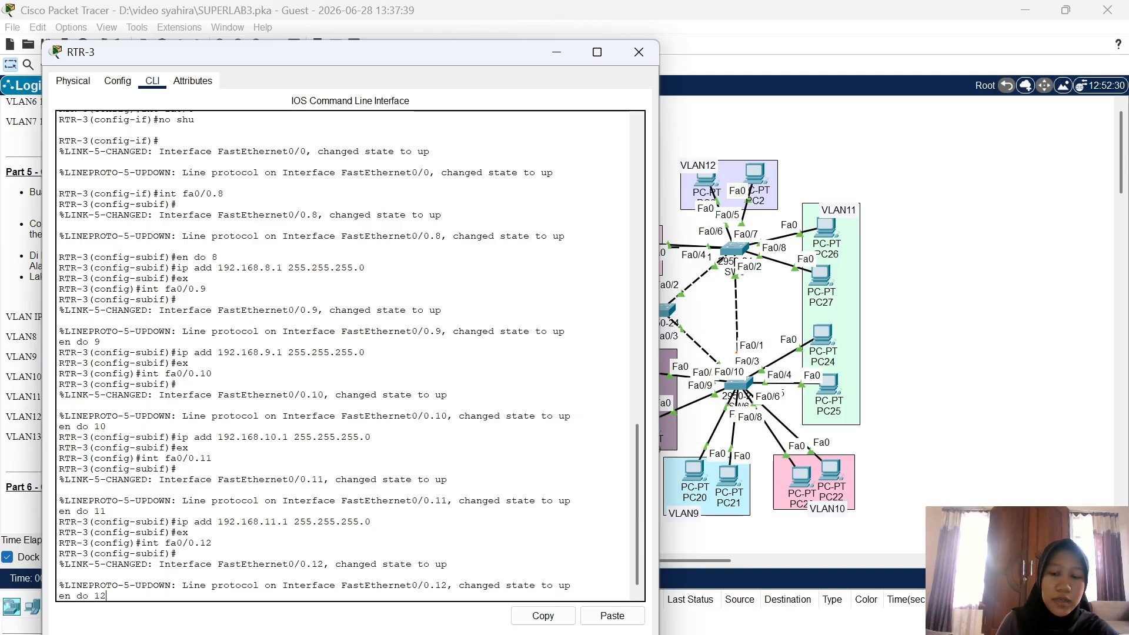
pyautogui.press('Return')
pyautogui.write('ip add 1')
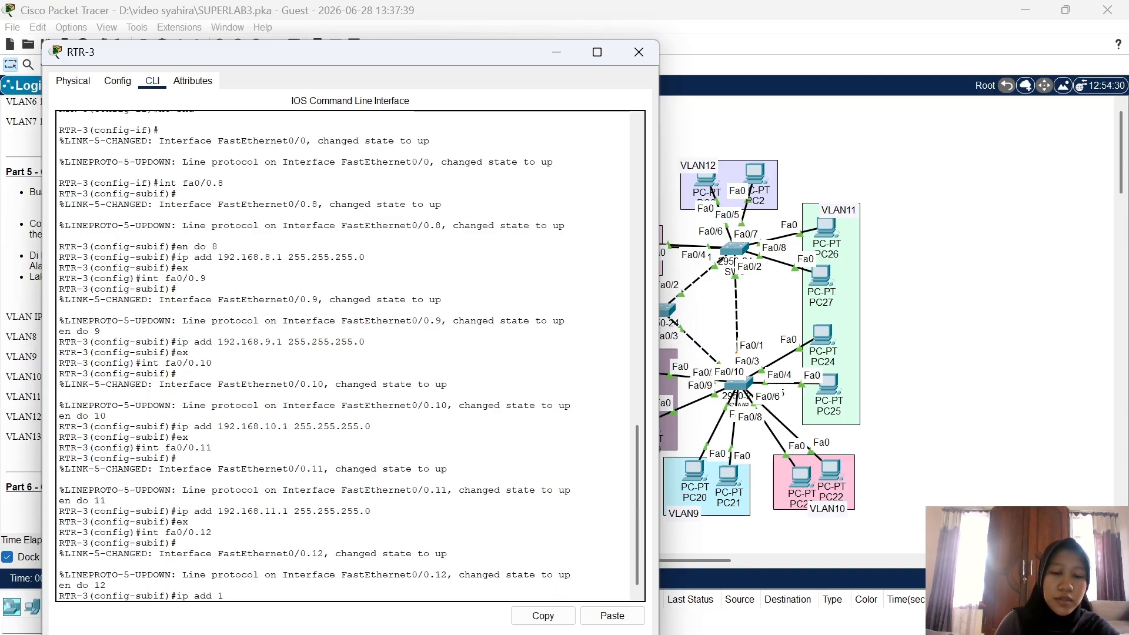
pyautogui.write('92.168.1')
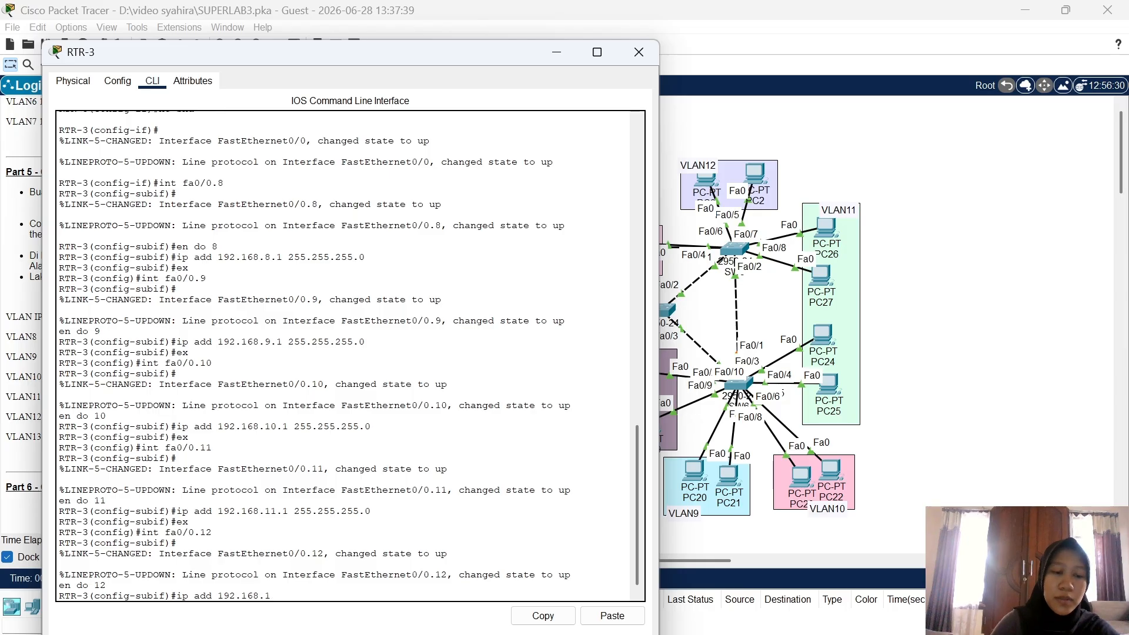
pyautogui.write('2.1')
pyautogui.write(' 255.2')
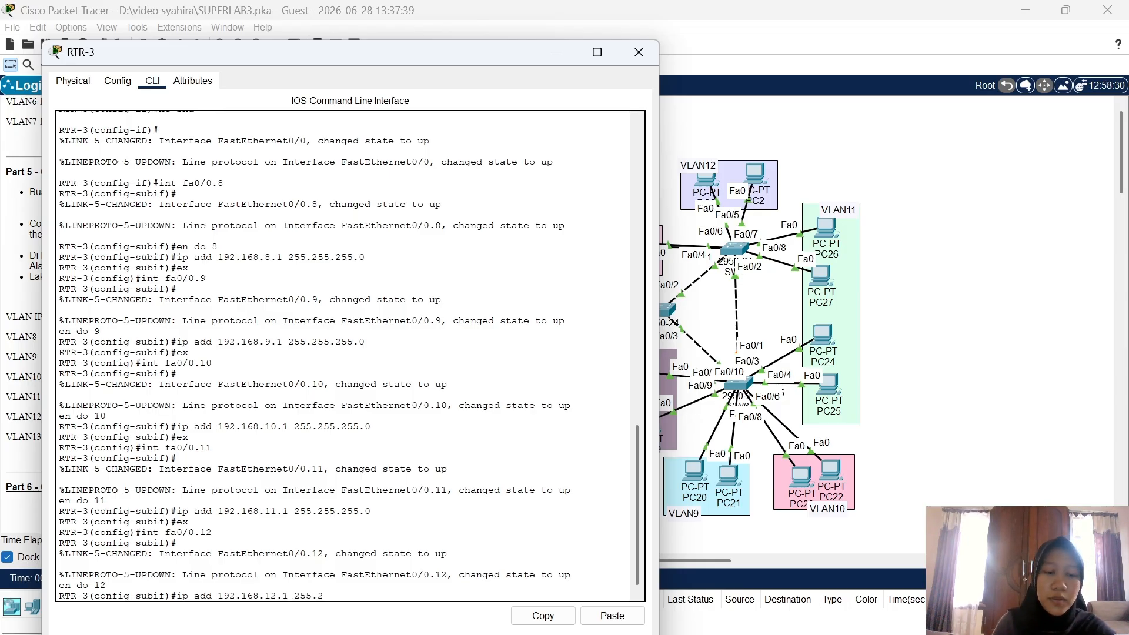
pyautogui.write('55.255.0')
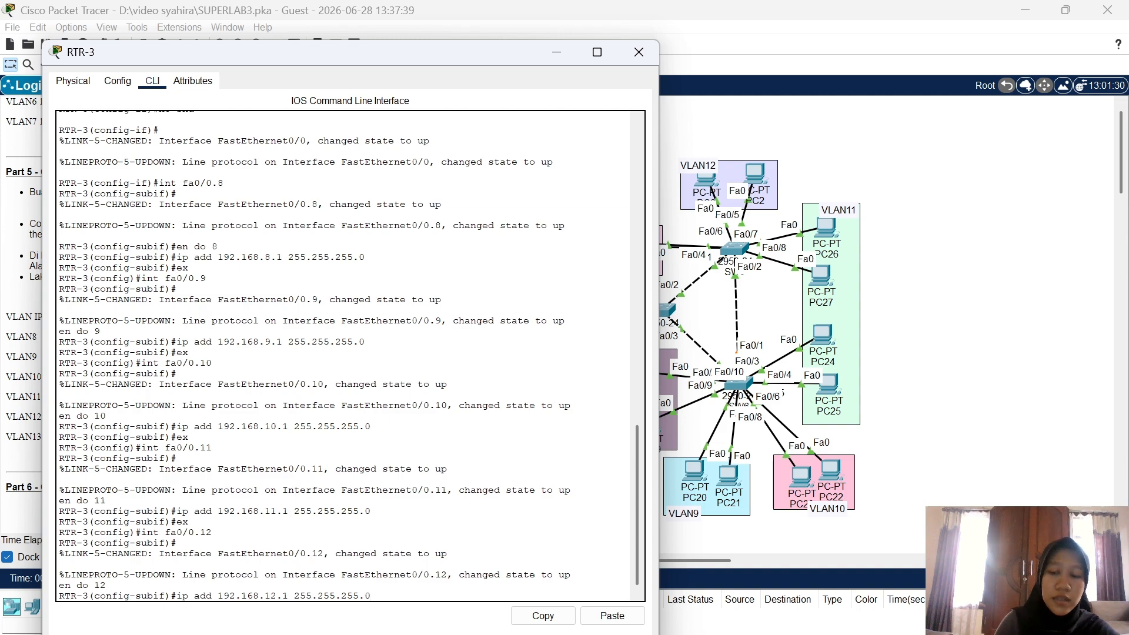
pyautogui.press('Return')
pyautogui.write('ex')
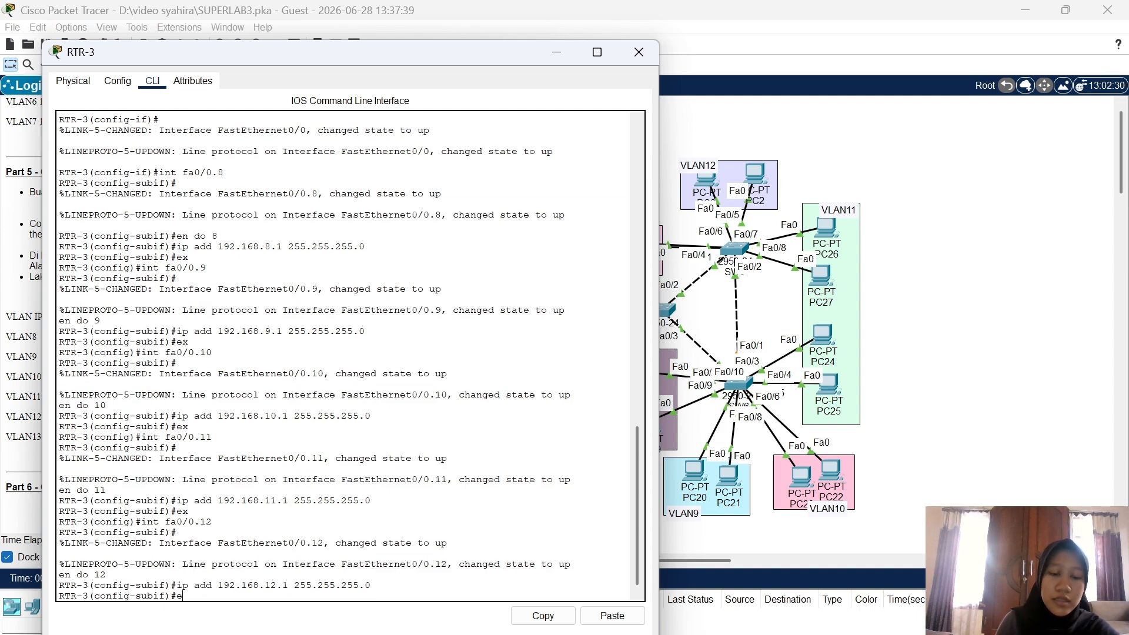
pyautogui.press('Return')
# Set up subinterface Fa0/0.13 with dot1Q VLAN 13 and address 192.168.13.1/24
pyautogui.write('int fa')
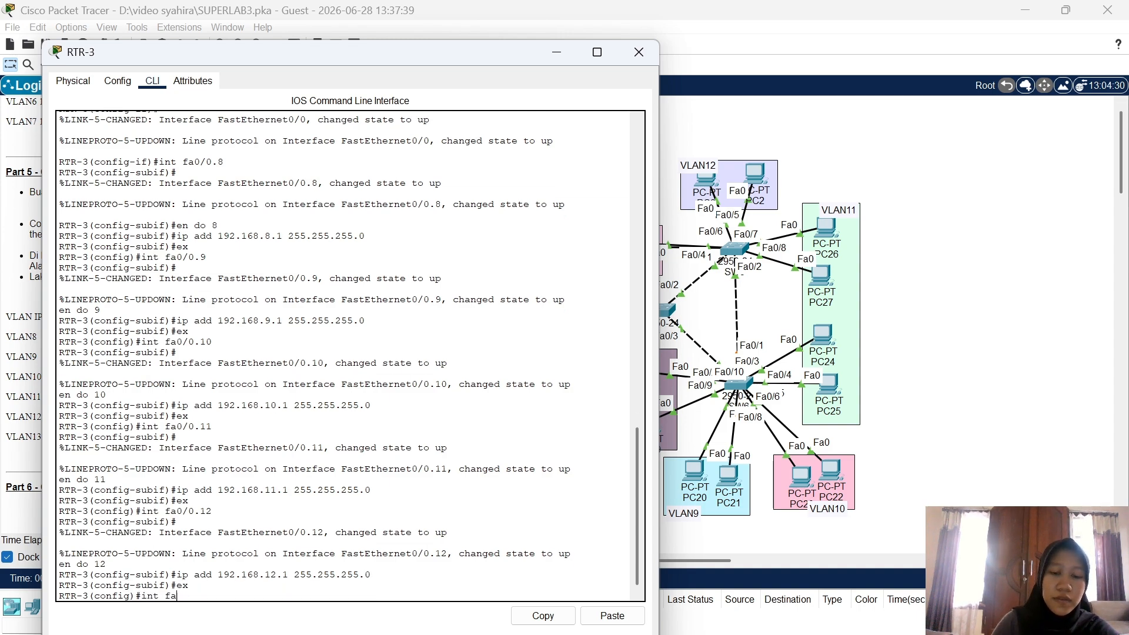
pyautogui.write('0/0.13')
pyautogui.press('Return')
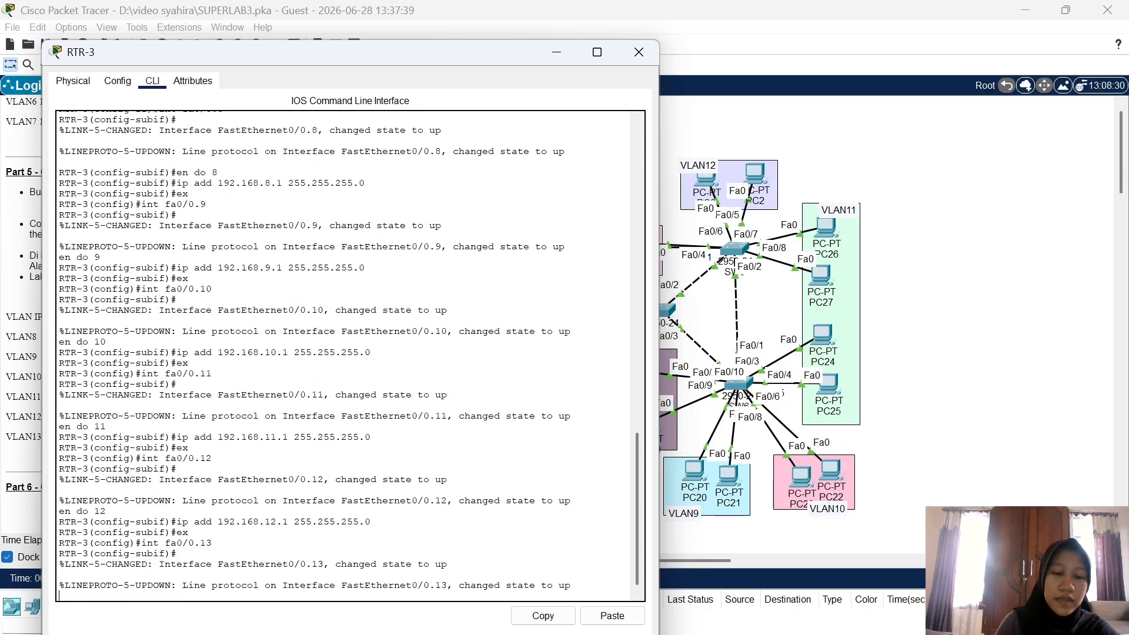
pyautogui.write('en do 1')
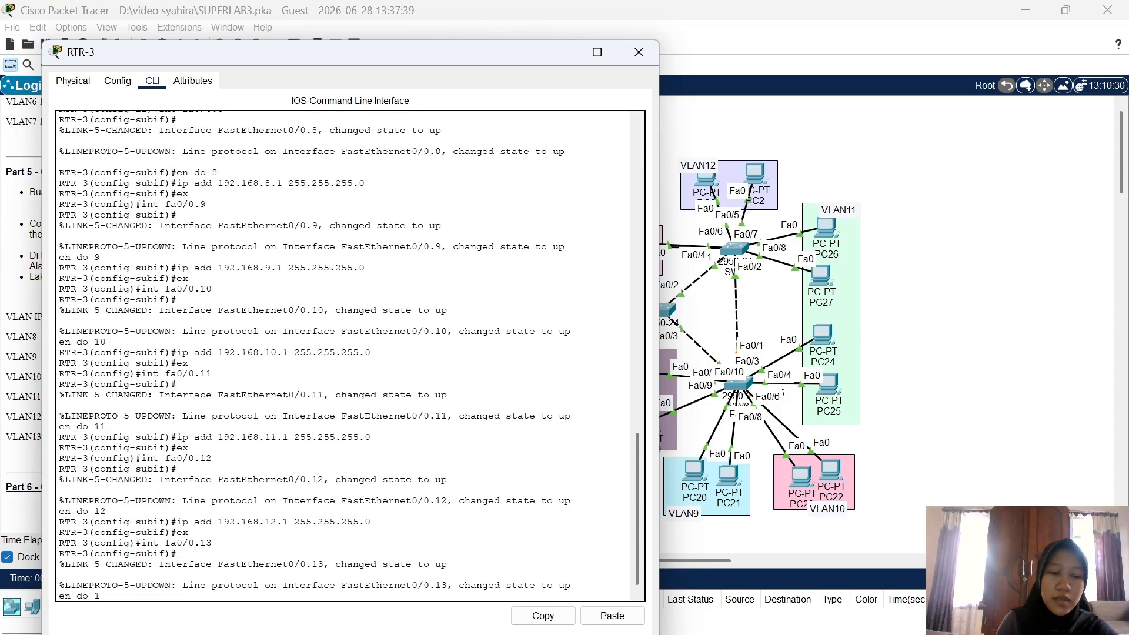
pyautogui.write('3')
pyautogui.press('Return')
pyautogui.write('ip add')
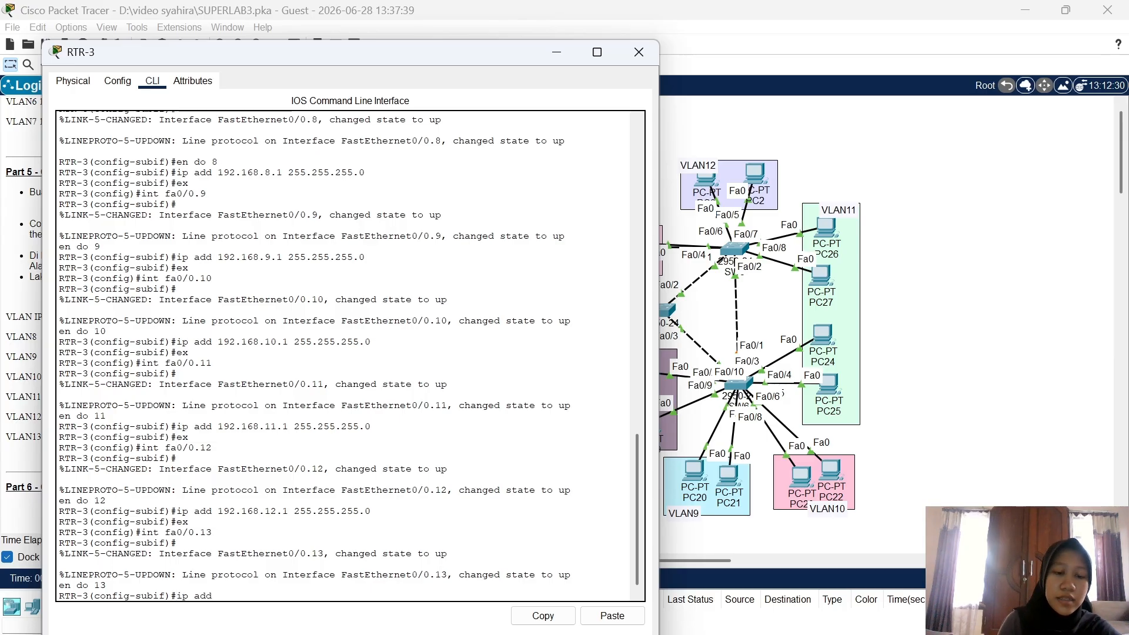
pyautogui.write(' 192.168.13.1 255')
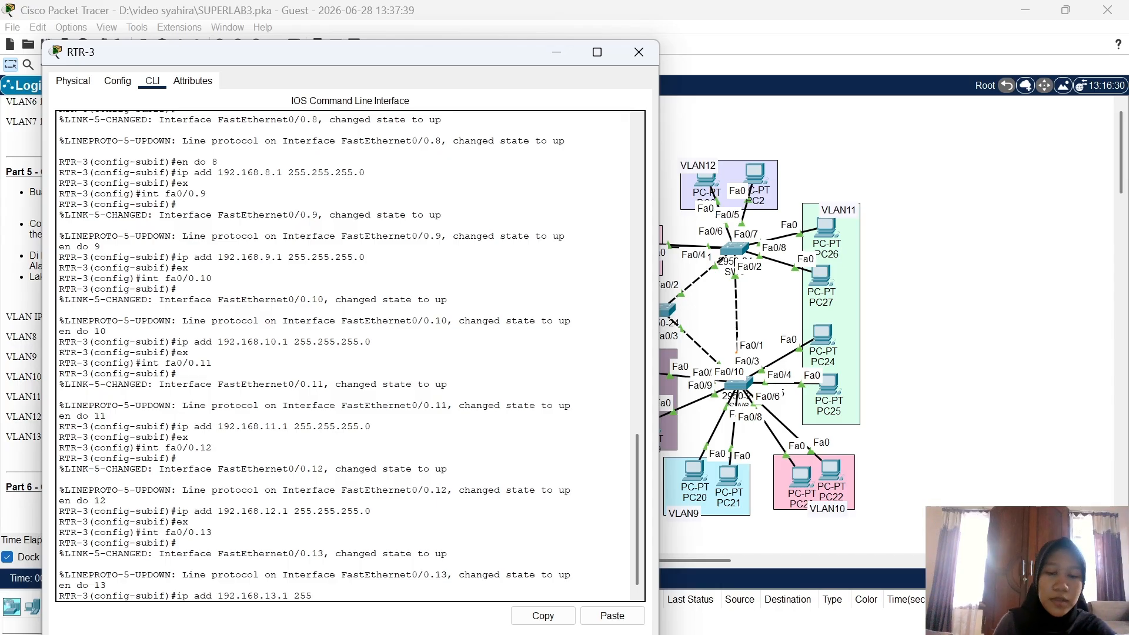
pyautogui.write('.255.255.')
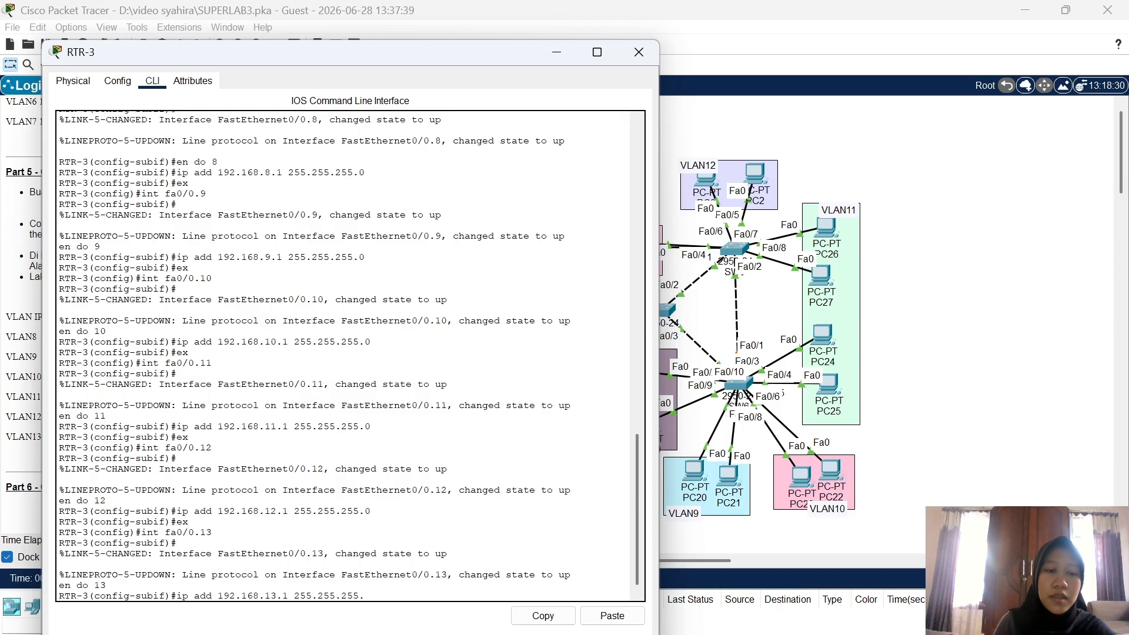
pyautogui.write('0')
pyautogui.press('Return')
# Create DHCP pool VLAN8 with network 192.168.8.0/24, gateway 192.168.8.1 and DNS 192.168.1.2
pyautogui.write('e')
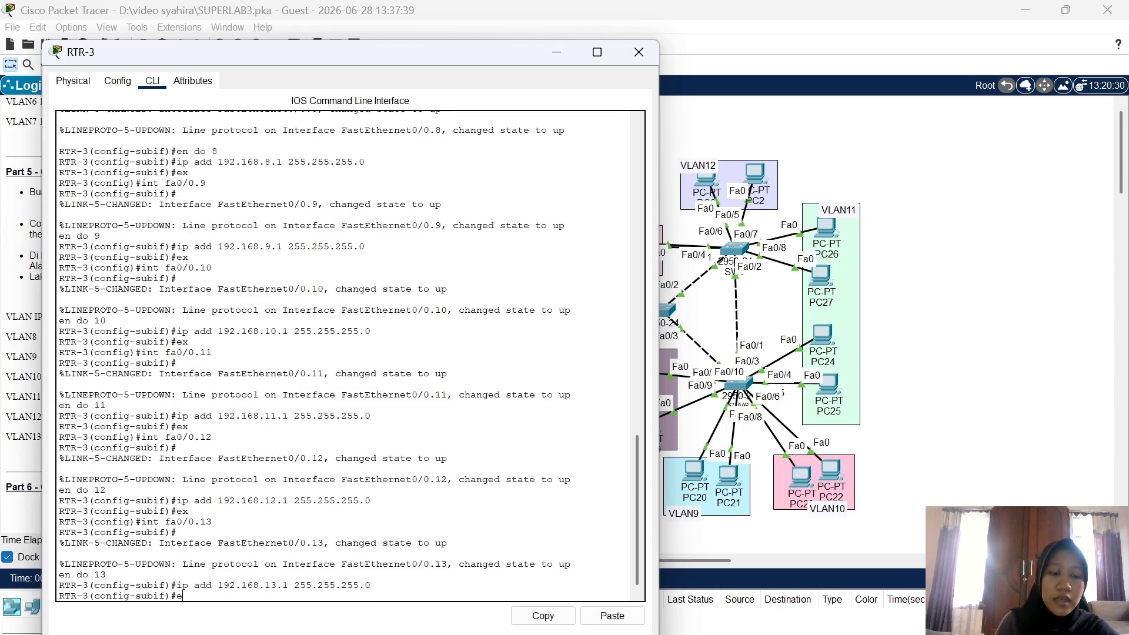
pyautogui.write('x')
pyautogui.press('Return')
pyautogui.write('ip dhcp pool')
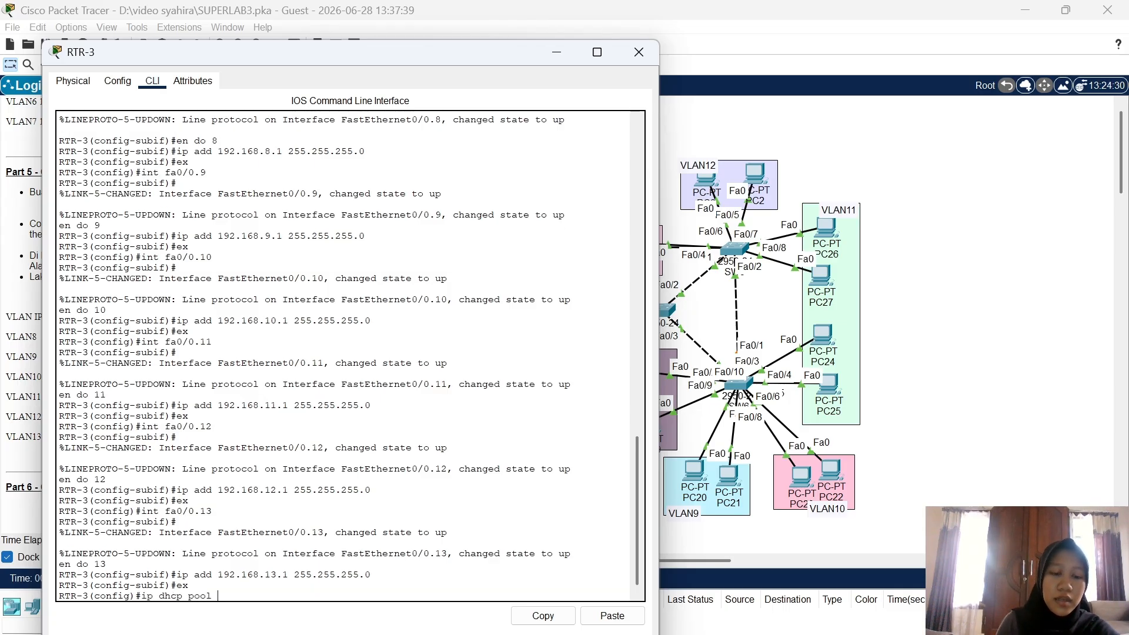
pyautogui.write(' VLAN8')
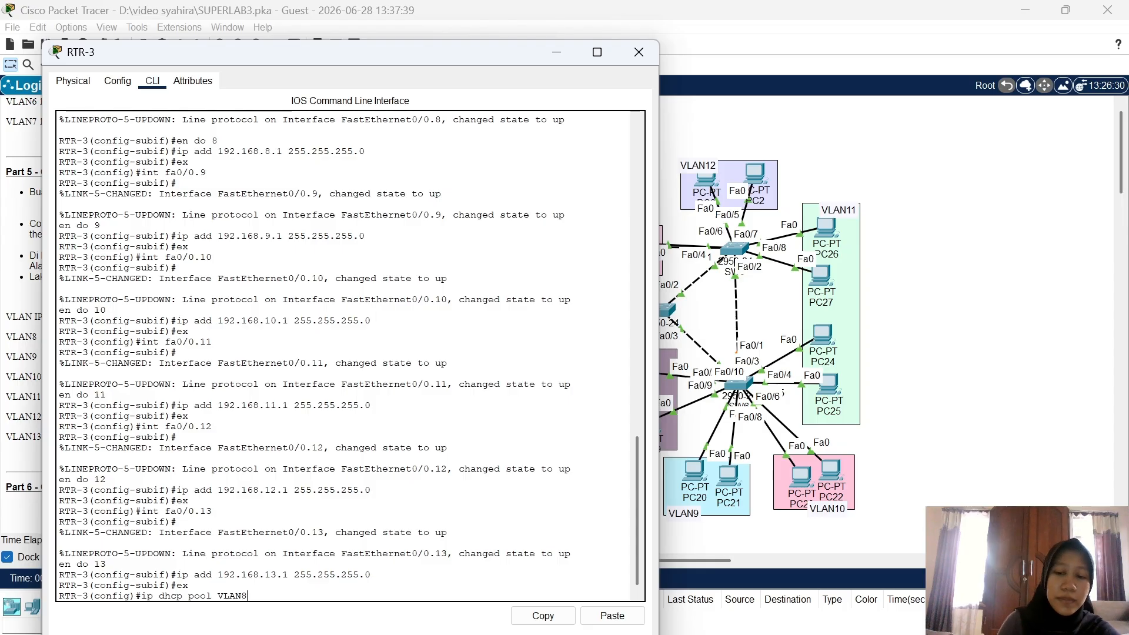
pyautogui.press('Return')
pyautogui.write('net')
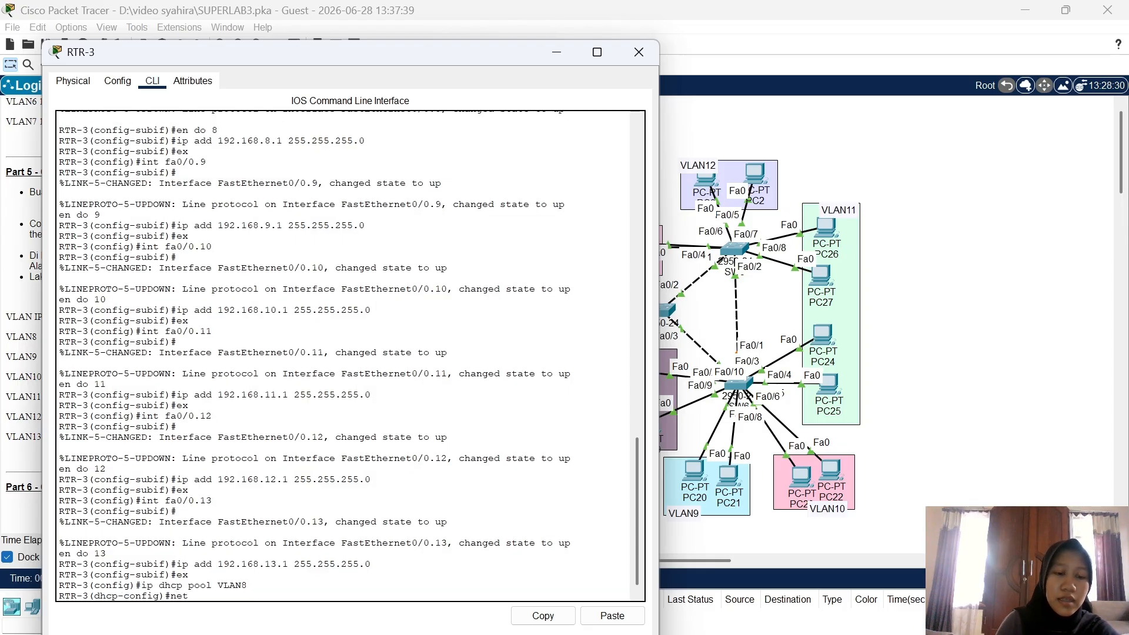
pyautogui.write(' 192.168.8.0 255')
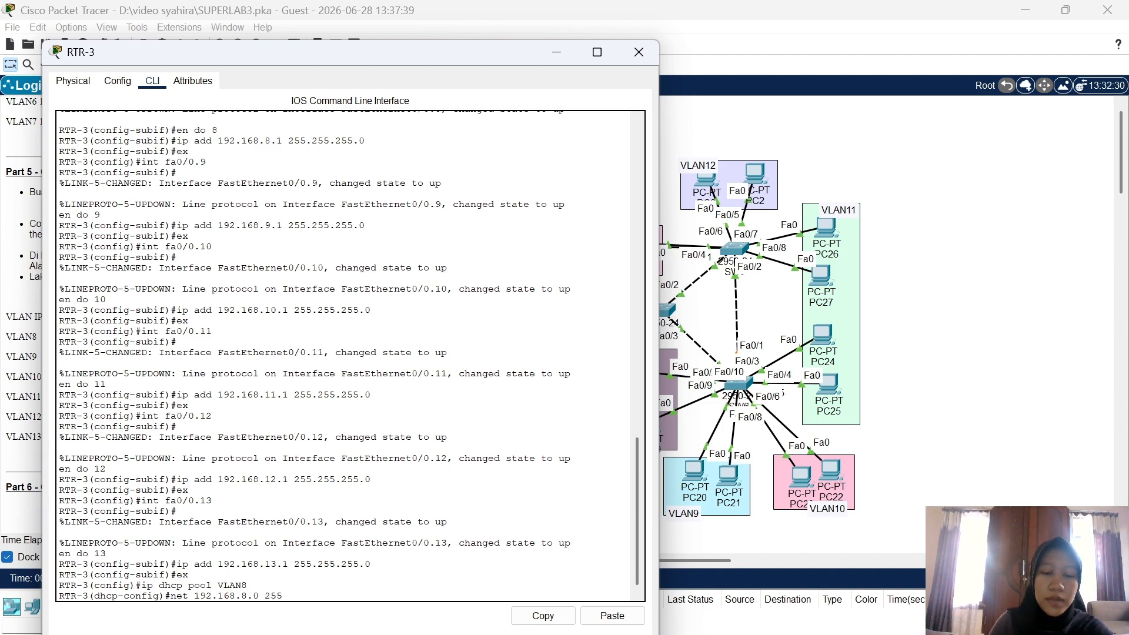
pyautogui.write('.255.')
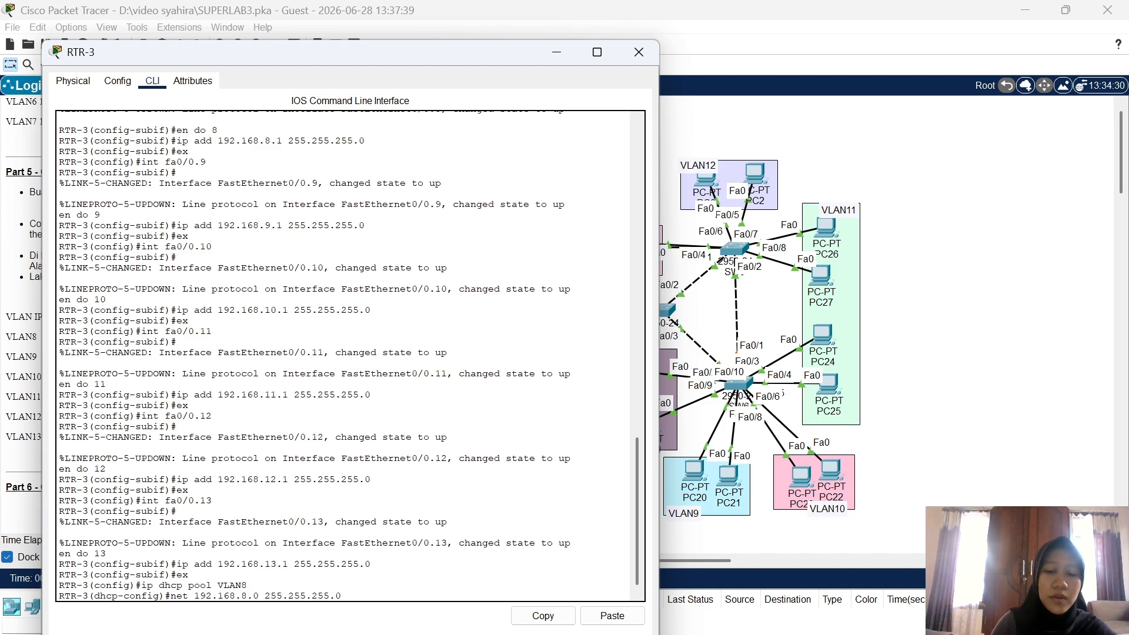
pyautogui.write('255.0')
pyautogui.press('Return')
pyautogui.write('defa ')
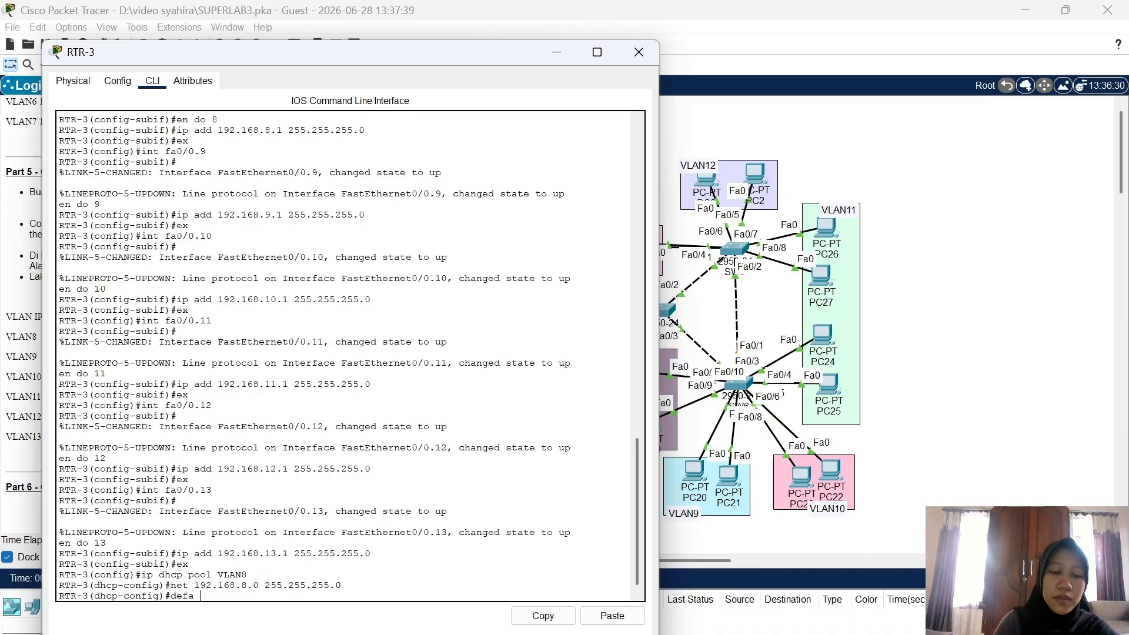
pyautogui.write('192.168.')
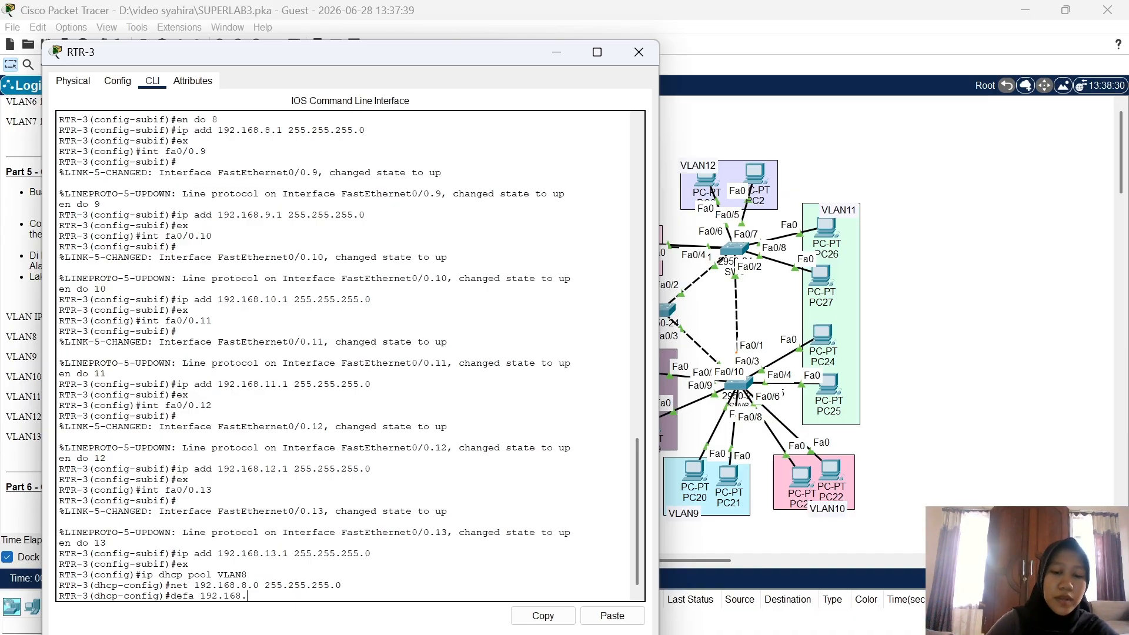
pyautogui.write('8.1')
pyautogui.press('Return')
pyautogui.write('dn')
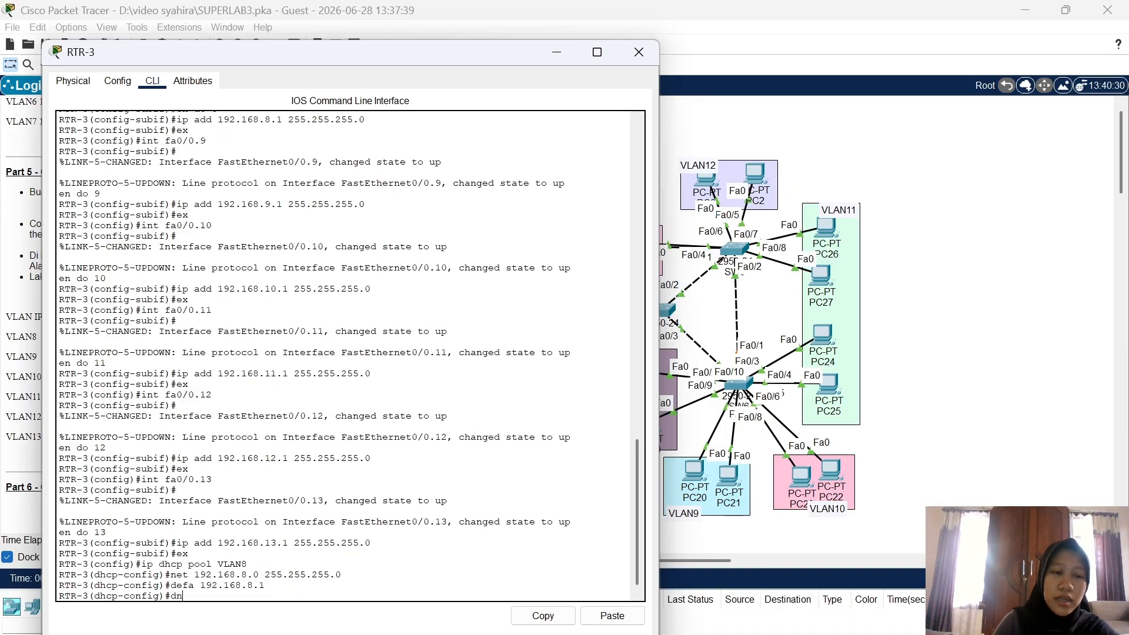
pyautogui.write('s 192.16')
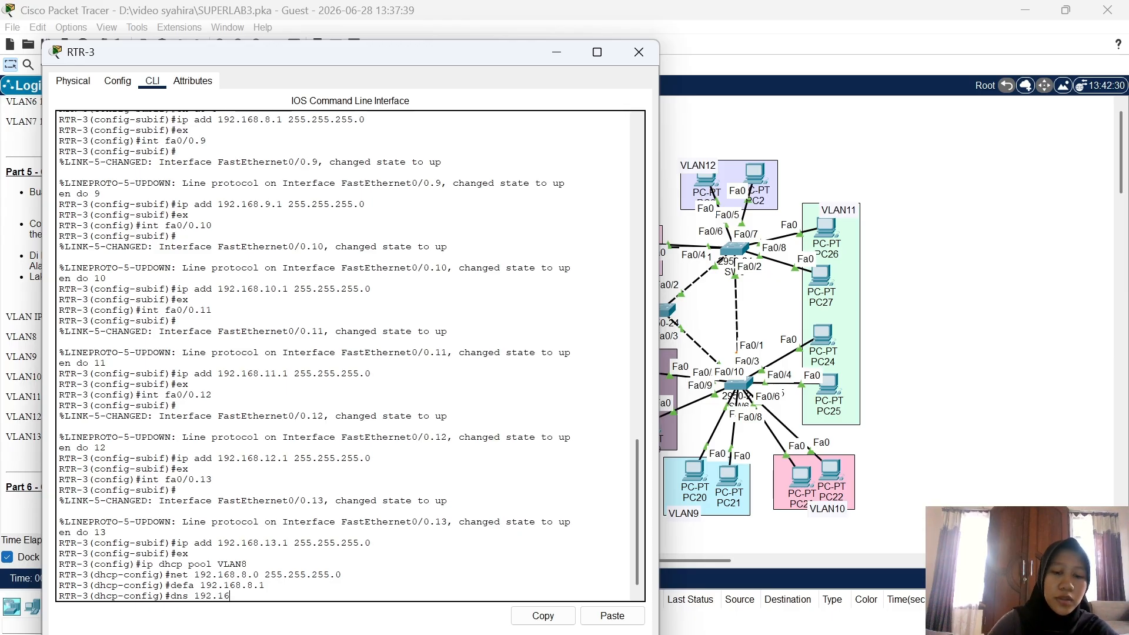
pyautogui.write('8.1.2')
pyautogui.press('Return')
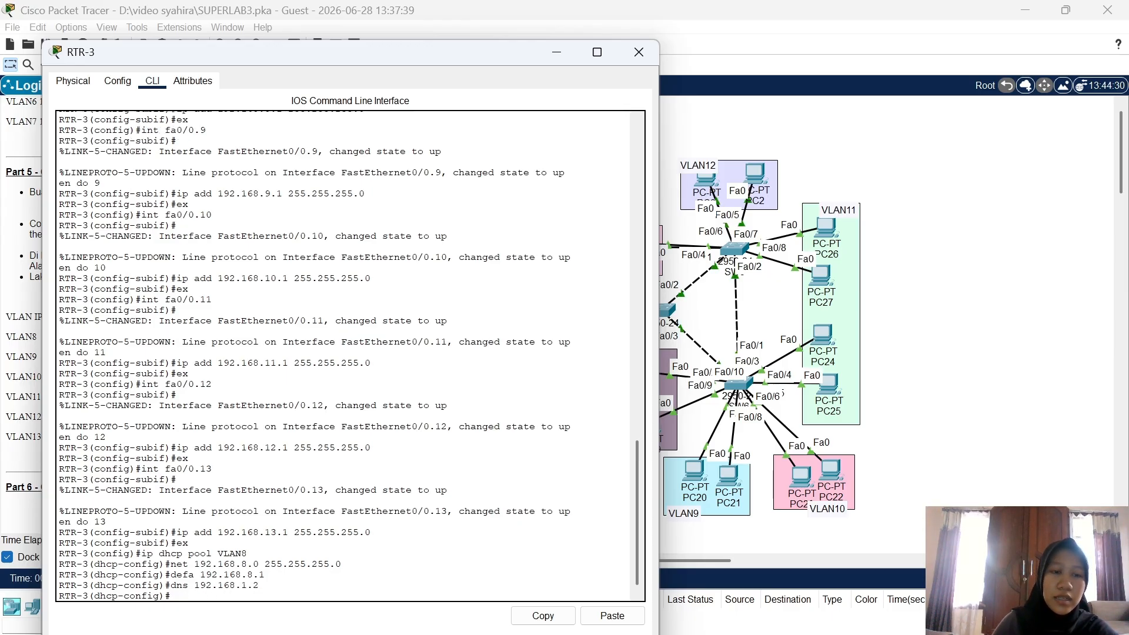
pyautogui.write('ex')
pyautogui.press('Return')
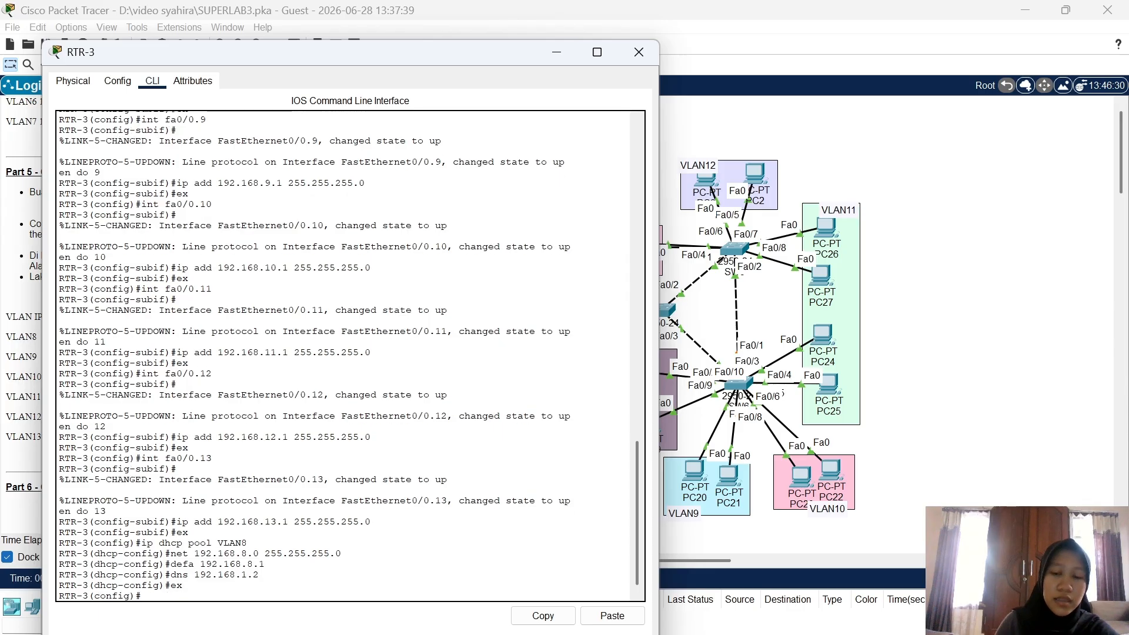
# Create DHCP pool VLAN9 with network 192.168.9.0/24, gateway 192.168.9.1 and DNS 192.168.1.2
pyautogui.write('ip dhcp')
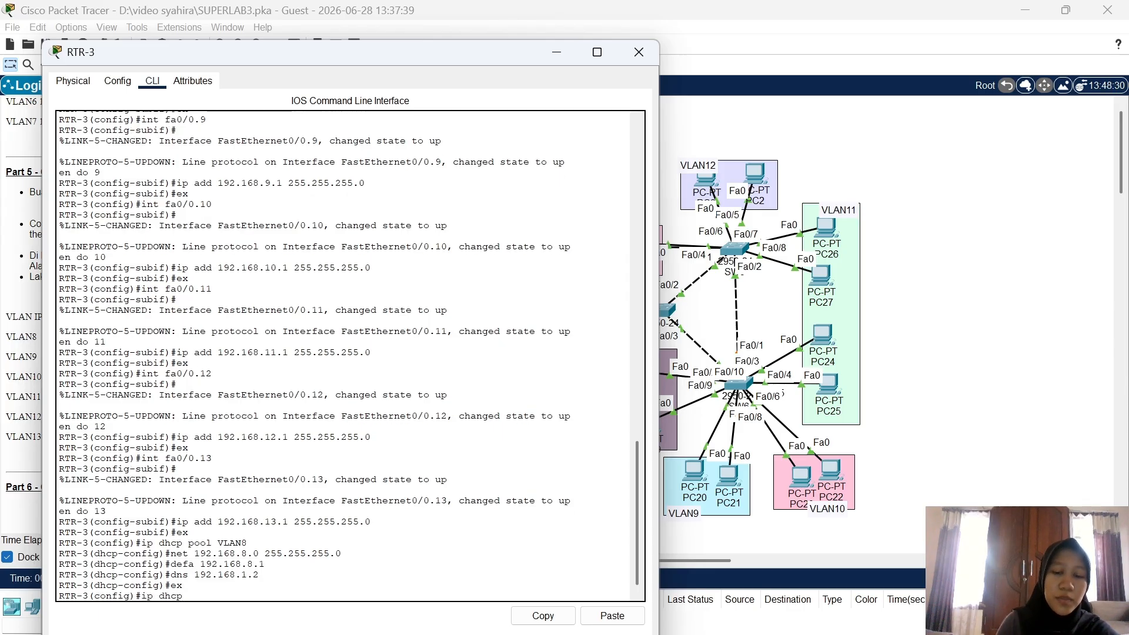
pyautogui.write(' pool VLAN9')
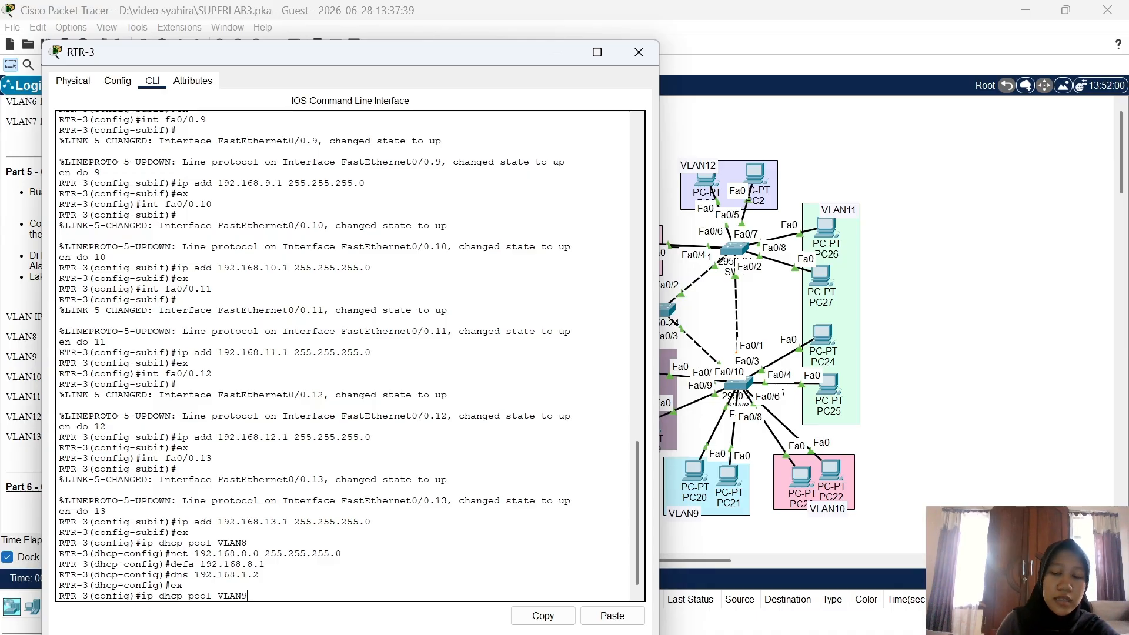
pyautogui.press('Return')
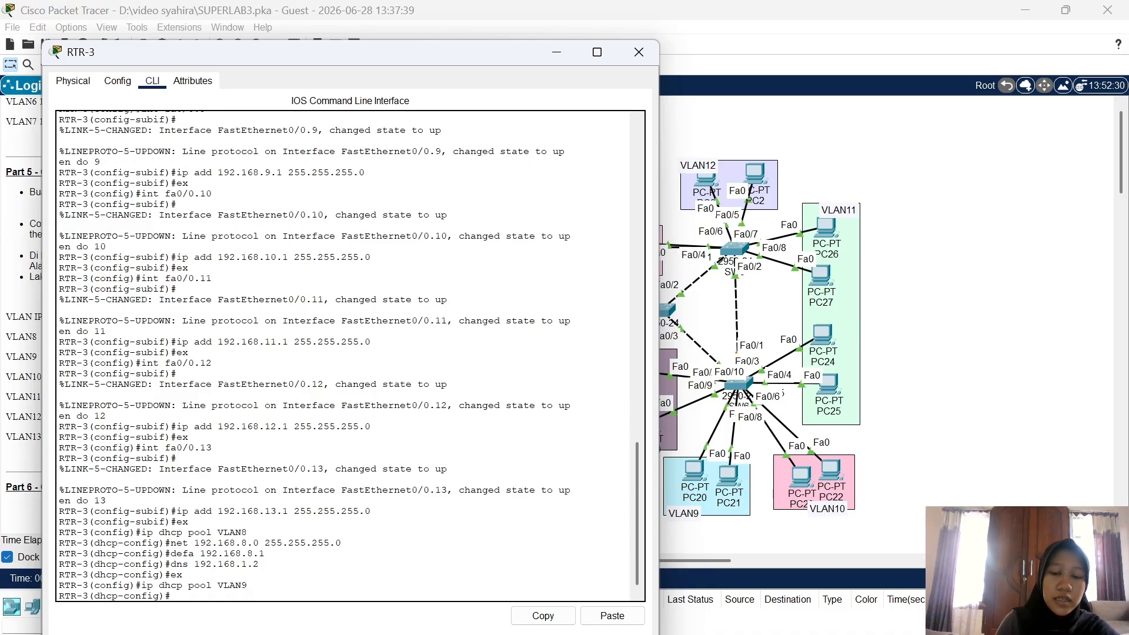
pyautogui.write('net 192.1')
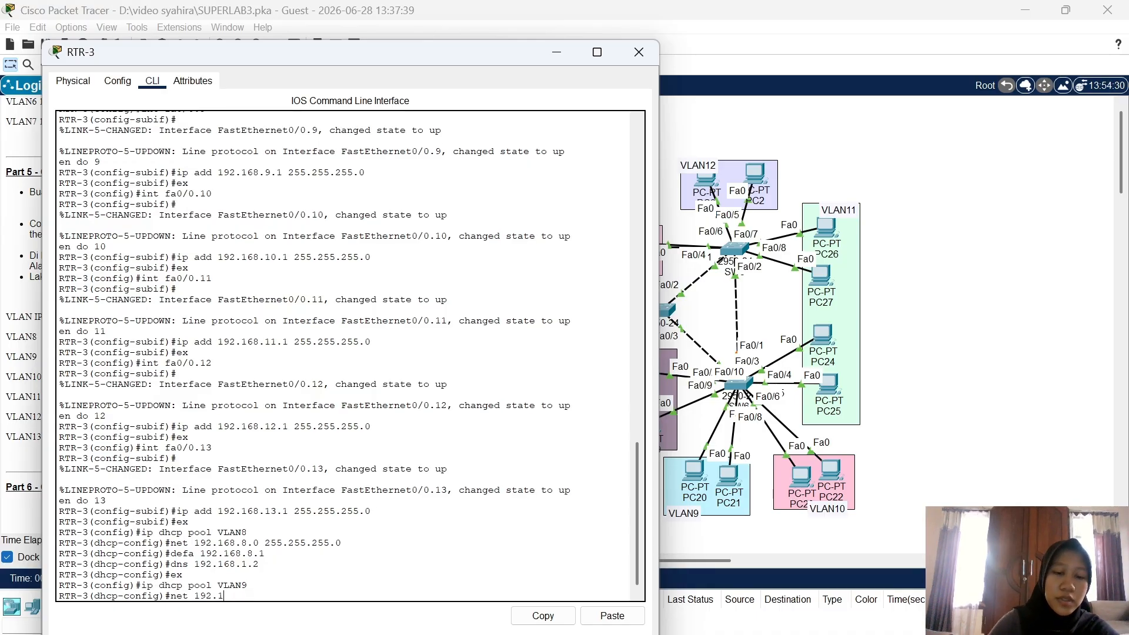
pyautogui.write('68.9.0')
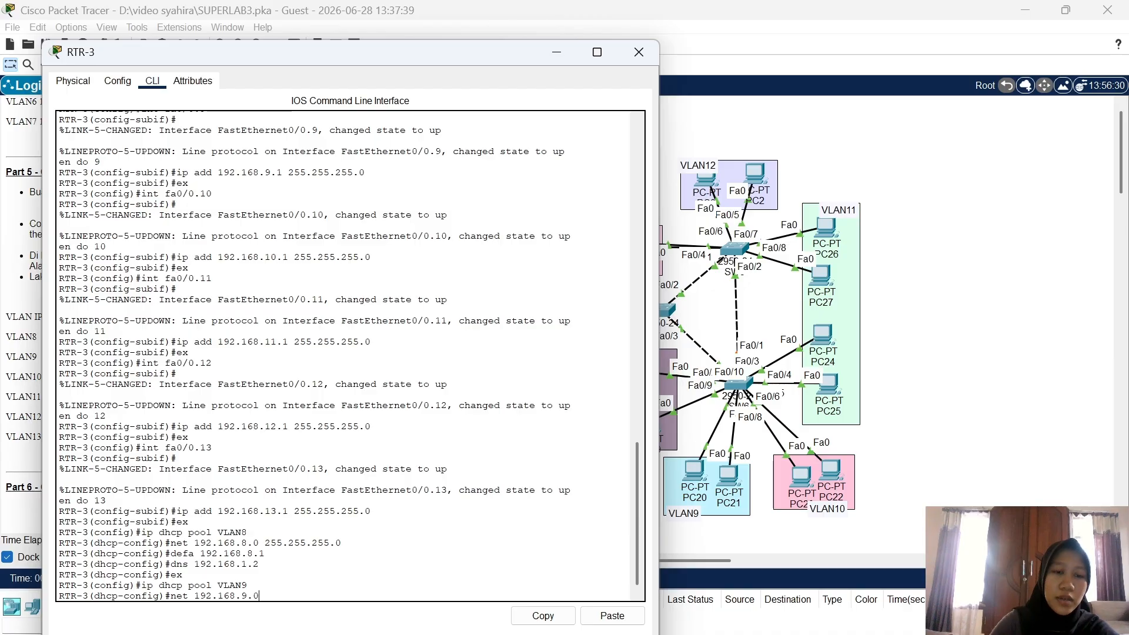
pyautogui.write(' 255.2')
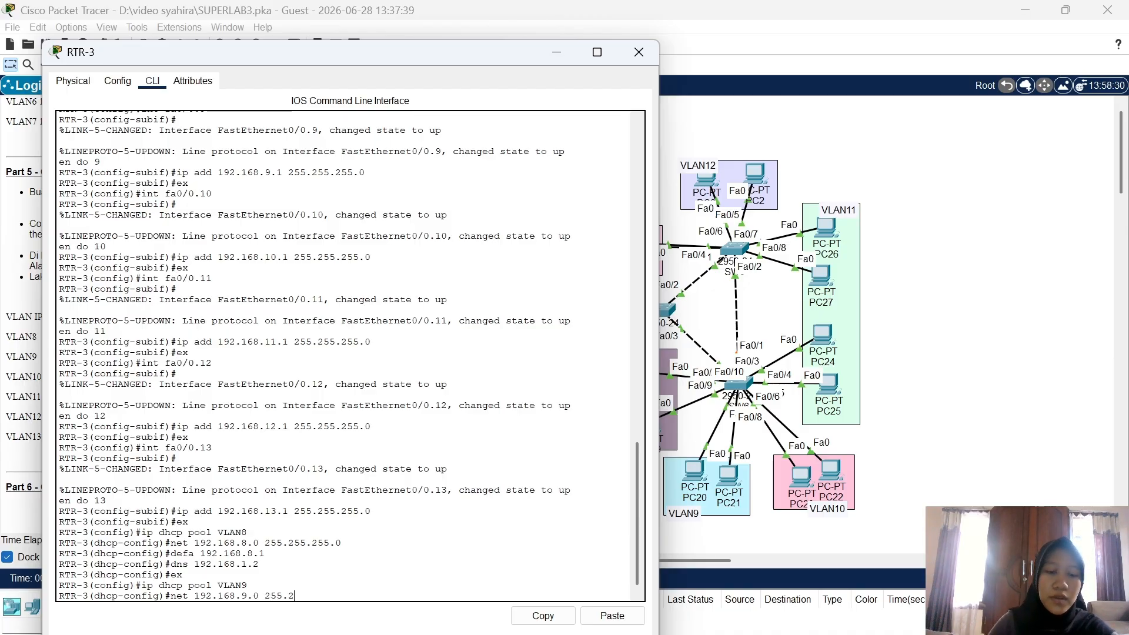
pyautogui.write('55.255.')
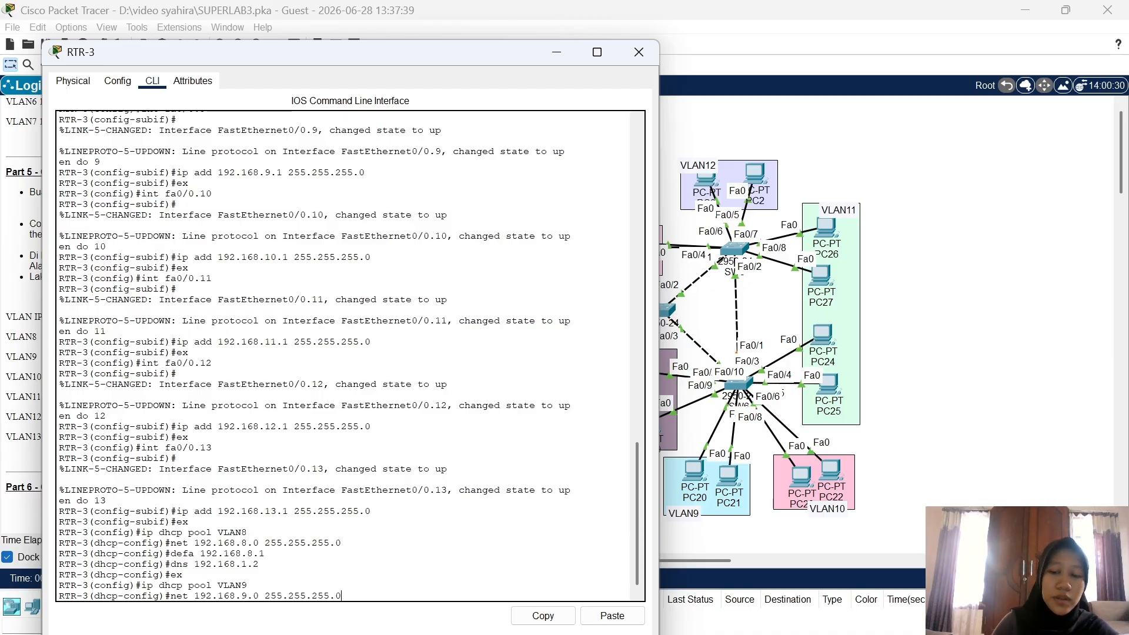
pyautogui.write('0')
pyautogui.press('Return')
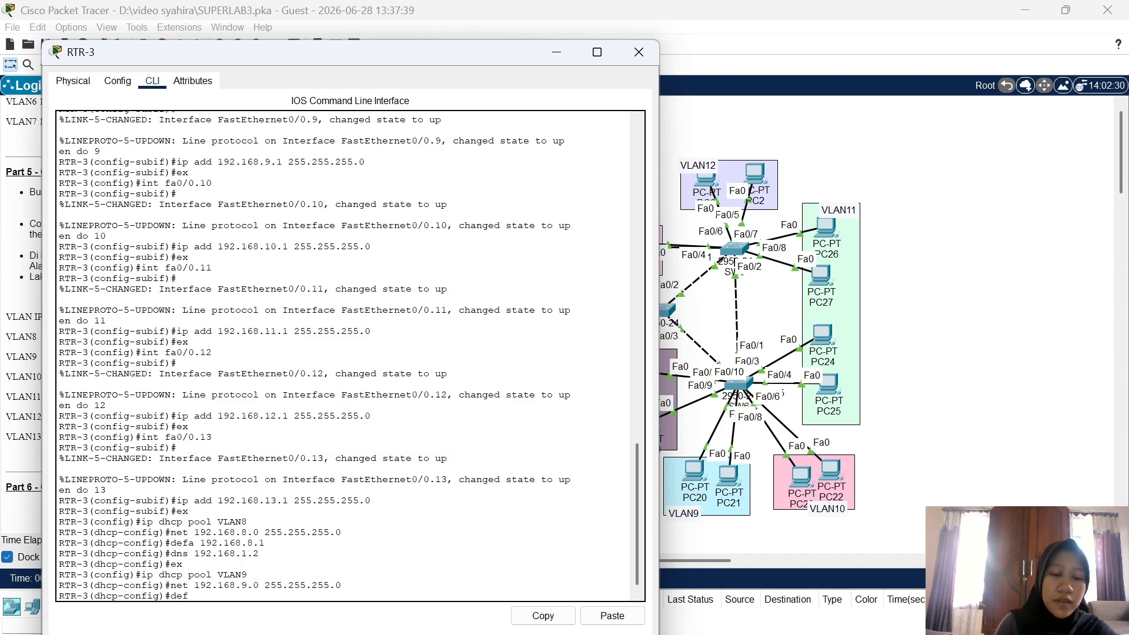
pyautogui.write('defa 192.168')
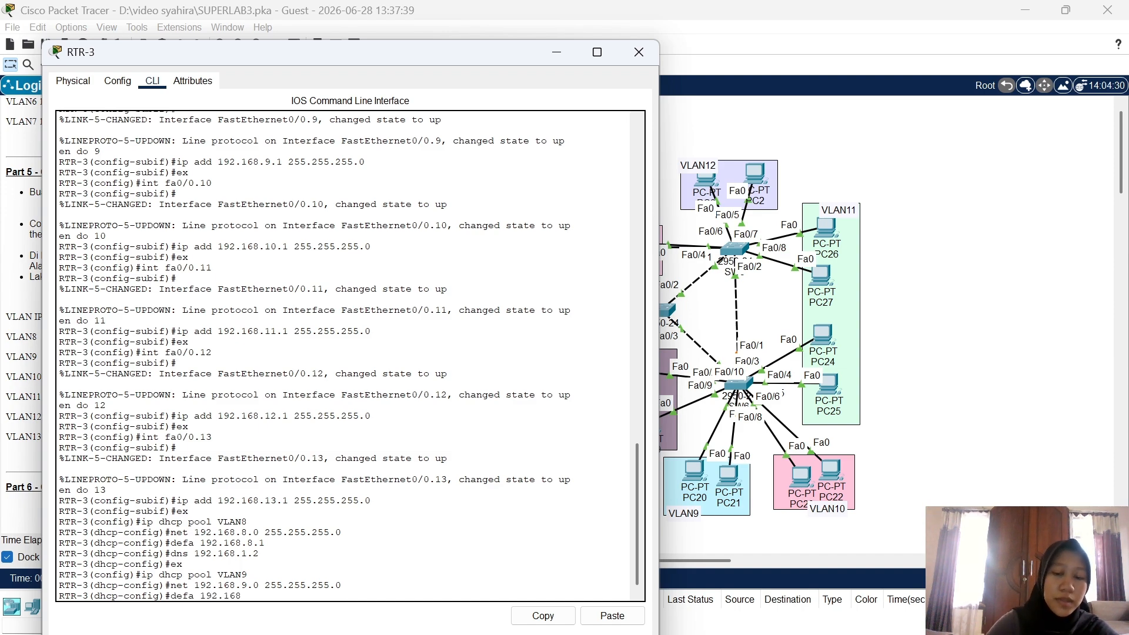
pyautogui.write('.9.1')
pyautogui.press('Return')
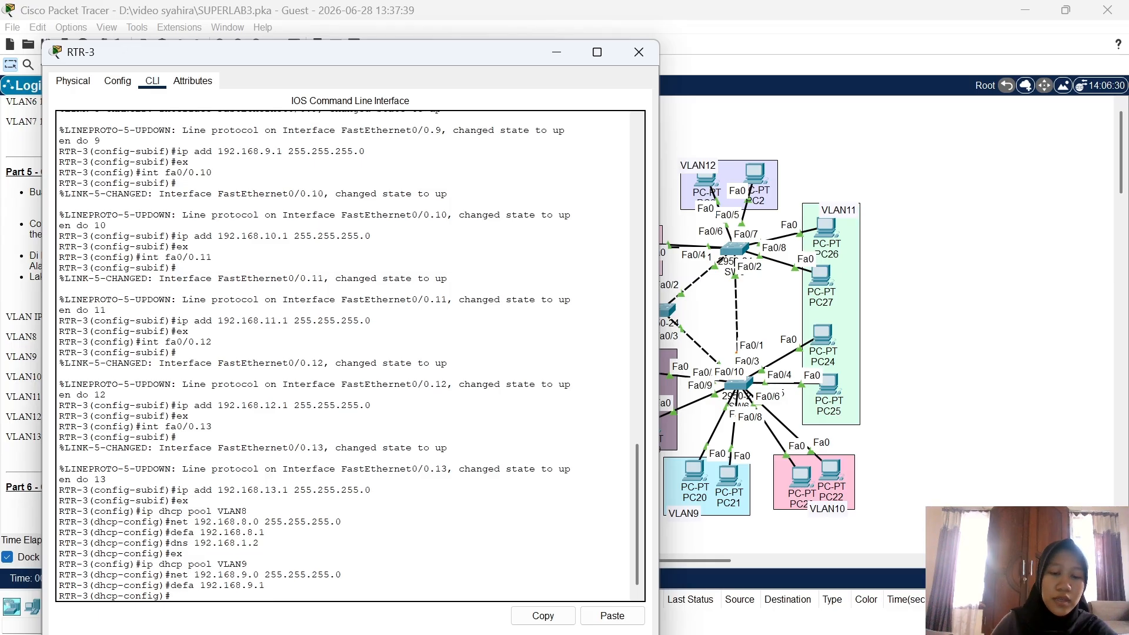
pyautogui.write('dns 192.16')
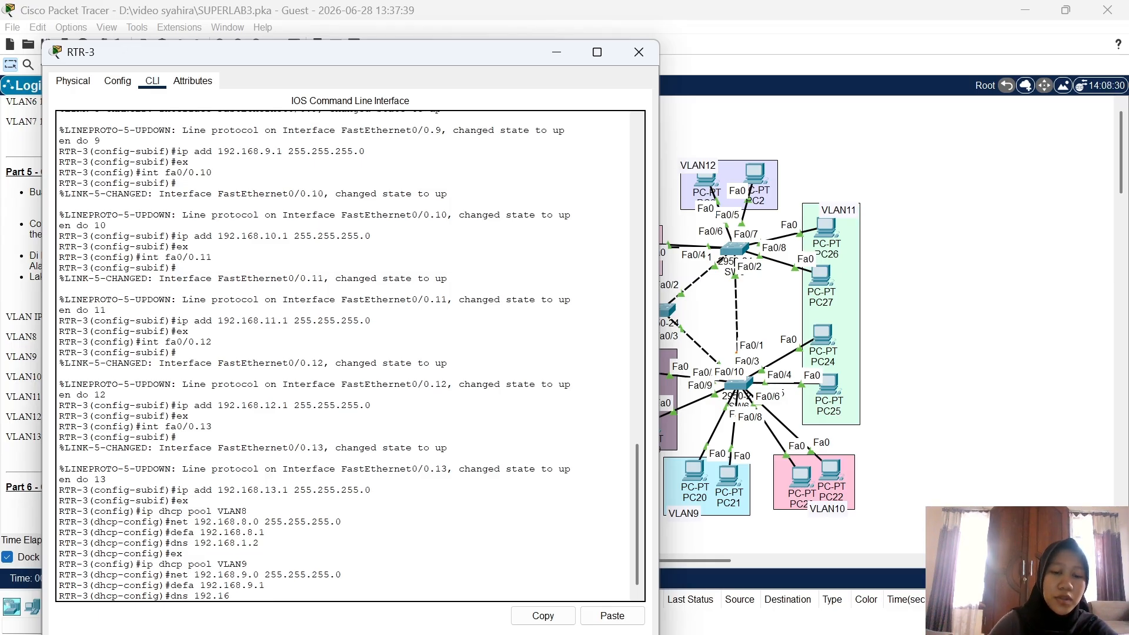
pyautogui.write('8.1.2')
pyautogui.press('Return')
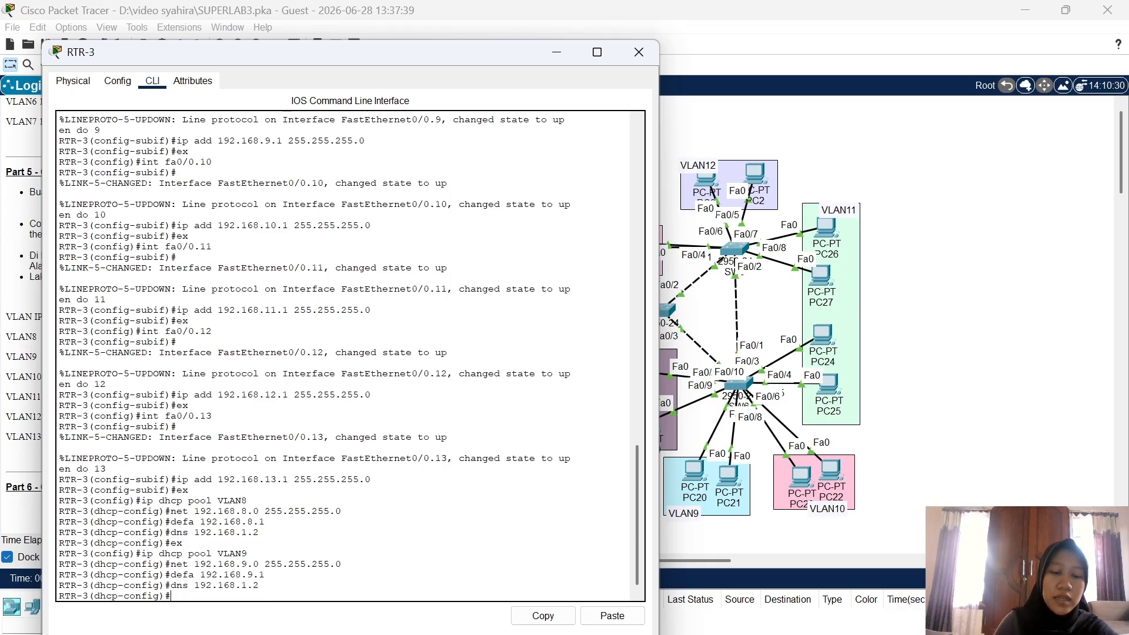
pyautogui.write('ex')
pyautogui.press('Return')
# Create DHCP pool VLAN10 with network 192.168.10.0/24, gateway 192.168.10.1 and DNS 192.168.1.2
pyautogui.write('ip')
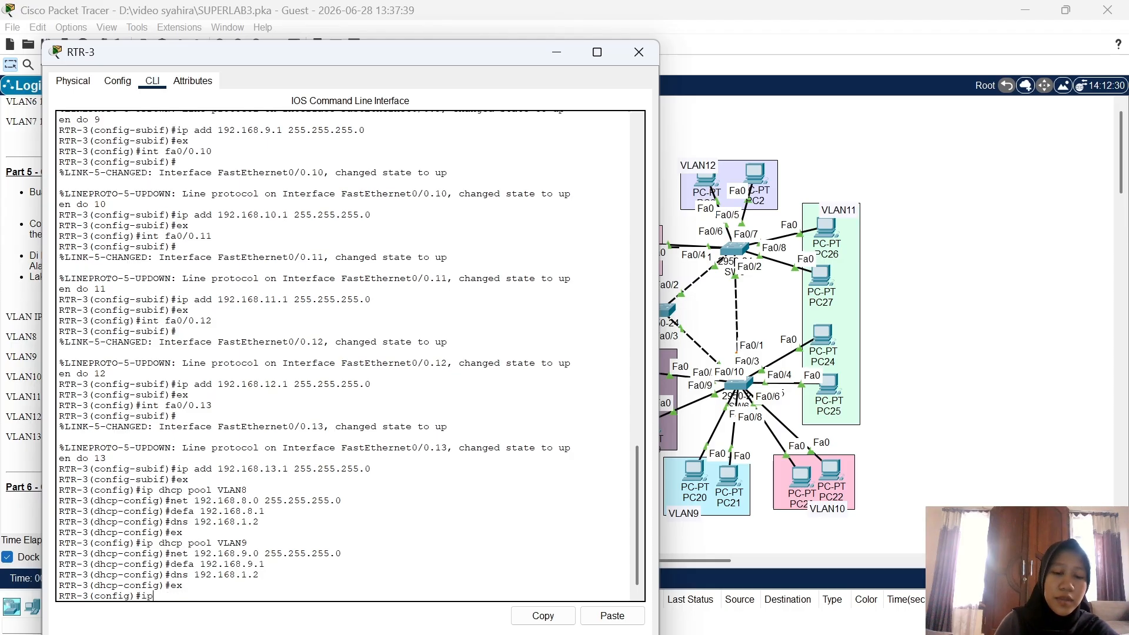
pyautogui.write(' dhcp pool VLAN10')
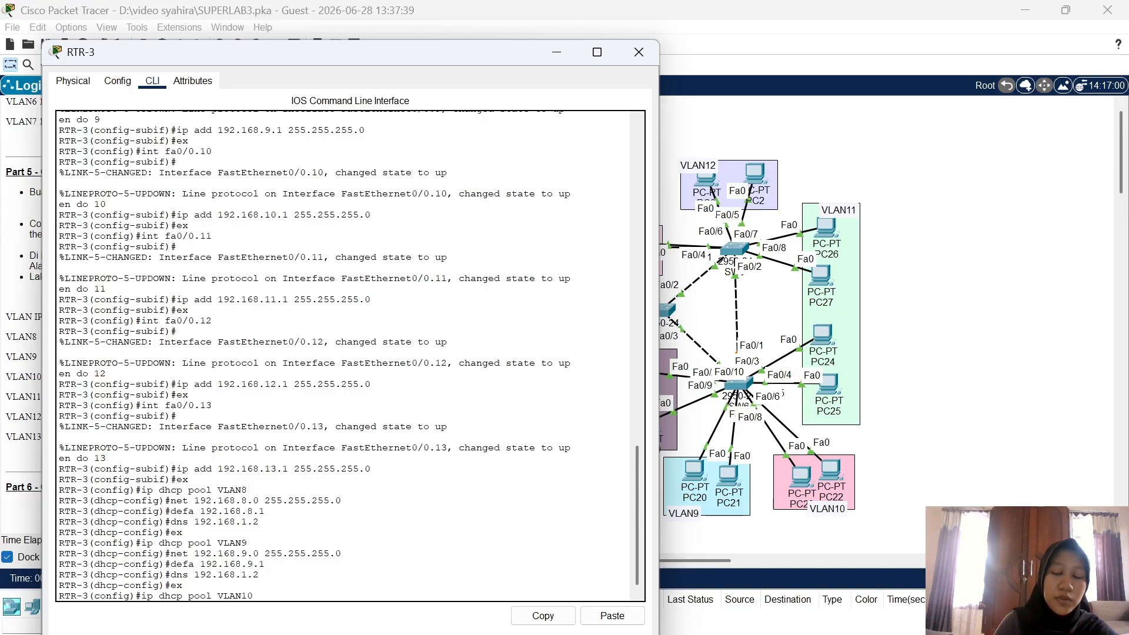
pyautogui.press('Return')
pyautogui.write('net 1')
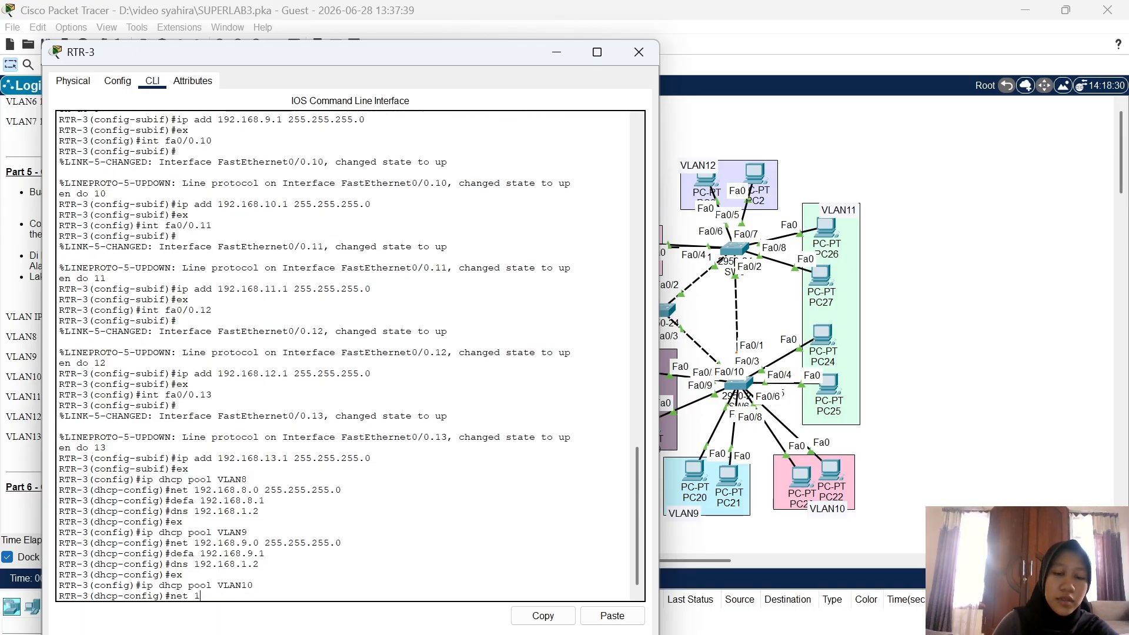
pyautogui.write('92.168.1')
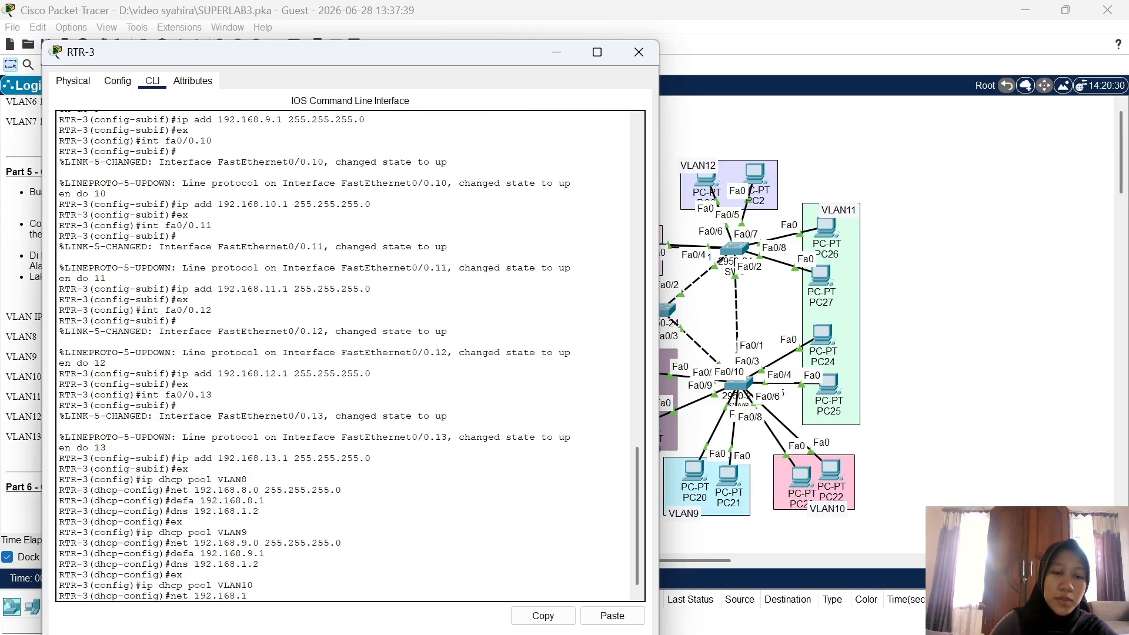
pyautogui.write('0.0 255.2')
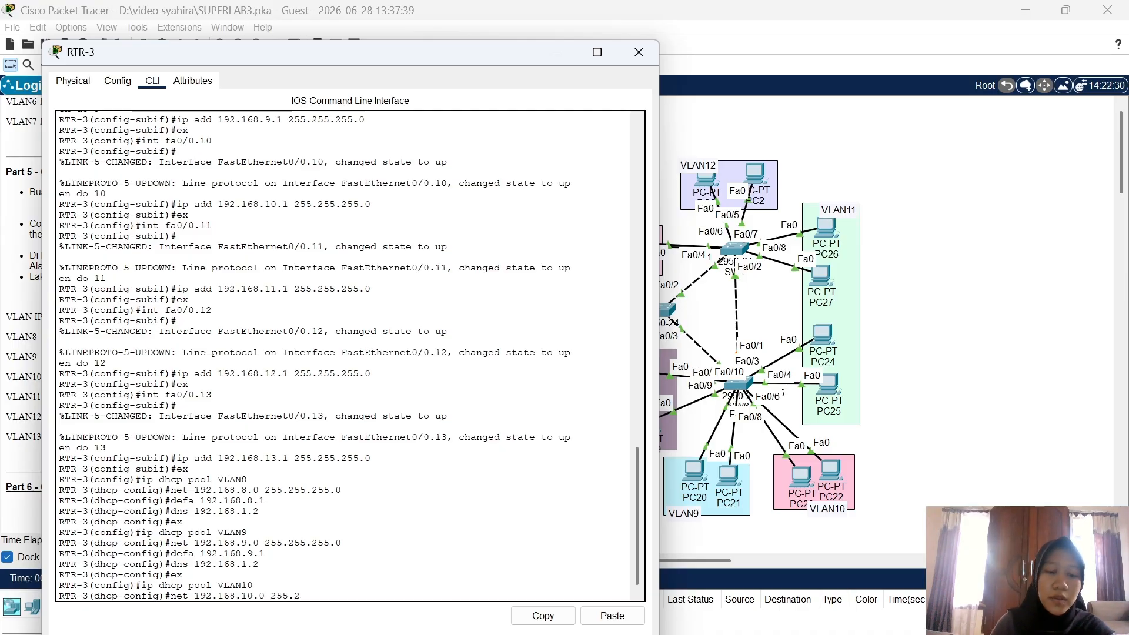
pyautogui.write('55.255.0')
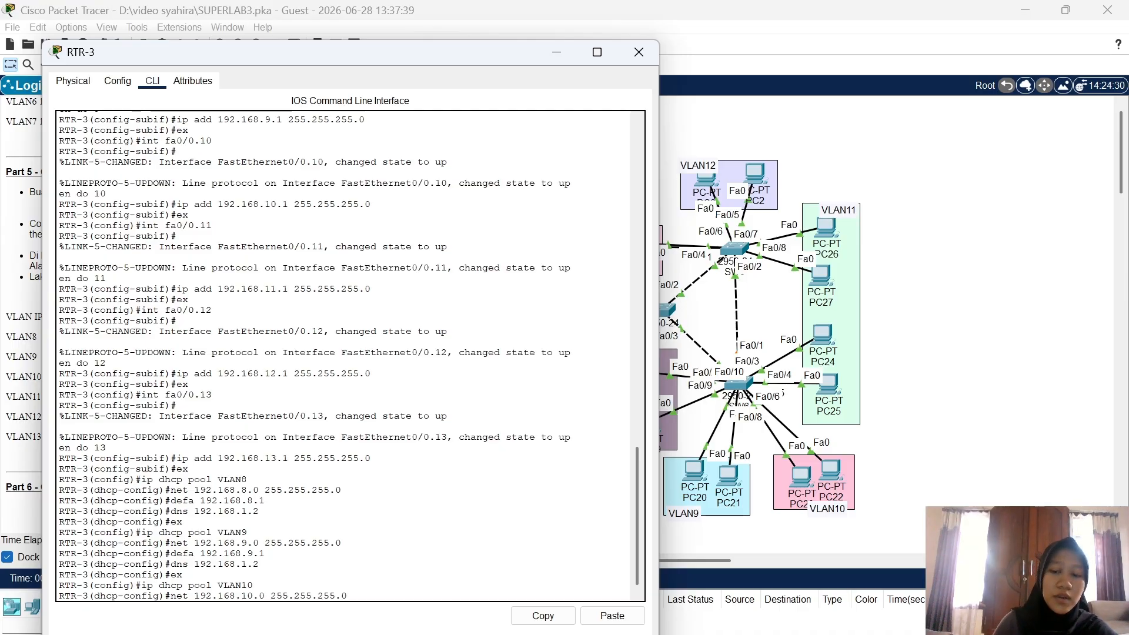
pyautogui.press('Return')
pyautogui.write('defa')
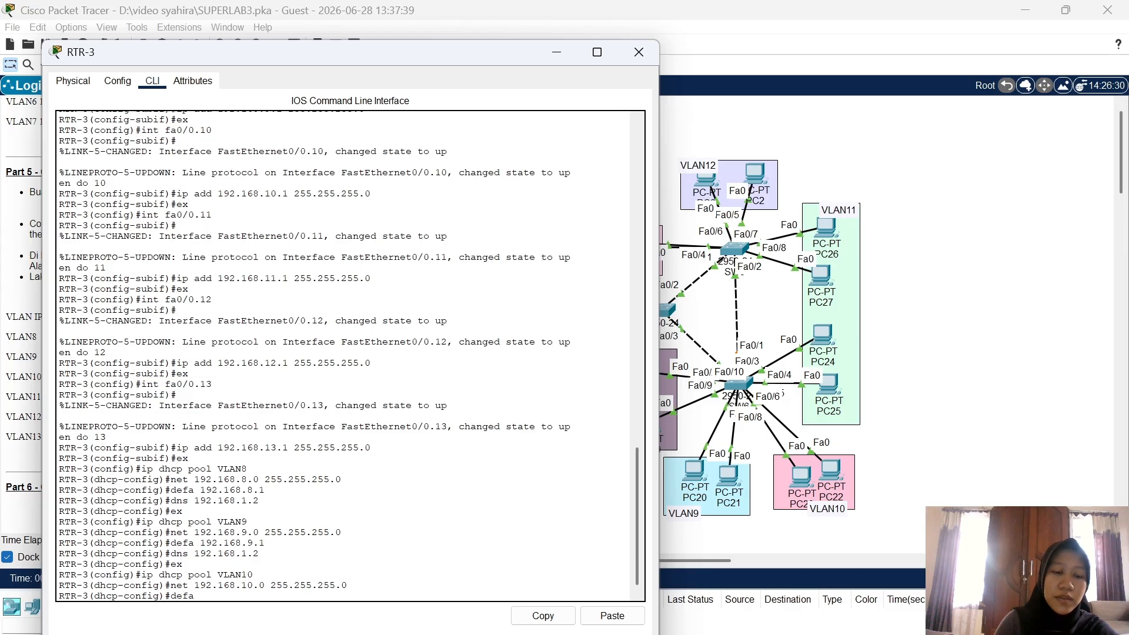
pyautogui.write(' 192.168.1')
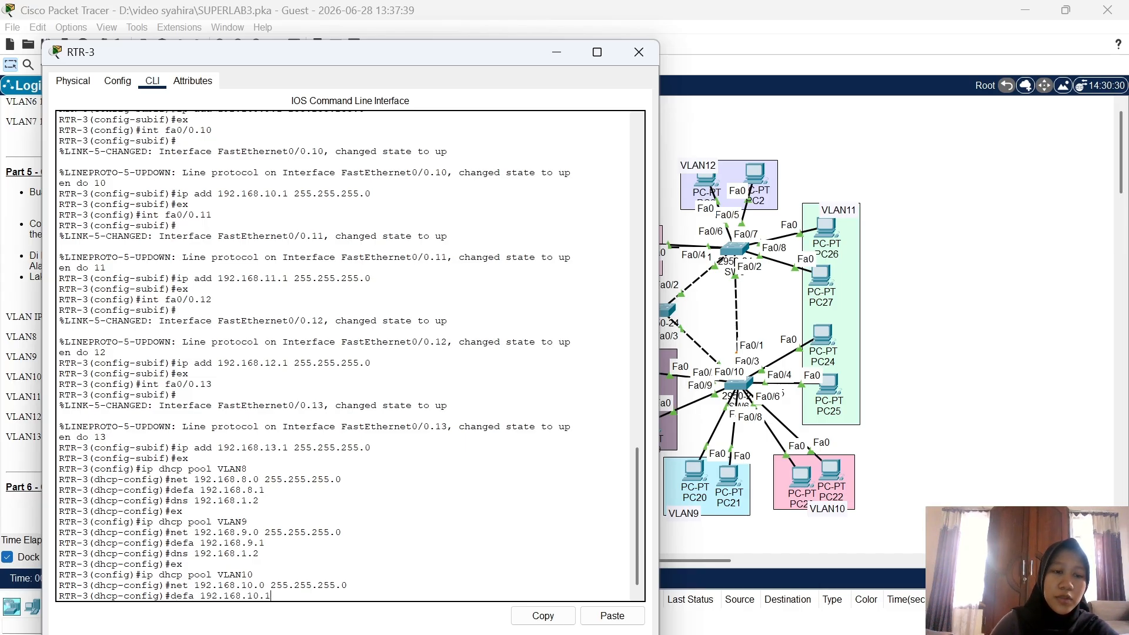
pyautogui.write('0.1')
pyautogui.press('Return')
pyautogui.write('dns 19')
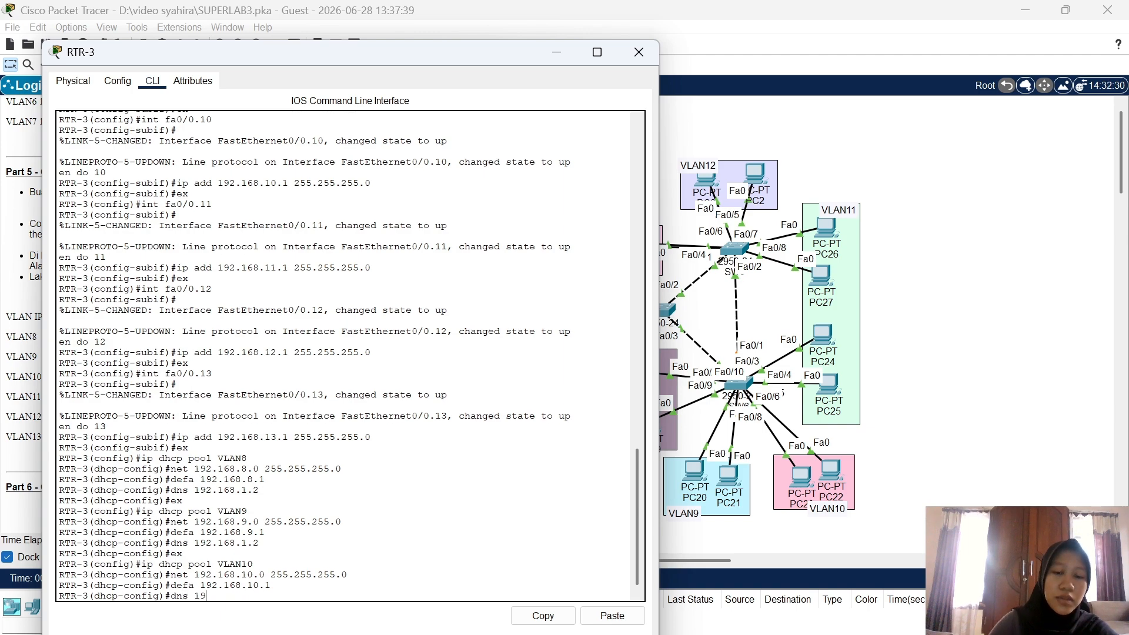
pyautogui.write('2.168.')
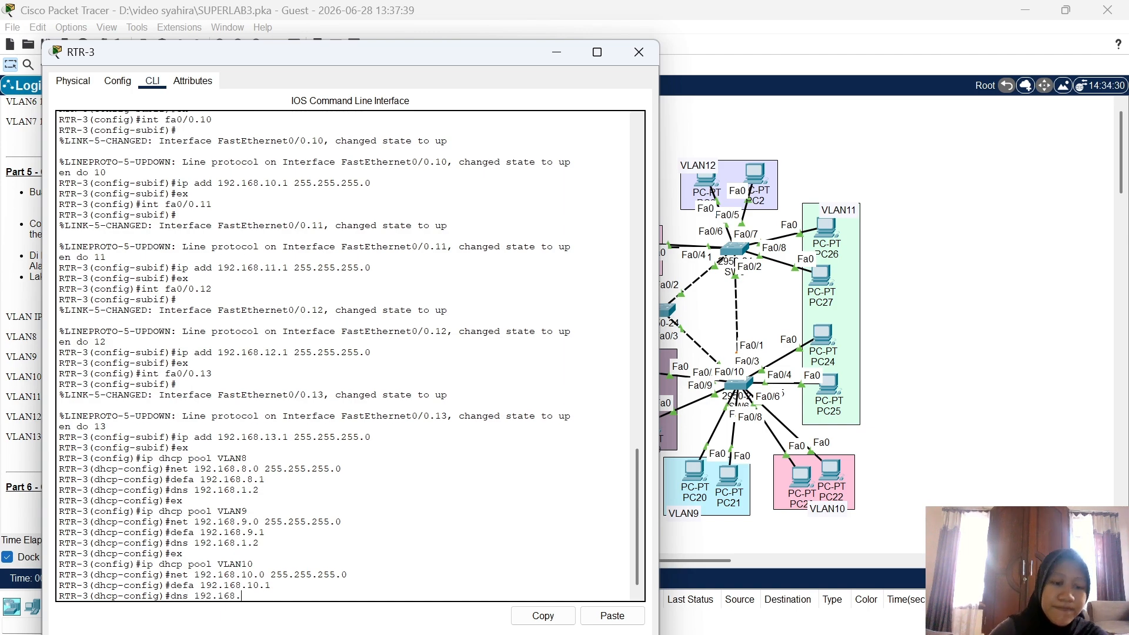
pyautogui.write('1.2')
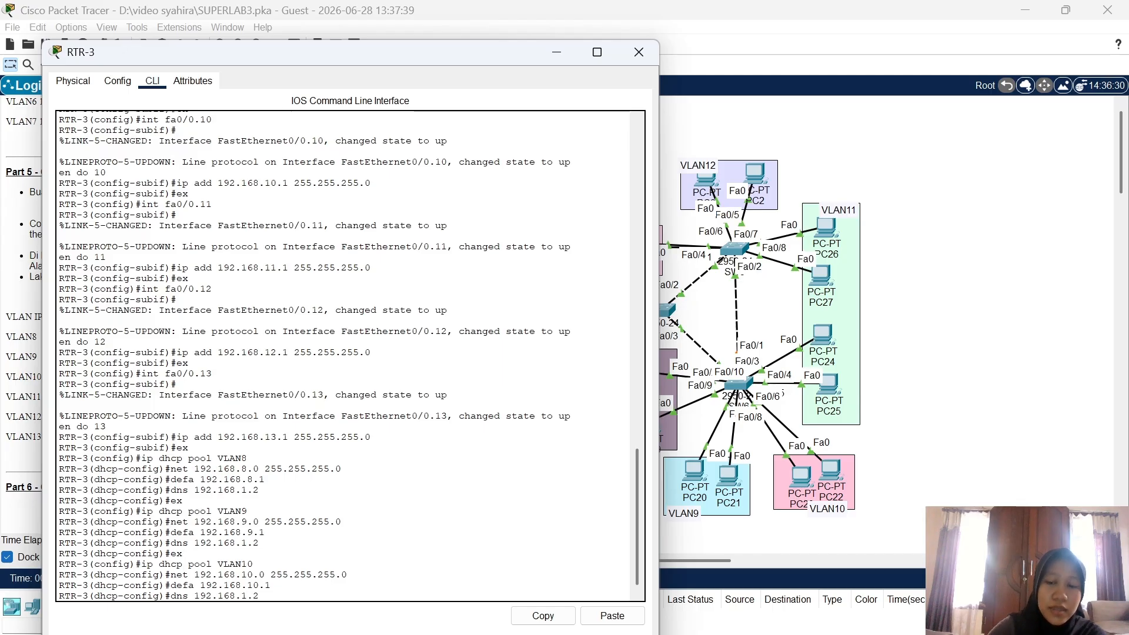
pyautogui.press('Return')
pyautogui.write('ex')
pyautogui.press('Return')
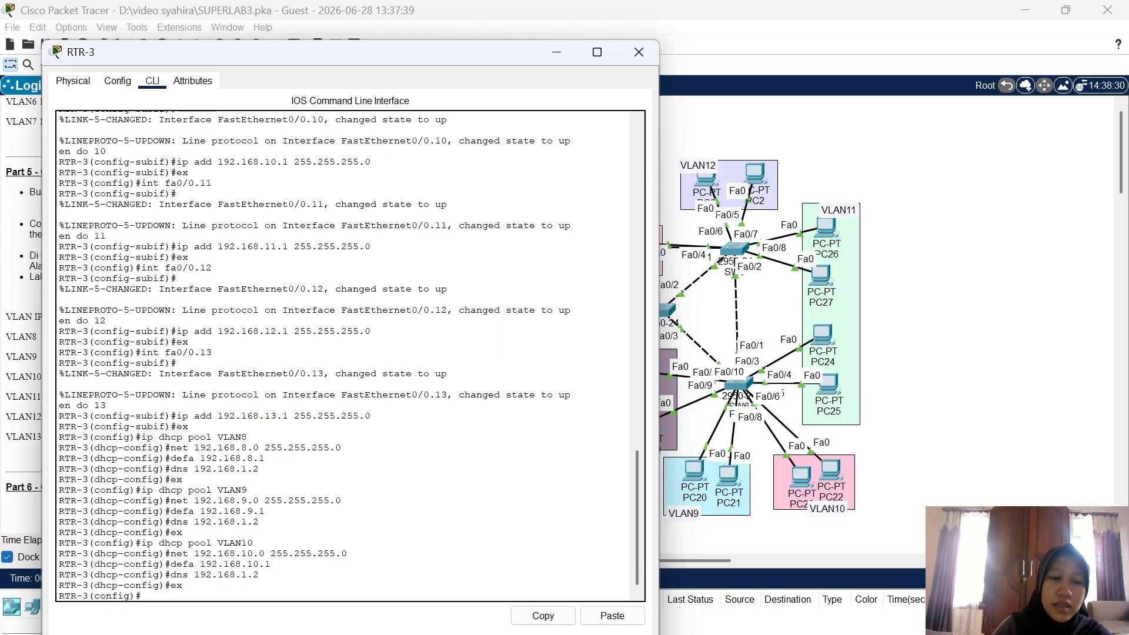
pyautogui.write('iip d')
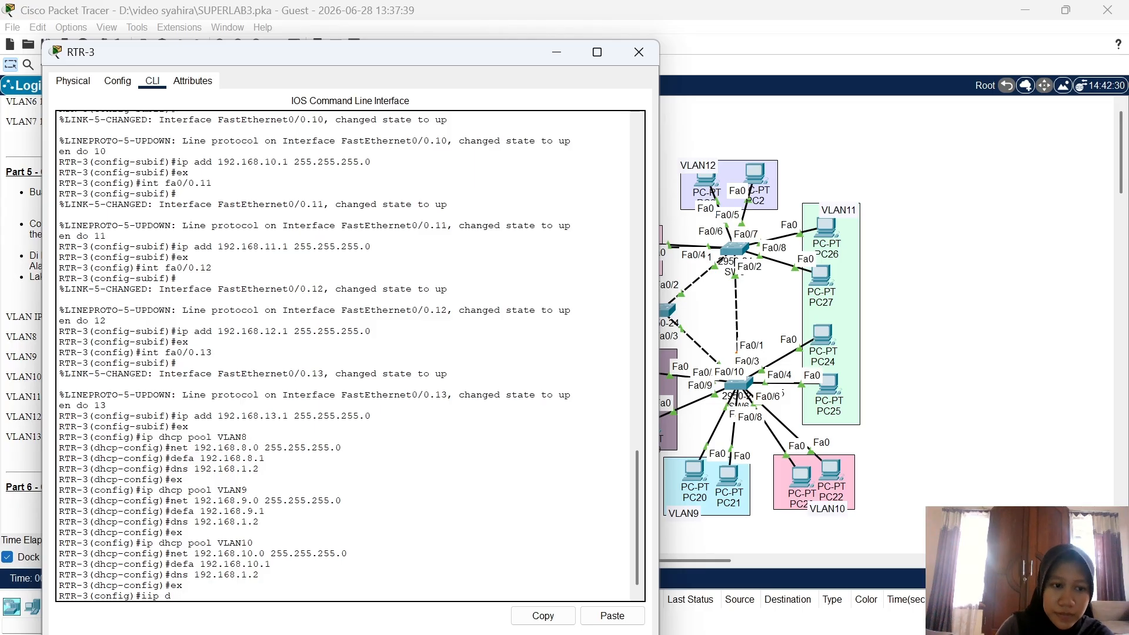
# Create DHCP pool VLAN11 with network 192.168.11.0/24, gateway 192.168.11.1 and DNS 192.168.1.2
pyautogui.press('BackSpace')
pyautogui.press('BackSpace')
pyautogui.press('BackSpace')
pyautogui.press('BackSpace')
pyautogui.write('p d')
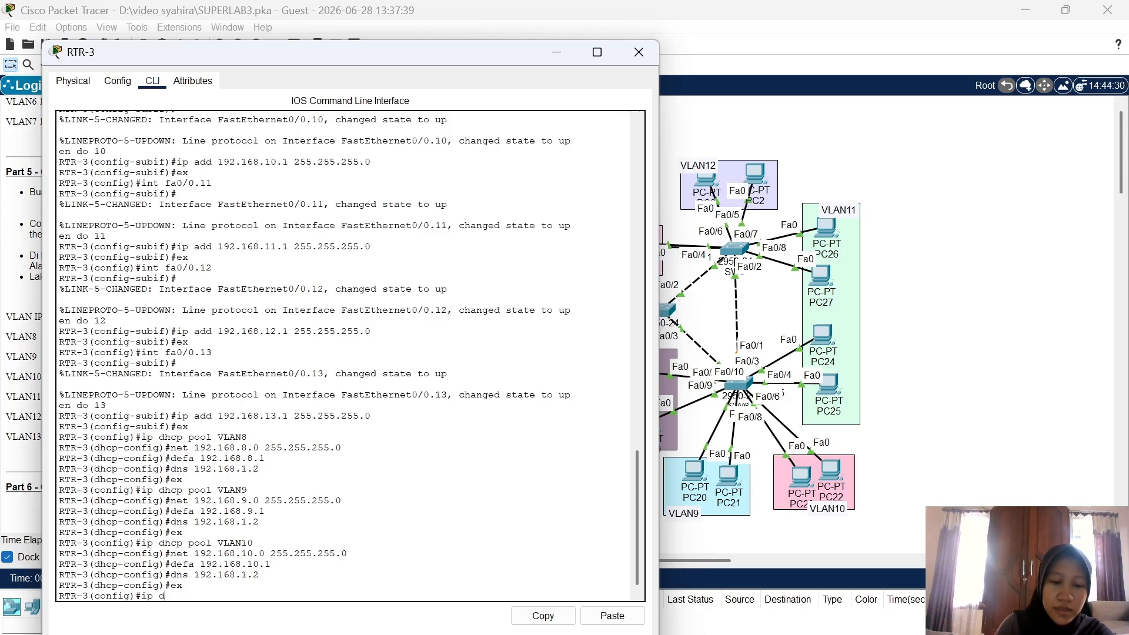
pyautogui.write('hcp pool ')
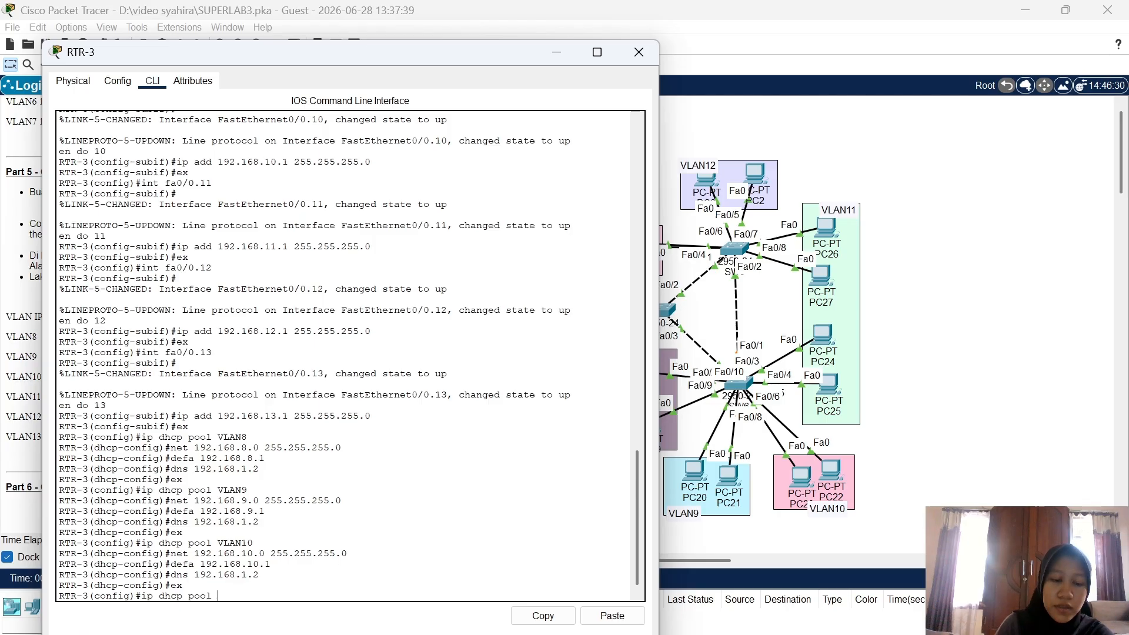
pyautogui.write('VLAn')
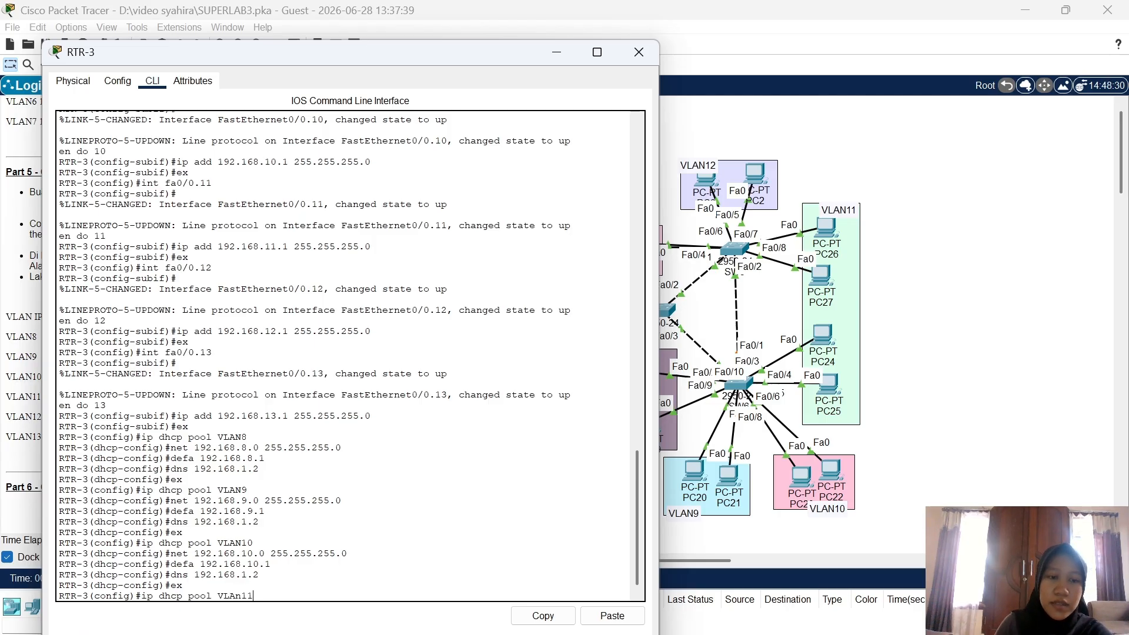
pyautogui.write('11')
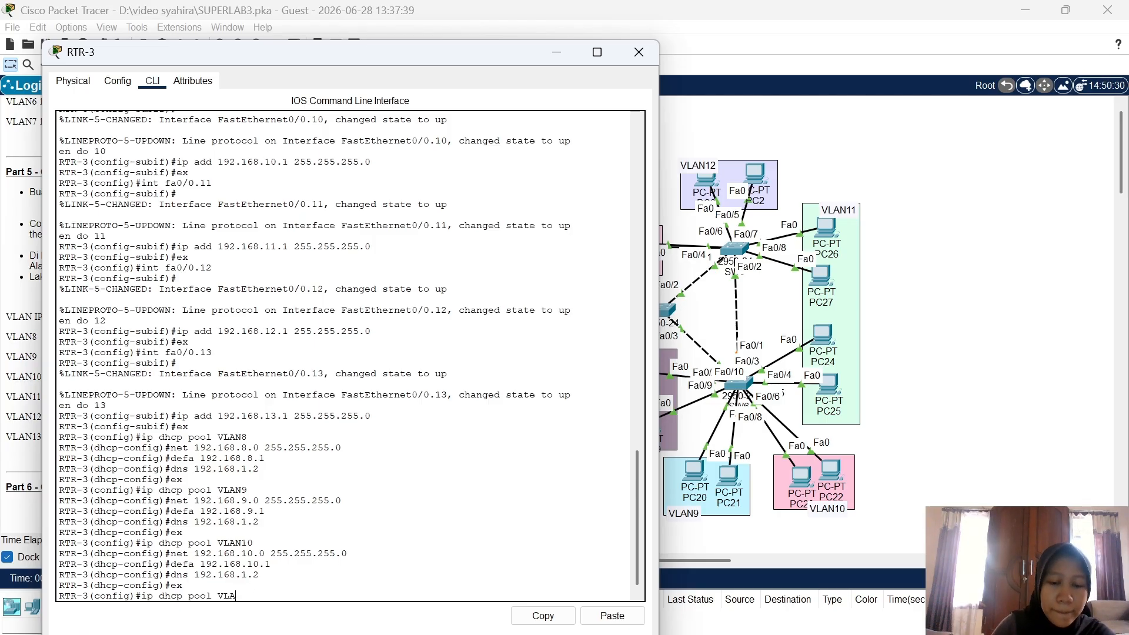
pyautogui.press('Return')
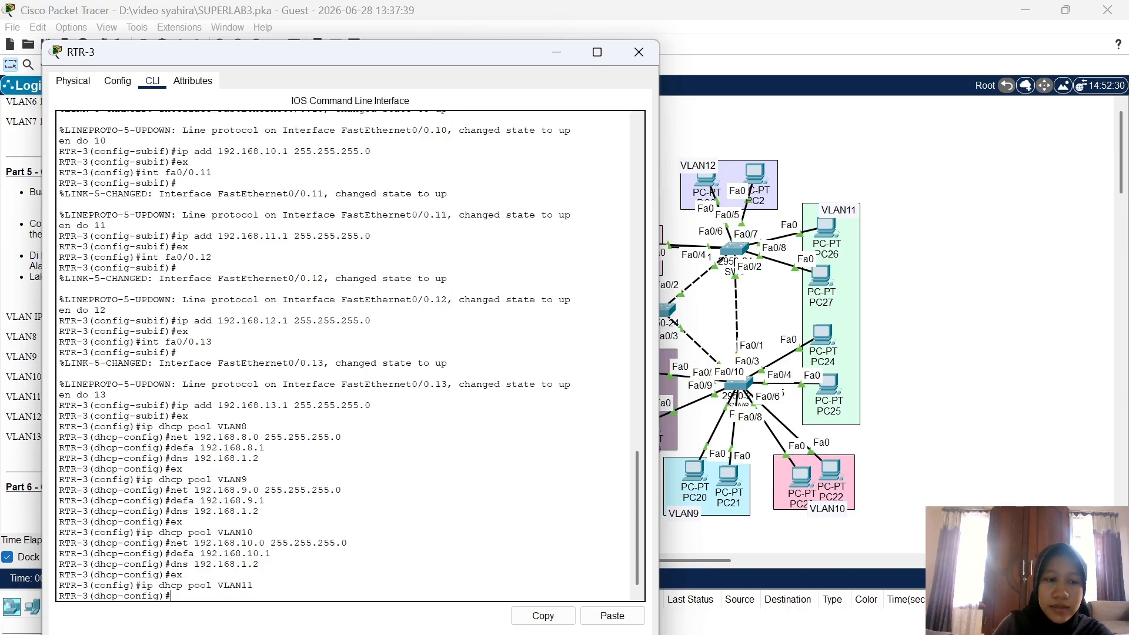
pyautogui.write('net 192')
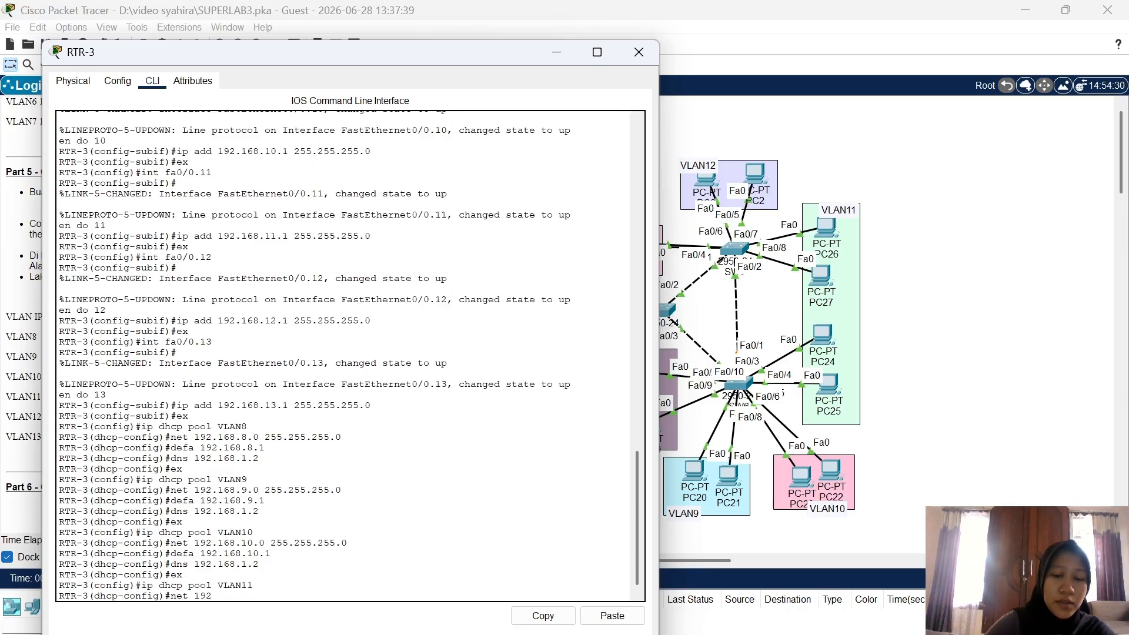
pyautogui.write('.168.11.0')
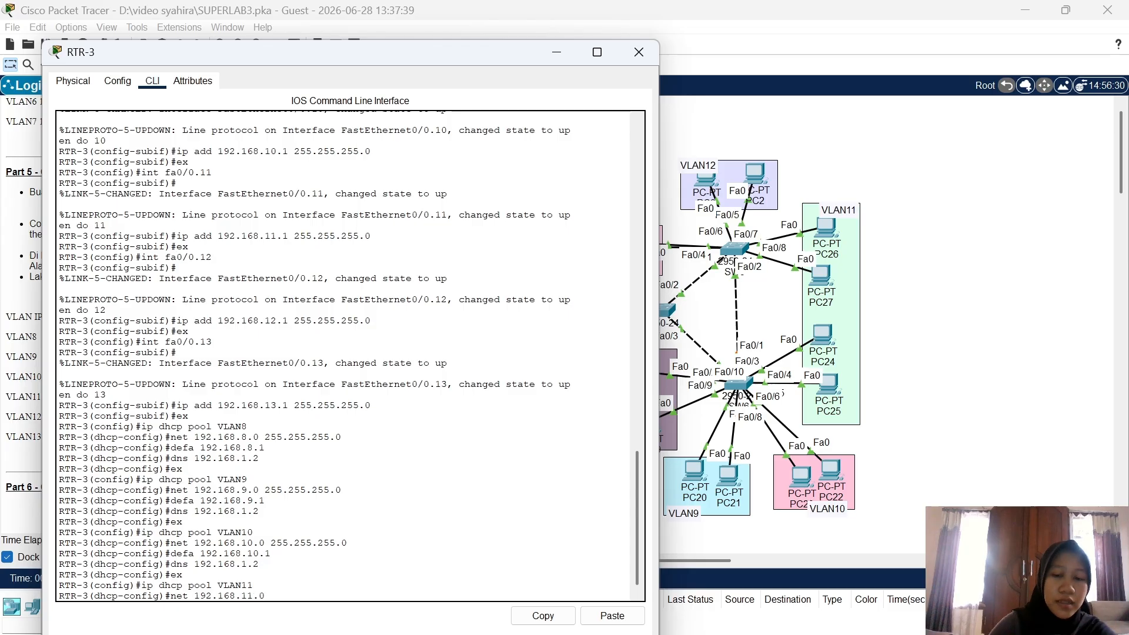
pyautogui.write(' 255.255.')
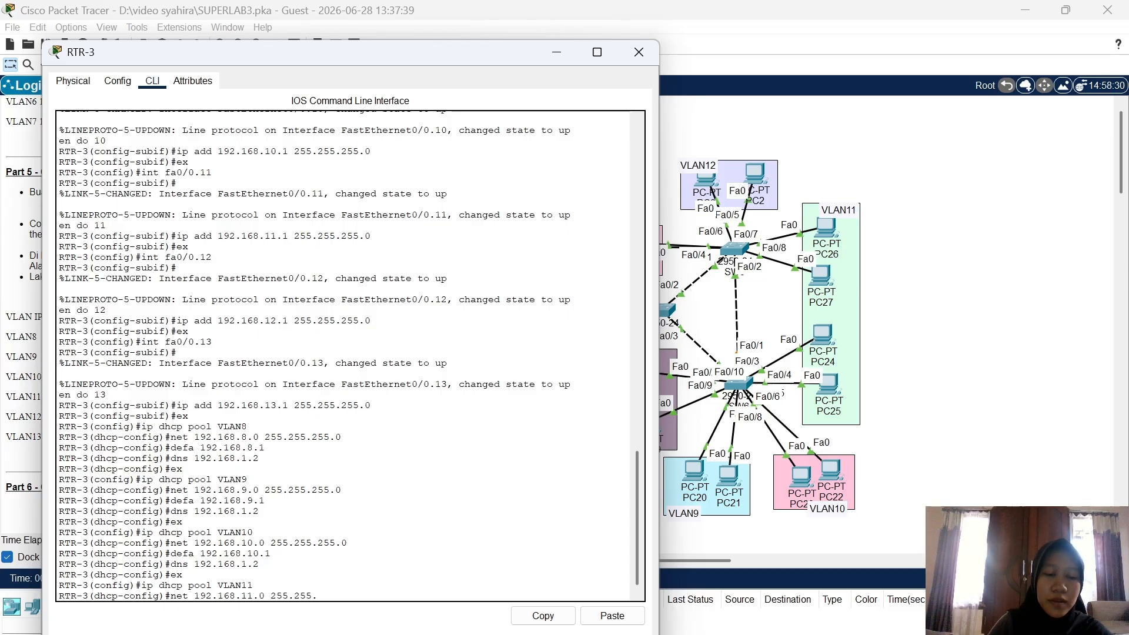
pyautogui.write('255.0')
pyautogui.press('Return')
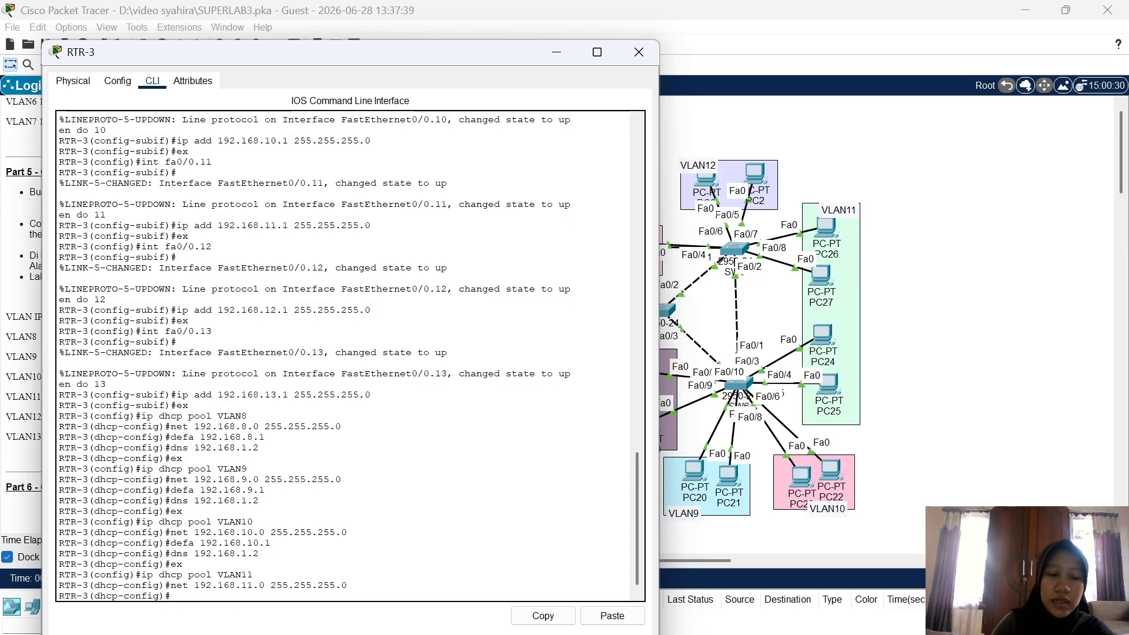
pyautogui.write('defa 192.168.11.')
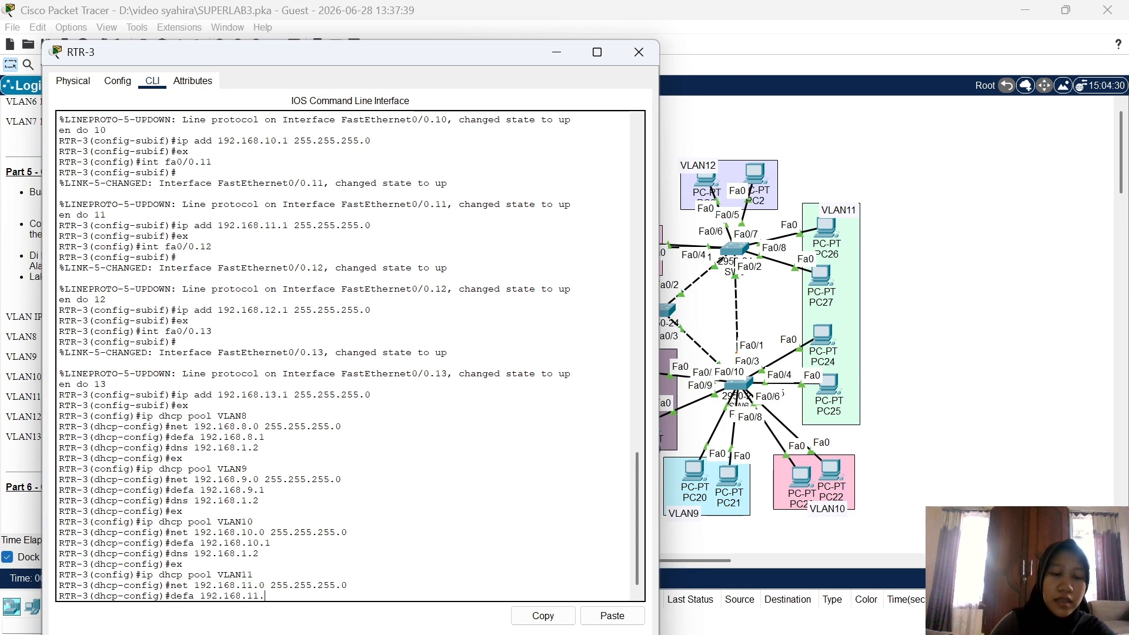
pyautogui.write('2')
pyautogui.press('BackSpace')
pyautogui.write('1')
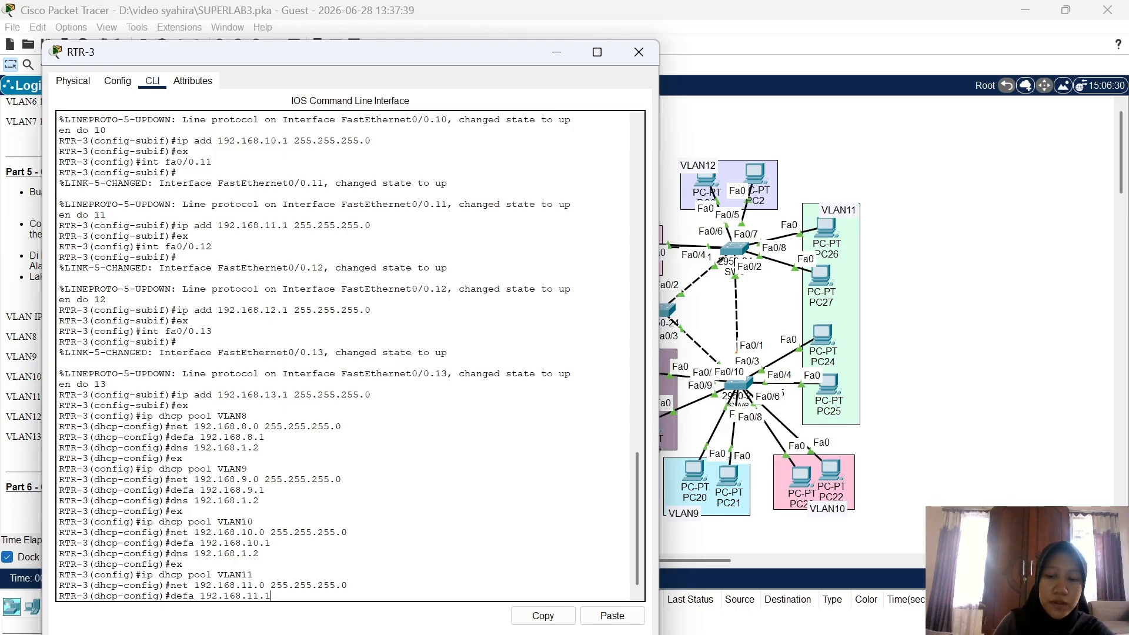
pyautogui.press('Return')
pyautogui.write('dns ')
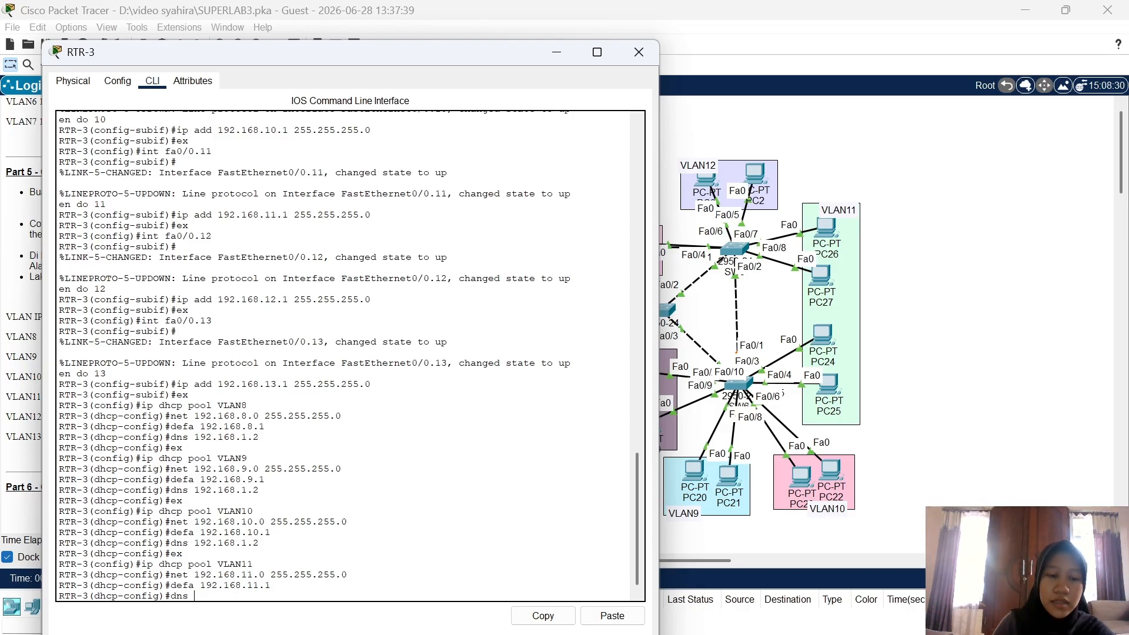
pyautogui.write('192.168.1.2')
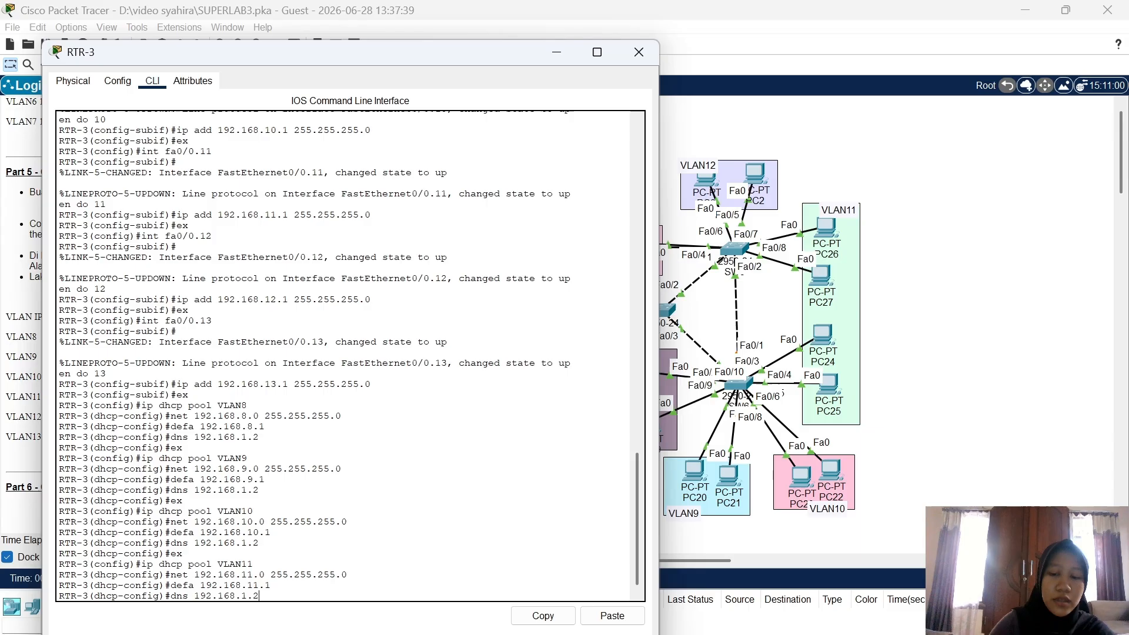
pyautogui.press('Return')
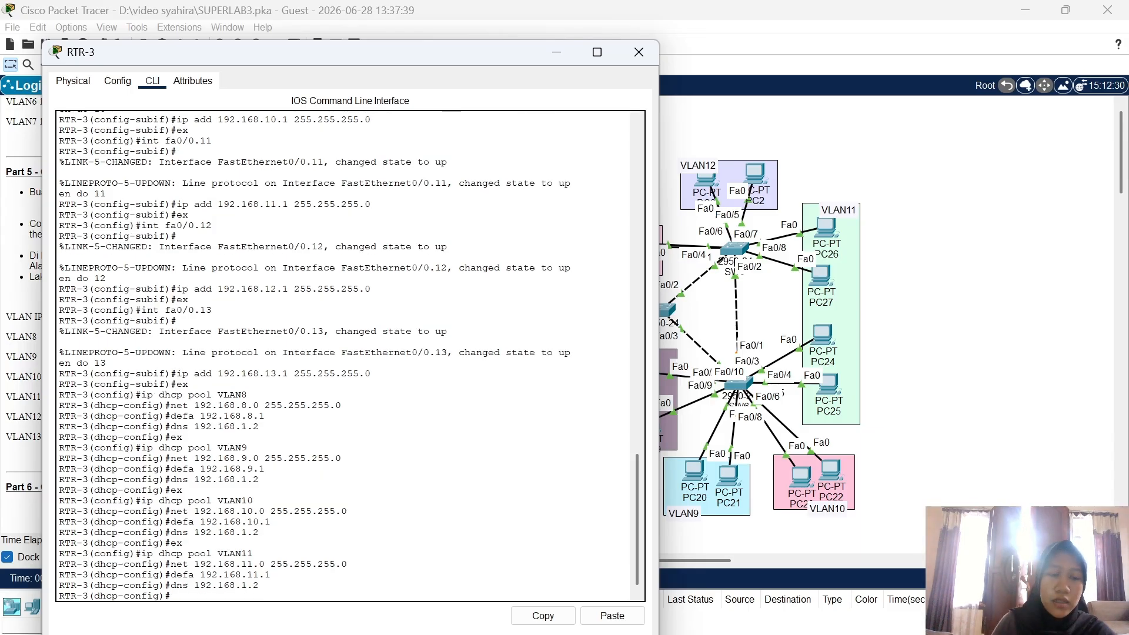
pyautogui.write('ex')
pyautogui.press('Return')
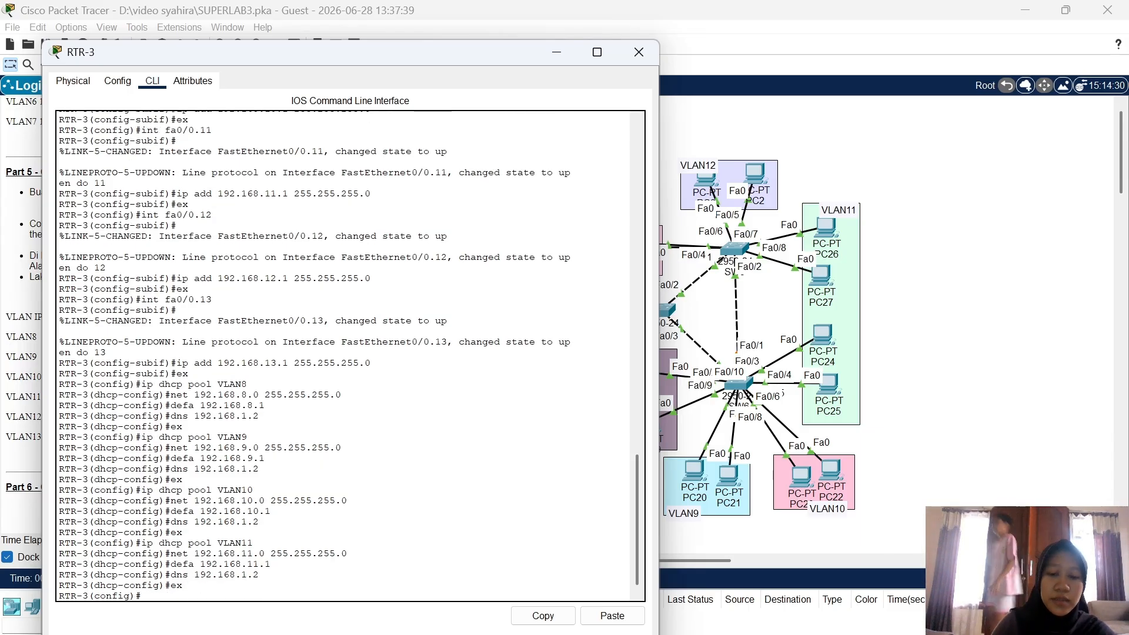
# Create DHCP pool VLAN12 with network 192.168.12.0/24, gateway 192.168.12.1 and DNS 192.168.1.2
pyautogui.write('ip dhcp p')
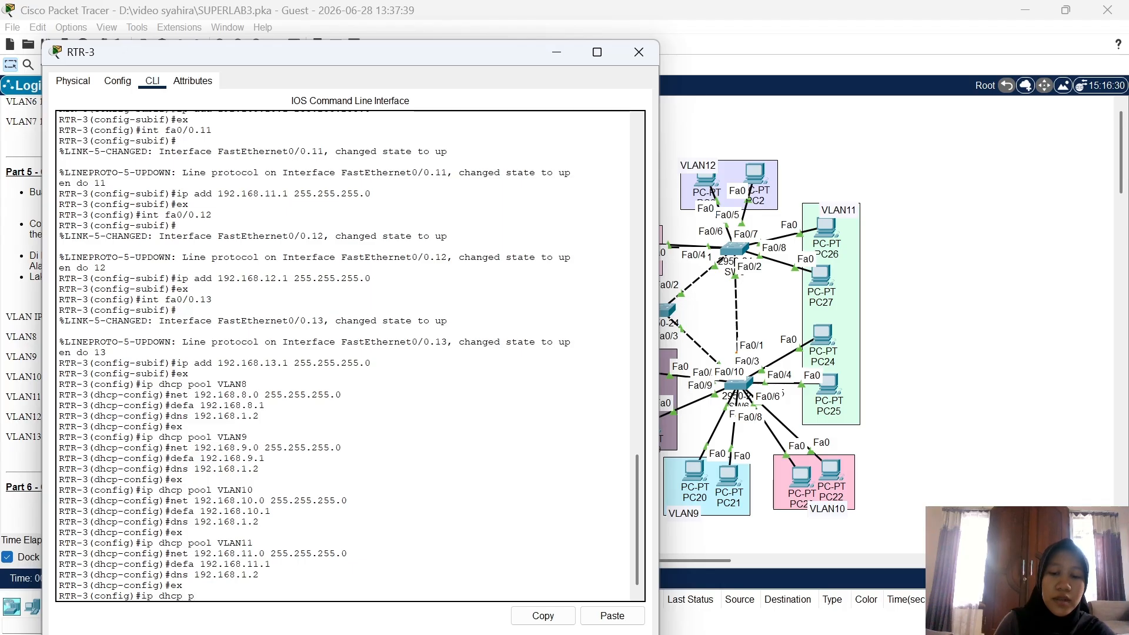
pyautogui.write('ool VLA')
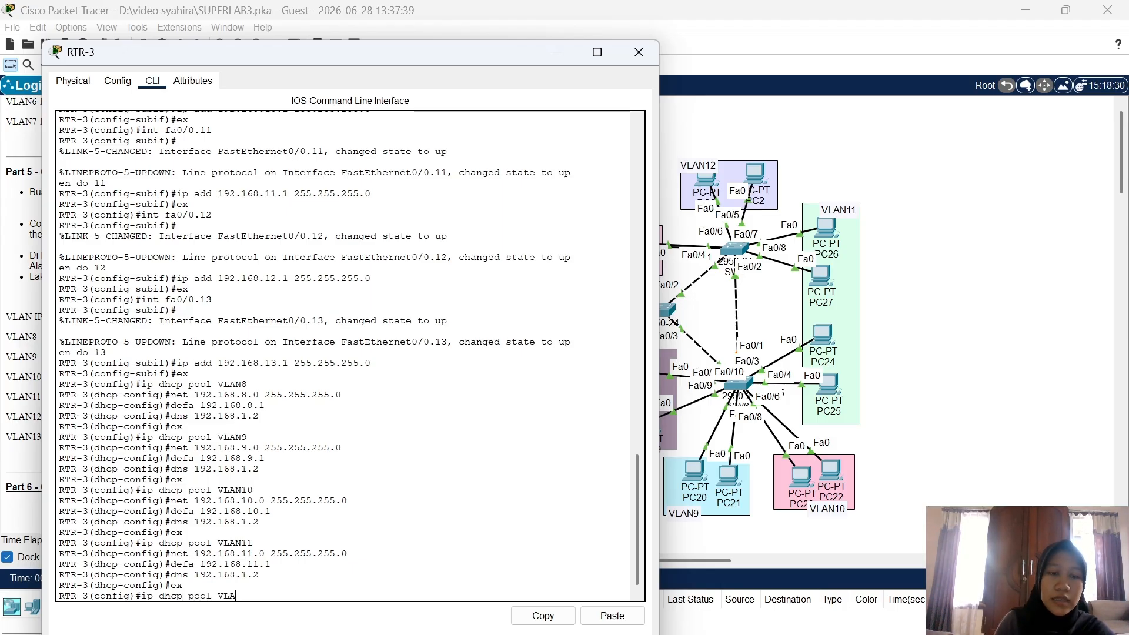
pyautogui.write('N12')
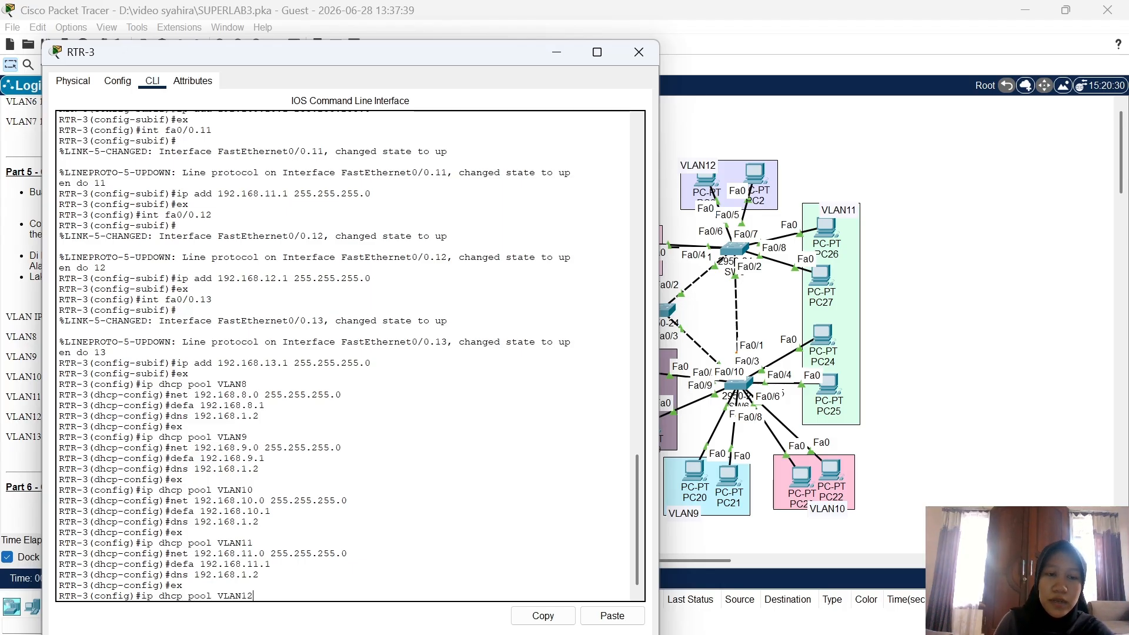
pyautogui.press('Return')
pyautogui.write('net 1')
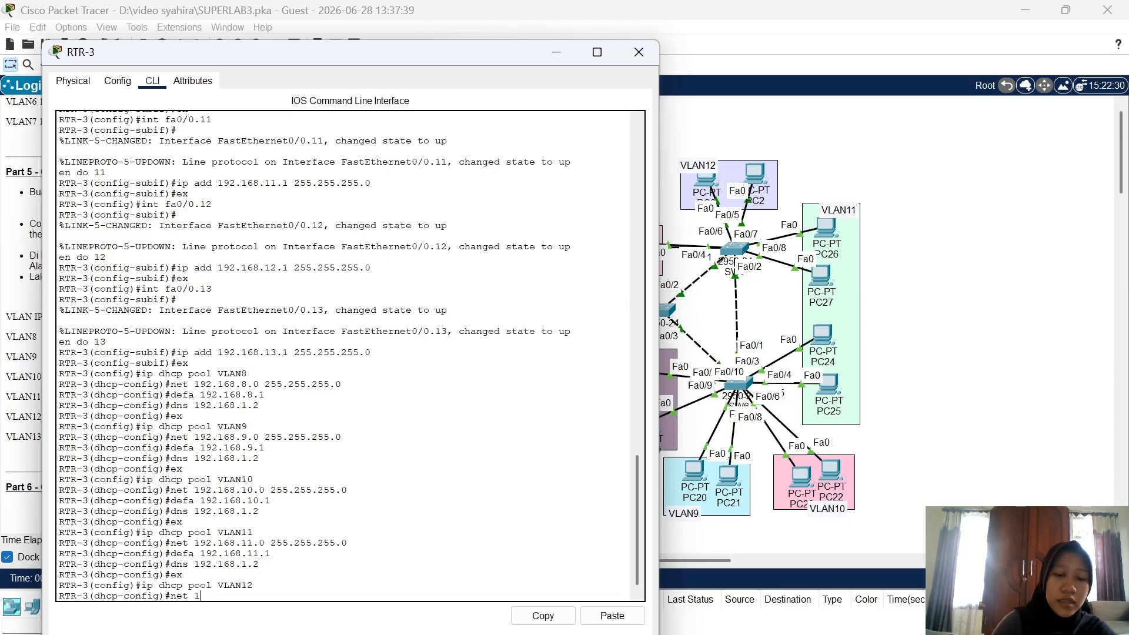
pyautogui.write('92.168.1')
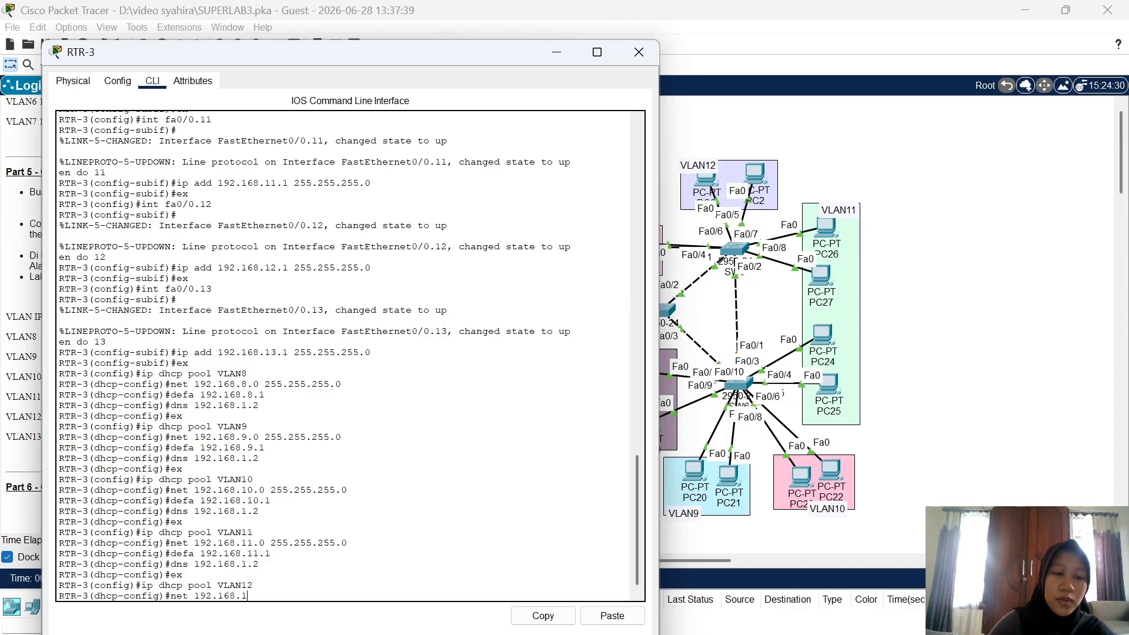
pyautogui.write('2.0 25')
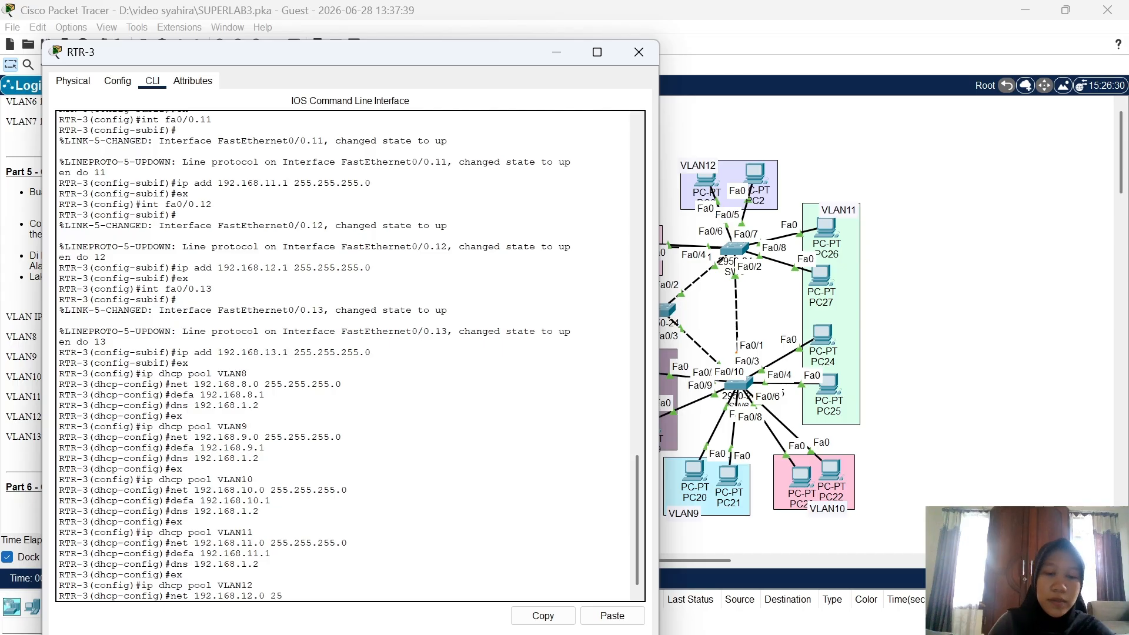
pyautogui.write('5.255.255.')
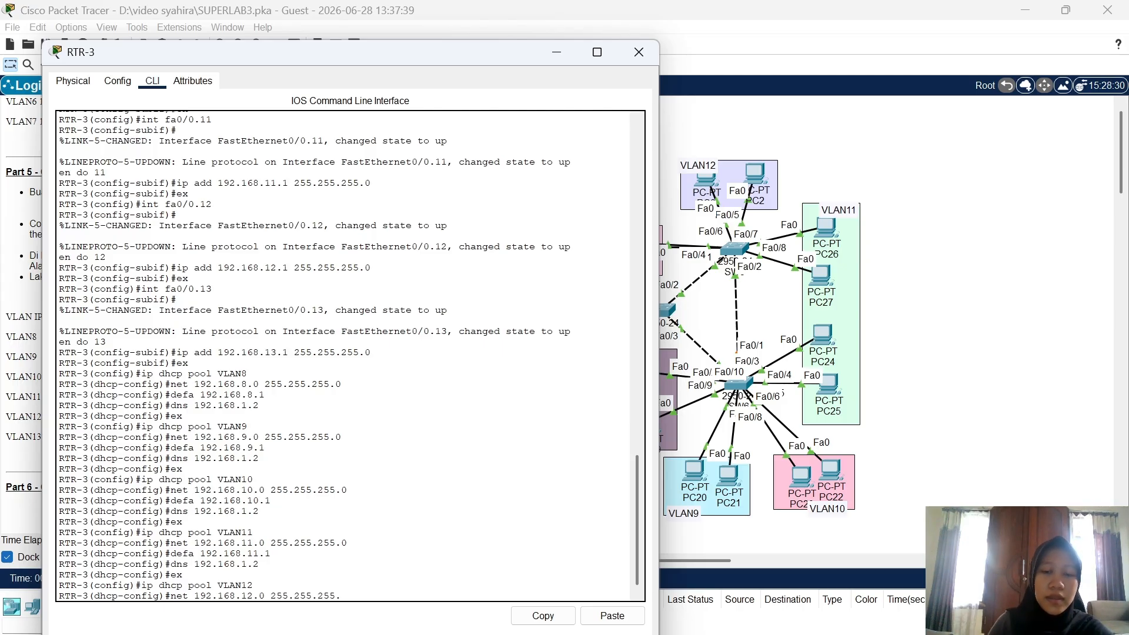
pyautogui.write('0')
pyautogui.press('Return')
pyautogui.write('dhcp-config)#d')
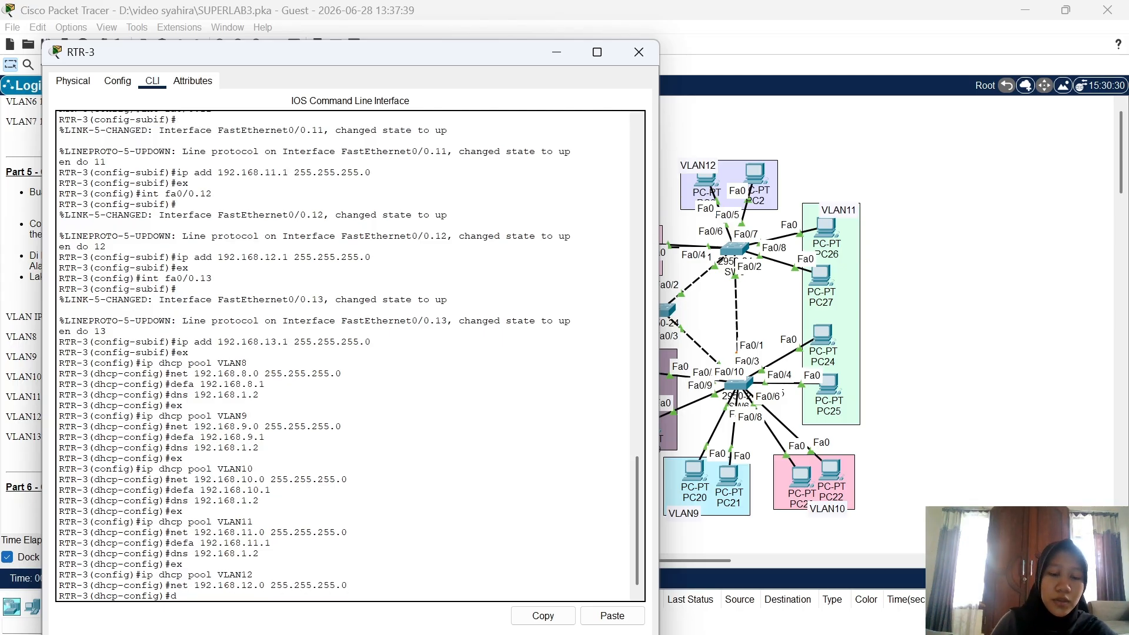
pyautogui.write('efa 192.16')
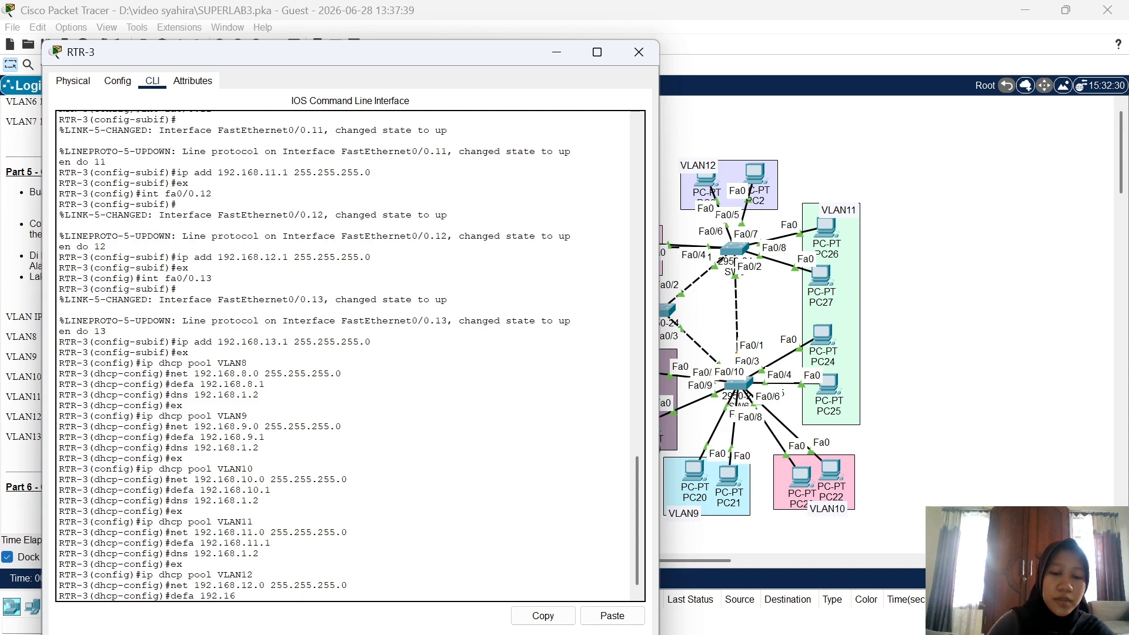
pyautogui.write('8.12.1')
pyautogui.press('Return')
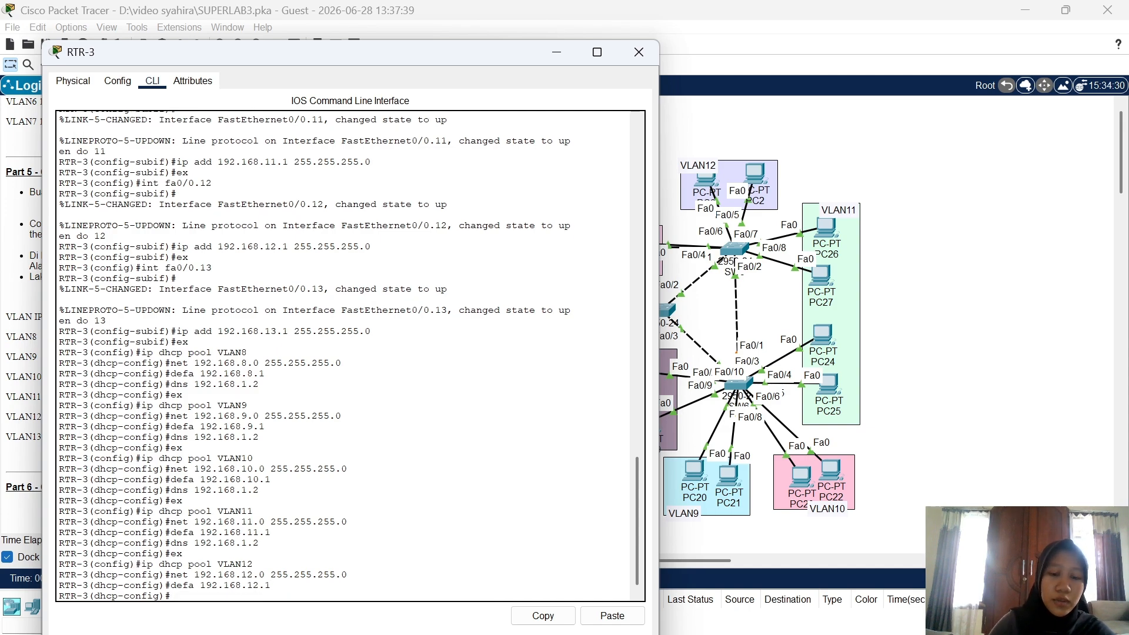
pyautogui.write('dns 192.1')
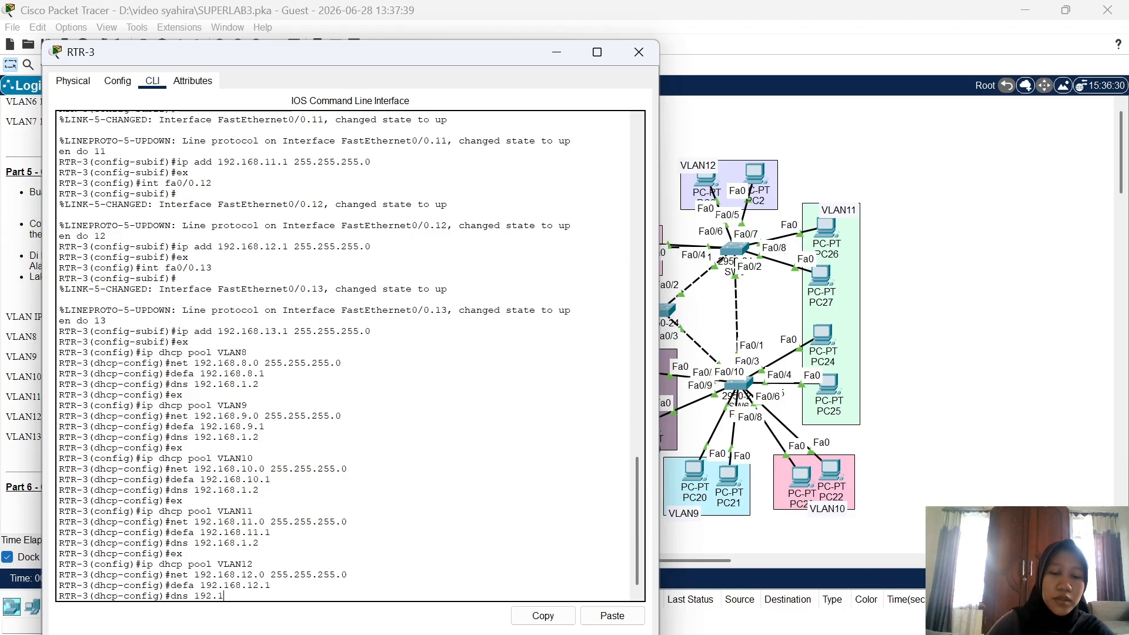
pyautogui.write('68.1.2')
pyautogui.press('Return')
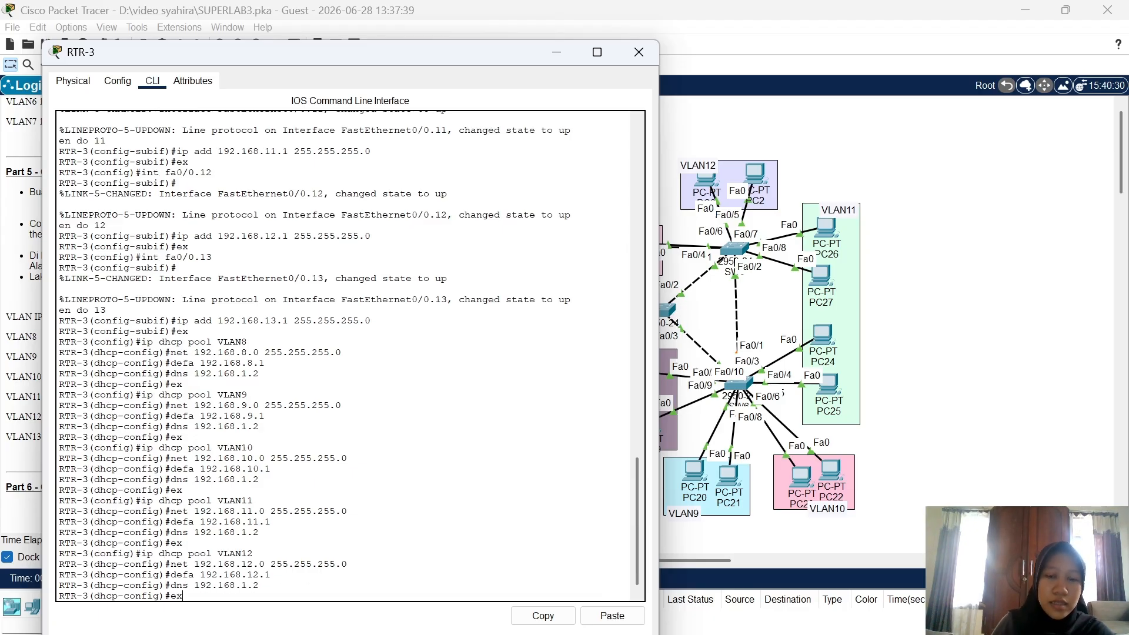
pyautogui.write('ex')
pyautogui.press('Return')
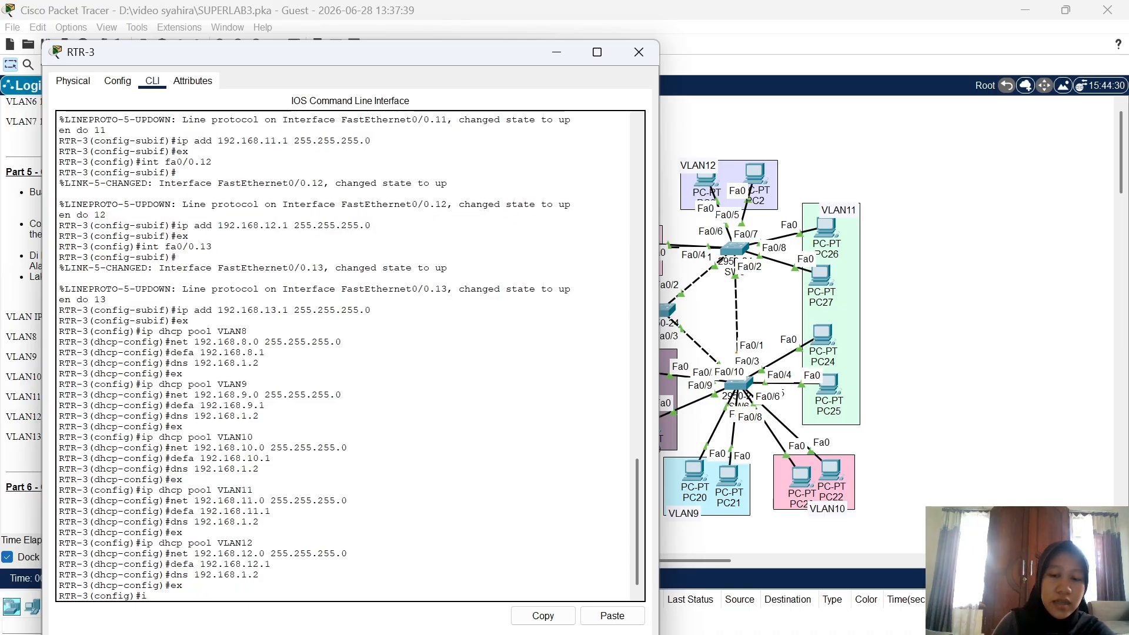
# Create DHCP pool VLAN13 with network 192.168.13.0, gateway 192.168.13.1 and DNS 192.168.1.2
pyautogui.write('ip dhcp po')
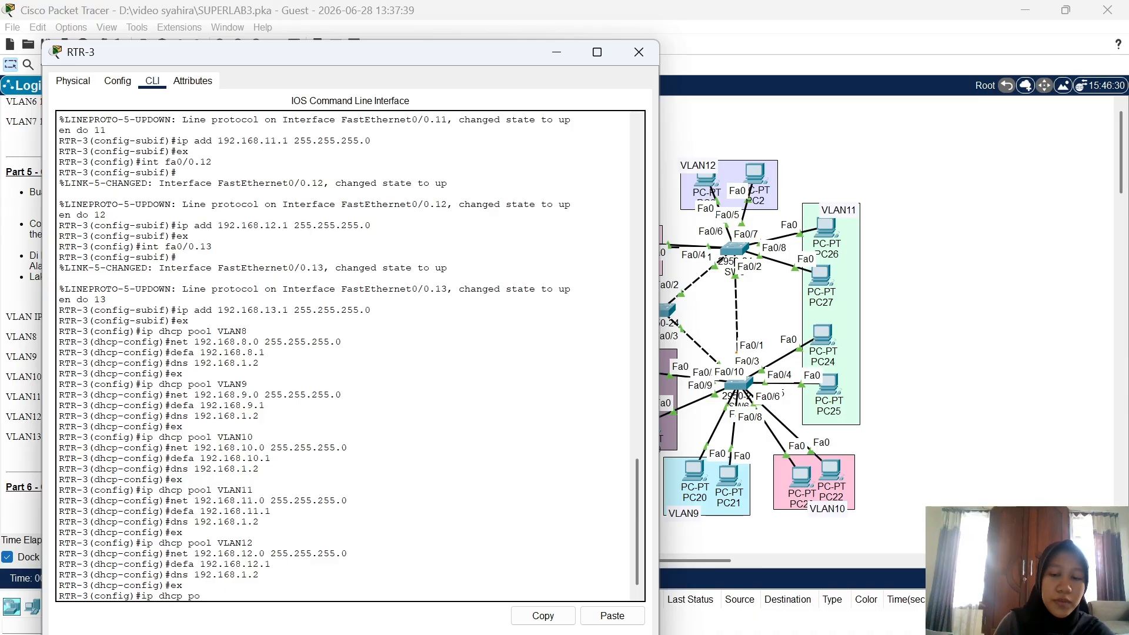
pyautogui.write('ol VLAn1')
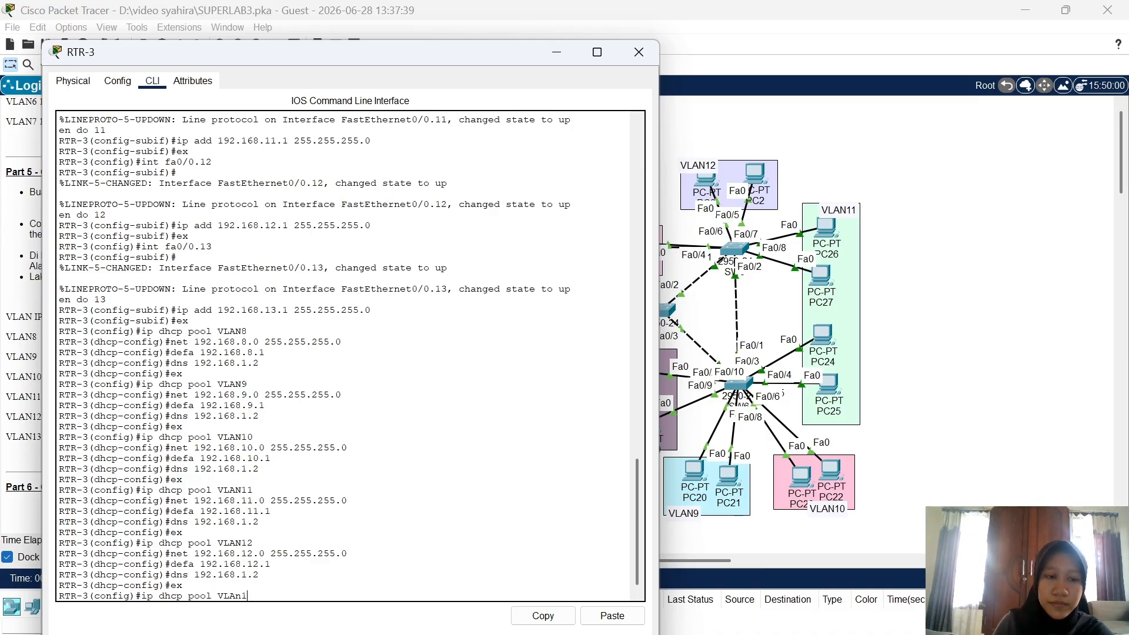
pyautogui.press('BackSpace')
pyautogui.press('BackSpace')
pyautogui.write('N')
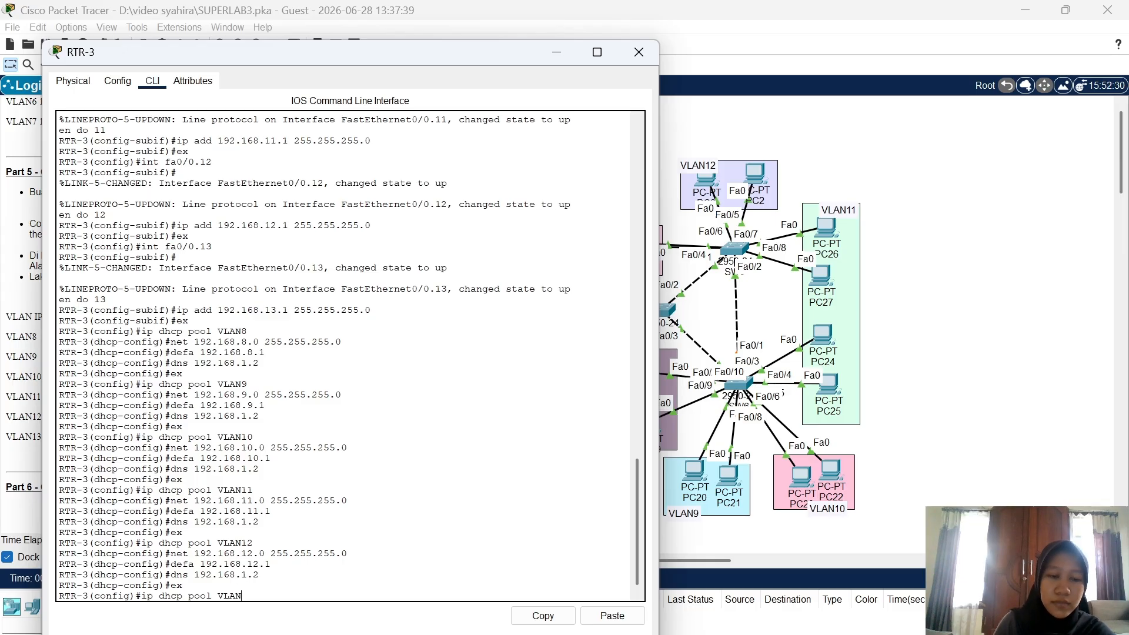
pyautogui.write('13')
pyautogui.press('Return')
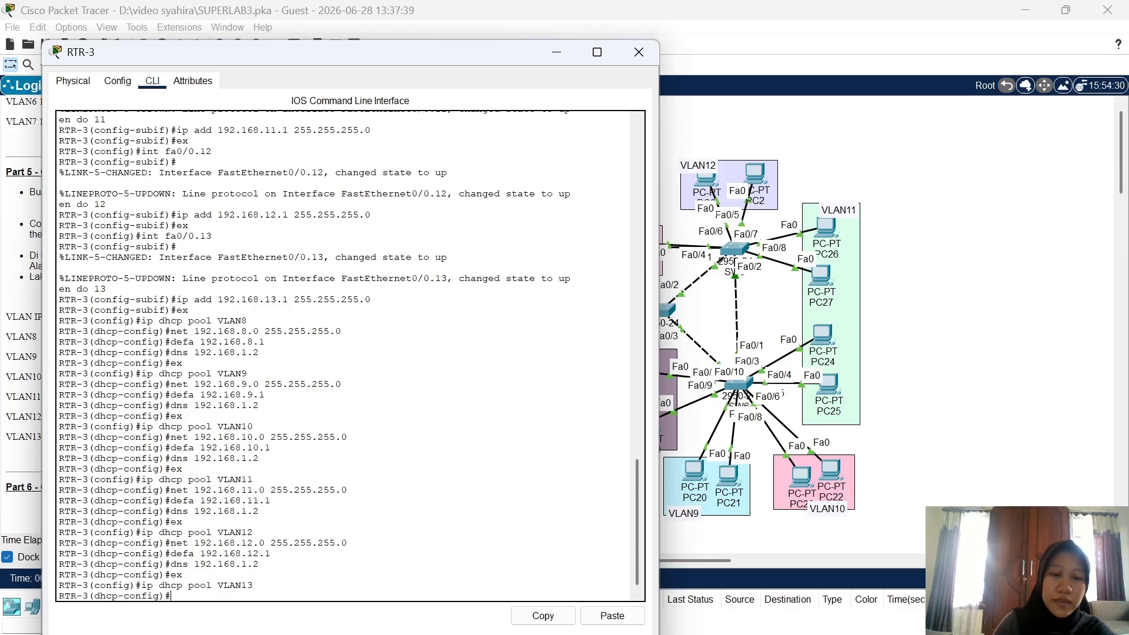
pyautogui.write('net 192.168.13.0 255.255.255.0')
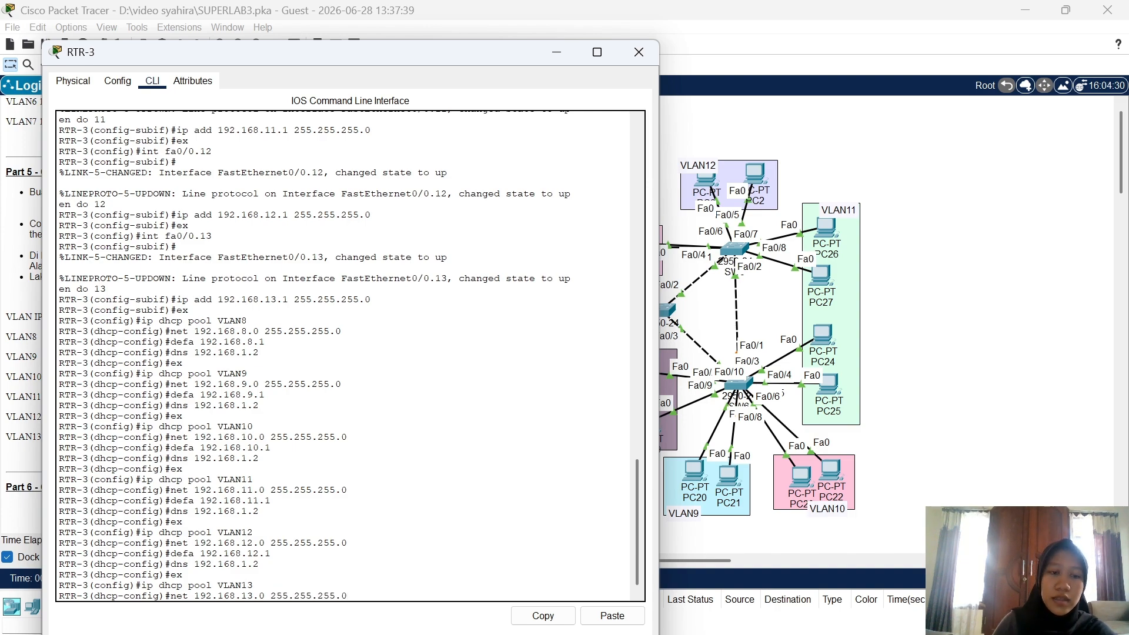
pyautogui.press('Return')
pyautogui.write('defa 192.168.1')
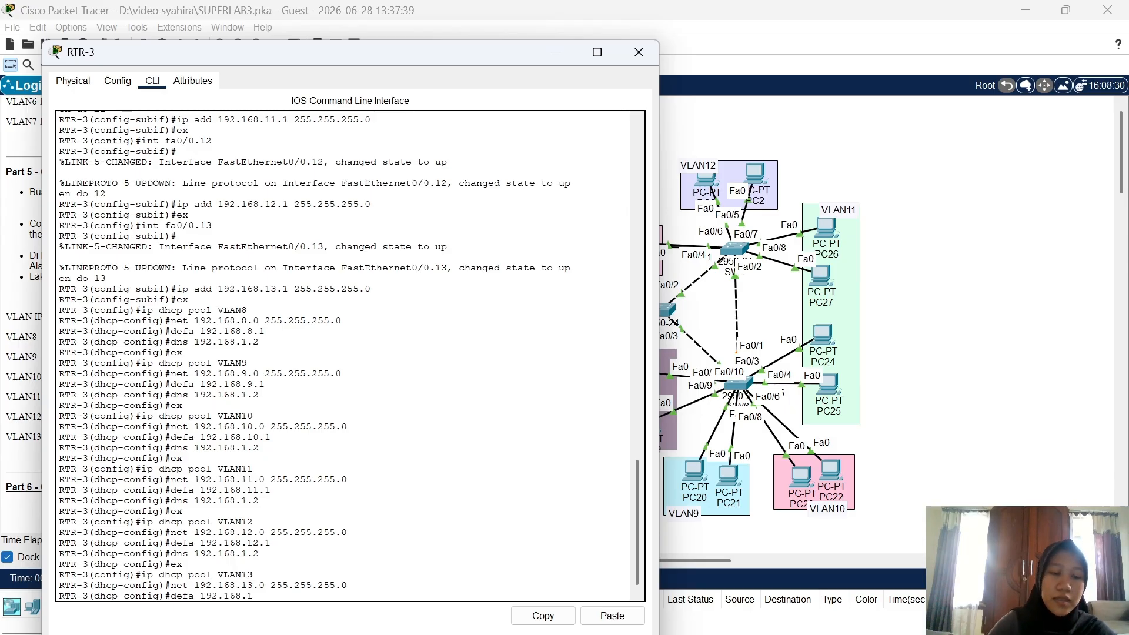
pyautogui.write('3.1')
pyautogui.press('Return')
pyautogui.write('d')
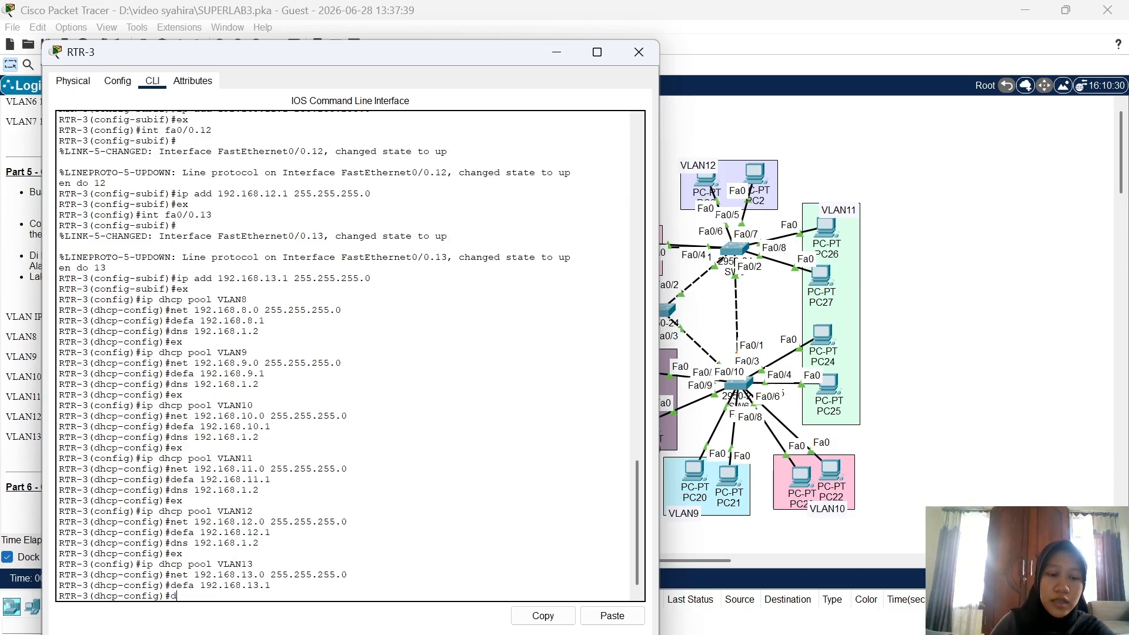
pyautogui.write('ns 192')
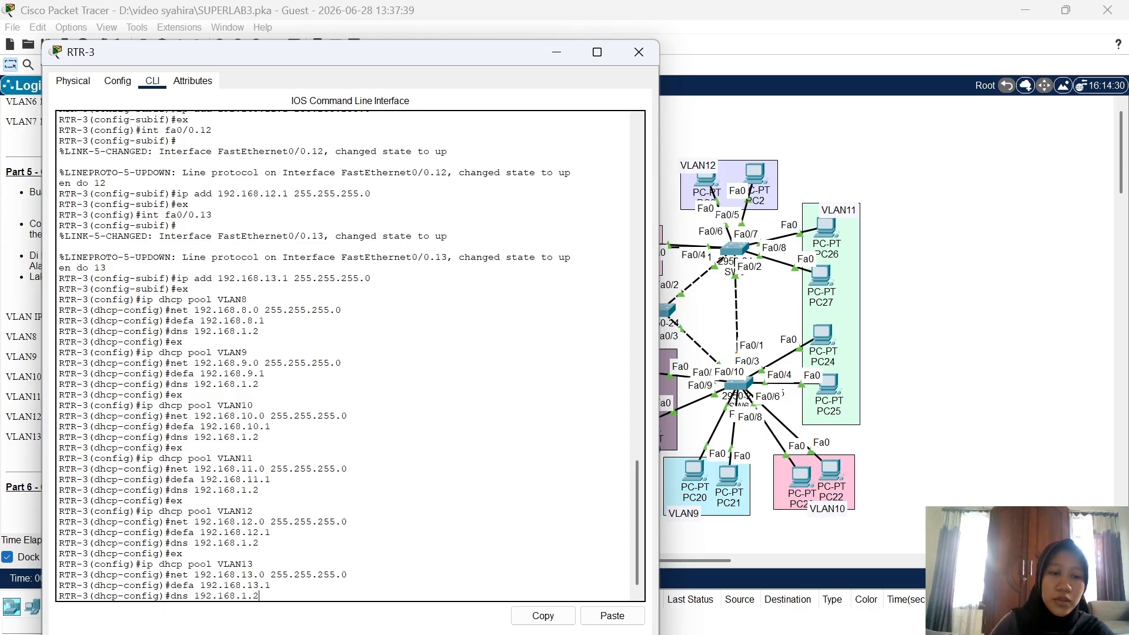
pyautogui.write('.168.1.2')
pyautogui.press('Return')
pyautogui.write('ex')
pyautogui.press('Return')
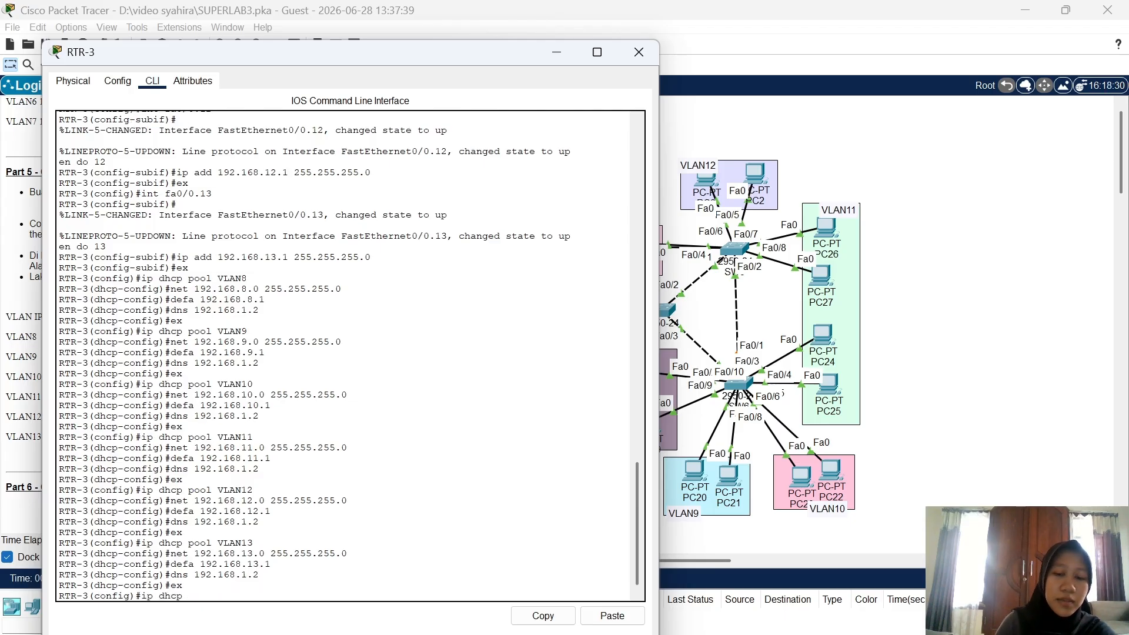
# Exclude gateway addresses 192.168.8.1, 192.168.9.1 and 192.168.10.1 from DHCP leasing
pyautogui.write('ip dhcp excl')
pyautogui.press('Tab')
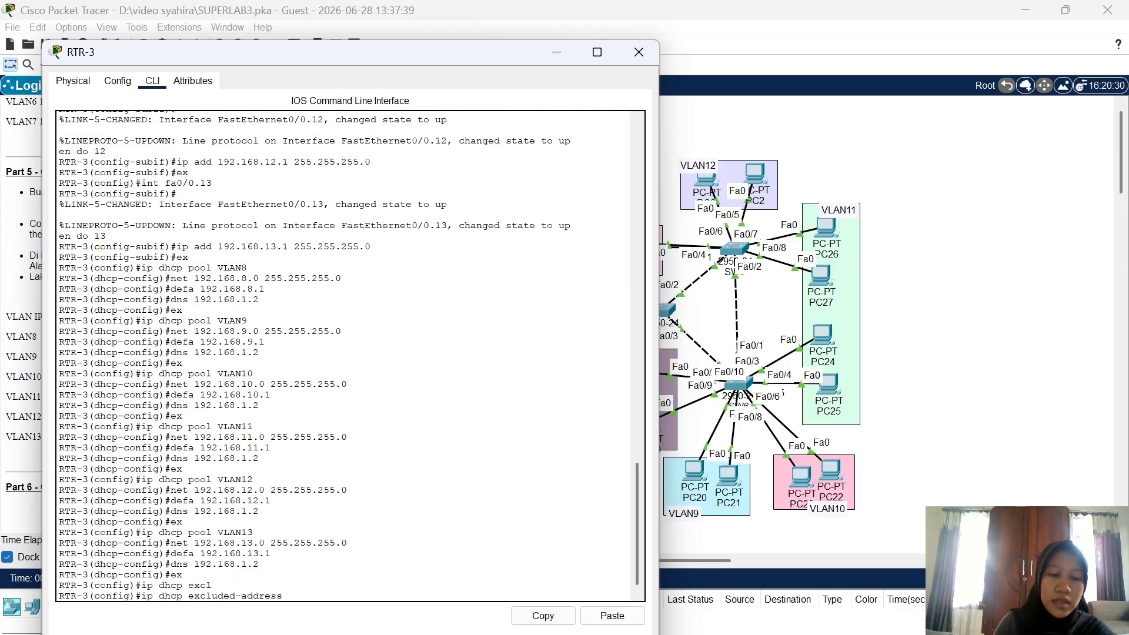
pyautogui.write('192.168')
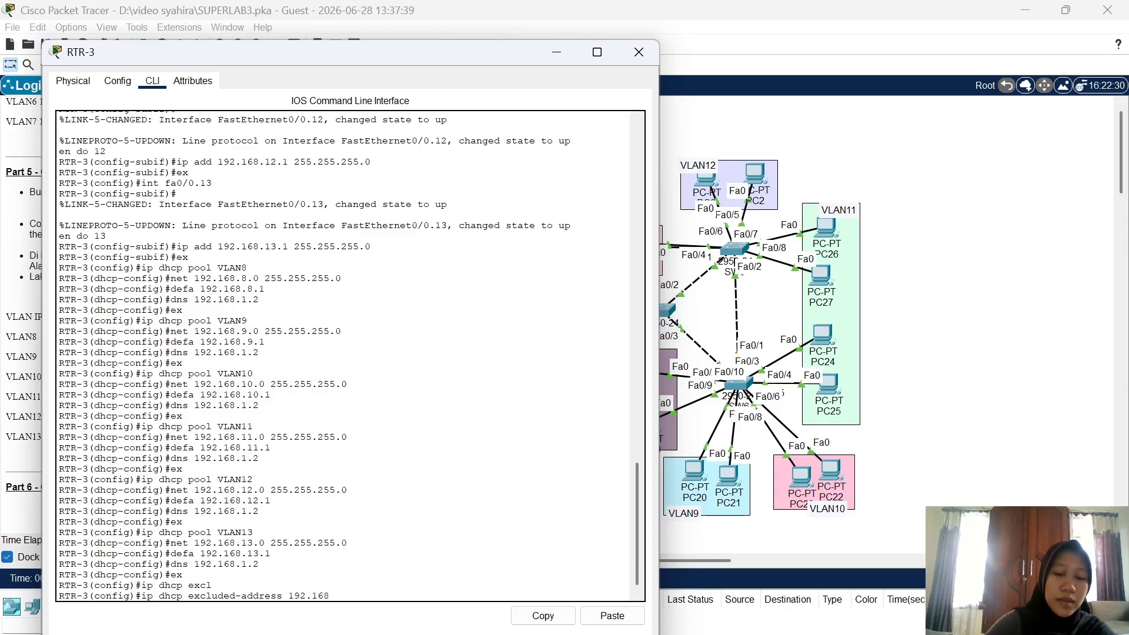
pyautogui.write('.8.1')
pyautogui.press('Return')
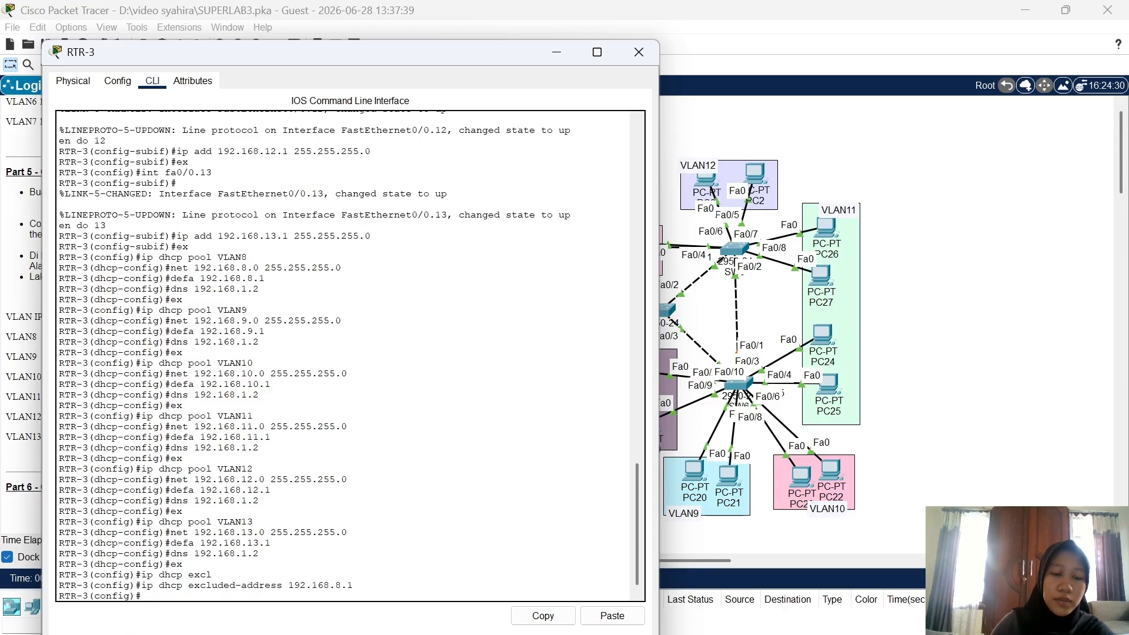
pyautogui.write('ip dhcp')
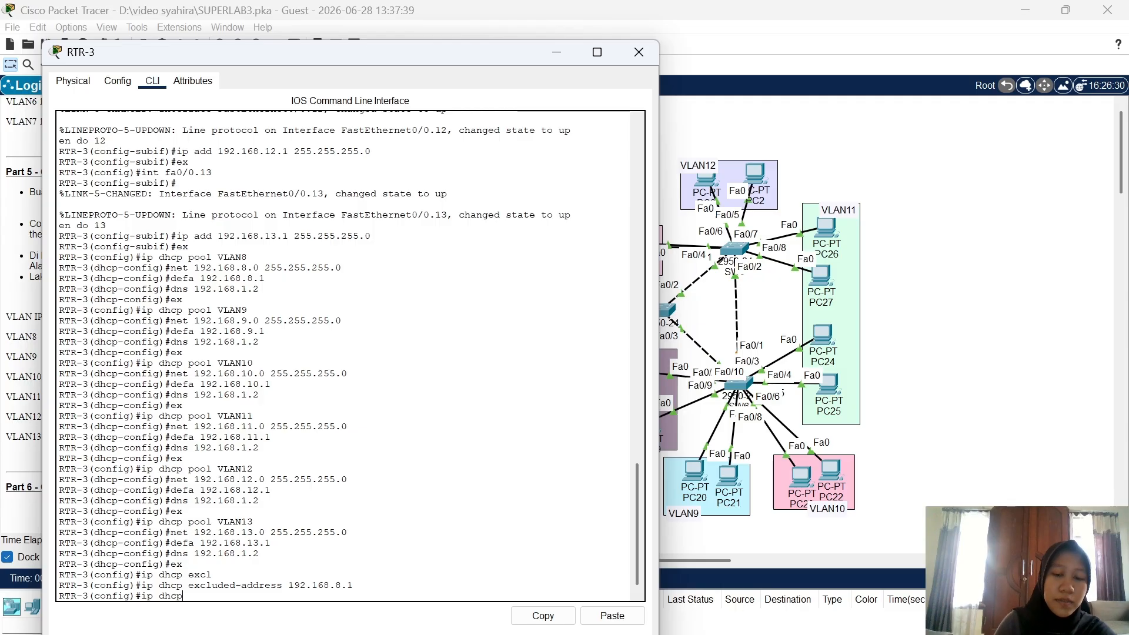
pyautogui.write(' excl')
pyautogui.press('Tab')
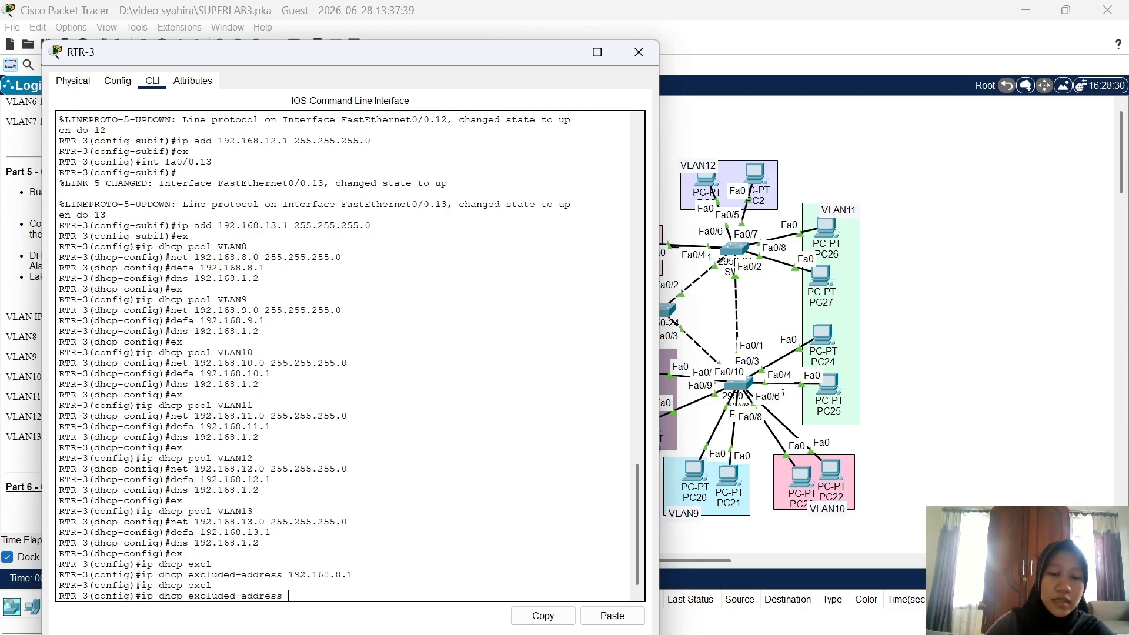
pyautogui.write('192.168')
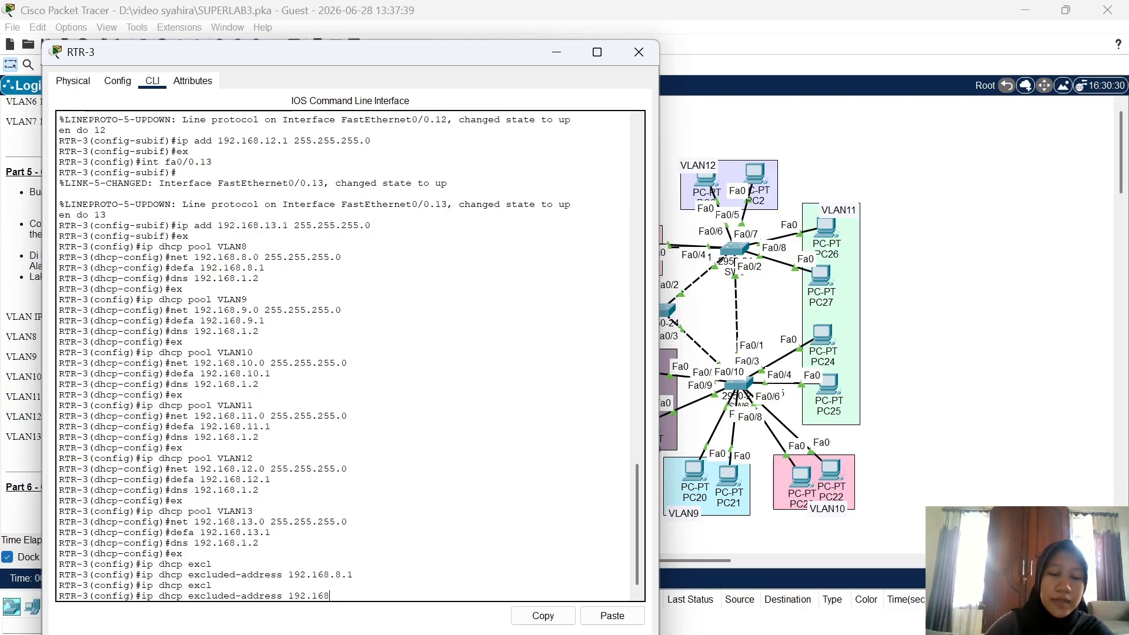
pyautogui.write('.9.1')
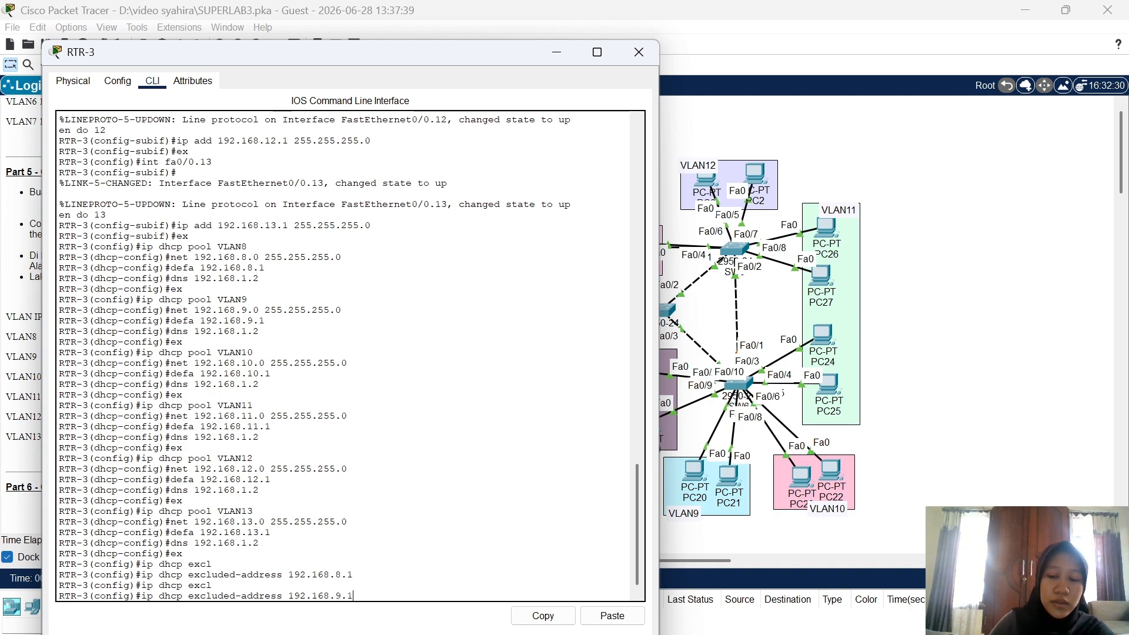
pyautogui.press('Return')
pyautogui.write('ip dhc')
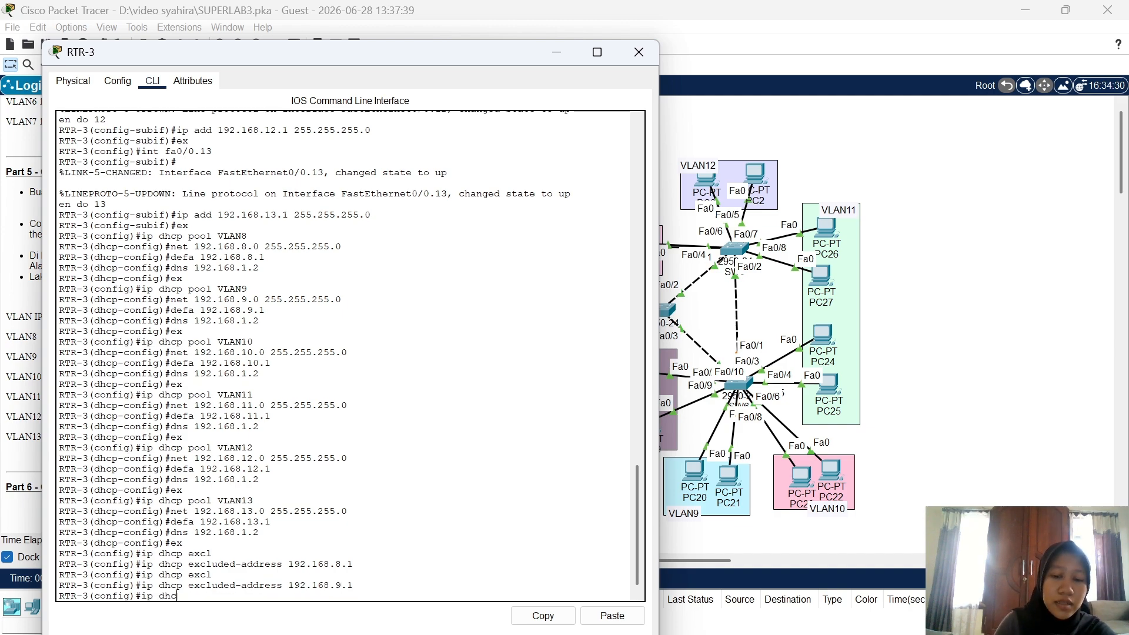
pyautogui.write('p excl')
pyautogui.press('Tab')
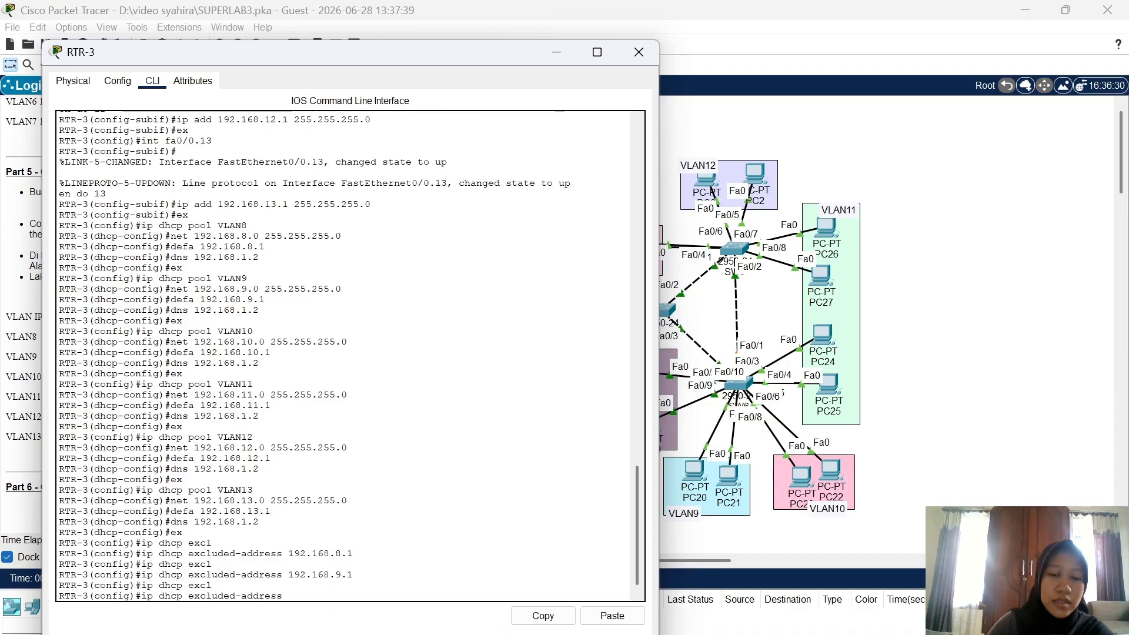
pyautogui.write('10')
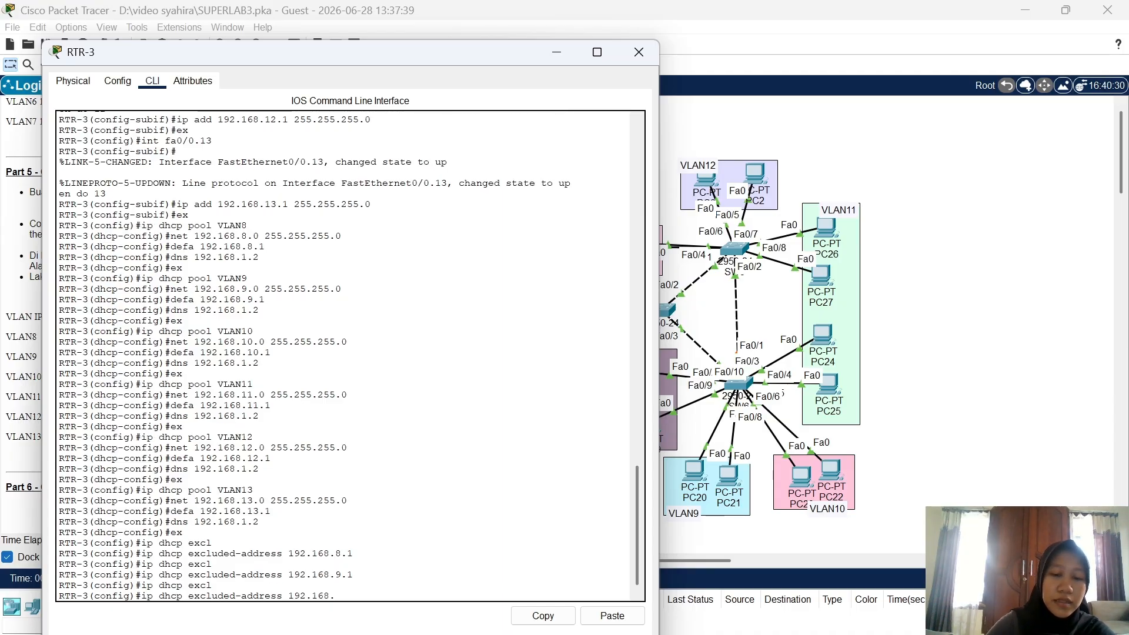
pyautogui.write('10.1')
pyautogui.press('Return')
# Exclude 192.168.11.1, 192.168.12.1 and 192.168.13.1 from DHCP, then leave configuration mode
pyautogui.write('ig)#i')
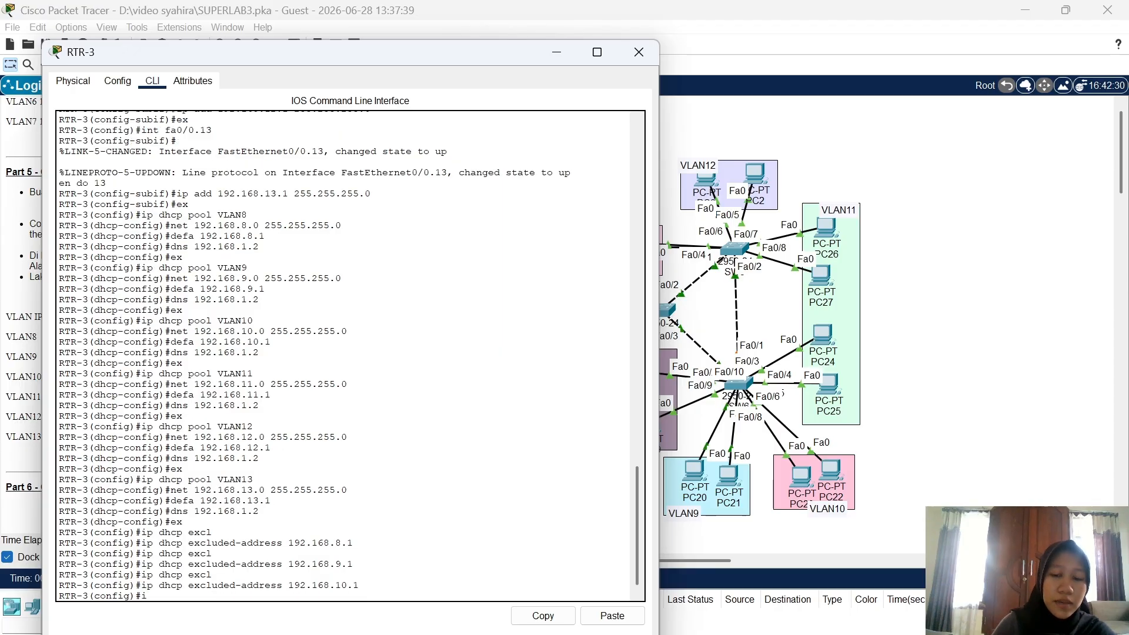
pyautogui.write('p dhcp ')
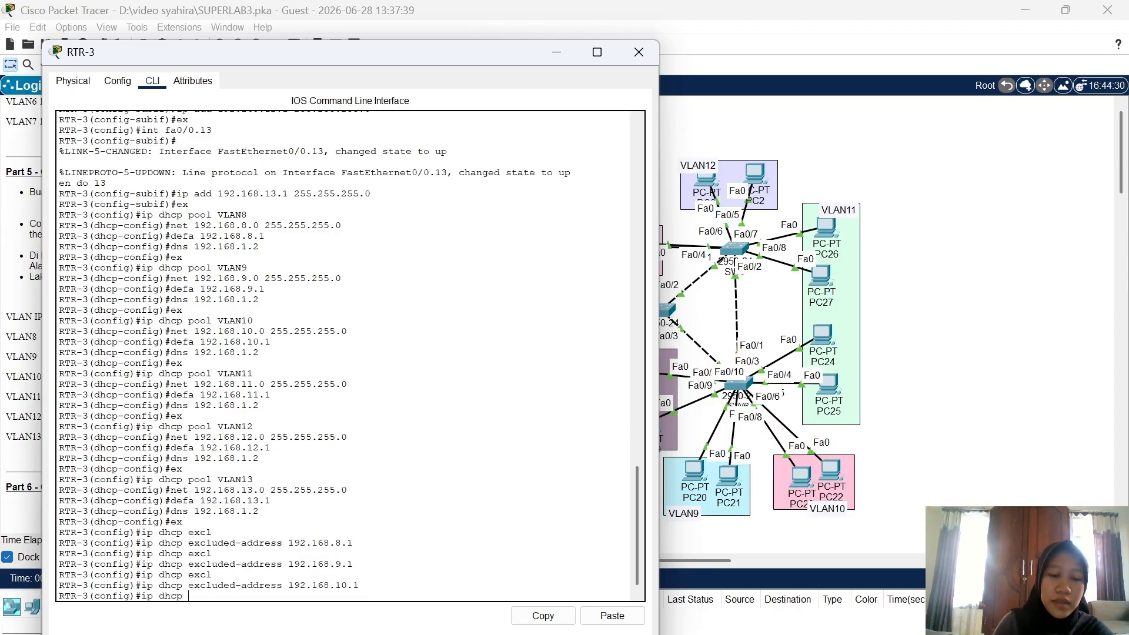
pyautogui.write('excl')
pyautogui.press('Tab')
pyautogui.write('1')
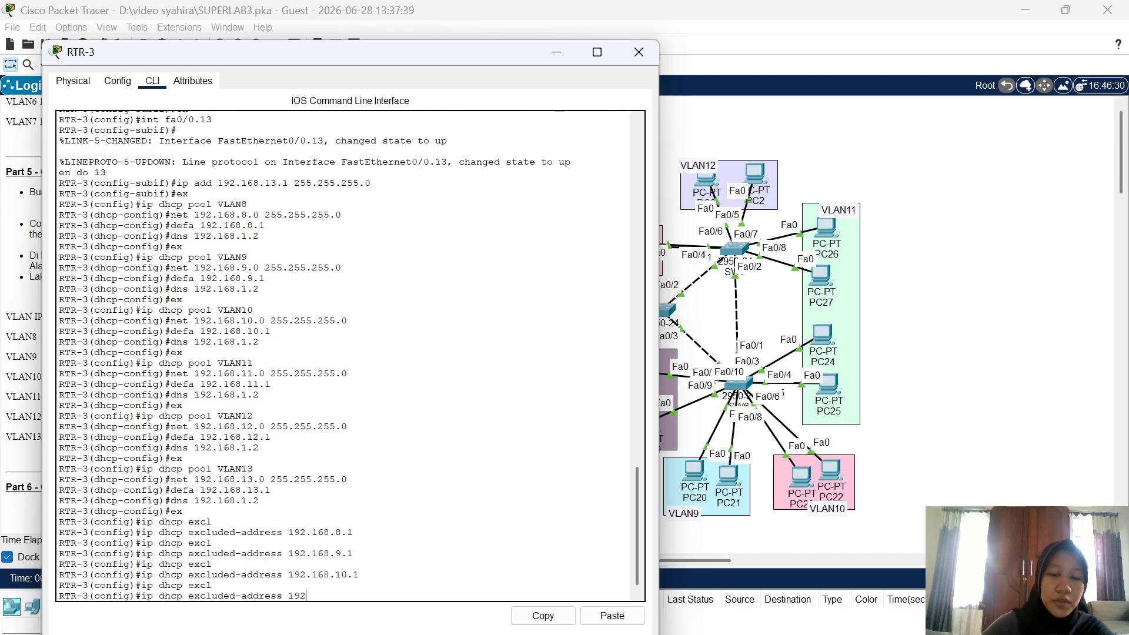
pyautogui.write('92.168.11.1')
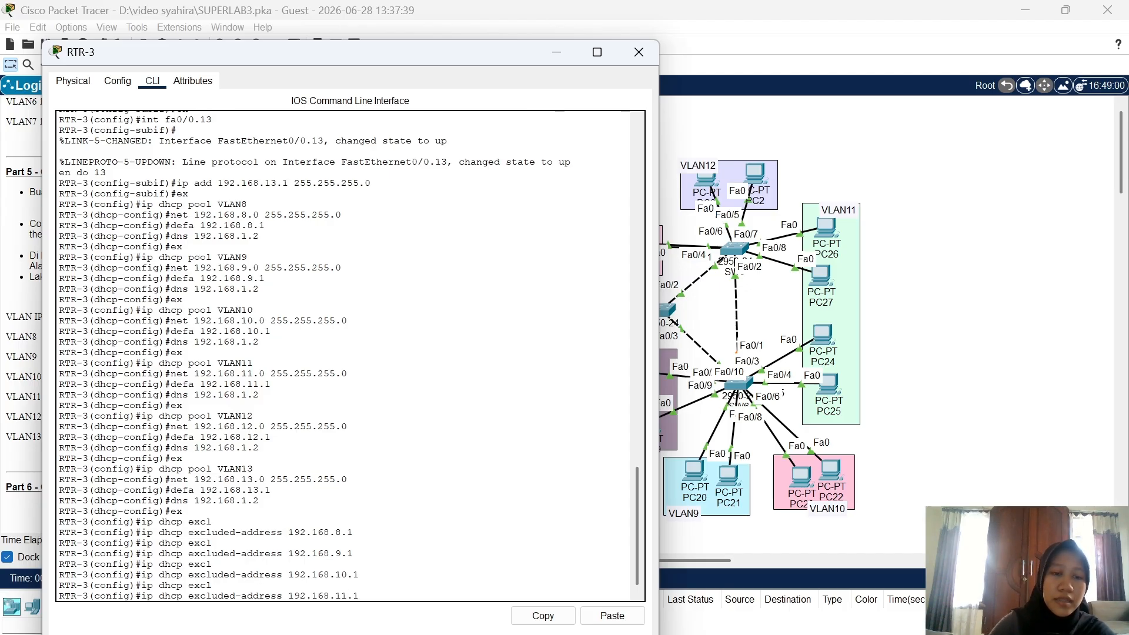
pyautogui.press('Return')
pyautogui.write('ip')
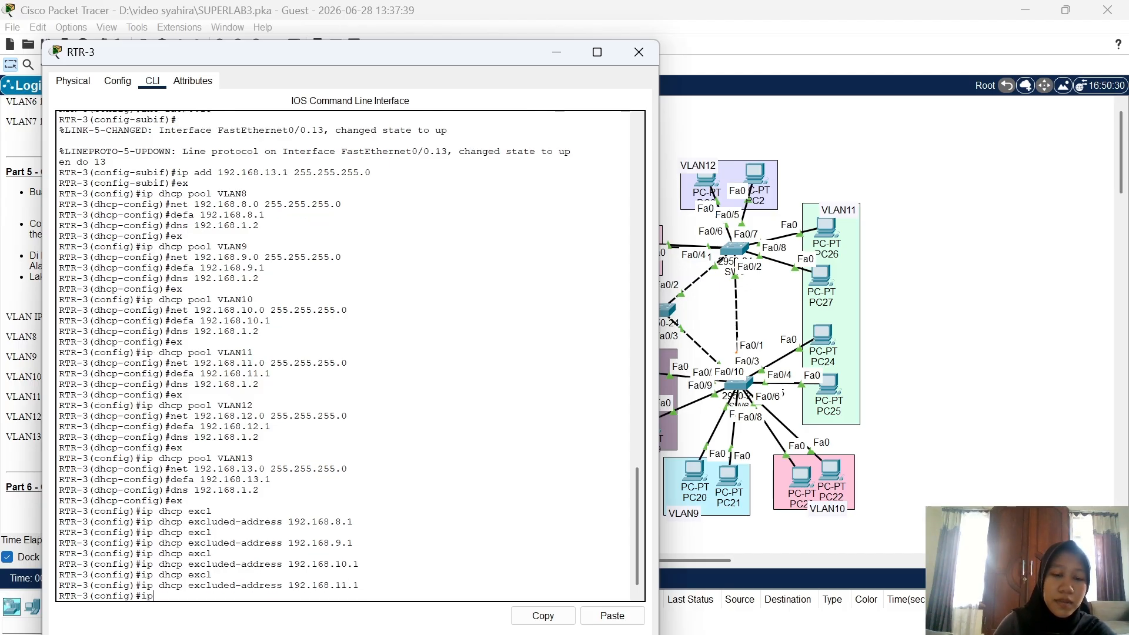
pyautogui.write(' dhcp ex')
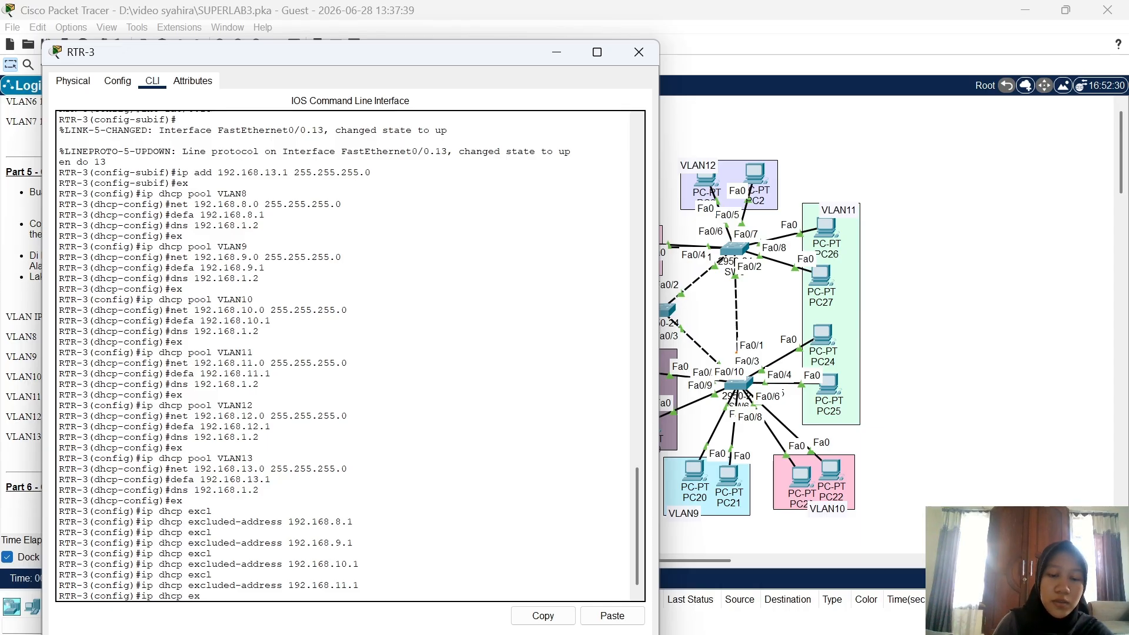
pyautogui.write('cl')
pyautogui.press('Tab')
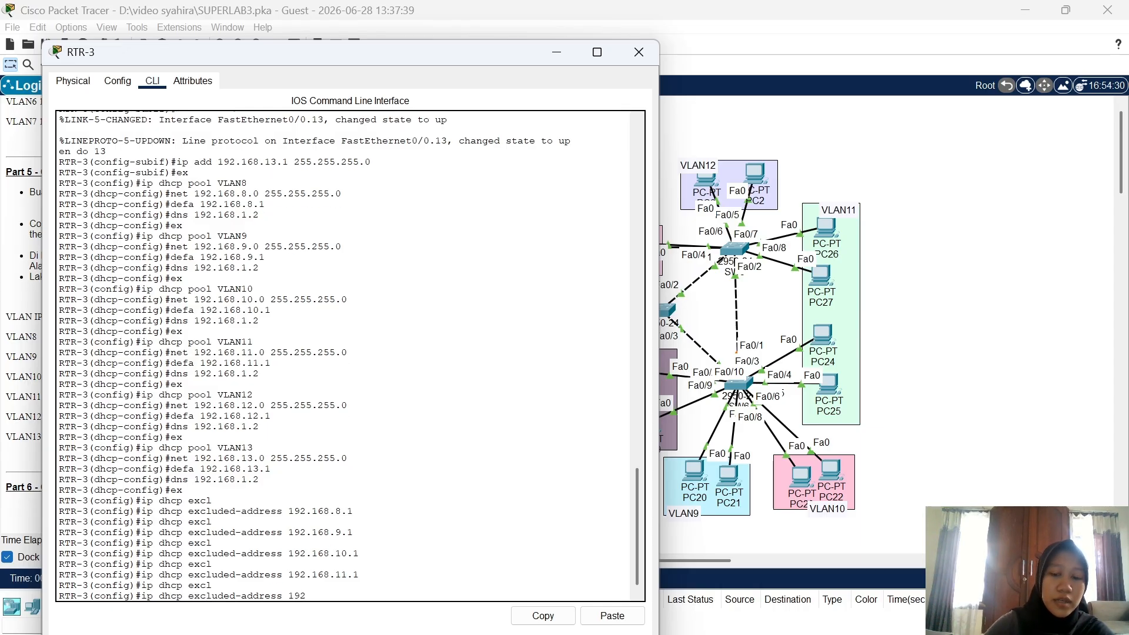
pyautogui.write('192.168.12.1')
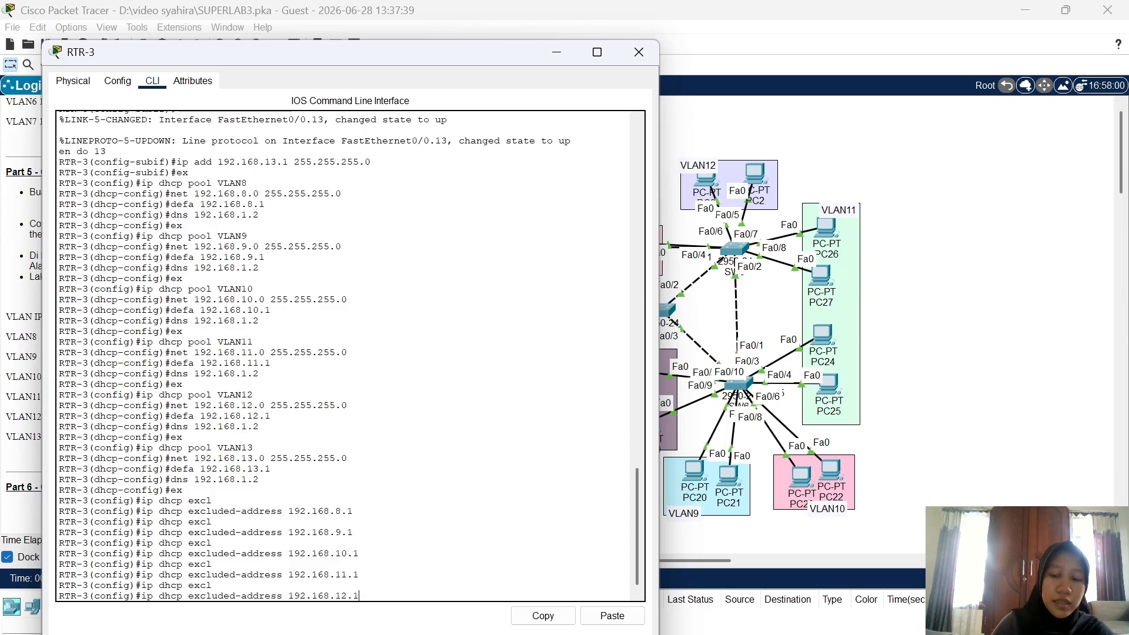
pyautogui.press('Return')
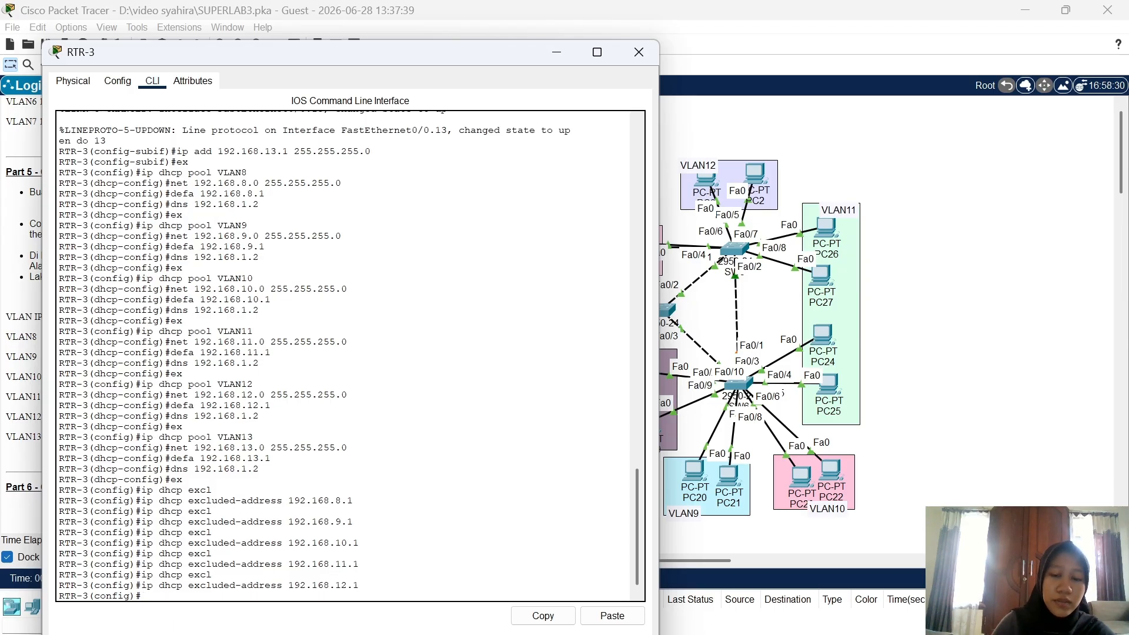
pyautogui.write('ip dhcp')
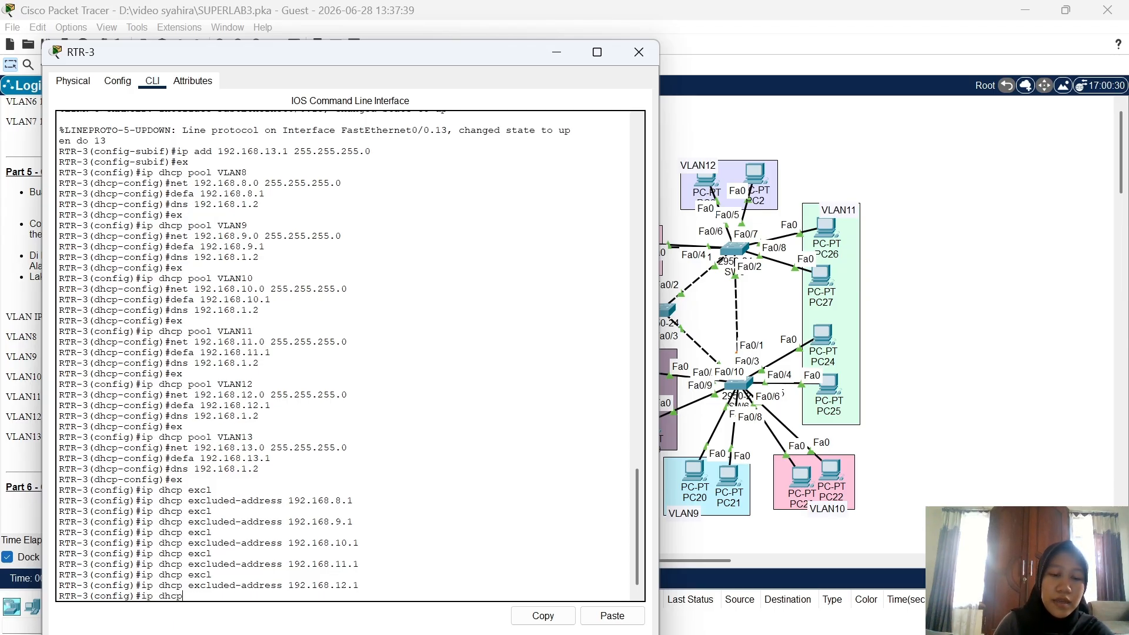
pyautogui.write(' excl')
pyautogui.press('Tab')
pyautogui.write('19')
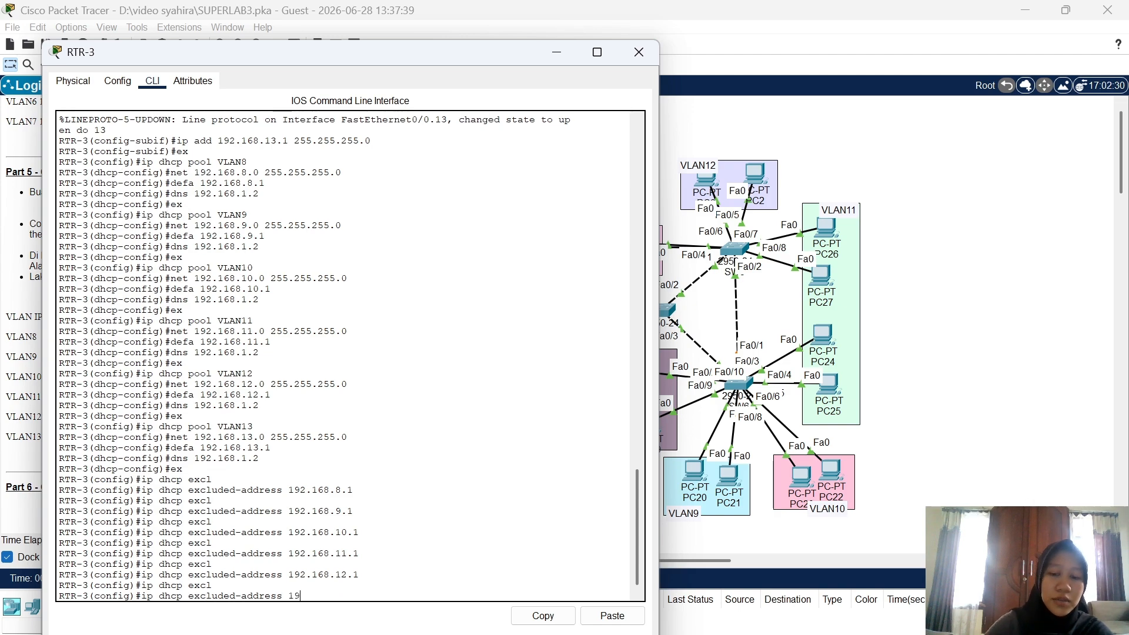
pyautogui.write('2.168')
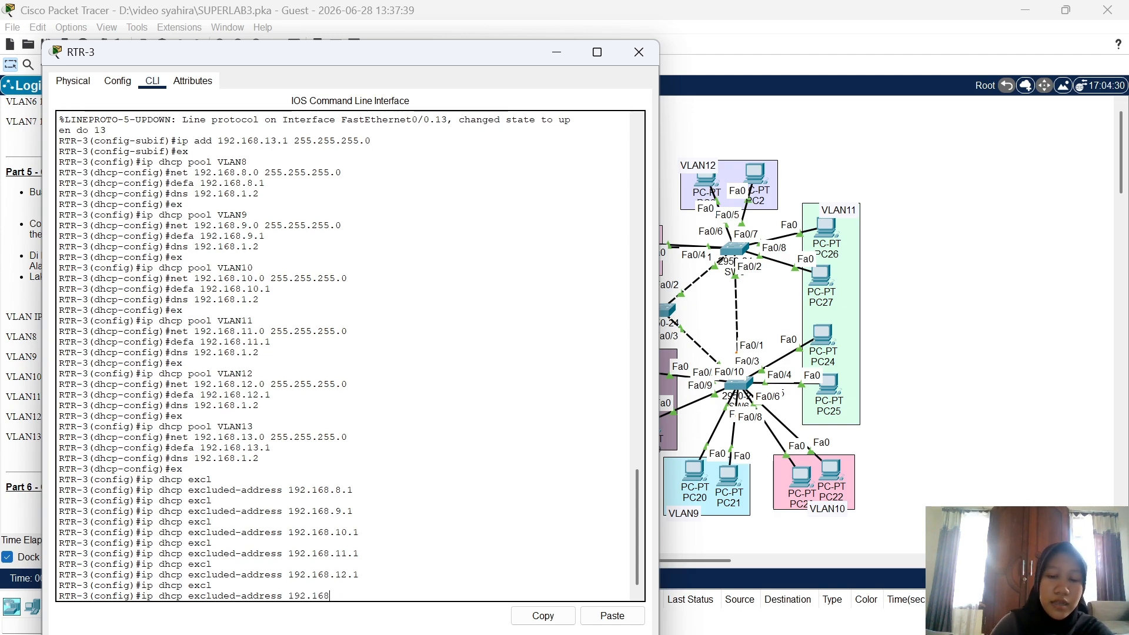
pyautogui.write('.13.1')
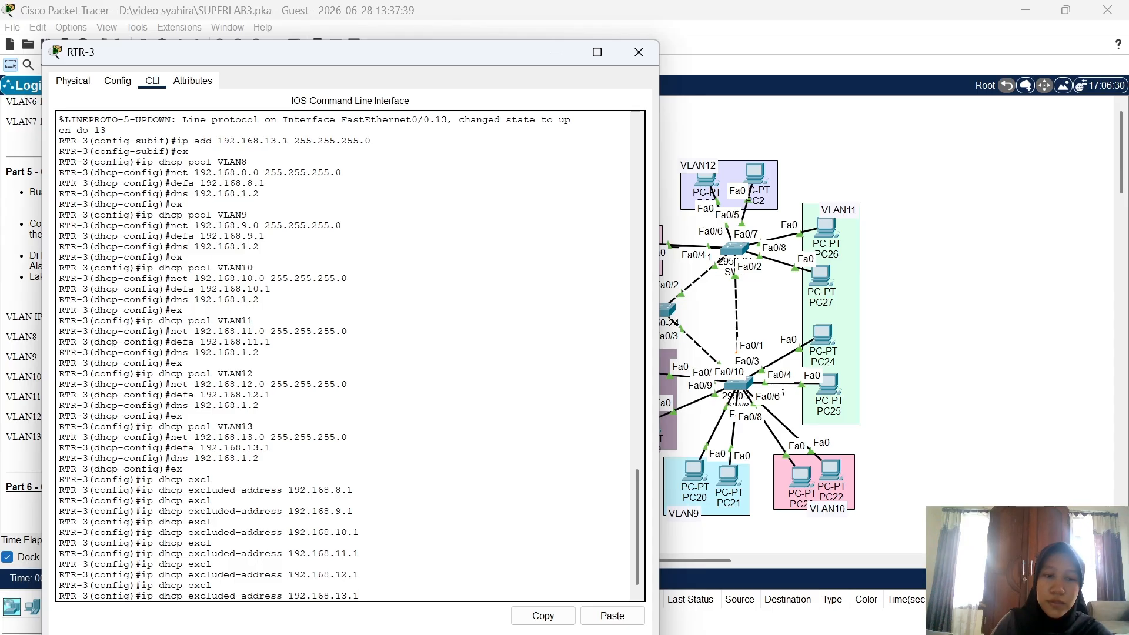
pyautogui.press('Return')
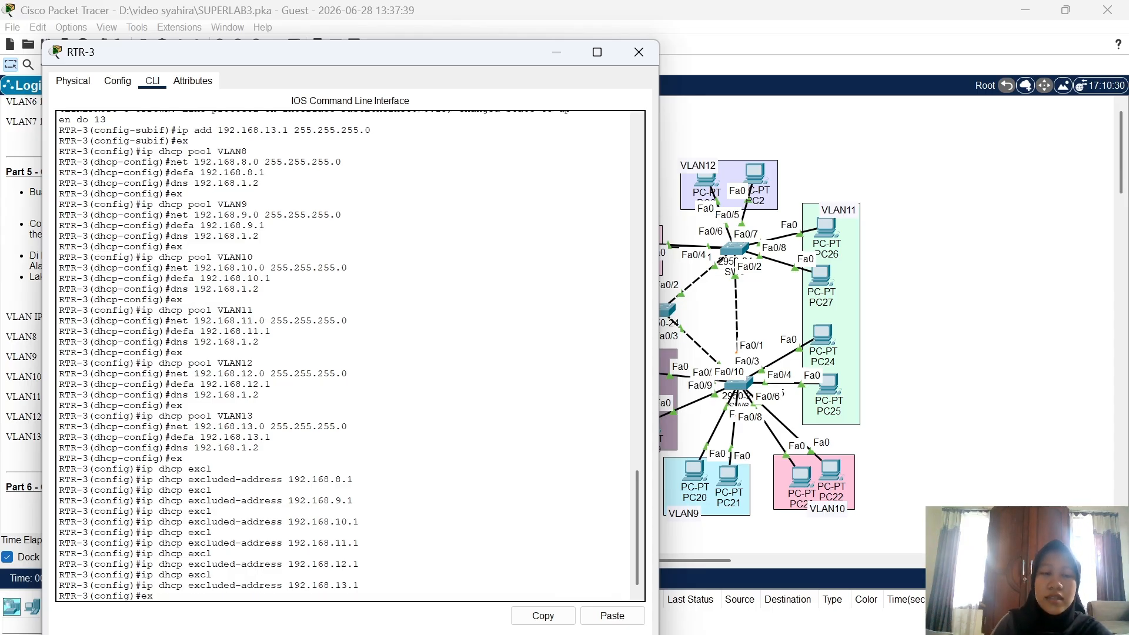
pyautogui.press('Return')
pyautogui.press('Return')
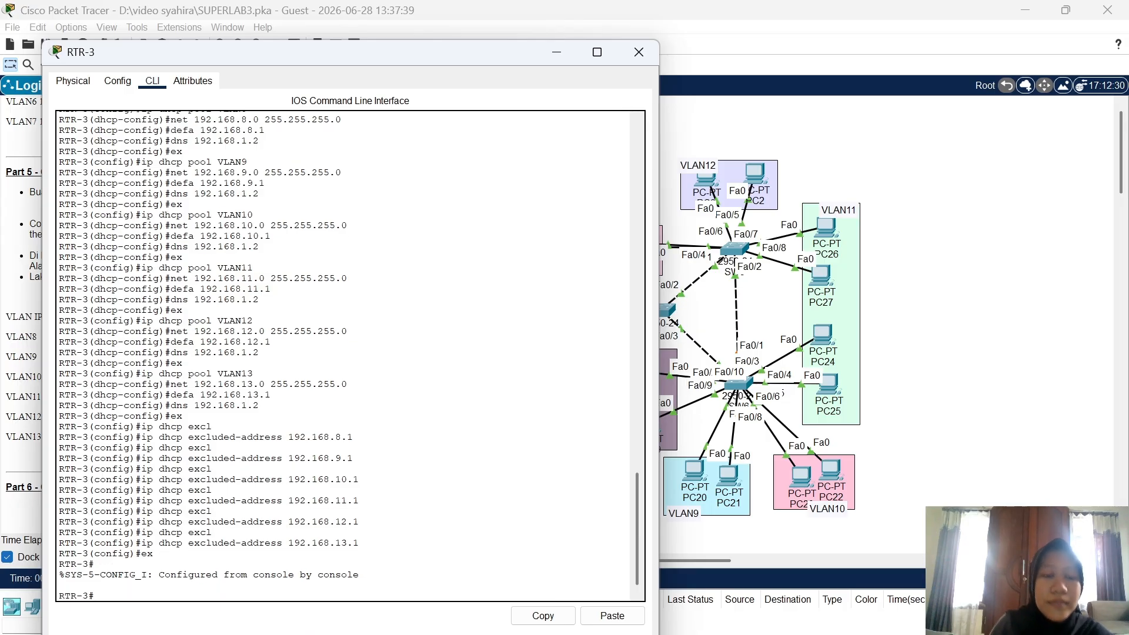
# Switch PC28 to DHCP so it leases 192.168.8.2 with gateway 192.168.8.1 and DNS 192.168.1.2
pyautogui.click(646, 49)
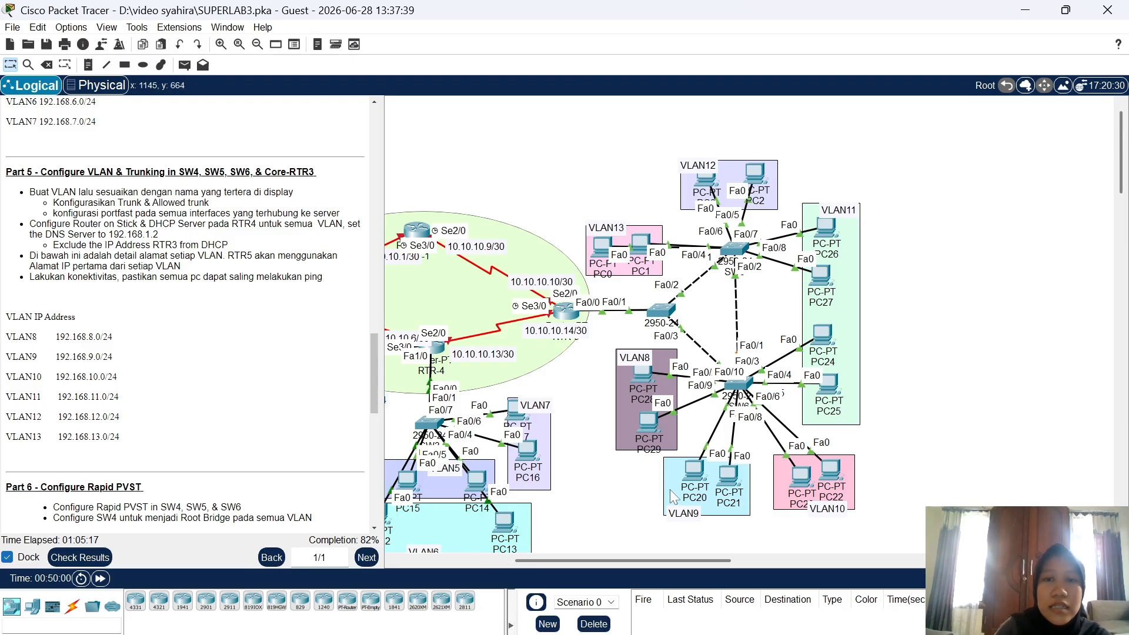
pyautogui.click(647, 376)
pyautogui.click(515, 79)
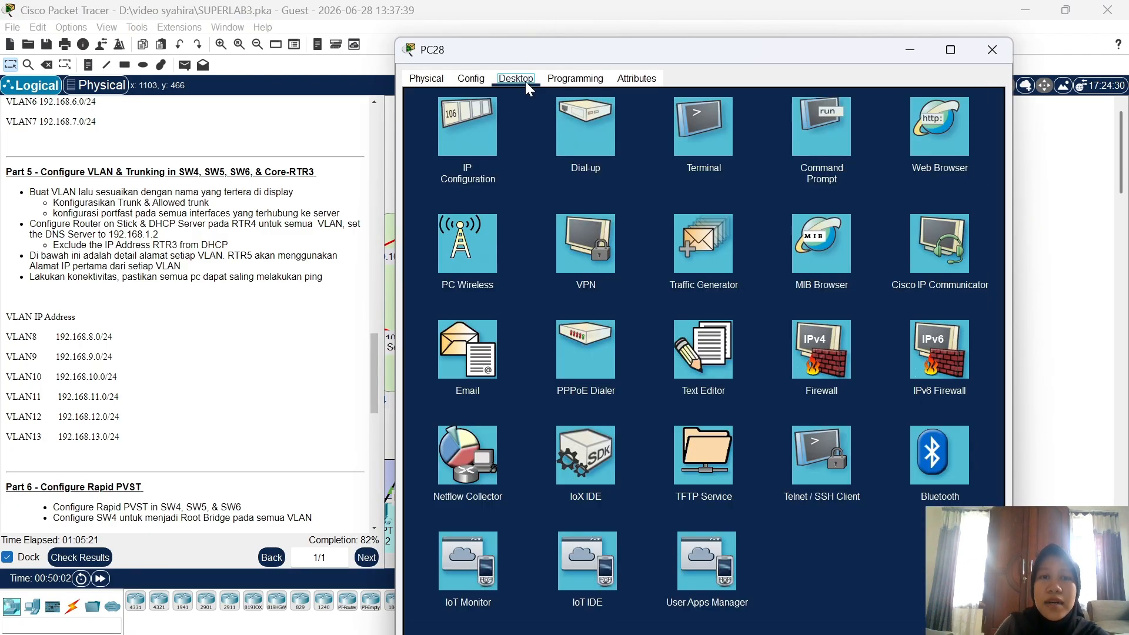
pyautogui.click(477, 147)
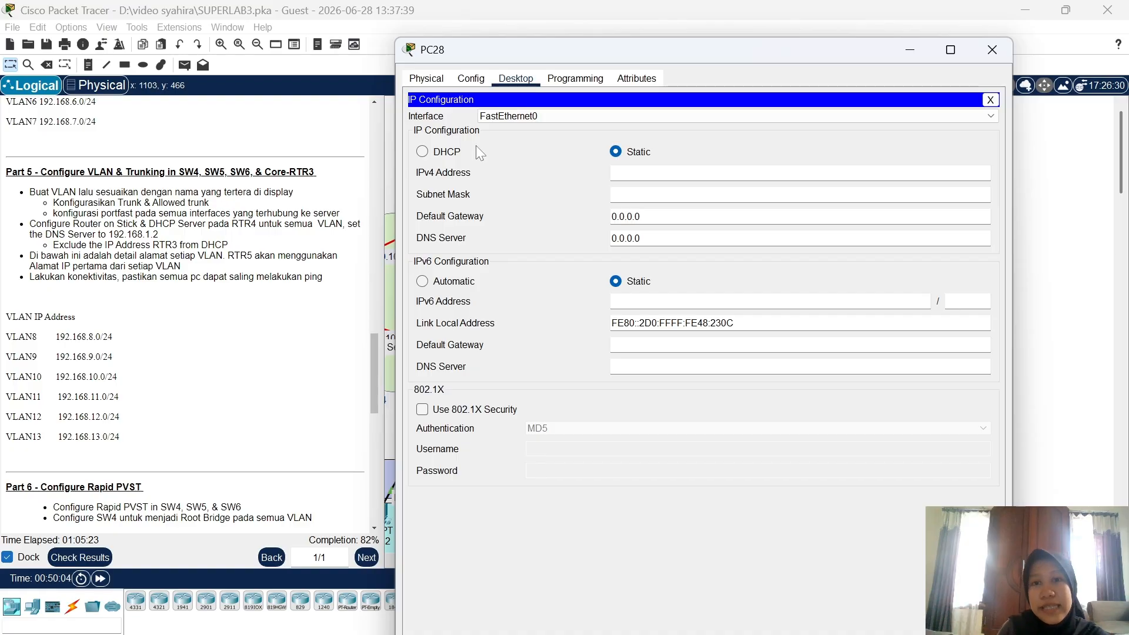
pyautogui.click(423, 152)
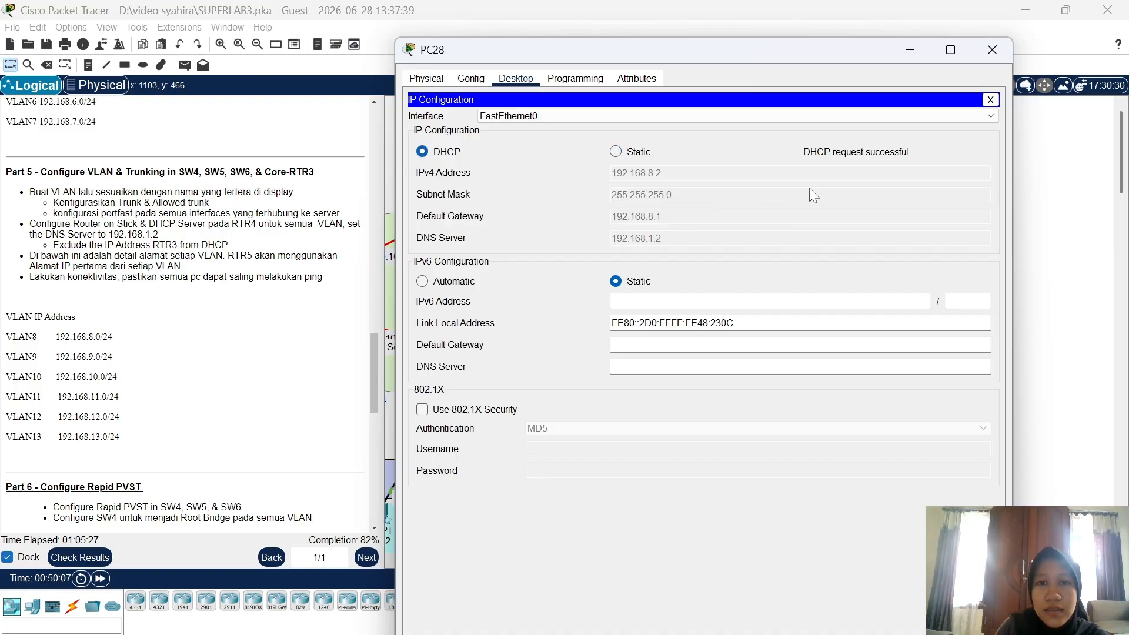
# Switch PC29's IP configuration to DHCP and confirm it obtains an address
pyautogui.click(993, 49)
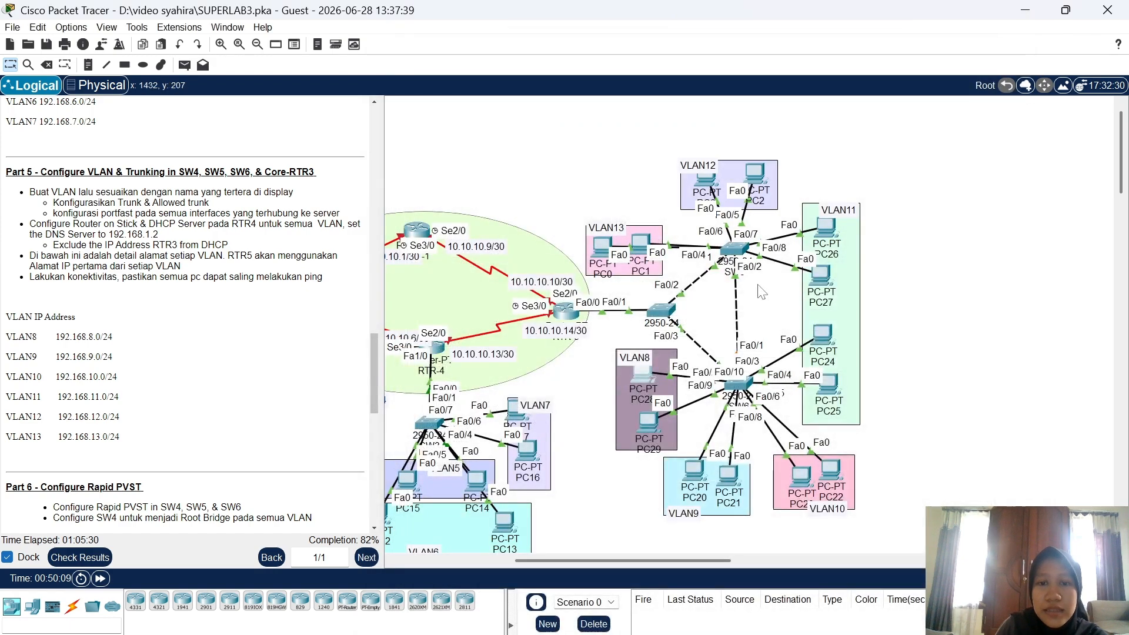
pyautogui.click(644, 425)
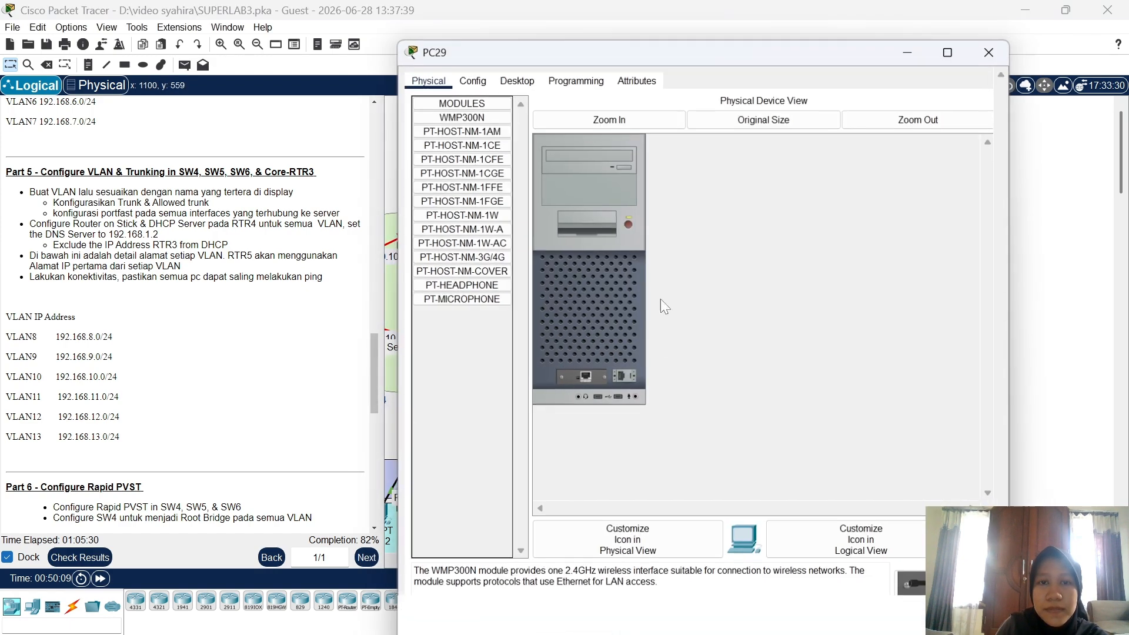
pyautogui.click(528, 83)
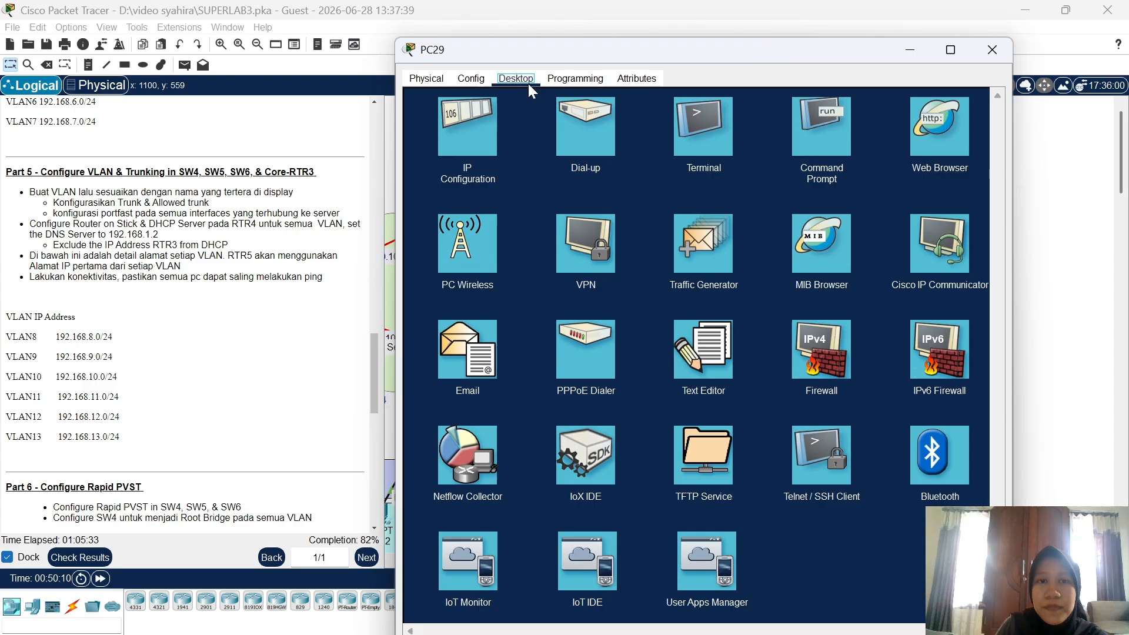
pyautogui.click(478, 135)
pyautogui.click(453, 156)
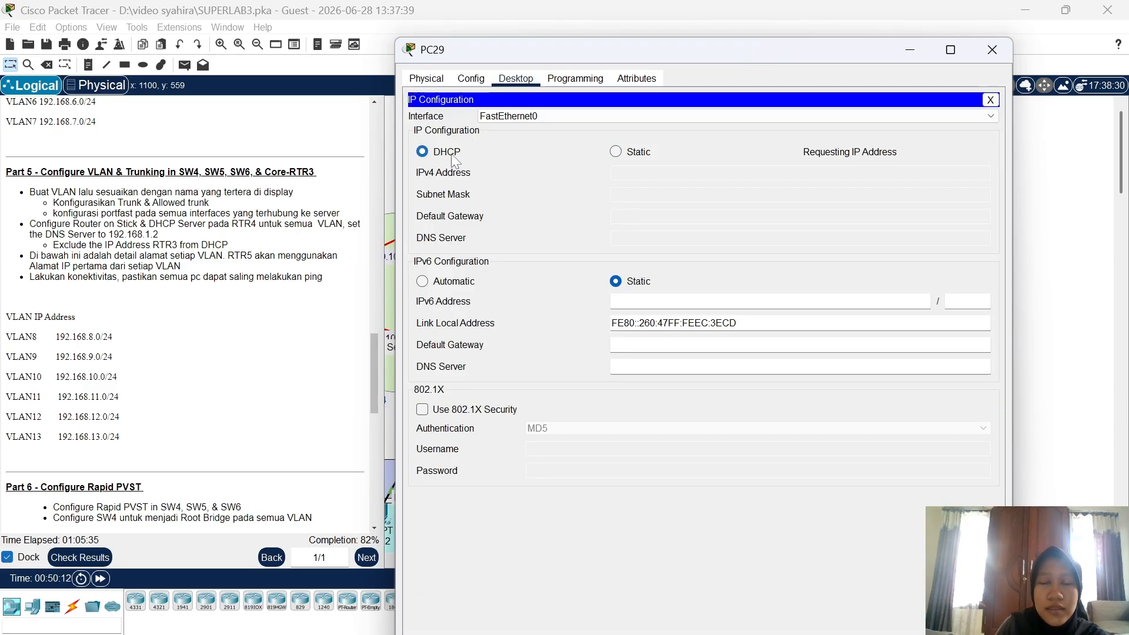
pyautogui.click(994, 52)
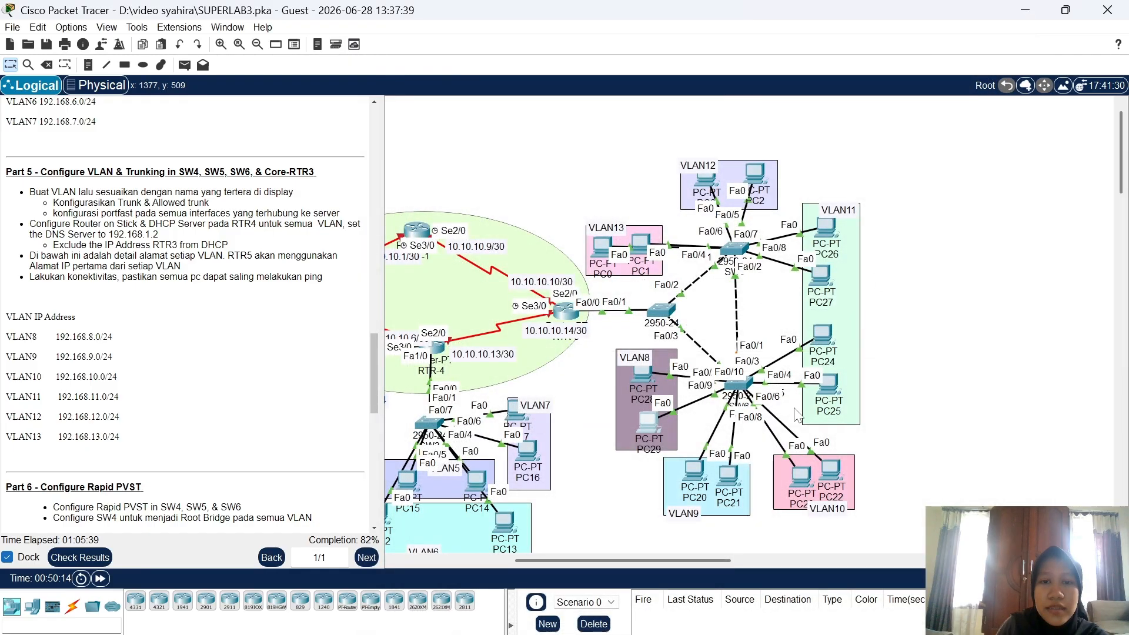
# Set PC20 and PC21 to obtain their addresses via DHCP
pyautogui.click(695, 482)
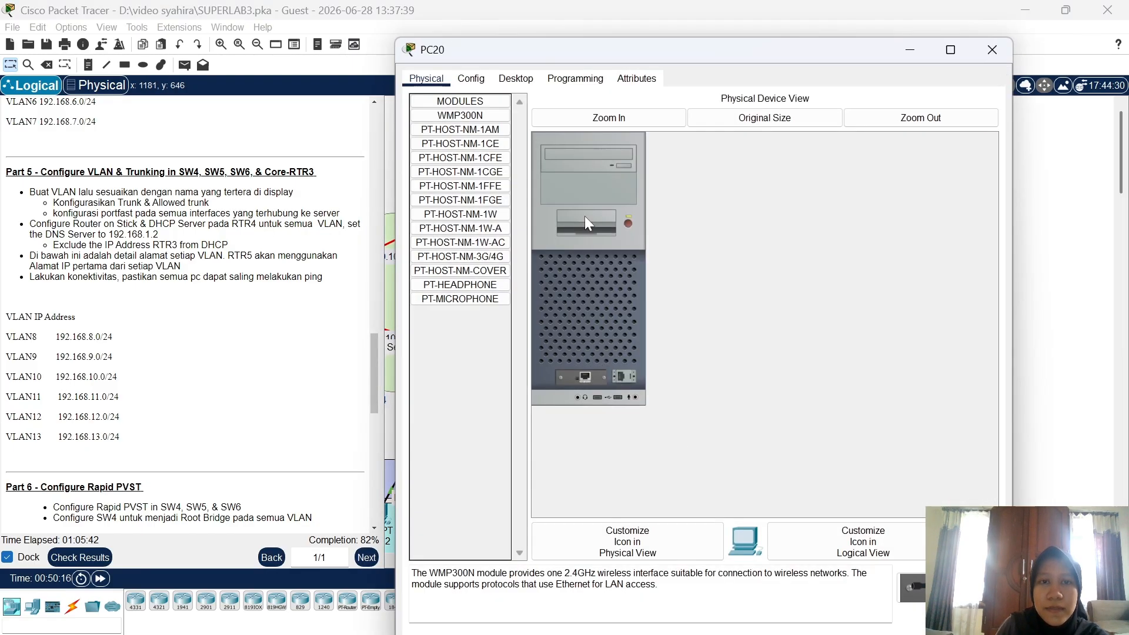
pyautogui.click(510, 79)
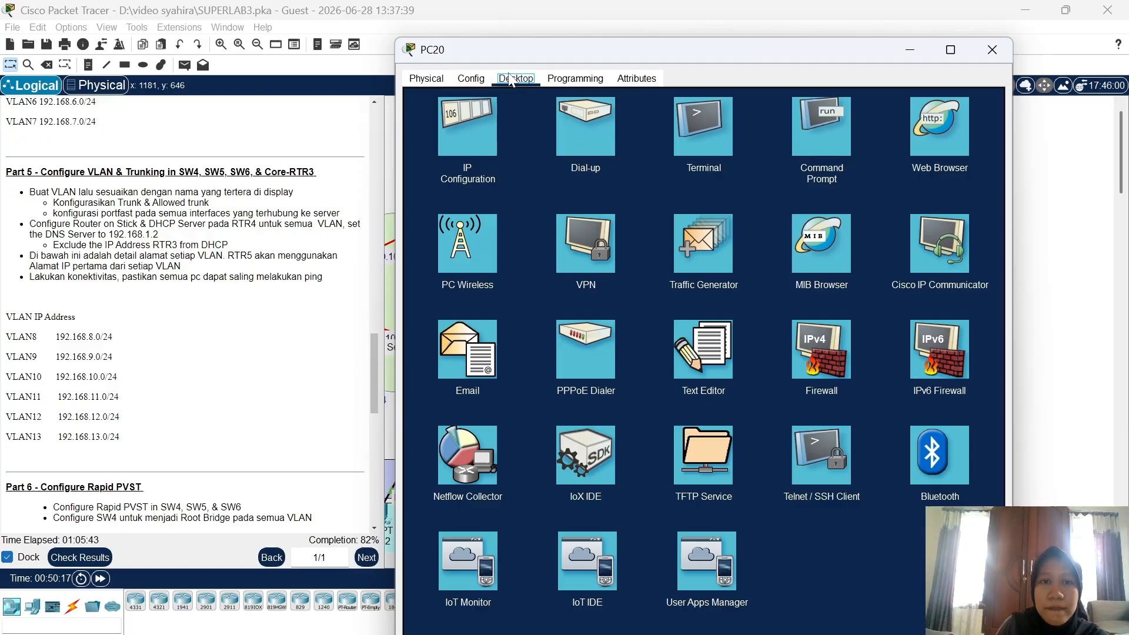
pyautogui.click(462, 130)
pyautogui.click(448, 155)
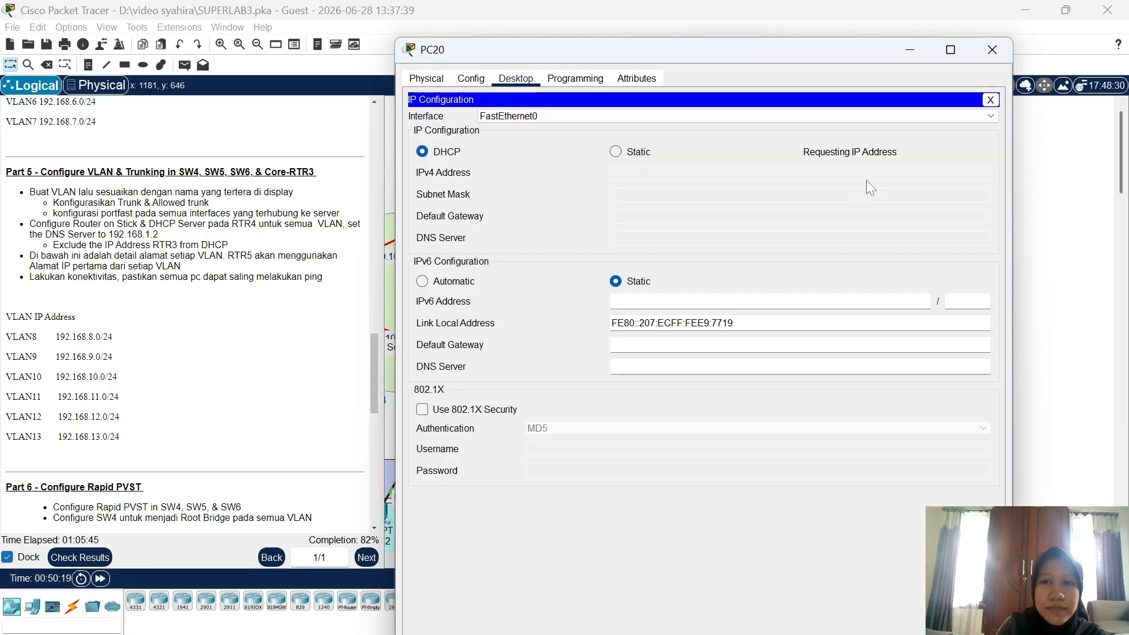
pyautogui.click(993, 50)
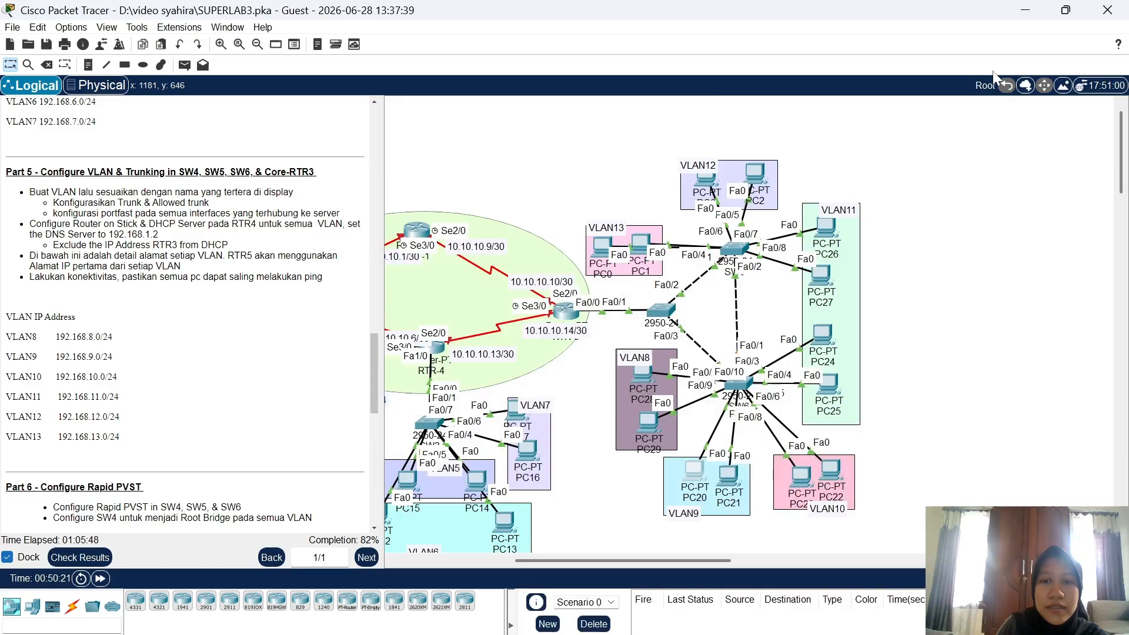
pyautogui.click(729, 474)
pyautogui.click(515, 78)
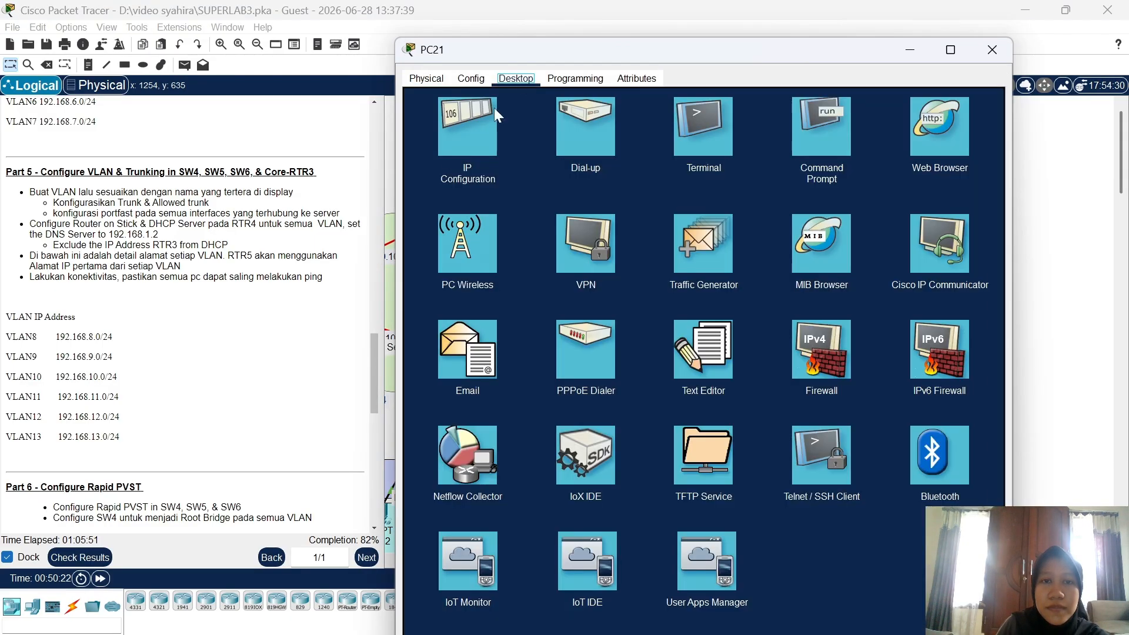
pyautogui.click(454, 133)
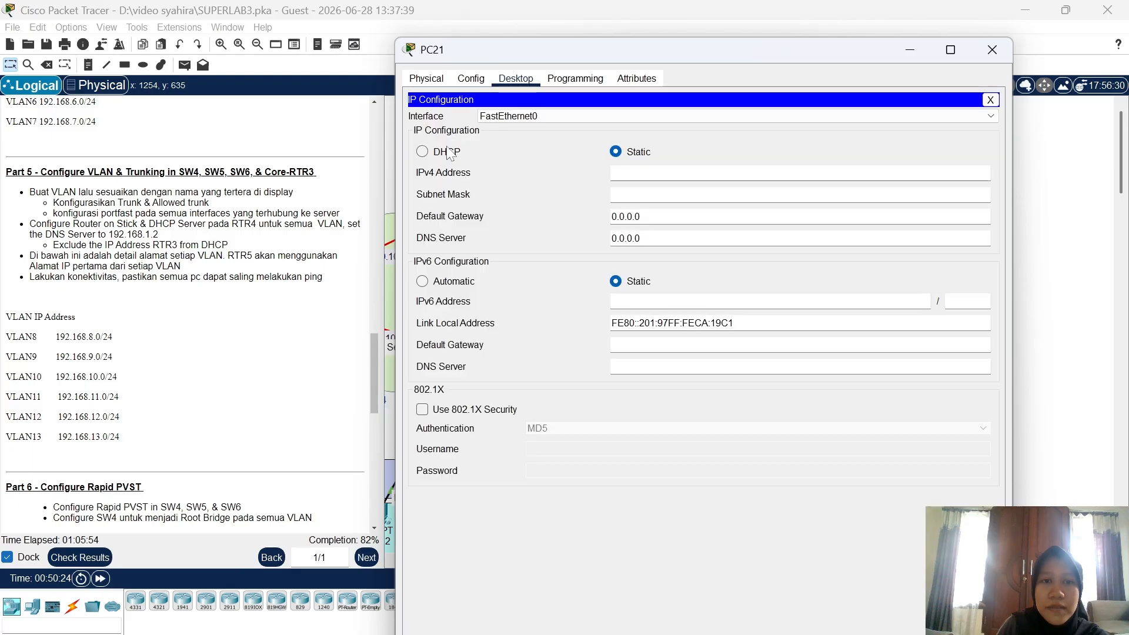
pyautogui.click(445, 155)
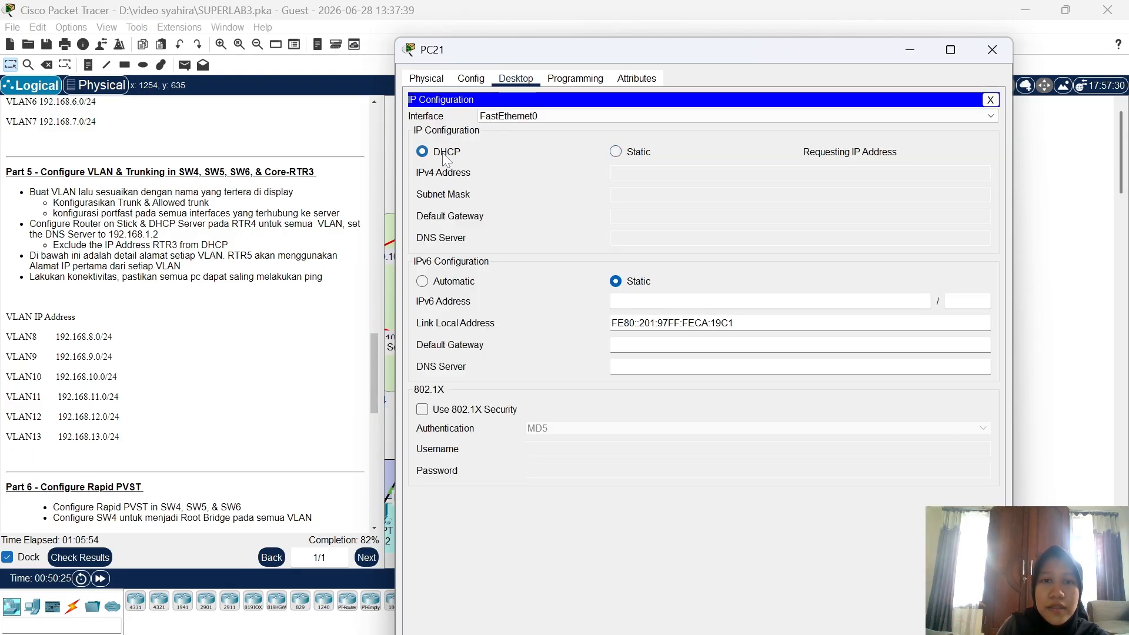
pyautogui.click(992, 56)
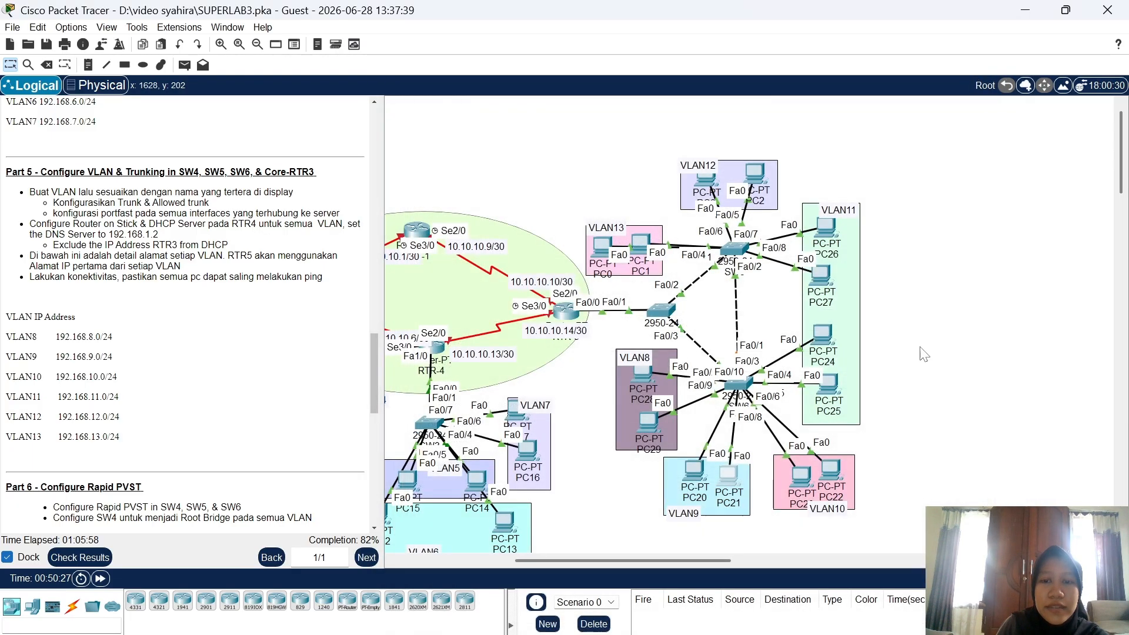
# Set PC23 and PC22 to DHCP, leasing 192.168.10.2 and 192.168.10.3 with gateway 192.168.10.1
pyautogui.click(805, 479)
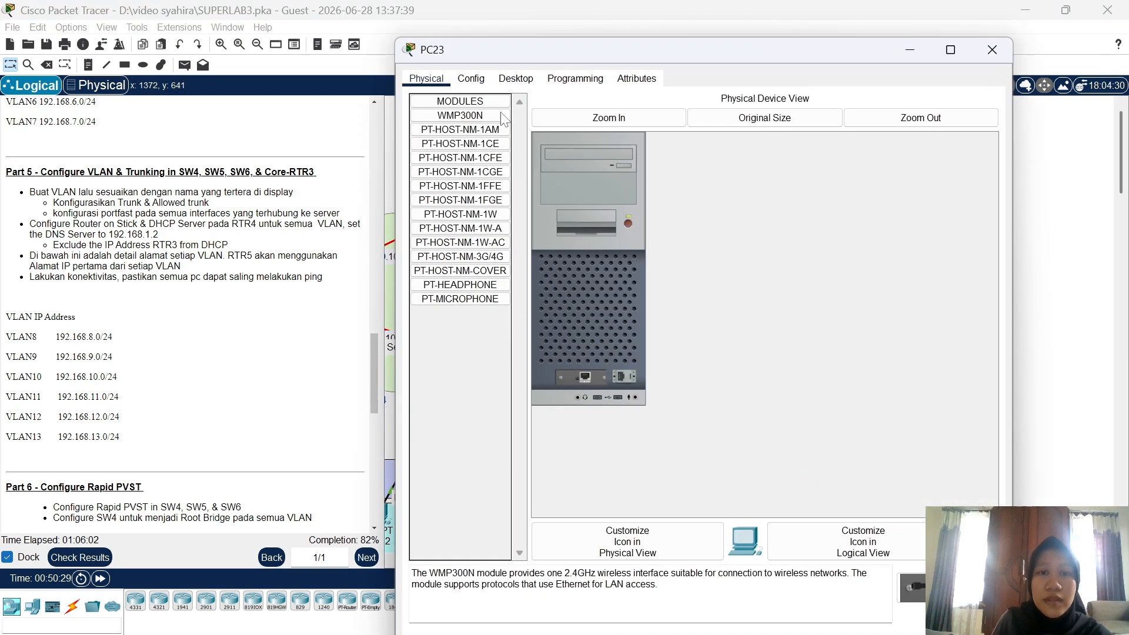
pyautogui.click(513, 87)
pyautogui.click(482, 132)
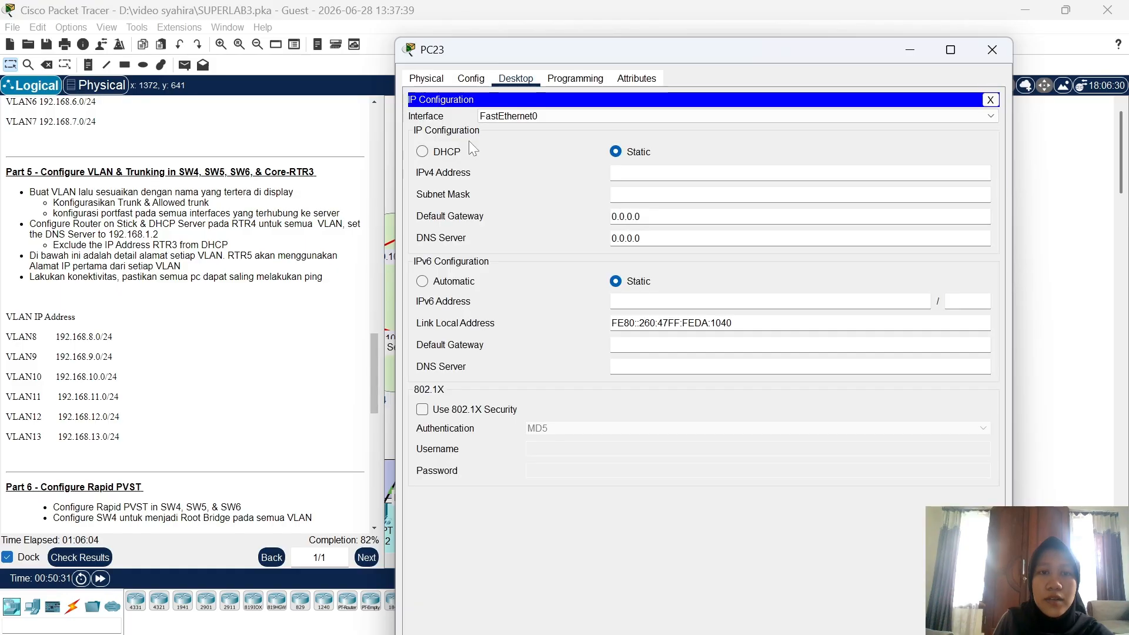
pyautogui.click(448, 154)
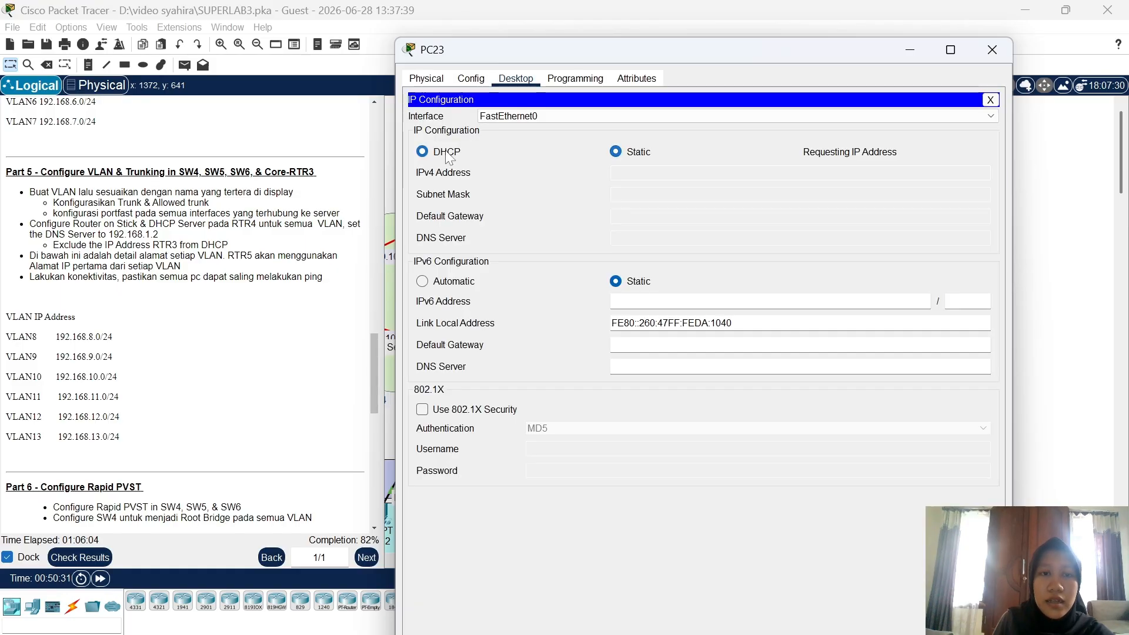
pyautogui.click(992, 51)
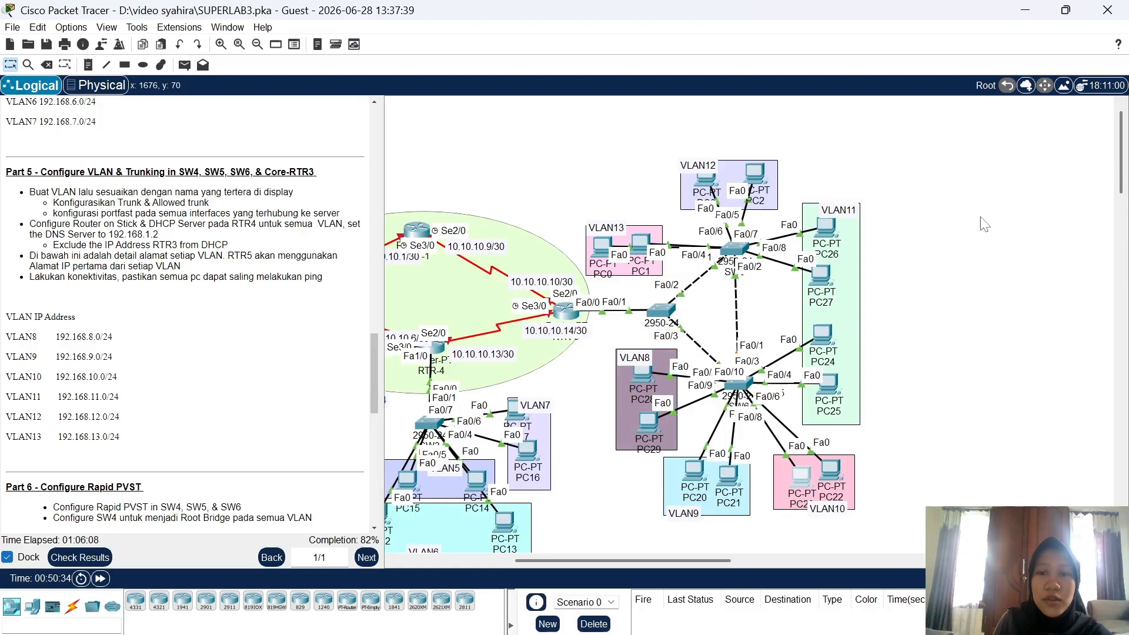
pyautogui.click(835, 471)
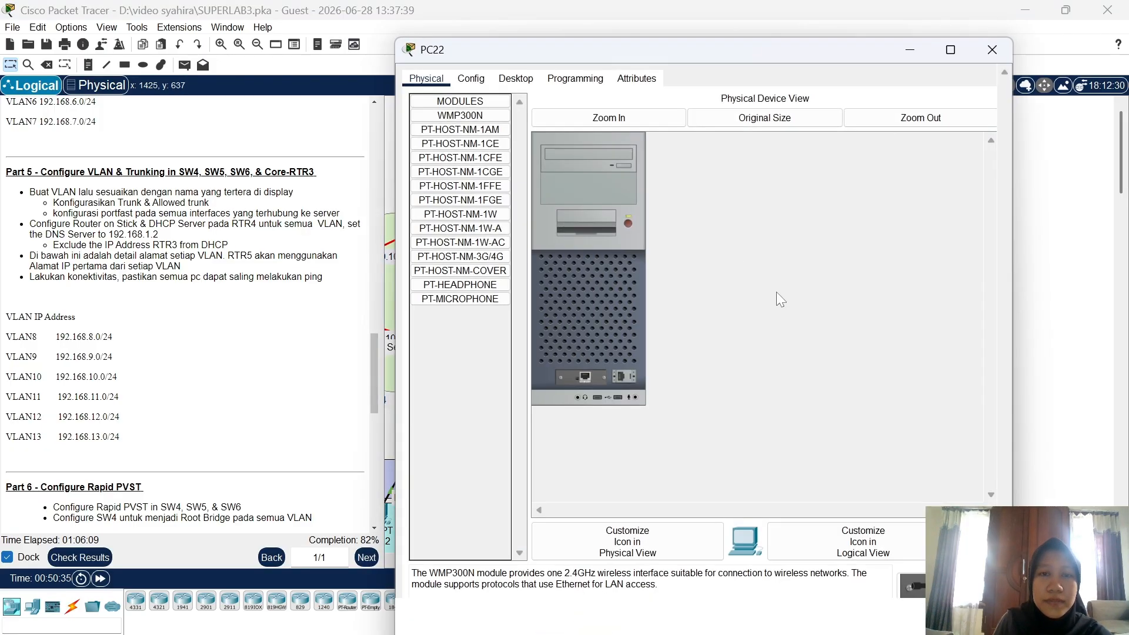
pyautogui.click(516, 79)
pyautogui.click(456, 139)
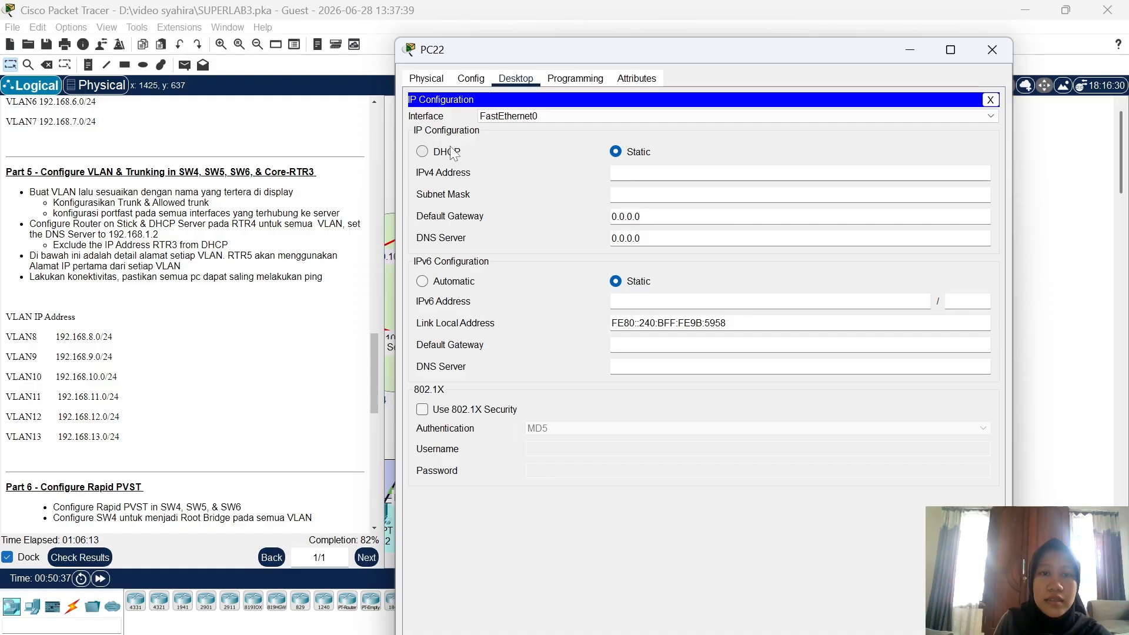
pyautogui.click(454, 153)
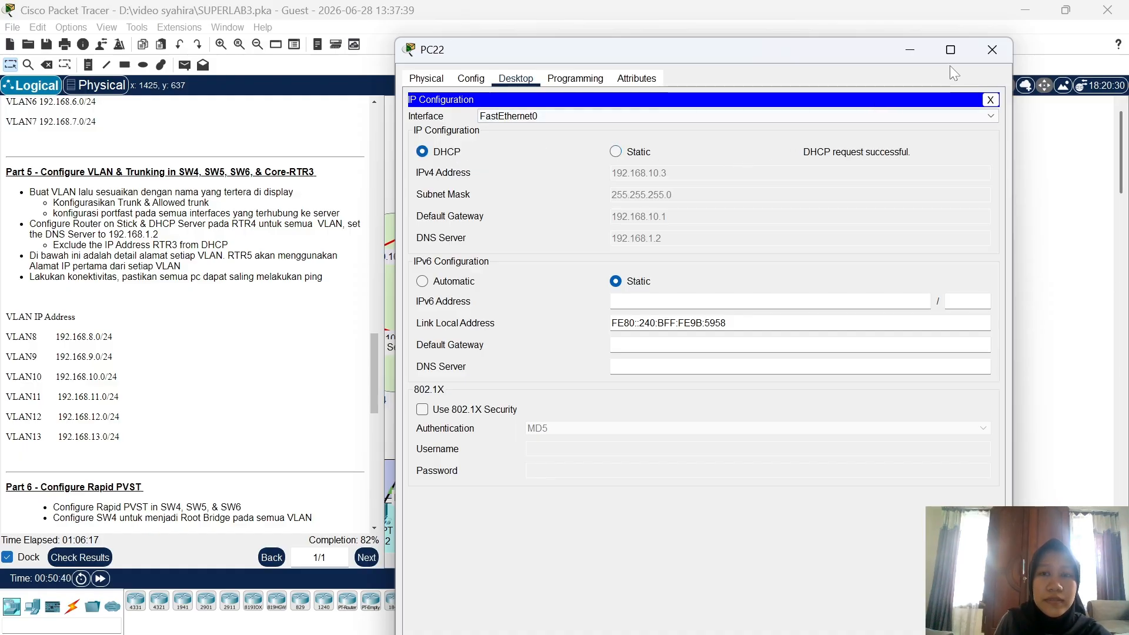
pyautogui.click(992, 50)
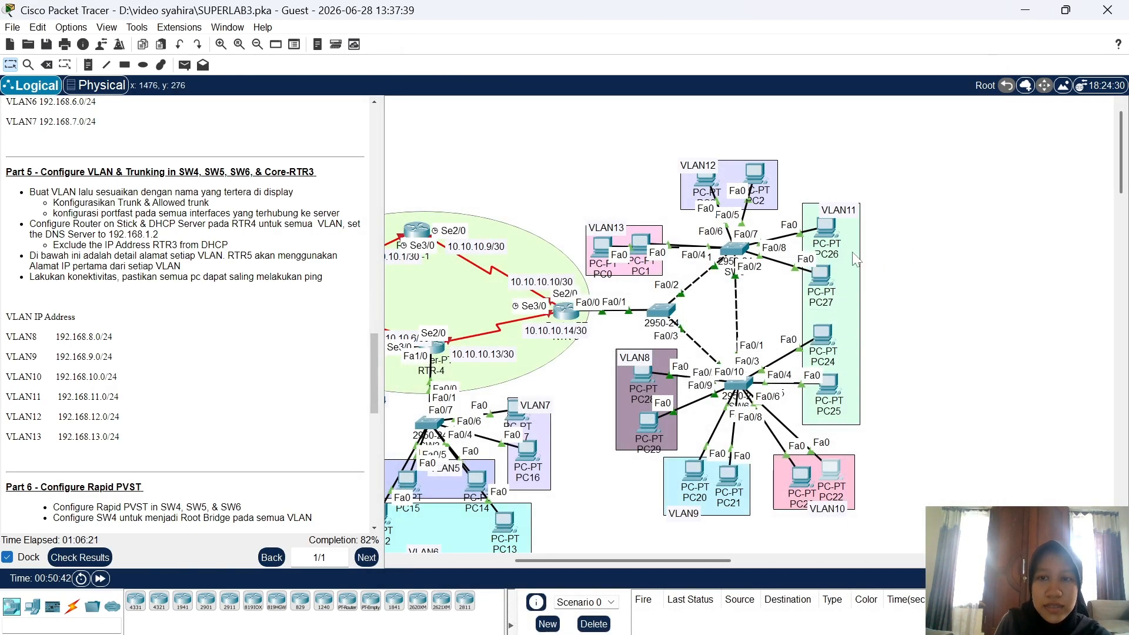
# Switch PC25's IP configuration to DHCP
pyautogui.click(828, 232)
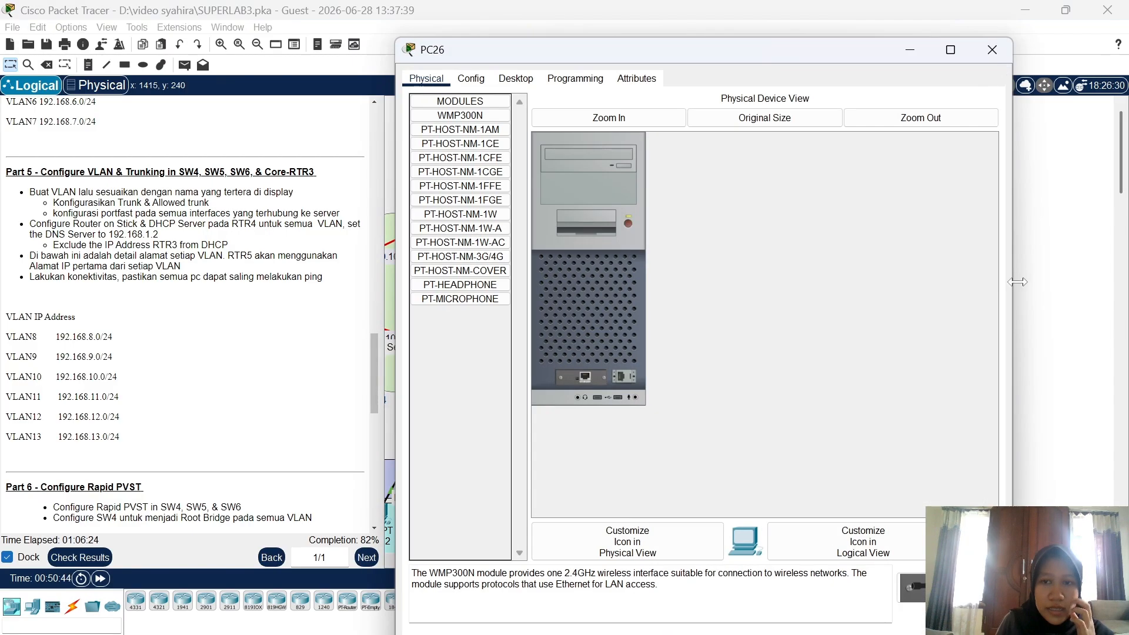
pyautogui.click(1077, 319)
pyautogui.click(829, 387)
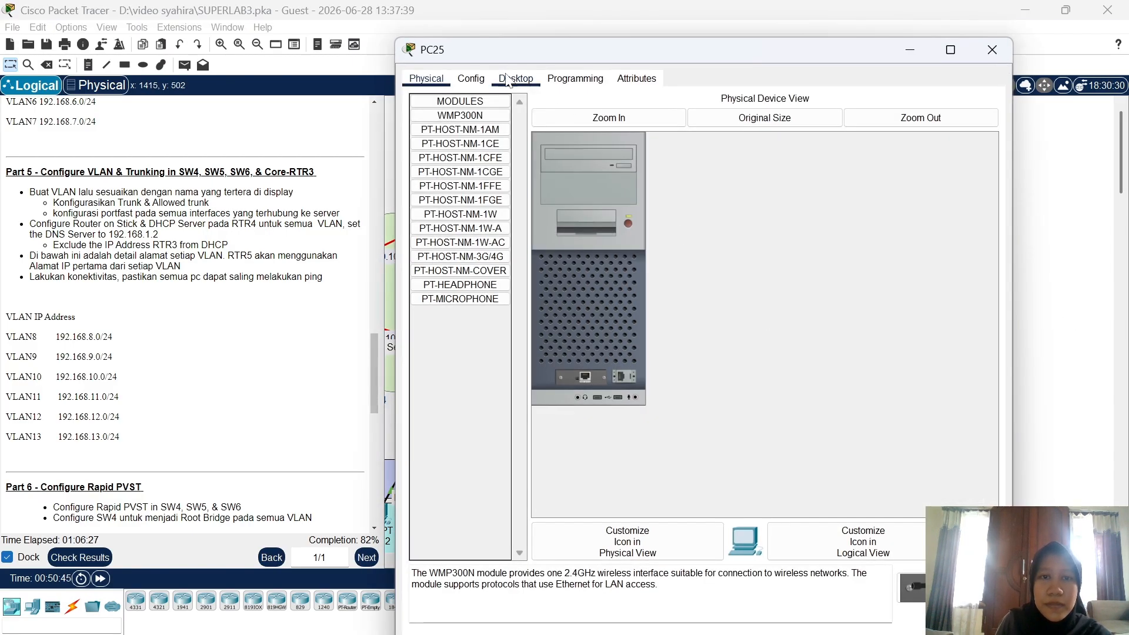
pyautogui.click(516, 82)
pyautogui.click(473, 112)
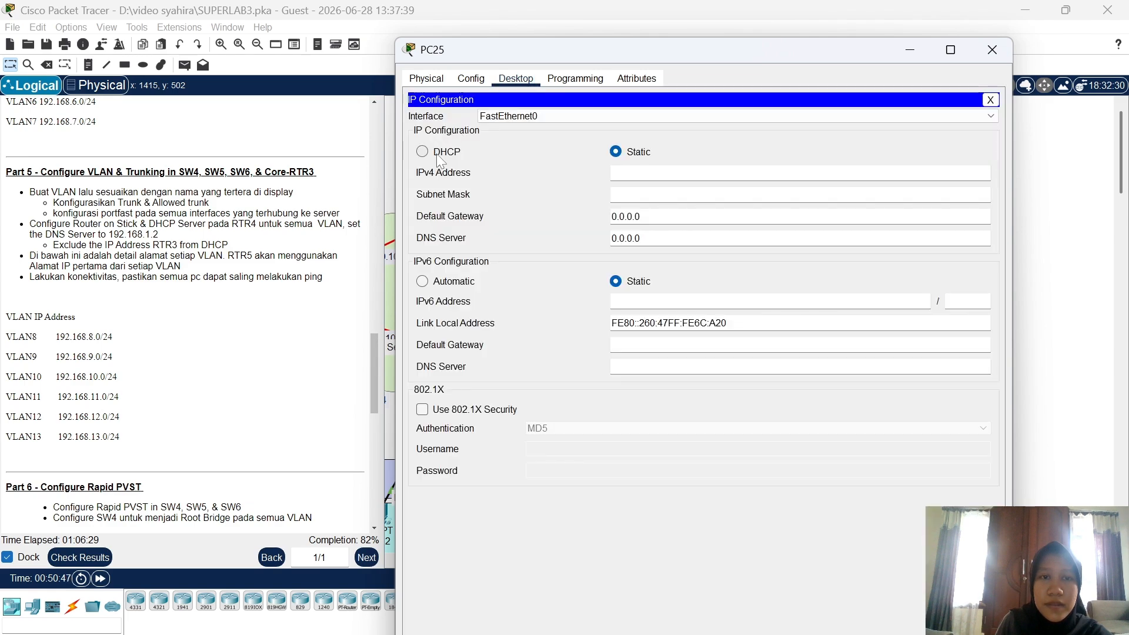
pyautogui.click(440, 152)
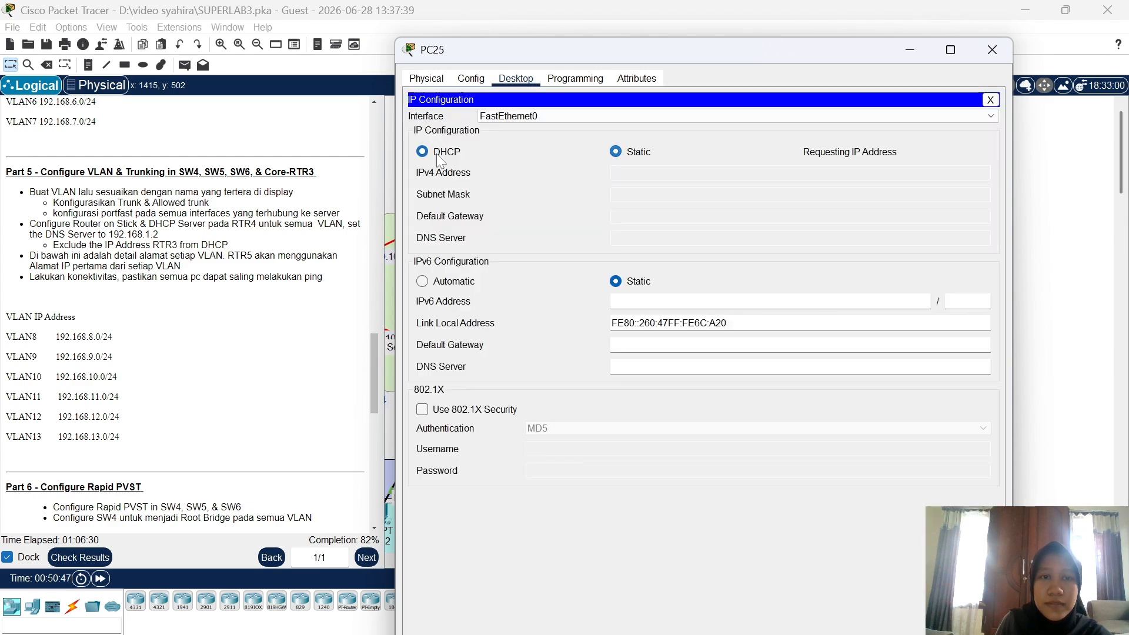
pyautogui.click(993, 50)
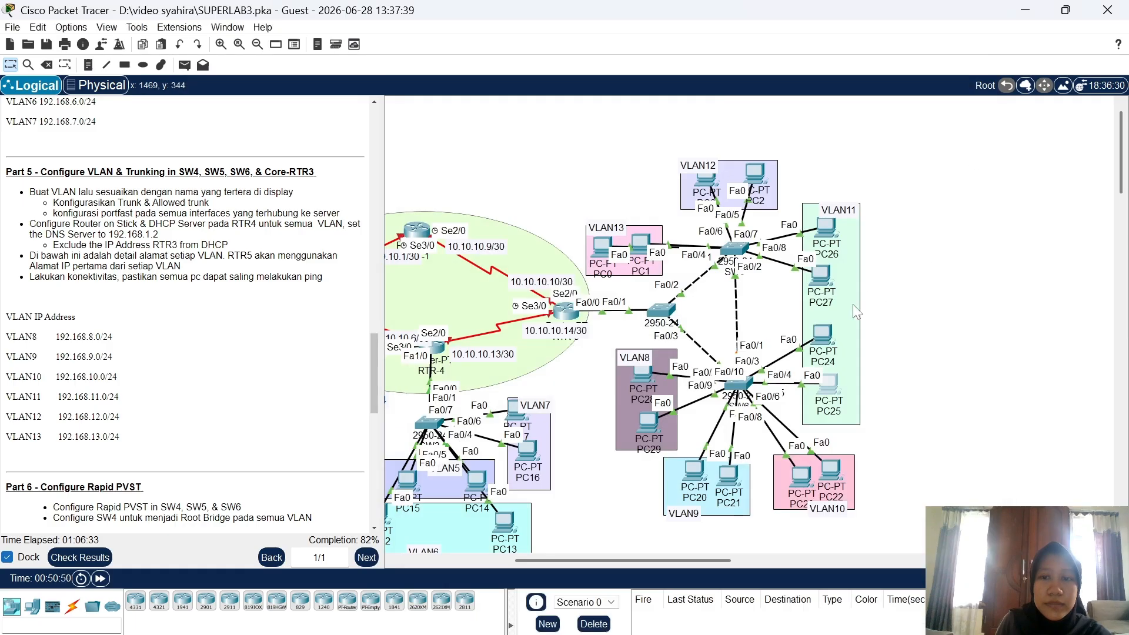
# Switch PC24's IP configuration to DHCP and confirm the request succeeds
pyautogui.click(822, 337)
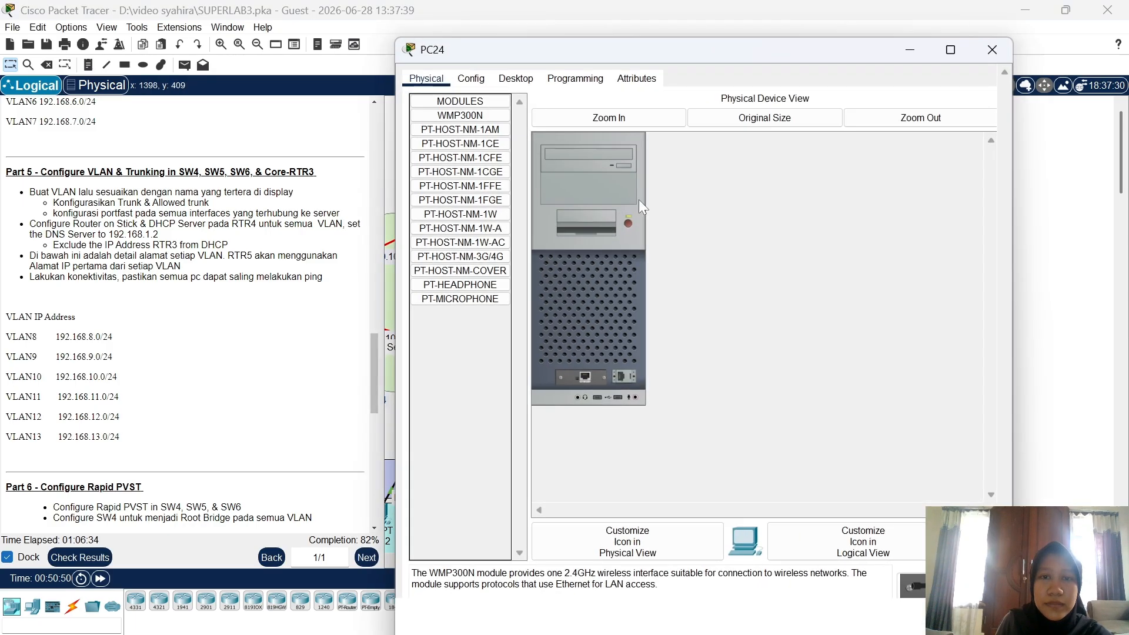
pyautogui.click(516, 78)
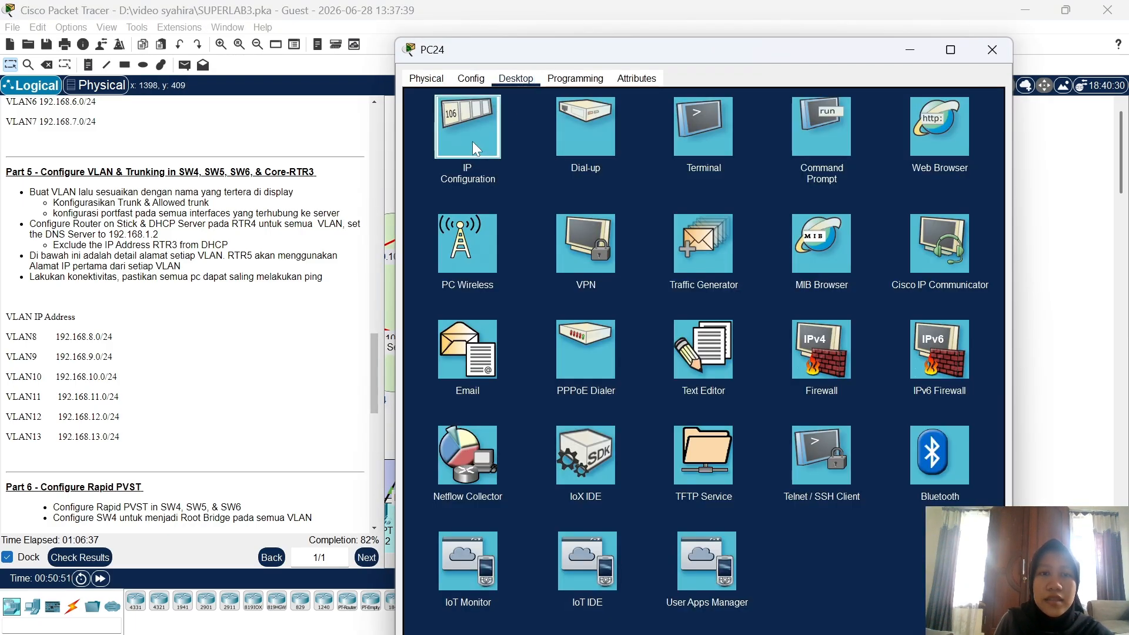
pyautogui.click(471, 141)
pyautogui.click(440, 156)
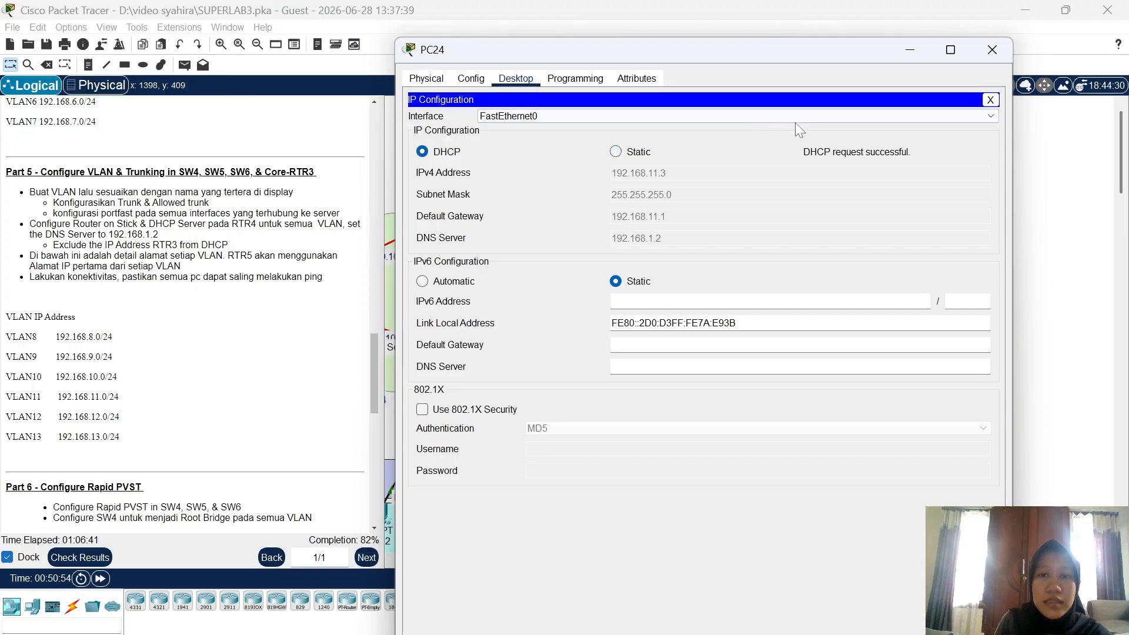
pyautogui.click(998, 58)
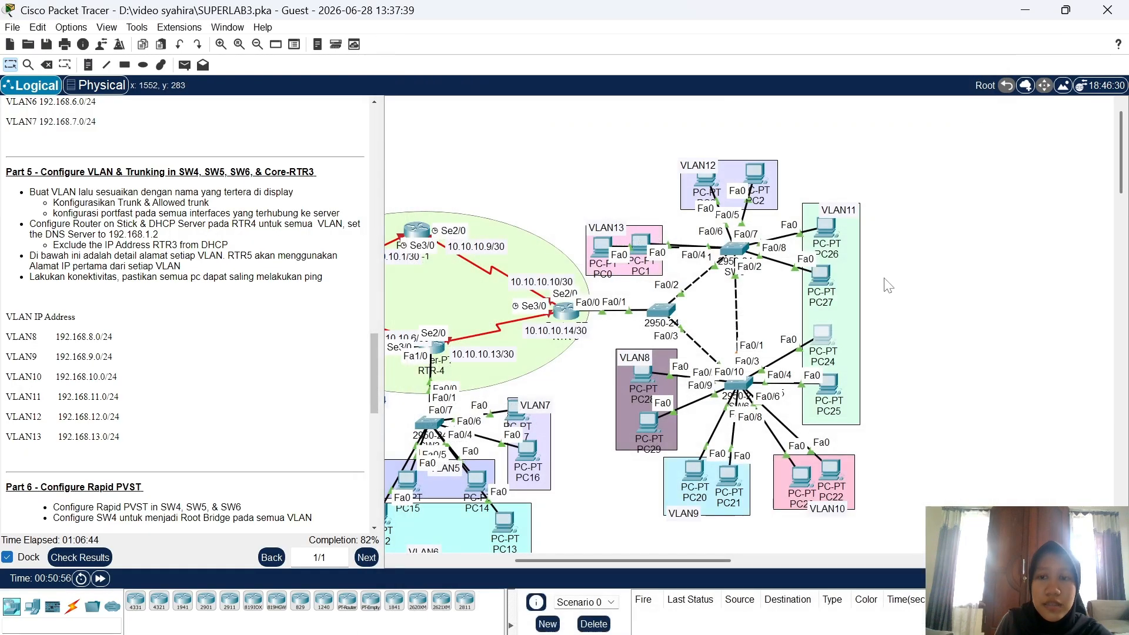
# Set PC27 to DHCP so it leases 192.168.11.4
pyautogui.click(819, 282)
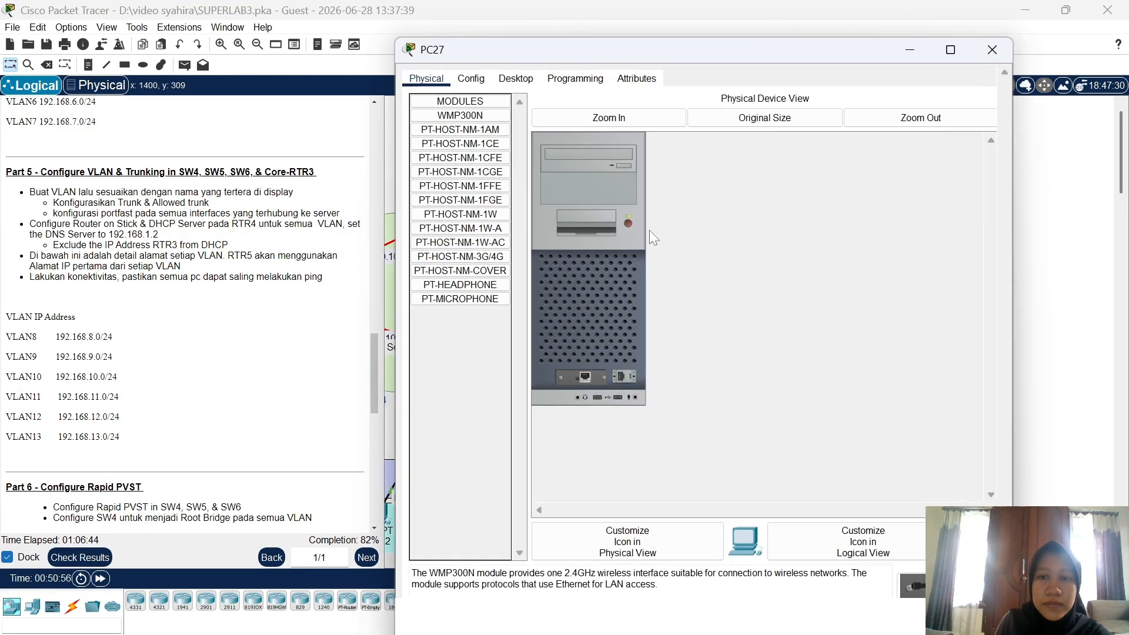
pyautogui.click(515, 78)
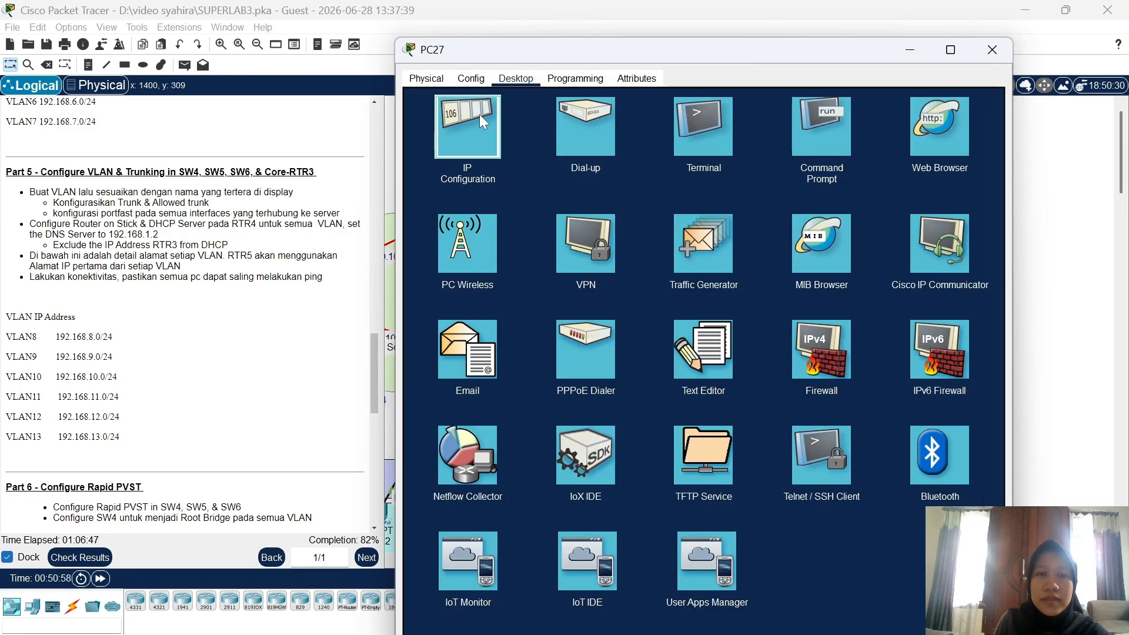
pyautogui.click(479, 114)
pyautogui.click(446, 154)
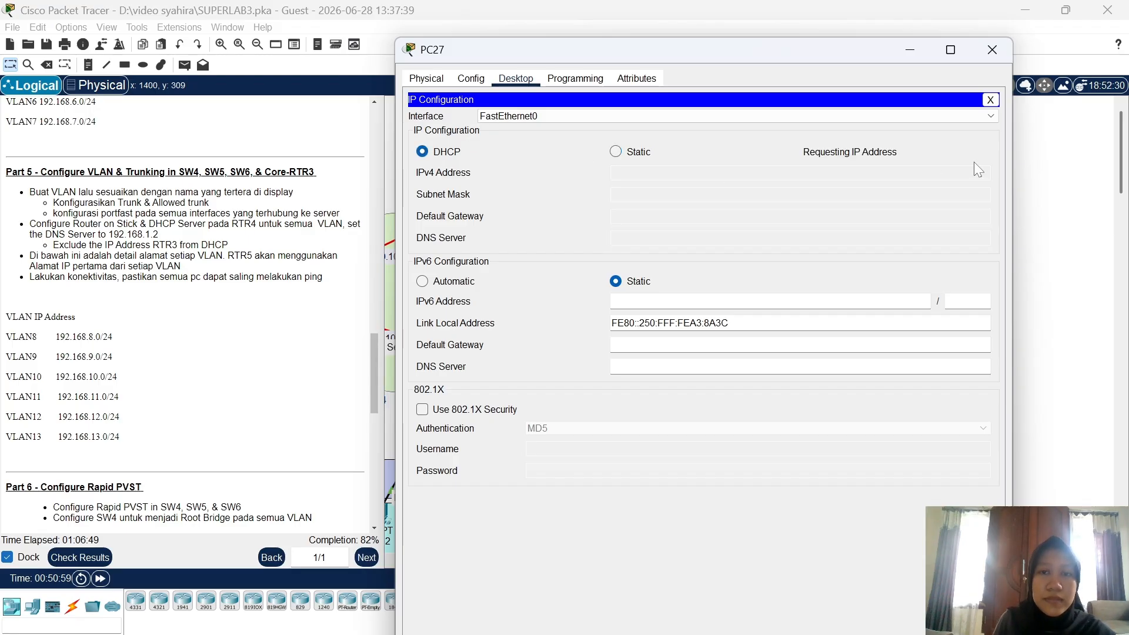
pyautogui.click(994, 54)
# Set PC26 to DHCP so it leases 192.168.11.5 with gateway 192.168.11.1
pyautogui.click(834, 228)
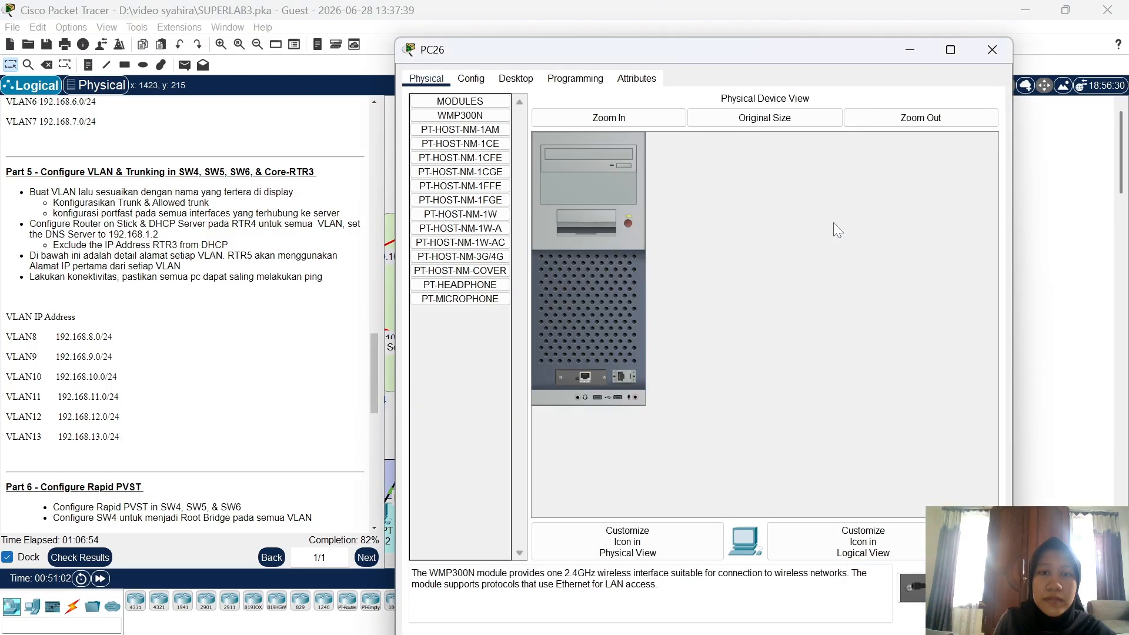
pyautogui.click(517, 78)
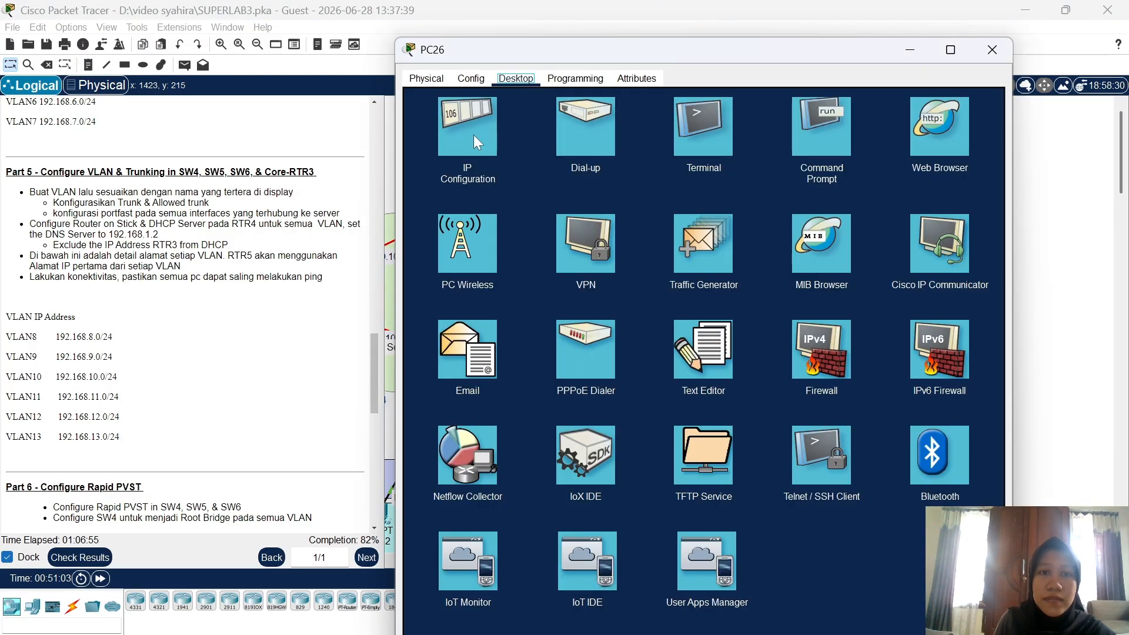
pyautogui.click(475, 135)
pyautogui.click(448, 155)
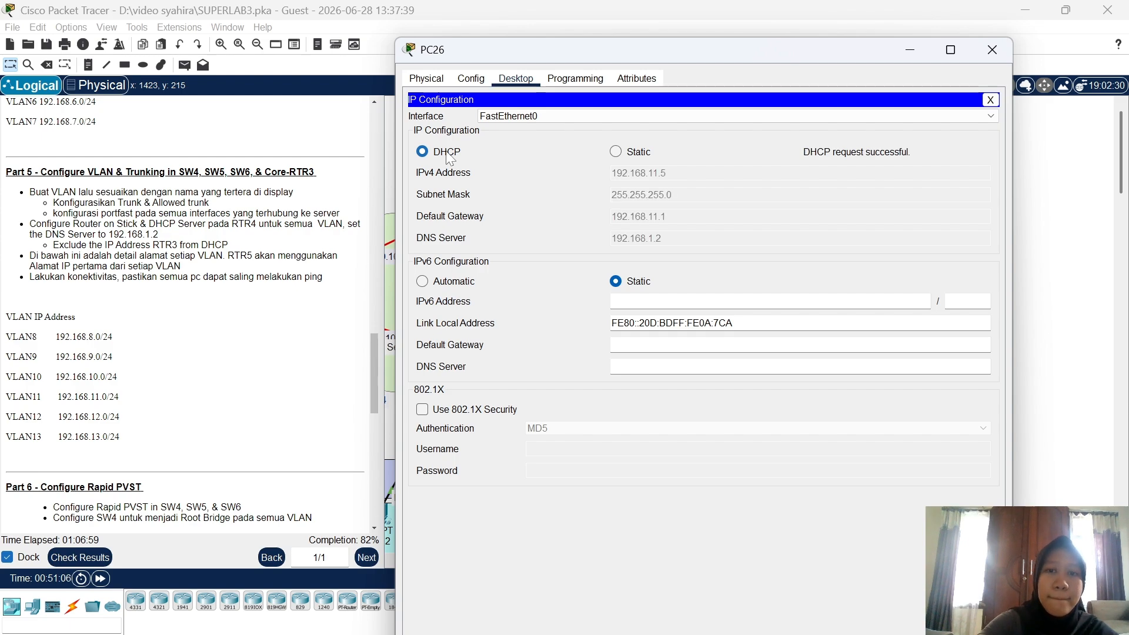
pyautogui.click(998, 51)
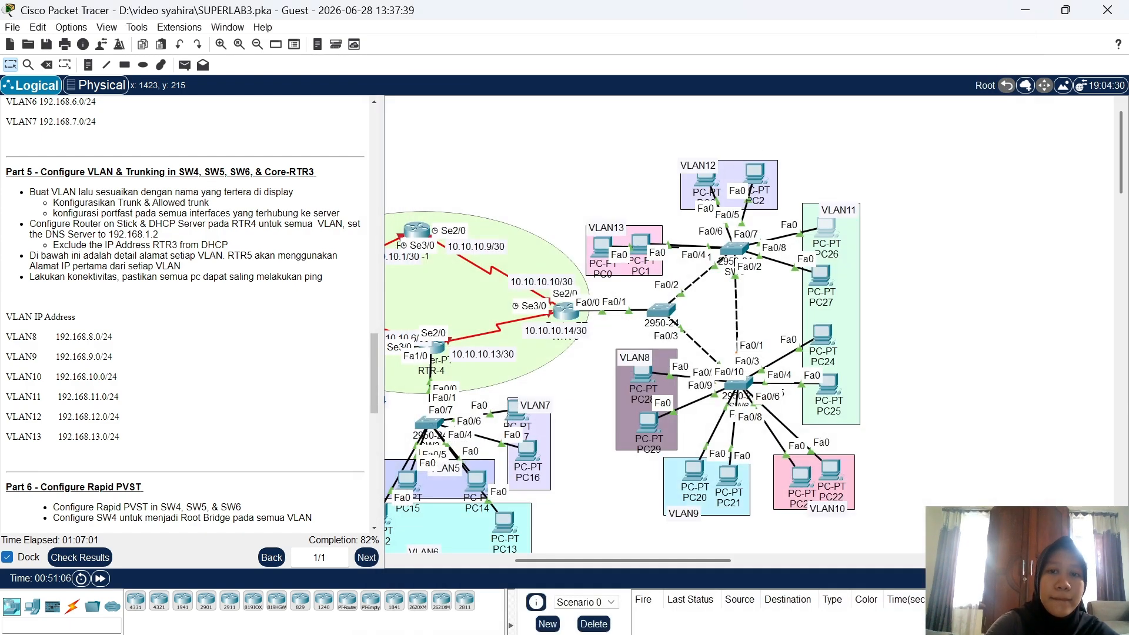
# Set PC2 to DHCP so it obtains 192.168.12.2
pyautogui.click(755, 174)
pyautogui.click(516, 78)
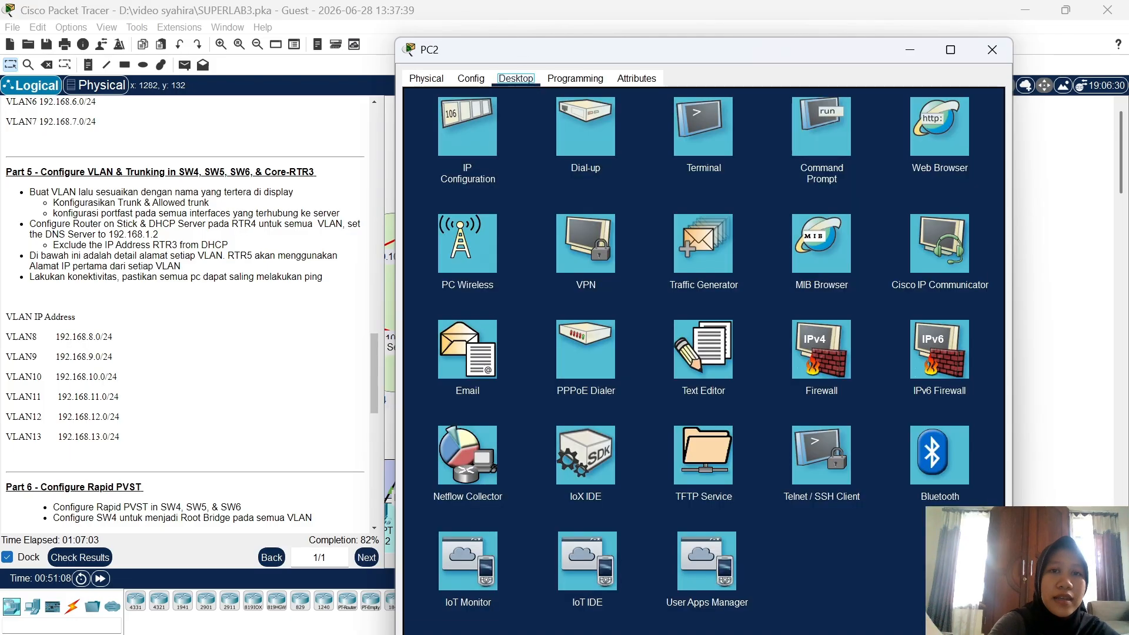
pyautogui.click(467, 126)
pyautogui.click(422, 151)
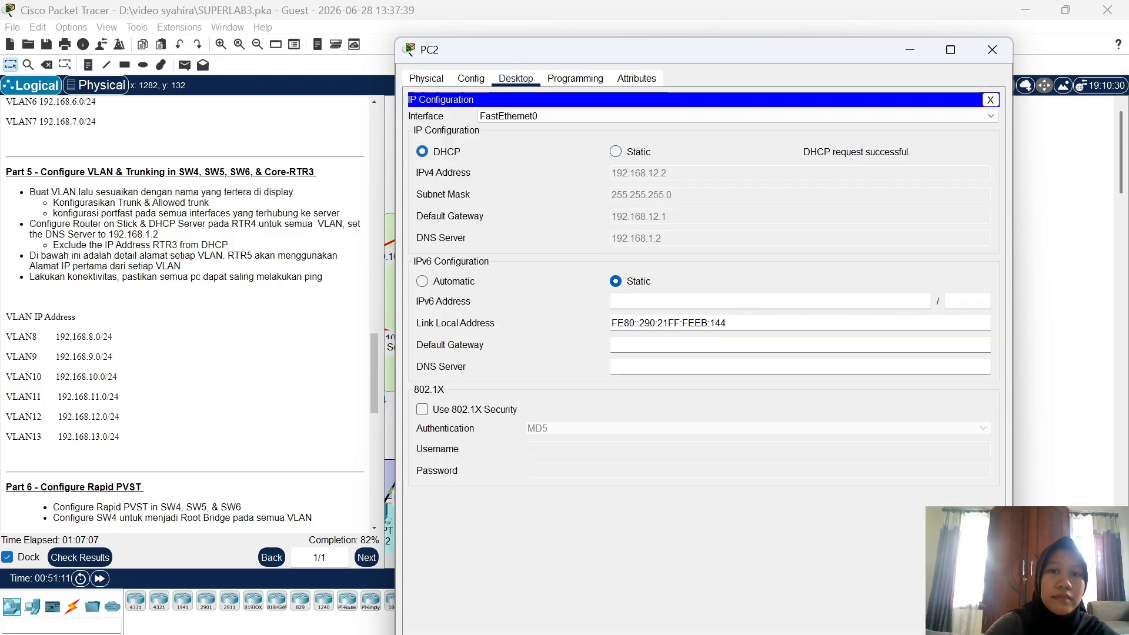
pyautogui.click(992, 50)
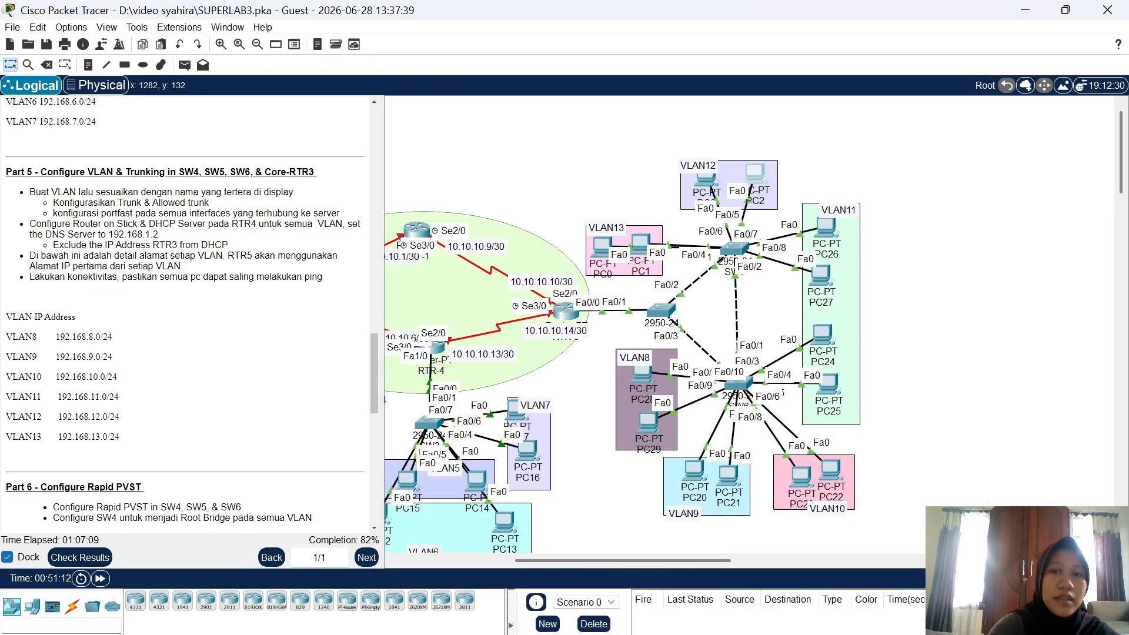
# Check PC3's IP configuration shows its DHCP address 192.168.12.3
pyautogui.click(705, 183)
pyautogui.click(515, 78)
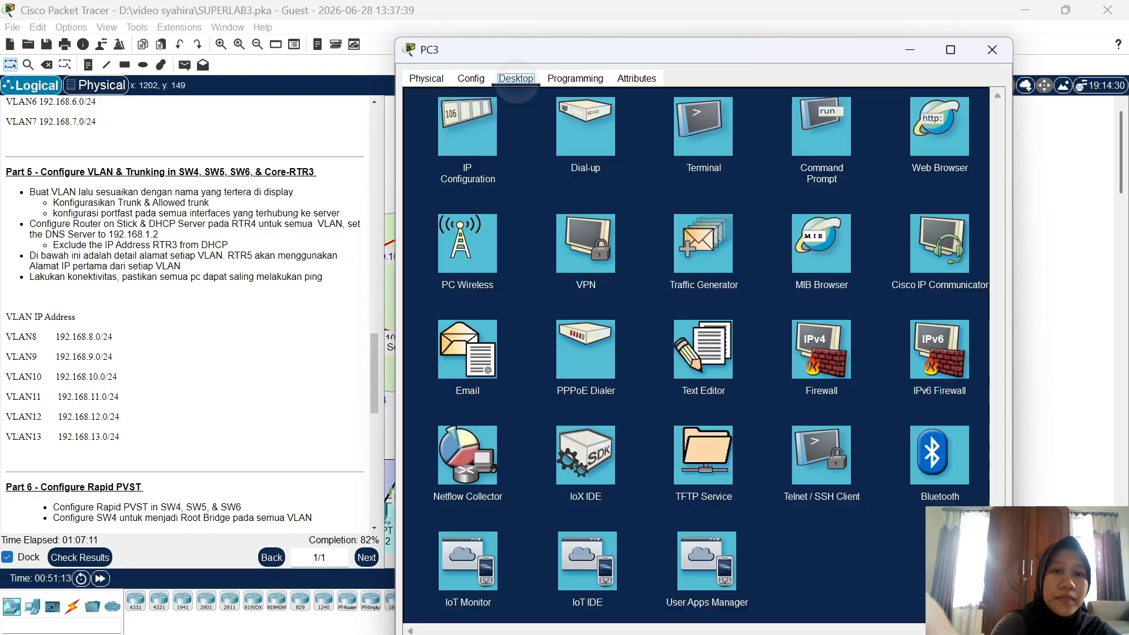
pyautogui.click(474, 138)
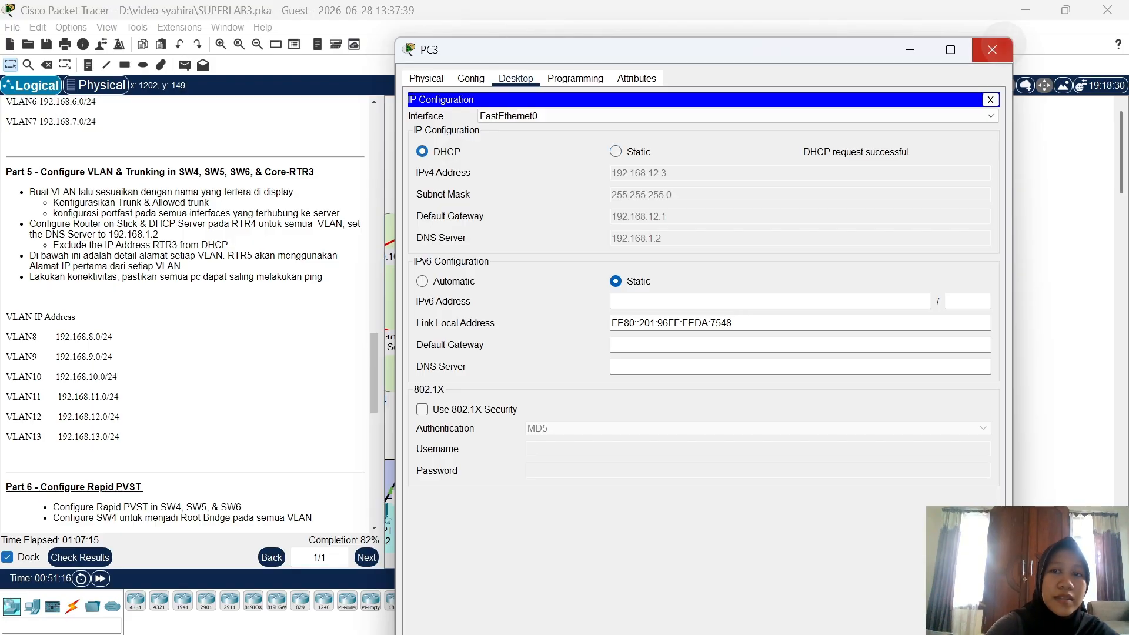
pyautogui.click(992, 49)
# Switch PC1's IP configuration to DHCP
pyautogui.click(640, 243)
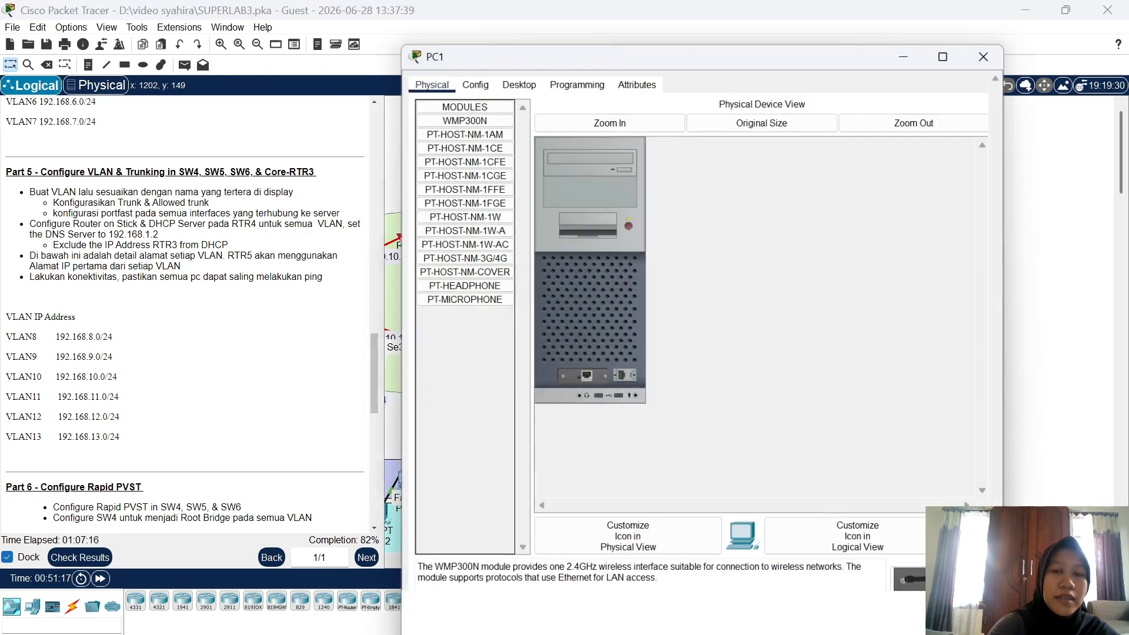
pyautogui.click(516, 78)
pyautogui.click(467, 127)
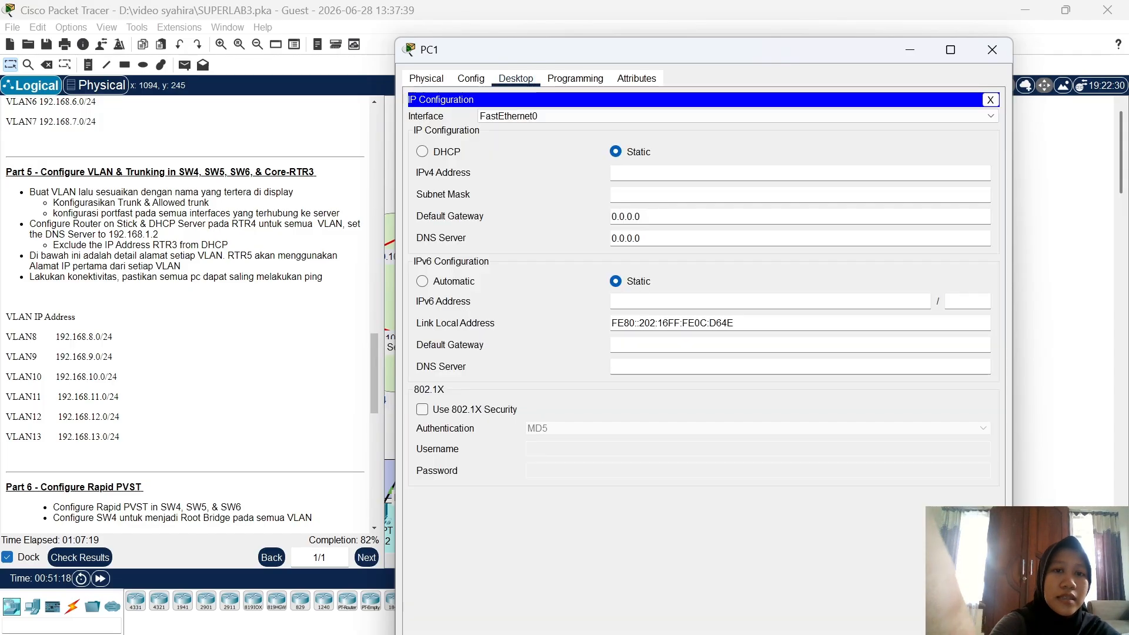
pyautogui.click(422, 151)
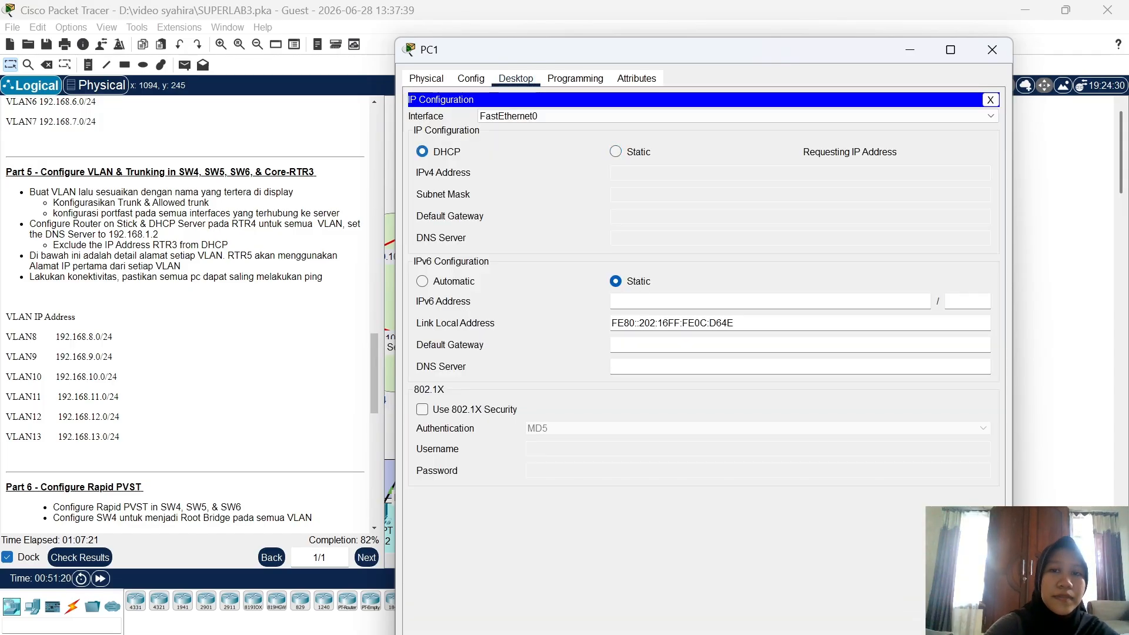
pyautogui.click(992, 49)
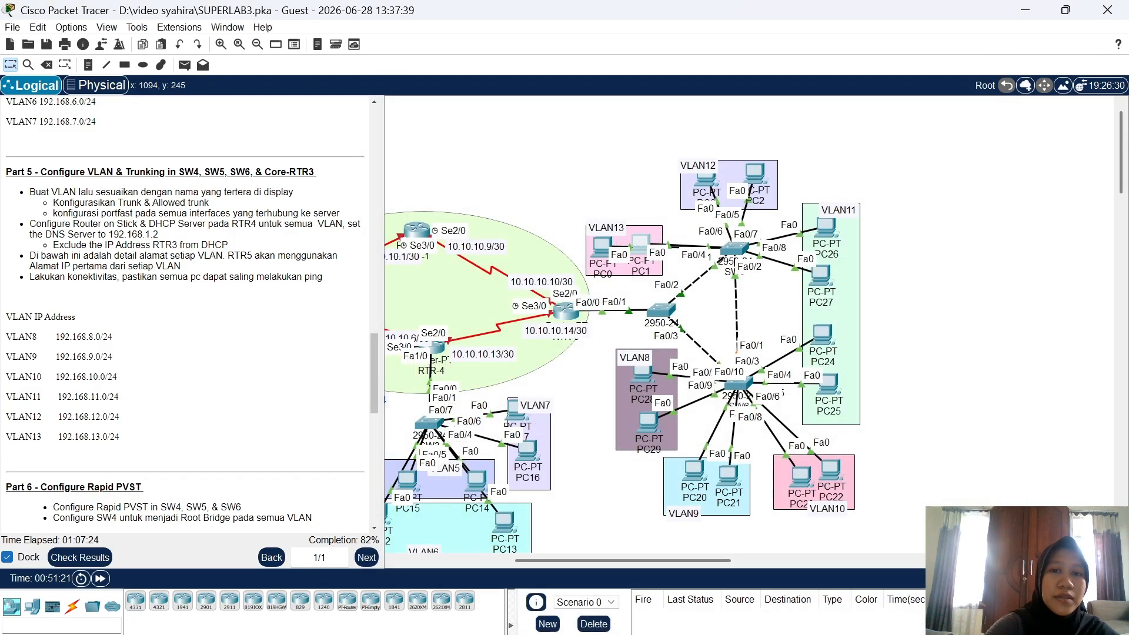
# Set PC0 to DHCP so it leases 192.168.13.3 with gateway 192.168.13.1
pyautogui.click(601, 245)
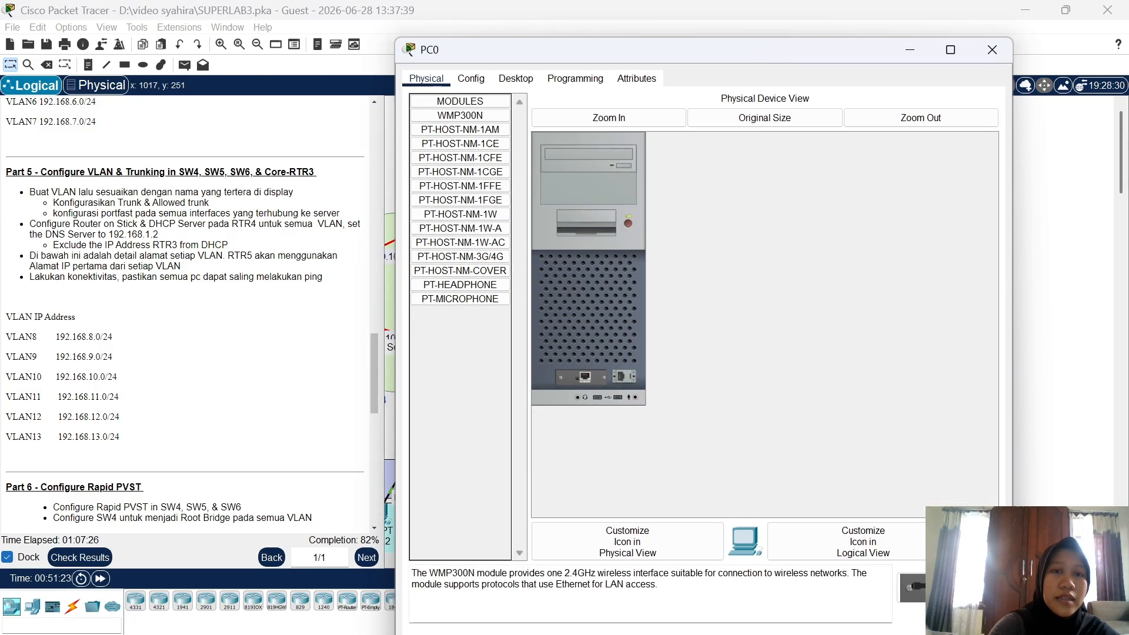
pyautogui.click(516, 78)
pyautogui.click(467, 127)
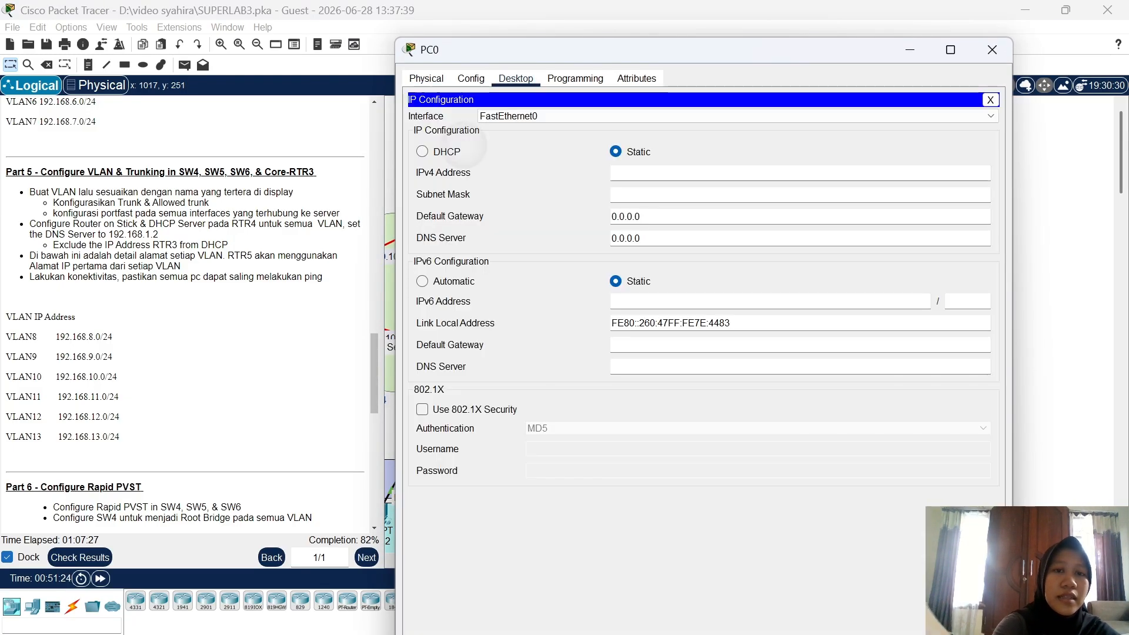
pyautogui.click(440, 152)
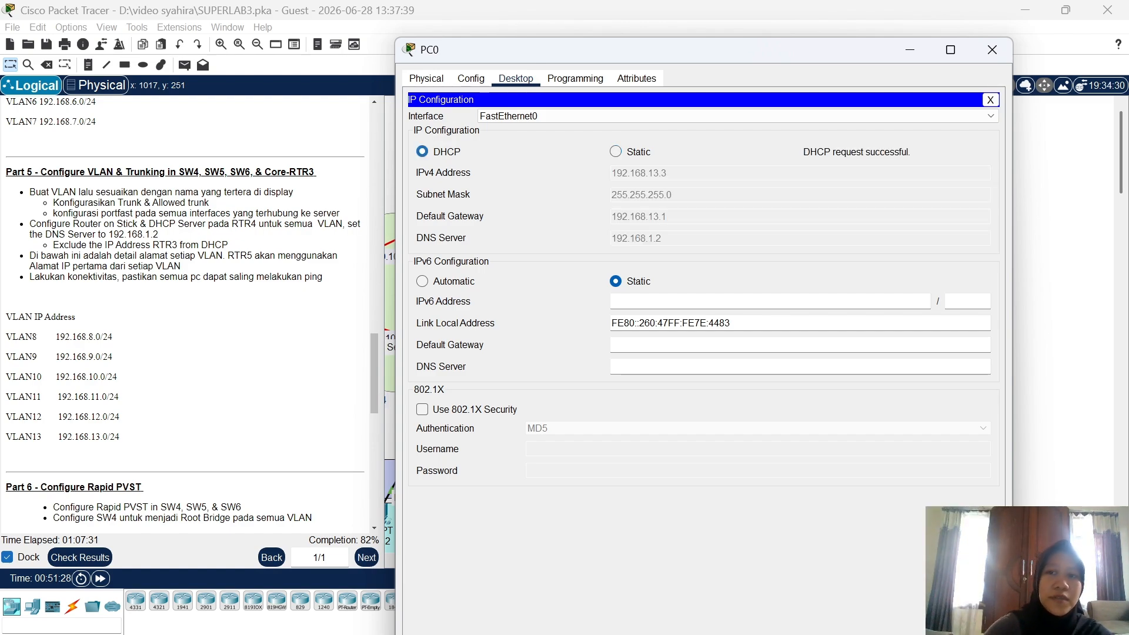
pyautogui.click(993, 50)
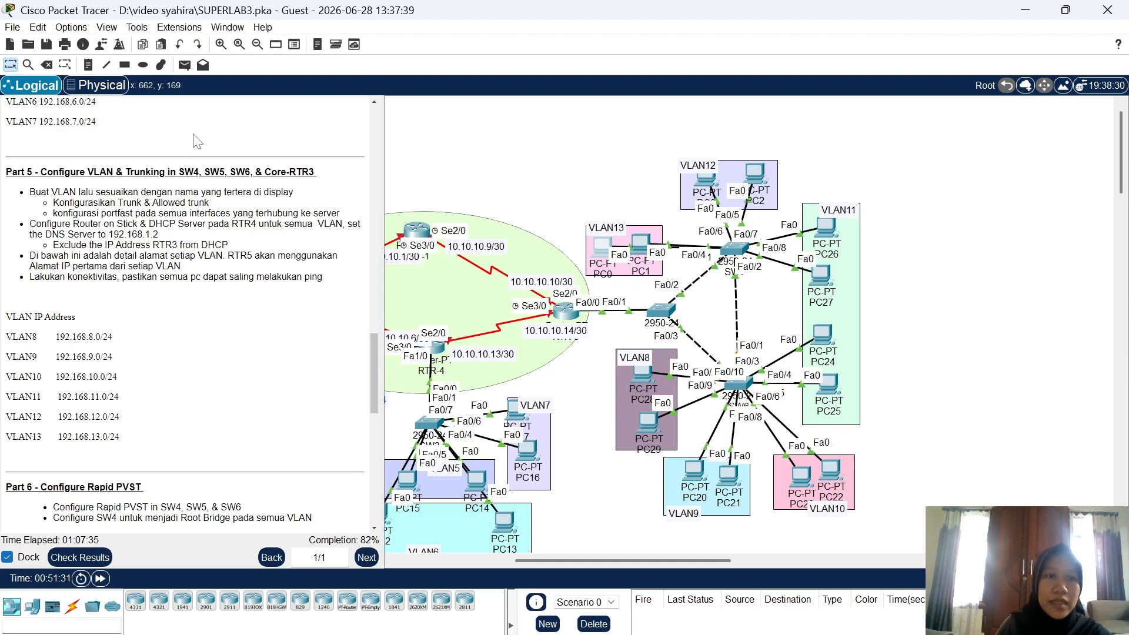
# Send simple test pings from PC1 to PC3 and from PC29 to PC20
pyautogui.click(184, 65)
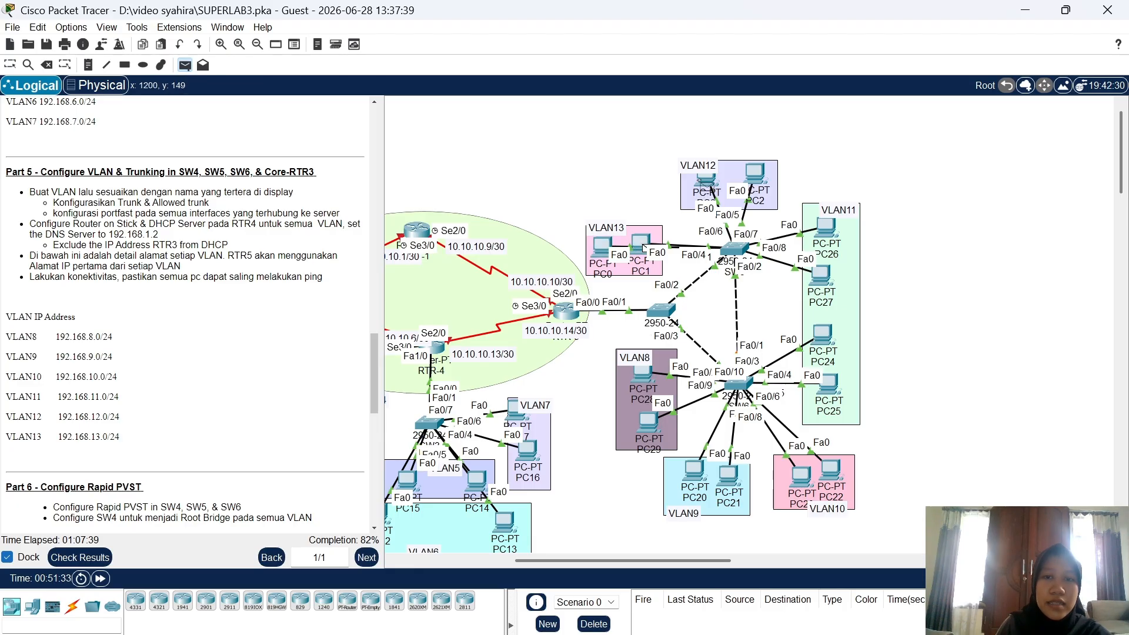
pyautogui.click(704, 183)
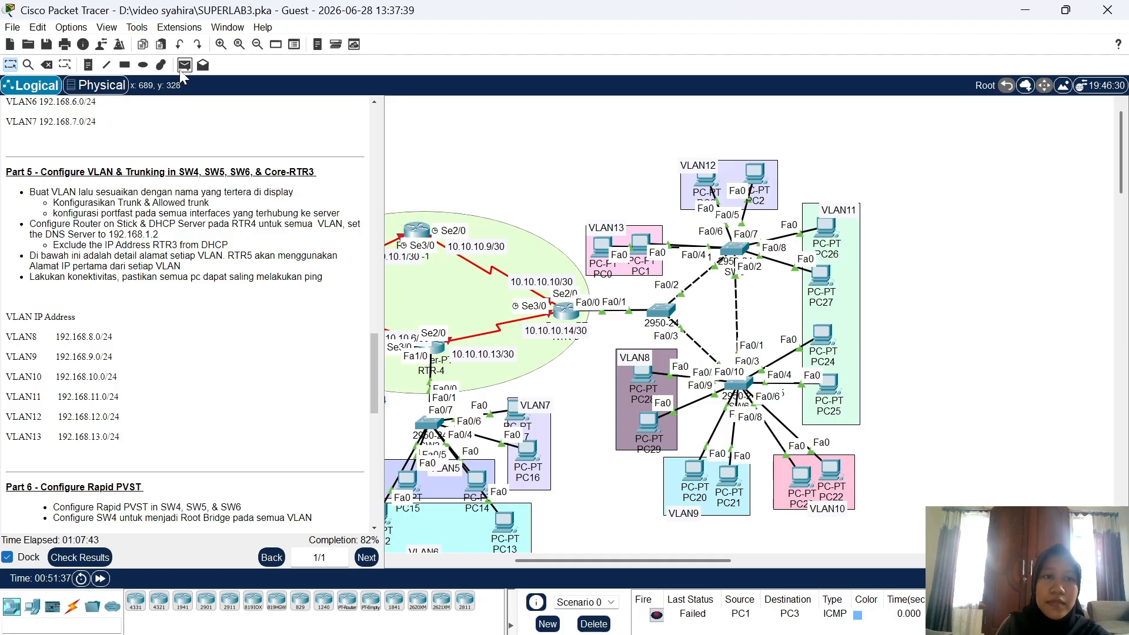
pyautogui.click(182, 69)
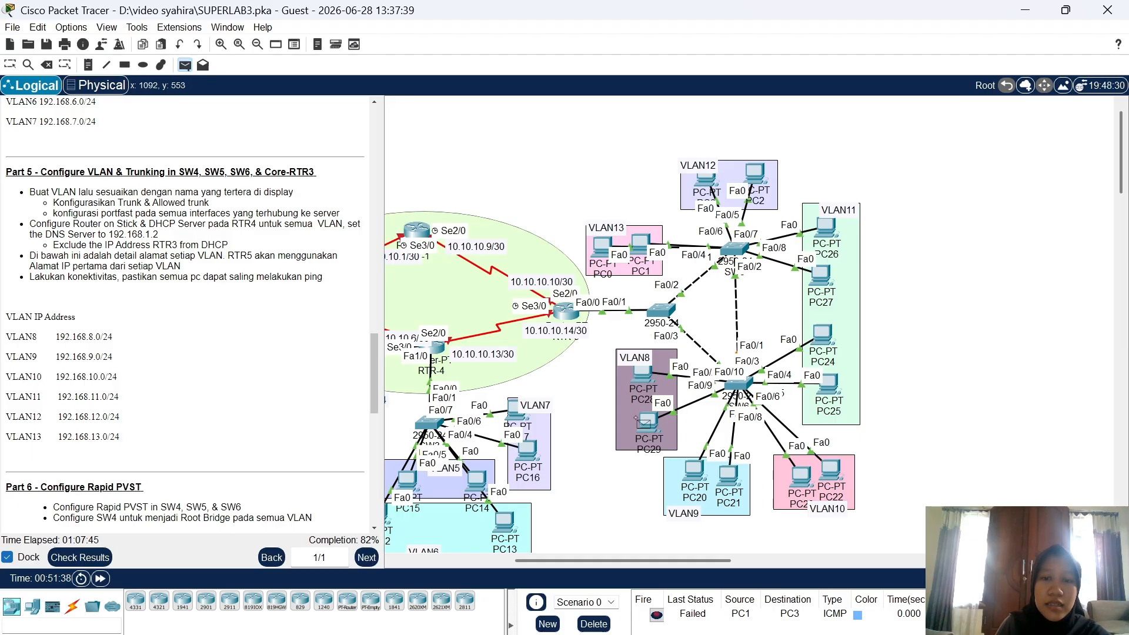
pyautogui.click(636, 418)
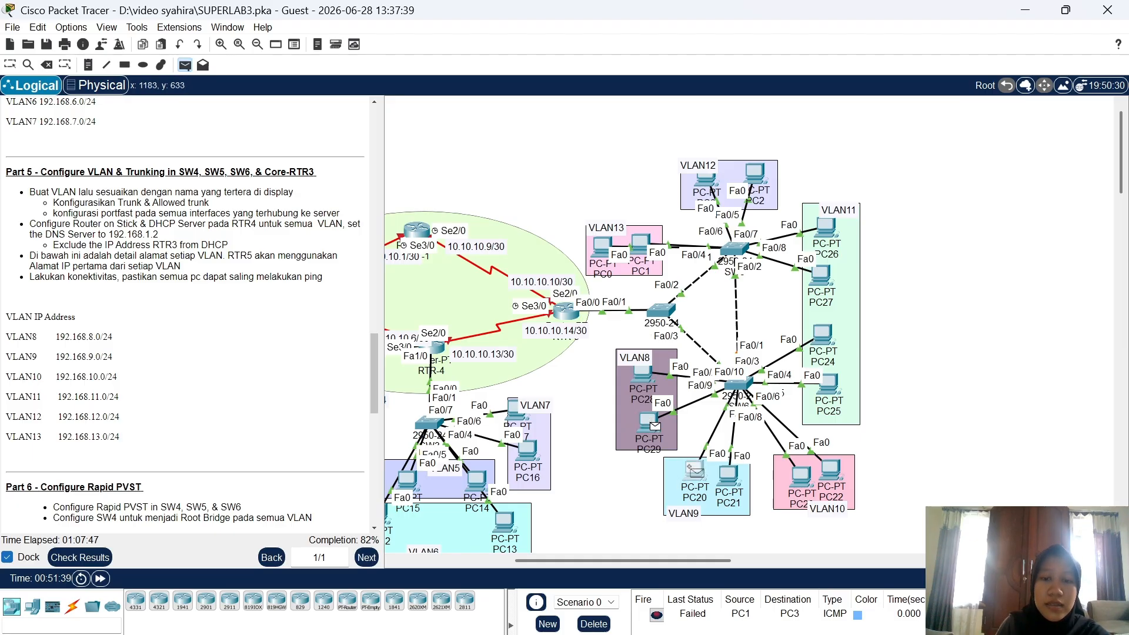
pyautogui.click(690, 468)
# Delete both successful test pings from the scenario's PDU list
pyautogui.doubleClick(657, 614)
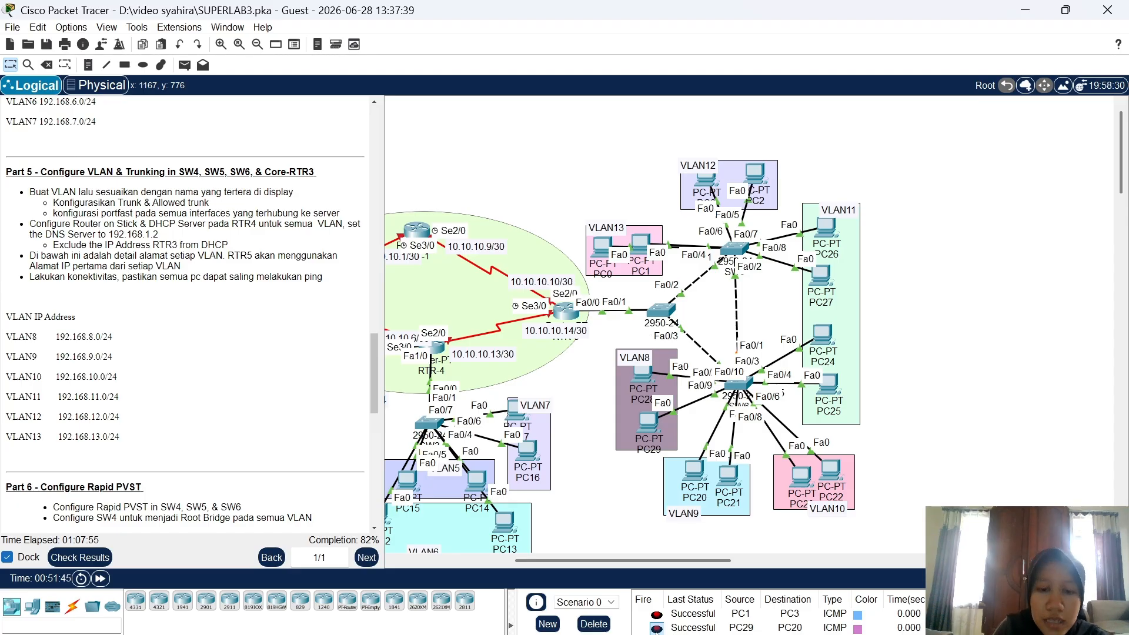
pyautogui.click(588, 626)
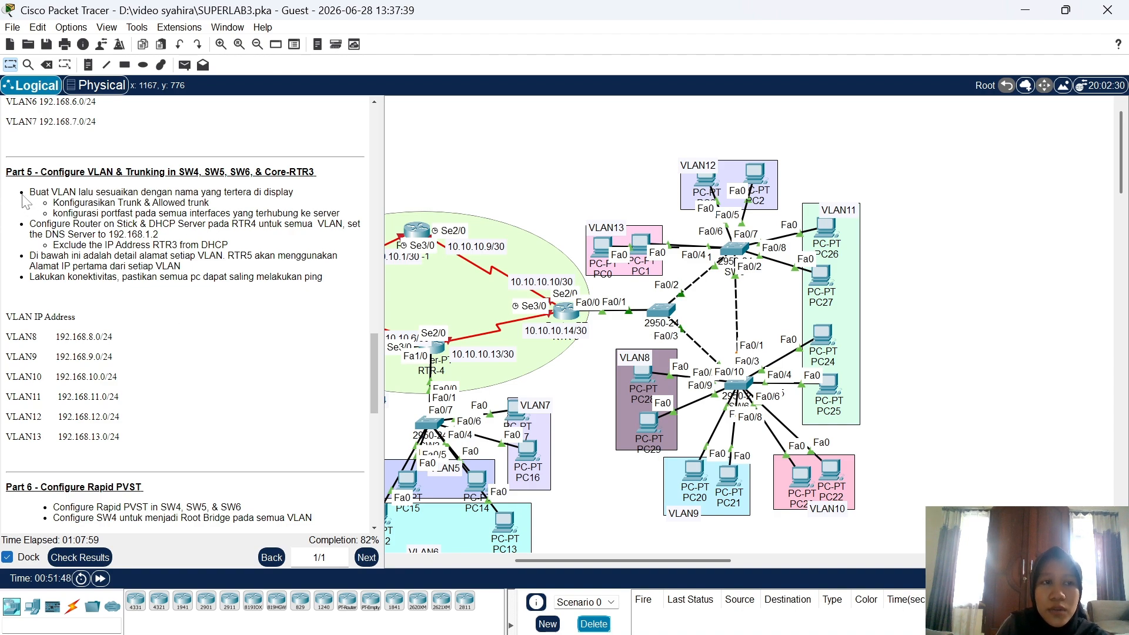
pyautogui.scroll(-8, 179, 298)
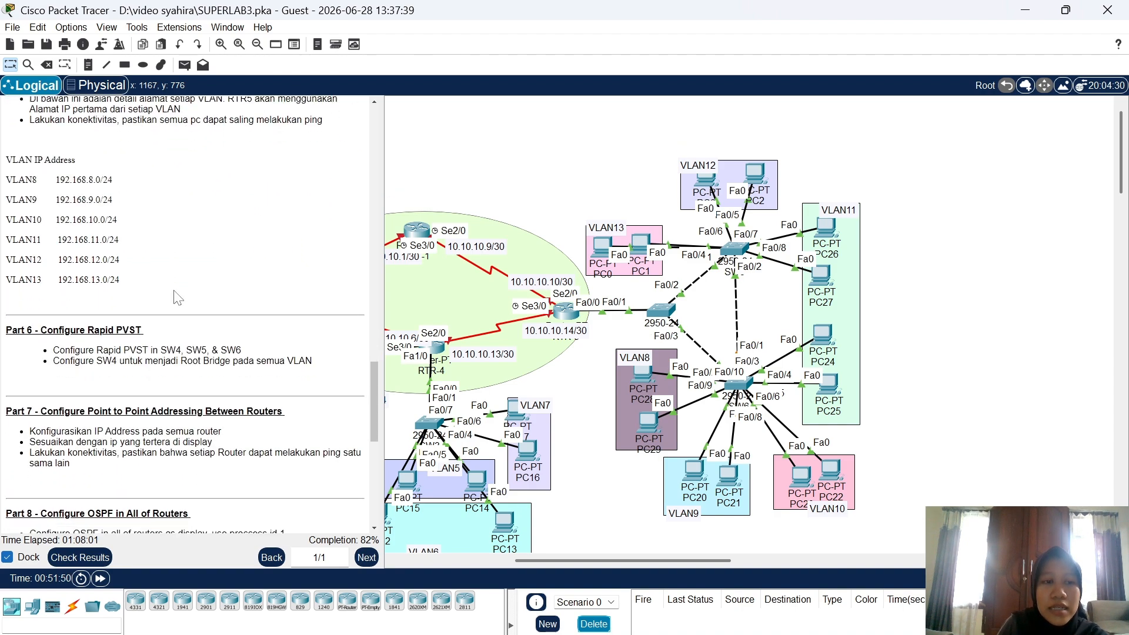
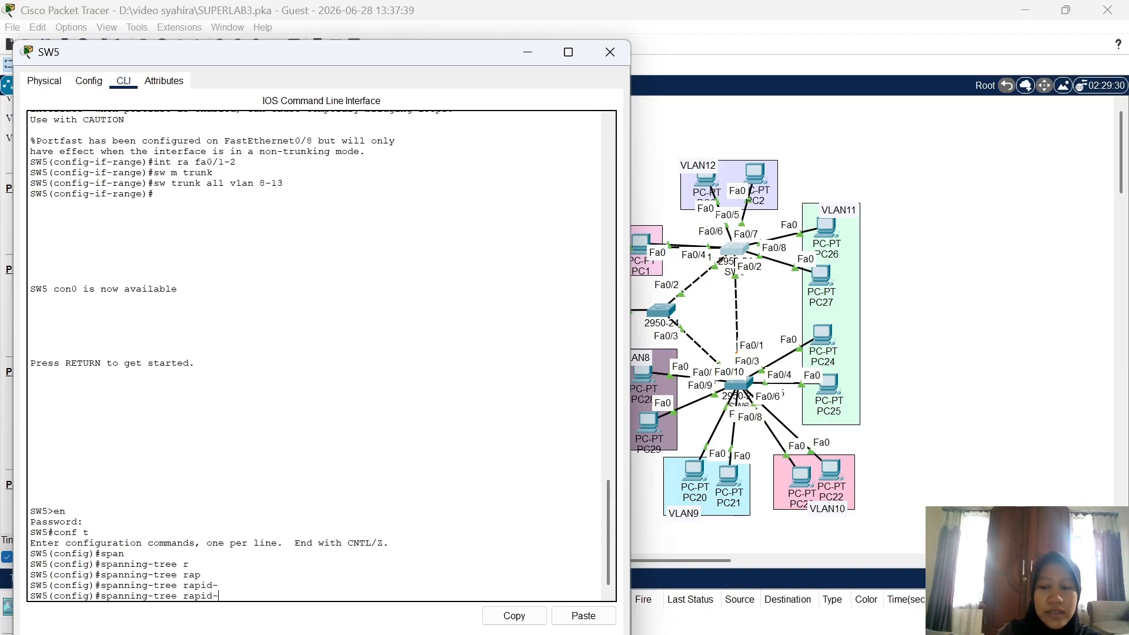
# Apply 'spanning-tree mode rapid-pvst' on SW5, then close its CLI window
pyautogui.press('Return')
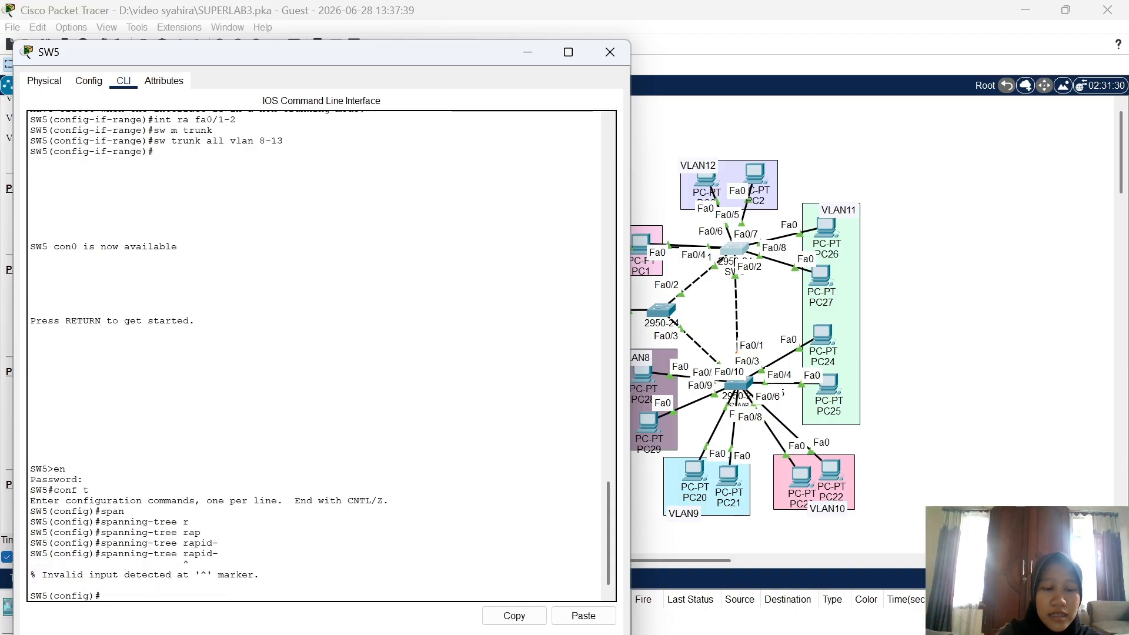
pyautogui.write('span')
pyautogui.press('Tab')
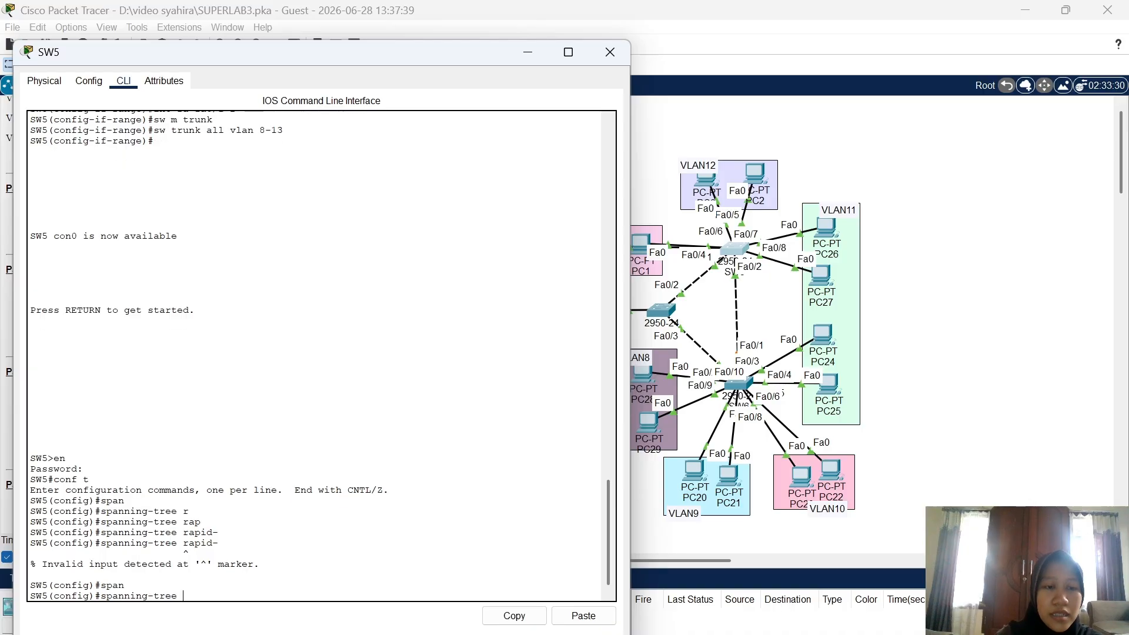
pyautogui.write('mo')
pyautogui.press('Tab')
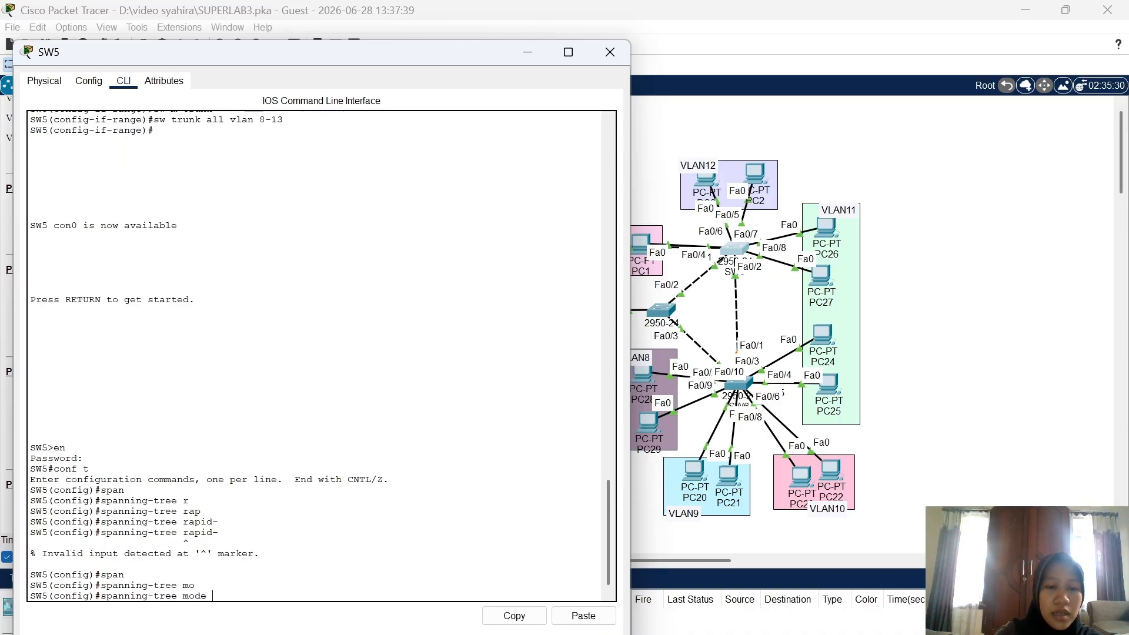
pyautogui.write('r')
pyautogui.press('Tab')
pyautogui.press('Return')
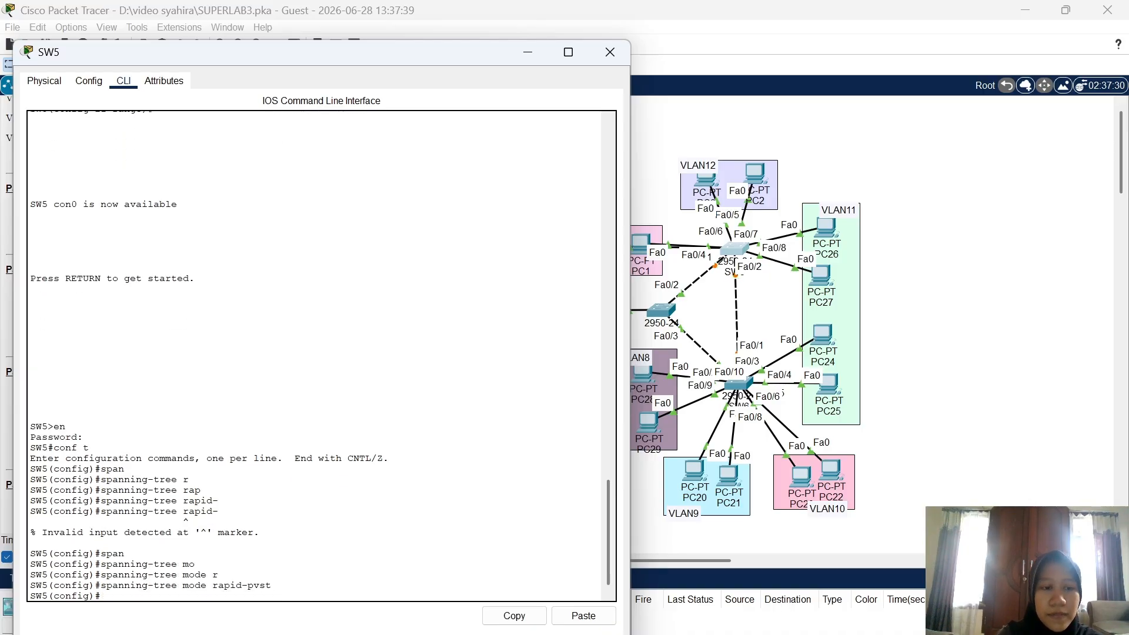
pyautogui.click(610, 51)
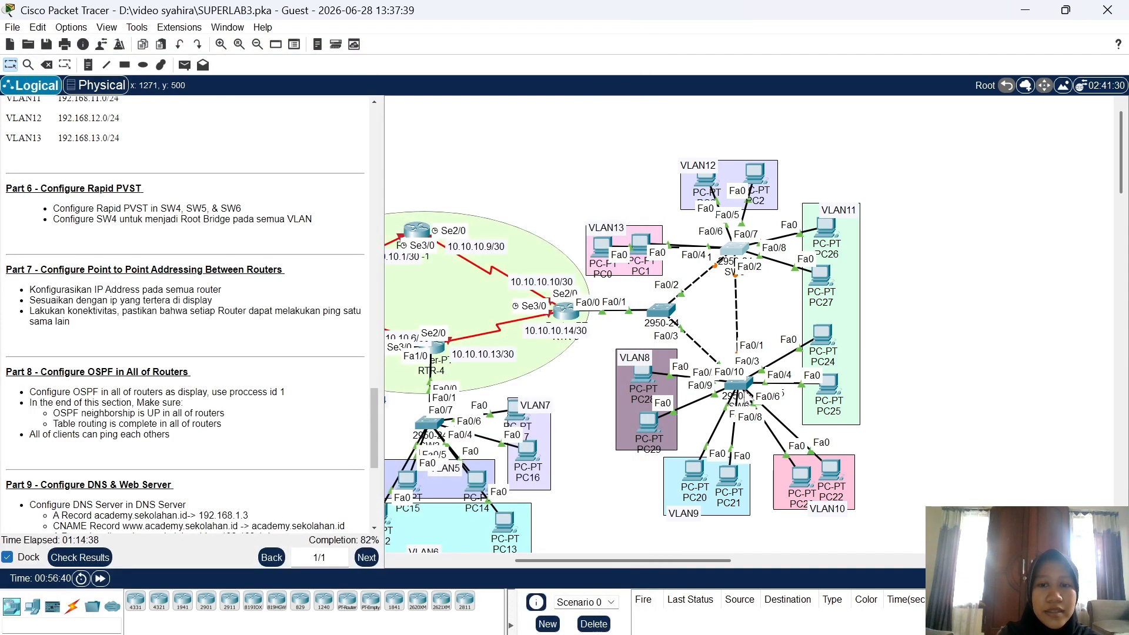
# Open SW6's CLI and log into privileged mode with the enable password, then enter 'conf t'
pyautogui.click(742, 383)
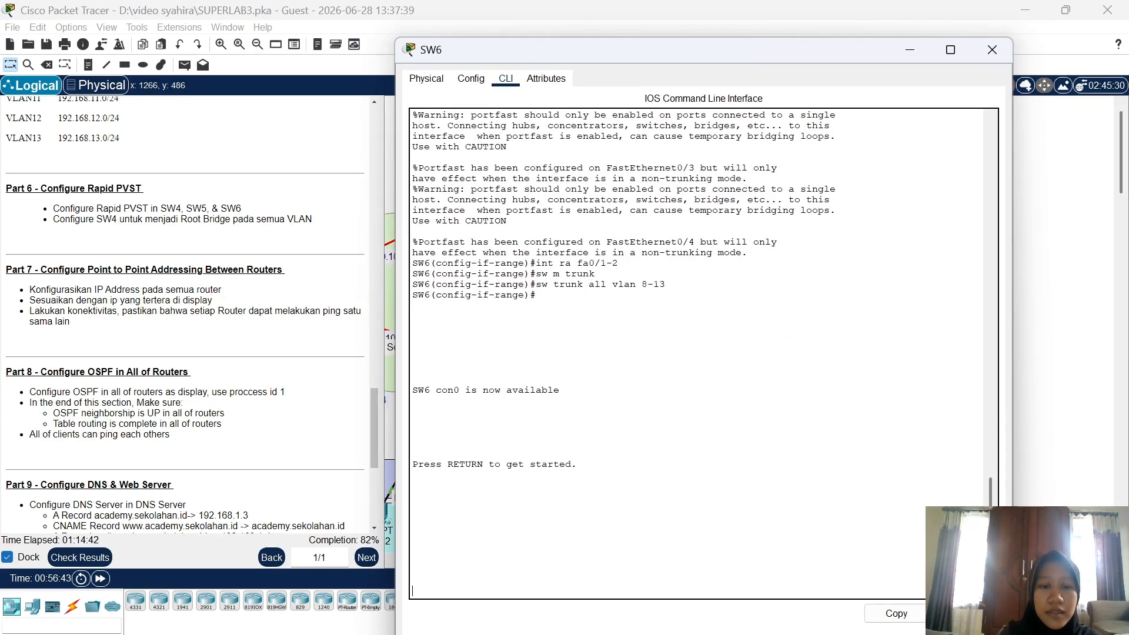
pyautogui.press('Return')
pyautogui.write('e')
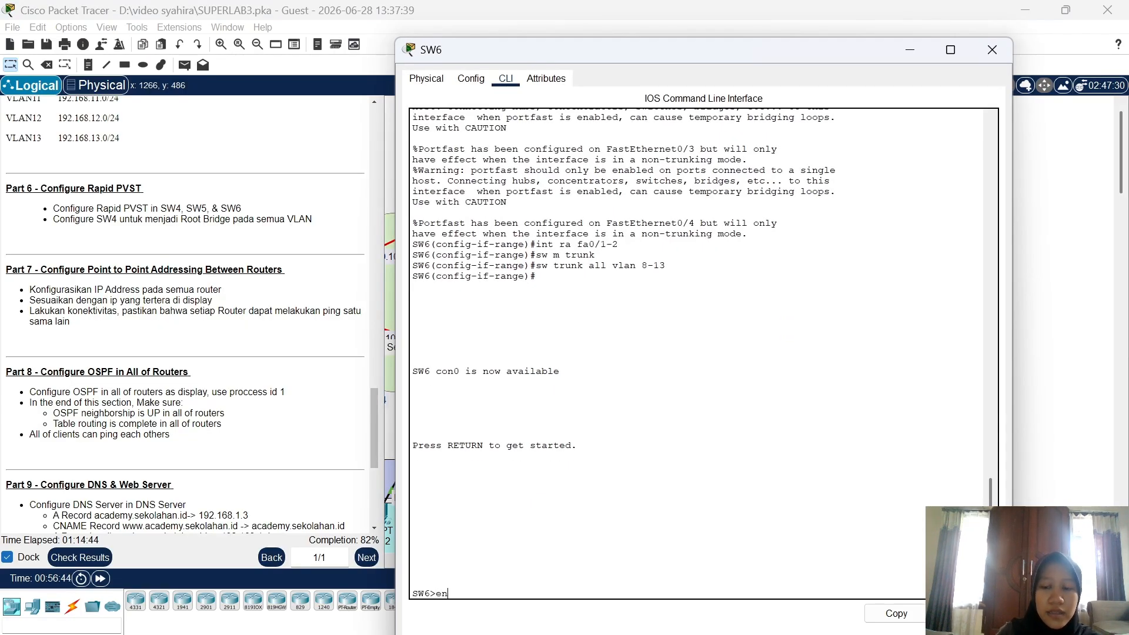
pyautogui.write('n')
pyautogui.press('Return')
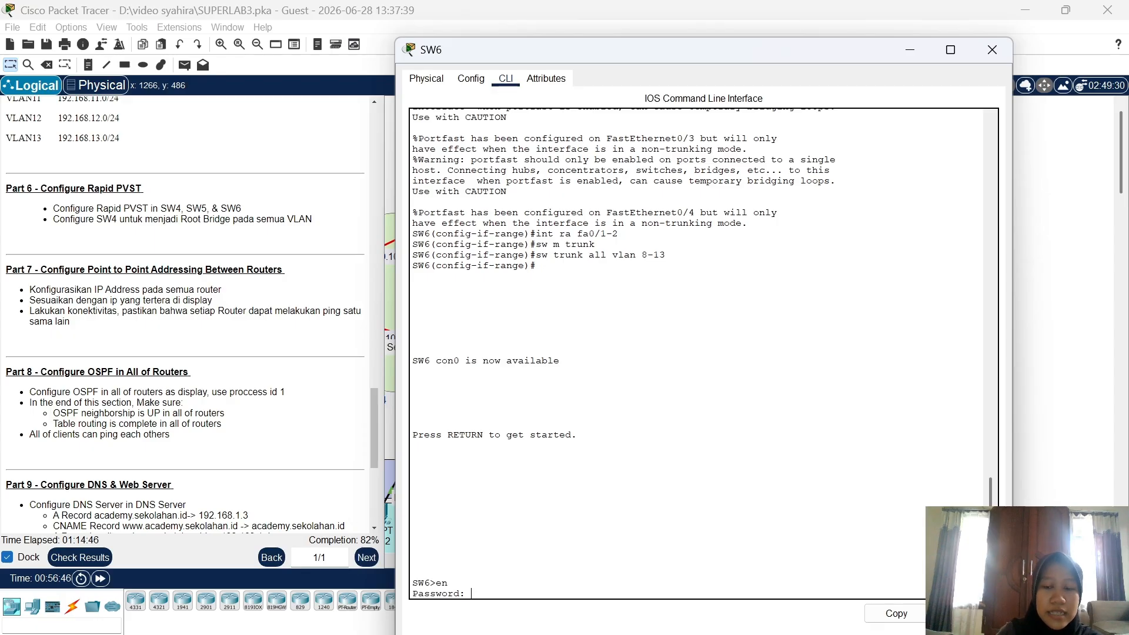
pyautogui.press('Return')
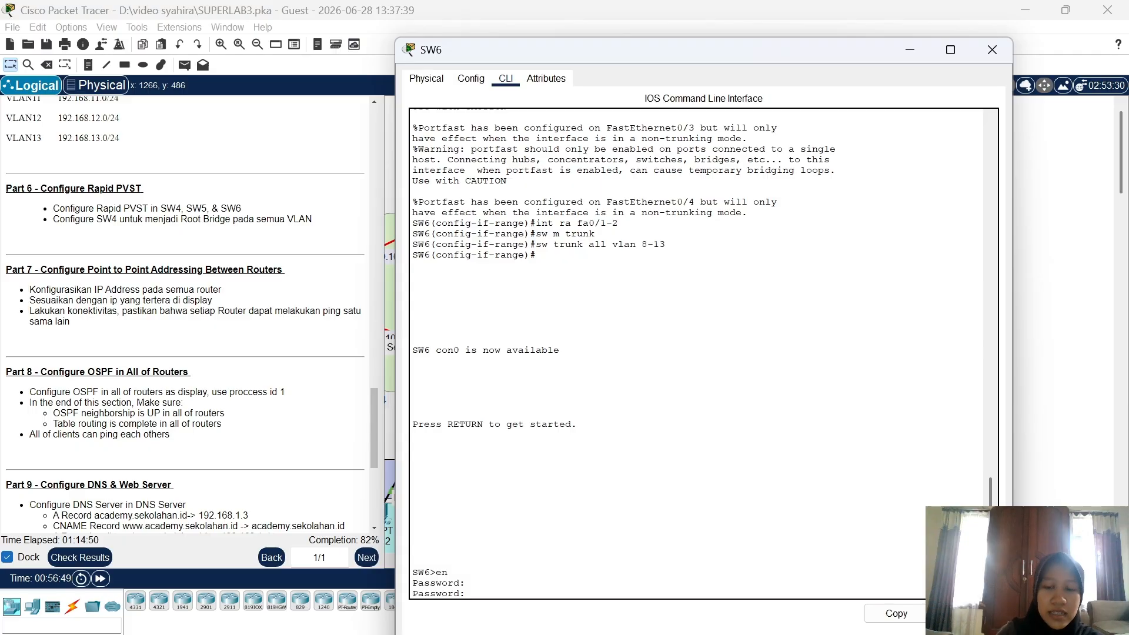
pyautogui.press('Return')
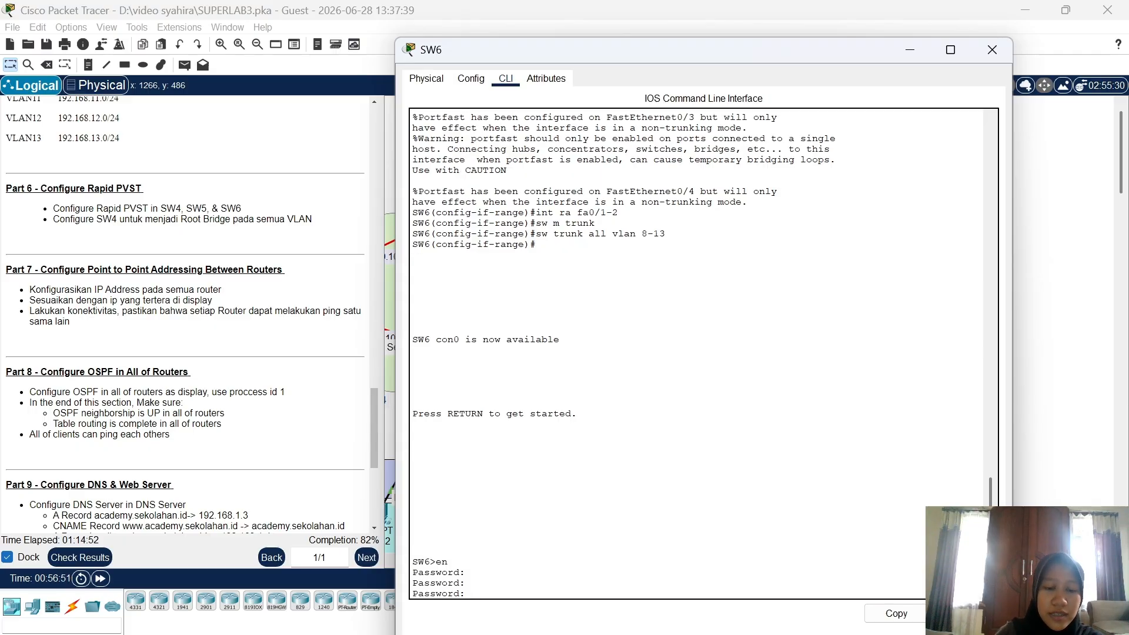
pyautogui.press('Return')
pyautogui.write('co')
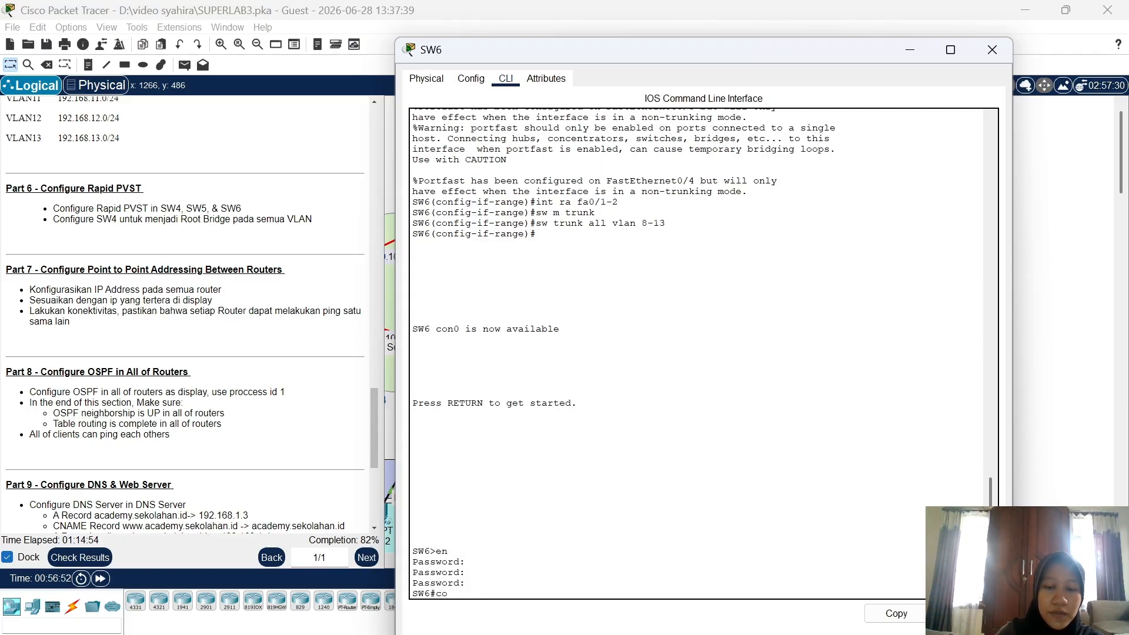
pyautogui.write('nf t')
pyautogui.press('Return')
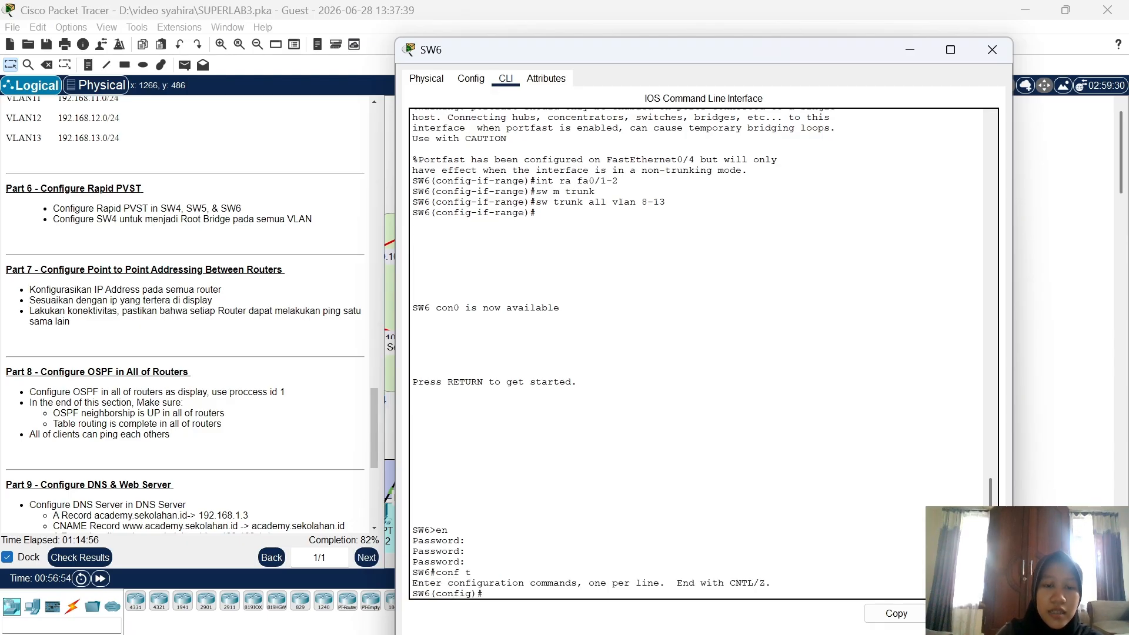
# Set SW6 to spanning-tree mode rapid-pvst and close its console
pyautogui.write('span')
pyautogui.press('Tab')
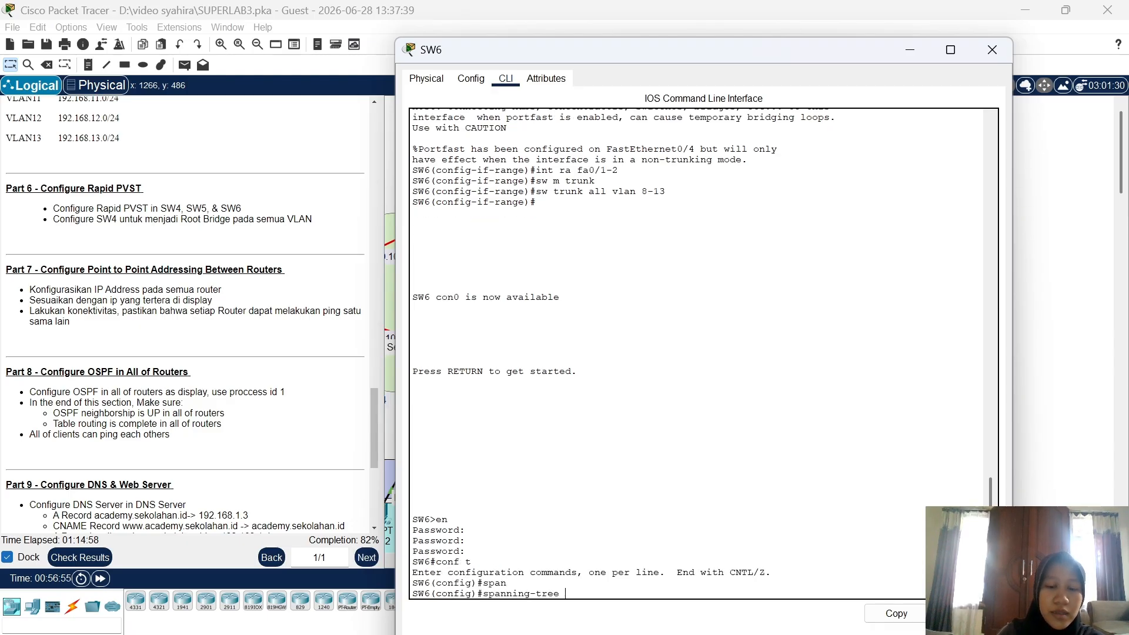
pyautogui.write('m')
pyautogui.press('Tab')
pyautogui.write('r')
pyautogui.press('Tab')
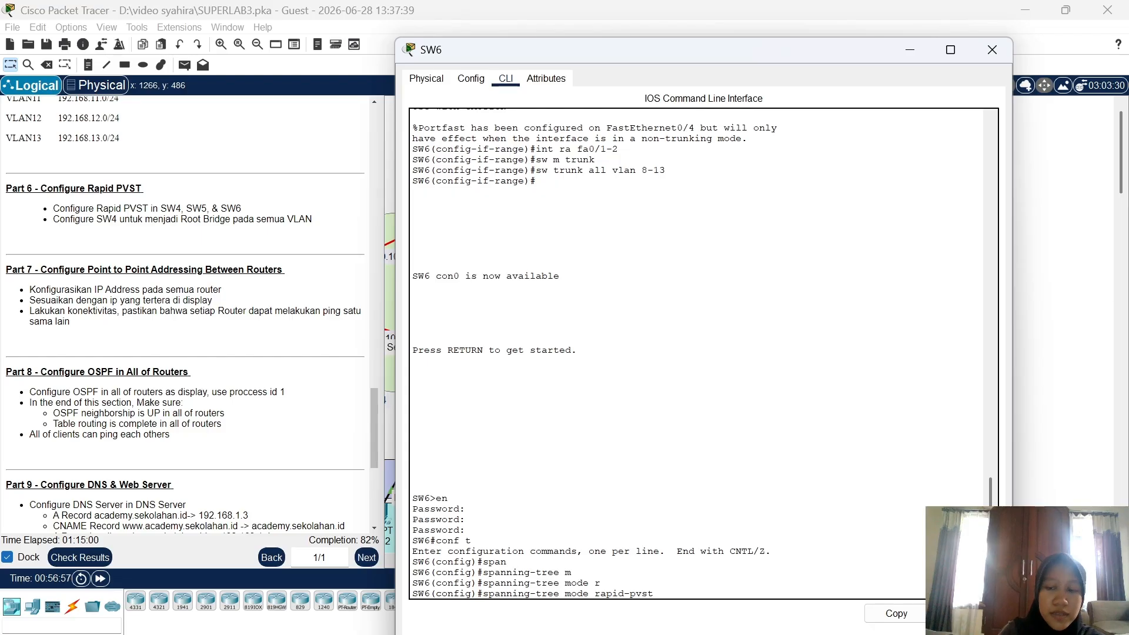
pyautogui.press('Return')
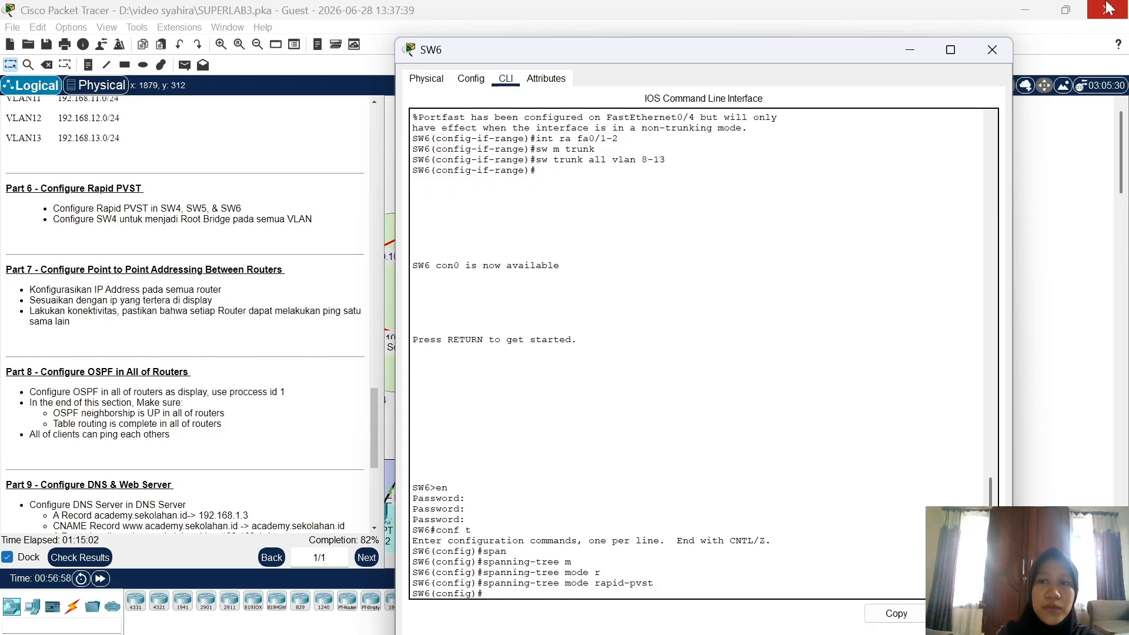
pyautogui.click(1003, 47)
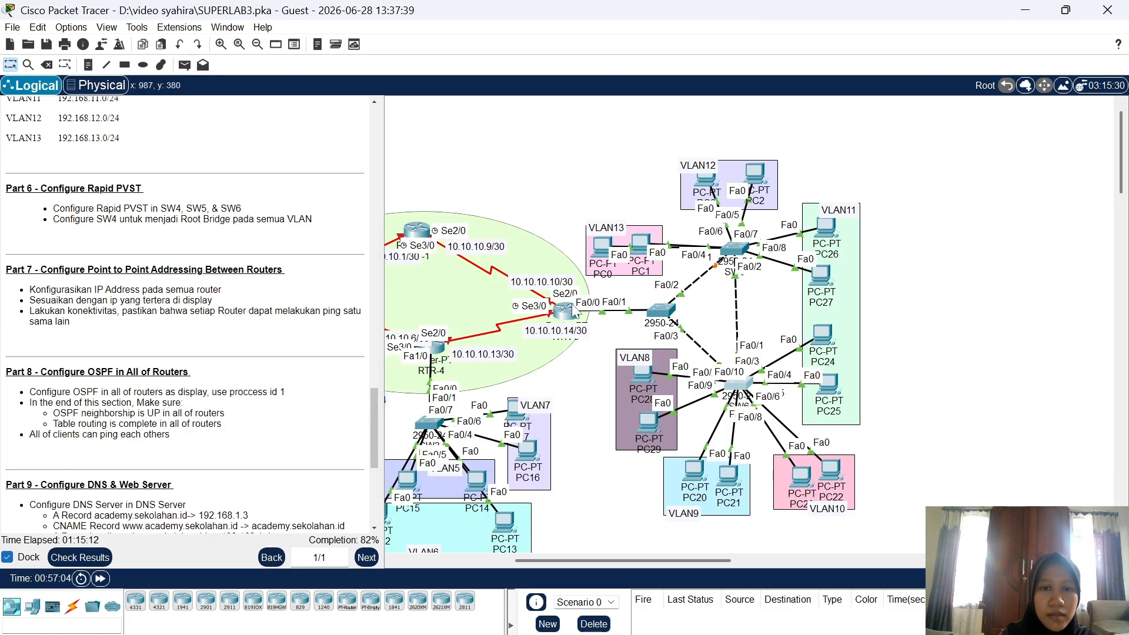
# Open SW4's CLI, enter privileged mode and go to global configuration
pyautogui.click(664, 316)
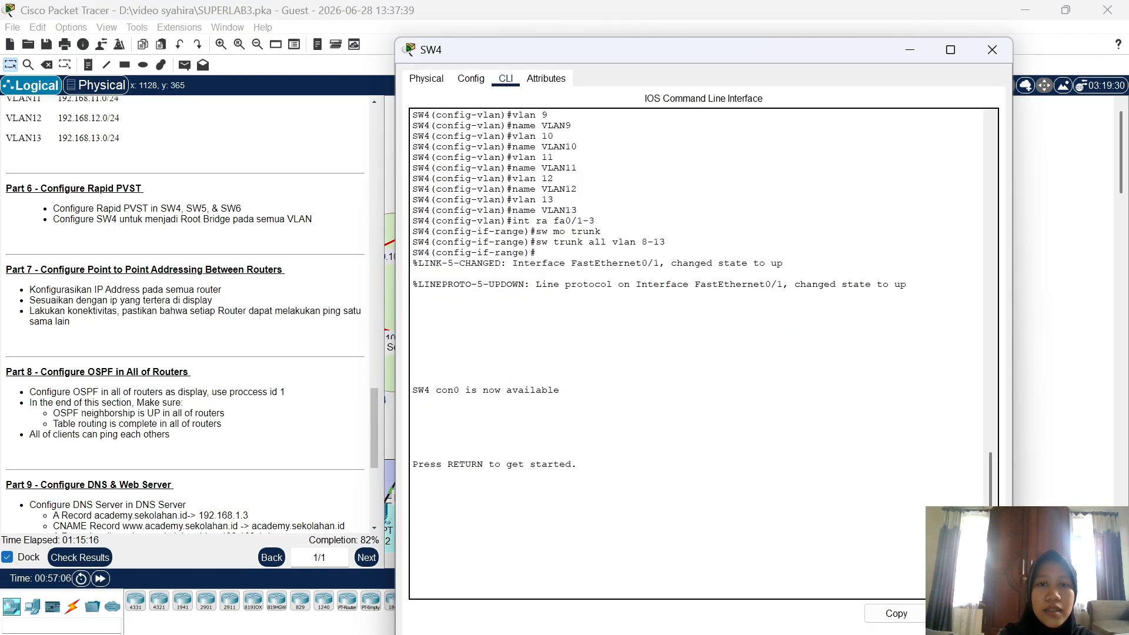
pyautogui.press('Return')
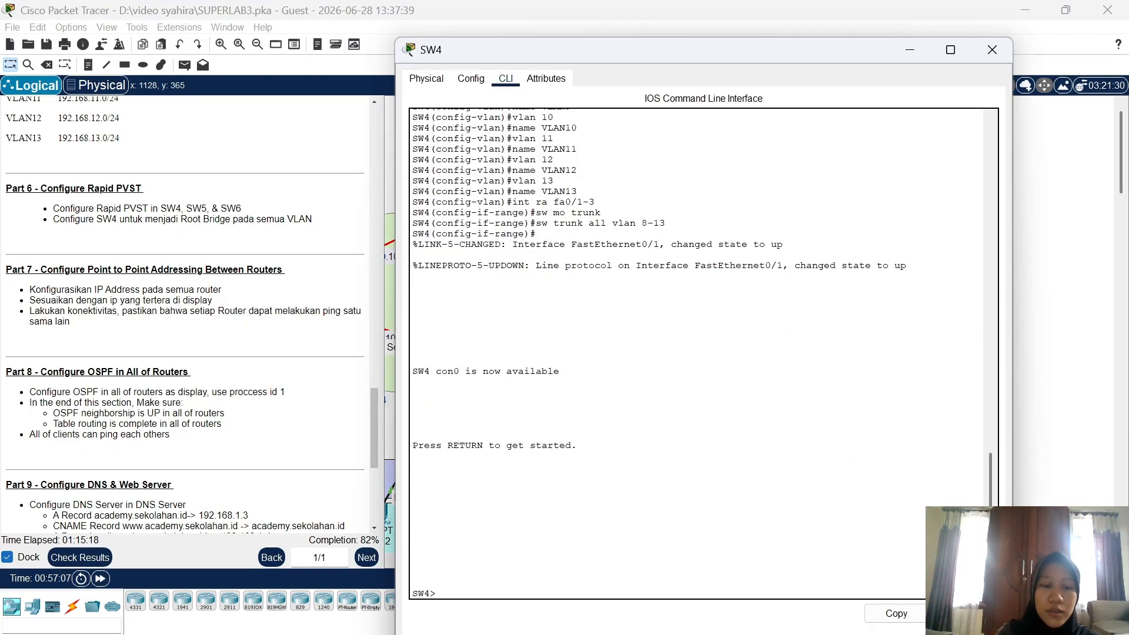
pyautogui.write('en')
pyautogui.press('Return')
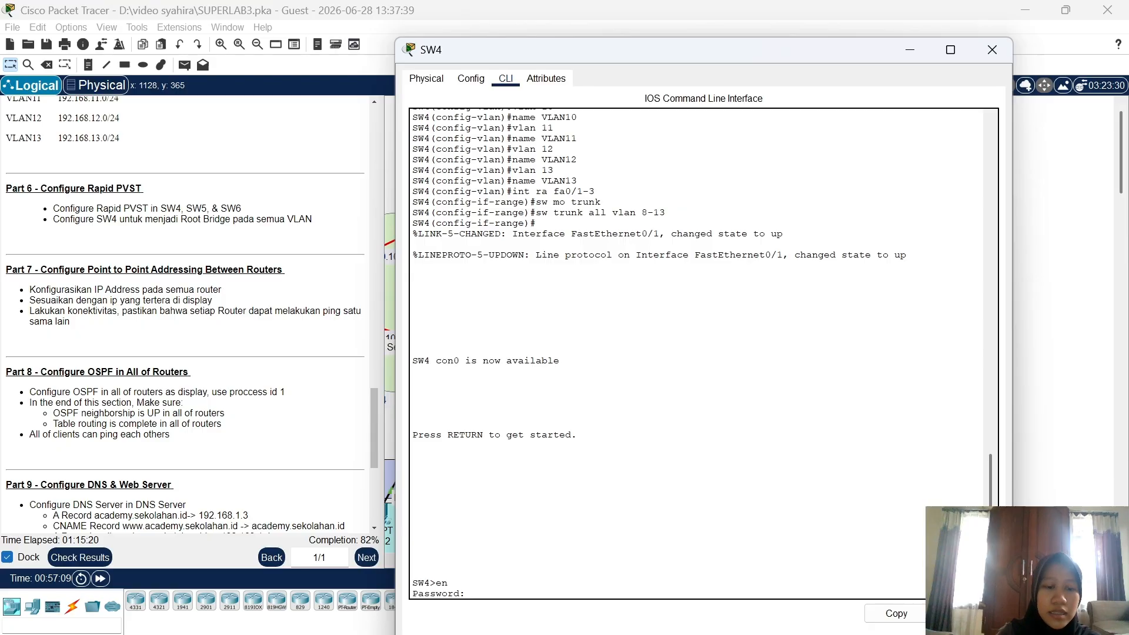
pyautogui.press('Return')
pyautogui.write('c')
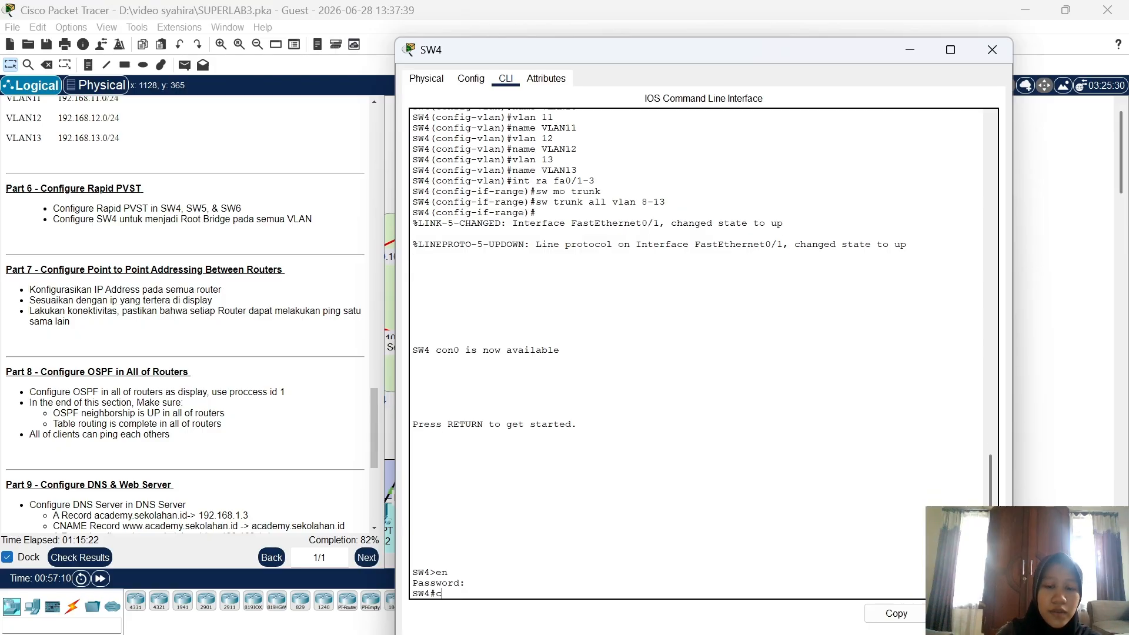
pyautogui.write('onf t')
pyautogui.press('Return')
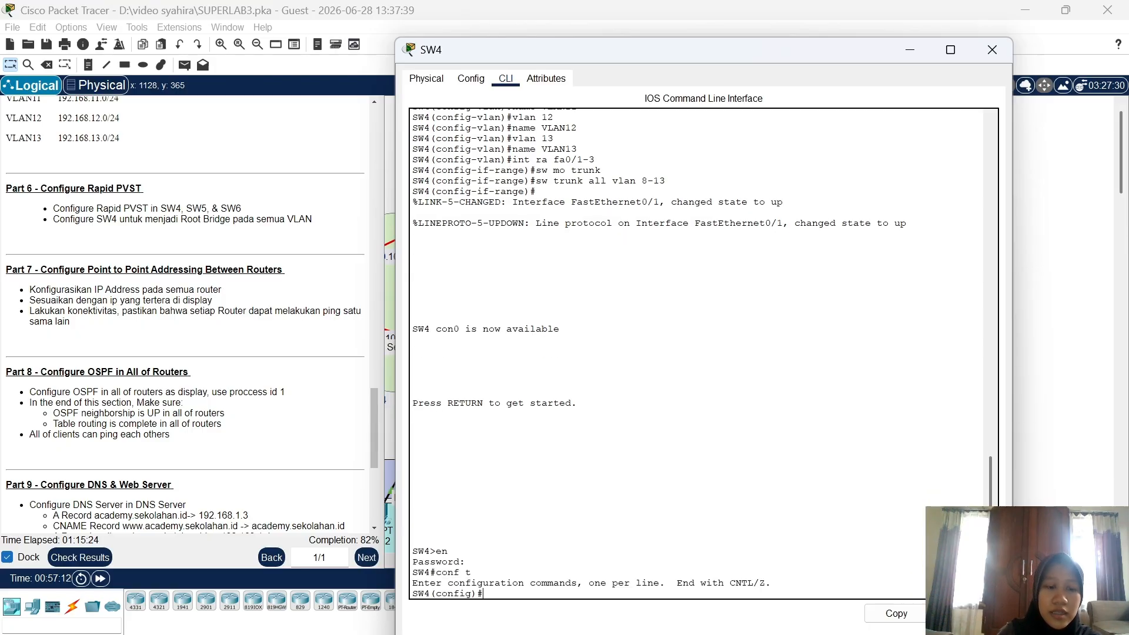
# Set SW4's spanning-tree mode to rapid-pvst
pyautogui.write('span')
pyautogui.press('Tab')
pyautogui.write('m')
pyautogui.press('Tab')
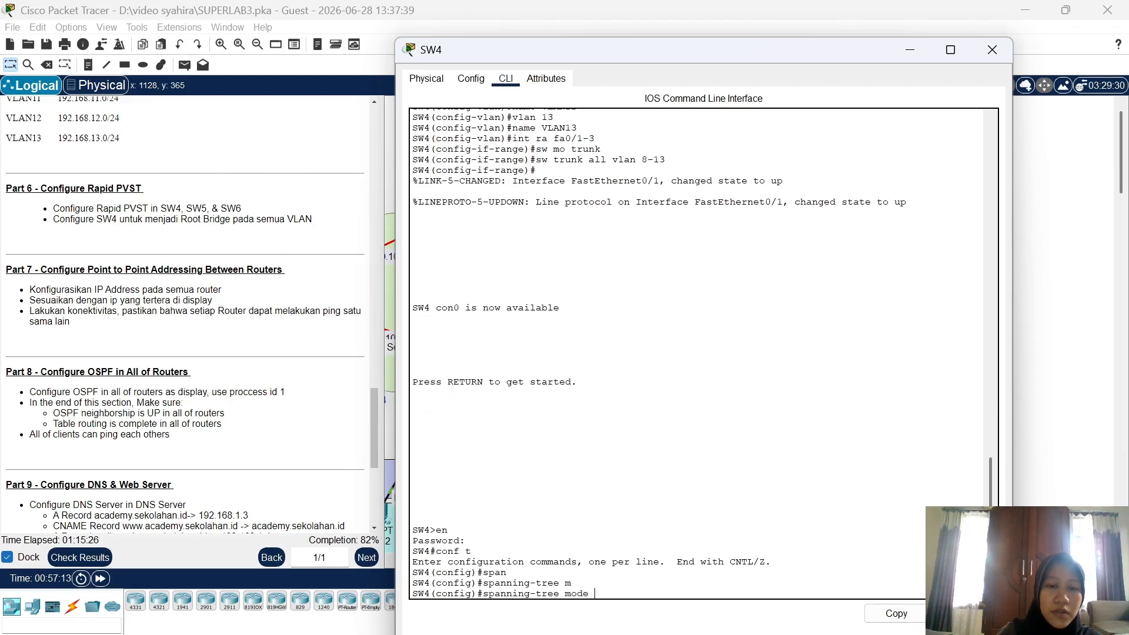
pyautogui.write('r')
pyautogui.press('Tab')
pyautogui.press('Return')
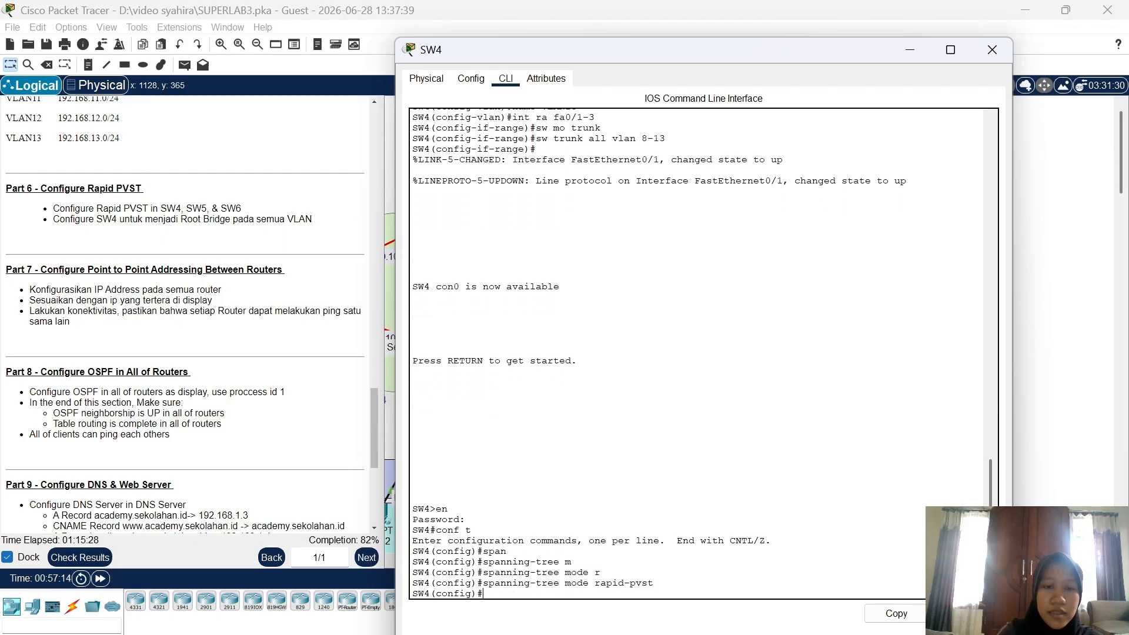
# Make SW4 spanning-tree root primary for VLANs 1,8-13 and begin typing 'do sh span'
pyautogui.write('spann')
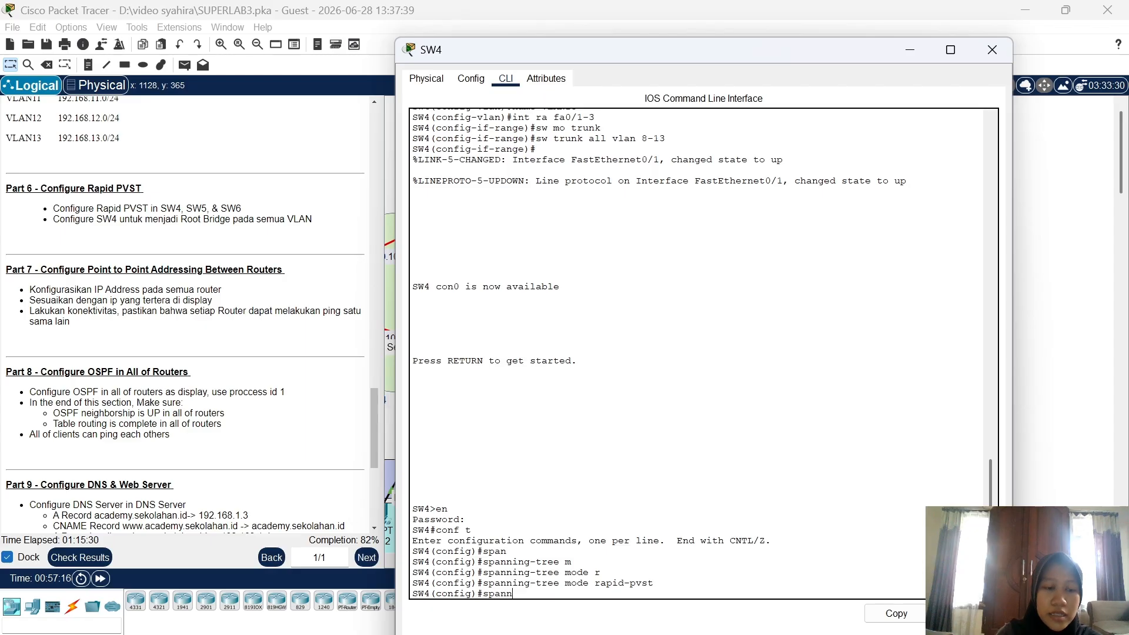
pyautogui.press('Tab')
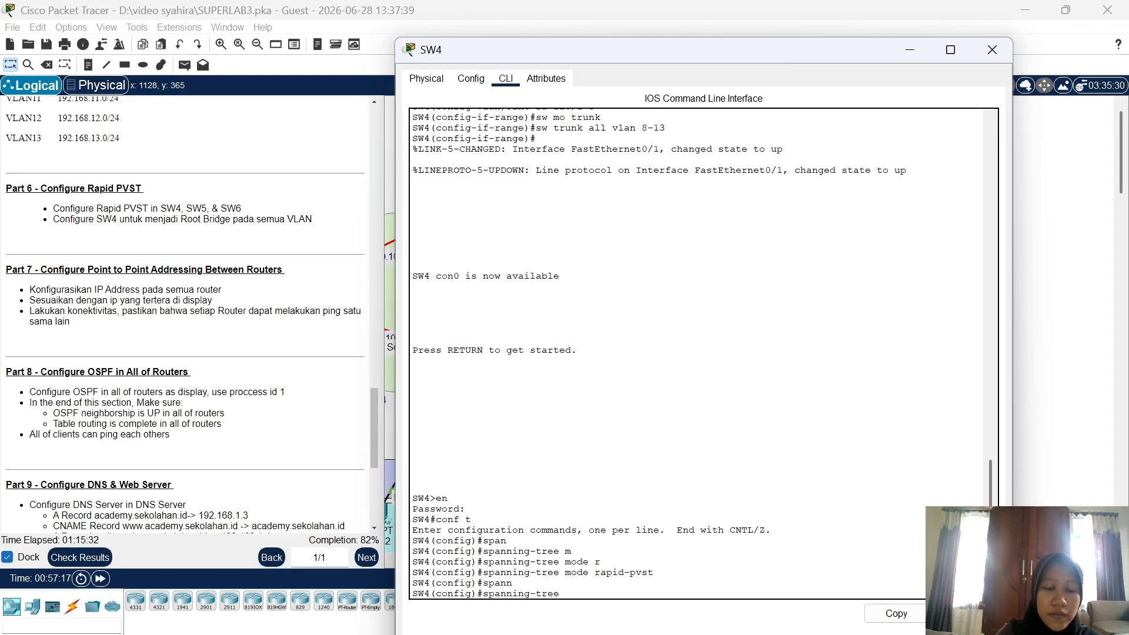
pyautogui.write('vlan 1,8-13')
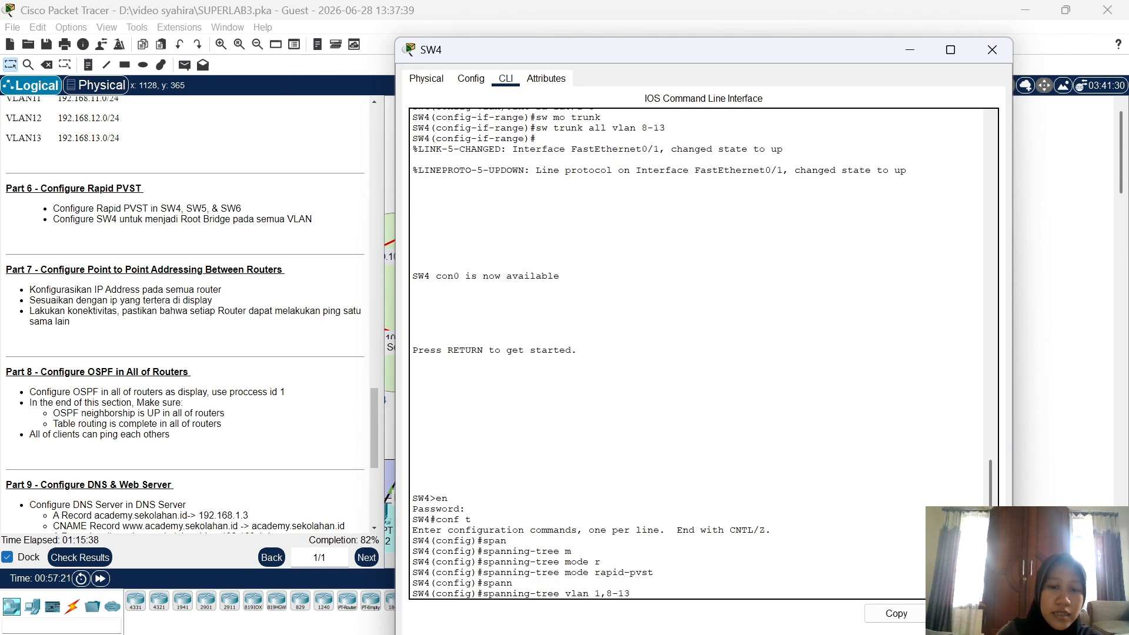
pyautogui.write(' root')
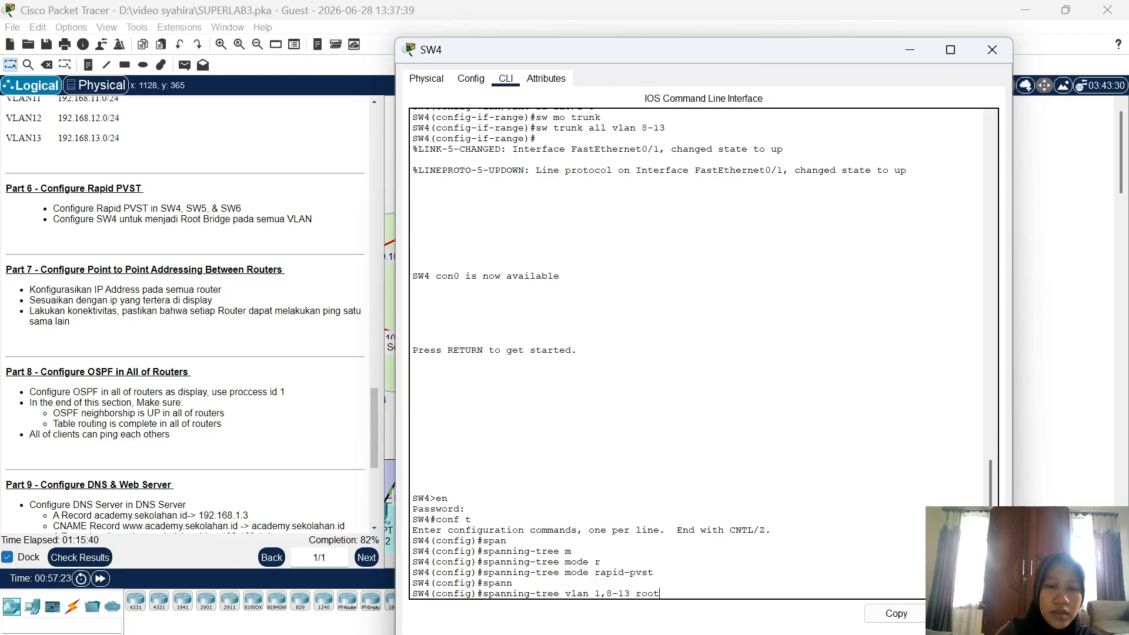
pyautogui.write(' primary')
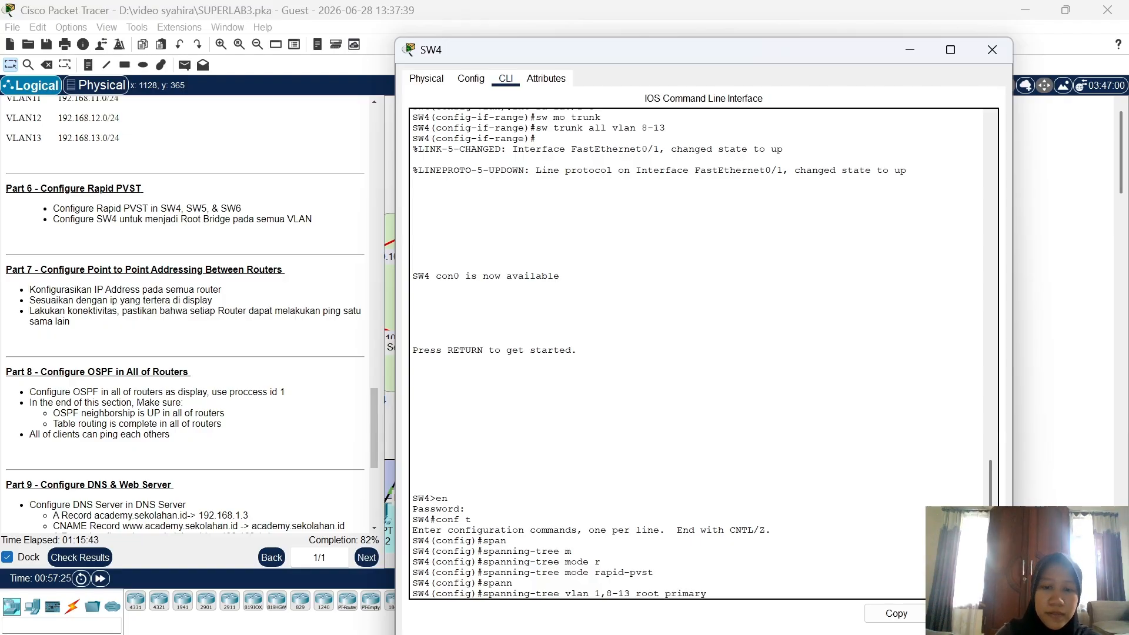
pyautogui.press('Return')
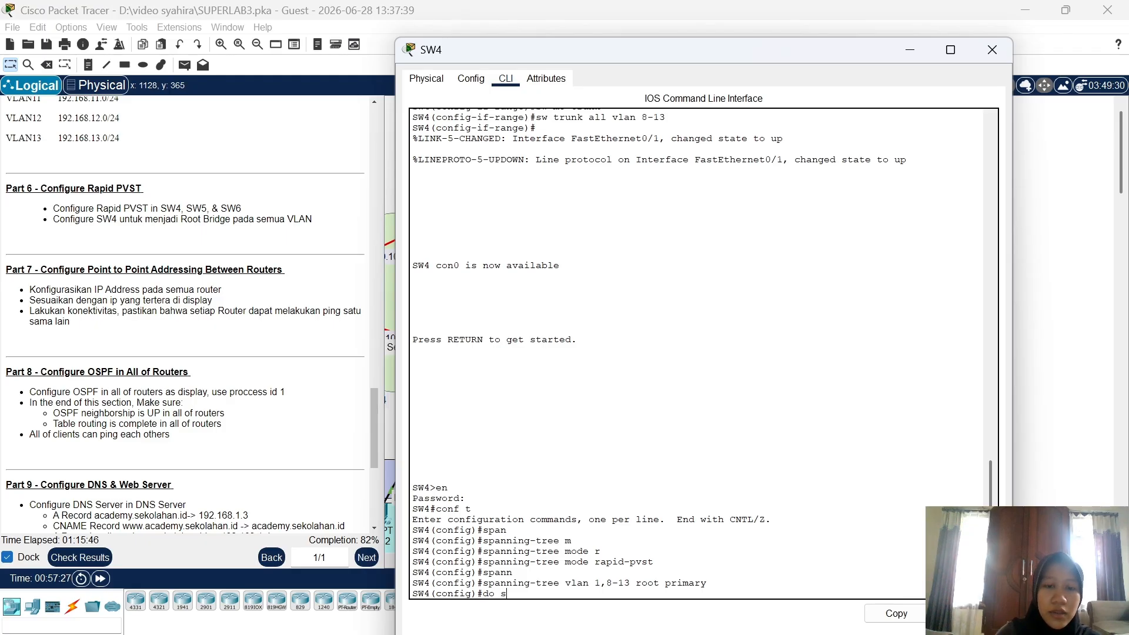
pyautogui.write('do sh sp')
pyautogui.press('Tab')
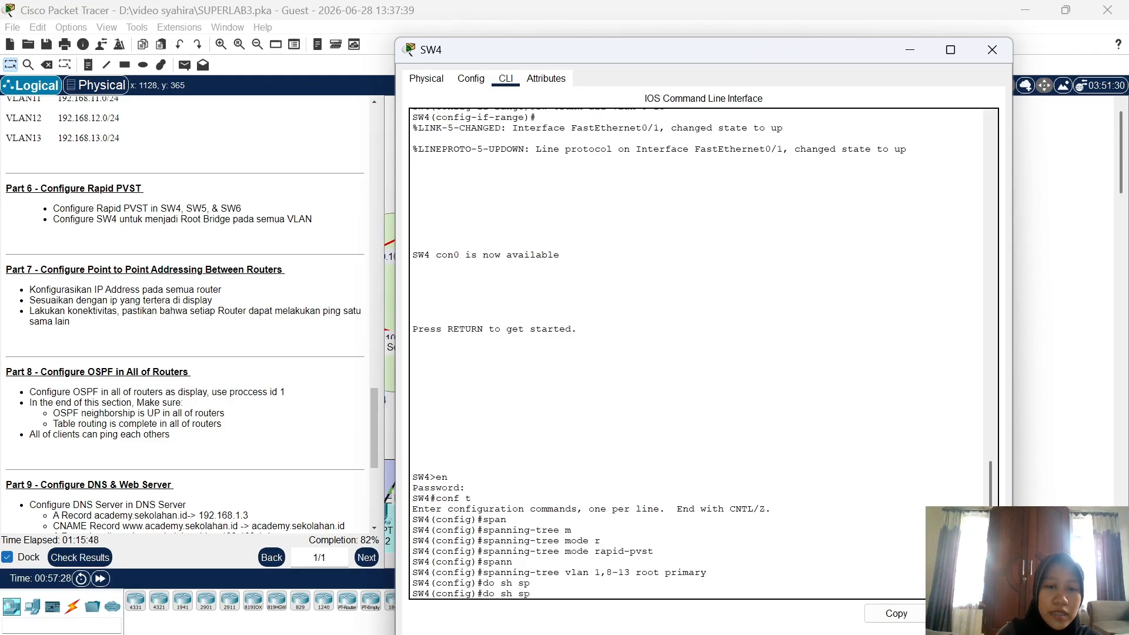
# Run 'do sh span' on SW4 and page through the full spanning-tree output
pyautogui.write('an')
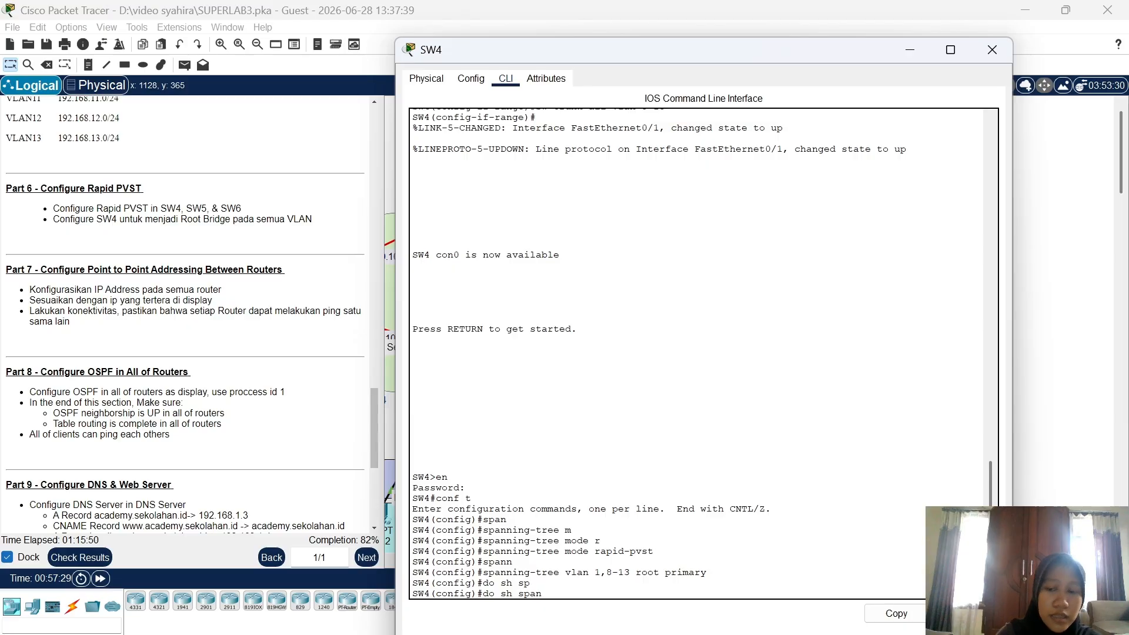
pyautogui.press('Return')
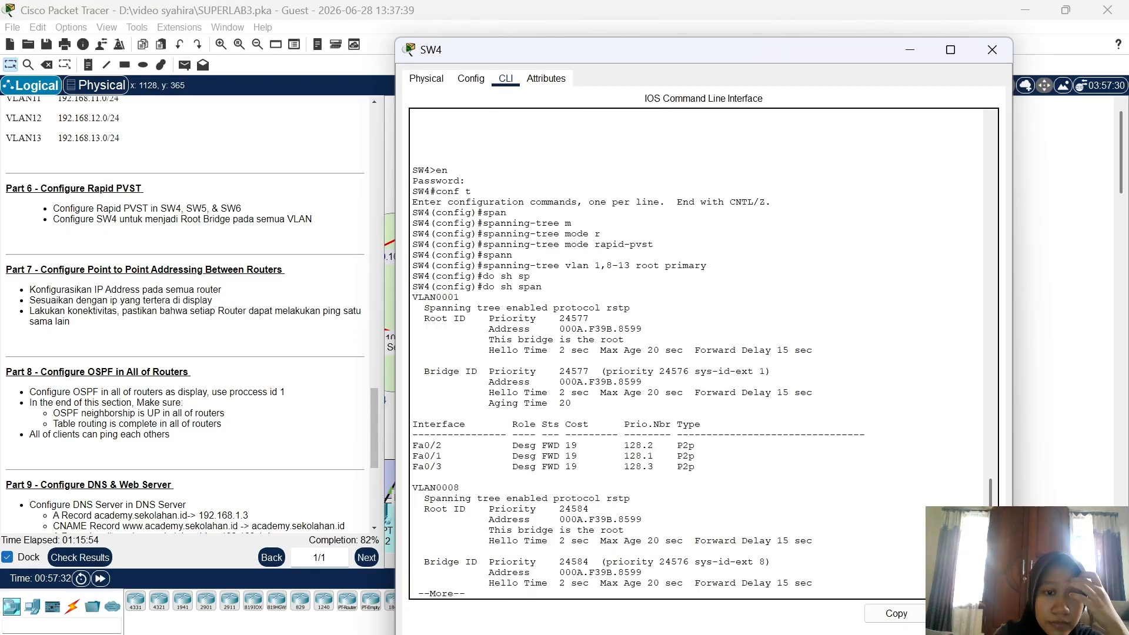
pyautogui.press('Return')
pyautogui.press('Return')
pyautogui.press('Return')
pyautogui.press('Return')
pyautogui.press('Return')
pyautogui.press('Return')
pyautogui.press('Return')
pyautogui.press('Return')
pyautogui.press('Return')
pyautogui.press('Return')
pyautogui.press('Return')
pyautogui.press('Return')
pyautogui.press('Return')
pyautogui.press('Return')
pyautogui.press('Return')
pyautogui.press('Return')
pyautogui.press('Return')
pyautogui.press('Return')
pyautogui.press('Return')
pyautogui.press('Return')
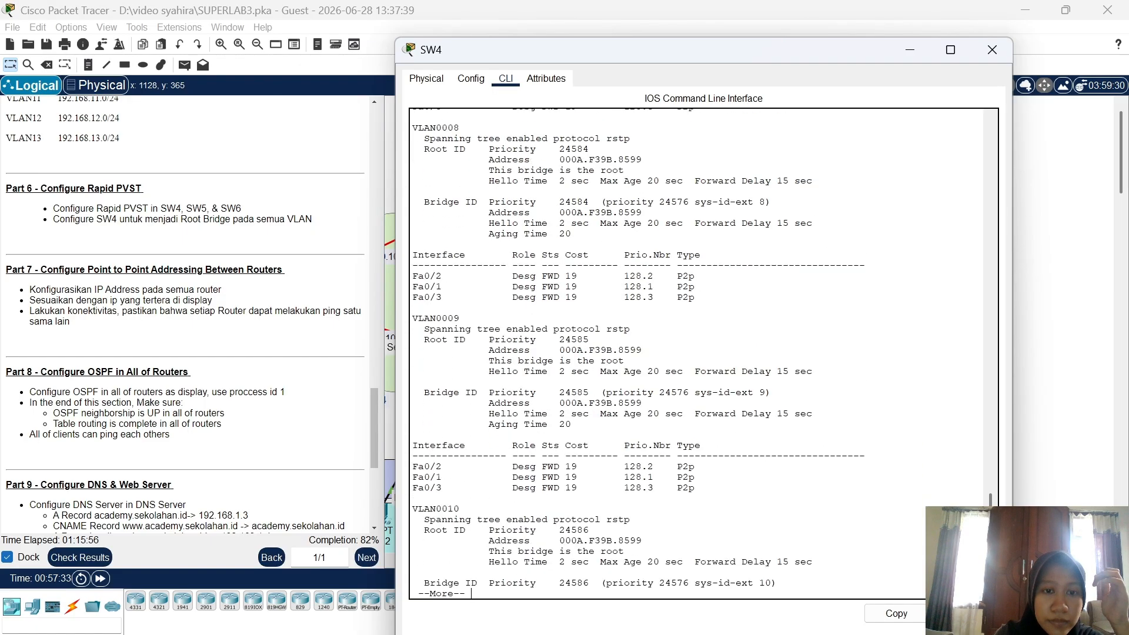
pyautogui.press('Return')
pyautogui.press('Return')
pyautogui.press('Return')
pyautogui.press('Return')
pyautogui.press('Return')
pyautogui.press('Return')
pyautogui.press('Return')
pyautogui.press('Return')
pyautogui.press('Return')
pyautogui.press('Return')
pyautogui.press('Return')
pyautogui.press('Return')
pyautogui.press('Return')
pyautogui.press('Return')
pyautogui.press('Return')
pyautogui.press('Return')
pyautogui.press('Return')
pyautogui.press('Return')
pyautogui.press('Return')
pyautogui.press('Return')
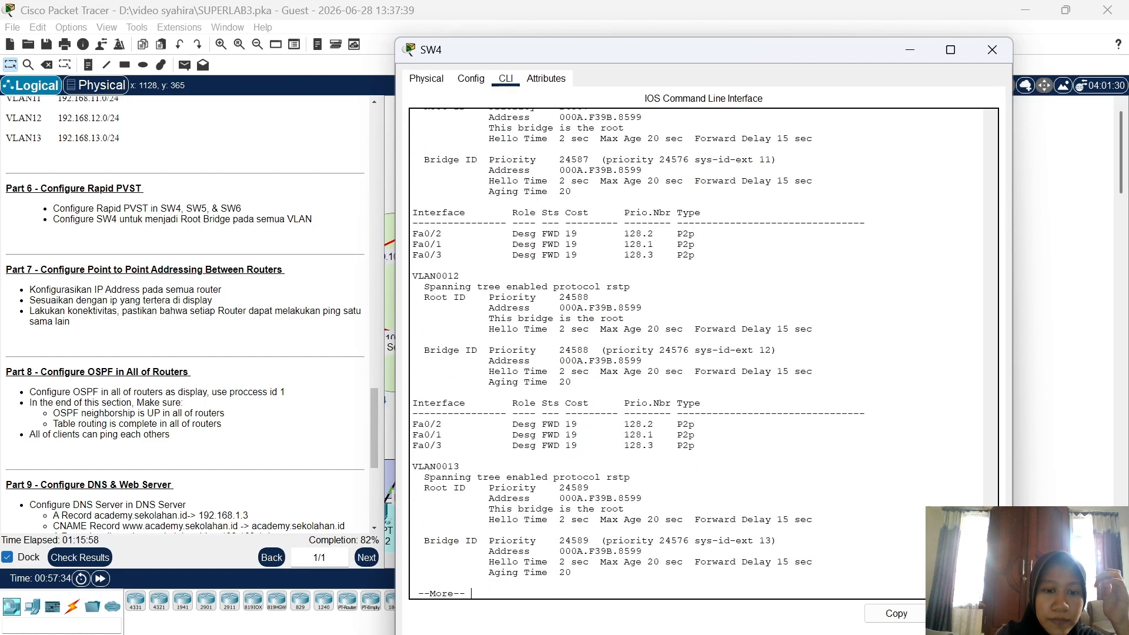
pyautogui.press('Return')
pyautogui.press('Return')
pyautogui.press('Return')
pyautogui.press('Return')
pyautogui.press('Return')
pyautogui.press('Return')
pyautogui.press('Return')
pyautogui.press('Return')
pyautogui.press('Return')
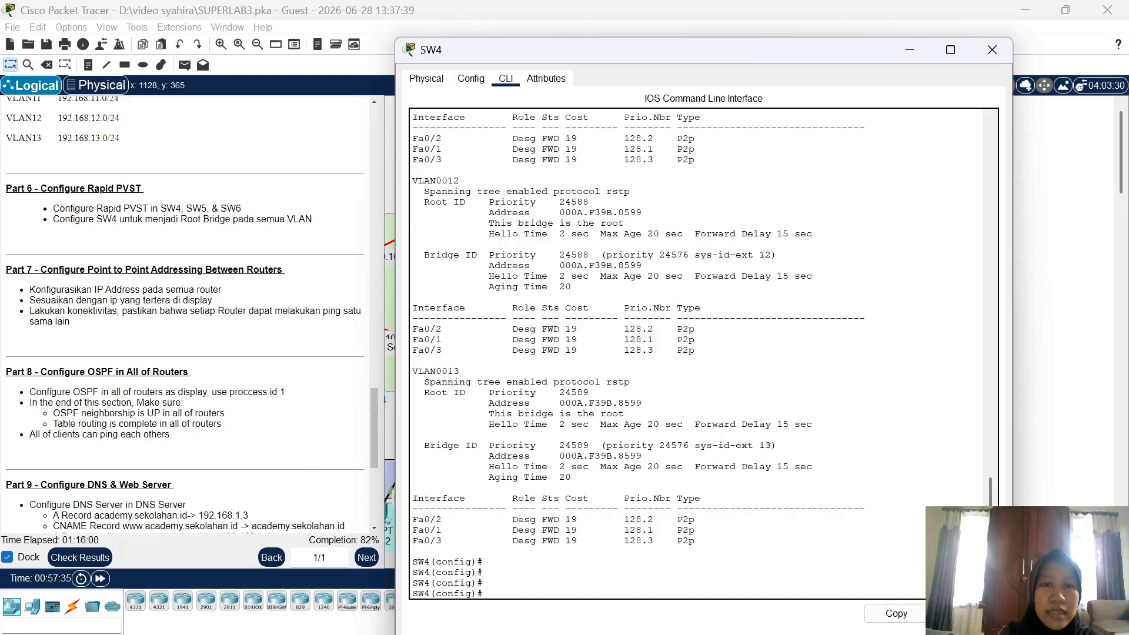
pyautogui.scroll(15, 700, 353)
pyautogui.scroll(-10, 699, 353)
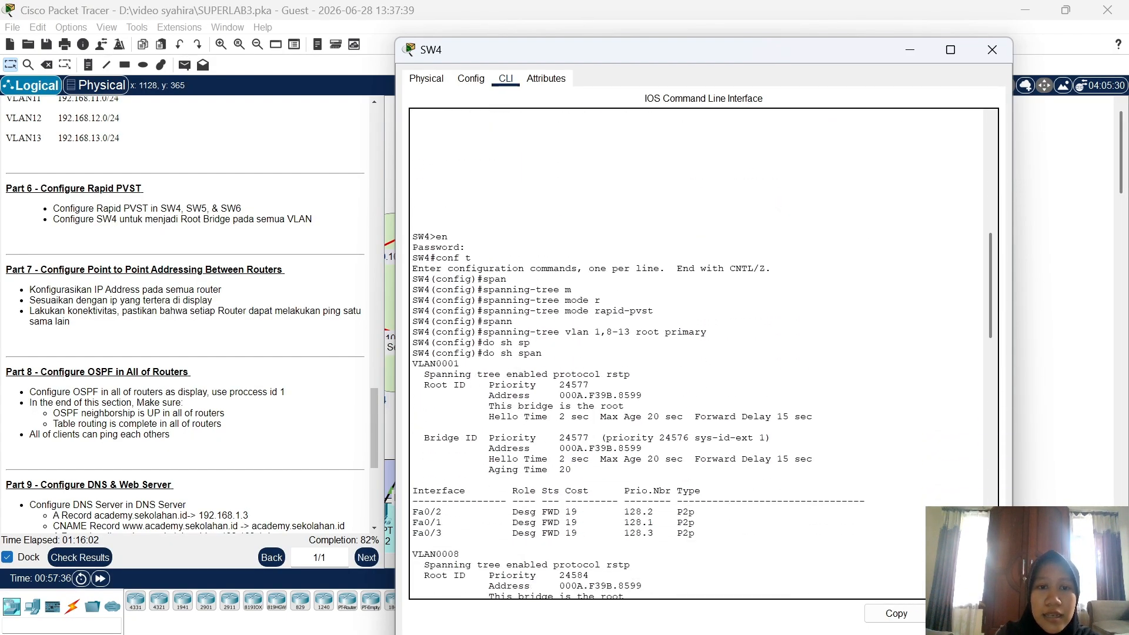
pyautogui.scroll(3, 700, 353)
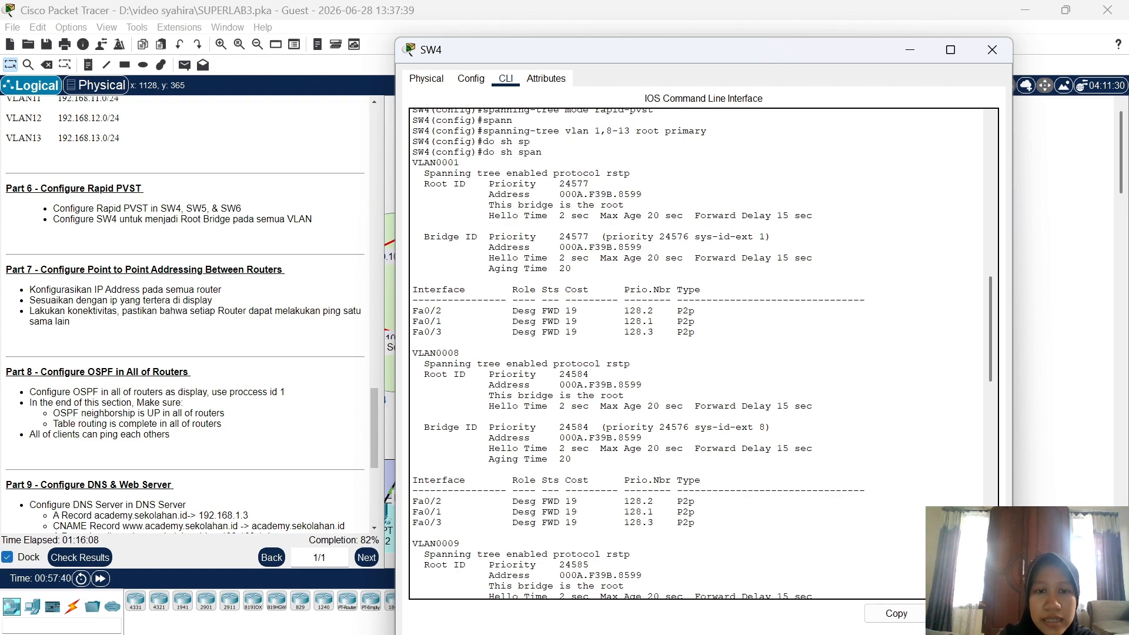
# Highlight the 'This bridge is the root' lines for VLAN0008, VLAN0009 and VLAN0010
pyautogui.moveTo(483, 395); pyautogui.dragTo(625, 395)
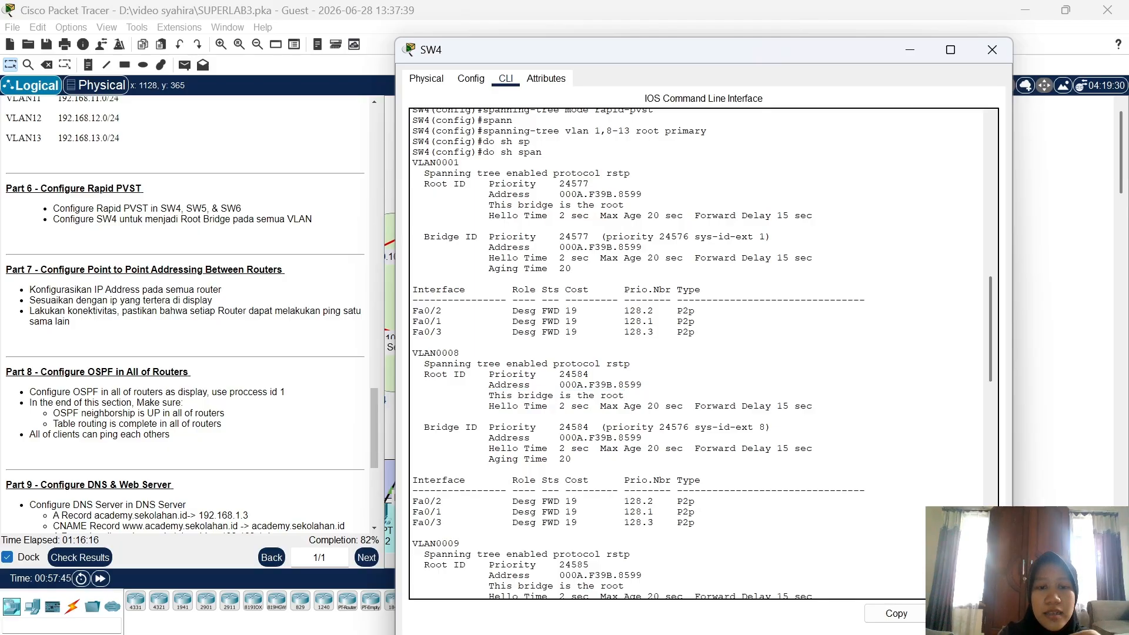
pyautogui.scroll(-15, 697, 353)
pyautogui.scroll(6, 697, 353)
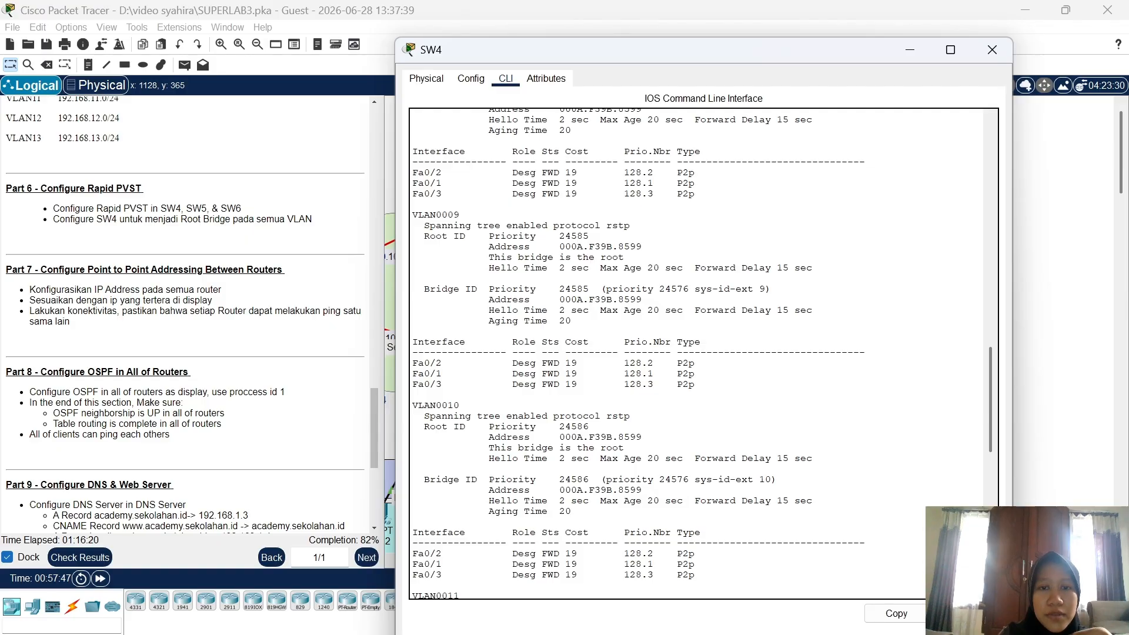
pyautogui.moveTo(489, 258); pyautogui.dragTo(626, 258)
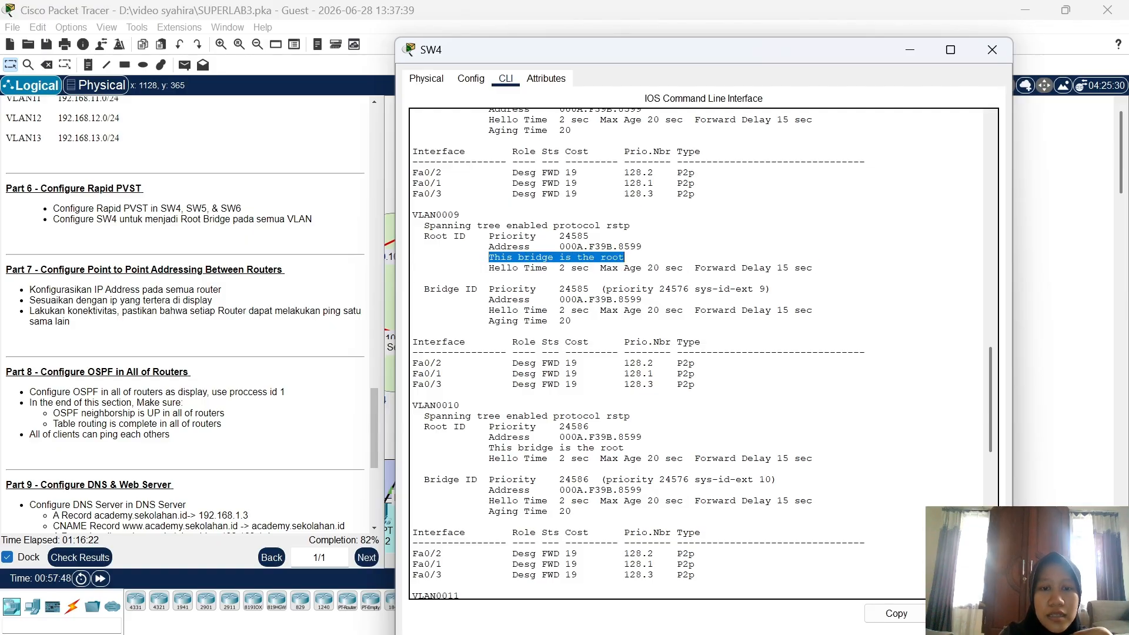
pyautogui.moveTo(489, 448); pyautogui.dragTo(642, 458)
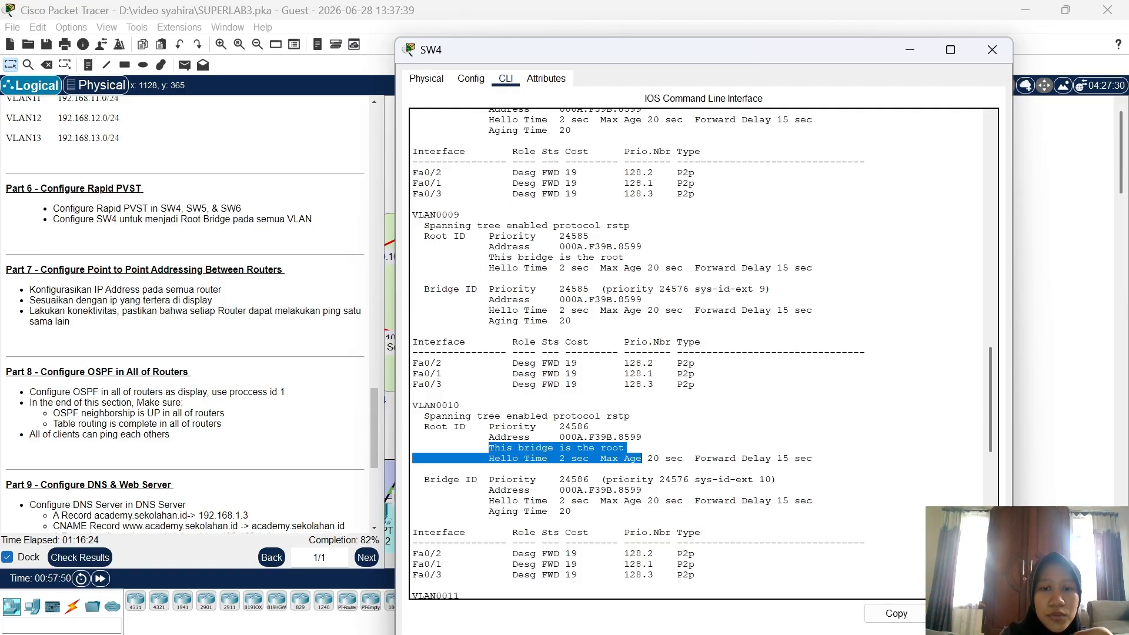
pyautogui.press('Return')
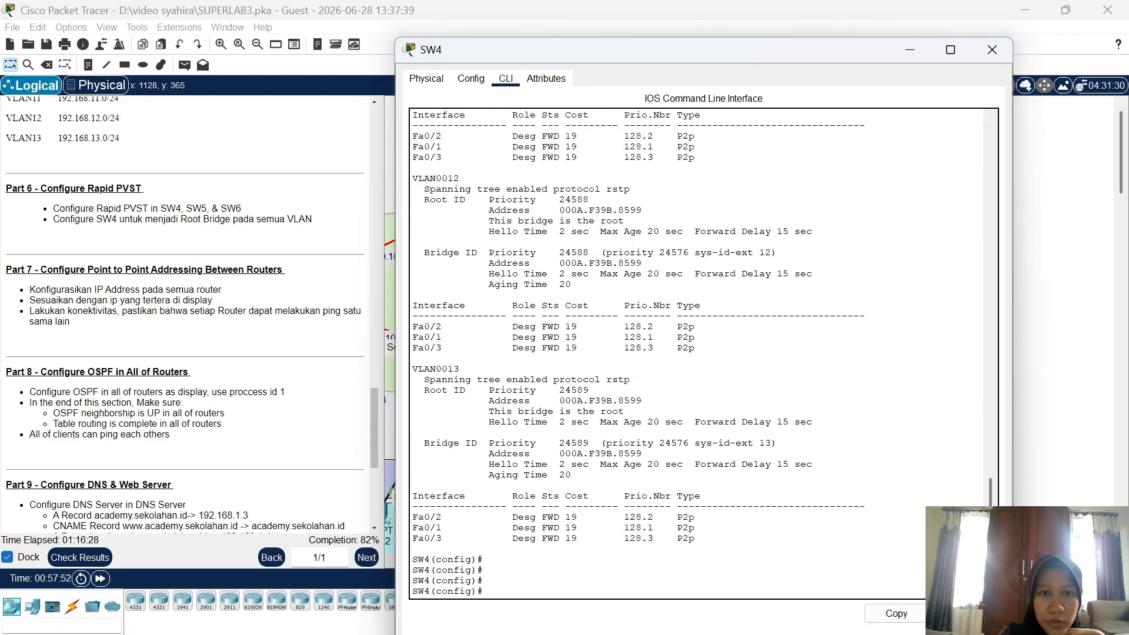
# Highlight the root bridge lines for VLAN0011, VLAN0012 and VLAN0013, then close SW4's console
pyautogui.scroll(6, 697, 353)
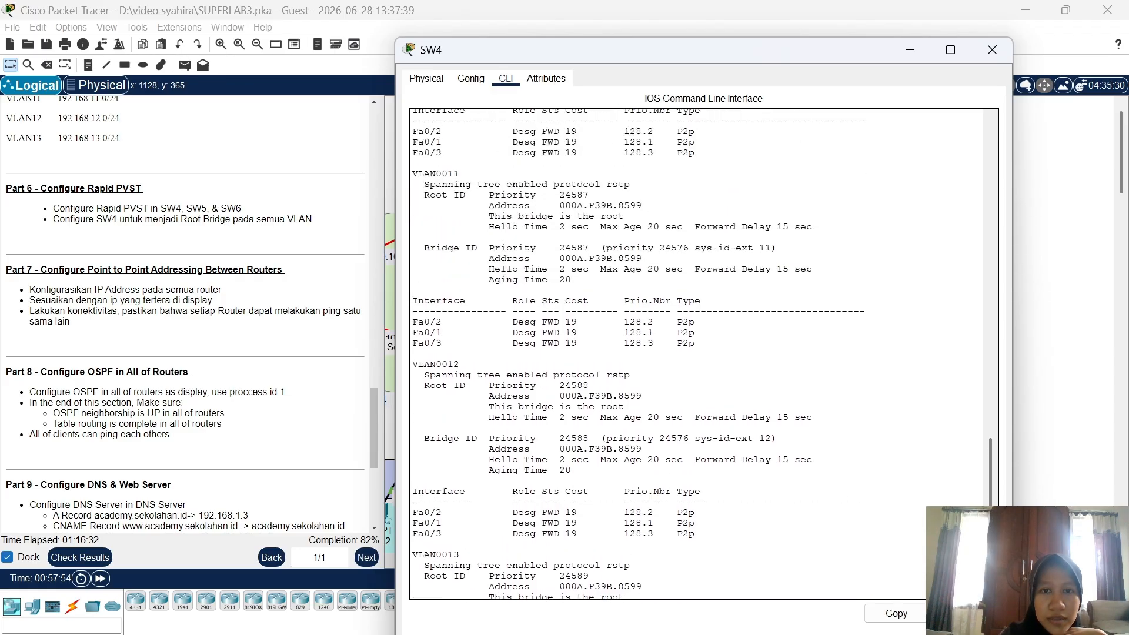
pyautogui.moveTo(495, 216); pyautogui.dragTo(612, 226)
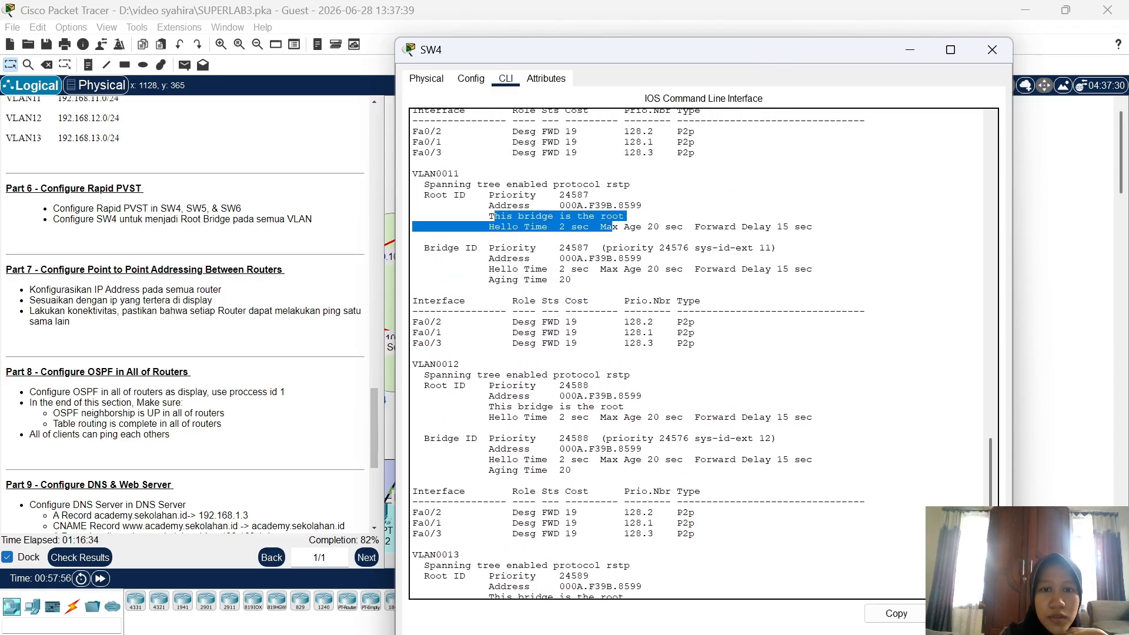
pyautogui.moveTo(489, 407); pyautogui.dragTo(623, 407)
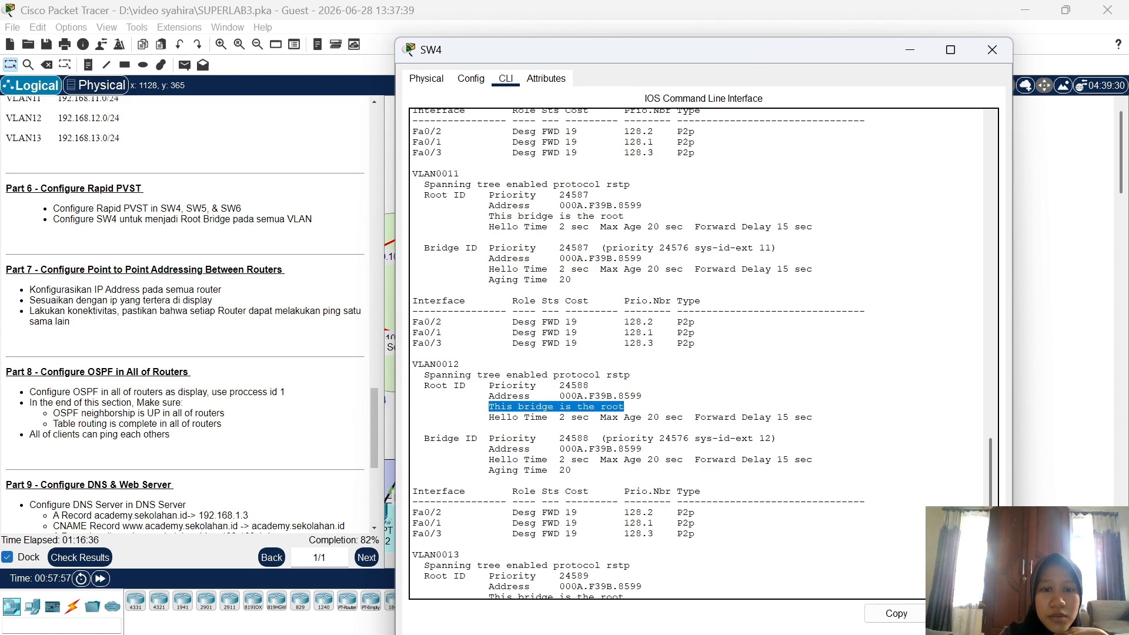
pyautogui.scroll(-3, 697, 353)
pyautogui.moveTo(489, 514); pyautogui.dragTo(413, 533)
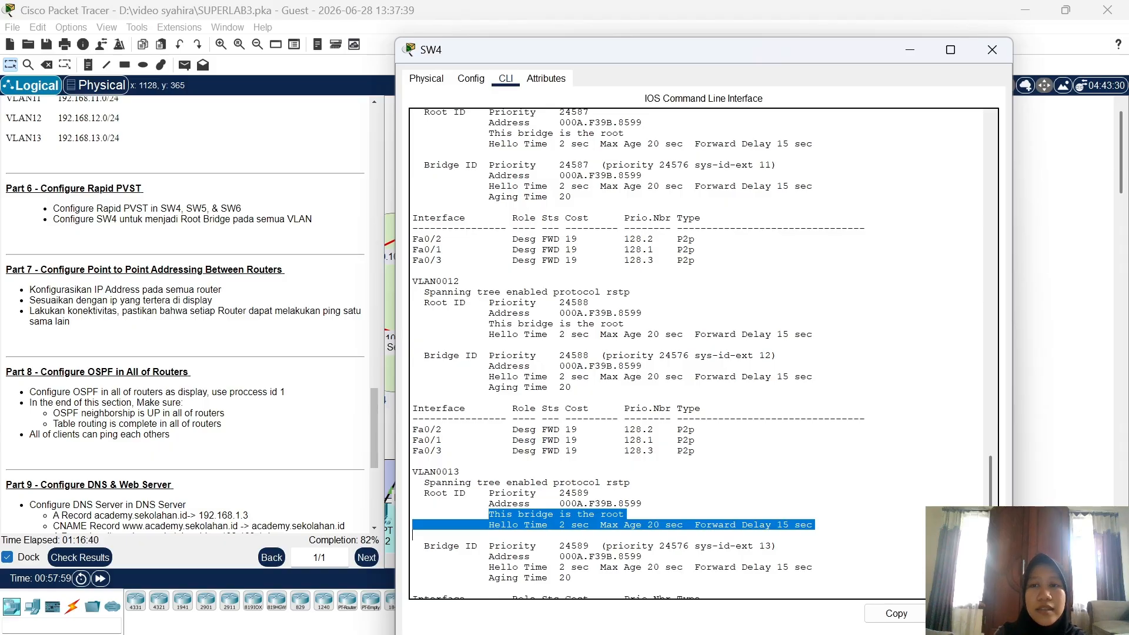
pyautogui.click(994, 51)
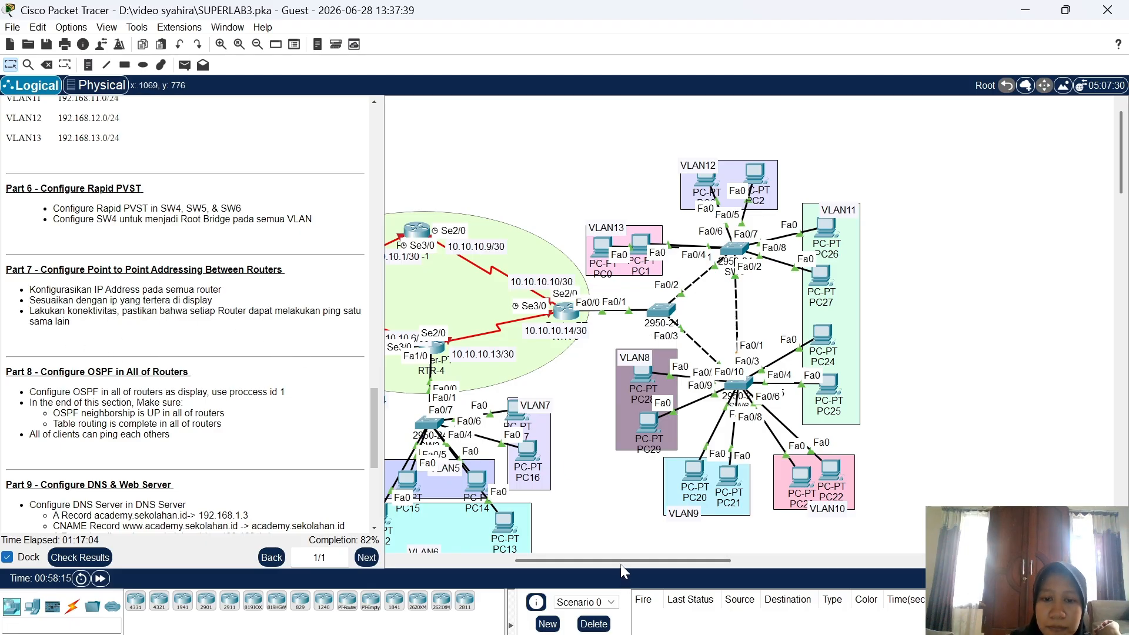
pyautogui.moveTo(620, 562); pyautogui.dragTo(591, 562)
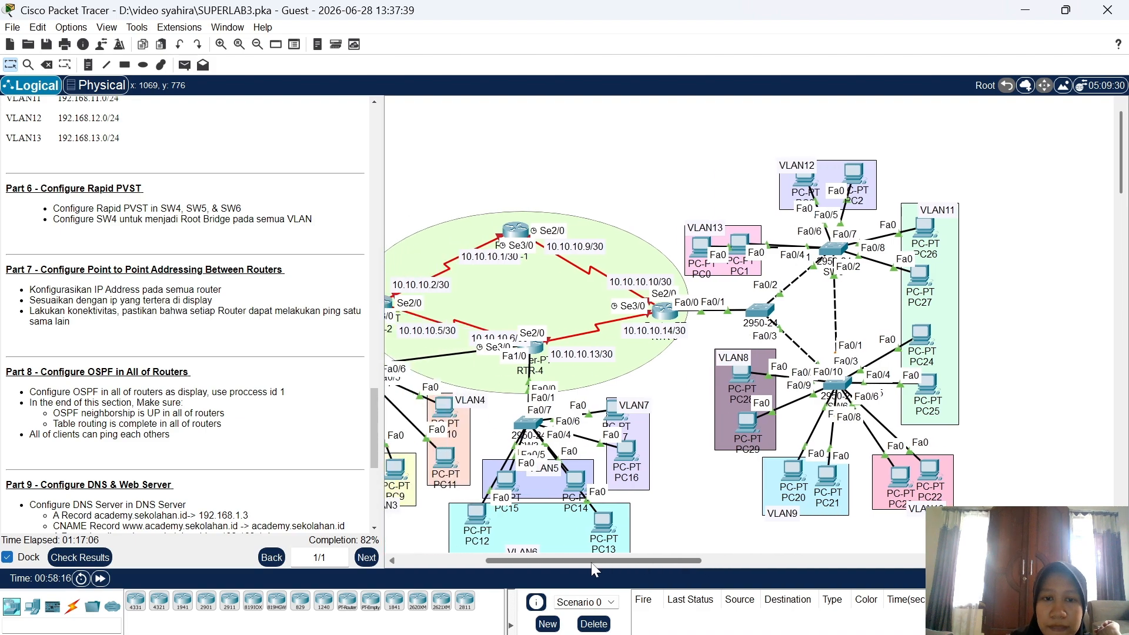
pyautogui.click(531, 348)
pyautogui.scroll(10, 569, 360)
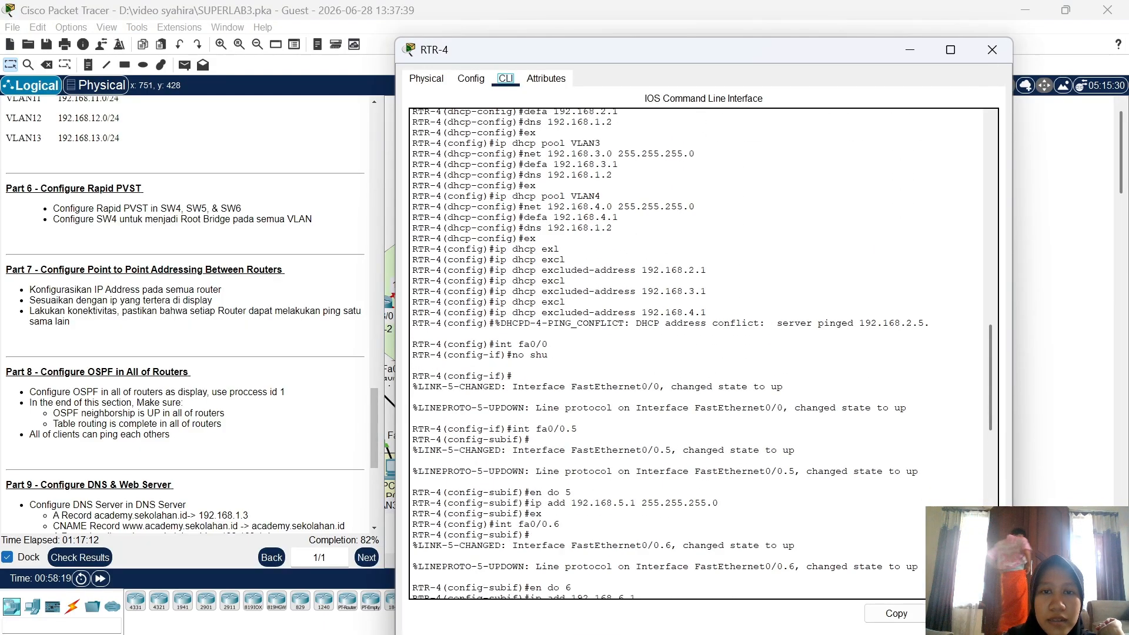
pyautogui.scroll(10, 570, 360)
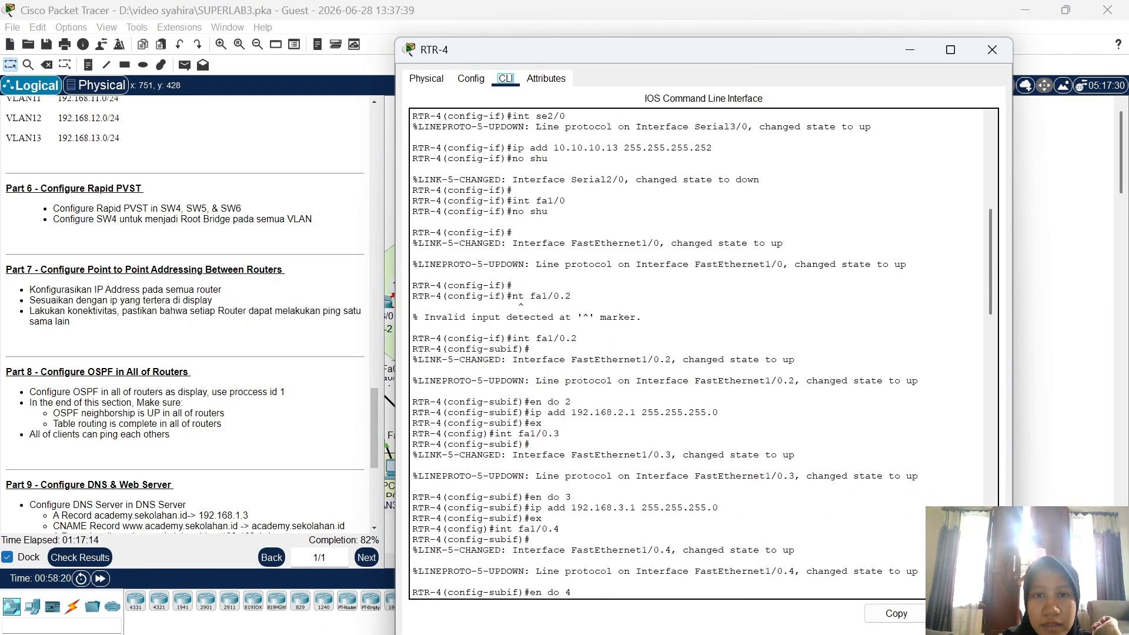
pyautogui.scroll(1, 697, 353)
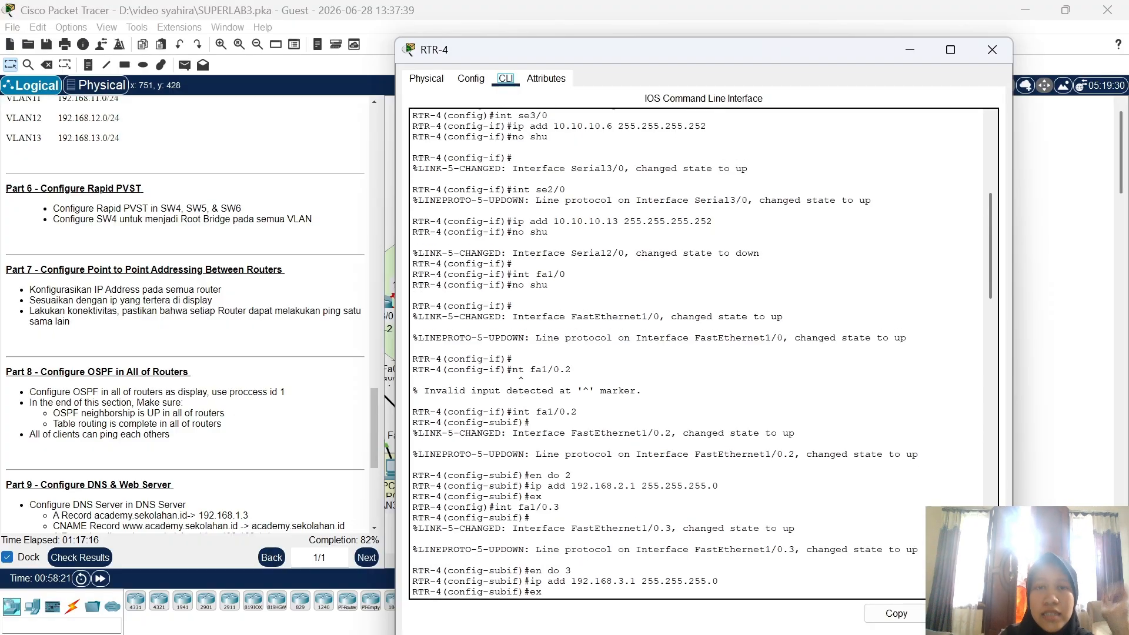
pyautogui.click(993, 51)
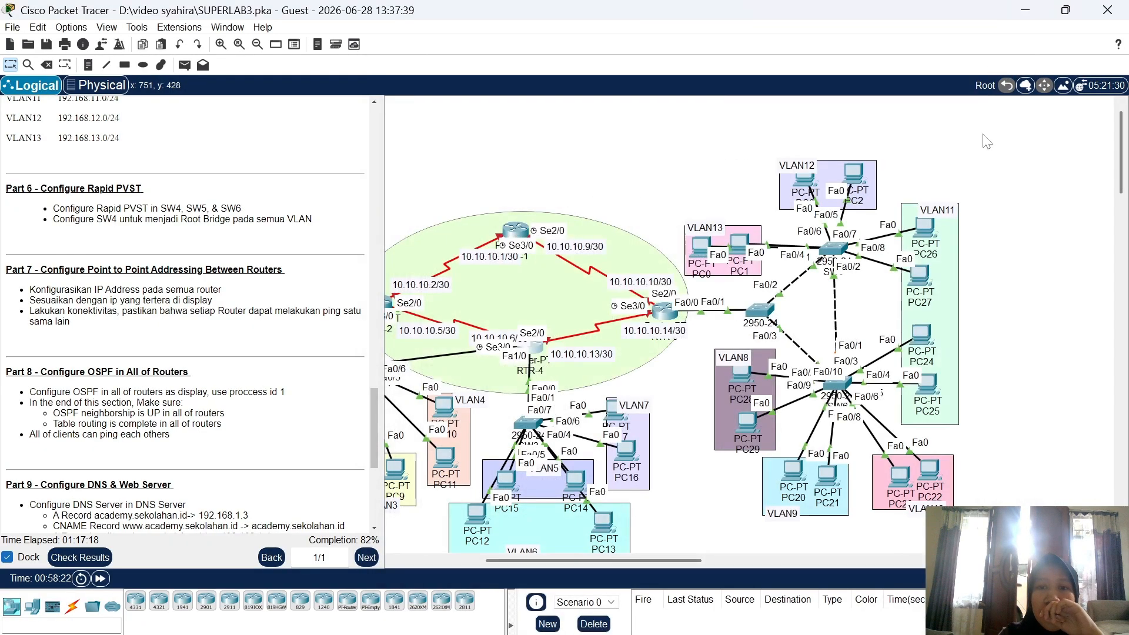
pyautogui.moveTo(685, 560); pyautogui.dragTo(660, 560)
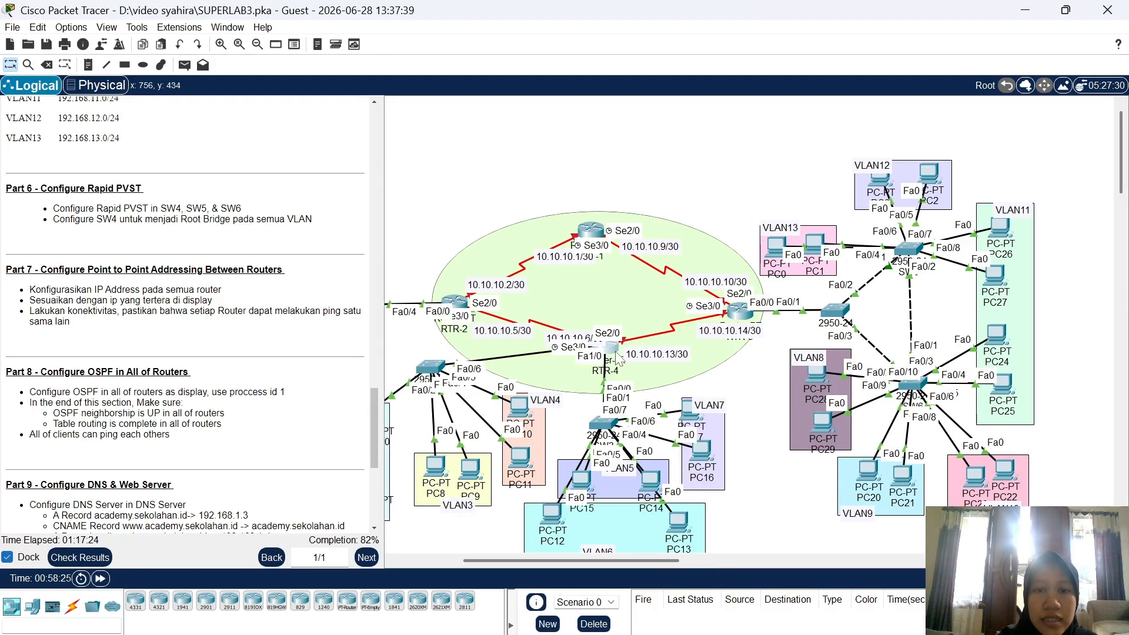
# Open RTR-3's CLI and give Serial2/0 10.10.10.10 255.255.255.252 with no shutdown
pyautogui.click(740, 314)
pyautogui.moveTo(744, 54); pyautogui.dragTo(362, 62)
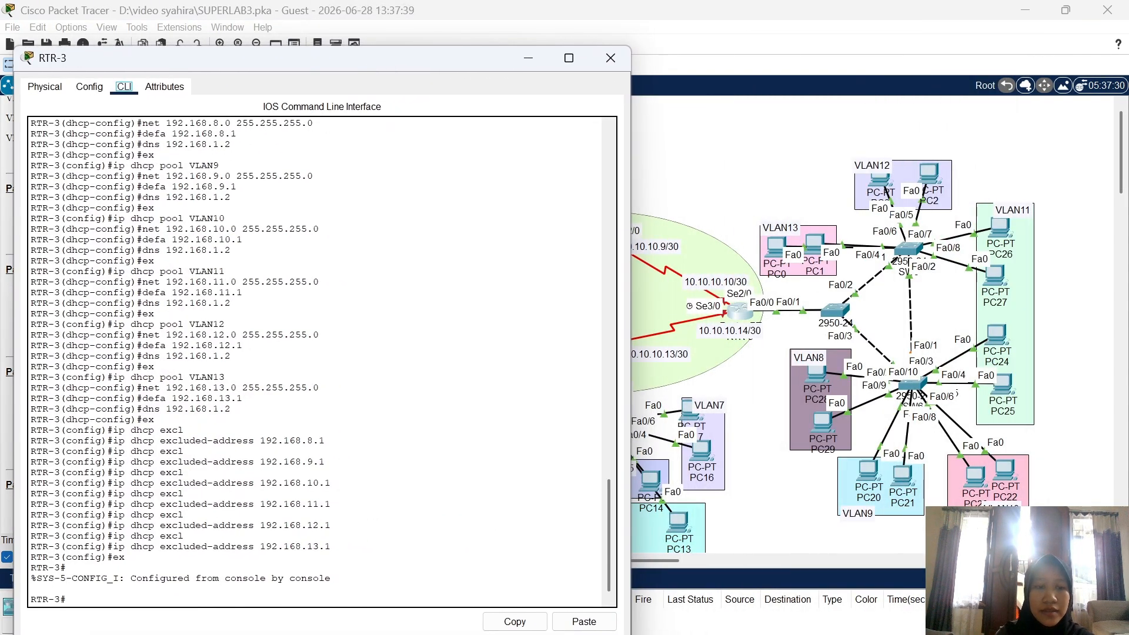
pyautogui.press('Return')
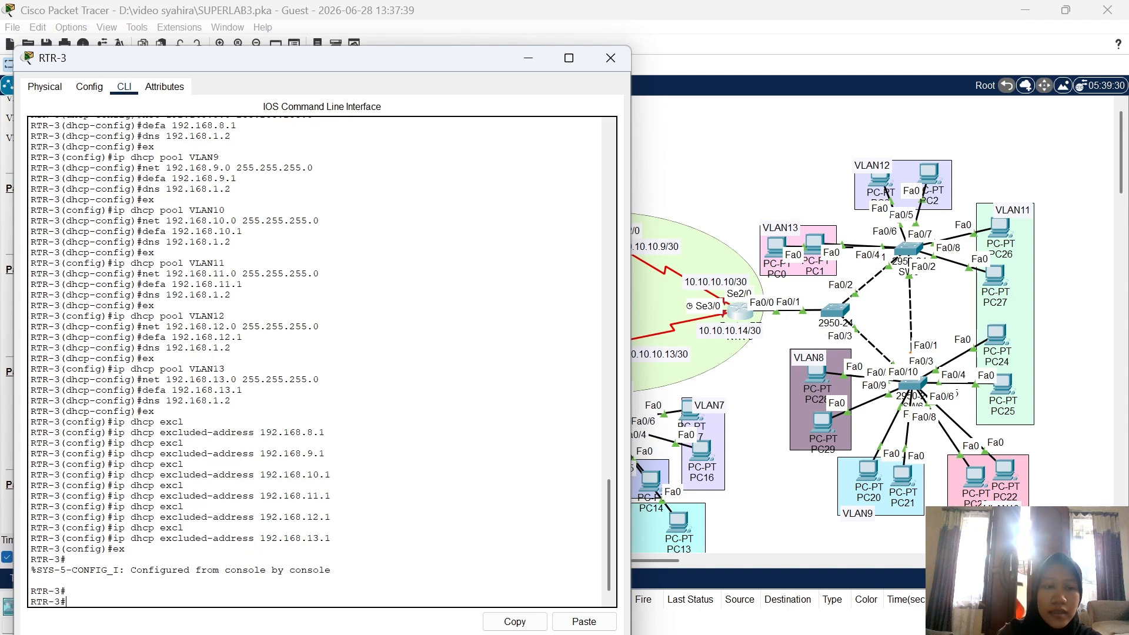
pyautogui.write('int')
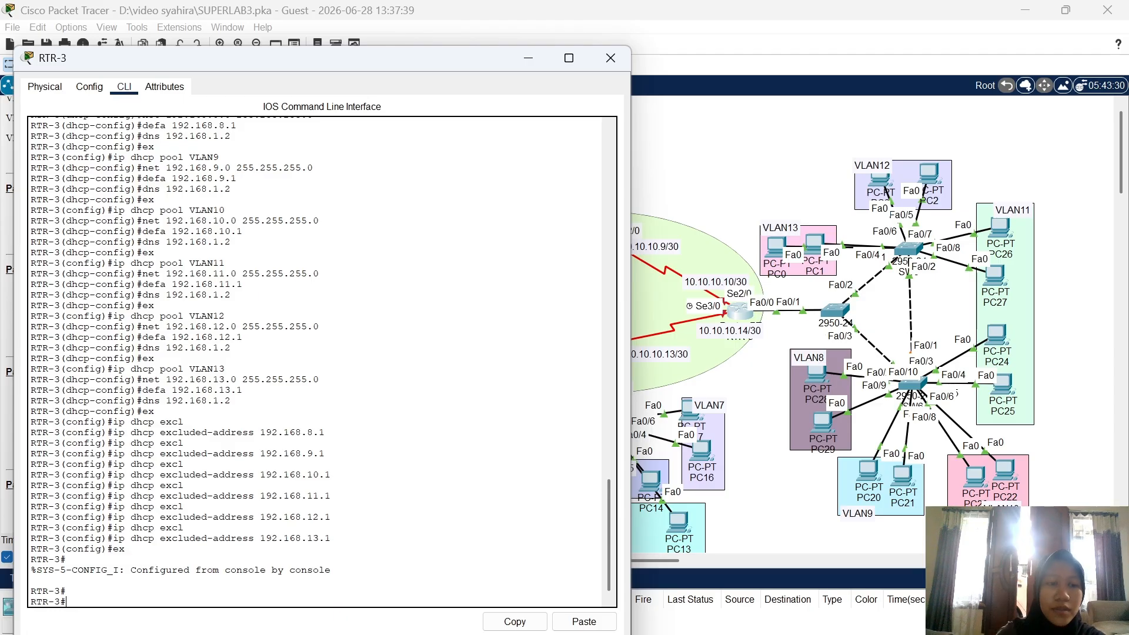
pyautogui.write('conf t')
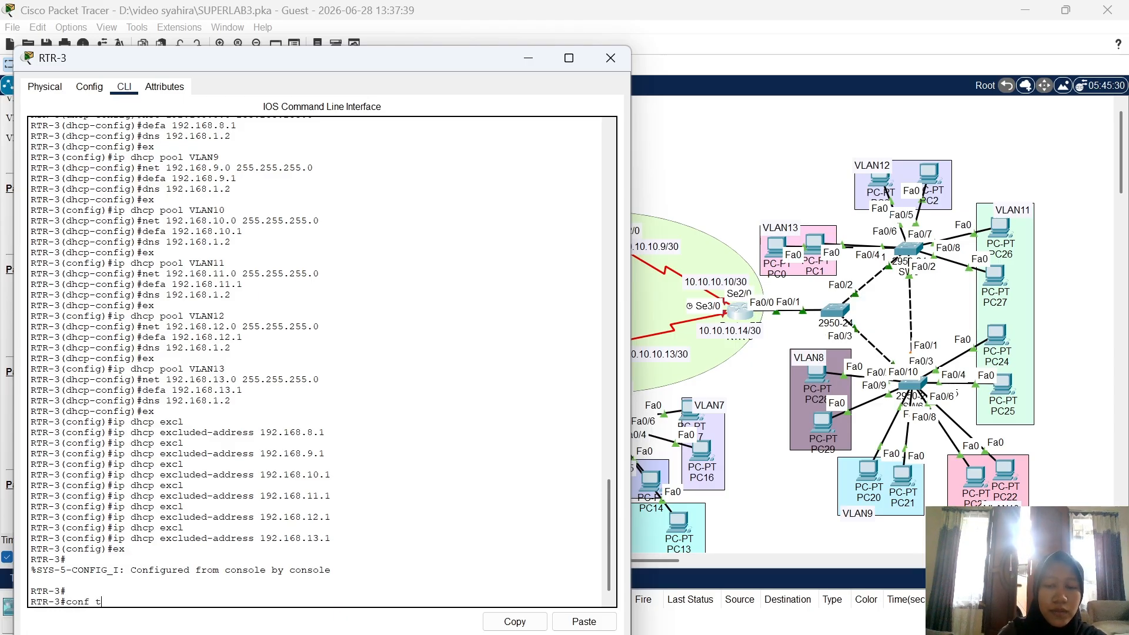
pyautogui.press('Return')
pyautogui.write('in')
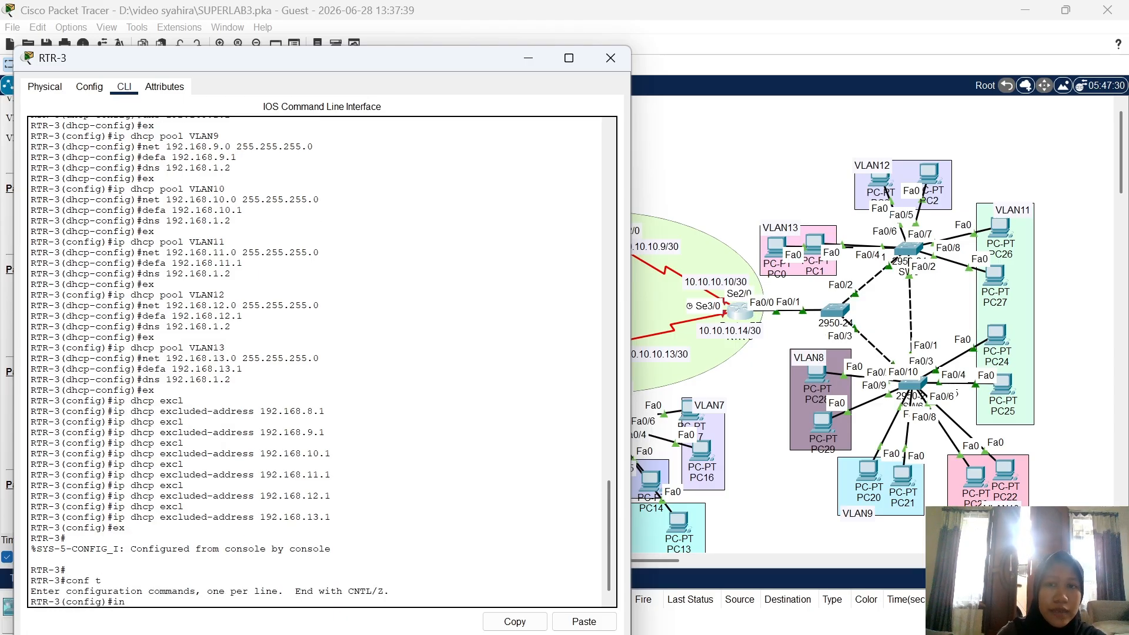
pyautogui.write('t se')
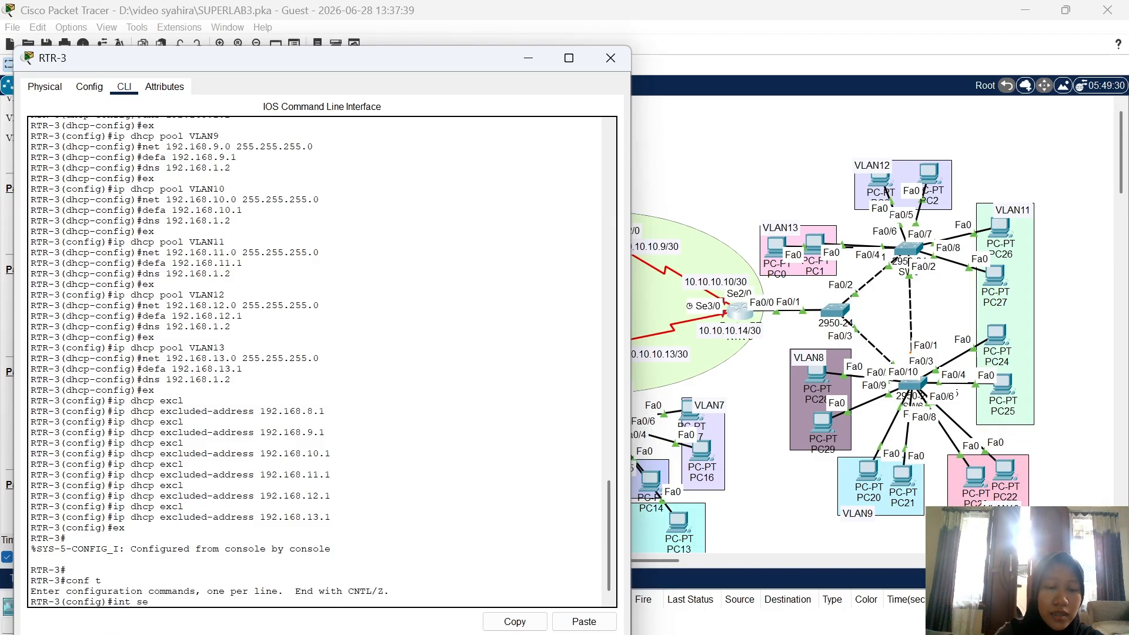
pyautogui.write('2/0')
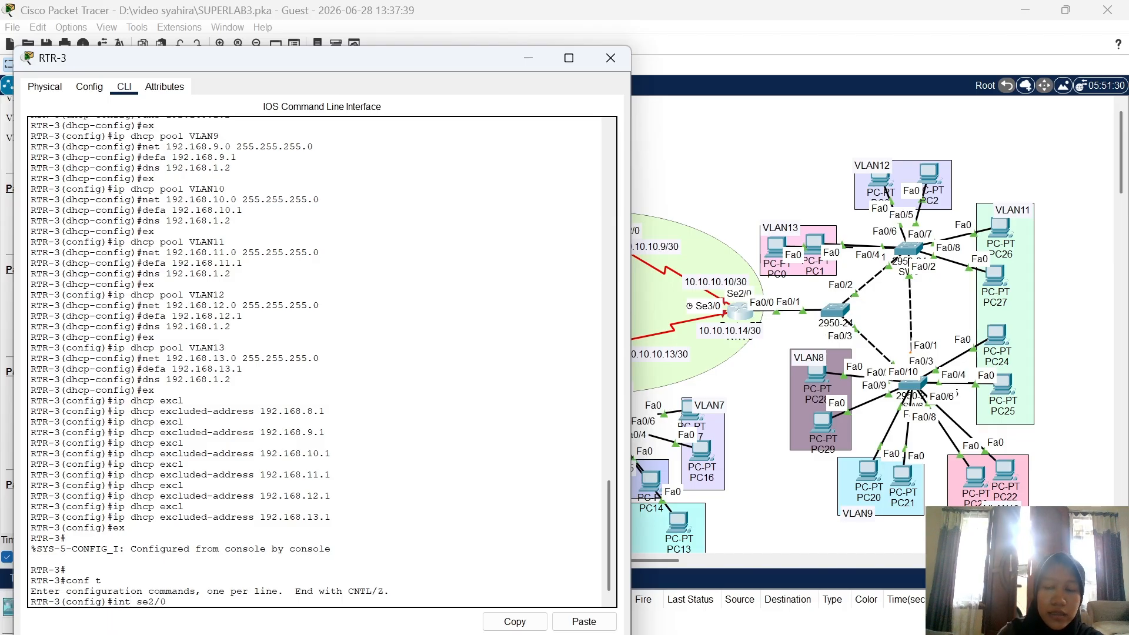
pyautogui.press('Return')
pyautogui.write('ip a')
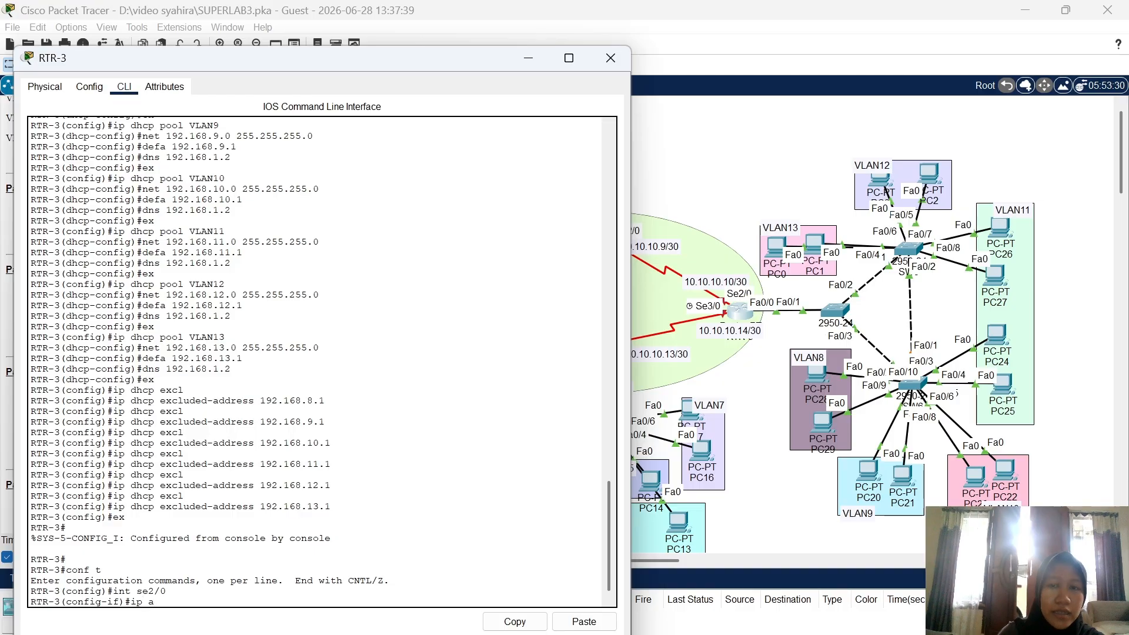
pyautogui.write('dd 10.1')
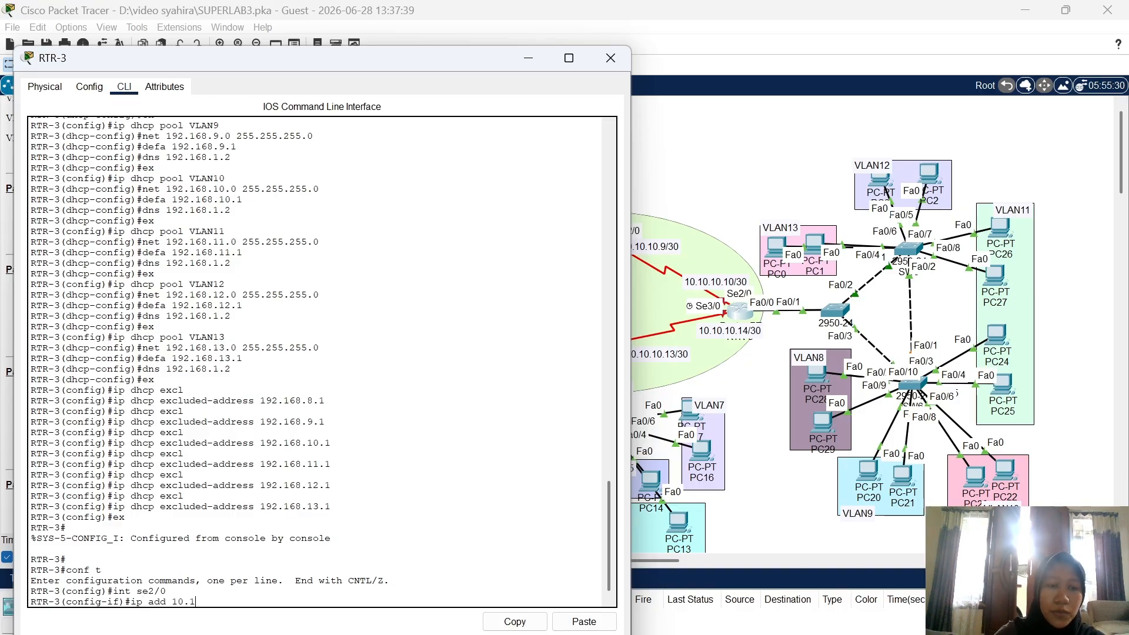
pyautogui.write('0.10.10 255.25')
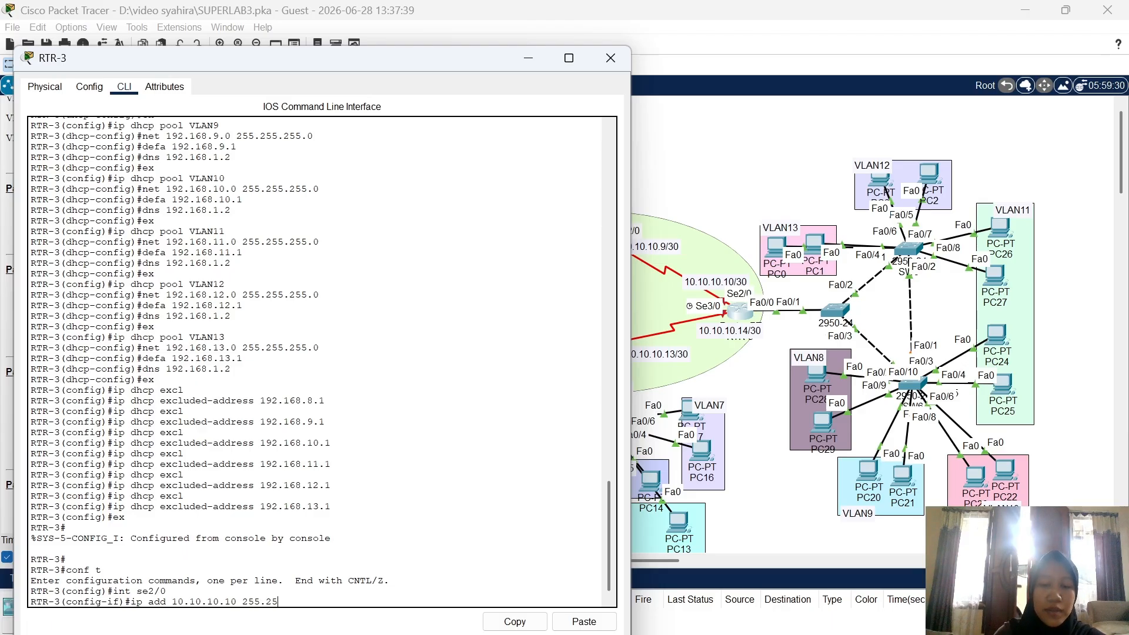
pyautogui.write('5.255.25')
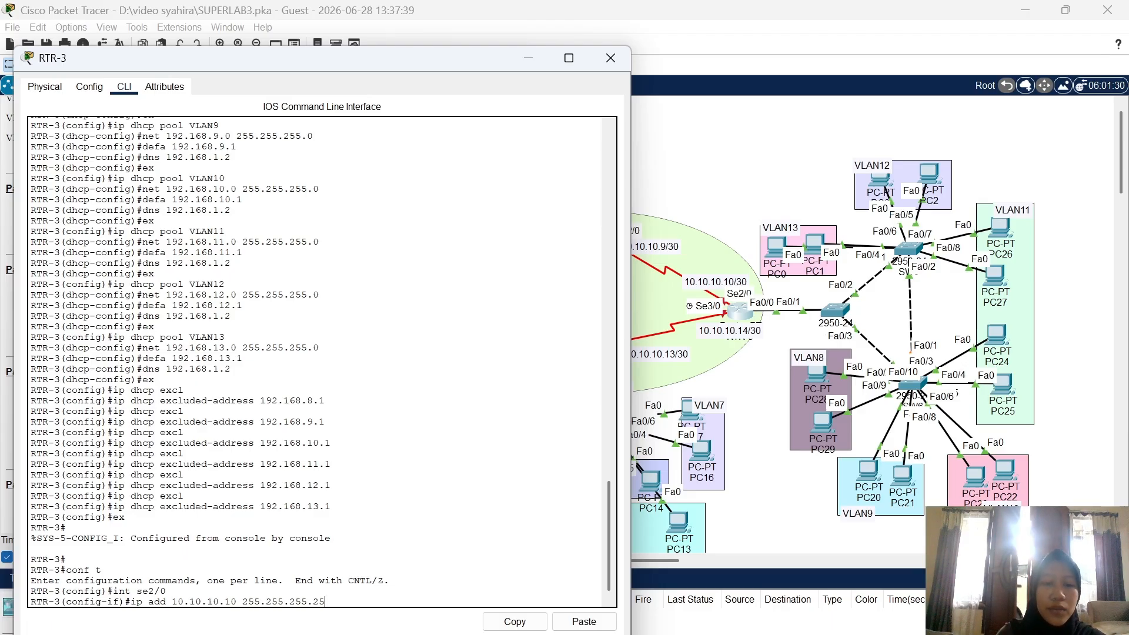
pyautogui.write('2')
pyautogui.press('Return')
pyautogui.write('no')
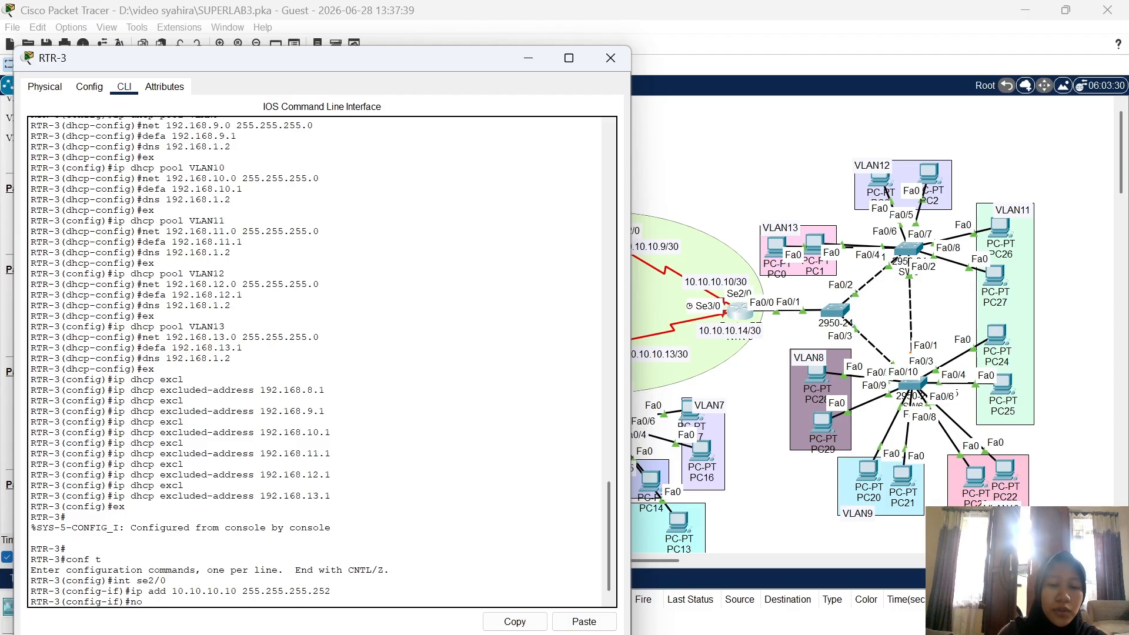
pyautogui.write(' shu')
pyautogui.press('Return')
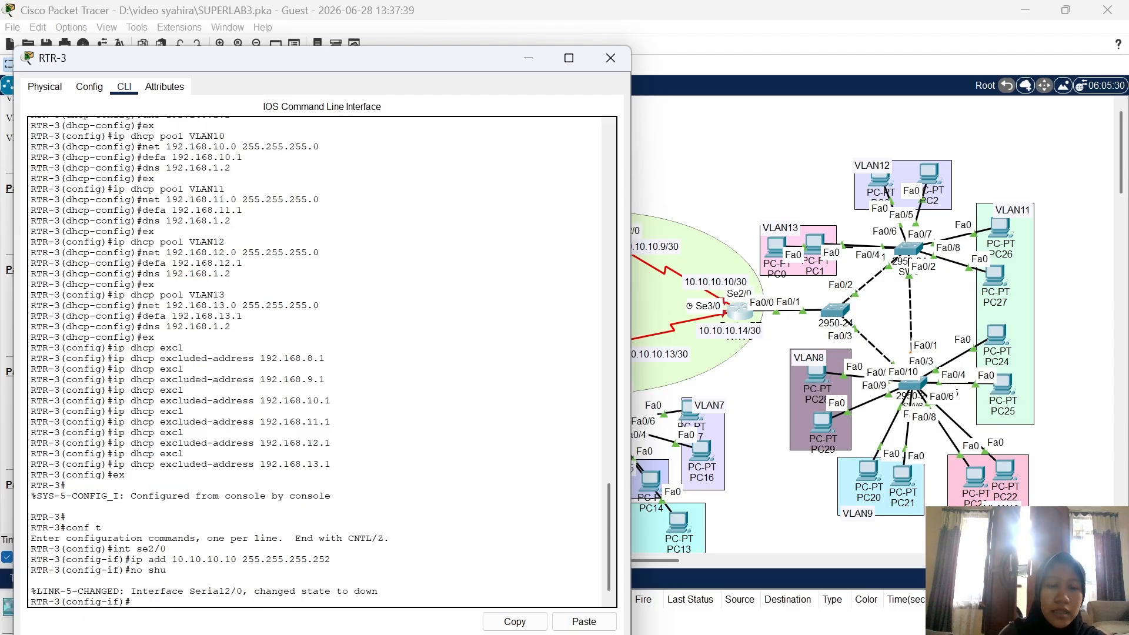
# Give RTR-3's Serial3/0 10.10.10.14 255.255.255.252 and enable it
pyautogui.write('int se')
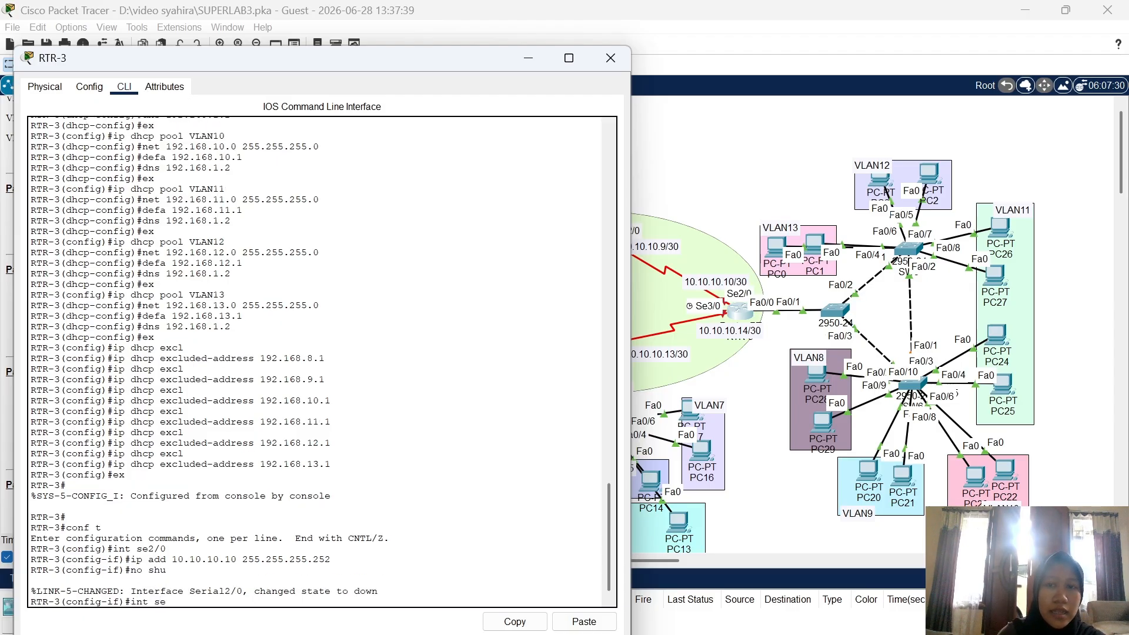
pyautogui.write('3/')
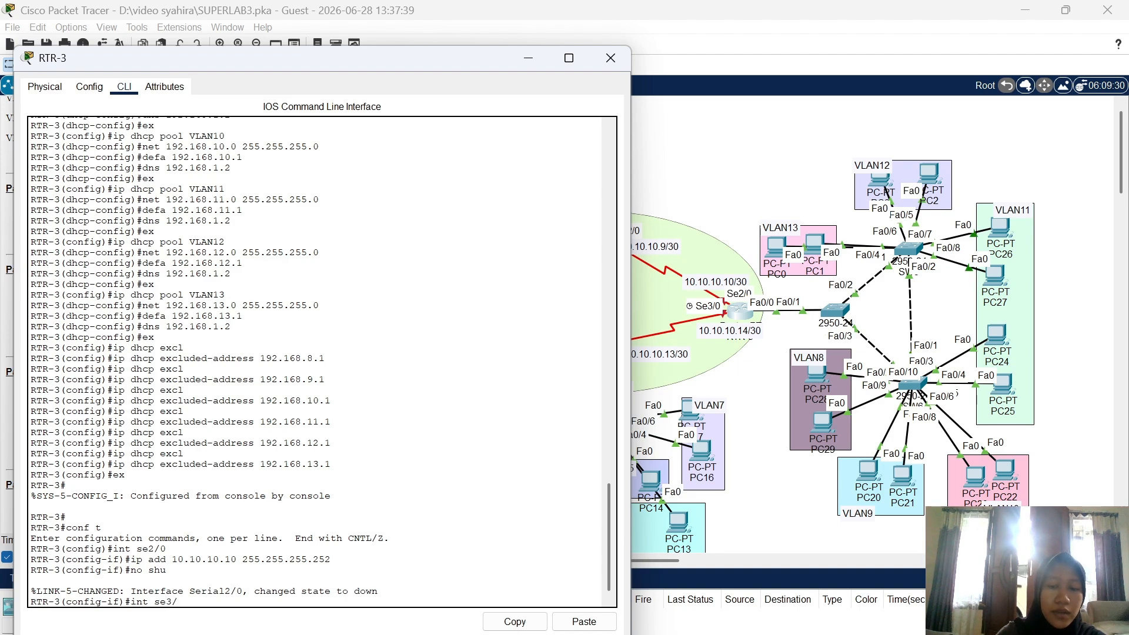
pyautogui.write('0')
pyautogui.press('Return')
pyautogui.write('ip')
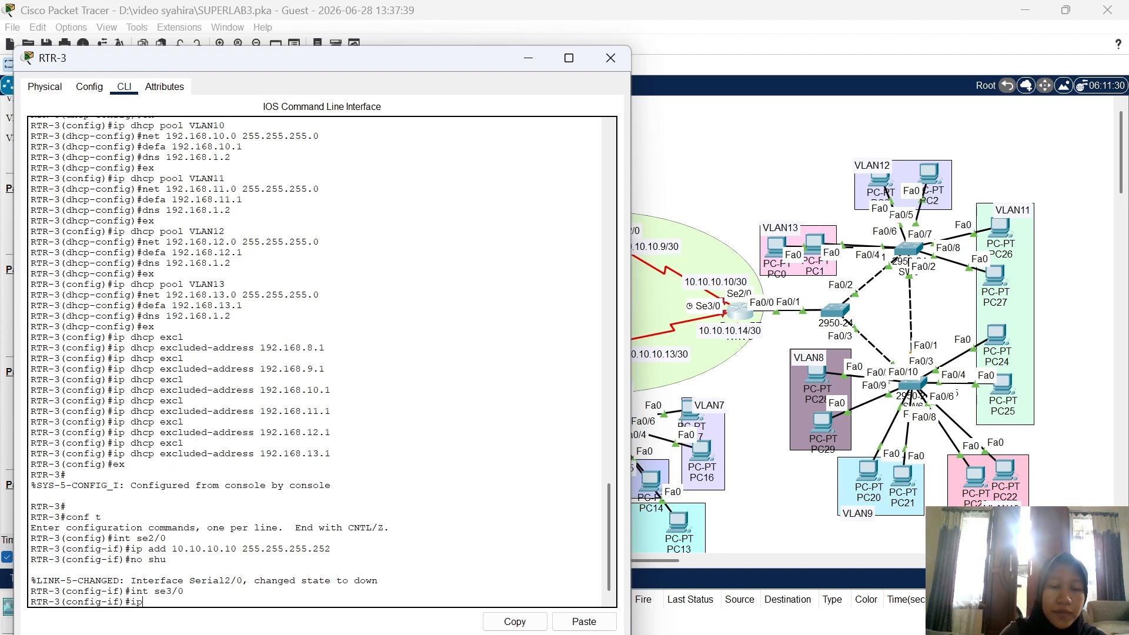
pyautogui.write(' add 10')
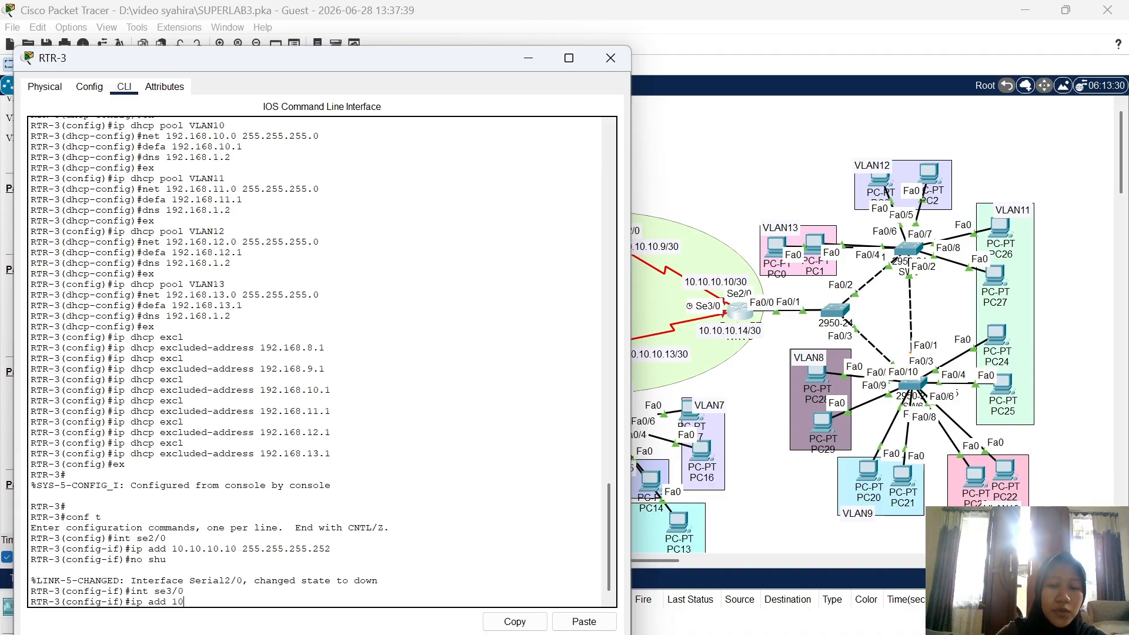
pyautogui.write('.10.10.14 255.255')
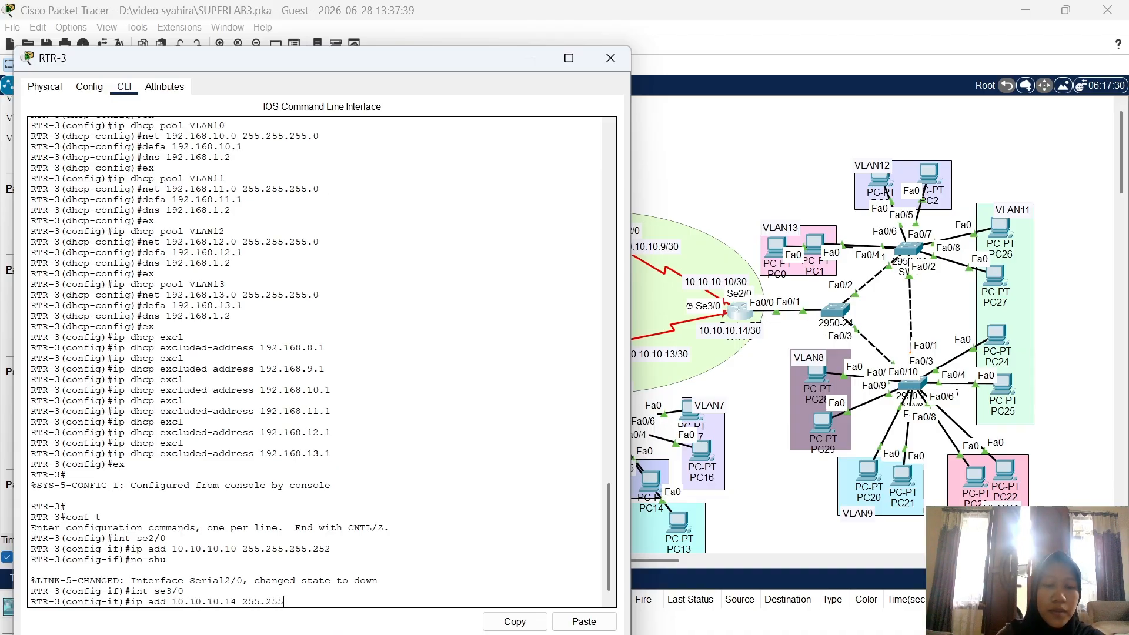
pyautogui.write('.255.')
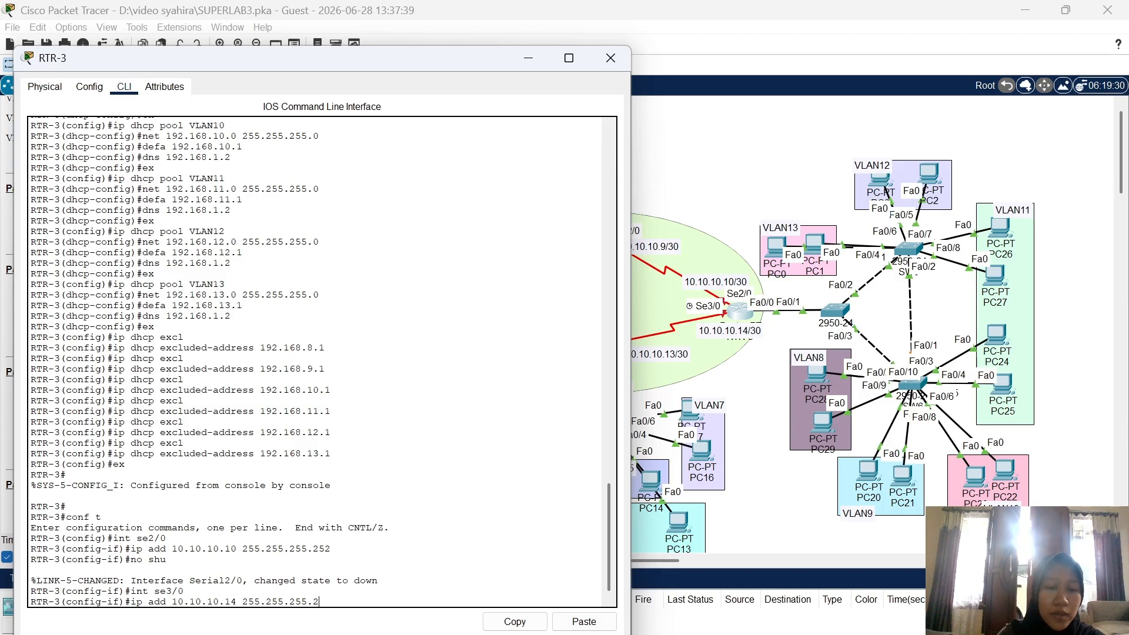
pyautogui.write('252')
pyautogui.press('Return')
pyautogui.write('no')
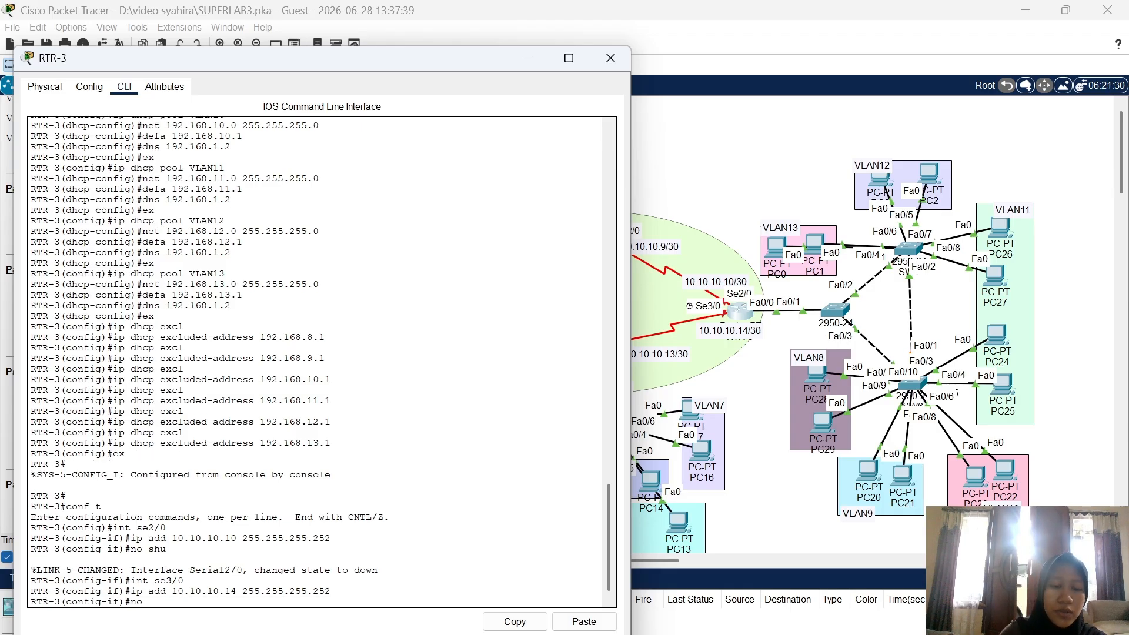
pyautogui.write(' shu')
pyautogui.press('Return')
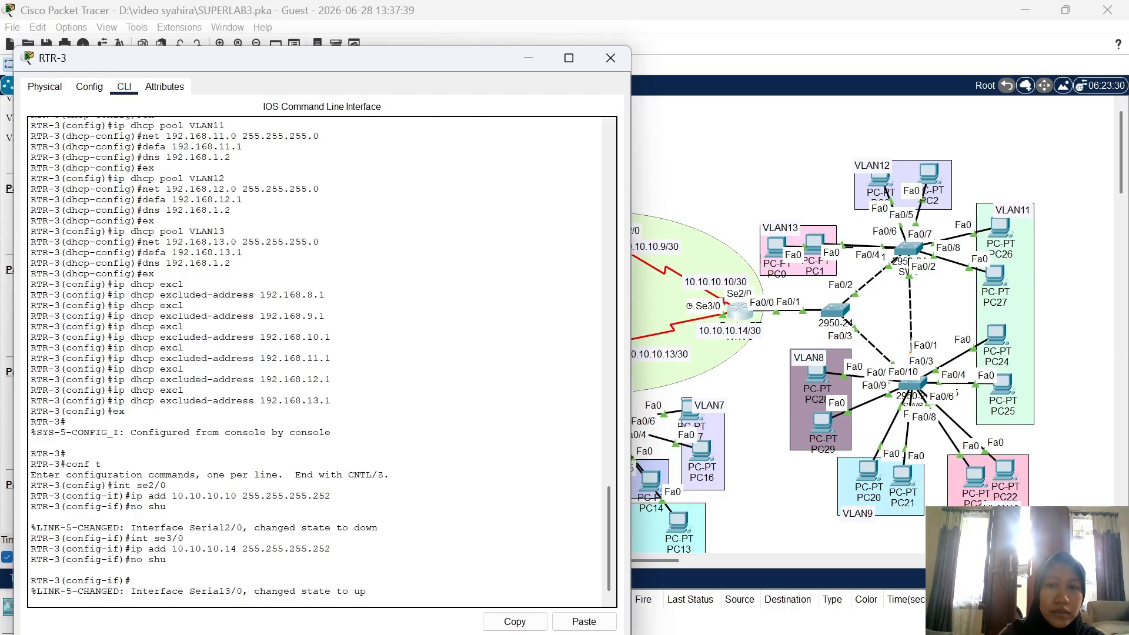
# Open RTR-1's CLI and log in with the enable password, then enter global configuration
pyautogui.click(729, 515)
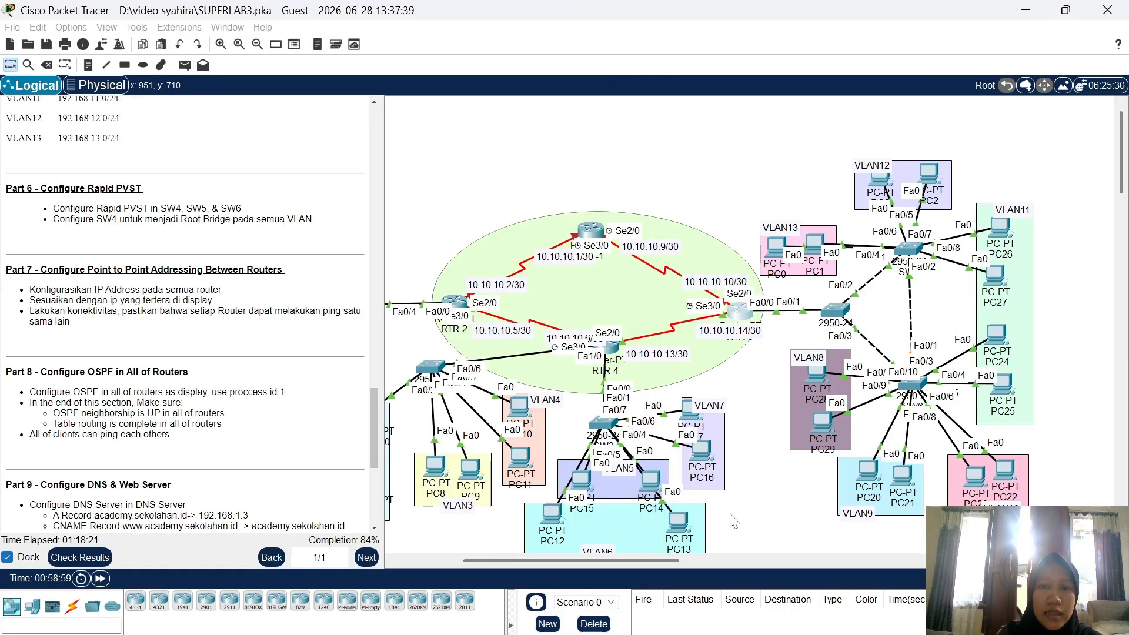
pyautogui.click(595, 229)
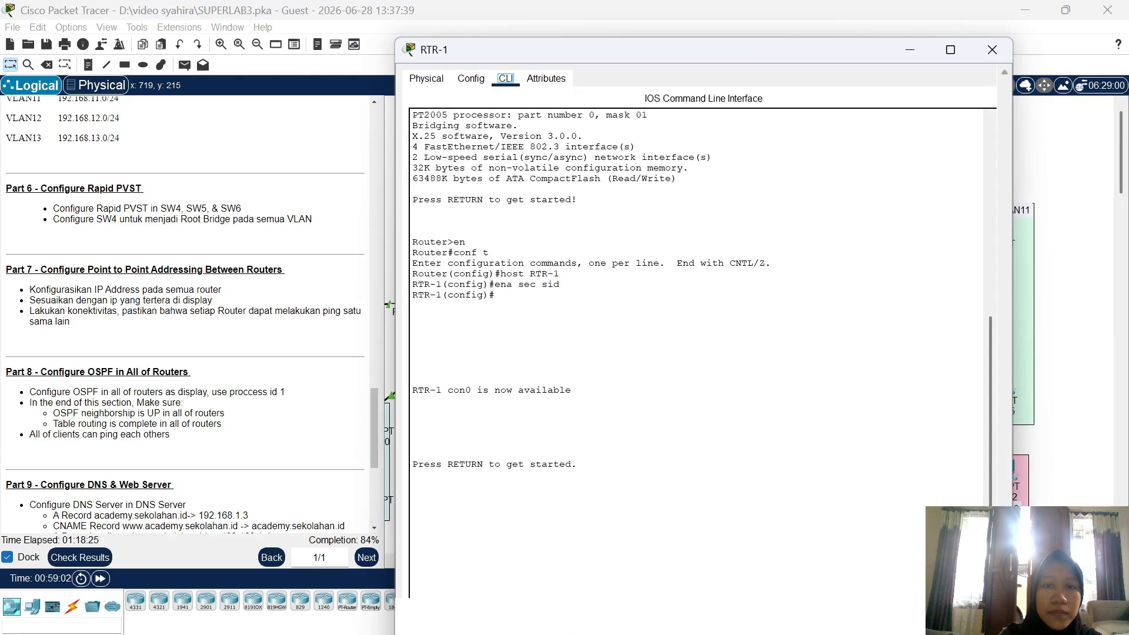
pyautogui.moveTo(675, 47); pyautogui.dragTo(247, 56)
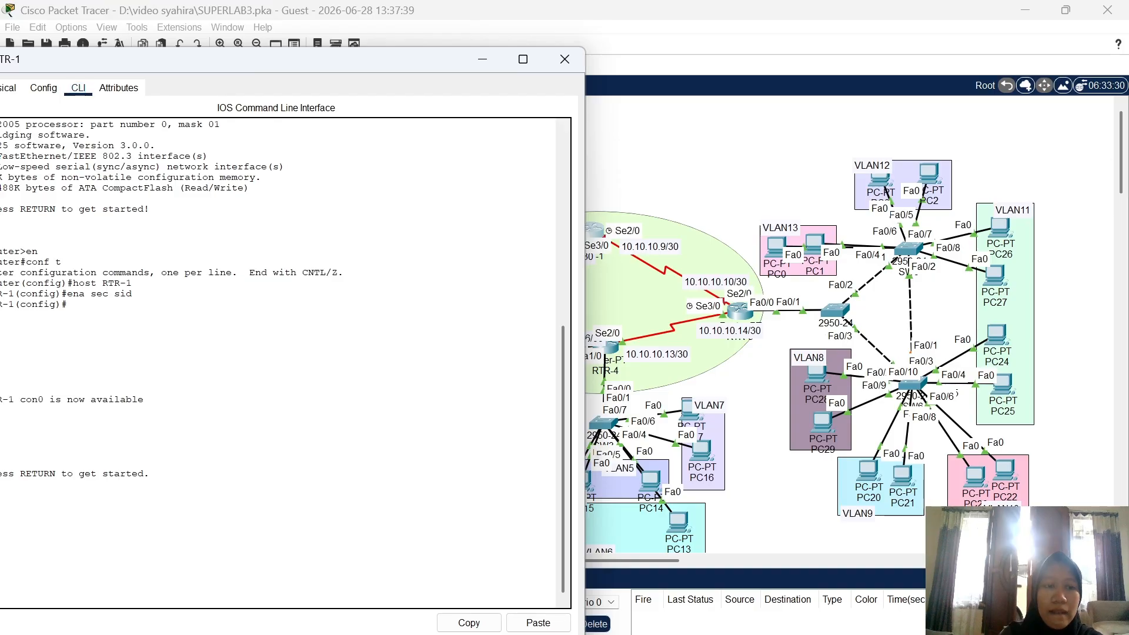
pyautogui.moveTo(756, 507); pyautogui.dragTo(515, 563)
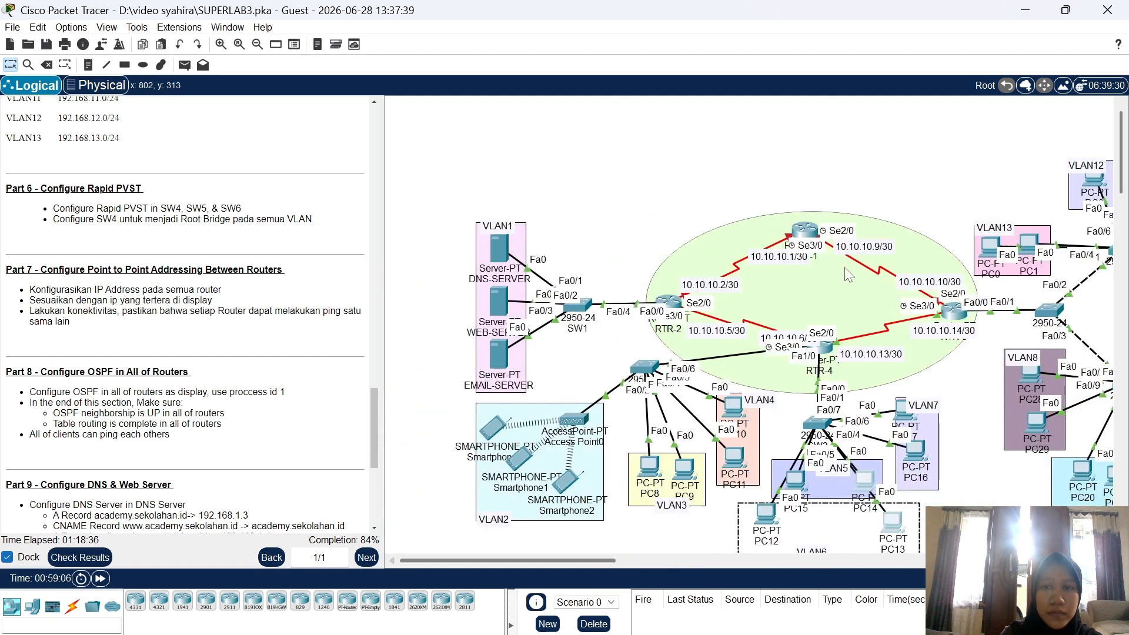
pyautogui.click(807, 233)
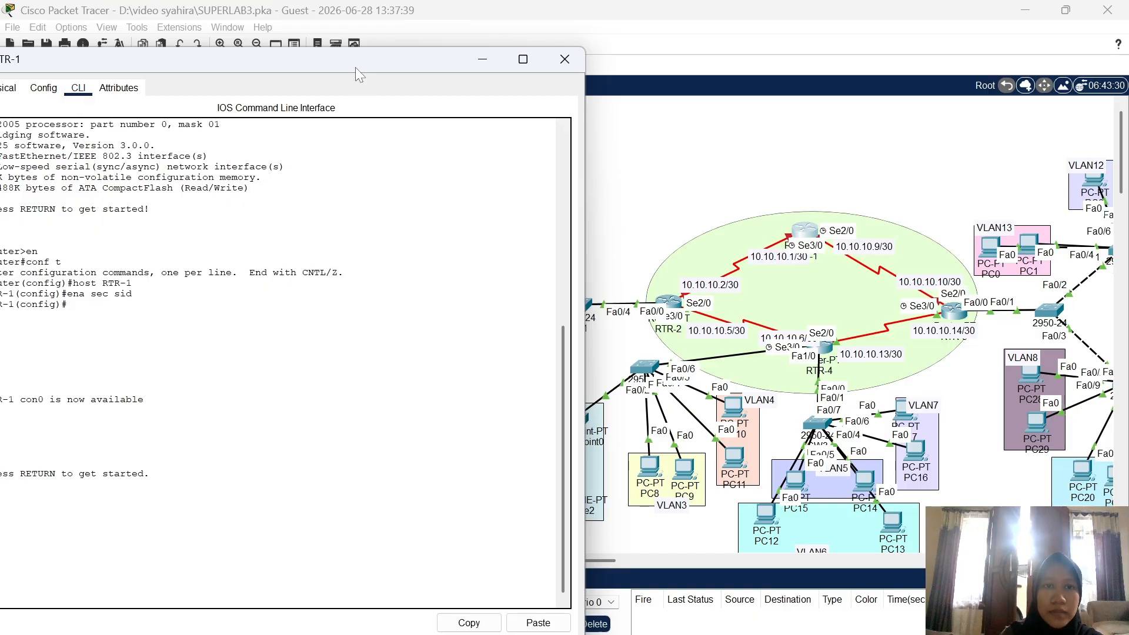
pyautogui.moveTo(355, 67); pyautogui.dragTo(396, 45)
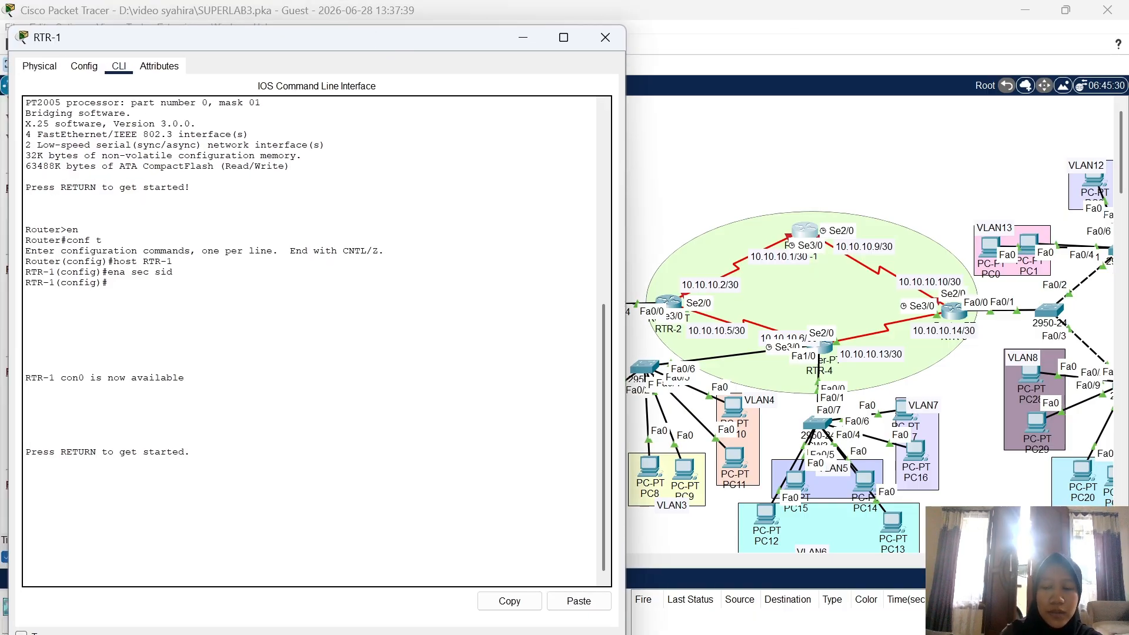
pyautogui.press('Return')
pyautogui.write('e')
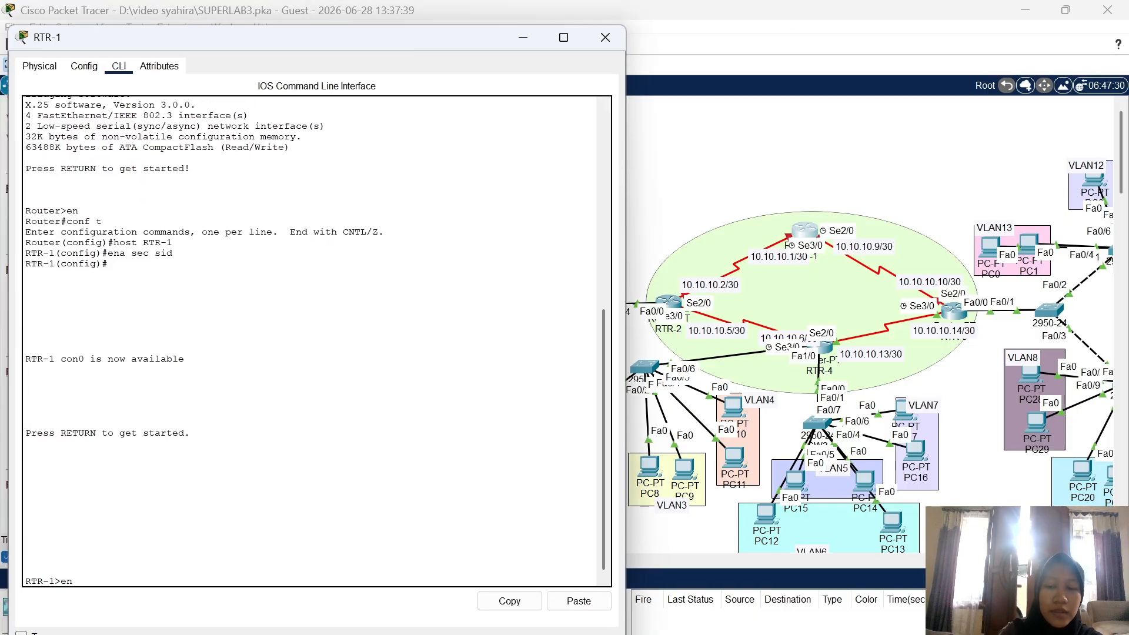
pyautogui.write('n')
pyautogui.press('Return')
pyautogui.write('sid')
pyautogui.press('Return')
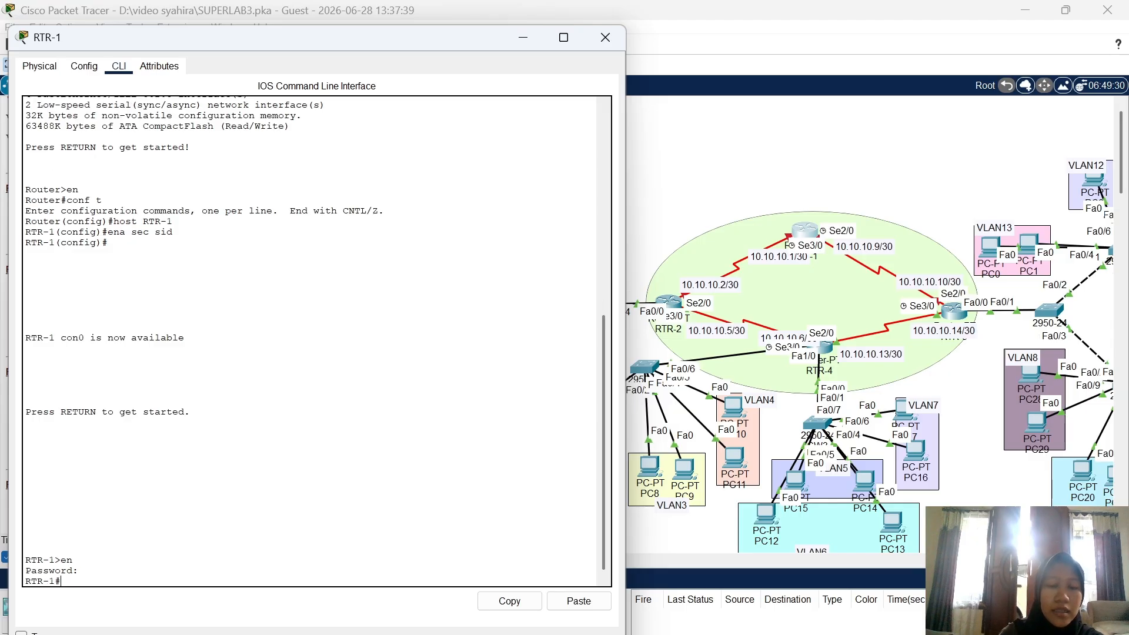
pyautogui.write('conf t')
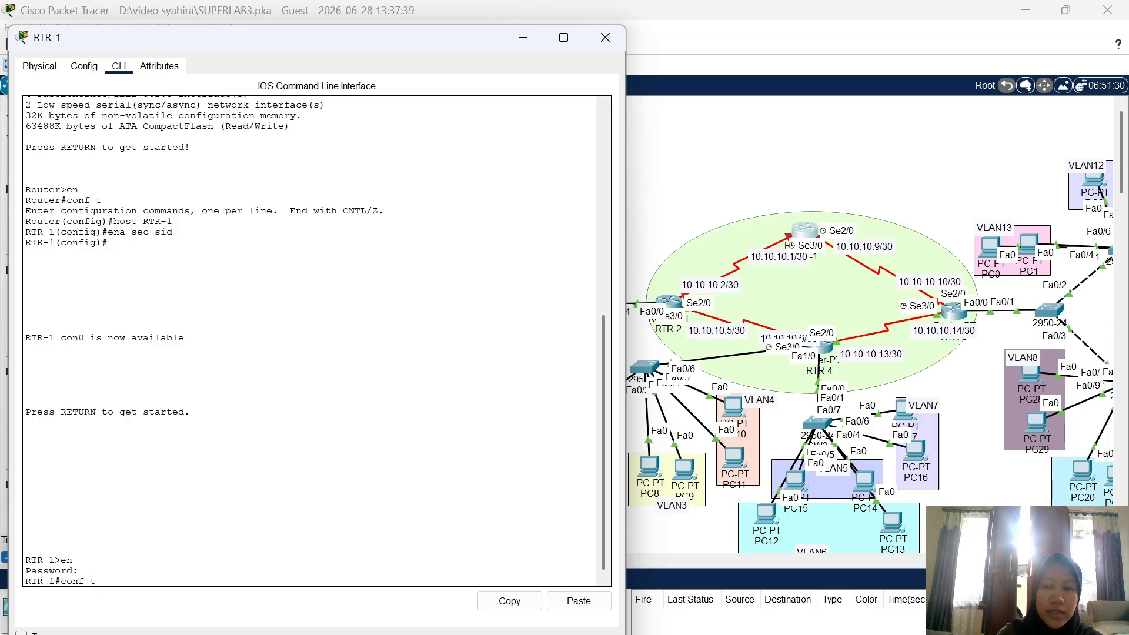
pyautogui.press('Return')
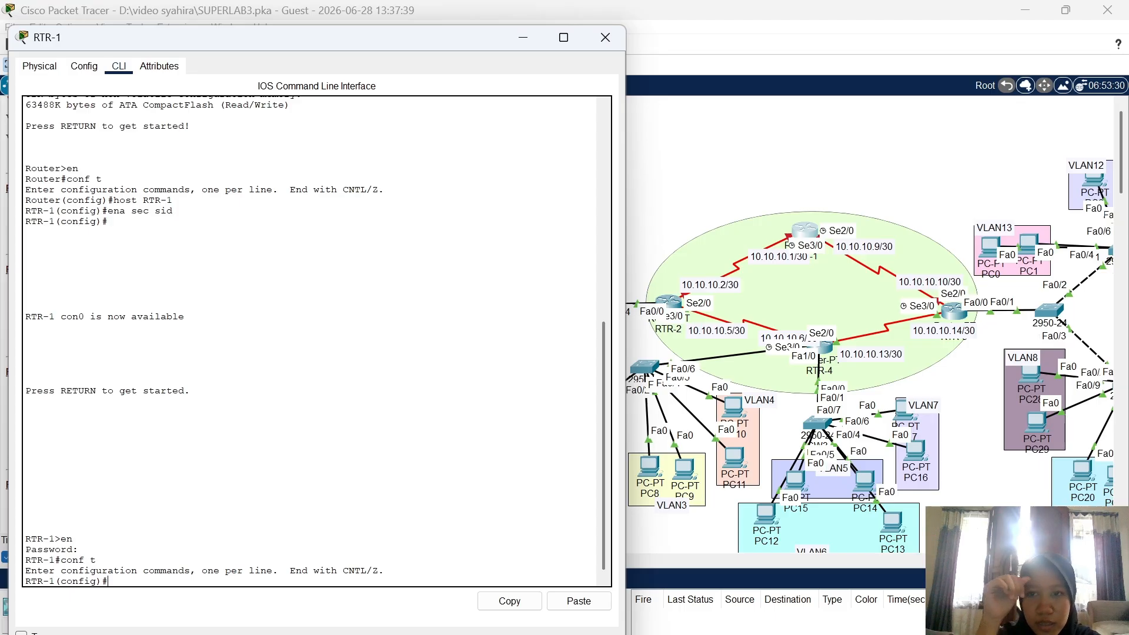
# Assign RTR-1's Serial2/0 address 10.10.10.9 255.255.255.252 and bring it up
pyautogui.write('i')
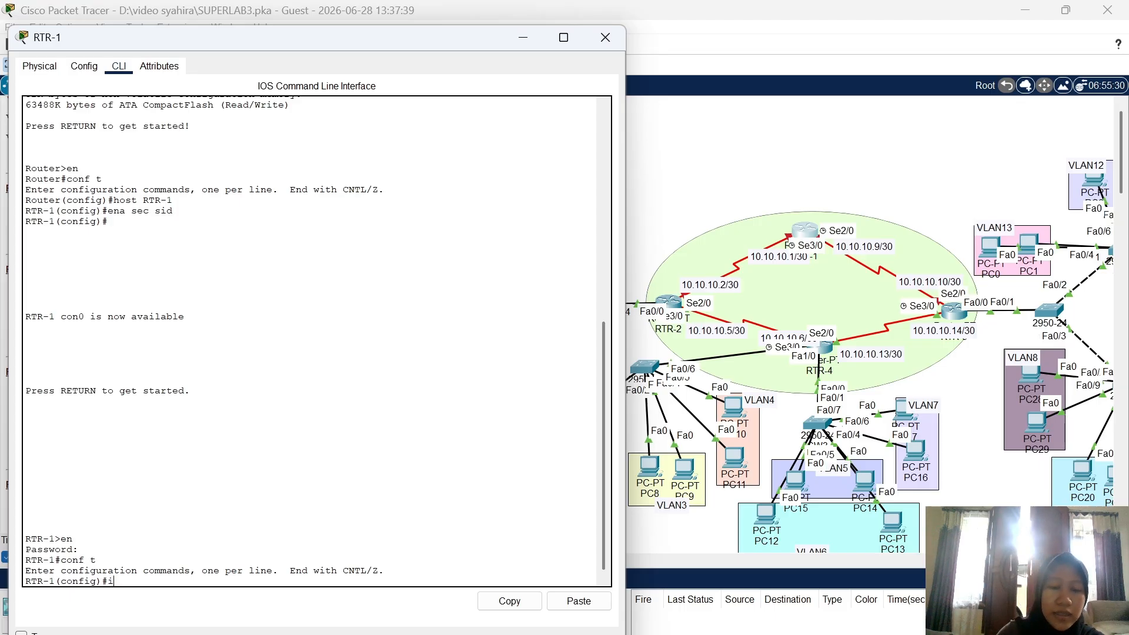
pyautogui.write('nt se2/')
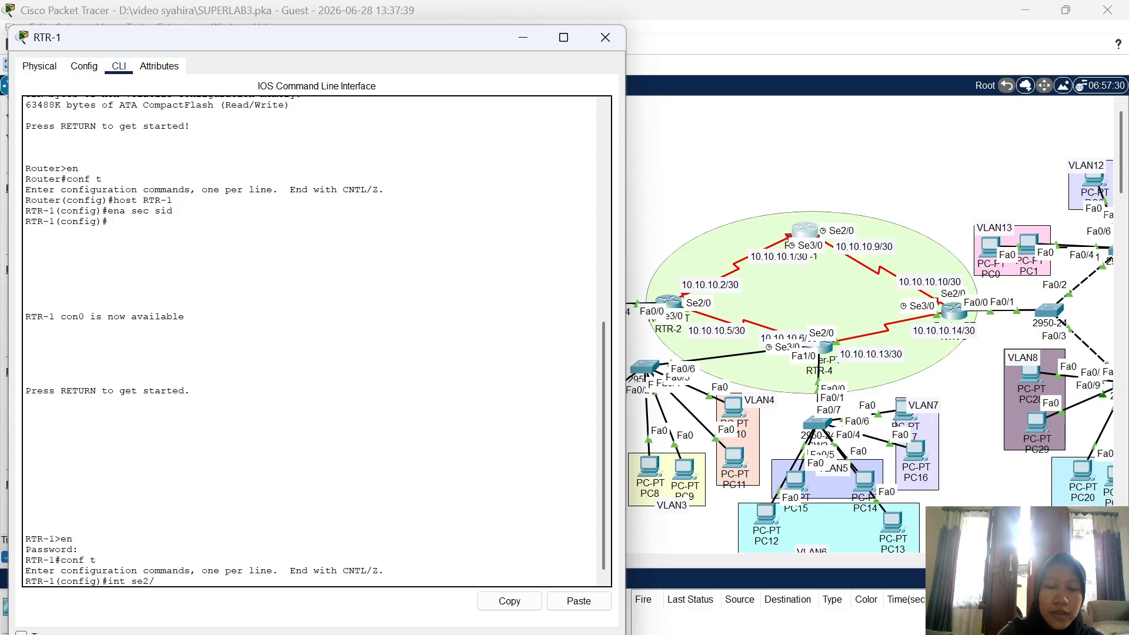
pyautogui.write('0')
pyautogui.press('Return')
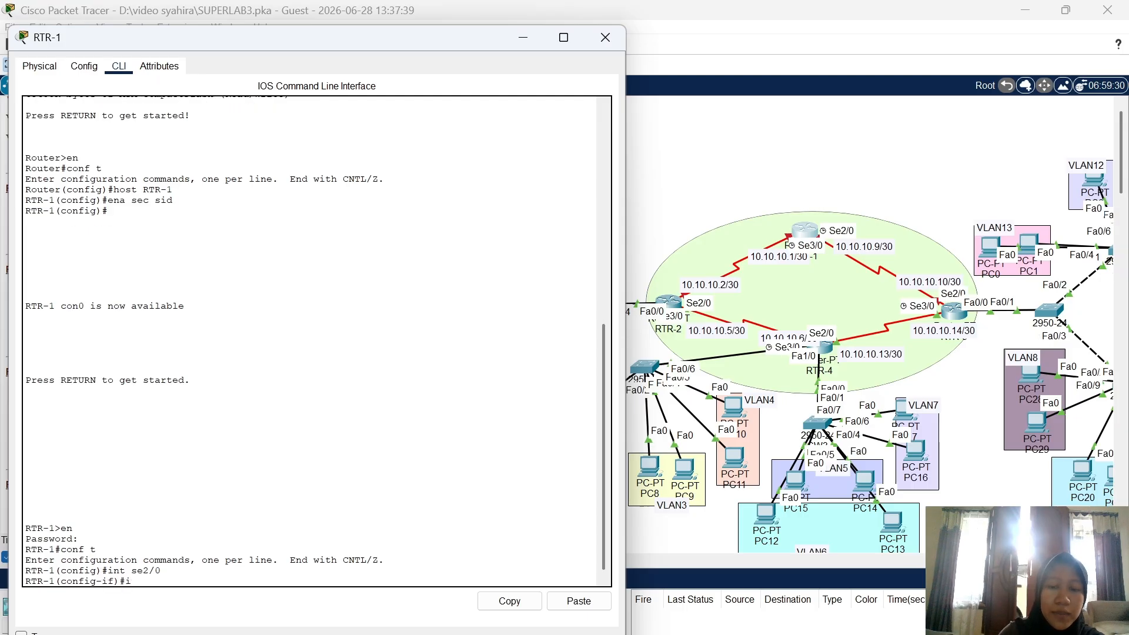
pyautogui.write('ip add')
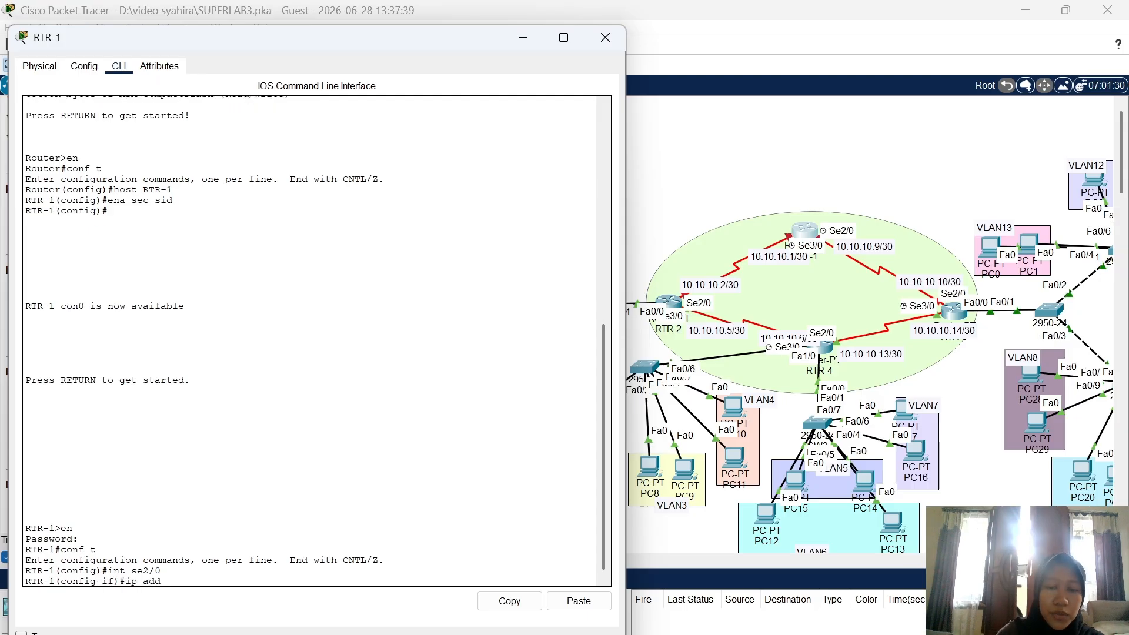
pyautogui.write(' 10.10.10.')
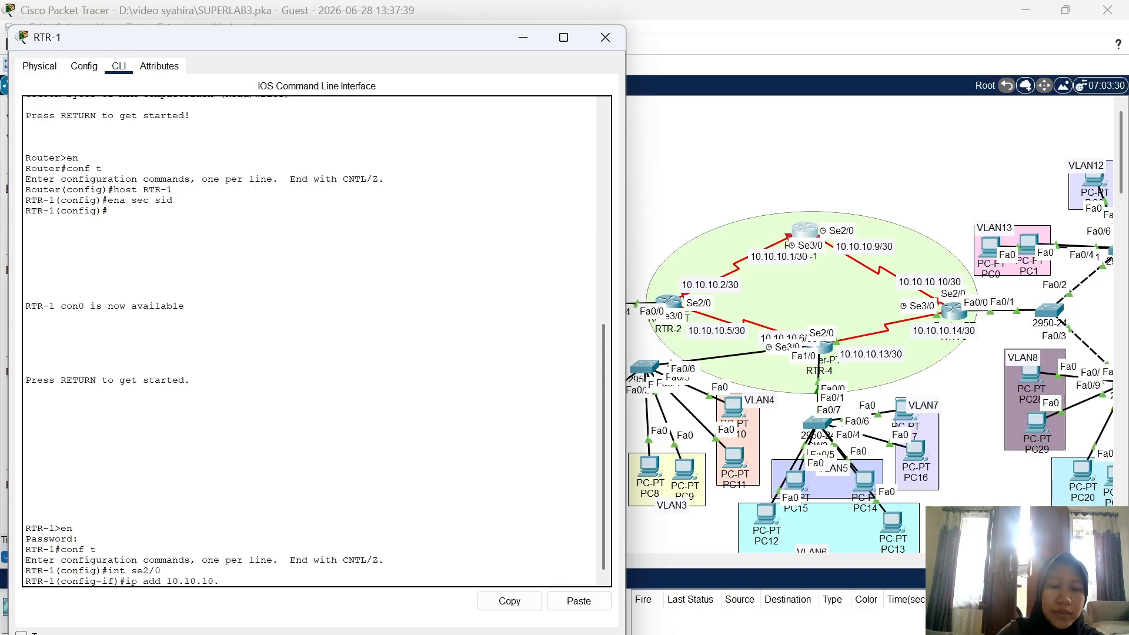
pyautogui.write('9 255.2')
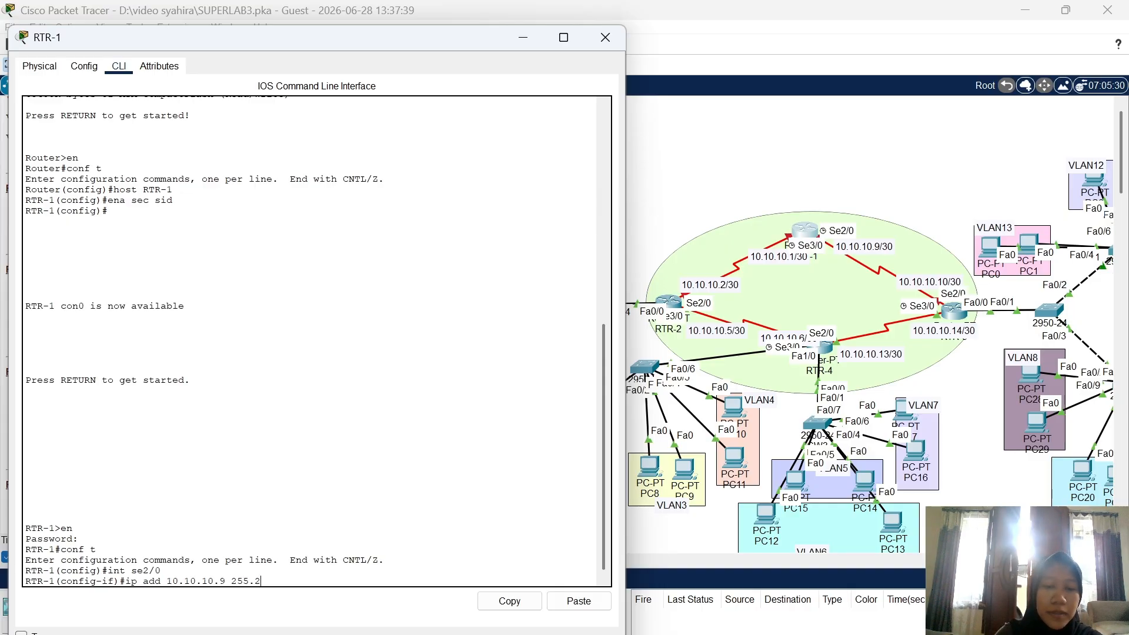
pyautogui.write('55.255.2')
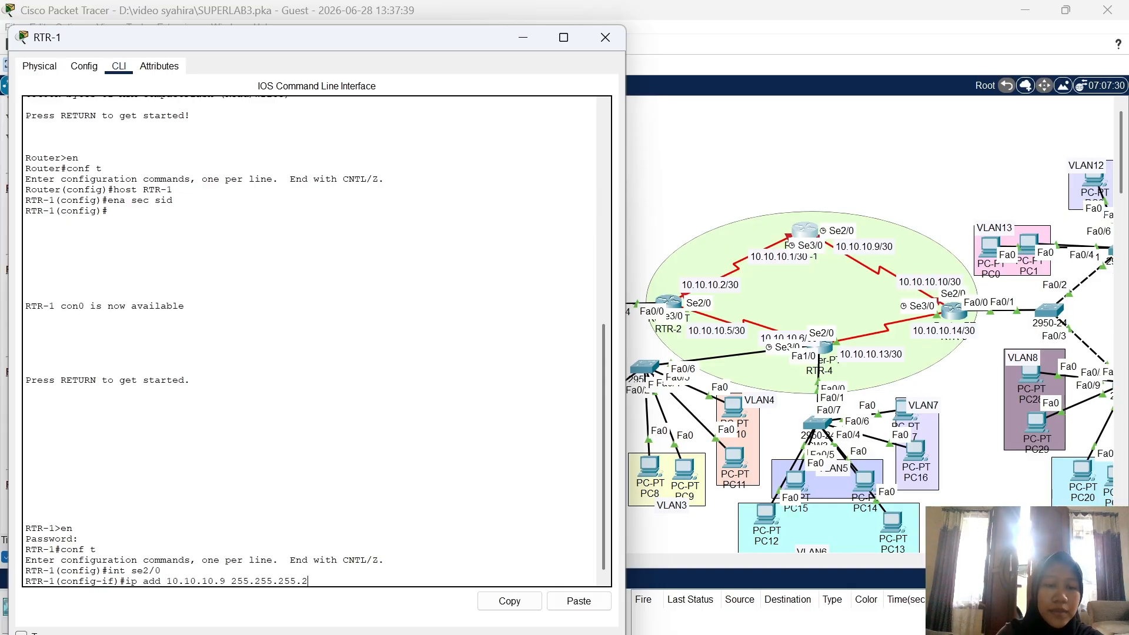
pyautogui.write('52')
pyautogui.press('Return')
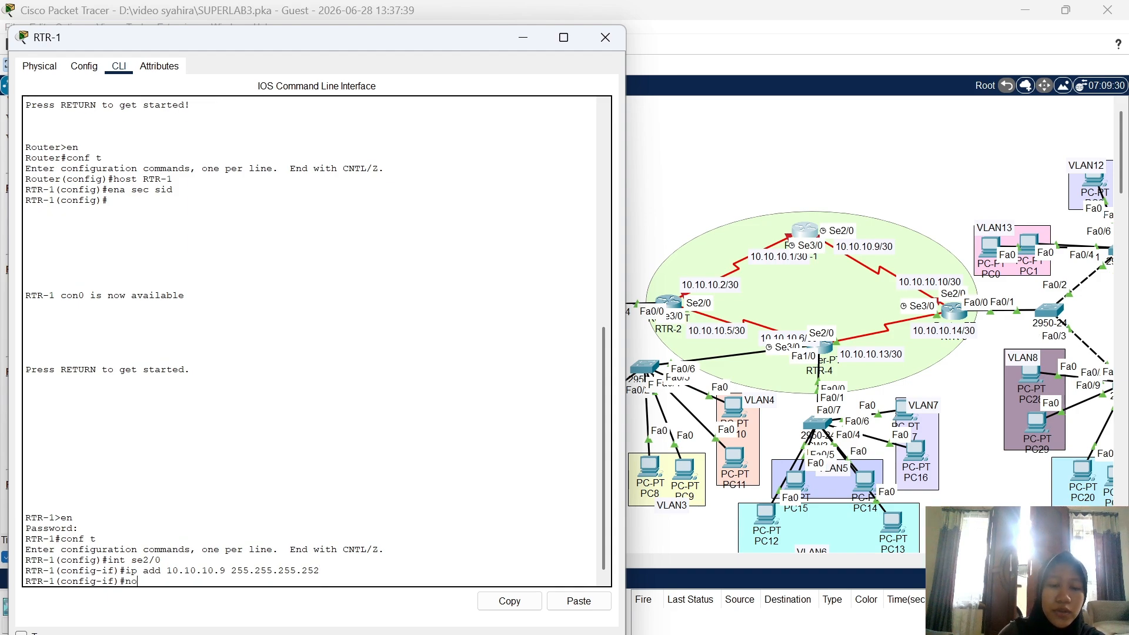
pyautogui.write('no shu')
pyautogui.press('Return')
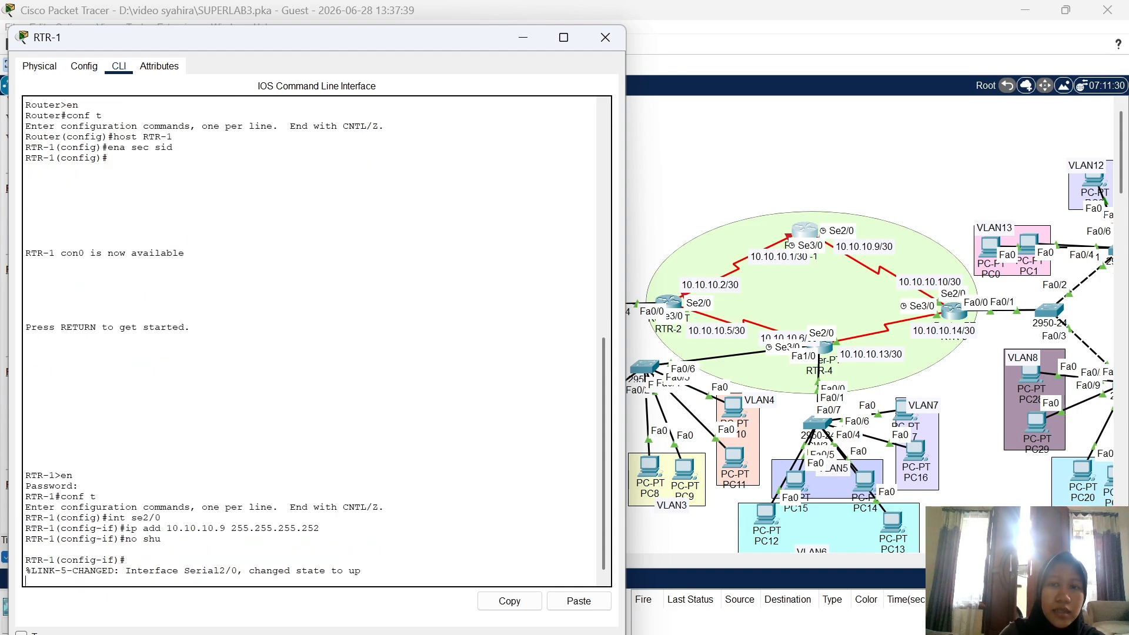
pyautogui.press('Return')
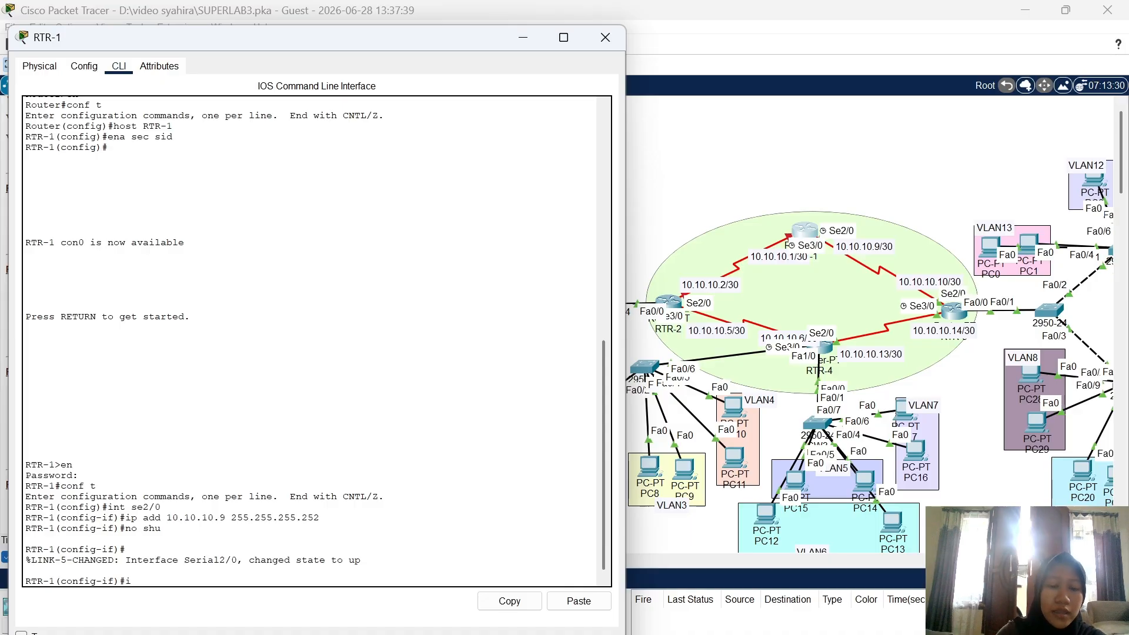
# Assign RTR-1's Serial3/0 address 10.10.10.1 255.255.255.252 and bring it up
pyautogui.write('int se3/0')
pyautogui.press('Return')
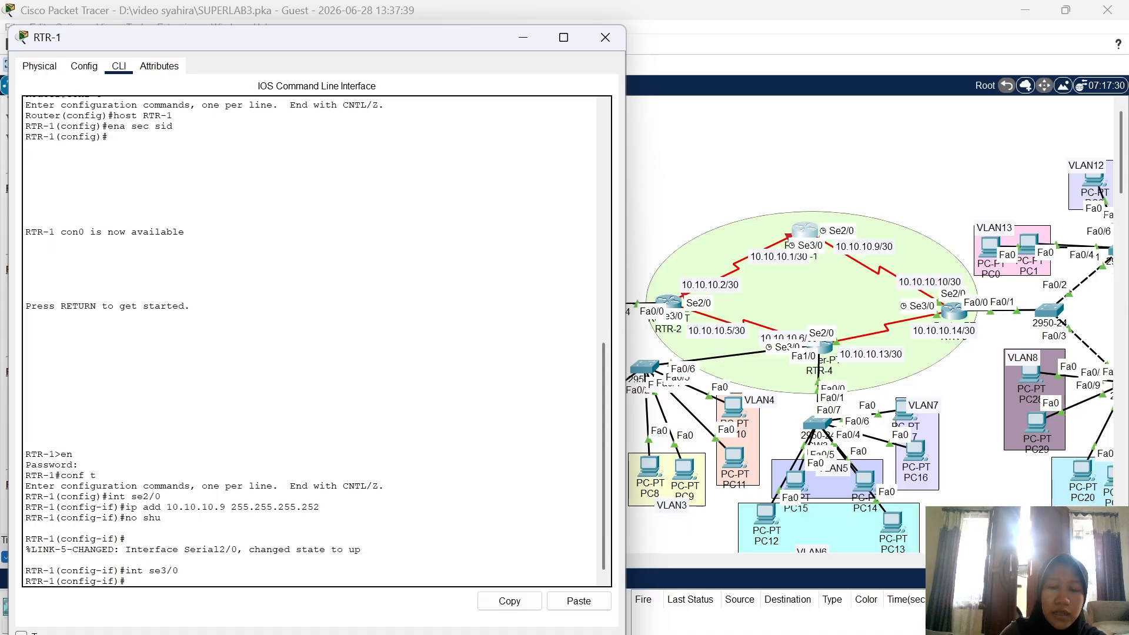
pyautogui.write('ip add ')
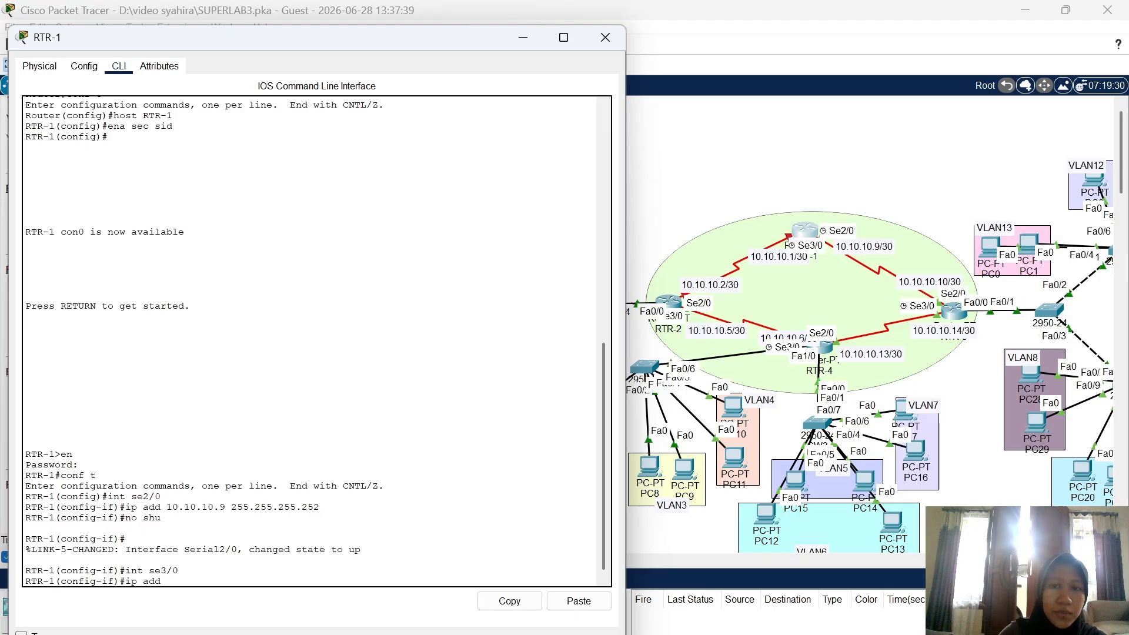
pyautogui.write('10.10')
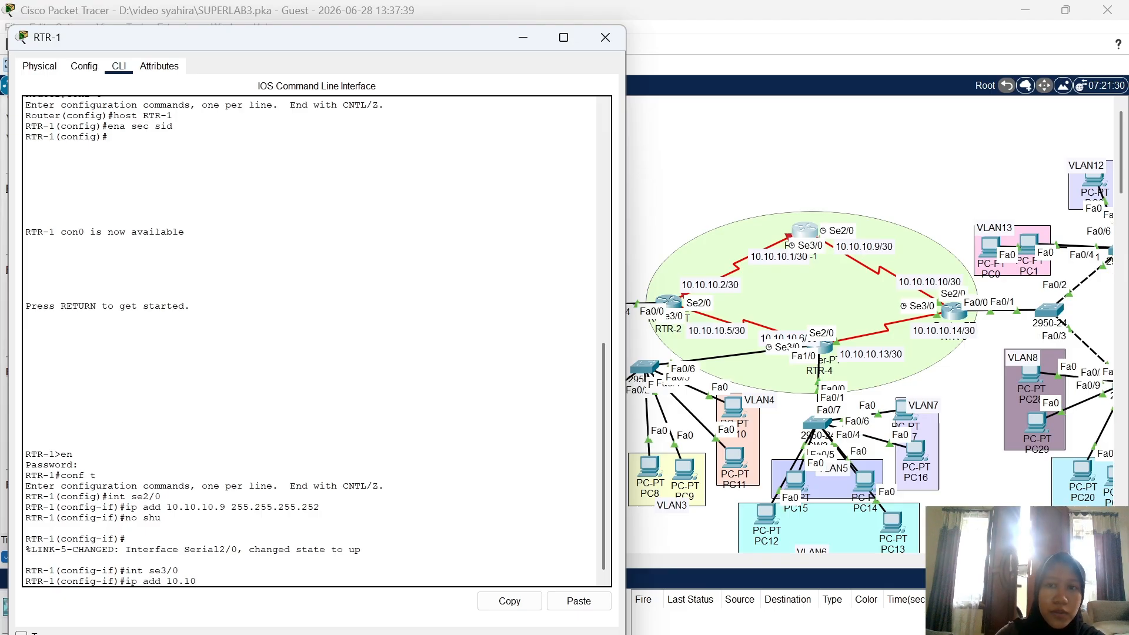
pyautogui.write('.1')
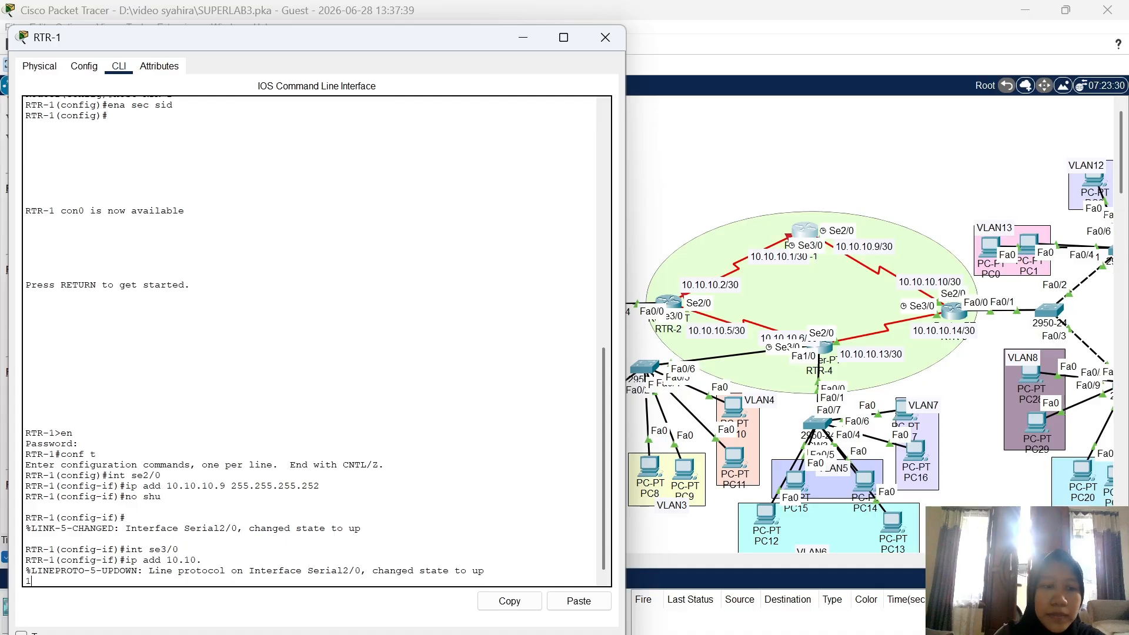
pyautogui.write('0.')
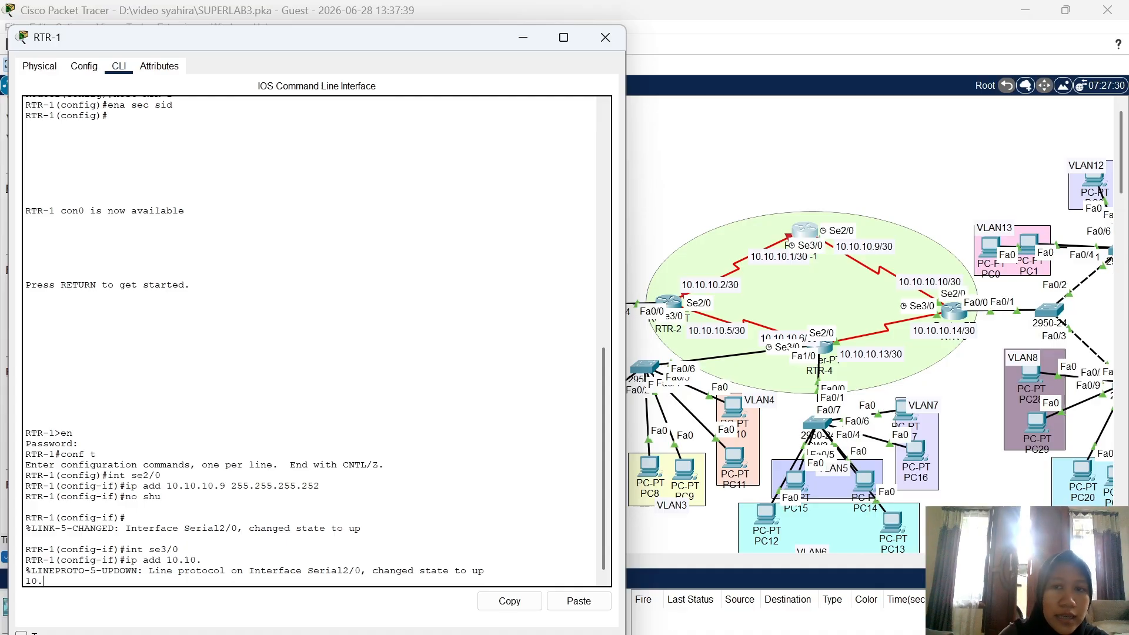
pyautogui.write('1 255')
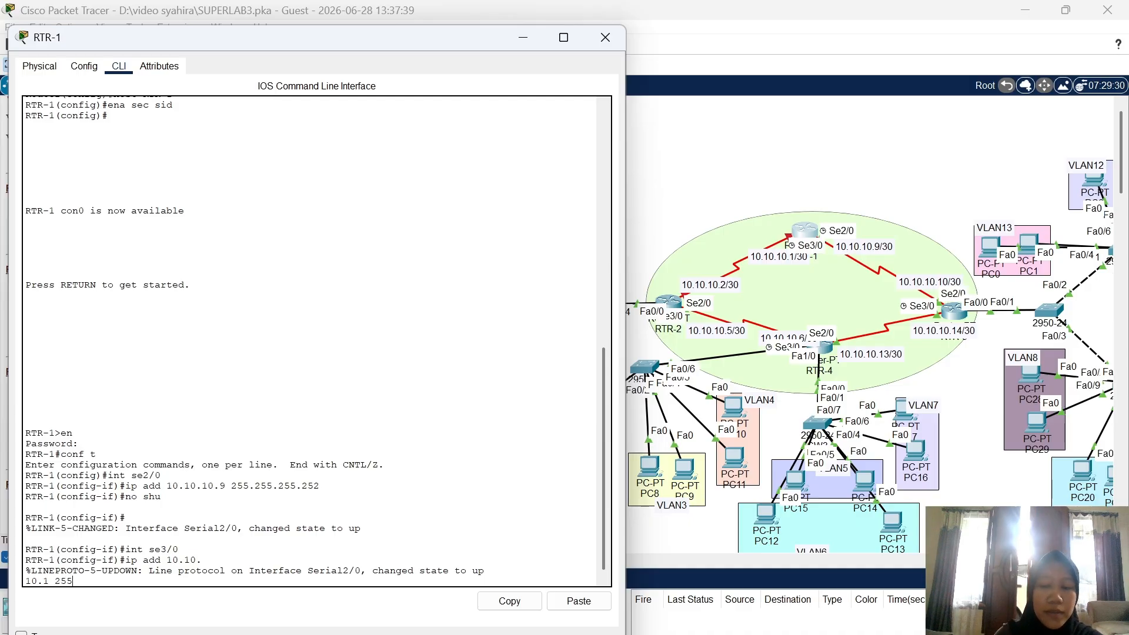
pyautogui.write('.255.255.')
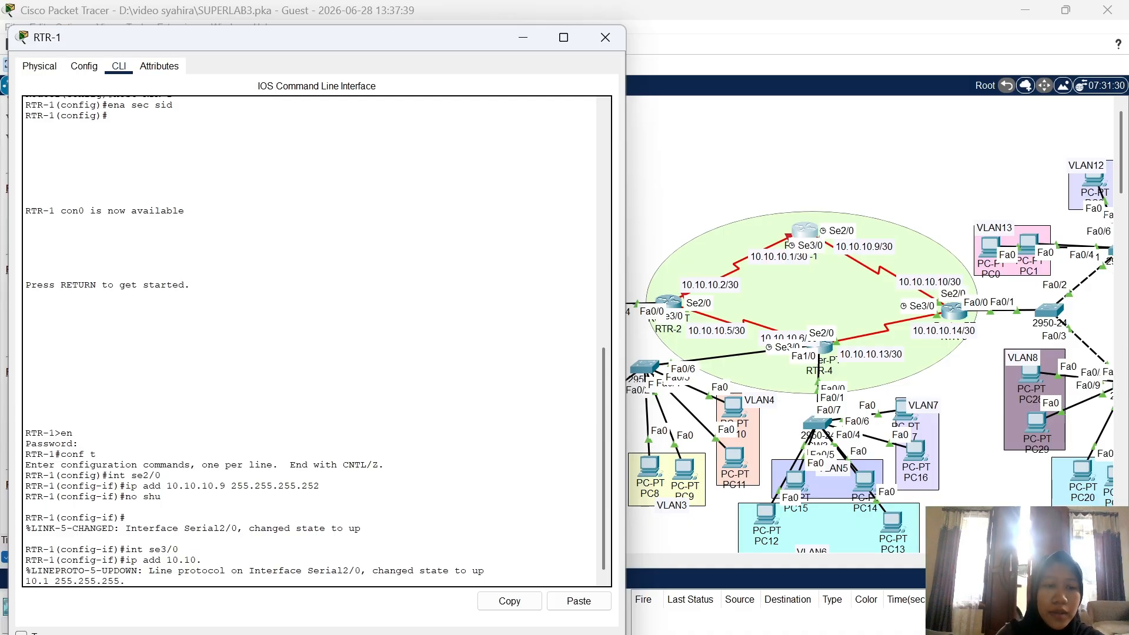
pyautogui.write('252')
pyautogui.press('Return')
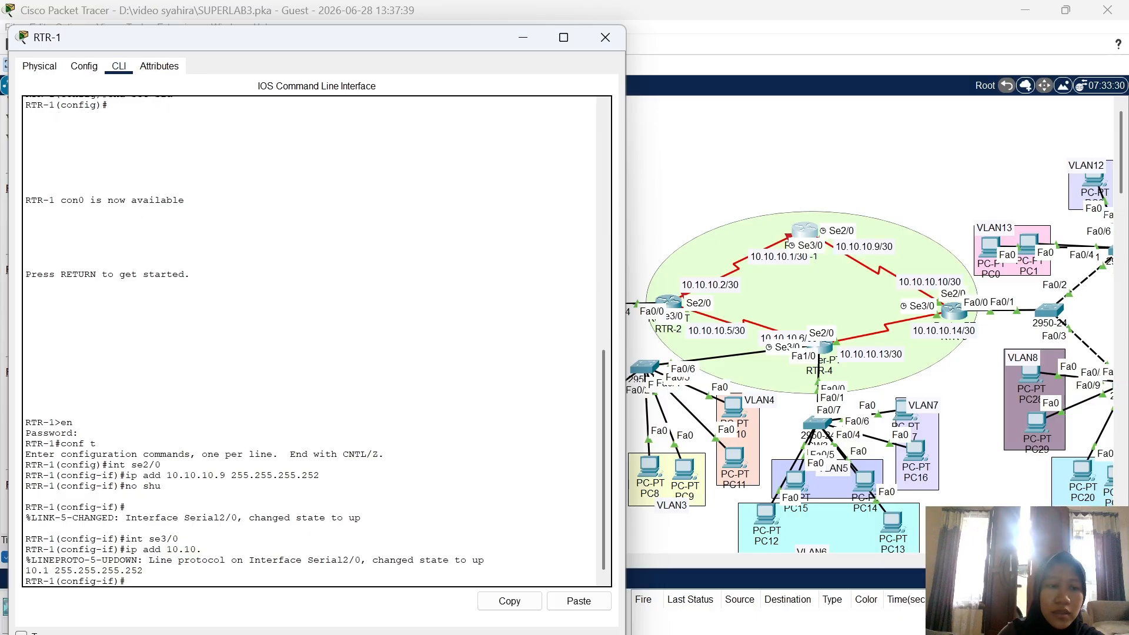
pyautogui.write('no s')
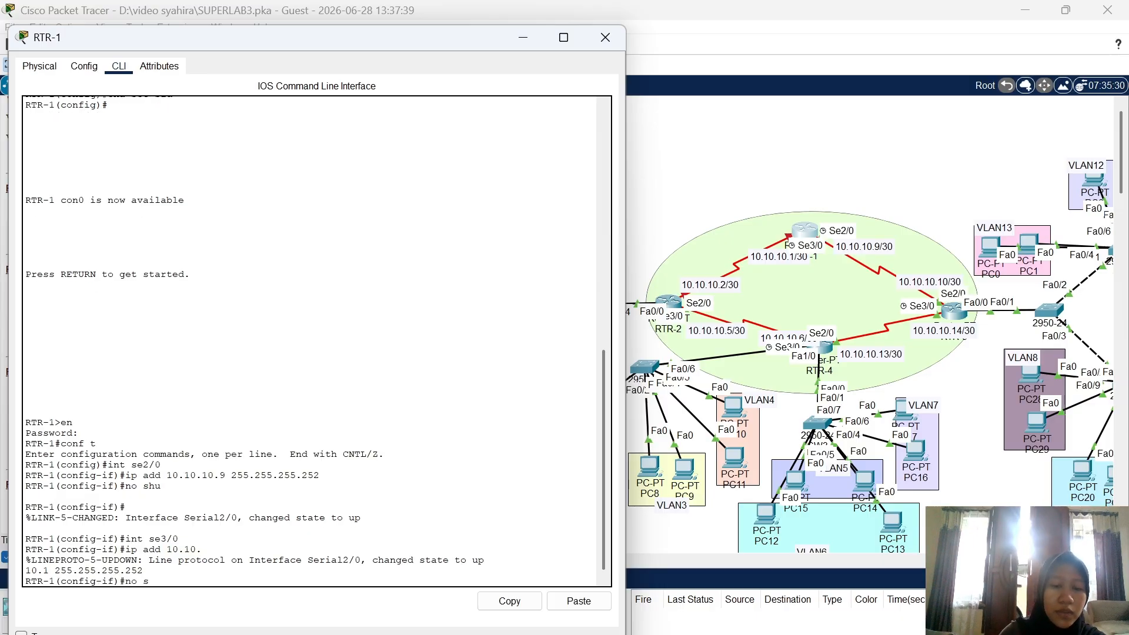
pyautogui.write('hu')
pyautogui.press('Return')
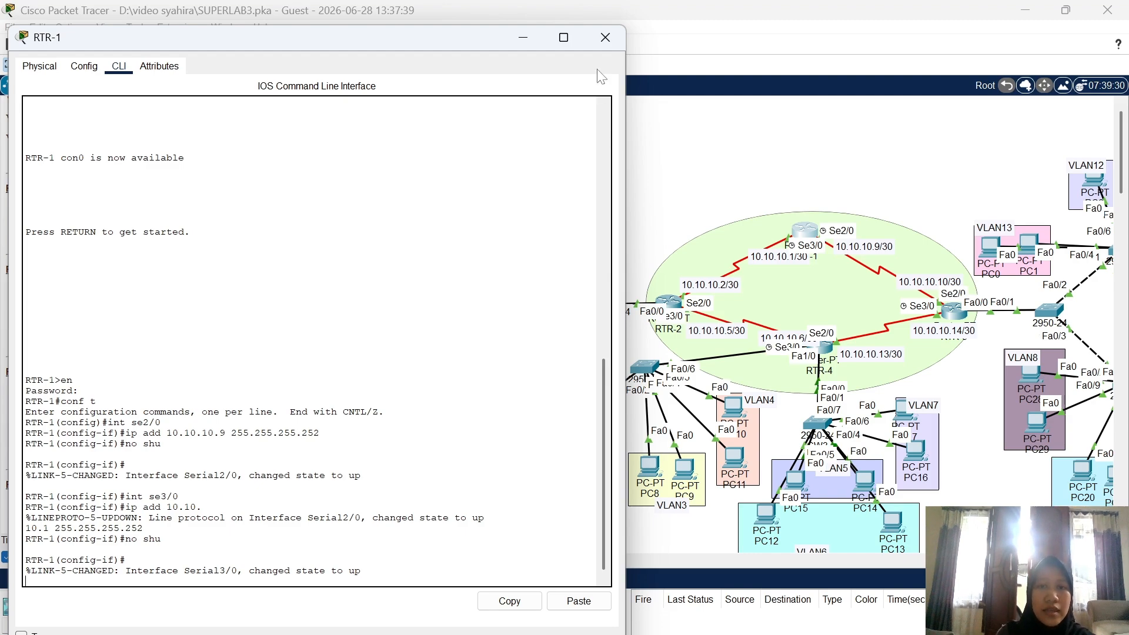
# Close RTR-1's console and scroll the lab instructions down toward Part 8
pyautogui.click(604, 37)
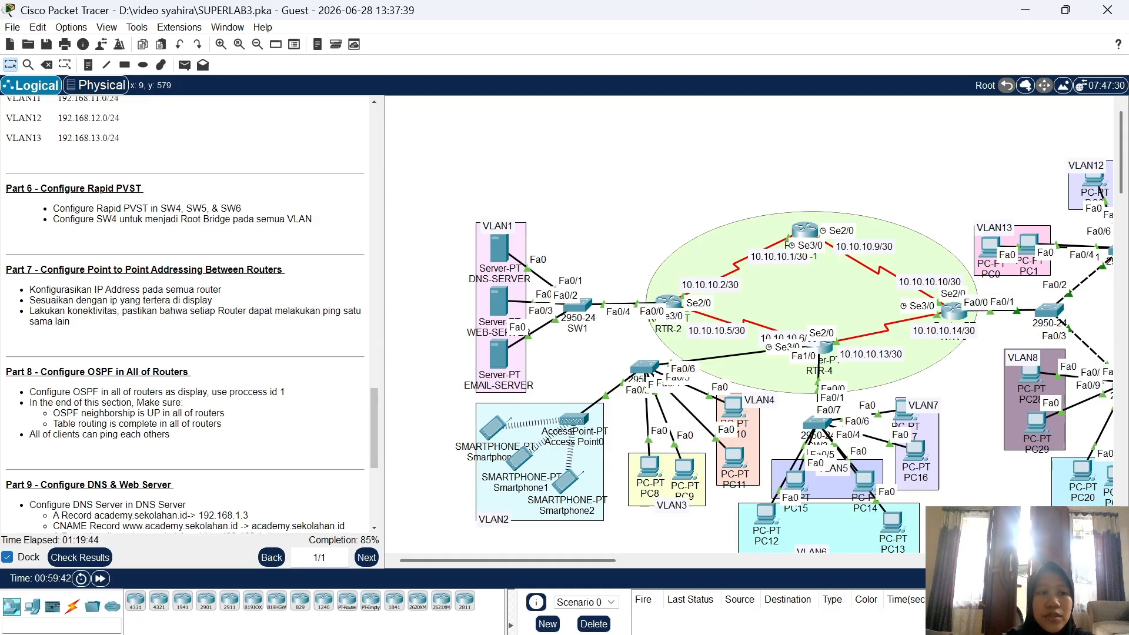
pyautogui.scroll(-2, 140, 379)
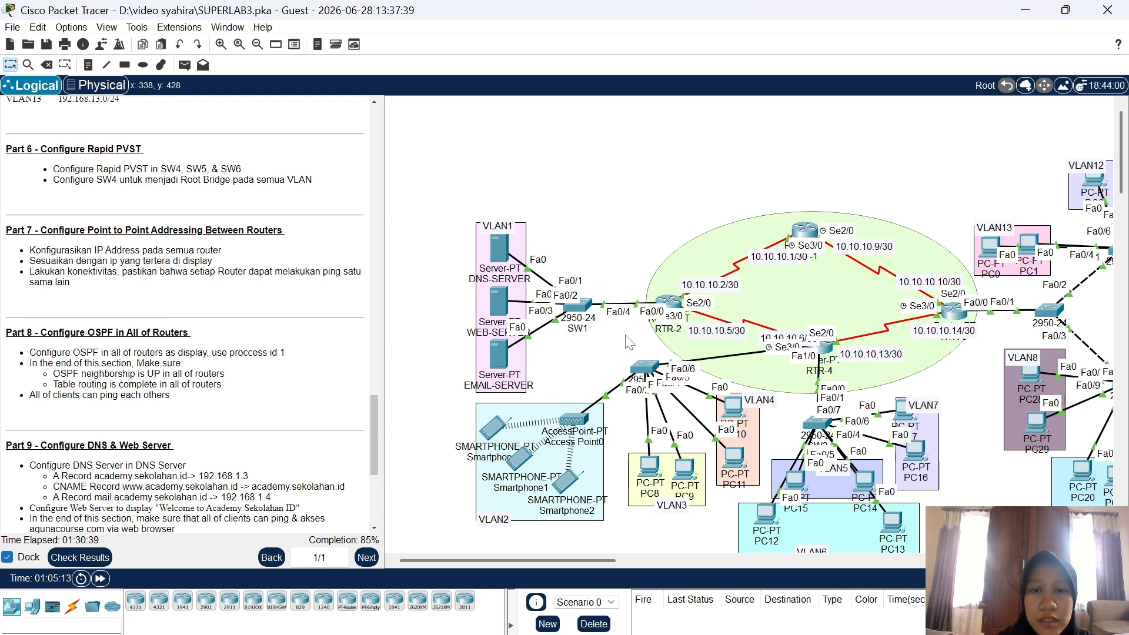
# Open RTR-2's CLI, enter privileged mode with its password, and go to global configuration
pyautogui.click(675, 306)
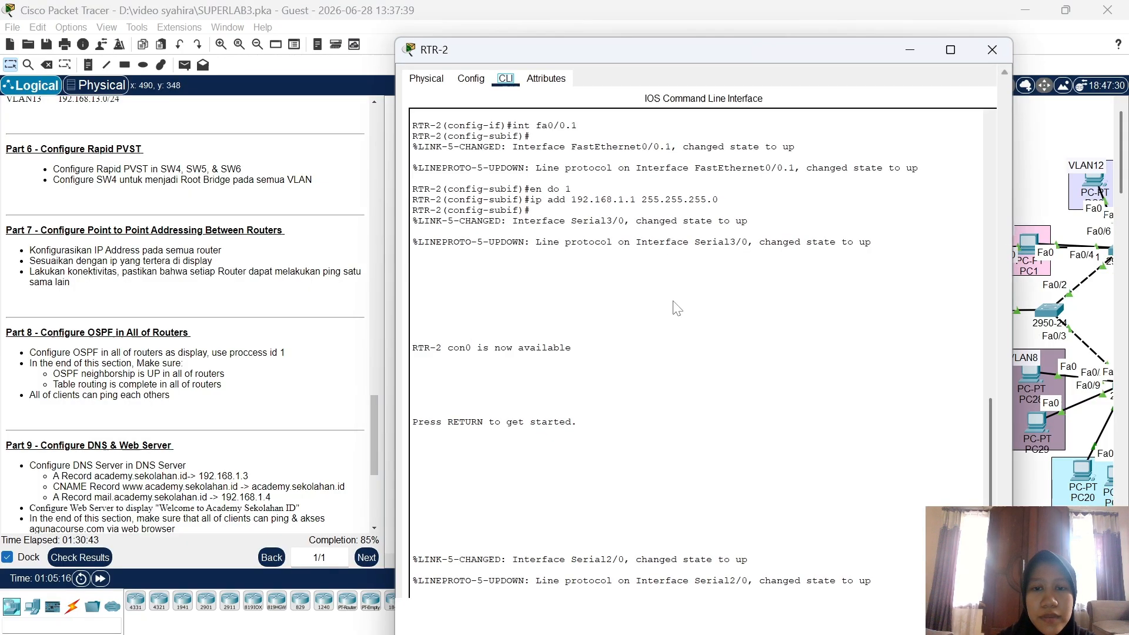
pyautogui.moveTo(733, 51); pyautogui.dragTo(333, 57)
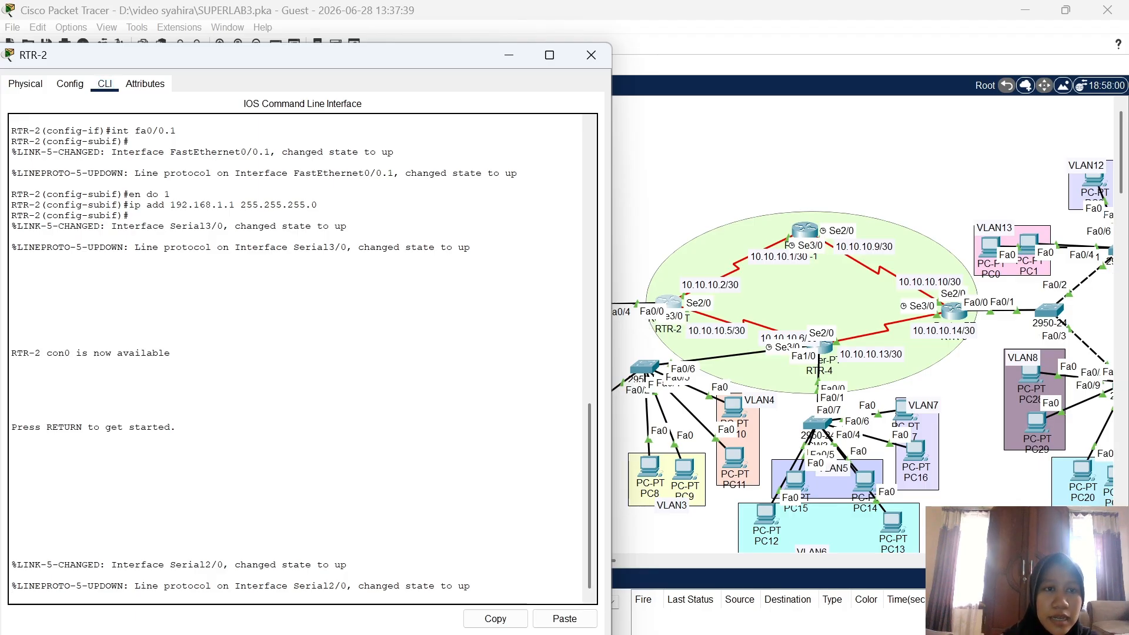
pyautogui.press('Return')
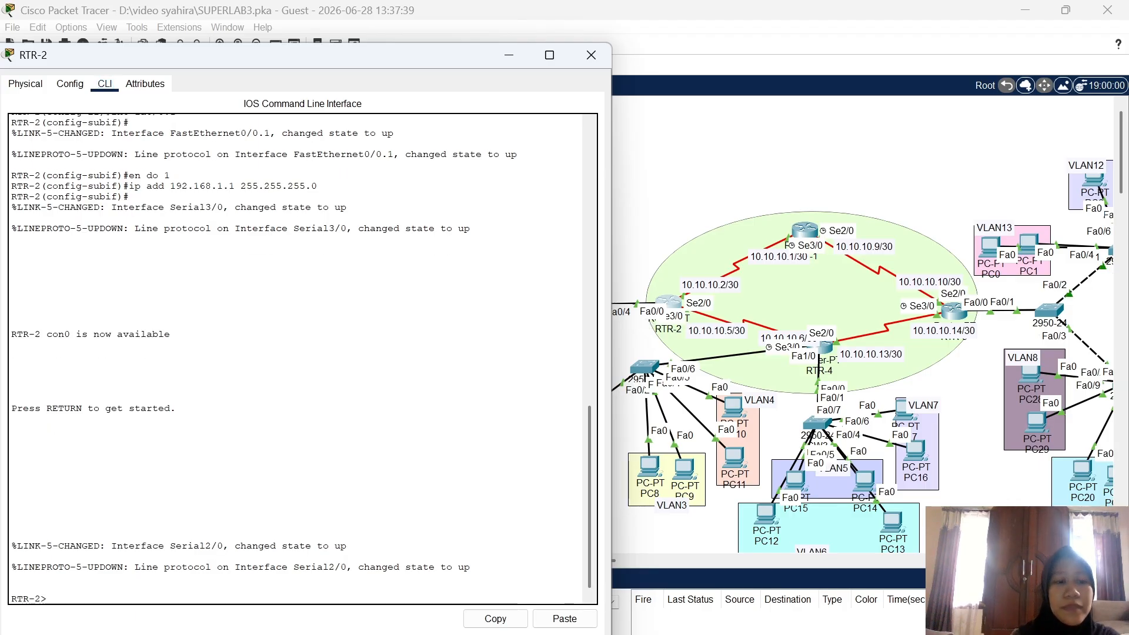
pyautogui.write('en')
pyautogui.press('Return')
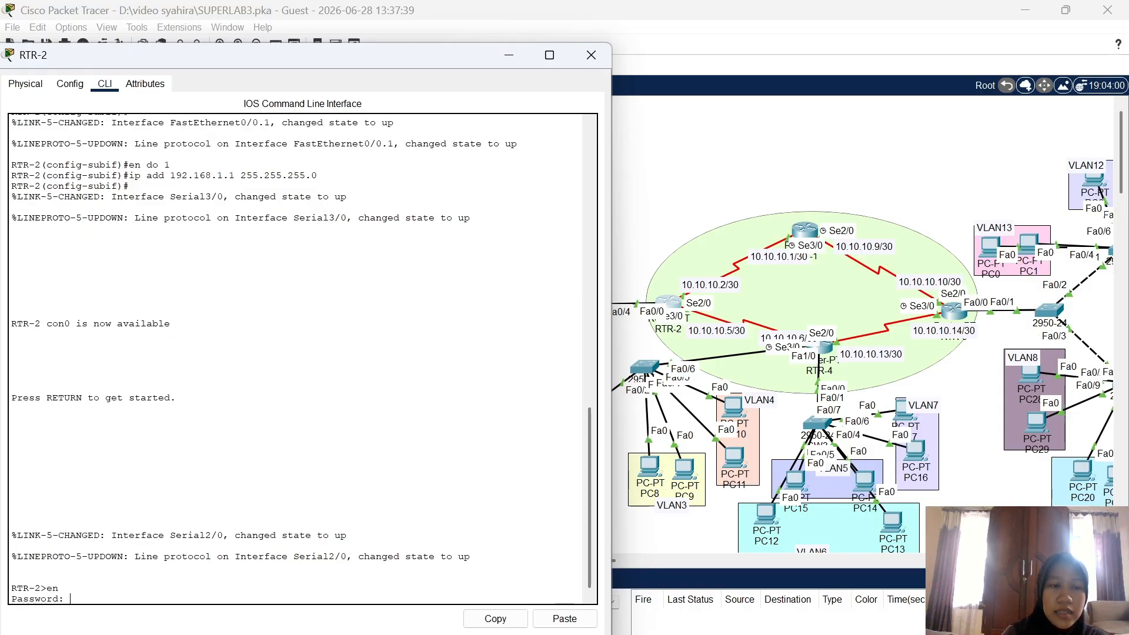
pyautogui.press('Return')
pyautogui.write('conf t')
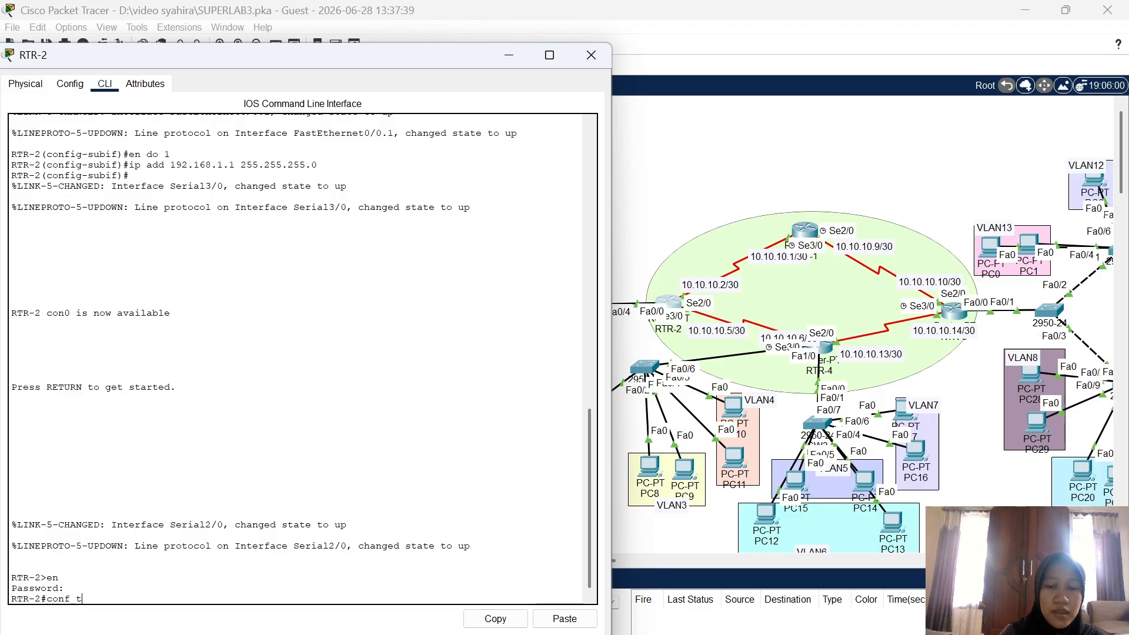
pyautogui.press('Return')
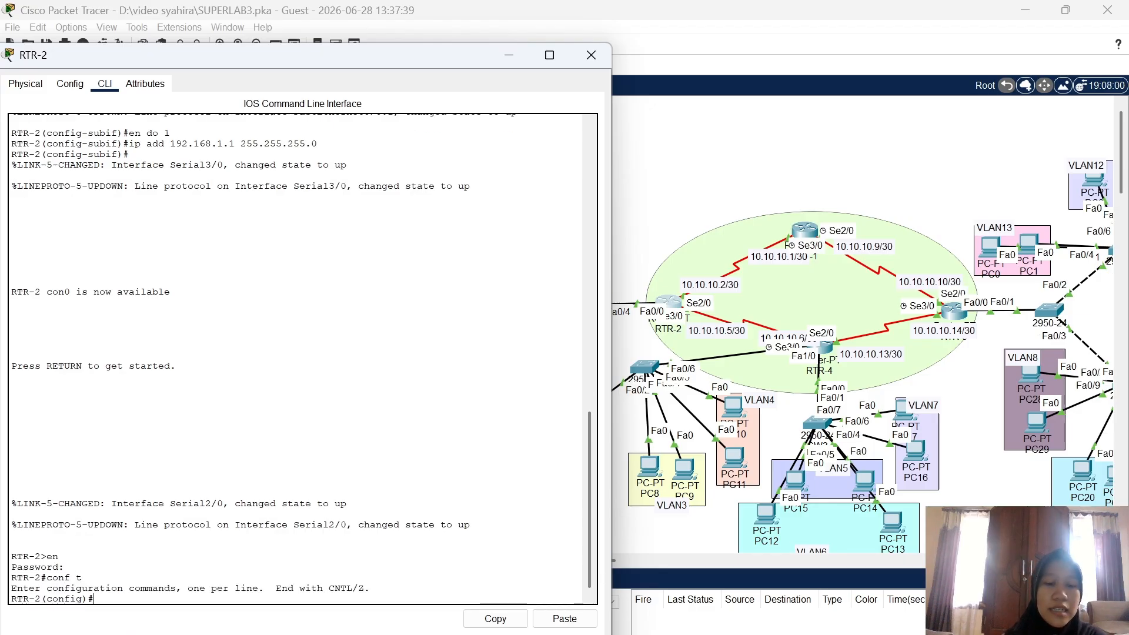
# Under router ospf 1, add networks 10.10.10.4/0.0.0.3, 10.10.10.0/0.0.0.3 and 192.168.1.0/0.0.0.255 in area 0
pyautogui.write('router')
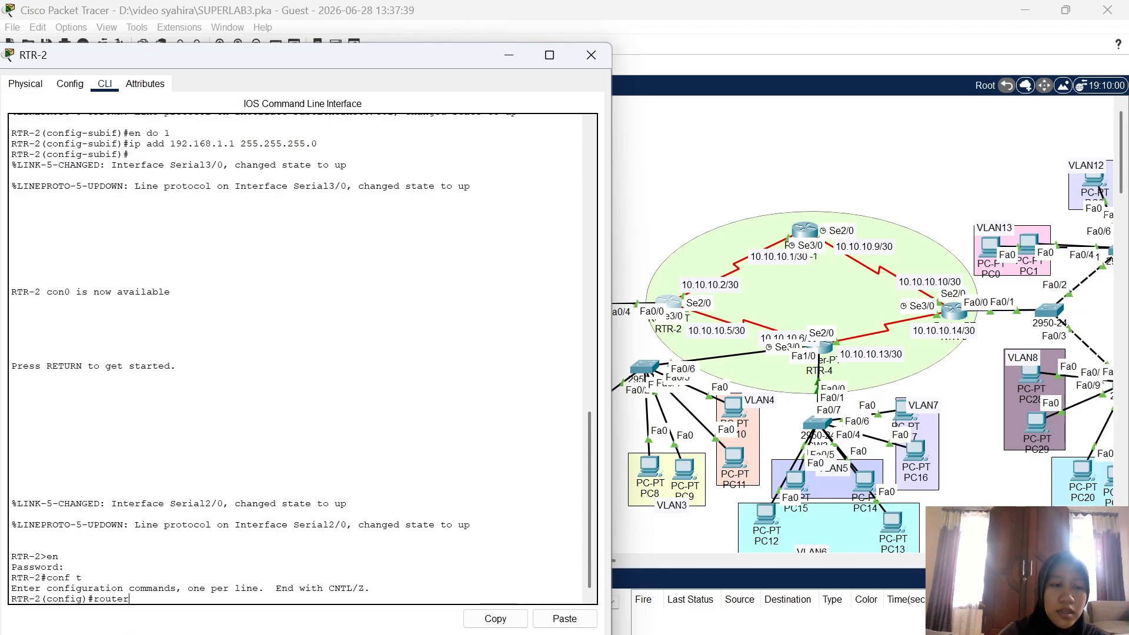
pyautogui.write(' ospf 1')
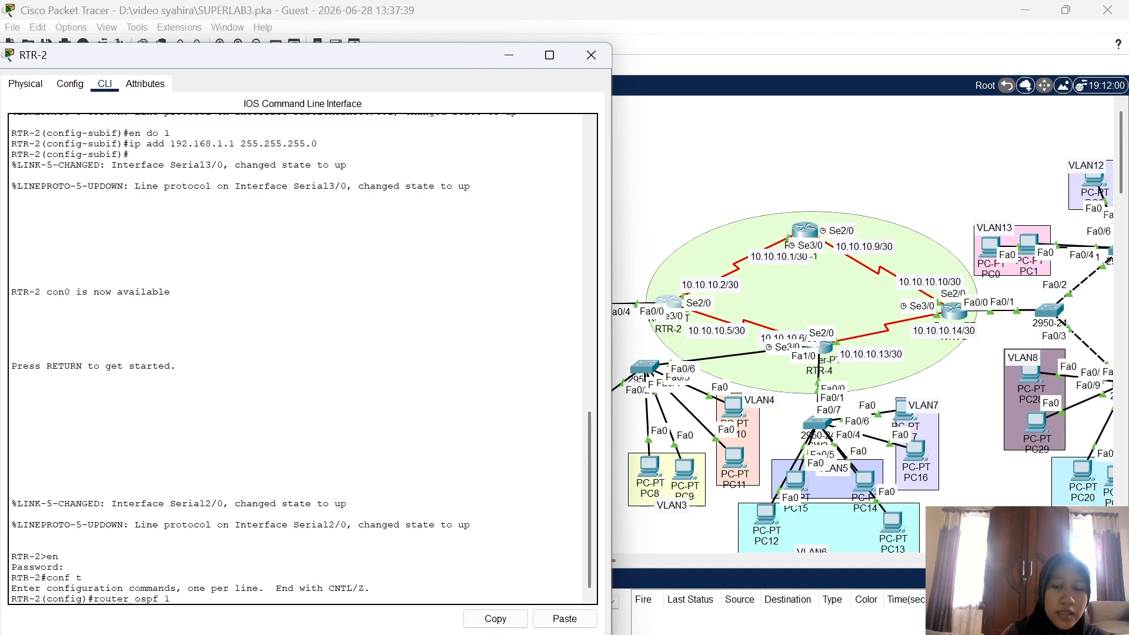
pyautogui.press('Return')
pyautogui.write('net')
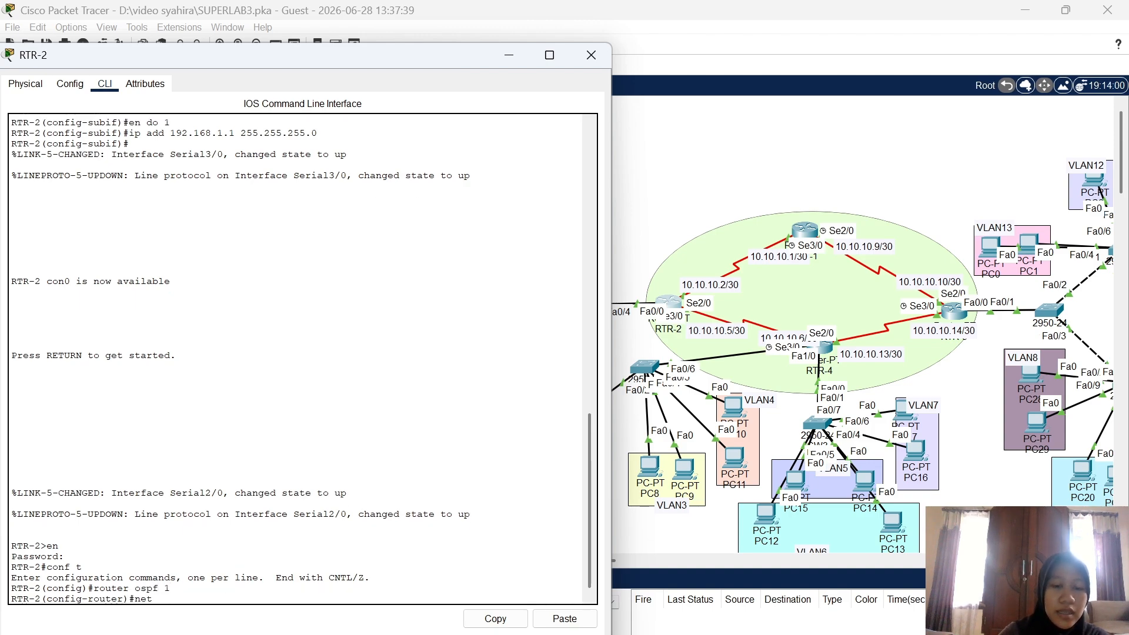
pyautogui.write(' 10.10.10.4 0.0.0.')
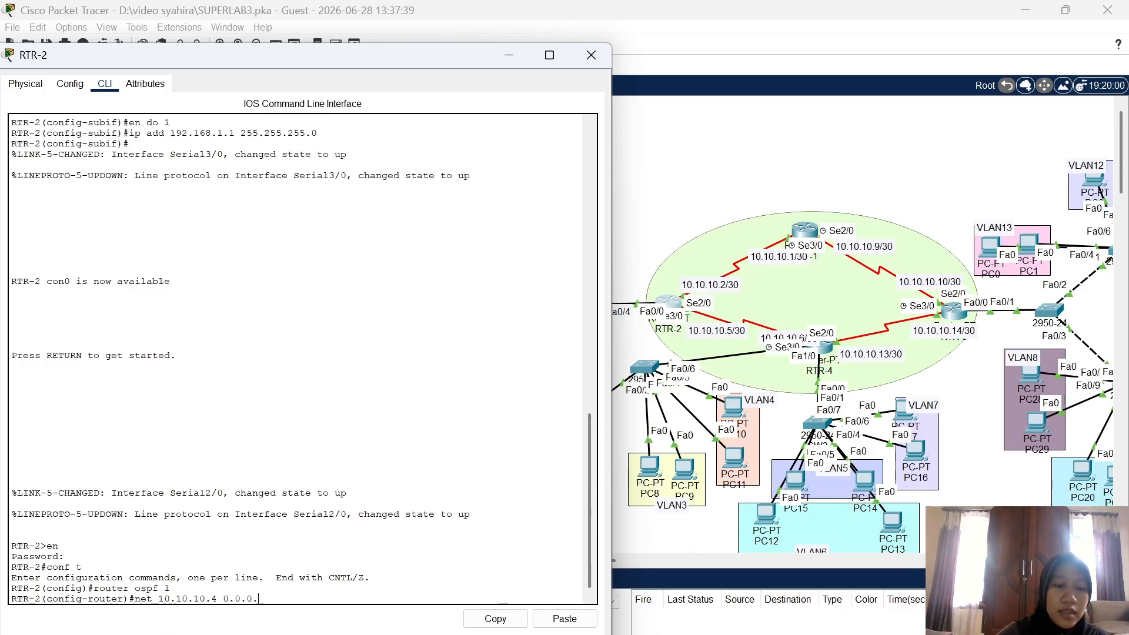
pyautogui.write('3 area')
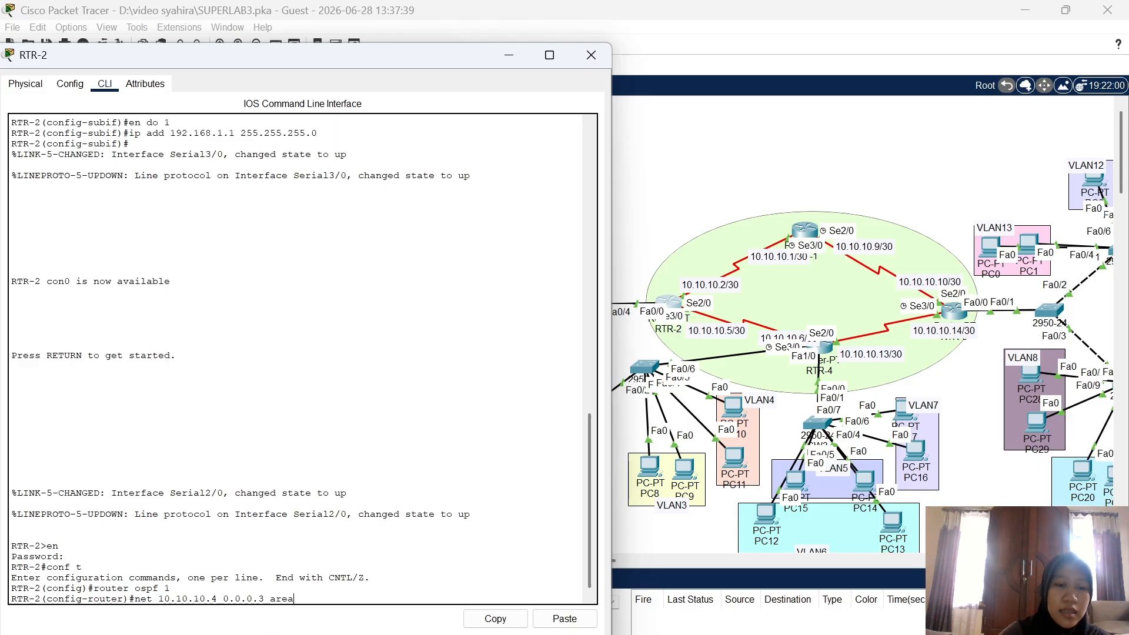
pyautogui.write(' 0')
pyautogui.press('Return')
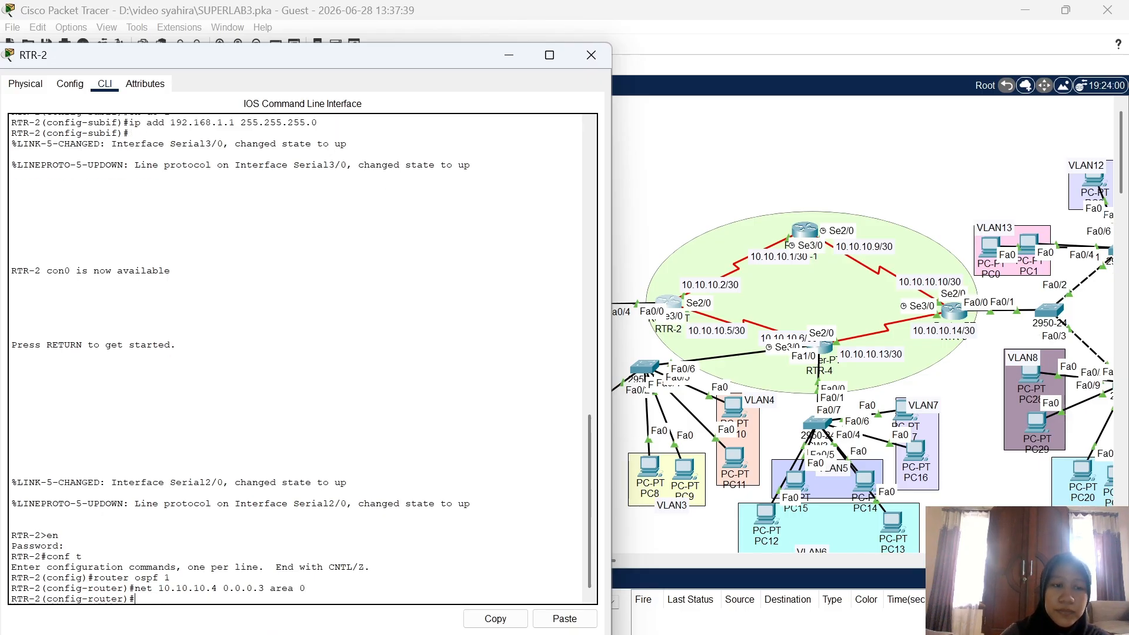
pyautogui.write('net 1')
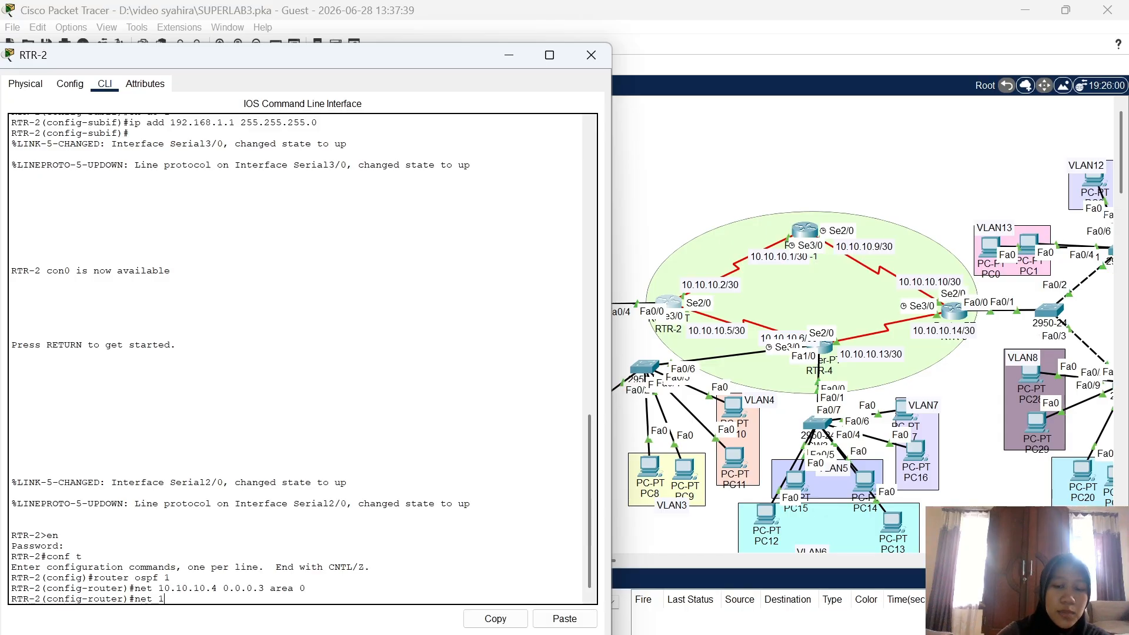
pyautogui.write('0.10.')
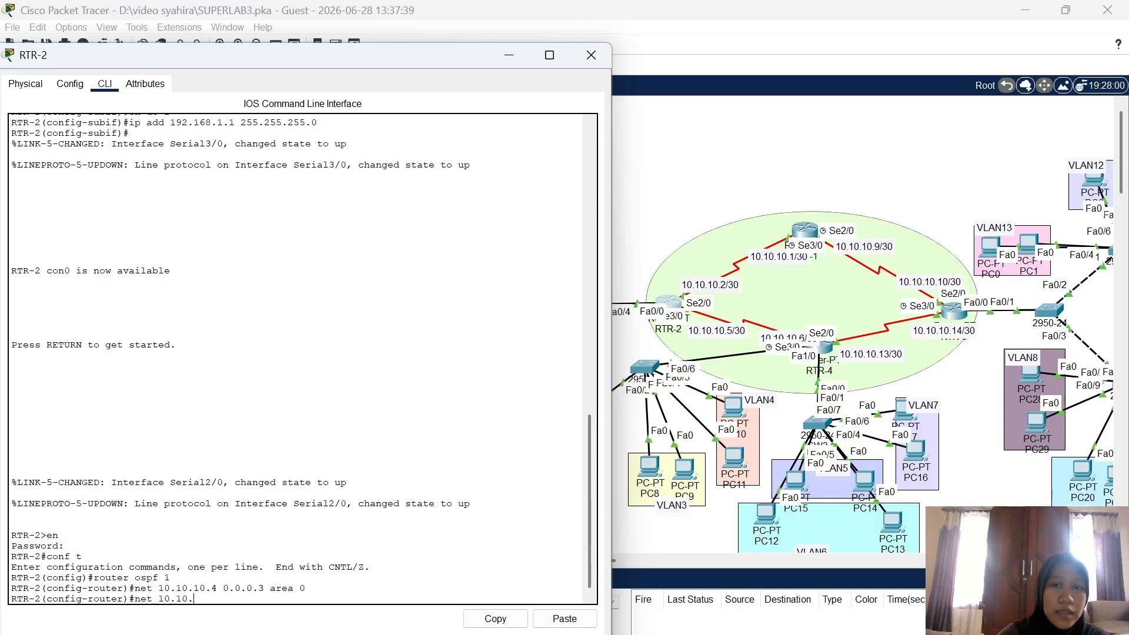
pyautogui.write('10')
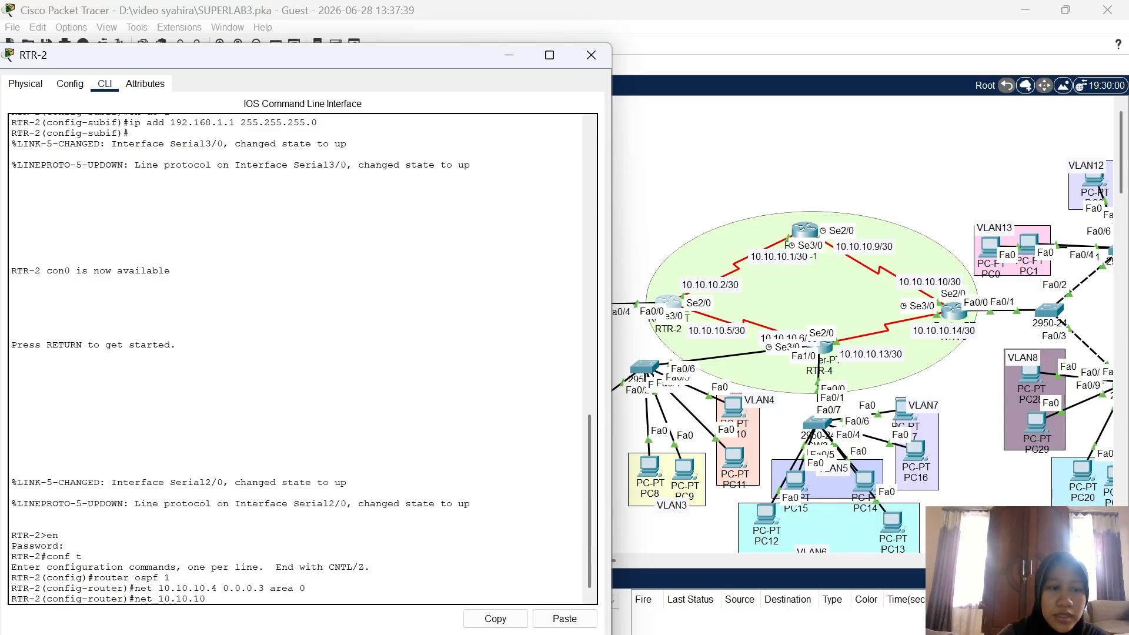
pyautogui.write('.0 0.0')
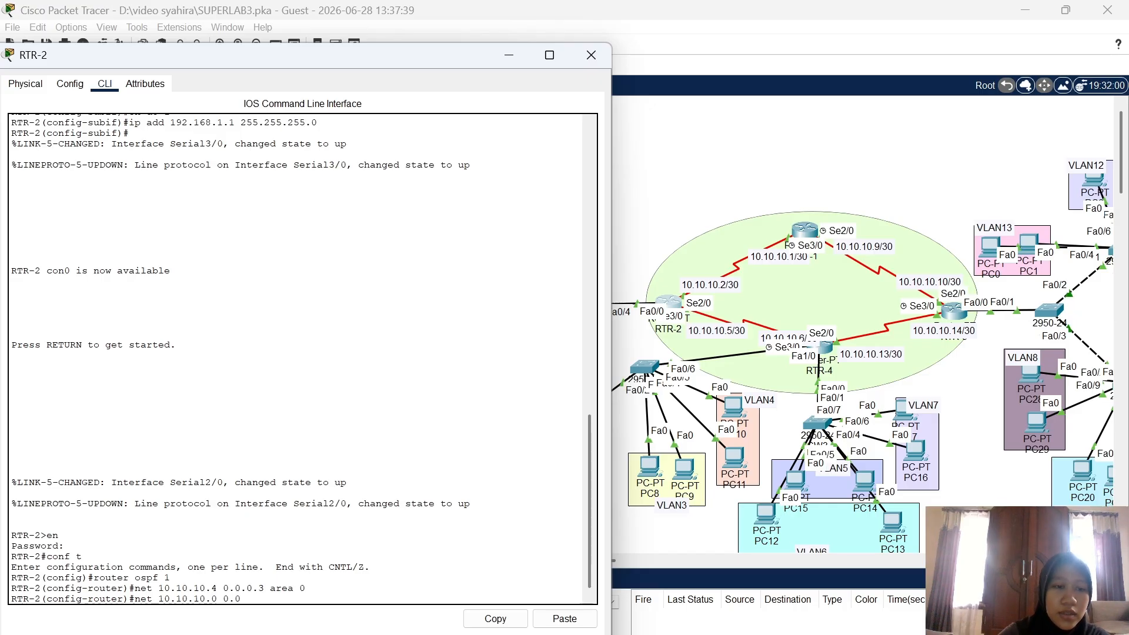
pyautogui.write('.0.3 area 0')
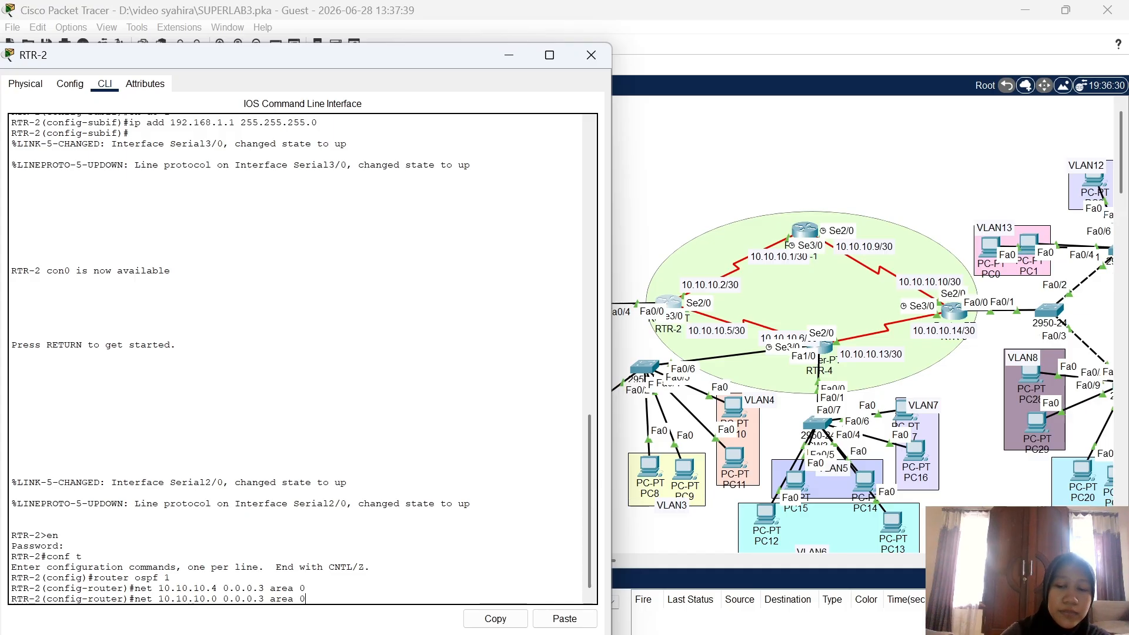
pyautogui.press('Return')
pyautogui.write('nfig-router)#n')
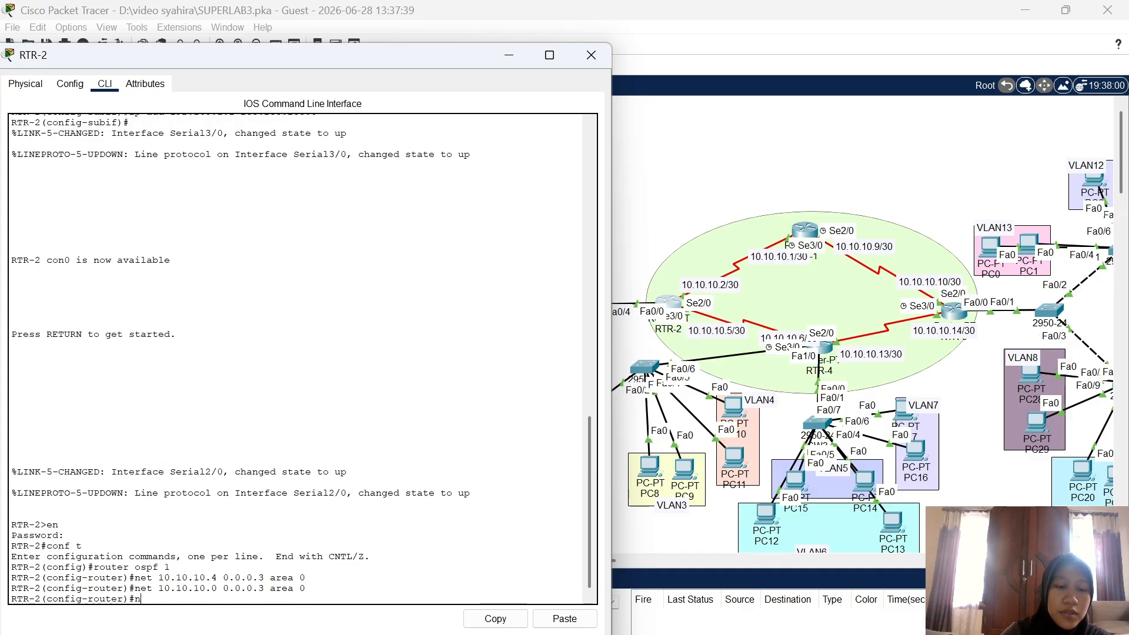
pyautogui.write('et 192.1681')
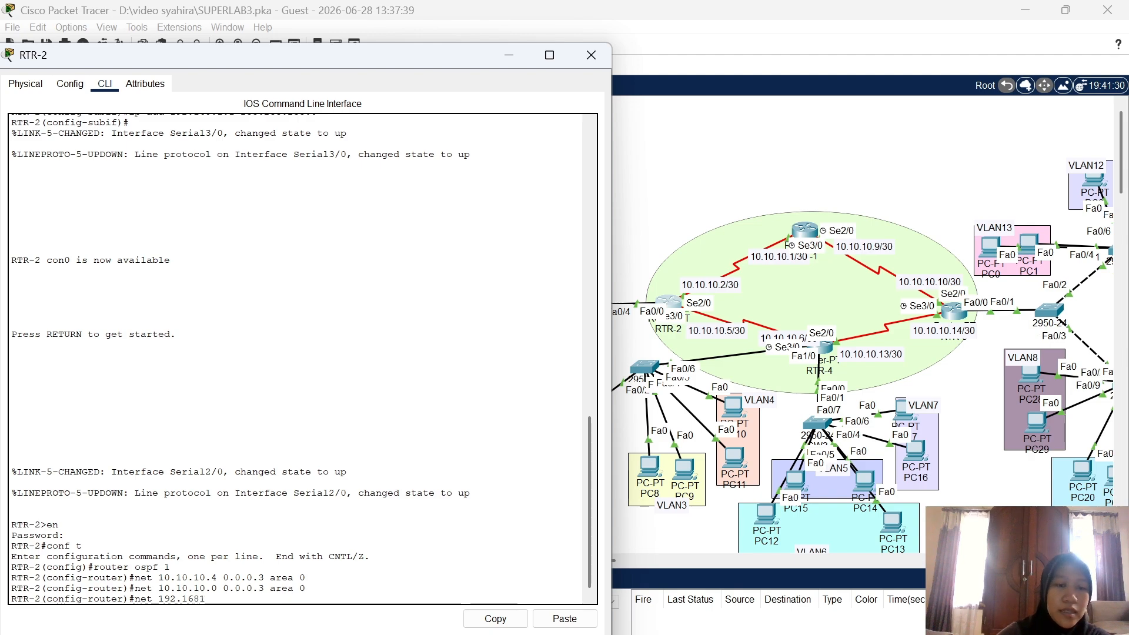
pyautogui.press('BackSpace')
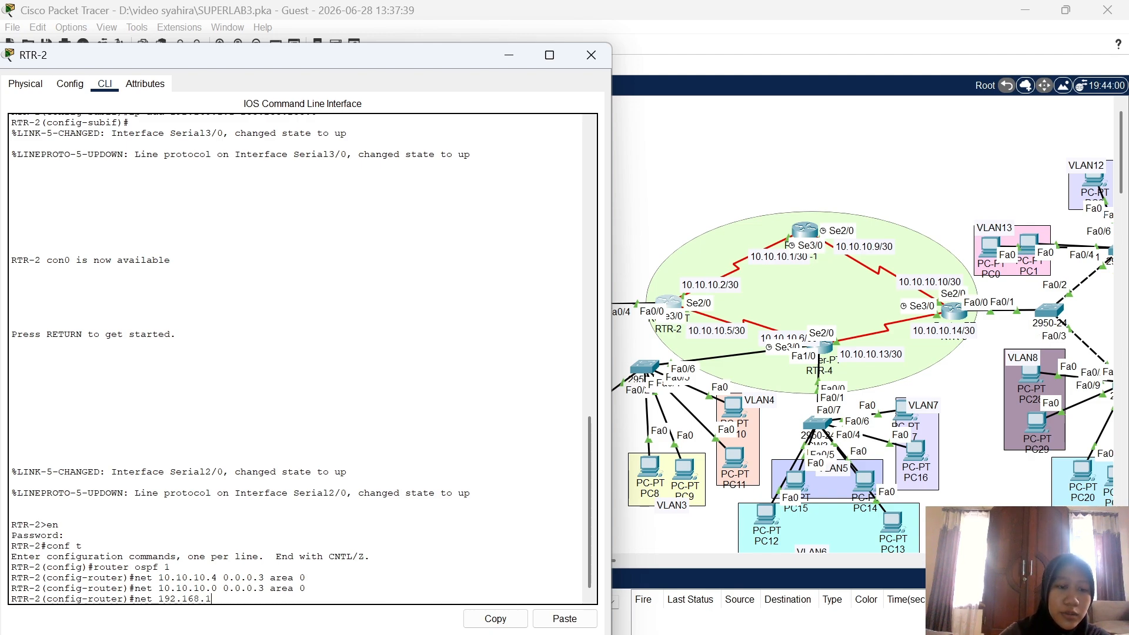
pyautogui.write('.1.0 0.0.0.255 area 0')
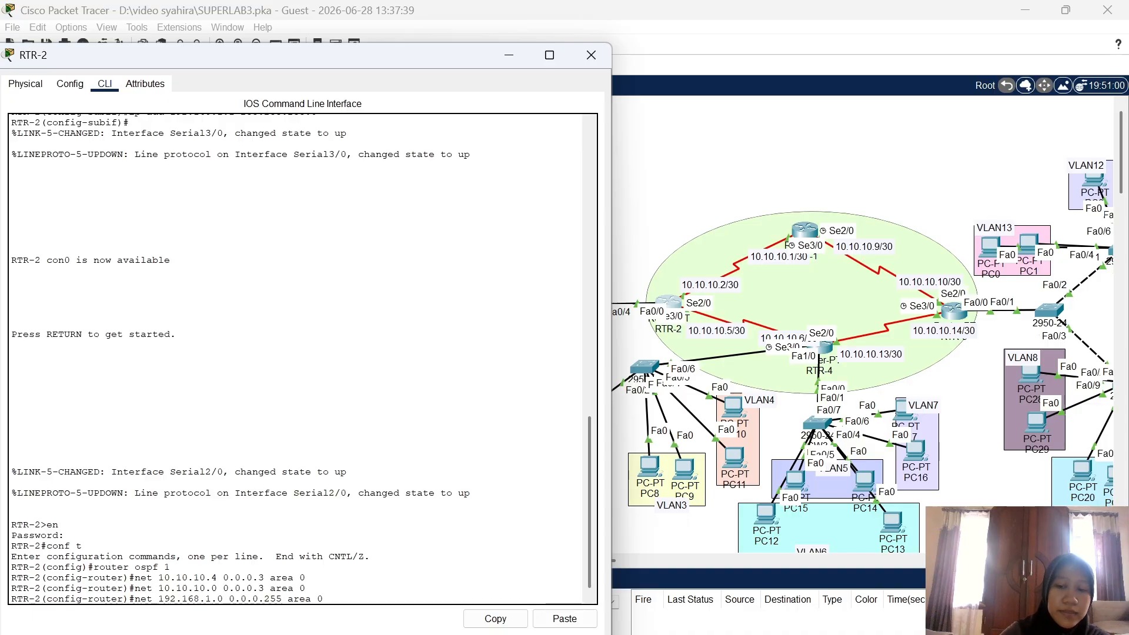
pyautogui.press('Return')
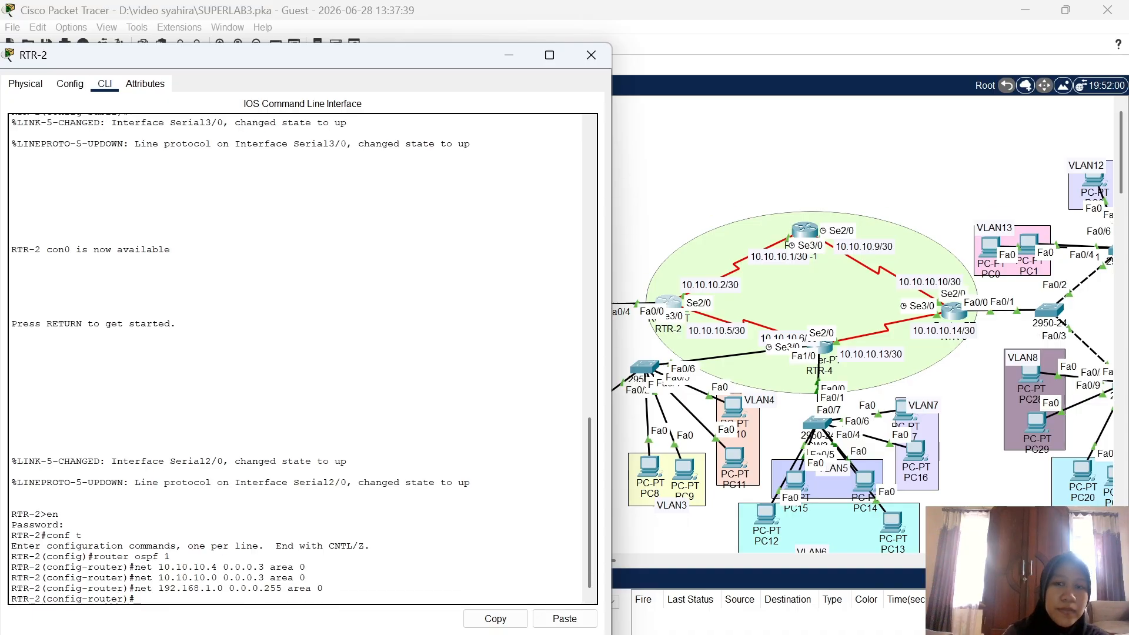
# Reopen RTR-1's command line, move it aside, and bring up a fresh prompt
pyautogui.click(625, 528)
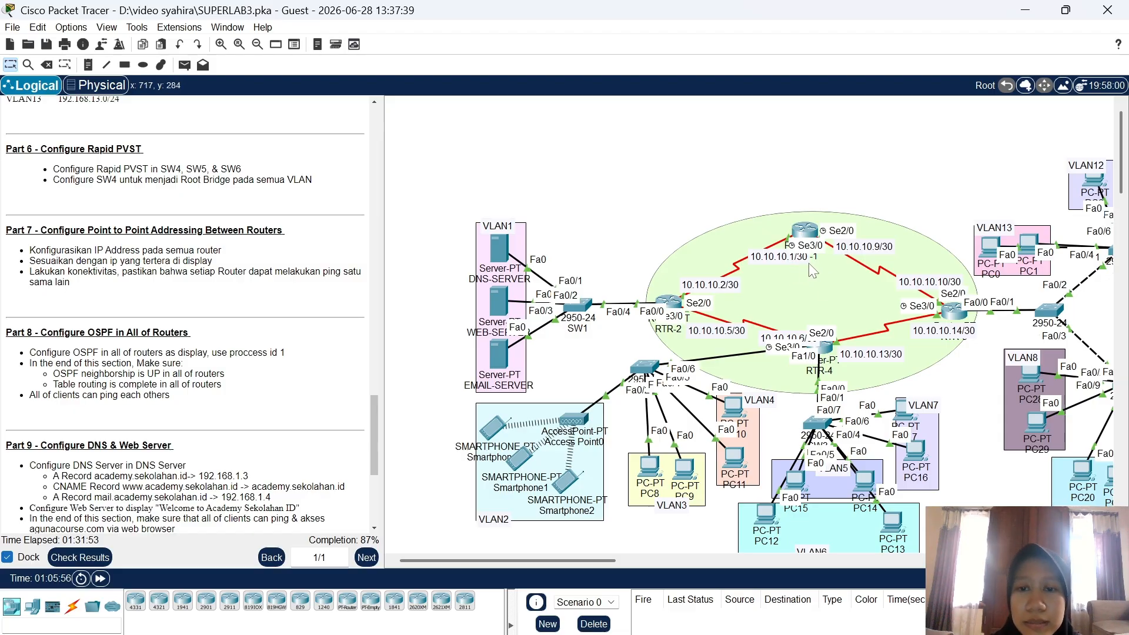
pyautogui.click(807, 232)
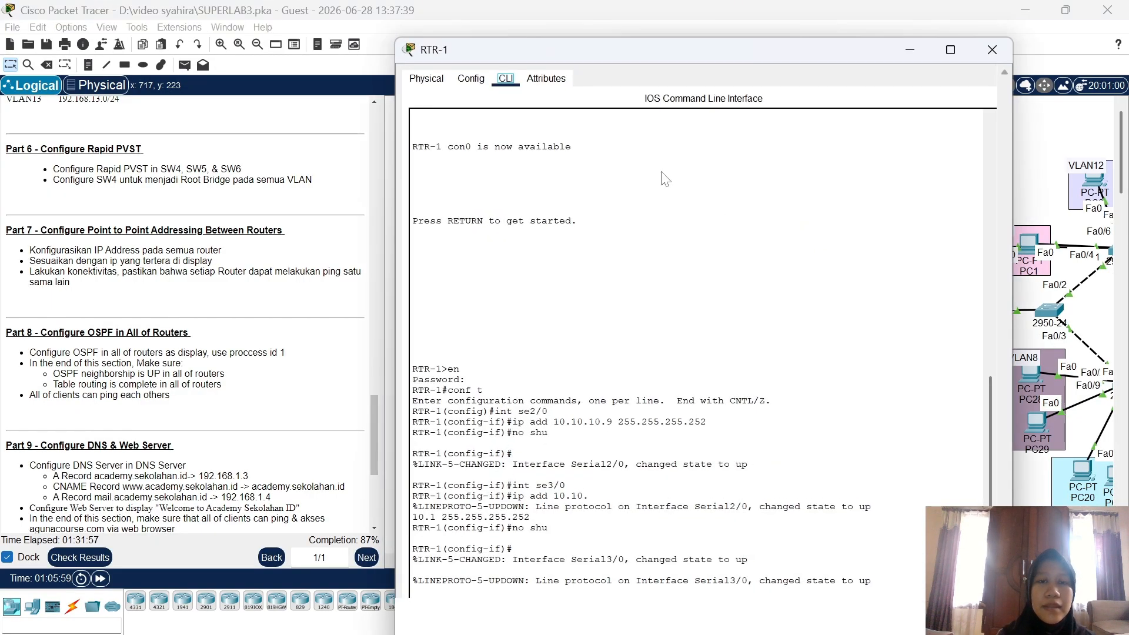
pyautogui.moveTo(683, 42); pyautogui.dragTo(321, 43)
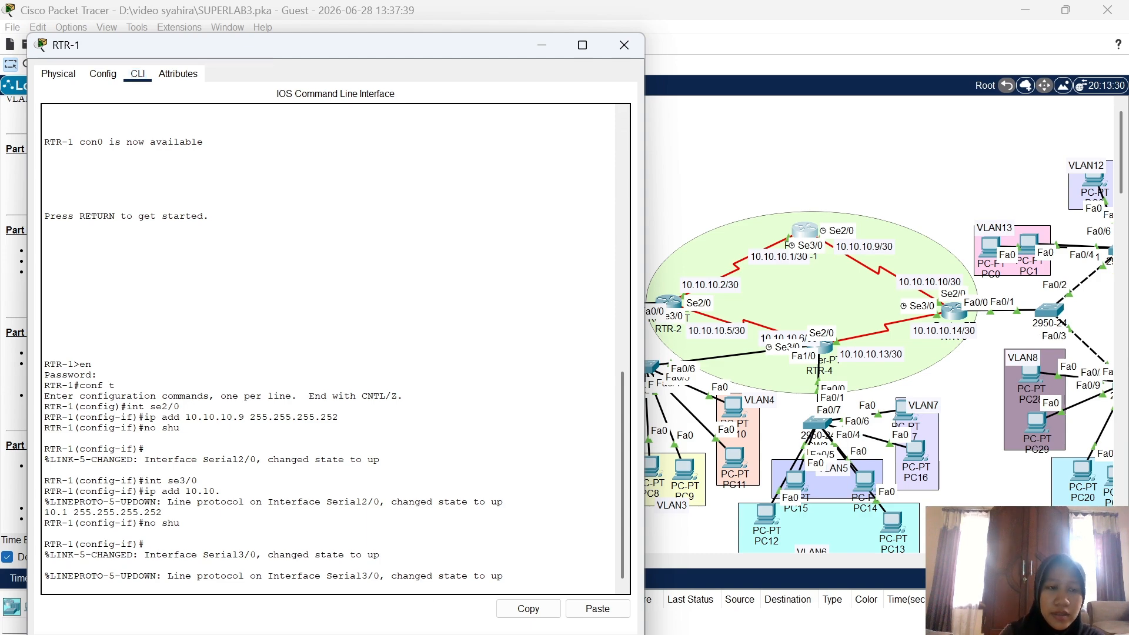
pyautogui.press('Return')
# Run OSPF process 1 on RTR-1 advertising 10.10.10.0/30 and 10.10.10.8/30 in area 0, then close its window
pyautogui.write('ex')
pyautogui.press('Return')
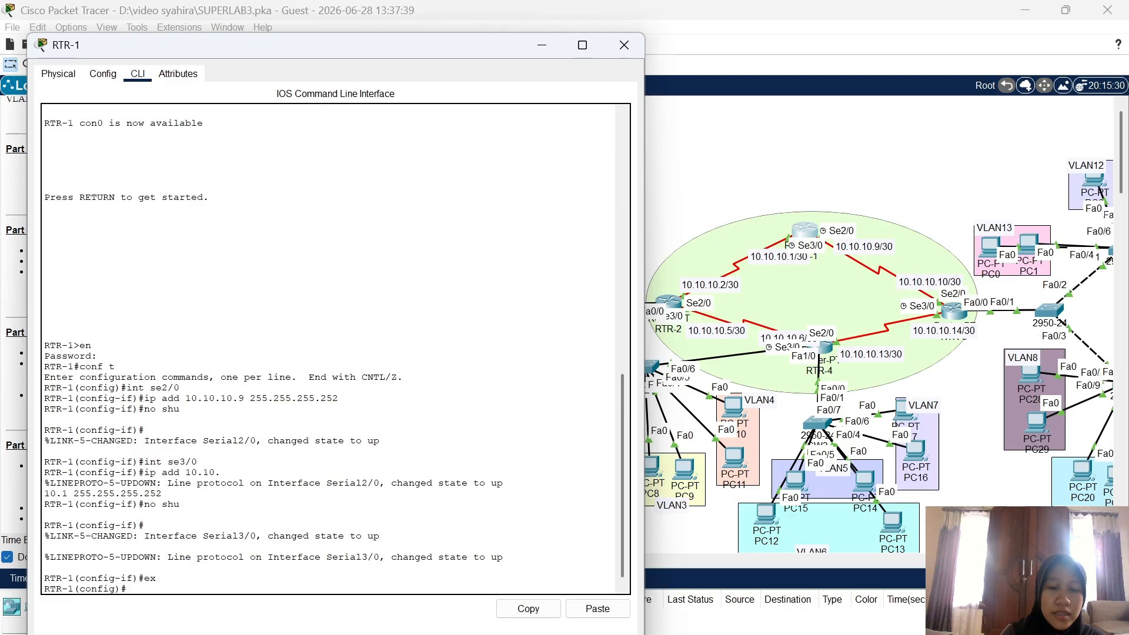
pyautogui.write('router')
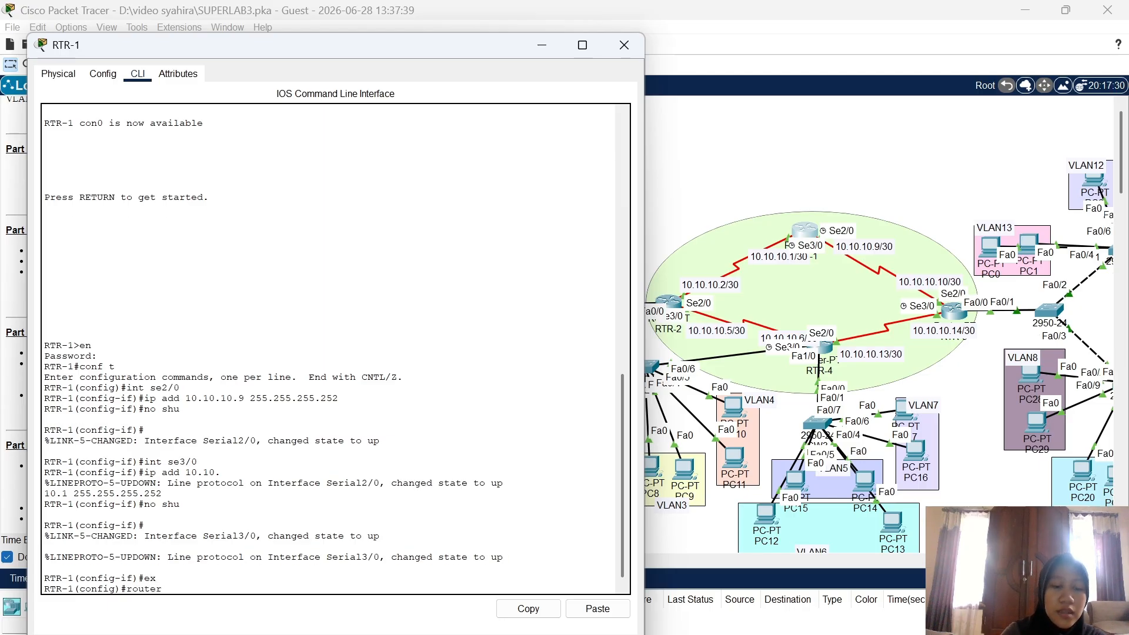
pyautogui.write(' ospf 1')
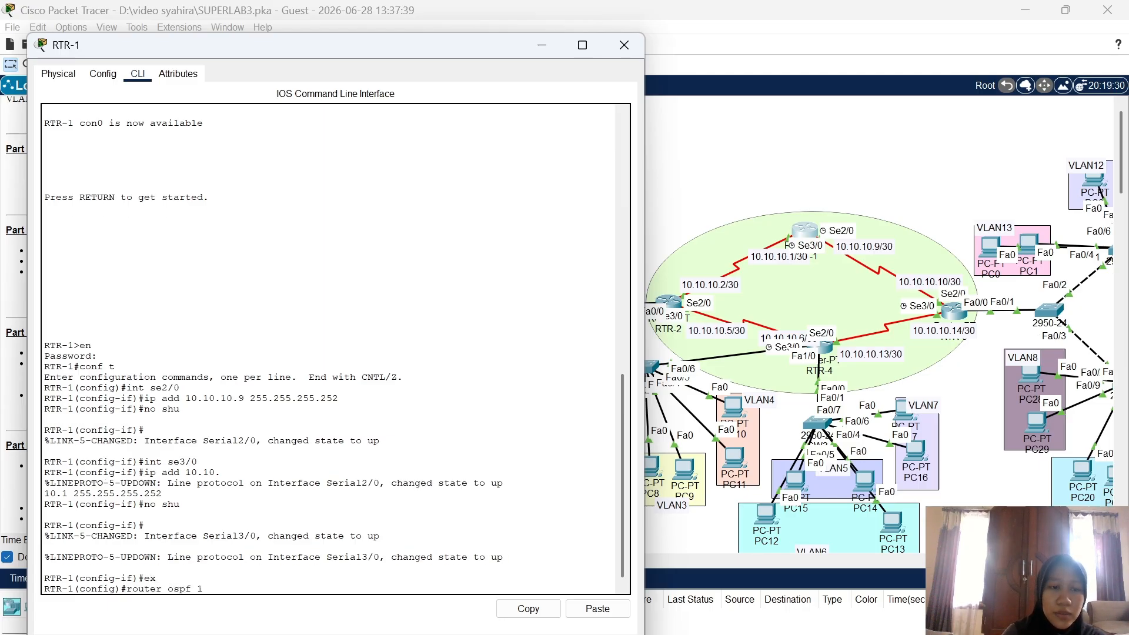
pyautogui.press('Return')
pyautogui.write('net')
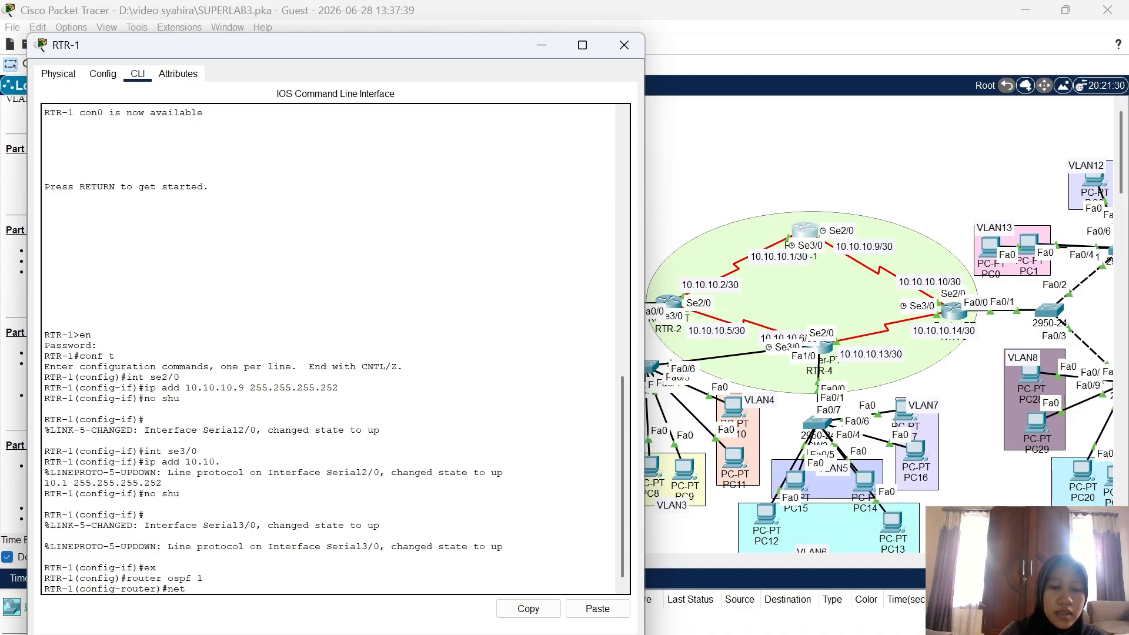
pyautogui.write(' 10.10.10')
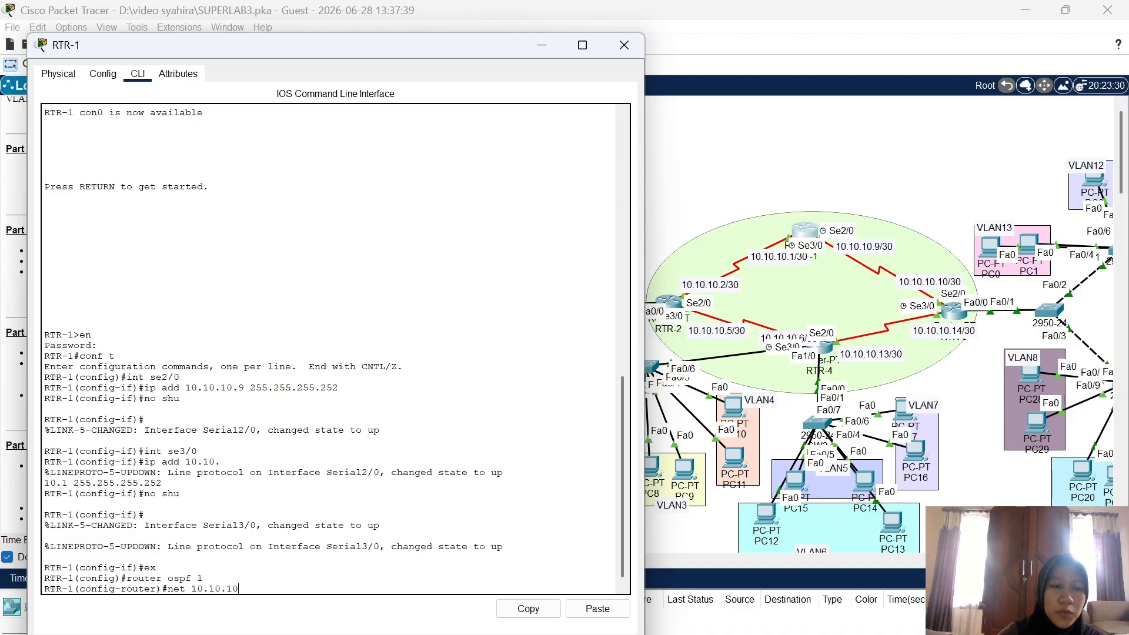
pyautogui.write('.0 0.0')
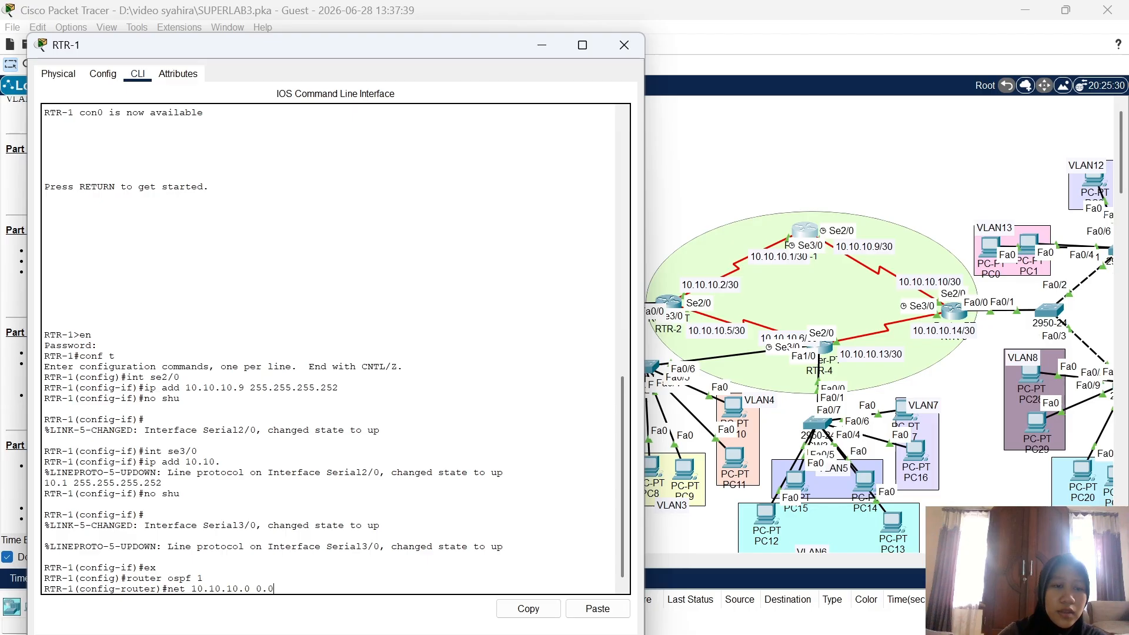
pyautogui.write('.0.3 area ')
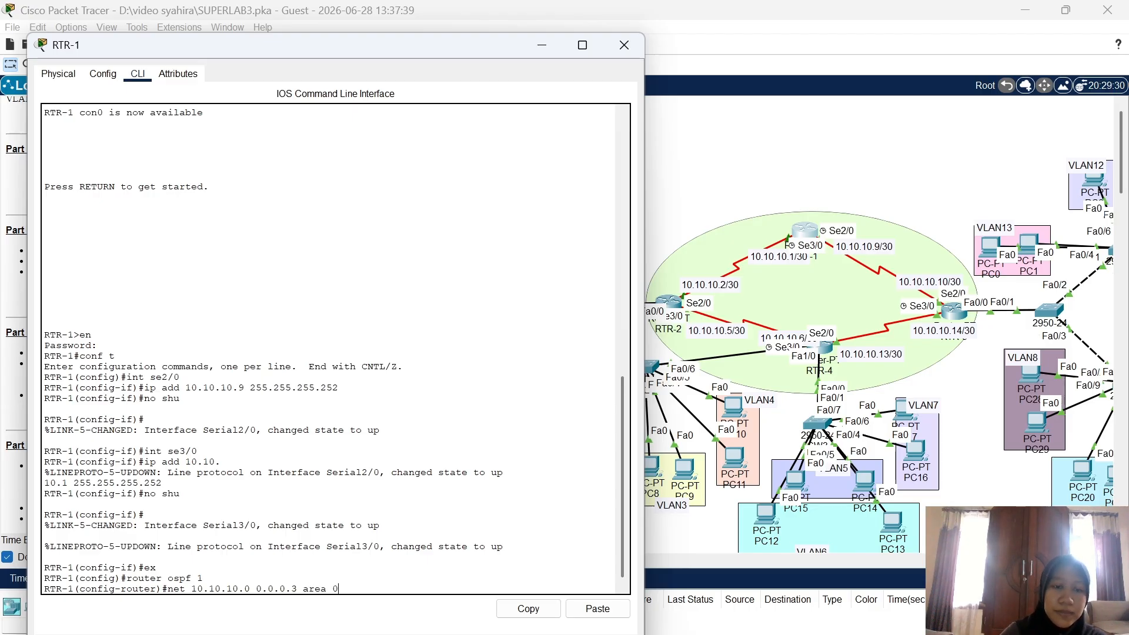
pyautogui.write('0')
pyautogui.press('Return')
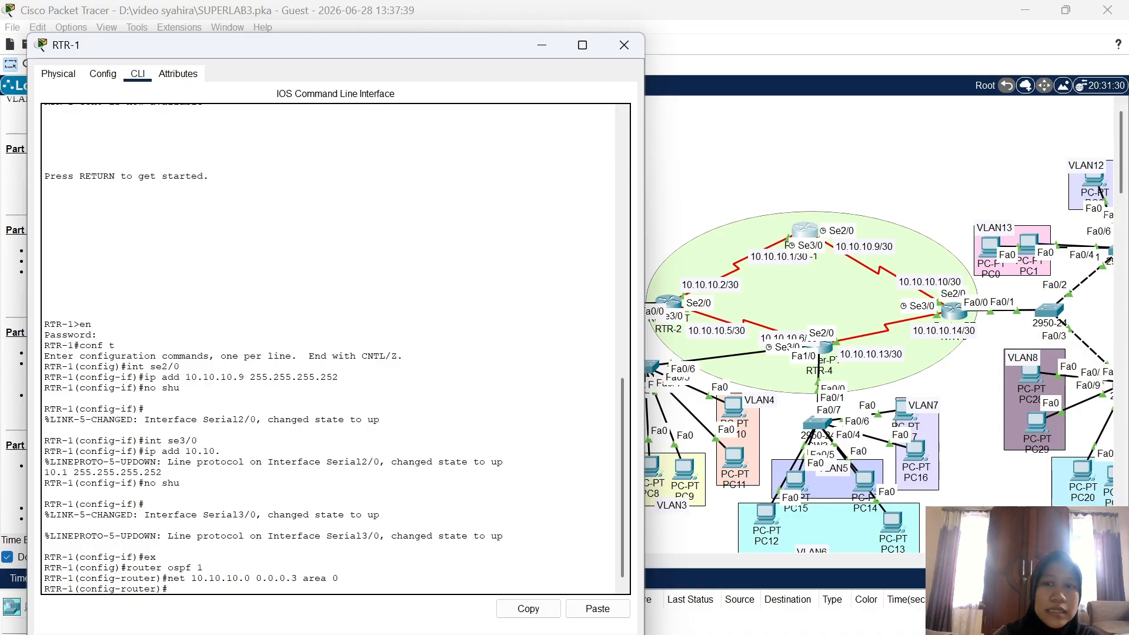
pyautogui.write('net 1')
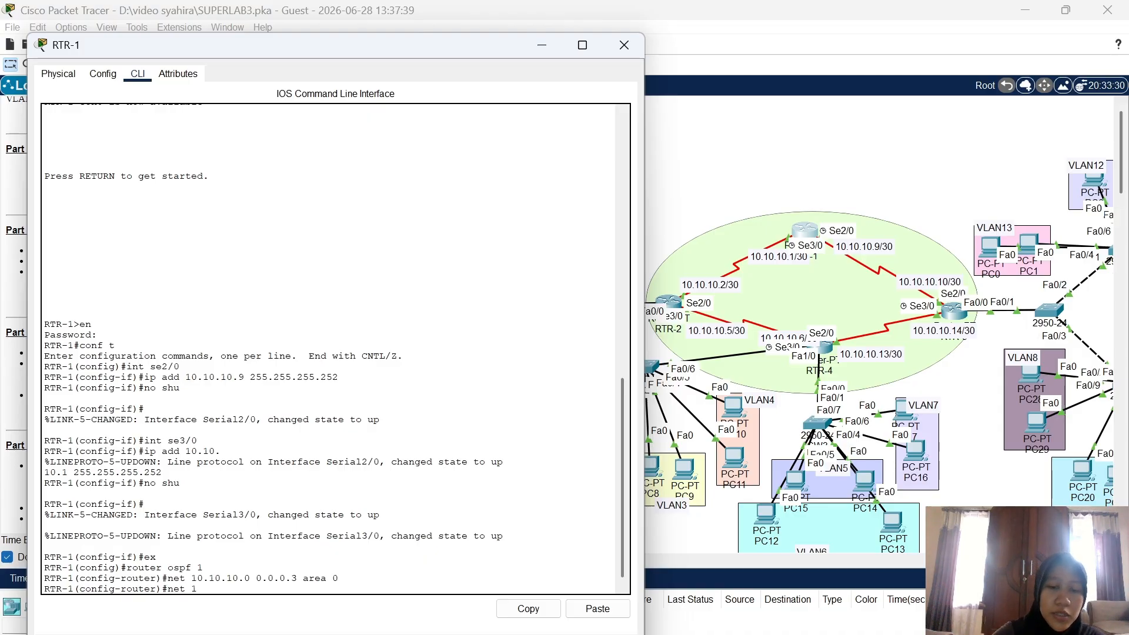
pyautogui.write('0.10.10.')
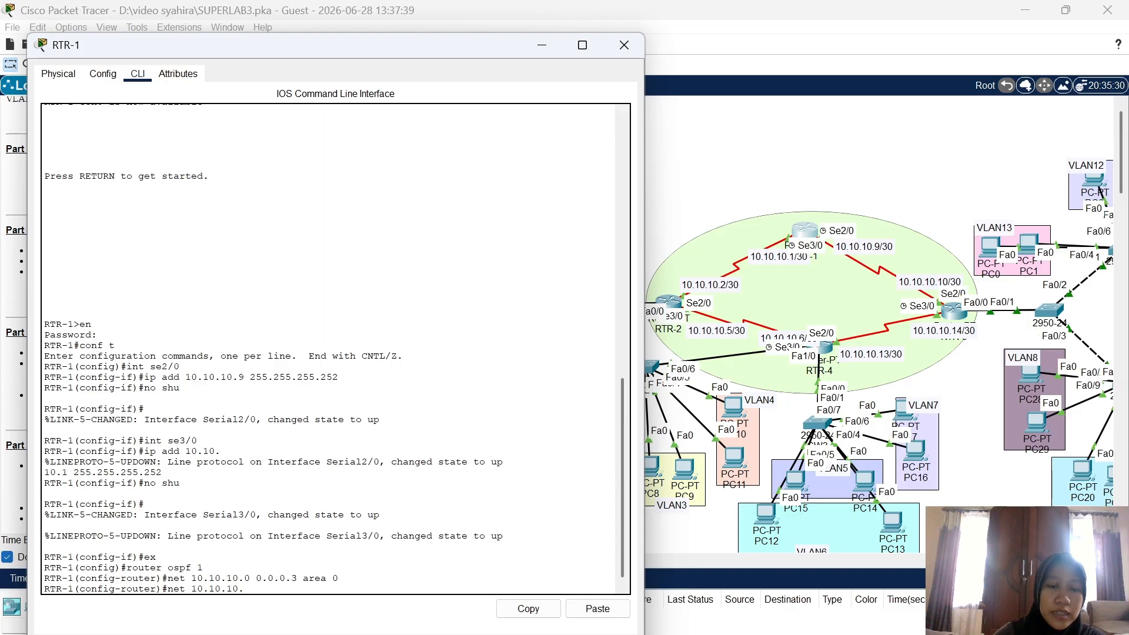
pyautogui.write('8 0.')
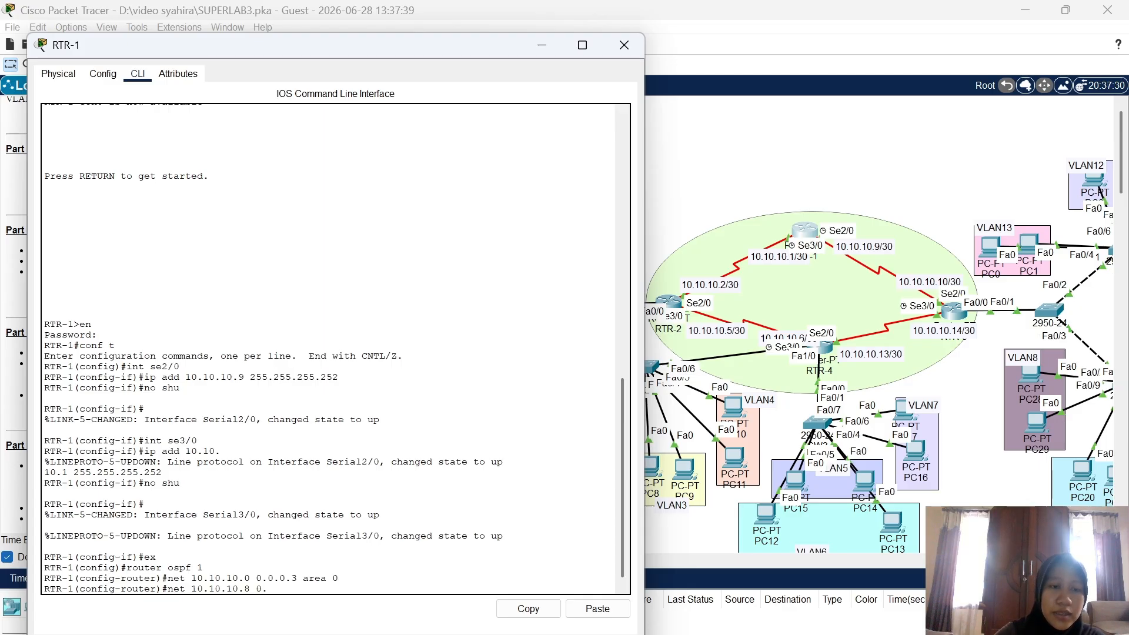
pyautogui.write('0.0.3 area ')
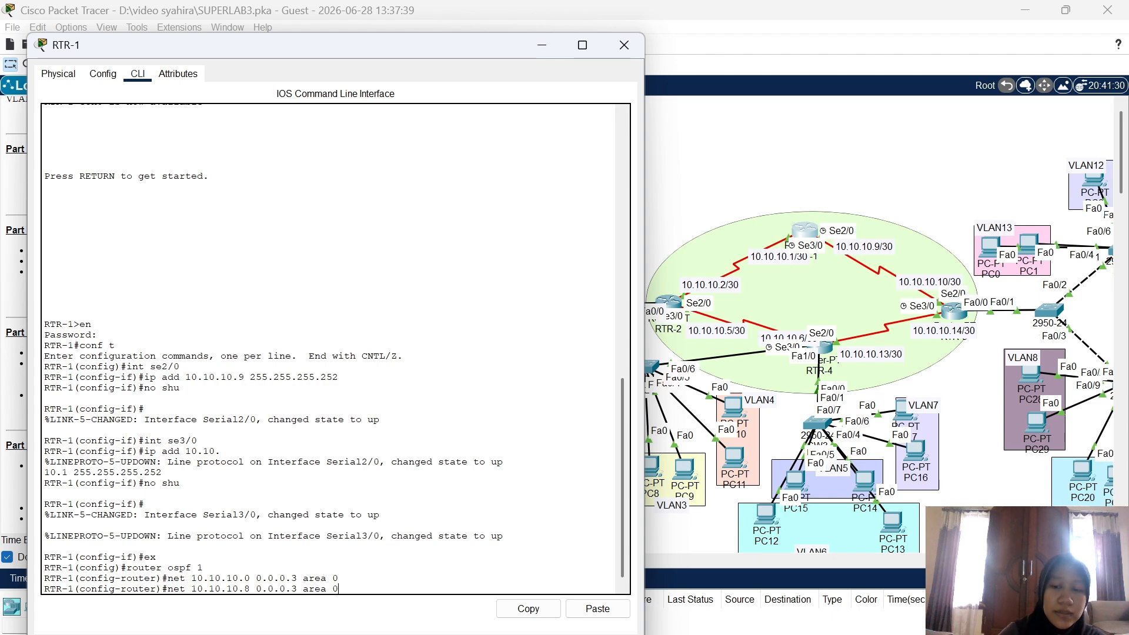
pyautogui.write('0')
pyautogui.press('Return')
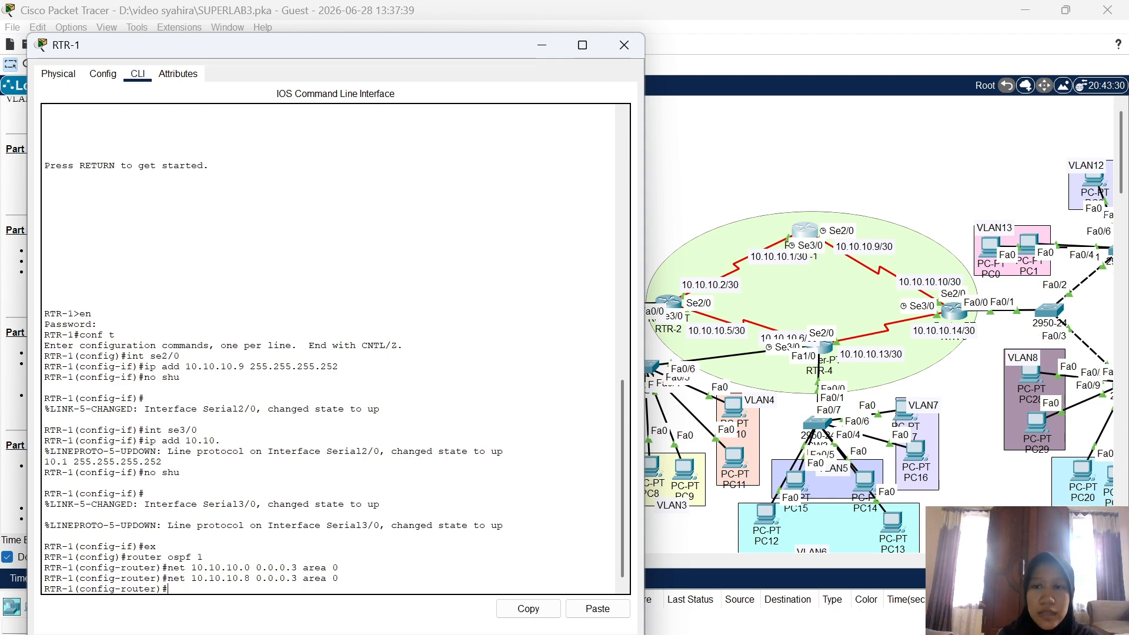
pyautogui.click(624, 46)
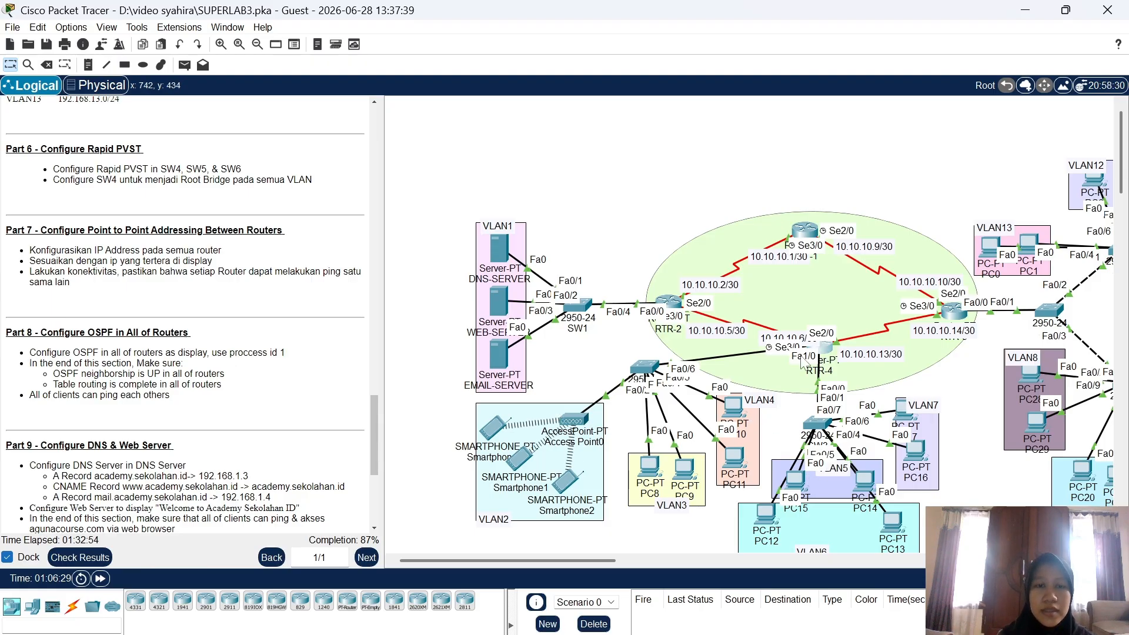
# Open RTR-4's console from the topology
pyautogui.click(823, 355)
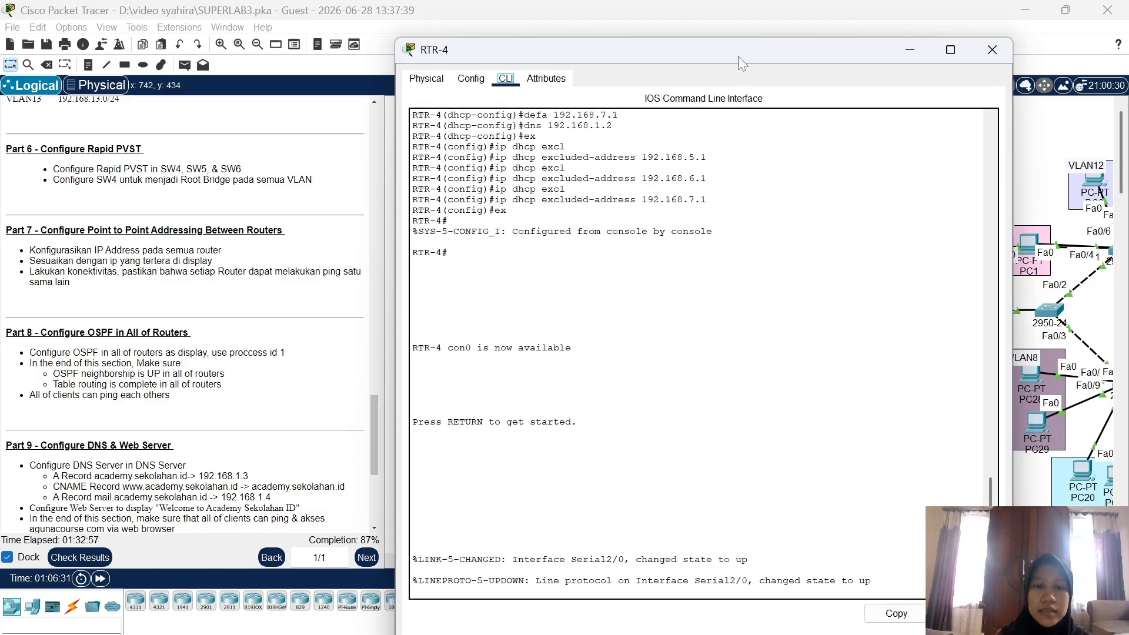
# On RTR-4, enter privileged mode, global configuration and OSPF process 1
pyautogui.moveTo(739, 55); pyautogui.dragTo(408, 47)
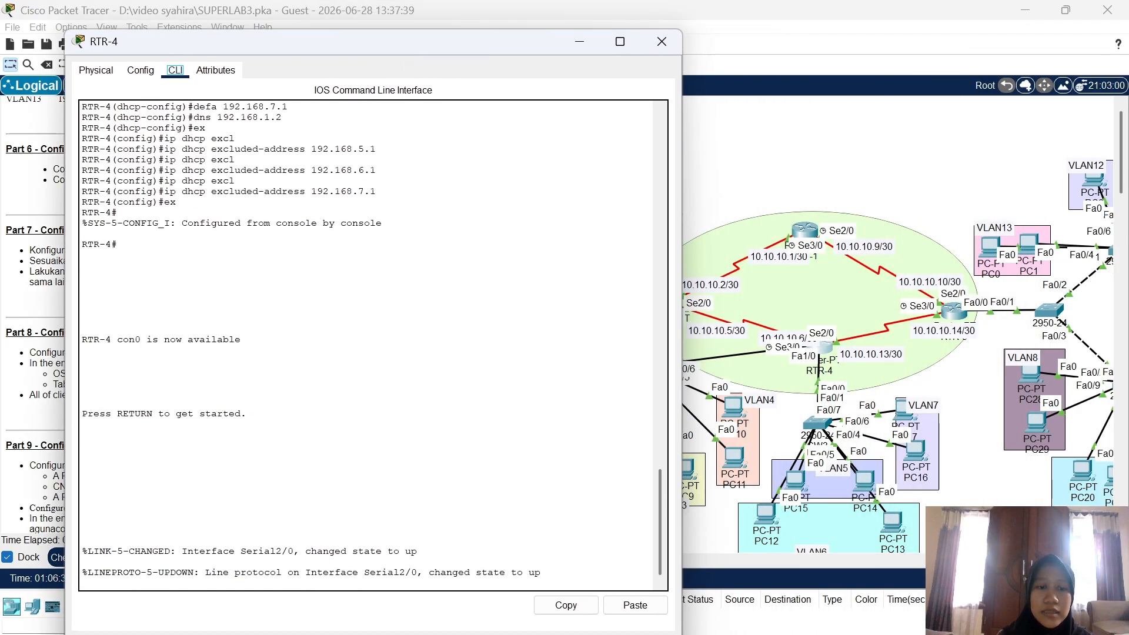
pyautogui.click(82, 583)
pyautogui.press('Return')
pyautogui.write('en')
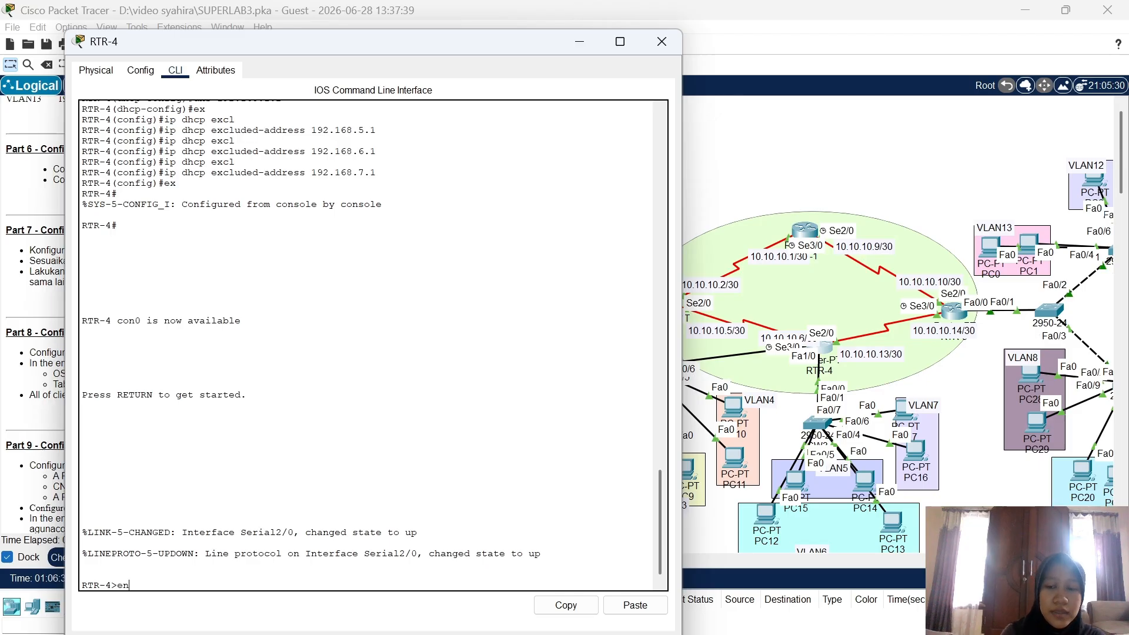
pyautogui.press('Return')
pyautogui.press('Return')
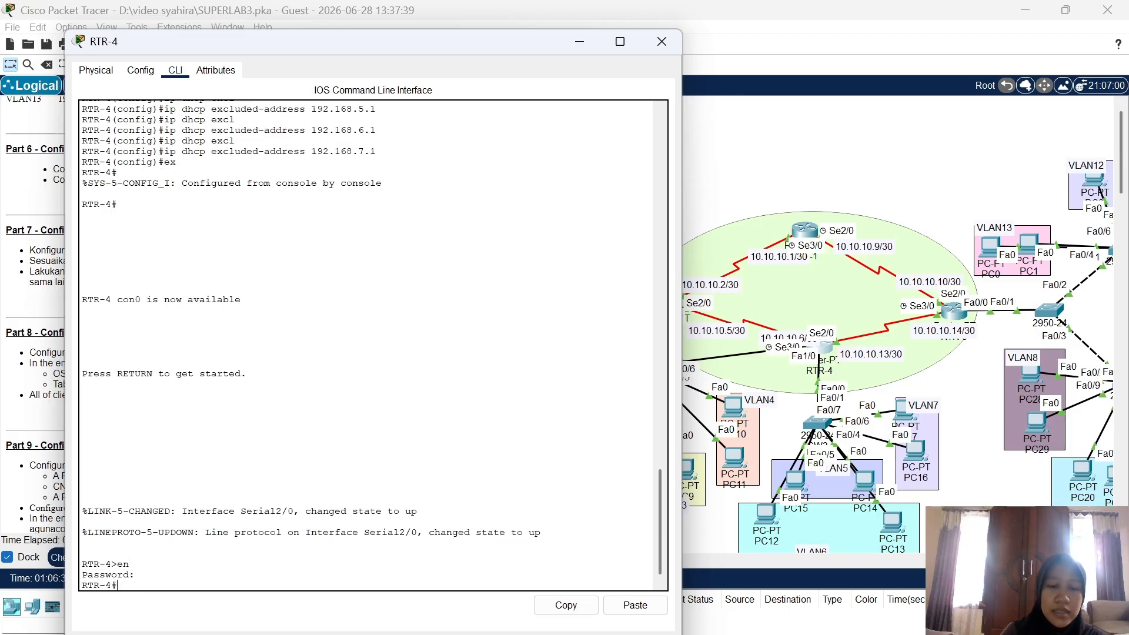
pyautogui.write('conf t')
pyautogui.press('Return')
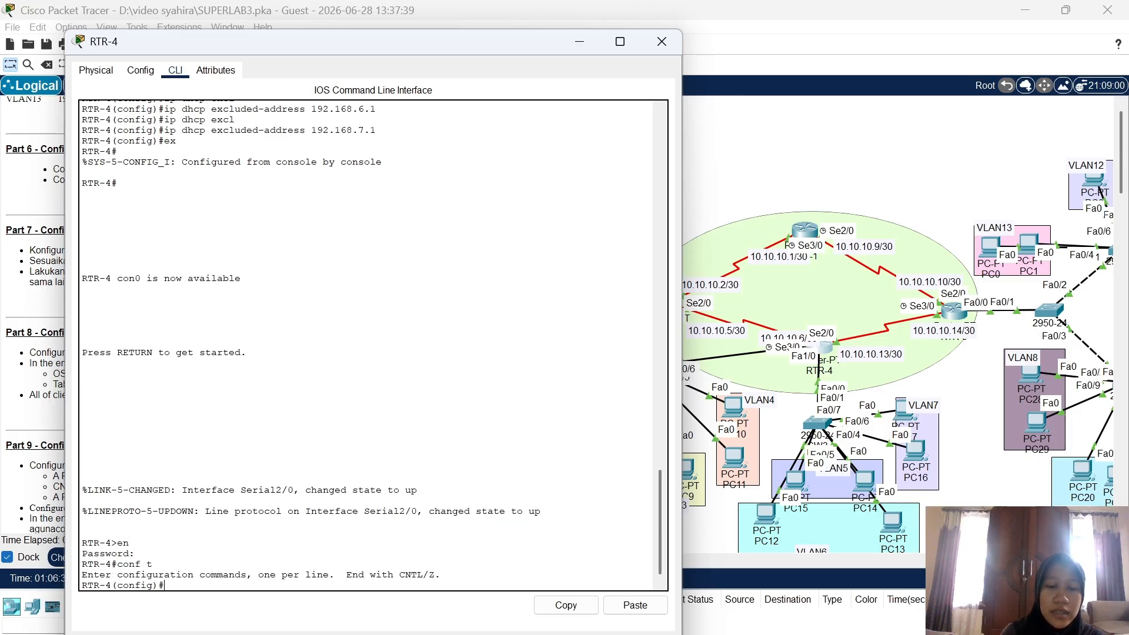
pyautogui.write('router o')
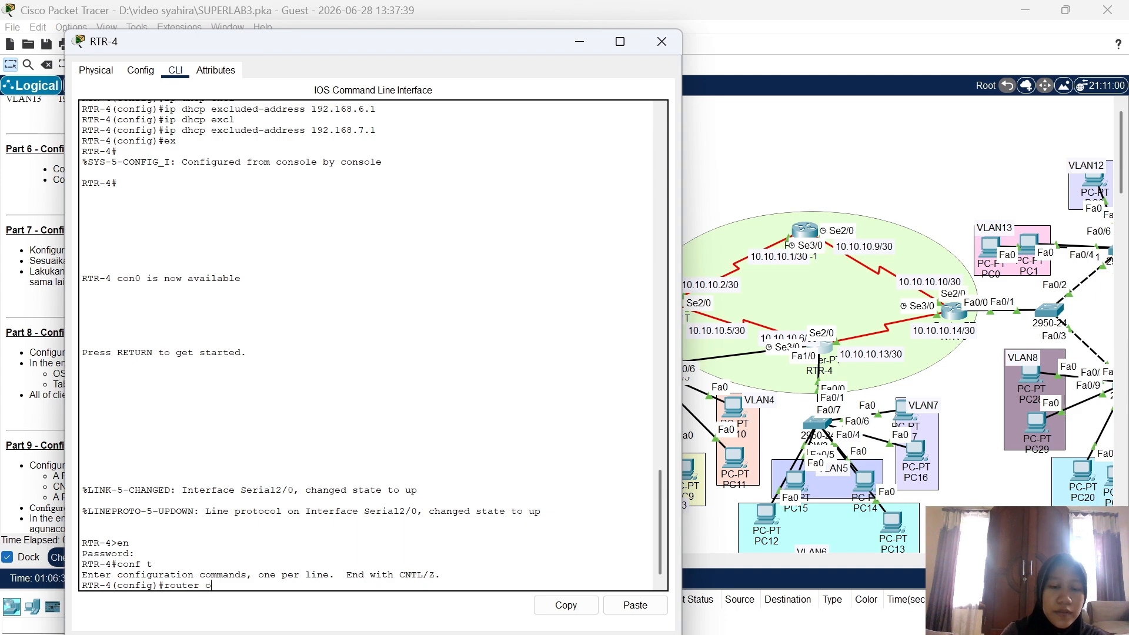
pyautogui.write('spf 1')
pyautogui.press('Return')
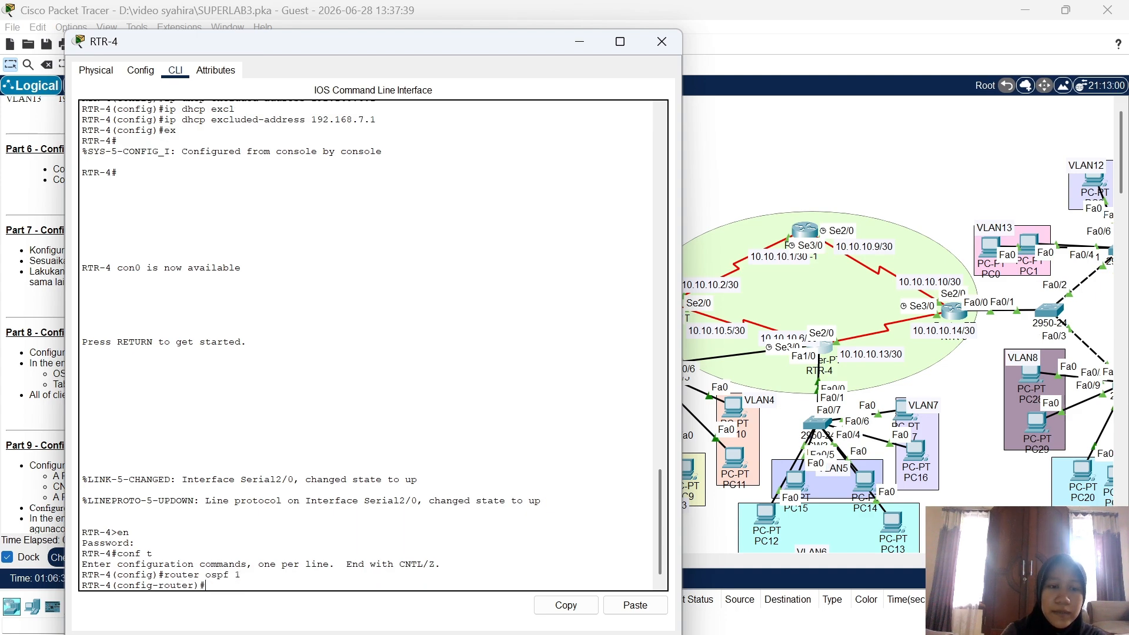
# Advertise serial links 10.10.10.4/30 and 10.10.10.12/30 in area 0
pyautogui.write('net ')
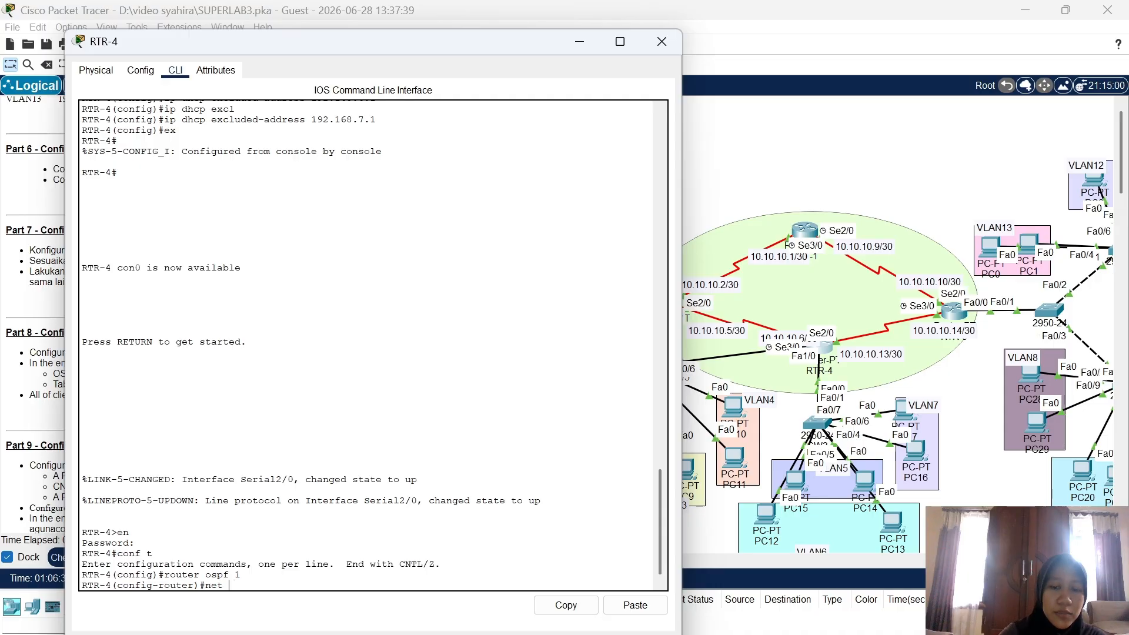
pyautogui.write('10.10.10.4 0.0')
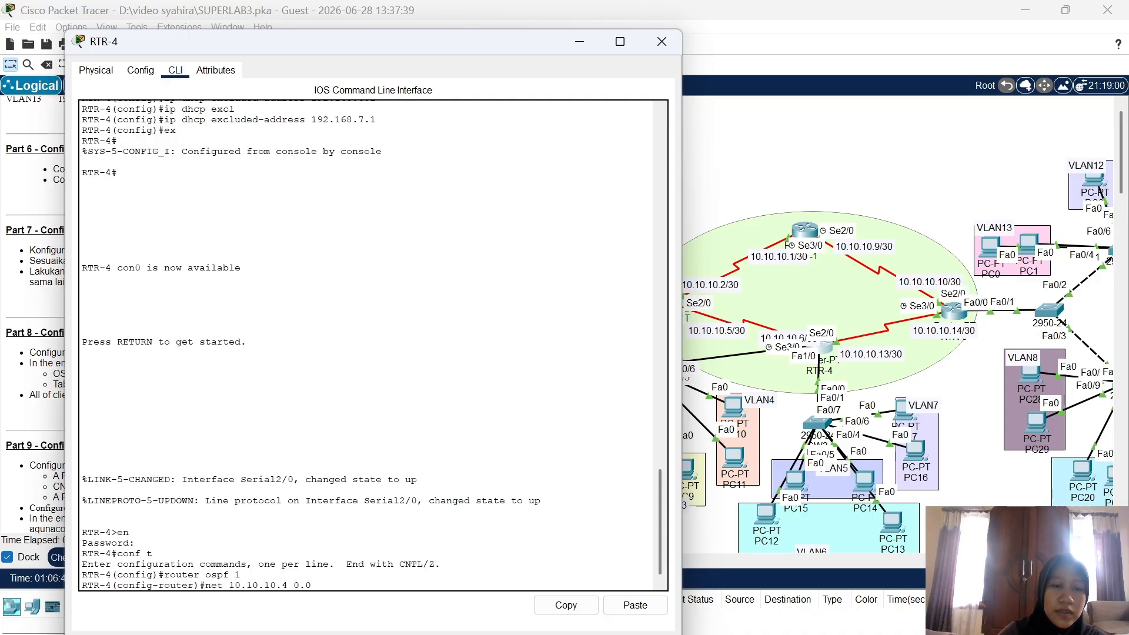
pyautogui.write('.0.3 ar')
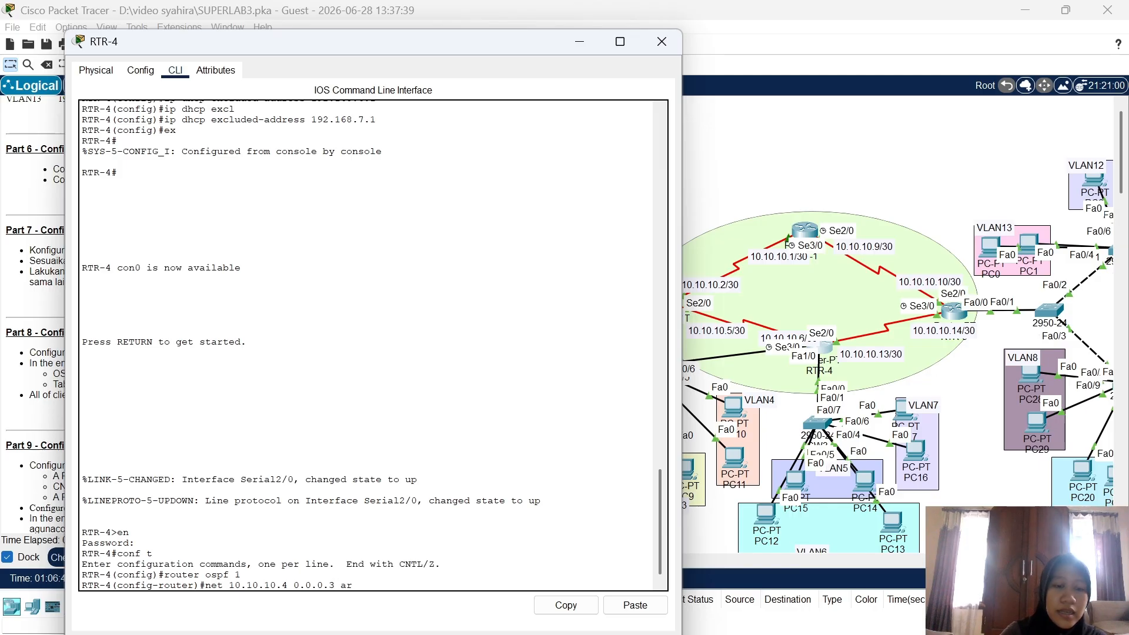
pyautogui.write('ea 0')
pyautogui.press('Return')
pyautogui.write('nfig-router)#')
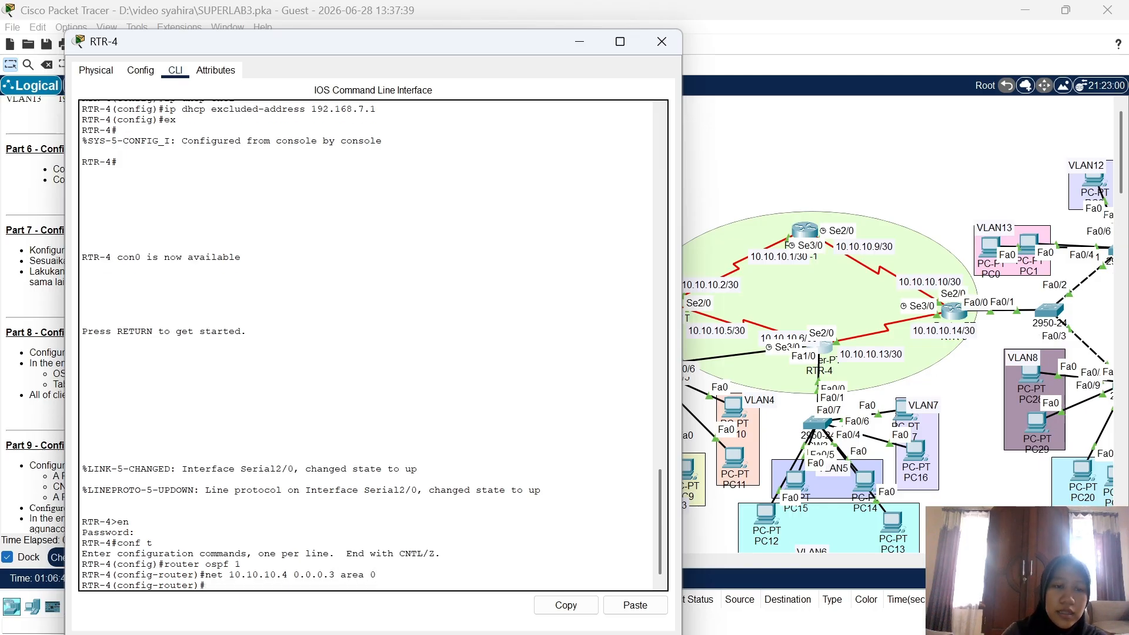
pyautogui.write('net 10')
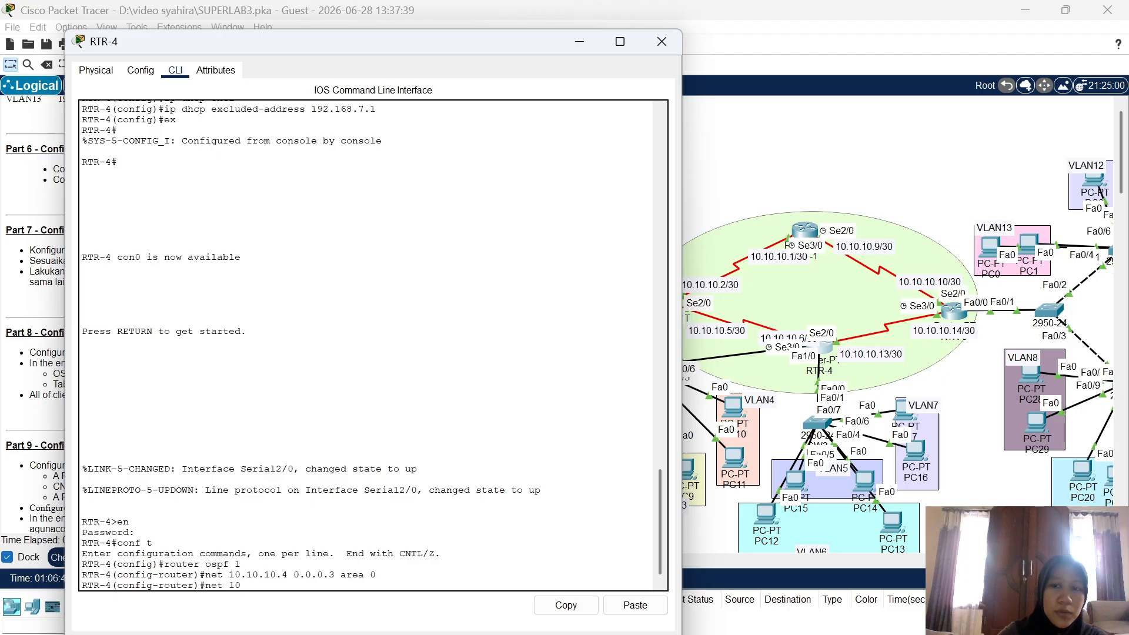
pyautogui.write('.10.10.12 0.0.0')
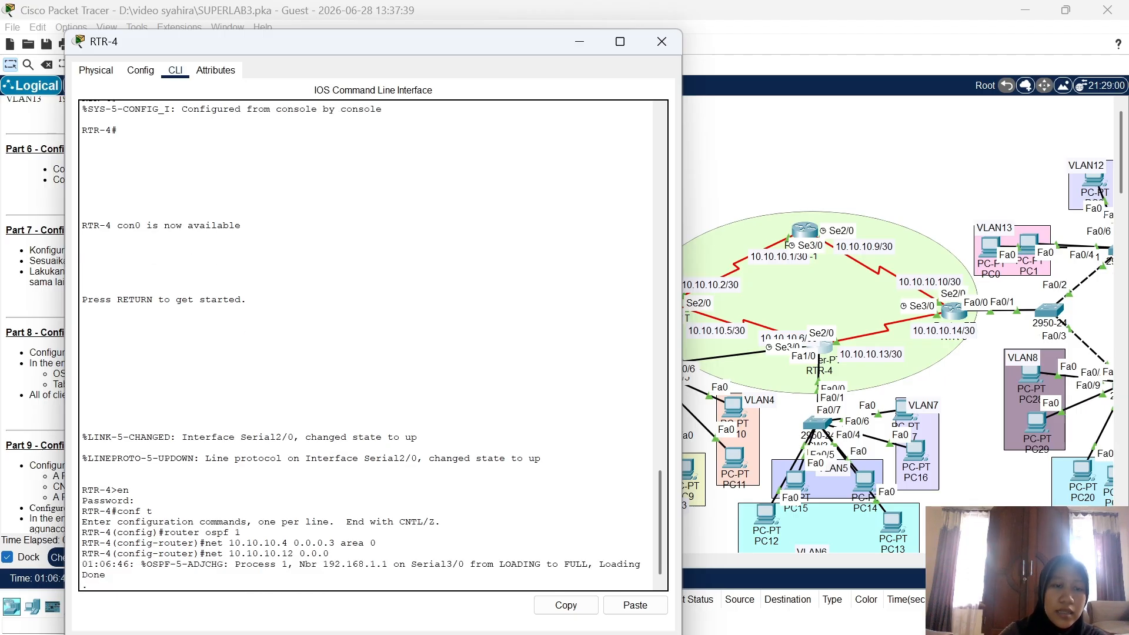
pyautogui.write('.3')
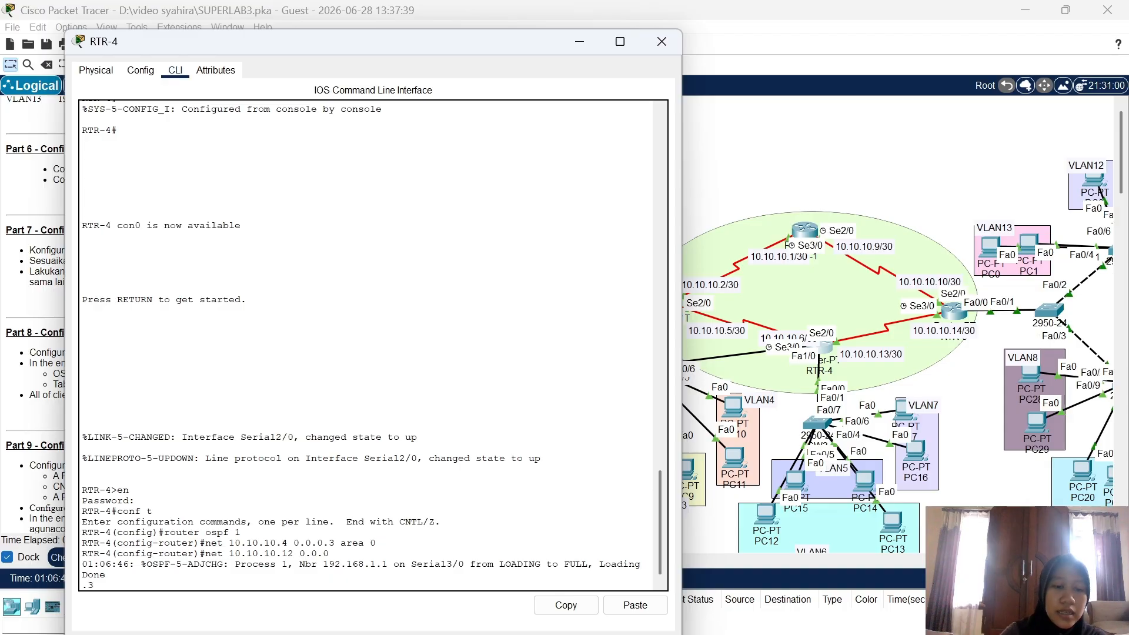
pyautogui.write(' area 0')
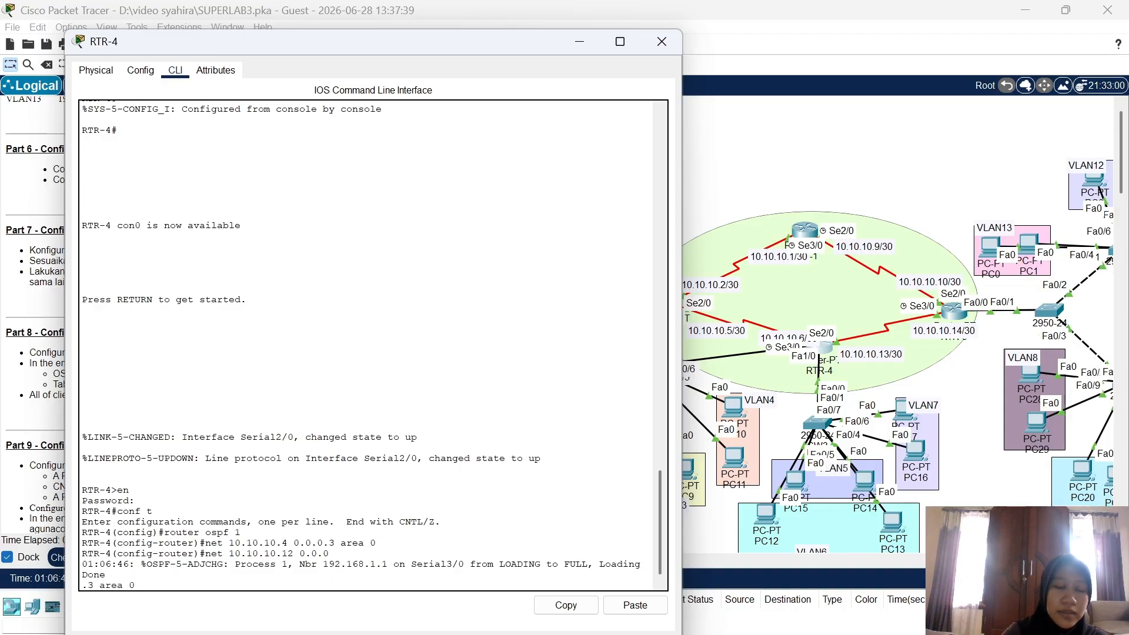
pyautogui.press('Return')
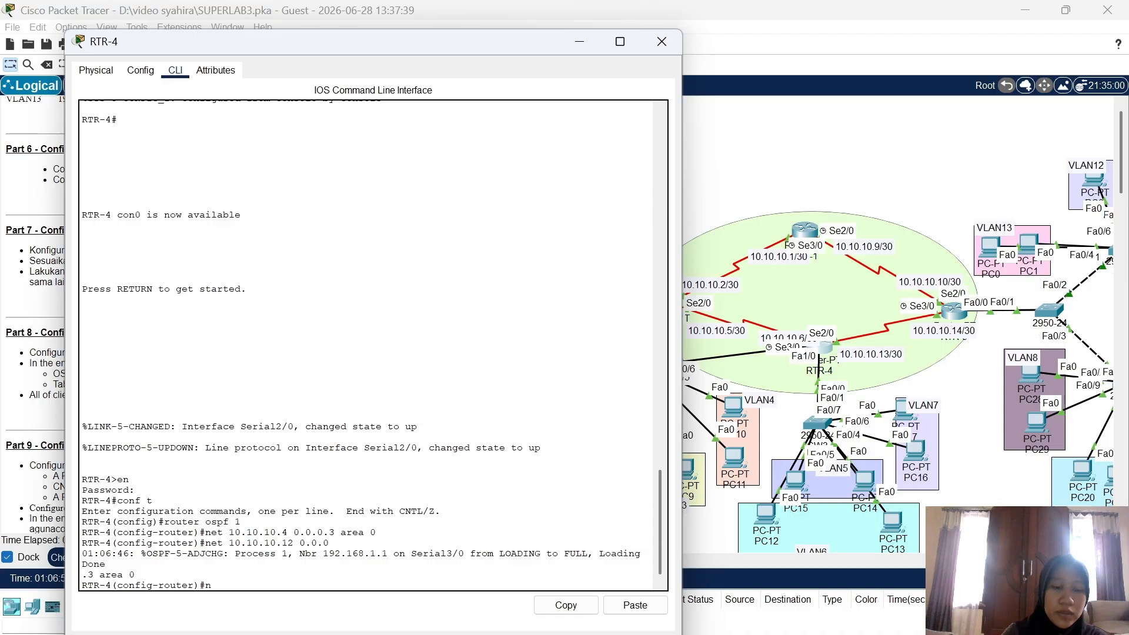
# Add 192.168.2.0 and 192.168.3.0 with wildcard 0.0.0.255 to area 0, correcting a typo
pyautogui.write('net 192')
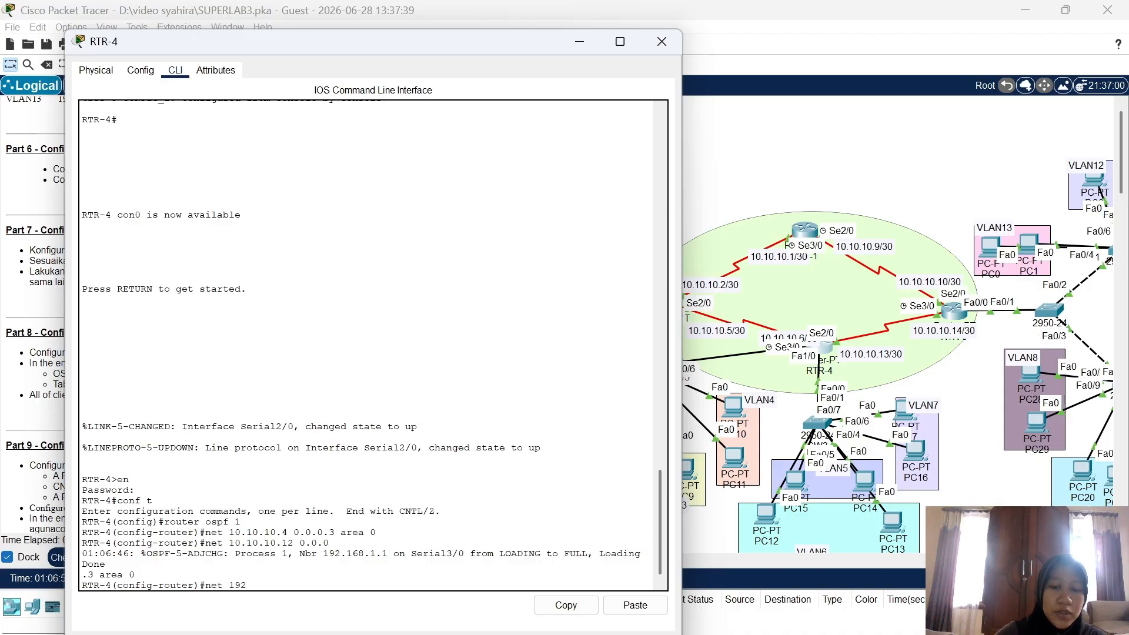
pyautogui.write('.168.2.0 0.0')
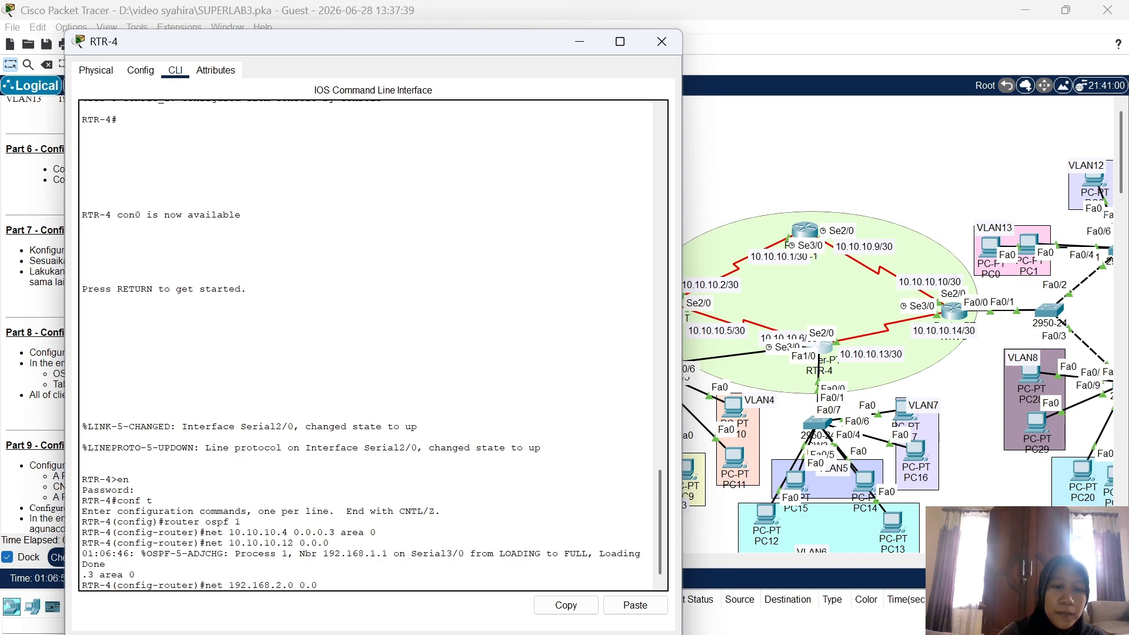
pyautogui.write('.0.255 area')
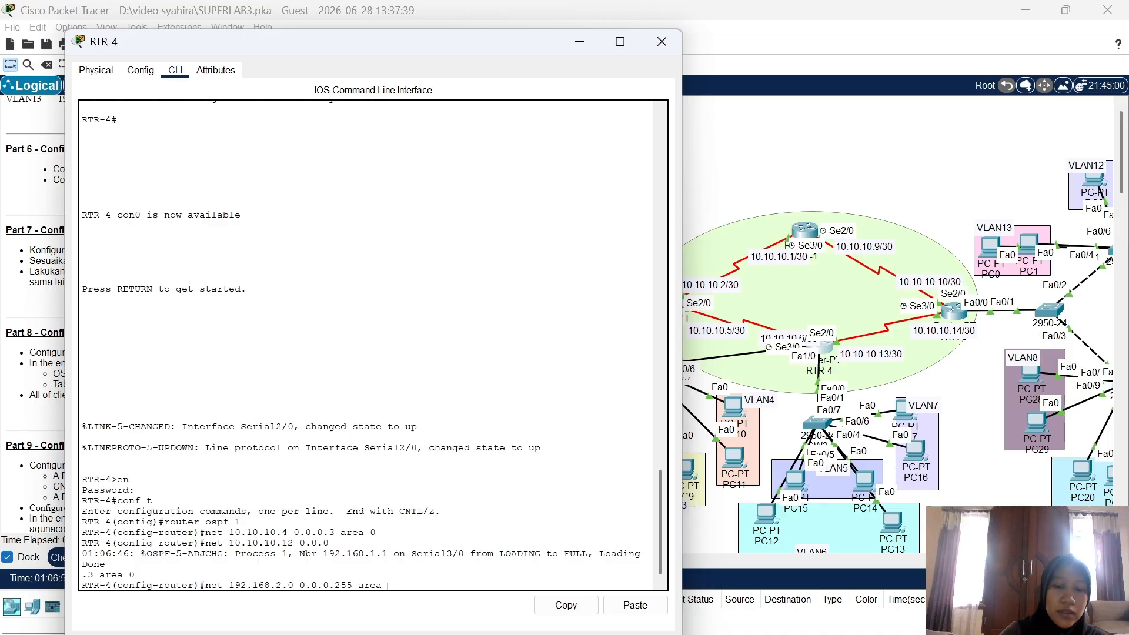
pyautogui.write(' 0')
pyautogui.press('Return')
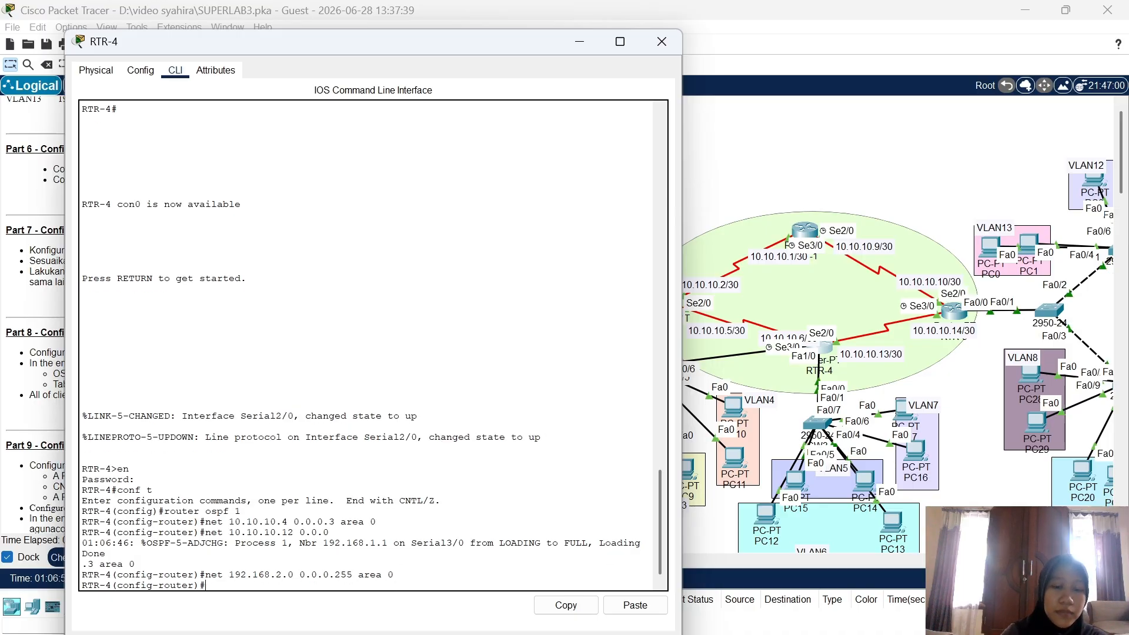
pyautogui.write('net 192')
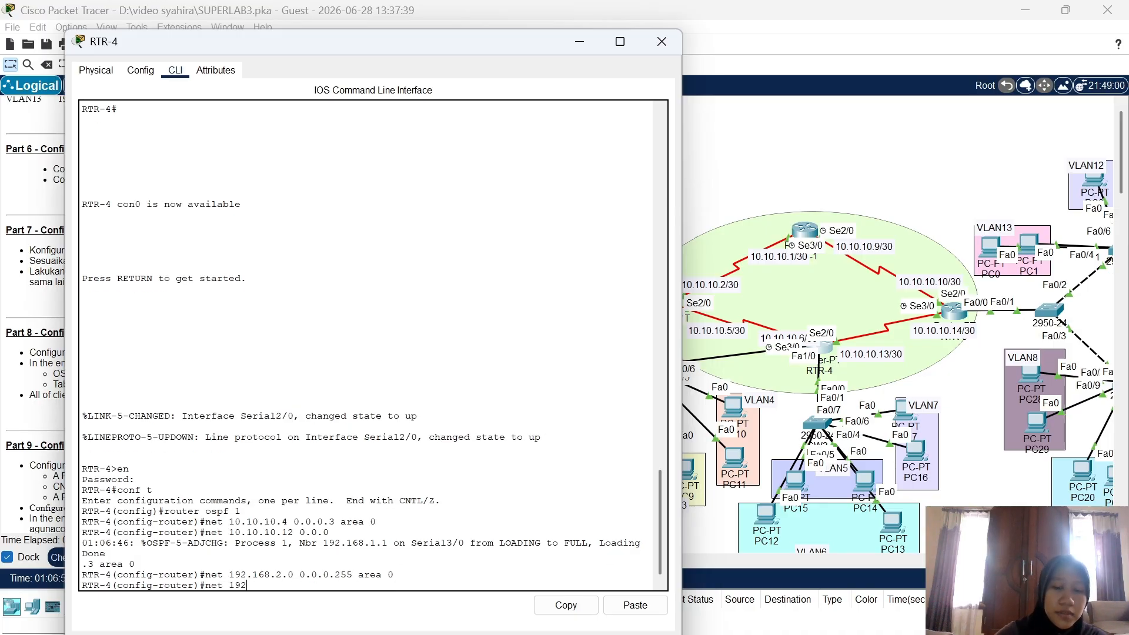
pyautogui.write('.168.2')
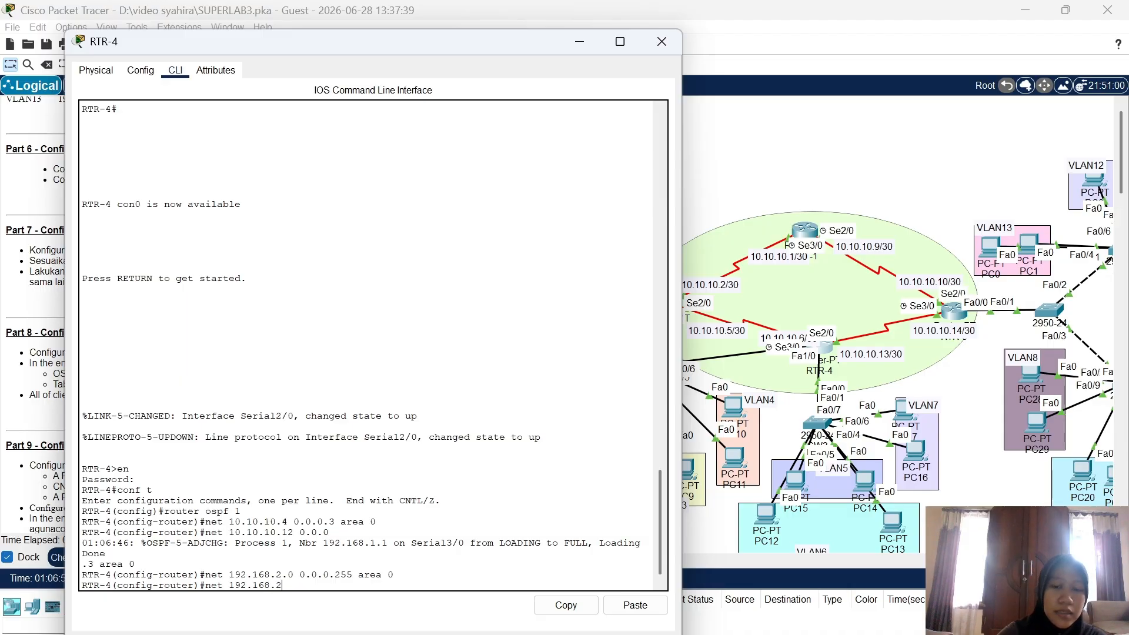
pyautogui.press('BackSpace')
pyautogui.write('3.0 0.0')
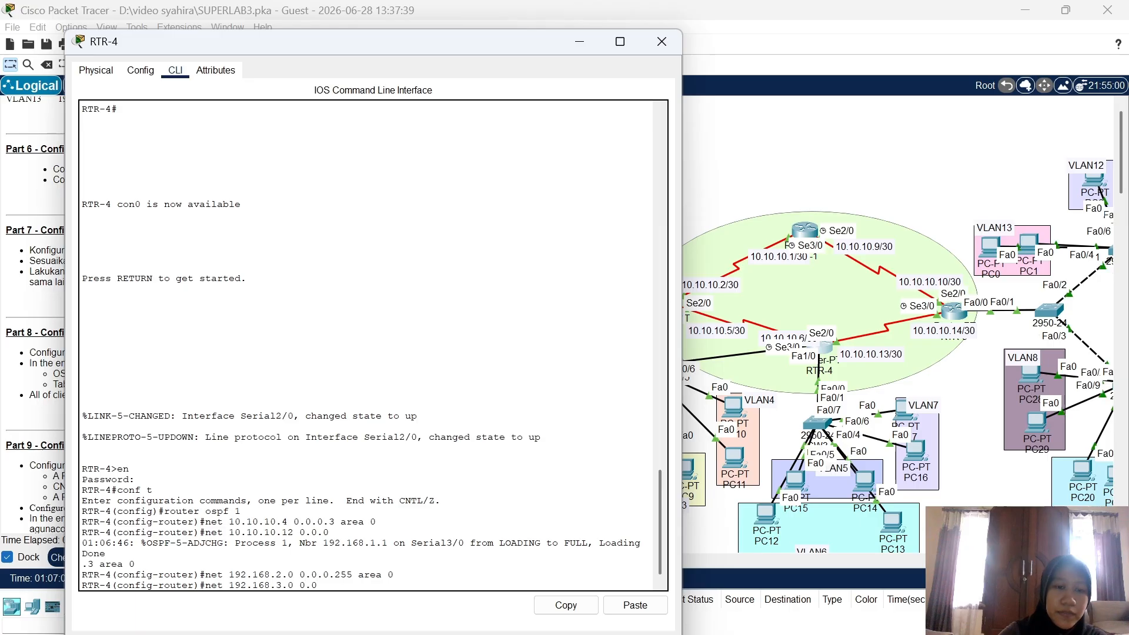
pyautogui.write('.0.255va')
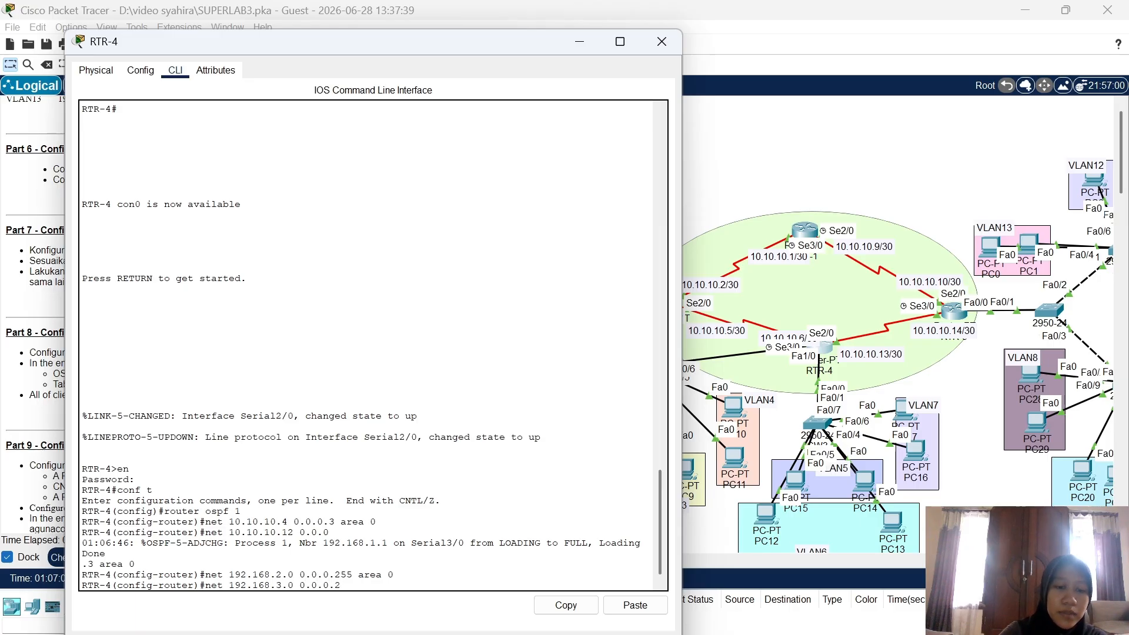
pyautogui.press('BackSpace')
pyautogui.press('BackSpace')
pyautogui.press('BackSpace')
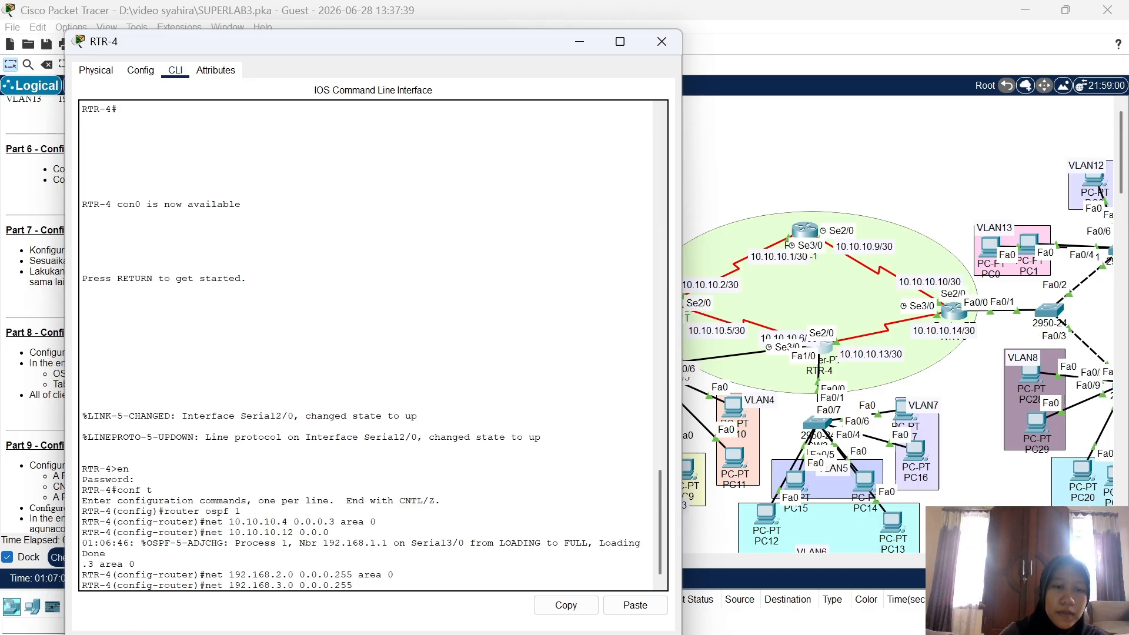
pyautogui.write('5 a')
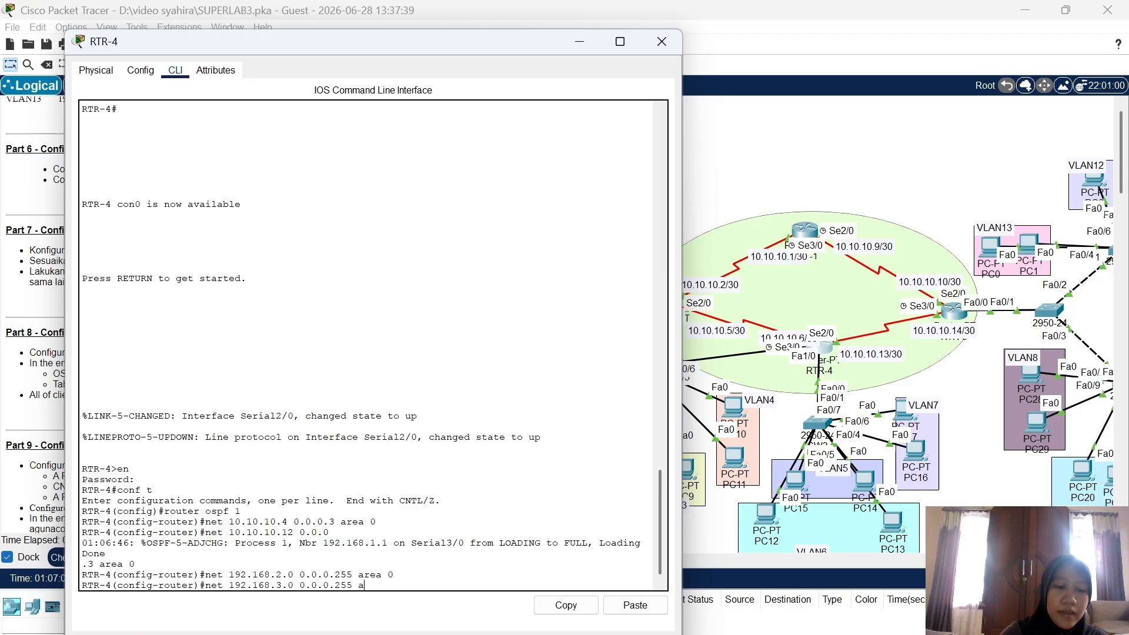
pyautogui.write('rea ')
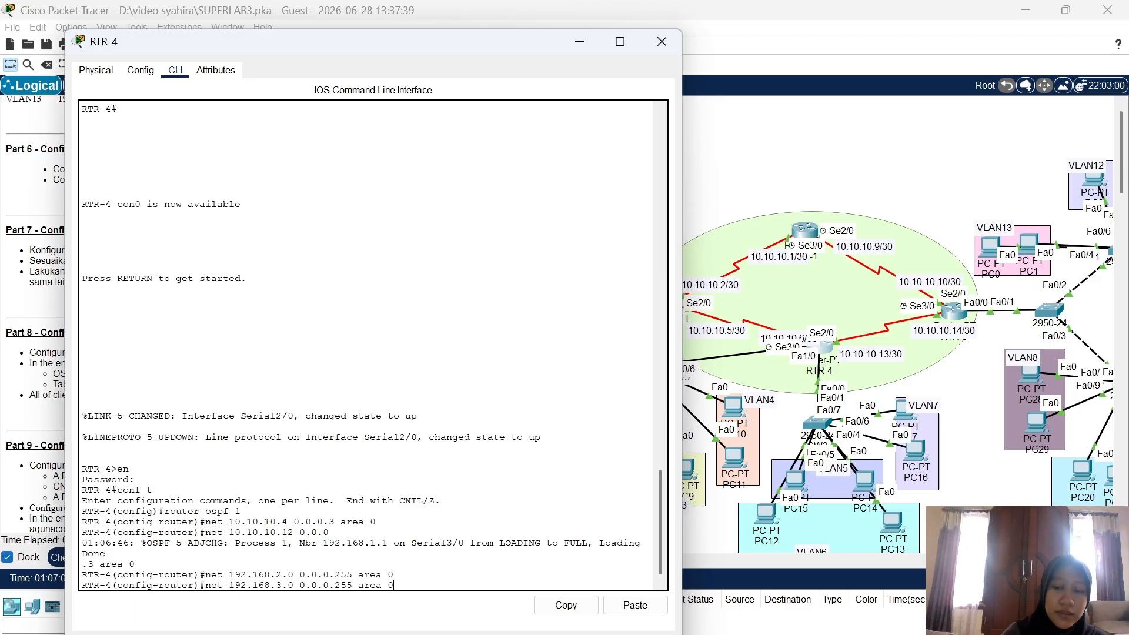
pyautogui.write('0')
pyautogui.press('Return')
# Add networks 192.168.4.0 through 192.168.7.0 with wildcard 0.0.0.255 to area 0
pyautogui.write('net')
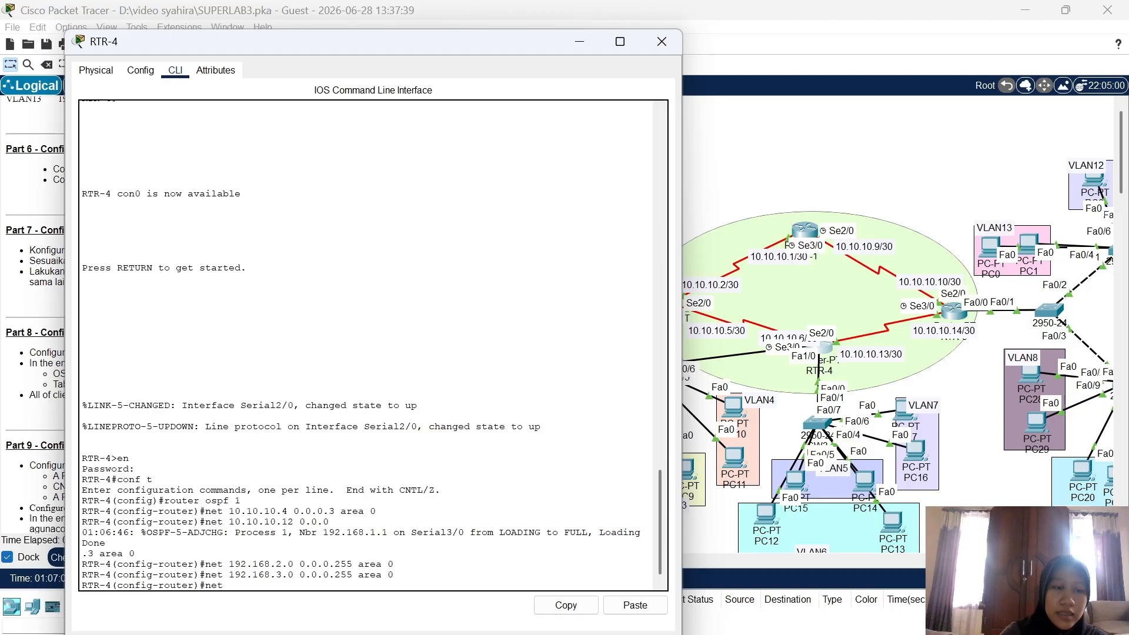
pyautogui.write(' 192.16')
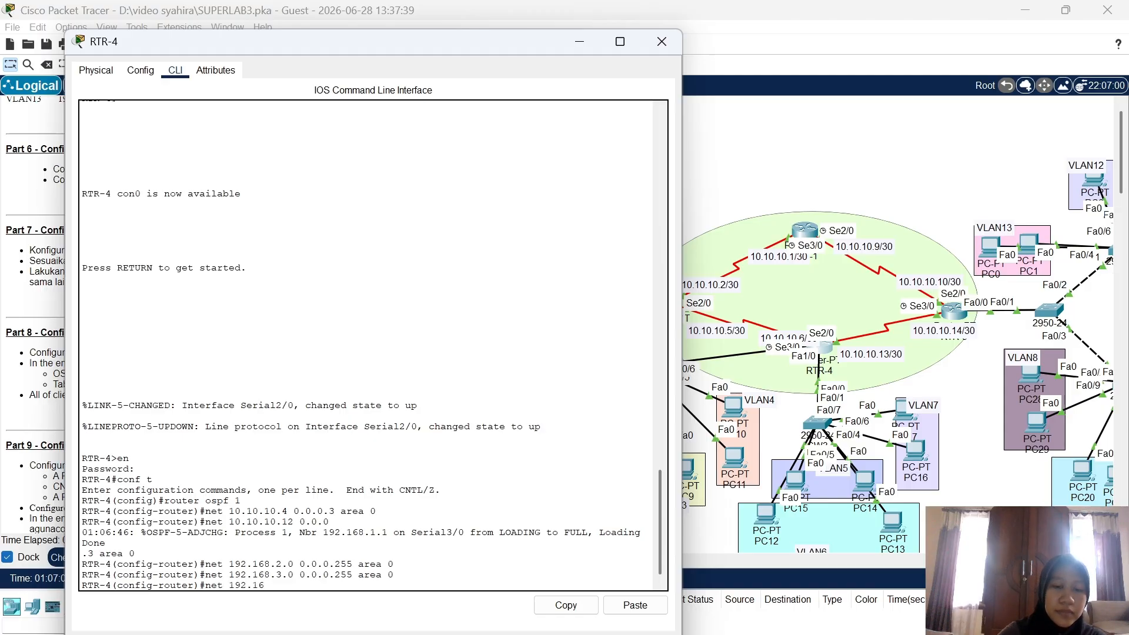
pyautogui.write('8.4.0')
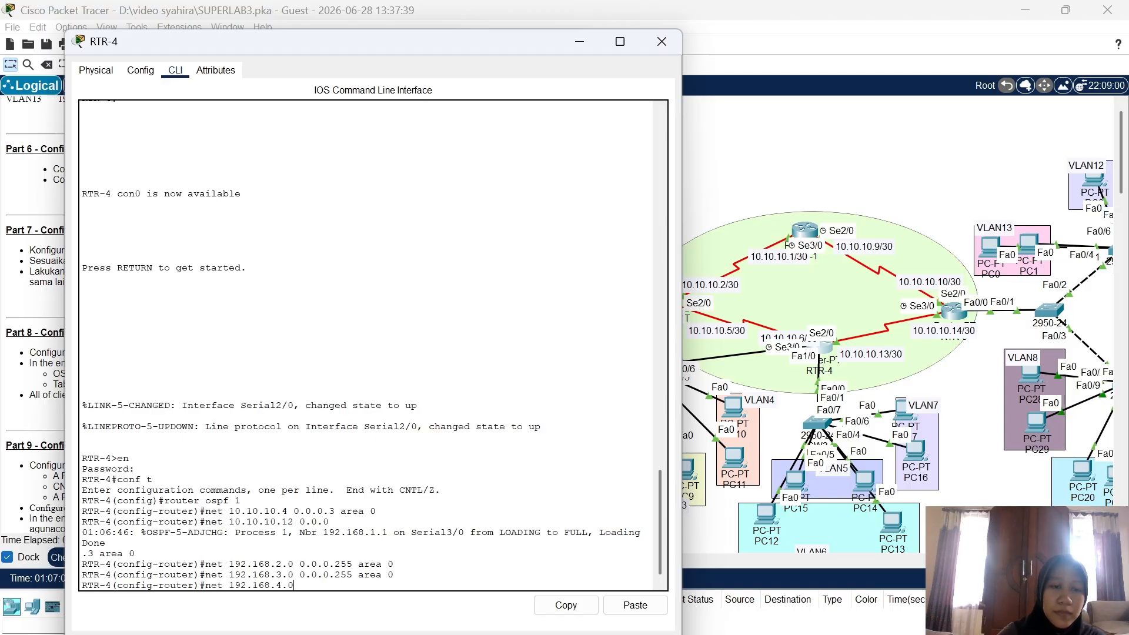
pyautogui.write(' 0.0.0.')
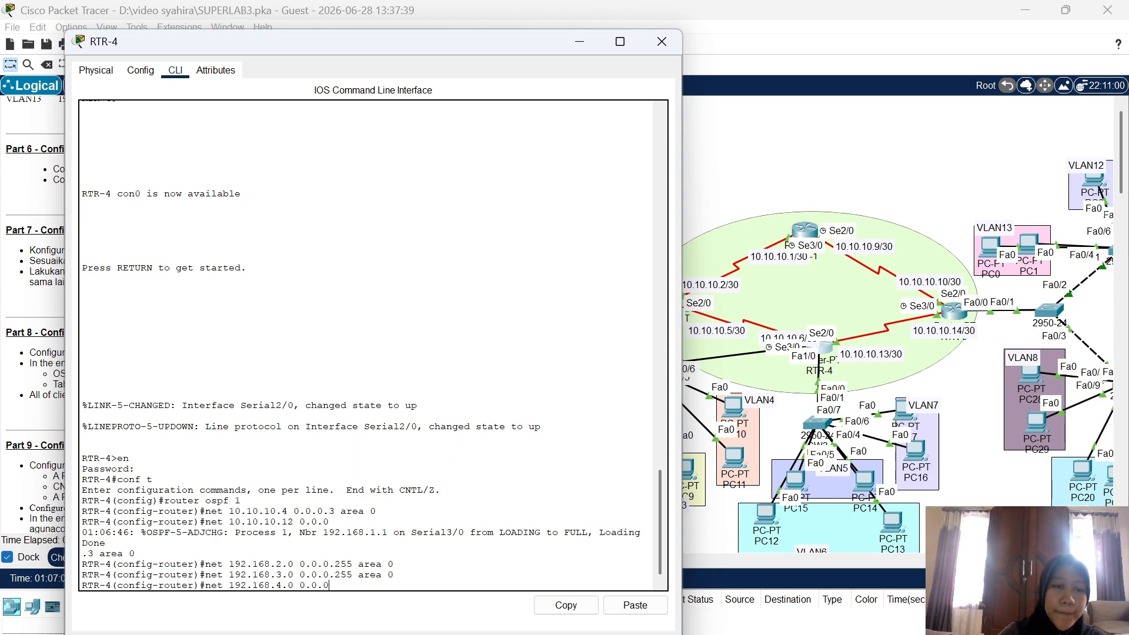
pyautogui.write('255 a')
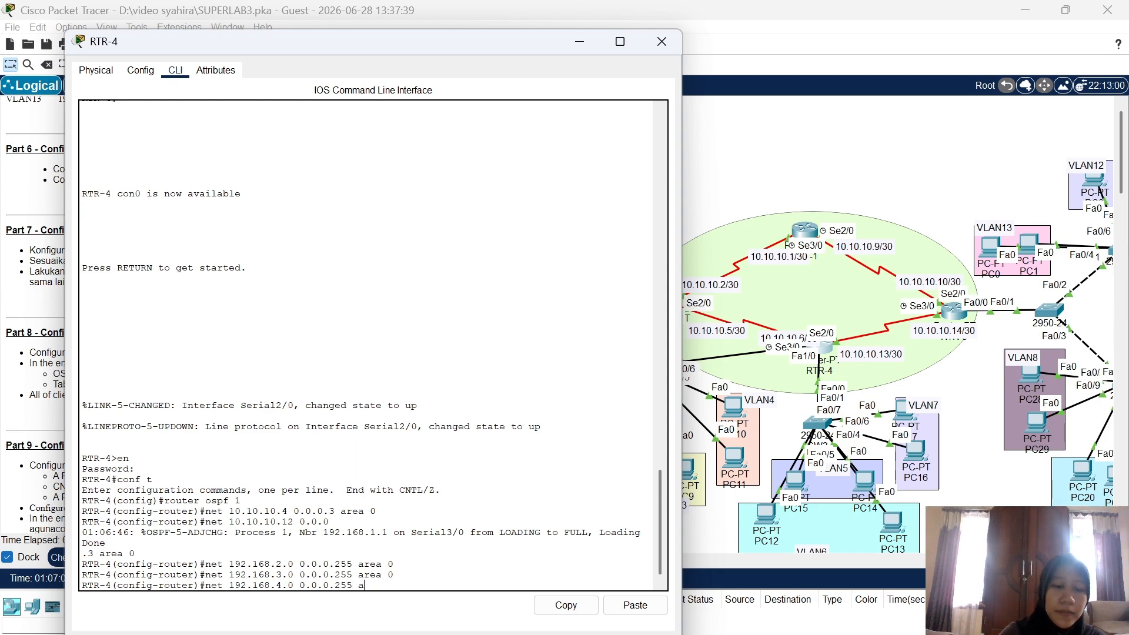
pyautogui.write('rea 0')
pyautogui.press('Return')
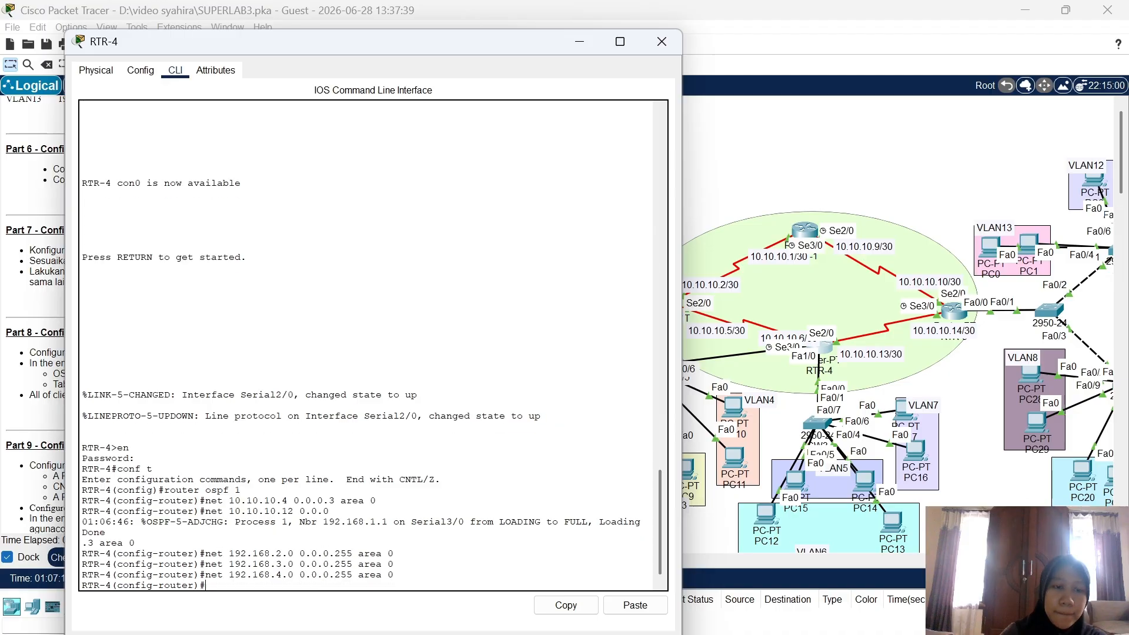
pyautogui.write('net 19')
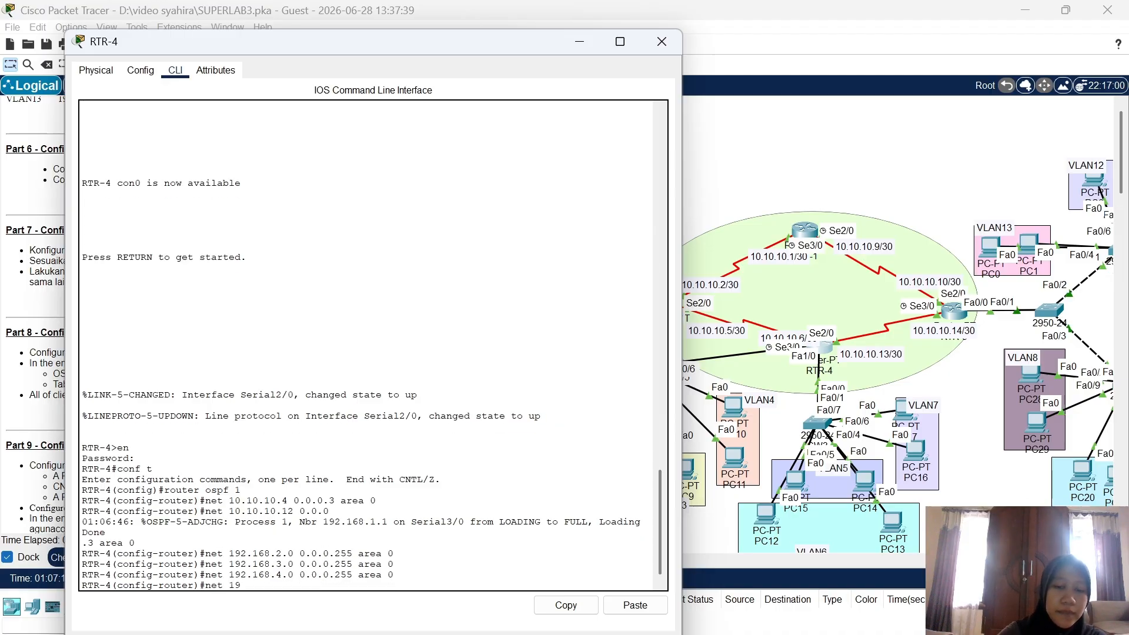
pyautogui.write('2.168.5.0 0.0.0.')
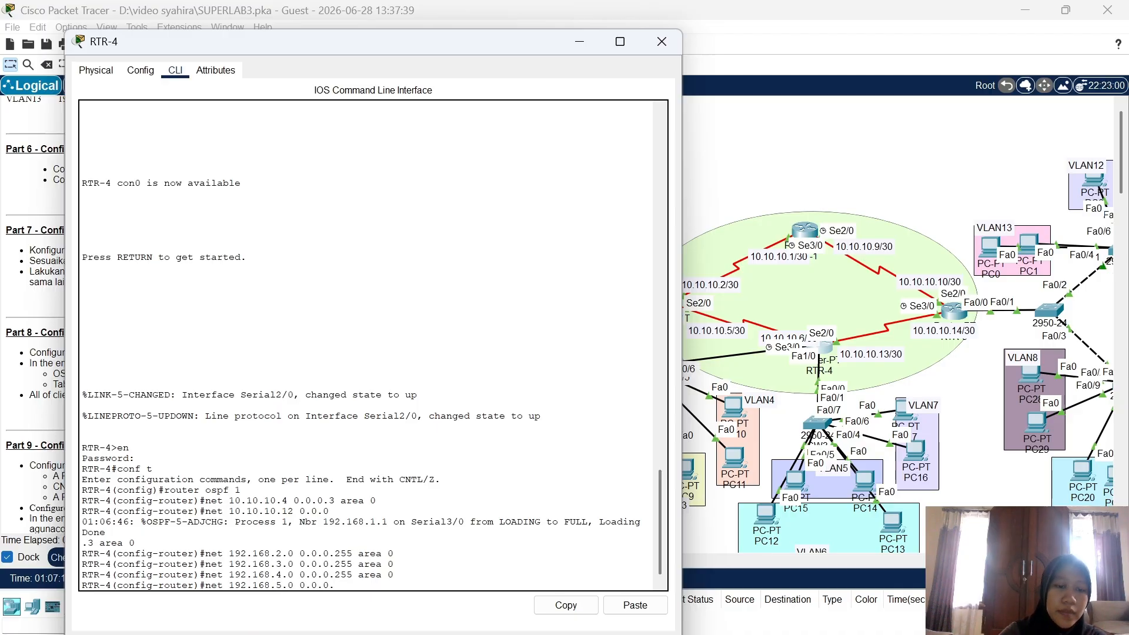
pyautogui.write('255 area')
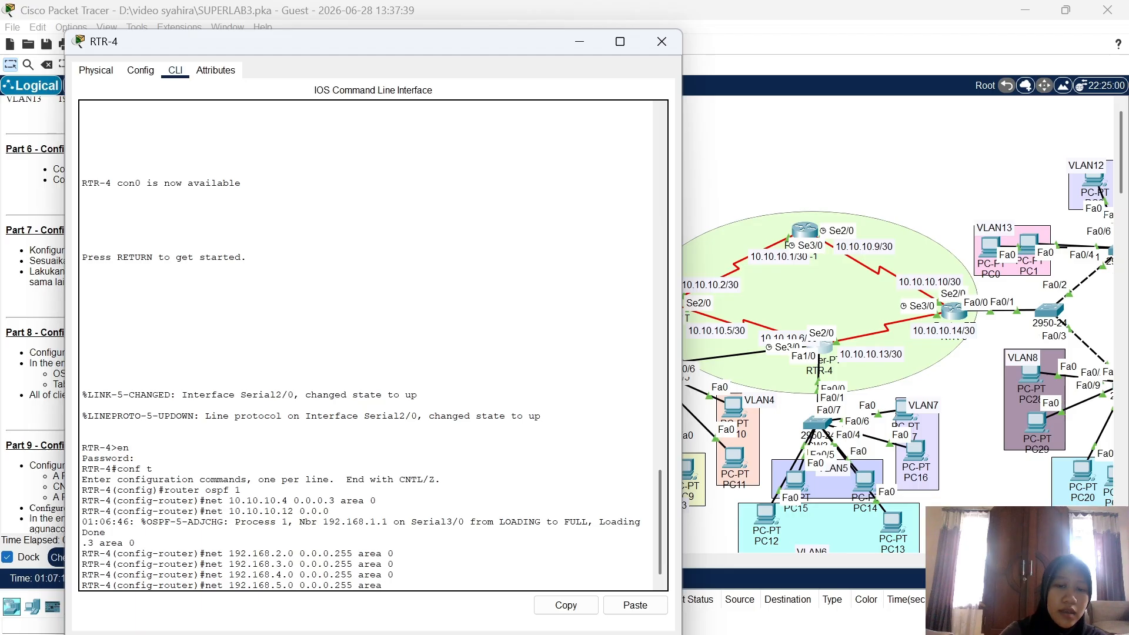
pyautogui.write(' 0')
pyautogui.press('Return')
pyautogui.write('nfig-router)#n')
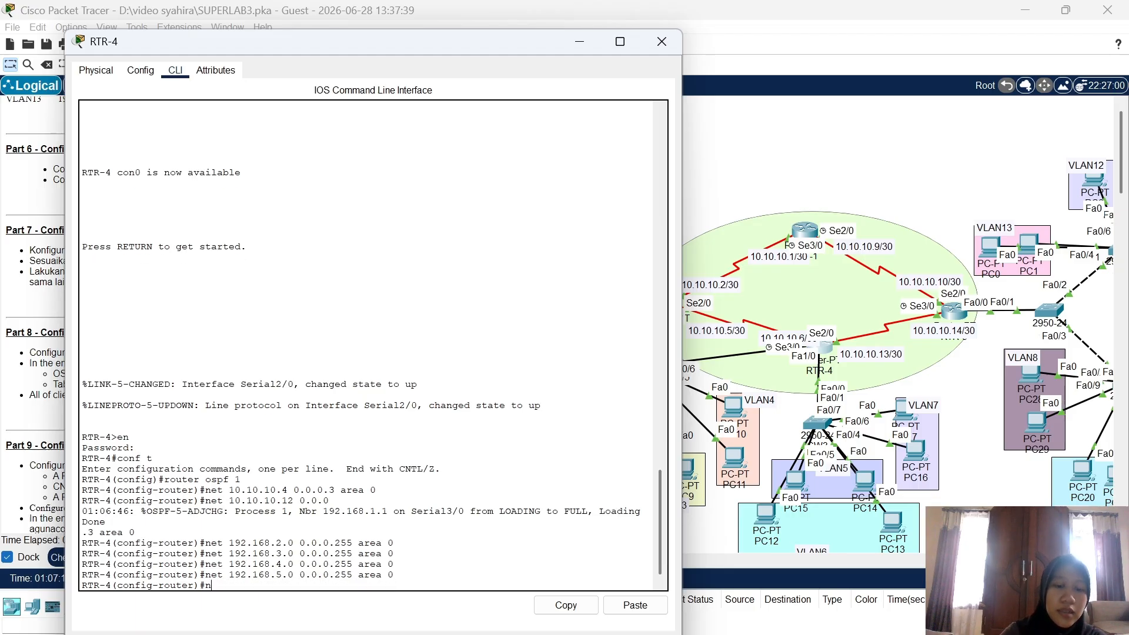
pyautogui.write('et 192.168.6.0')
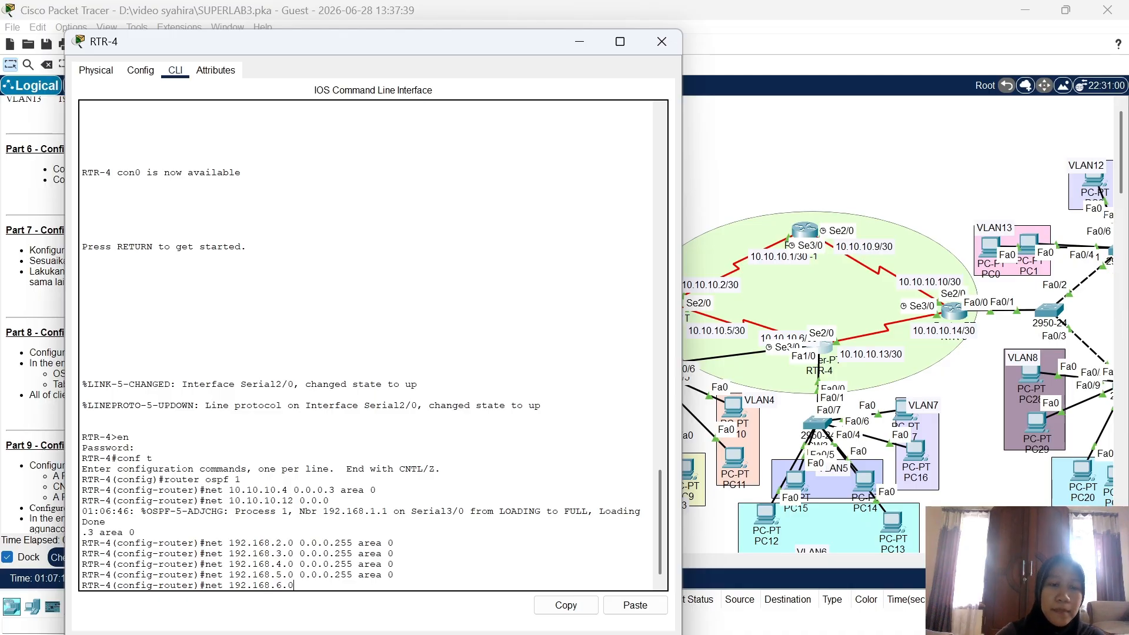
pyautogui.write(' 0.0.')
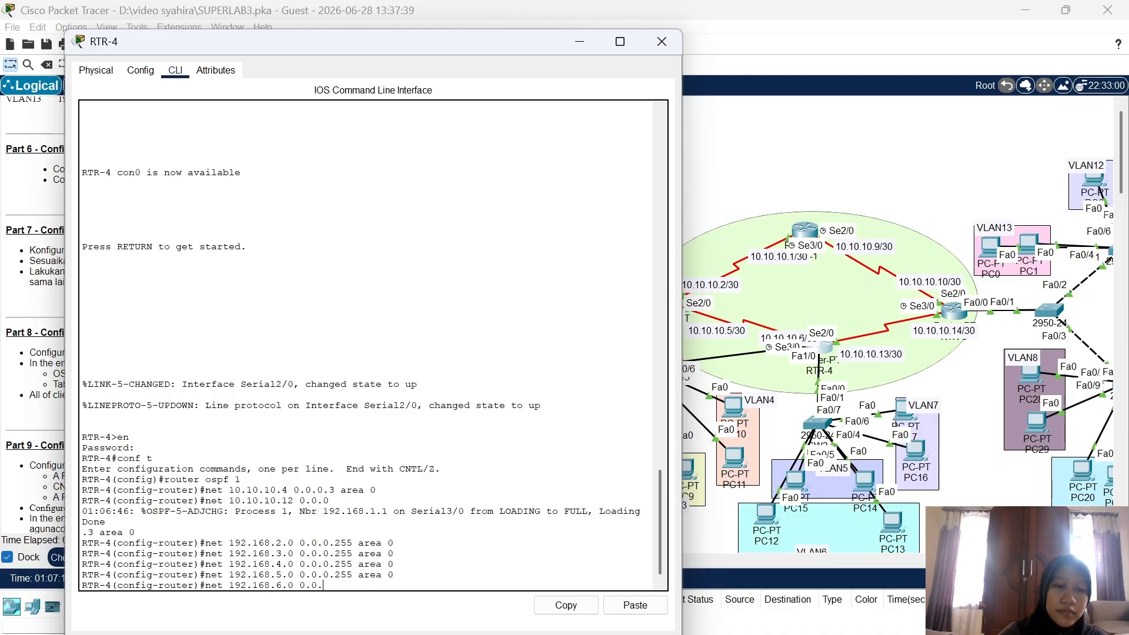
pyautogui.write('0.255 area 0')
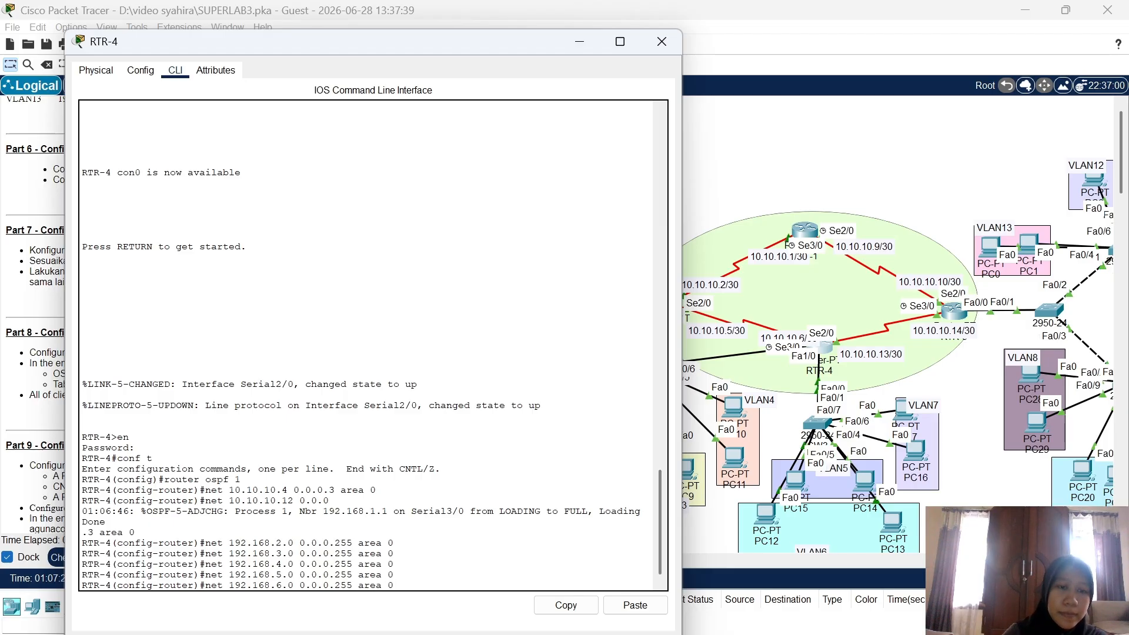
pyautogui.press('Return')
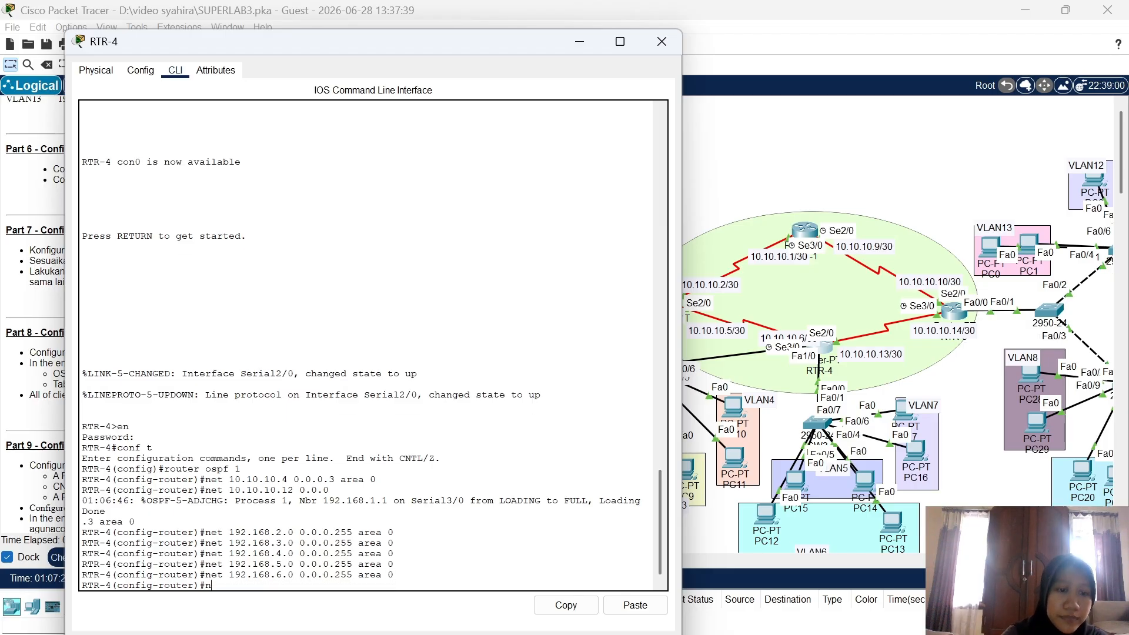
pyautogui.write('et ')
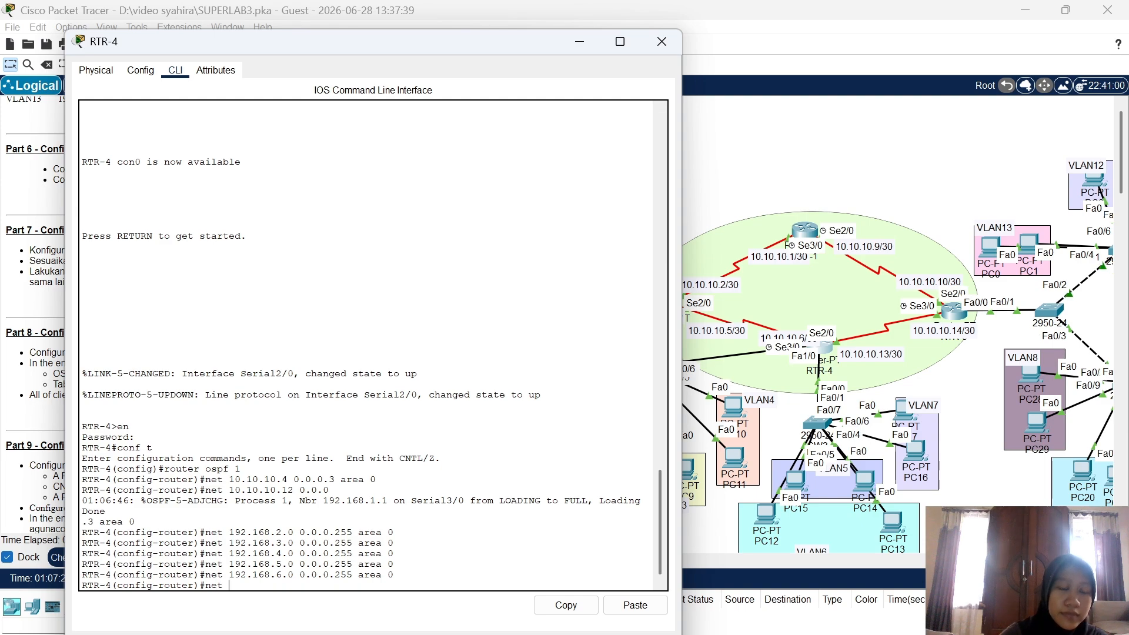
pyautogui.write('192.168')
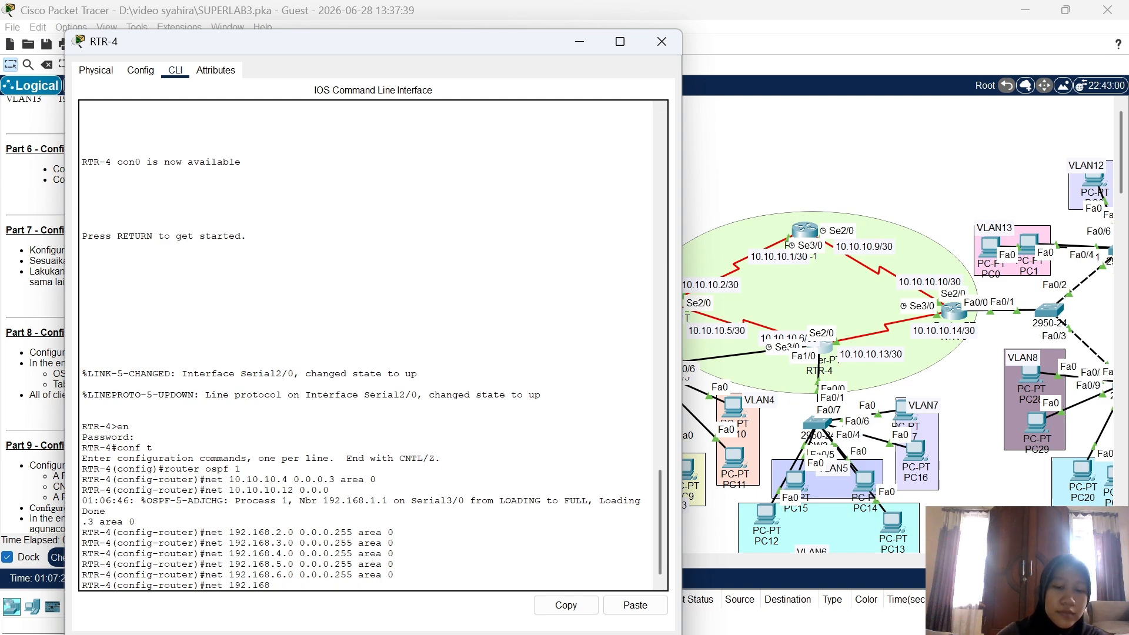
pyautogui.write('.7.0 0.0.0.255')
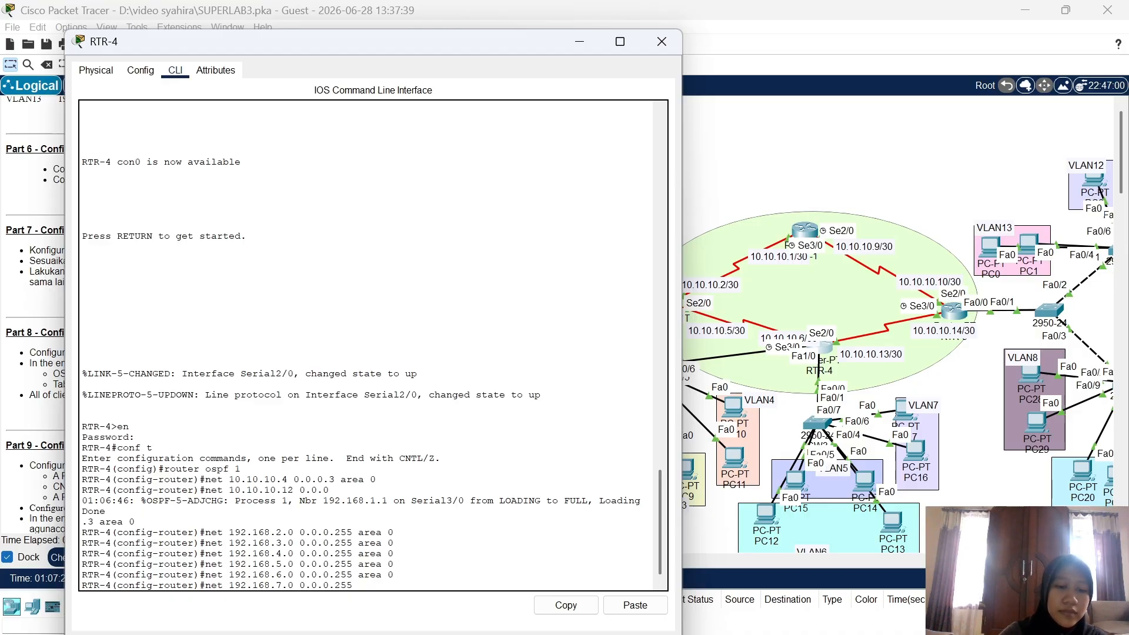
pyautogui.write(' area 0')
pyautogui.press('Return')
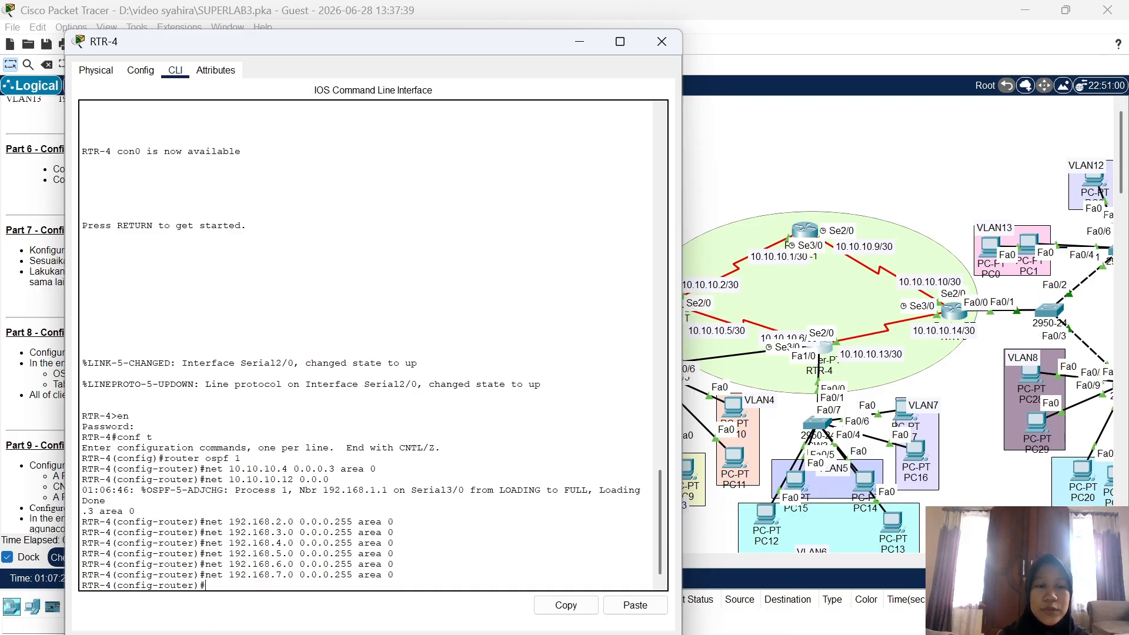
# Close RTR-4's window, scroll the canvas right and open RTR-3's console
pyautogui.click(671, 42)
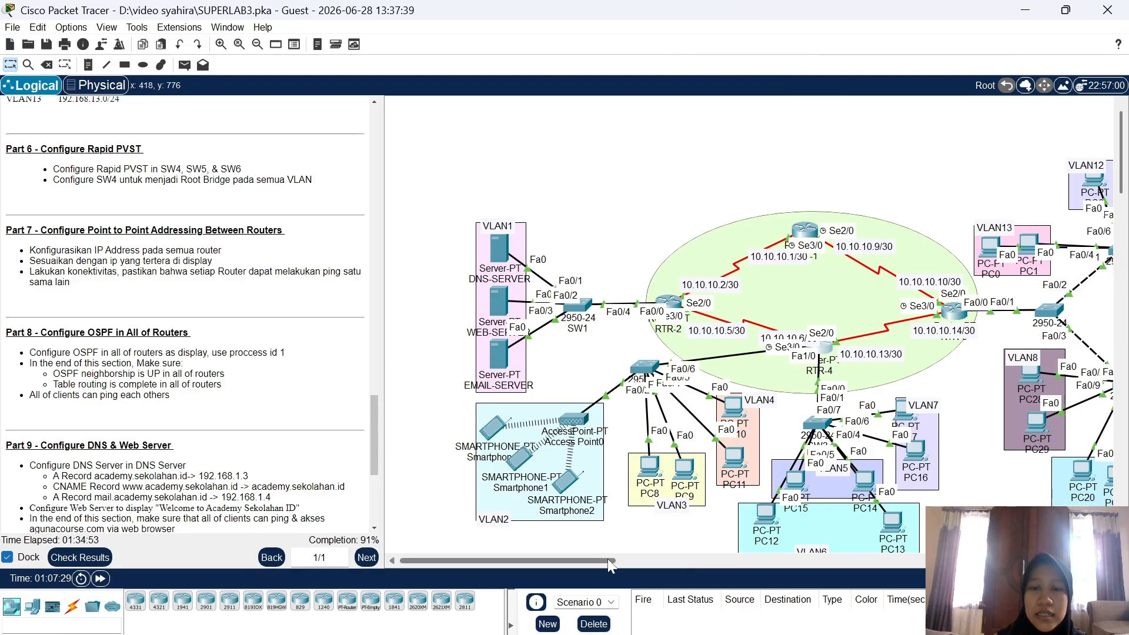
pyautogui.moveTo(608, 559); pyautogui.dragTo(661, 562)
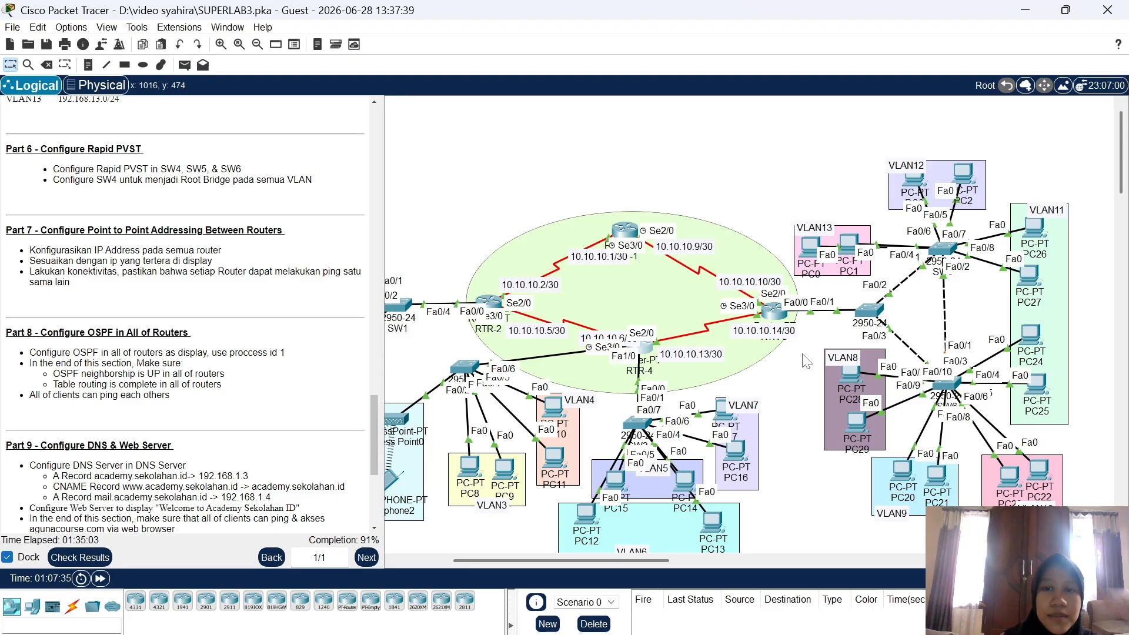
pyautogui.click(774, 313)
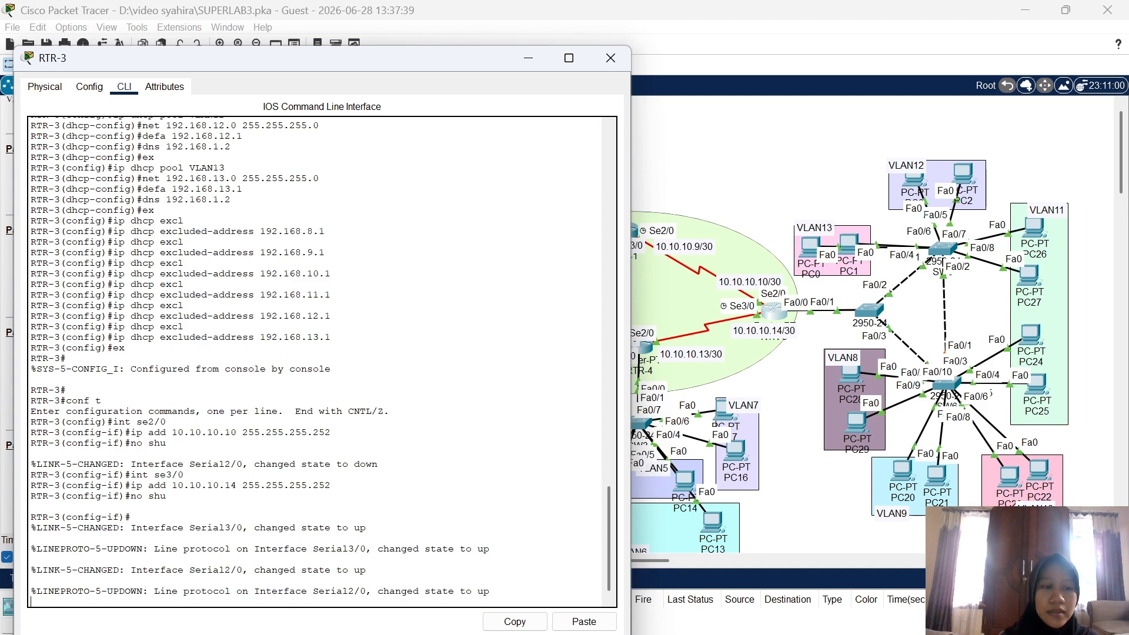
# Start OSPF process 1 on RTR-3, add 10.10.10.8/30, and type the 10.10.10.12/30 area 0 statement
pyautogui.press('Return')
pyautogui.write('e')
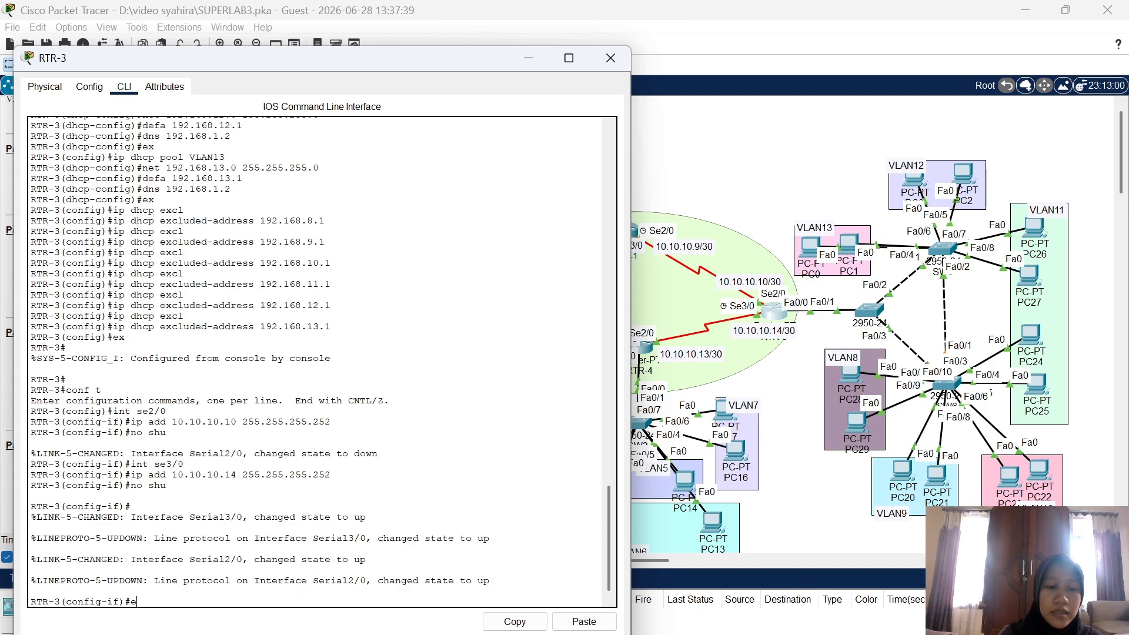
pyautogui.write('x')
pyautogui.press('Return')
pyautogui.write('rou')
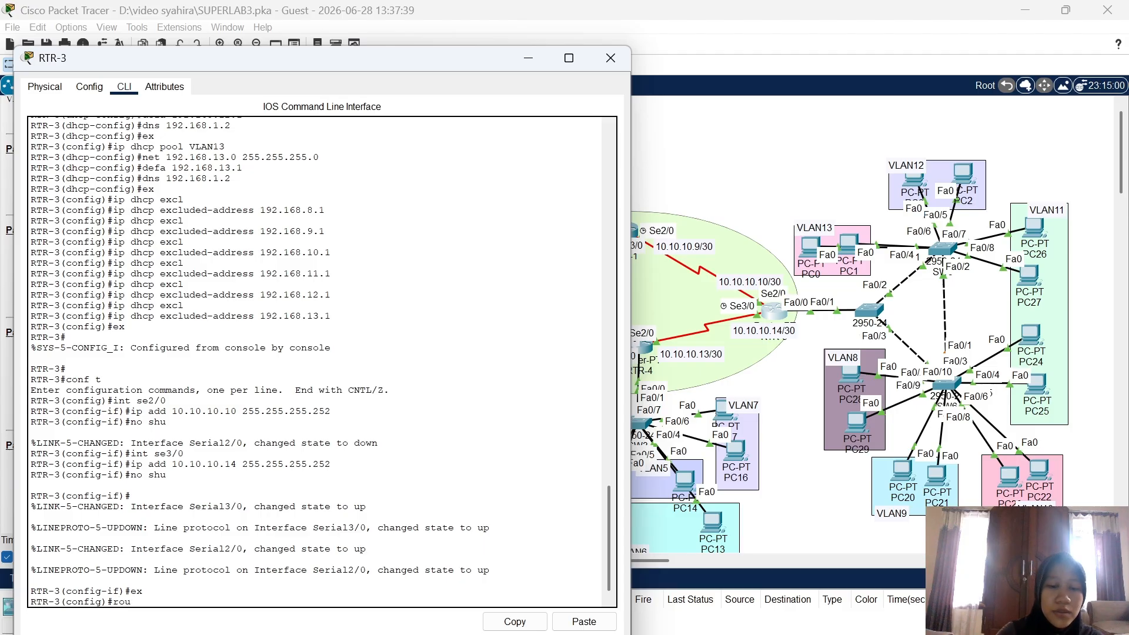
pyautogui.write('ter ospf')
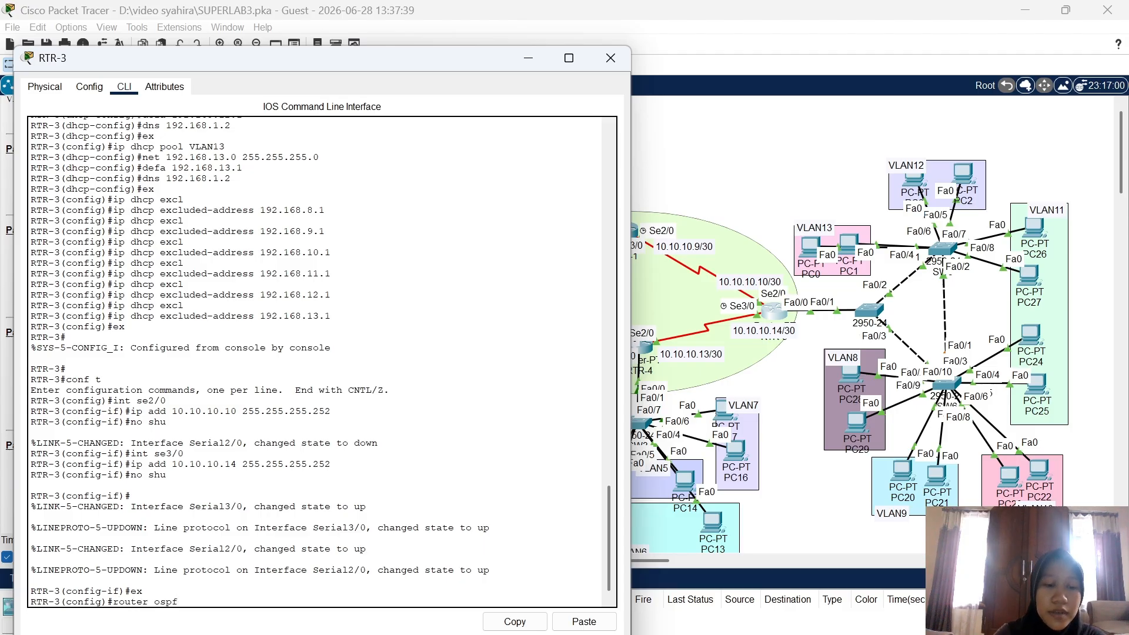
pyautogui.write(' 1')
pyautogui.press('Return')
pyautogui.write('nfig-router)#n')
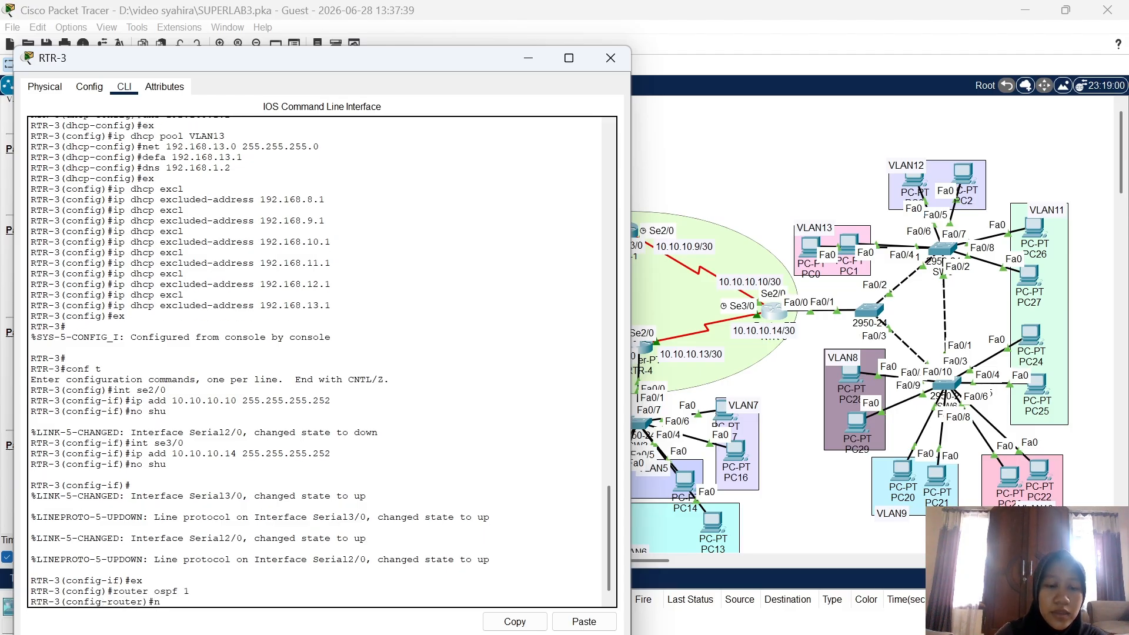
pyautogui.write('et')
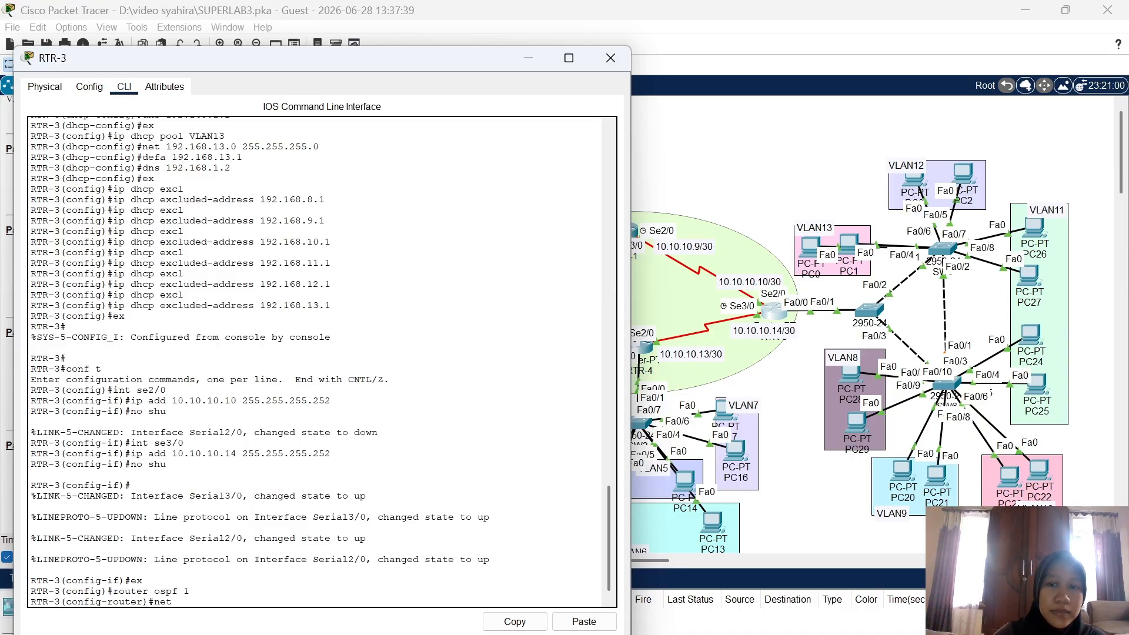
pyautogui.write(' 10.10.10.8 ')
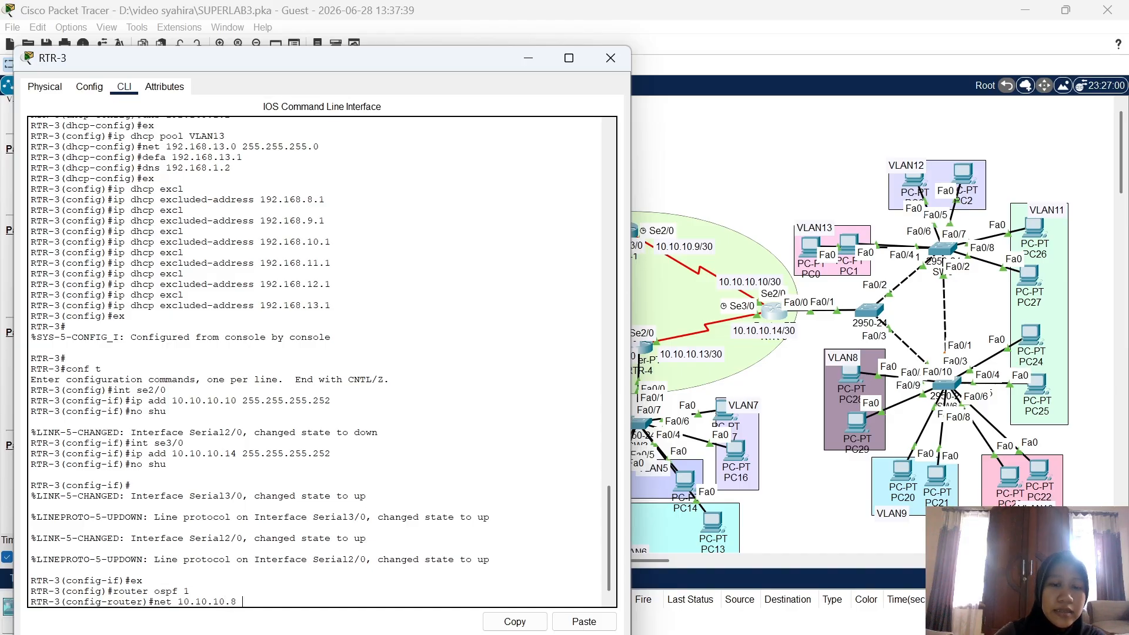
pyautogui.write('0.0.0.3 are')
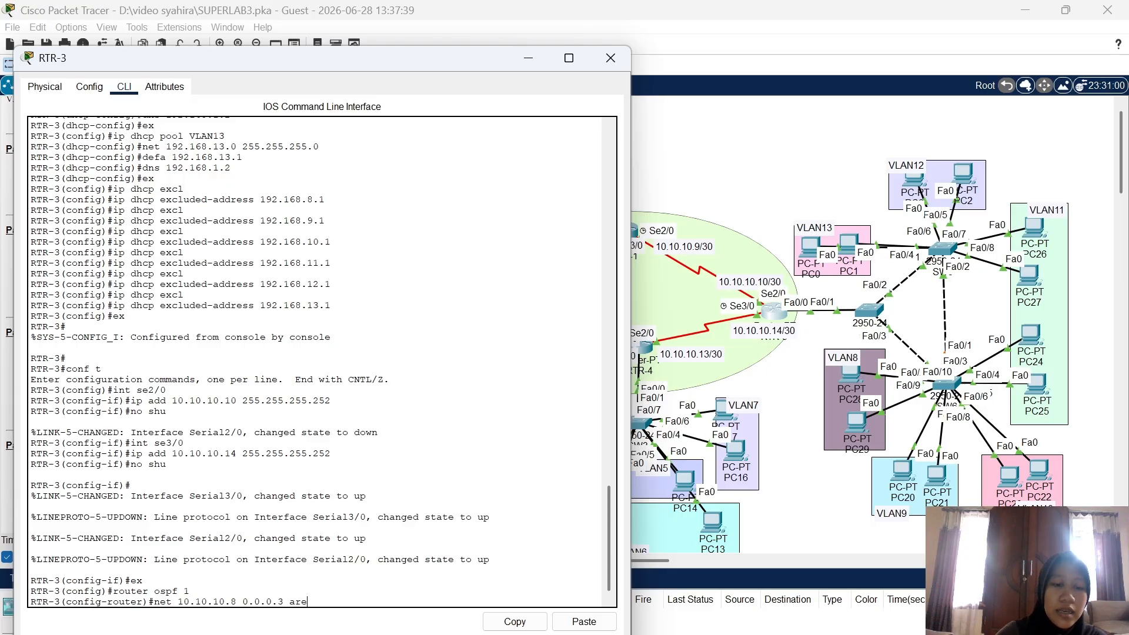
pyautogui.write('a 0')
pyautogui.press('Return')
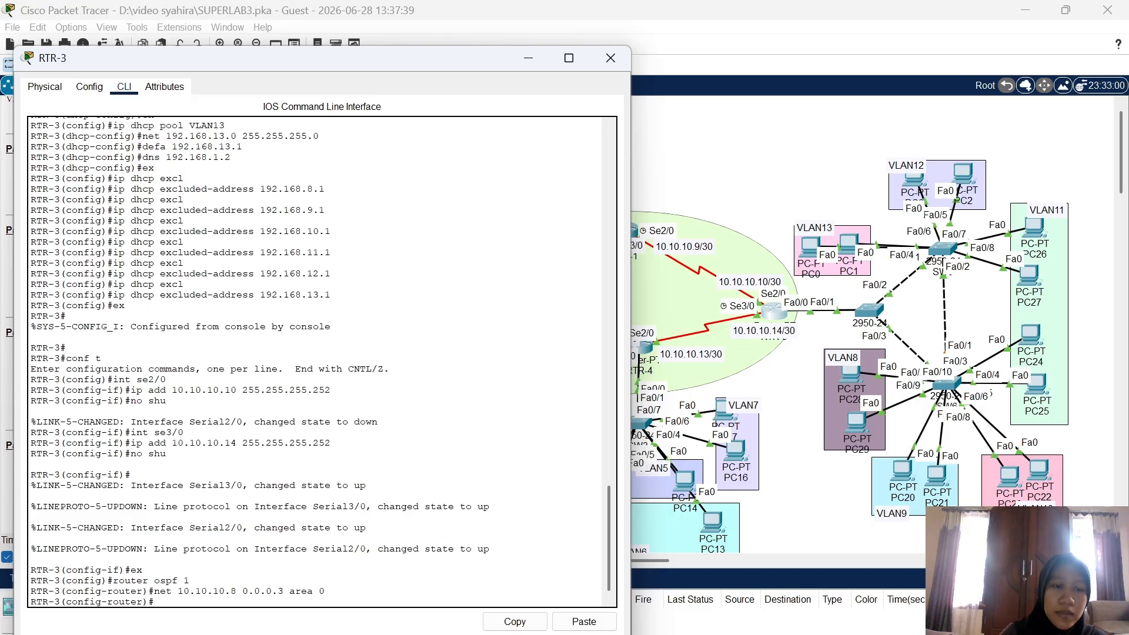
pyautogui.write('net ')
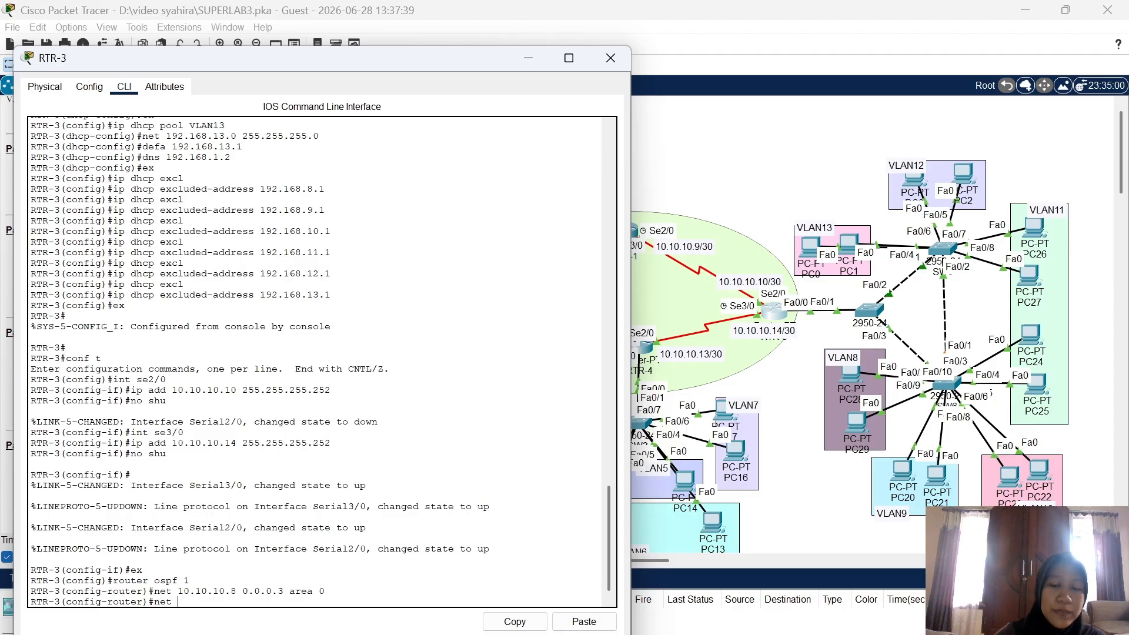
pyautogui.write('10.10.10.')
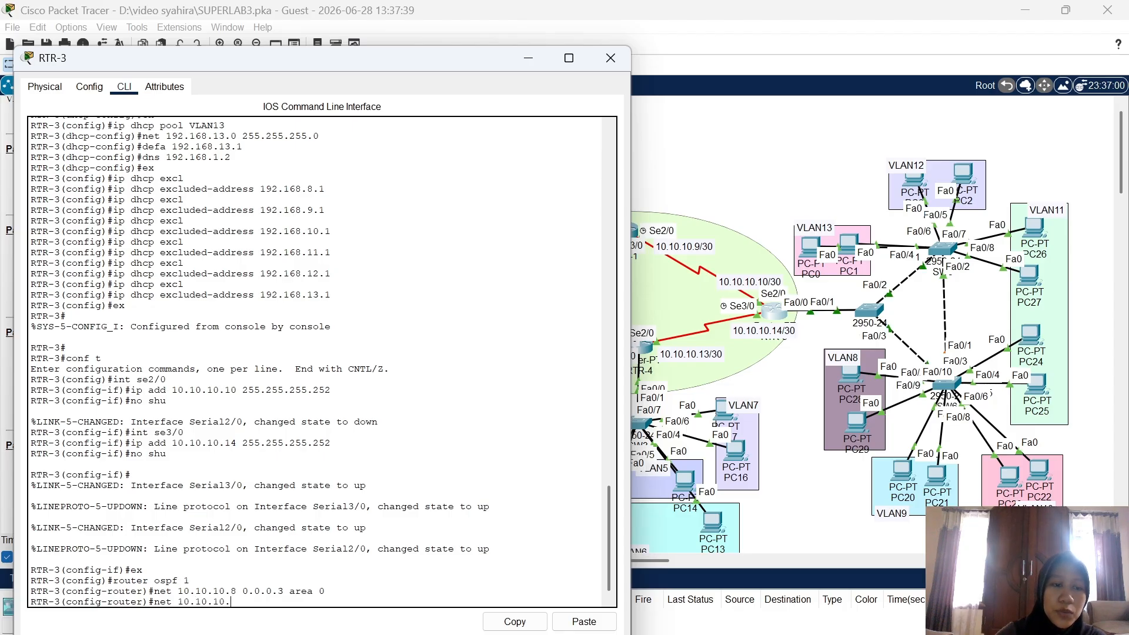
pyautogui.write('12')
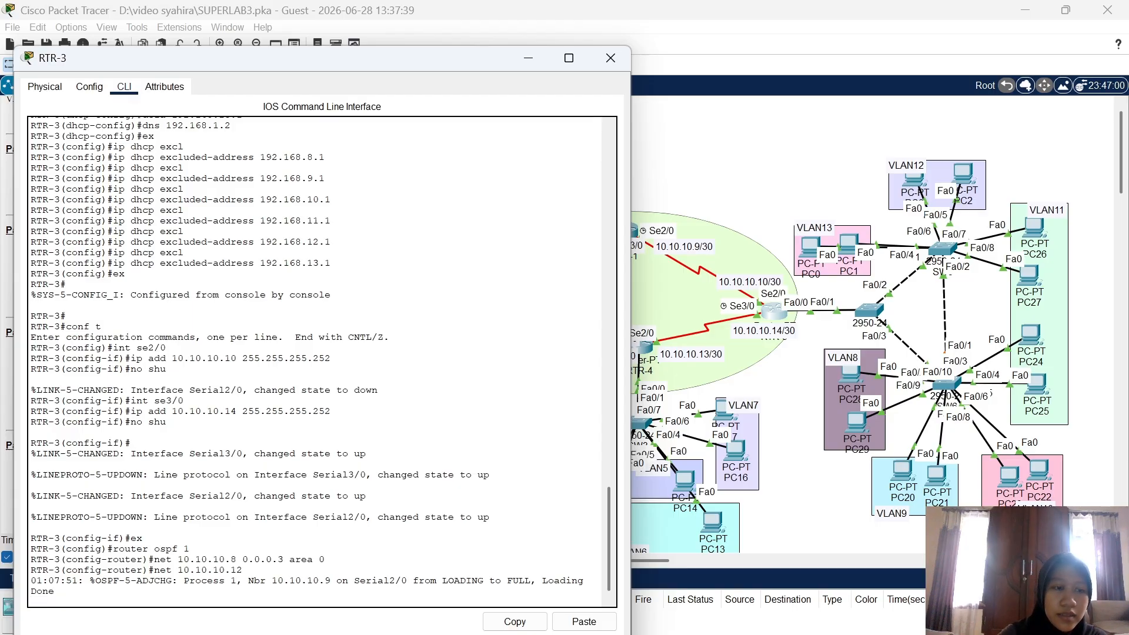
pyautogui.write('0.0.0.3 ar')
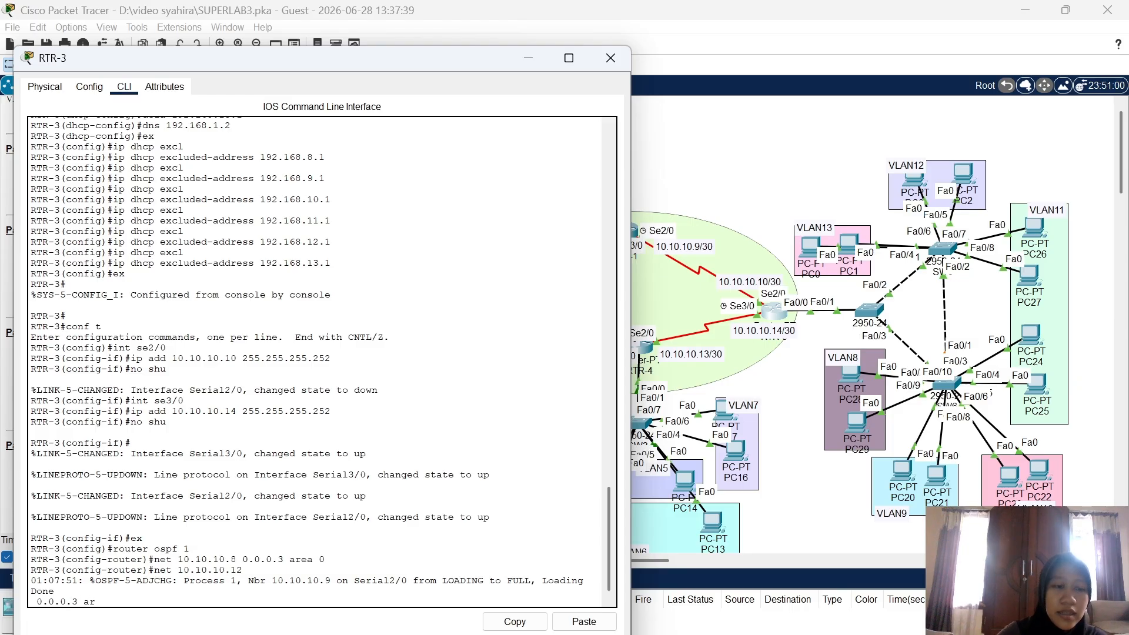
pyautogui.write('ea 0')
# Submit the 10.10.10.12 statement and add 192.168.8.0 through 192.168.13.0 /24 to area 0
pyautogui.press('Return')
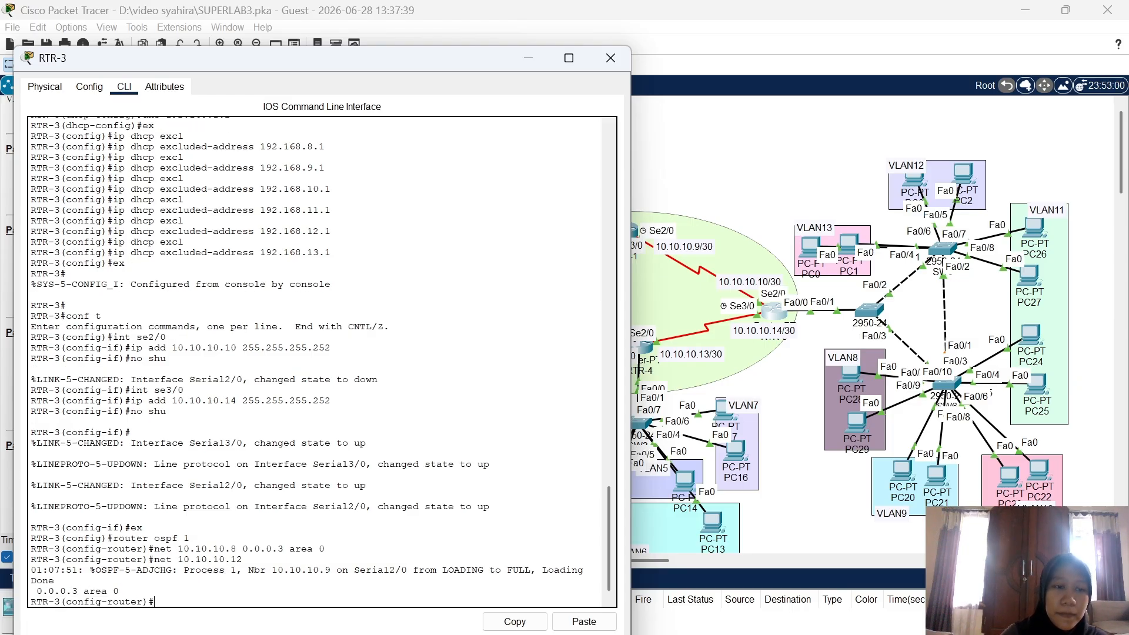
pyautogui.write('net')
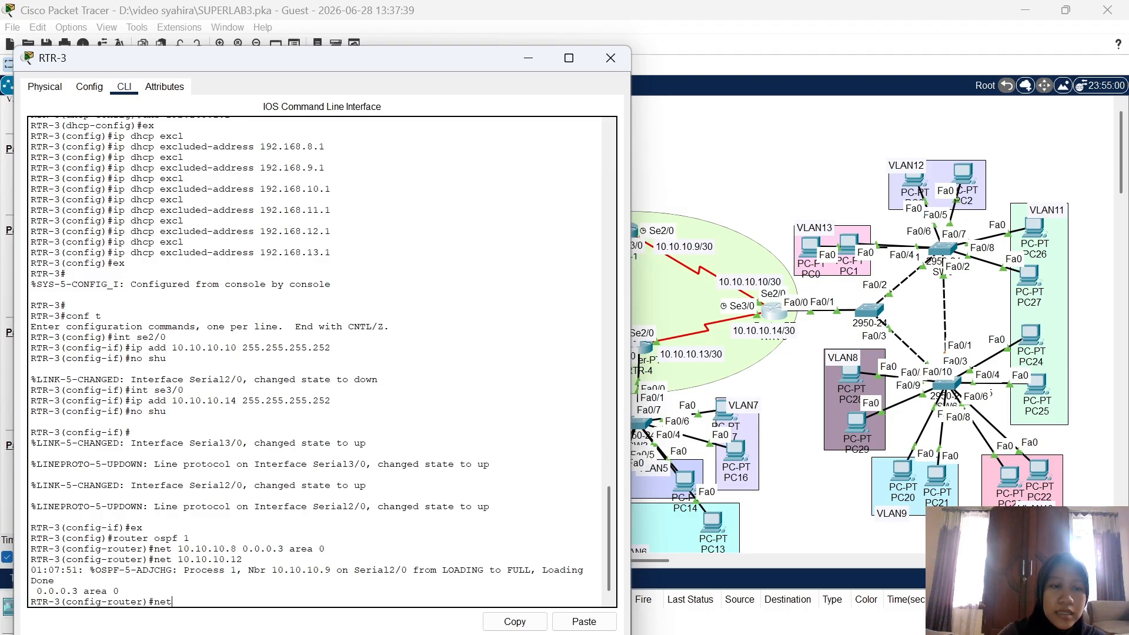
pyautogui.write(' 192.16')
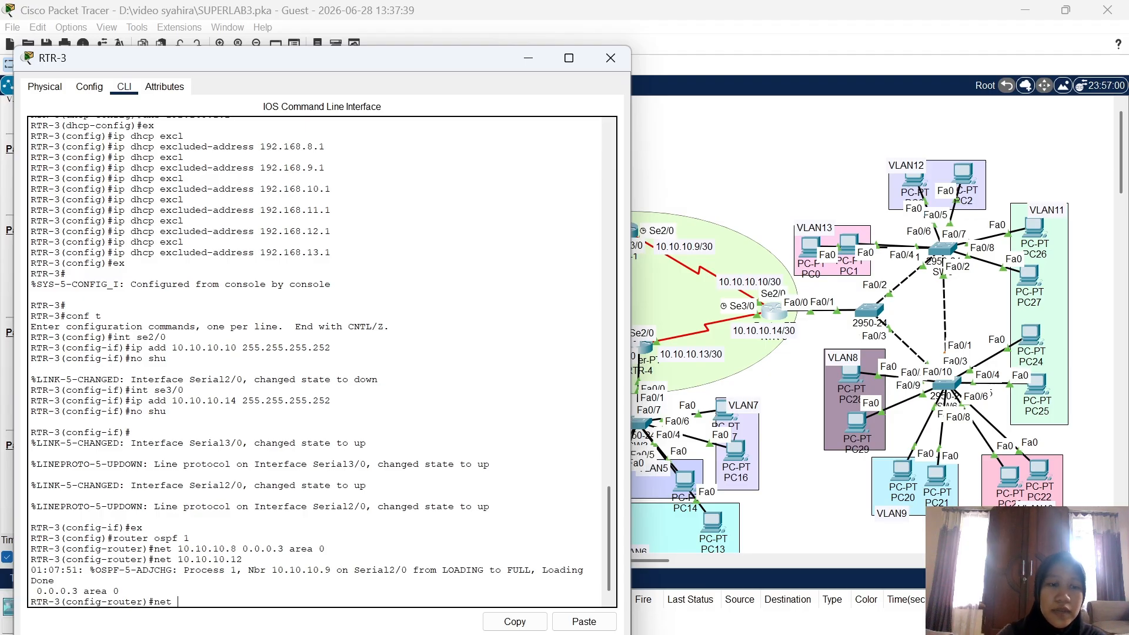
pyautogui.write('8.')
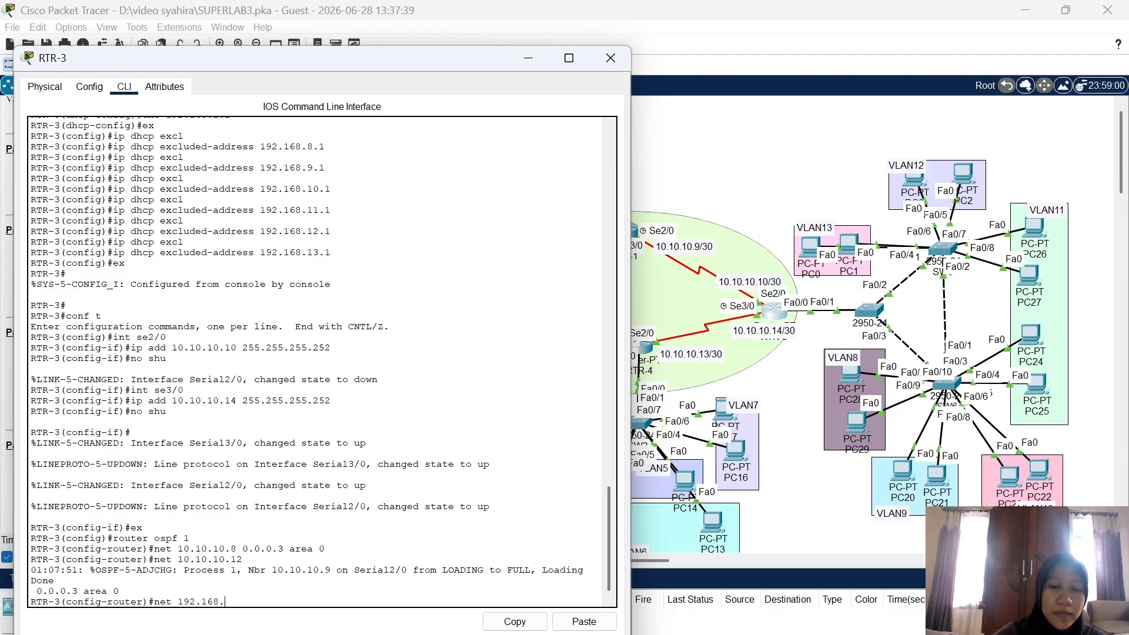
pyautogui.write('8.0 0.')
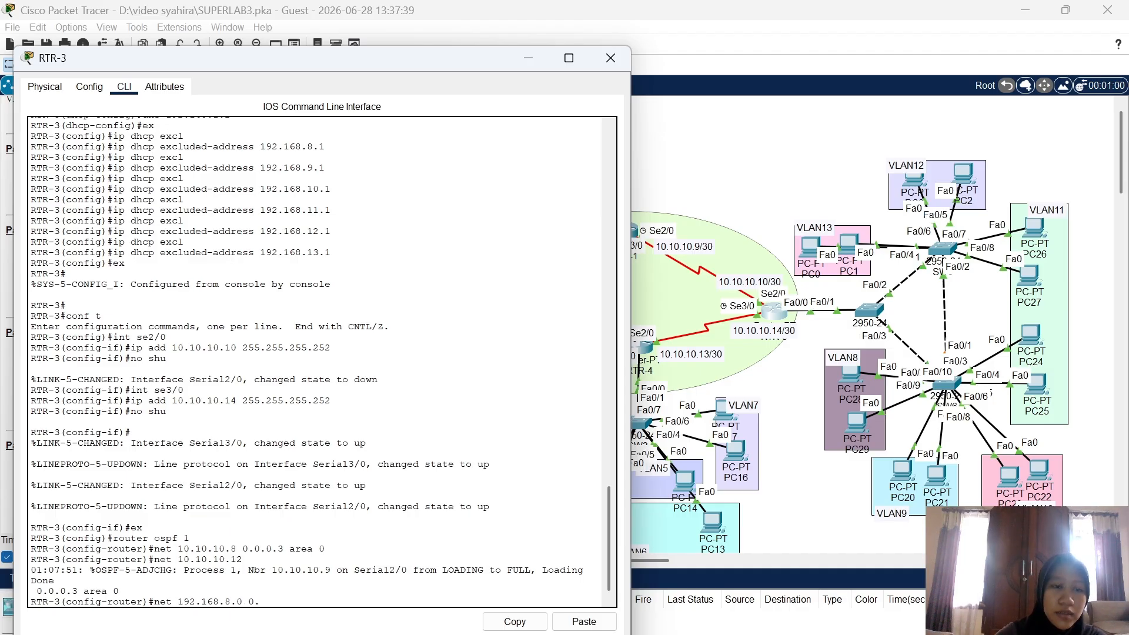
pyautogui.write('0.0.255')
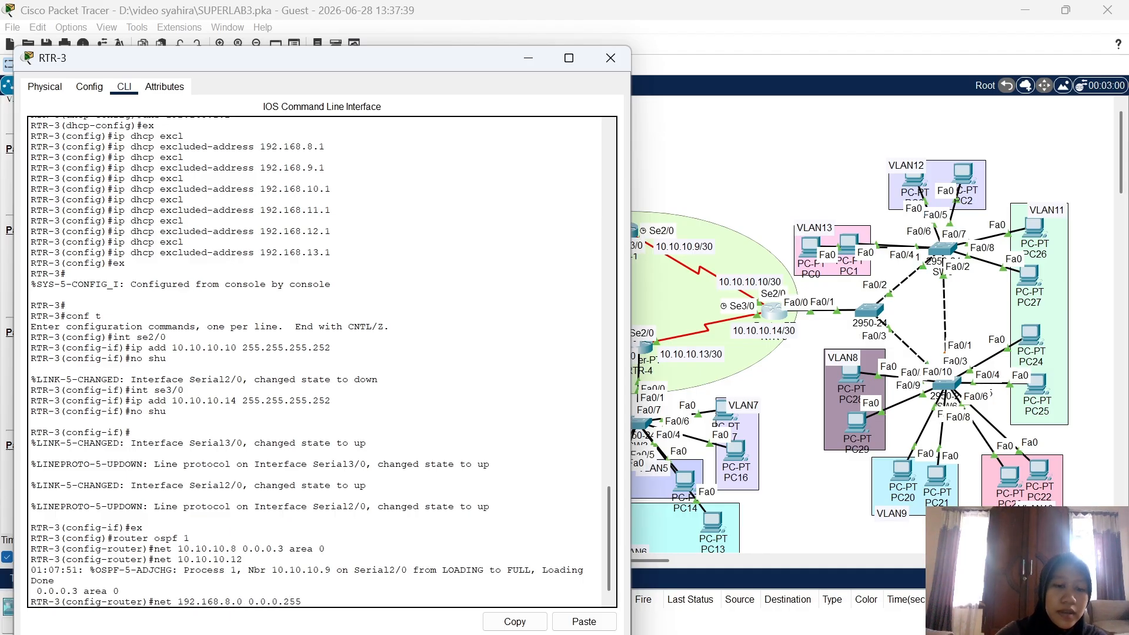
pyautogui.write(' area 0')
pyautogui.press('Return')
pyautogui.write('ne')
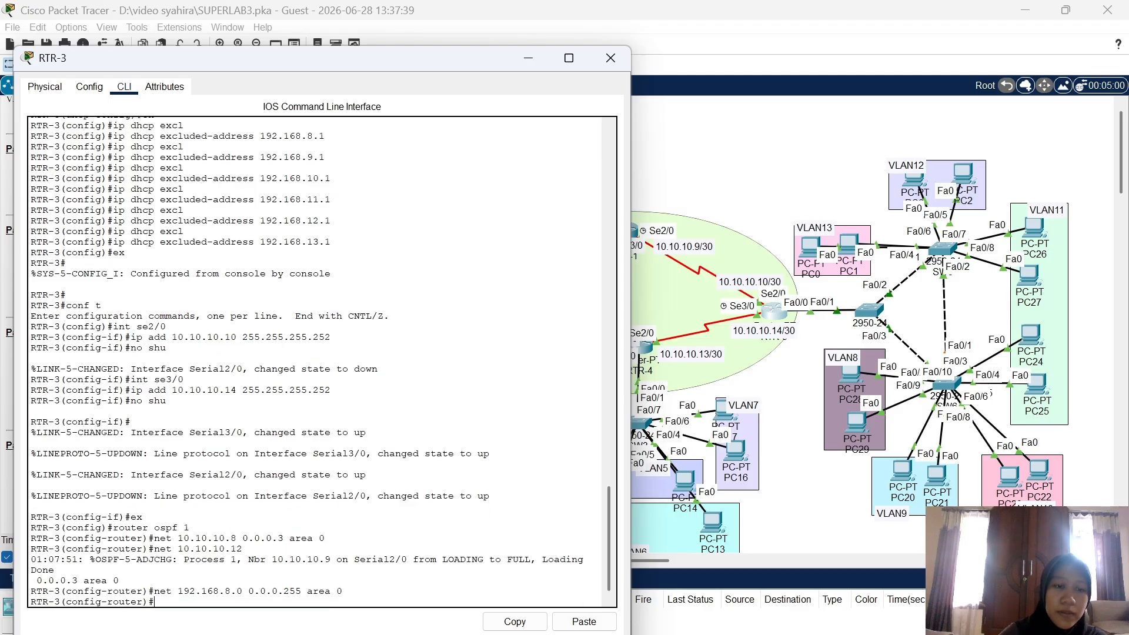
pyautogui.write('t 192')
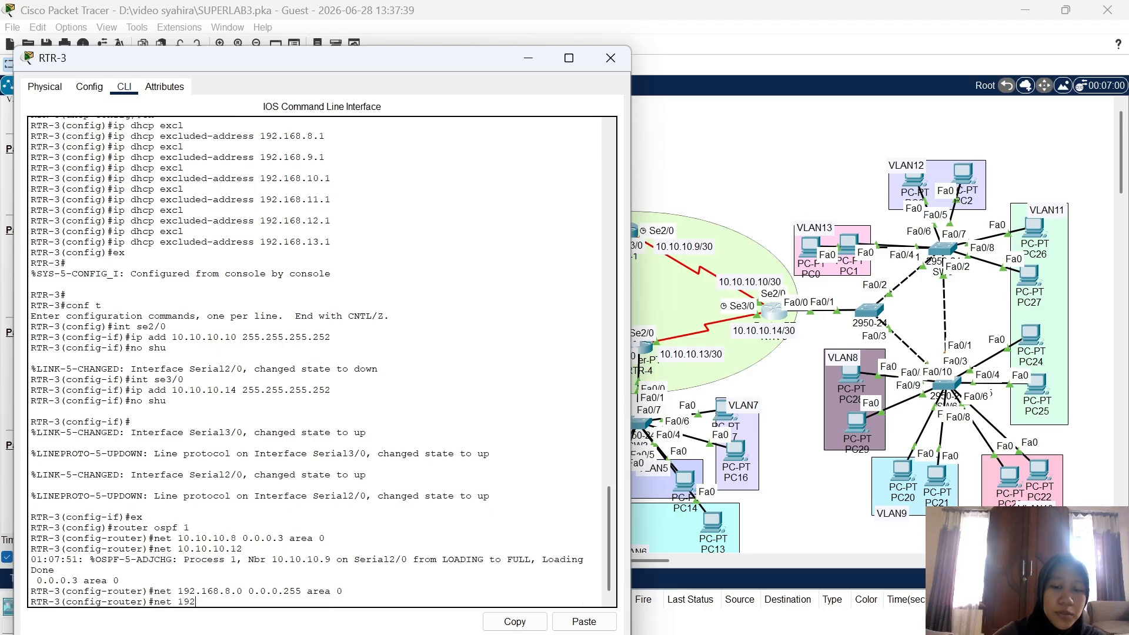
pyautogui.write('.168.9.0 0.0')
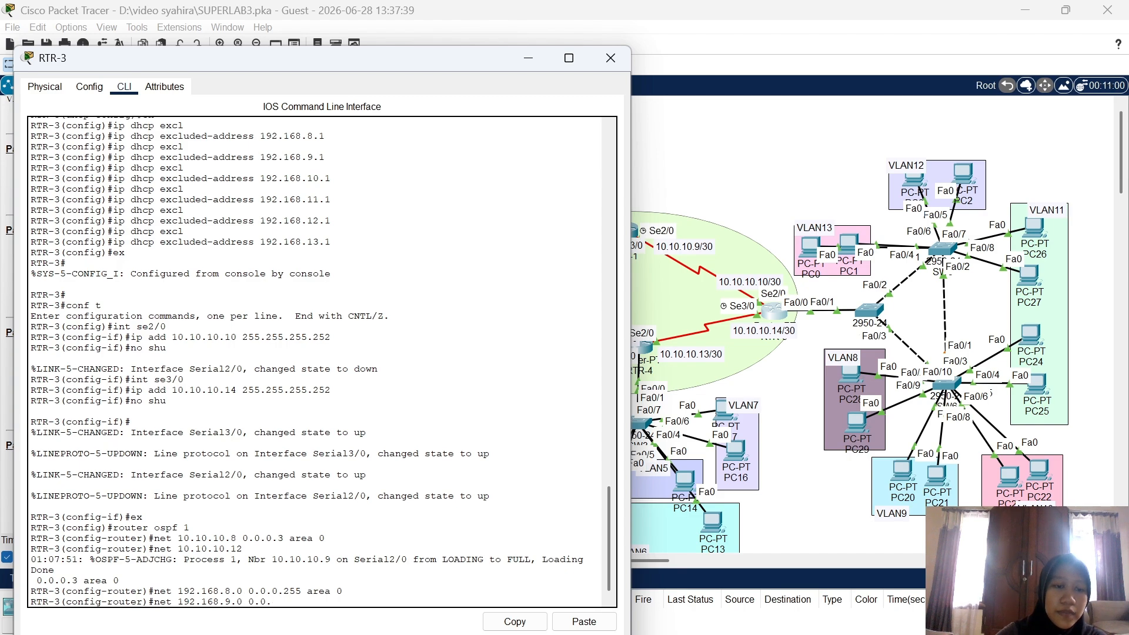
pyautogui.write('.0.255')
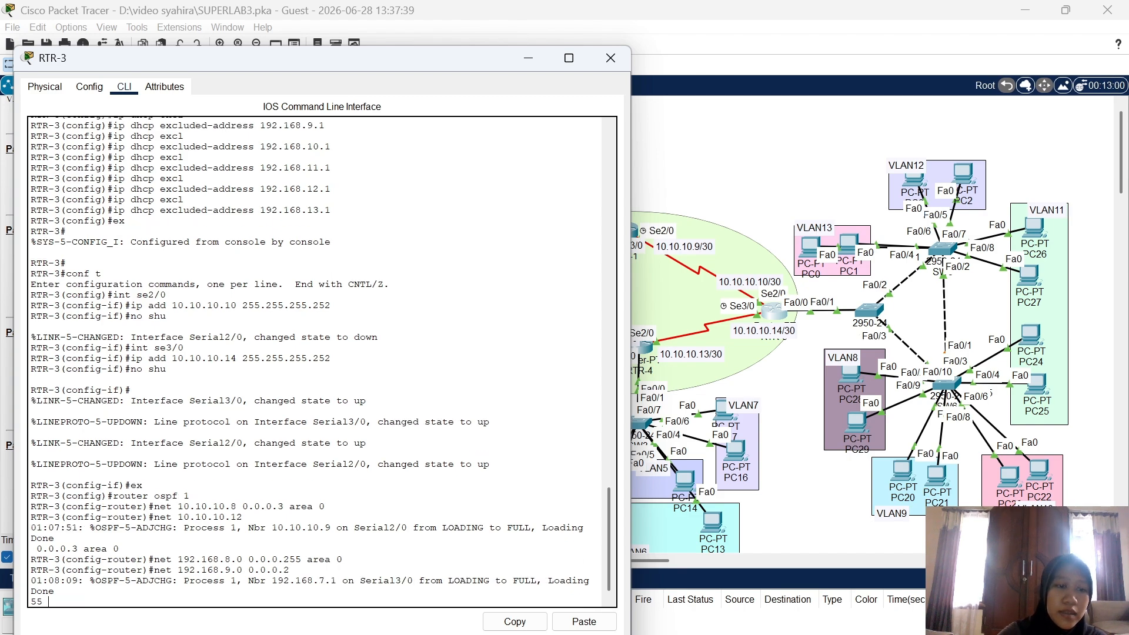
pyautogui.write(' area')
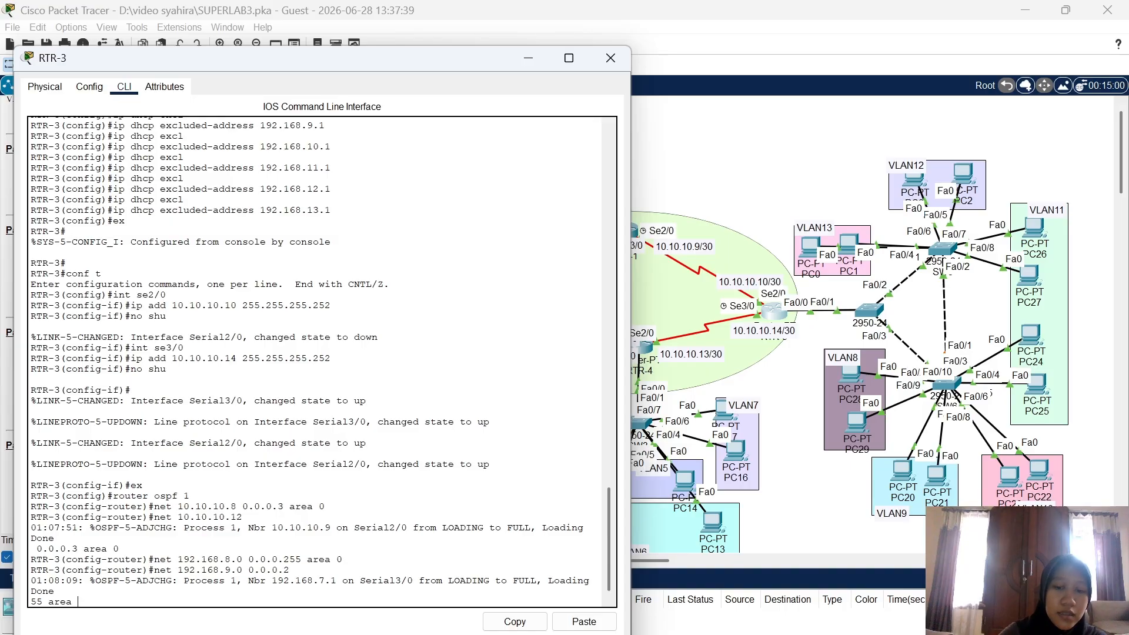
pyautogui.write(' 0')
pyautogui.press('Return')
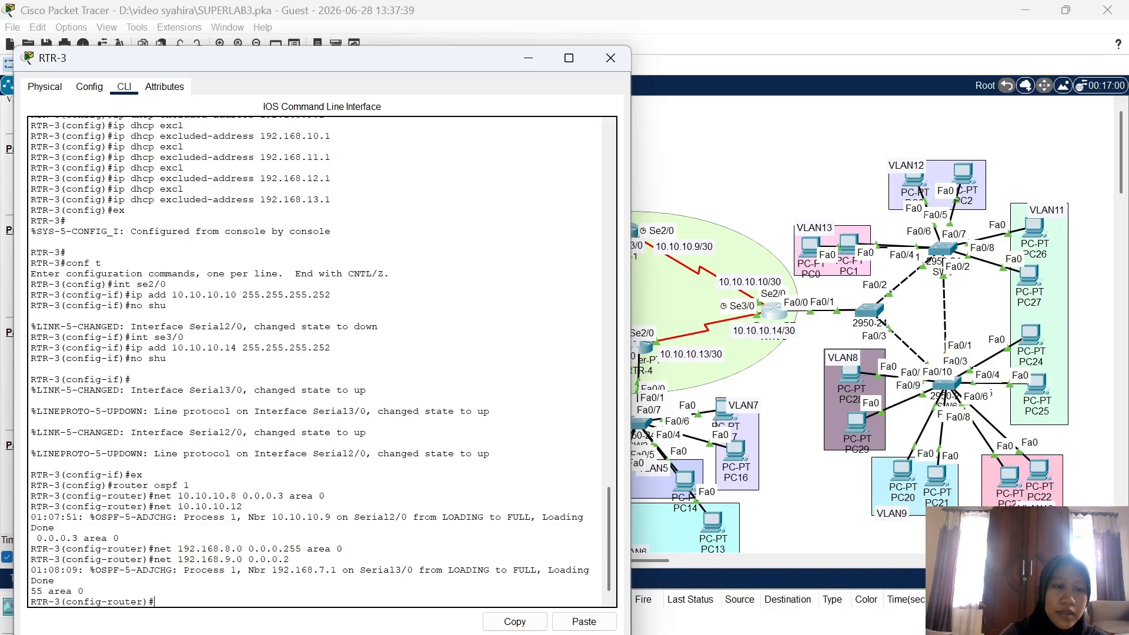
pyautogui.write('net 19')
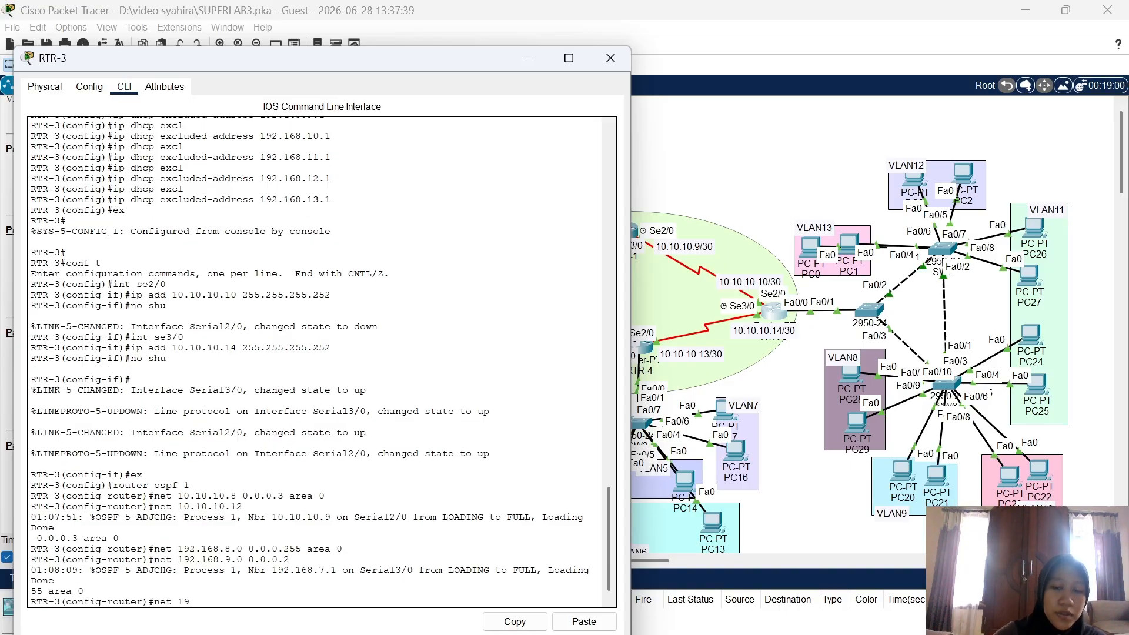
pyautogui.write('2.168.10.')
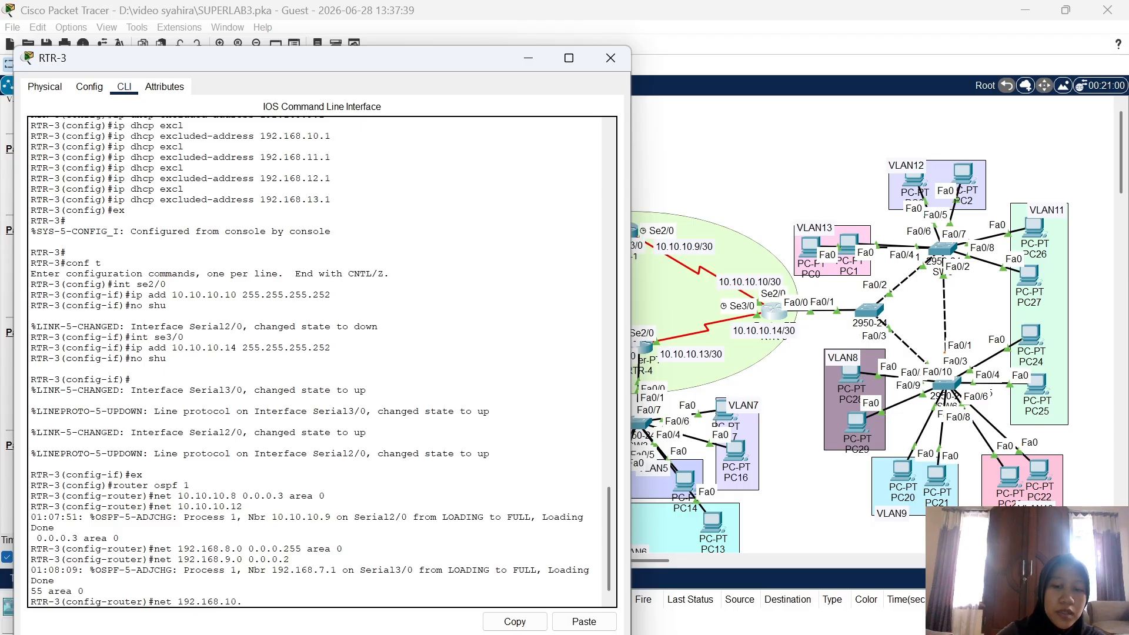
pyautogui.write('0 0.0.0.255 area')
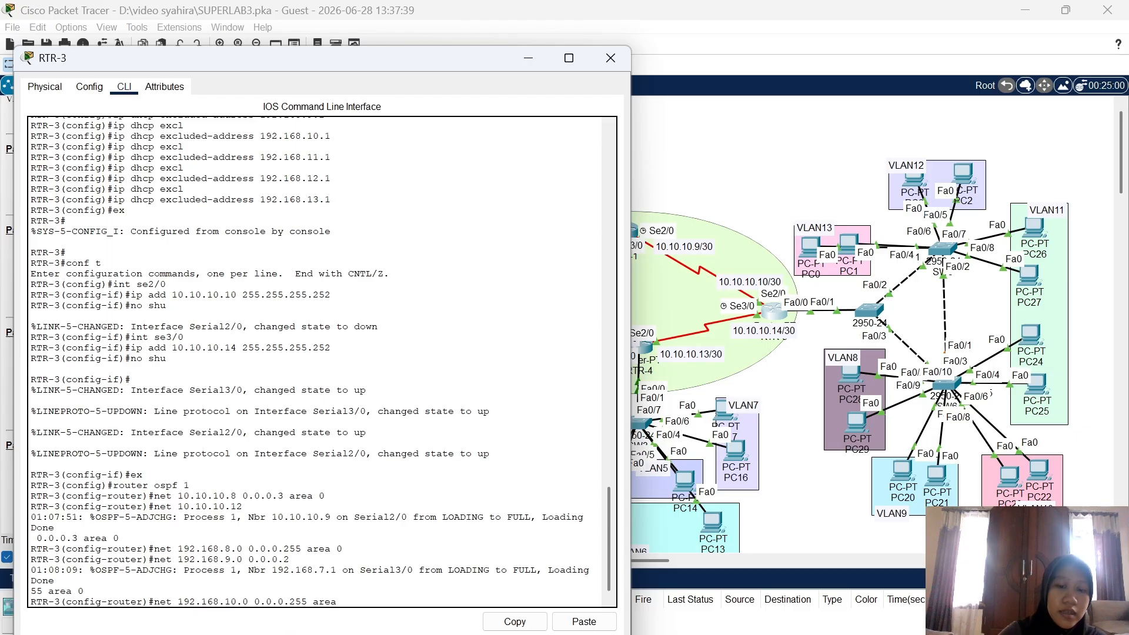
pyautogui.write(' 0')
pyautogui.press('Return')
pyautogui.write('ne')
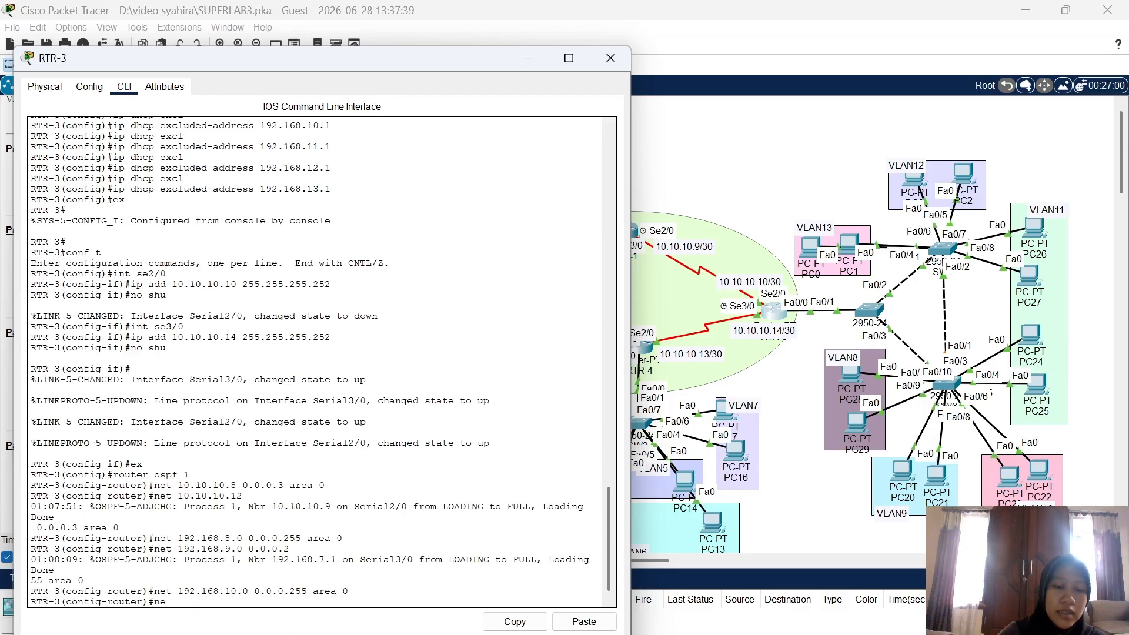
pyautogui.write('t 192.168')
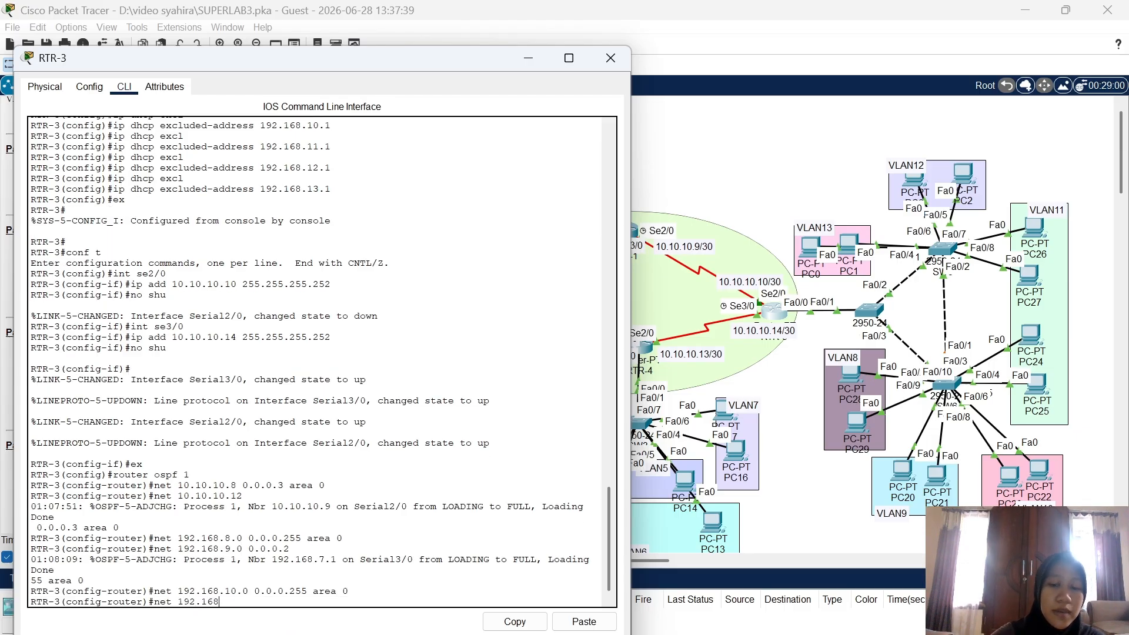
pyautogui.write('.11.0 0')
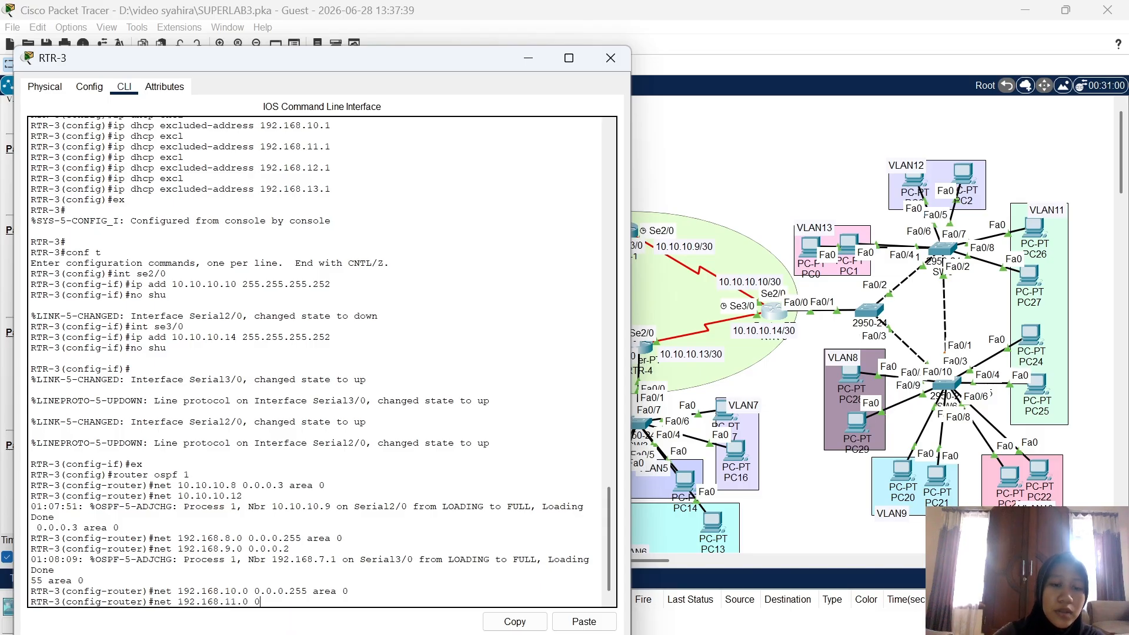
pyautogui.write('.0.0.255')
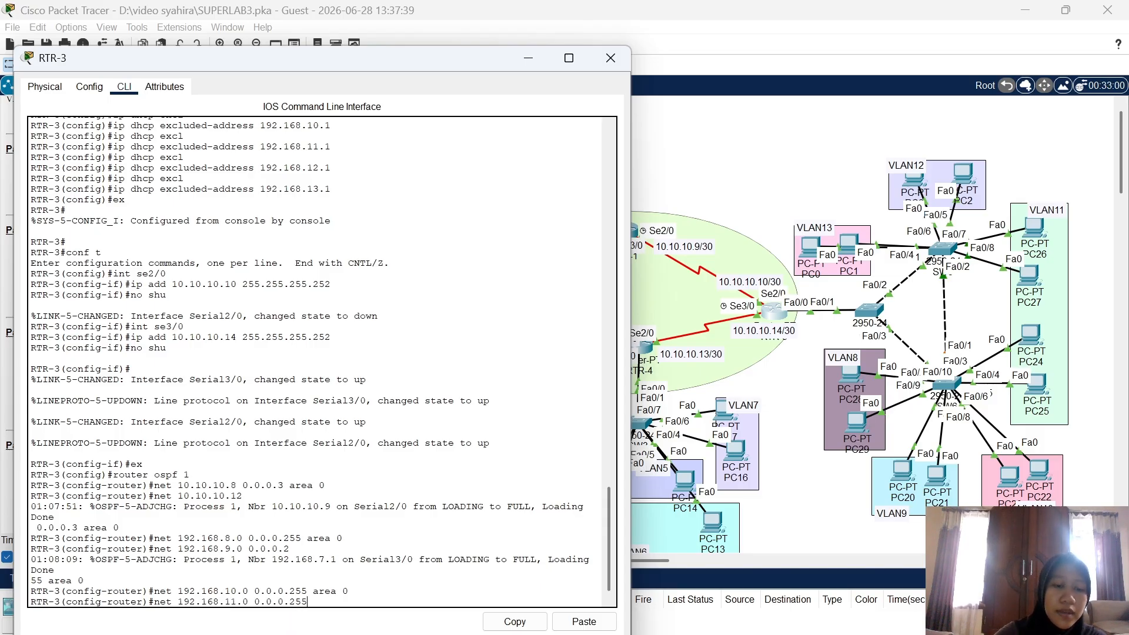
pyautogui.write(' area 0')
pyautogui.press('Return')
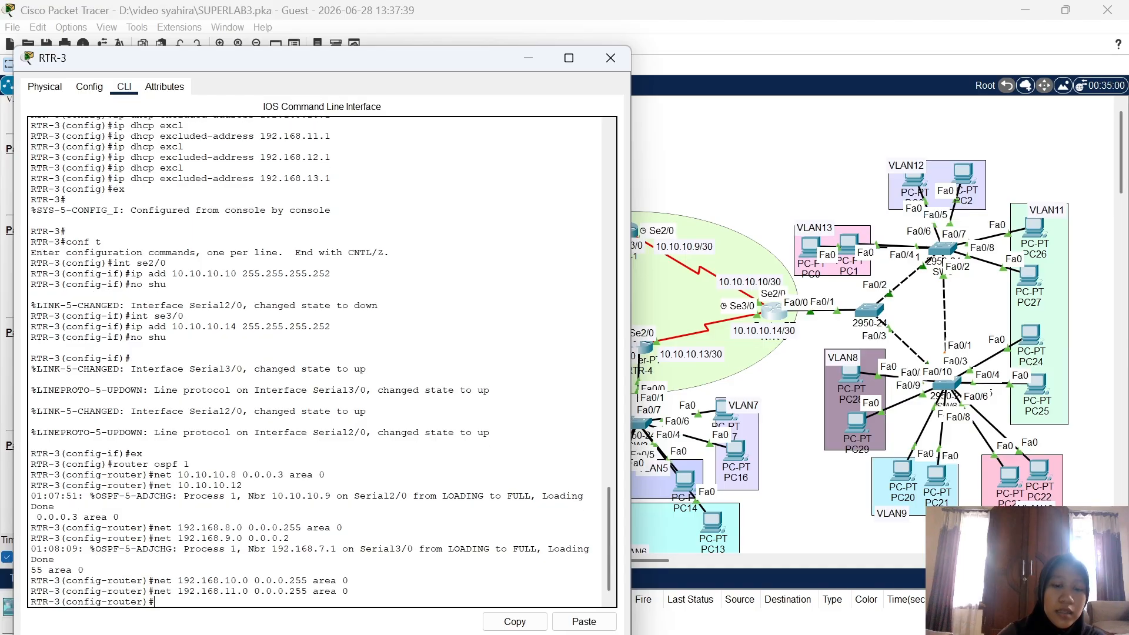
pyautogui.write('net 192.1')
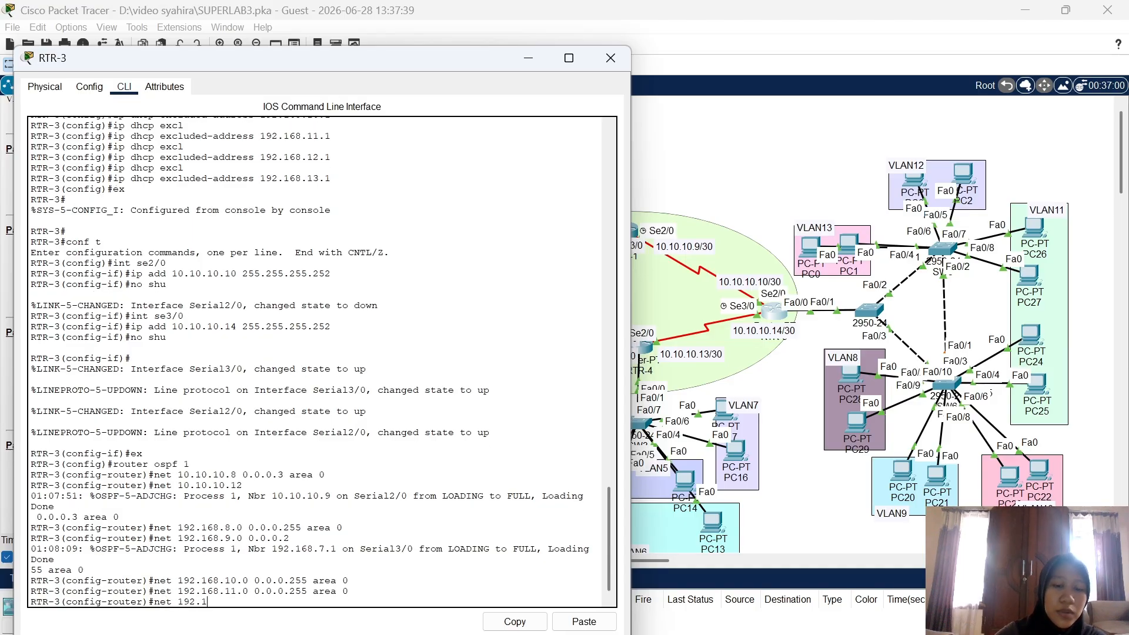
pyautogui.write('68.12.0 0.0.0.255 a')
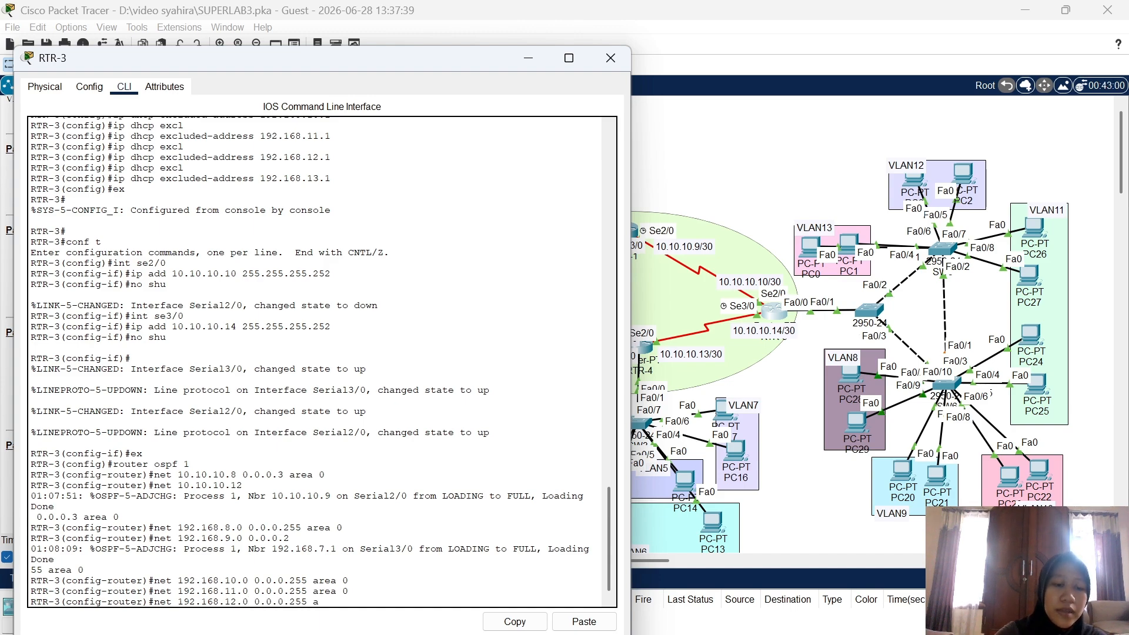
pyautogui.write('rea 0')
pyautogui.press('Return')
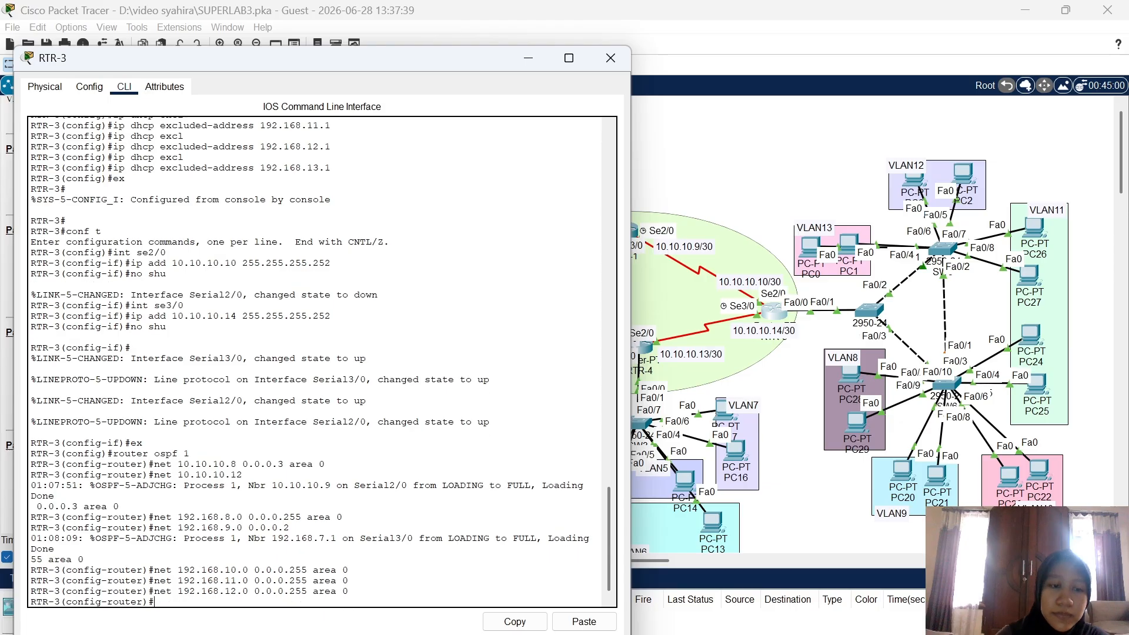
pyautogui.write('net 19')
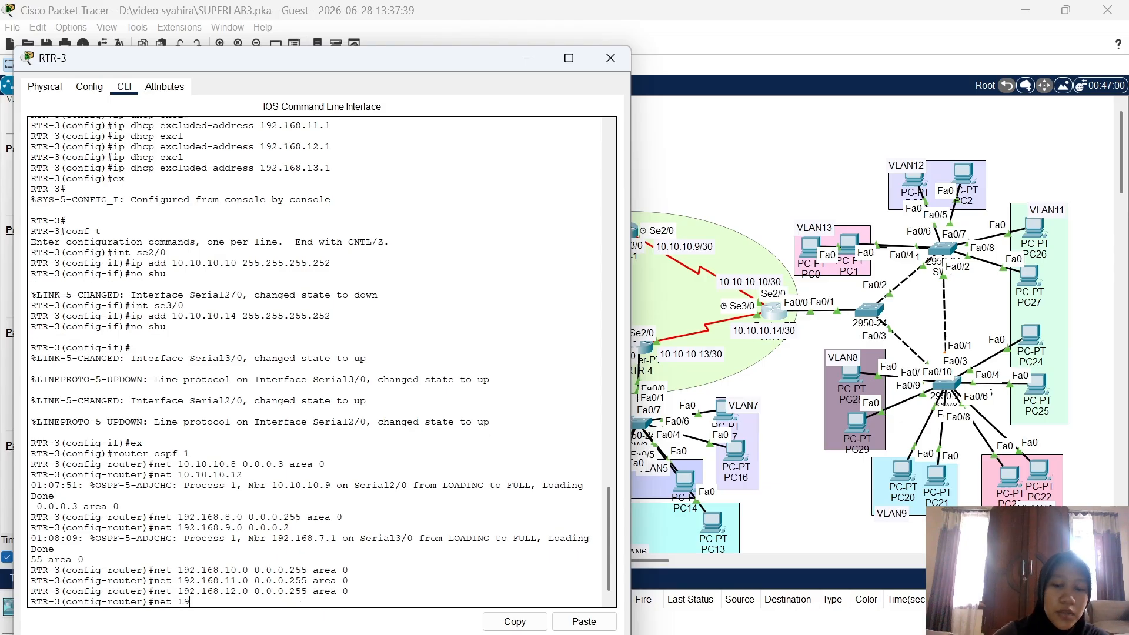
pyautogui.write('2.168.13.0 0.0.')
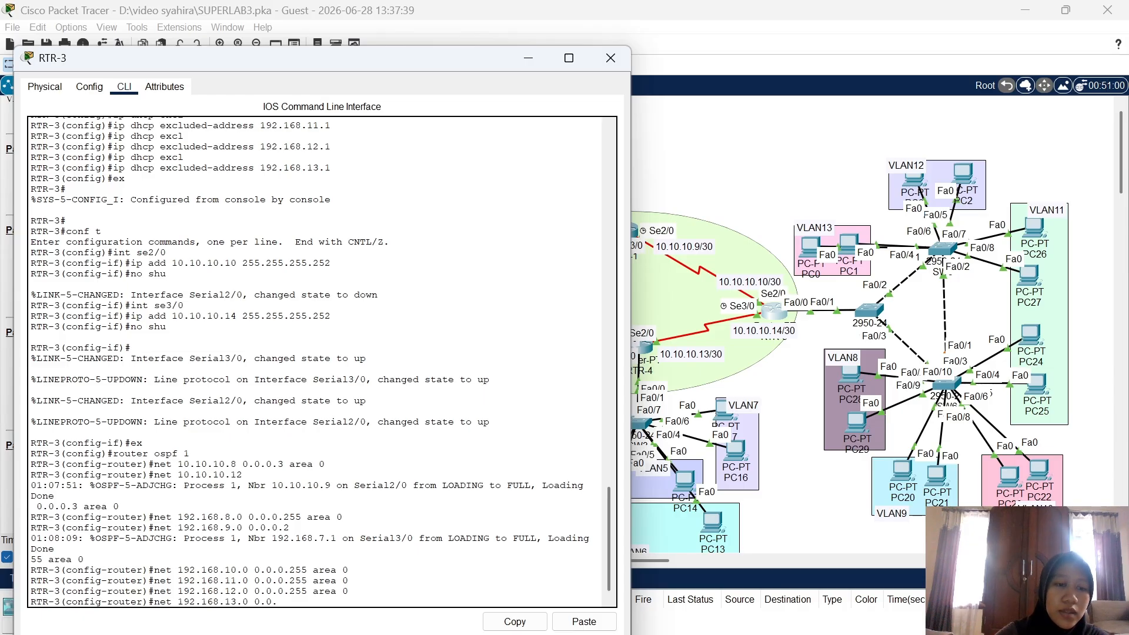
pyautogui.write('0.255 ')
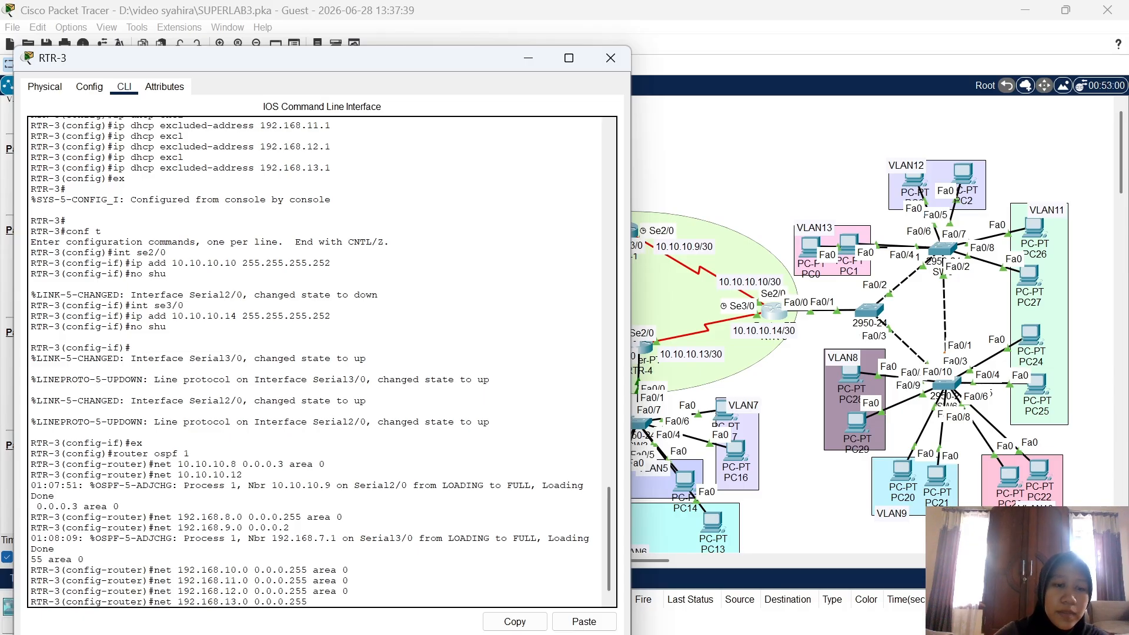
pyautogui.write('area')
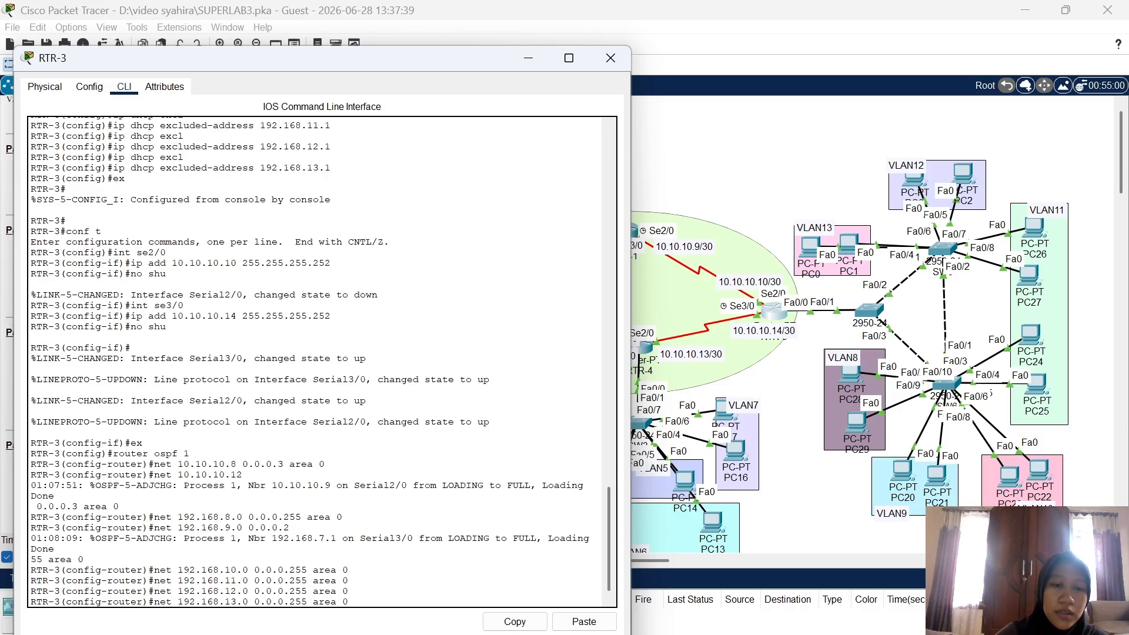
pyautogui.write(' 0')
pyautogui.press('Return')
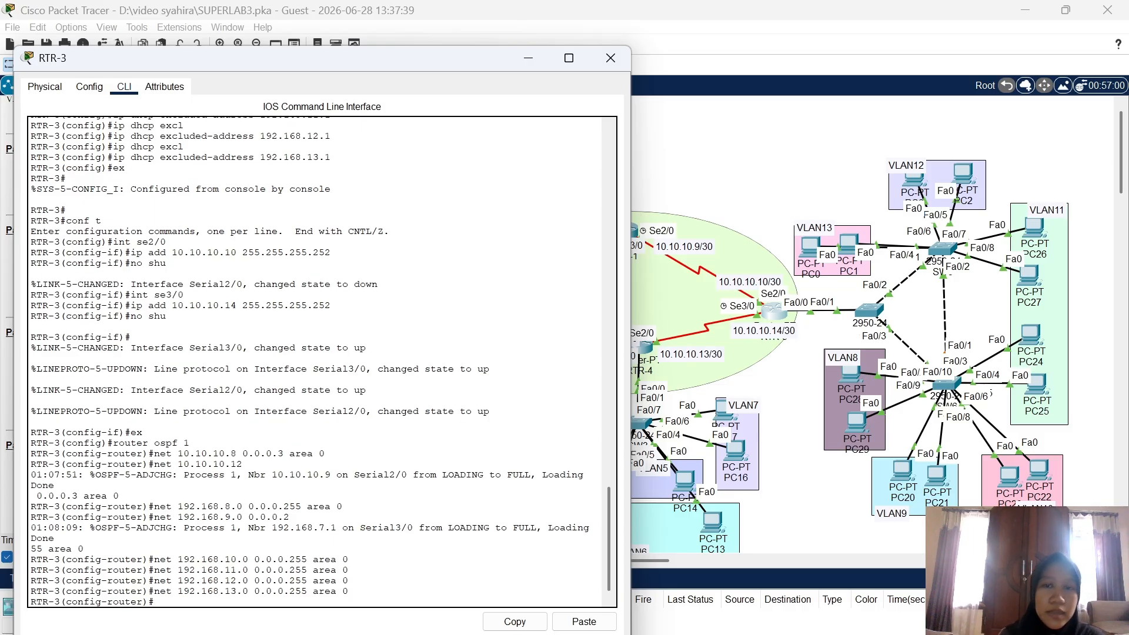
# Reopen RTR-3's console and exit back to global configuration mode
pyautogui.click(612, 57)
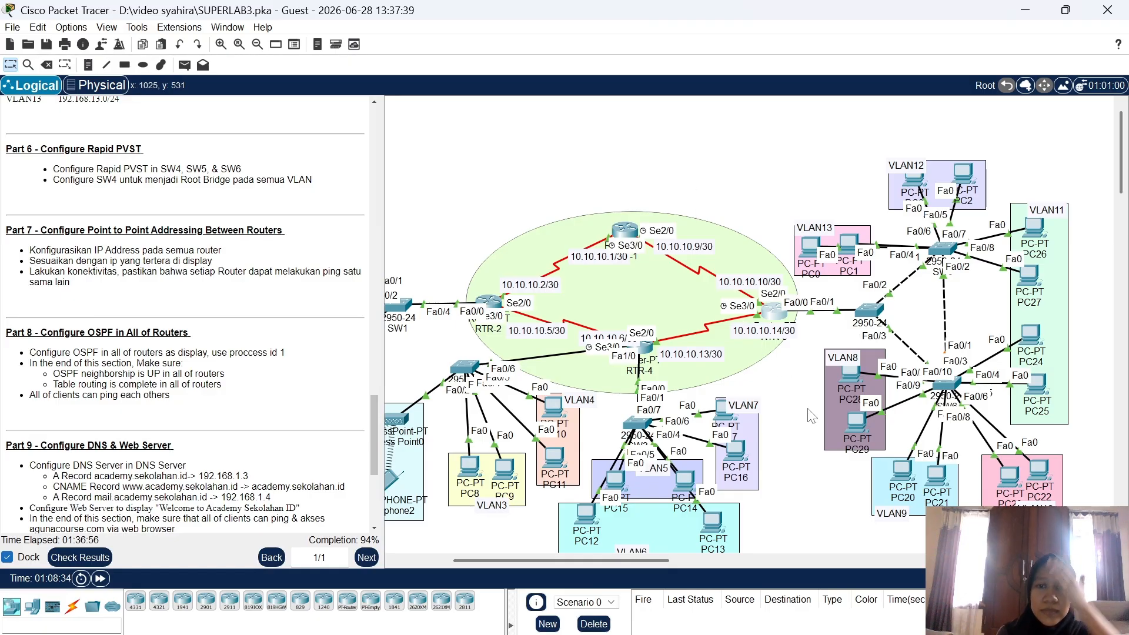
pyautogui.click(775, 315)
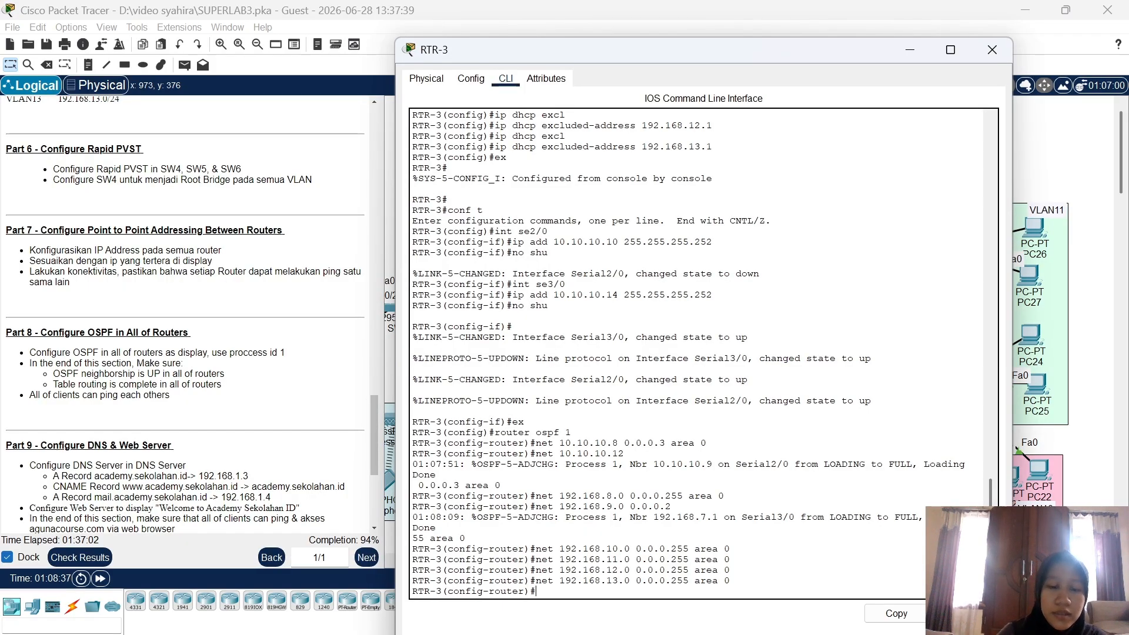
pyautogui.write('ex')
pyautogui.press('Return')
# Try displaying neighbors with show ip neighbor variants, each rejected as invalid input
pyautogui.write('do ')
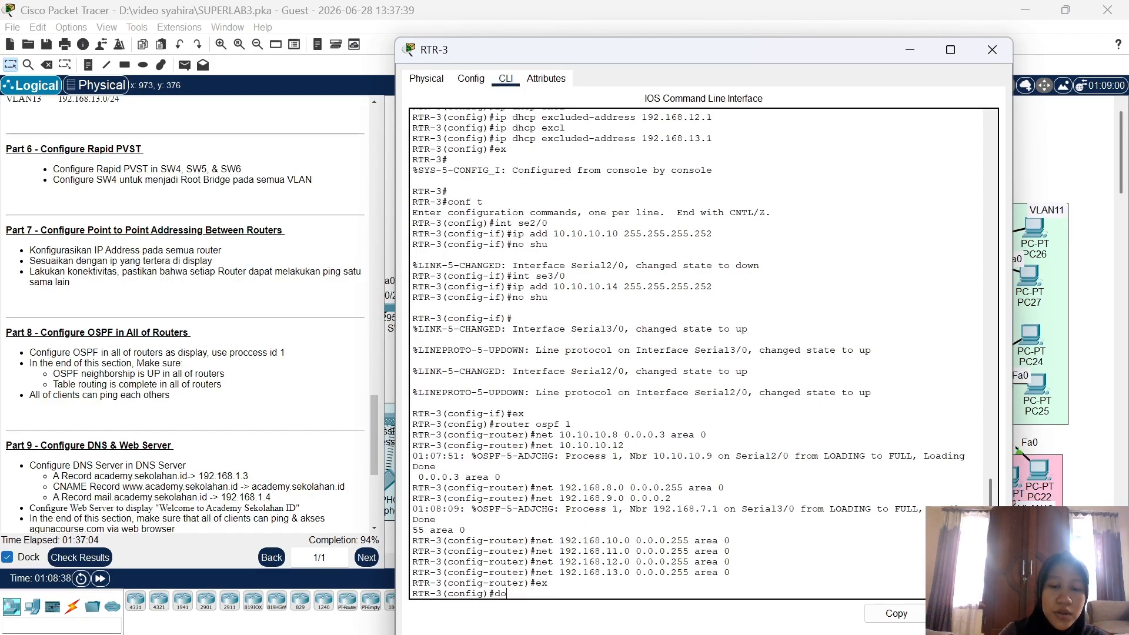
pyautogui.write('show ip ne')
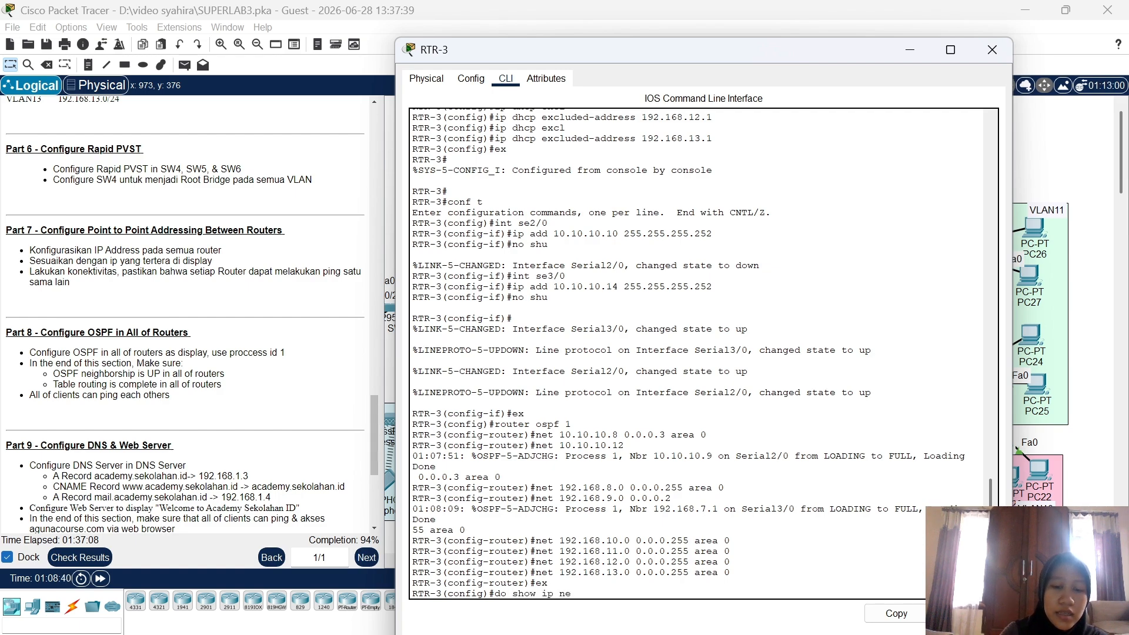
pyautogui.write('igh')
pyautogui.write('b')
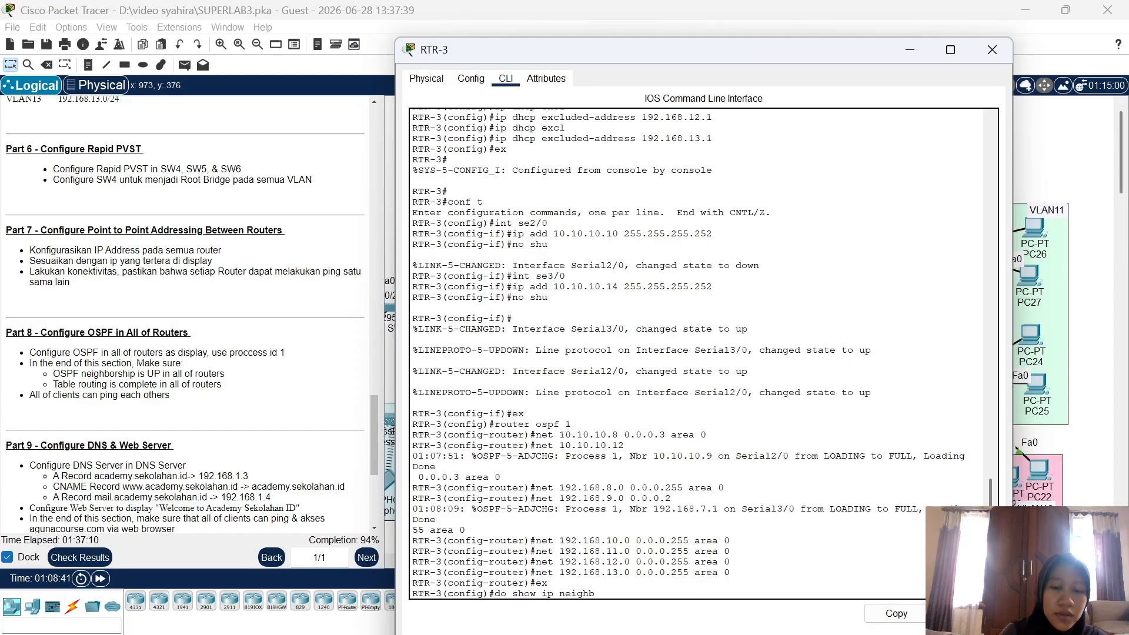
pyautogui.write('or')
pyautogui.press('Return')
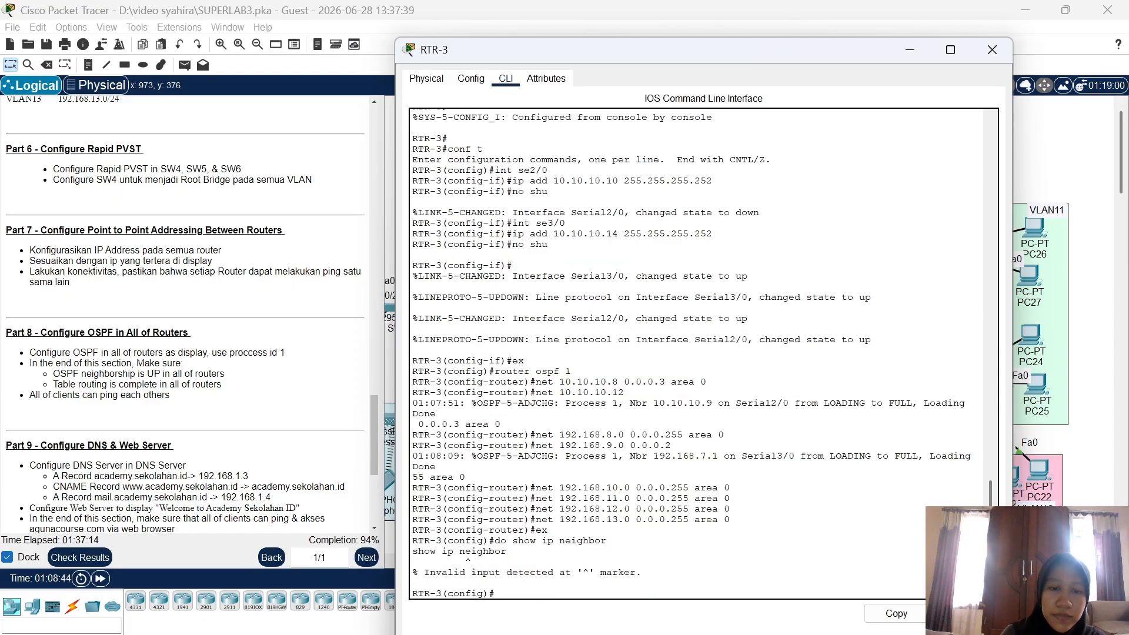
pyautogui.write('show')
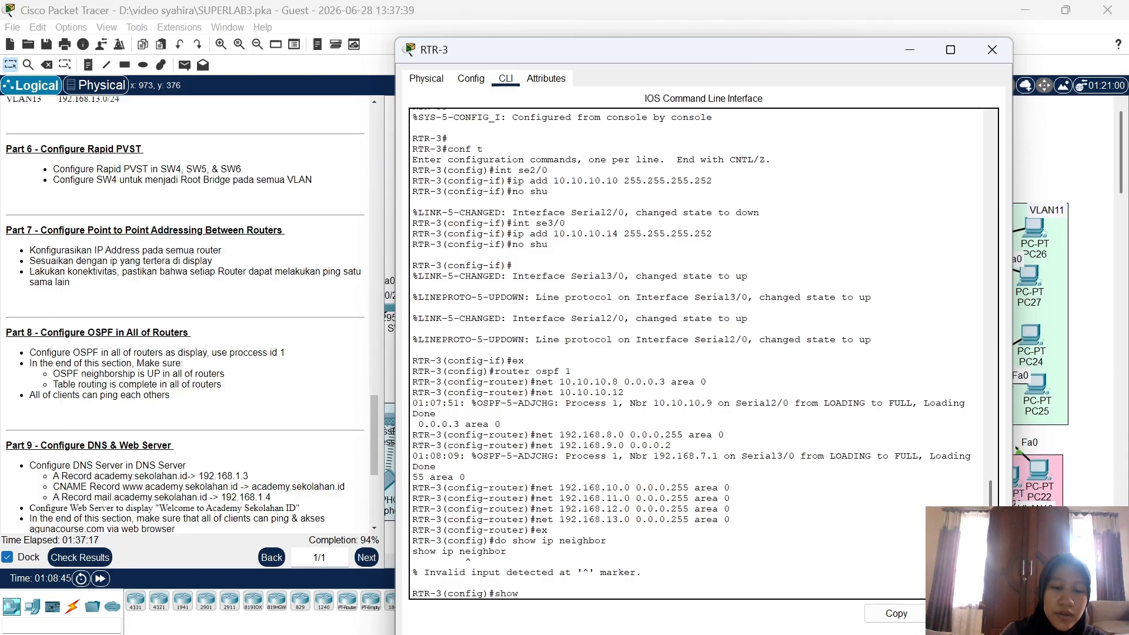
pyautogui.write(' iip neig')
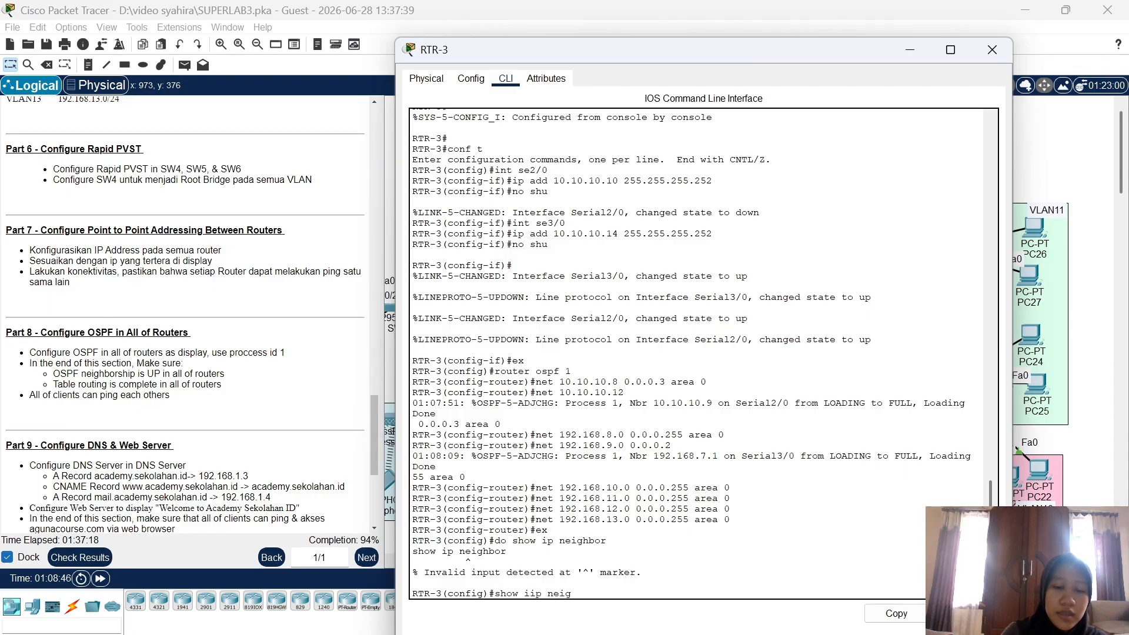
pyautogui.write('hbor')
pyautogui.press('Return')
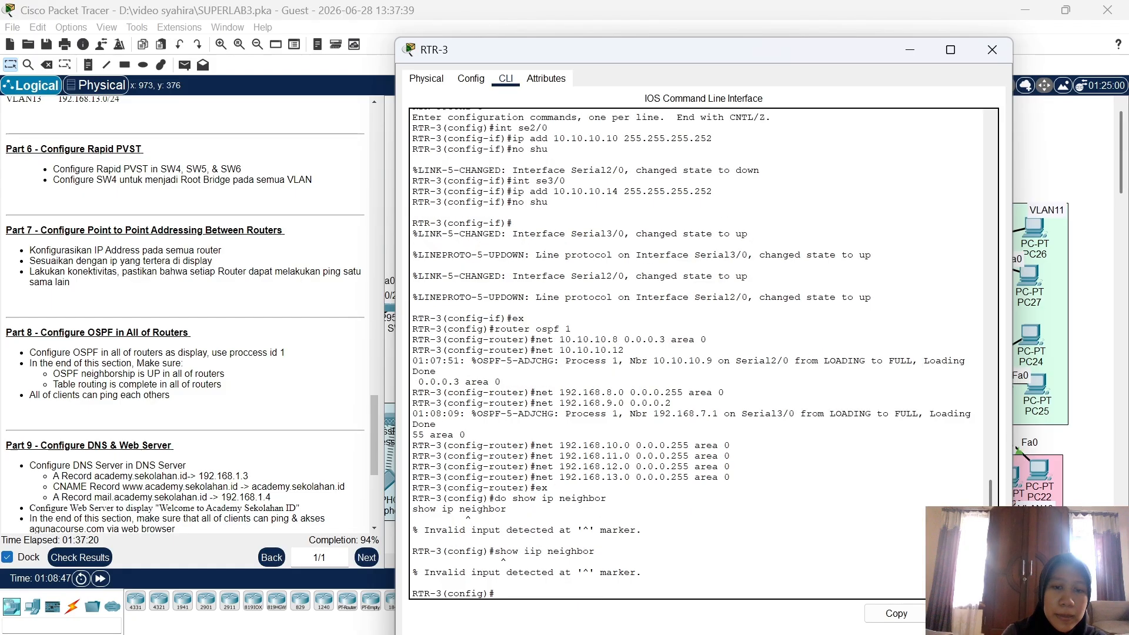
pyautogui.write('sho')
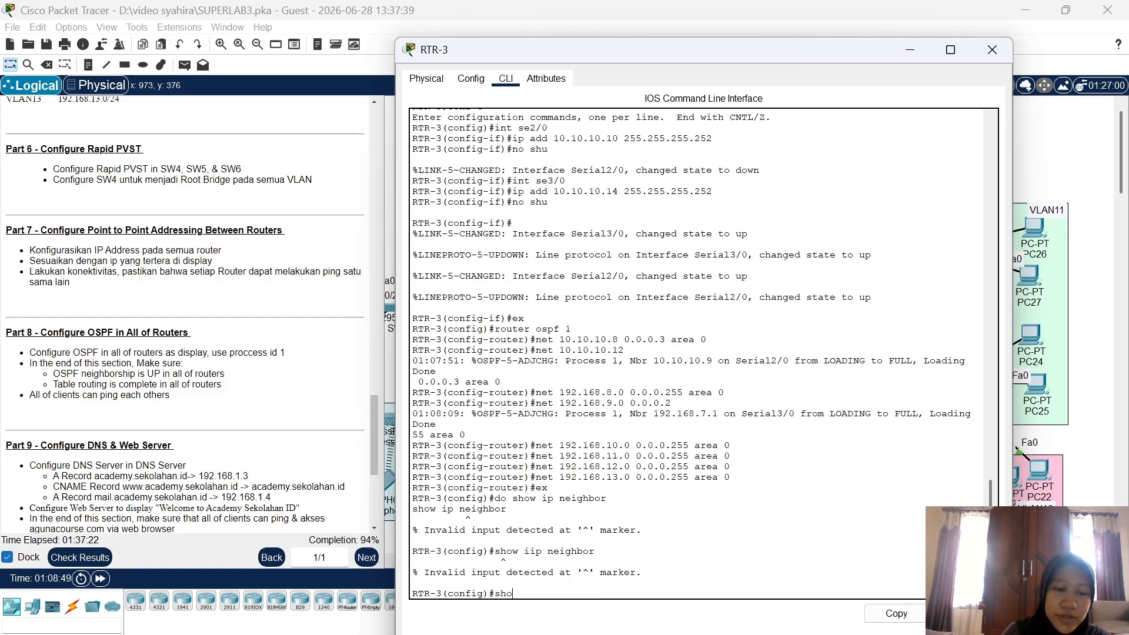
pyautogui.write('w ip n')
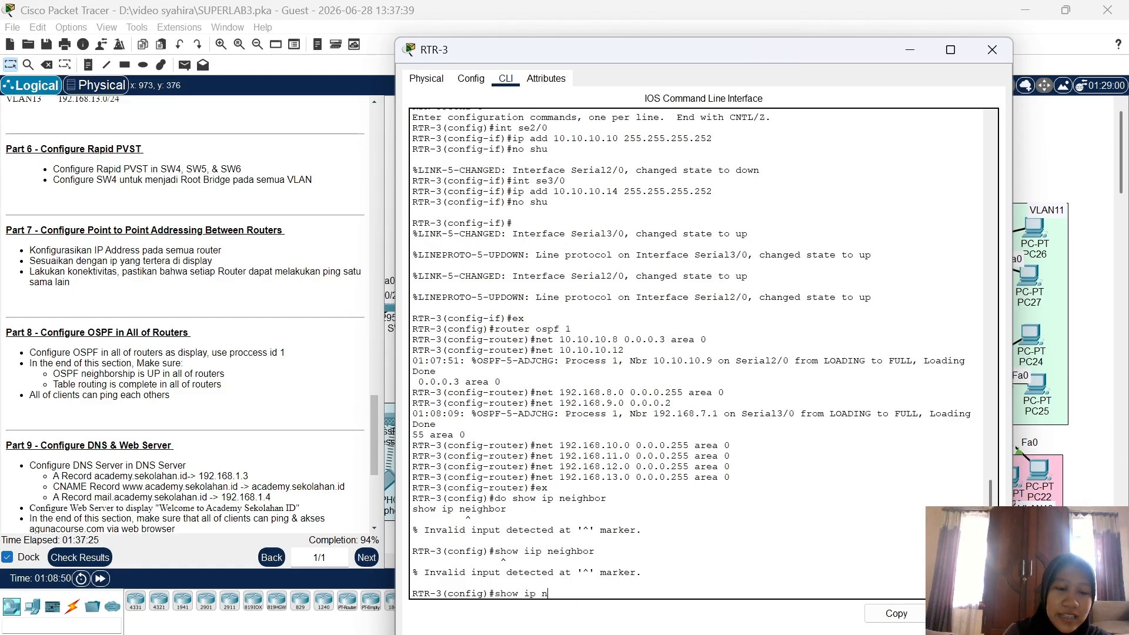
pyautogui.write('eighbor')
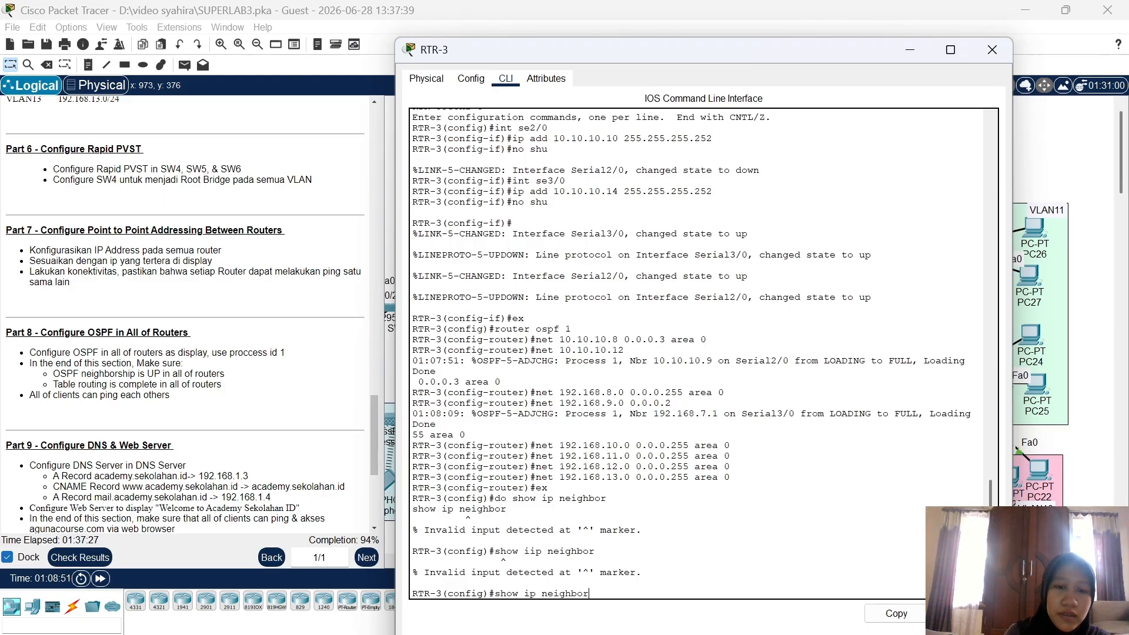
pyautogui.press('Return')
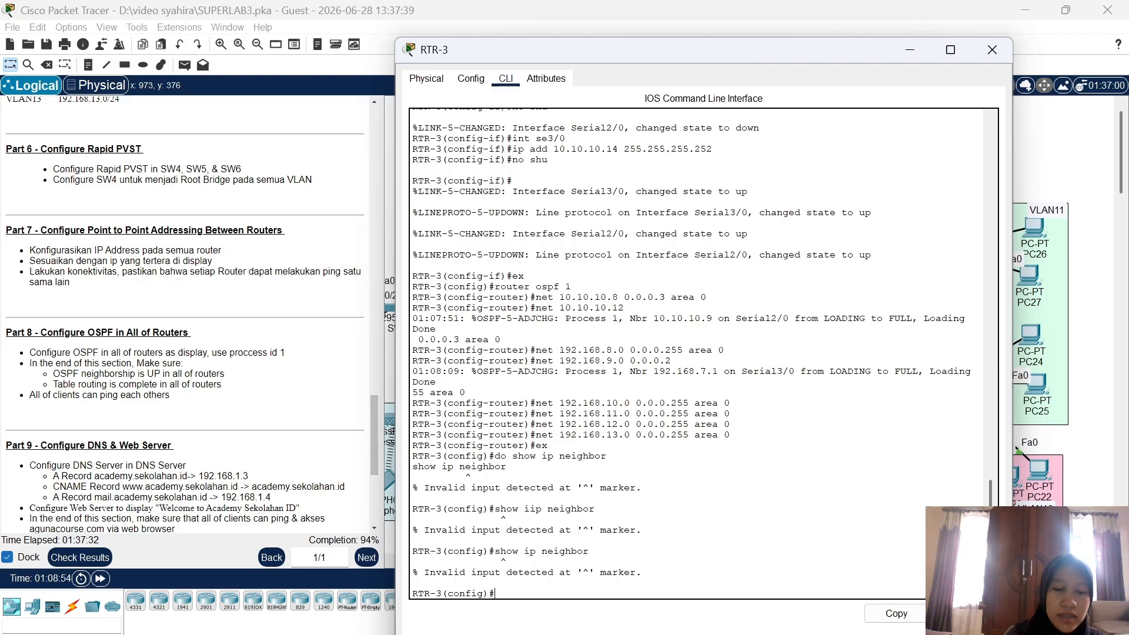
# Show RTR-3's OSPF neighbors, confirming two FULL adjacencies
pyautogui.write('do show')
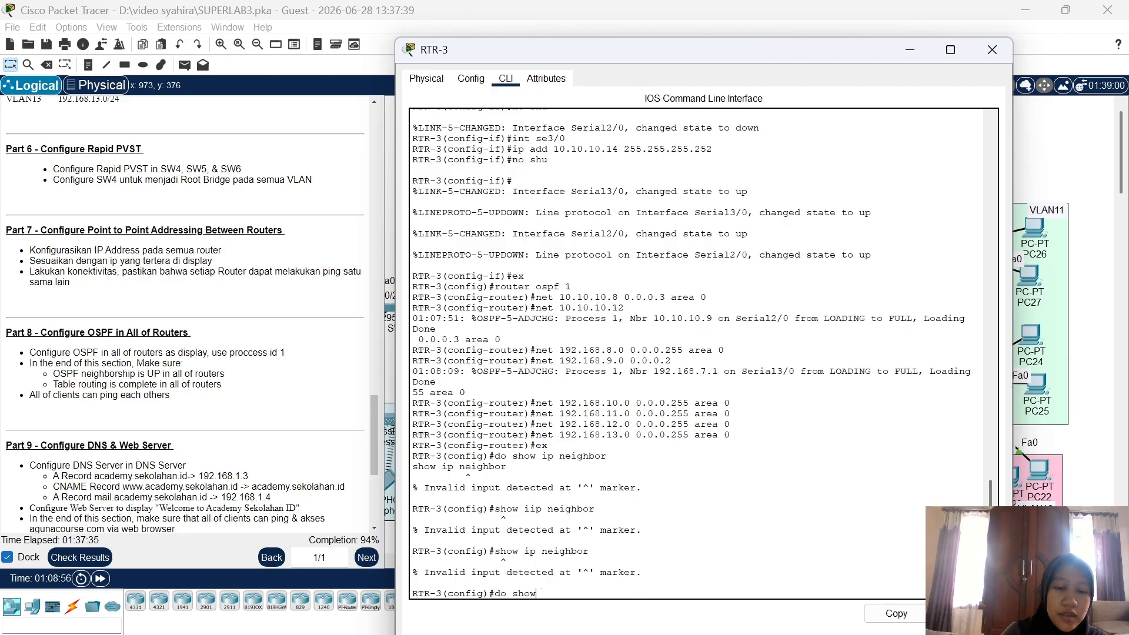
pyautogui.write(' ip ospf')
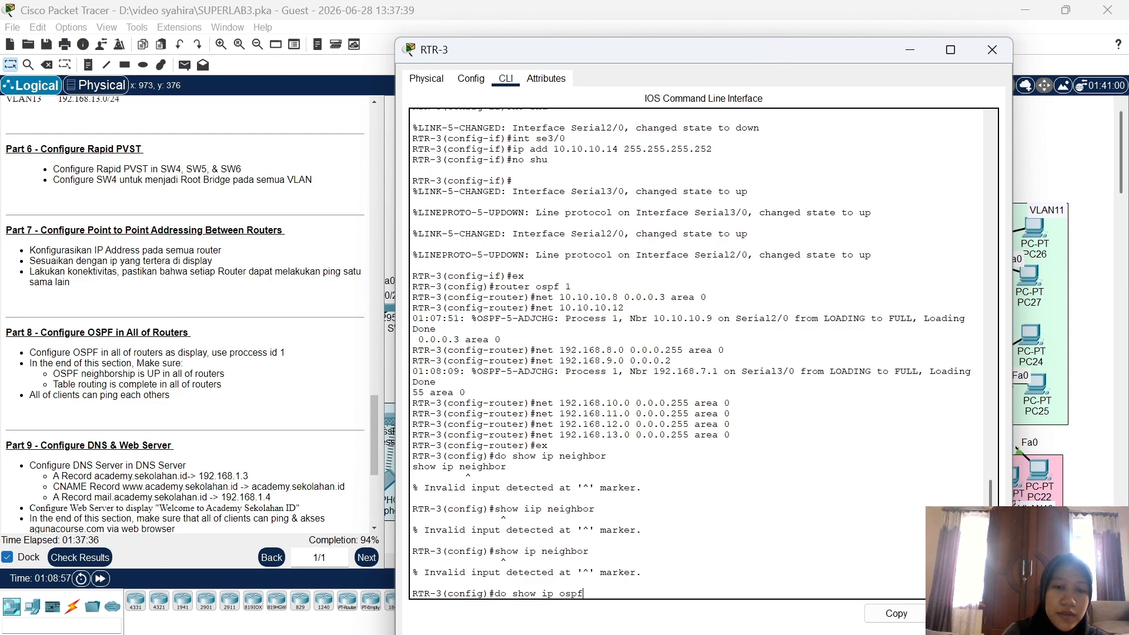
pyautogui.write(' neighb')
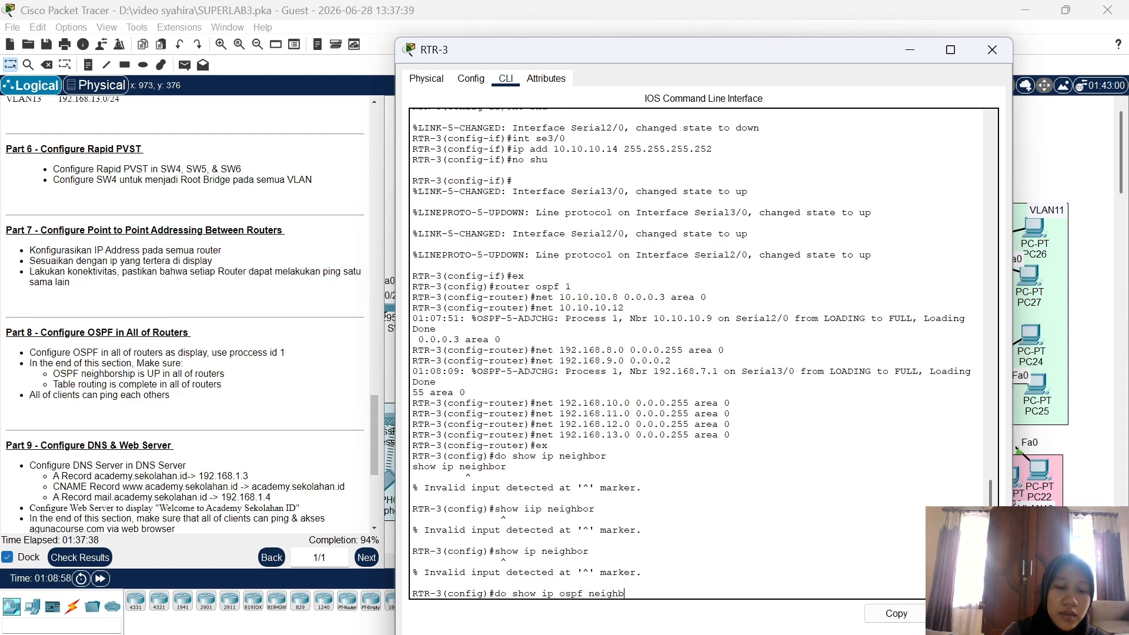
pyautogui.write('or')
pyautogui.press('Return')
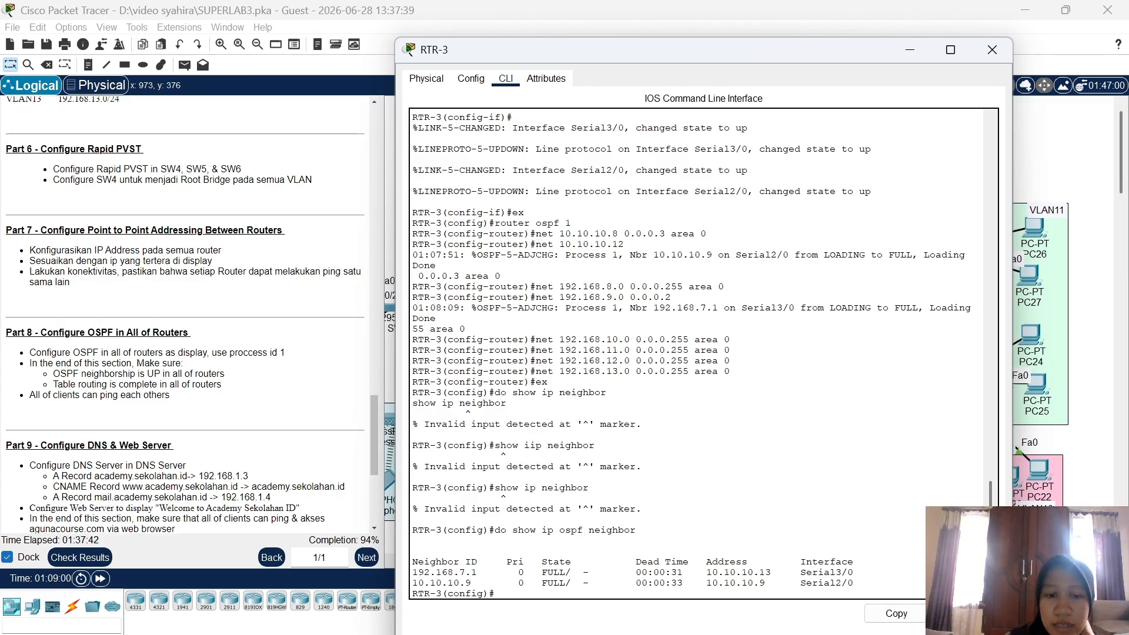
pyautogui.moveTo(412, 572); pyautogui.dragTo(501, 583)
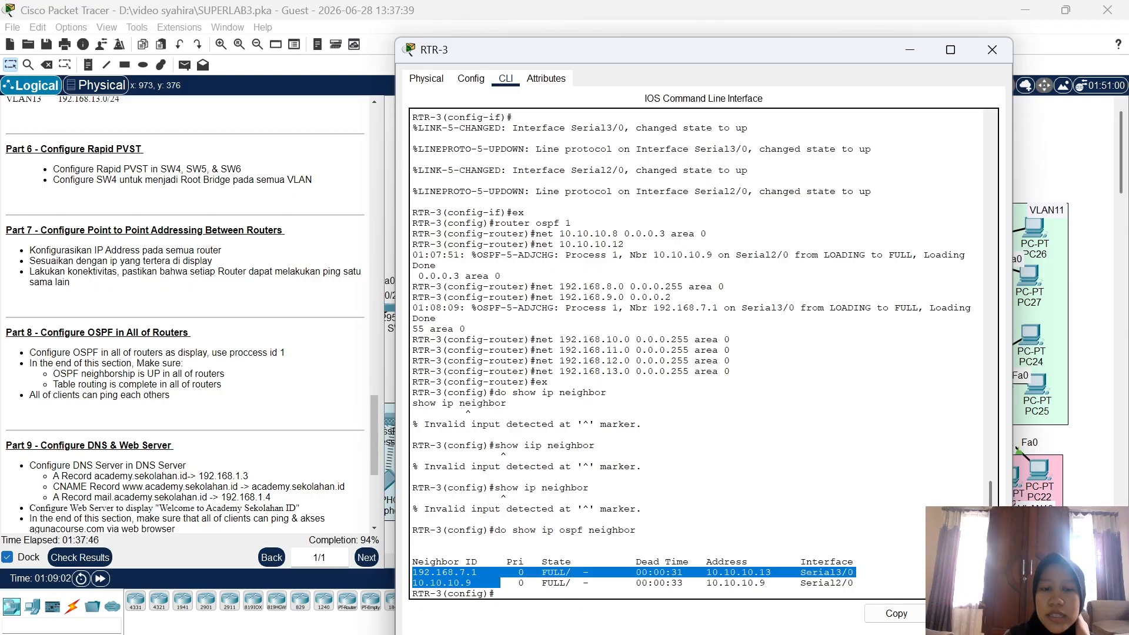
pyautogui.click(501, 582)
# Display RTR-3's full routing table with its OSPF-learned routes
pyautogui.write('do')
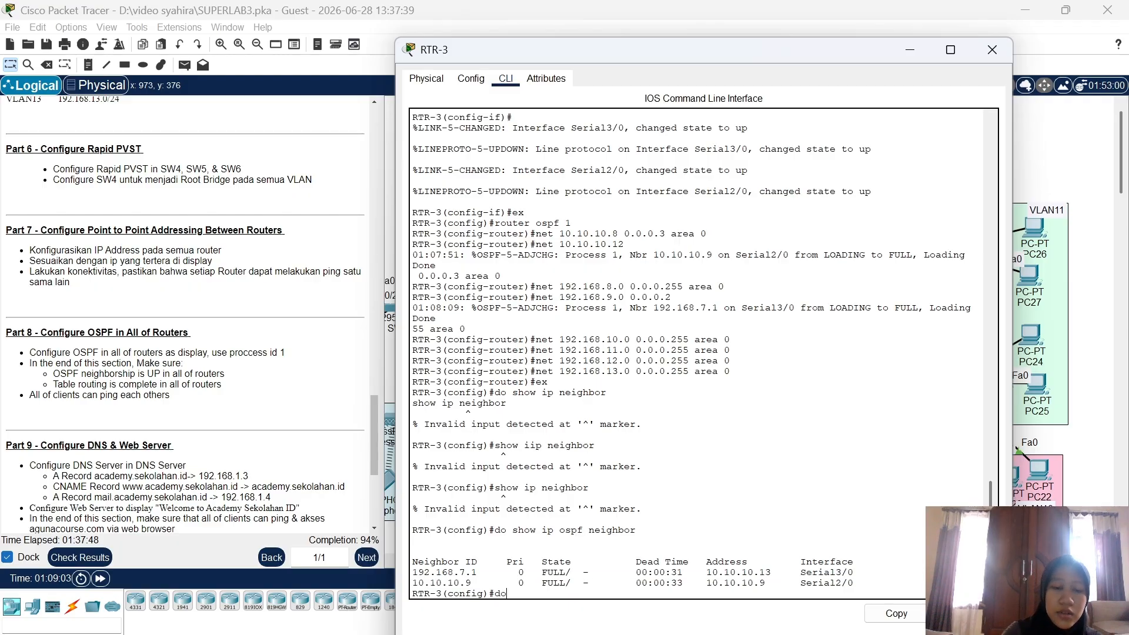
pyautogui.write(' show ip')
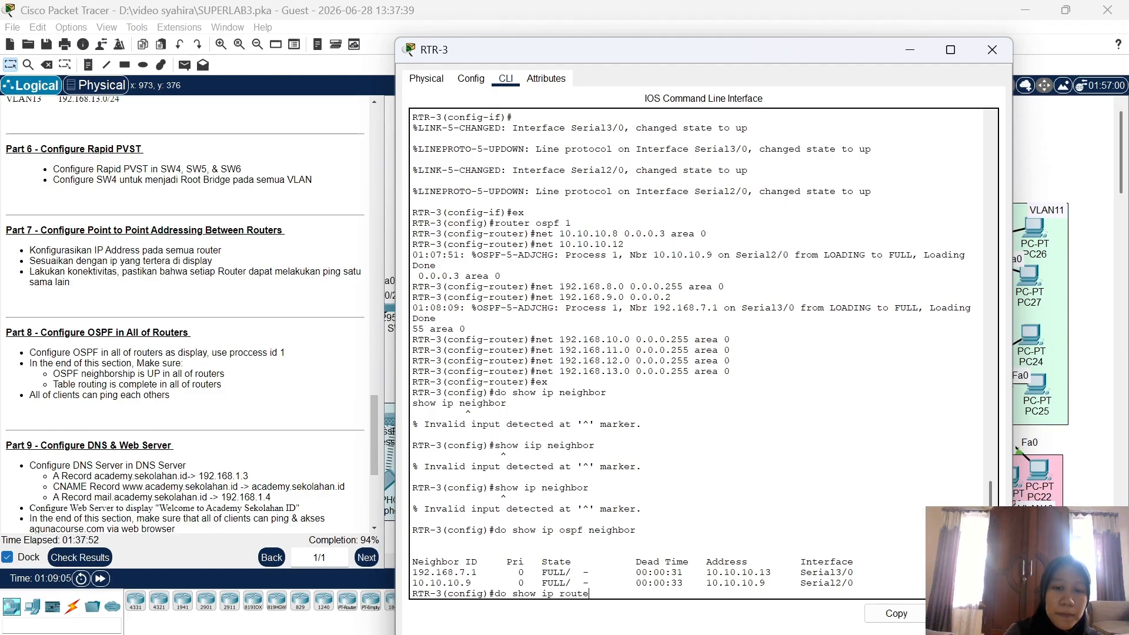
pyautogui.write(' route')
pyautogui.press('Return')
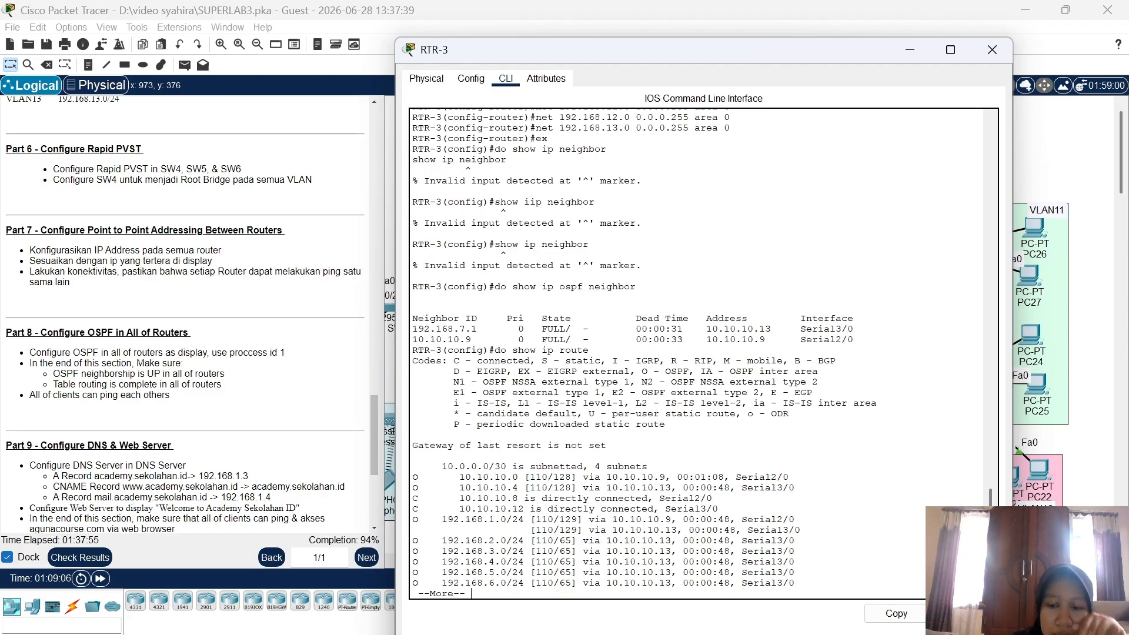
pyautogui.press('Return')
pyautogui.press('Return')
pyautogui.press('Return')
pyautogui.press('Return')
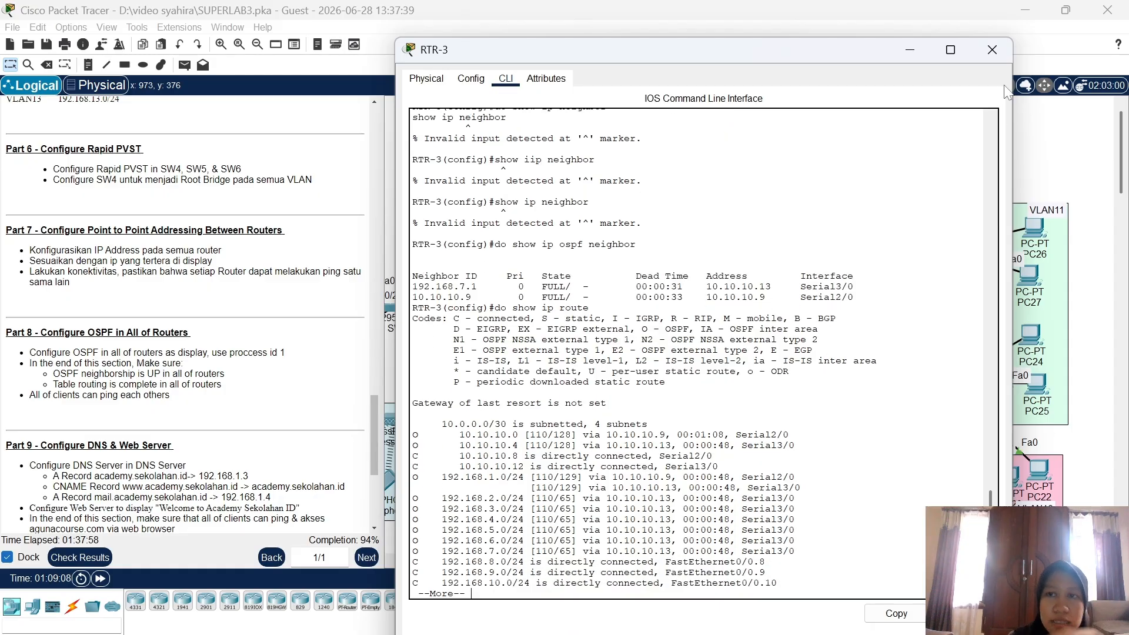
# Close RTR-3's console, scroll the topology left and the instructions down to Parts 9–11
pyautogui.click(1002, 46)
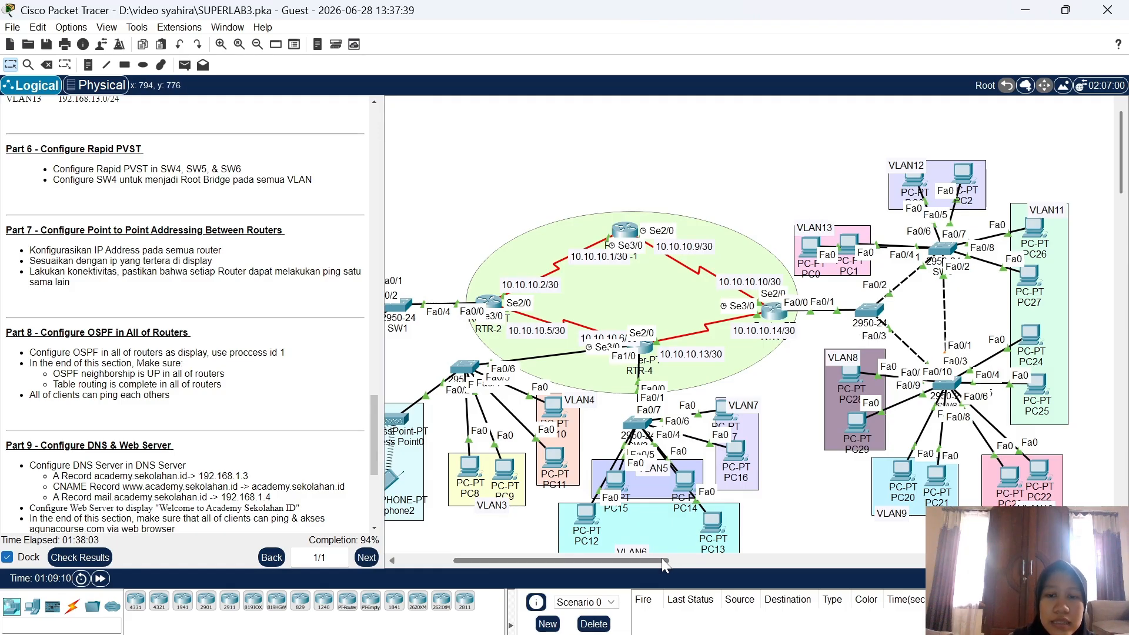
pyautogui.moveTo(661, 559); pyautogui.dragTo(598, 563)
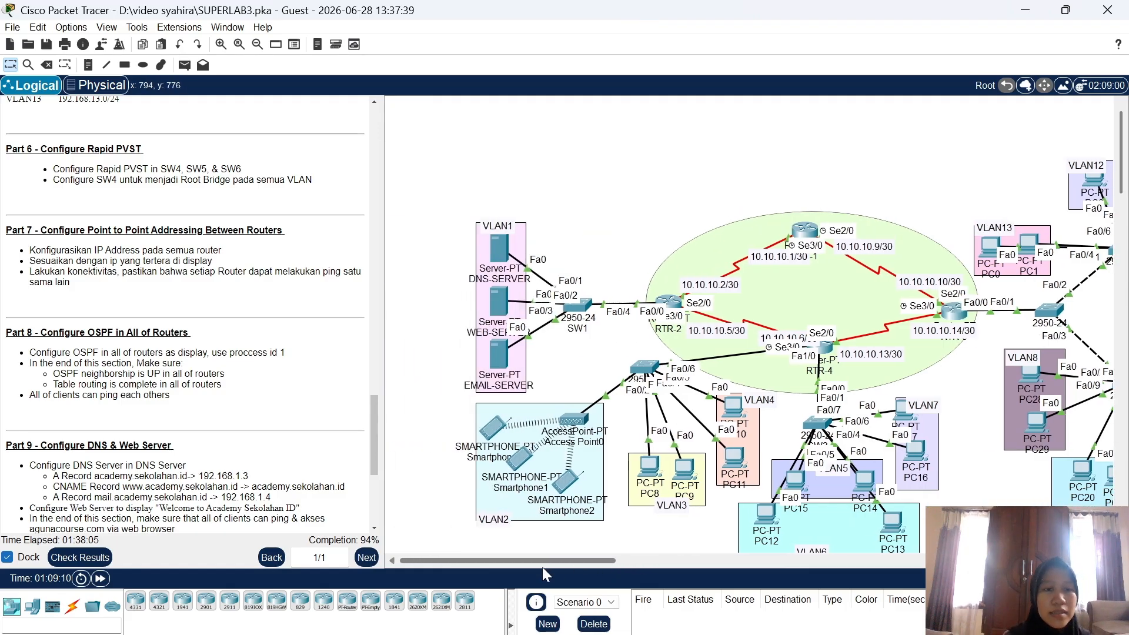
pyautogui.scroll(-3, 186, 350)
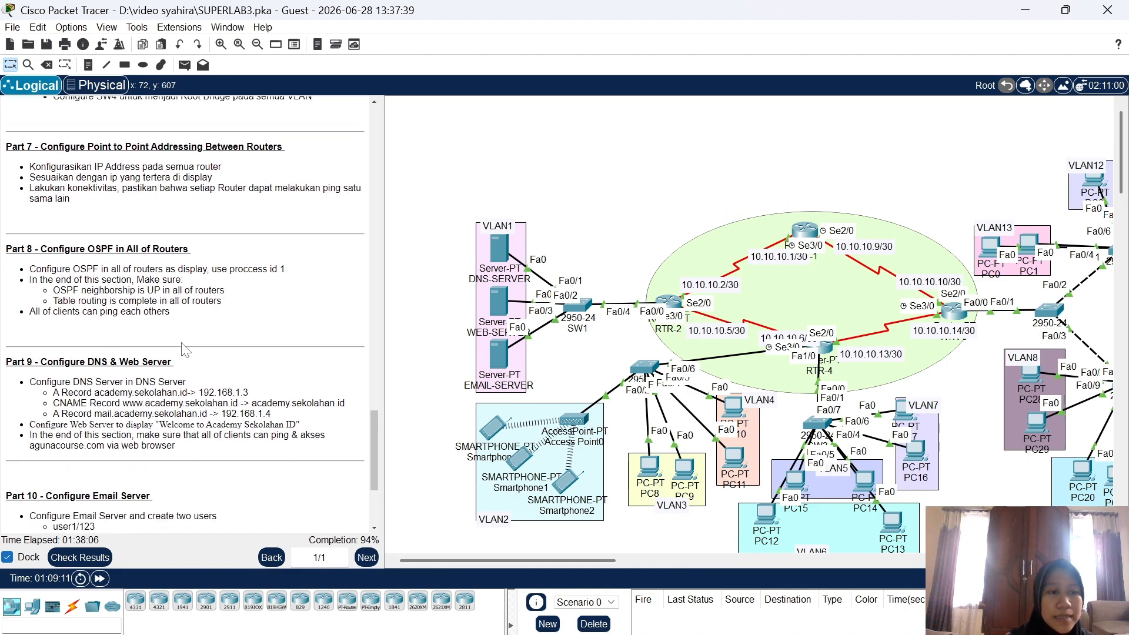
pyautogui.scroll(-5, 185, 350)
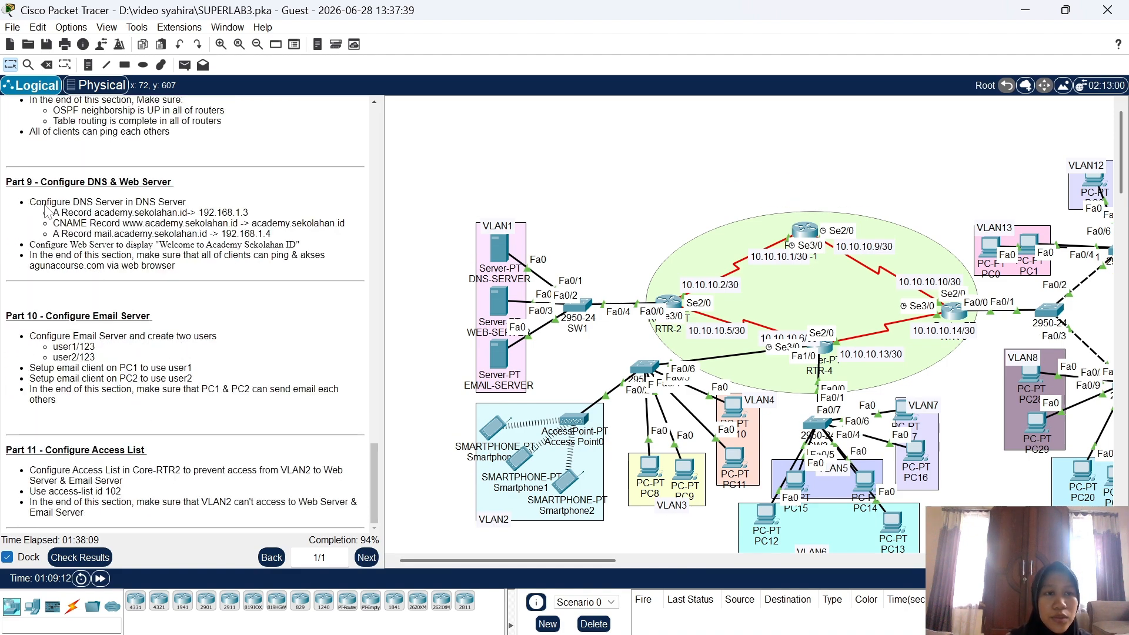
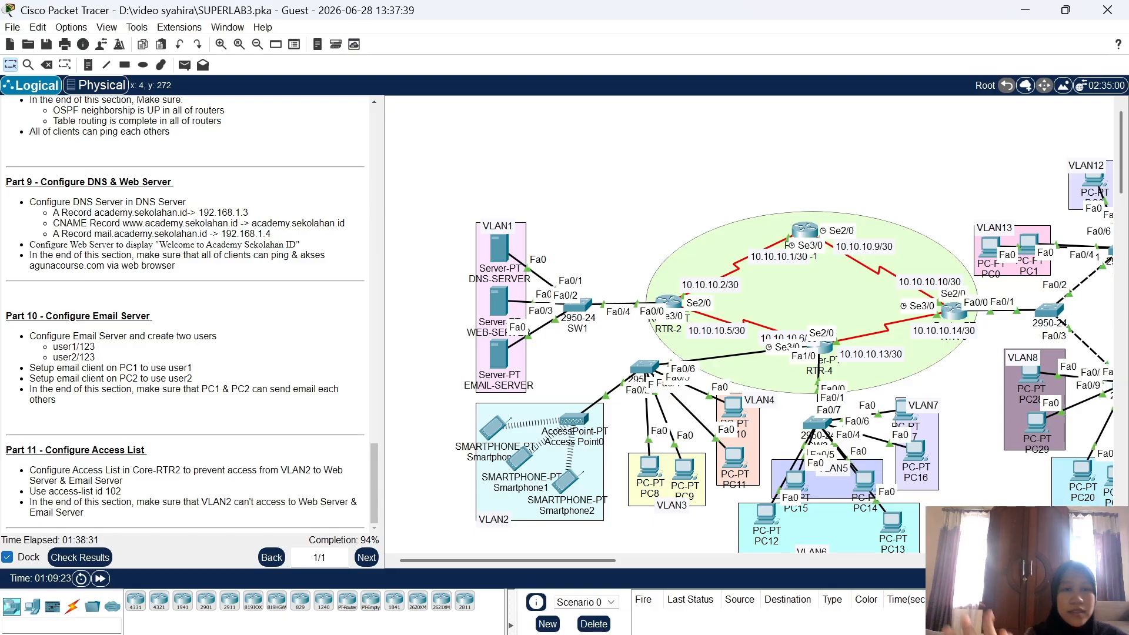
# Bring up the DNS service page in DNS-SERVER's Services settings
pyautogui.click(500, 250)
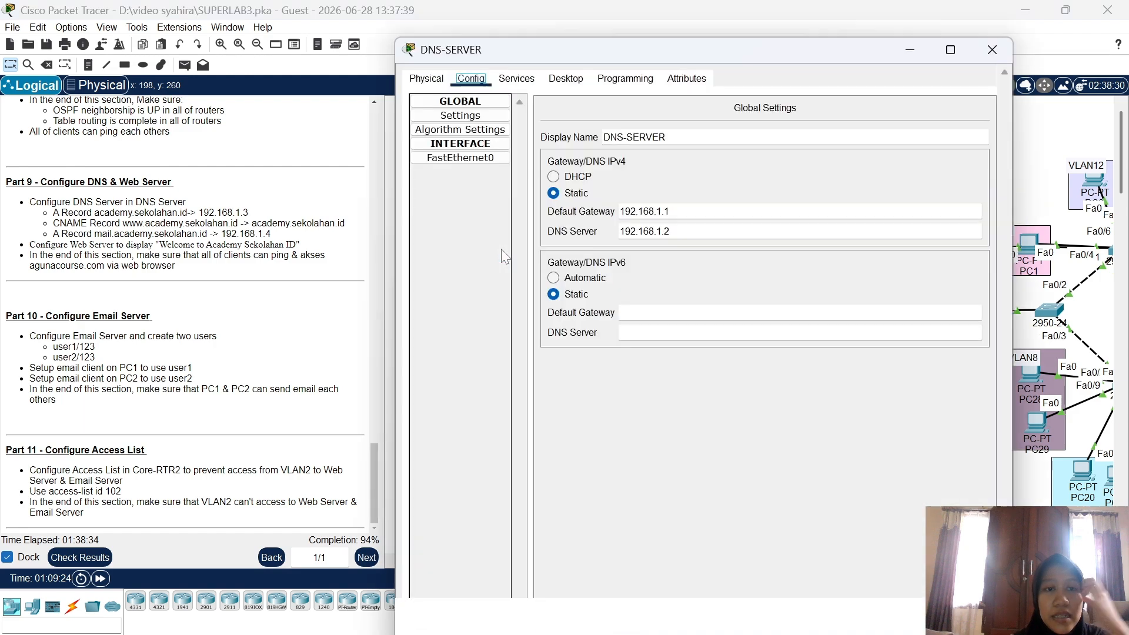
pyautogui.click(525, 83)
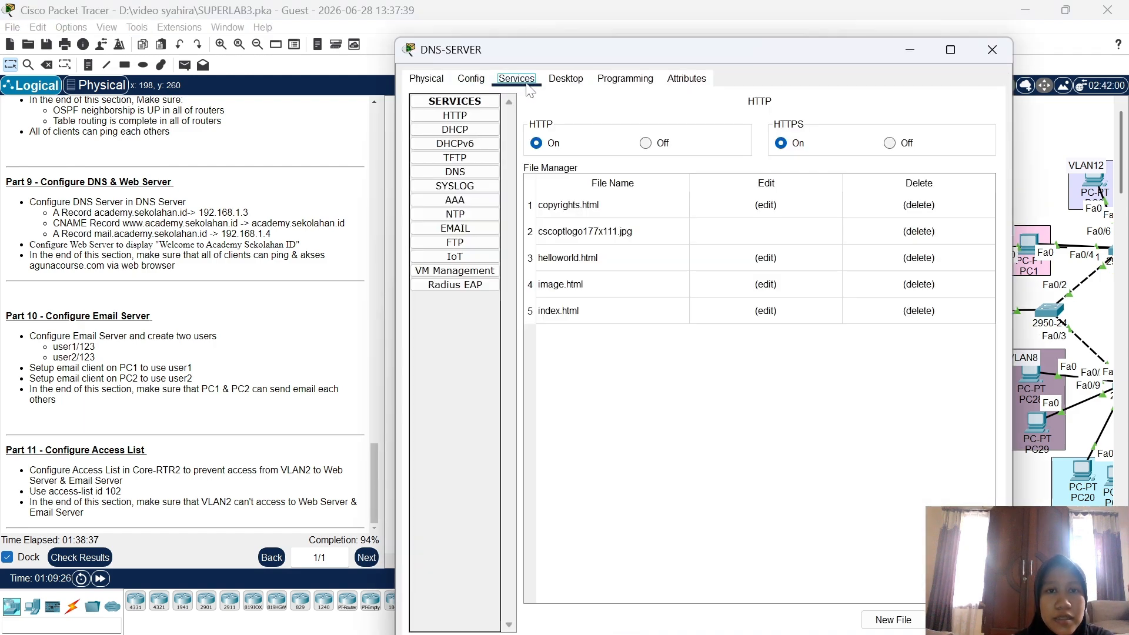
pyautogui.click(479, 172)
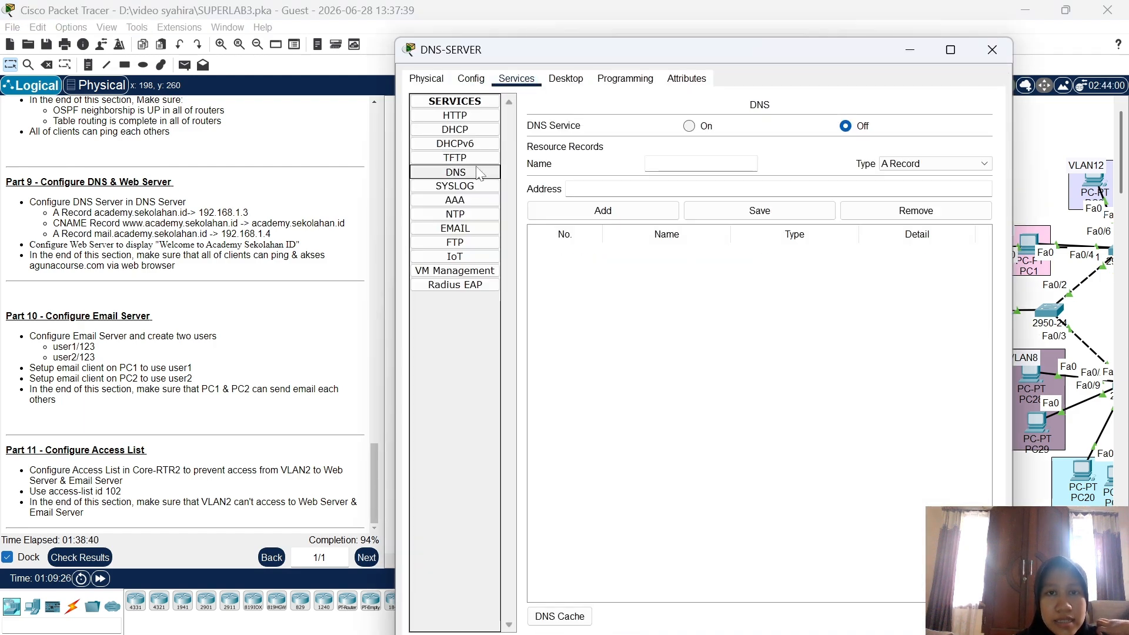
# Turn DNS on and add and save an A record mapping academy.sekolahan.id to 192.168.1.3
pyautogui.click(691, 127)
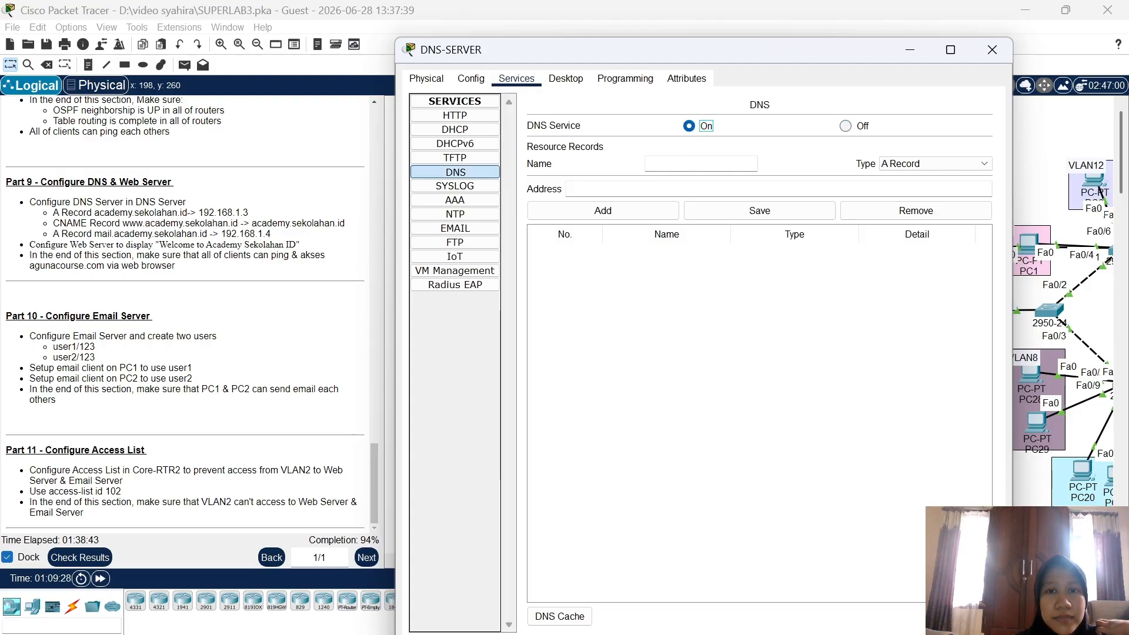
pyautogui.click(701, 164)
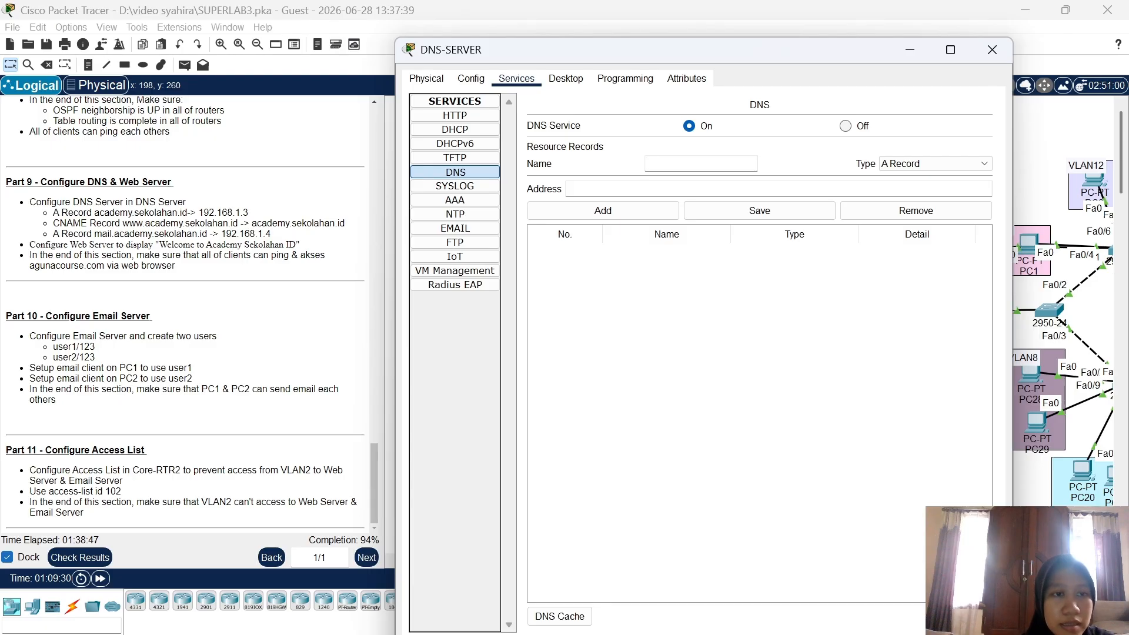
pyautogui.write('acad')
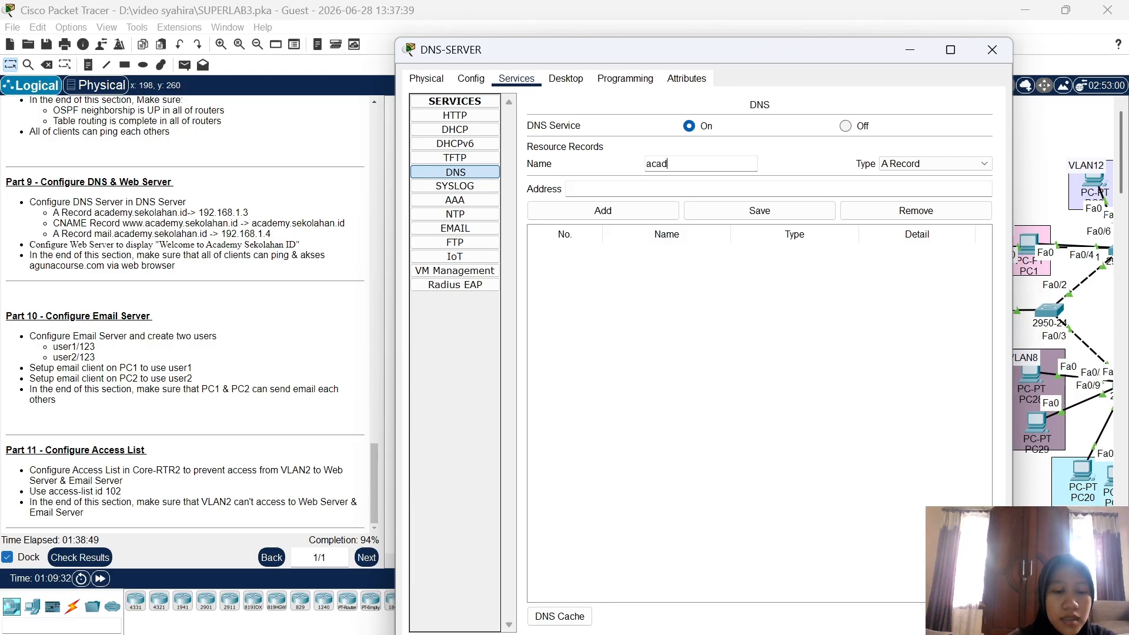
pyautogui.write('emy')
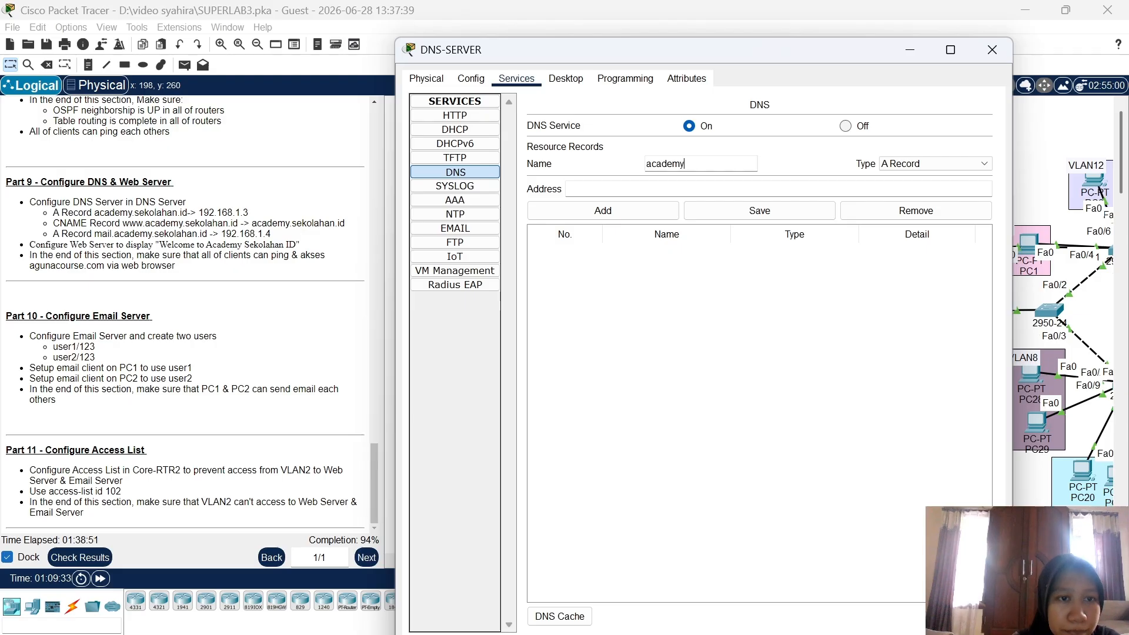
pyautogui.write('.sek')
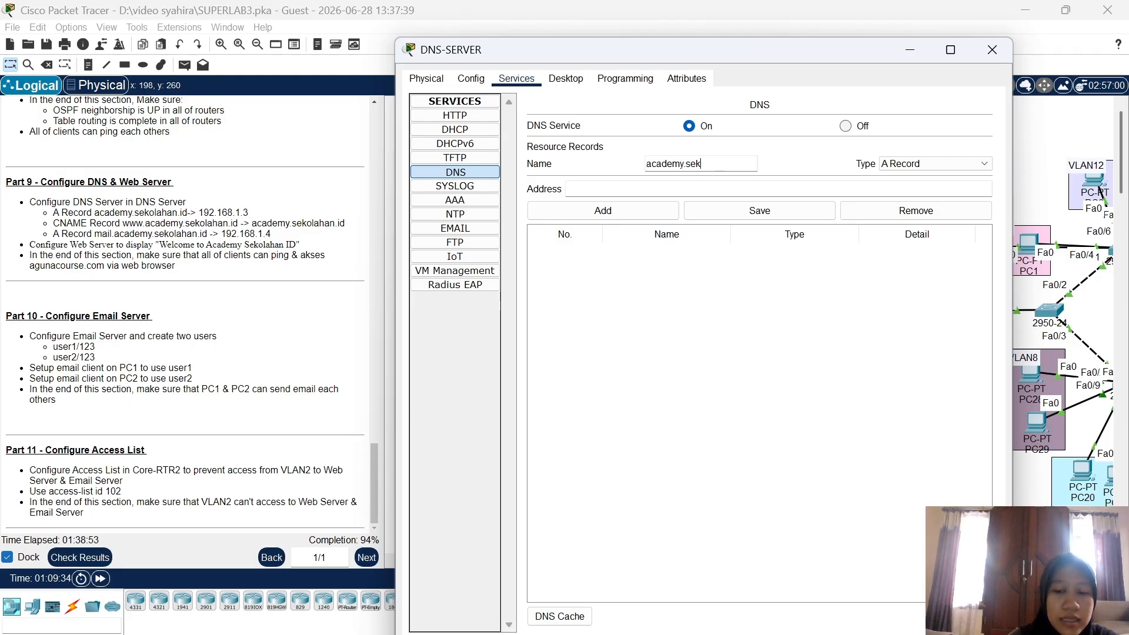
pyautogui.write('olahan.id')
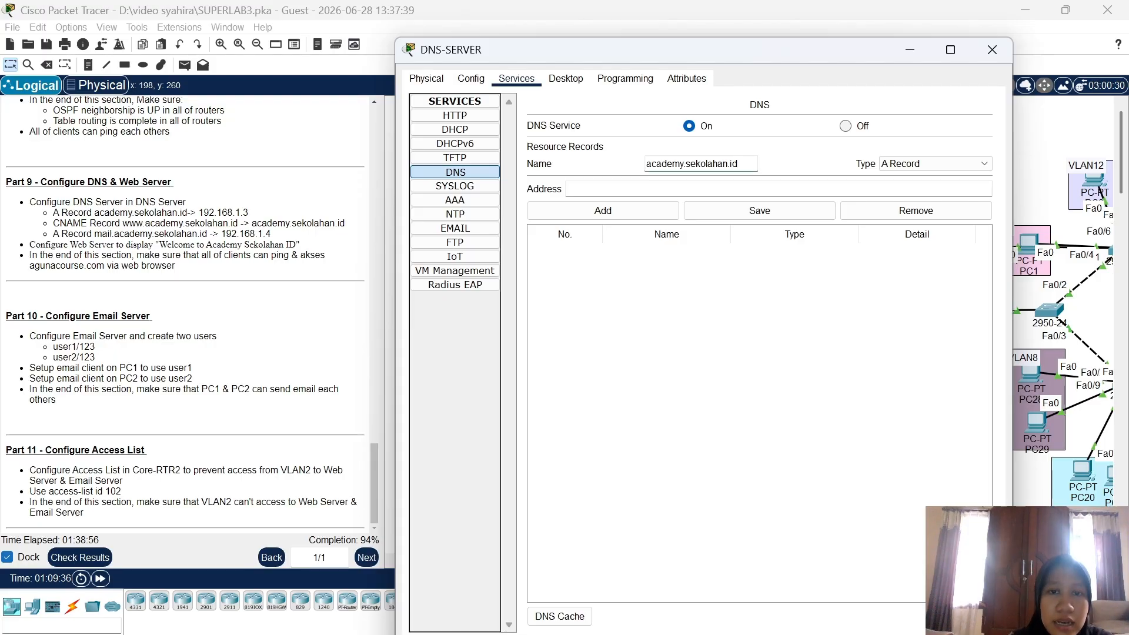
pyautogui.click(588, 189)
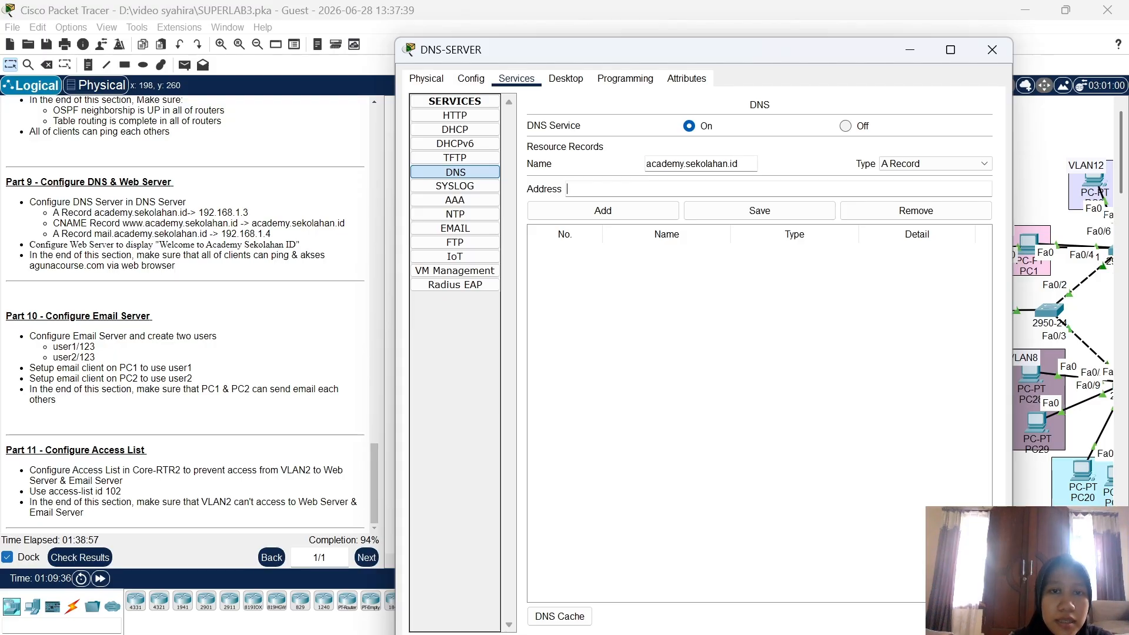
pyautogui.write('192.')
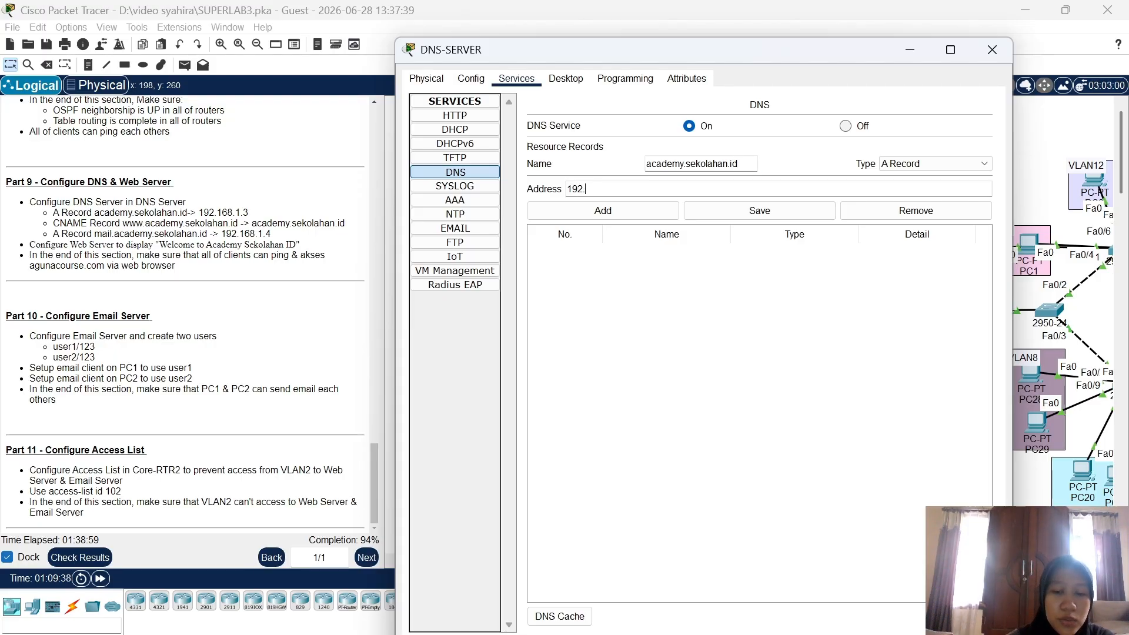
pyautogui.write('168.1.3')
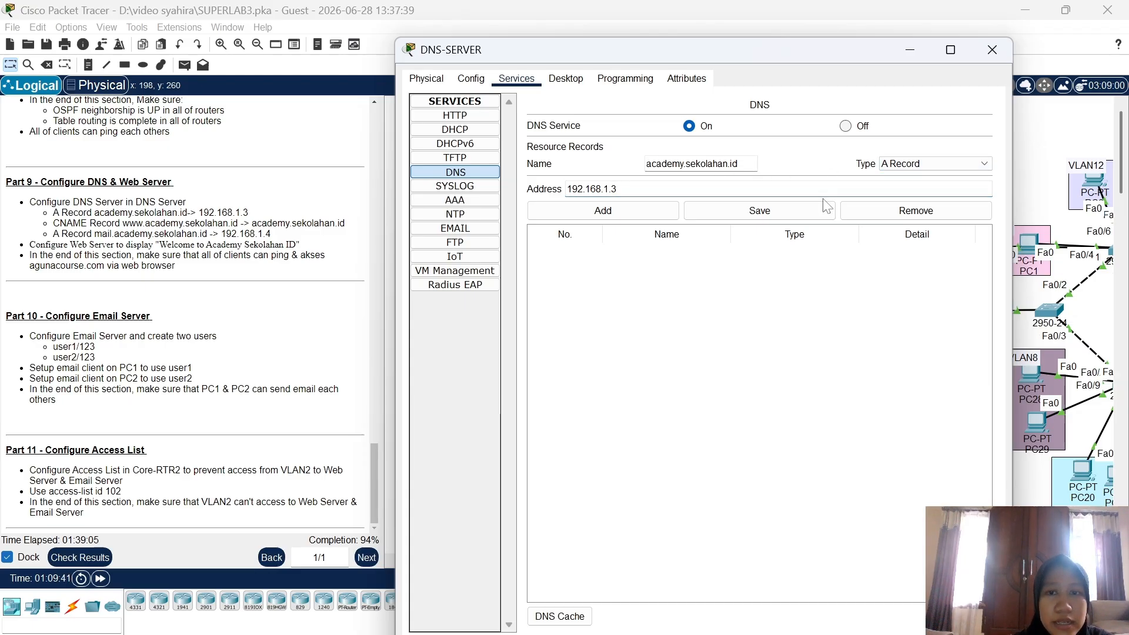
pyautogui.click(653, 210)
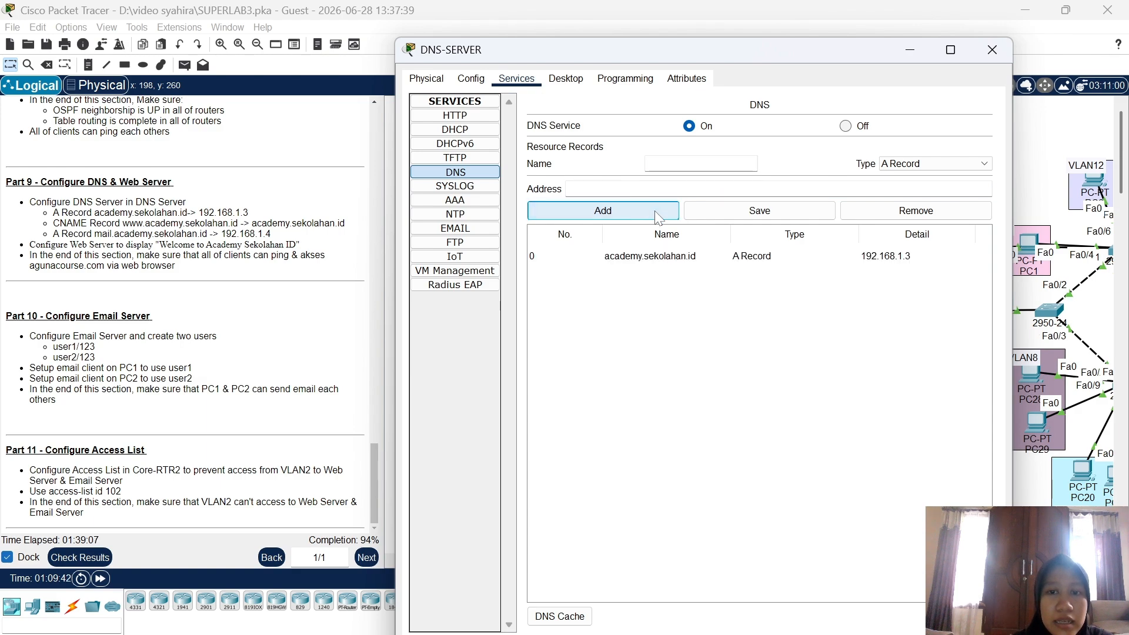
pyautogui.click(669, 253)
pyautogui.click(727, 206)
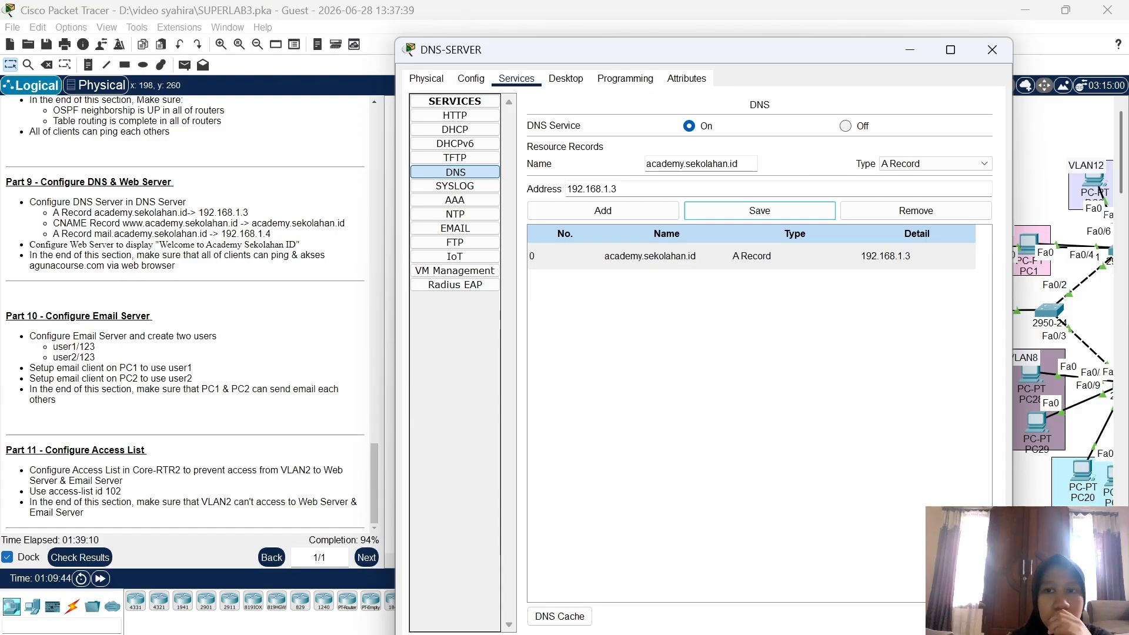
pyautogui.click(921, 164)
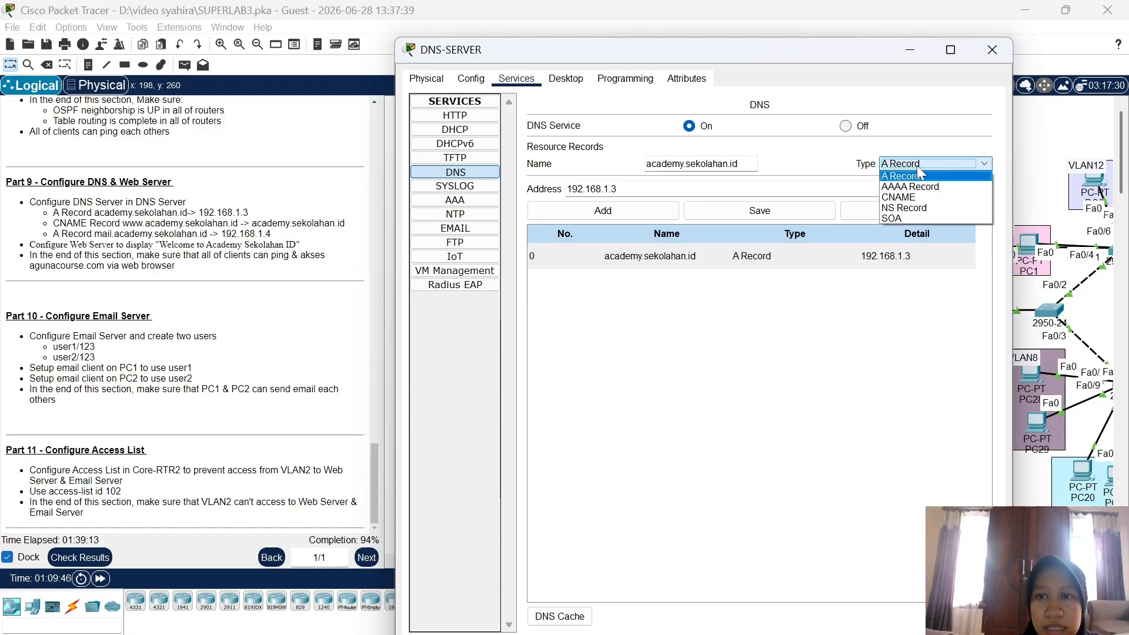
pyautogui.click(926, 198)
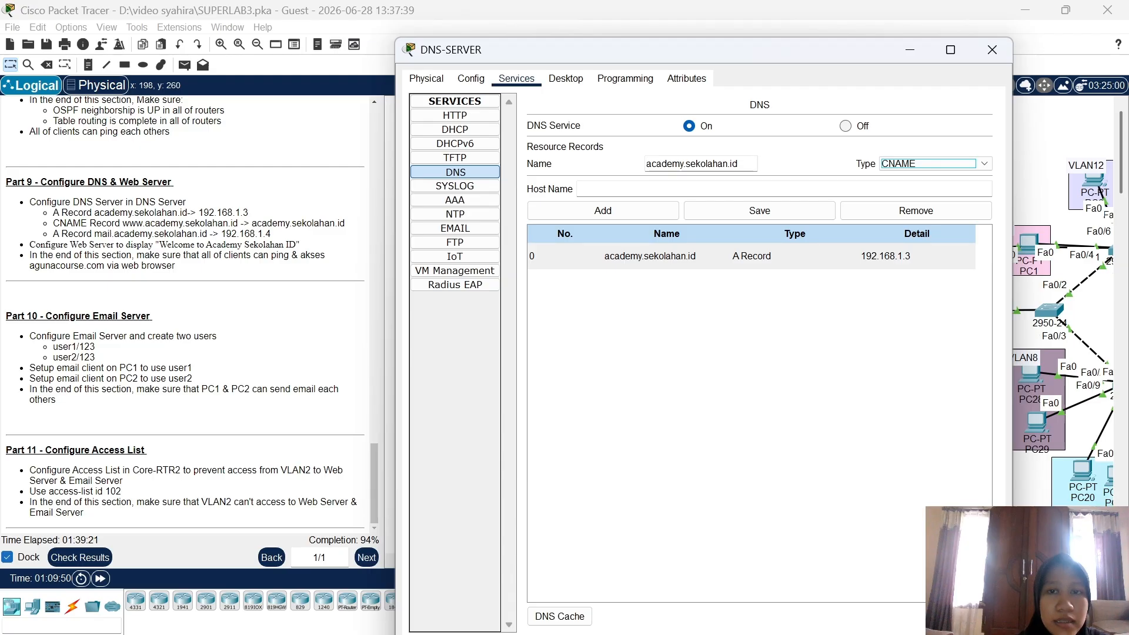
pyautogui.click(647, 165)
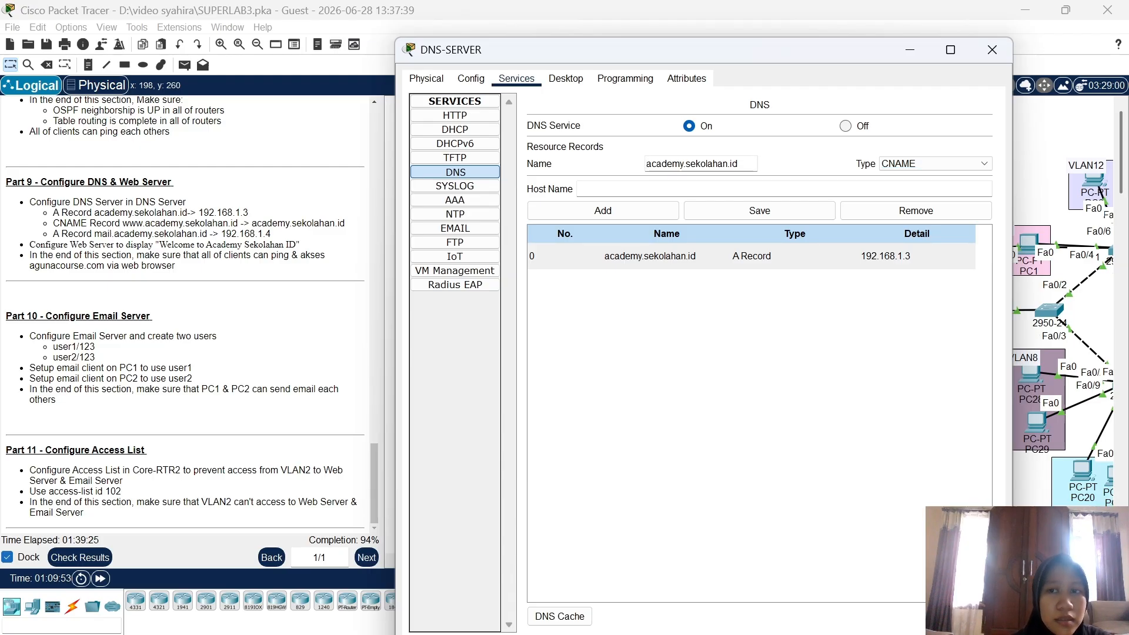
pyautogui.write('www')
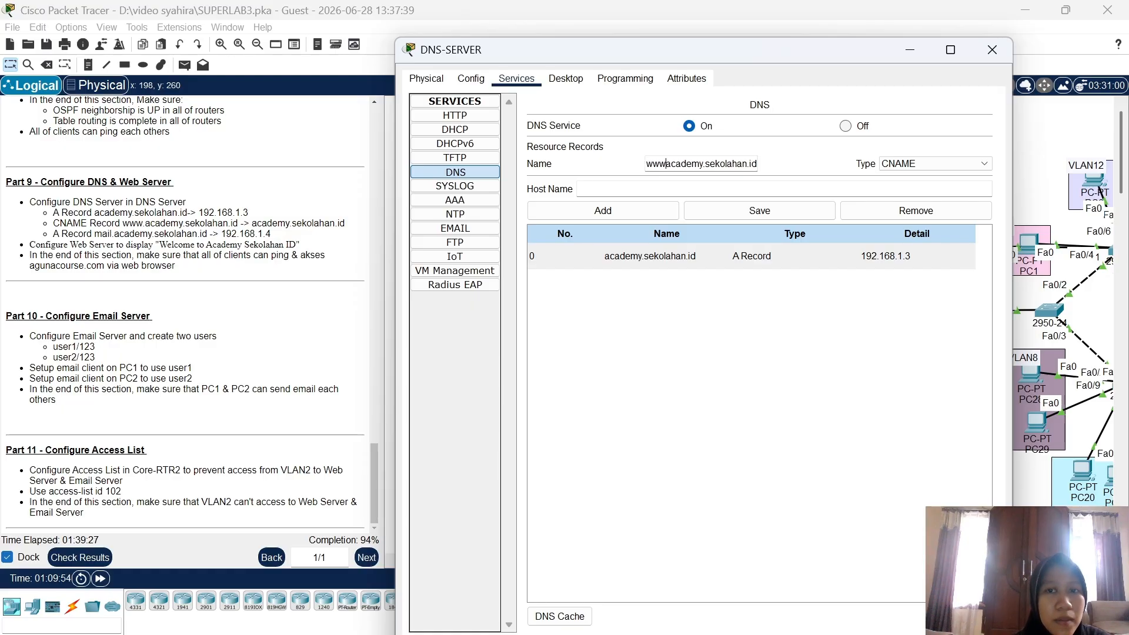
pyautogui.write('.')
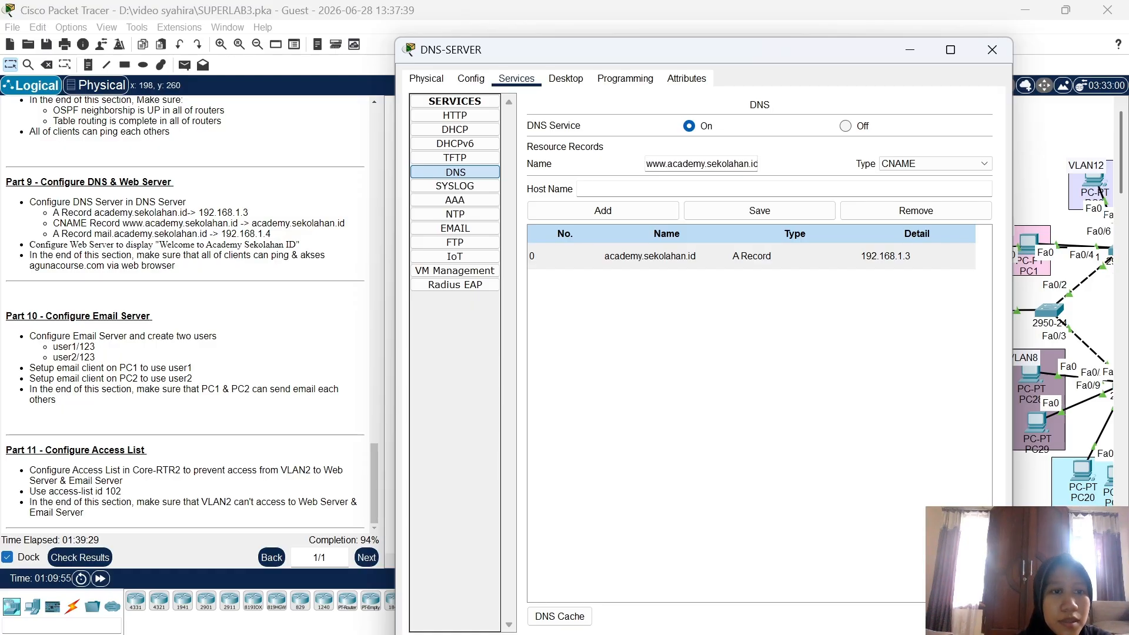
pyautogui.click(713, 189)
pyautogui.write('academy')
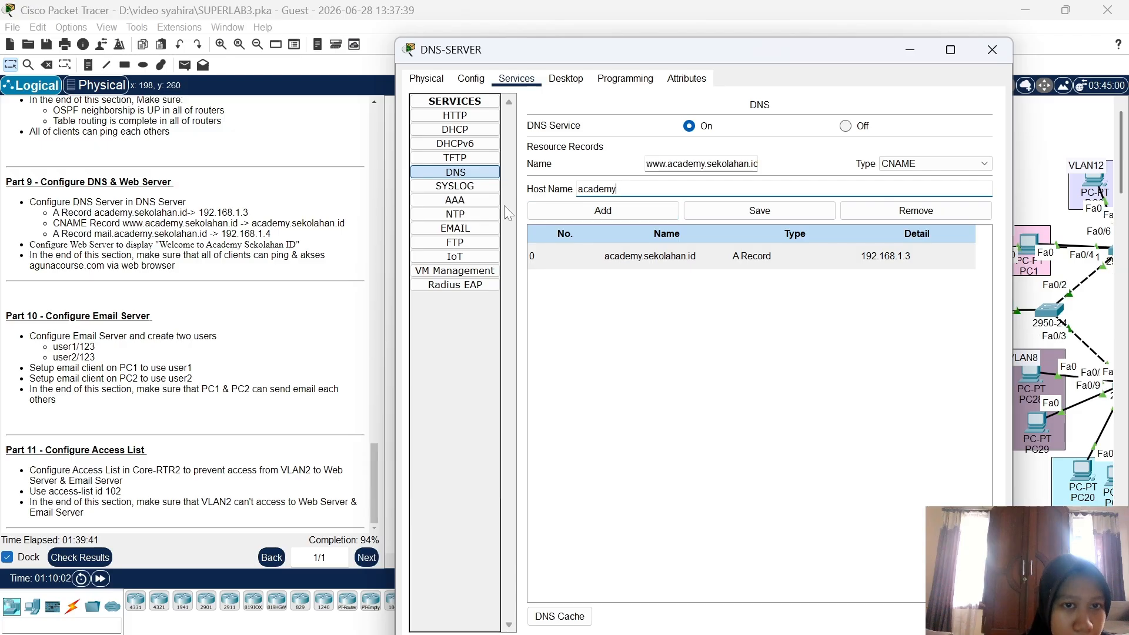
pyautogui.write('.se')
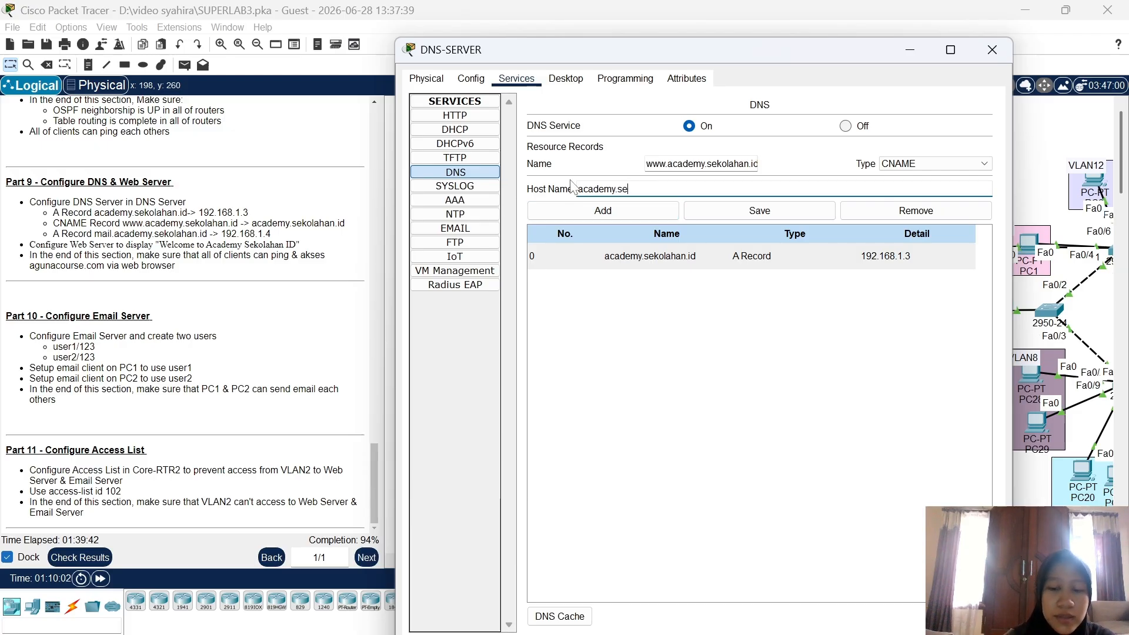
pyautogui.write('kolahan.')
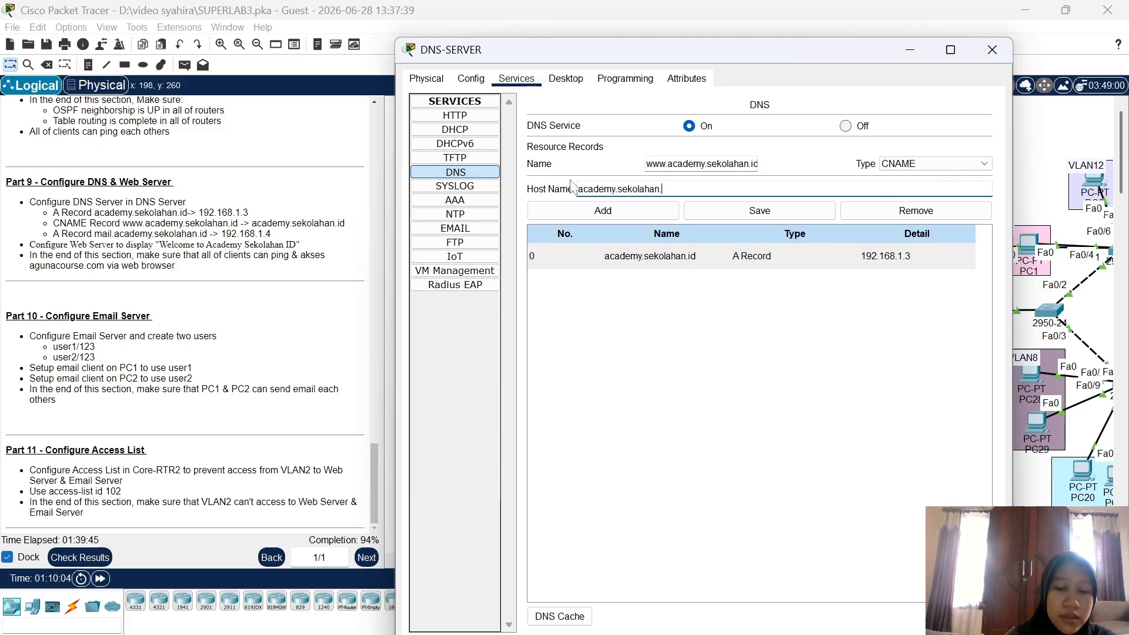
pyautogui.write('id')
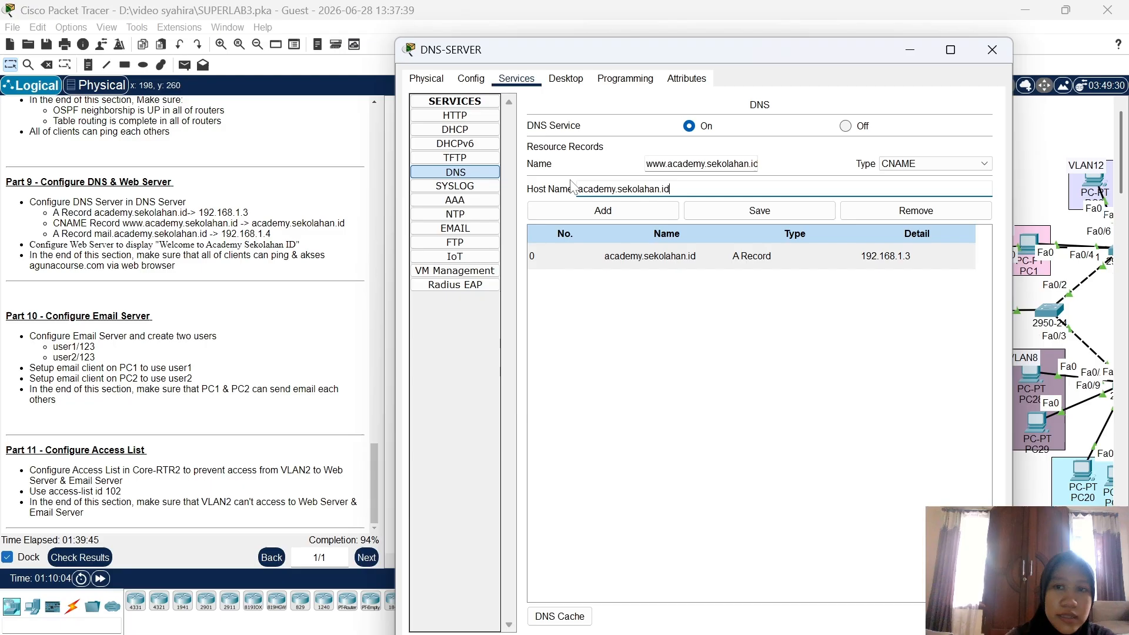
pyautogui.click(601, 217)
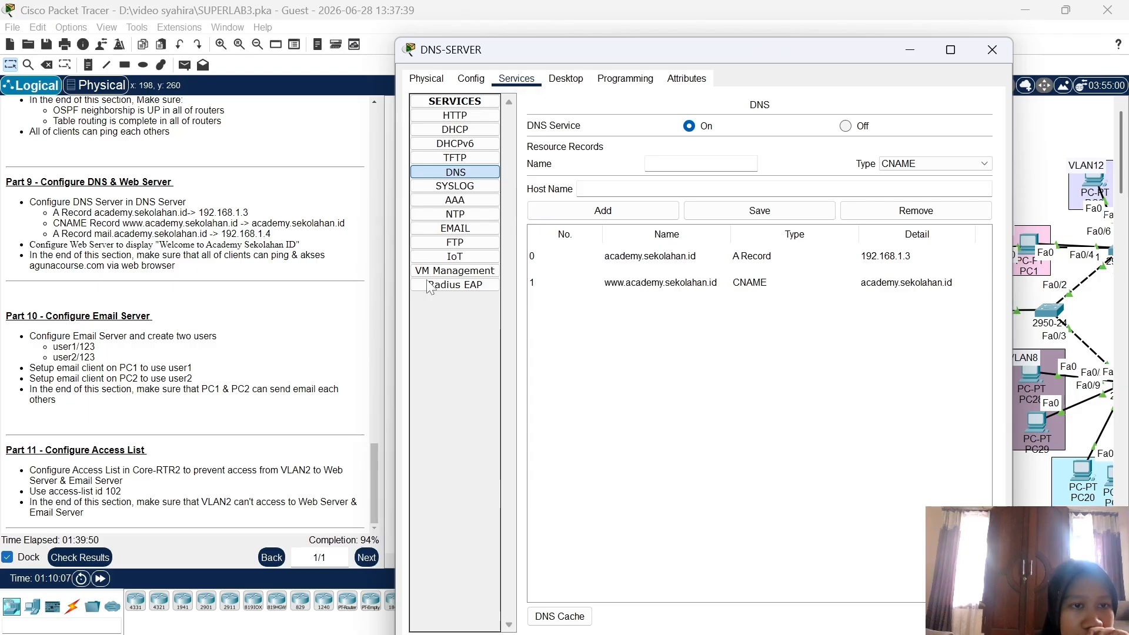
# Add an A record mapping mal.academy.sekolahan.id to 192.168.1.4
pyautogui.click(909, 166)
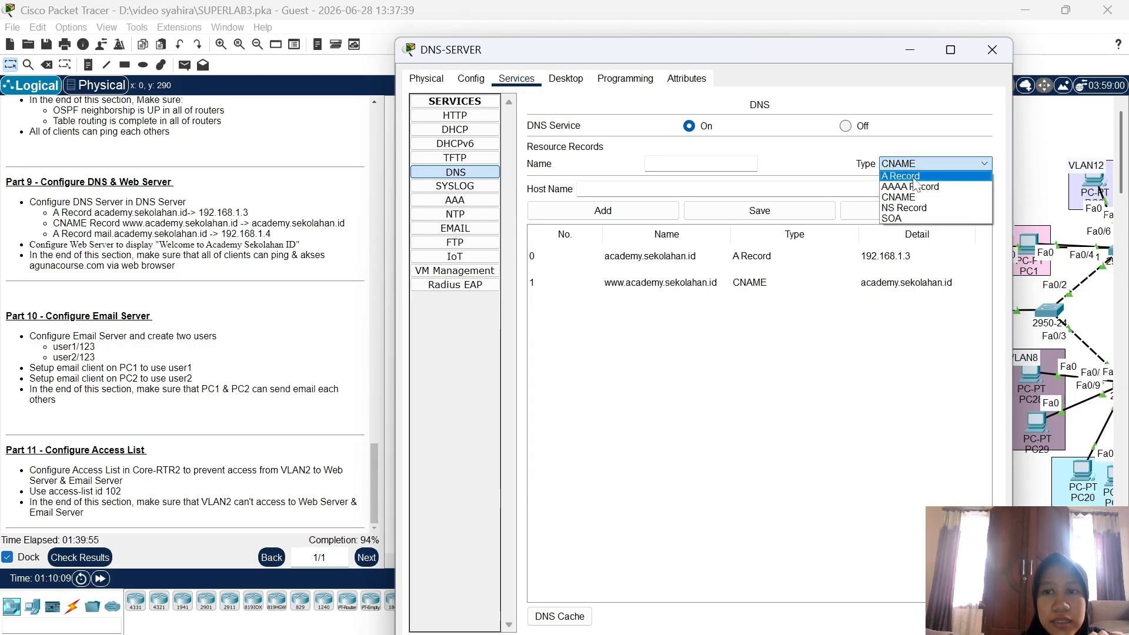
pyautogui.click(913, 177)
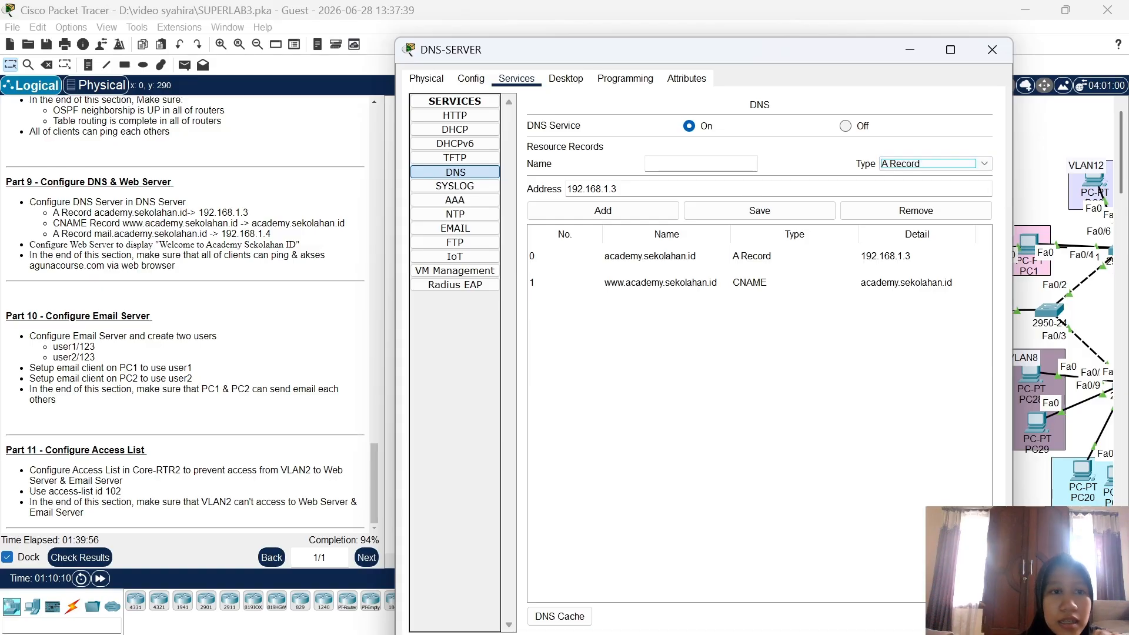
pyautogui.click(619, 188)
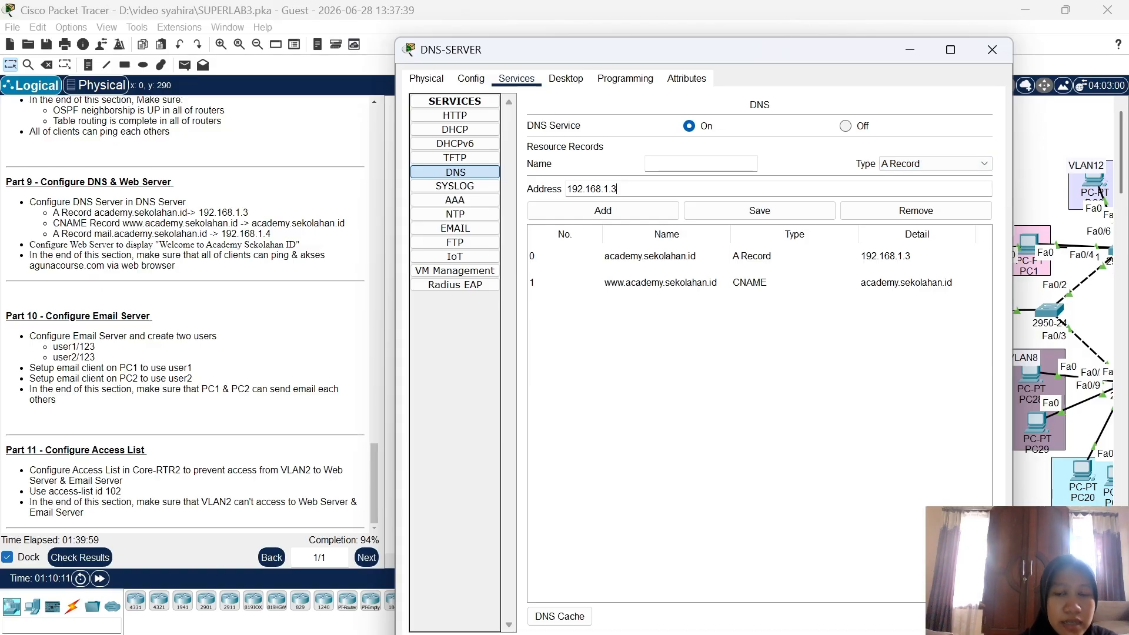
pyautogui.write('4')
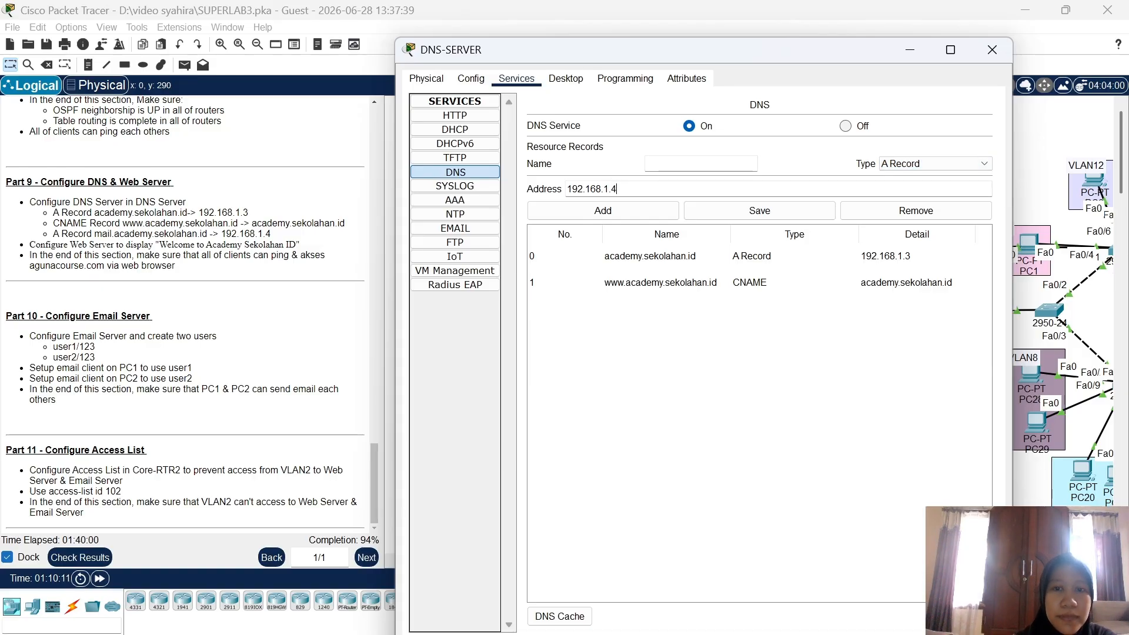
pyautogui.click(724, 158)
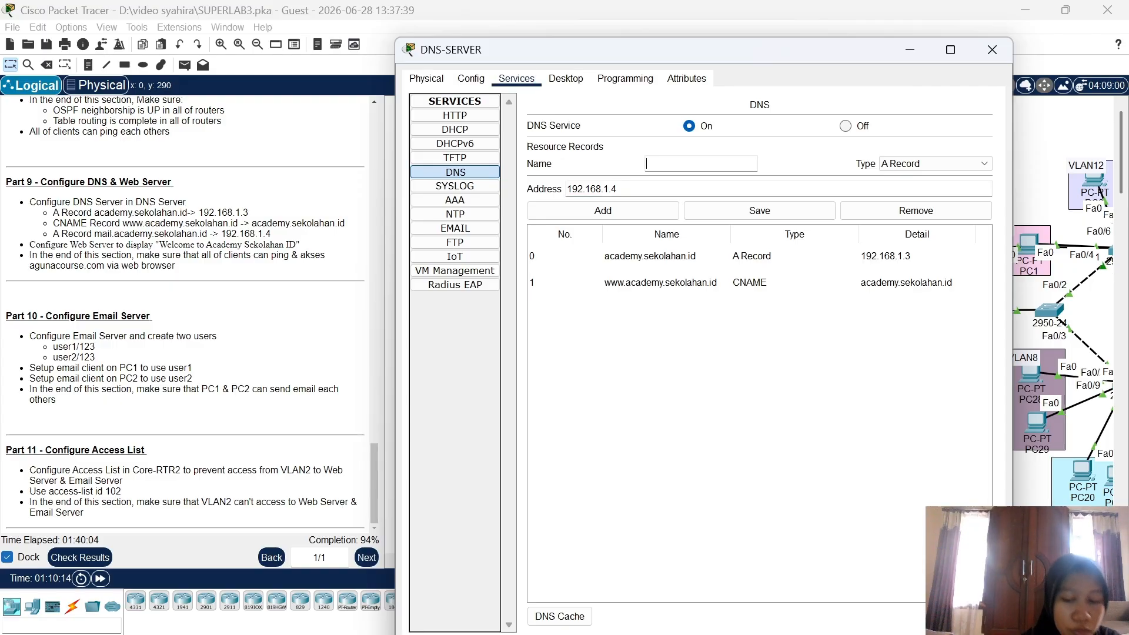
pyautogui.write('mal')
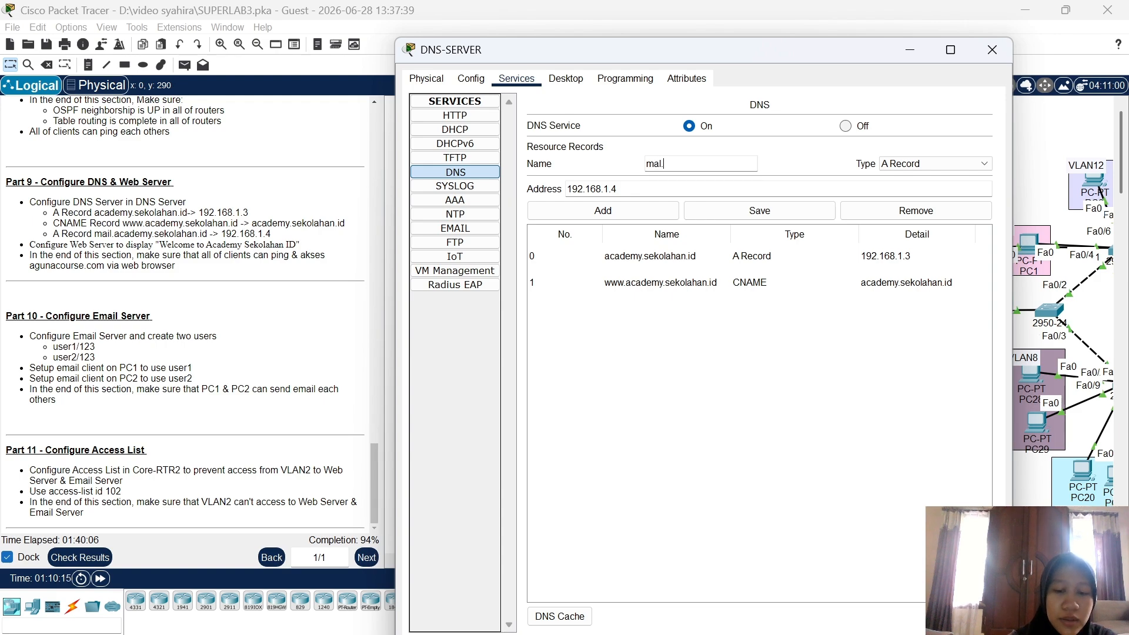
pyautogui.write('.acade')
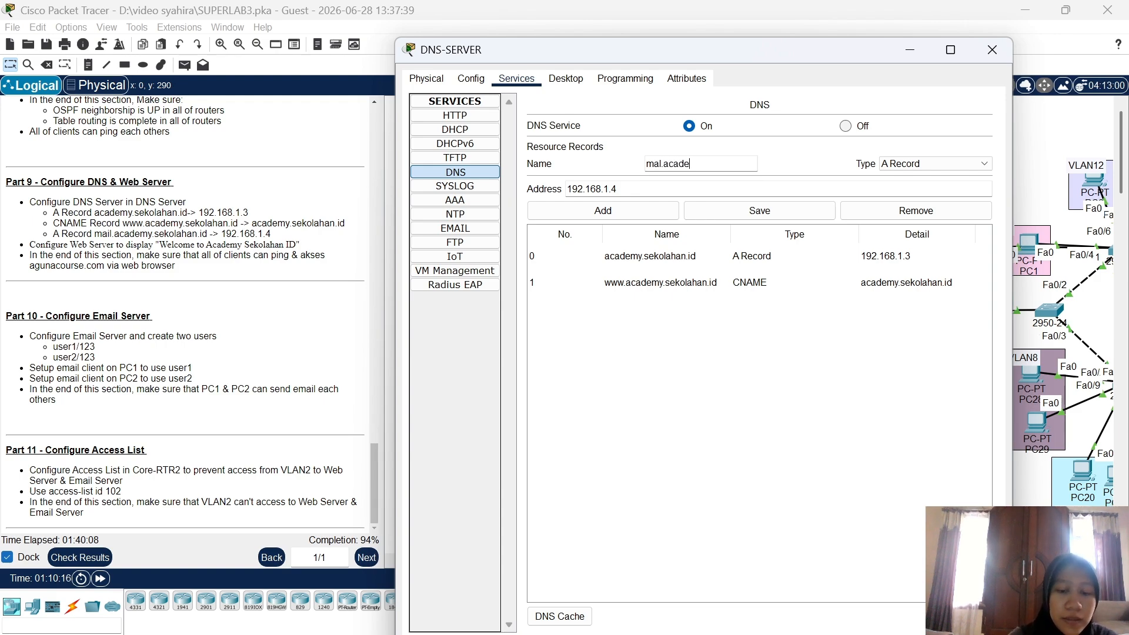
pyautogui.write('my')
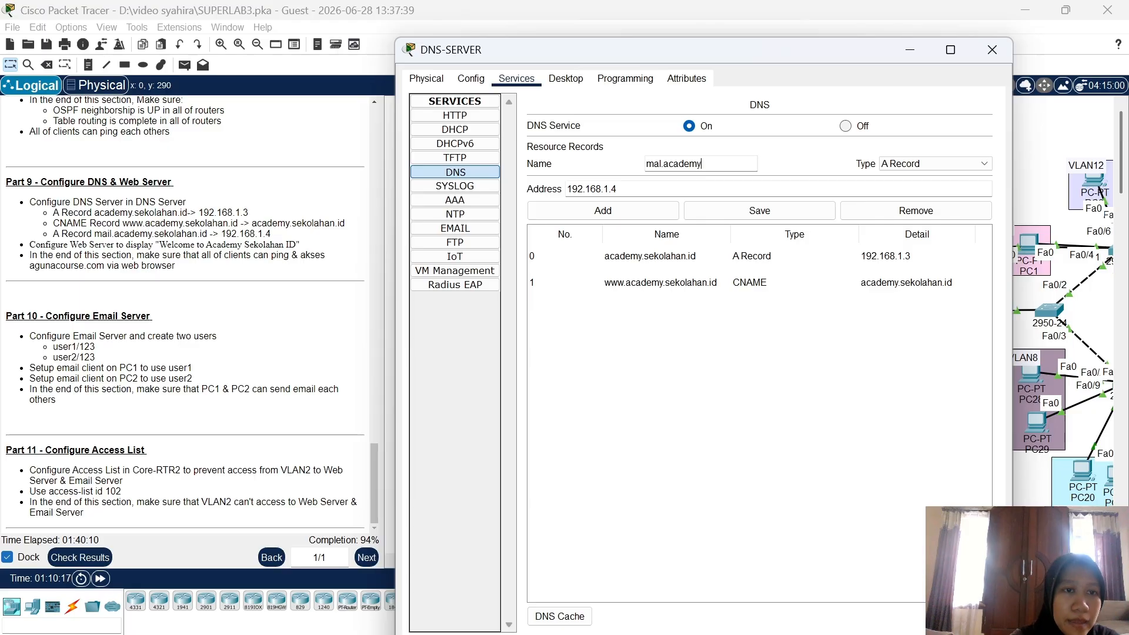
pyautogui.write('.seko')
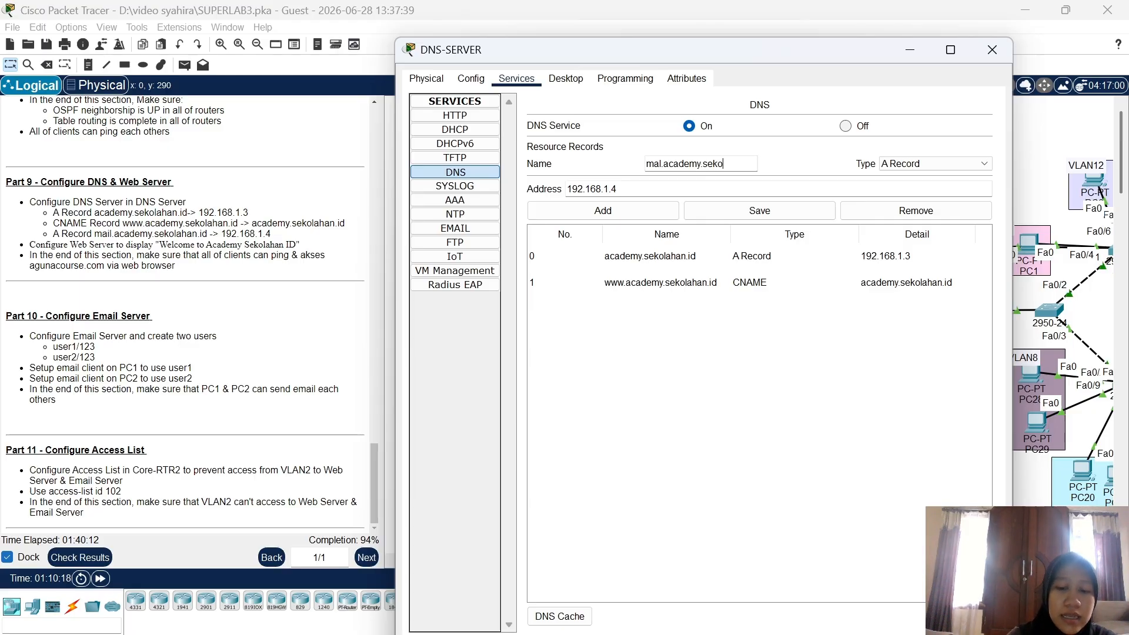
pyautogui.write('lahan.d')
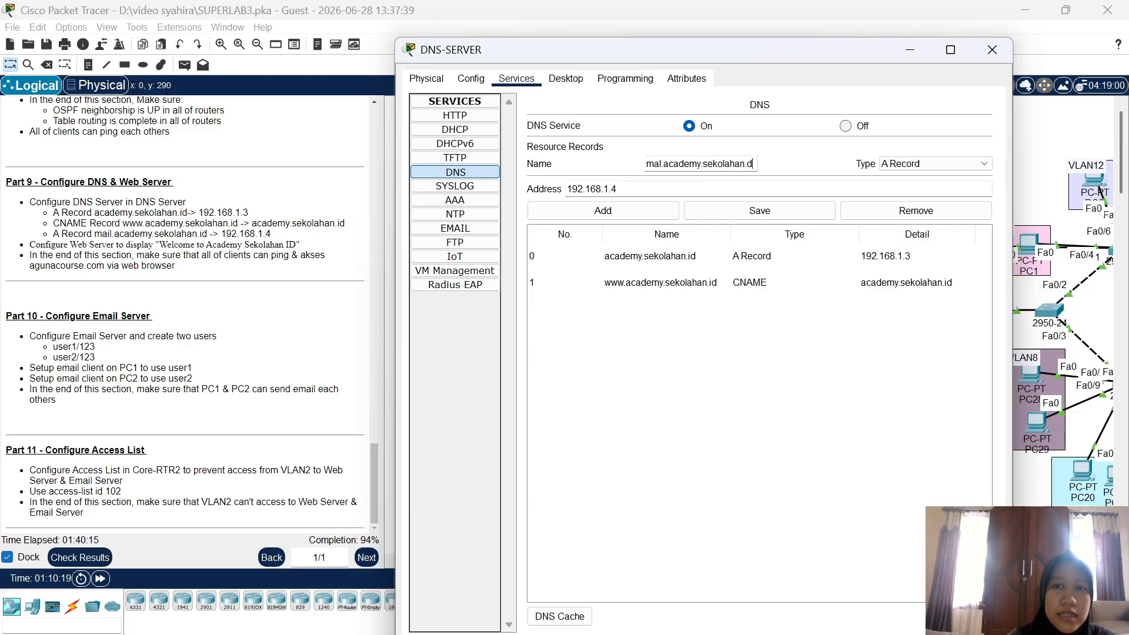
pyautogui.write('i')
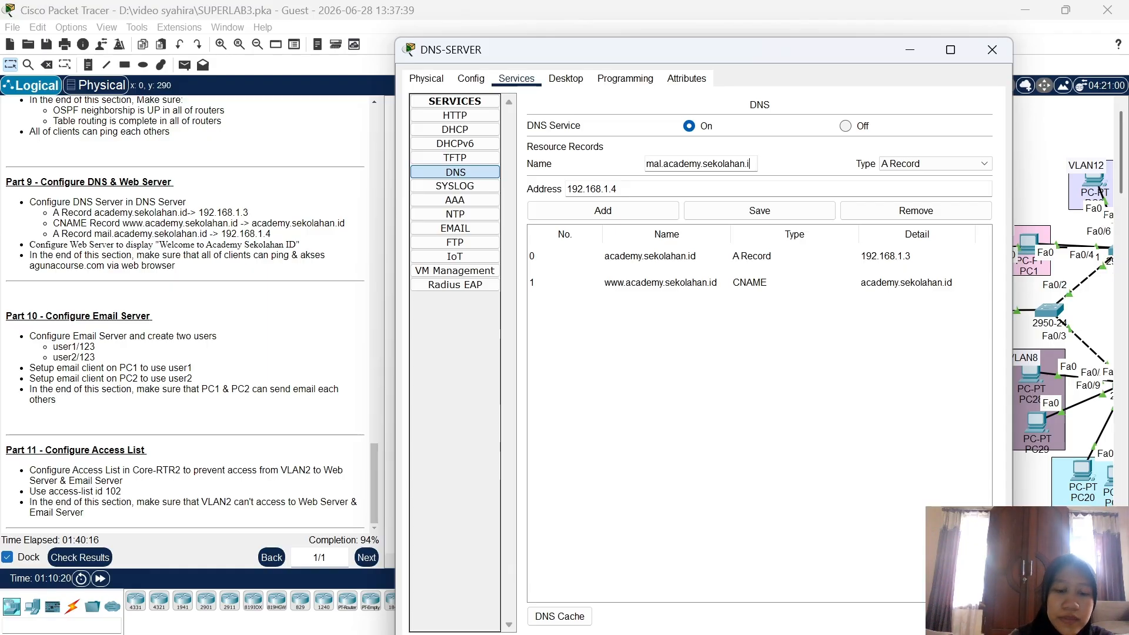
pyautogui.click(665, 213)
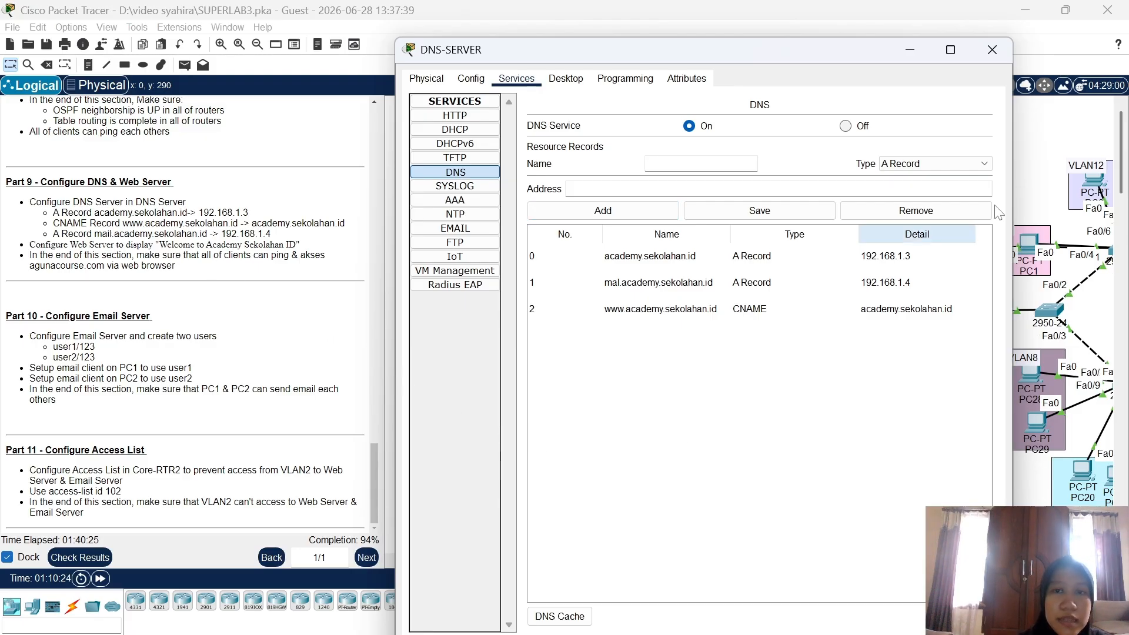
# Close DNS-SERVER and bring up WEB-SERVER's HTTP service page
pyautogui.click(1000, 56)
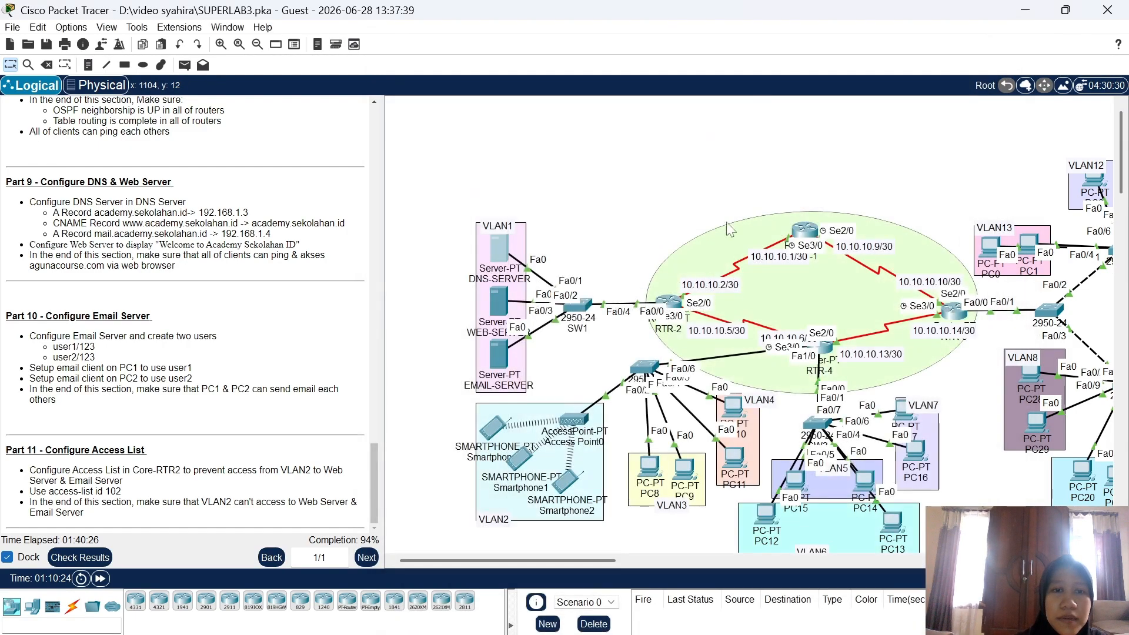
pyautogui.click(500, 302)
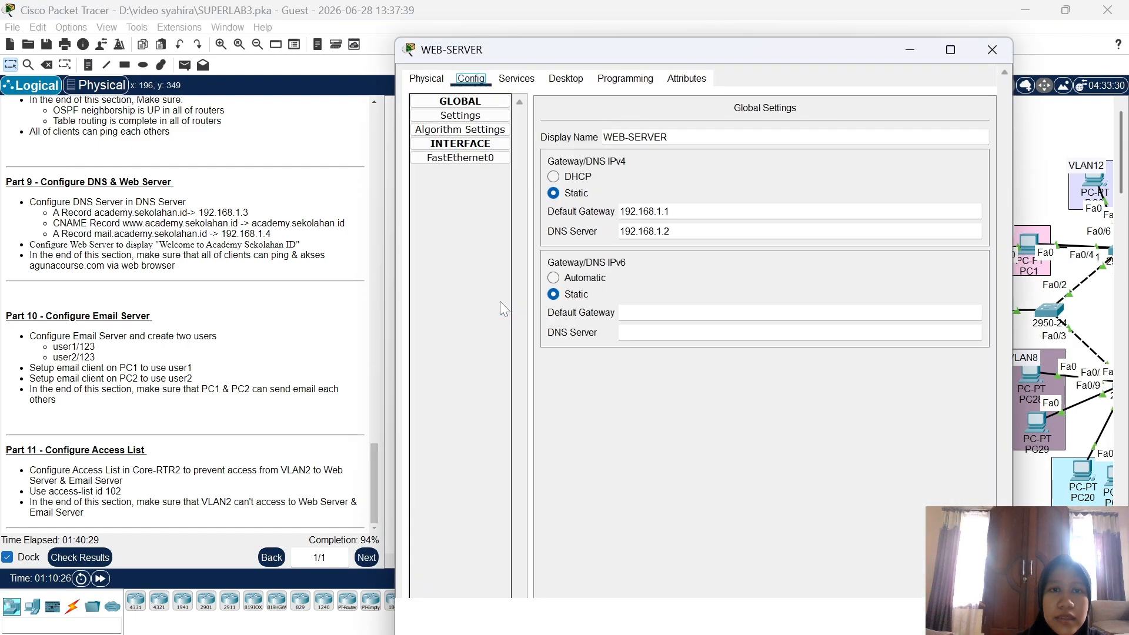
pyautogui.click(517, 79)
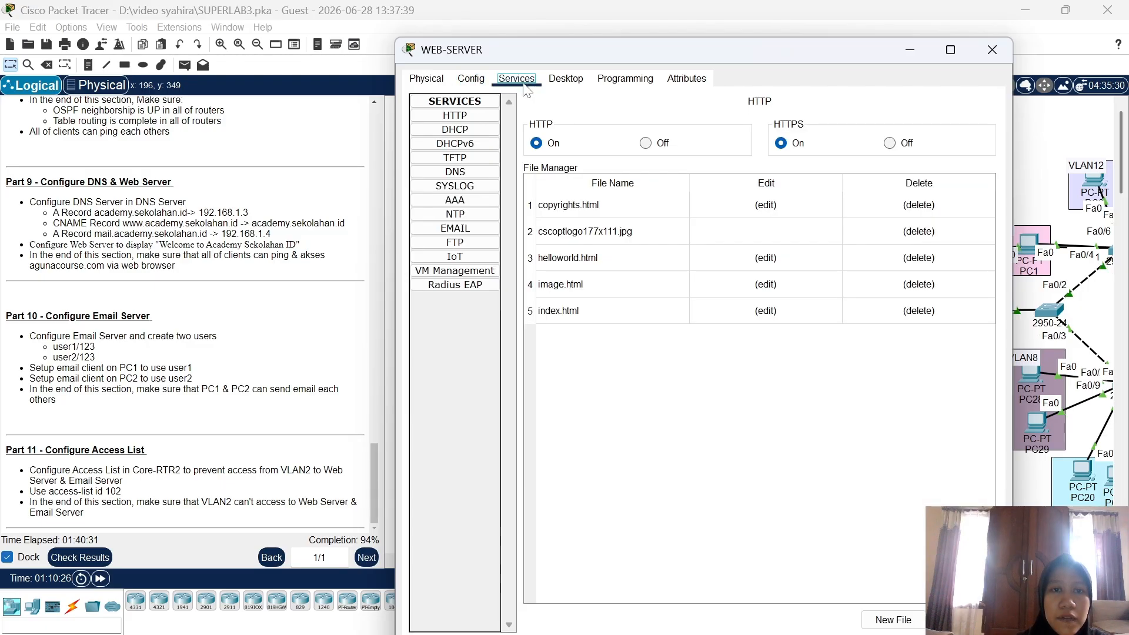
pyautogui.click(478, 117)
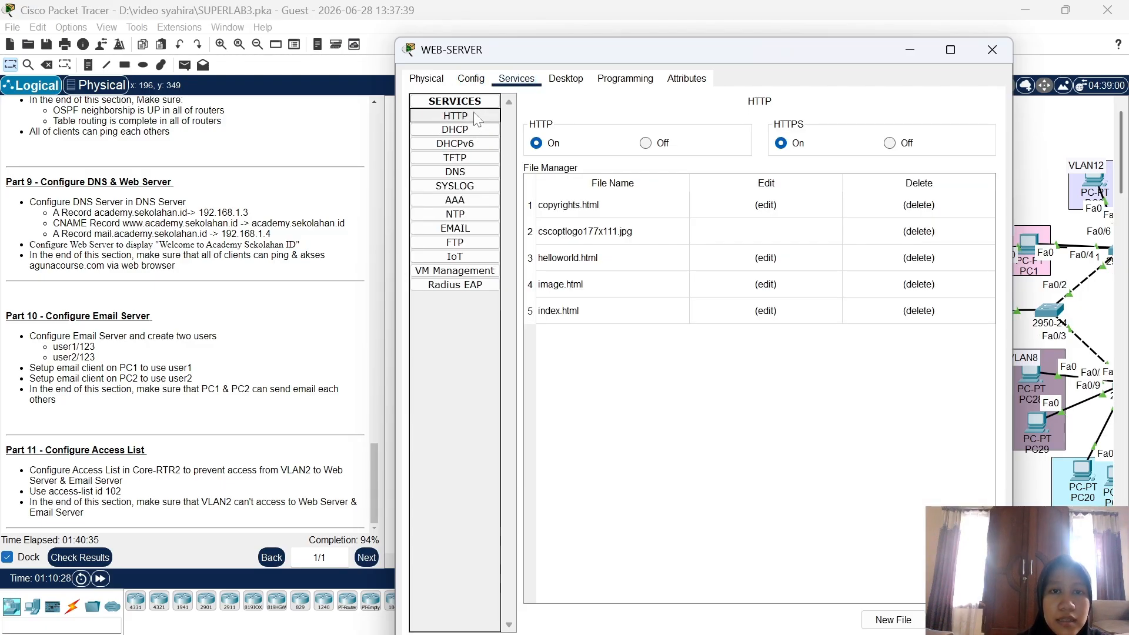
# Change index.html's welcome line to 'Academy. Sekolahan ID', overwrite-save it, and close WEB-SERVER
pyautogui.click(750, 318)
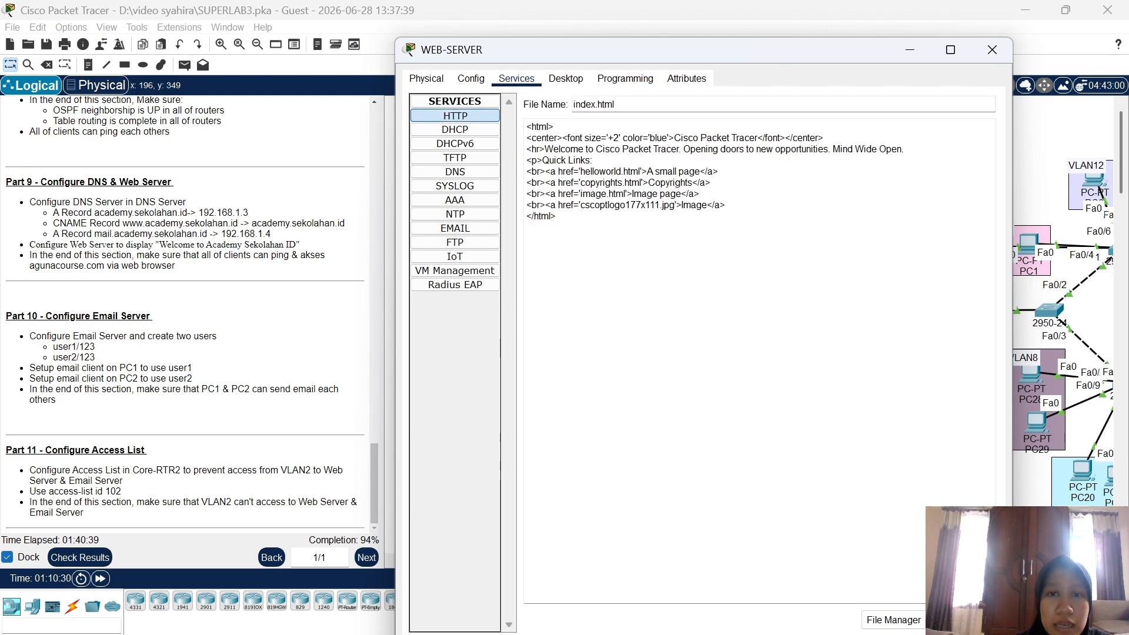
pyautogui.click(679, 149)
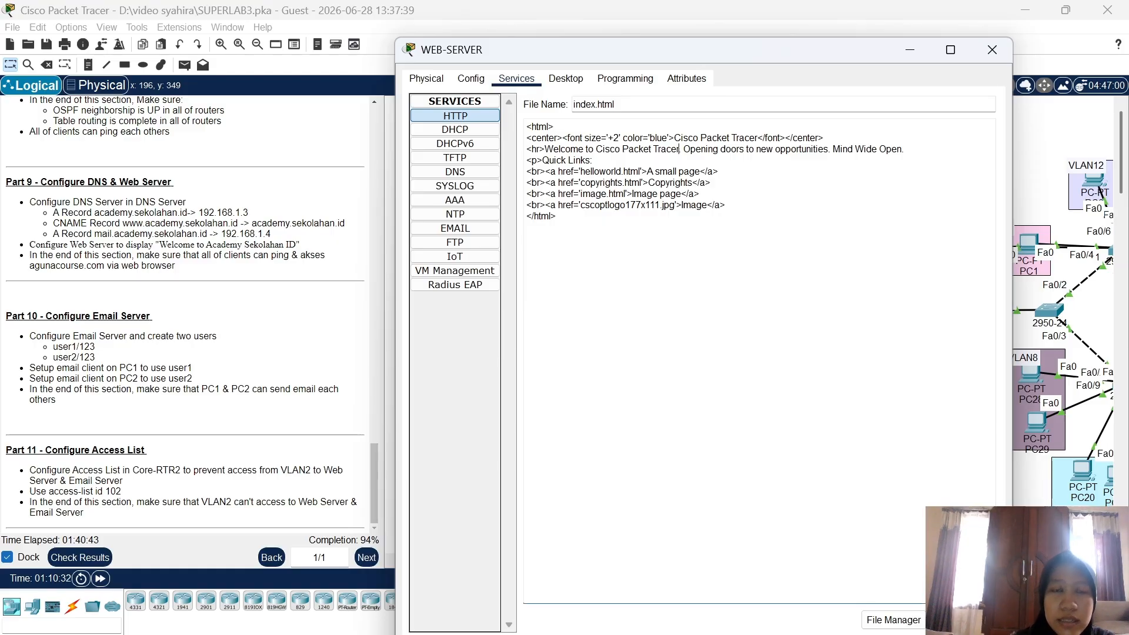
pyautogui.press('BackSpace')
pyautogui.press('BackSpace')
pyautogui.press('BackSpace')
pyautogui.press('BackSpace')
pyautogui.press('BackSpace')
pyautogui.press('BackSpace')
pyautogui.press('BackSpace')
pyautogui.press('BackSpace')
pyautogui.press('BackSpace')
pyautogui.press('BackSpace')
pyautogui.press('BackSpace')
pyautogui.press('BackSpace')
pyautogui.press('BackSpace')
pyautogui.press('BackSpace')
pyautogui.press('BackSpace')
pyautogui.press('BackSpace')
pyautogui.press('BackSpace')
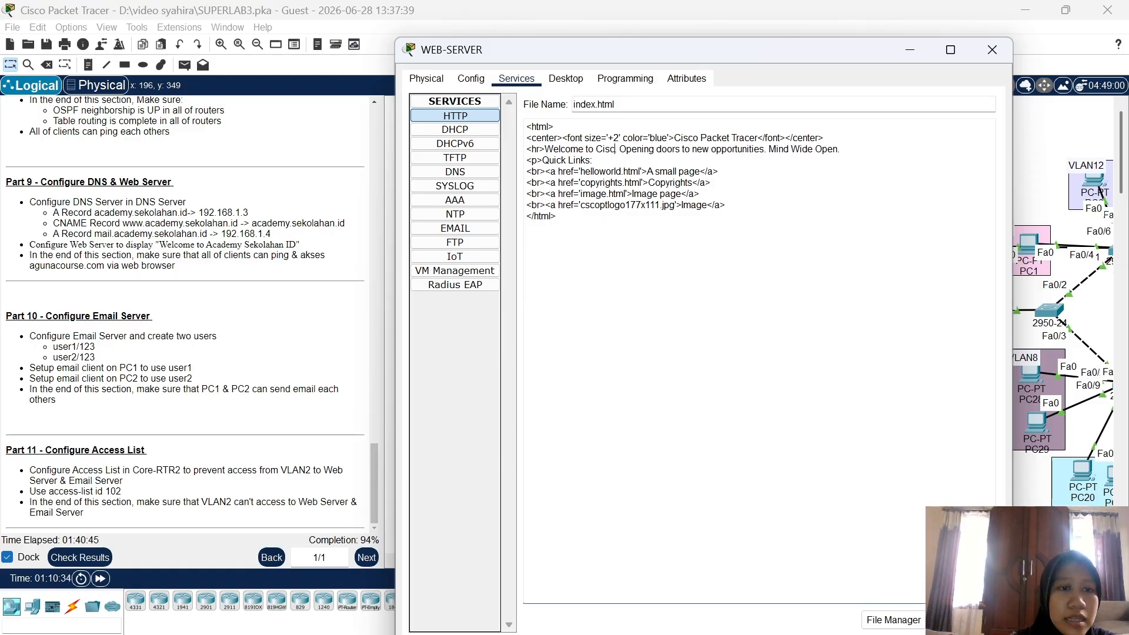
pyautogui.press('BackSpace')
pyautogui.press('BackSpace')
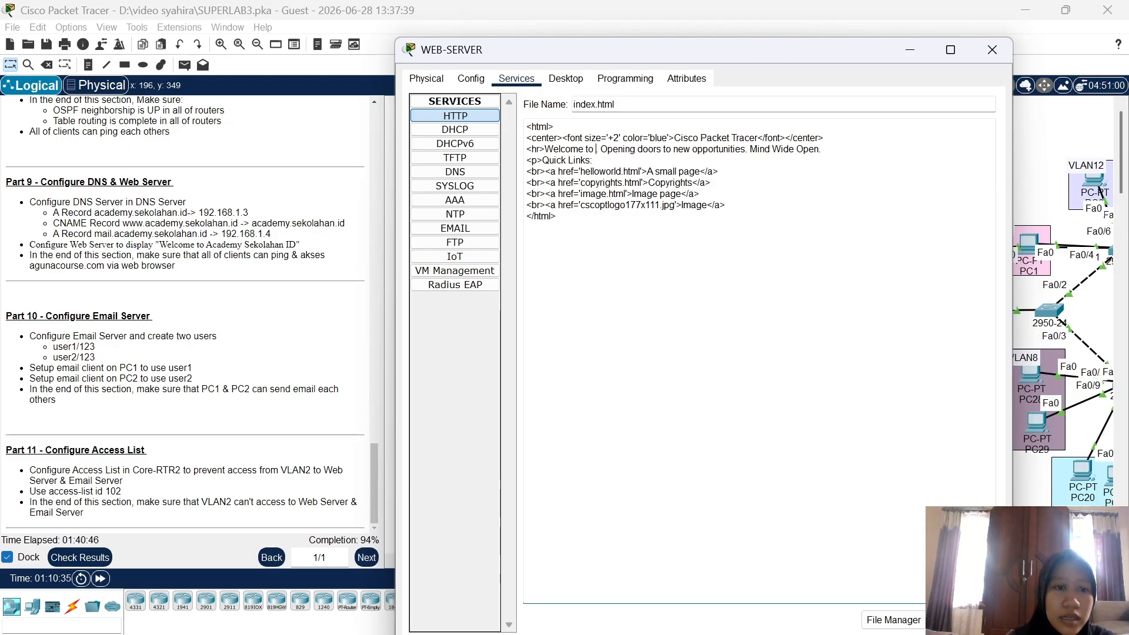
pyautogui.write('Acade')
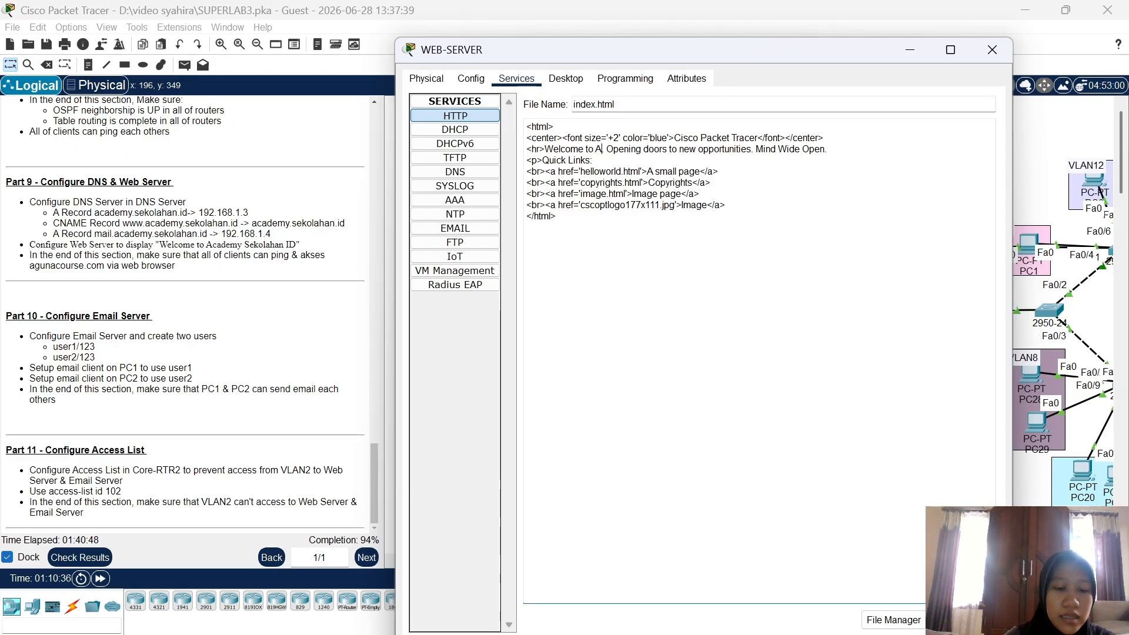
pyautogui.write('my.')
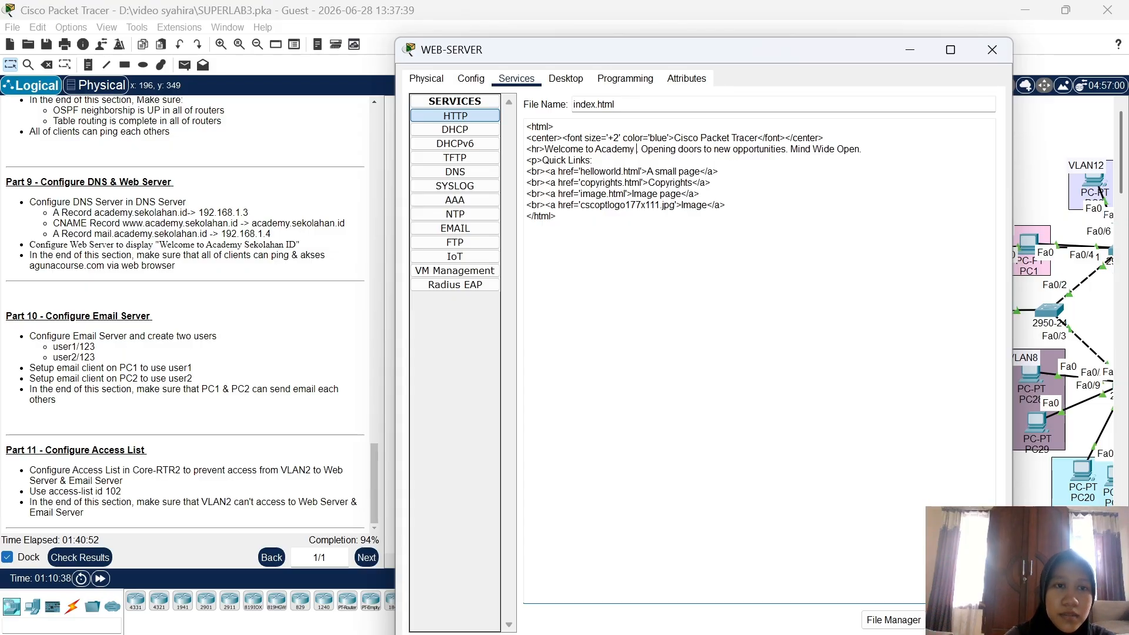
pyautogui.write(' Sekolahan')
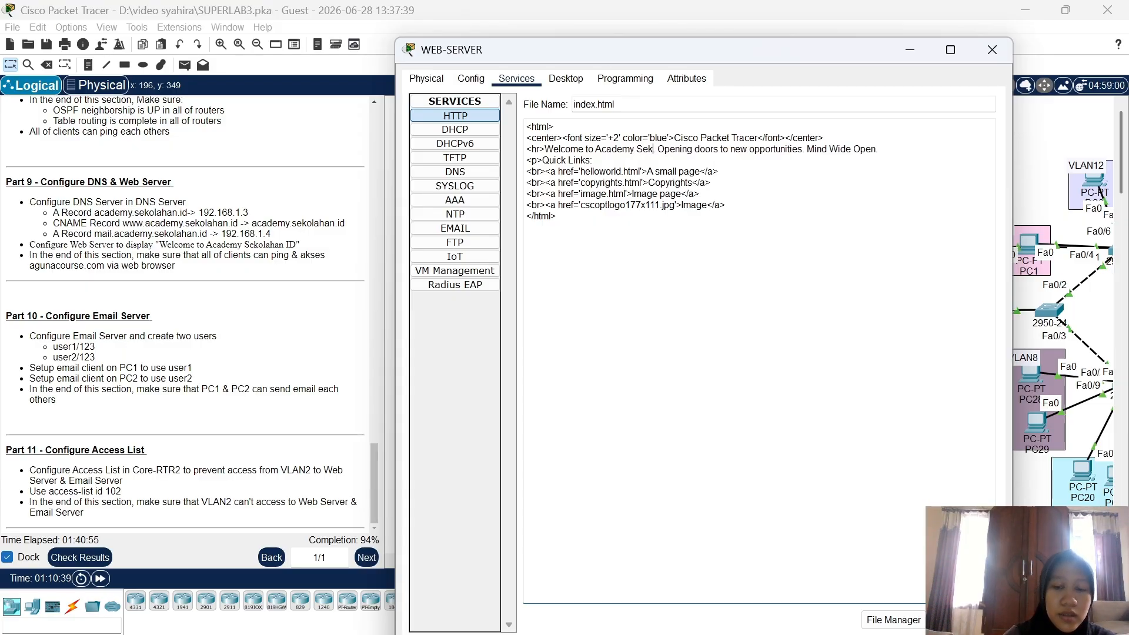
pyautogui.write(' ID')
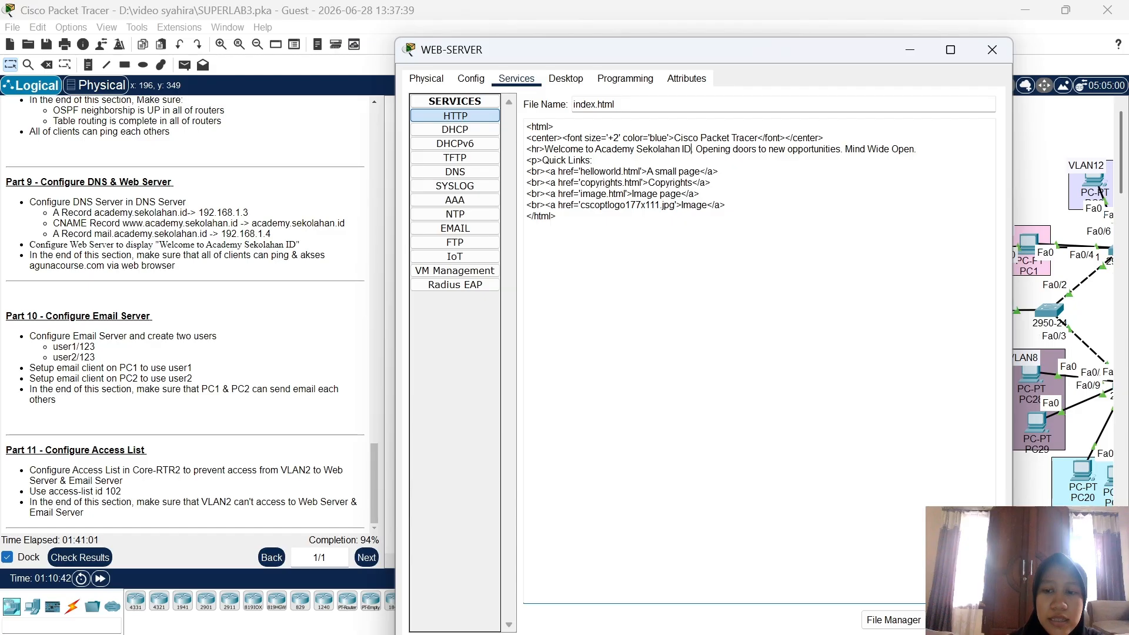
pyautogui.click(963, 620)
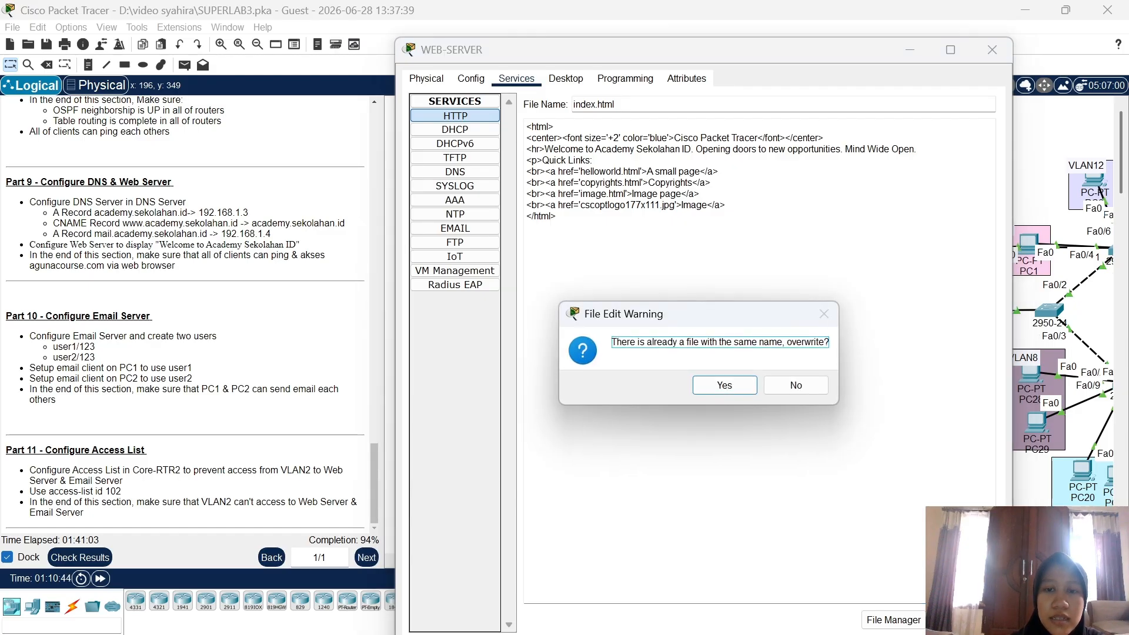
pyautogui.click(733, 387)
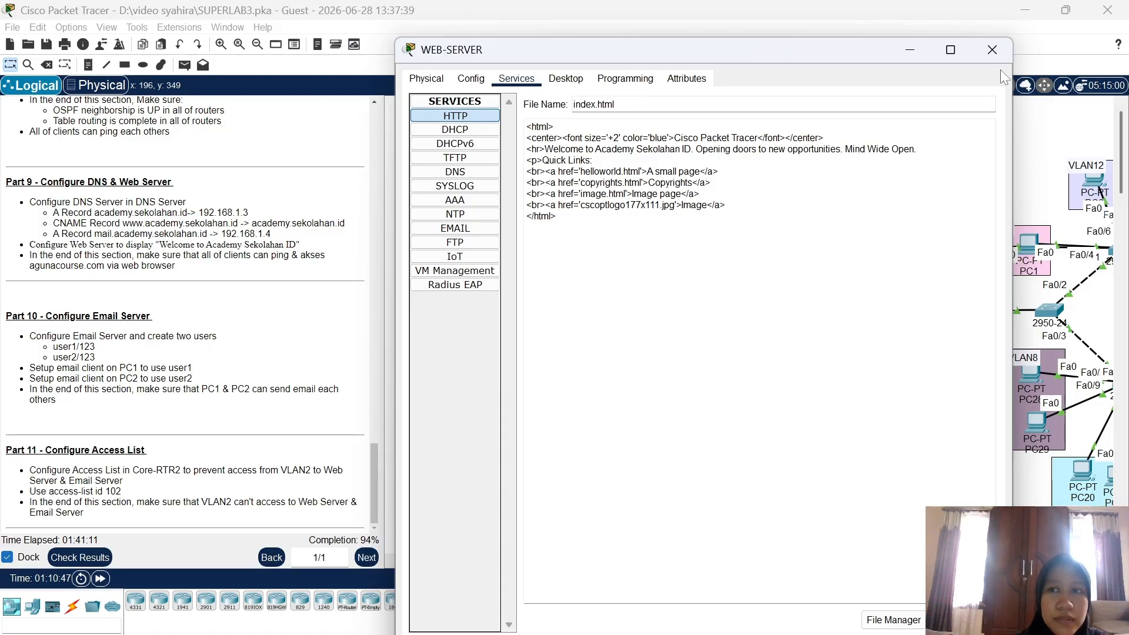
pyautogui.click(992, 52)
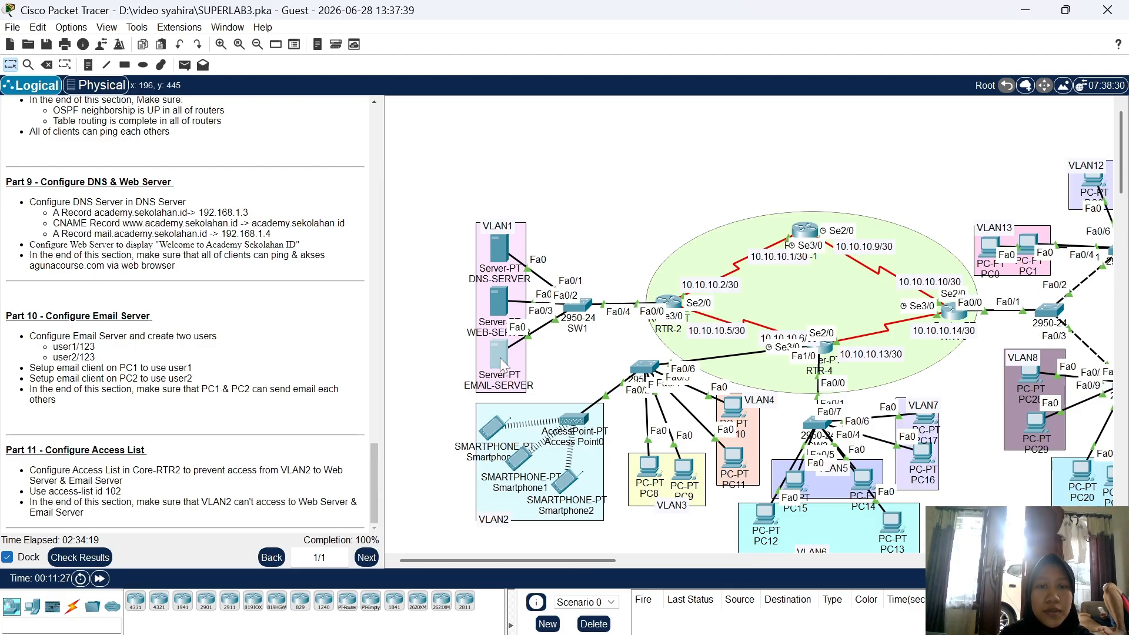
pyautogui.click(500, 358)
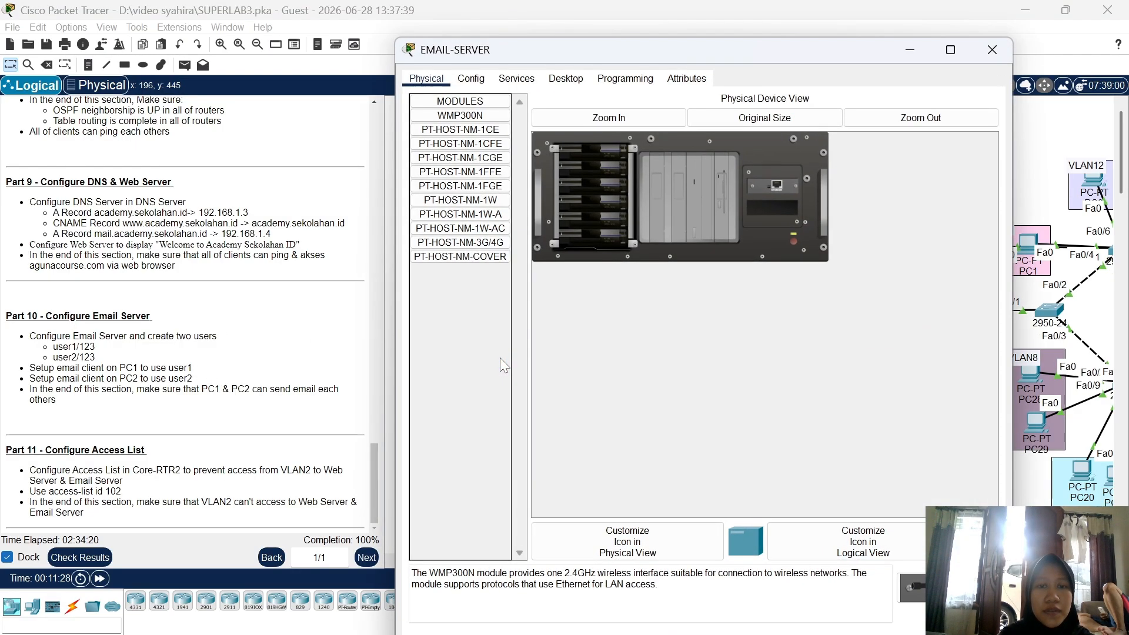
pyautogui.click(532, 81)
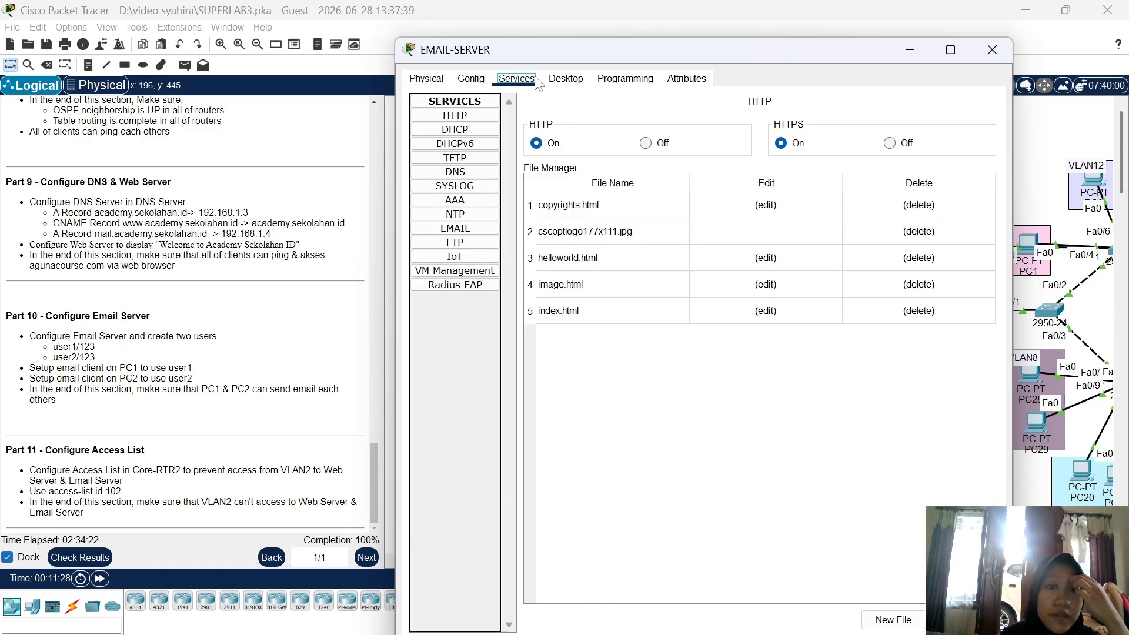
pyautogui.click(489, 230)
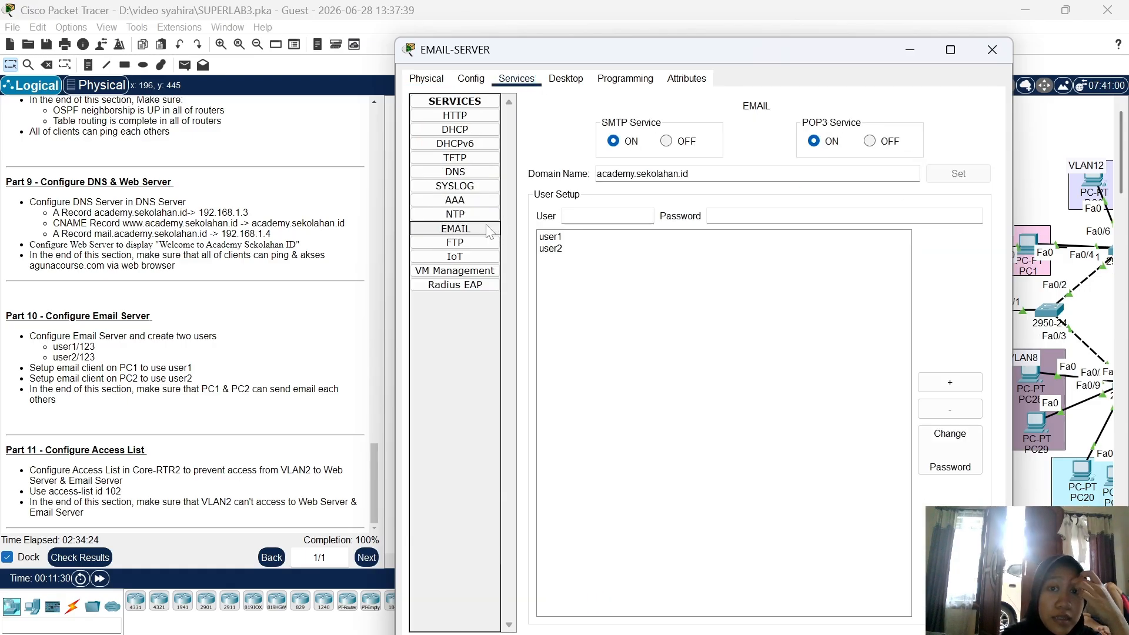
pyautogui.click(605, 242)
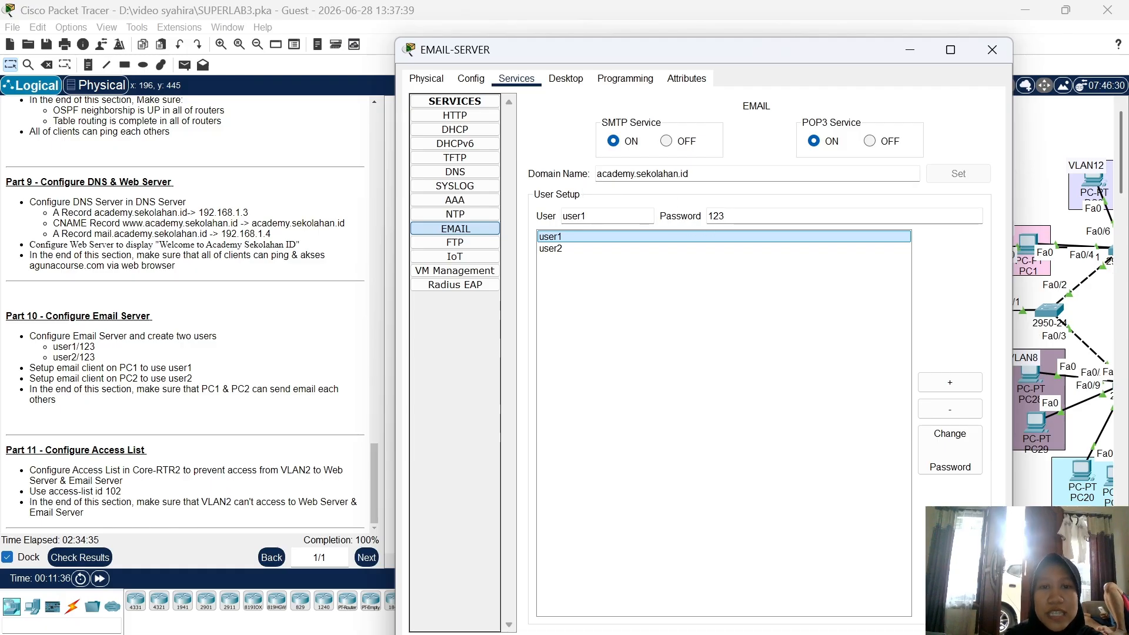
pyautogui.click(706, 248)
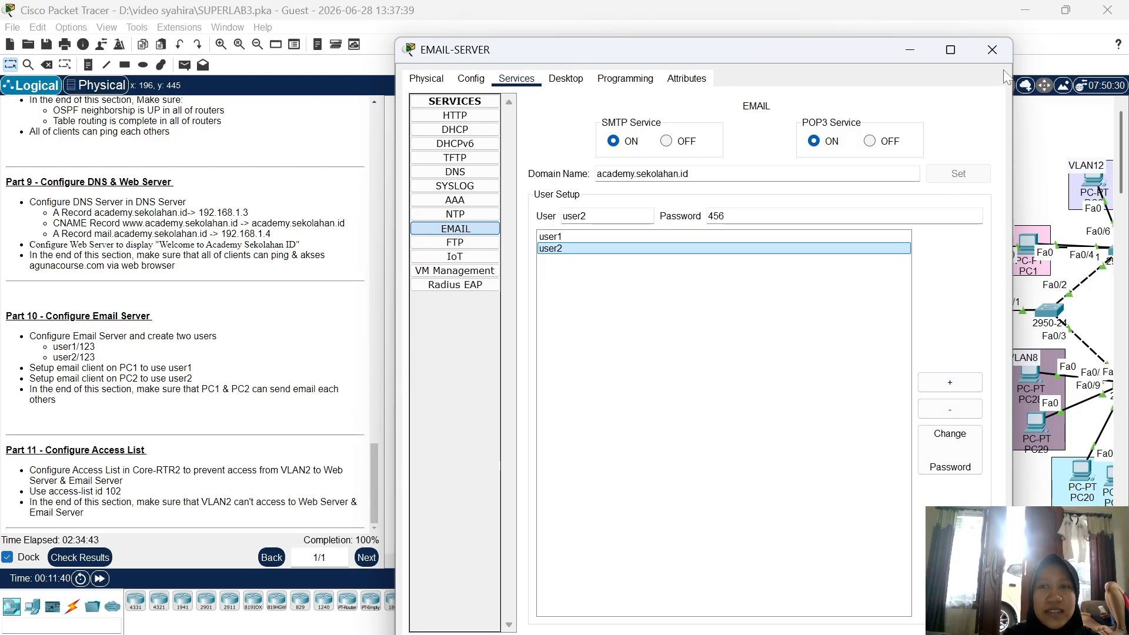
pyautogui.click(993, 50)
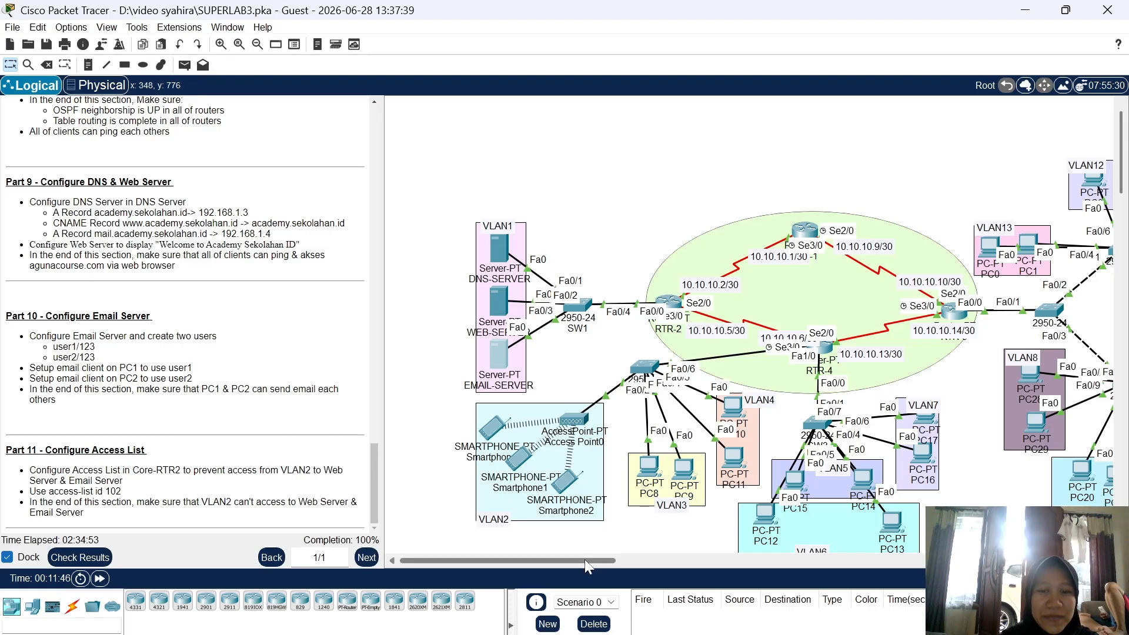
# Open the Email client on PC1's Desktop
pyautogui.moveTo(585, 559); pyautogui.dragTo(601, 559)
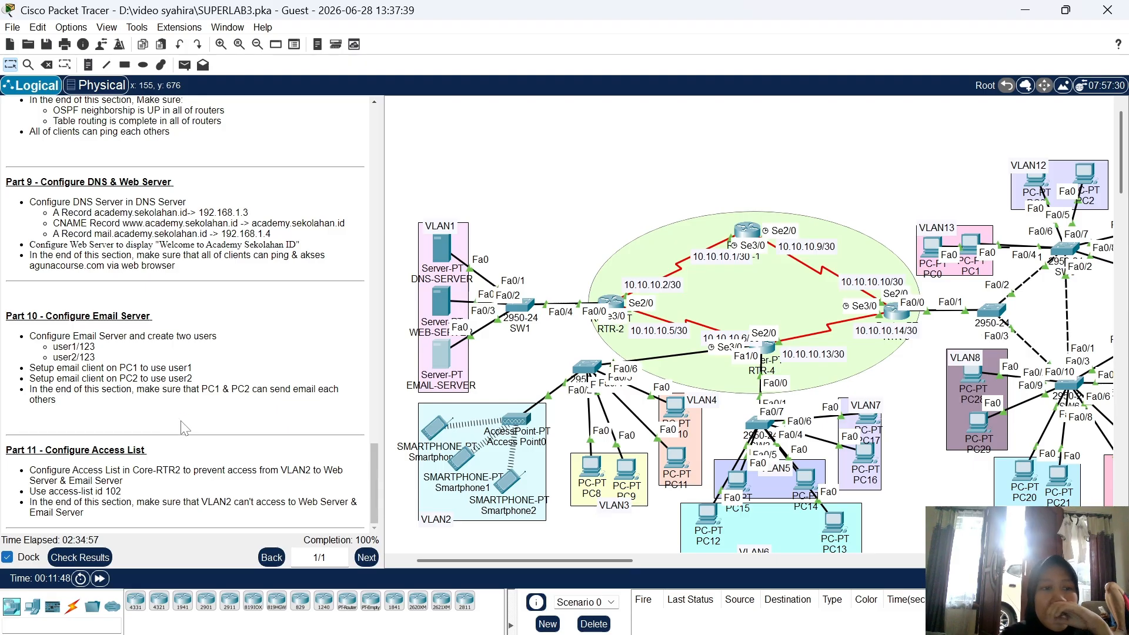
pyautogui.click(974, 249)
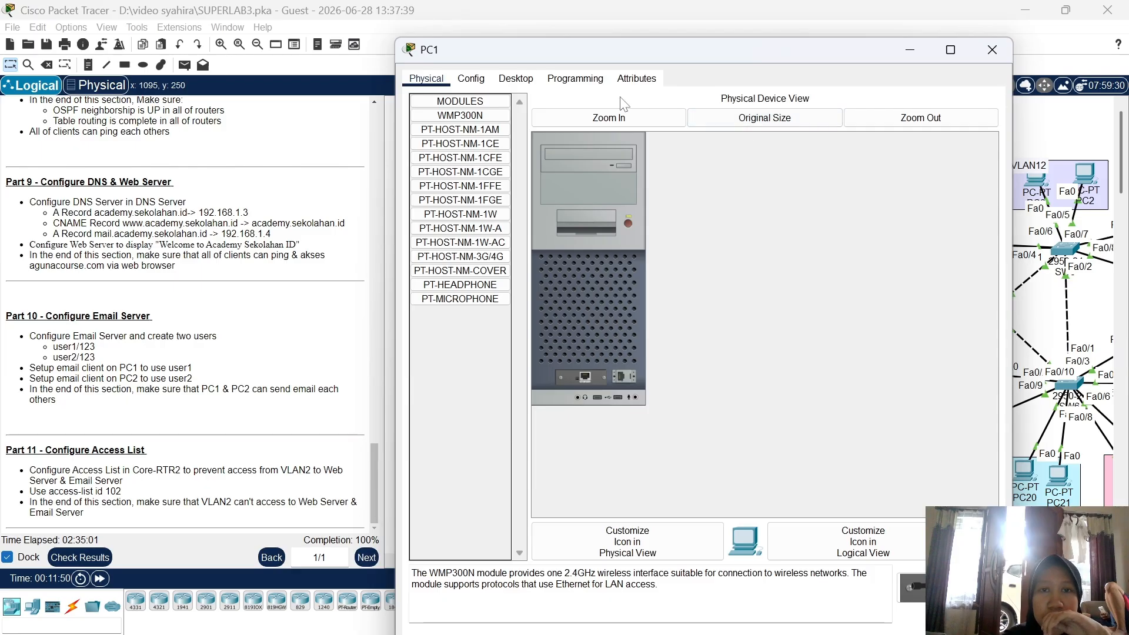
pyautogui.click(525, 86)
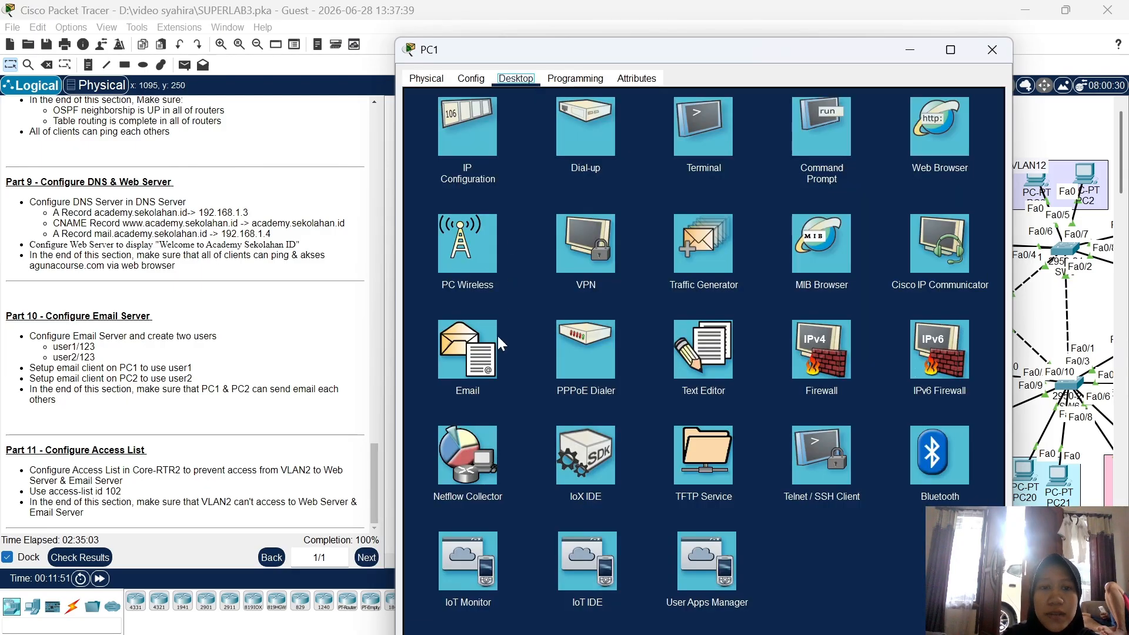
pyautogui.click(467, 351)
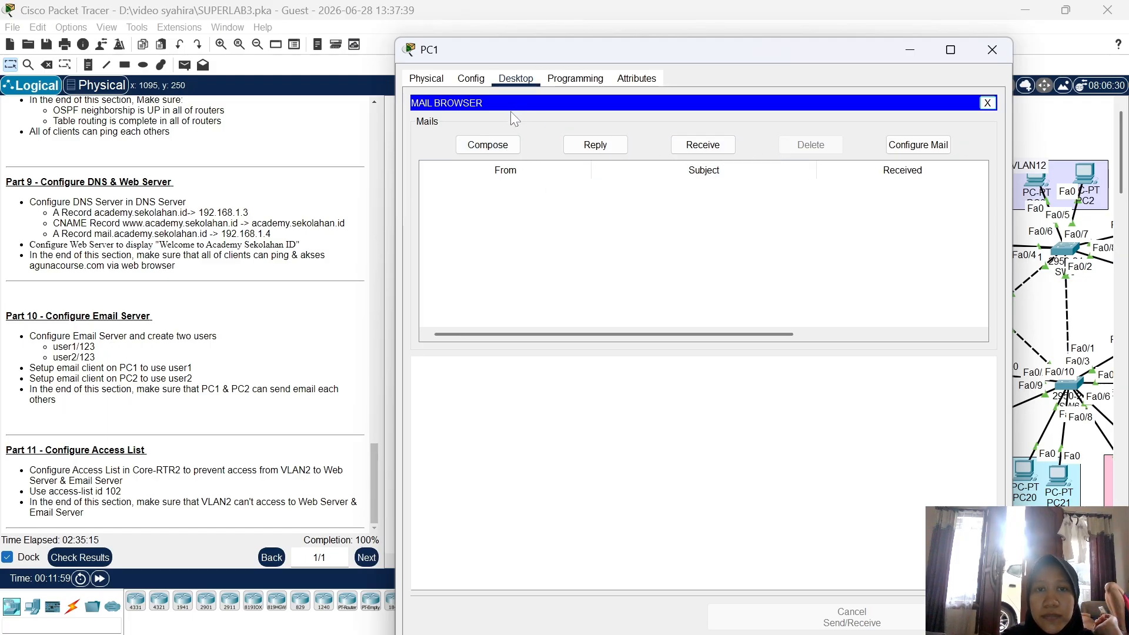
# Compose and send an email to user2 with subject TKJ and body pagi
pyautogui.click(514, 148)
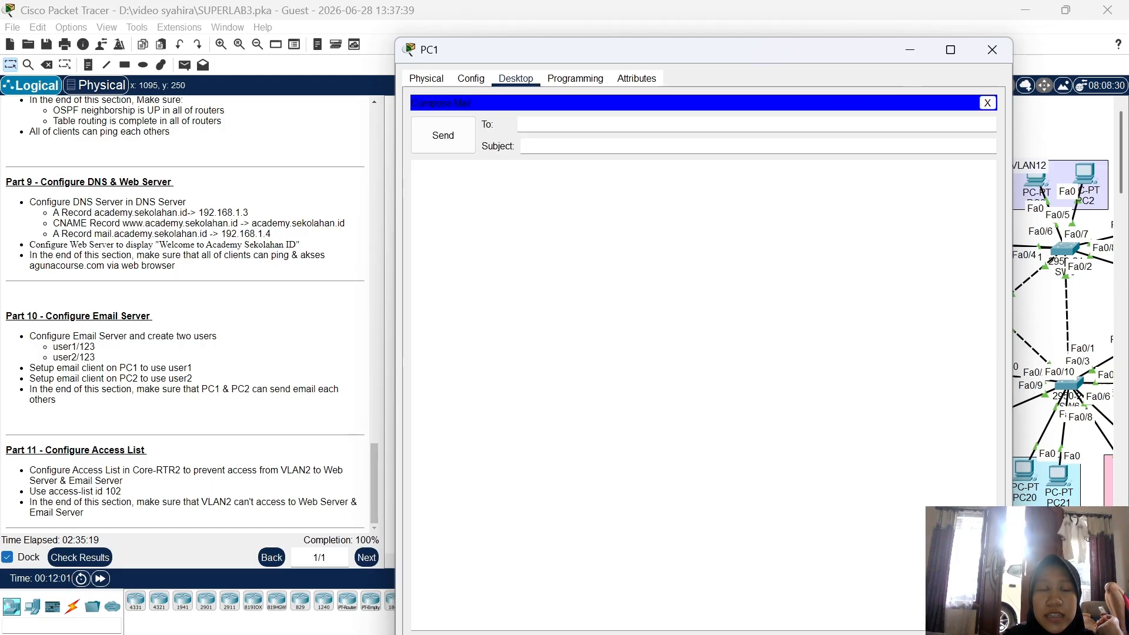
pyautogui.write('user2')
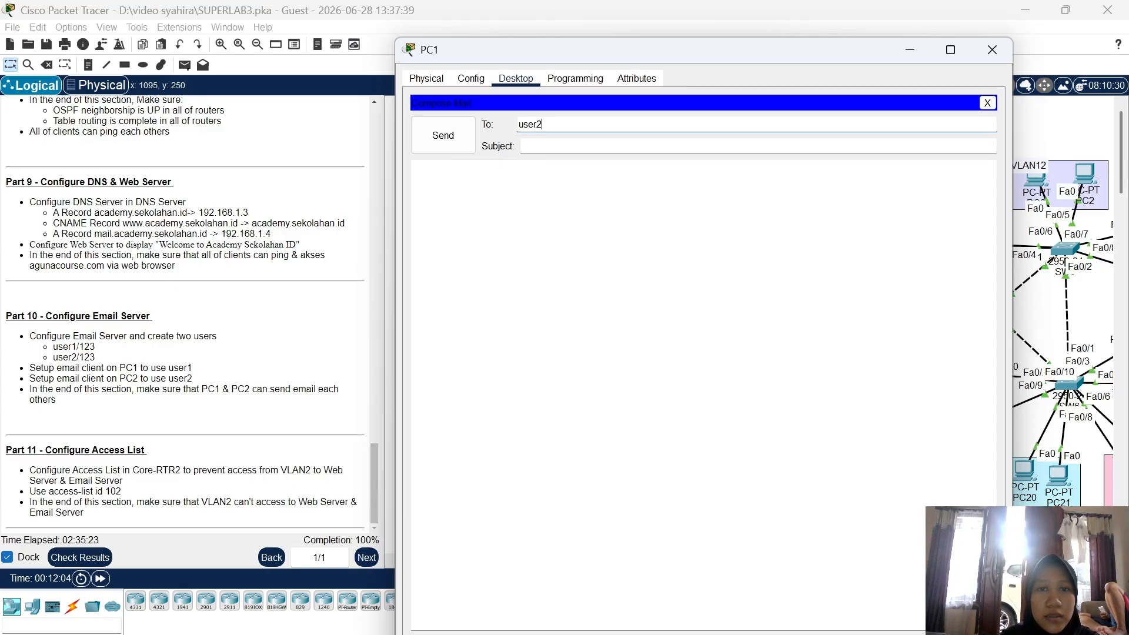
pyautogui.press('Tab')
pyautogui.write('TK')
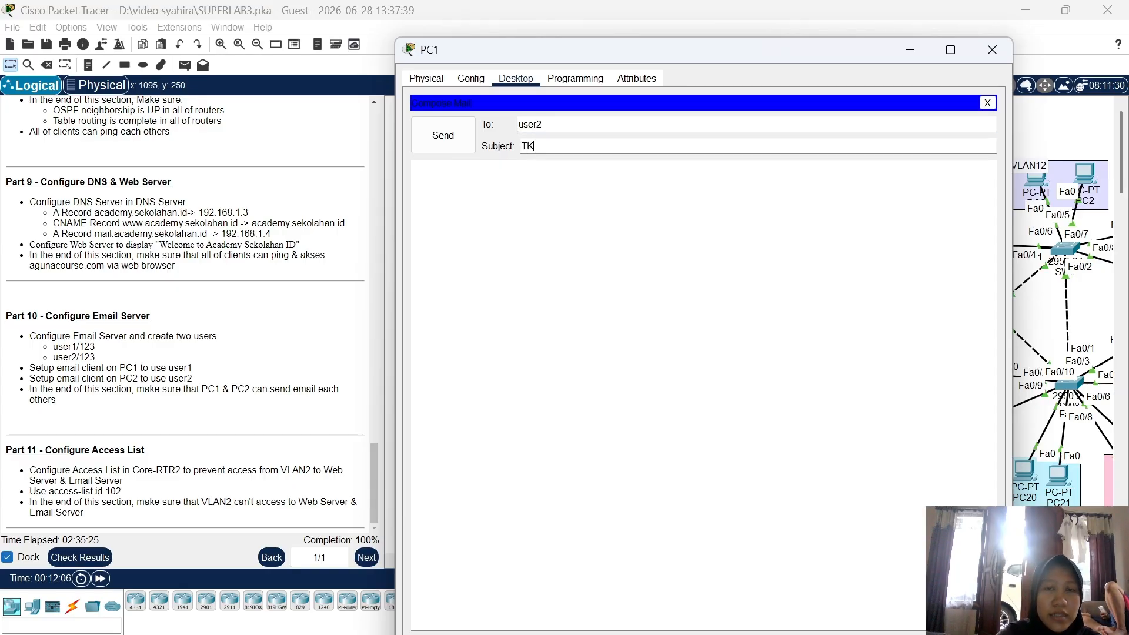
pyautogui.write('J')
pyautogui.press('Tab')
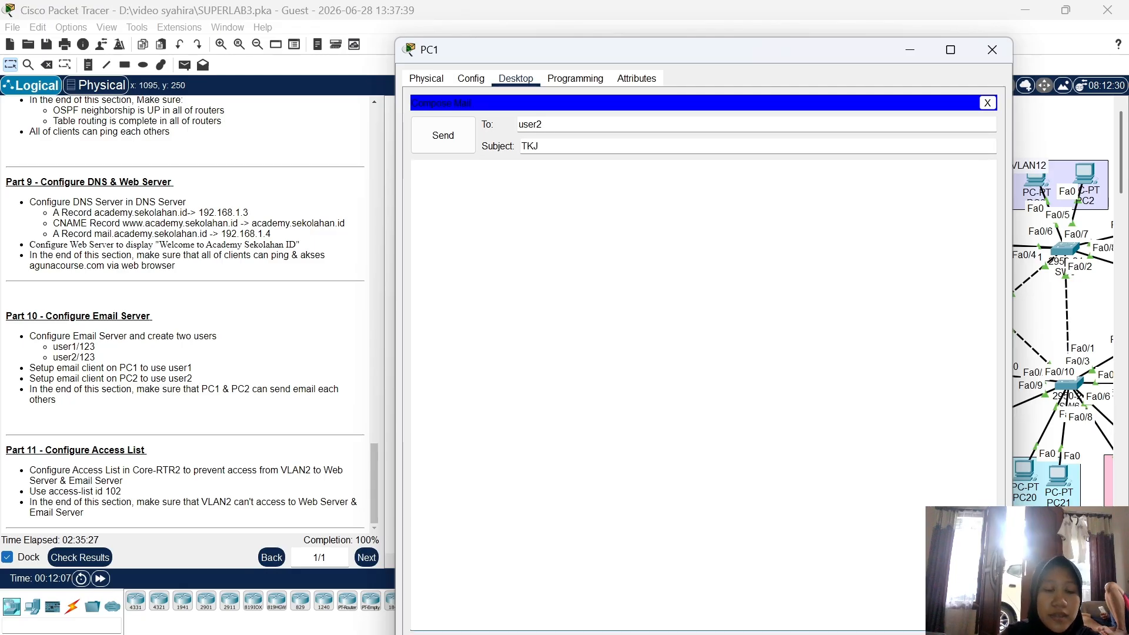
pyautogui.write('pa')
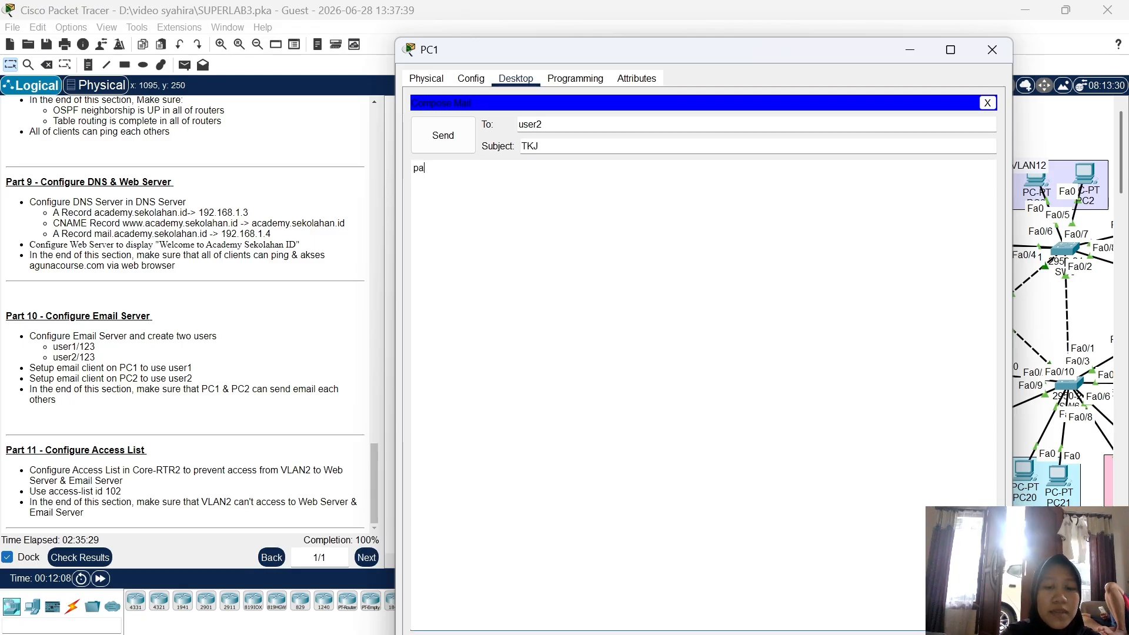
pyautogui.write('g')
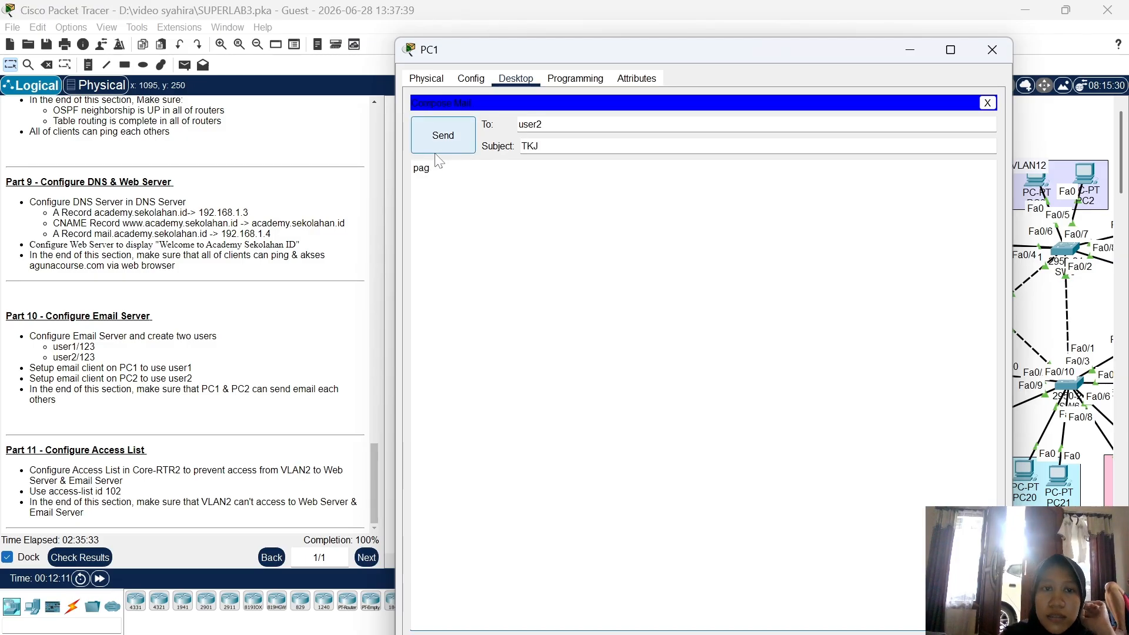
pyautogui.write('i')
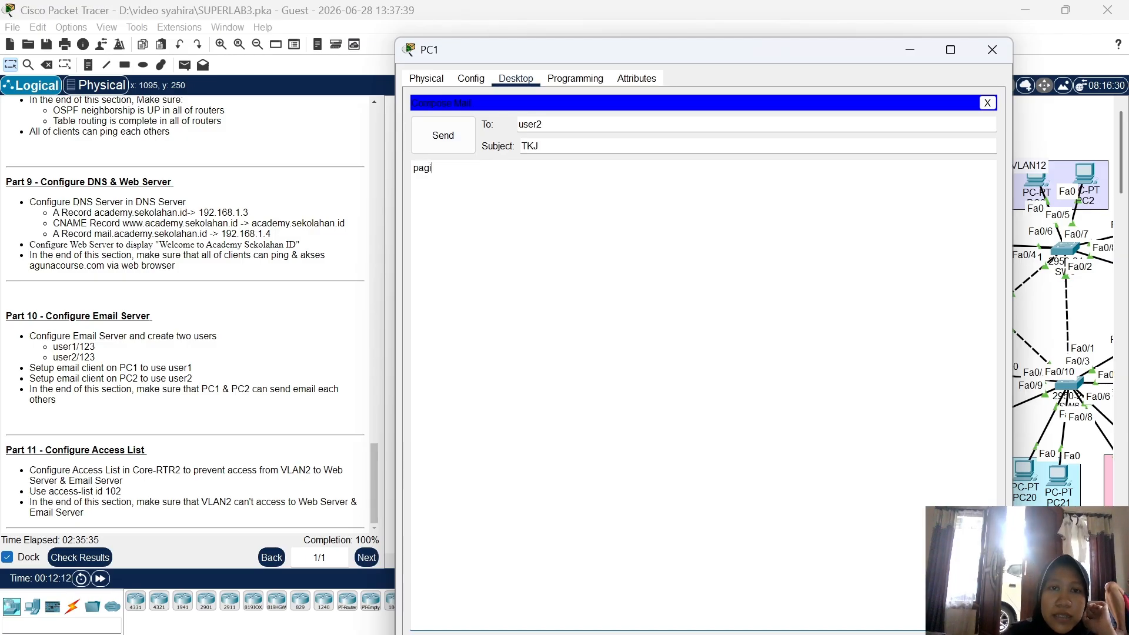
pyautogui.click(456, 146)
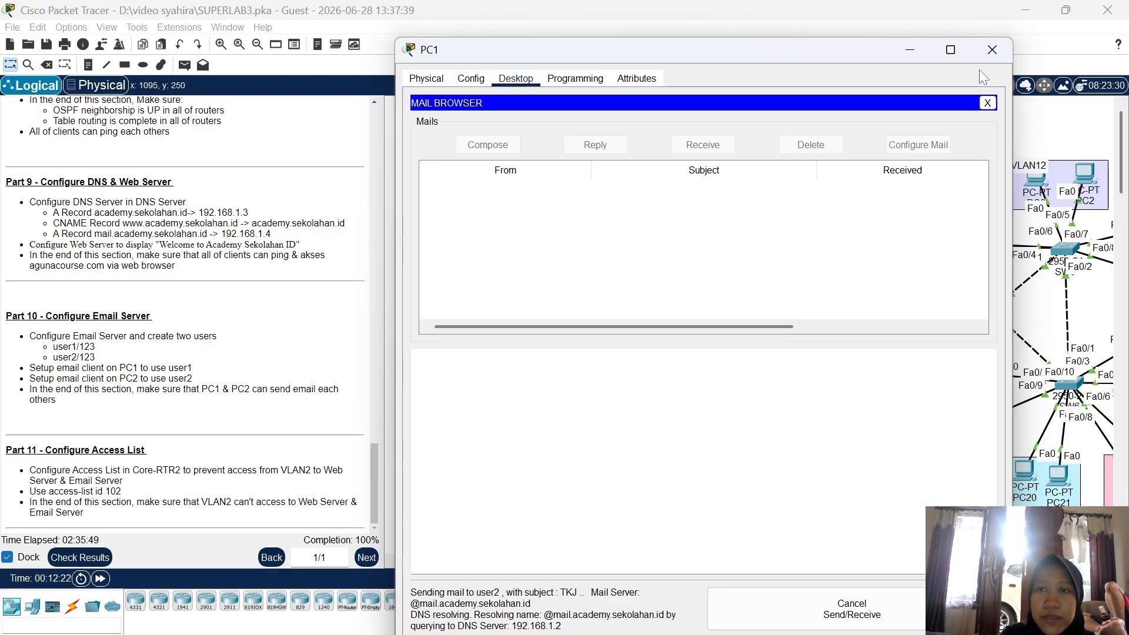
# Close PC1, retrieve the new mail in PC2's Email client, then close PC2
pyautogui.click(989, 50)
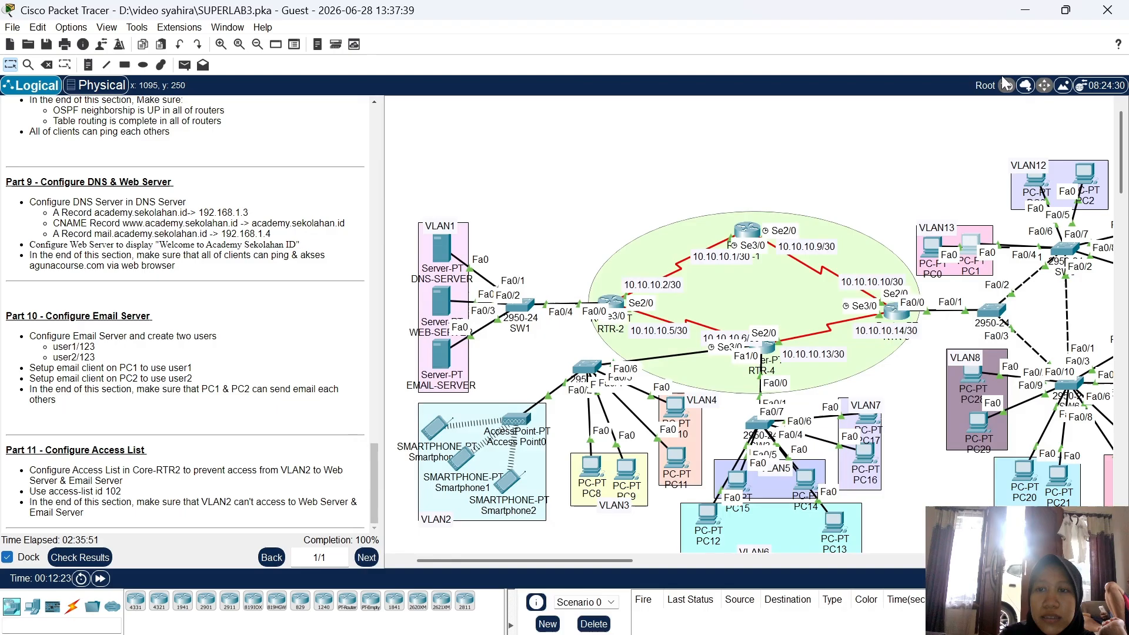
pyautogui.click(1088, 174)
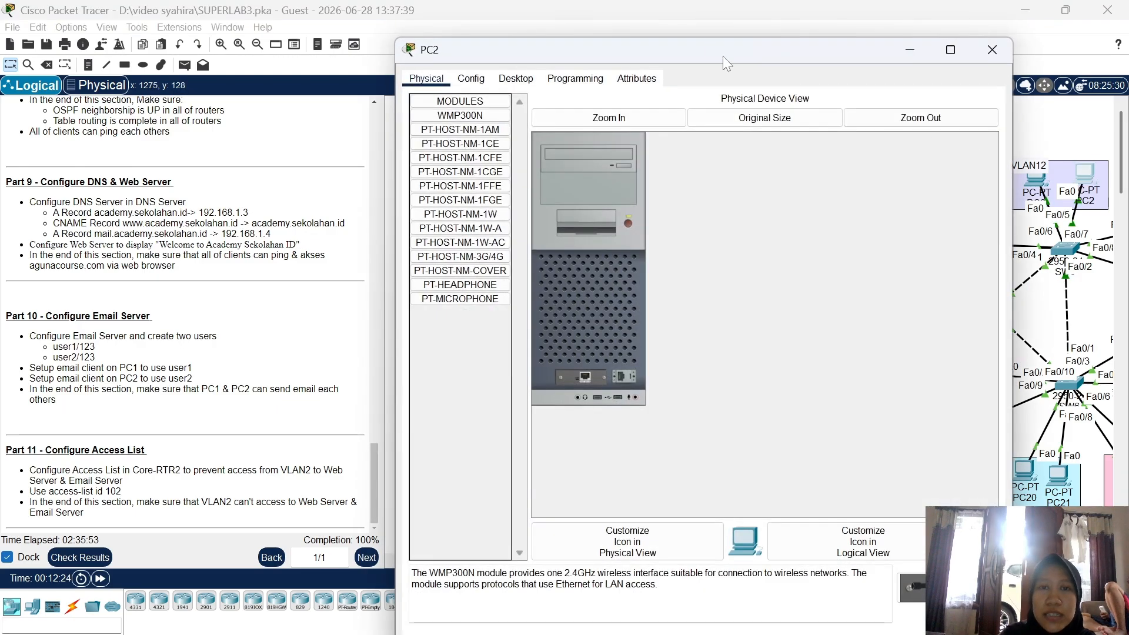
pyautogui.click(515, 78)
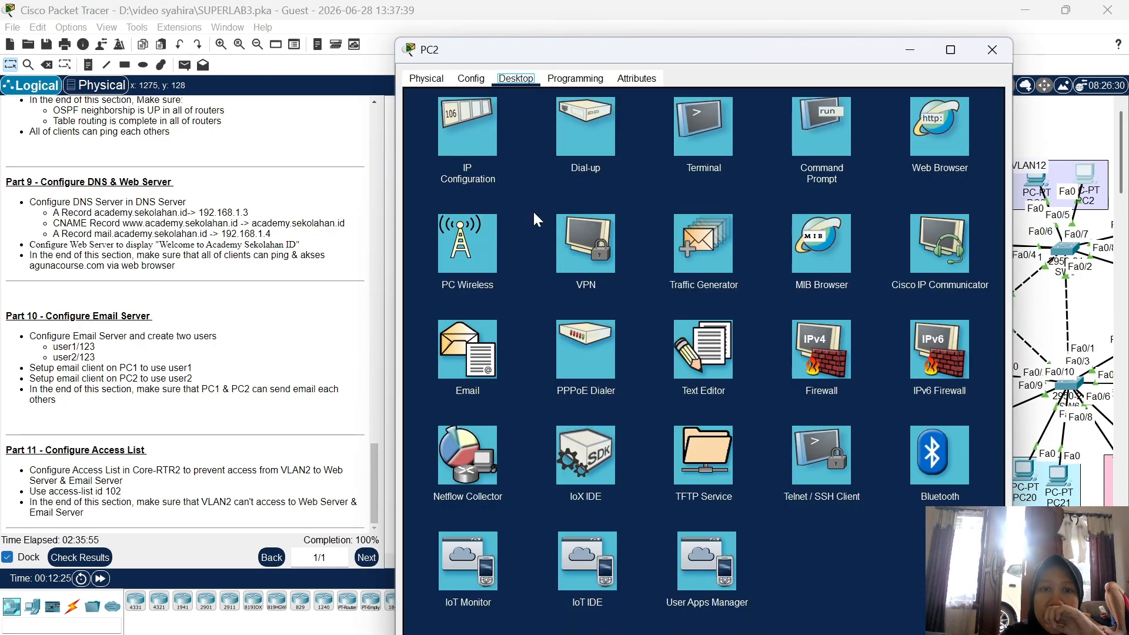
pyautogui.click(488, 361)
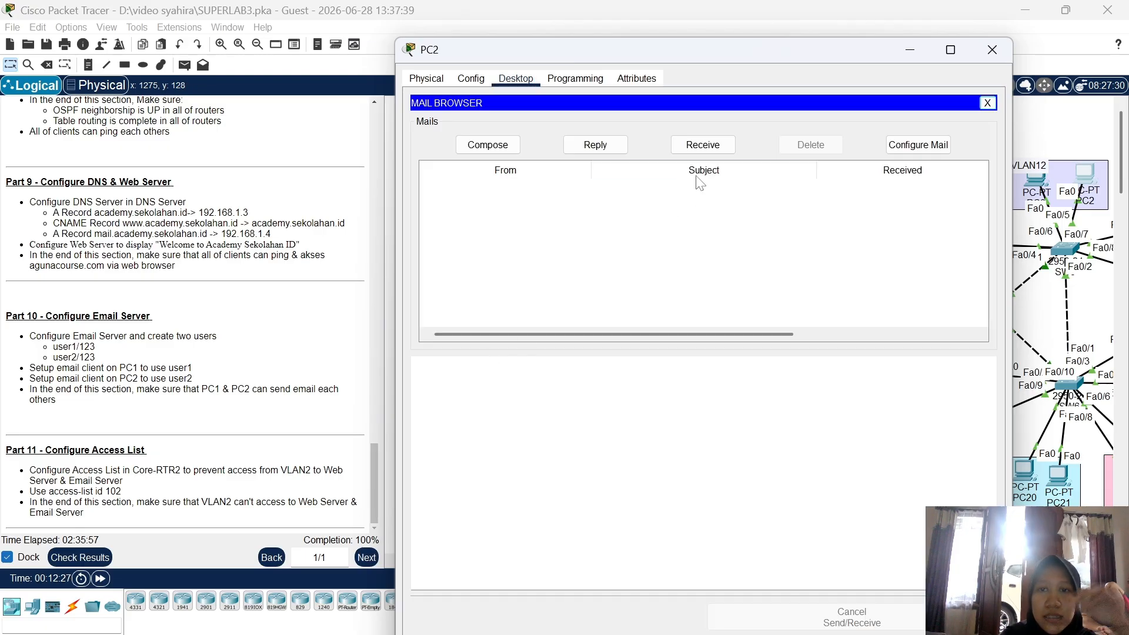
pyautogui.click(713, 148)
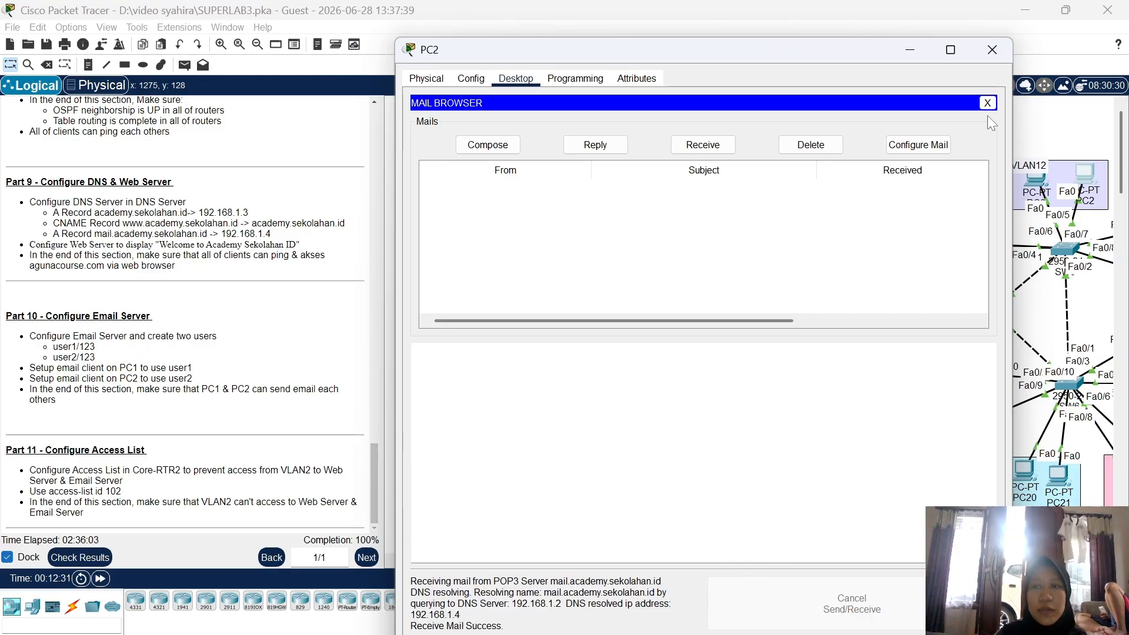
pyautogui.click(993, 42)
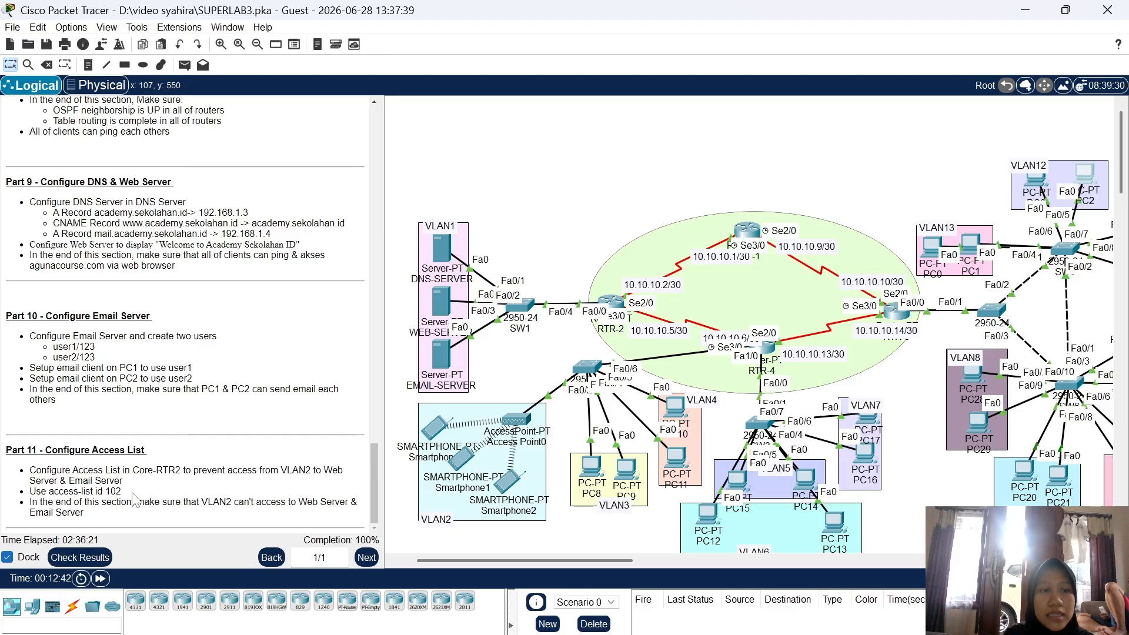
pyautogui.click(611, 301)
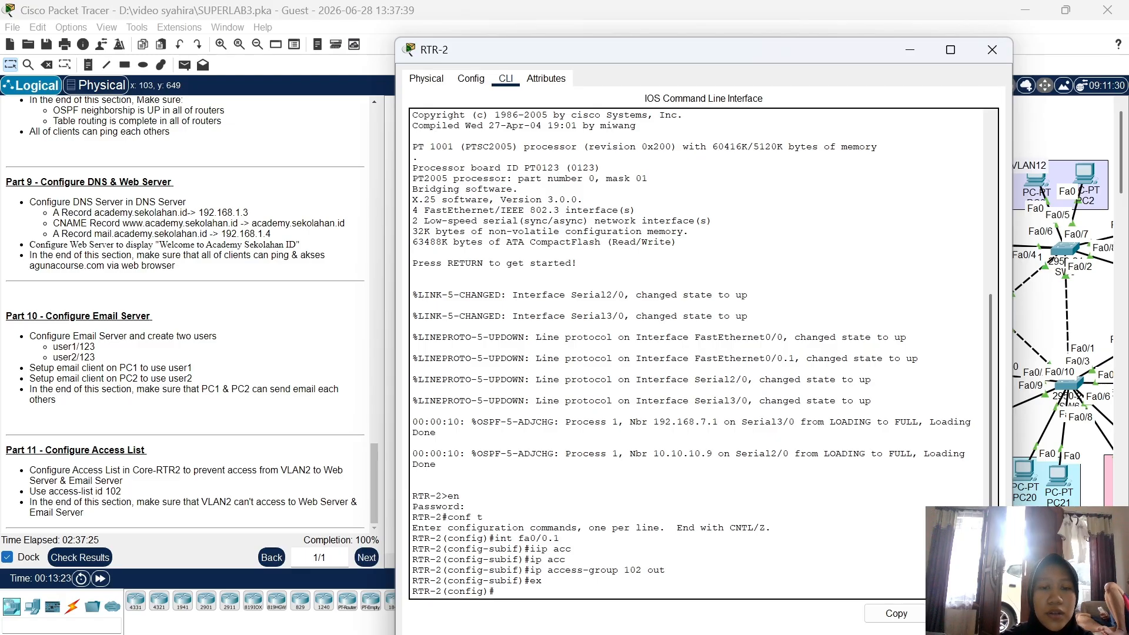
pyautogui.click(1056, 548)
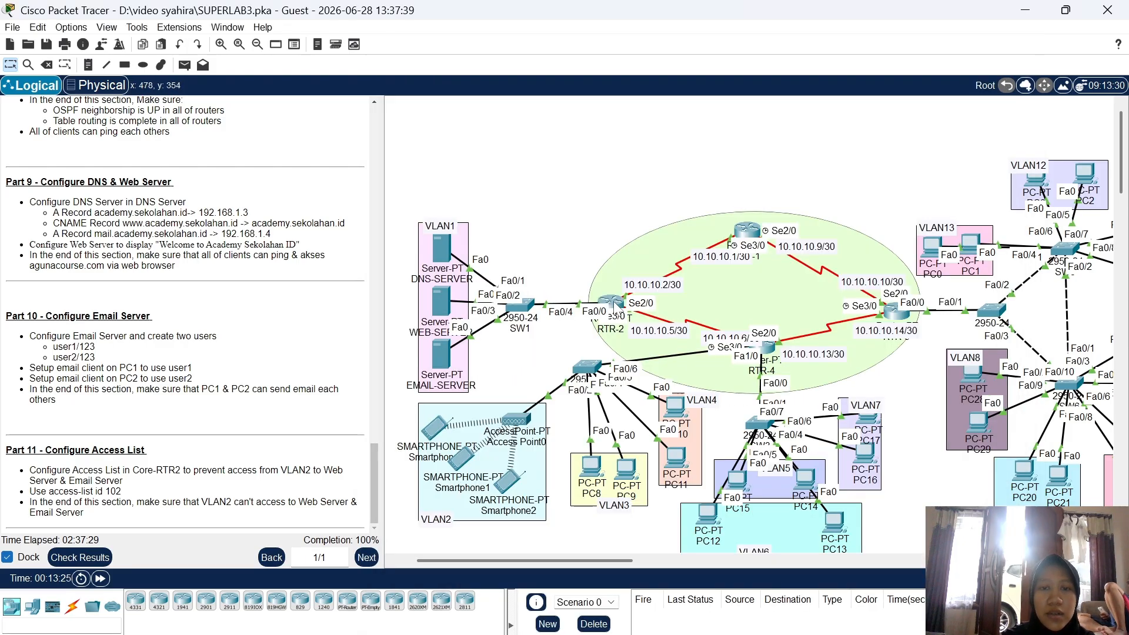
pyautogui.click(612, 301)
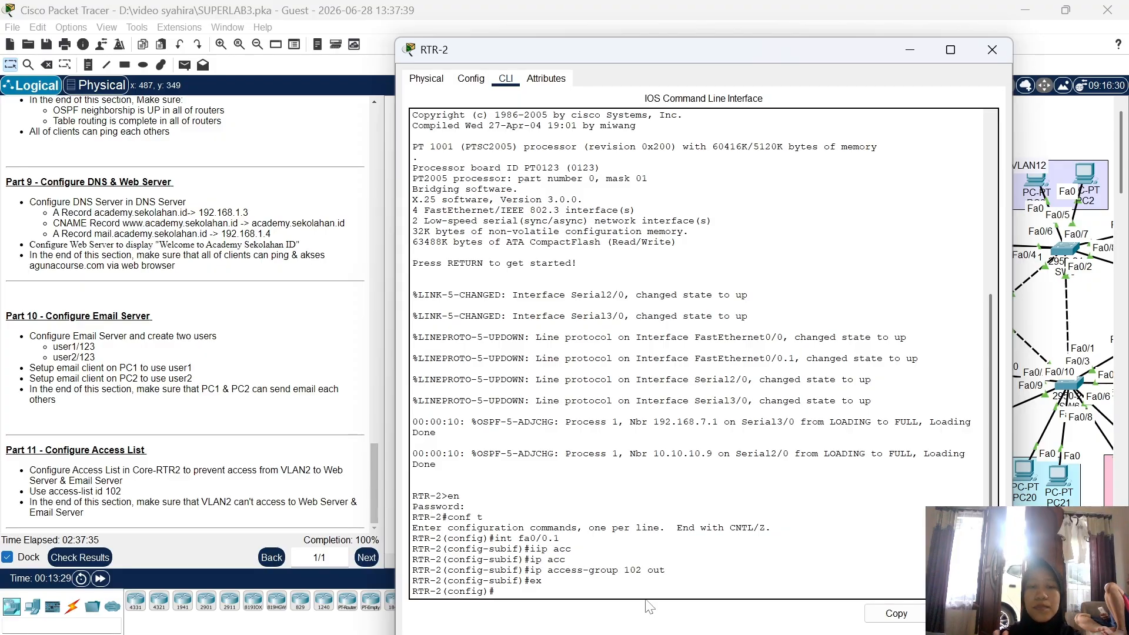
pyautogui.click(998, 41)
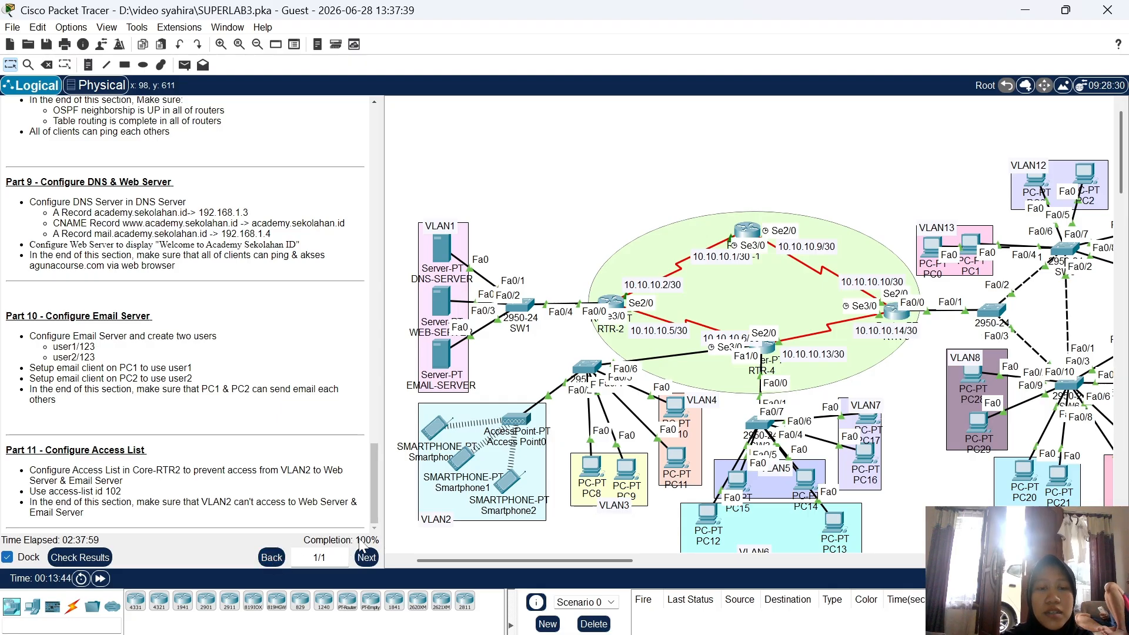
pyautogui.click(80, 557)
pyautogui.click(137, 97)
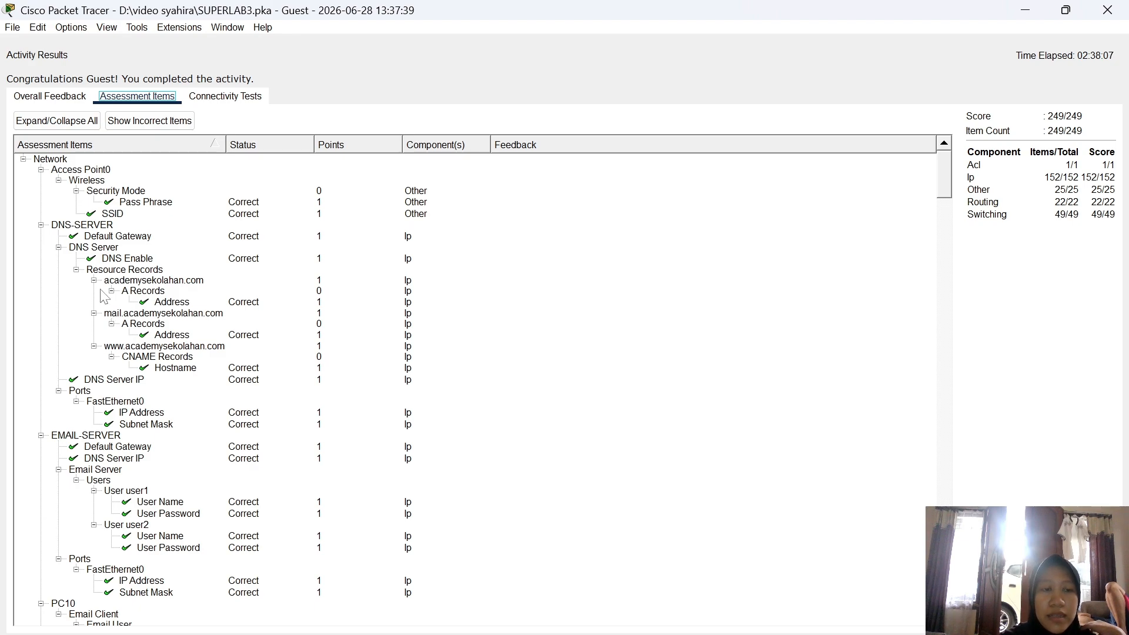
pyautogui.click(144, 304)
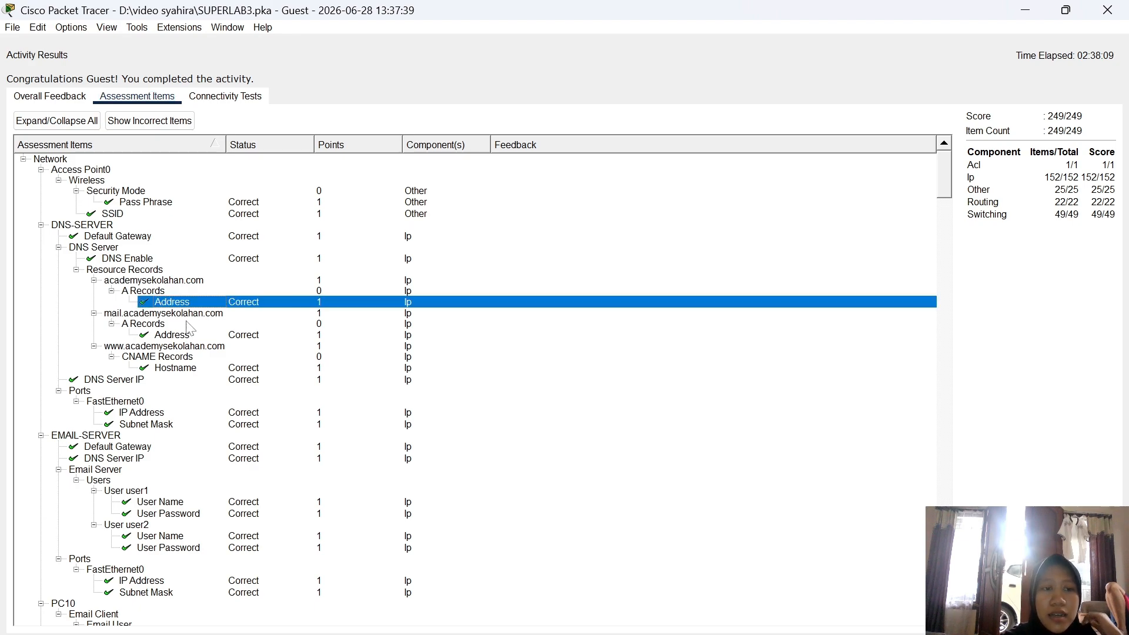
pyautogui.click(189, 337)
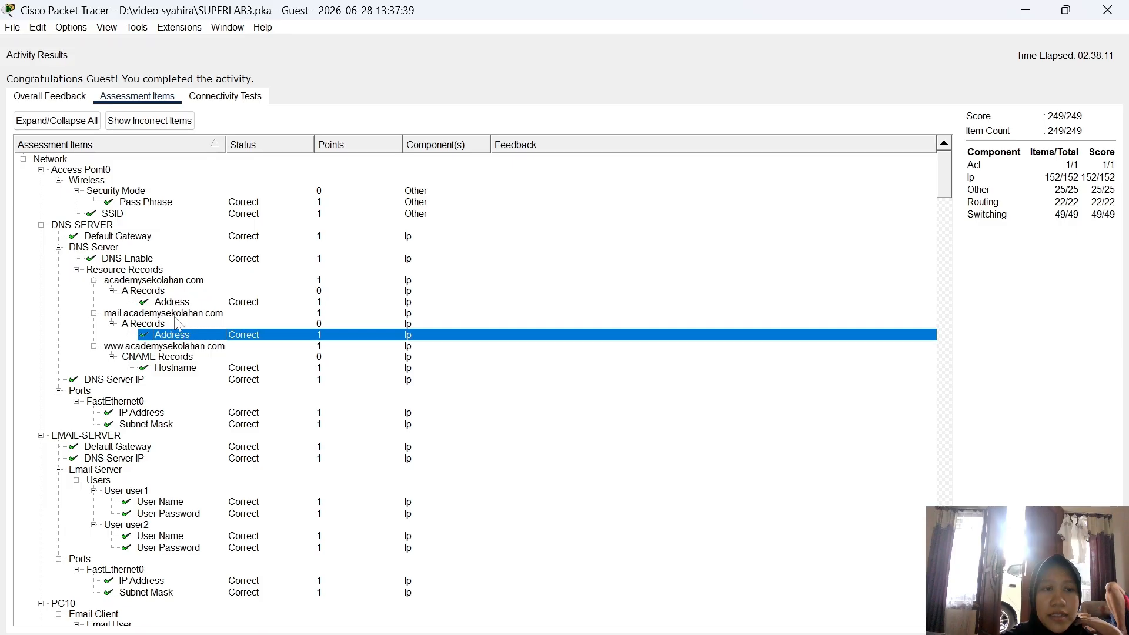
pyautogui.click(174, 303)
pyautogui.click(167, 369)
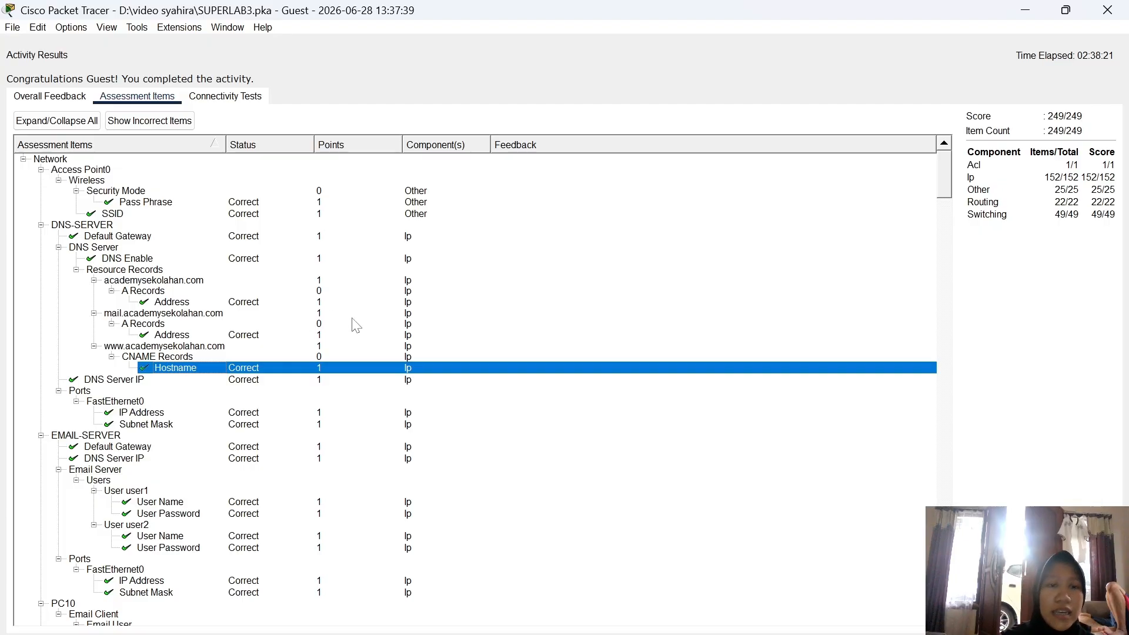
pyautogui.click(235, 317)
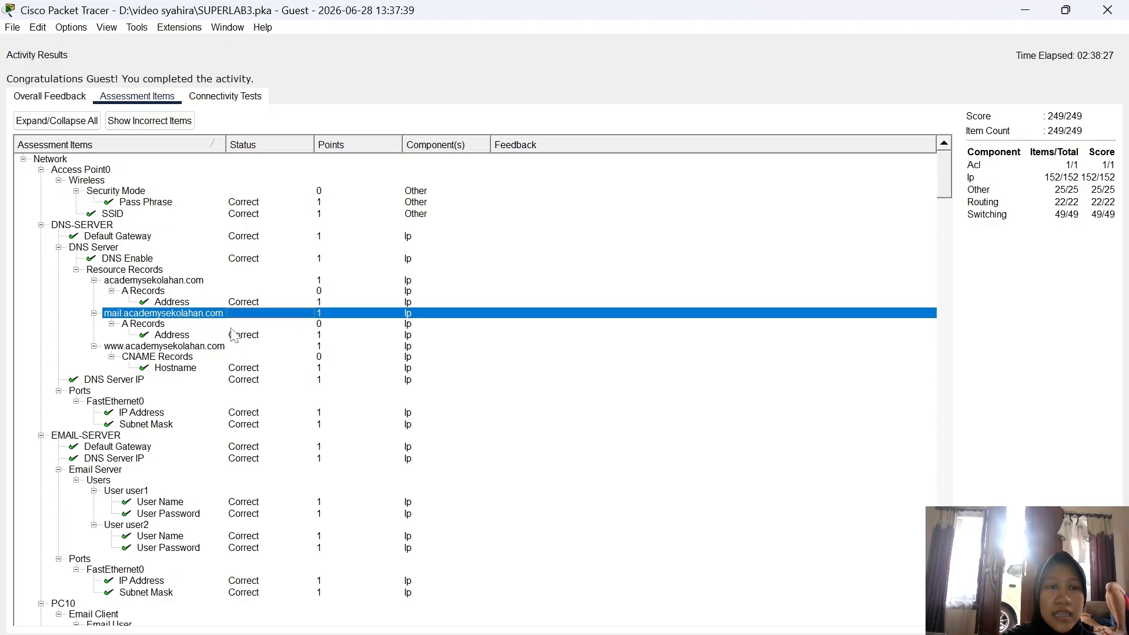
pyautogui.click(228, 347)
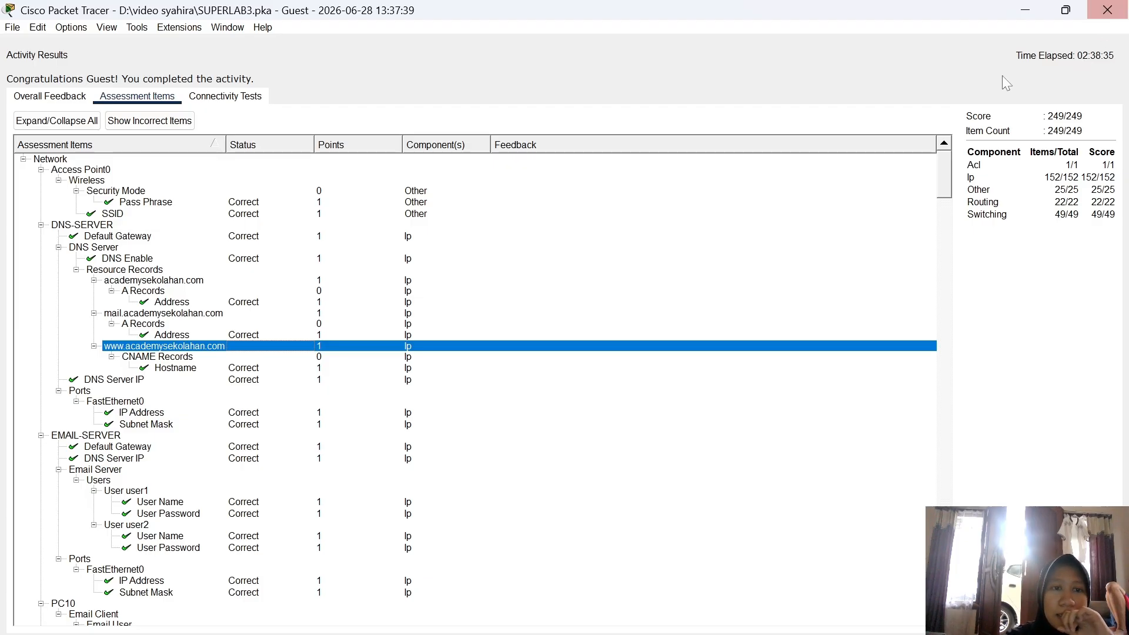
pyautogui.click(1108, 10)
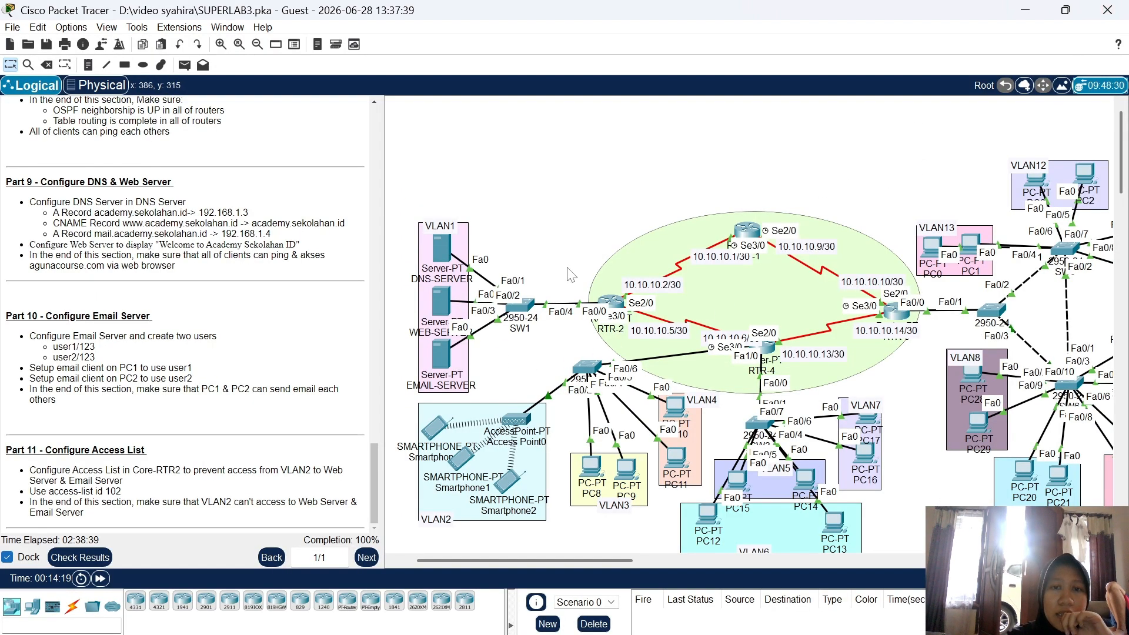
pyautogui.click(455, 267)
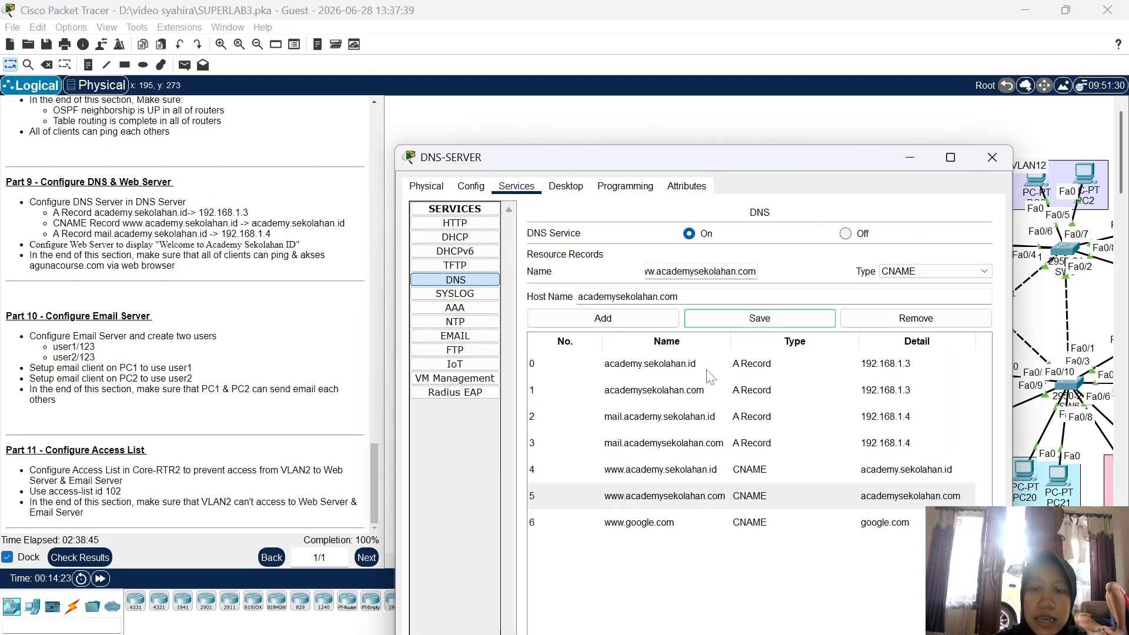
pyautogui.moveTo(711, 378); pyautogui.dragTo(713, 427)
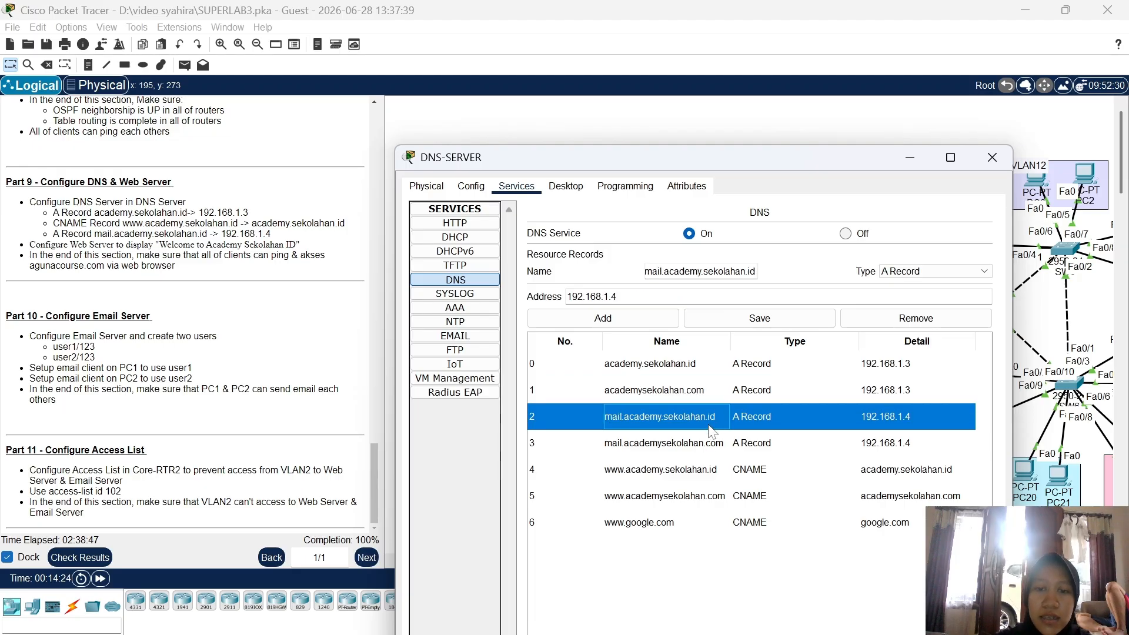
pyautogui.click(711, 469)
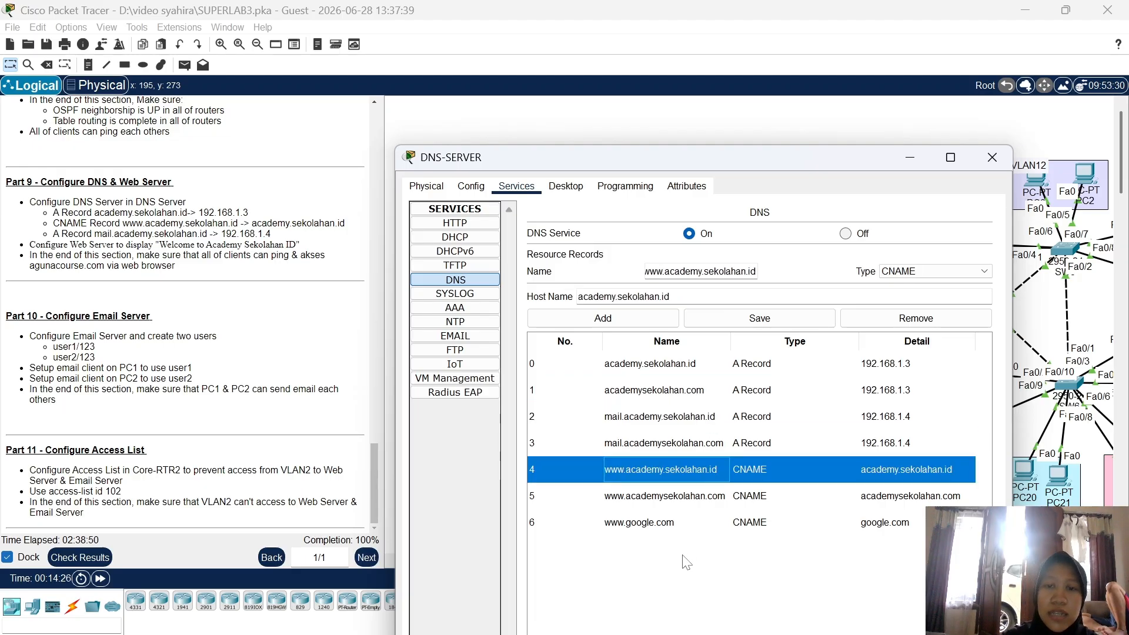
pyautogui.click(737, 389)
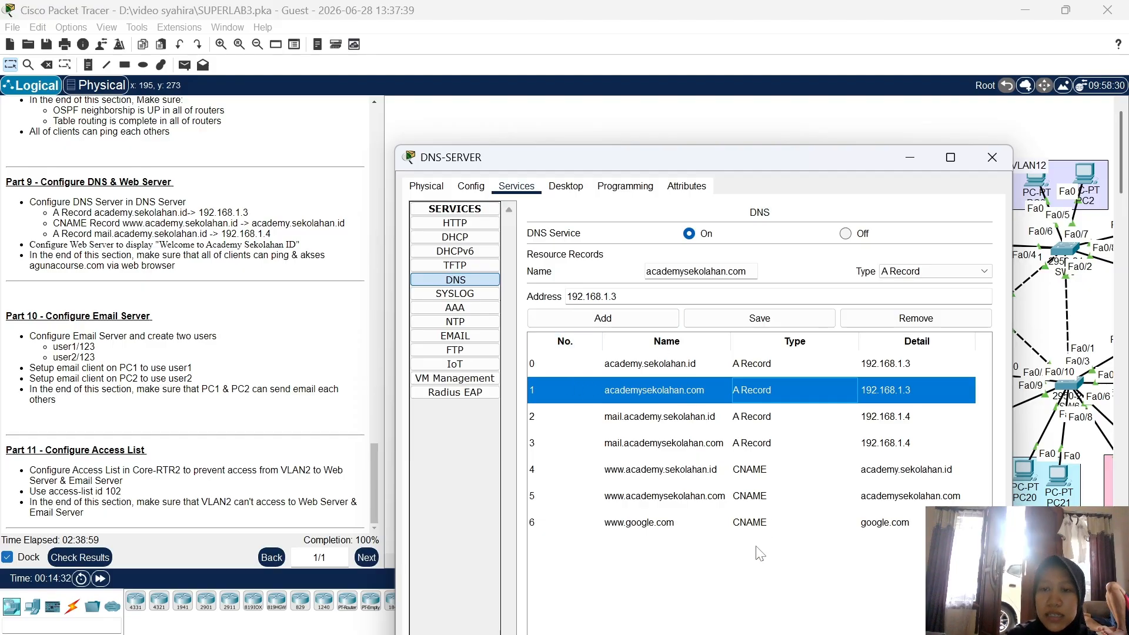
pyautogui.click(1008, 160)
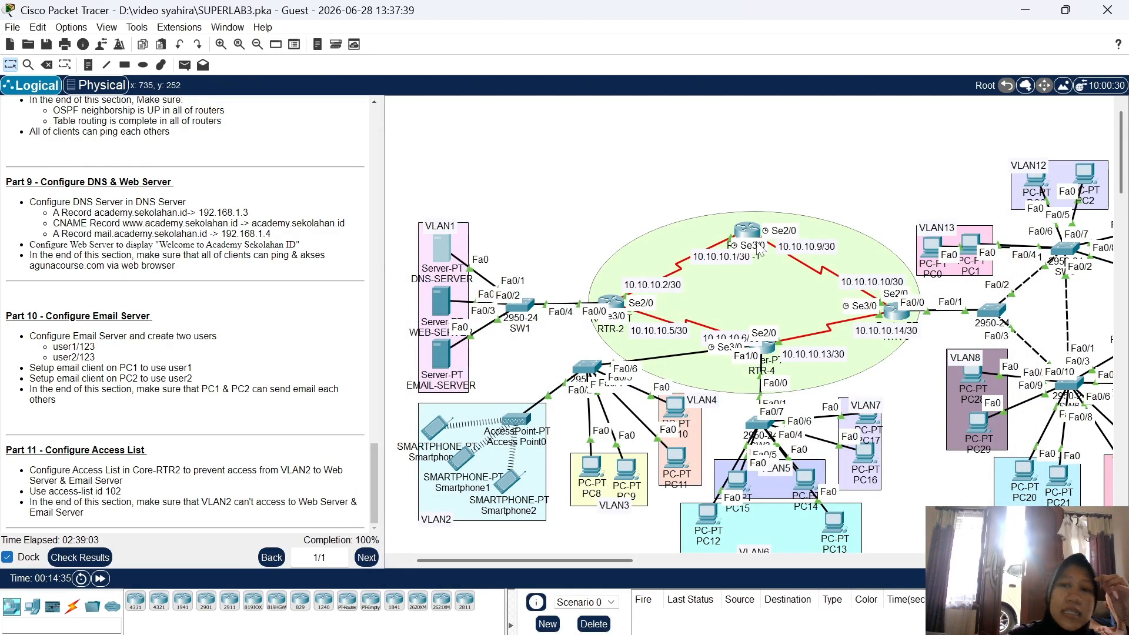
pyautogui.click(89, 559)
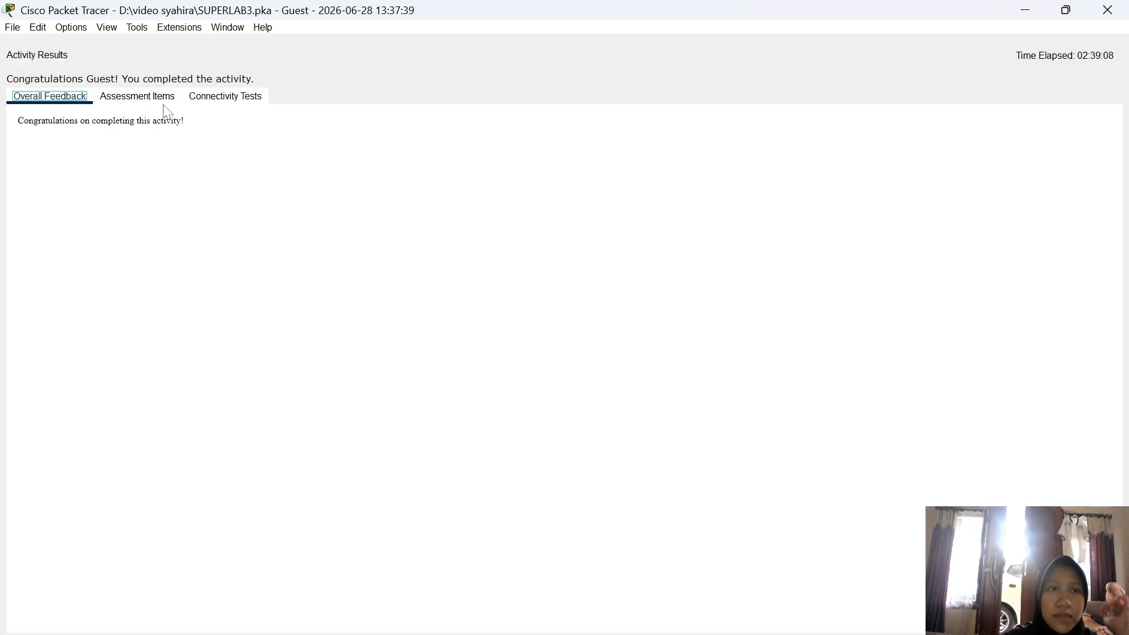
pyautogui.click(166, 104)
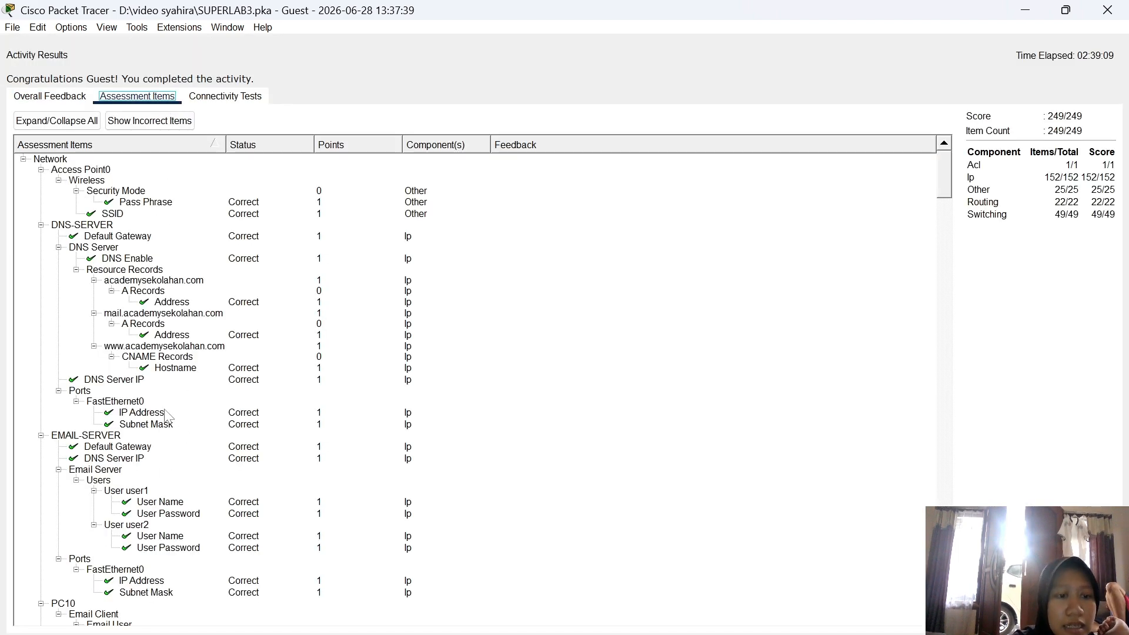
pyautogui.scroll(-13, 168, 416)
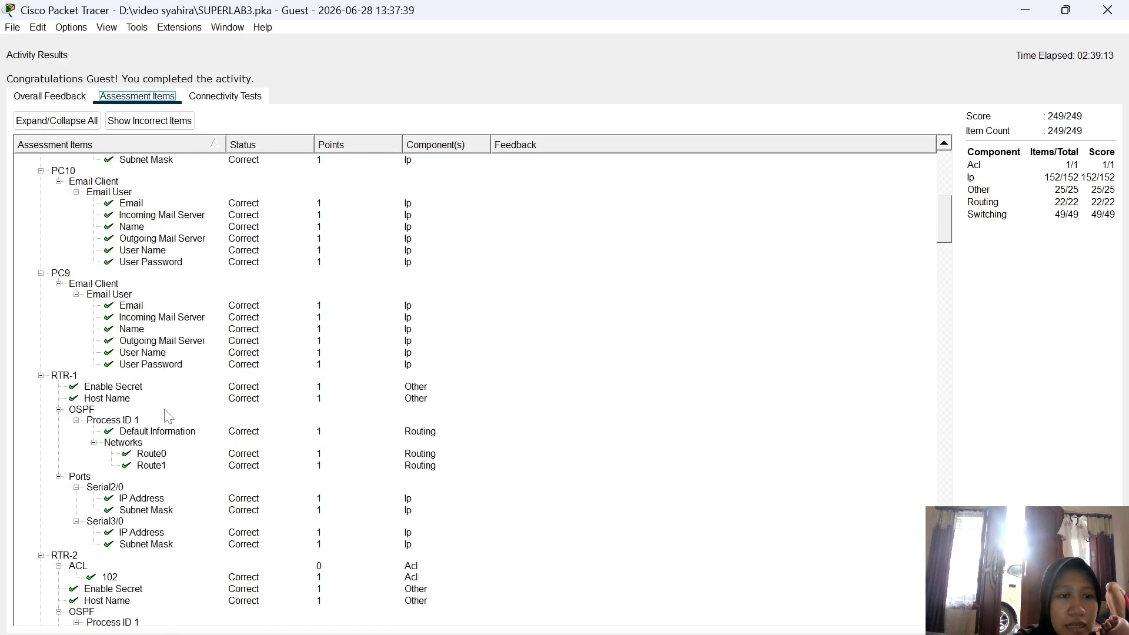
pyautogui.click(156, 434)
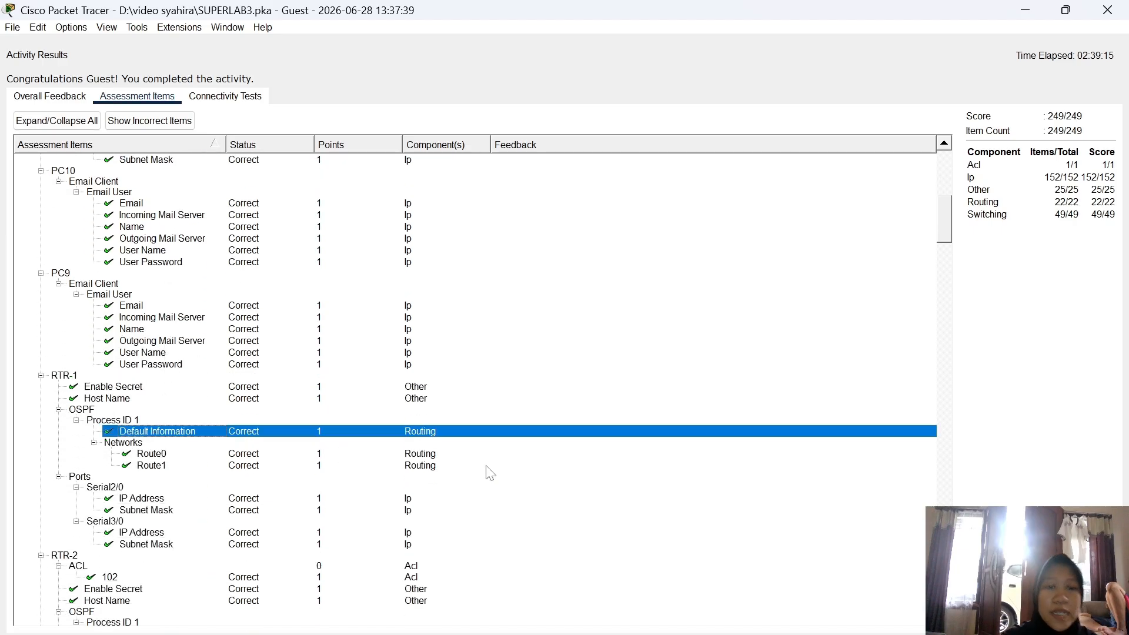
pyautogui.click(1125, 13)
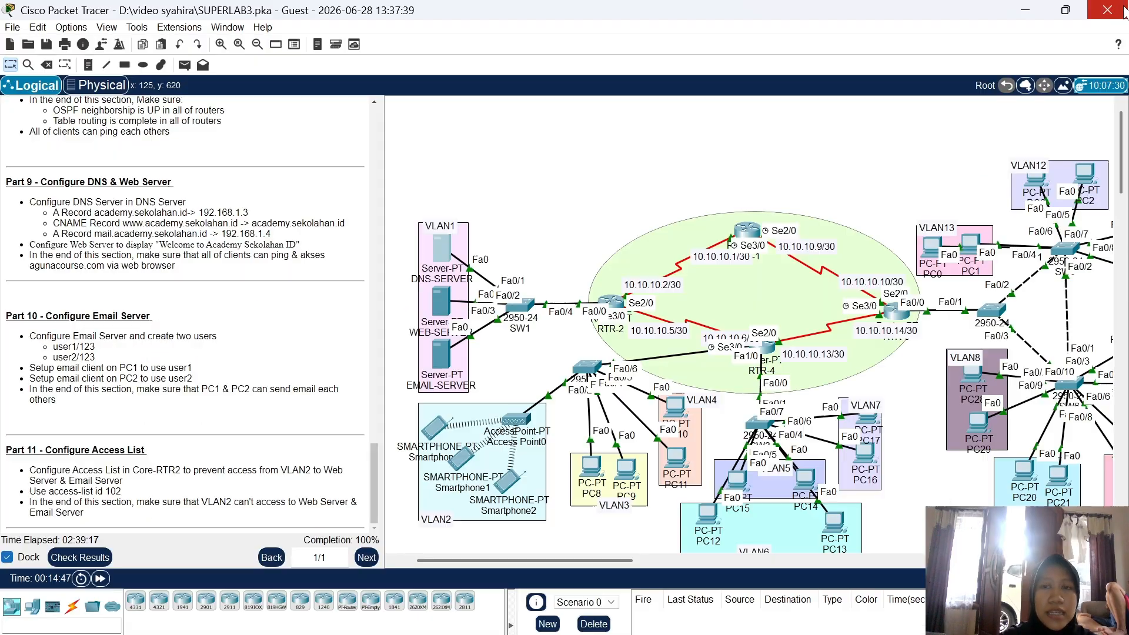
pyautogui.click(749, 231)
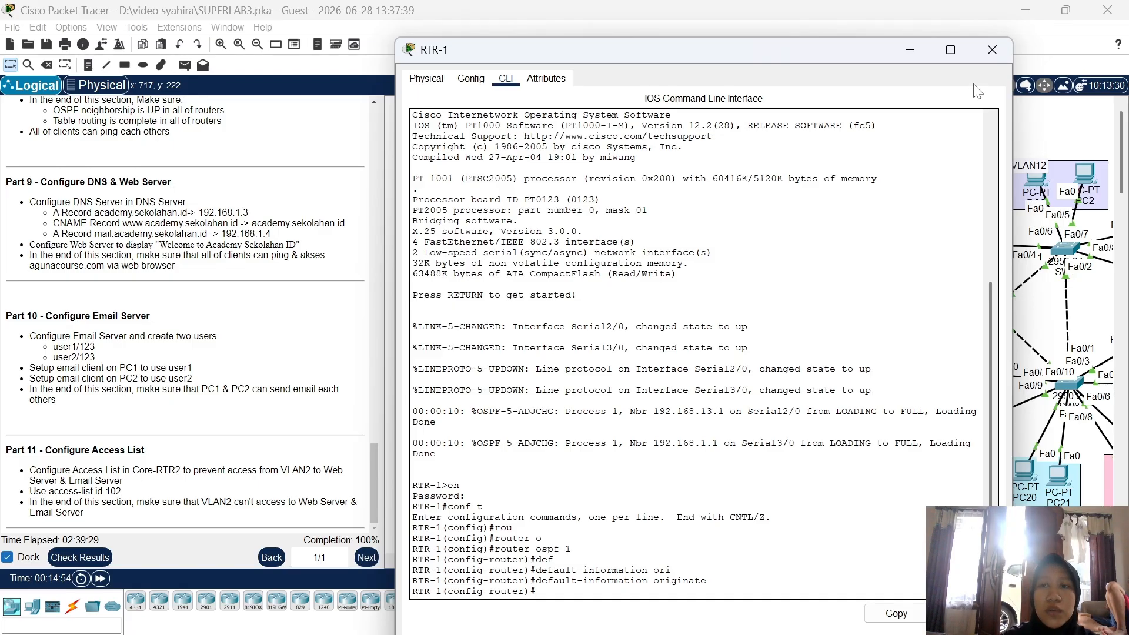
pyautogui.click(993, 50)
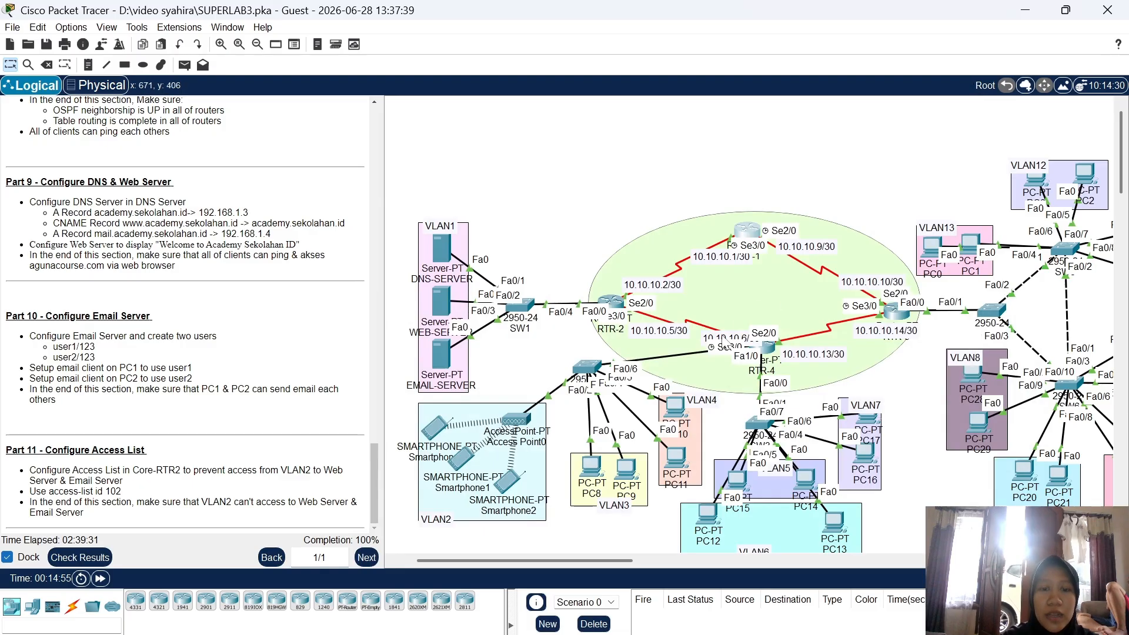